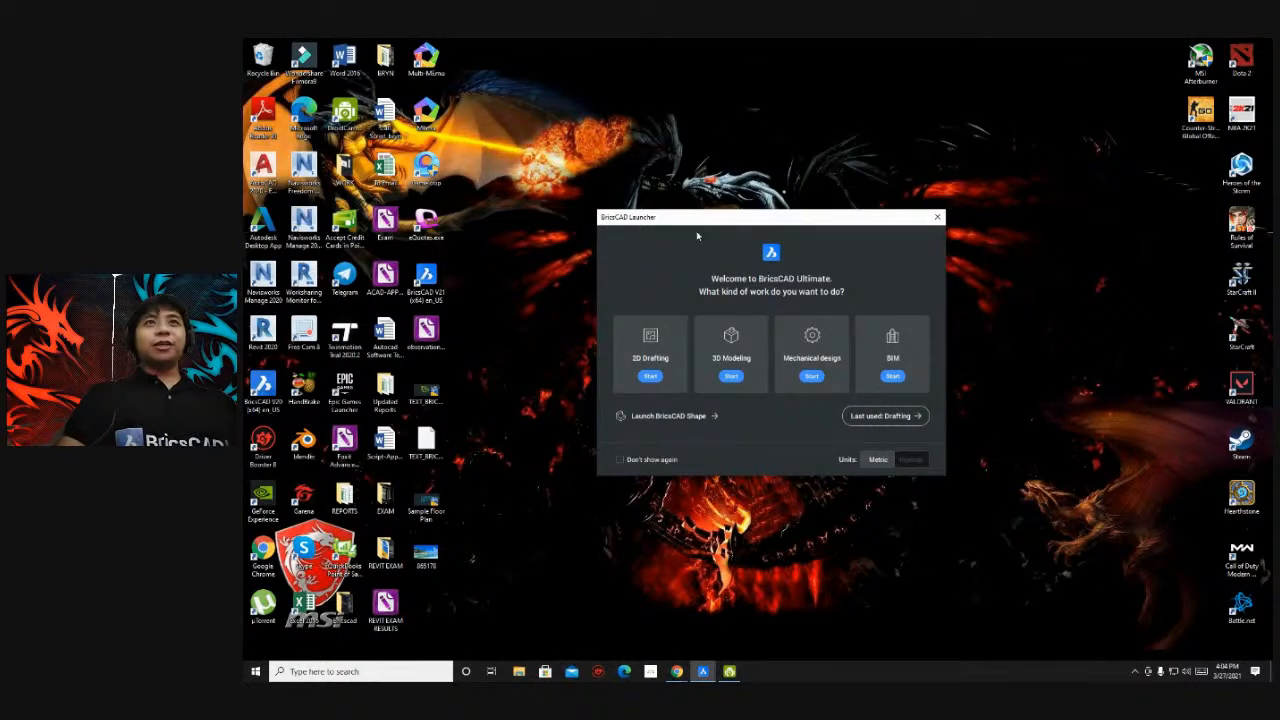
- Start a 2D Drafting session from the BricsCAD launcher
mouse_move(767, 219)
left_mouse_down()
mouse_move(686, 289)
mouse_move(765, 216)
left_mouse_up()
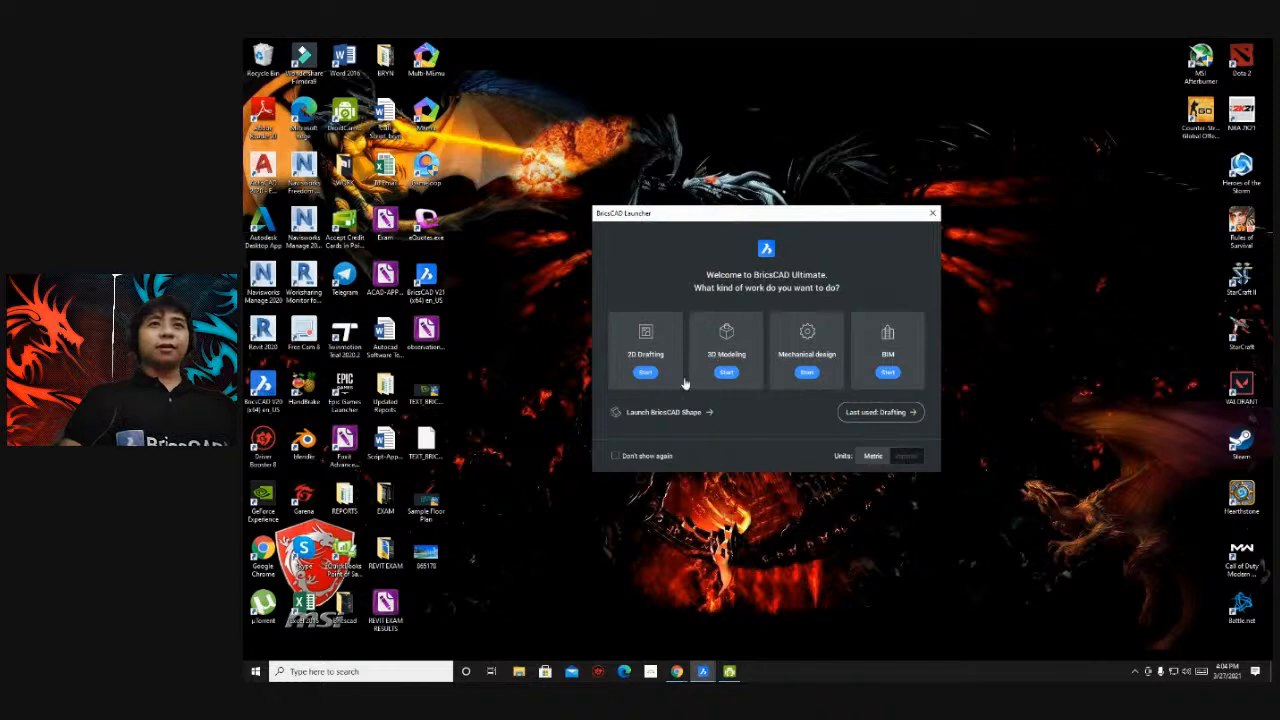
left_click(661, 351)
left_click(658, 351)
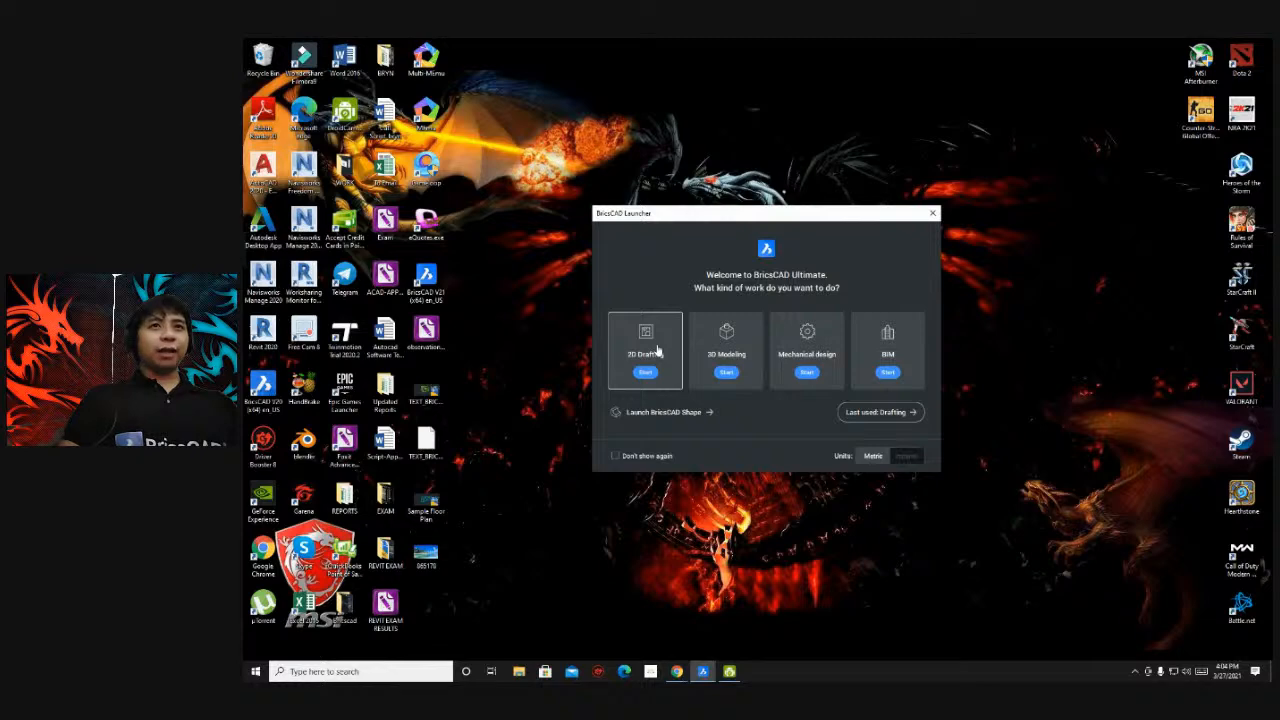
left_click(658, 351)
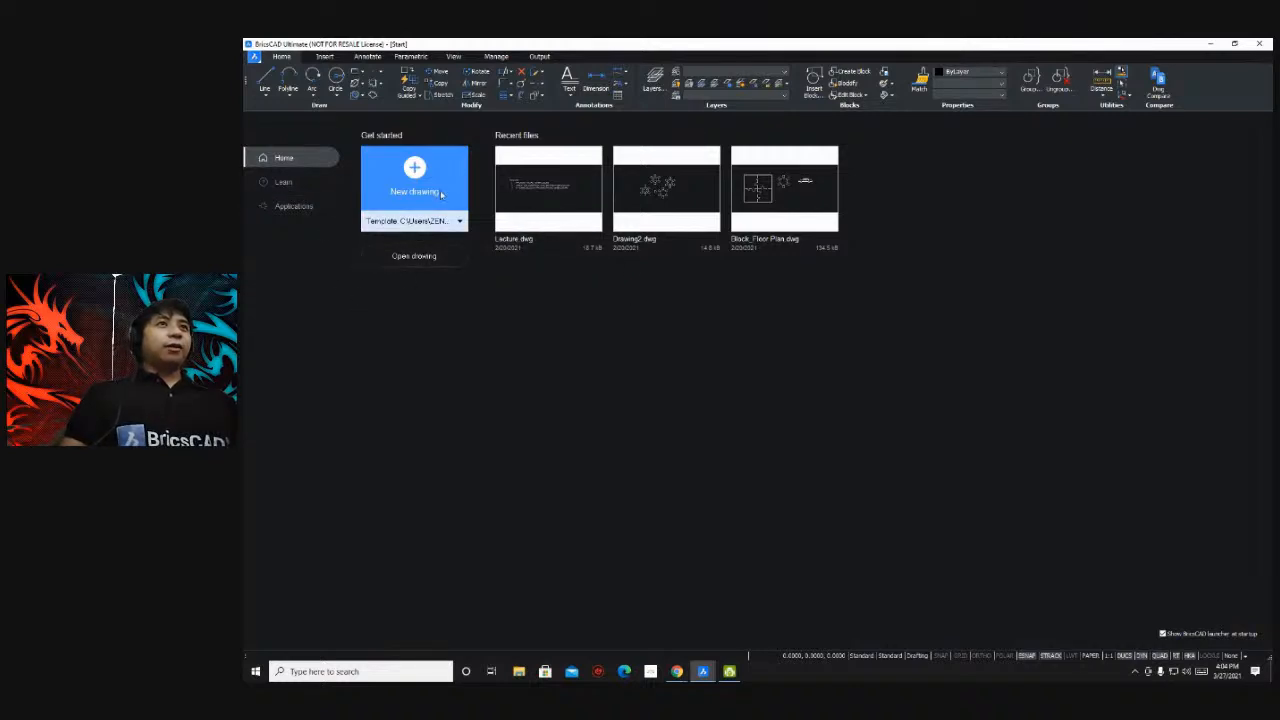
- Open the TEXT_BRICSCAD drawing from the Desktop folder and accept opening it read-only
left_click(419, 257)
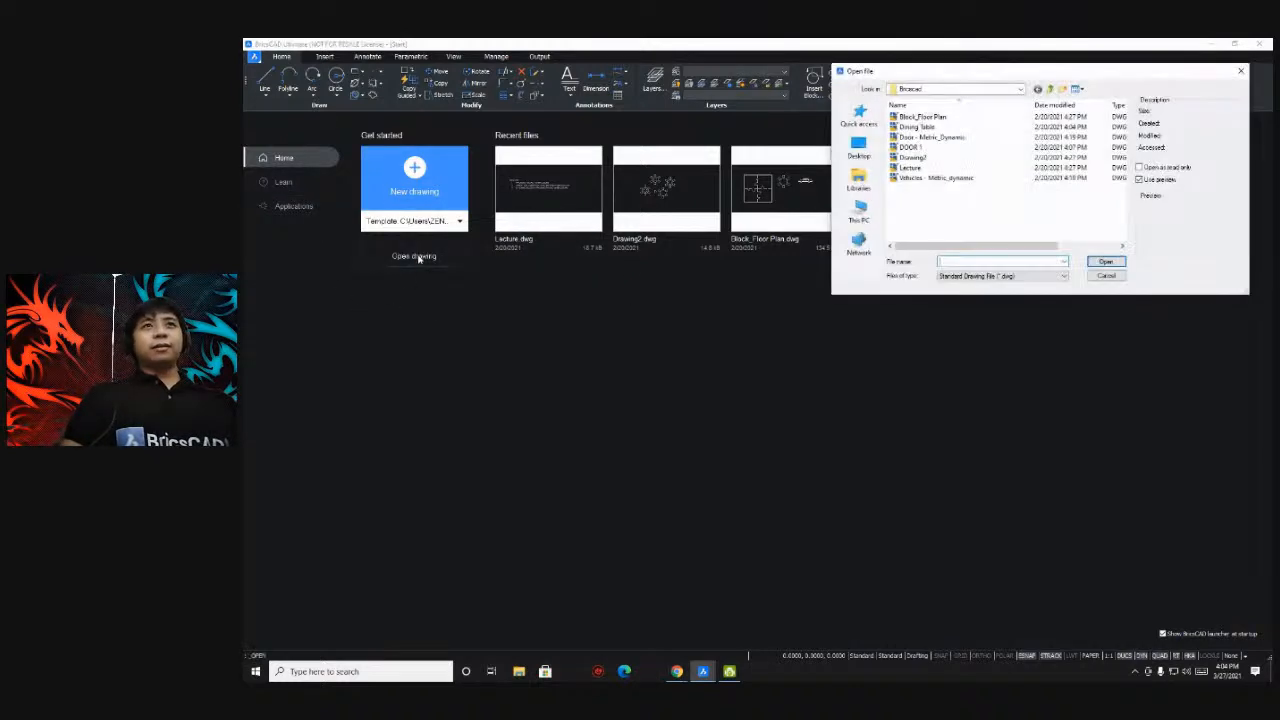
mouse_move(905, 73)
left_mouse_down()
mouse_move(857, 123)
mouse_move(912, 101)
mouse_move(866, 76)
mouse_move(881, 78)
left_mouse_up()
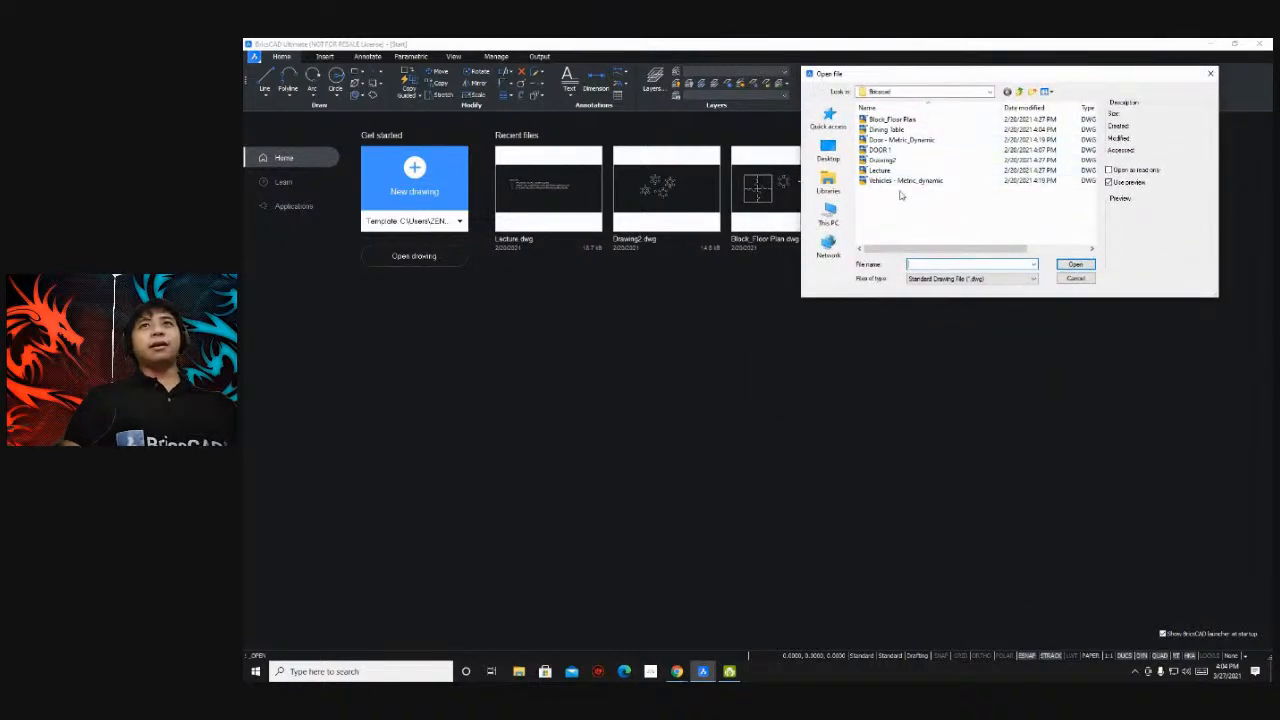
left_click(840, 160)
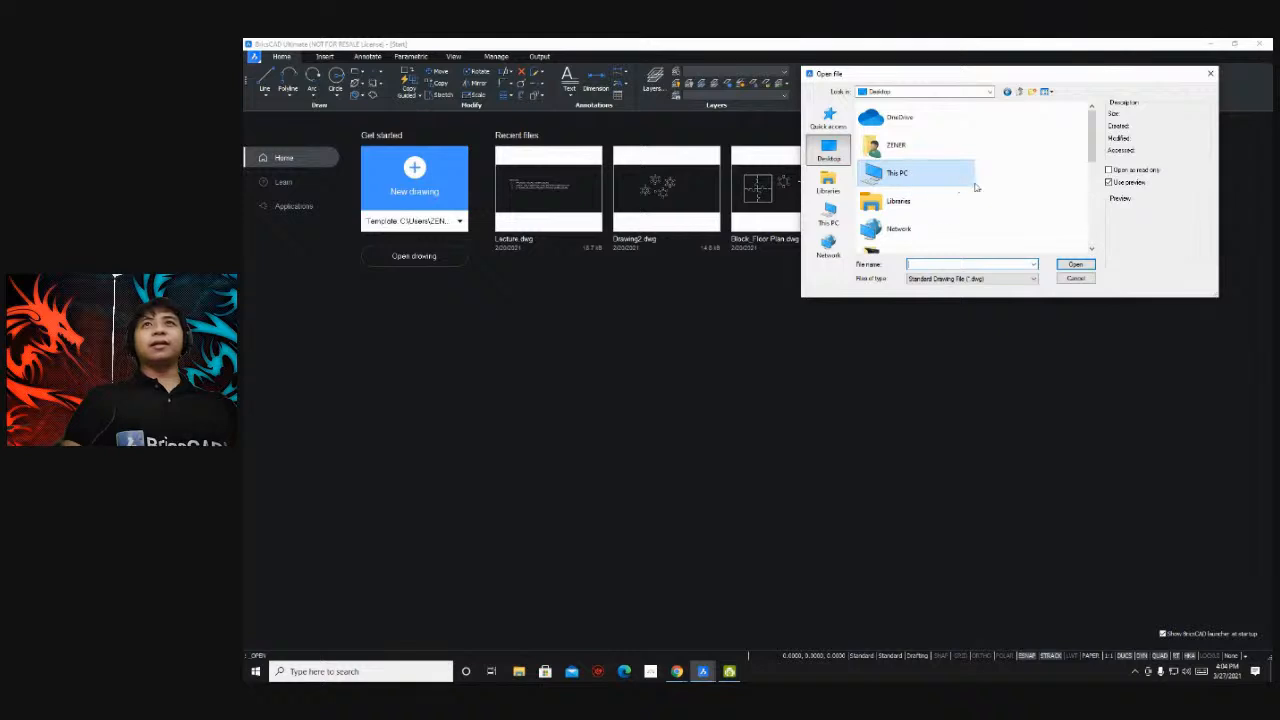
scroll(997, 196, "down", 2)
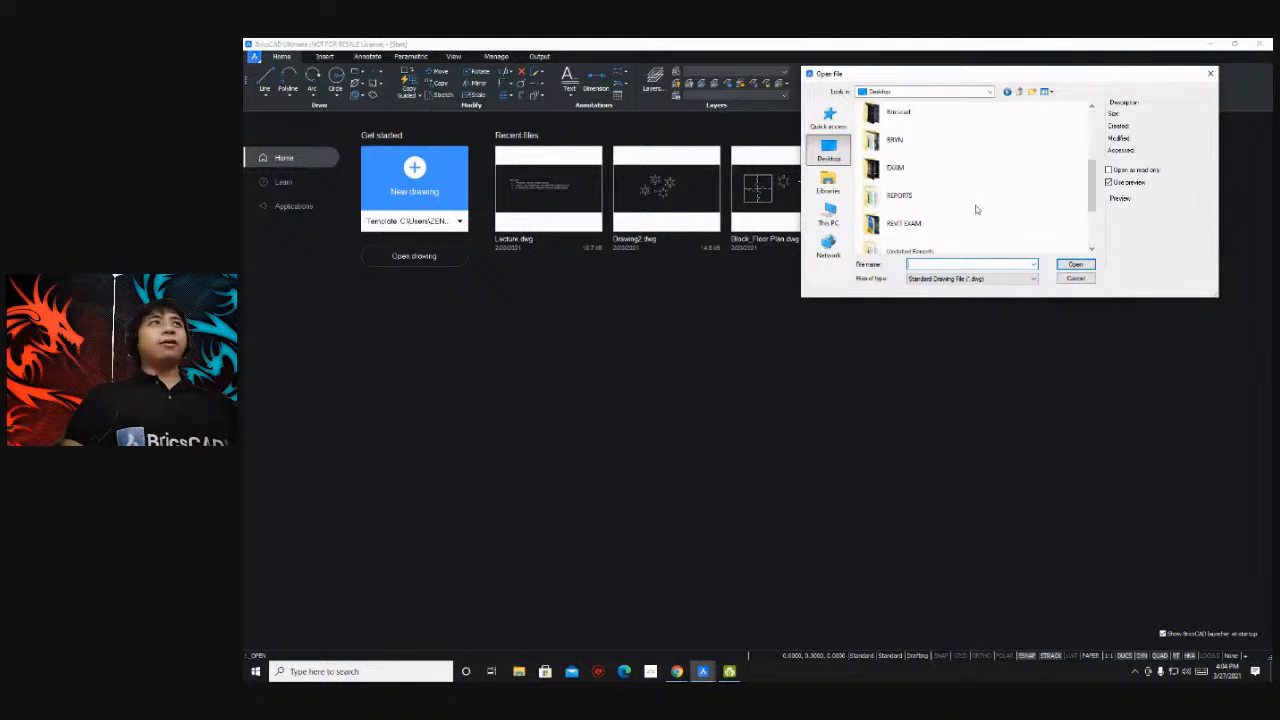
scroll(975, 210, "down", 2)
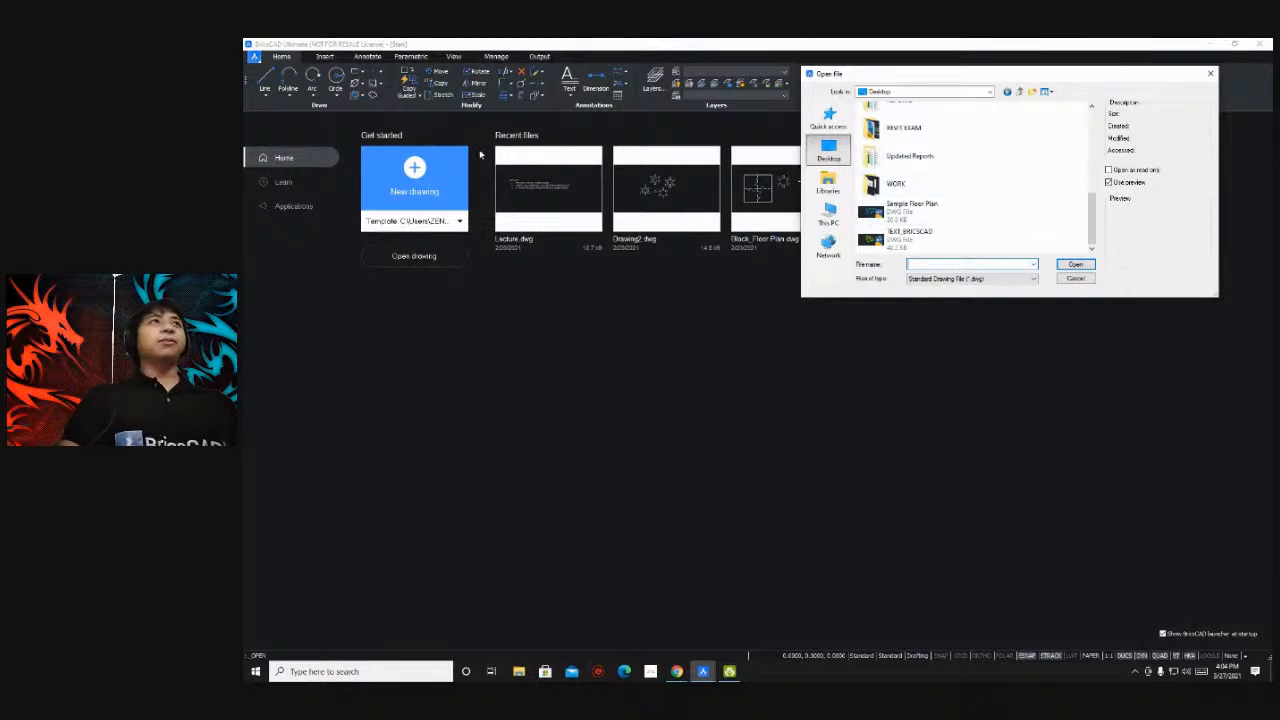
left_click(903, 243)
left_click(1075, 264)
left_click(785, 359)
mouse_move(779, 272)
middle_mouse_down()
mouse_move(749, 282)
mouse_move(960, 229)
mouse_move(797, 274)
mouse_move(330, 270)
mouse_move(995, 268)
mouse_move(603, 283)
mouse_move(766, 294)
mouse_move(768, 305)
middle_mouse_up()
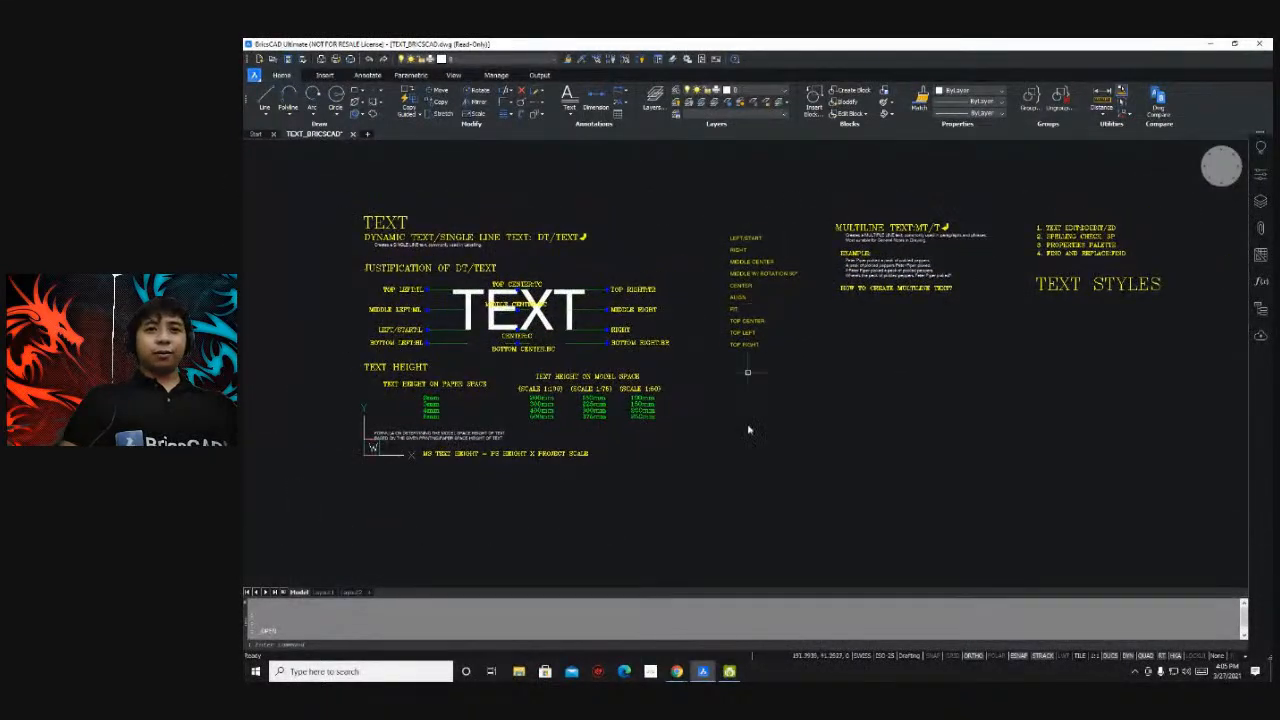
- Close the other BricsCAD window that has TEXT_BRICSCAD open, discarding its changes
mouse_move(706, 674)
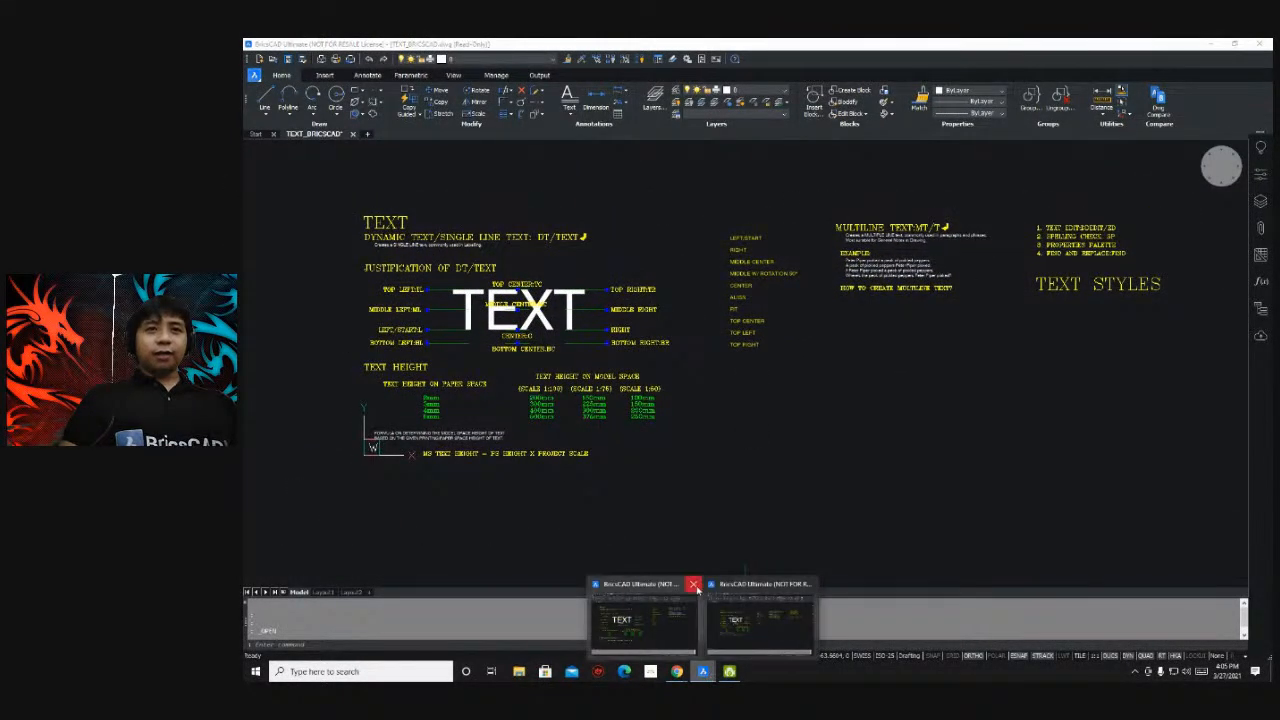
left_click(760, 615)
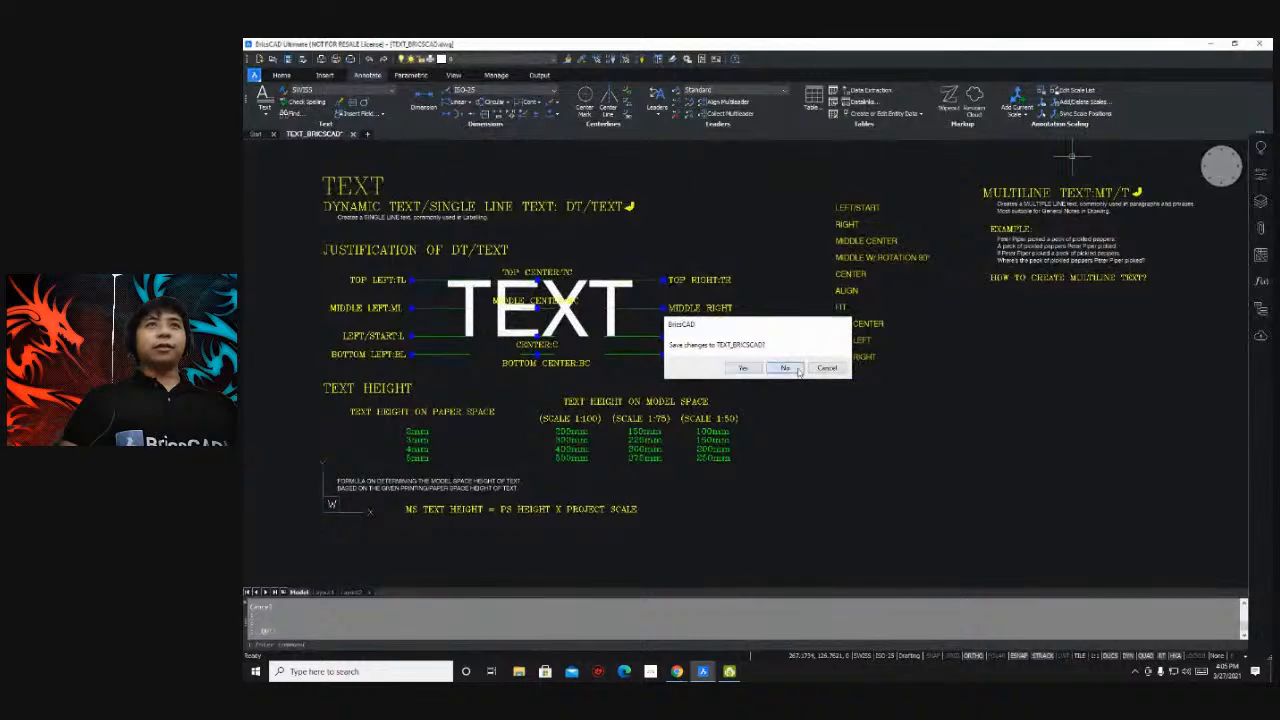
left_click(791, 368)
mouse_move(922, 382)
middle_mouse_down()
mouse_move(1012, 404)
mouse_move(908, 414)
mouse_move(866, 397)
mouse_move(887, 390)
middle_mouse_up()
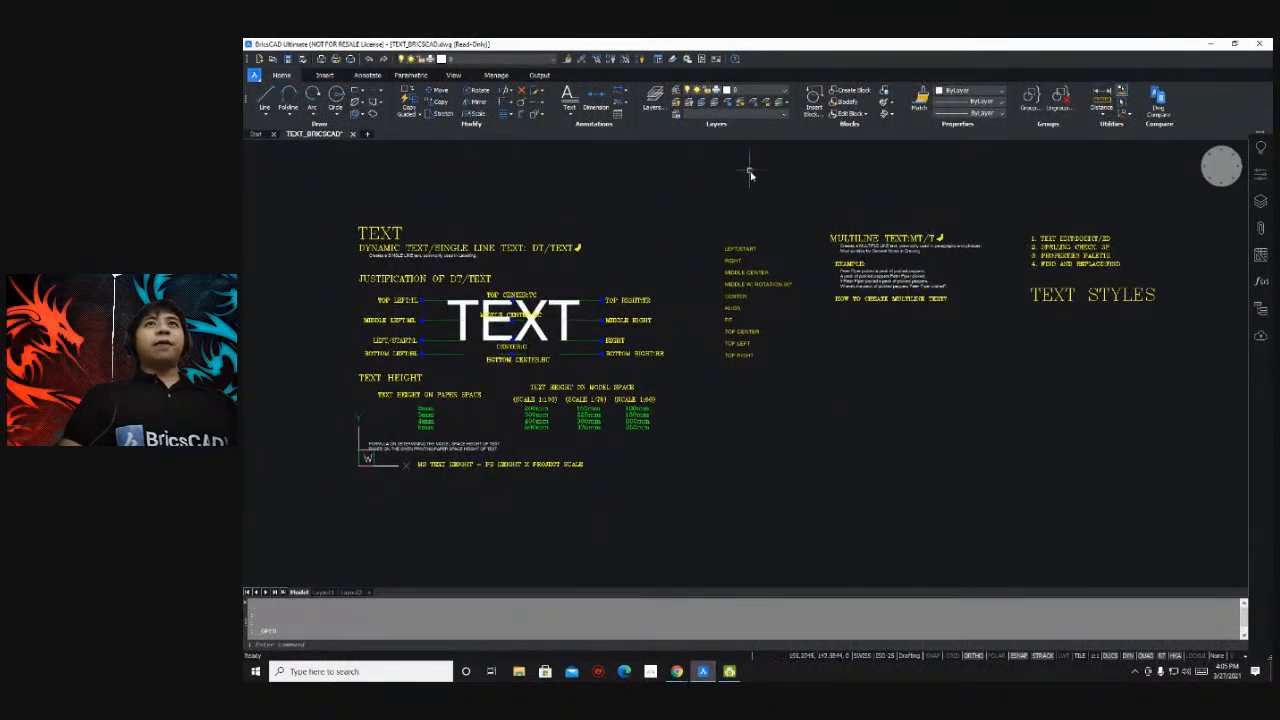
middle_click_drag(570, 226, 572, 238)
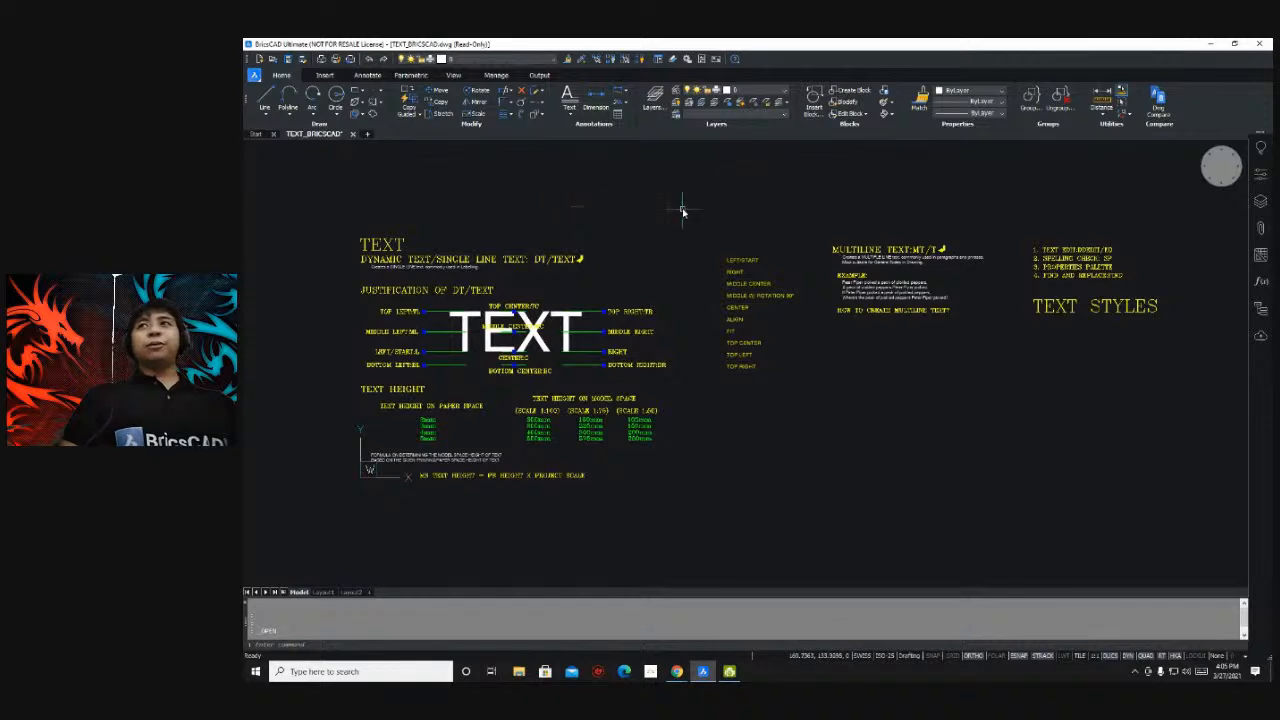
mouse_move(641, 216)
middle_mouse_down()
mouse_move(693, 198)
mouse_move(670, 212)
mouse_move(711, 214)
mouse_move(715, 232)
middle_mouse_up()
mouse_move(712, 239)
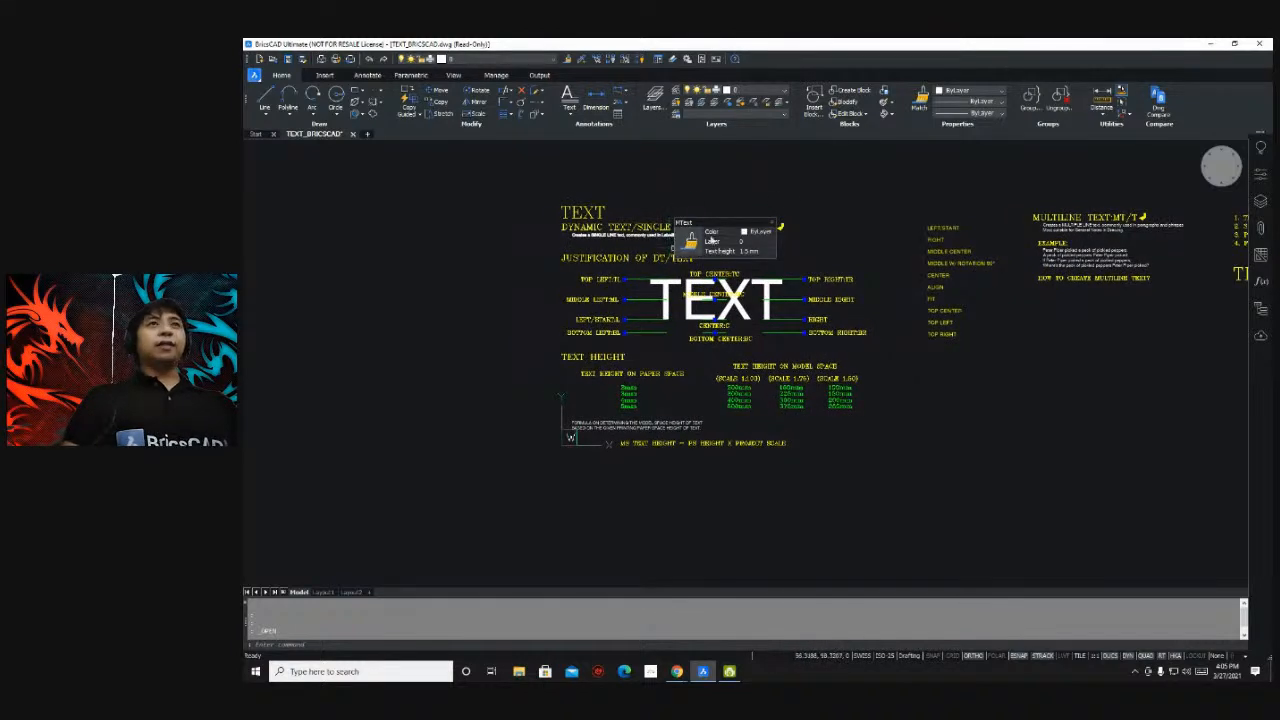
middle_click_drag(788, 207, 752, 223)
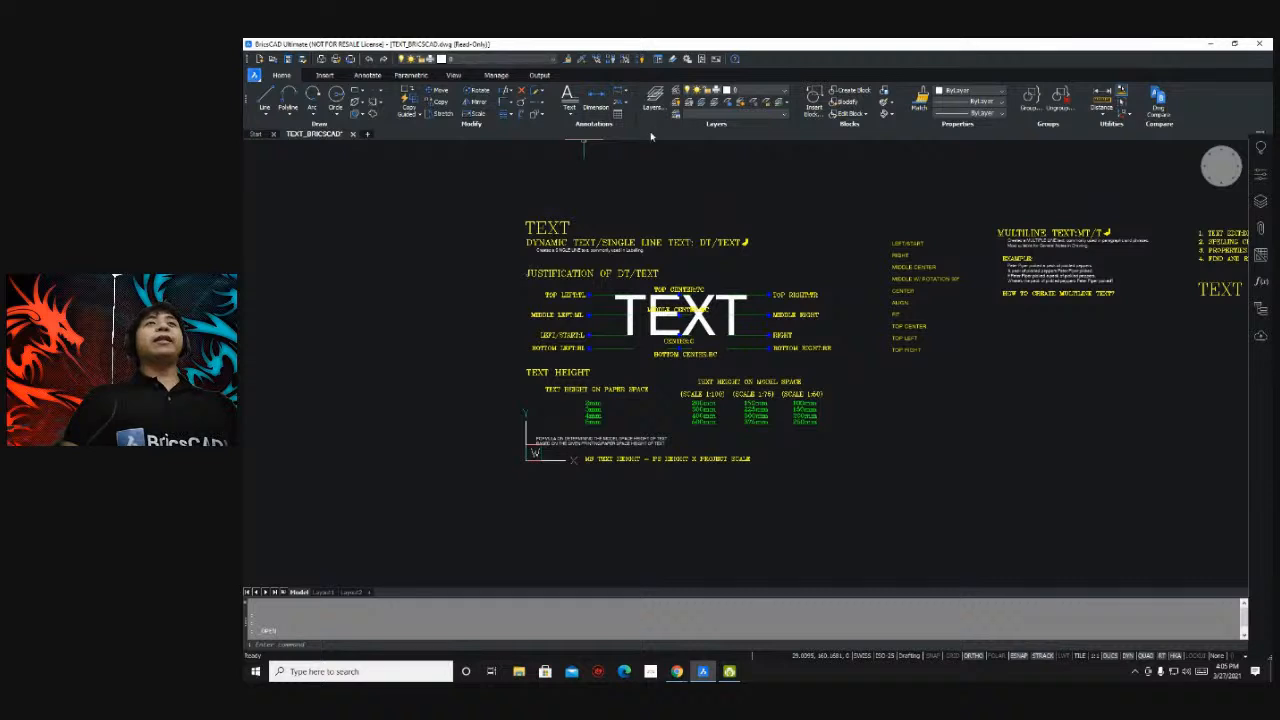
middle_click_drag(622, 202, 656, 189)
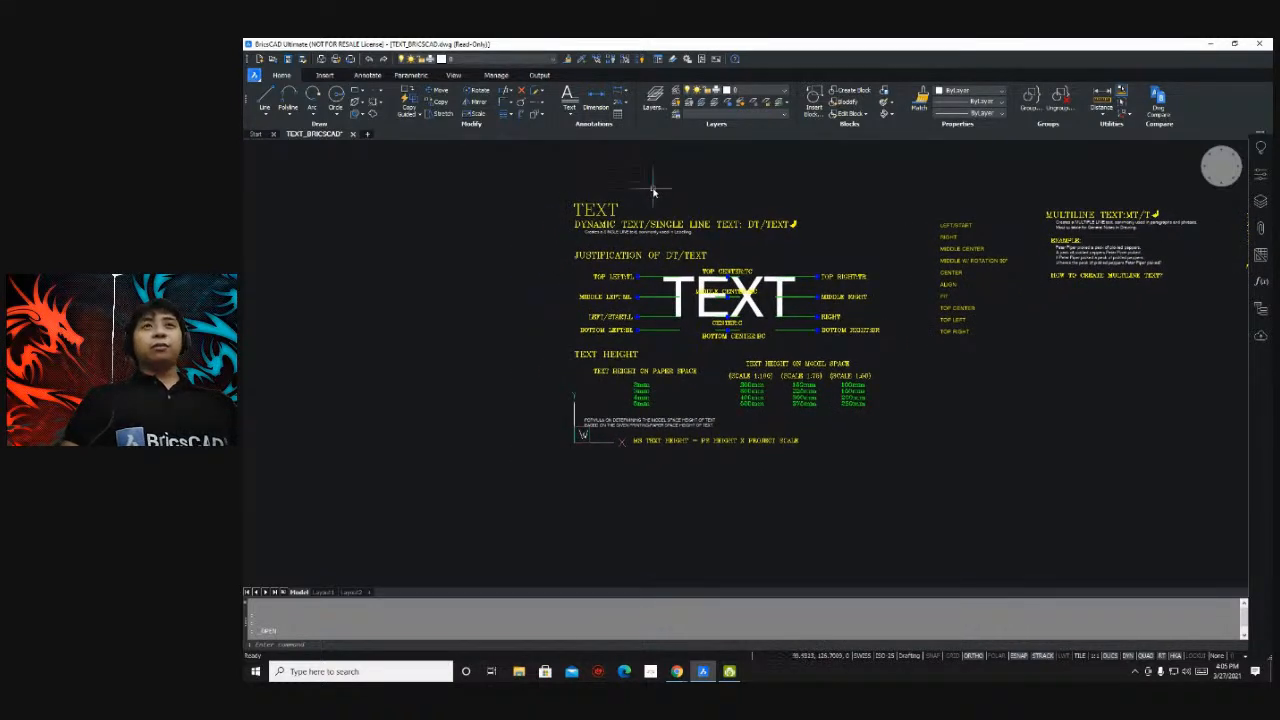
middle_click_drag(652, 190, 643, 195)
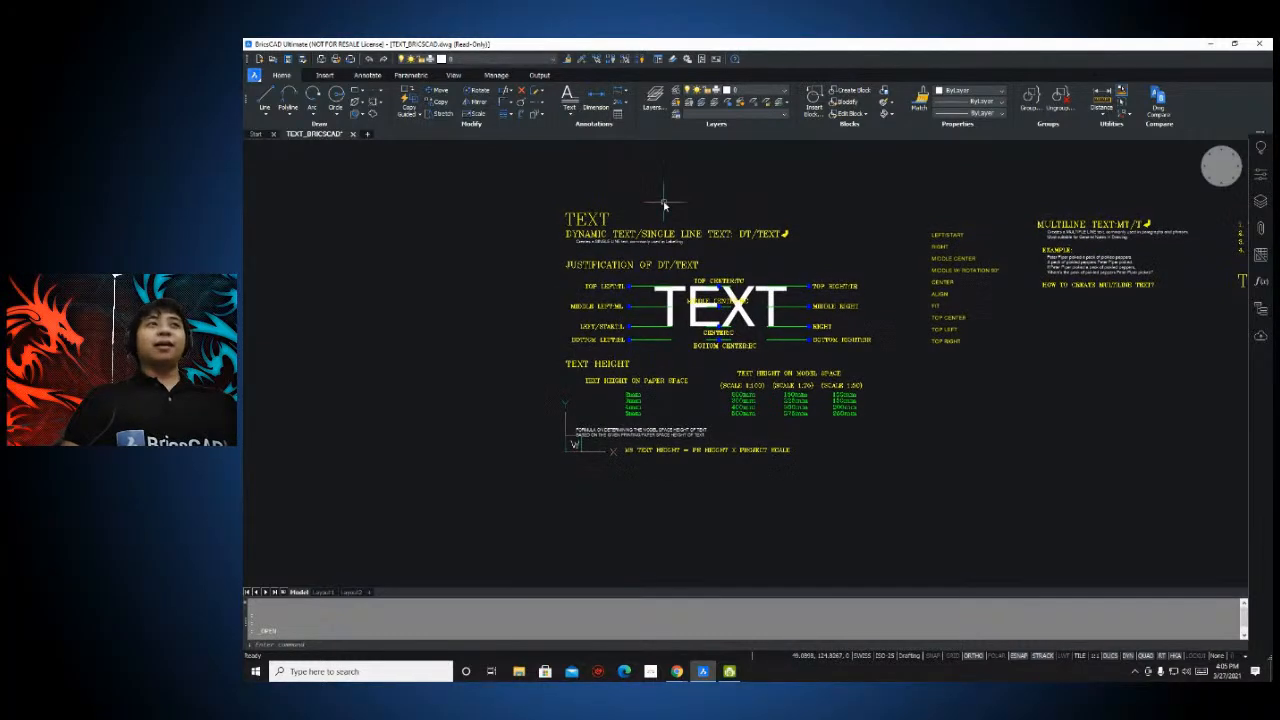
mouse_move(666, 205)
middle_mouse_down()
mouse_move(688, 201)
mouse_move(669, 217)
middle_mouse_up()
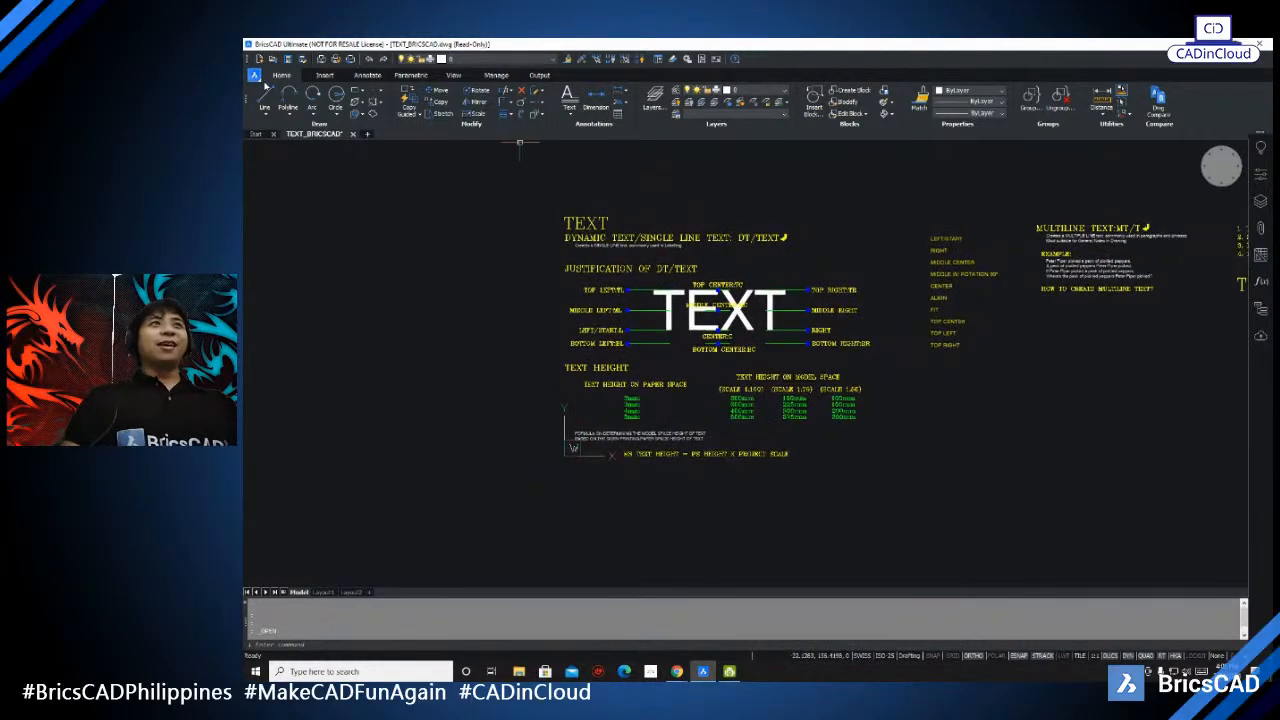
key("ctrl")
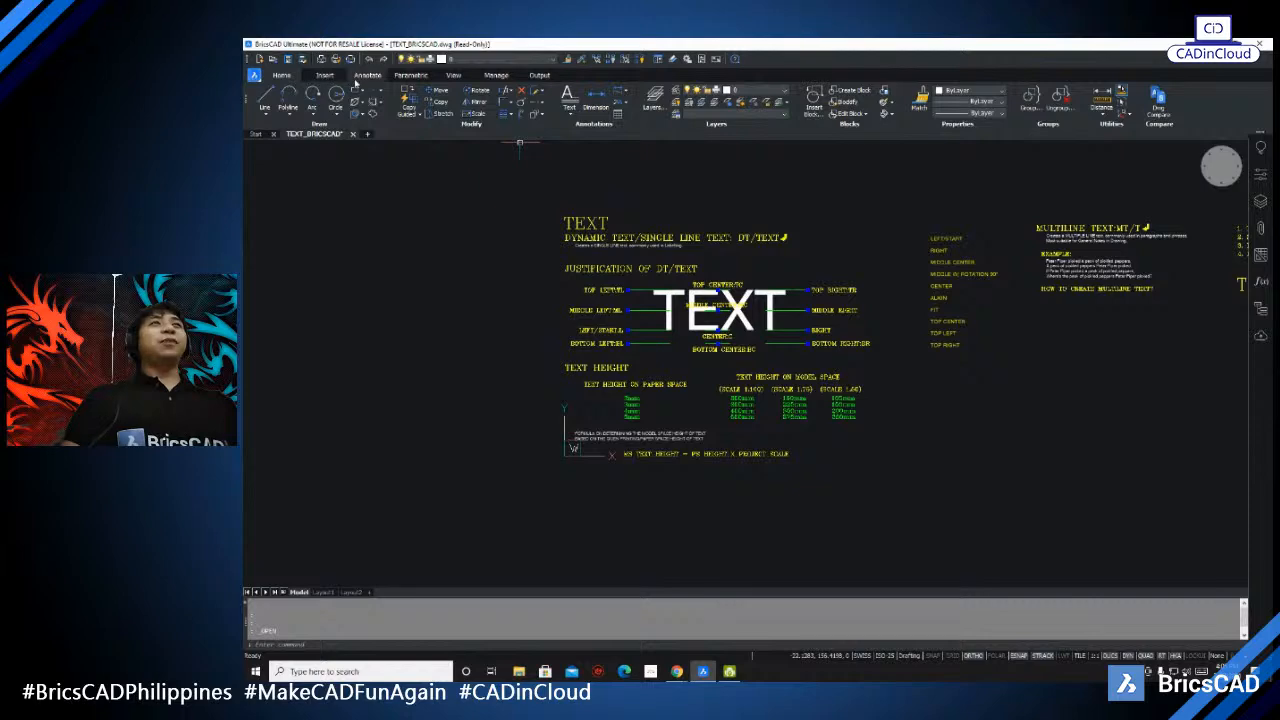
middle_click_drag(736, 230, 713, 239)
middle_click_drag(519, 216, 574, 216)
mouse_move(926, 358)
middle_mouse_down()
mouse_move(780, 311)
mouse_move(840, 297)
middle_mouse_up()
mouse_move(470, 232)
middle_mouse_down()
mouse_move(496, 259)
mouse_move(492, 278)
middle_mouse_up()
mouse_move(651, 242)
middle_mouse_down()
mouse_move(657, 263)
mouse_move(642, 256)
mouse_move(670, 260)
mouse_move(624, 236)
mouse_move(578, 243)
middle_mouse_up()
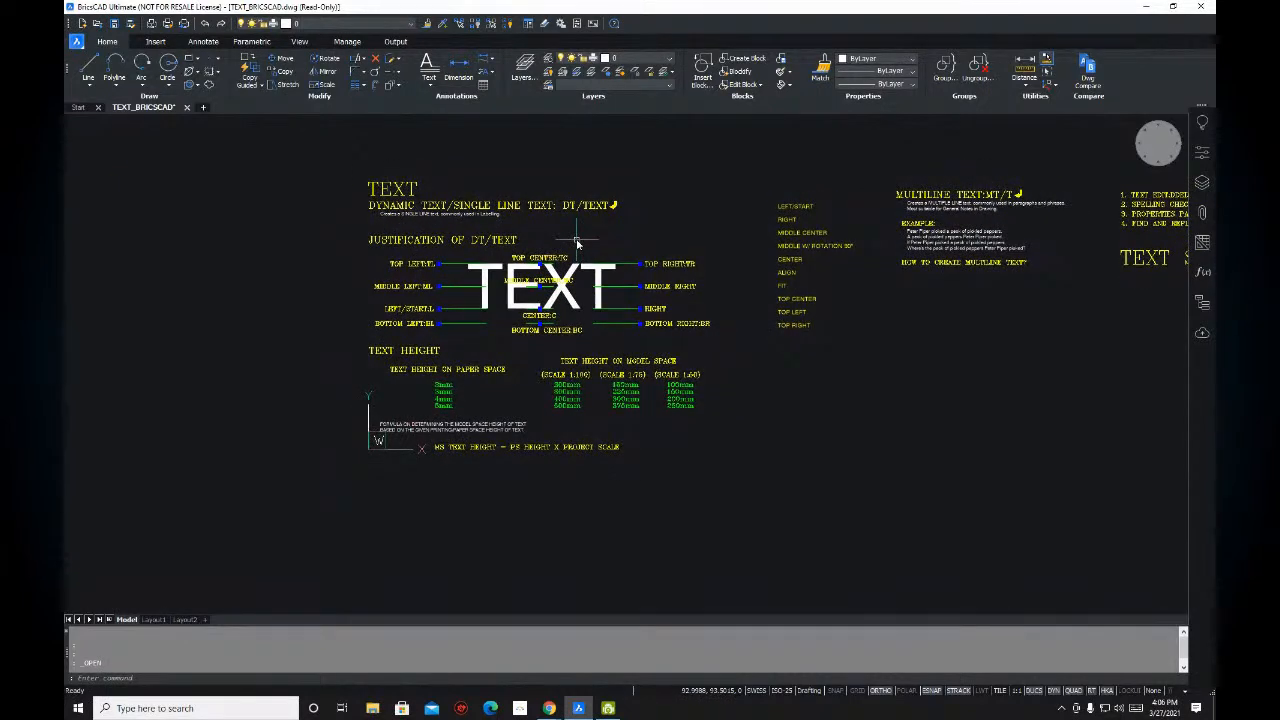
mouse_move(367, 263)
middle_mouse_down()
mouse_move(389, 235)
mouse_move(387, 246)
mouse_move(429, 247)
middle_mouse_up()
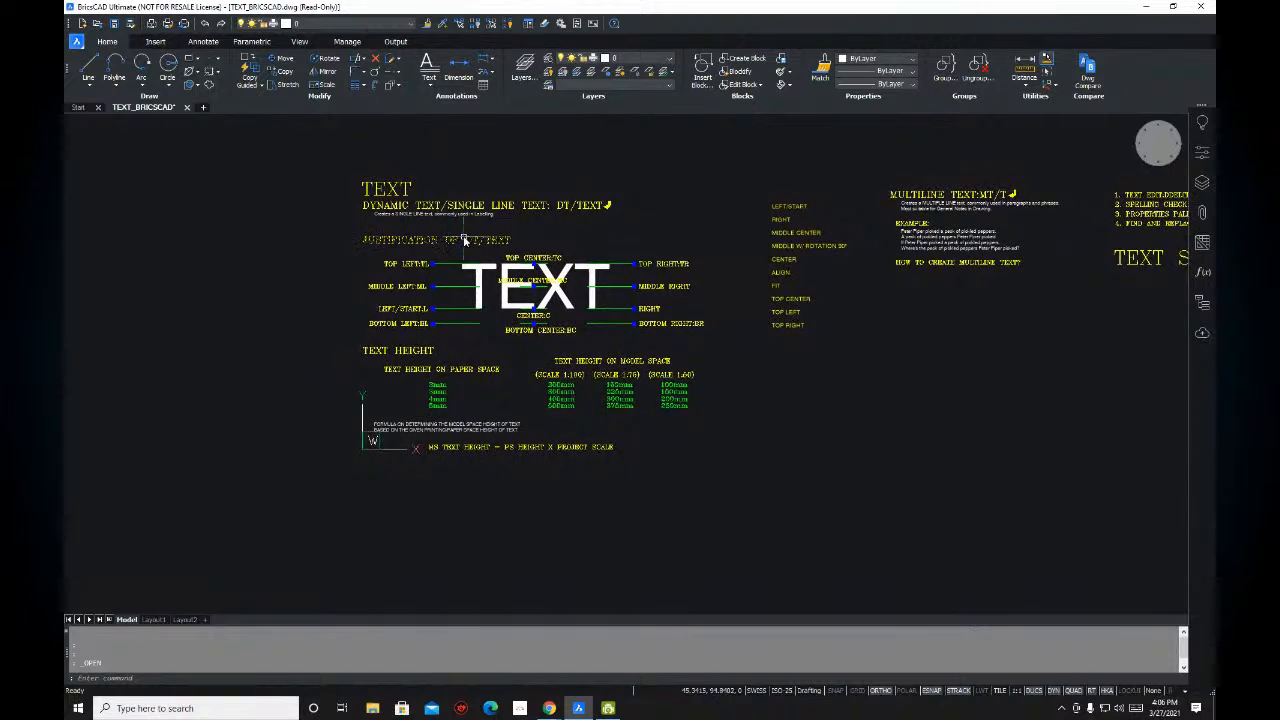
mouse_move(476, 241)
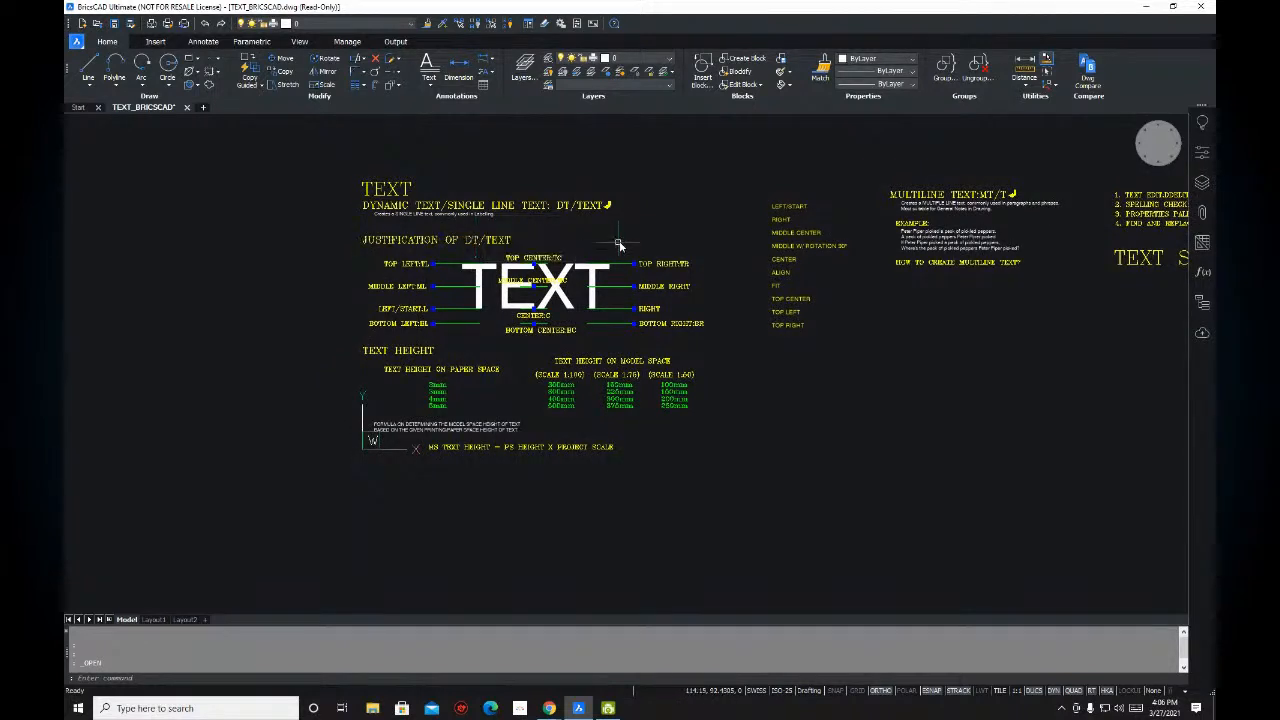
middle_click_drag(638, 251, 640, 256)
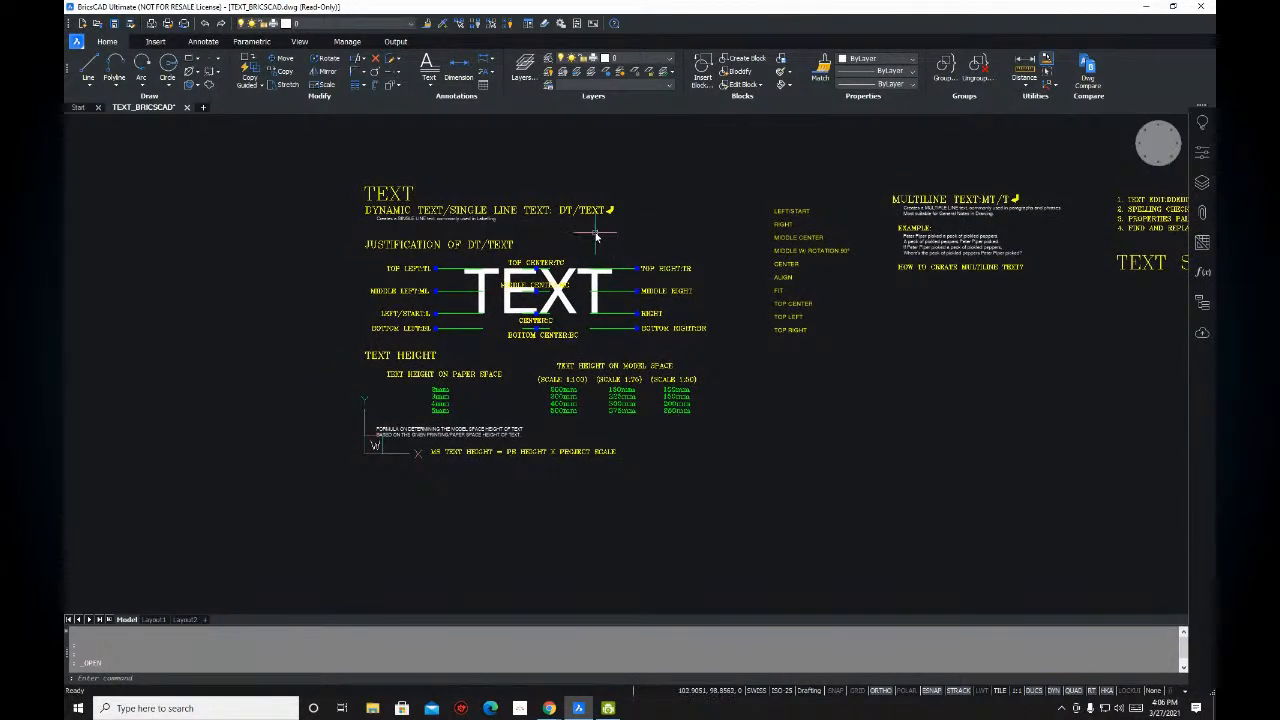
middle_click_drag(678, 238, 671, 248)
middle_click_drag(598, 234, 597, 225)
- Examine the drawing's notes on dynamic (single-line) text and multiline text, including their command shortcuts
scroll(597, 228, "up", 7)
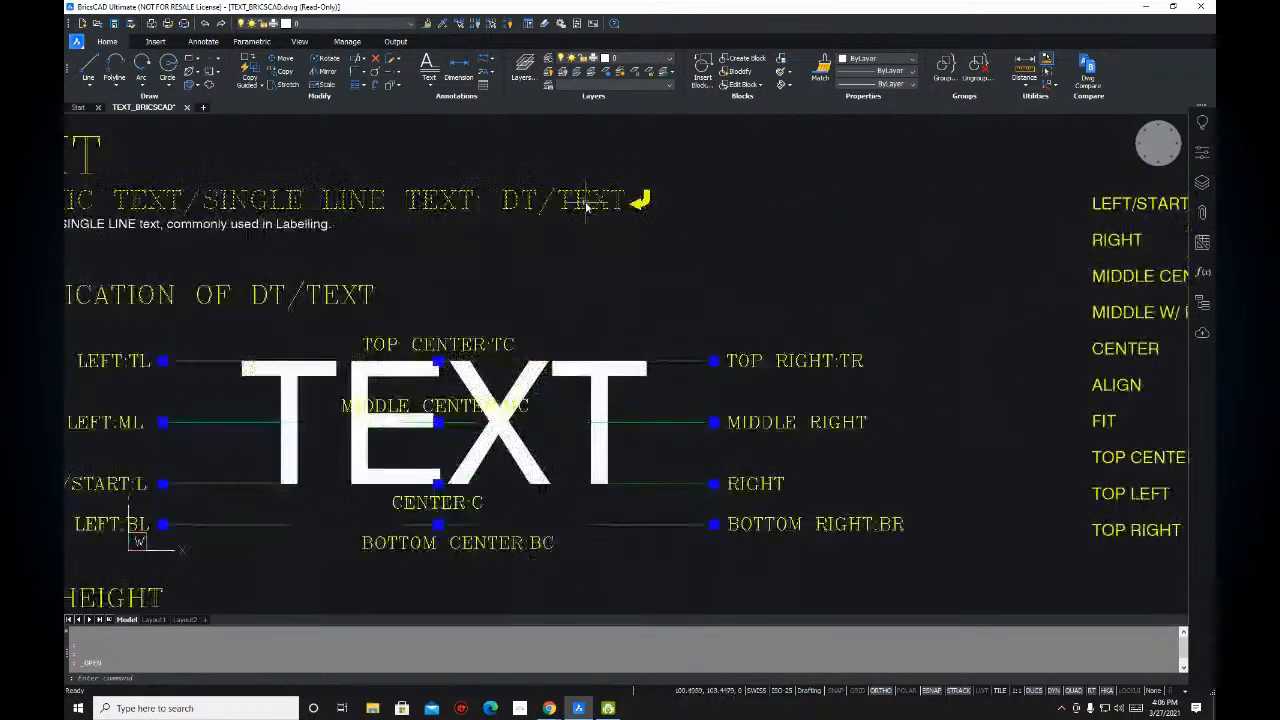
mouse_move(547, 232)
middle_mouse_down()
mouse_move(830, 260)
mouse_move(886, 243)
mouse_move(587, 231)
middle_mouse_up()
scroll(508, 258, "up", 3)
middle_click_drag(508, 258, 679, 255)
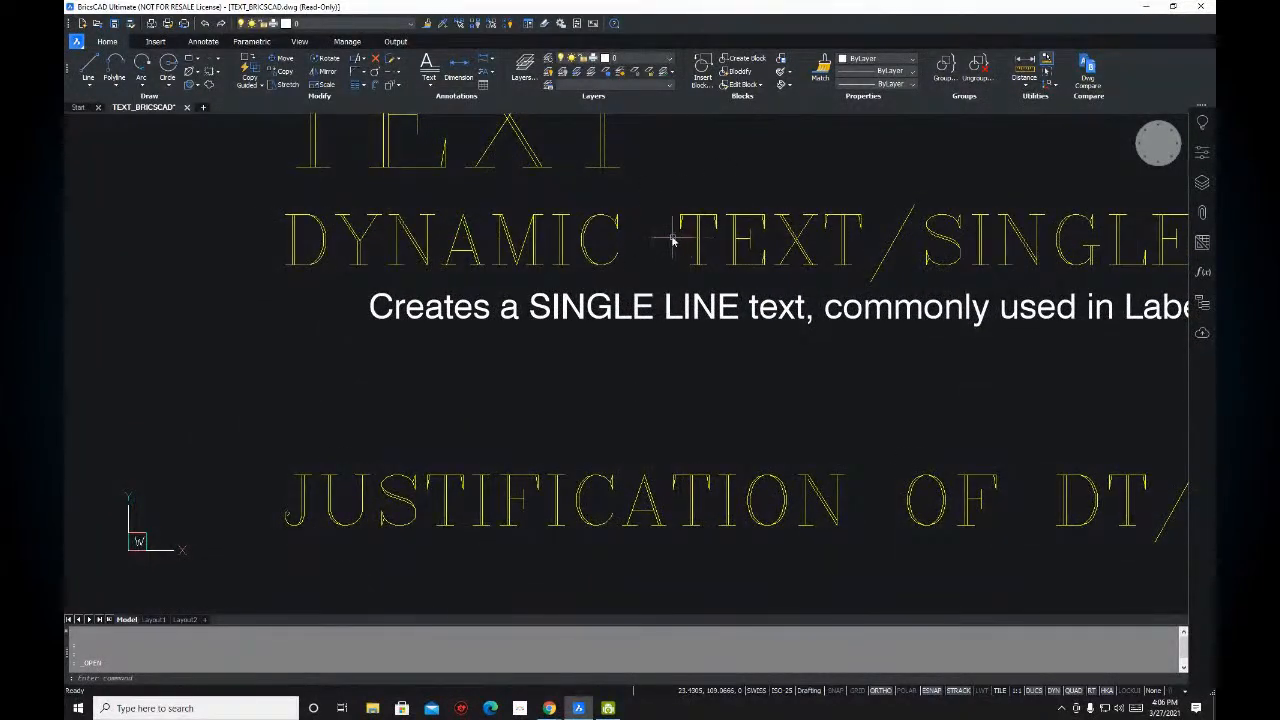
scroll(673, 240, "down", 4)
mouse_move(686, 251)
middle_mouse_down()
mouse_move(563, 291)
mouse_move(67, 291)
middle_mouse_up()
scroll(660, 285, "down", 2)
middle_click_drag(1130, 290, 254, 294)
scroll(510, 222, "up", 3)
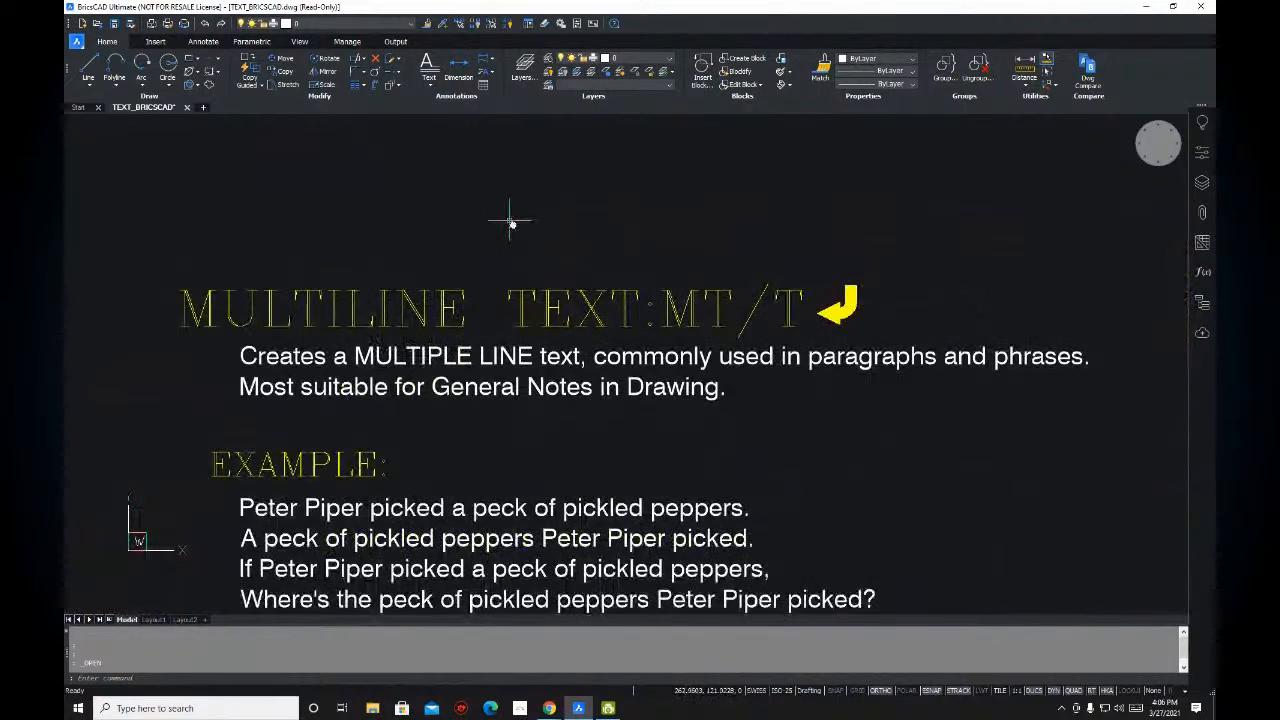
middle_click_drag(510, 222, 669, 206)
mouse_move(860, 283)
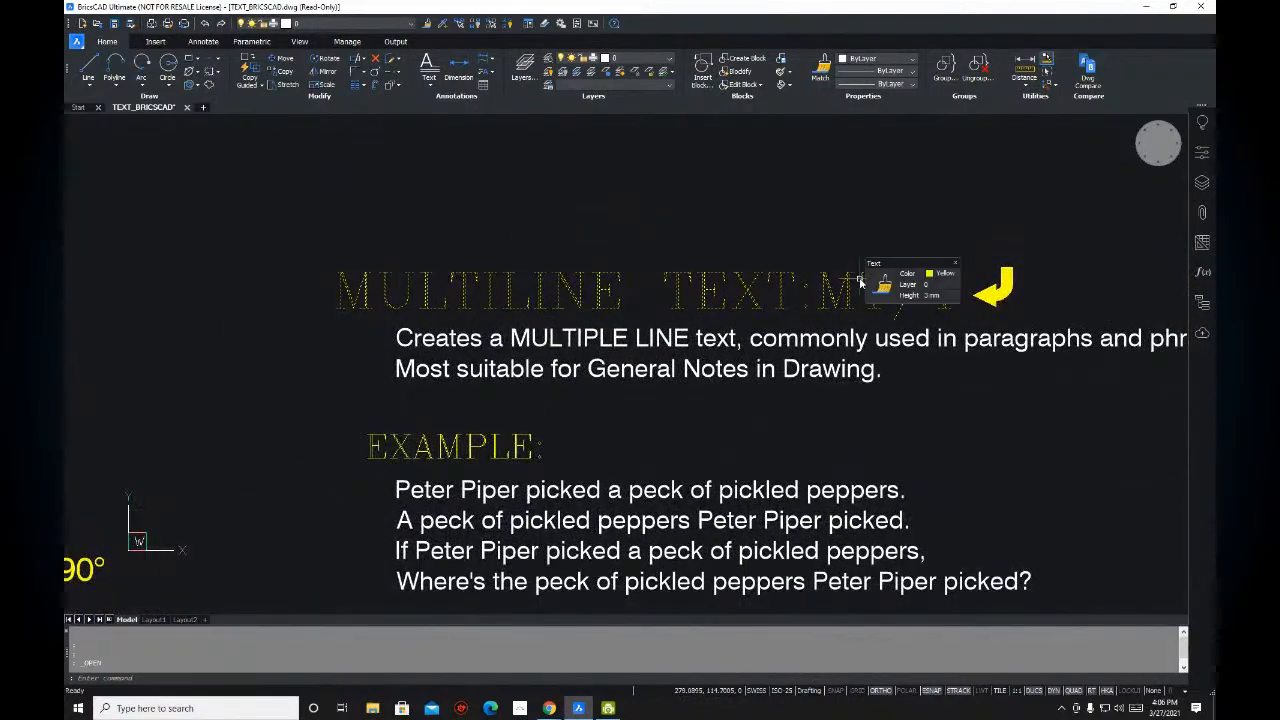
scroll(750, 245, "down", 5)
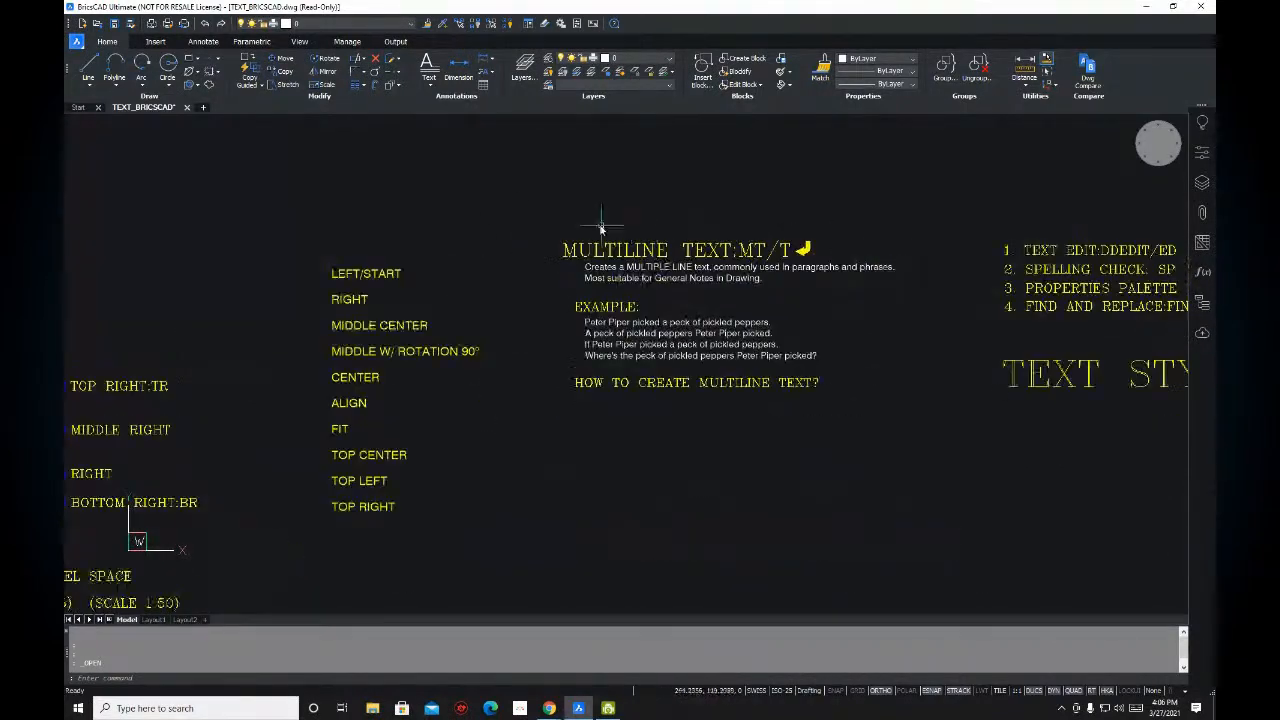
middle_click_drag(645, 238, 745, 253)
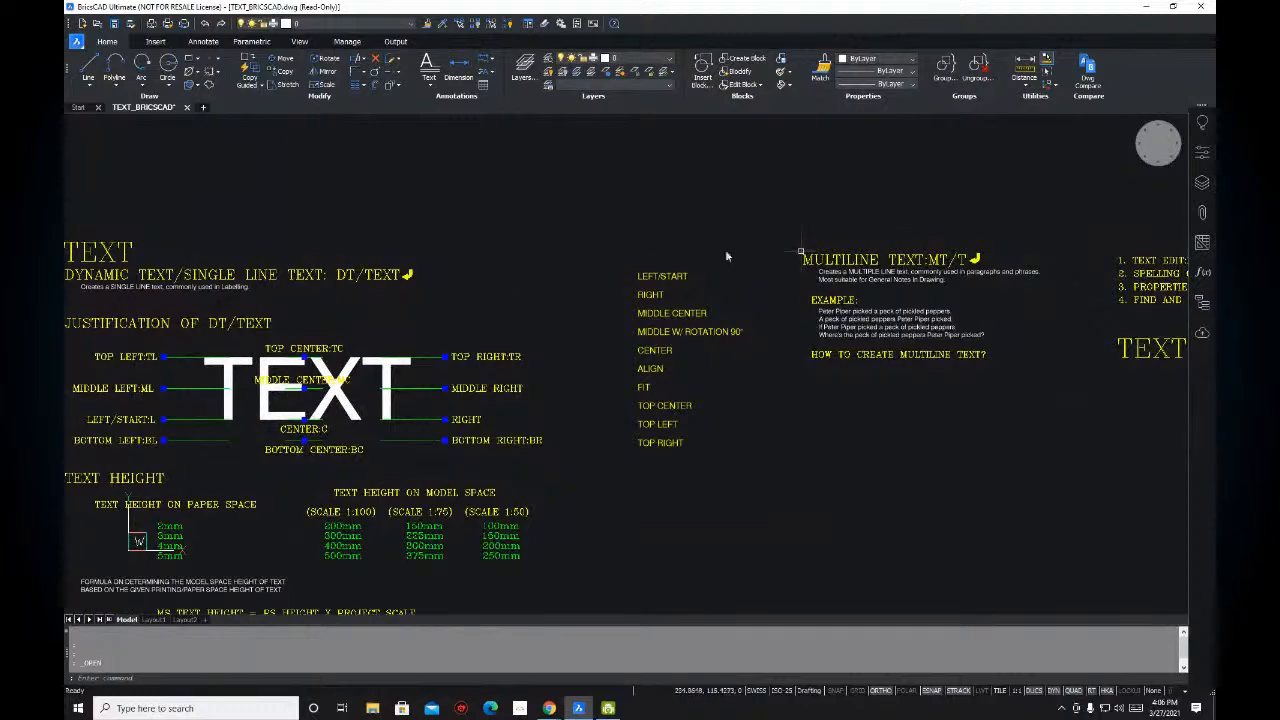
middle_click_drag(631, 274, 643, 276)
mouse_move(522, 269)
middle_mouse_down()
mouse_move(640, 256)
mouse_move(542, 266)
middle_mouse_up()
mouse_move(664, 232)
middle_mouse_down()
mouse_move(631, 227)
mouse_move(609, 249)
mouse_move(683, 220)
mouse_move(689, 200)
middle_mouse_up()
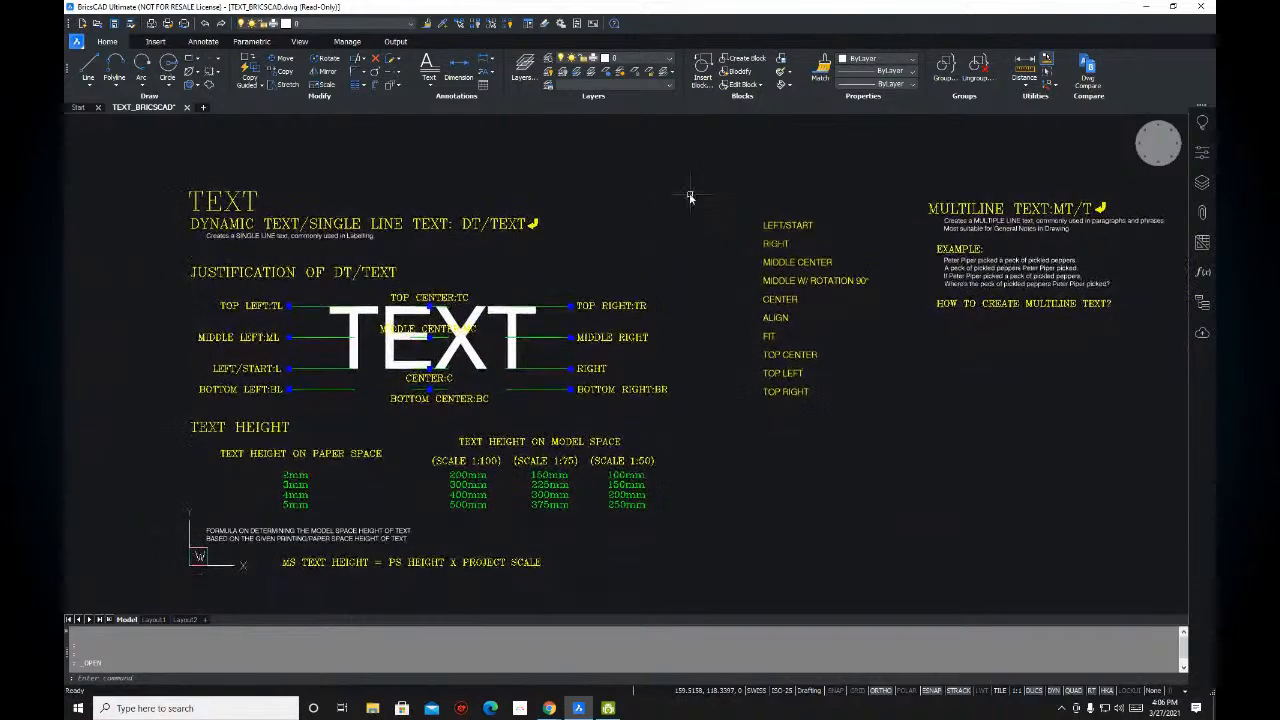
mouse_move(594, 209)
middle_mouse_down()
mouse_move(636, 195)
mouse_move(609, 195)
mouse_move(600, 227)
mouse_move(565, 248)
mouse_move(497, 232)
middle_mouse_up()
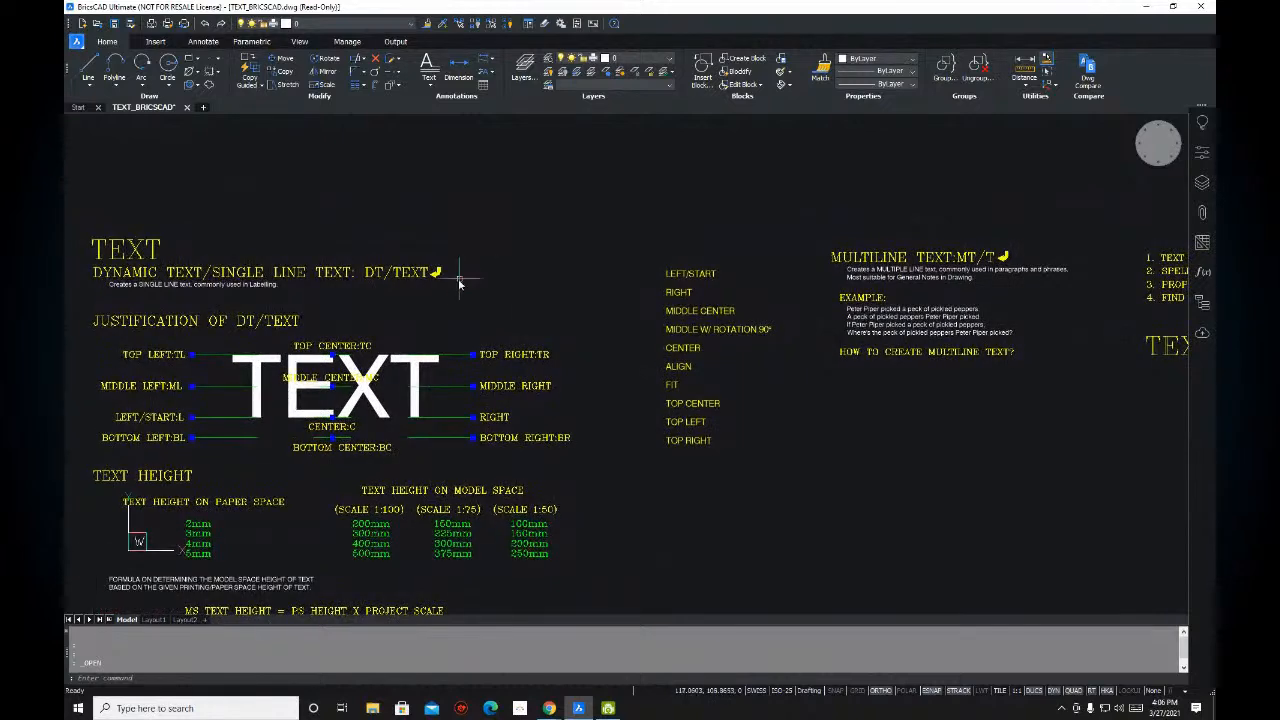
- Remove "/TEXT" from the end of the dynamic text heading so it ends in "DT"
middle_click_drag(794, 243, 977, 248)
scroll(612, 246, "up", 2)
double_click(588, 259)
left_click_drag(578, 260, 651, 254)
key("Delete")
key("Escape")
- Move the yellow return arrow horizontally toward the heading so it sits directly after "DT"
type("m")
key("space")
left_click(694, 226)
left_click(609, 287)
key("space")
left_click(692, 185)
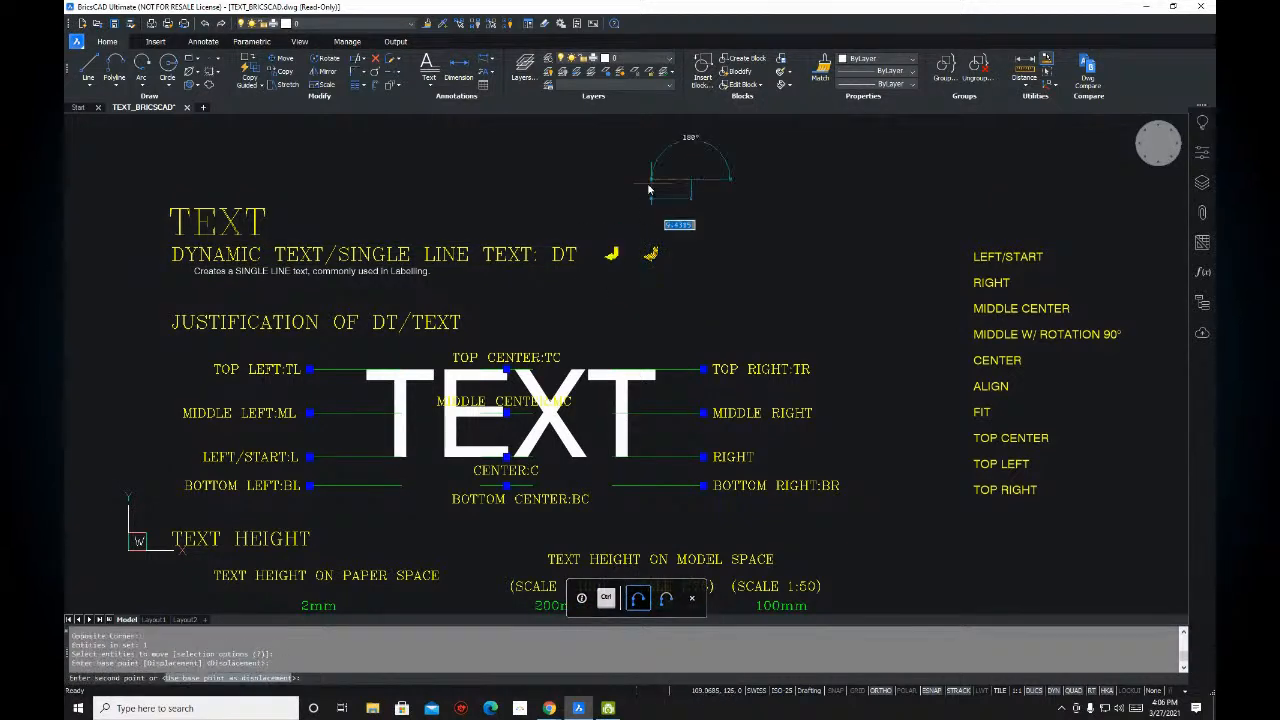
left_click(630, 185)
key("Escape")
scroll(600, 250, "up", 4)
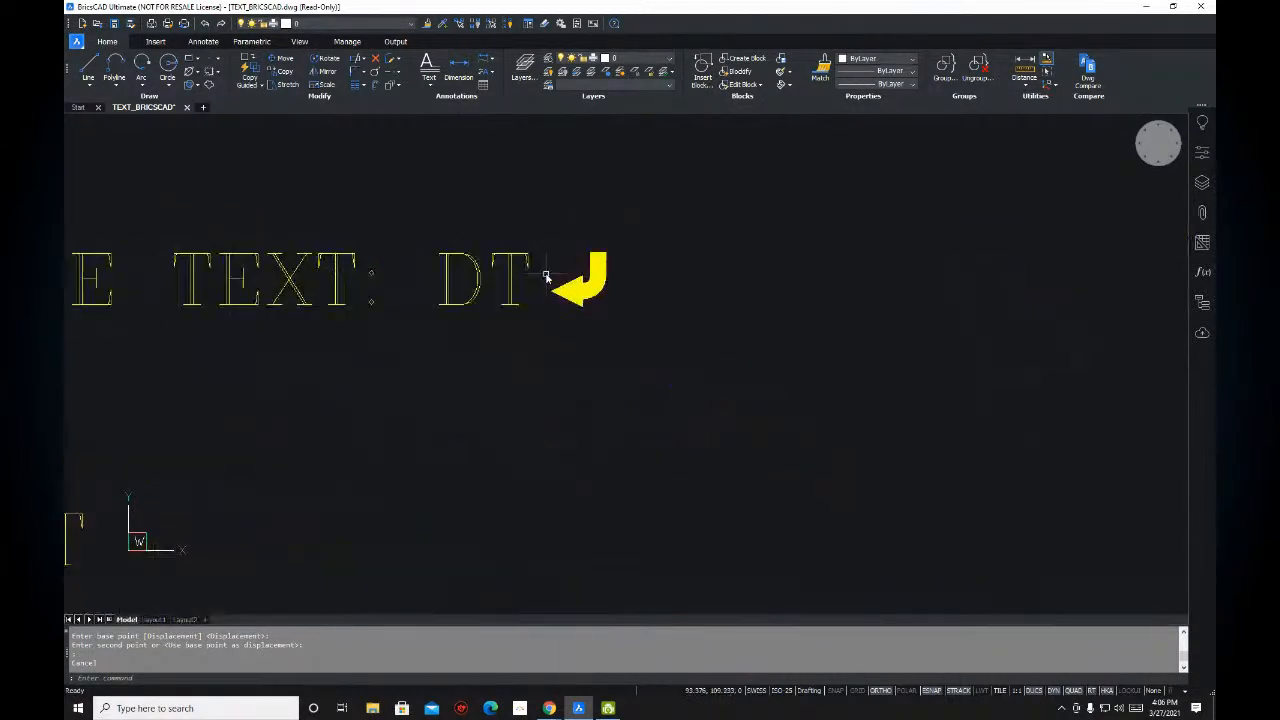
scroll(507, 275, "down", 5)
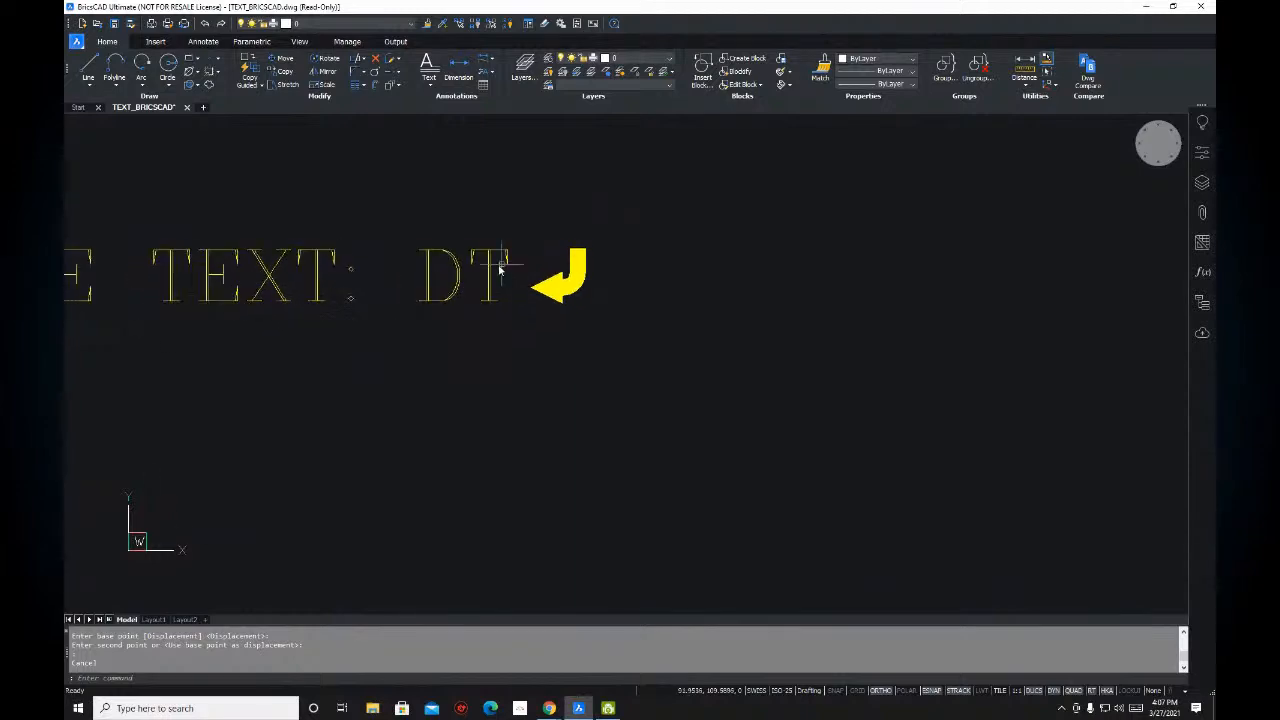
- Review the dynamic (single-line) text heading, its command shortcut and its usage description, with a brief look at the multiline text heading
middle_click_drag(1100, 246, 445, 262)
middle_click_drag(780, 260, 430, 262)
scroll(742, 277, "up", 3)
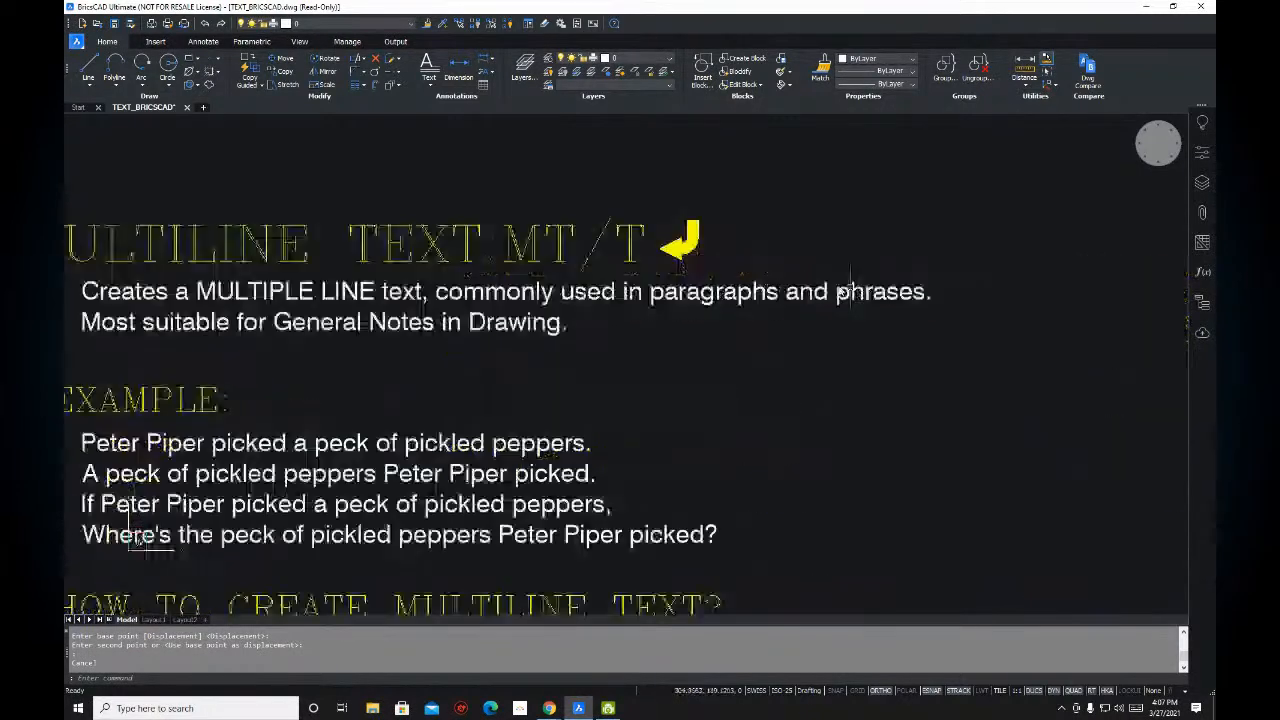
middle_click_drag(614, 235, 628, 257)
key("ctrl")
scroll(565, 273, "down", 3)
middle_click_drag(442, 283, 911, 264)
middle_click_drag(510, 259, 861, 247)
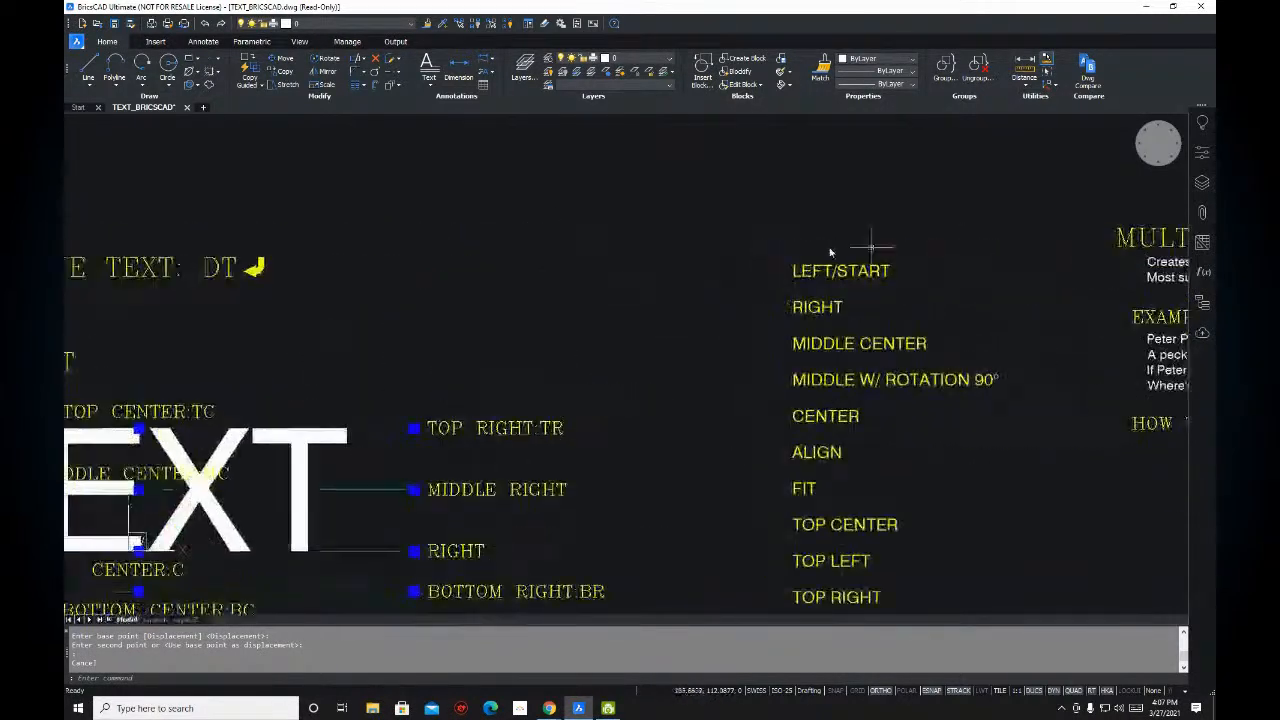
middle_click_drag(340, 268, 700, 264)
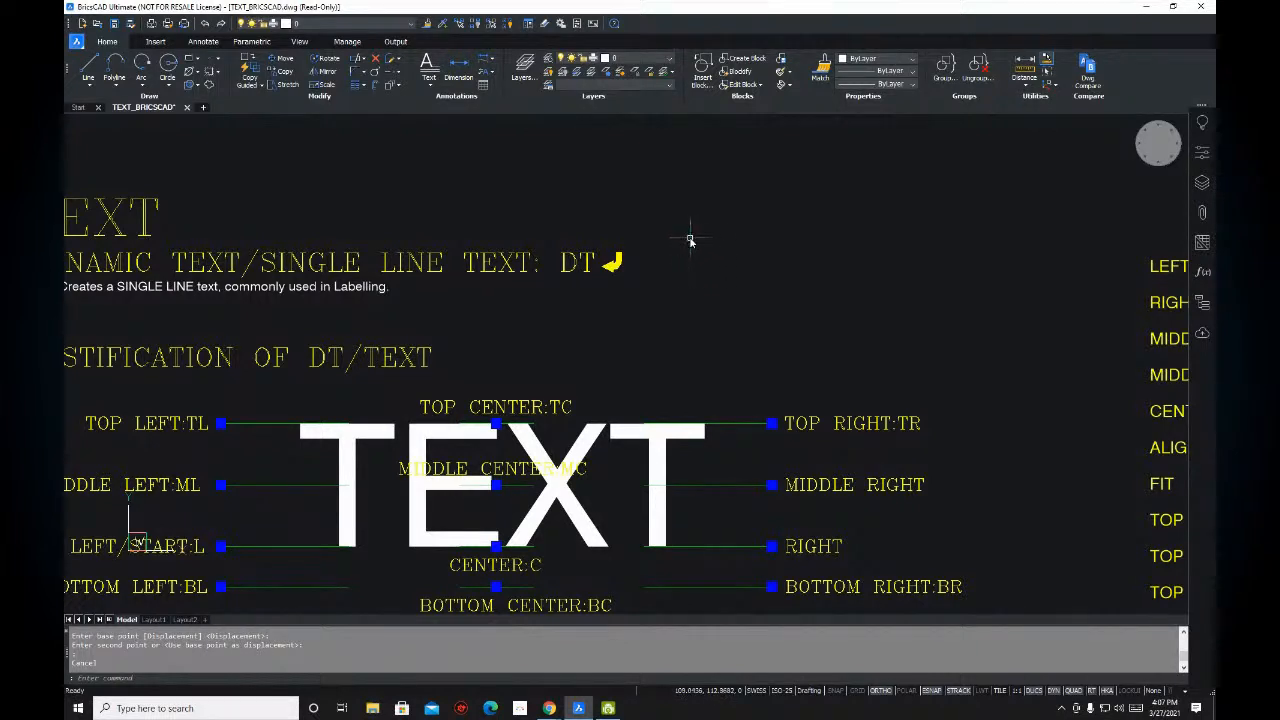
scroll(648, 242, "up", 1)
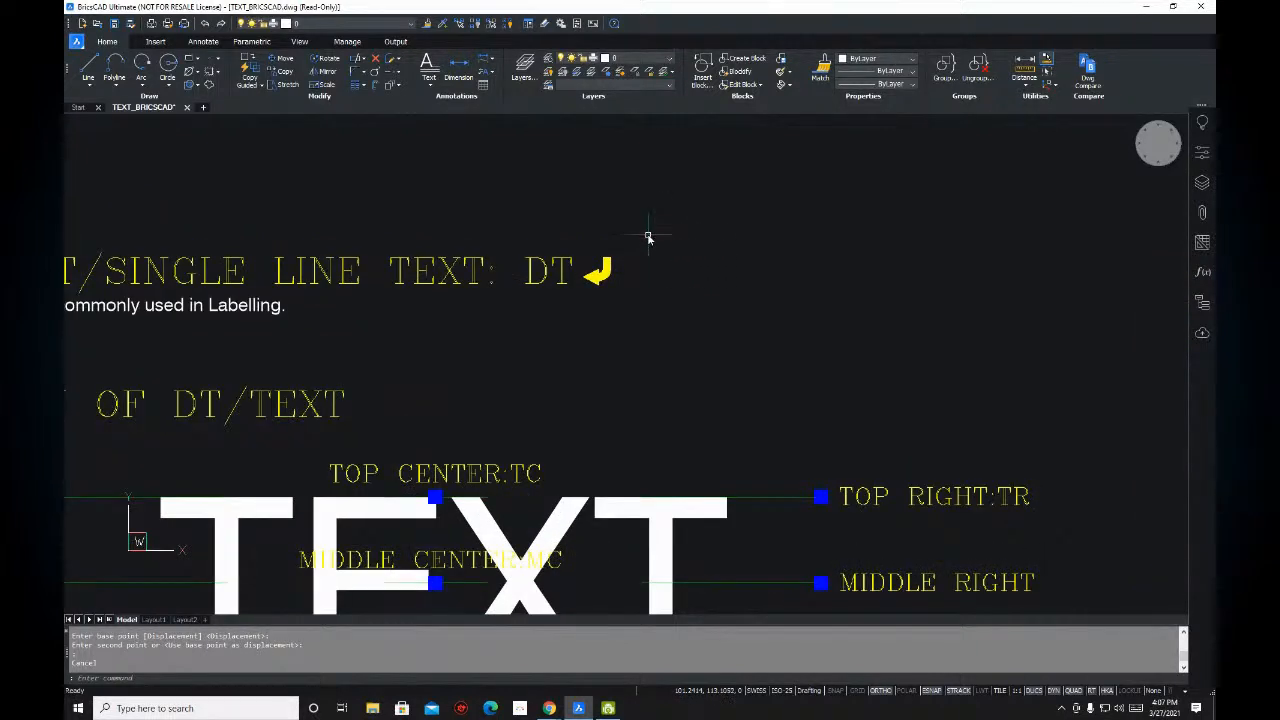
middle_click_drag(648, 221, 642, 228)
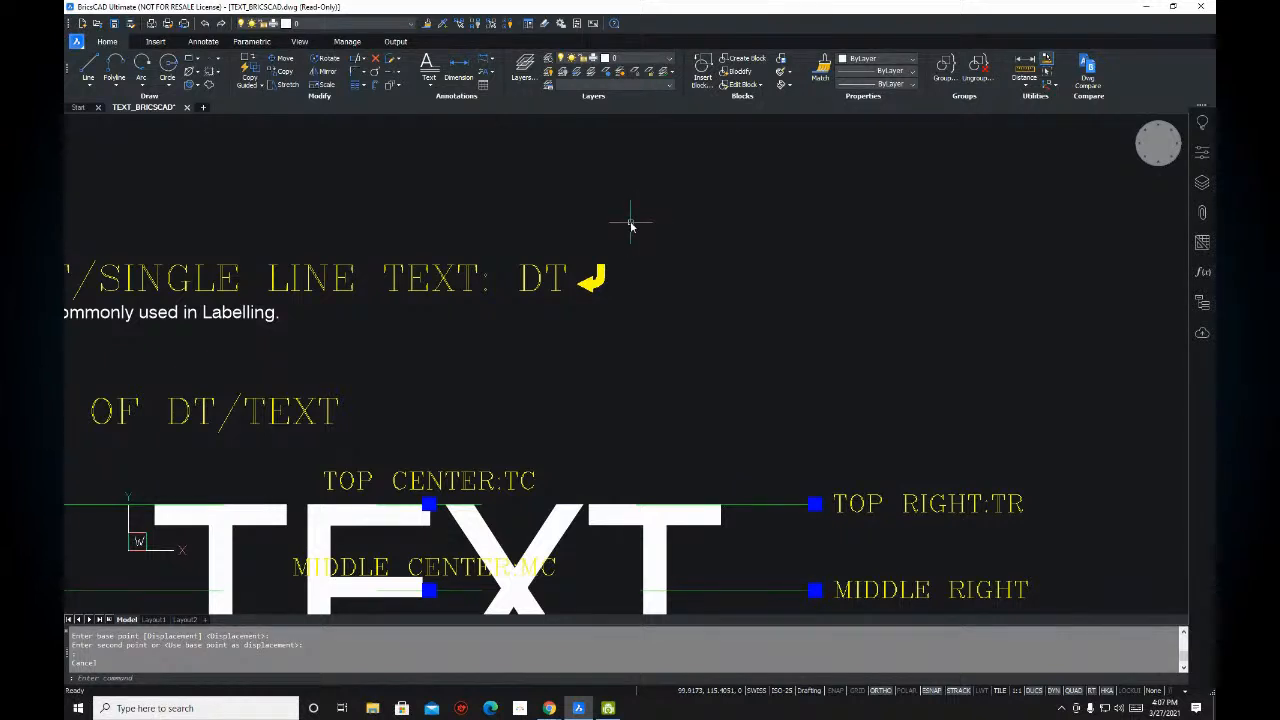
mouse_move(619, 232)
middle_mouse_down()
mouse_move(657, 266)
mouse_move(583, 283)
mouse_move(574, 260)
mouse_move(591, 234)
mouse_move(577, 246)
mouse_move(506, 227)
middle_mouse_up()
mouse_move(585, 238)
middle_mouse_down()
mouse_move(591, 203)
mouse_move(629, 206)
mouse_move(597, 266)
mouse_move(621, 246)
mouse_move(557, 254)
mouse_move(705, 236)
middle_mouse_up()
scroll(628, 241, "down", 2)
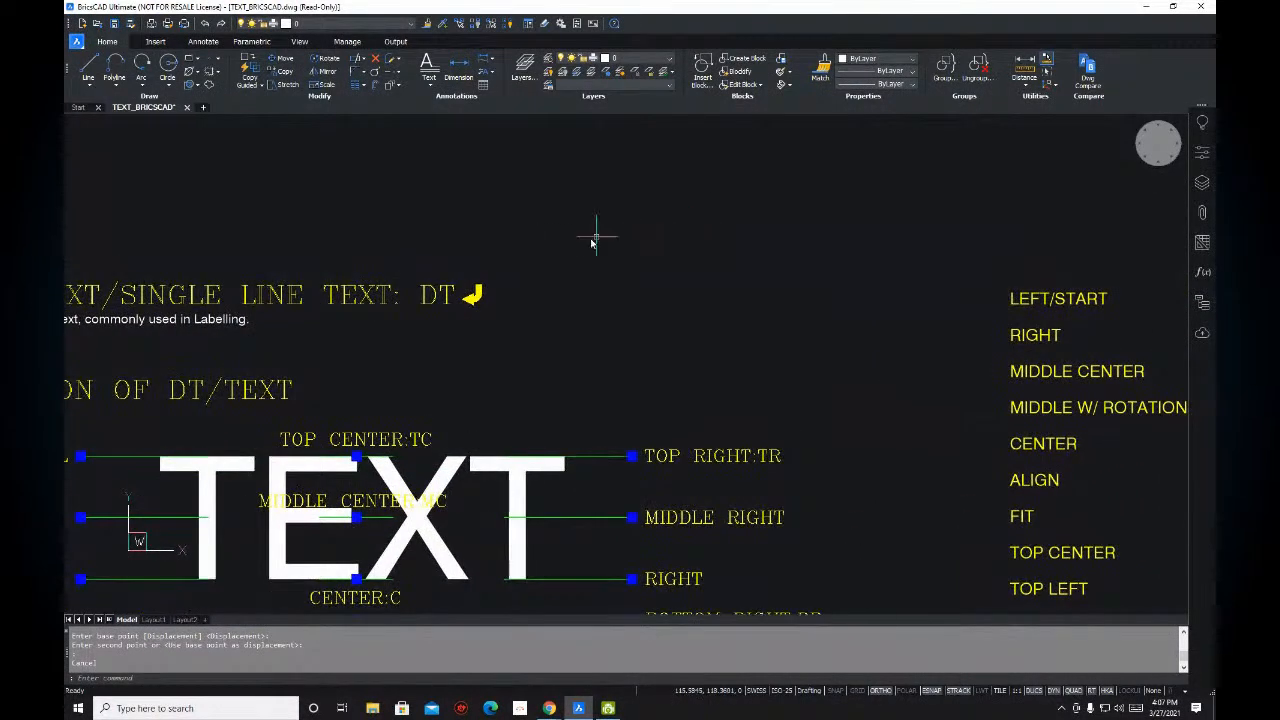
mouse_move(588, 241)
middle_mouse_down()
mouse_move(619, 247)
mouse_move(563, 237)
mouse_move(576, 229)
middle_mouse_up()
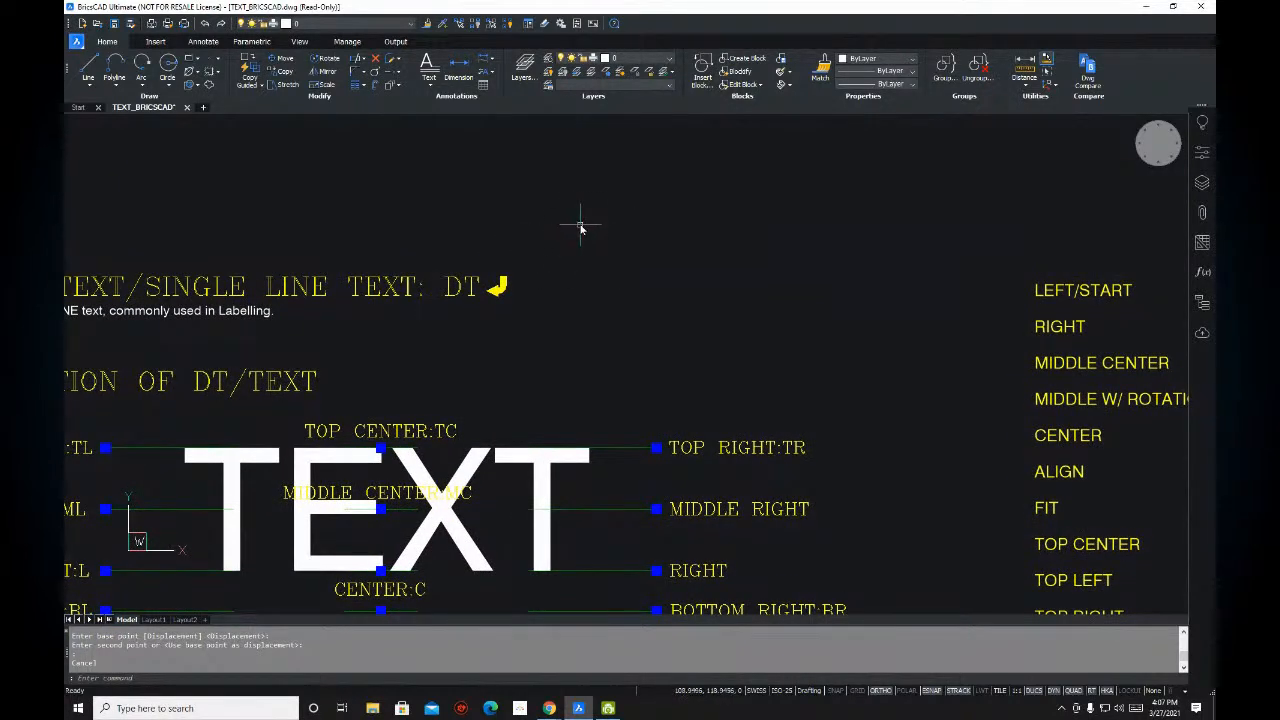
- Examine the multiline text note, including its heading, command shortcut, usage description and example paragraph
middle_click_drag(945, 233, 470, 262)
middle_click_drag(1002, 230, 460, 254)
scroll(511, 295, "up", 2)
middle_click_drag(511, 295, 552, 264)
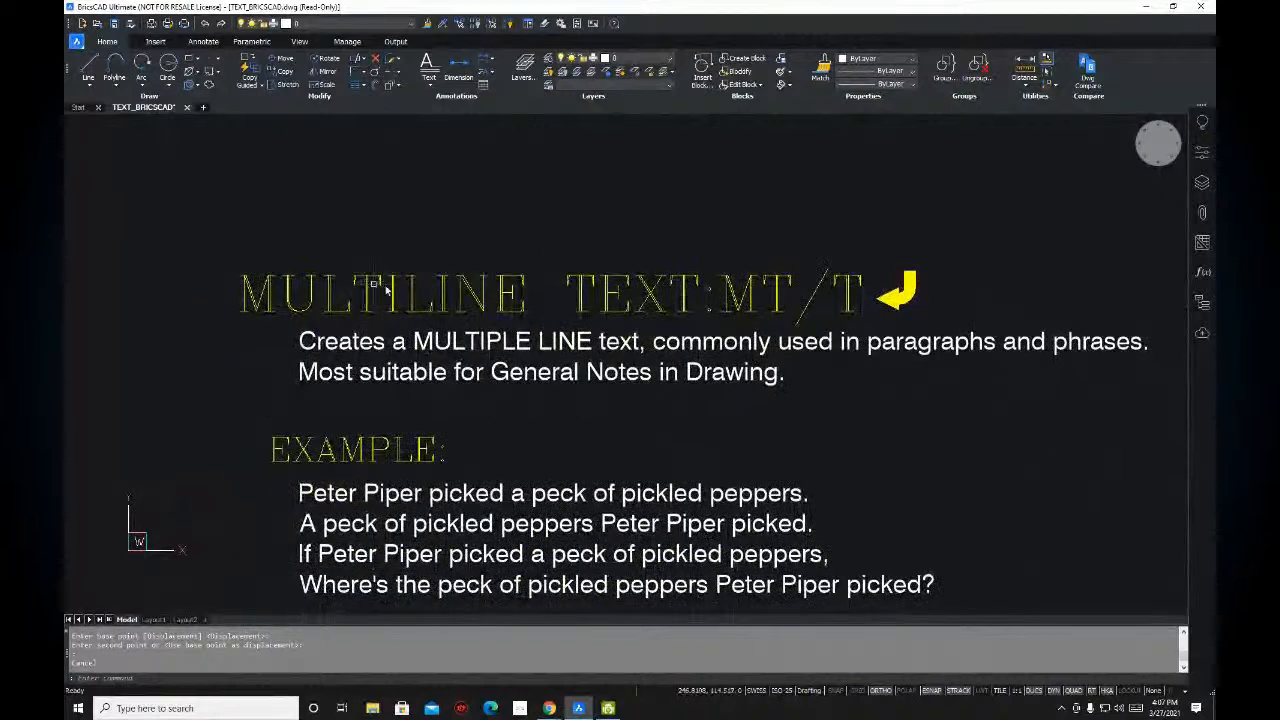
middle_click_drag(684, 283, 714, 271)
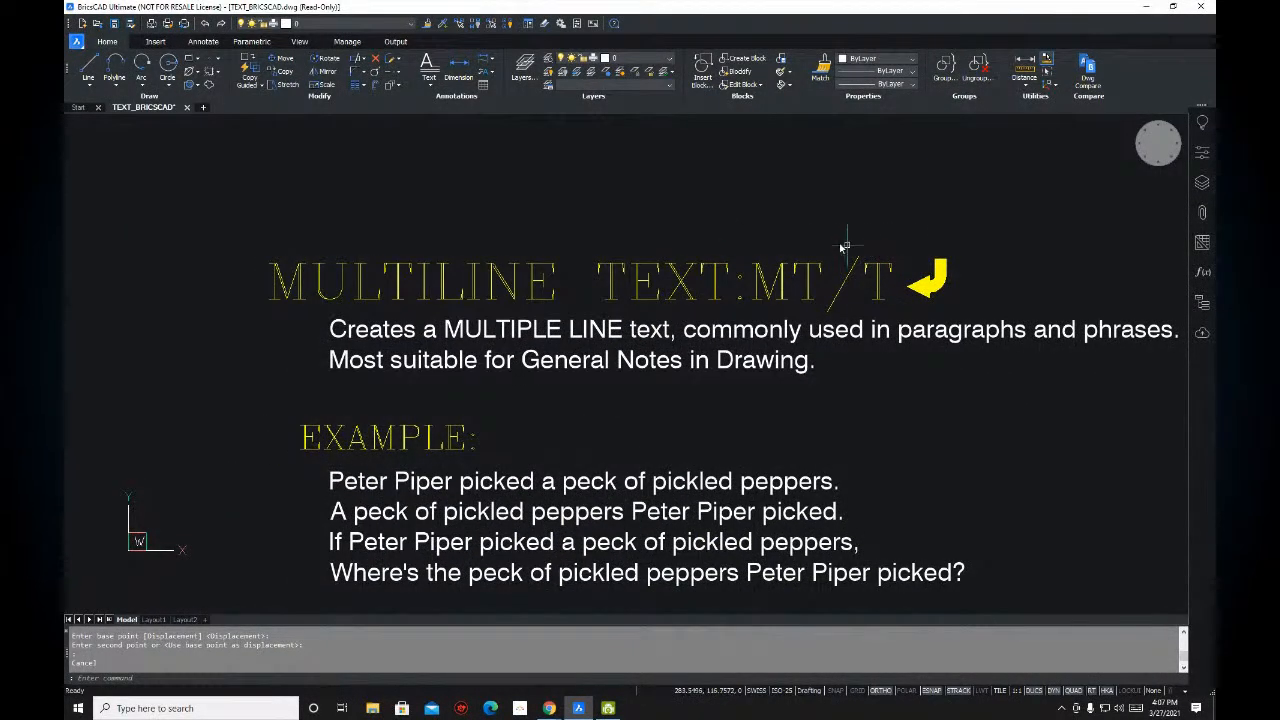
middle_click_drag(808, 237, 813, 242)
middle_click_drag(689, 251, 661, 263)
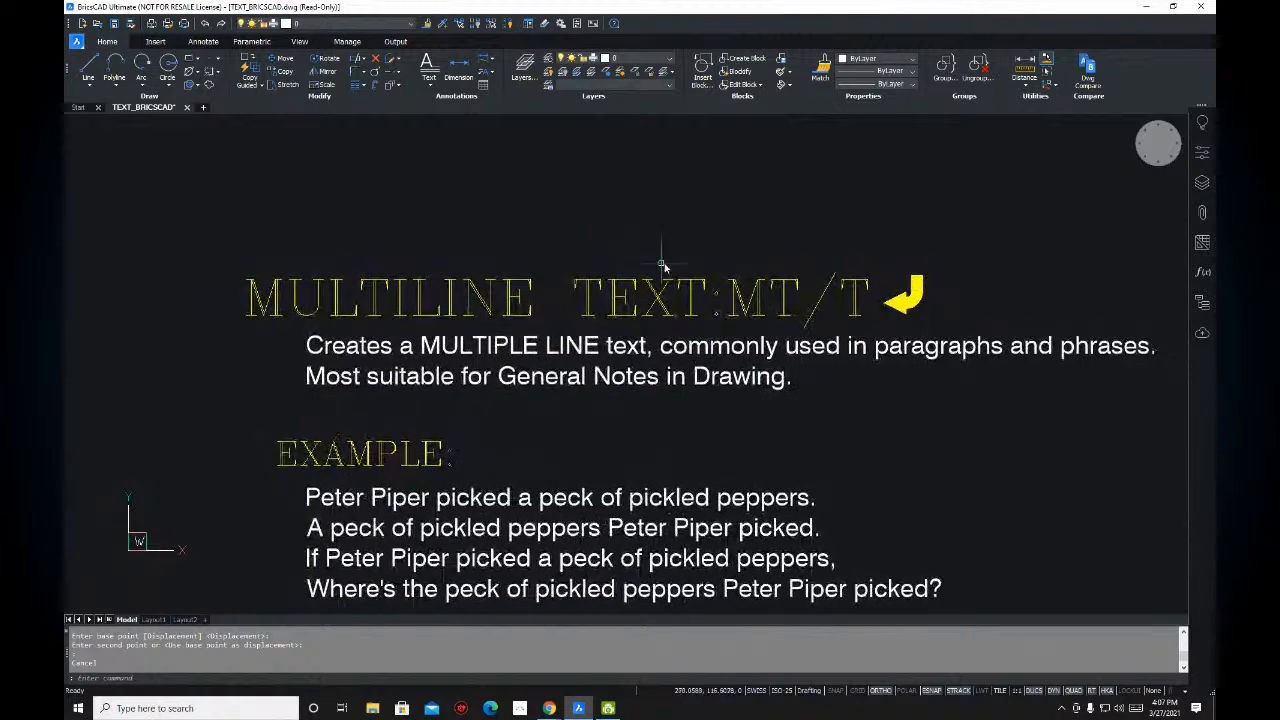
middle_click_drag(876, 287, 850, 285)
middle_click_drag(753, 271, 711, 261)
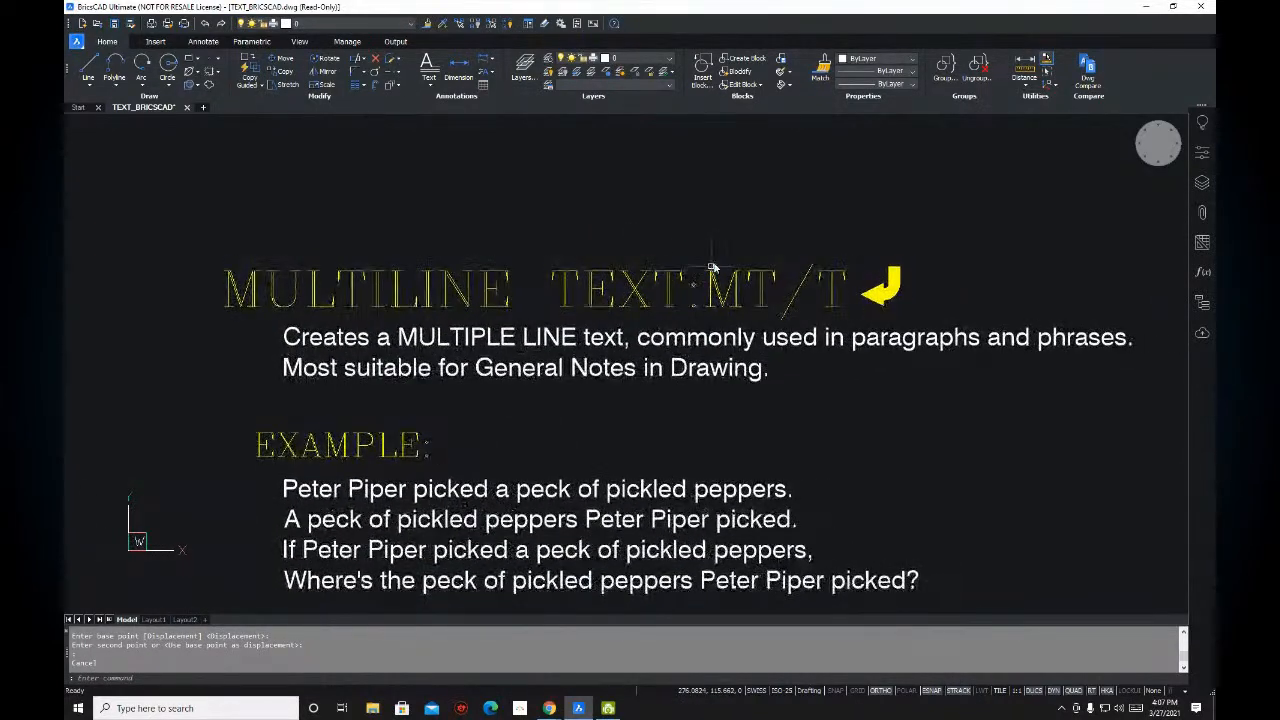
middle_click_drag(487, 289, 466, 251)
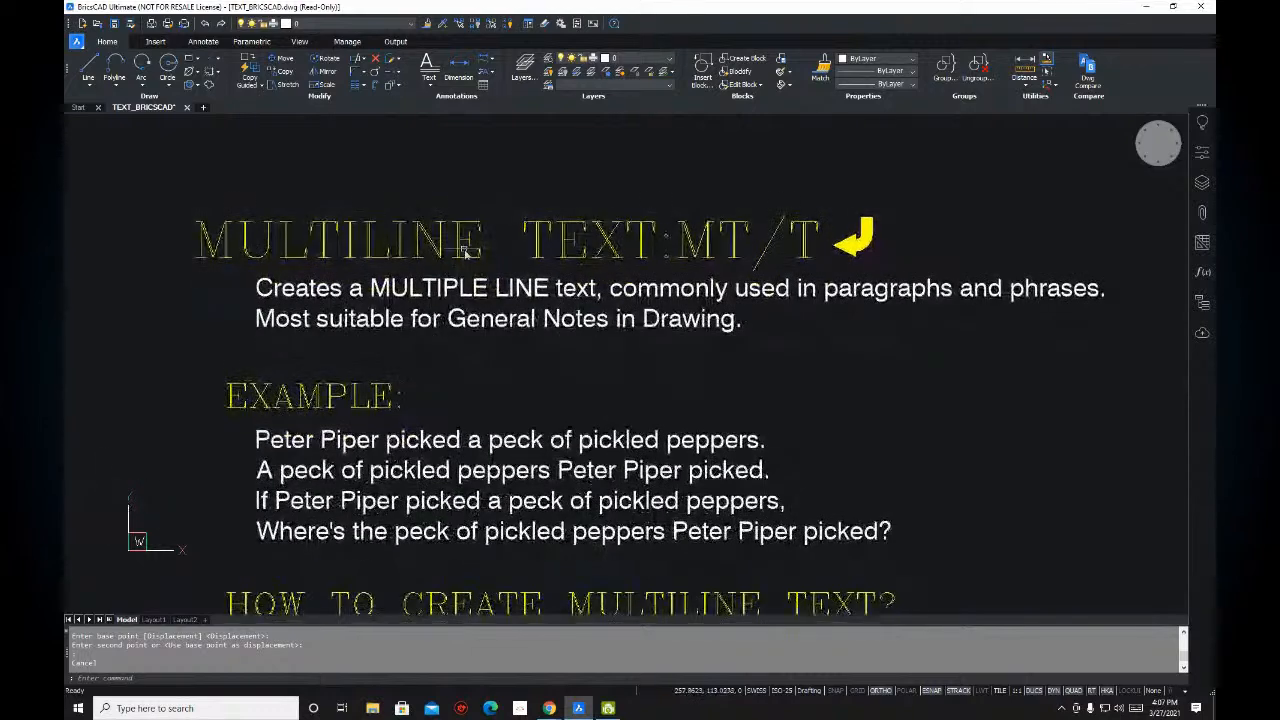
mouse_move(679, 342)
middle_mouse_down()
mouse_move(603, 309)
mouse_move(717, 277)
middle_mouse_up()
middle_click_drag(594, 287, 686, 280)
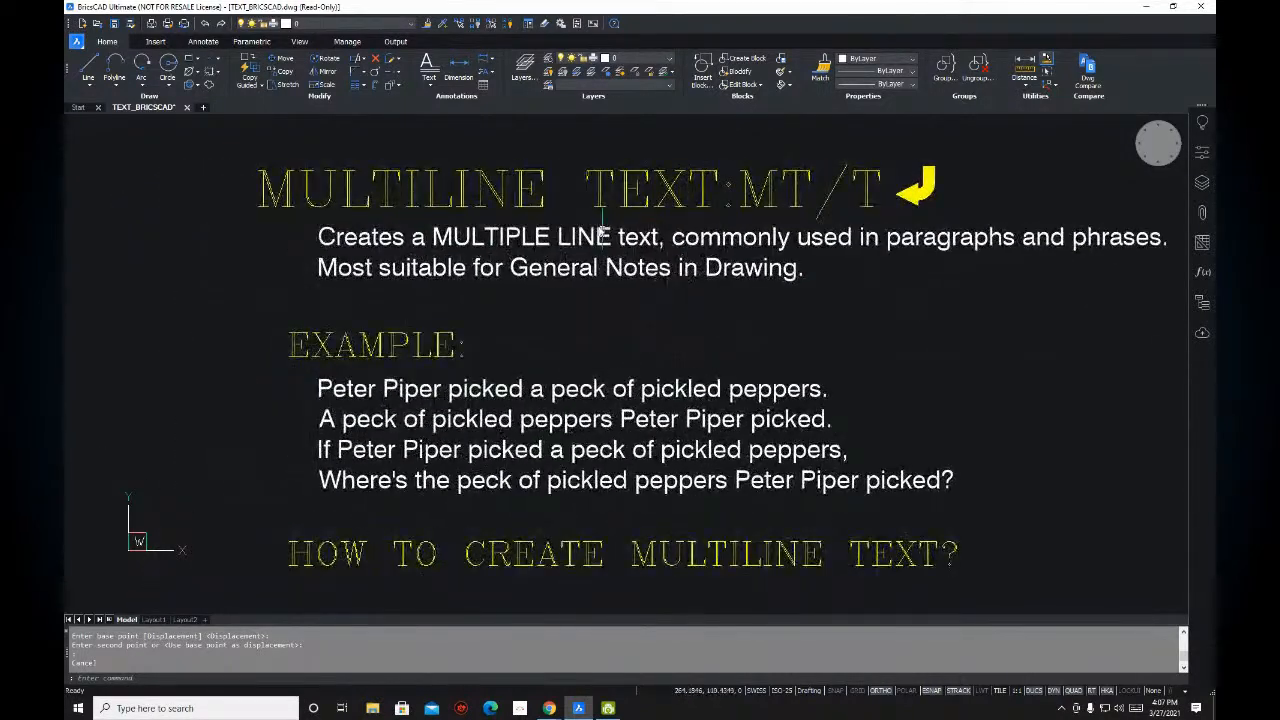
scroll(686, 285, "down", 2)
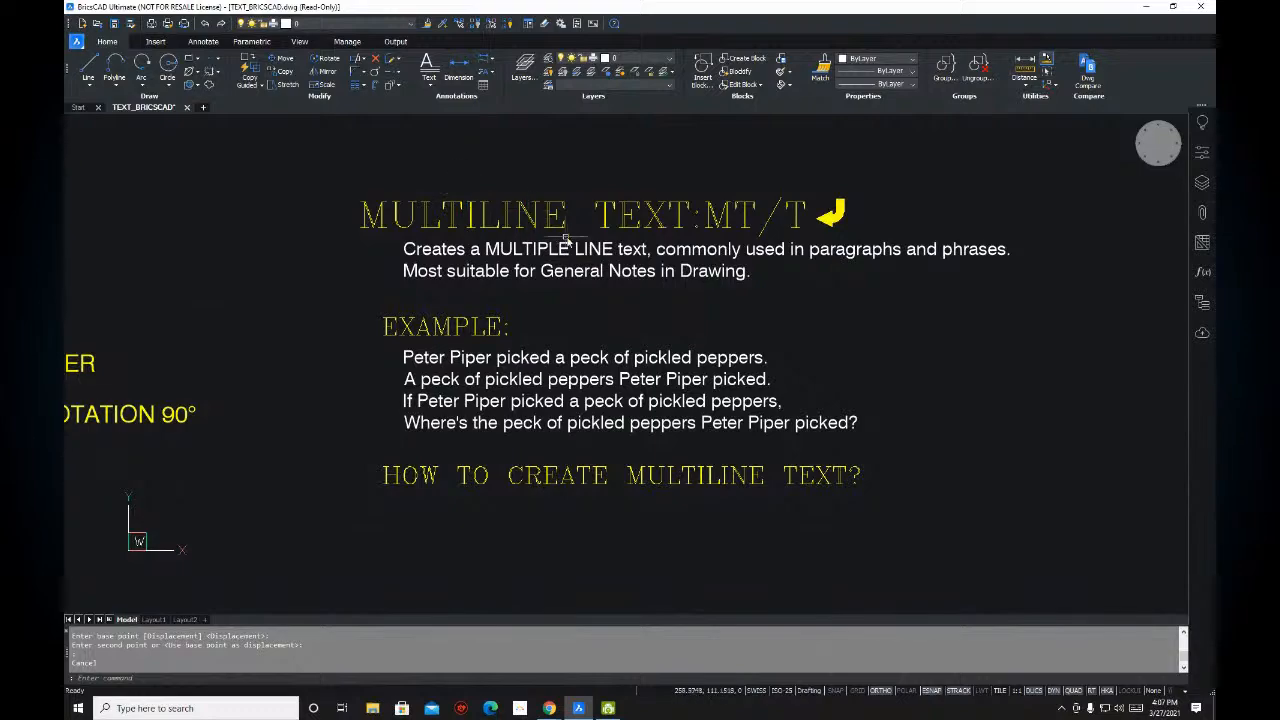
middle_click_drag(600, 256, 577, 238)
middle_click_drag(592, 281, 613, 243)
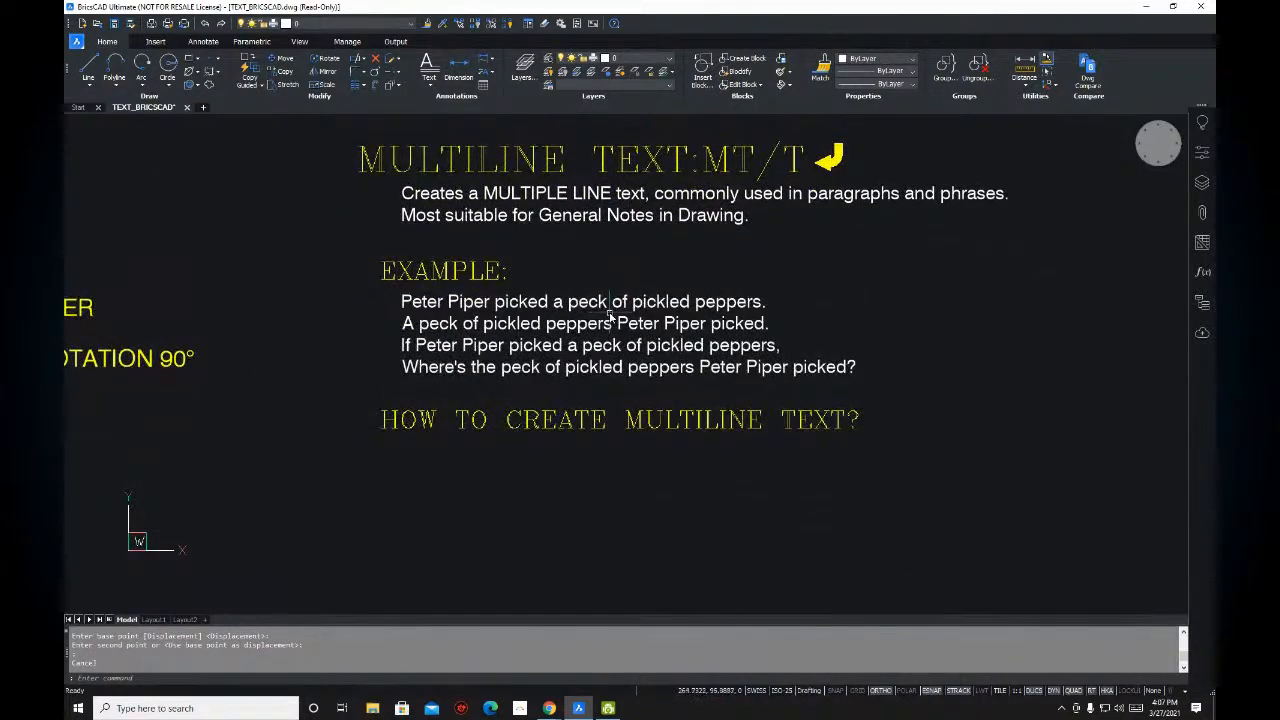
middle_click_drag(578, 322, 668, 309)
middle_click_drag(682, 171, 654, 243)
scroll(654, 243, "up", 2)
middle_click_drag(573, 201, 557, 248)
middle_click_drag(716, 220, 656, 240)
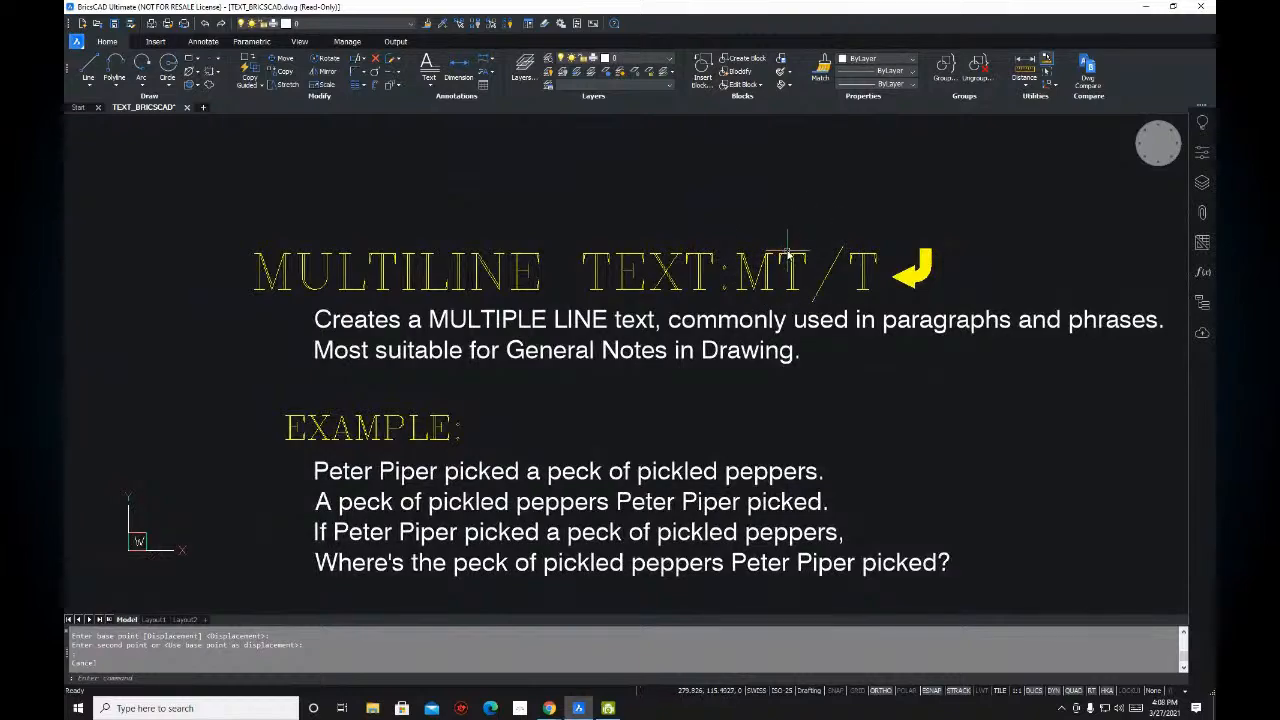
- Compare the command shortcut in the dynamic text heading with the shortcuts in the multiline text heading
scroll(773, 255, "down", 3)
middle_click_drag(590, 268, 870, 253)
middle_click_drag(410, 250, 753, 247)
mouse_move(130, 236)
middle_mouse_down()
mouse_move(639, 255)
mouse_move(675, 271)
middle_mouse_up()
scroll(756, 283, "up", 2)
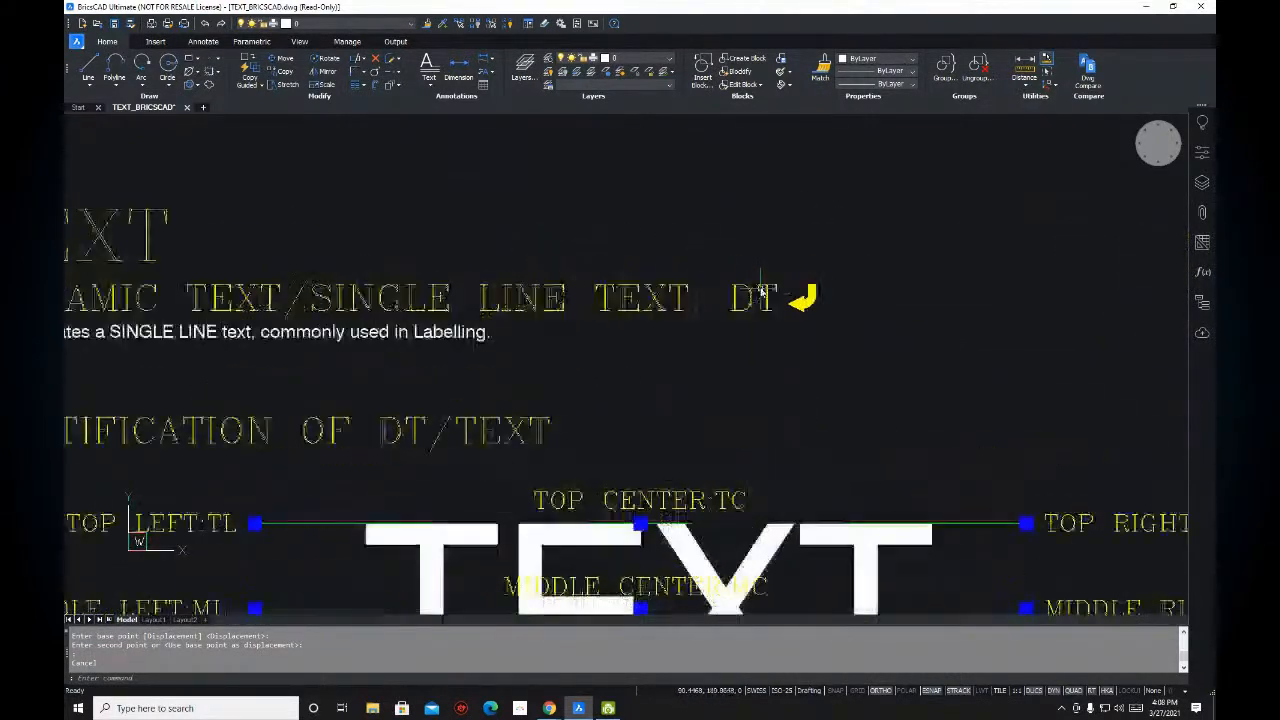
scroll(778, 296, "up", 2)
middle_click_drag(780, 297, 739, 274)
key("ctrl")
scroll(737, 270, "up", 1)
key("ctrl")
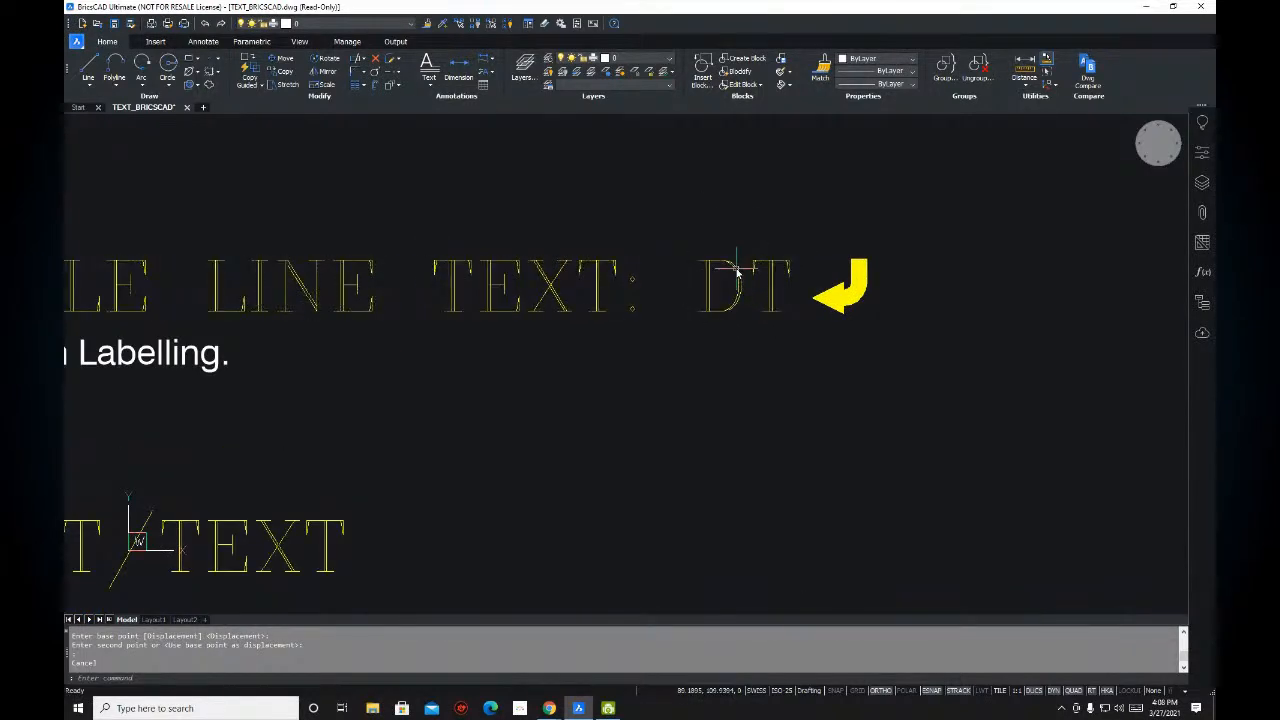
scroll(733, 270, "down", 3)
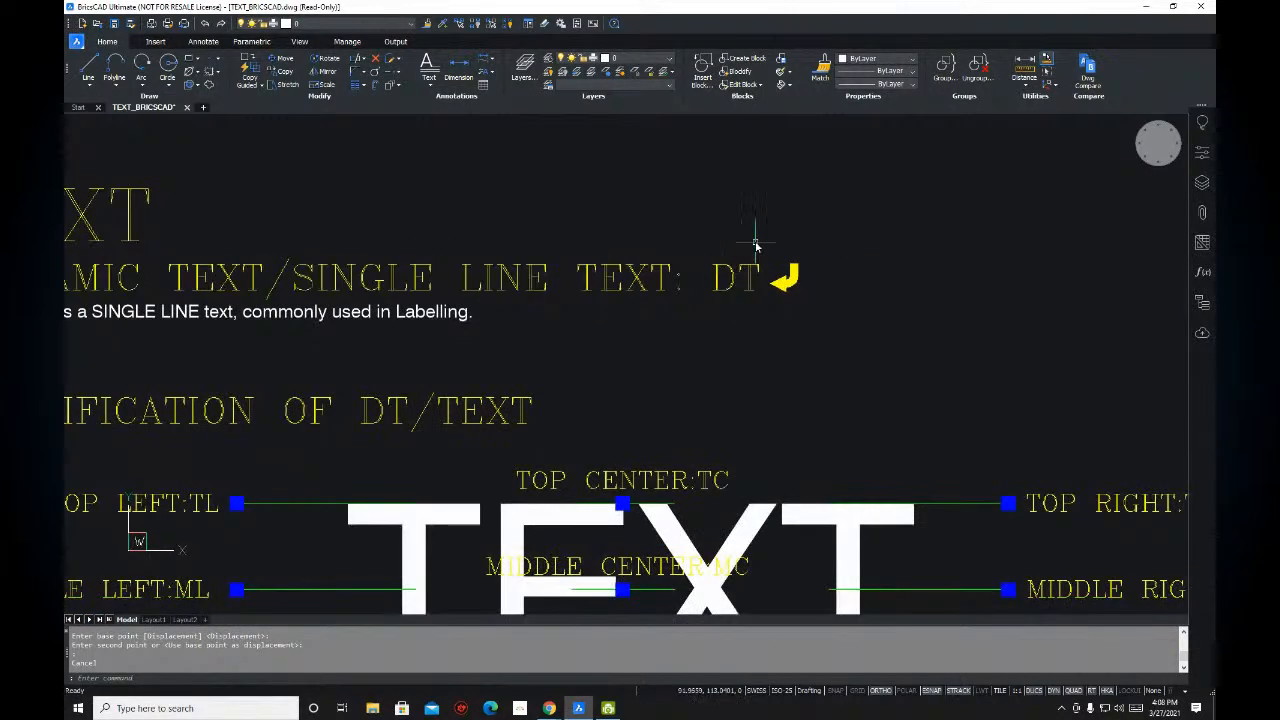
scroll(508, 252, "down", 3)
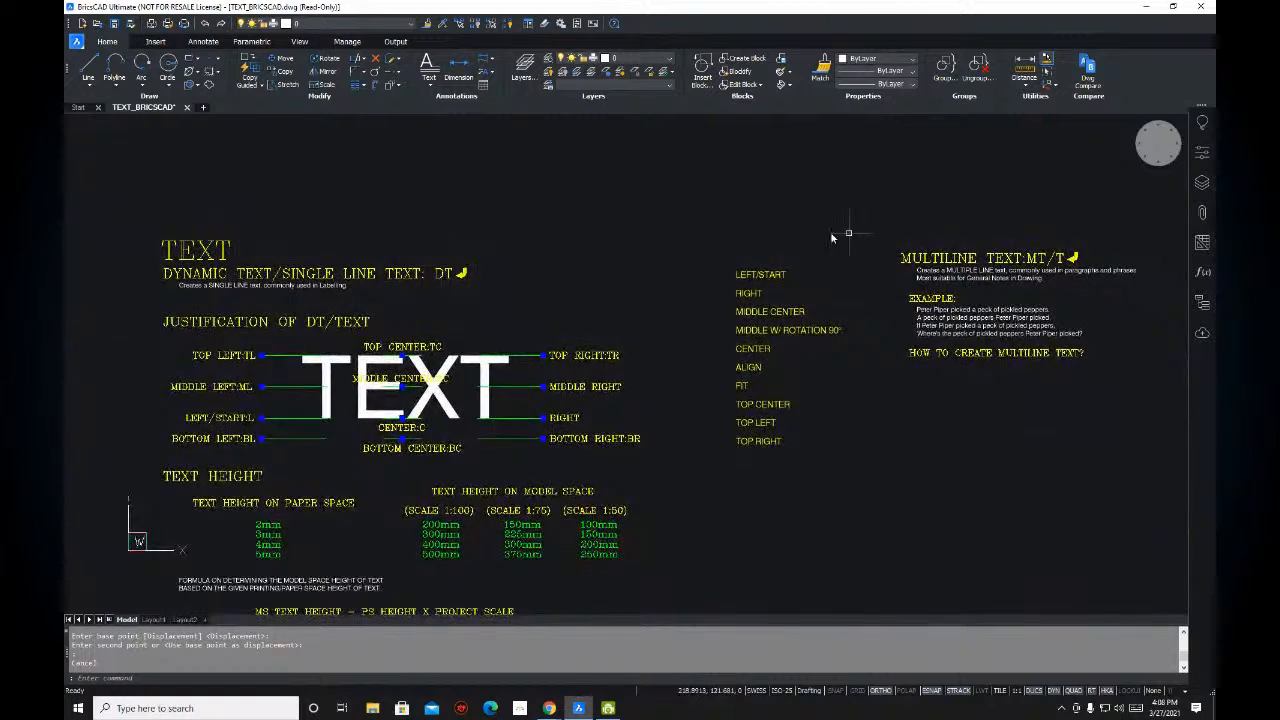
mouse_move(461, 260)
middle_mouse_down()
mouse_move(714, 220)
mouse_move(634, 246)
mouse_move(447, 264)
middle_mouse_up()
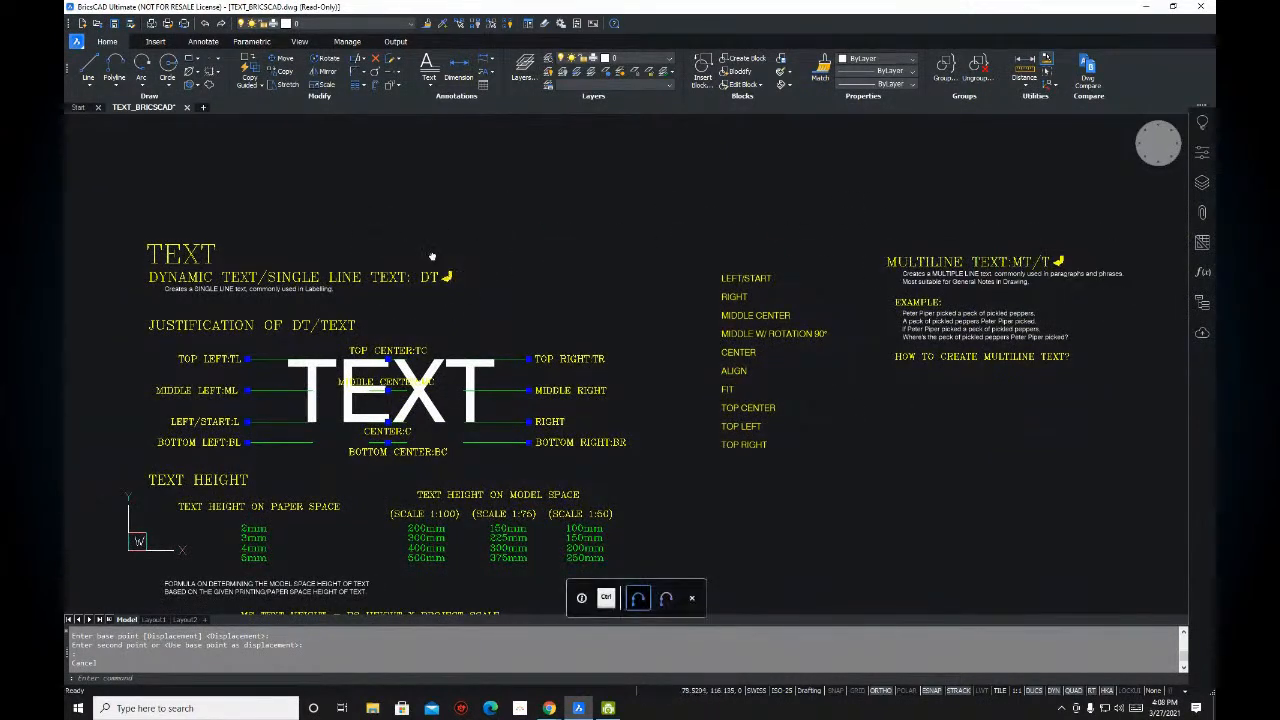
middle_click_drag(432, 257, 485, 251)
scroll(485, 268, "up", 6)
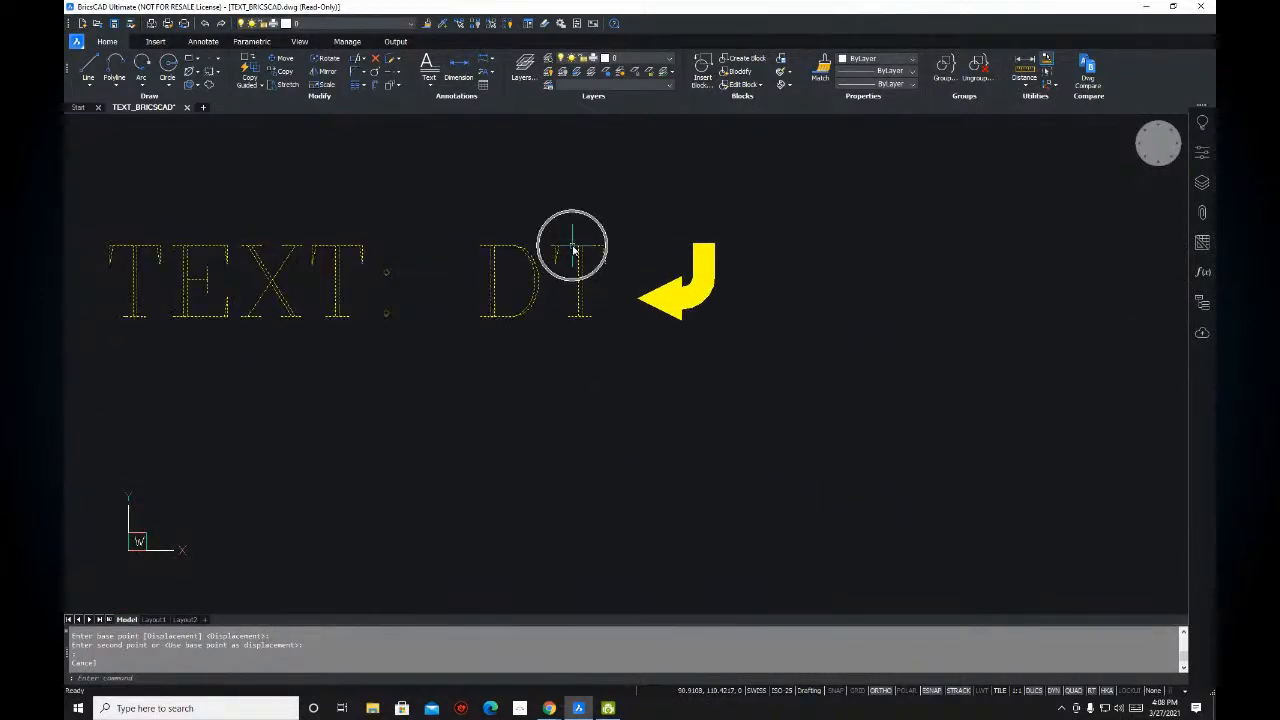
mouse_move(572, 250)
scroll(558, 248, "down", 6)
middle_click_drag(900, 262, 470, 312)
scroll(753, 278, "up", 5)
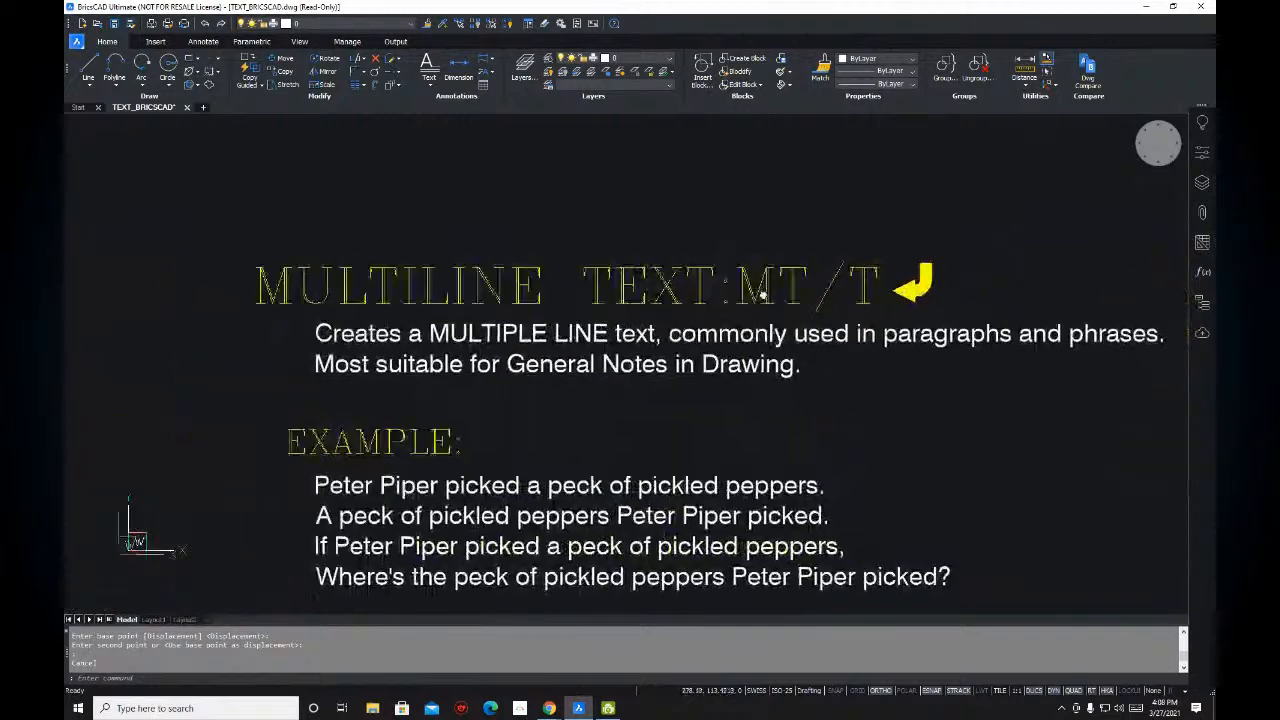
mouse_move(781, 289)
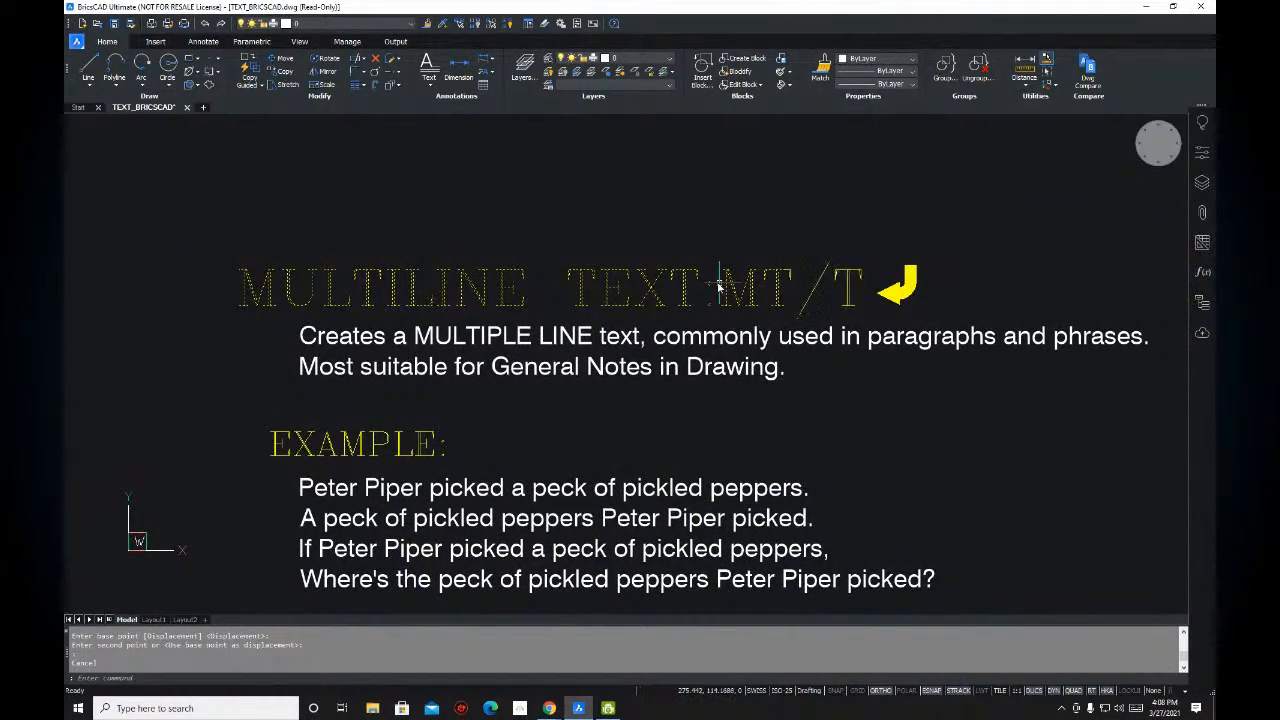
middle_click_drag(704, 240, 726, 237)
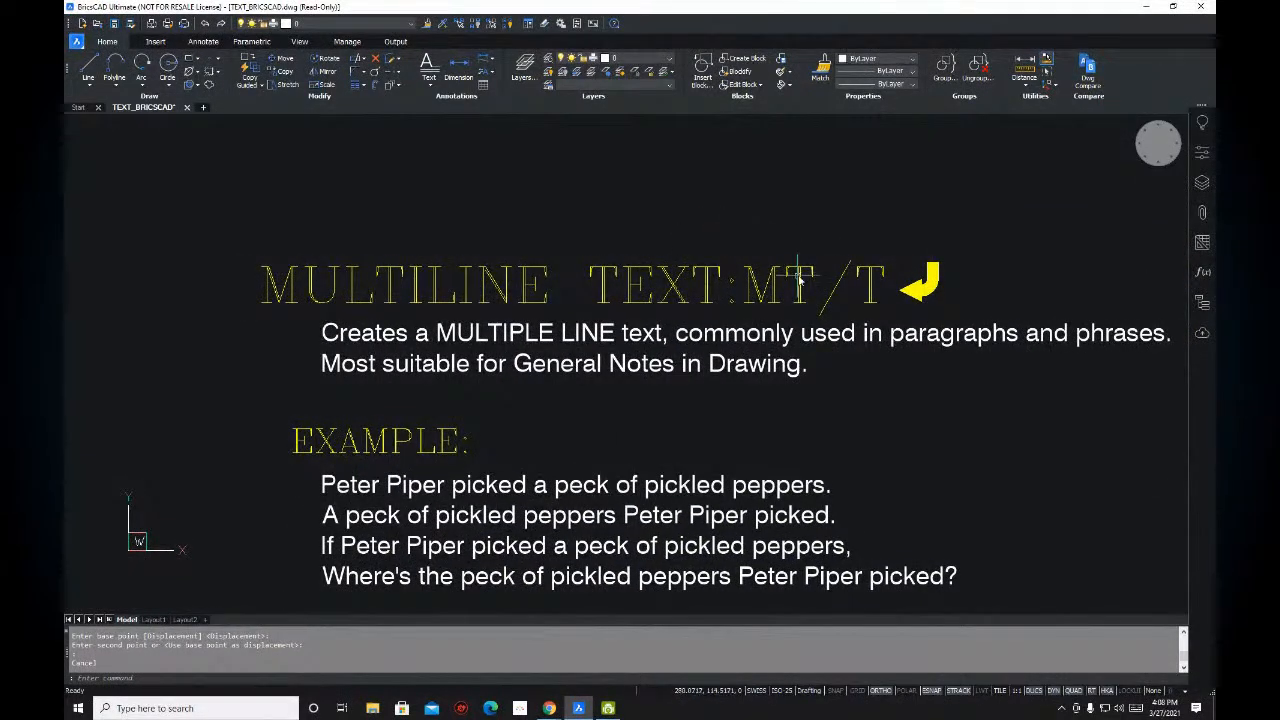
- Look over the whole lesson layout, from the dynamic text and justification notes to the multiline text, text editing and text styles sections
scroll(768, 275, "down", 3)
middle_click_drag(548, 275, 747, 280)
scroll(664, 287, "down", 2)
mouse_move(511, 285)
middle_mouse_down()
mouse_move(654, 274)
mouse_move(743, 288)
middle_mouse_up()
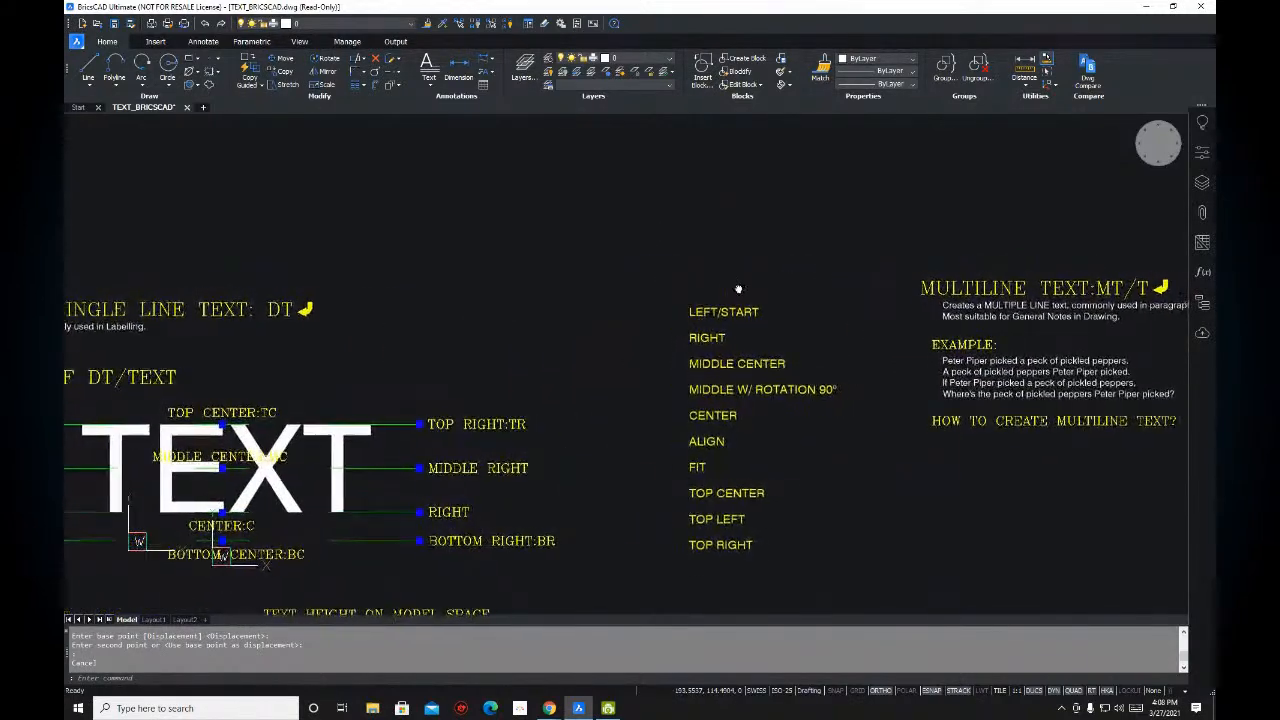
middle_click_drag(551, 278, 571, 268)
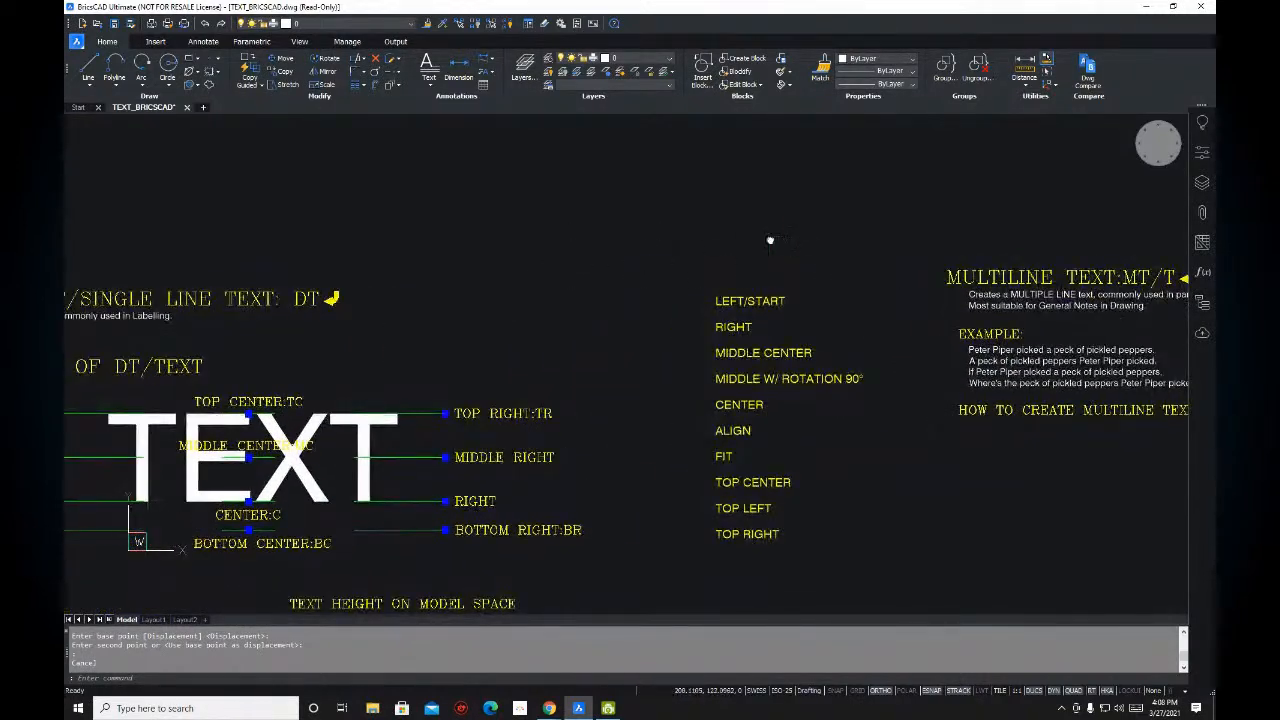
middle_click_drag(791, 237, 690, 238)
key("ctrl")
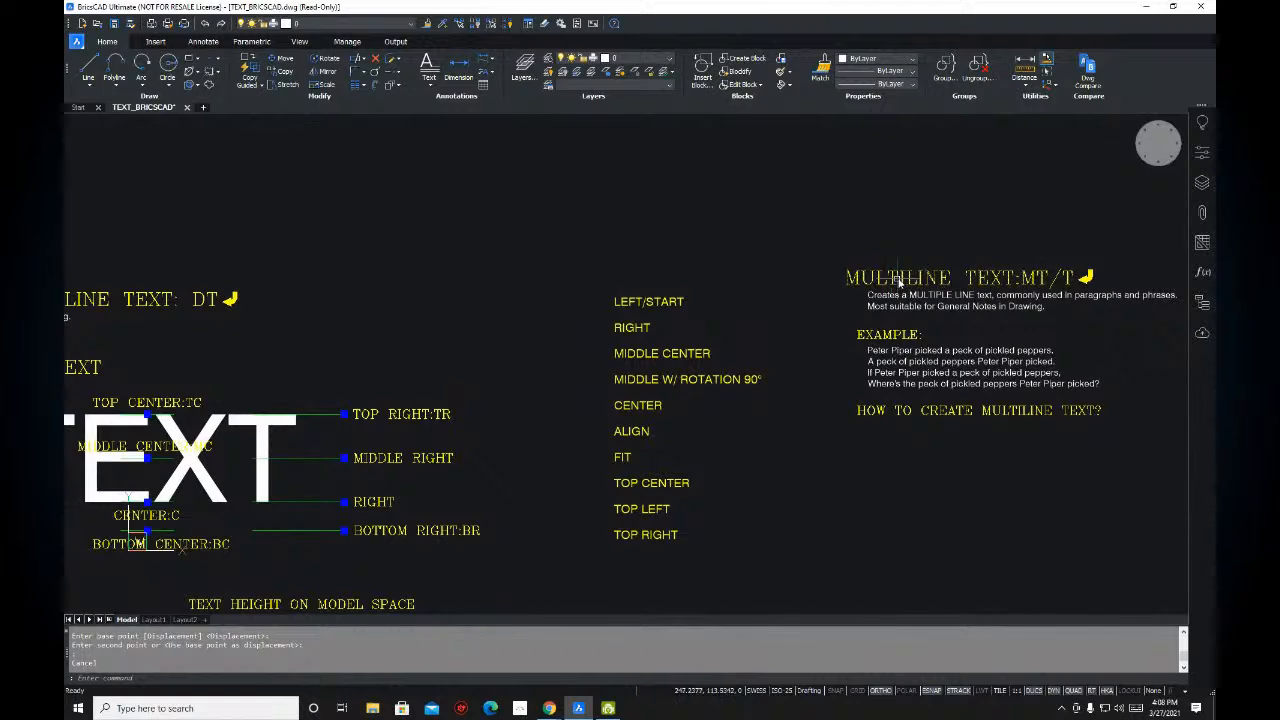
mouse_move(905, 280)
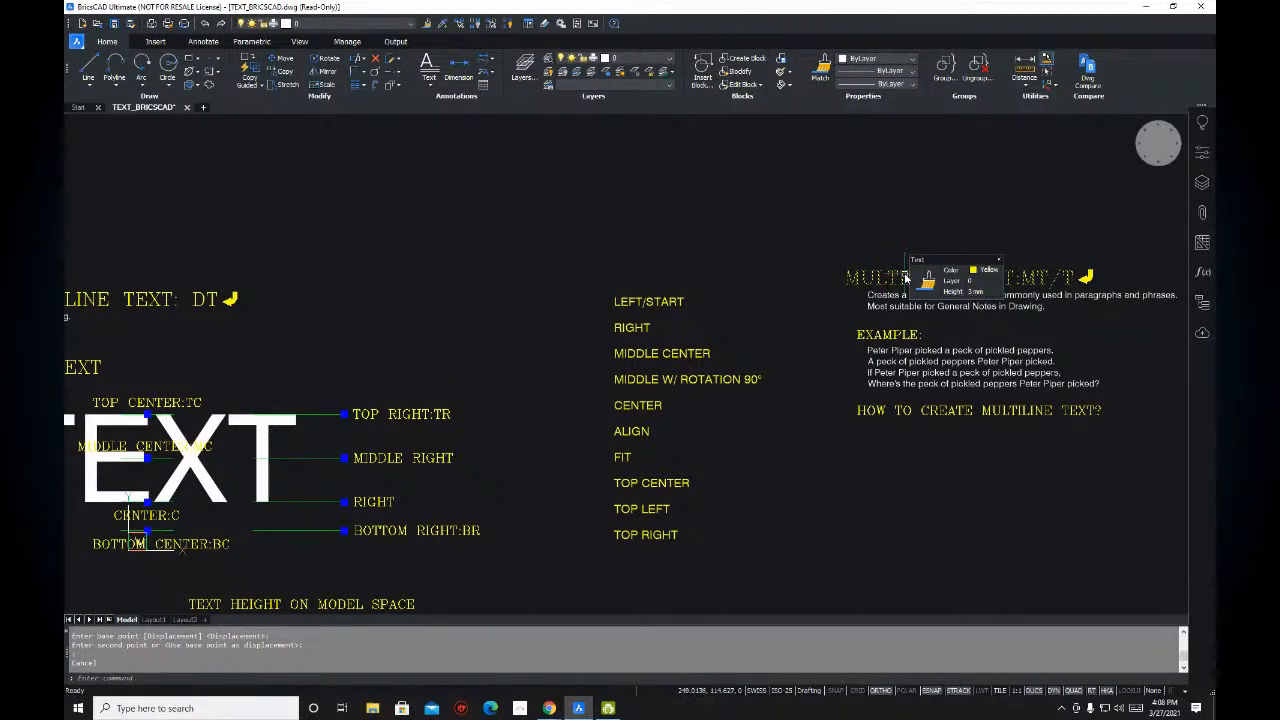
middle_click_drag(237, 280, 356, 275)
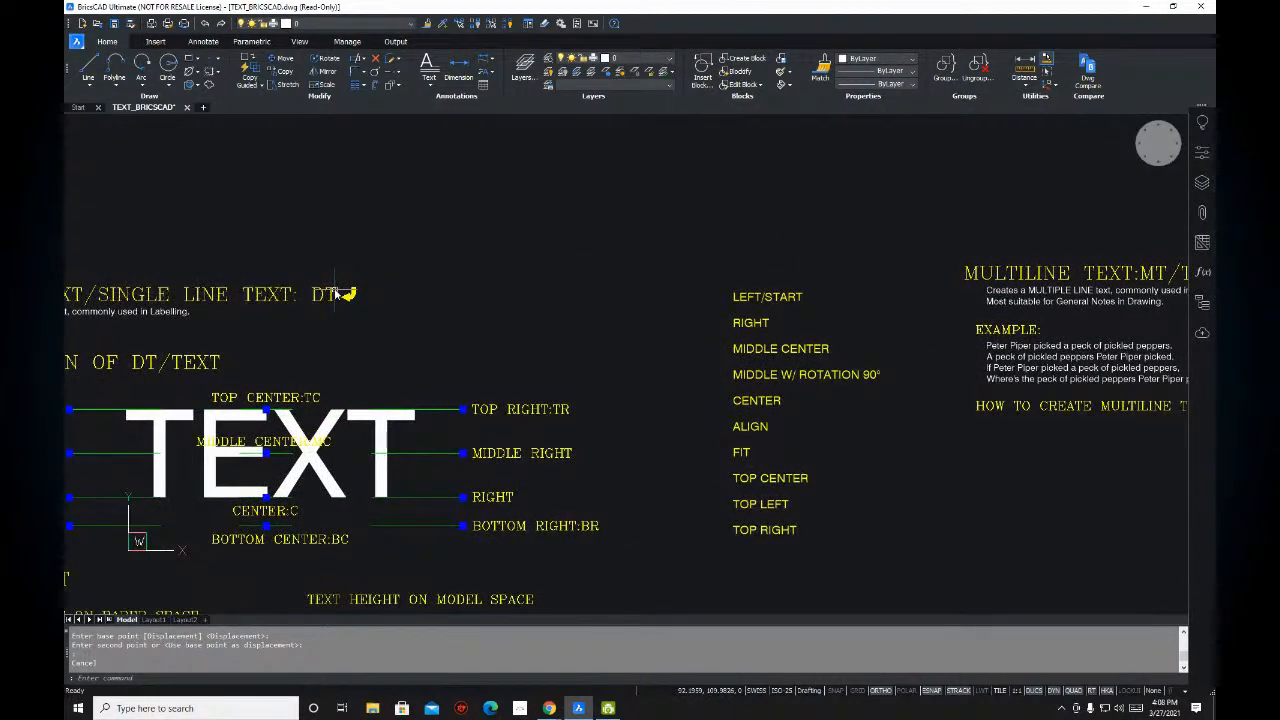
scroll(337, 293, "down", 1)
scroll(457, 277, "up", 2)
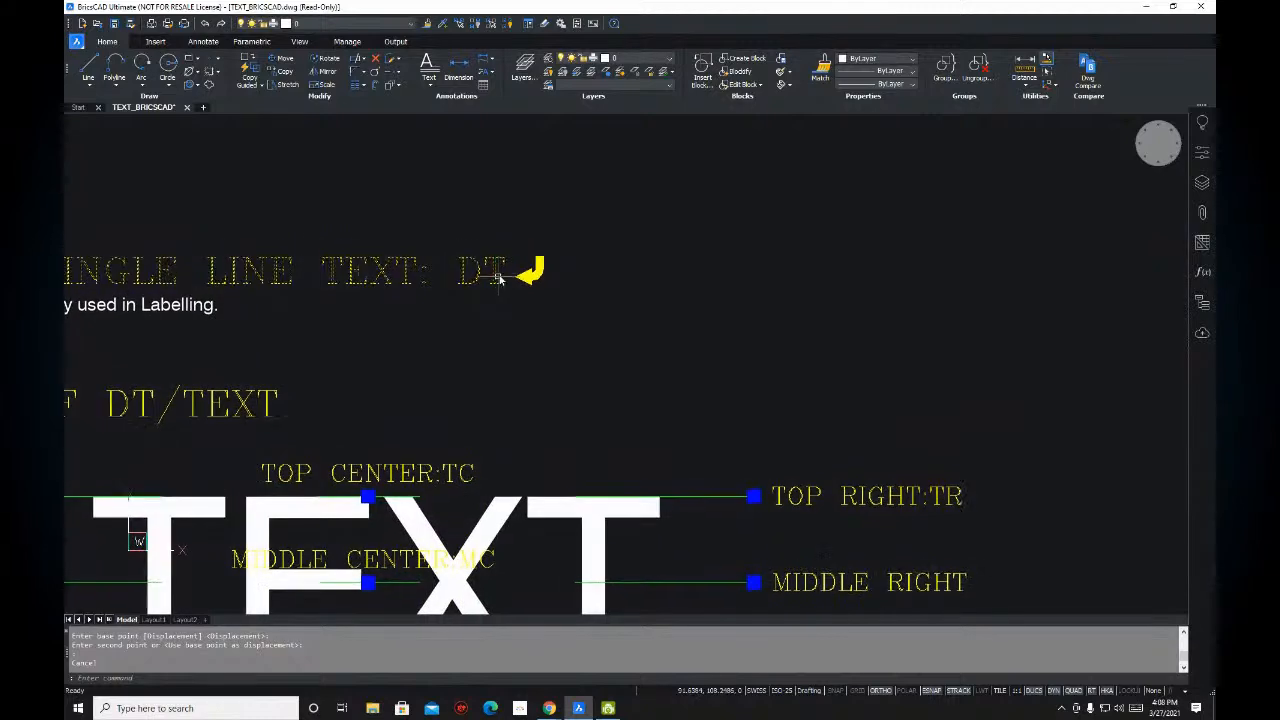
scroll(505, 278, "down", 3)
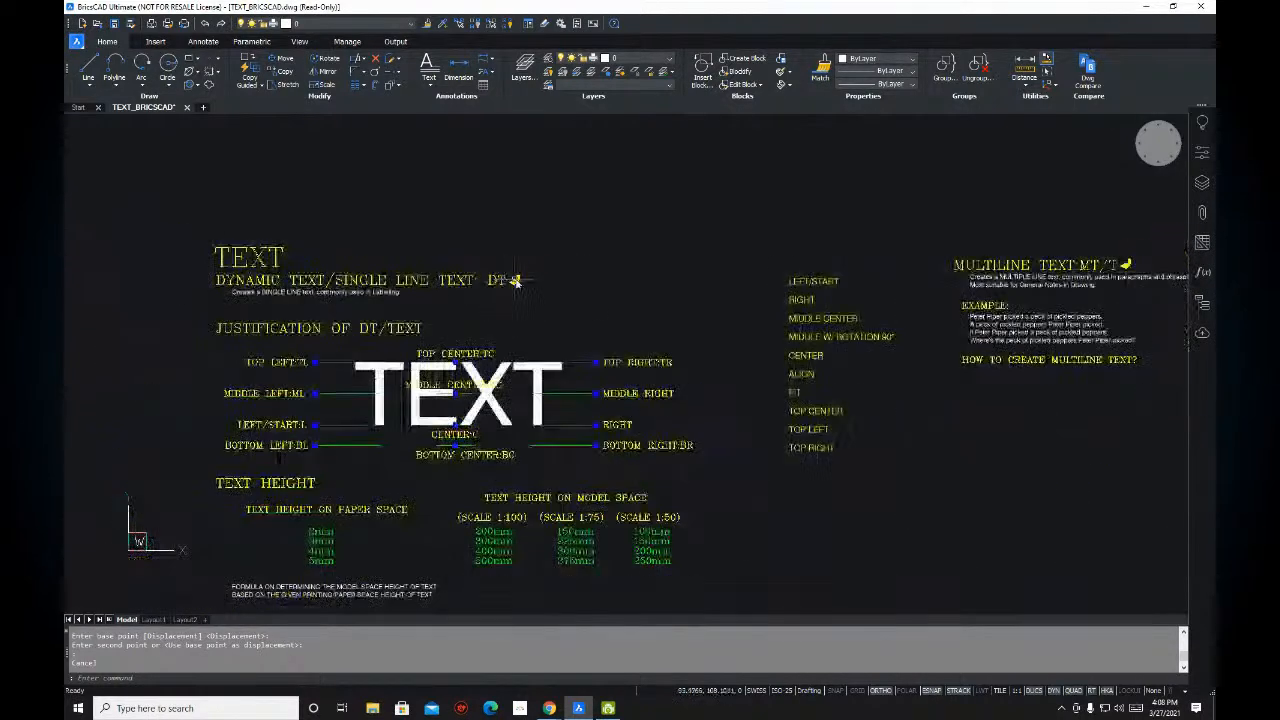
scroll(476, 293, "down", 1)
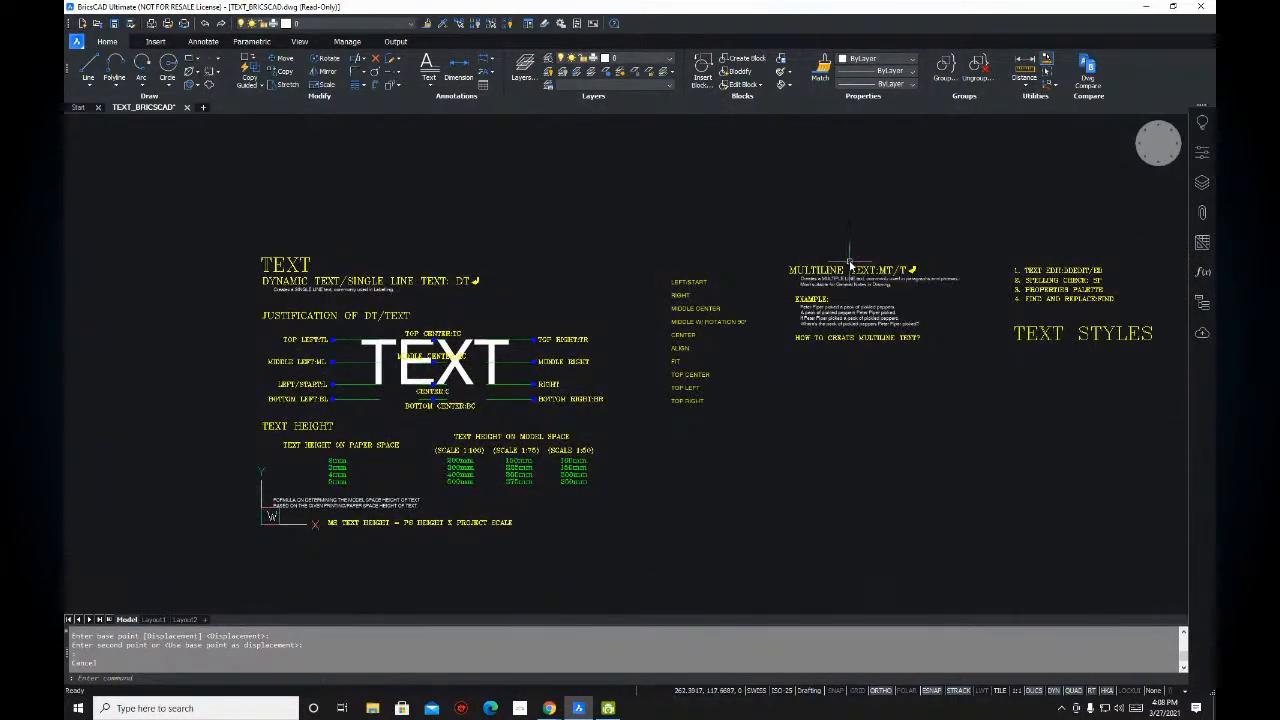
scroll(459, 284, "up", 1)
mouse_move(973, 281)
middle_mouse_down()
mouse_move(866, 272)
mouse_move(682, 298)
middle_mouse_up()
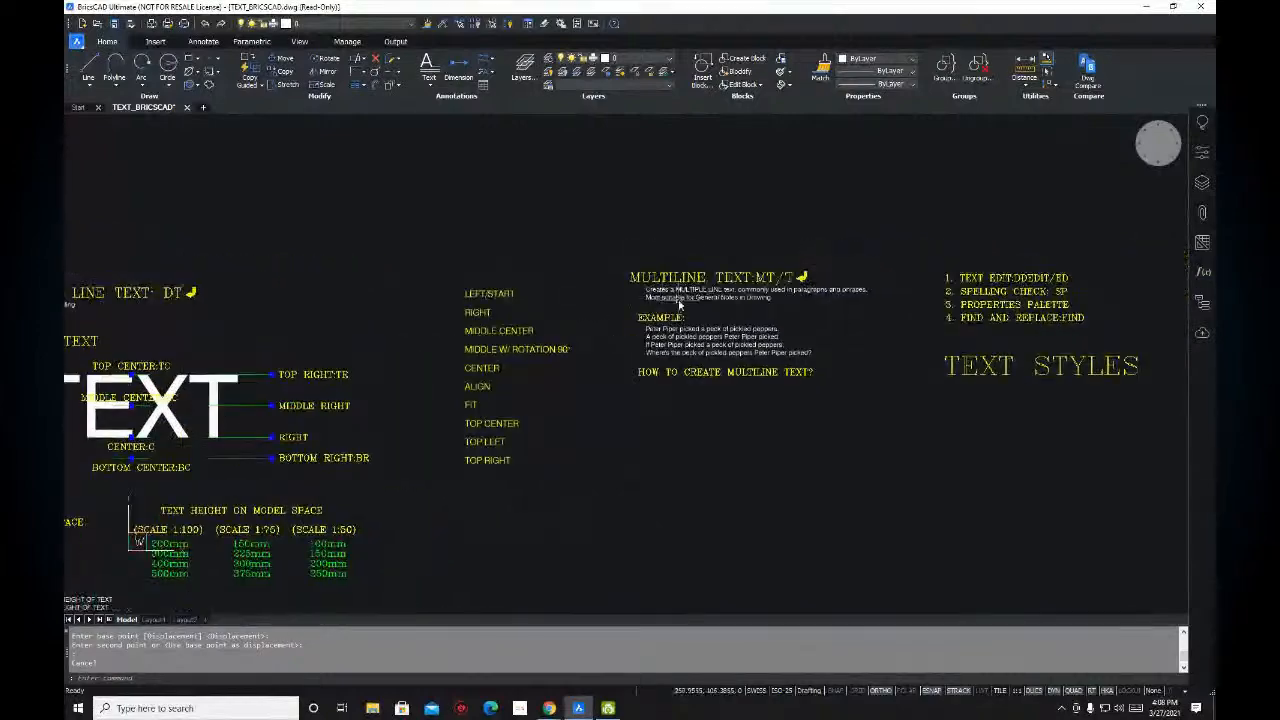
scroll(682, 298, "up", 1)
scroll(740, 260, "down", 3)
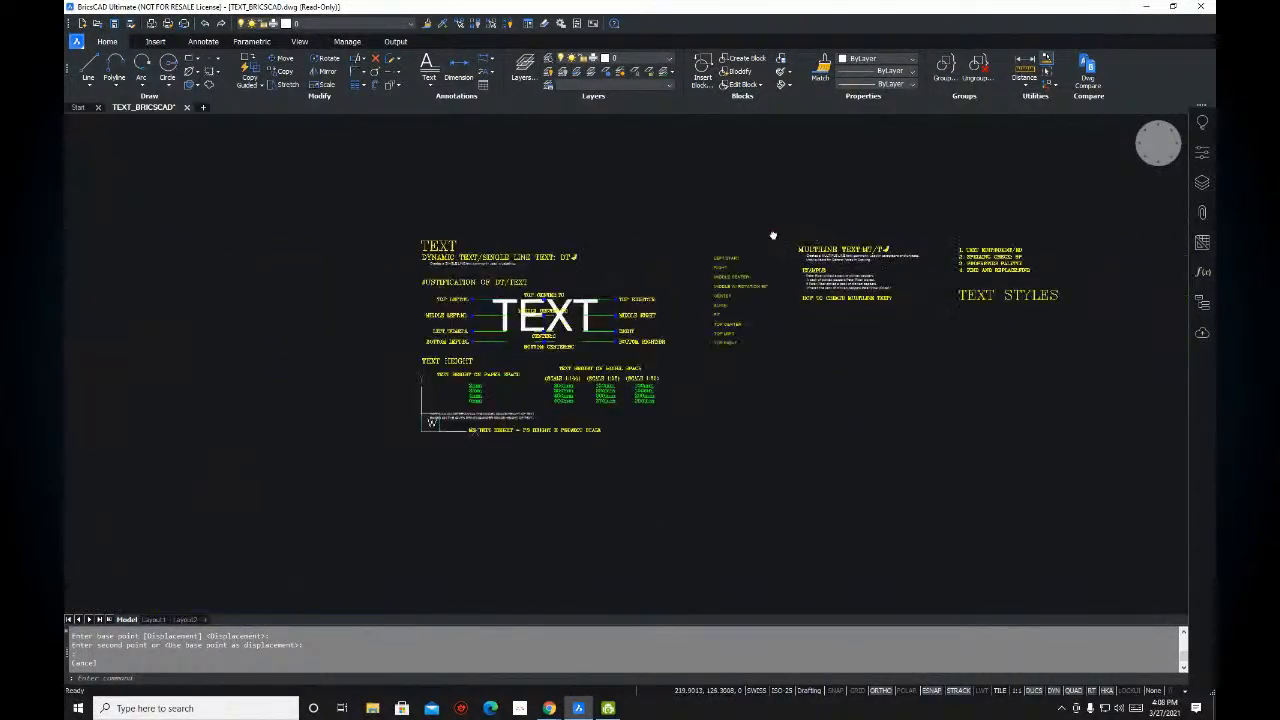
- Review the dynamic (single-line) text heading and its DT command shortcut above the justification diagram
scroll(751, 271, "up", 3)
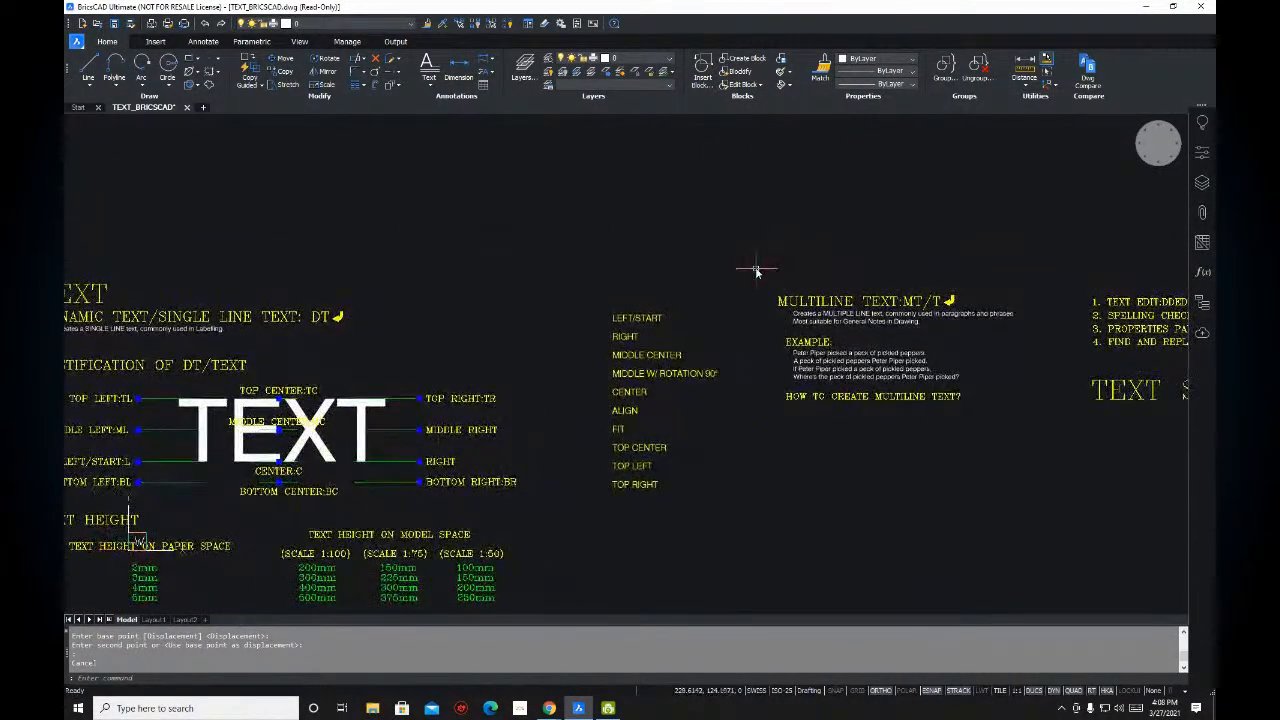
mouse_move(744, 265)
middle_mouse_down()
mouse_move(733, 270)
mouse_move(786, 251)
mouse_move(769, 231)
middle_mouse_up()
middle_click_drag(599, 250, 706, 240)
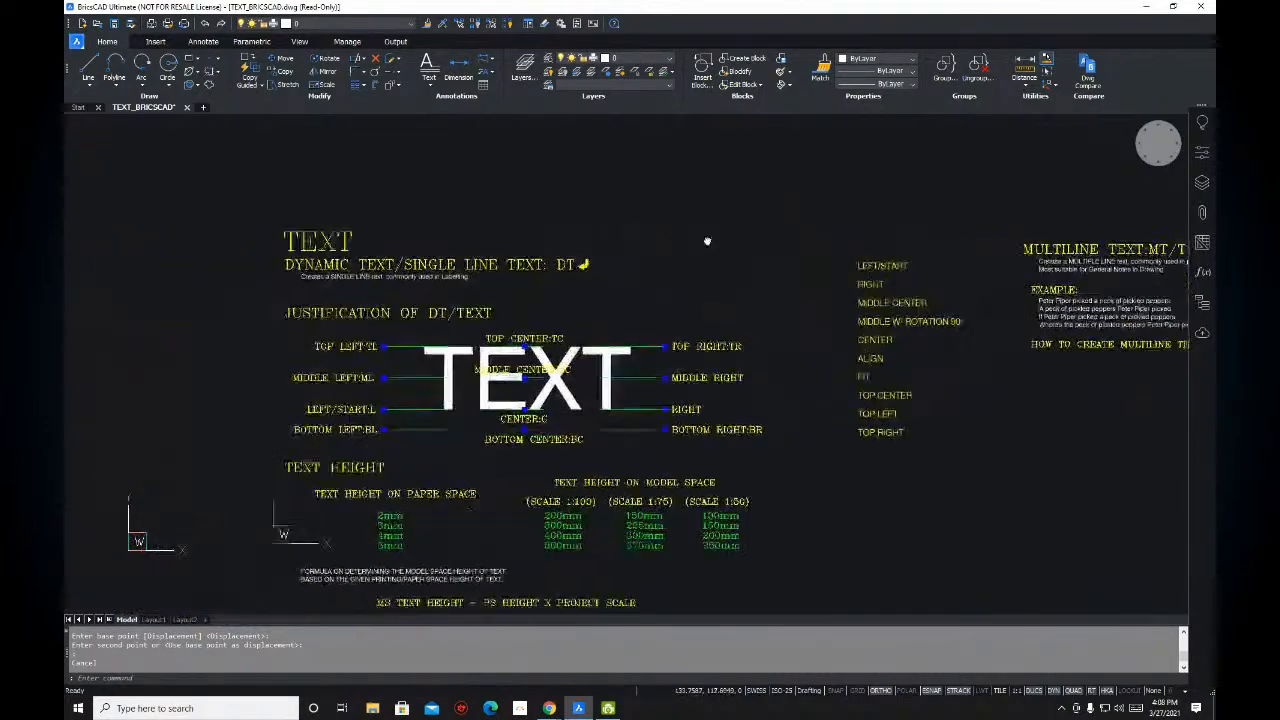
scroll(456, 262, "up", 3)
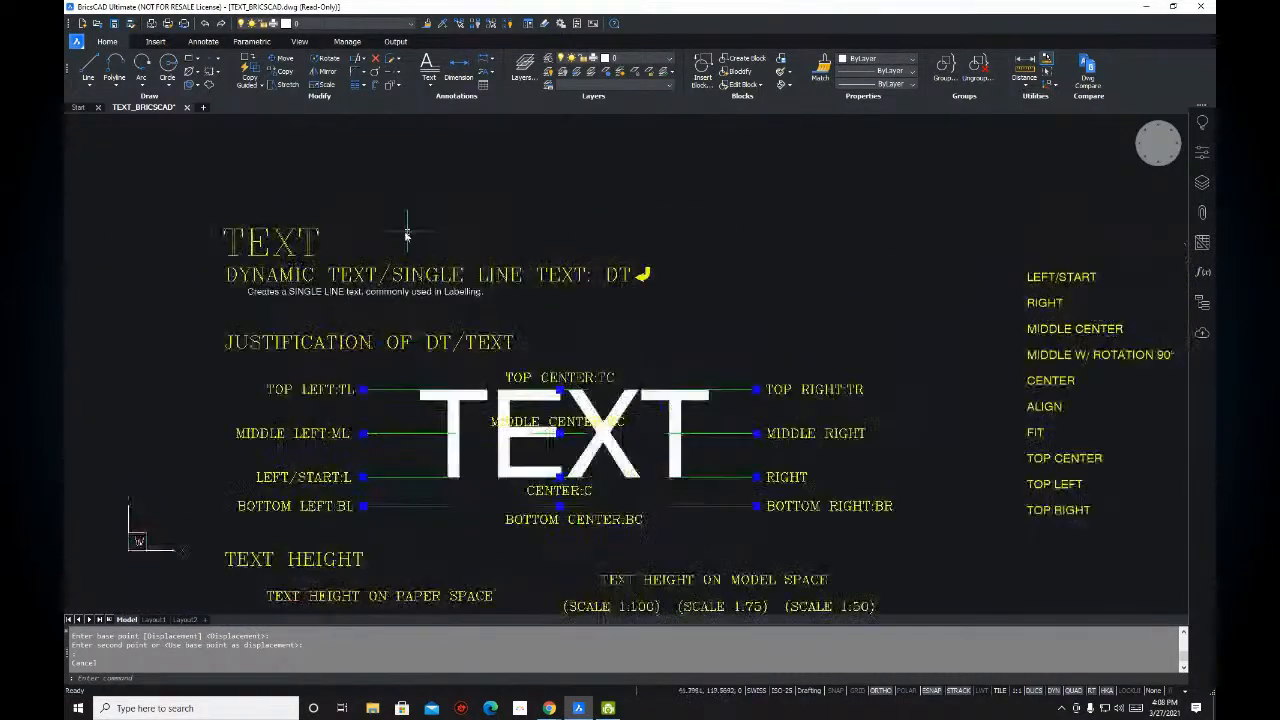
scroll(611, 285, "up", 2)
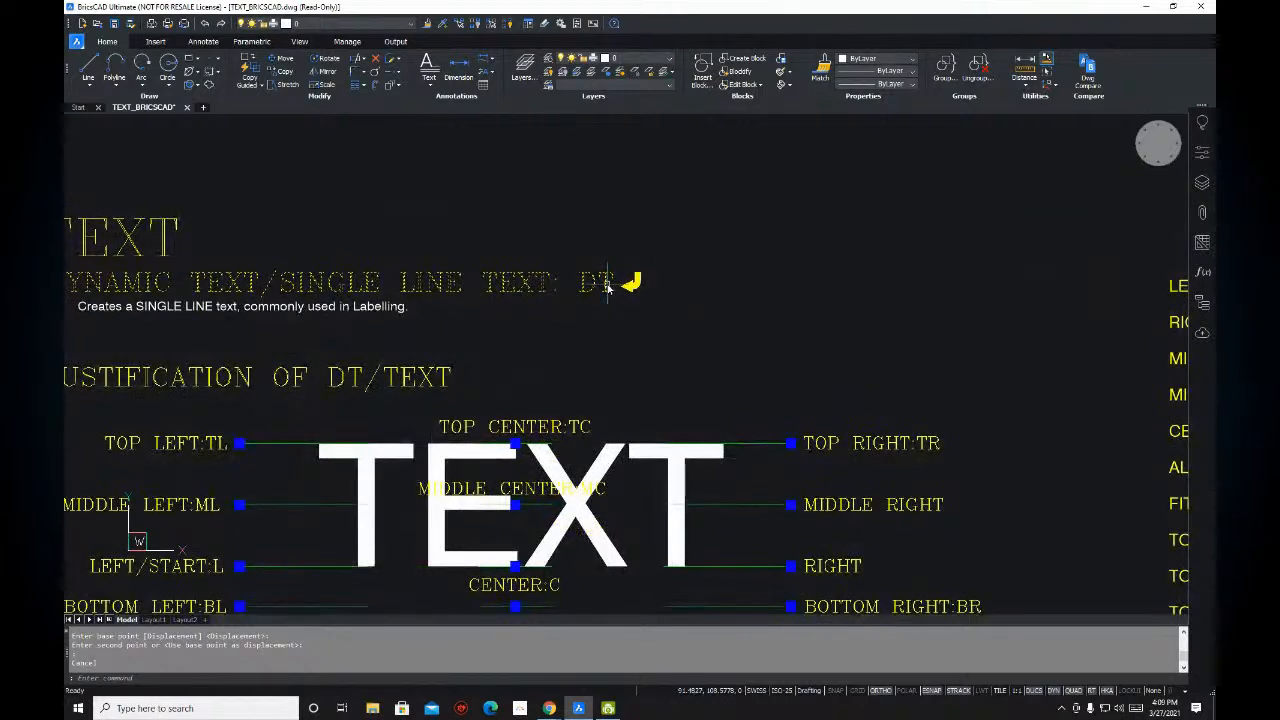
scroll(634, 274, "down", 4)
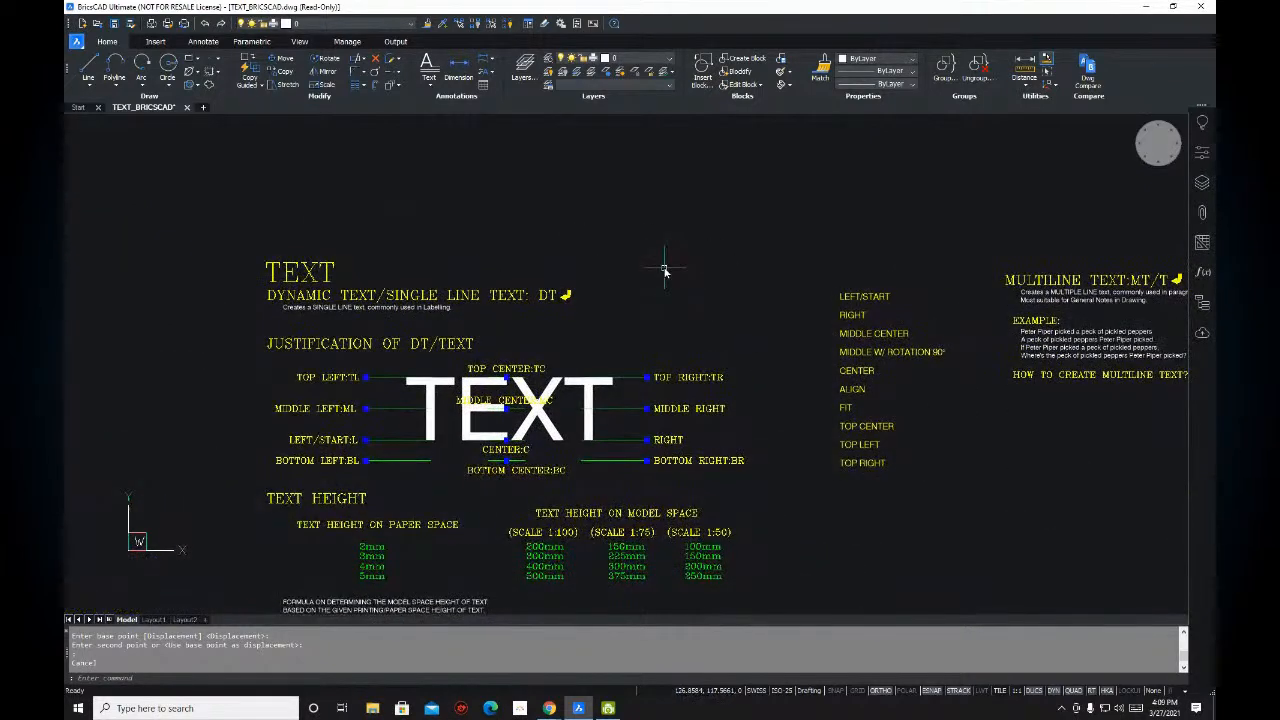
mouse_move(534, 265)
middle_mouse_down()
mouse_move(728, 310)
mouse_move(729, 332)
mouse_move(680, 337)
mouse_move(637, 243)
mouse_move(640, 260)
mouse_move(560, 277)
middle_mouse_up()
scroll(557, 294, "up", 5)
scroll(603, 270, "down", 4)
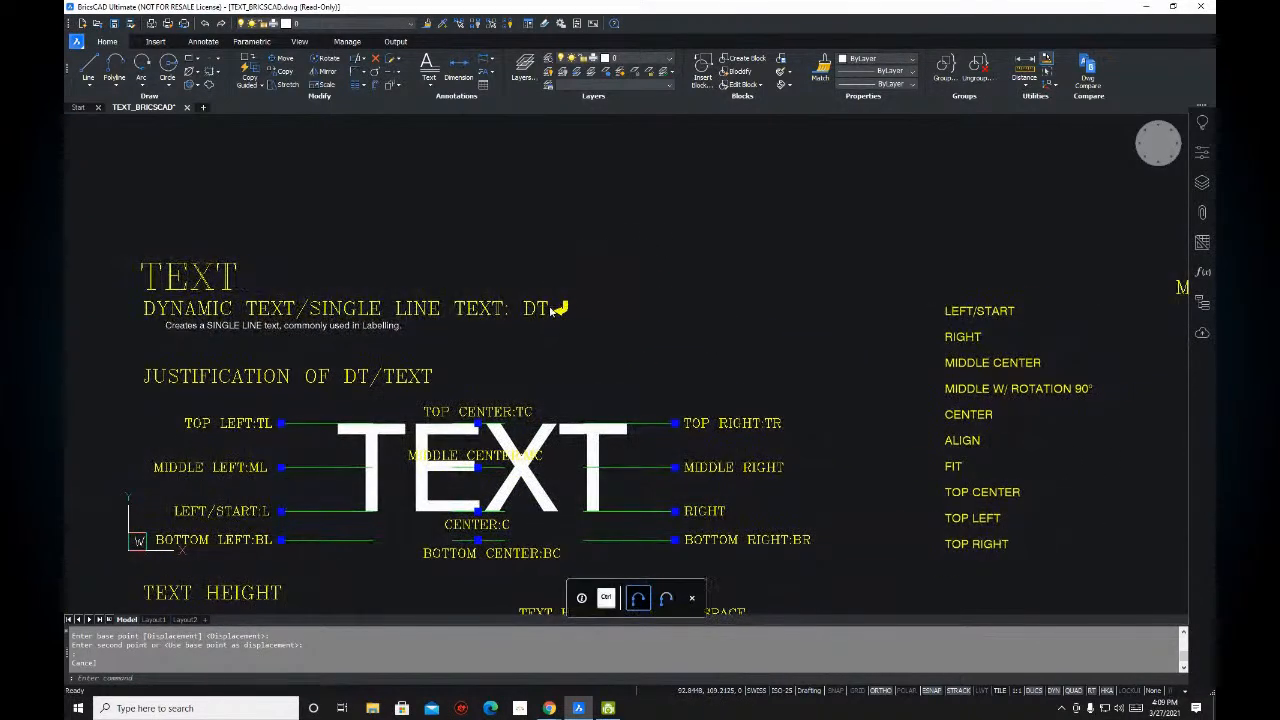
- Compare the MT/T shortcuts in the multiline text heading with the DT shortcut in the dynamic text heading
mouse_move(565, 306)
middle_mouse_down()
mouse_move(497, 304)
mouse_move(428, 267)
mouse_move(68, 264)
middle_mouse_up()
scroll(681, 288, "up", 2)
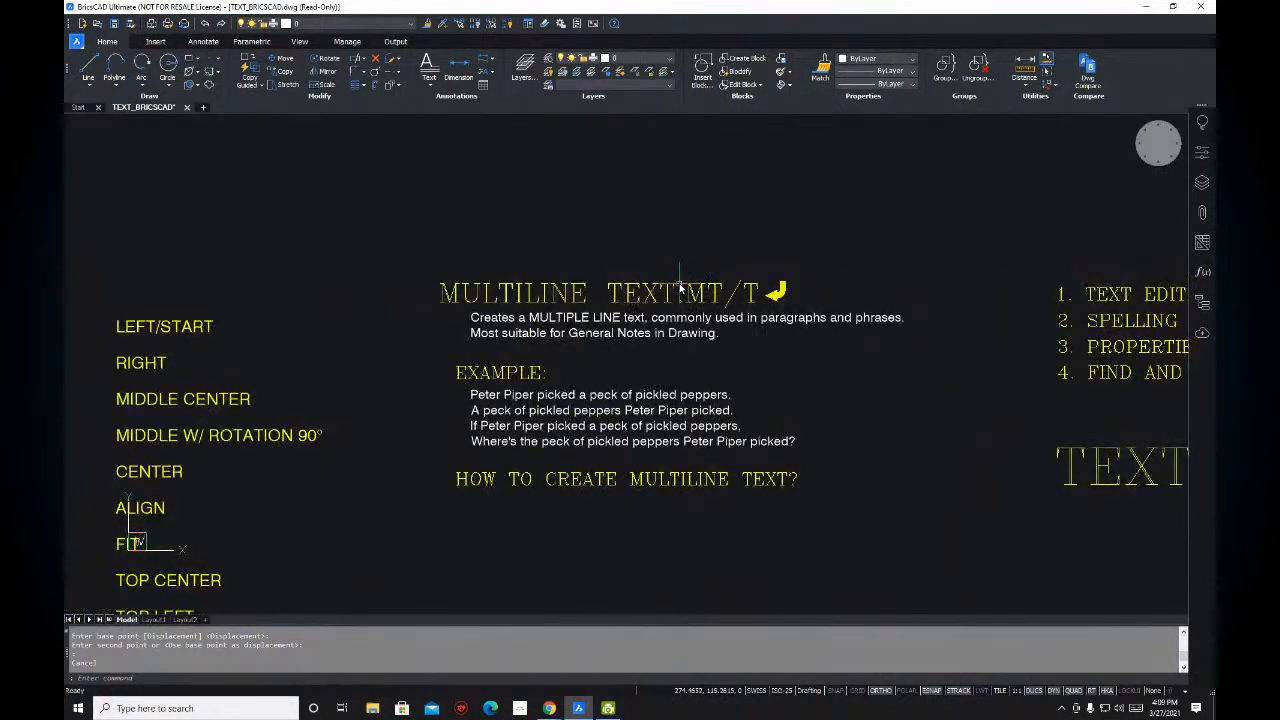
scroll(717, 294, "down", 2)
middle_click_drag(219, 290, 643, 293)
scroll(552, 290, "up", 2)
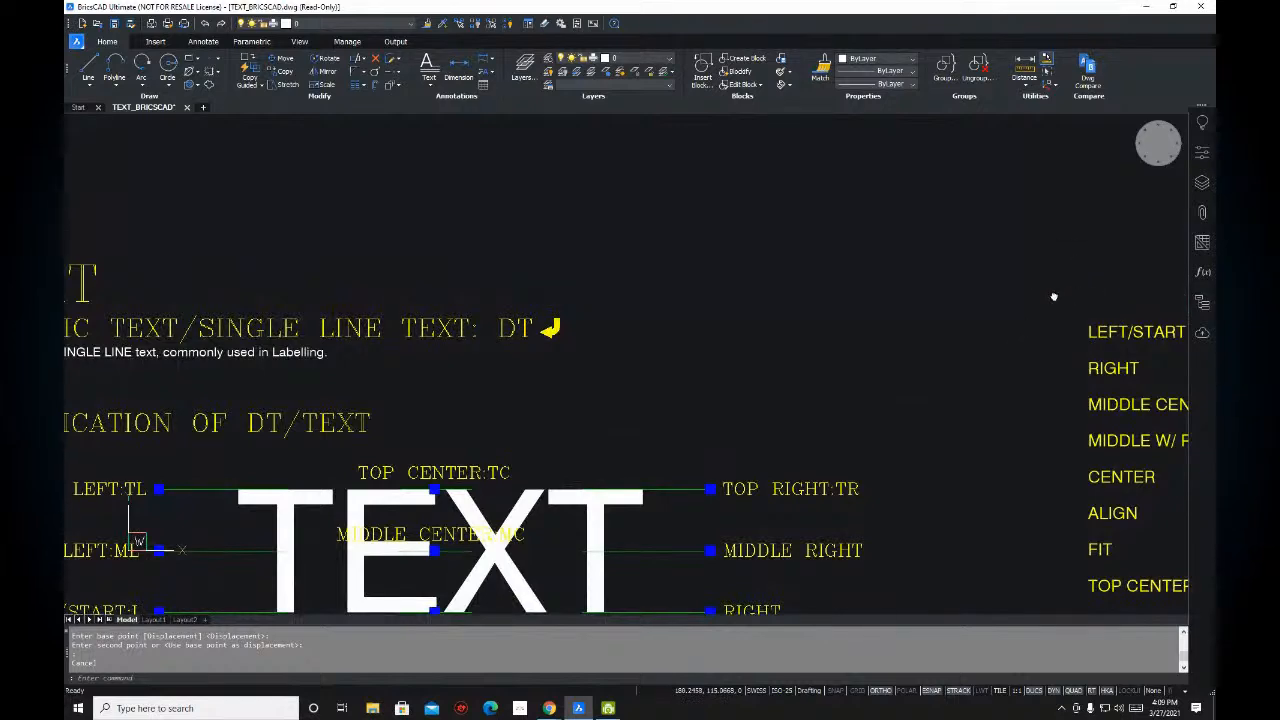
middle_click_drag(1053, 297, 531, 301)
scroll(888, 297, "down", 2)
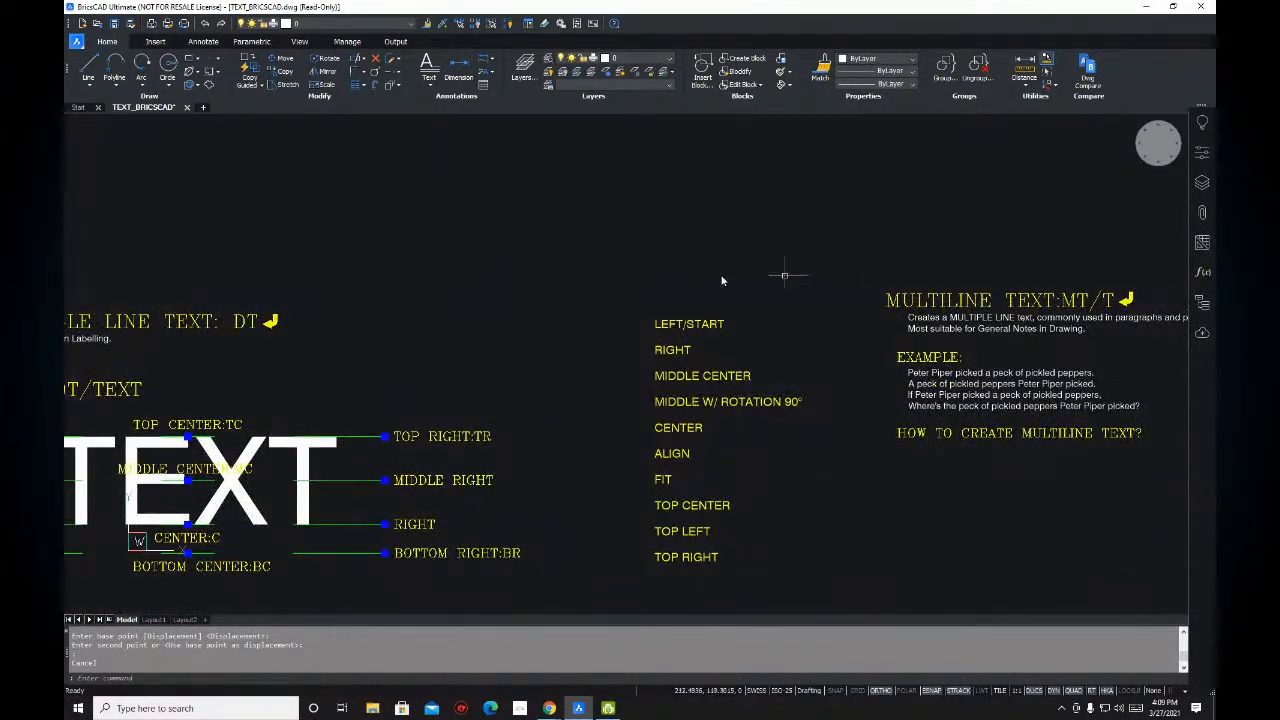
mouse_move(434, 287)
middle_mouse_down()
mouse_move(638, 260)
mouse_move(532, 295)
middle_mouse_up()
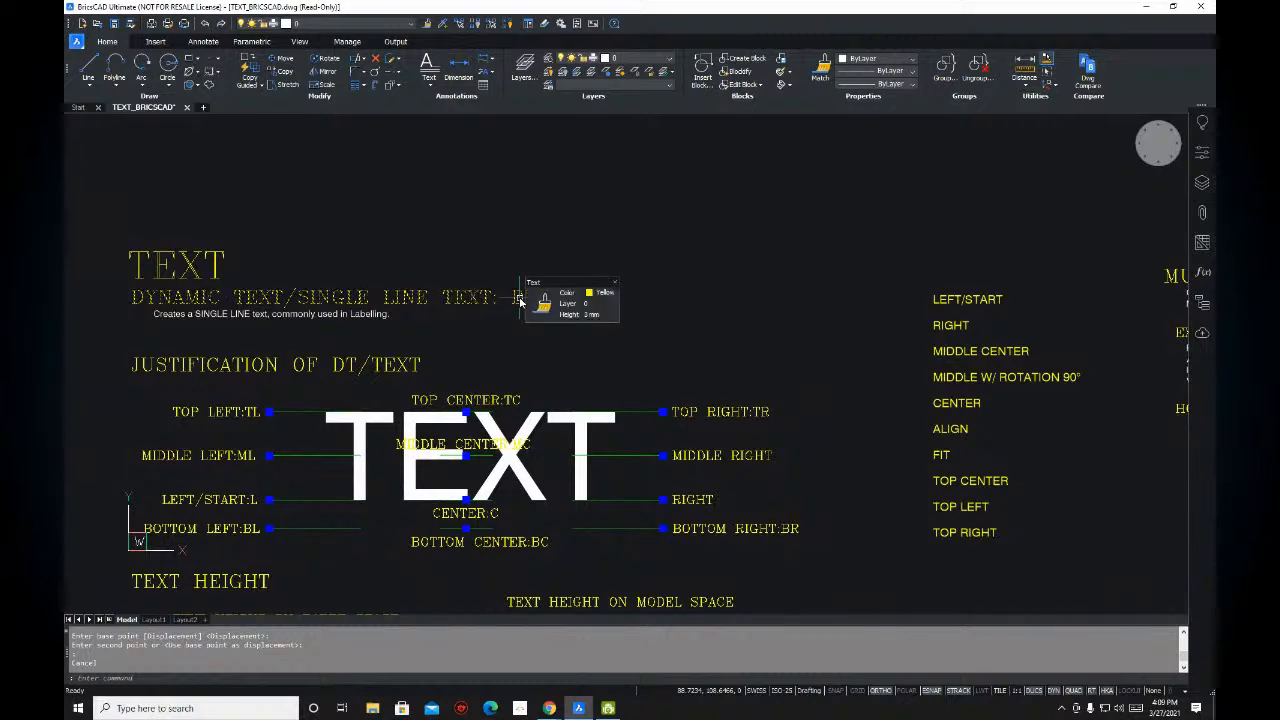
middle_click_drag(594, 263, 318, 266)
middle_click_drag(903, 270, 632, 270)
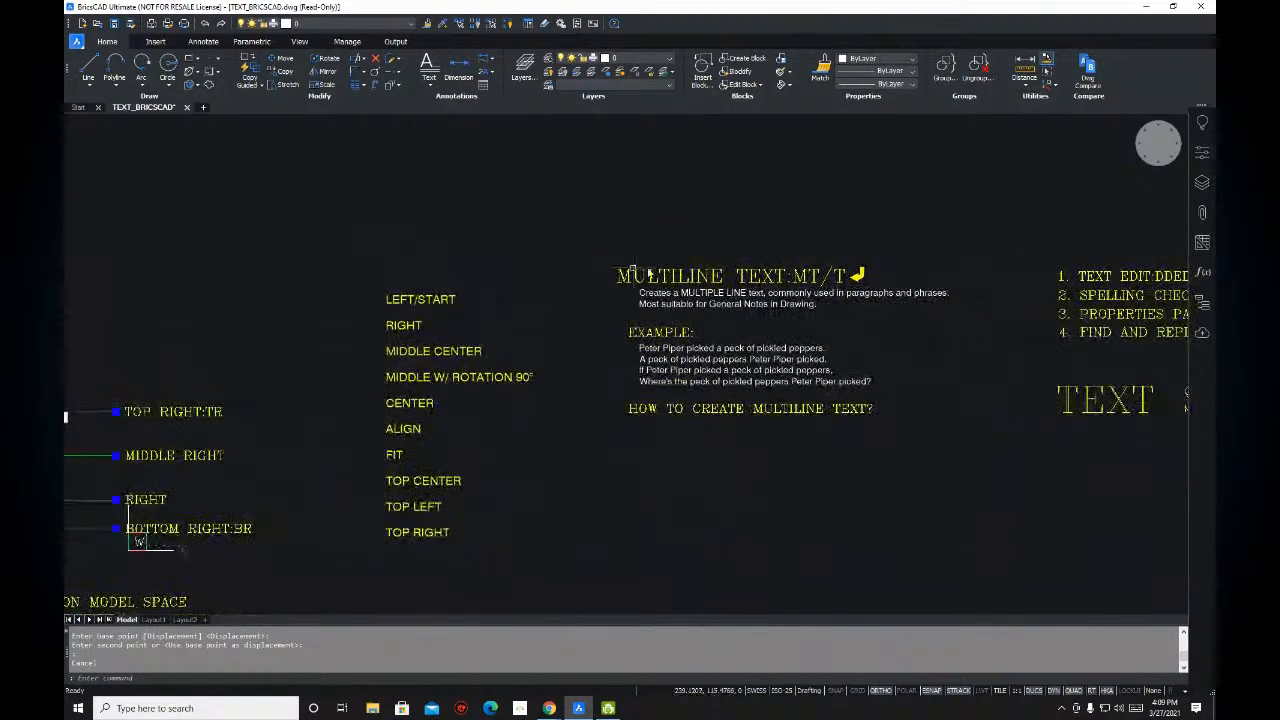
scroll(764, 277, "up", 2)
scroll(794, 271, "down", 3)
- Read the dynamic text heading closely, together with the description of its single-line use in labelling
middle_click_drag(483, 269, 843, 232)
middle_click_drag(491, 221, 690, 228)
scroll(646, 226, "up", 1)
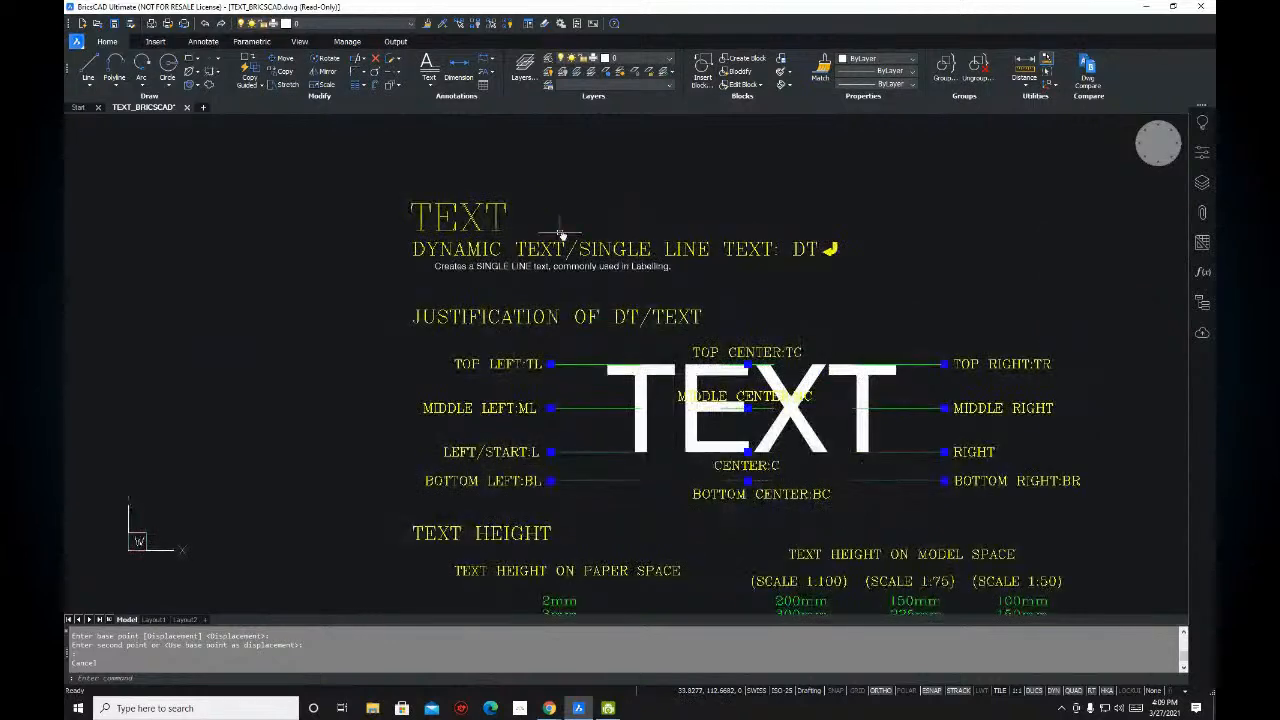
scroll(499, 252, "up", 2)
mouse_move(538, 246)
middle_mouse_down()
mouse_move(400, 271)
mouse_move(446, 260)
mouse_move(460, 229)
middle_mouse_up()
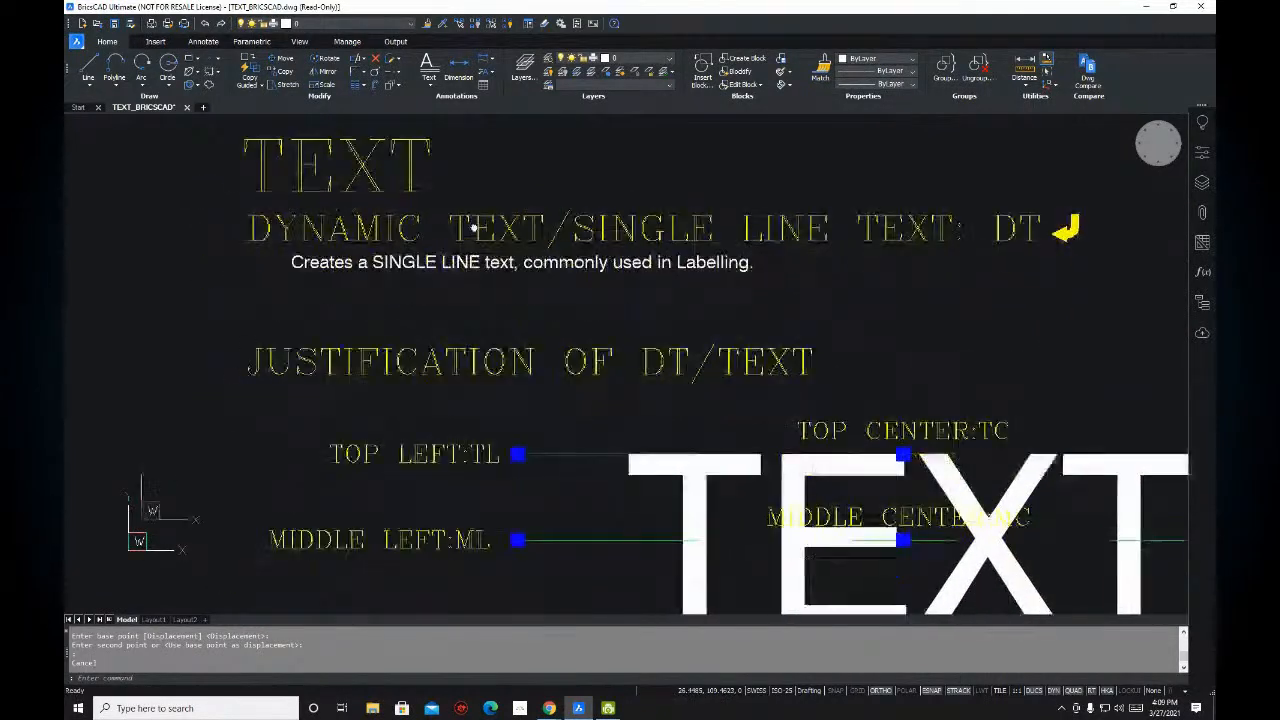
scroll(337, 237, "up", 1)
mouse_move(337, 237)
middle_mouse_down()
mouse_move(214, 265)
mouse_move(228, 260)
middle_mouse_up()
middle_click_drag(882, 247, 629, 249)
scroll(891, 250, "down", 1)
mouse_move(340, 272)
middle_mouse_down()
mouse_move(620, 275)
mouse_move(464, 309)
middle_mouse_up()
scroll(619, 276, "up", 1)
middle_click_drag(691, 300, 580, 300)
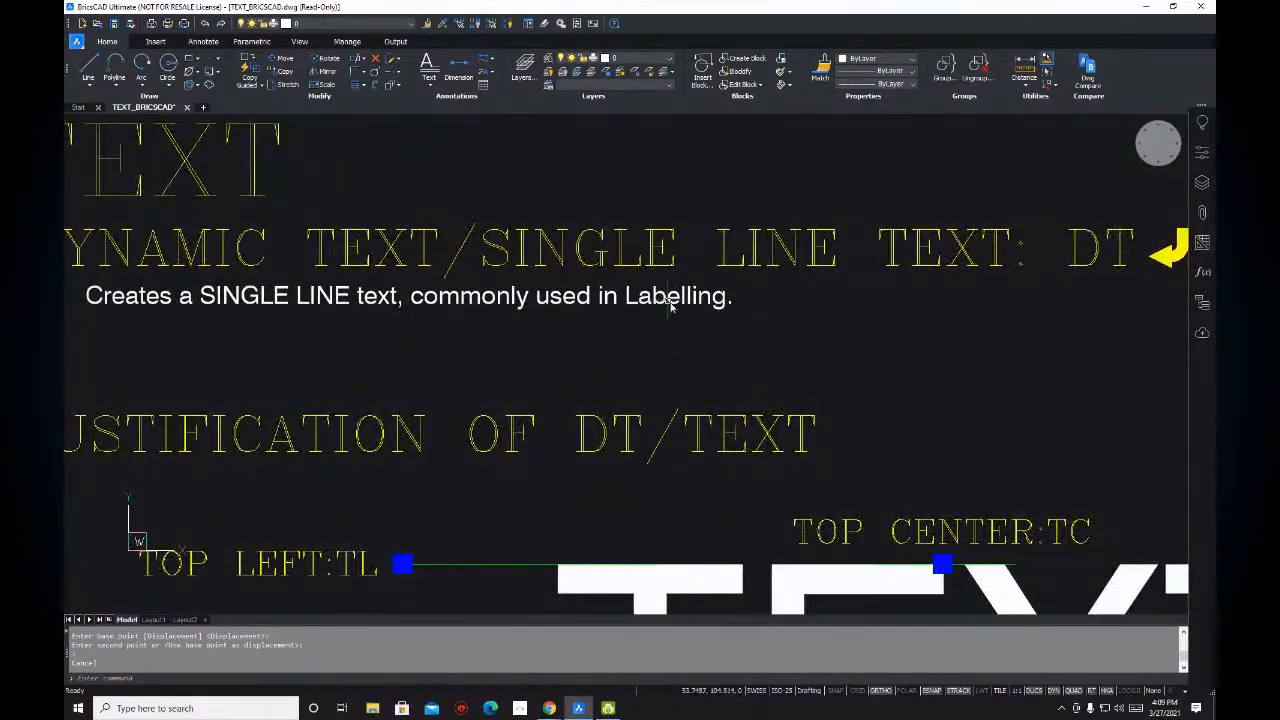
scroll(665, 300, "down", 3)
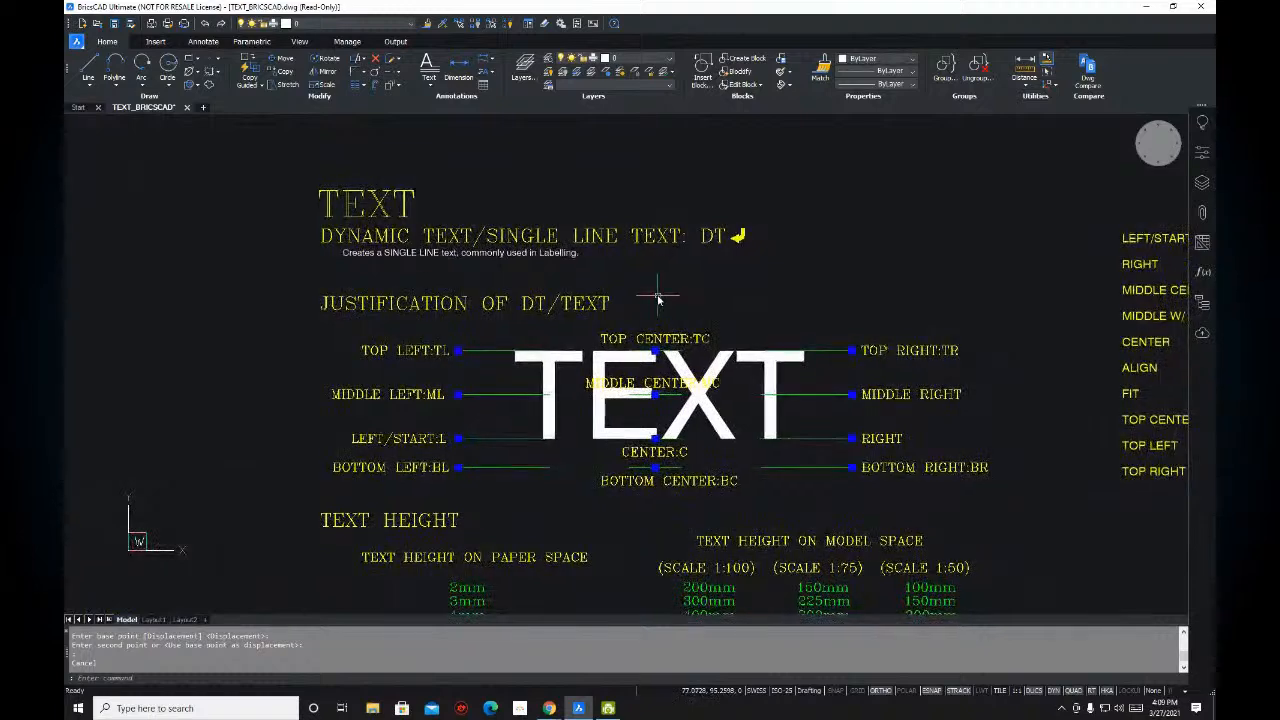
mouse_move(665, 292)
middle_mouse_down()
mouse_move(580, 298)
mouse_move(668, 289)
middle_mouse_up()
middle_click_drag(402, 228, 448, 239)
scroll(471, 241, "up", 1)
mouse_move(547, 261)
middle_mouse_down()
mouse_move(567, 275)
mouse_move(612, 267)
mouse_move(573, 263)
middle_mouse_up()
middle_click_drag(664, 260, 625, 259)
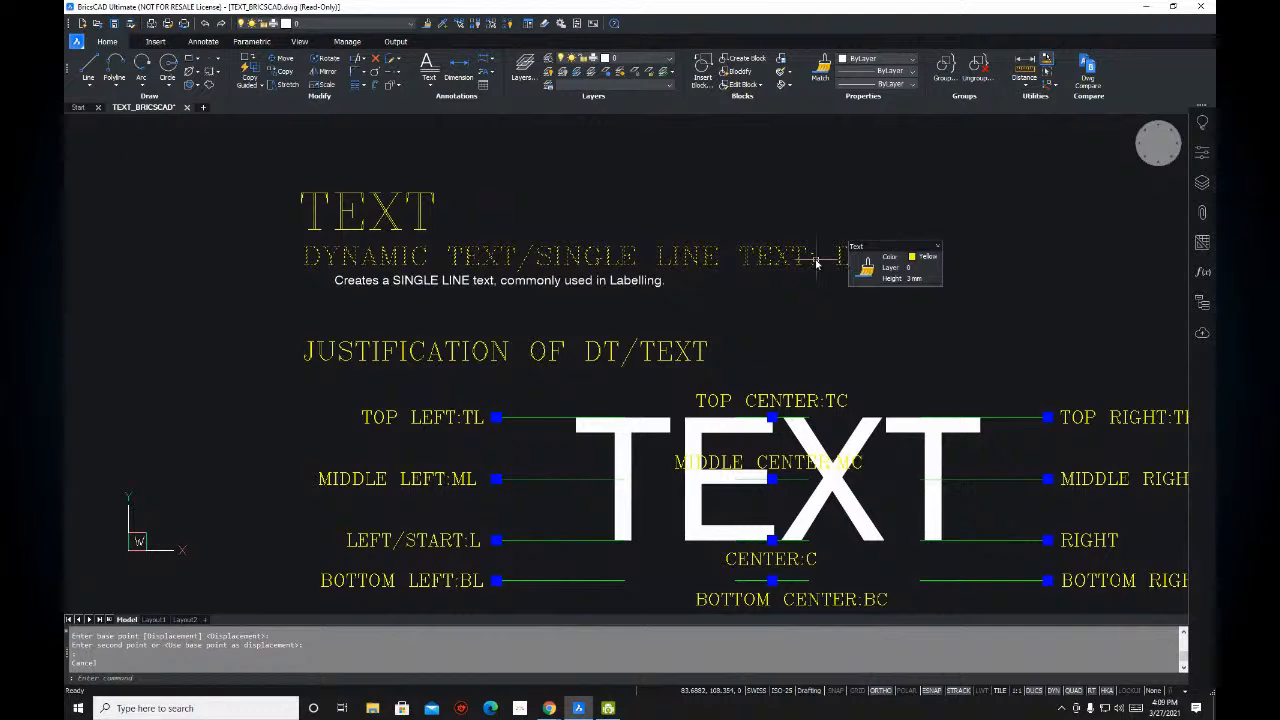
- Examine the multiline text note again, covering its MT/T shortcuts, its description for paragraphs and general notes, and its example
scroll(526, 282, "down", 3)
middle_click_drag(526, 282, 312, 299)
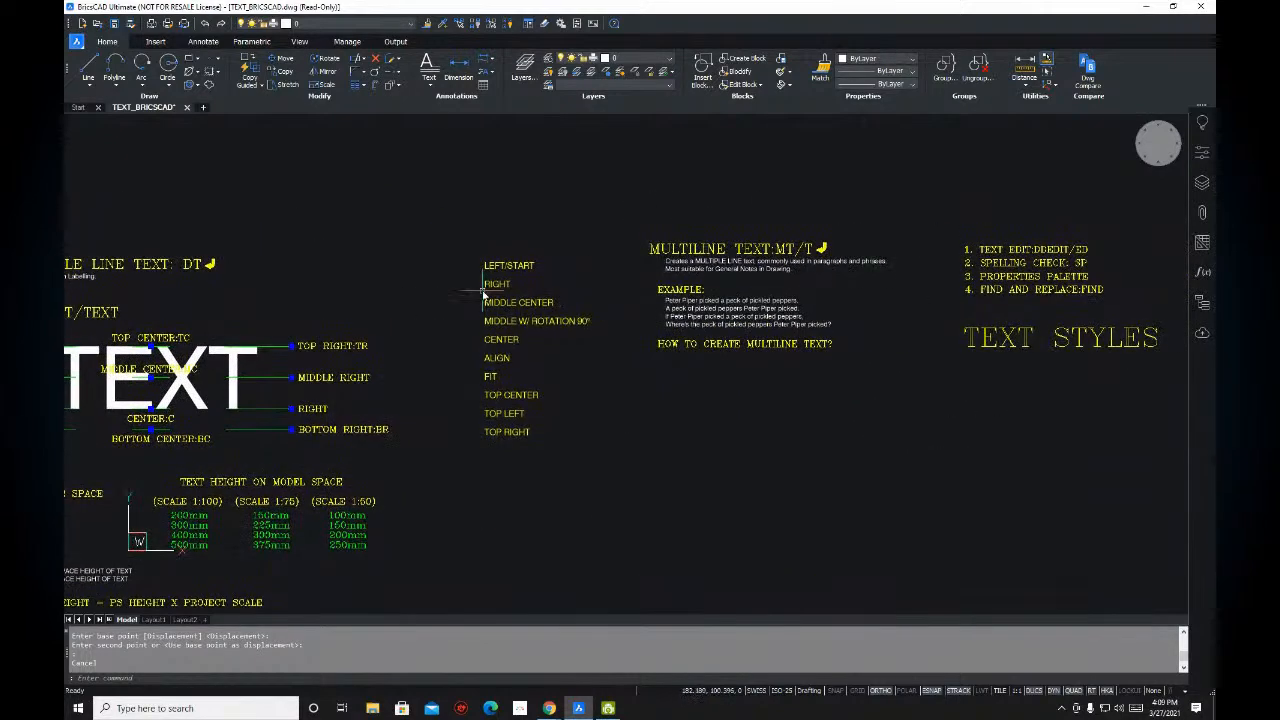
middle_click_drag(441, 285, 472, 289)
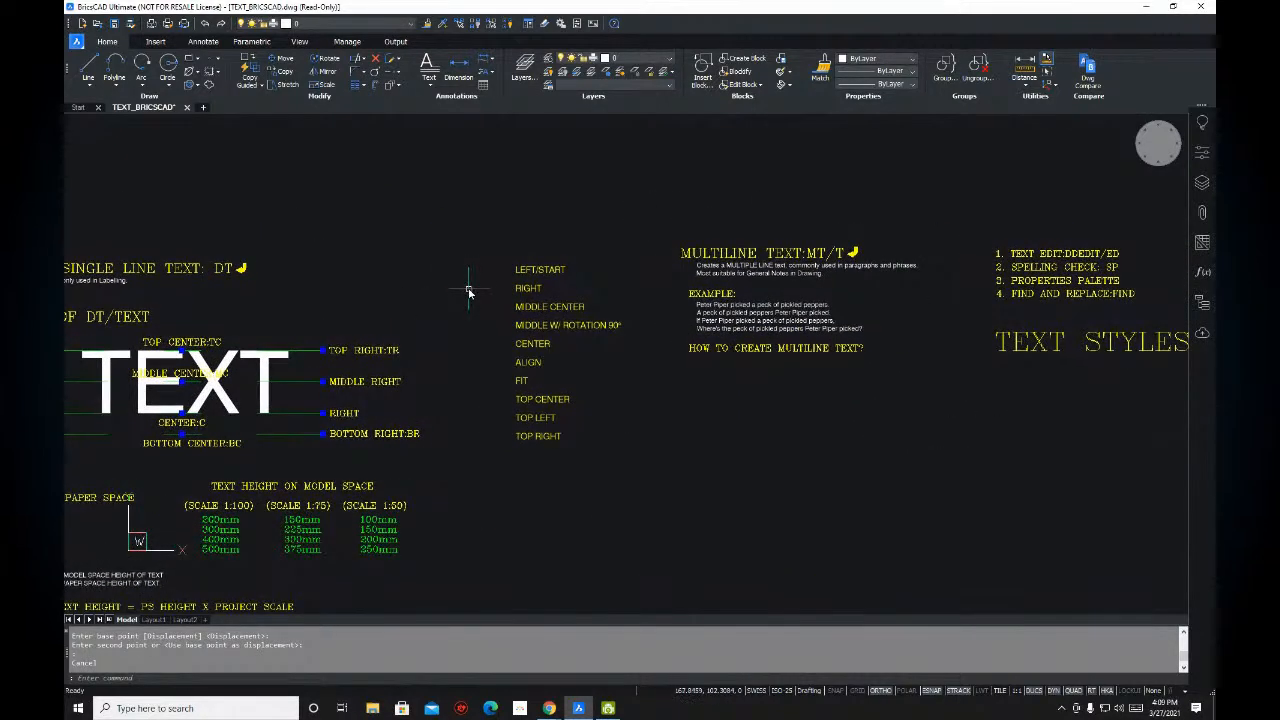
mouse_move(753, 238)
middle_mouse_down()
mouse_move(583, 234)
mouse_move(647, 264)
middle_mouse_up()
scroll(583, 234, "up", 3)
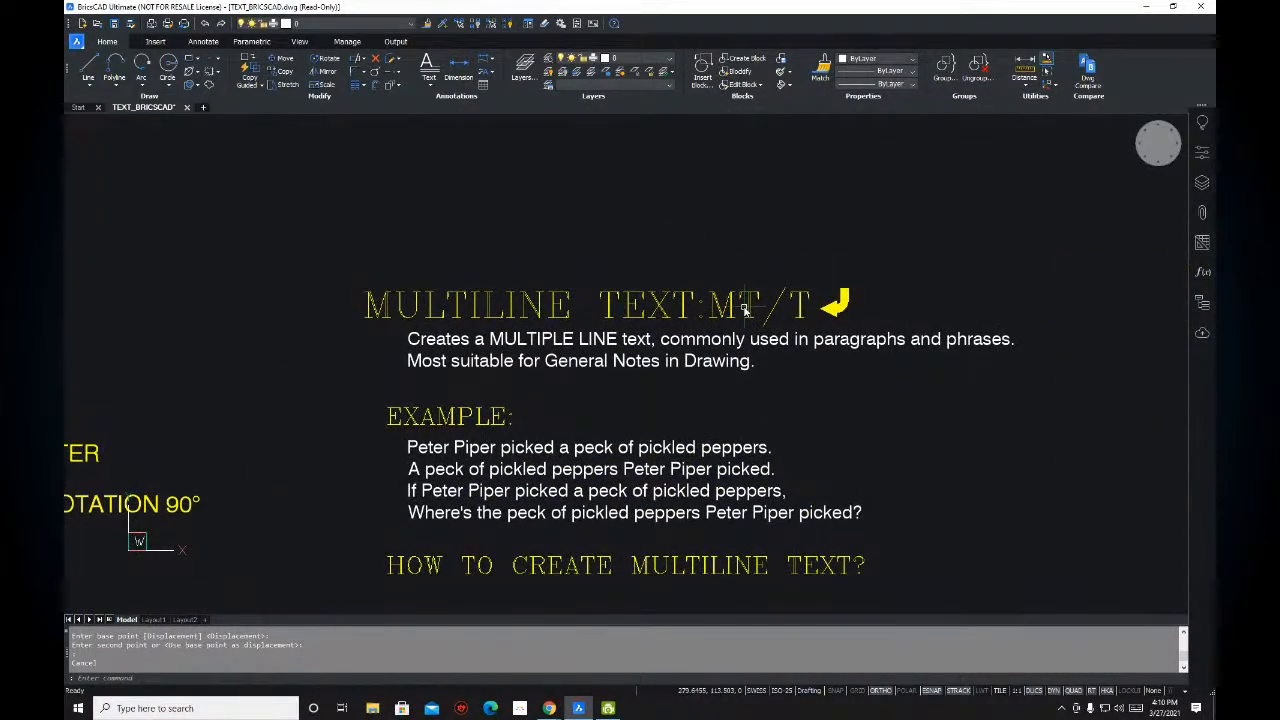
middle_click_drag(759, 299, 769, 301)
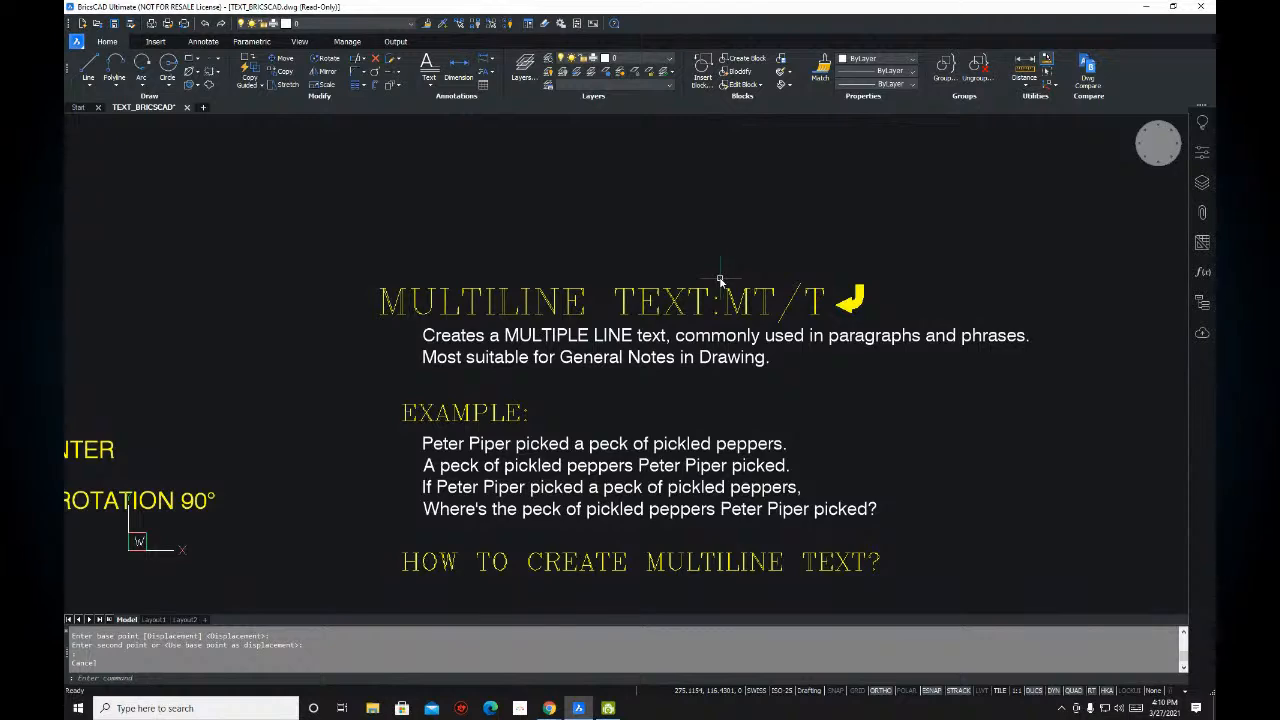
middle_click_drag(713, 285, 829, 253)
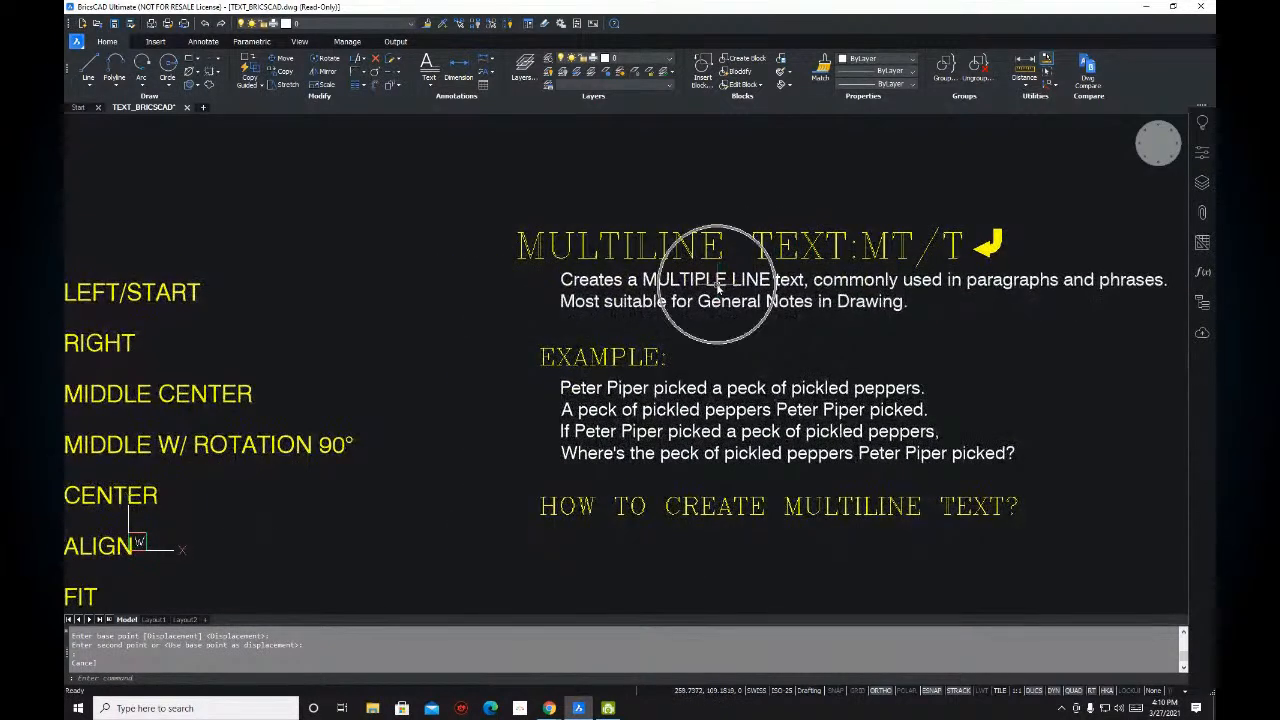
middle_click_drag(491, 269, 792, 249)
- Return to the dynamic text notes and look over the justification and text height sections below the heading
scroll(760, 258, "down", 3)
middle_click_drag(447, 274, 921, 277)
scroll(905, 270, "up", 3)
middle_click_drag(603, 275, 860, 244)
scroll(800, 249, "down", 5)
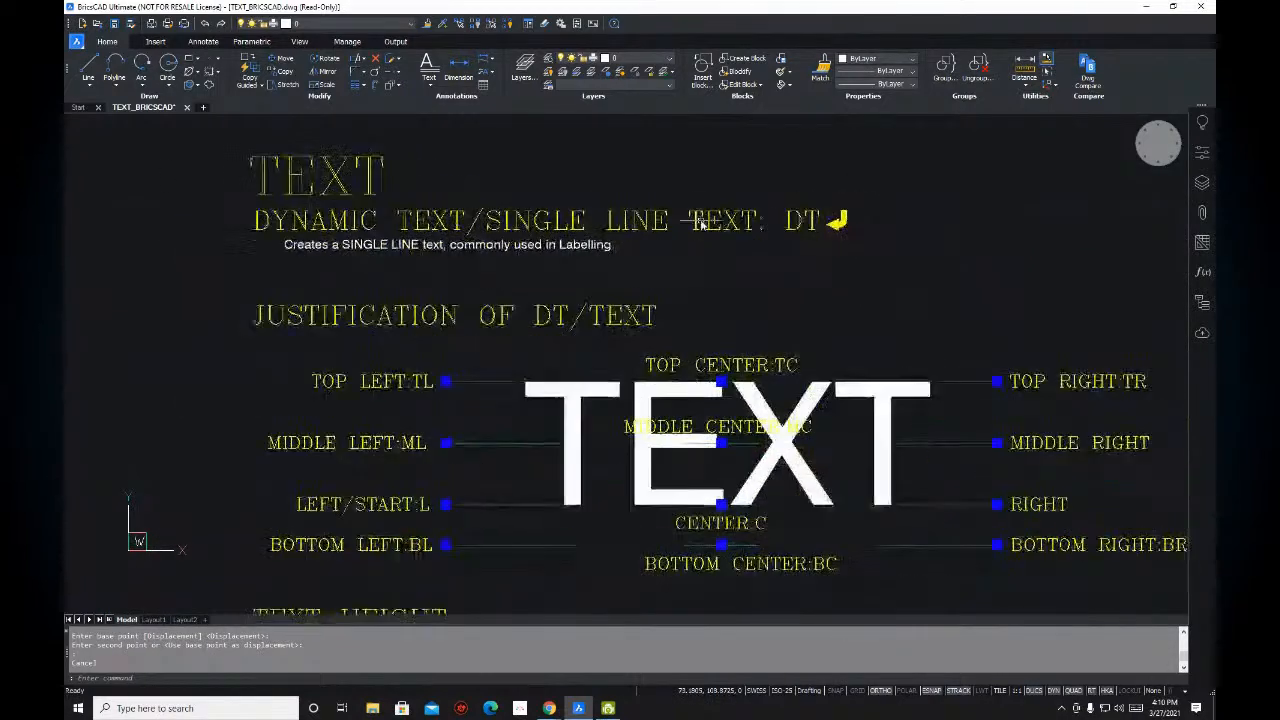
scroll(738, 240, "up", 3)
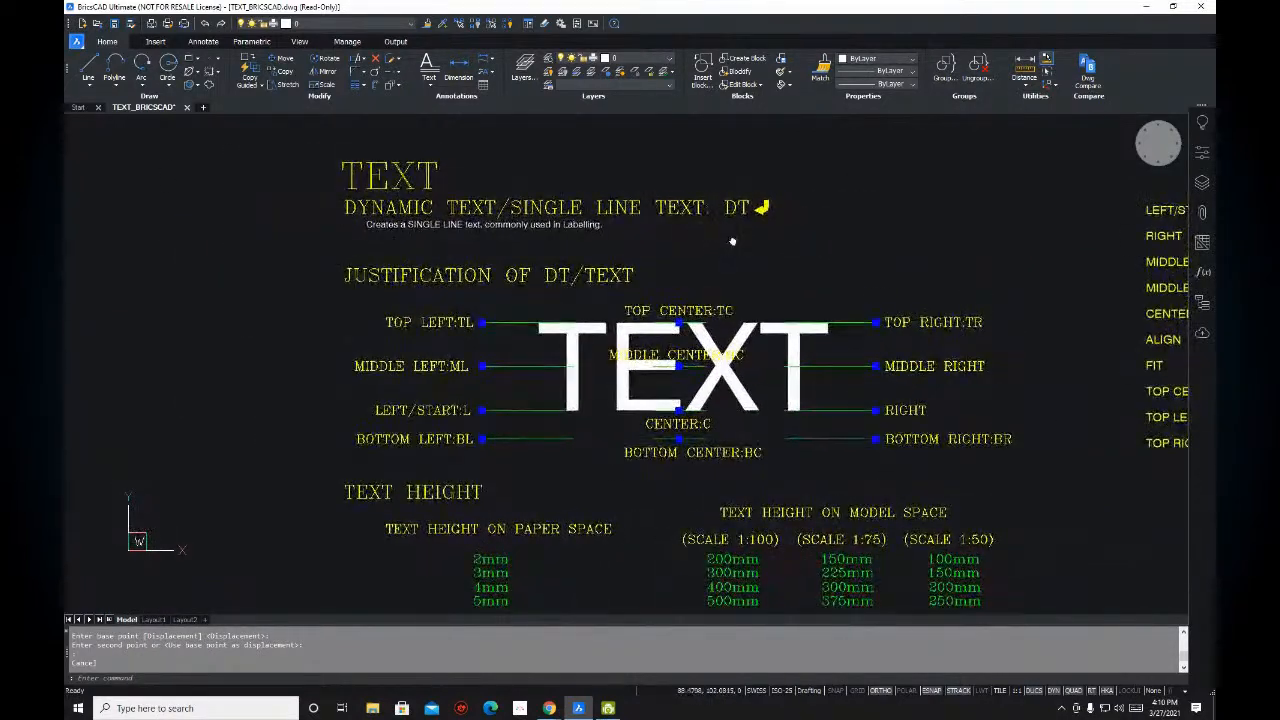
mouse_move(678, 229)
middle_mouse_down()
mouse_move(685, 186)
mouse_move(690, 204)
middle_mouse_up()
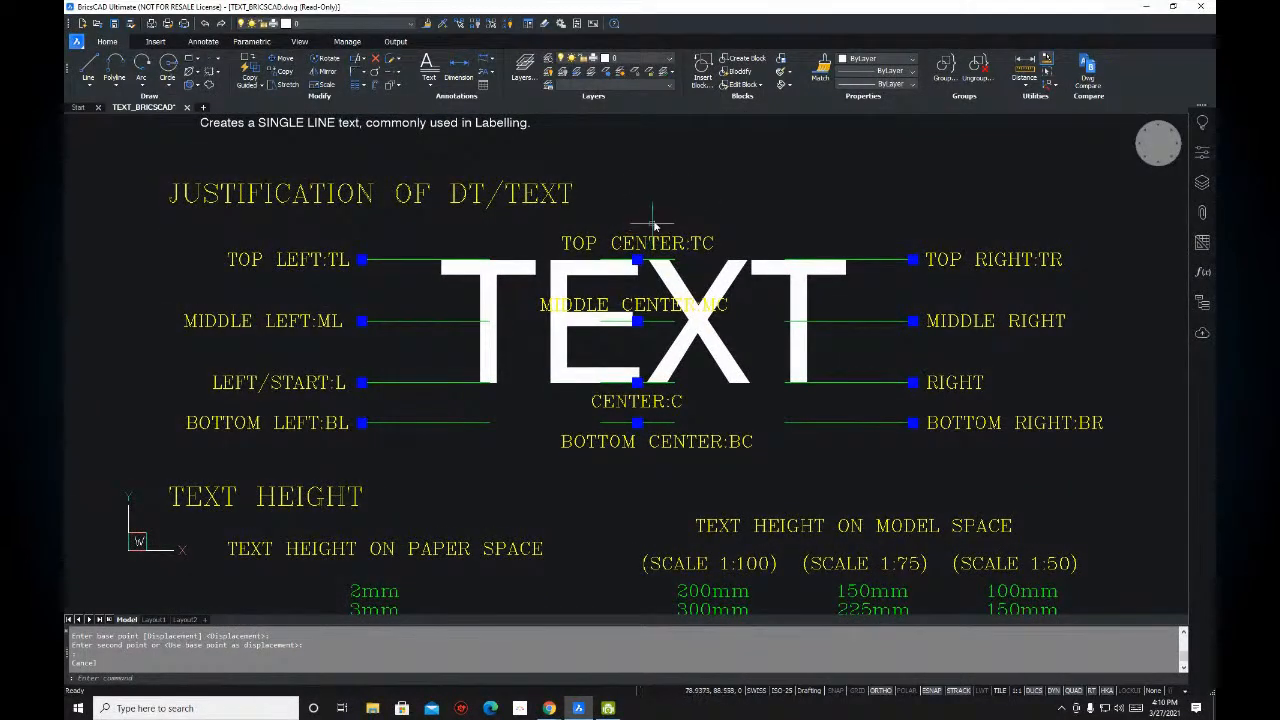
scroll(655, 226, "down", 2)
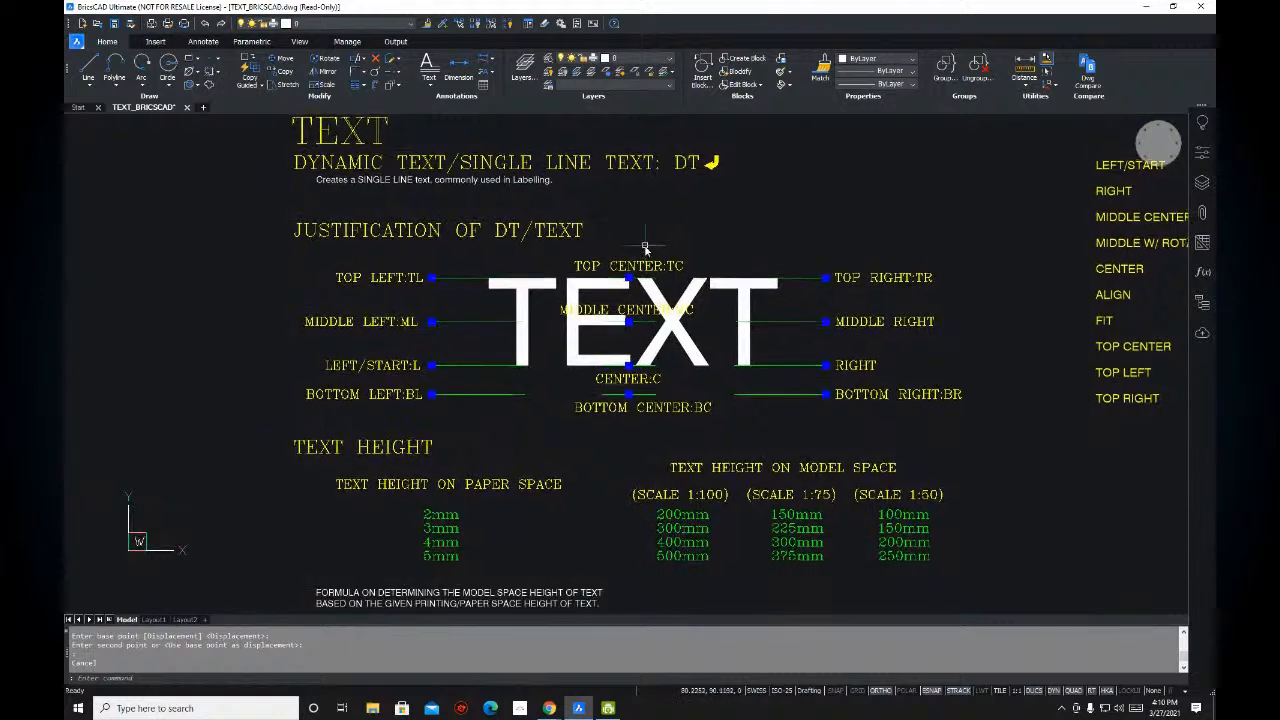
middle_click_drag(644, 244, 648, 221)
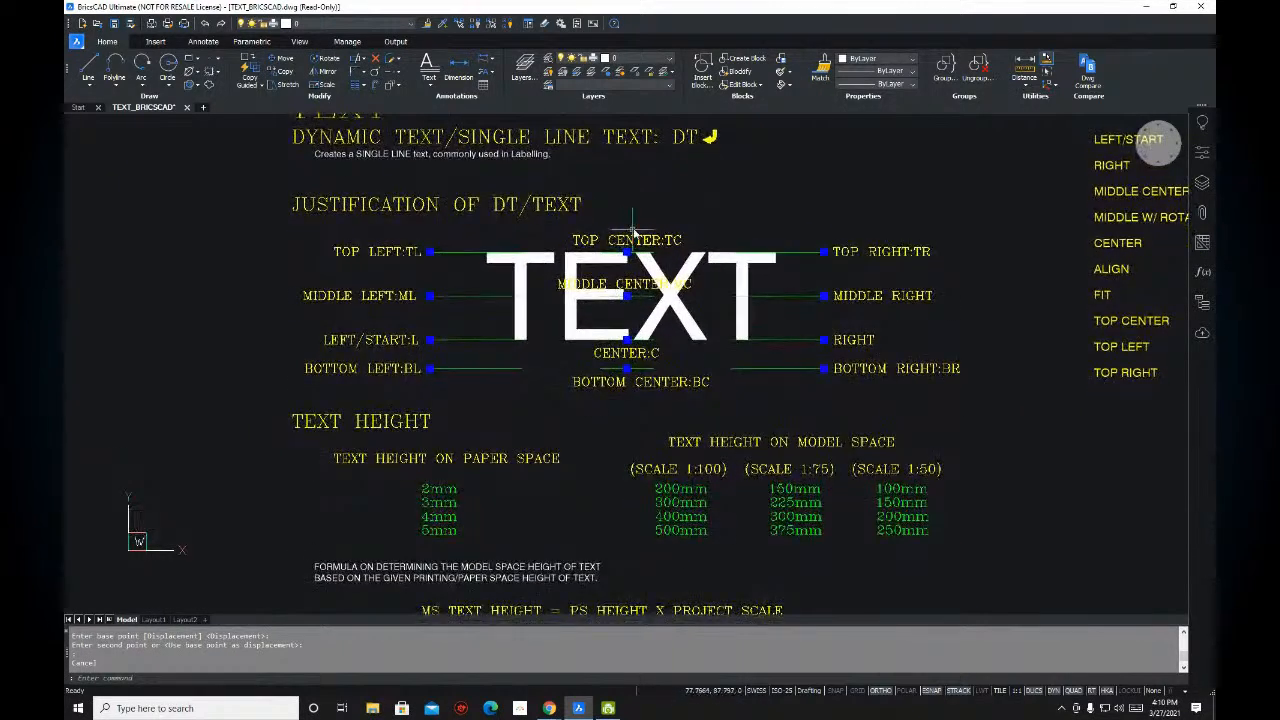
- Examine the justification diagram for dynamic text, including the labelled left, center and right points around the sample word TEXT
scroll(640, 220, "up", 3)
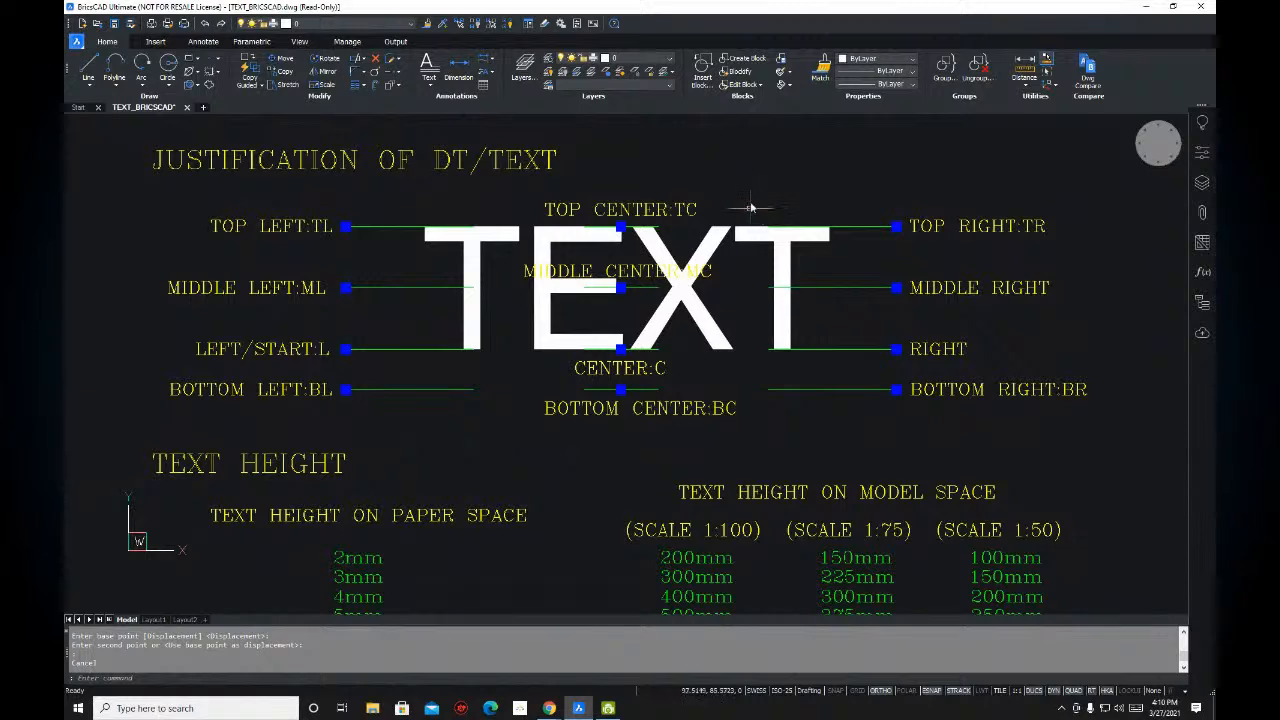
middle_click_drag(735, 183, 715, 193)
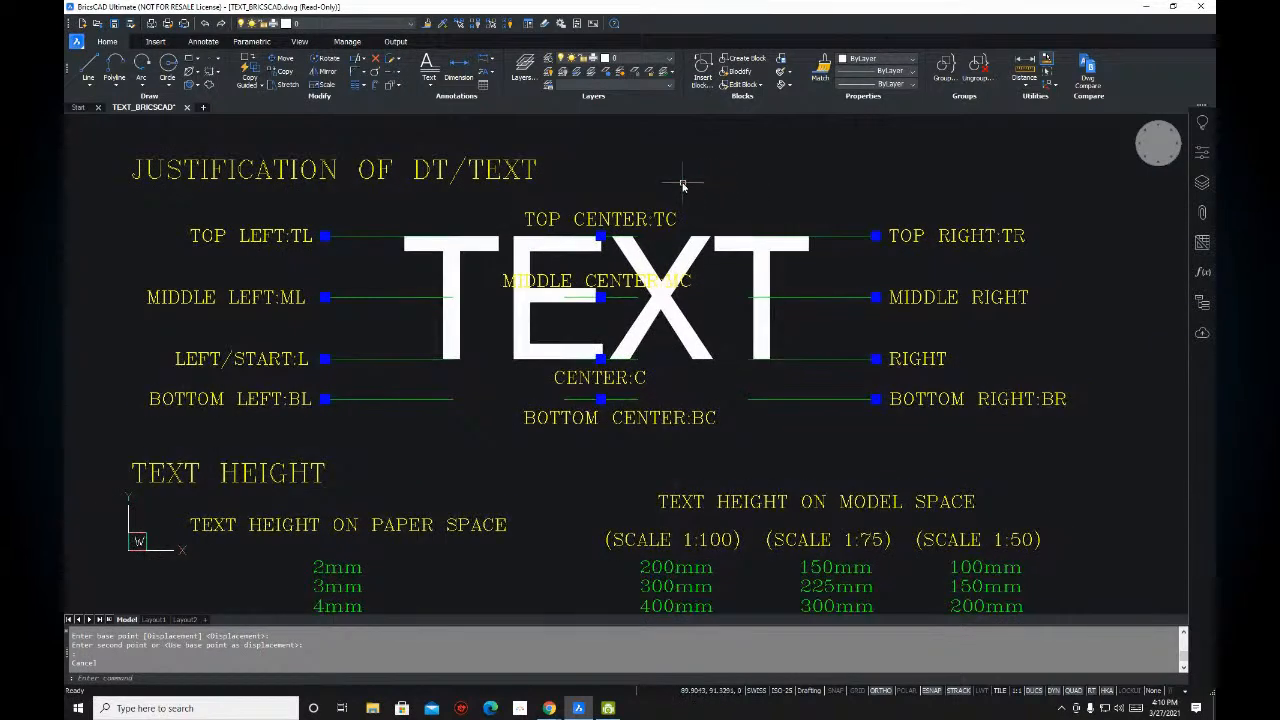
middle_click_drag(482, 174, 478, 176)
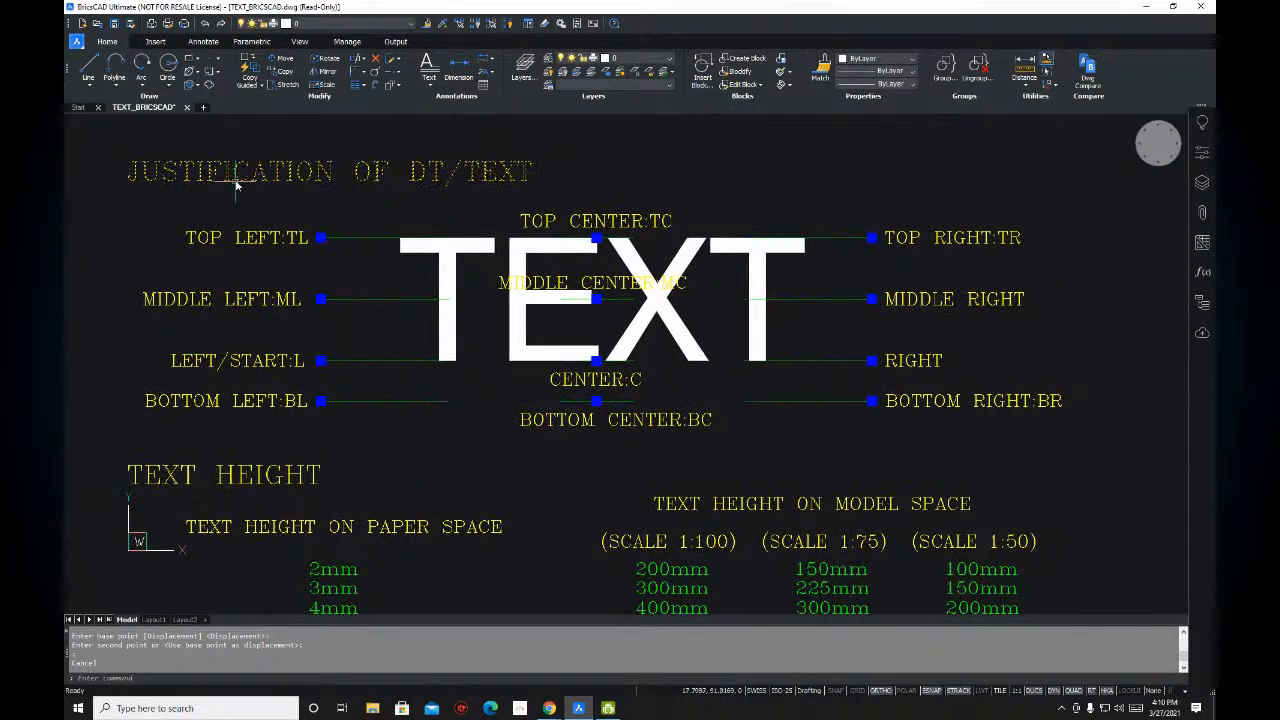
key("Escape")
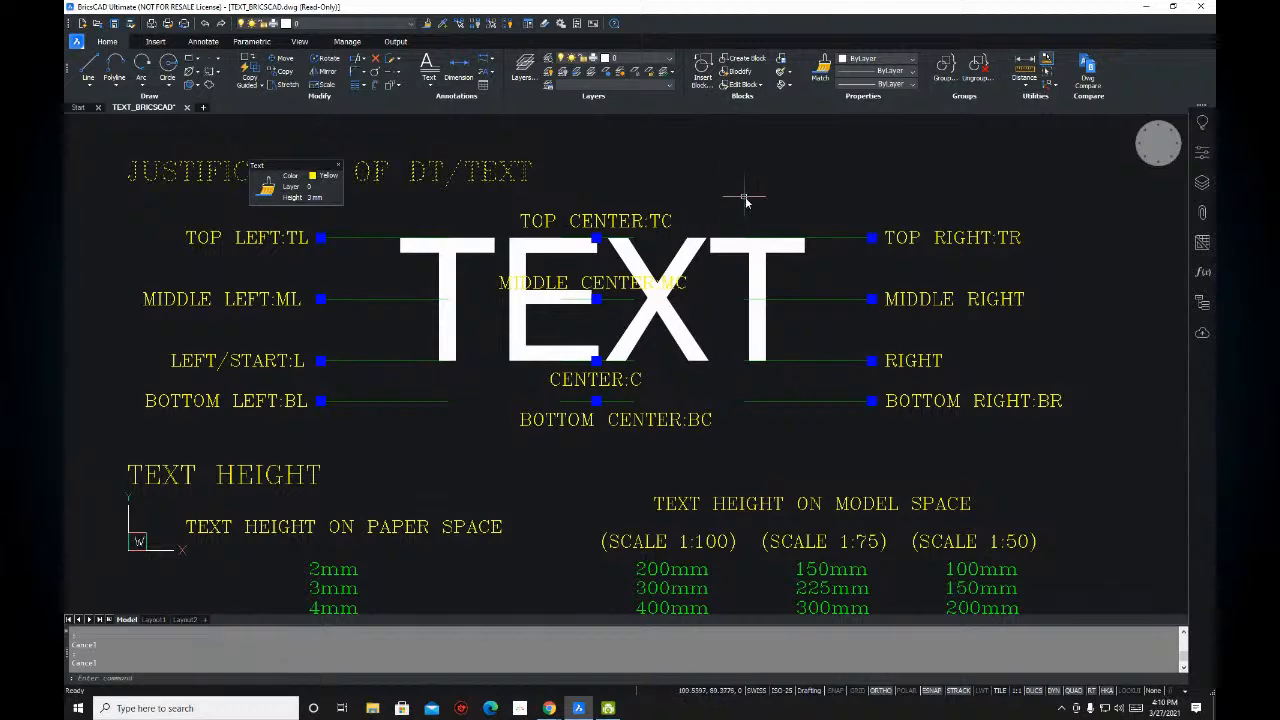
middle_click_drag(665, 189, 684, 185)
middle_click_drag(383, 186, 377, 216)
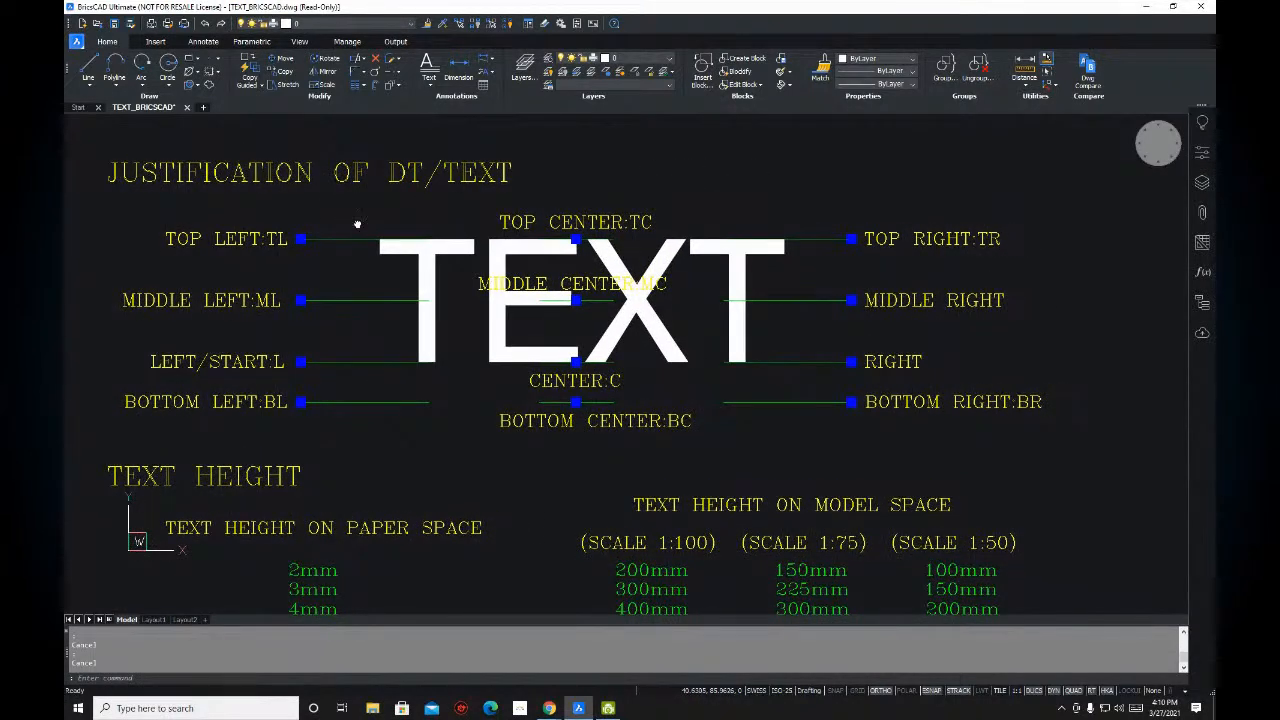
middle_click_drag(357, 228, 395, 230)
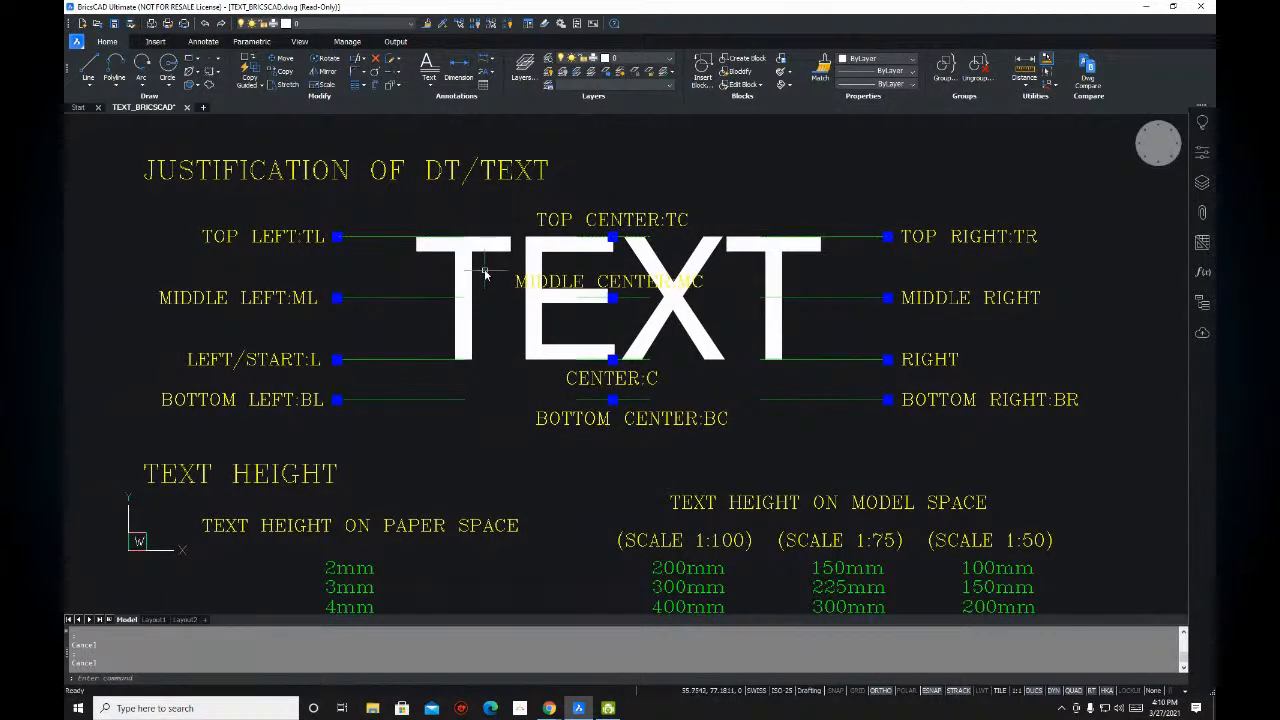
middle_click_drag(405, 262, 380, 263)
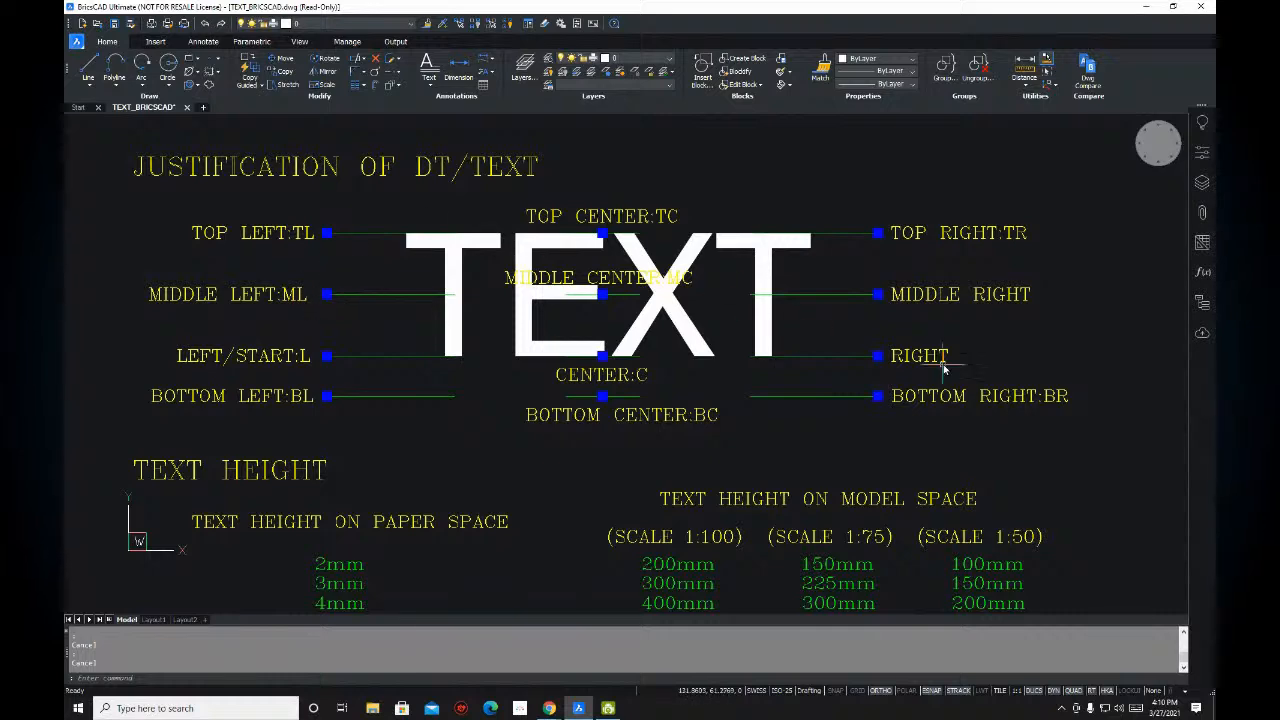
middle_click_drag(921, 349, 929, 357)
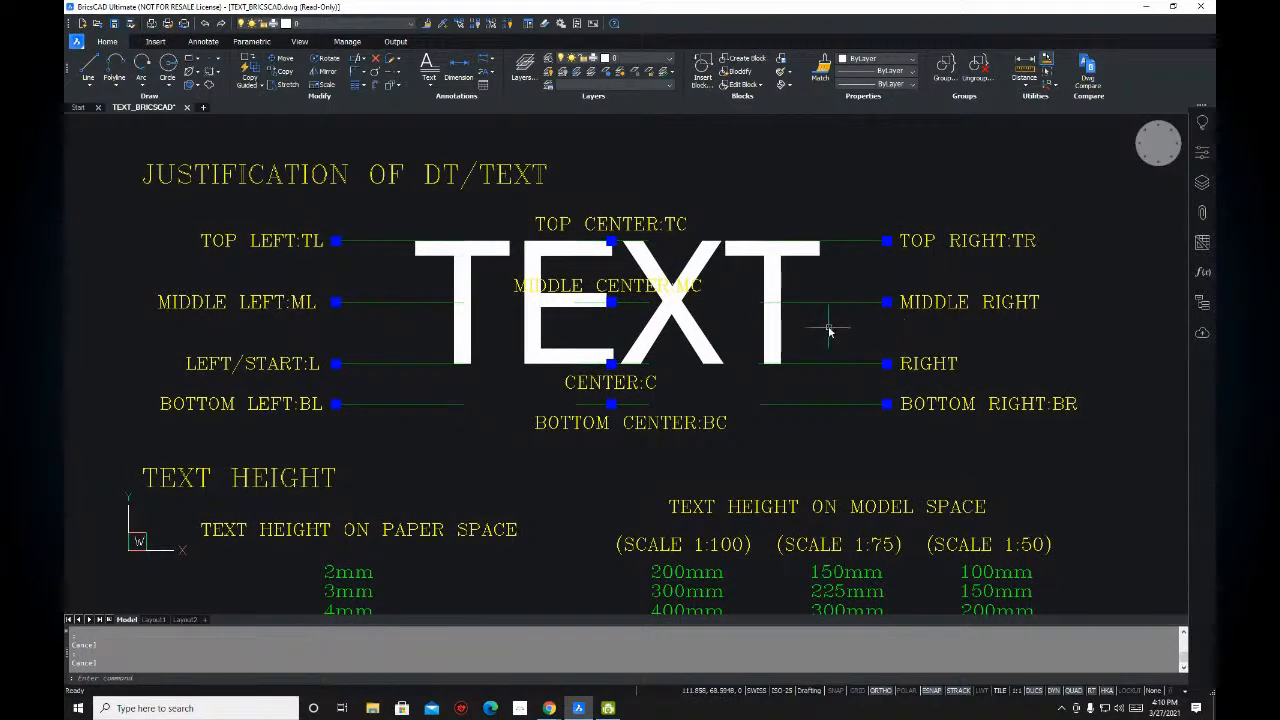
middle_click_drag(734, 285, 726, 285)
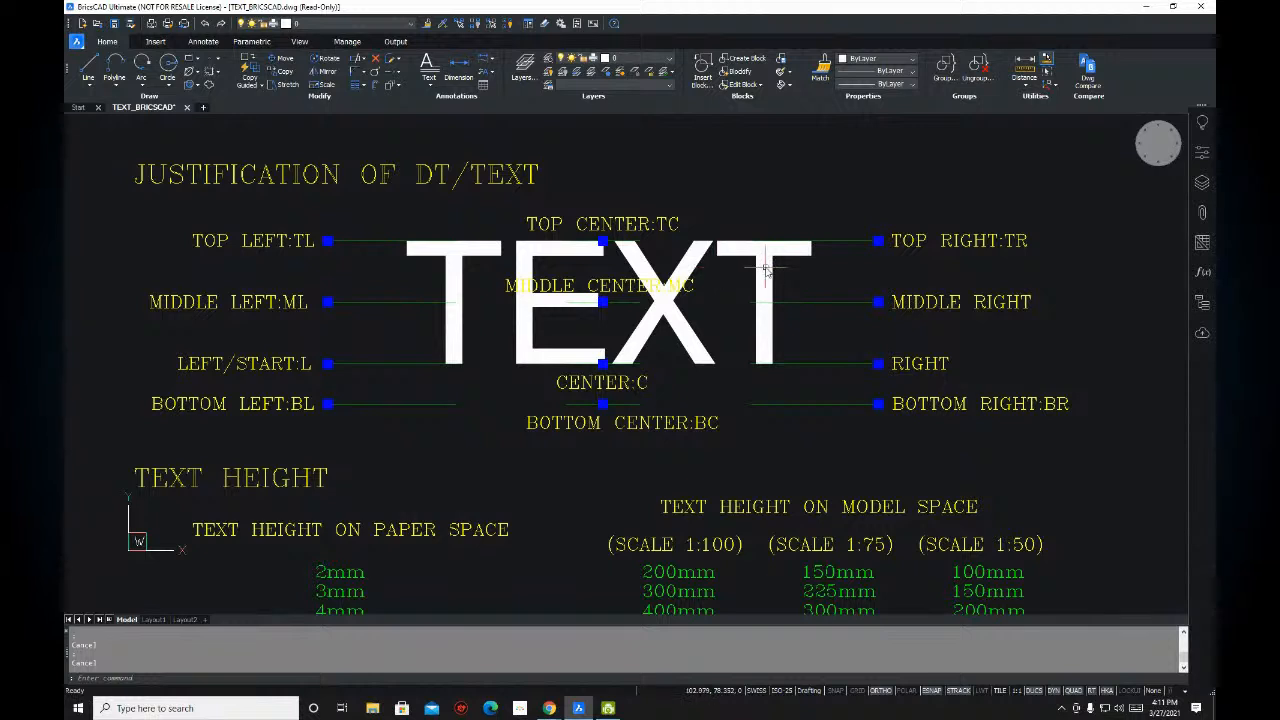
- Look over the dynamic text justification diagram as a whole, relating the sample word TEXT to the labelled points around it
mouse_move(774, 280)
middle_click_drag(752, 201, 738, 427)
scroll(496, 298, "up", 3)
middle_click_drag(494, 293, 674, 294)
scroll(845, 300, "down", 5)
scroll(590, 220, "up", 4)
middle_click_drag(629, 229, 625, 225)
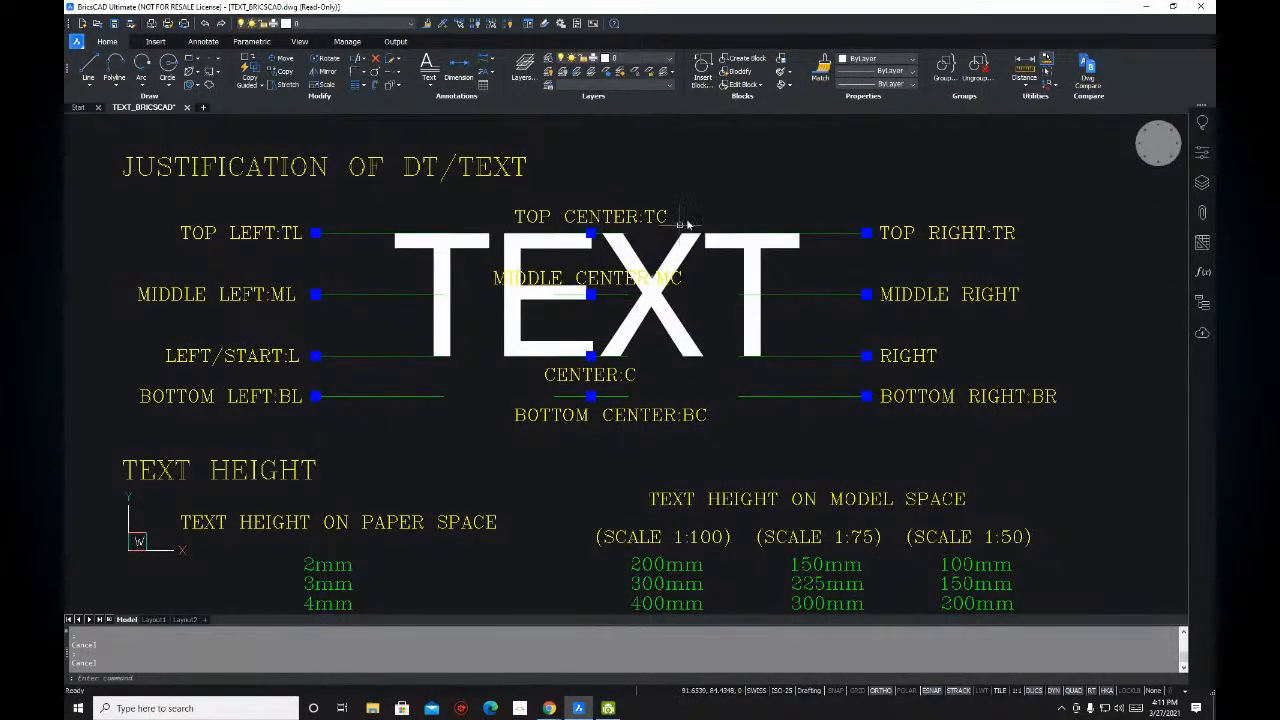
middle_click_drag(700, 200, 701, 211)
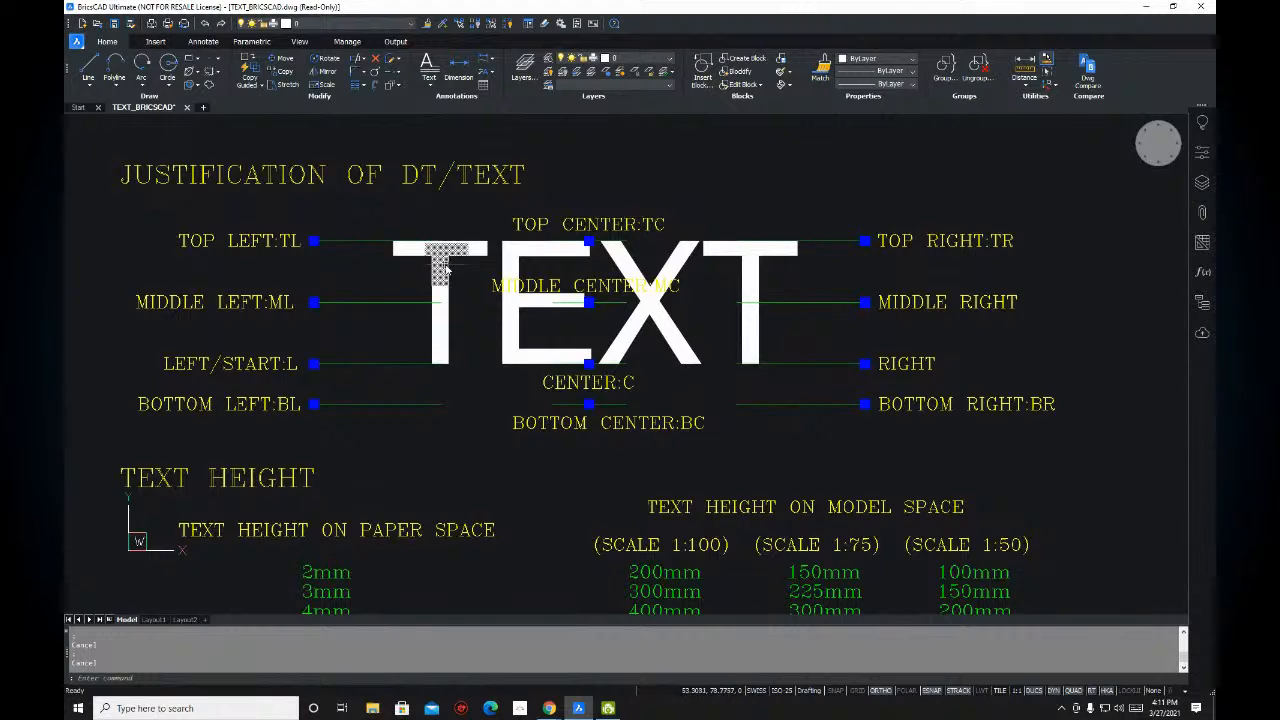
middle_click_drag(856, 277, 850, 282)
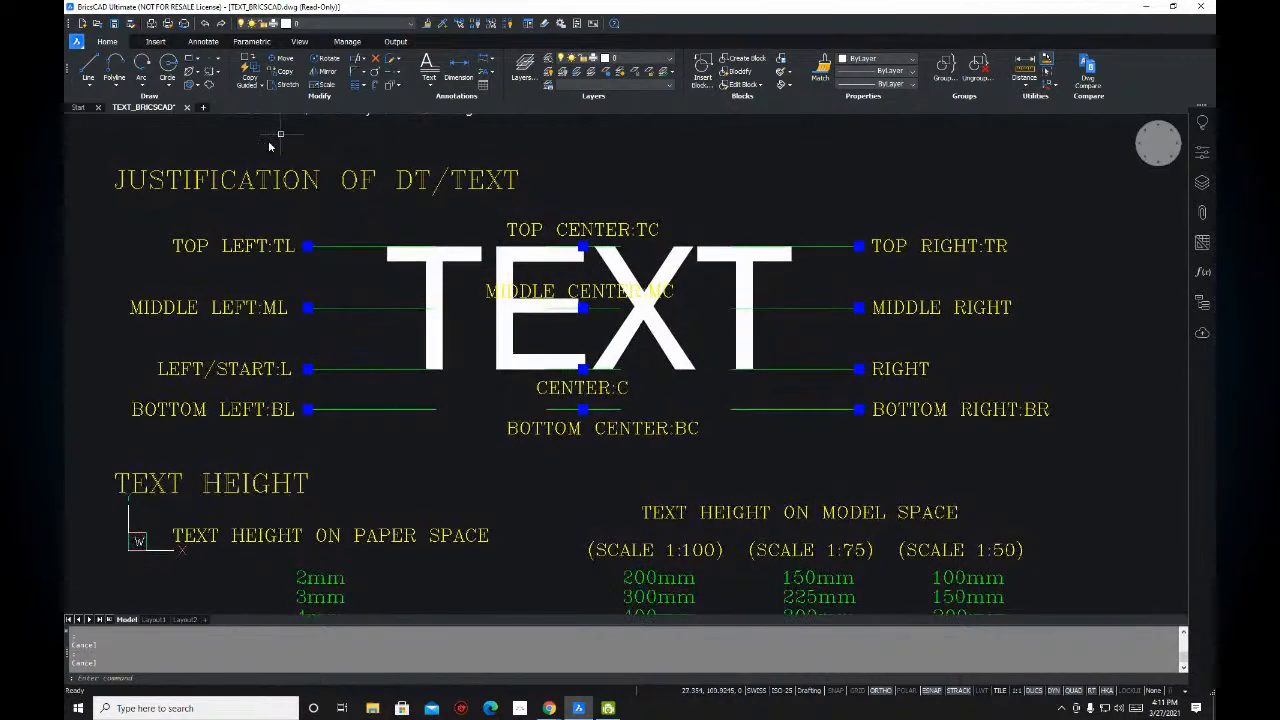
middle_click_drag(582, 168, 581, 173)
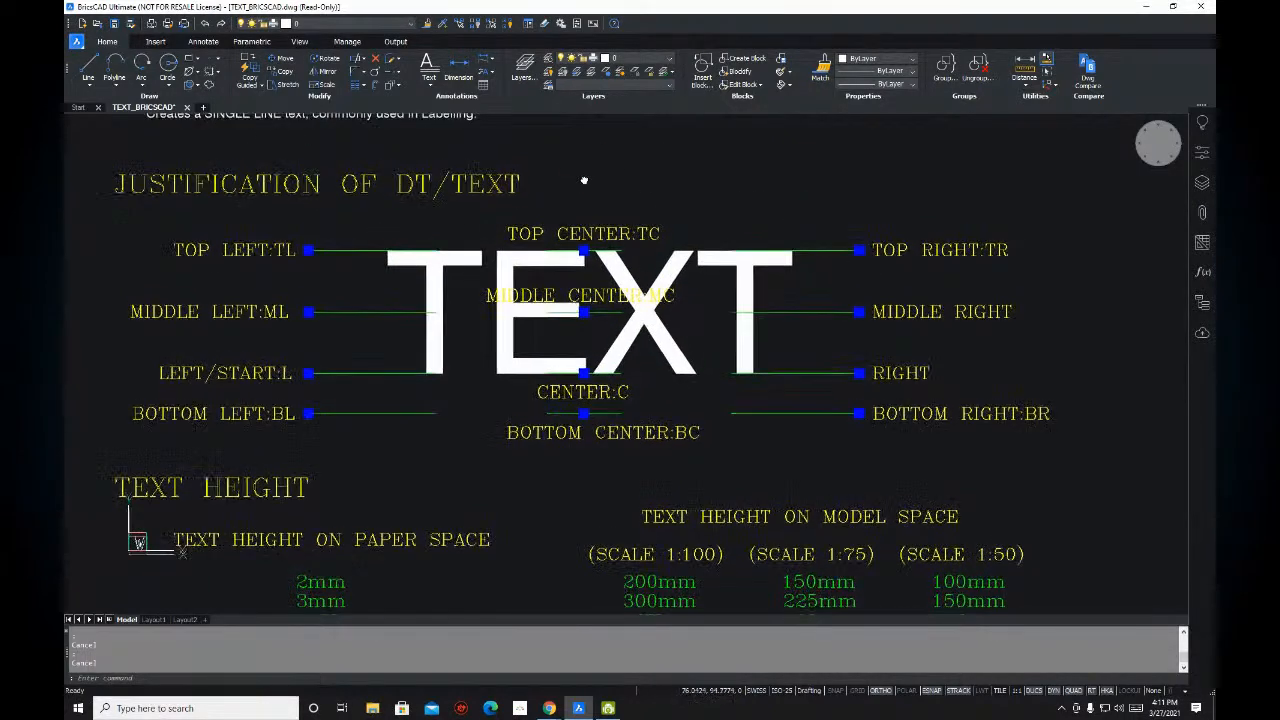
- Examine the Top Left (TL) and Top Right (TR) points of the justification diagram against the outer letters of the sample word
middle_click_drag(318, 258, 314, 229)
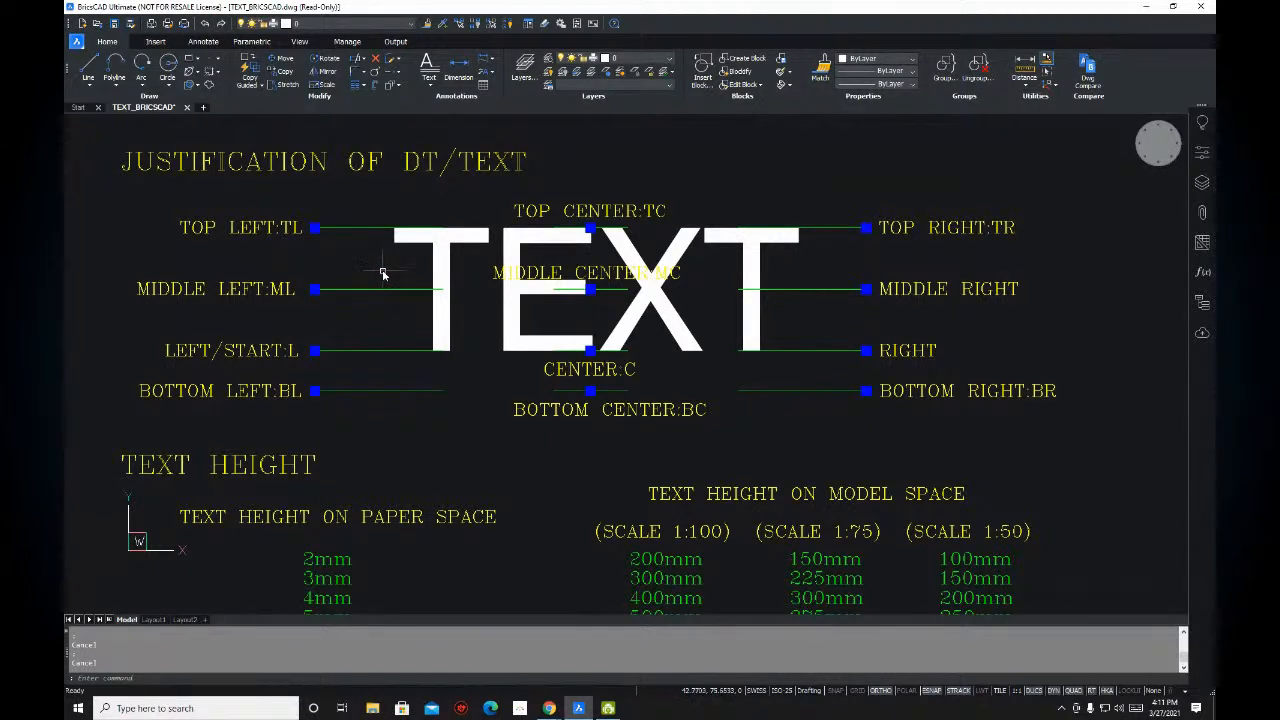
middle_click_drag(351, 239, 310, 262)
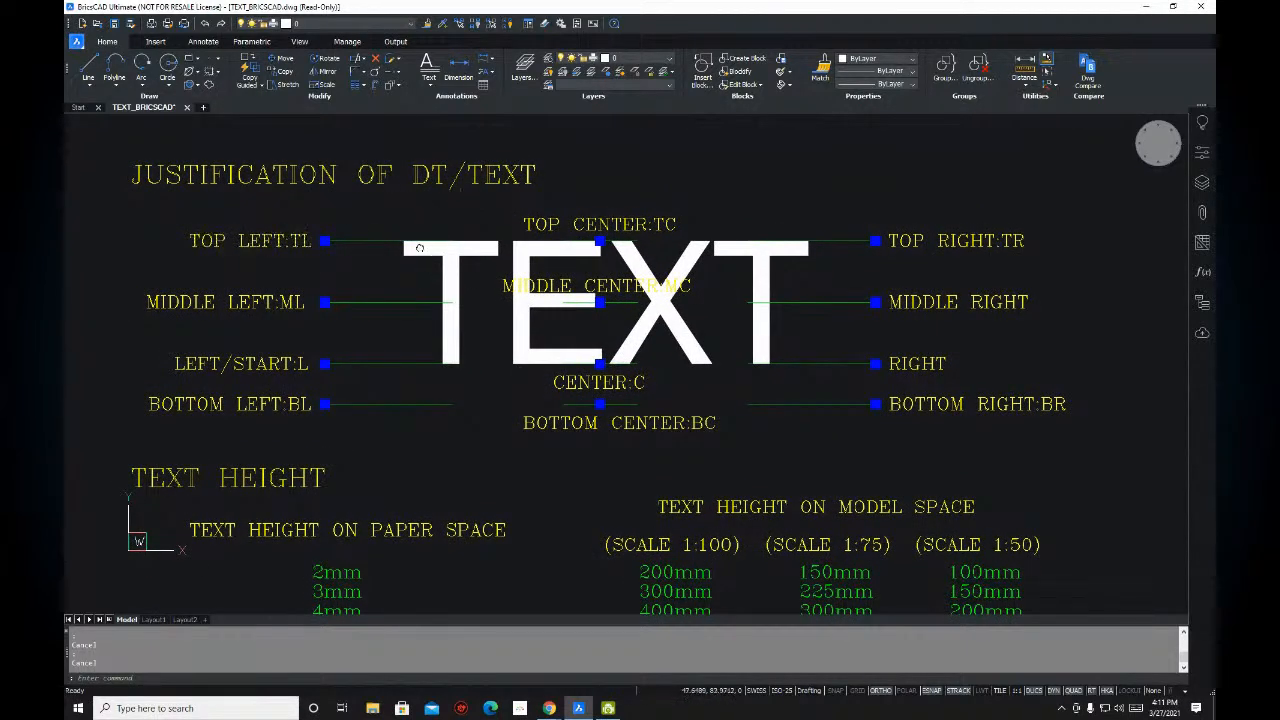
mouse_move(410, 185)
middle_mouse_down()
mouse_move(400, 197)
mouse_move(466, 201)
middle_mouse_up()
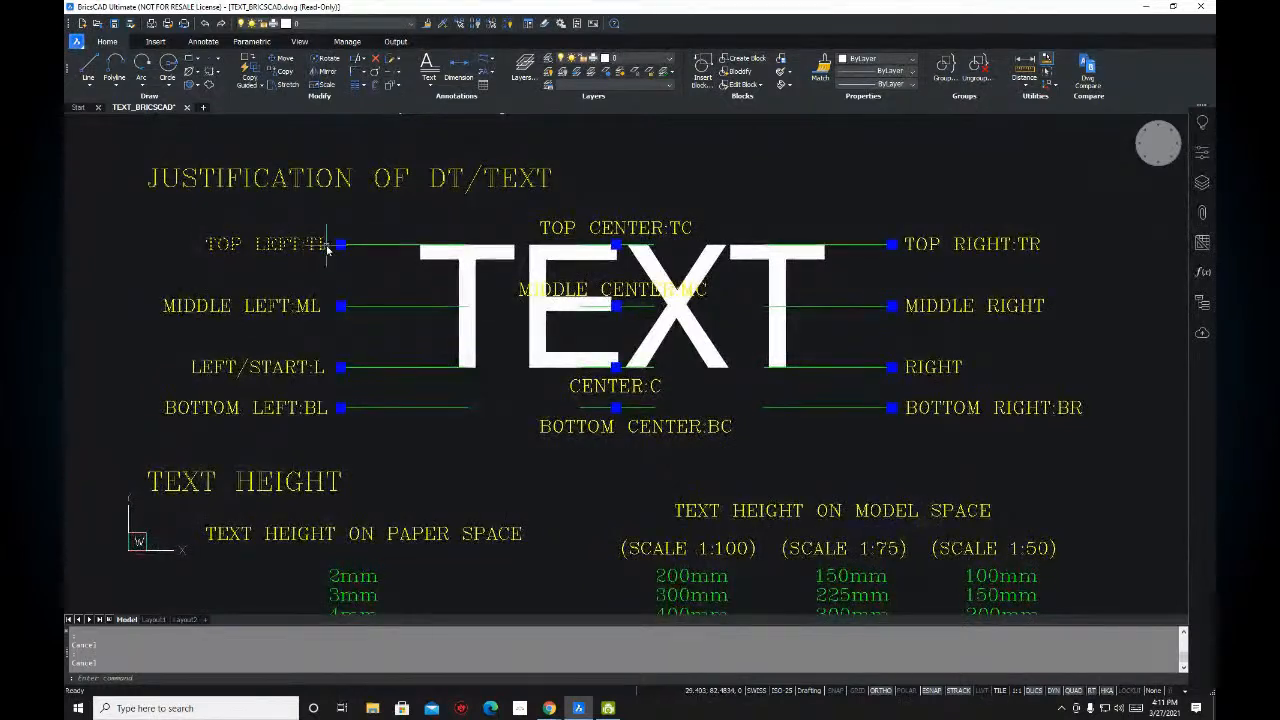
middle_click_drag(545, 287, 545, 285)
middle_click_drag(634, 290, 626, 286)
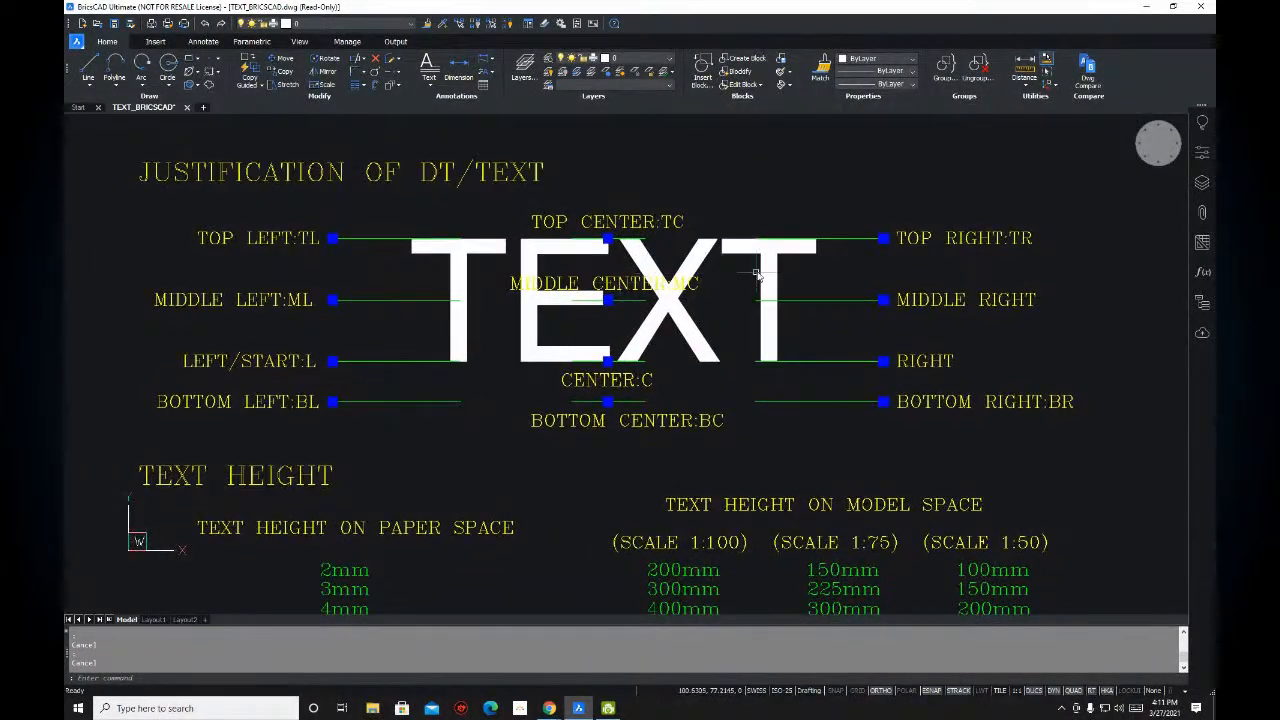
scroll(765, 269, "down", 2)
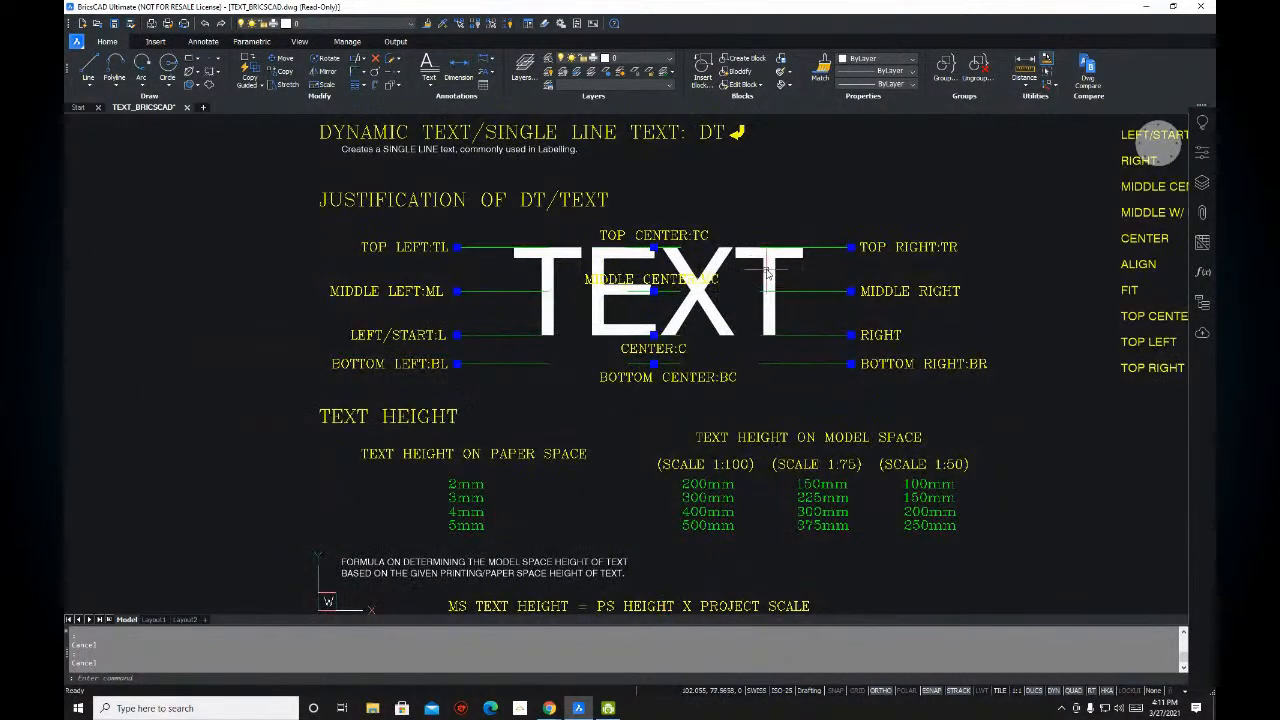
scroll(757, 268, "up", 2)
middle_click_drag(757, 268, 736, 270)
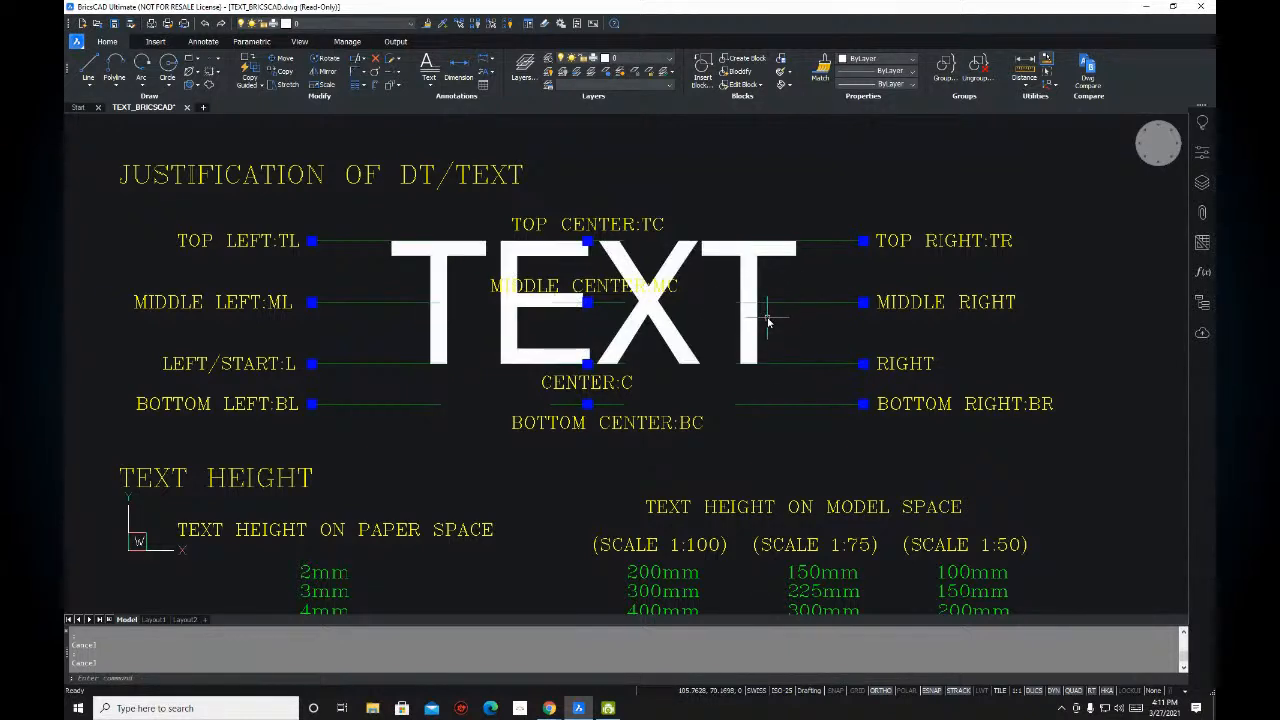
mouse_move(757, 297)
middle_mouse_down()
mouse_move(743, 276)
mouse_move(755, 277)
middle_mouse_up()
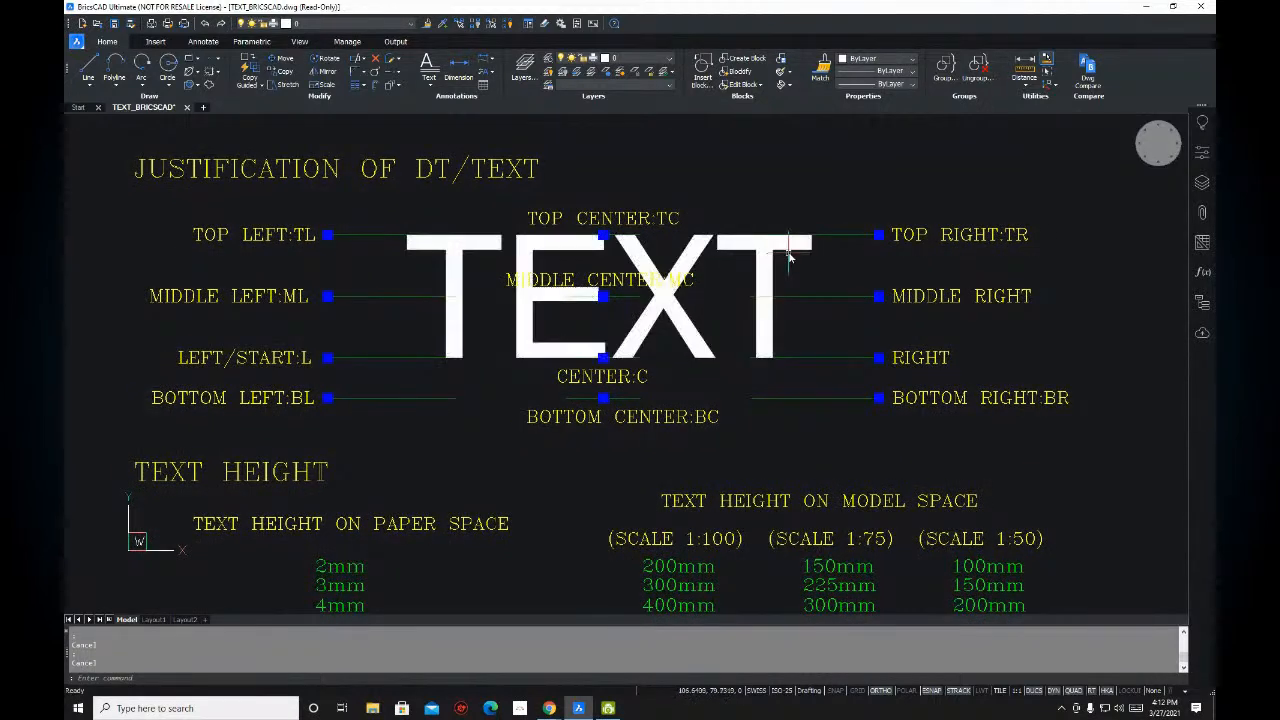
mouse_move(542, 248)
middle_mouse_down()
mouse_move(551, 240)
mouse_move(489, 252)
middle_mouse_up()
mouse_move(385, 245)
middle_mouse_down()
mouse_move(427, 252)
mouse_move(376, 249)
middle_mouse_up()
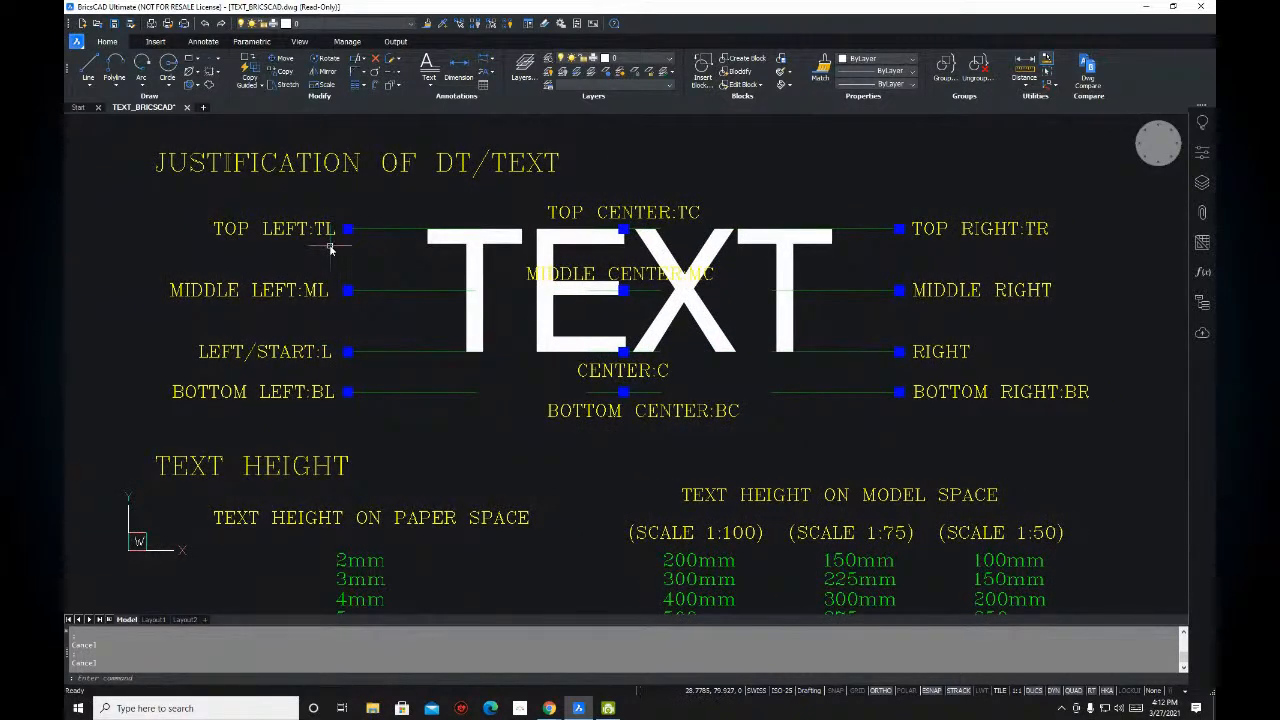
middle_click_drag(360, 242, 352, 240)
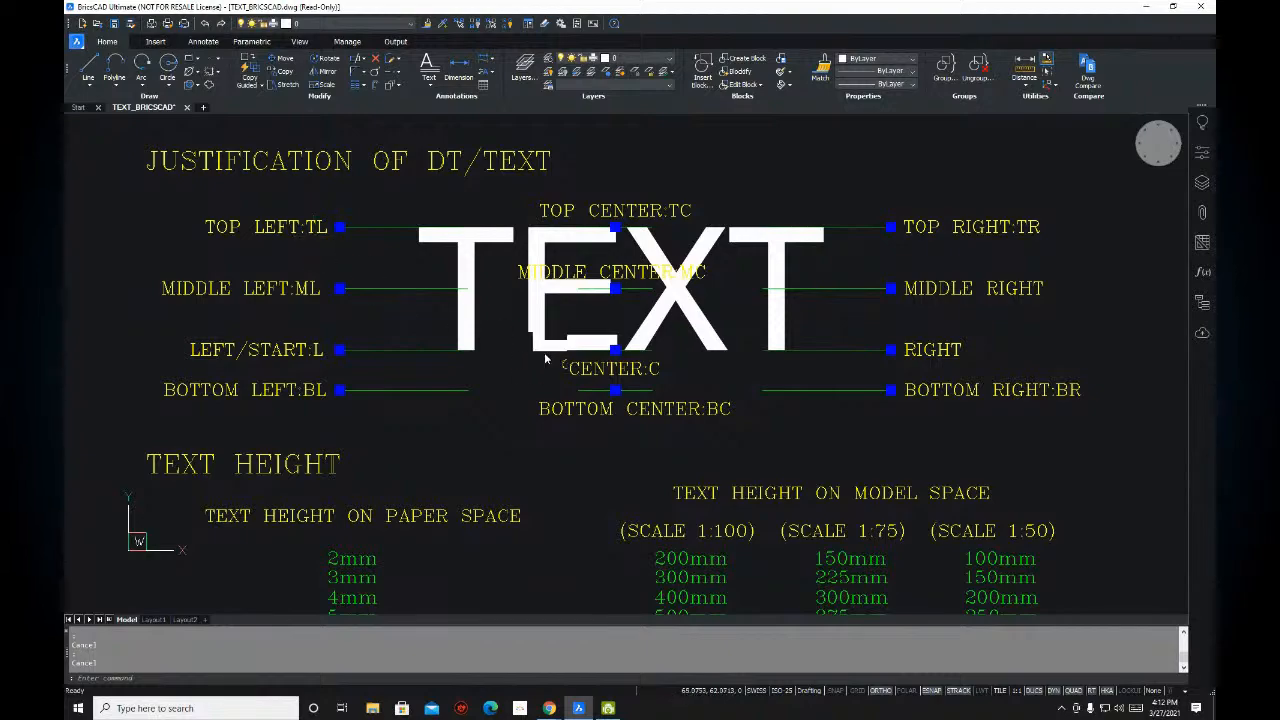
- Examine the Top Center (TC) and Middle Center (MC) points of the justification diagram in relation to the sample word
scroll(545, 357, "down", 2)
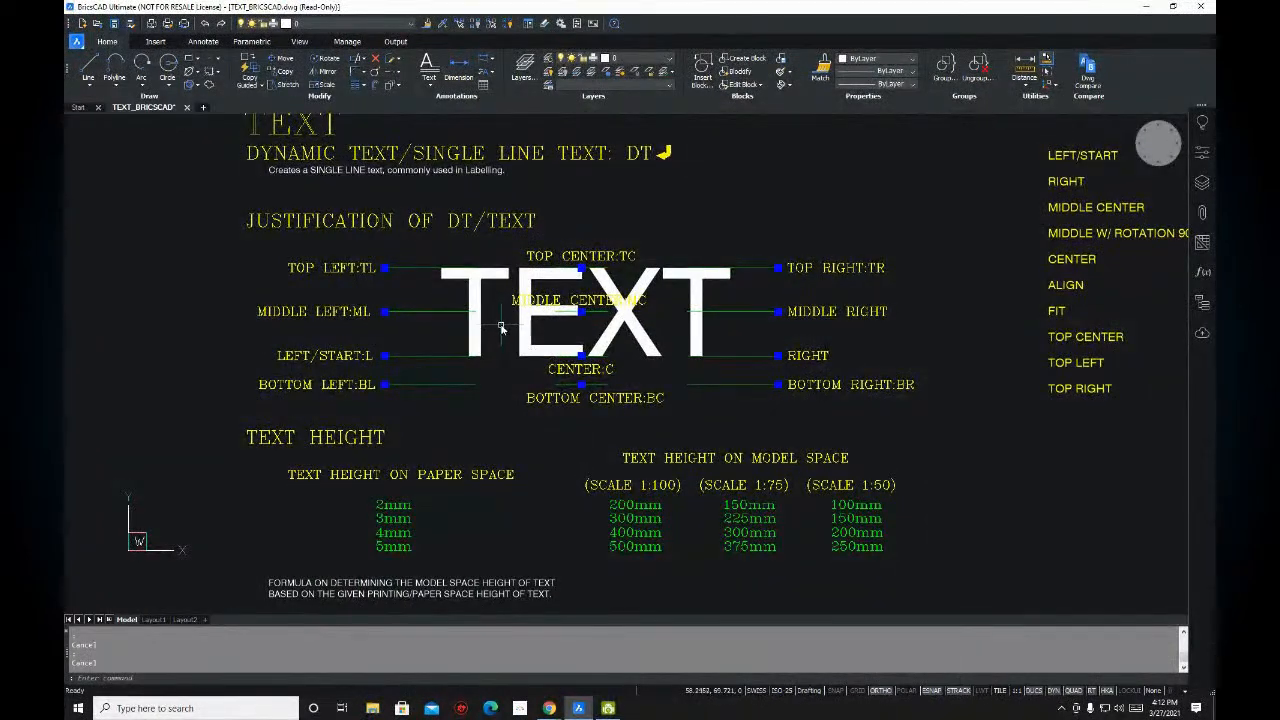
scroll(485, 295, "up", 1)
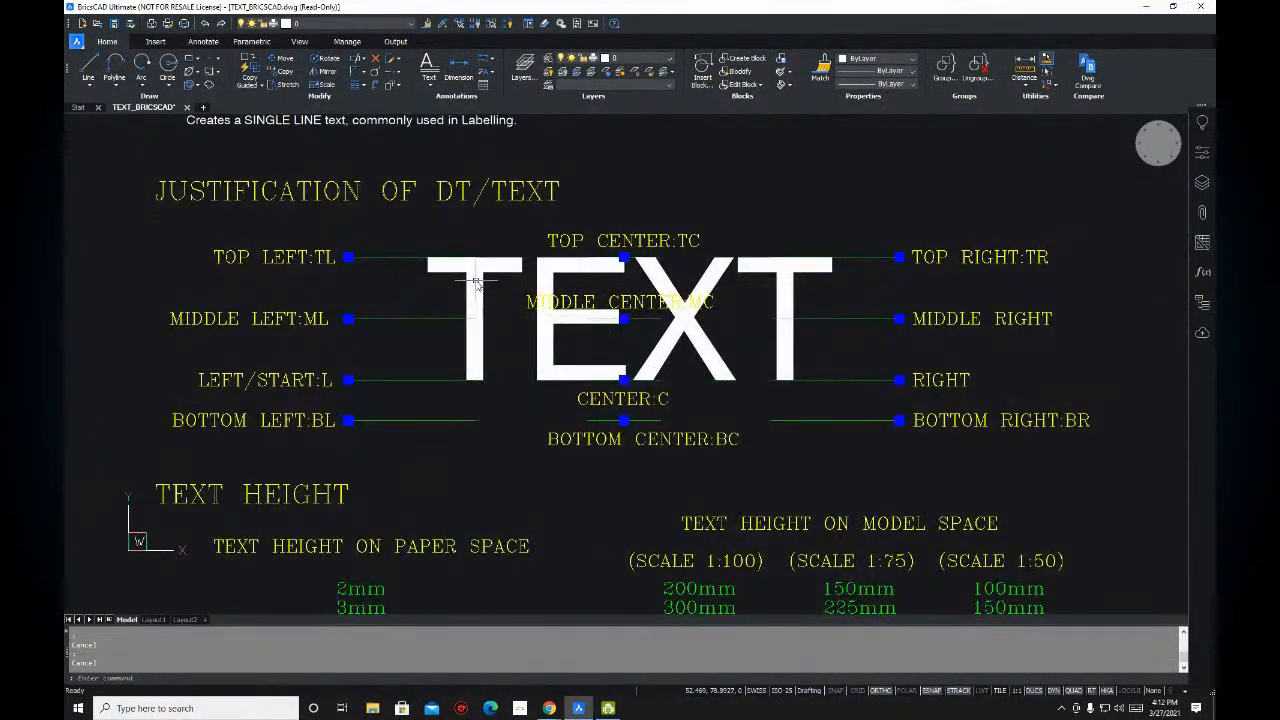
scroll(477, 286, "up", 2)
scroll(622, 302, "down", 2)
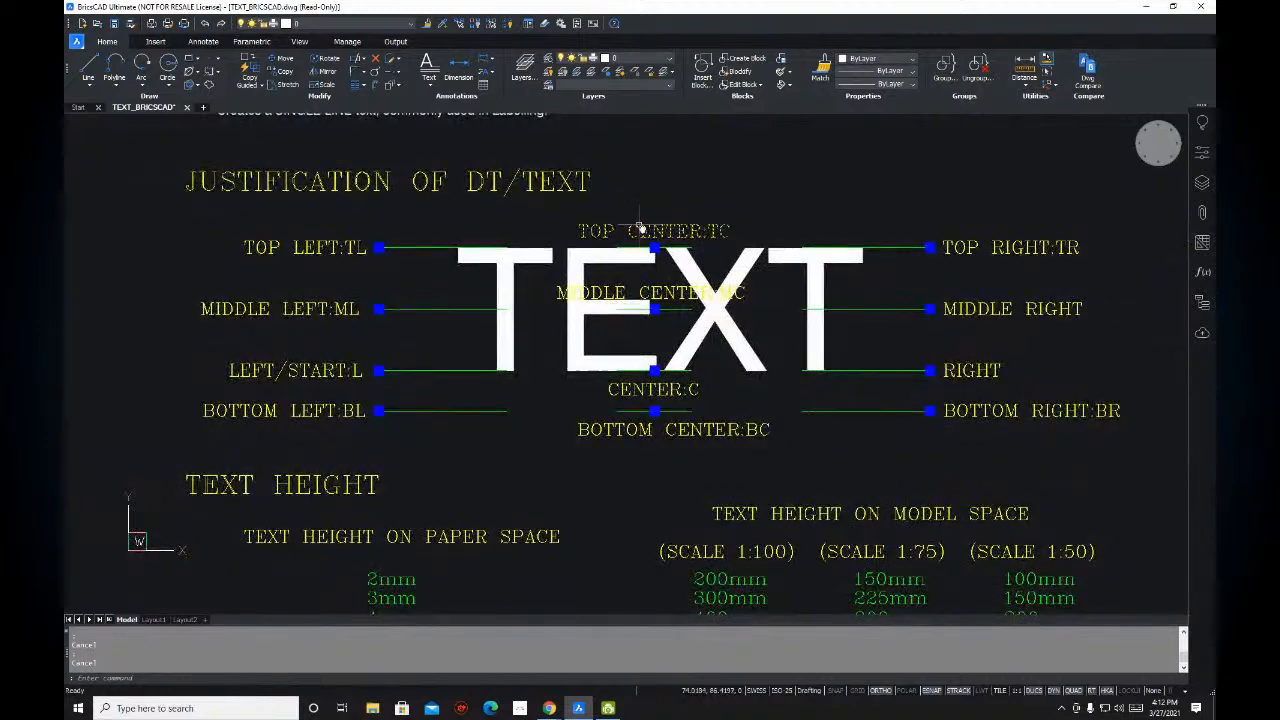
mouse_move(482, 262)
middle_mouse_down()
mouse_move(462, 258)
mouse_move(444, 340)
mouse_move(468, 354)
mouse_move(465, 338)
middle_mouse_up()
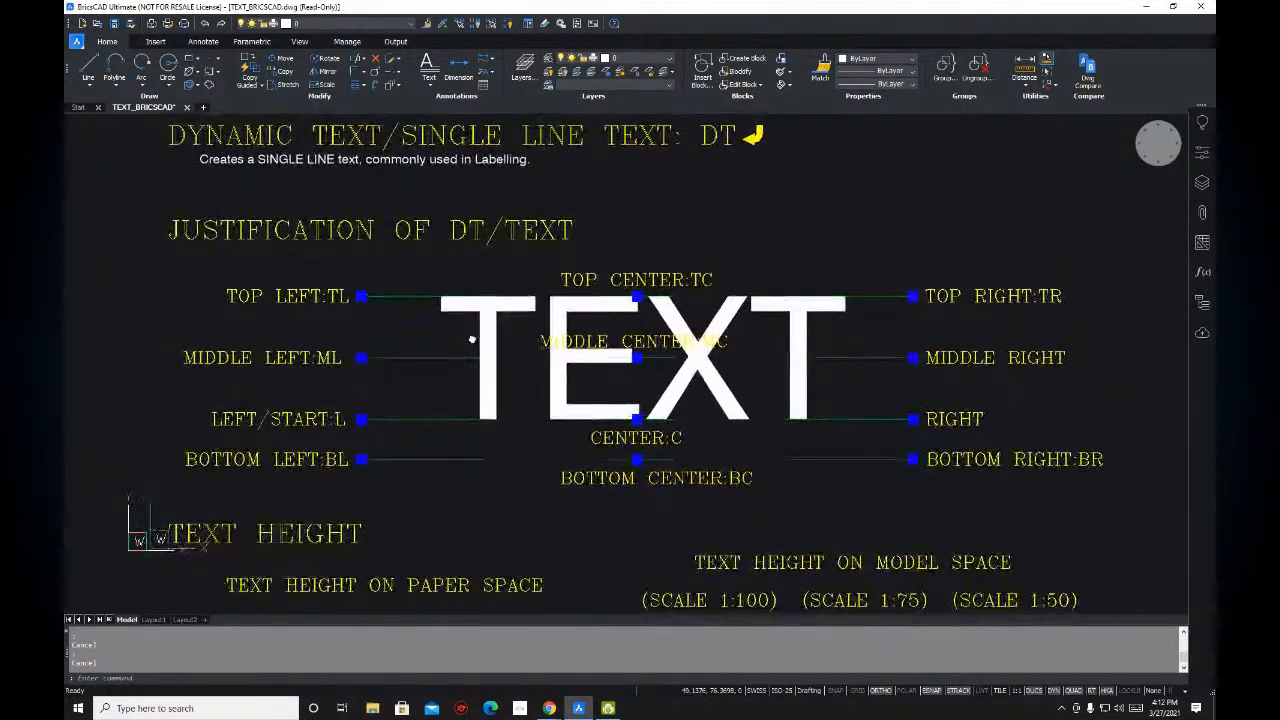
middle_click_drag(665, 332, 630, 319)
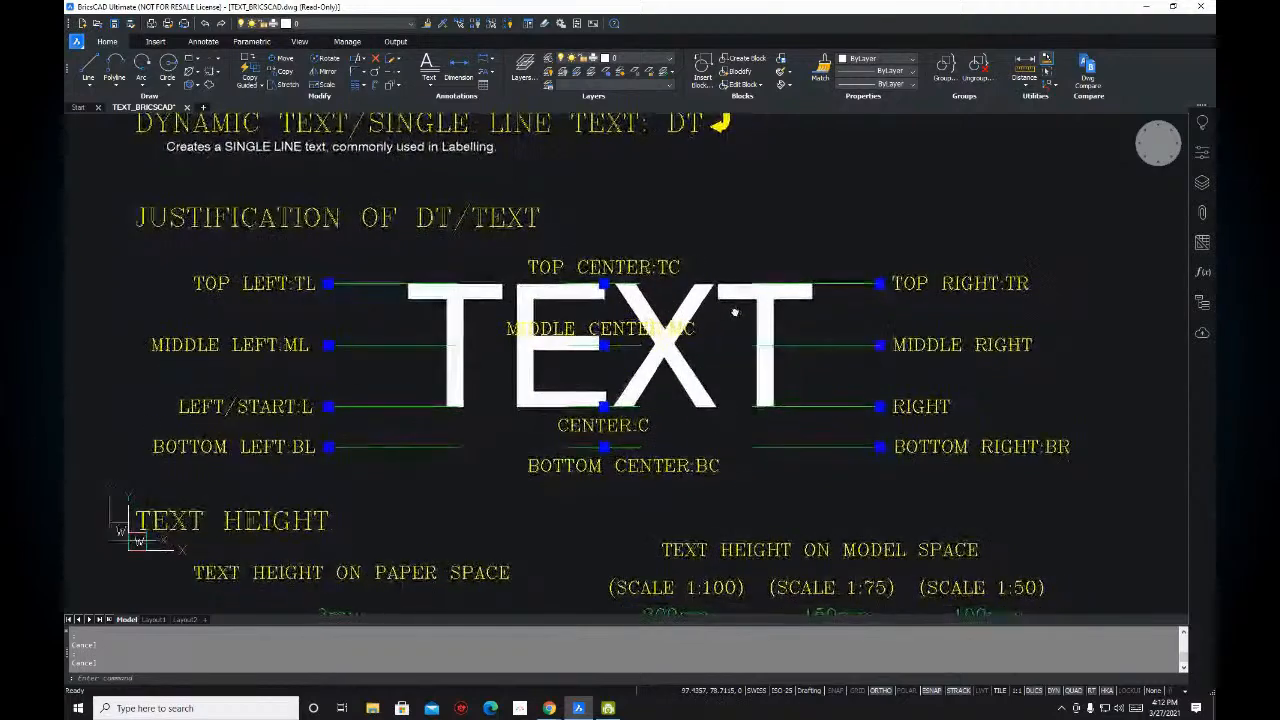
mouse_move(498, 275)
middle_mouse_down()
mouse_move(518, 290)
mouse_move(507, 289)
middle_mouse_up()
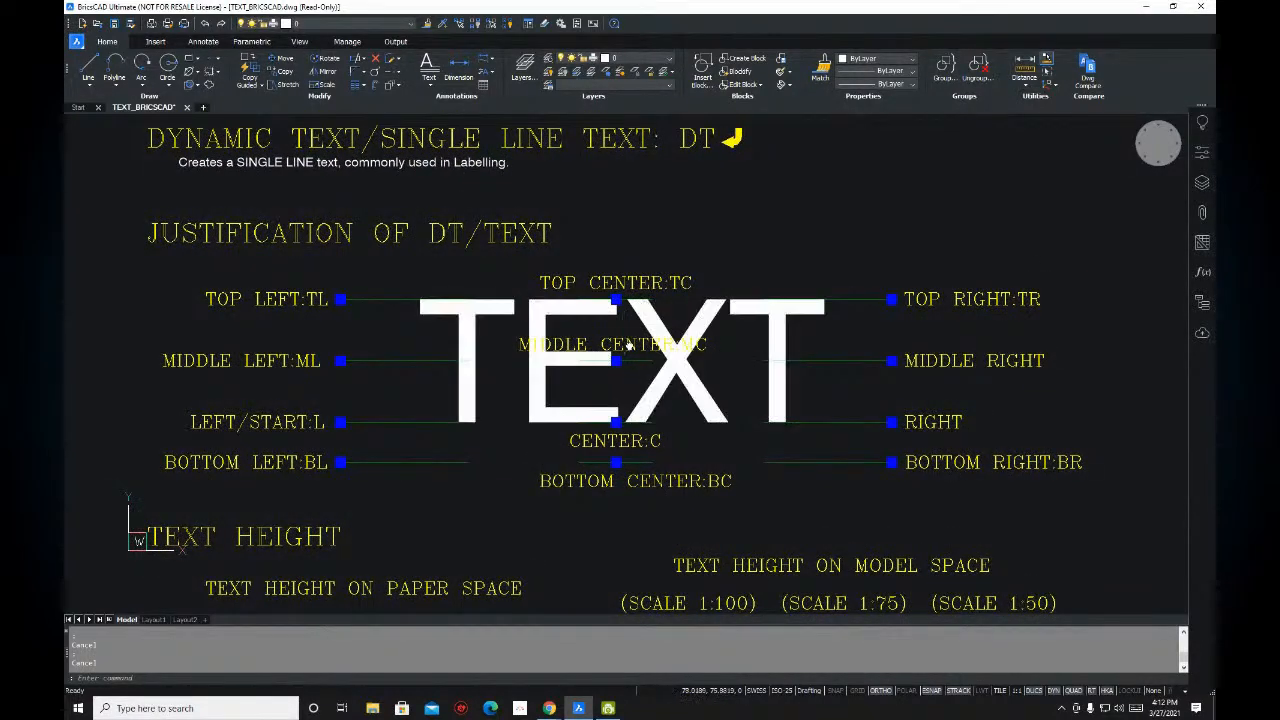
scroll(628, 345, "down", 1)
scroll(443, 320, "up", 1)
- Start the dynamic text command (DT) in the empty area below the MS text height formula and list its justification options
mouse_move(743, 273)
middle_mouse_down()
mouse_move(703, 277)
mouse_move(623, 240)
middle_mouse_up()
scroll(564, 266, "down", 3)
middle_click_drag(549, 456, 551, 373)
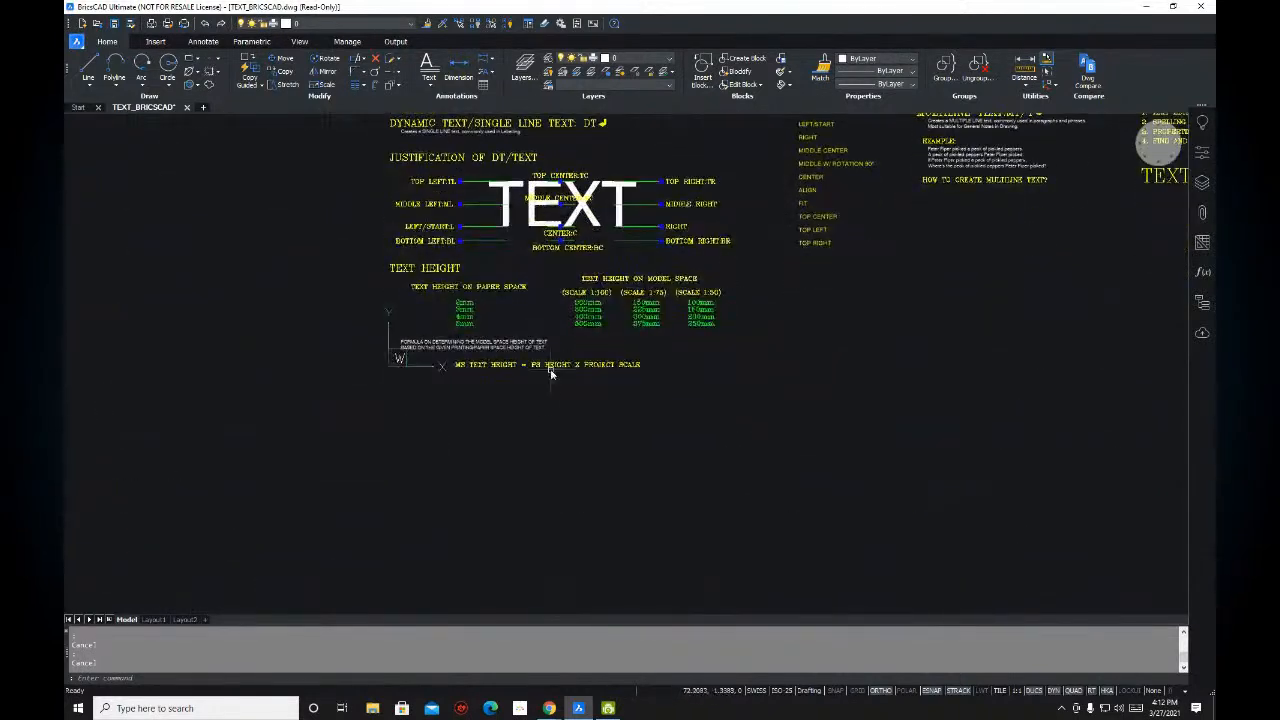
scroll(540, 357, "up", 3)
mouse_move(545, 323)
middle_mouse_down()
mouse_move(531, 280)
mouse_move(503, 331)
mouse_move(516, 362)
middle_mouse_up()
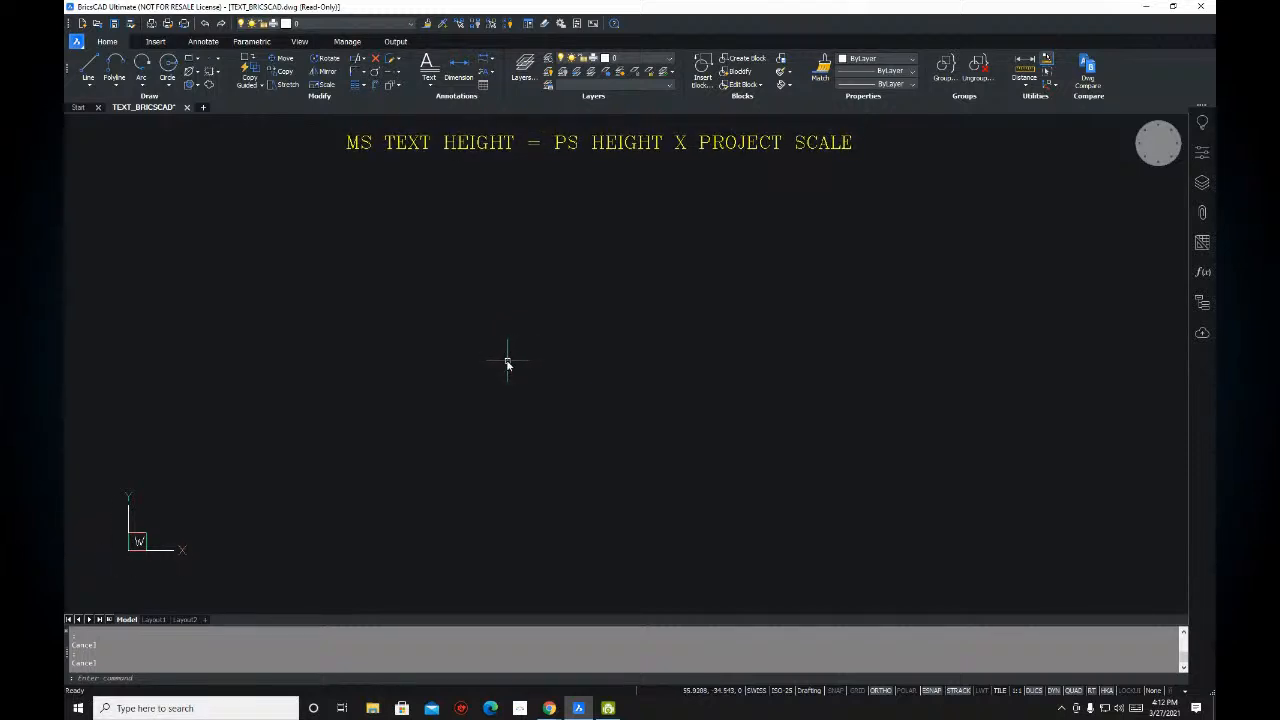
type("t")
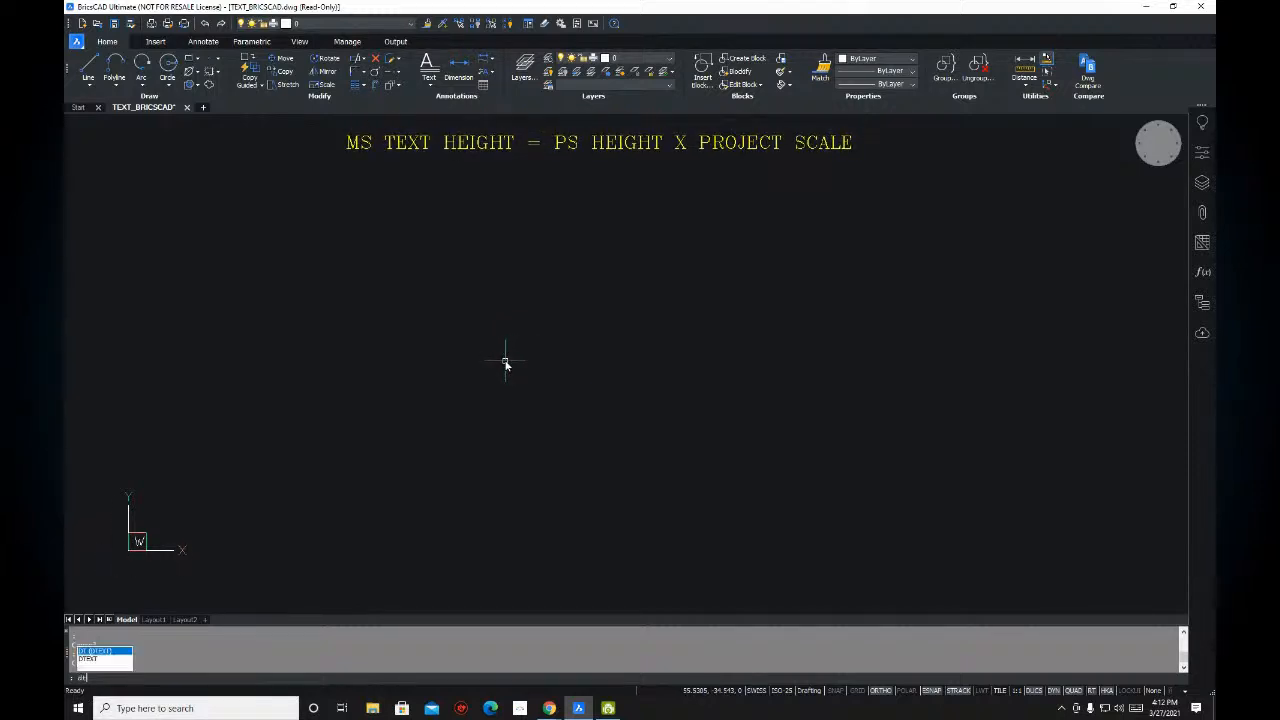
left_click(101, 657)
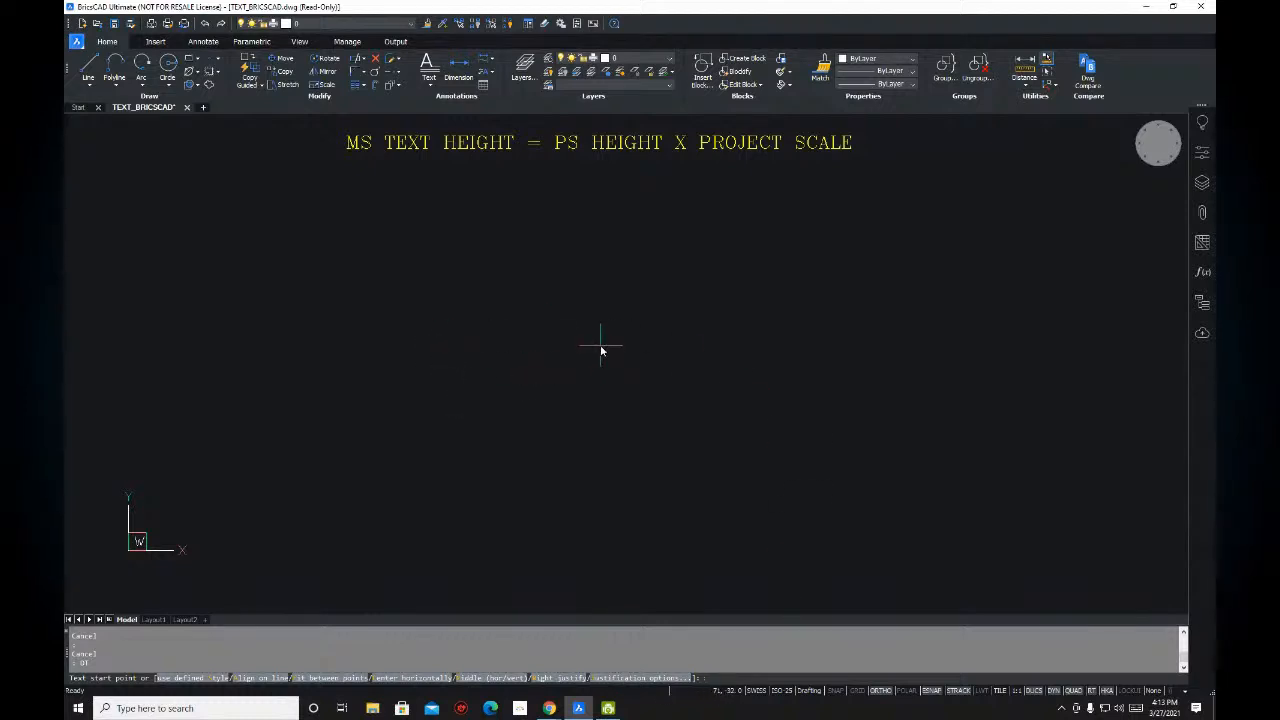
left_click(607, 681)
left_click(598, 683)
key("Return")
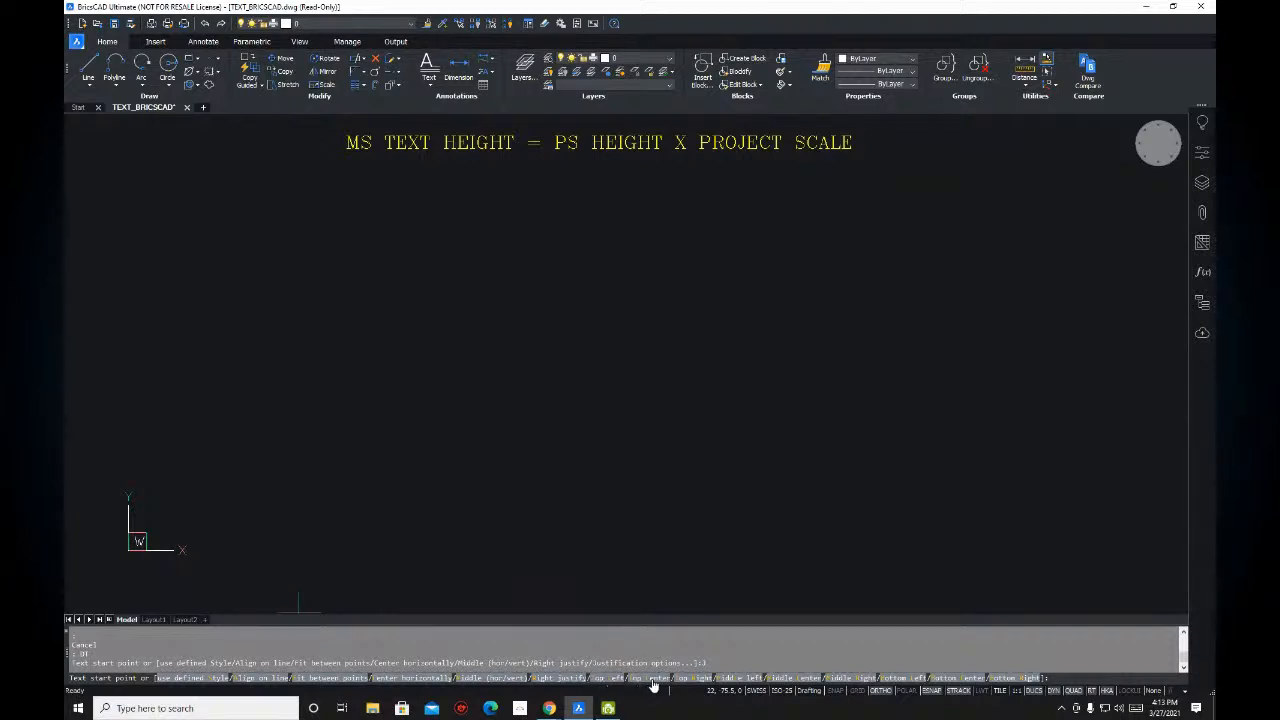
- Check the Top Left (TL) point in the justification diagram against the sample word while the text command is active
key("ctrl")
scroll(541, 255, "down", 6)
middle_click_drag(553, 254, 554, 517)
scroll(472, 368, "up", 6)
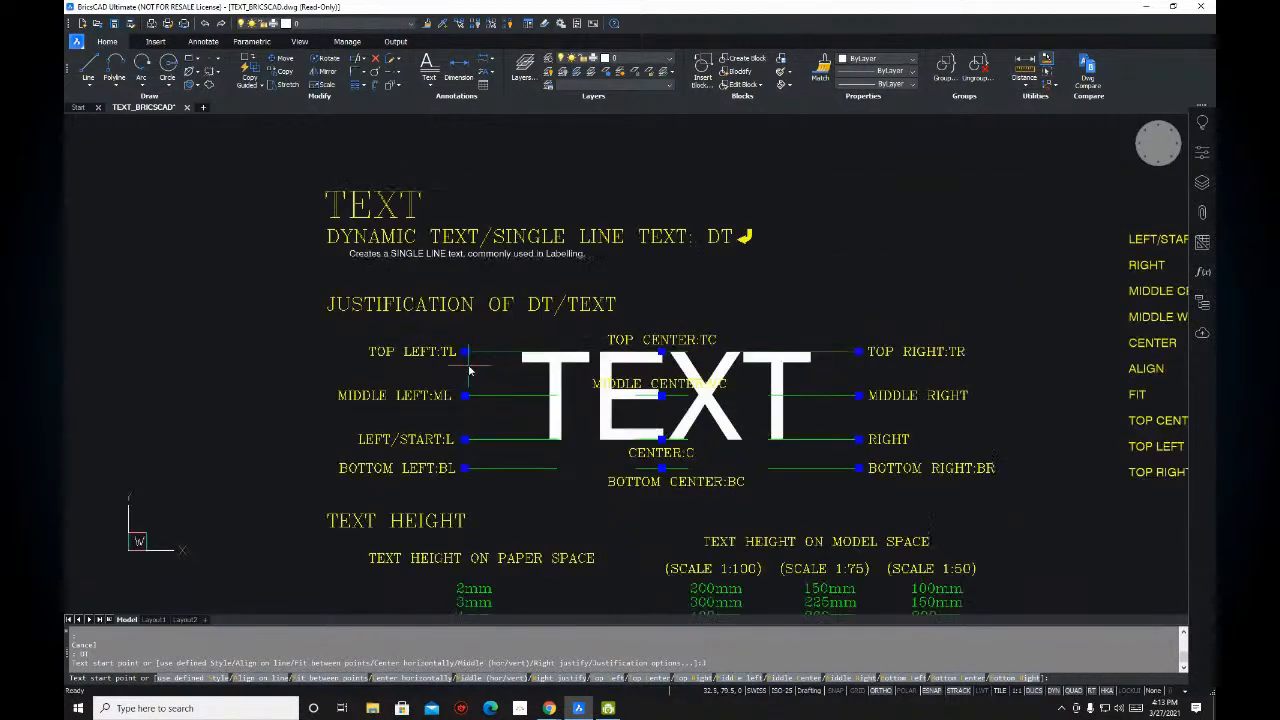
middle_click_drag(468, 363, 461, 310)
key("ctrl")
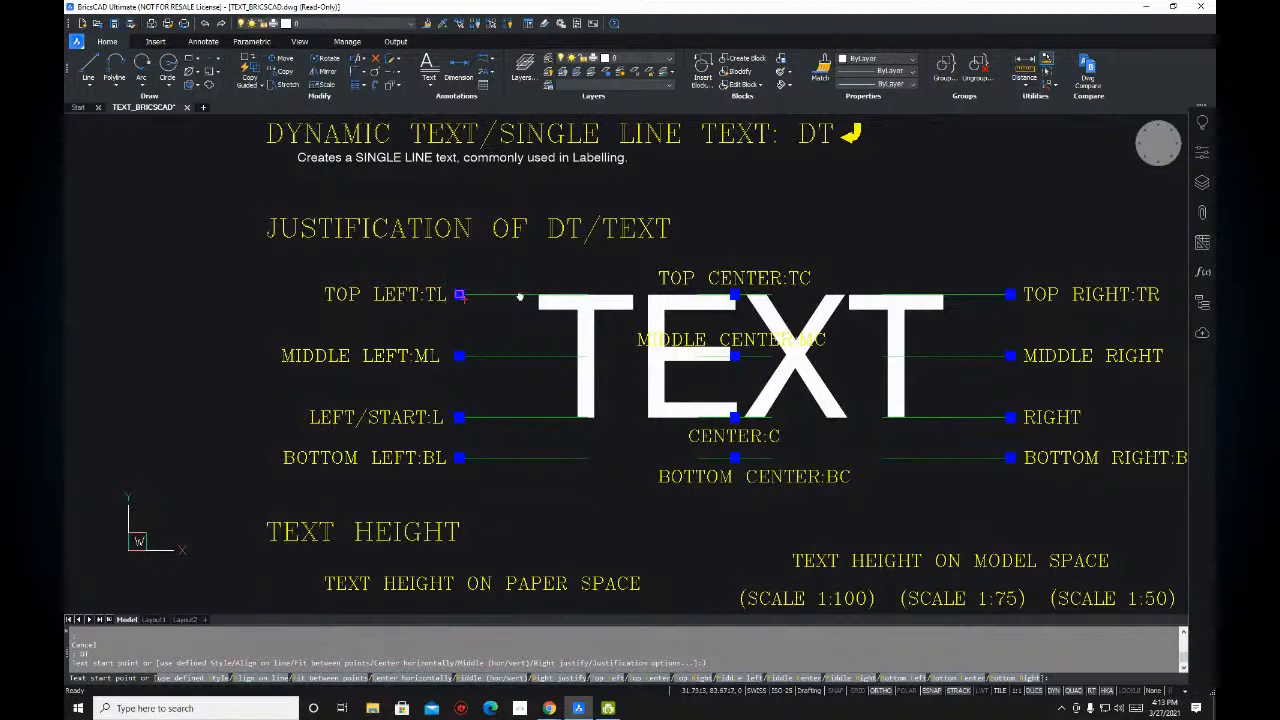
middle_click_drag(599, 290, 607, 270)
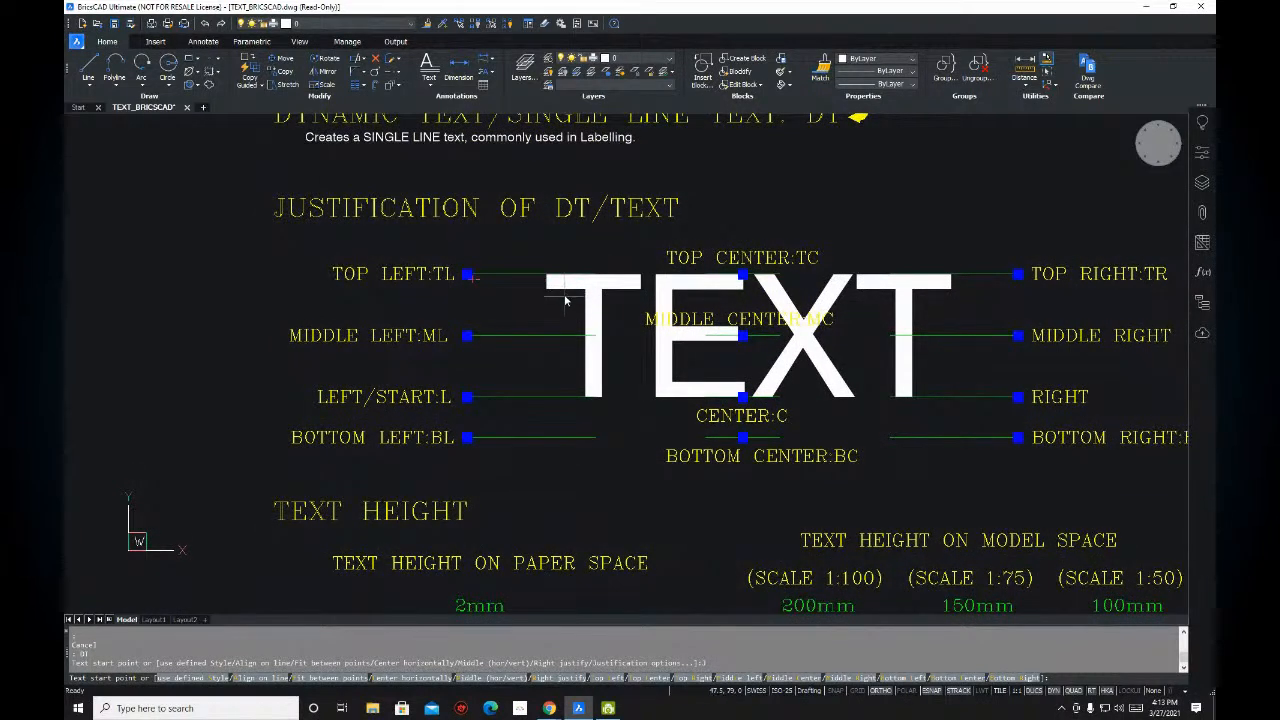
middle_click_drag(568, 323, 551, 336)
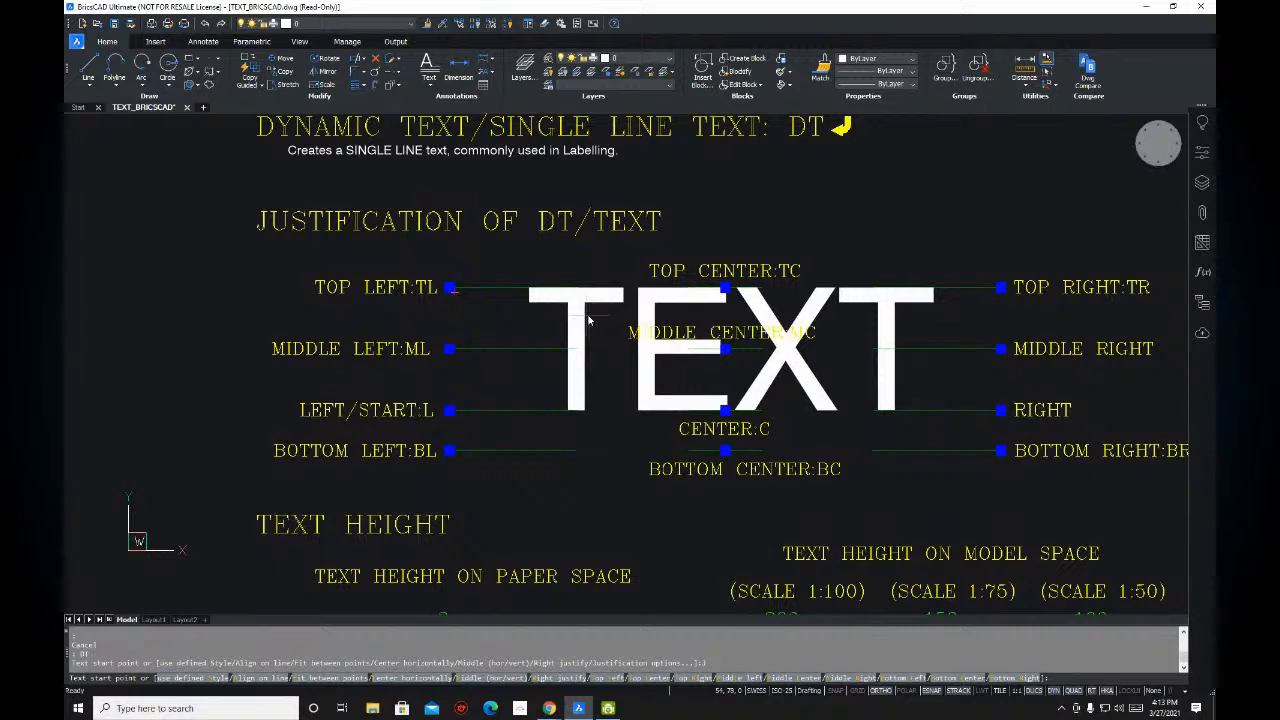
- Choose the Top Left (TL) justification and place the text's top-left point below the MS text height formula with 0 rotation
key("ctrl")
key("Return")
scroll(517, 508, "down", 3)
middle_click_drag(517, 502, 508, 312)
mouse_move(547, 474)
middle_mouse_down()
mouse_move(541, 357)
mouse_move(574, 331)
mouse_move(571, 406)
mouse_move(575, 350)
middle_mouse_up()
middle_click_drag(495, 390, 474, 292)
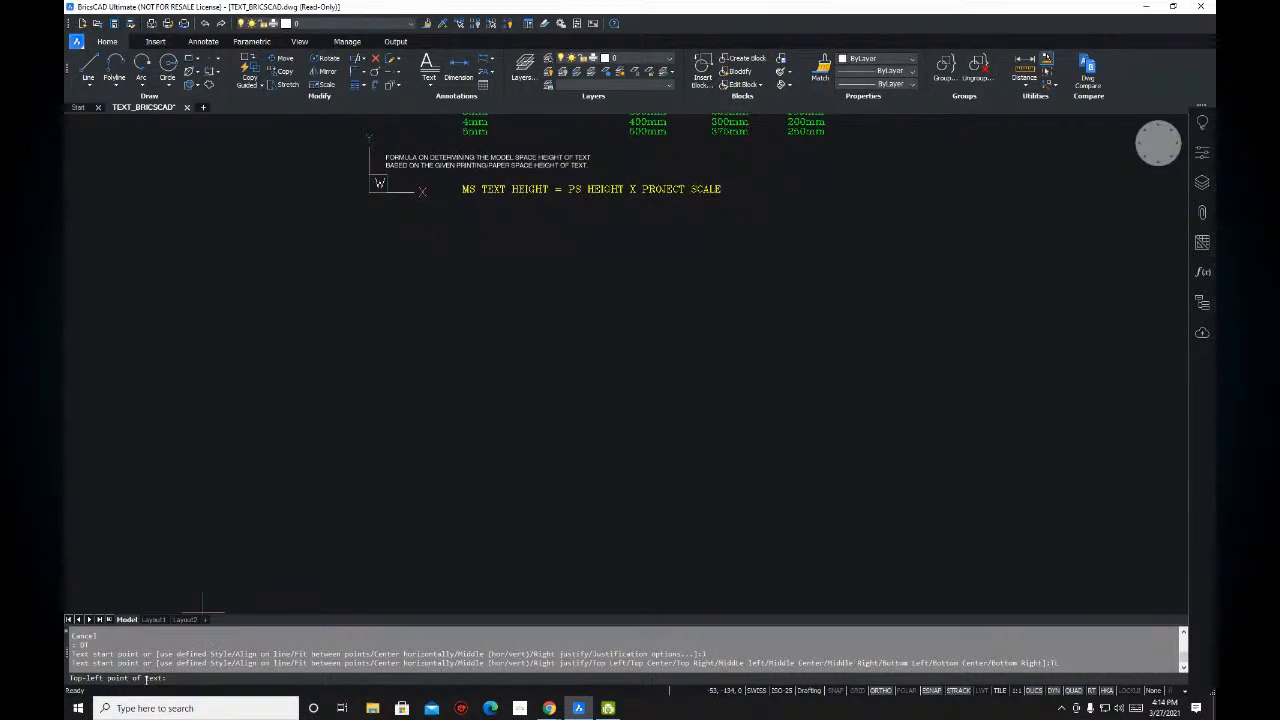
scroll(510, 378, "up", 2)
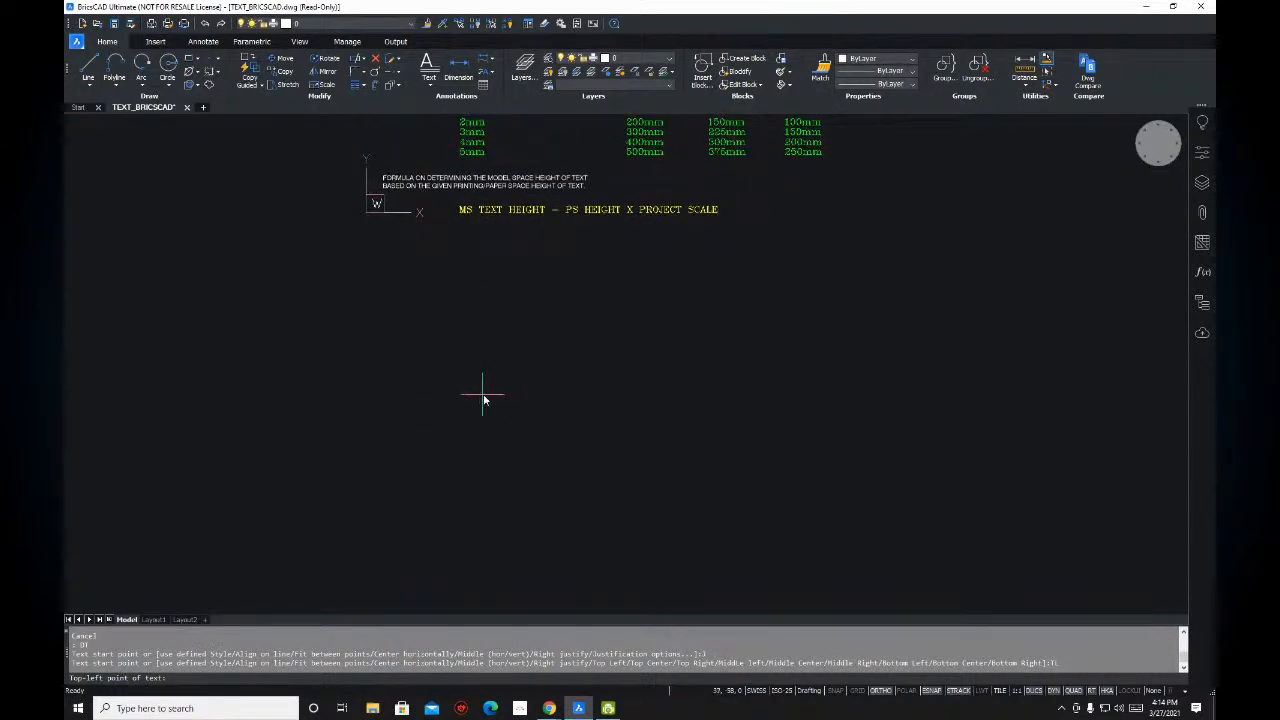
left_click(471, 299)
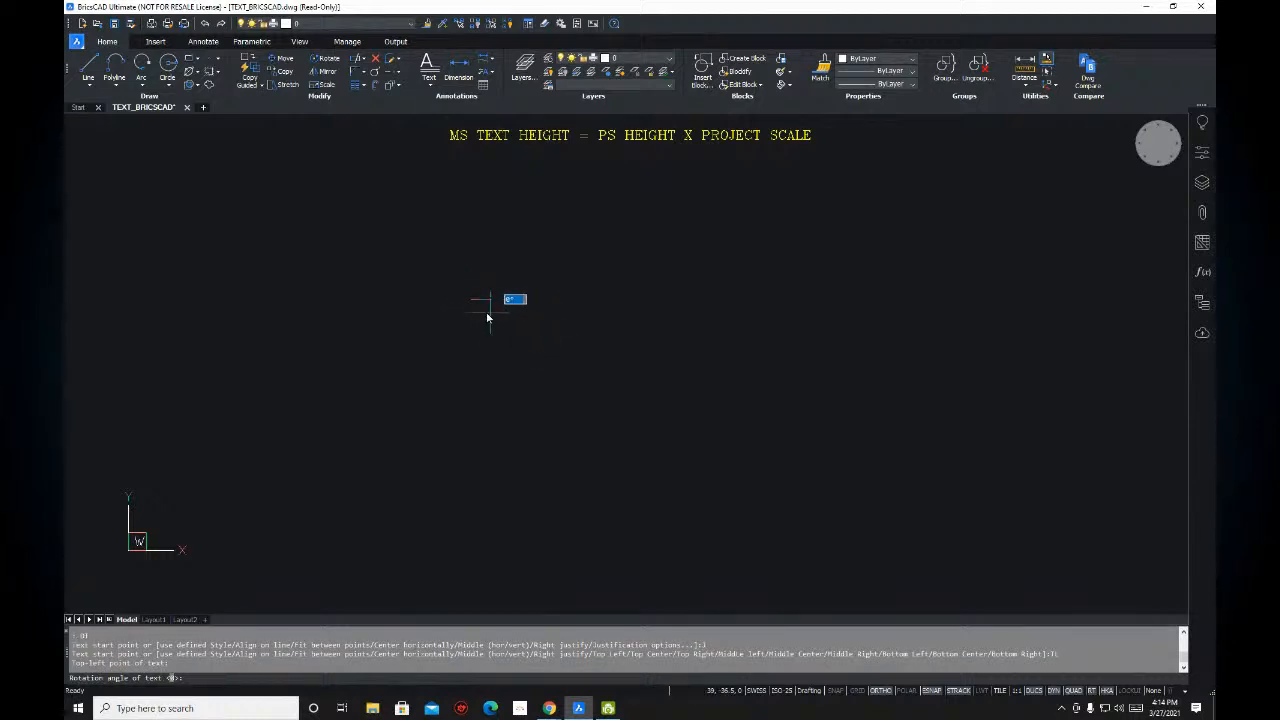
left_click(554, 322)
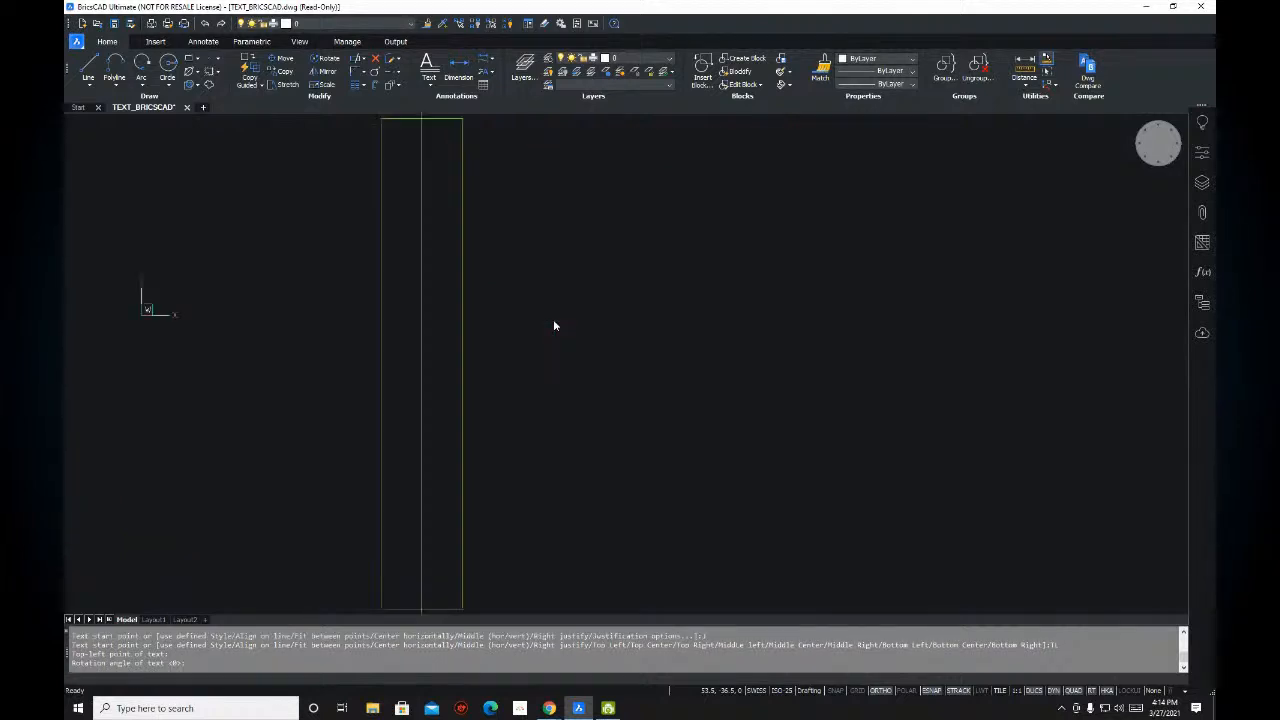
- Enter the word TEXT at the placed top-left point below the lesson notes and finish the text command
scroll(555, 320, "down", 5)
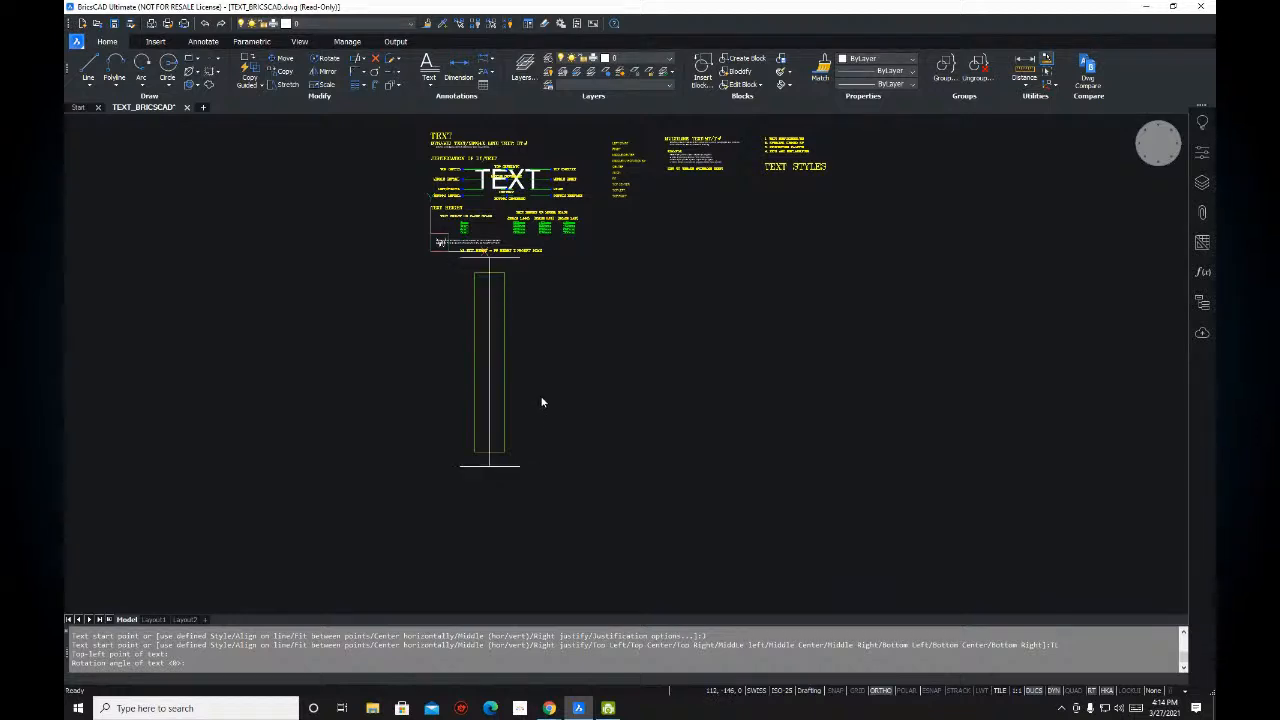
scroll(507, 347, "up", 2)
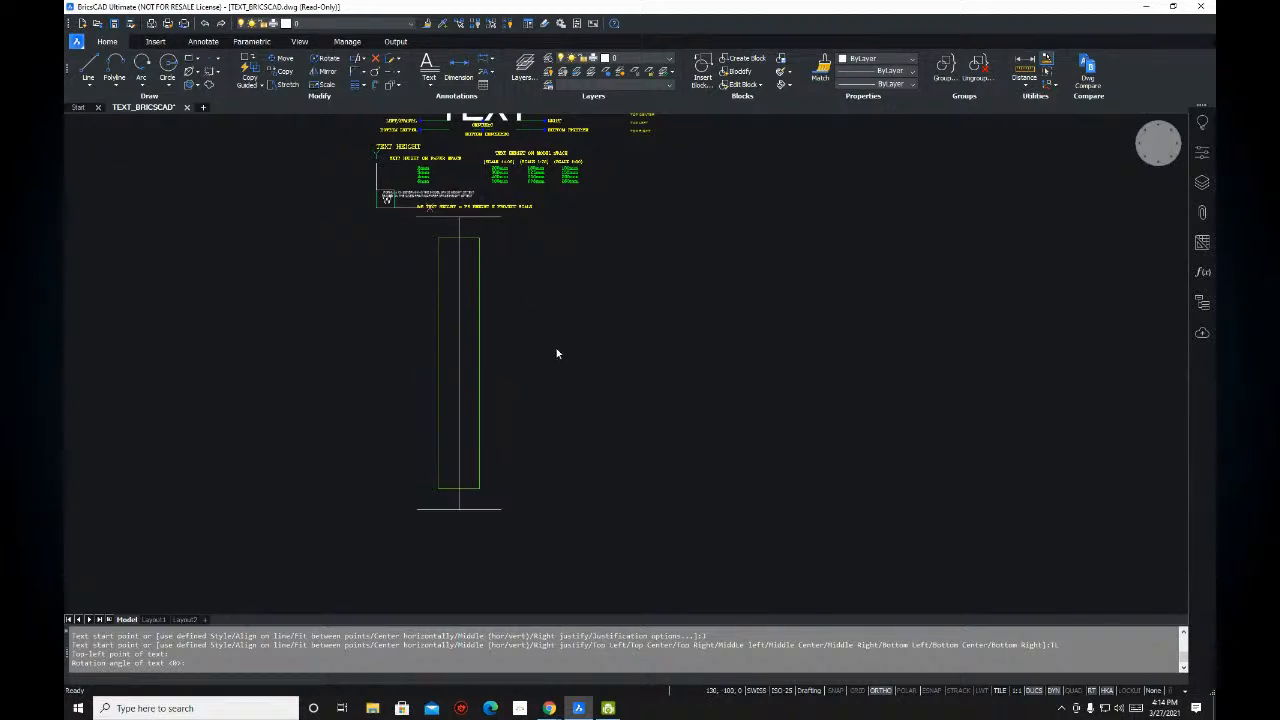
type("te")
key("BackSpace")
key("BackSpace")
type("TEXT")
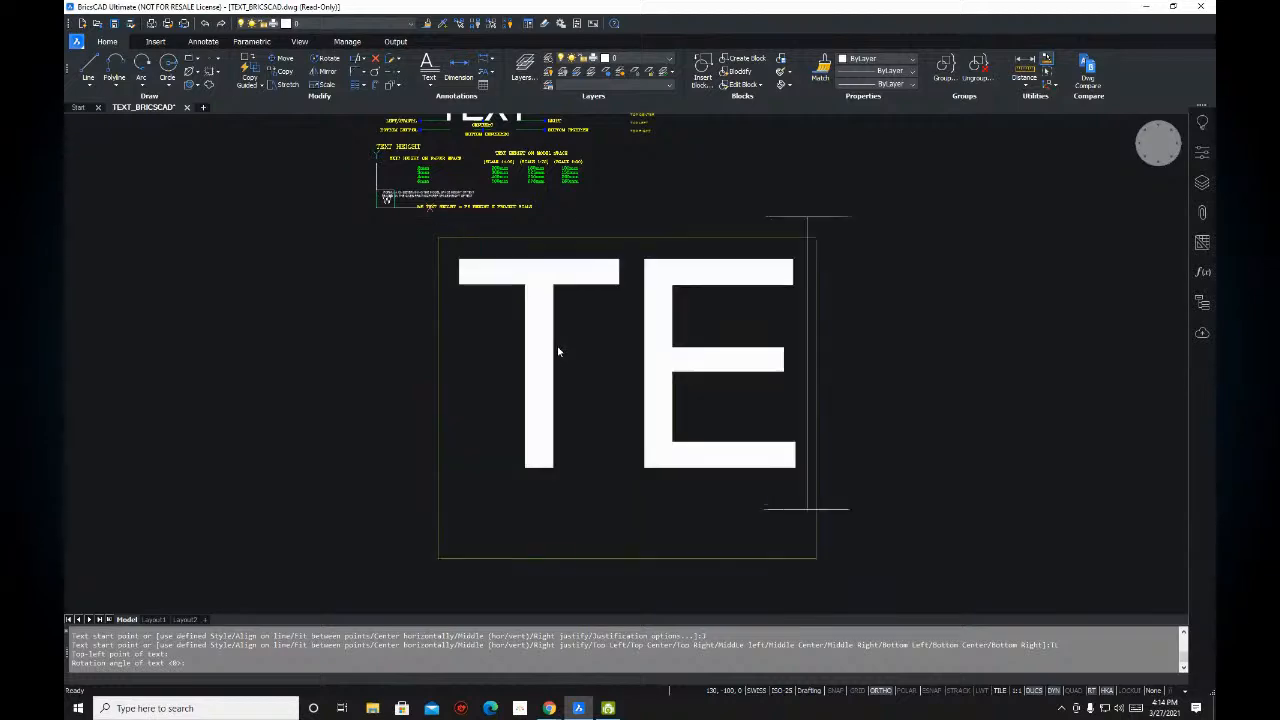
scroll(513, 357, "down", 3)
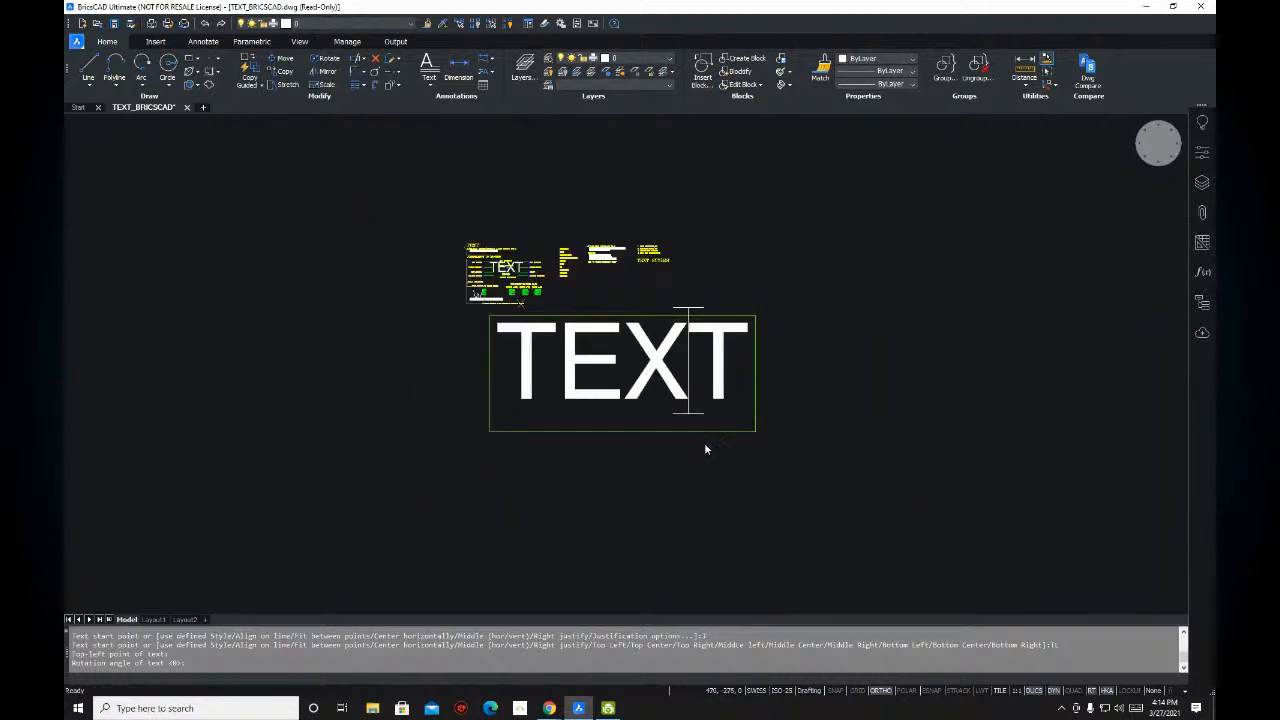
left_click(705, 483)
scroll(614, 384, "down", 3)
key("Escape")
key("Escape")
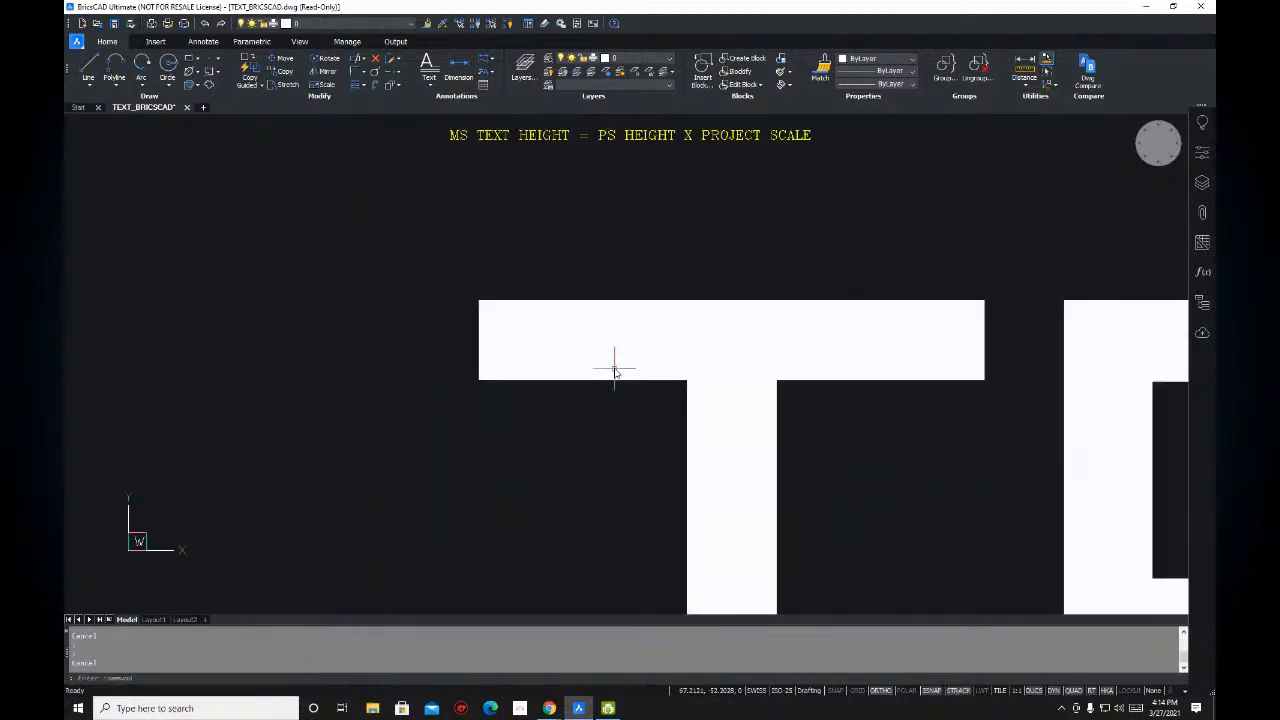
- Move the large TEXT word further down into the empty area, clear of the lesson notes
scroll(615, 368, "down", 4)
middle_click_drag(615, 368, 492, 323)
scroll(492, 323, "down", 2)
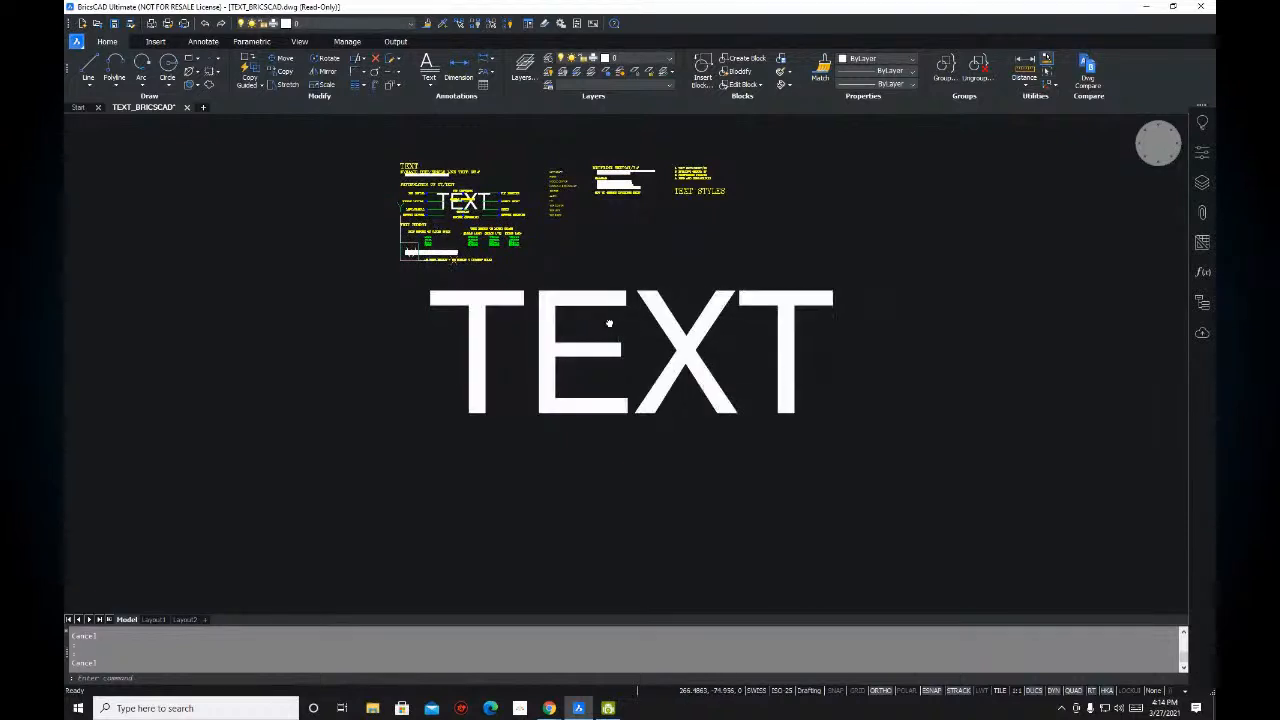
middle_click_drag(614, 323, 543, 300)
type("m")
key("Return")
left_click(757, 306)
left_click(598, 394)
key("Return")
left_click(721, 356)
middle_click_drag(714, 446, 718, 304)
left_click(710, 391)
middle_click_drag(694, 382, 734, 370)
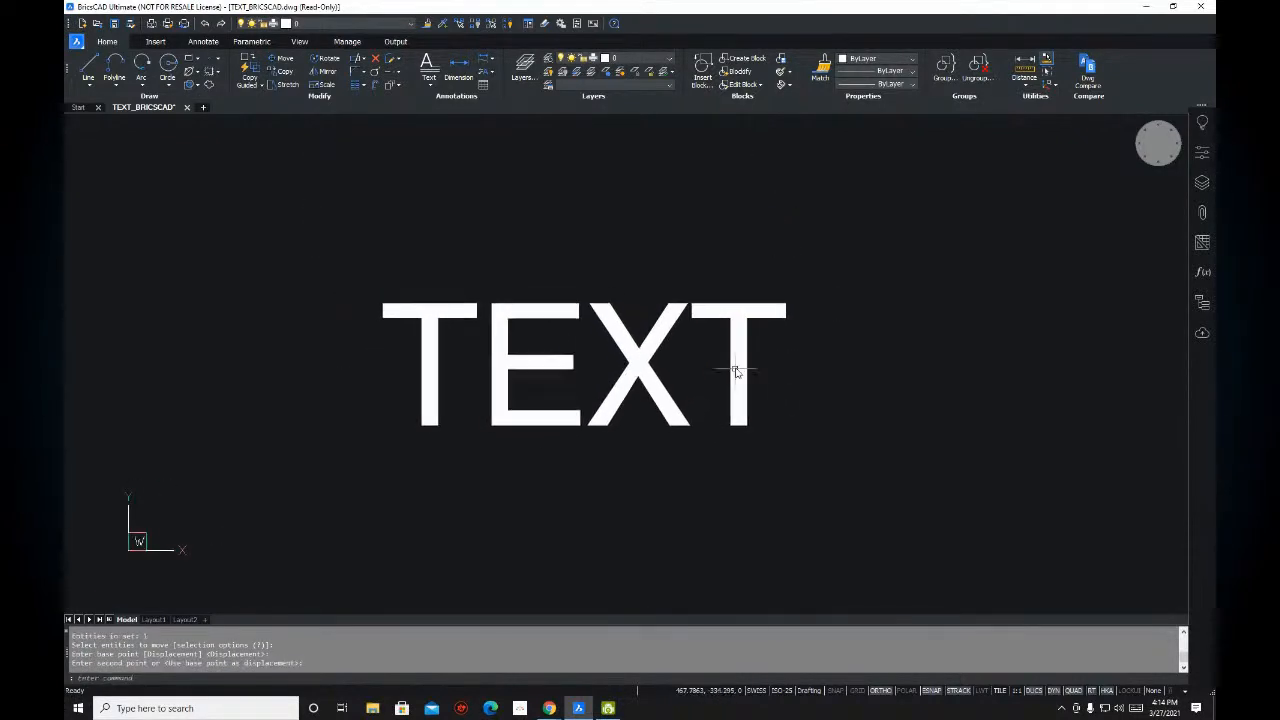
- Select the large TEXT word and examine the grip at its top-left justification point
key("Escape")
scroll(568, 346, "up", 2)
mouse_move(566, 345)
middle_mouse_down()
mouse_move(588, 298)
mouse_move(666, 294)
mouse_move(695, 275)
mouse_move(649, 279)
middle_mouse_up()
key("Escape")
scroll(711, 285, "down", 2)
mouse_move(877, 226)
left_mouse_down()
mouse_move(557, 380)
mouse_move(572, 381)
left_mouse_up()
middle_click_drag(572, 381, 559, 377)
key("ctrl")
key("ctrl")
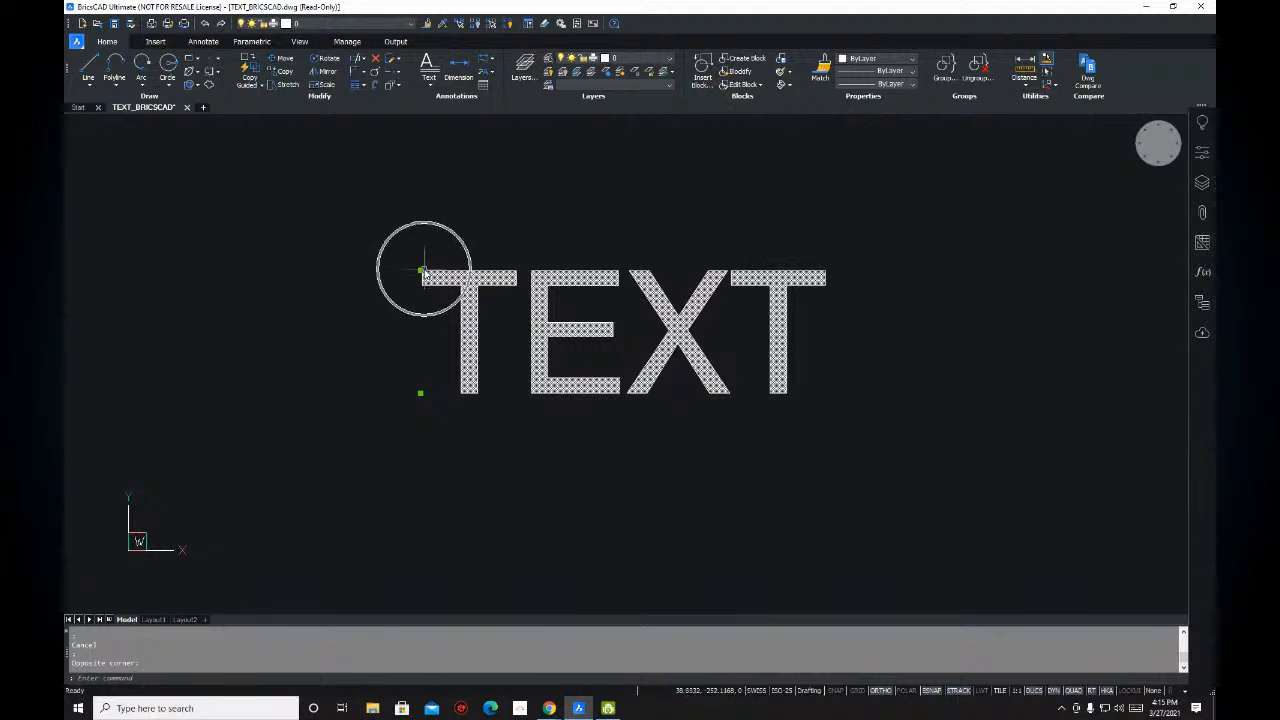
key("ctrl")
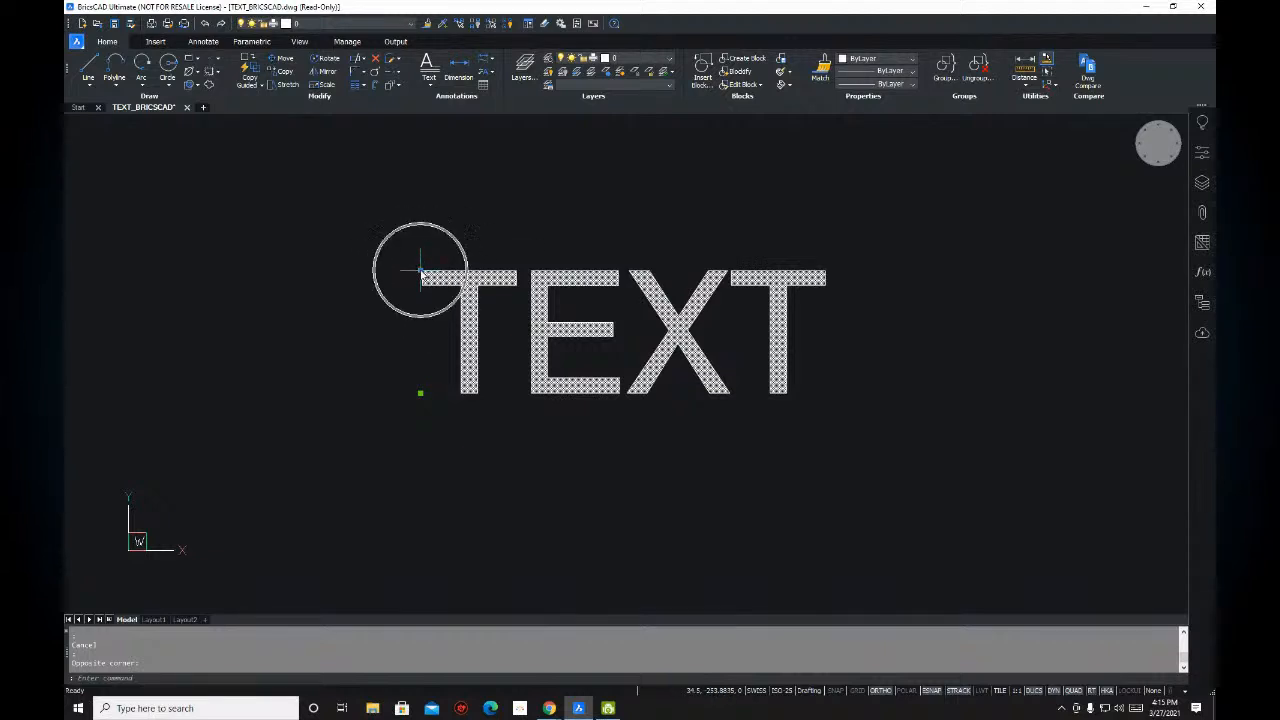
key("ctrl")
key("ctrl")
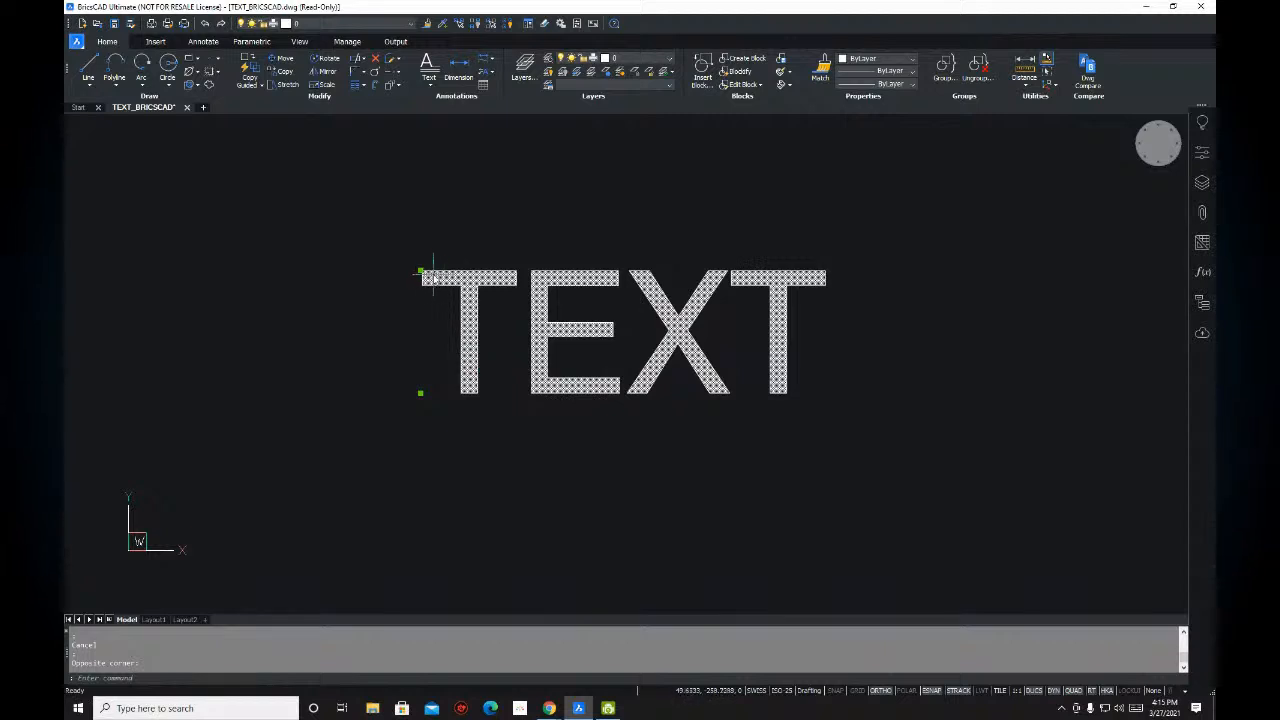
key("ctrl")
key("ctrl")
key("Escape")
middle_click_drag(800, 275, 811, 294)
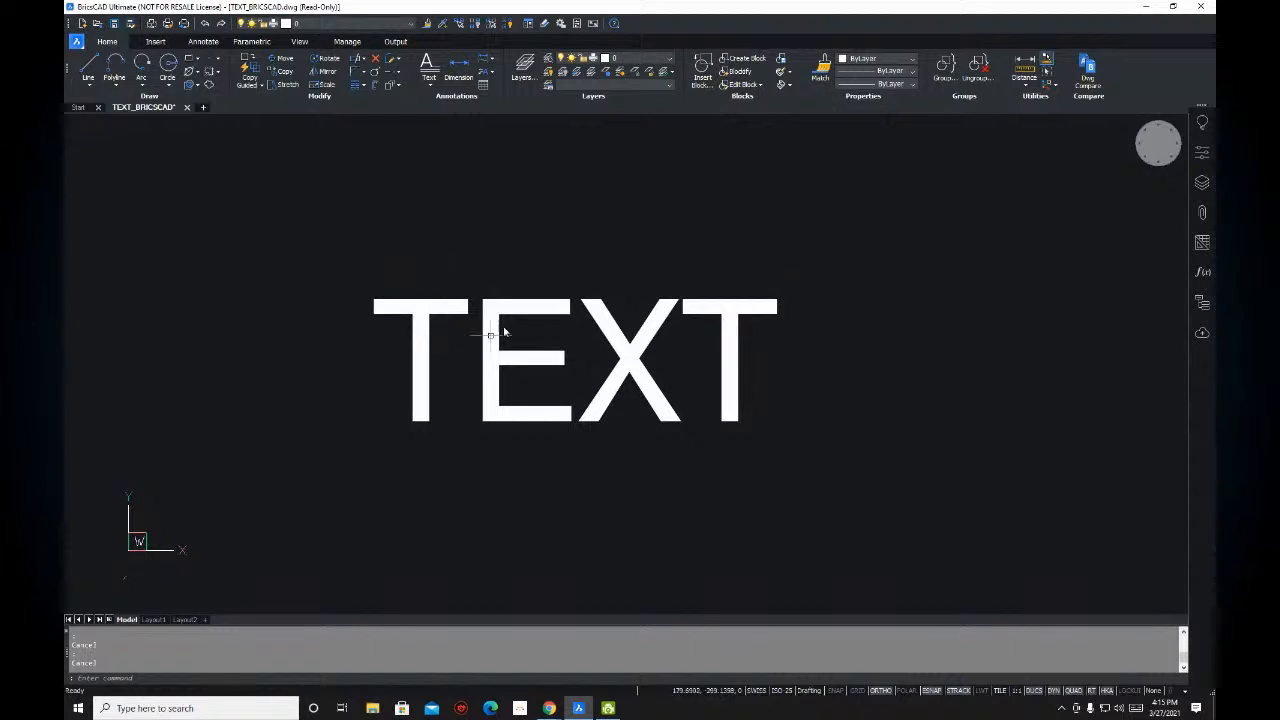
left_click(375, 302)
key("ctrl")
key("ctrl")
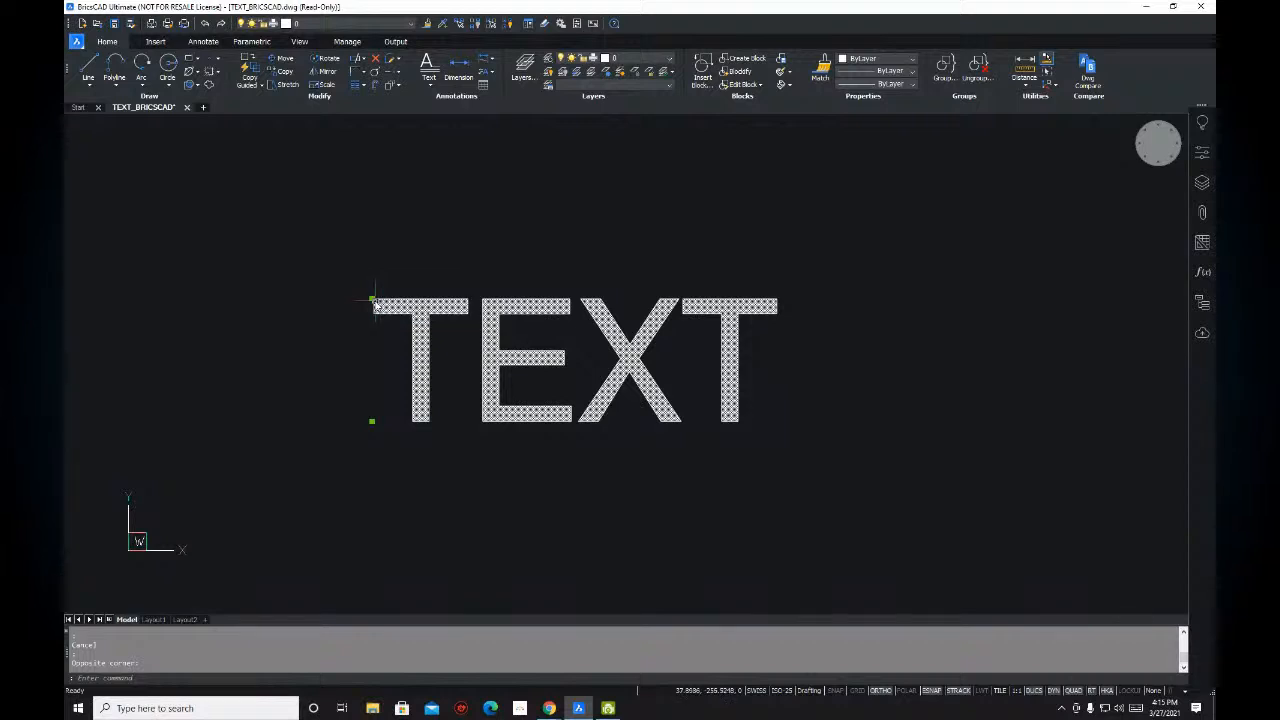
- Delete the large TEXT word from the area below the lesson notes
key("Escape")
left_click(502, 345)
key("Delete")
middle_click_drag(468, 318, 474, 329)
key("Escape")
- Draw a long horizontal line in the empty area below the lesson notes
type("l")
key("Return")
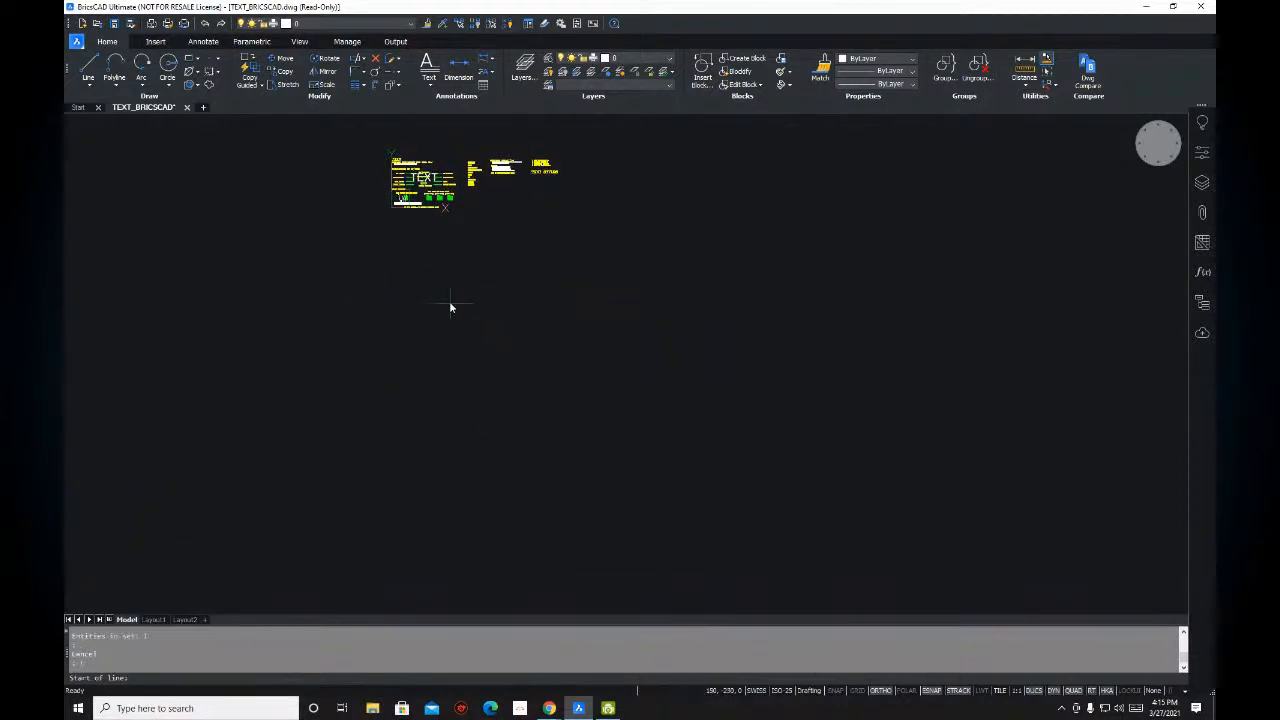
left_click(446, 303)
left_click(745, 308)
key("Escape")
- Copy the horizontal line straight down to form a parallel pair with room for text between them
type("co")
key("Return")
left_click(572, 304)
key("Return")
left_click(691, 346)
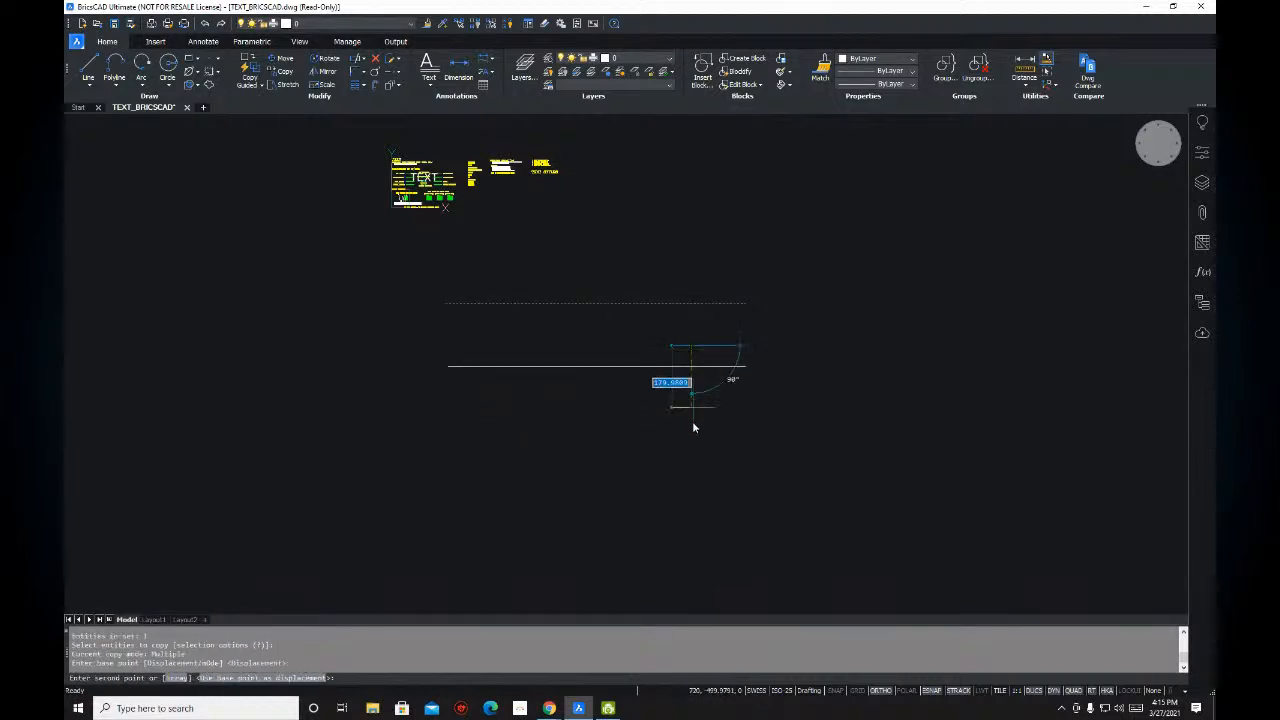
left_click(694, 480)
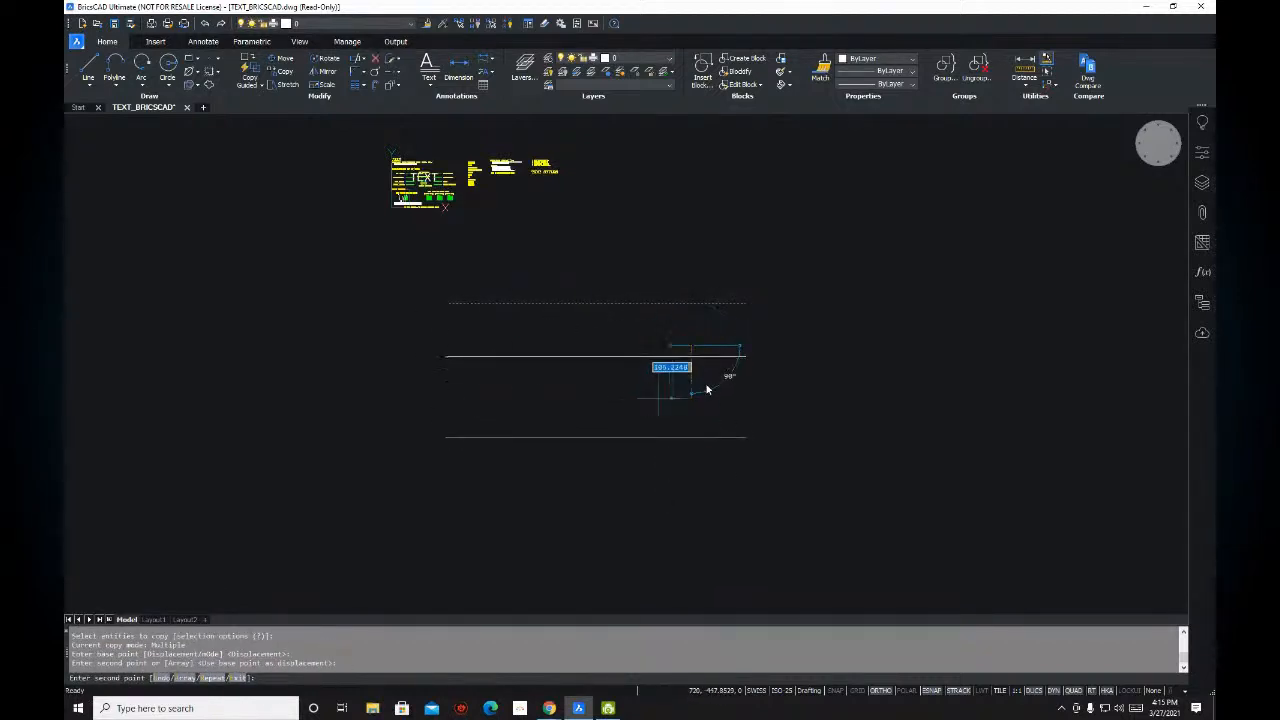
key("Escape")
key("Escape")
- Start the dynamic text command (DT) at the two parallel lines and choose the Top Left (TL) justification
scroll(628, 354, "up", 2)
mouse_move(626, 355)
middle_mouse_down()
mouse_move(626, 306)
mouse_move(596, 323)
middle_mouse_up()
scroll(620, 314, "up", 2)
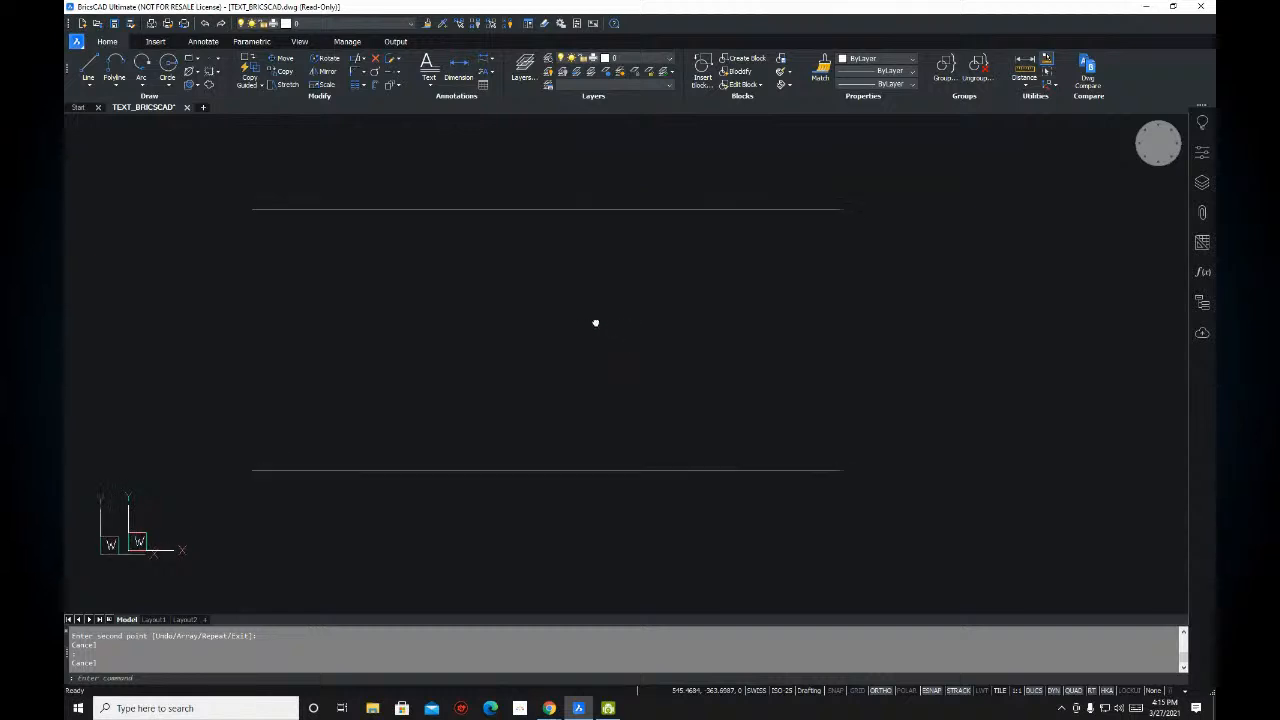
middle_click_drag(484, 260, 500, 266)
middle_click_drag(369, 254, 383, 271)
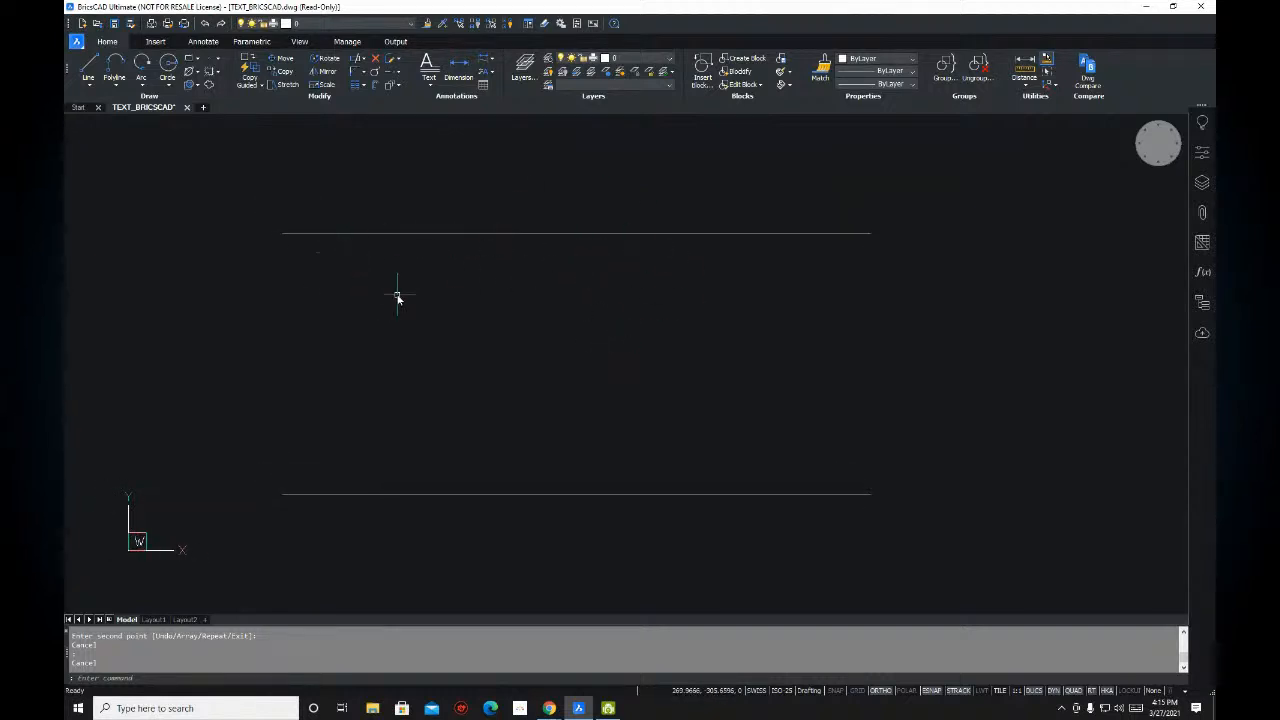
key("ctrl")
middle_click_drag(383, 196, 392, 203)
key("Escape")
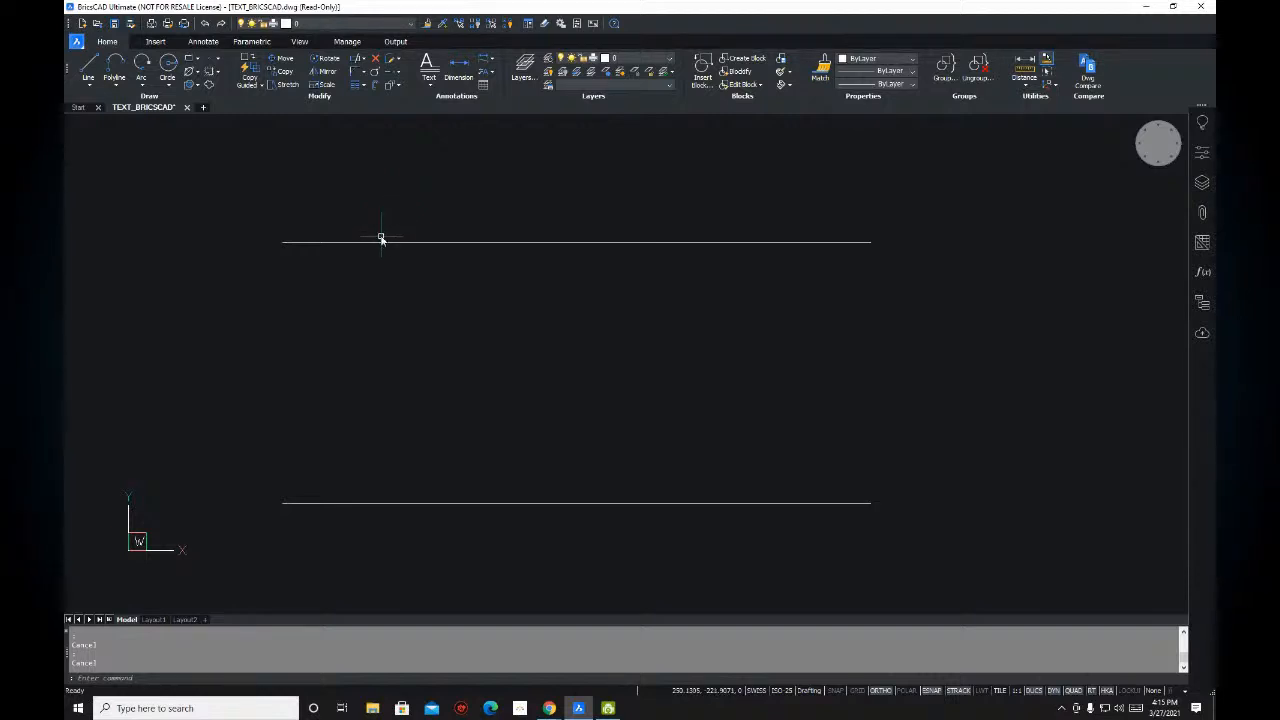
key("Return")
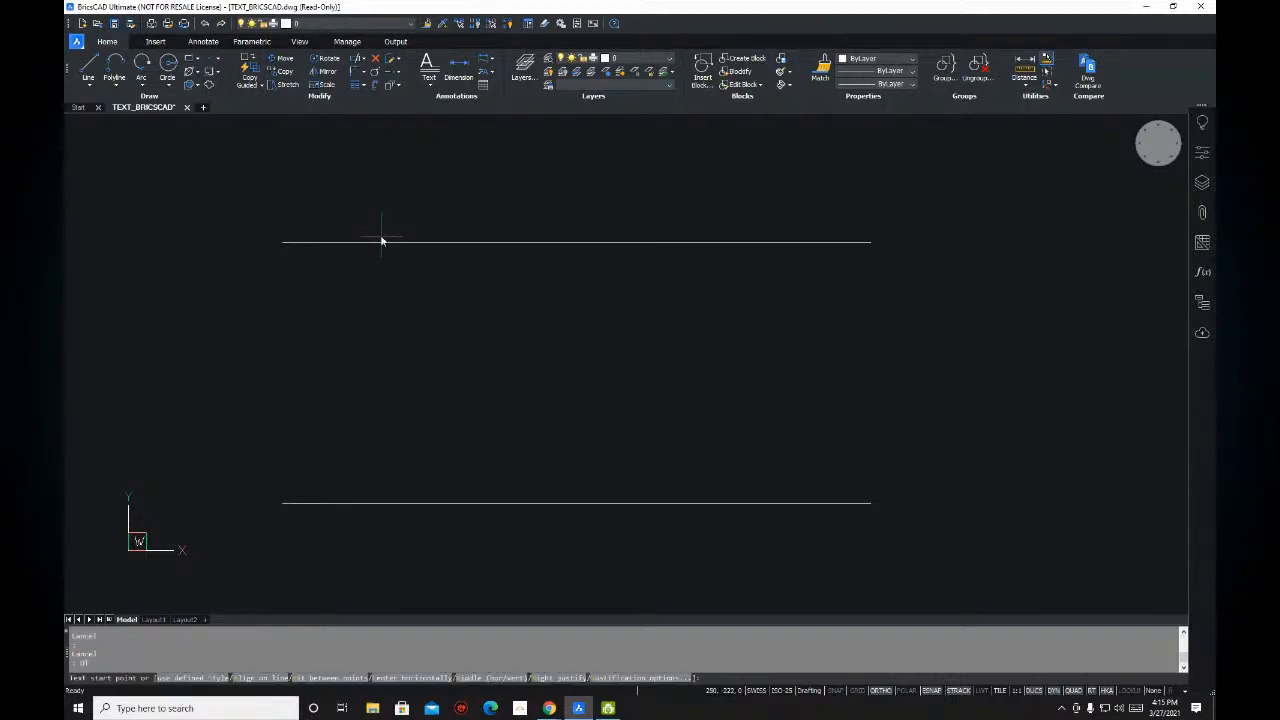
left_click(620, 680)
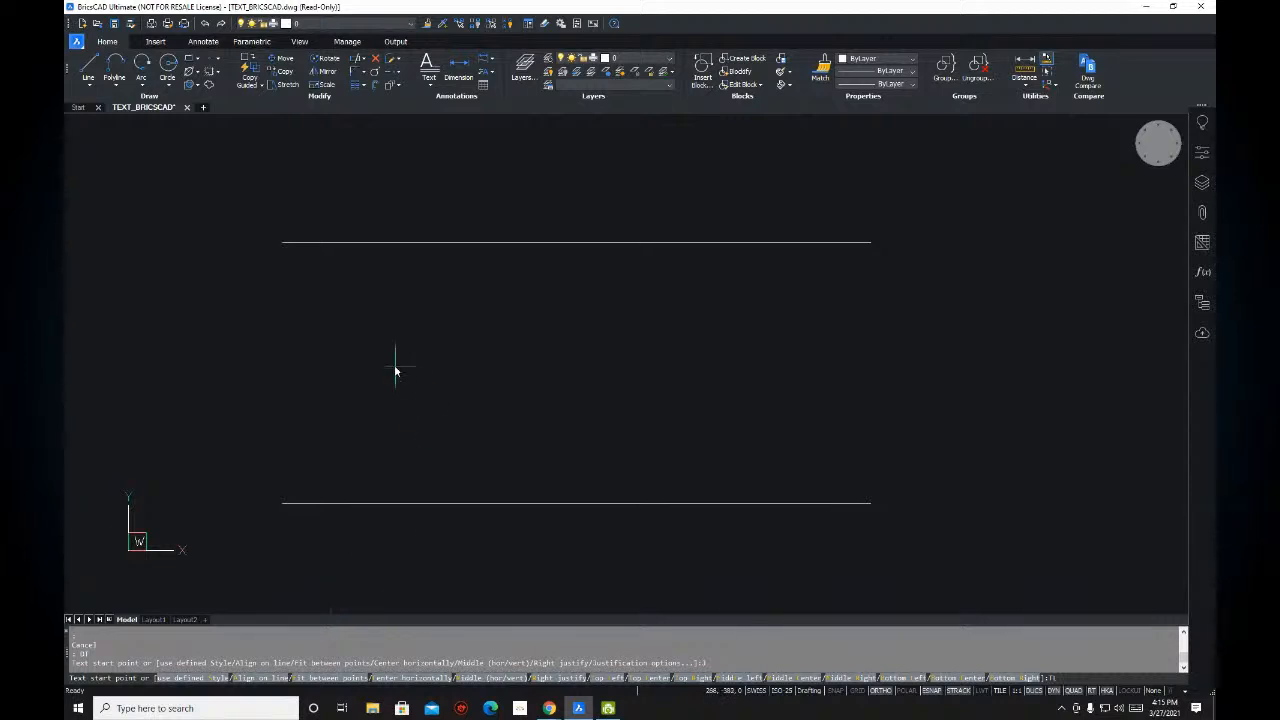
type("tl")
key("Return")
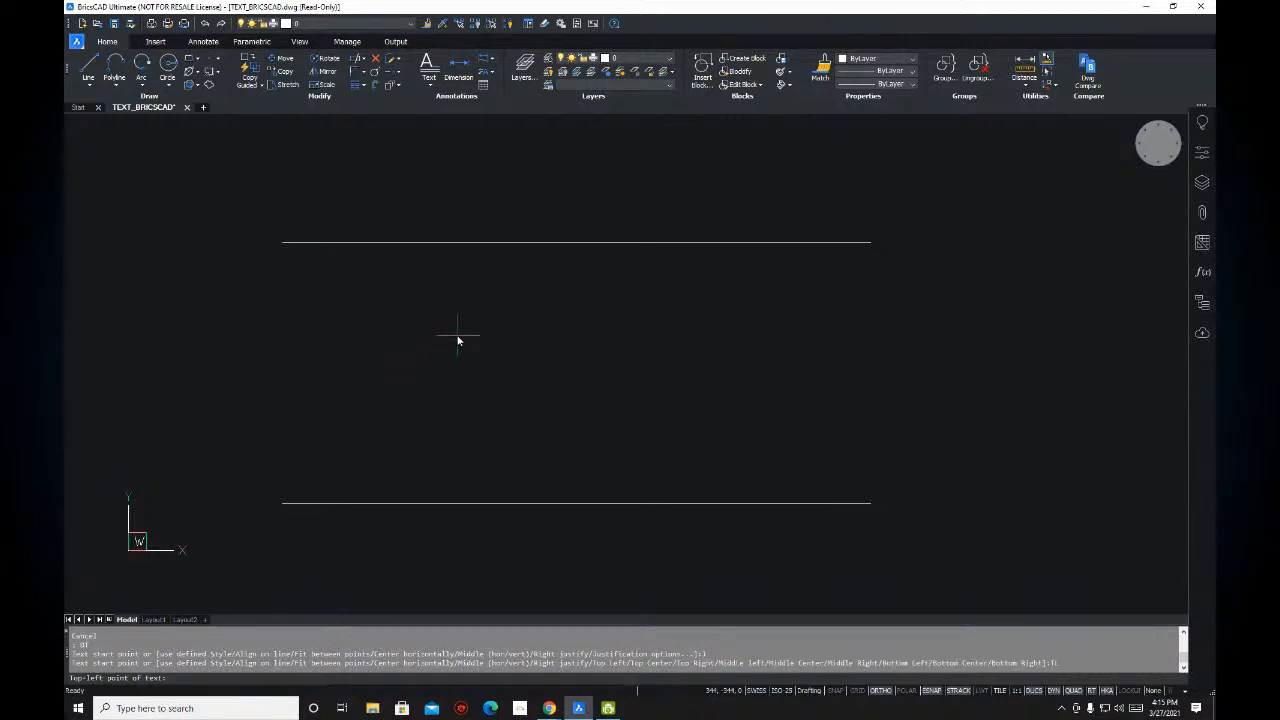
- Place the word TEXT with its top-left point just below the upper line's left end, at 0 rotation
left_click(290, 262)
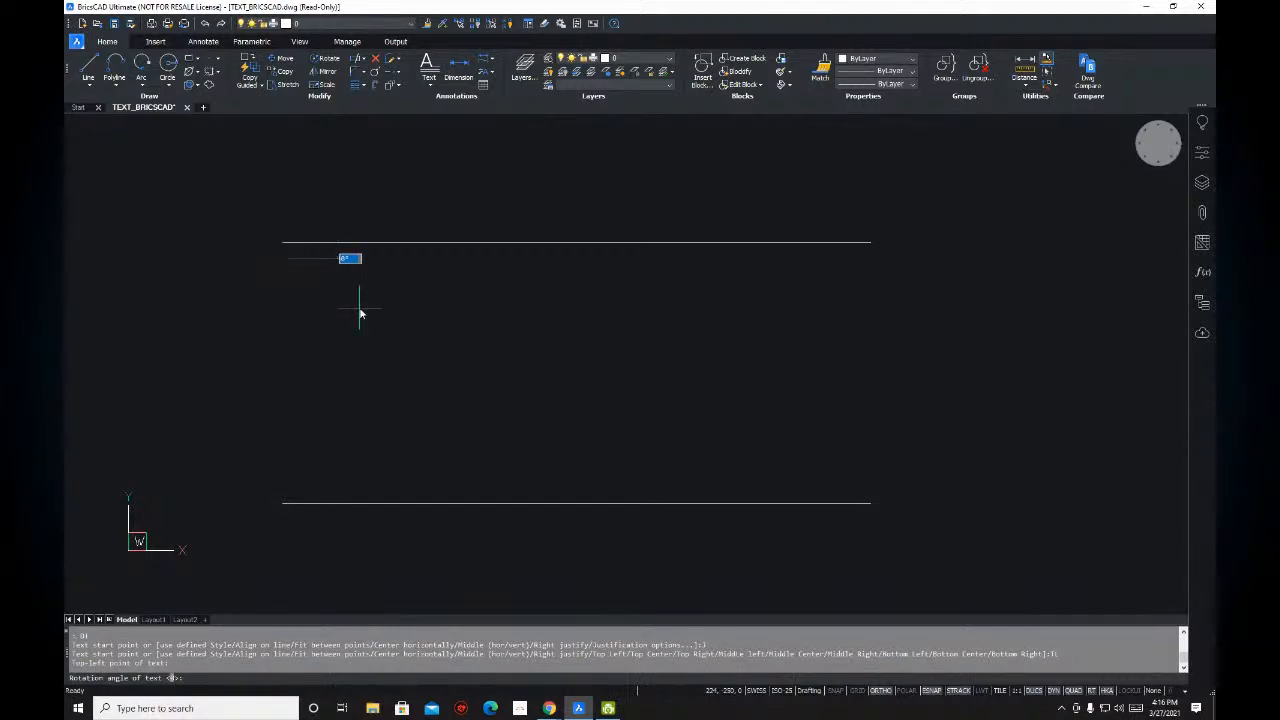
key("Return")
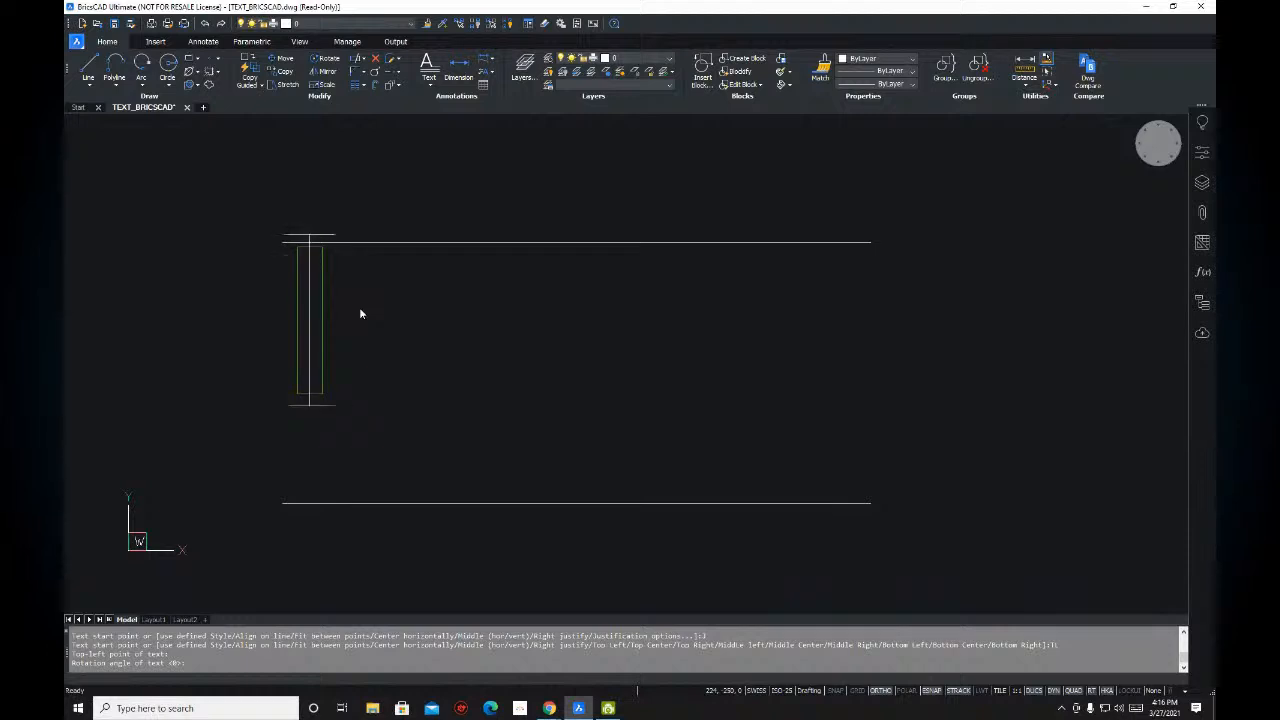
type("TEXT")
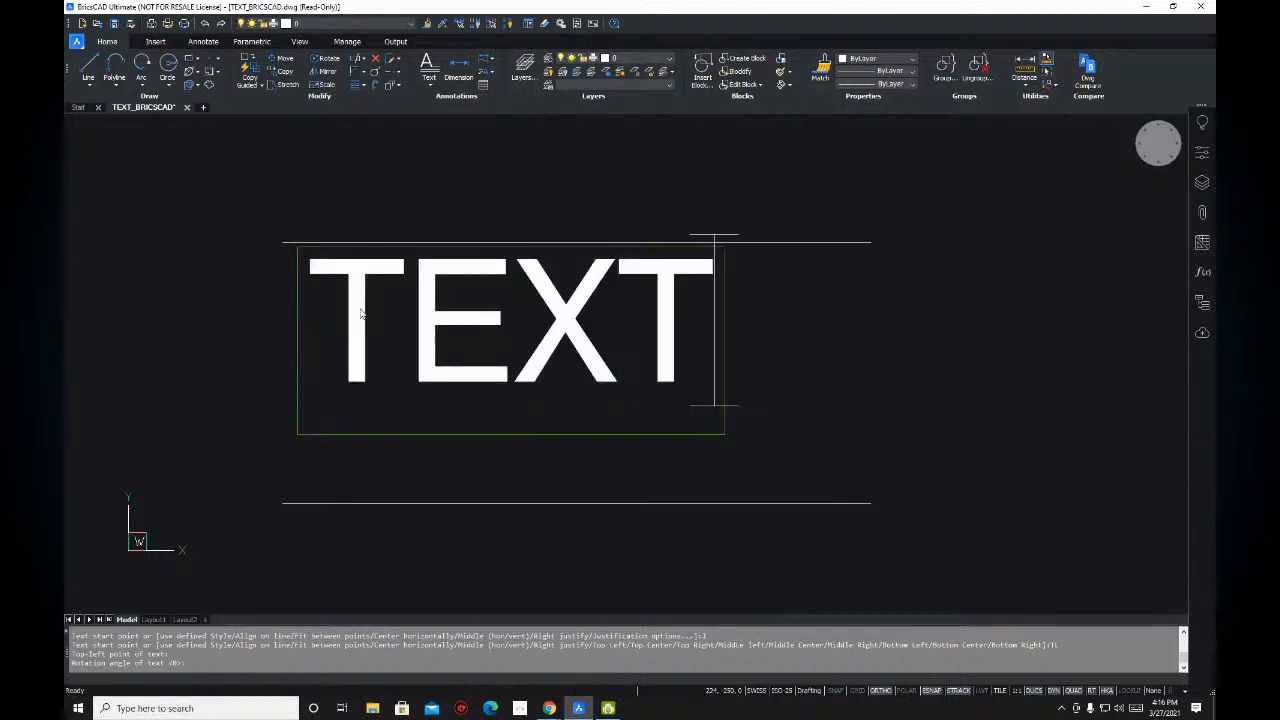
key("Return")
key("Return")
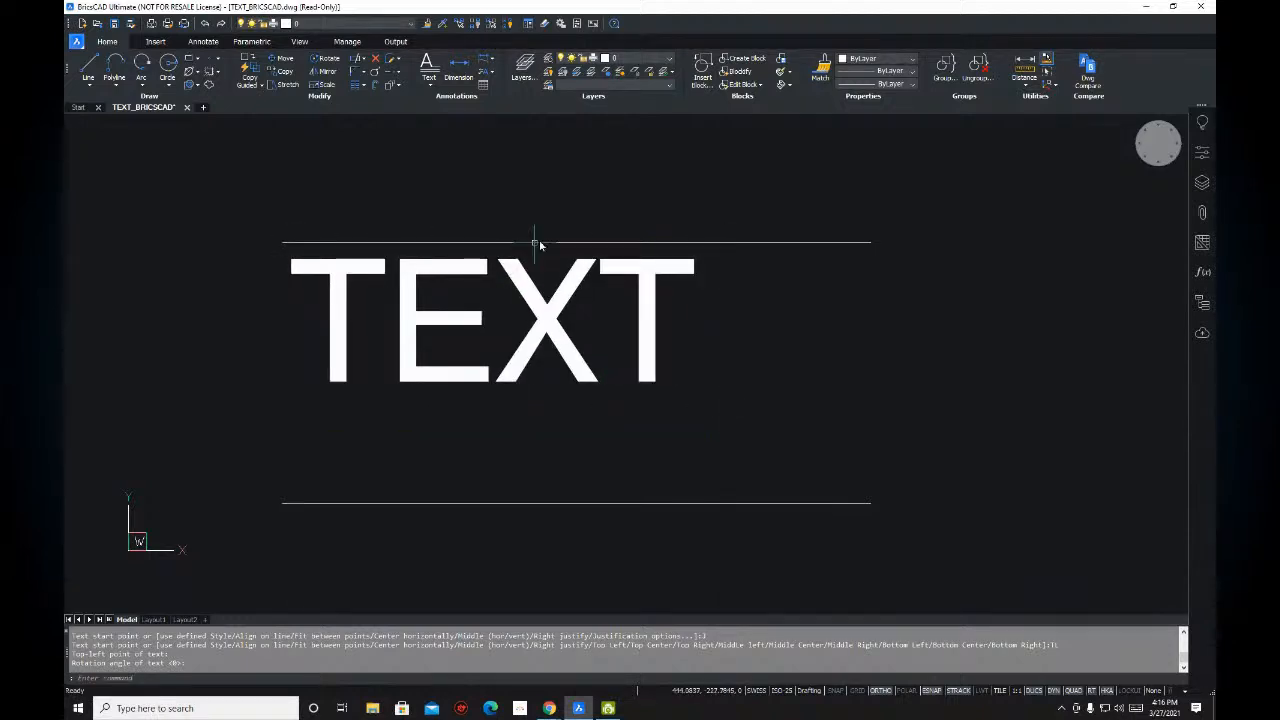
- Add a second word TEXT with dynamic text (DT) in default justification, starting just above the lower line at 0 rotation
scroll(551, 272, "down", 2)
scroll(440, 290, "up", 2)
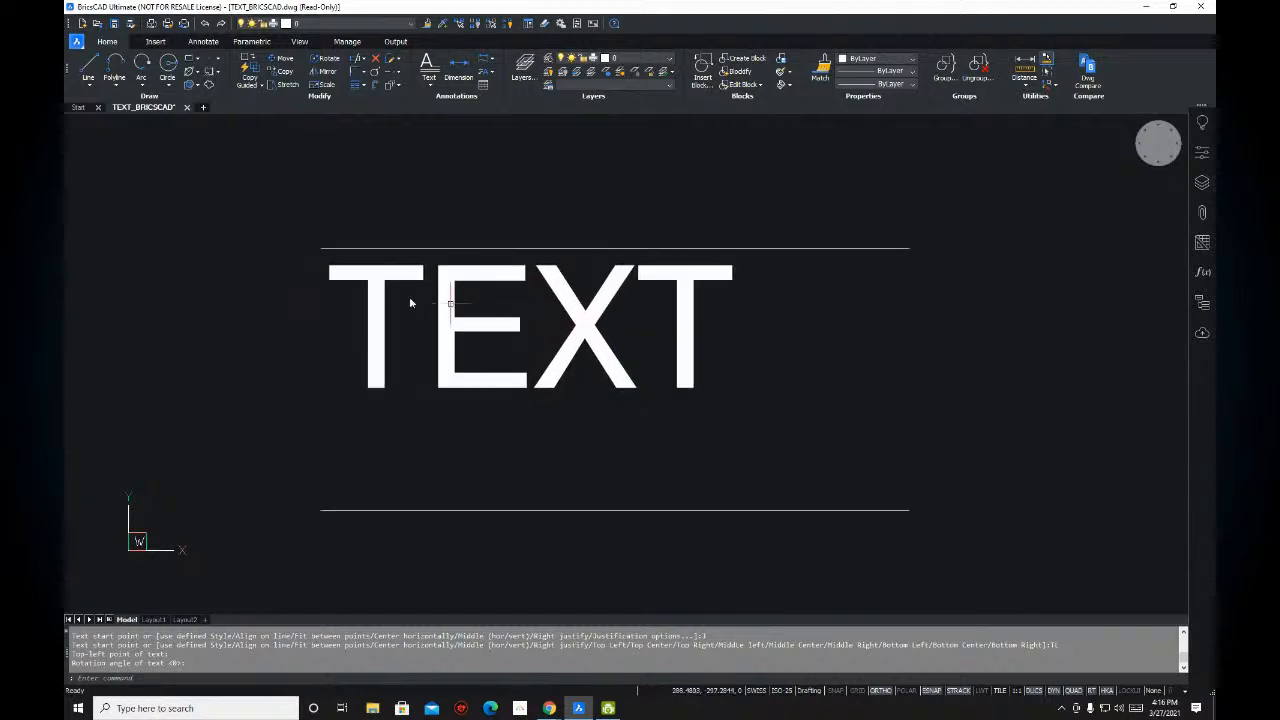
mouse_move(530, 303)
middle_mouse_down()
mouse_move(417, 261)
mouse_move(466, 279)
middle_mouse_up()
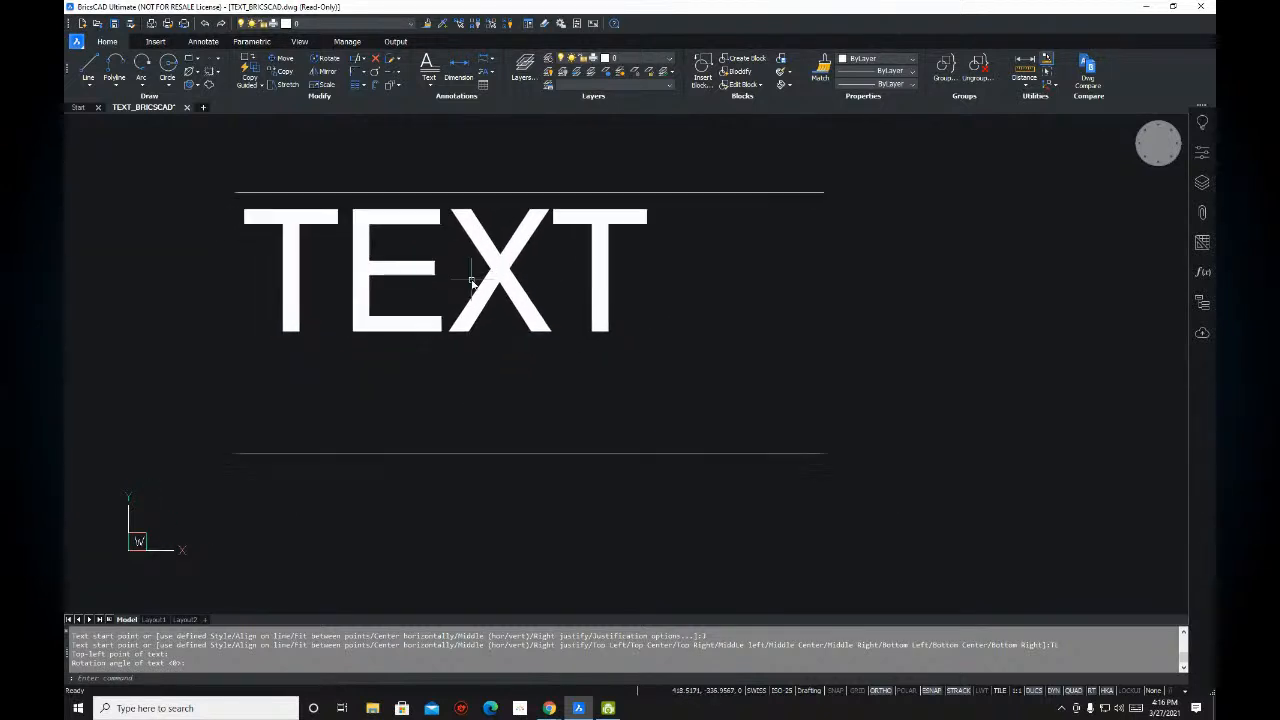
type("DT")
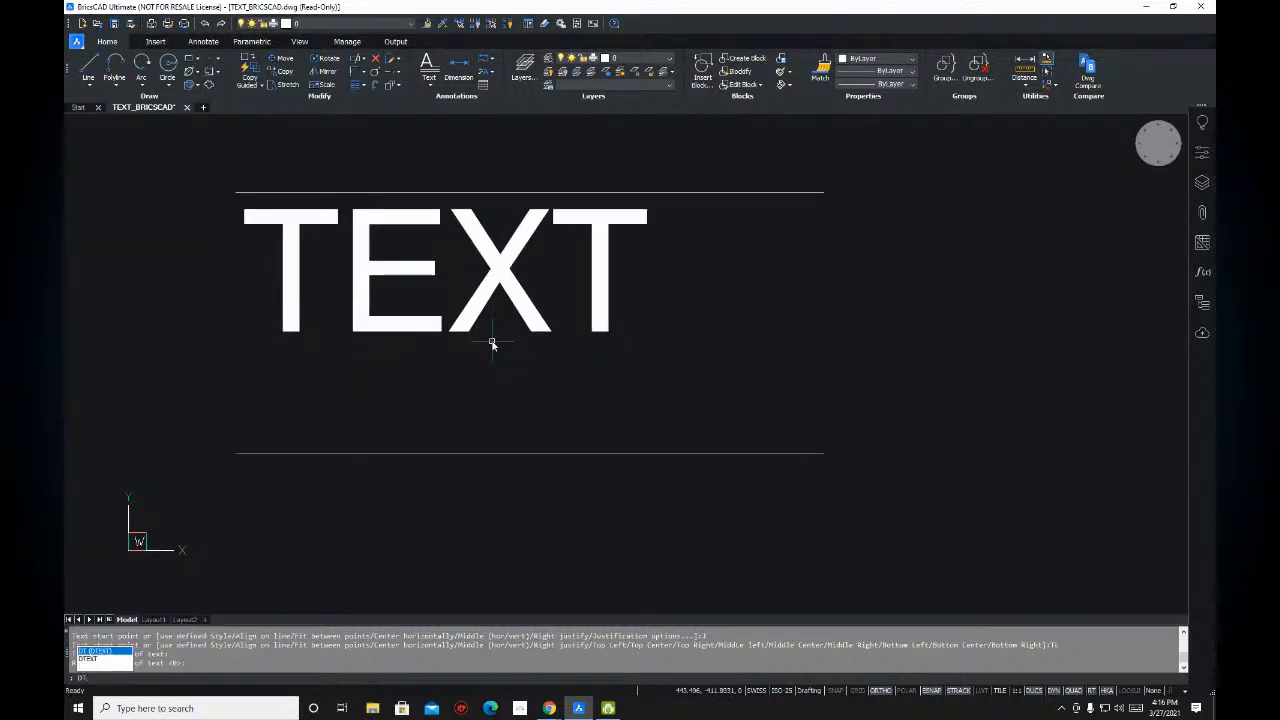
key("Return")
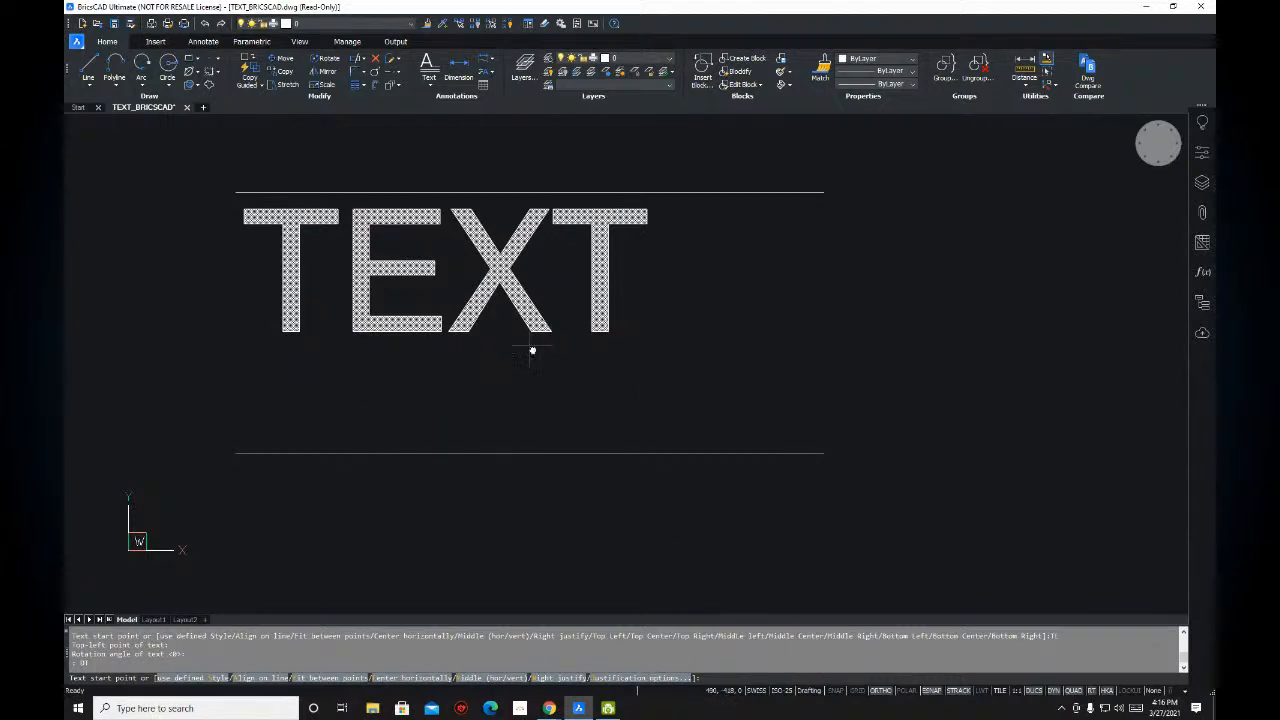
middle_click_drag(529, 351, 549, 256)
middle_click_drag(598, 416, 551, 436)
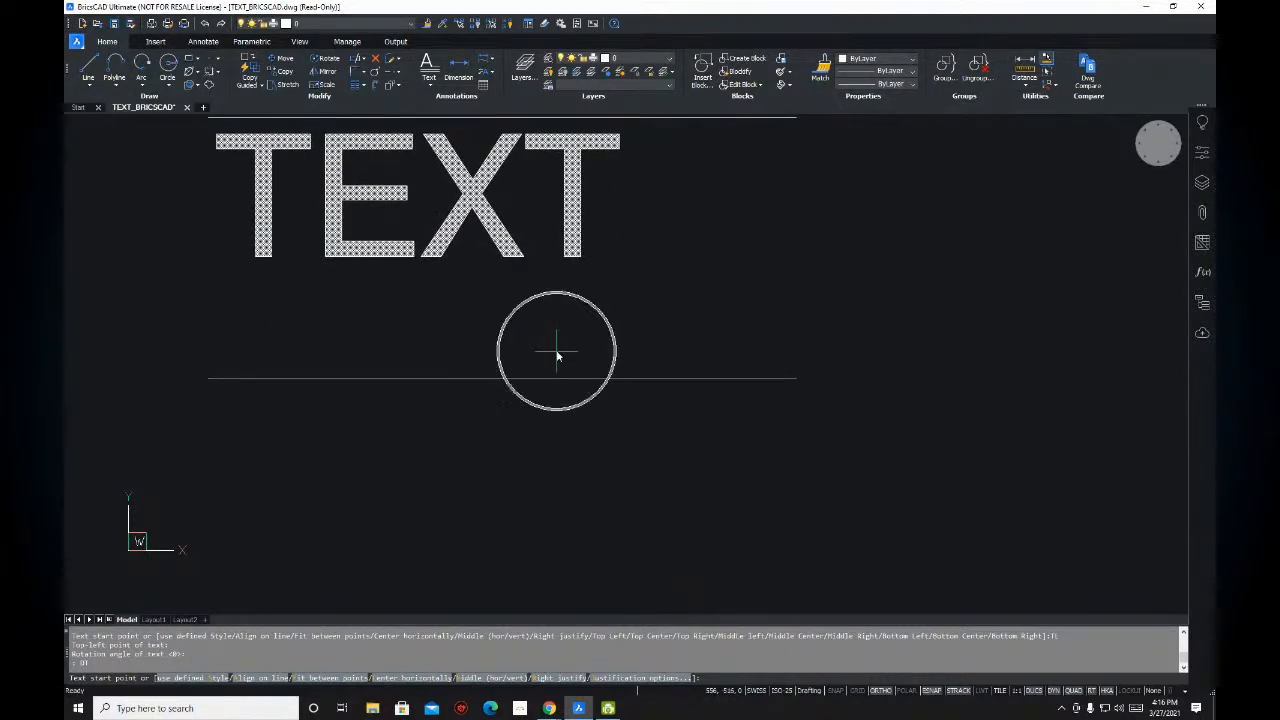
scroll(557, 349, "down", 2)
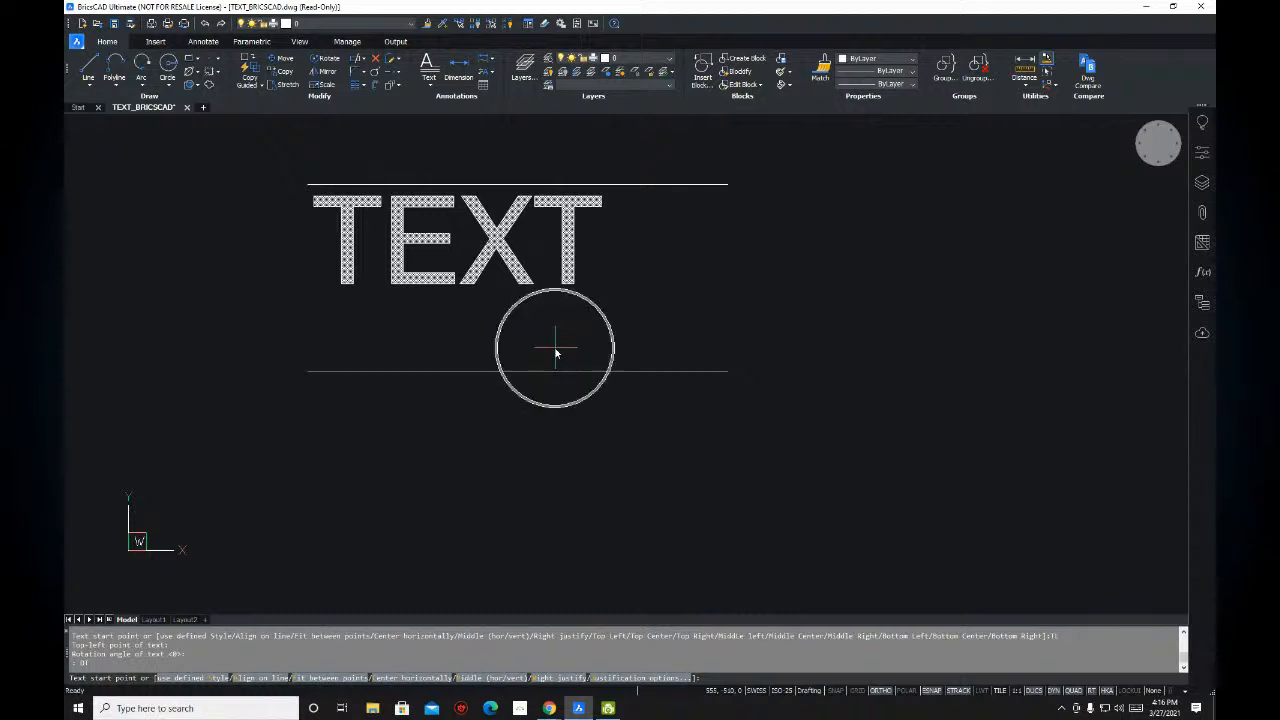
left_click(555, 352)
key("Return")
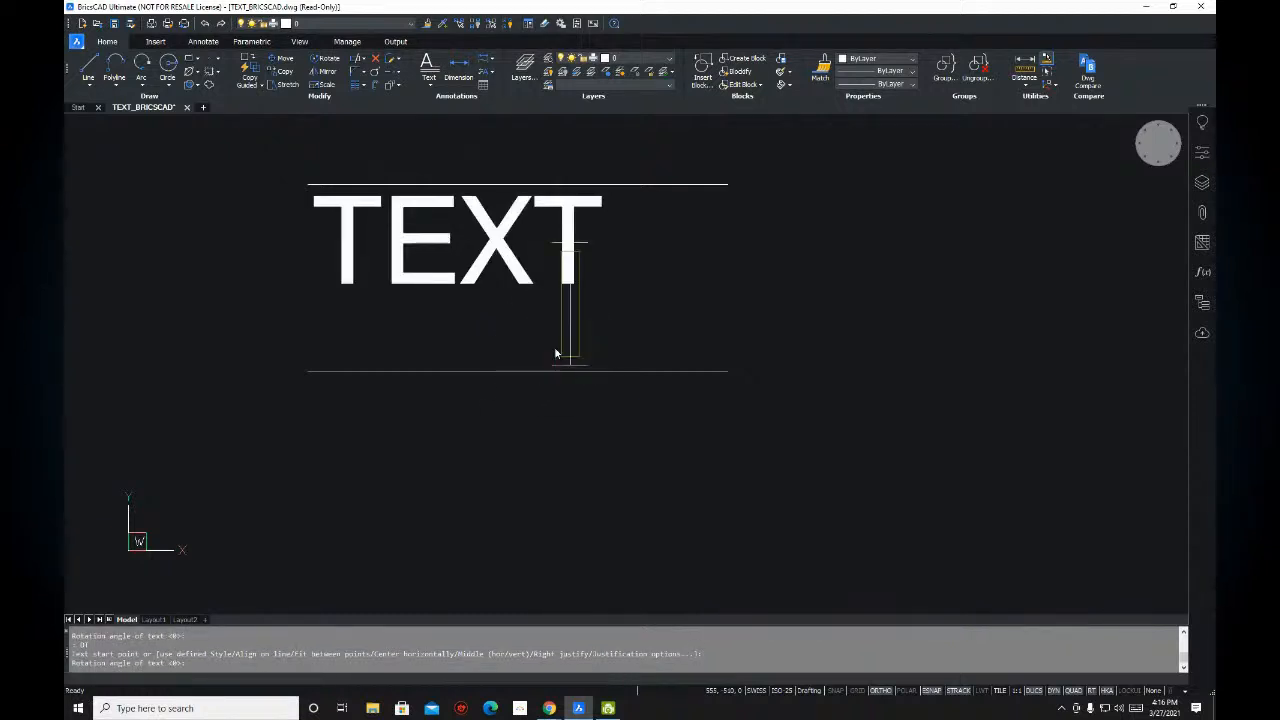
type("TEXT")
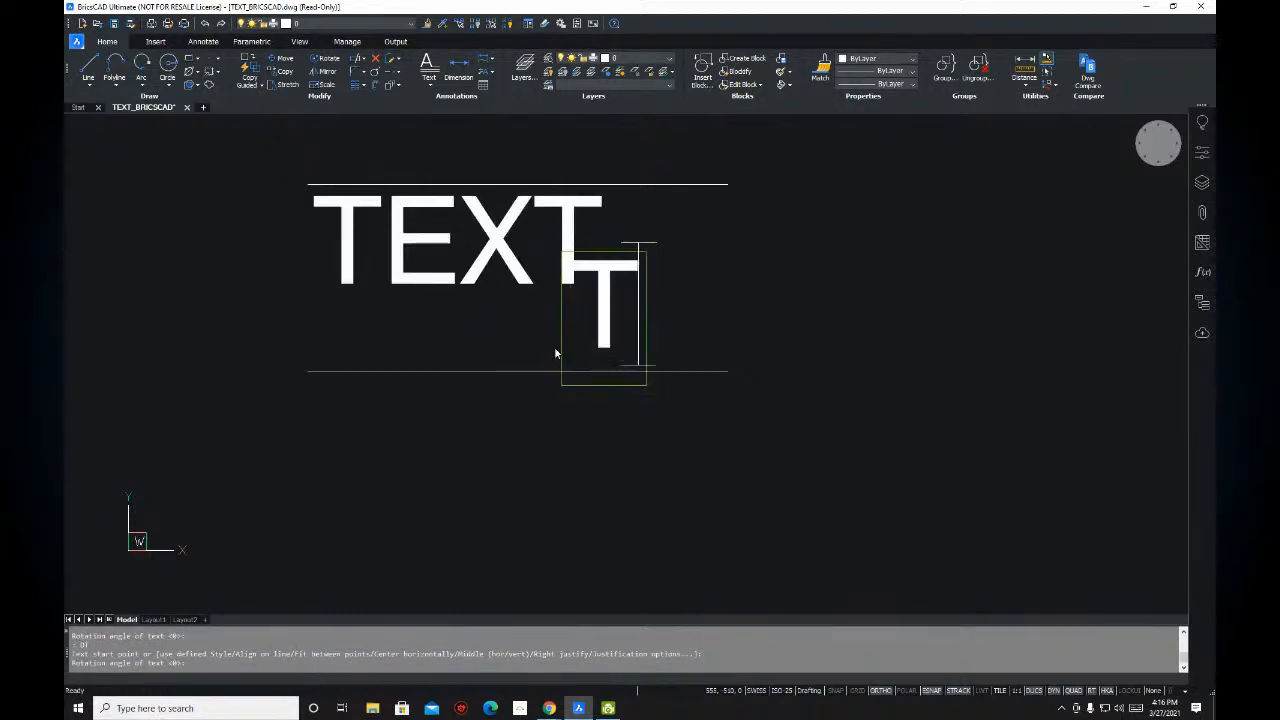
key("Return")
key("Return")
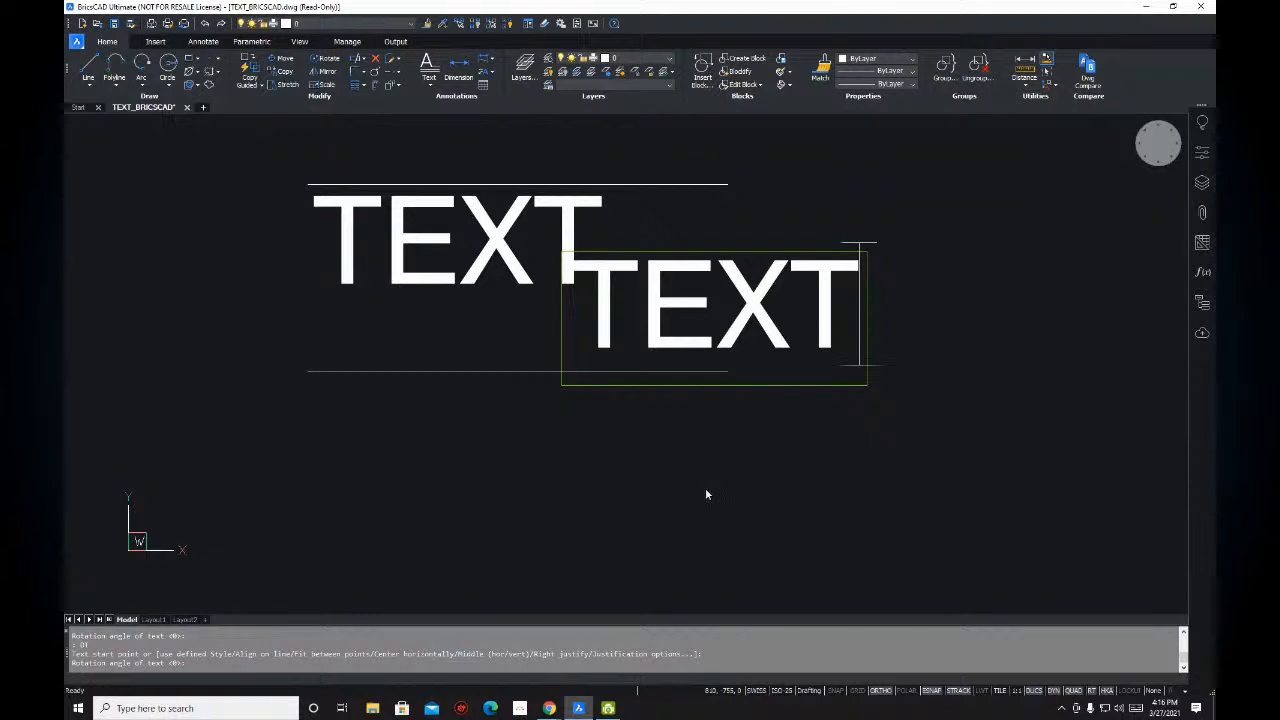
middle_click_drag(614, 298, 606, 314)
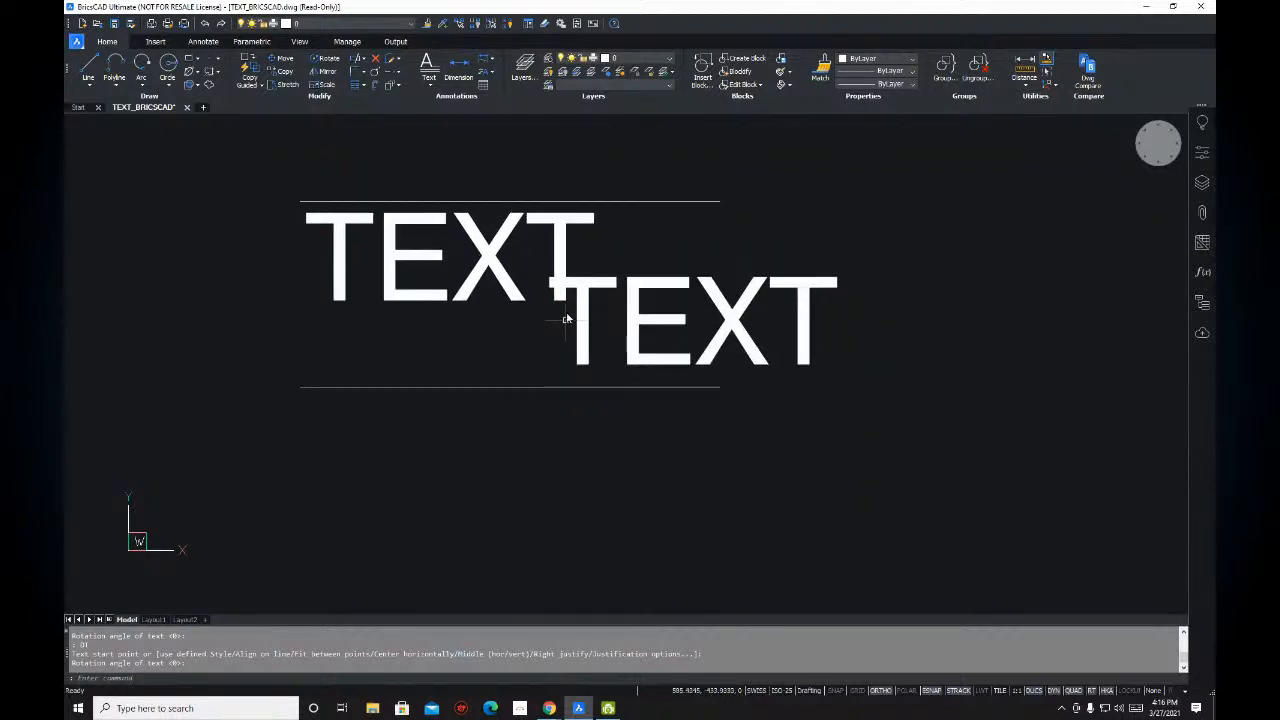
- Delete the second, default-justified TEXT word that overlaps the end of the first one
left_click(816, 293)
left_click(742, 338)
key("Escape")
left_click(806, 325)
key("Delete")
- Add another TEXT with dynamic text (DT) in Top Left justification, its top-left point between the two lines below the first word's end, at 0 rotation
scroll(681, 345, "down", 1)
type("dt")
key("Return")
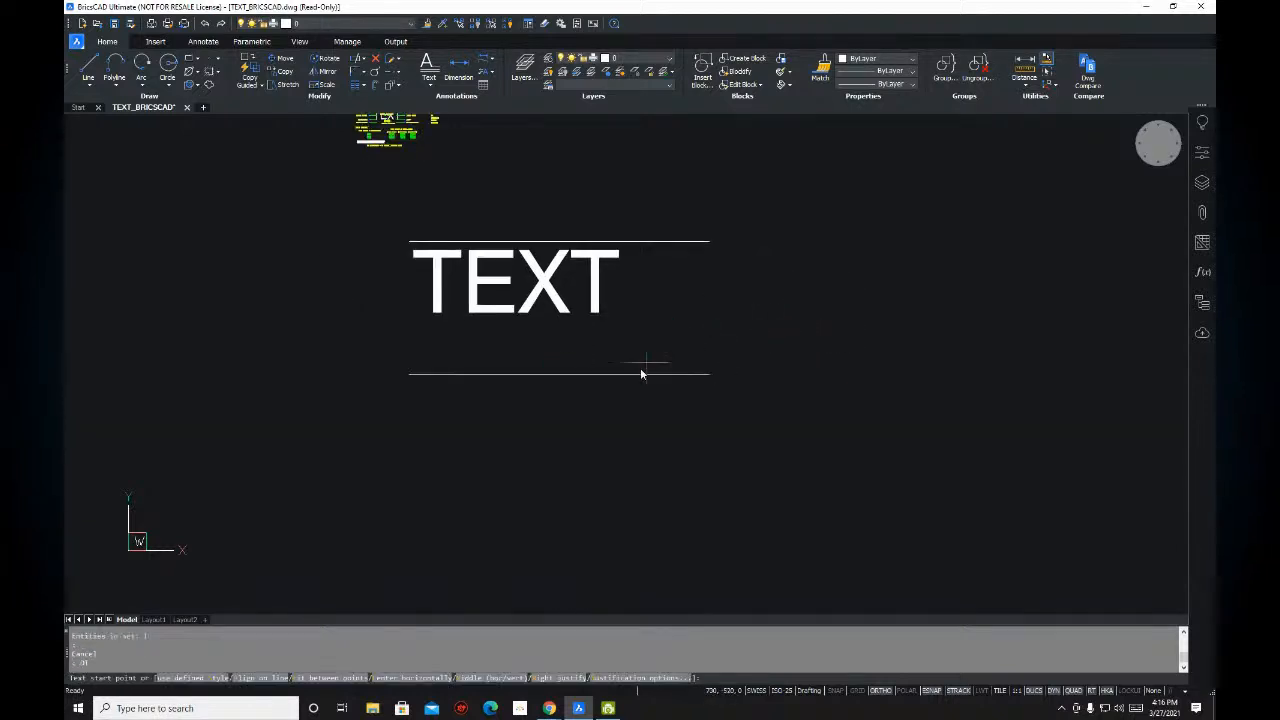
left_click(636, 677)
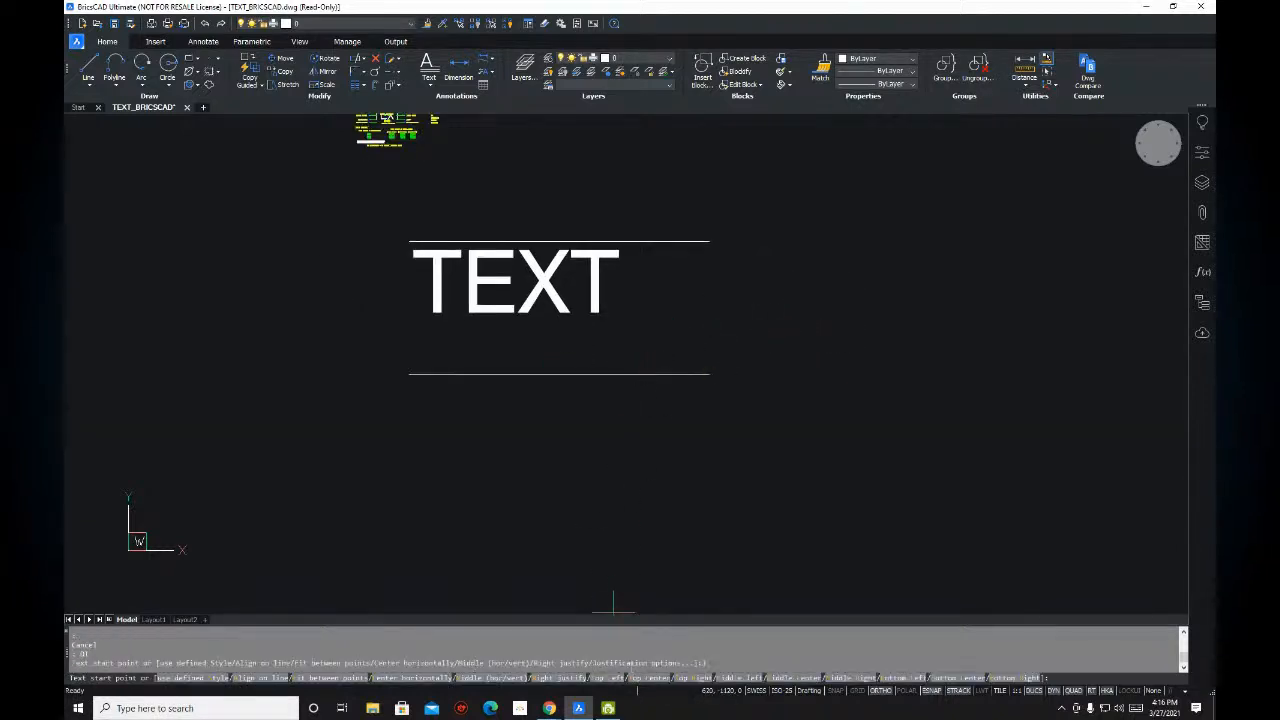
key("Return")
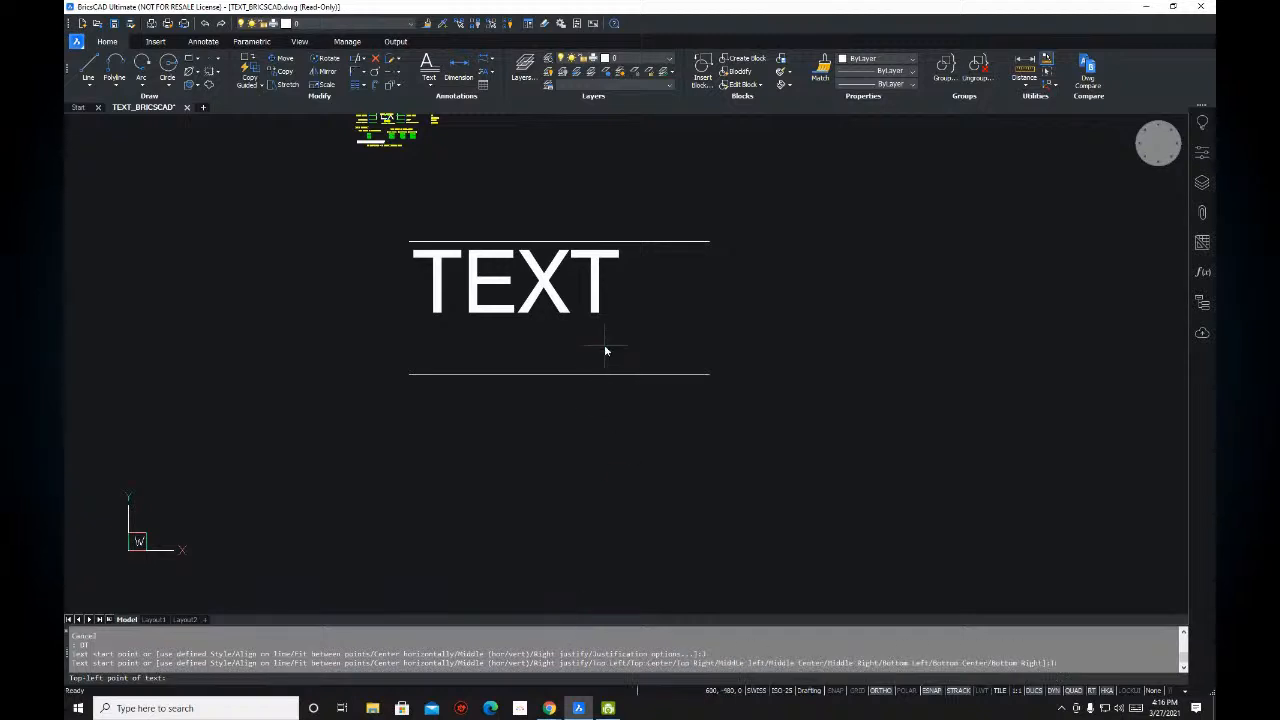
left_click(597, 345)
key("Return")
type("T")
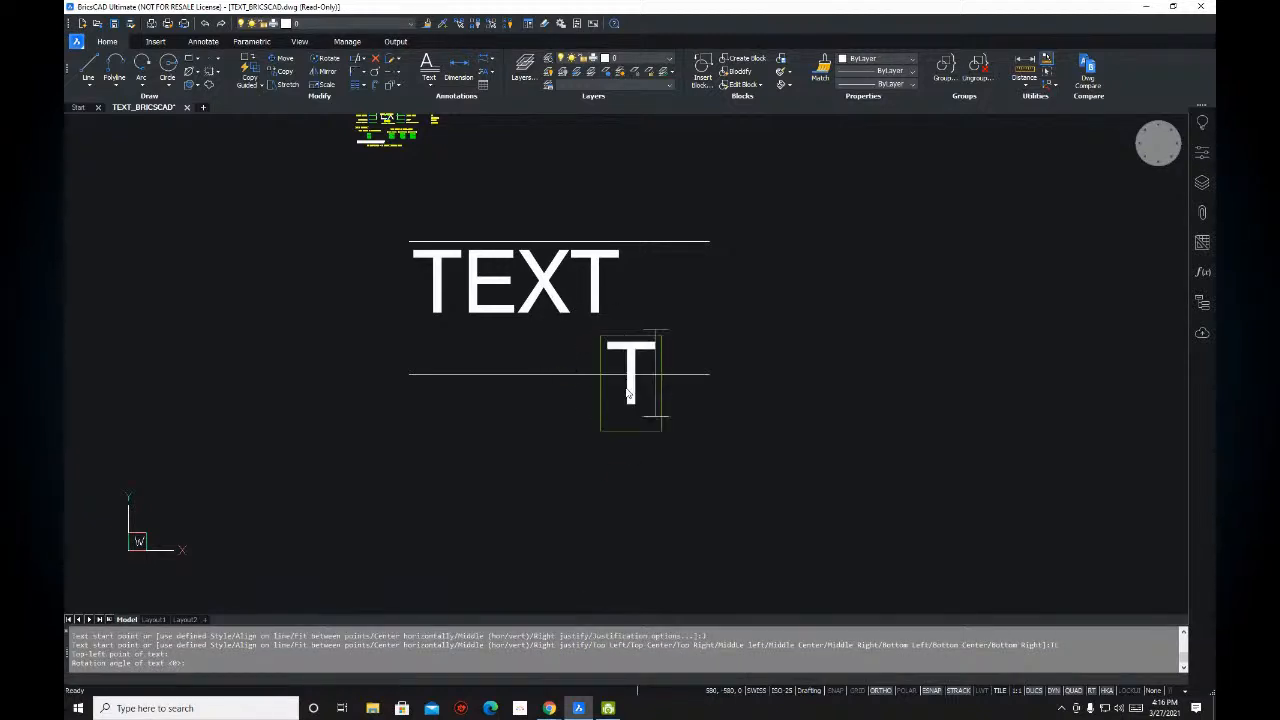
type("EXT")
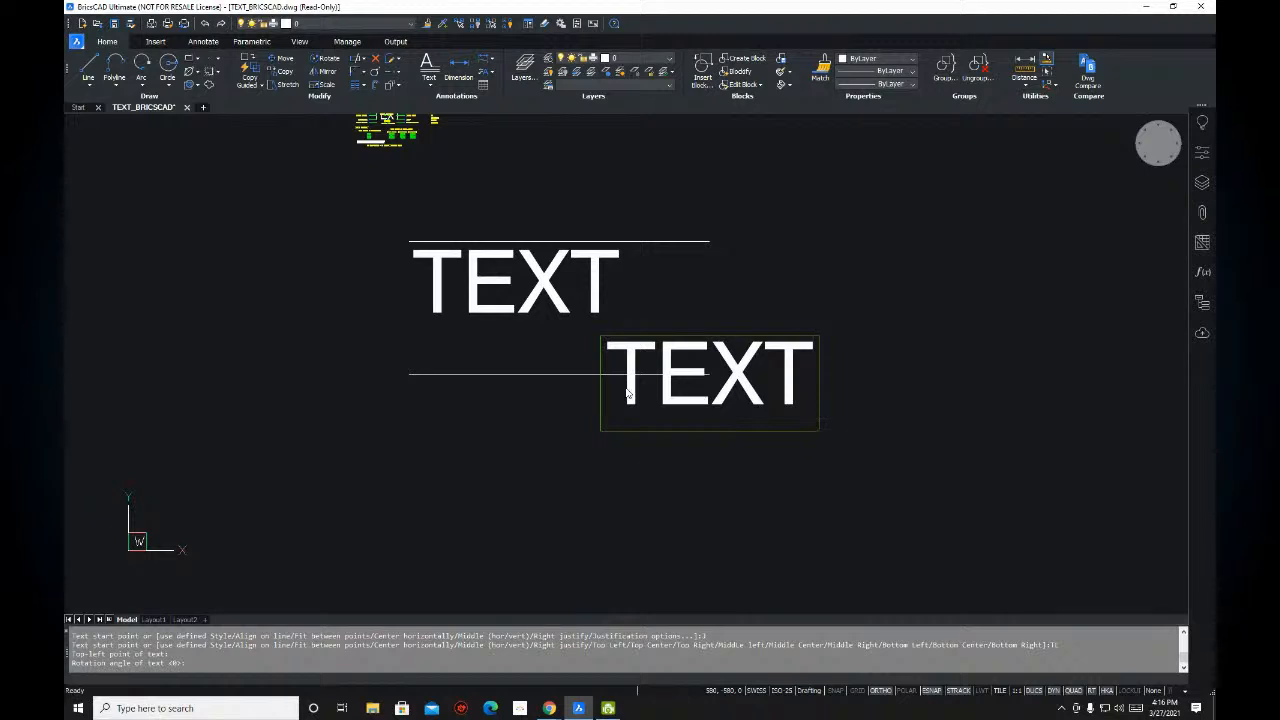
key("Return")
key("Return")
scroll(700, 360, "up", 3)
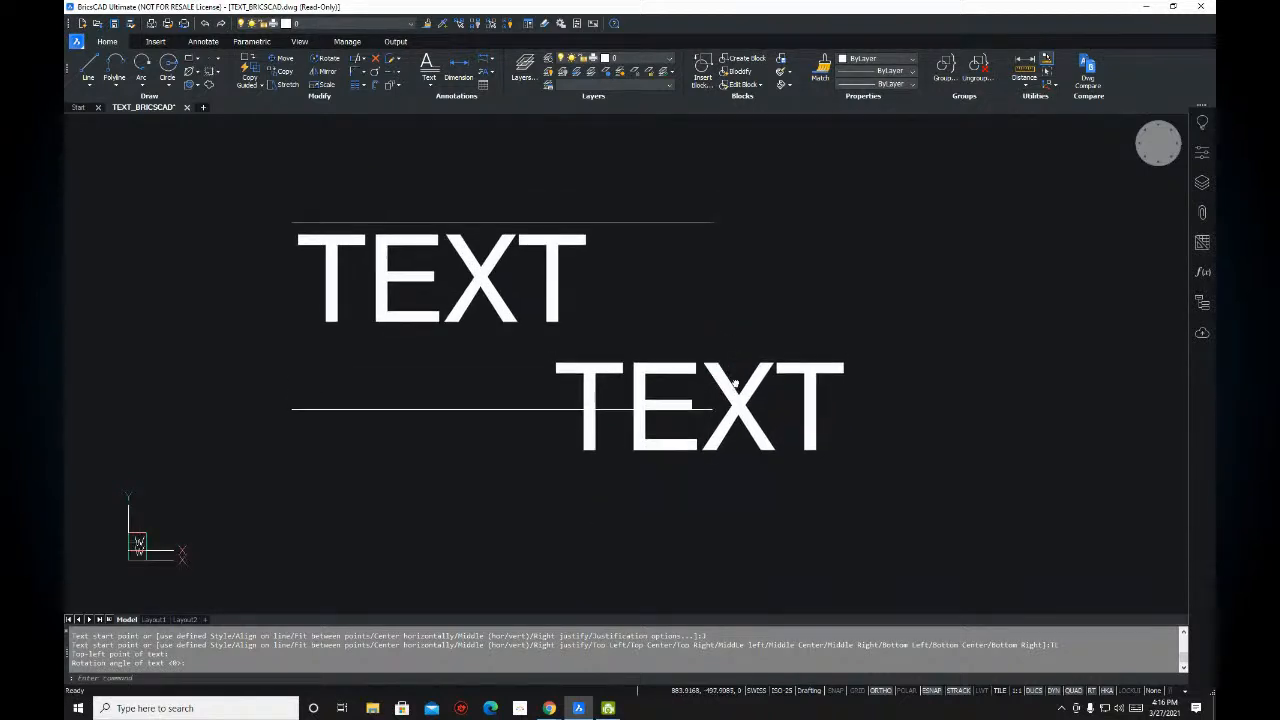
mouse_move(690, 370)
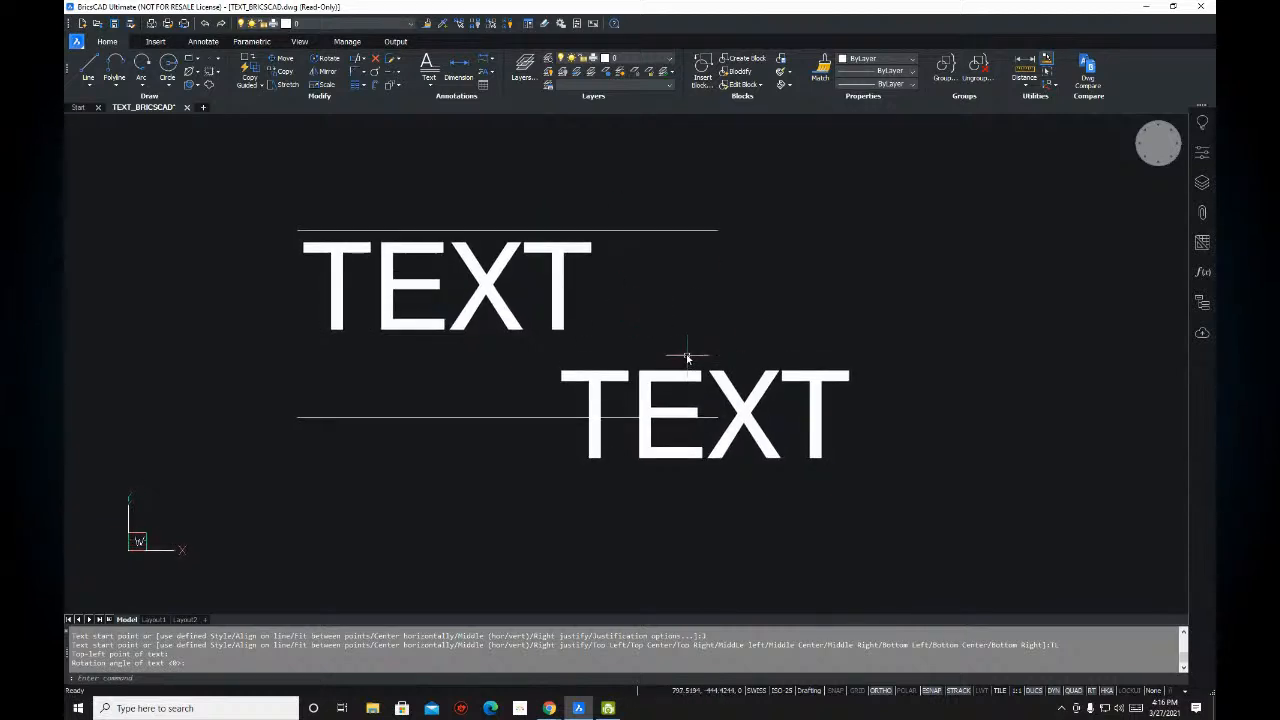
key("Escape")
type("m")
key("Return")
left_click(875, 330)
left_click(799, 385)
key("Return")
left_click(900, 437)
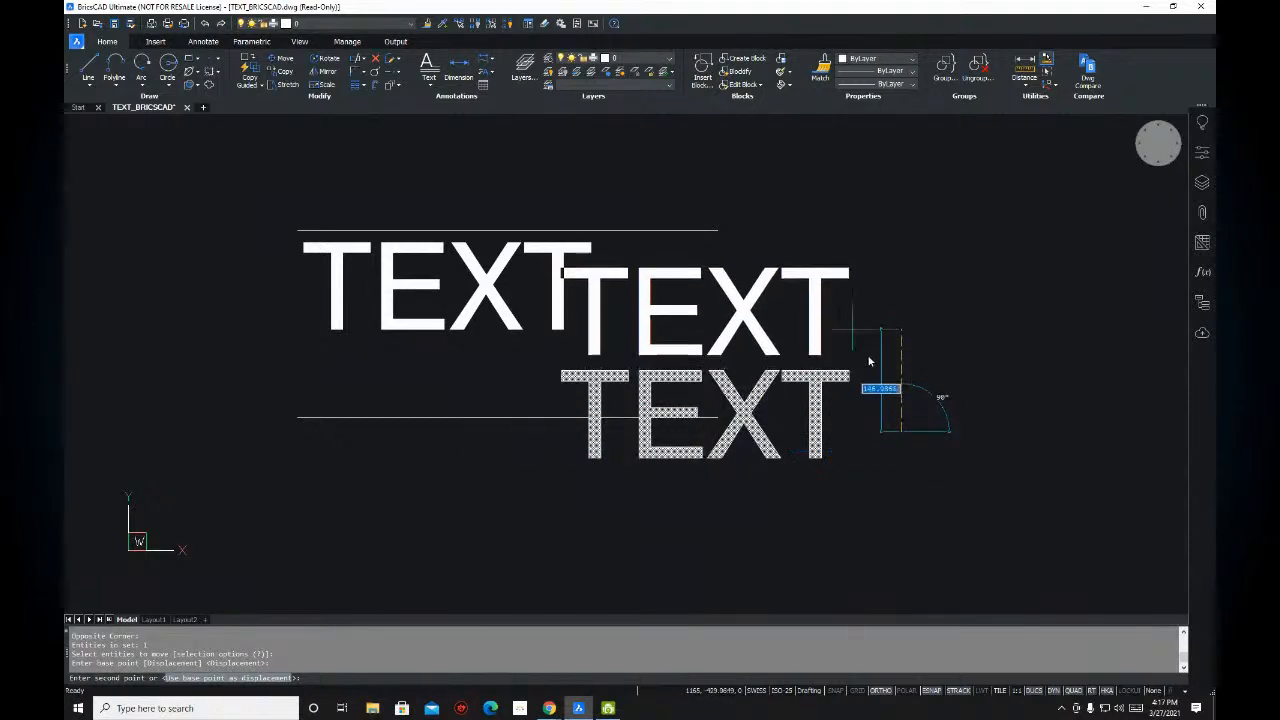
key("Escape")
- Delete the lower TEXT word that crosses the lower line
left_click(805, 400)
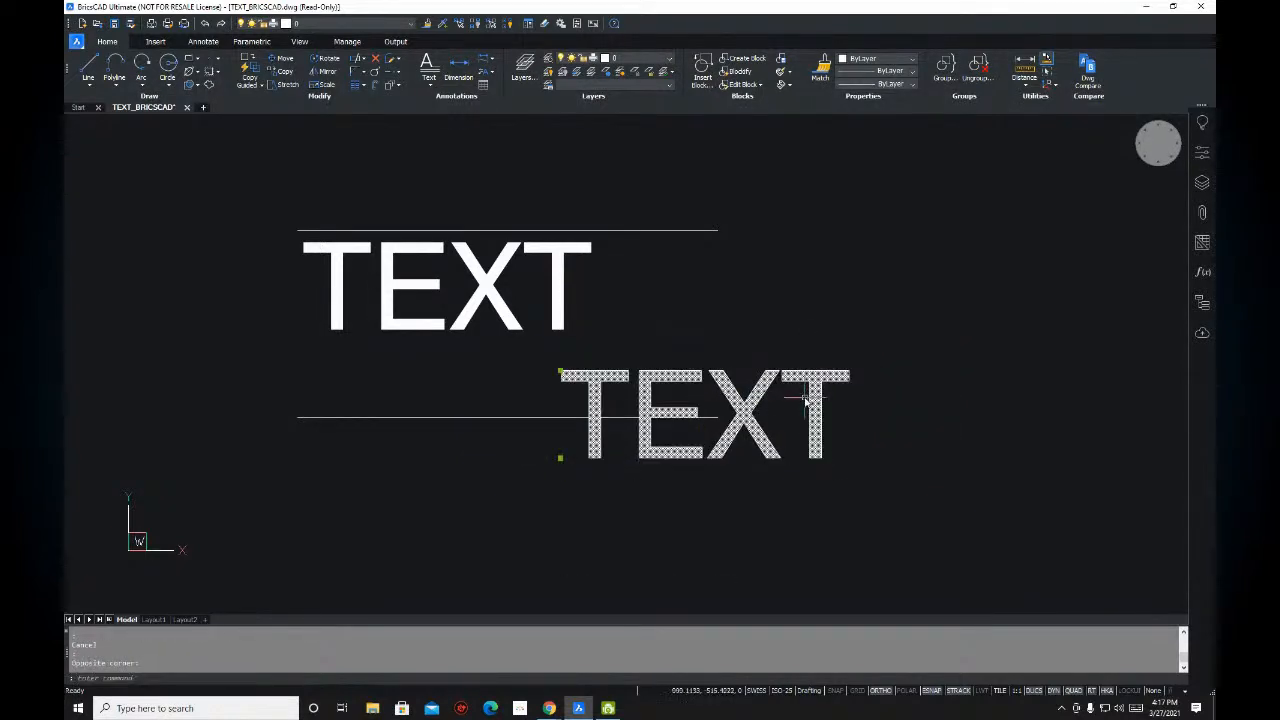
key("Delete")
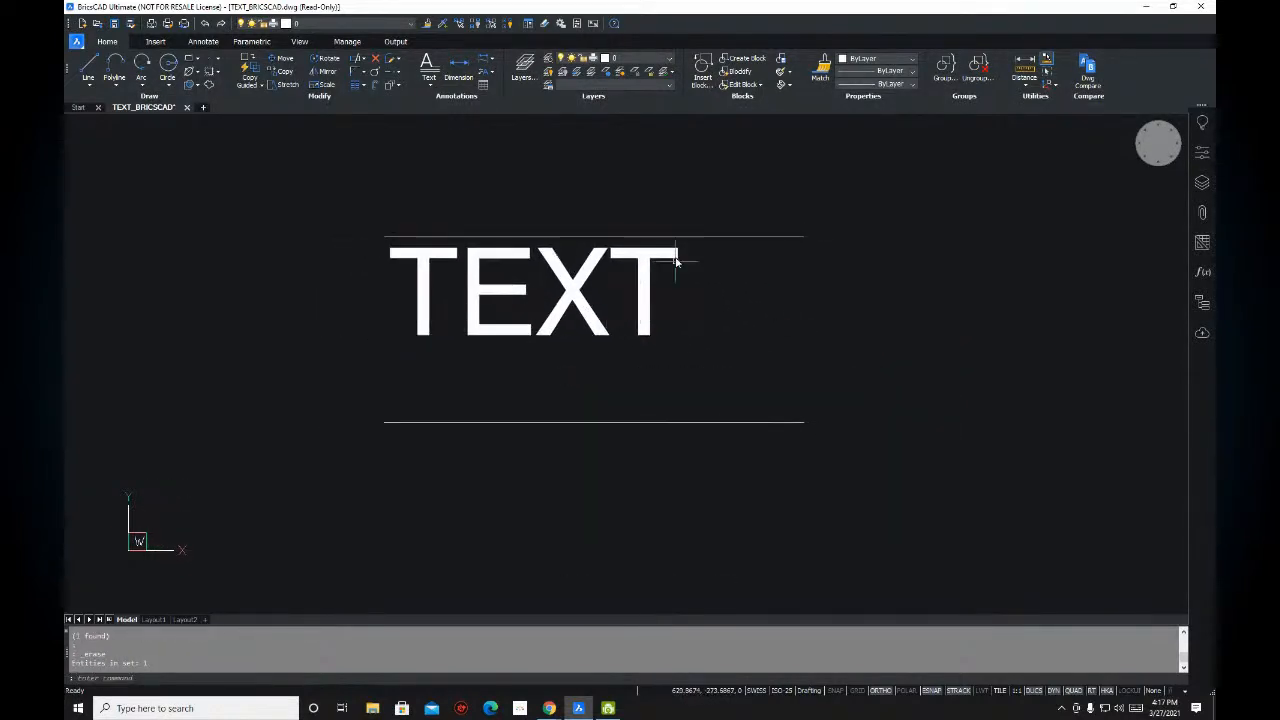
- Move the lower horizontal line straight up until it sits just beneath the remaining TEXT word
scroll(523, 286, "up", 2)
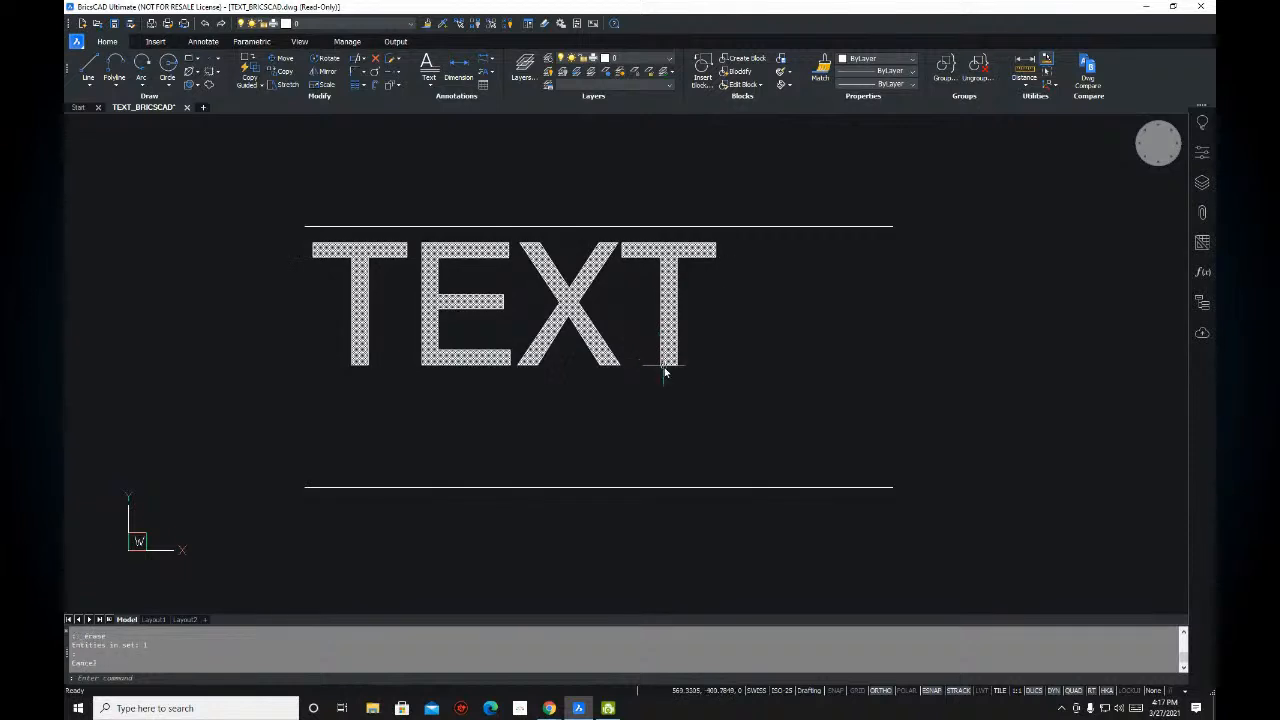
key("Escape")
type("m")
key("Return")
left_click(869, 430)
left_click(810, 490)
key("Return")
left_click(991, 505)
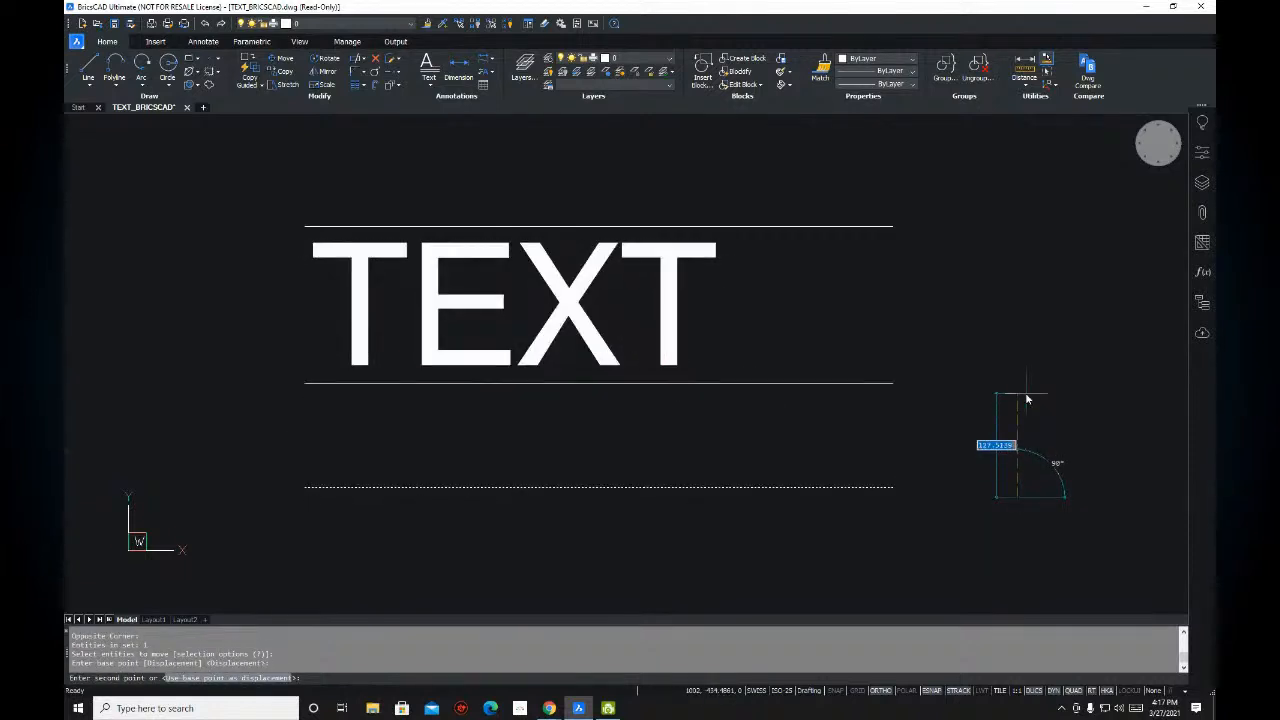
left_click(1027, 398)
key("Escape")
- Delete the remaining TEXT word so that only the two parallel lines are left
left_click(758, 316)
left_click(309, 363)
scroll(601, 306, "down", 2)
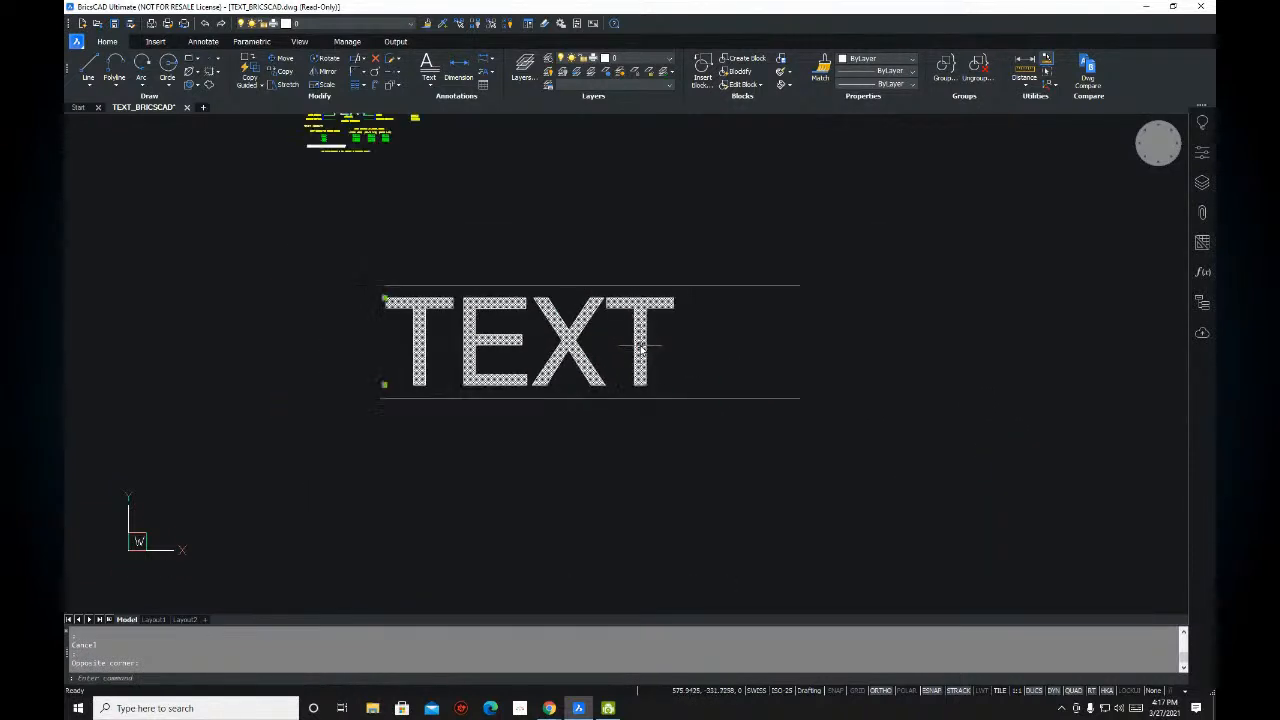
scroll(601, 306, "up", 2)
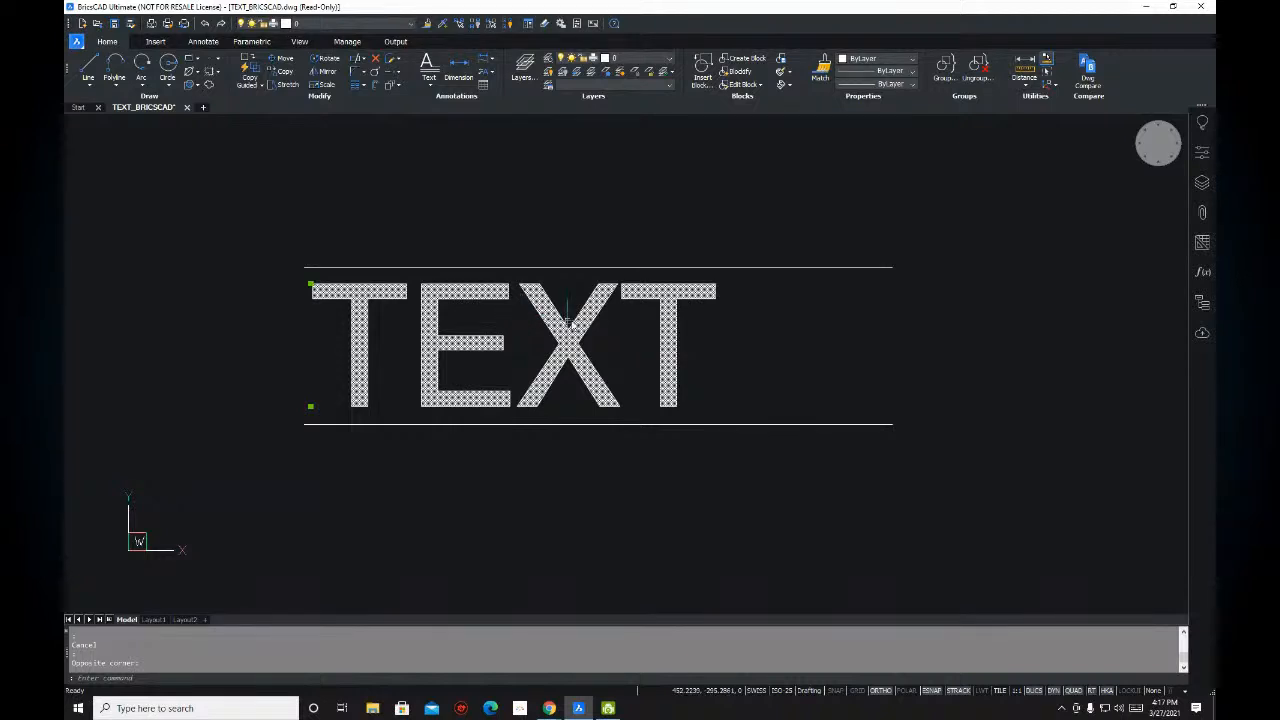
key("Delete")
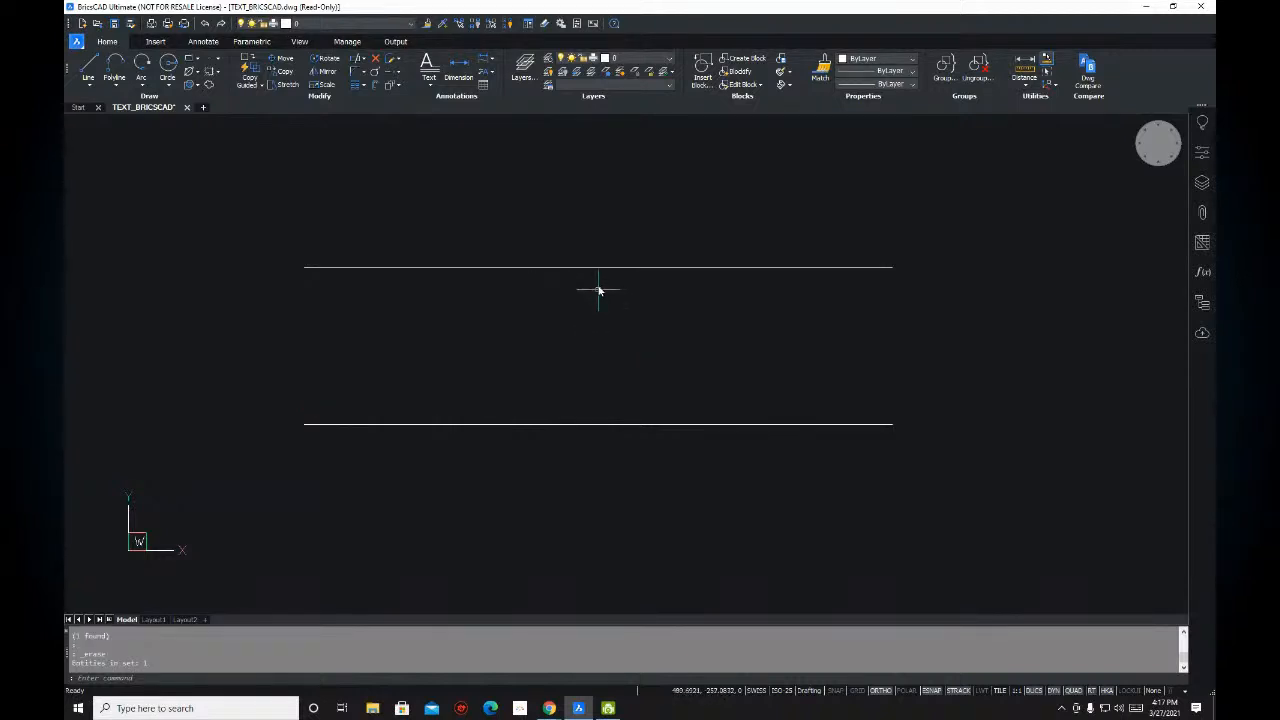
middle_click_drag(582, 248, 581, 274)
key("Escape")
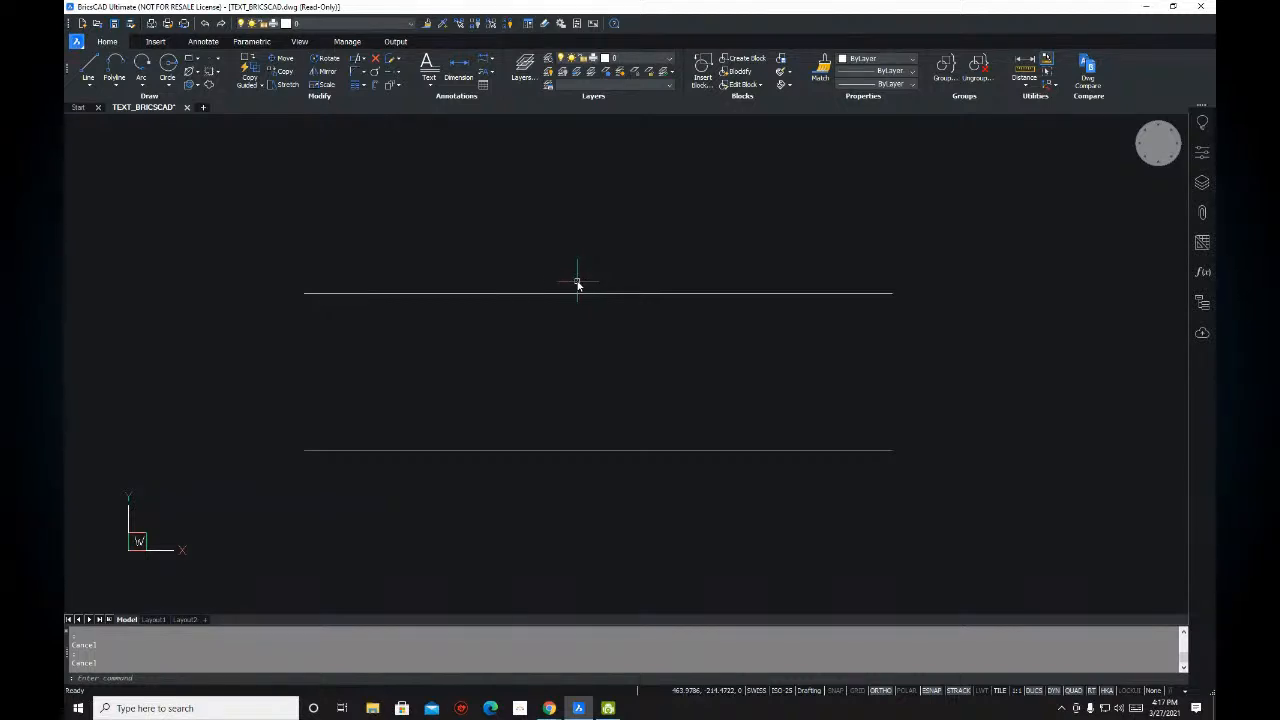
type("dt")
key("Return")
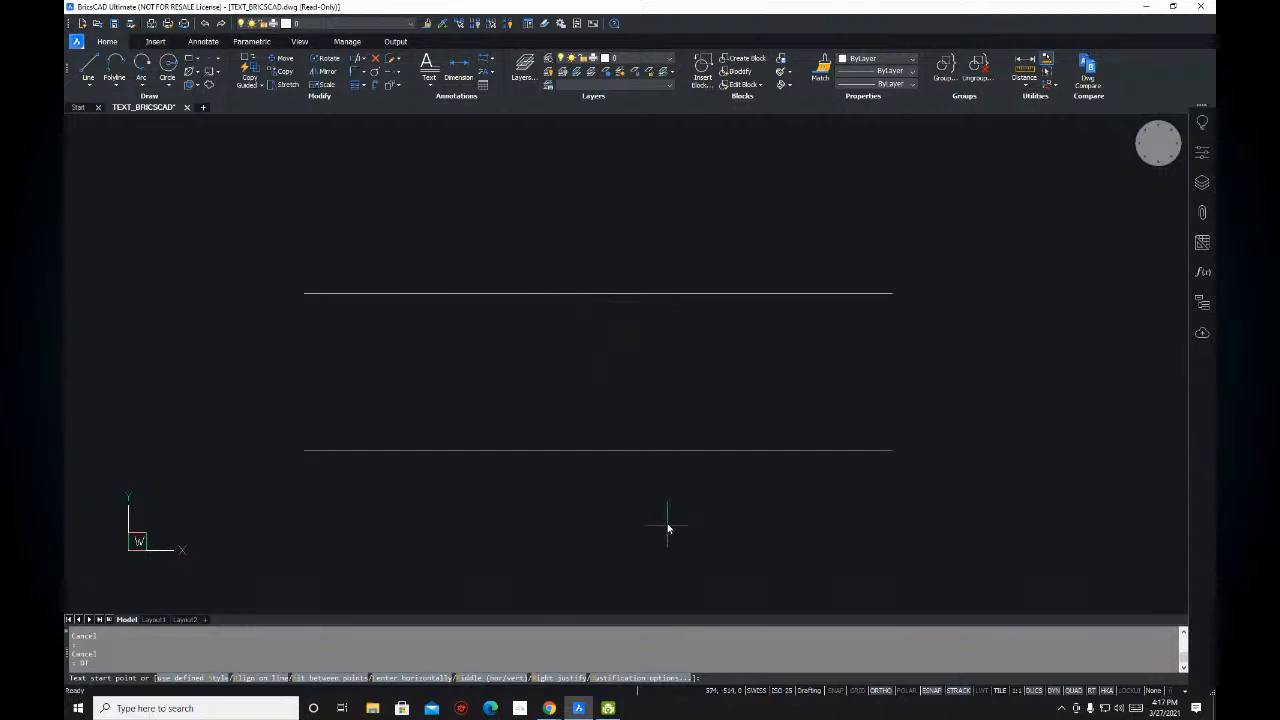
left_click(606, 679)
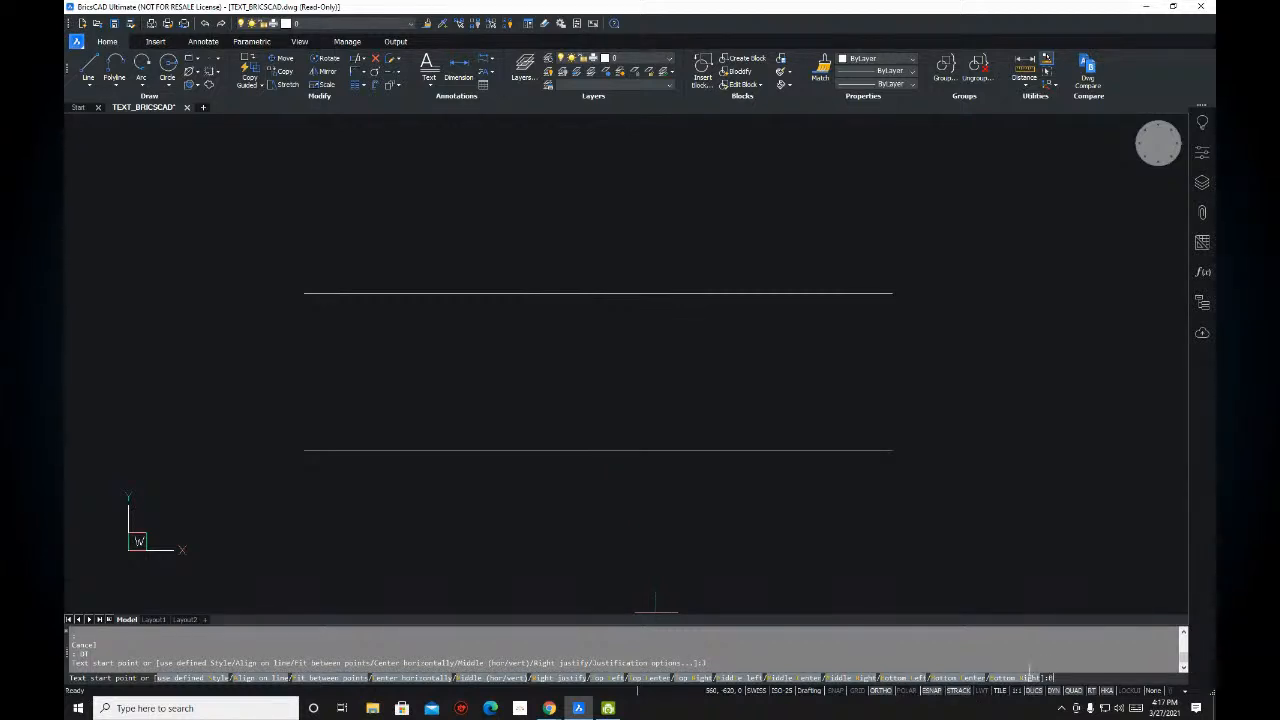
key("Return")
scroll(786, 451, "down", 10)
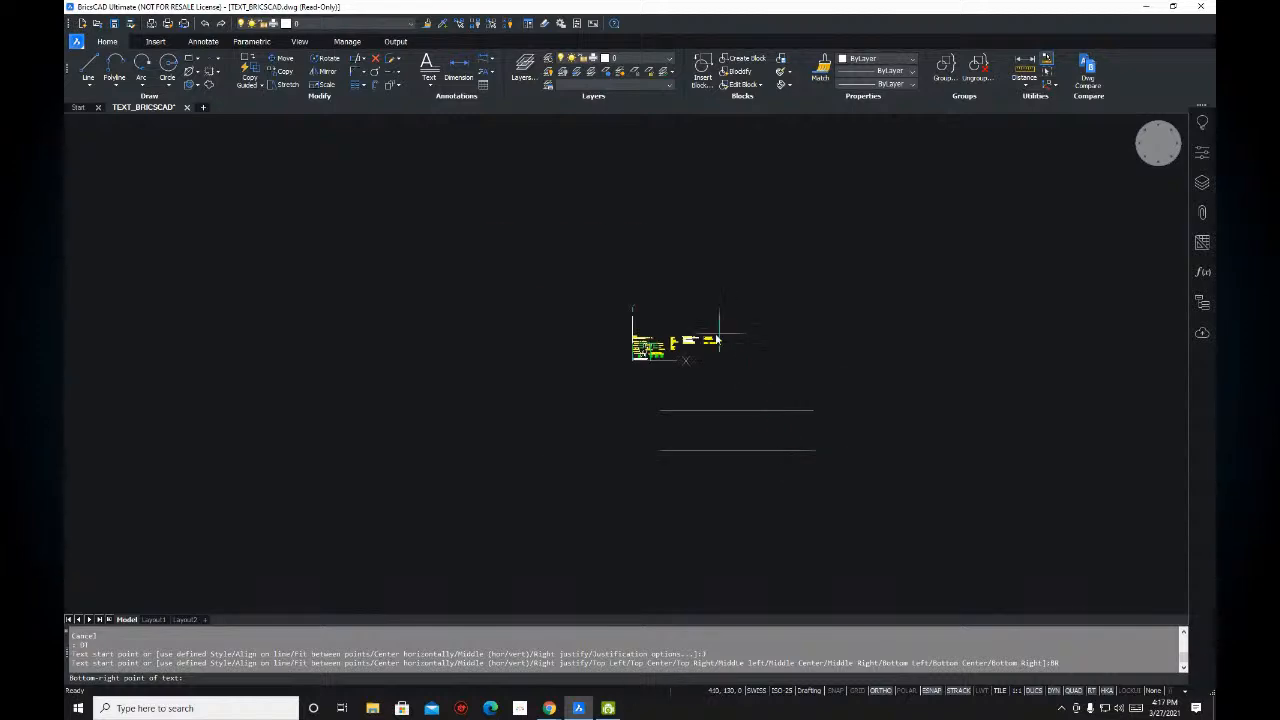
scroll(629, 372, "up", 8)
left_click(863, 378)
scroll(903, 403, "down", 10)
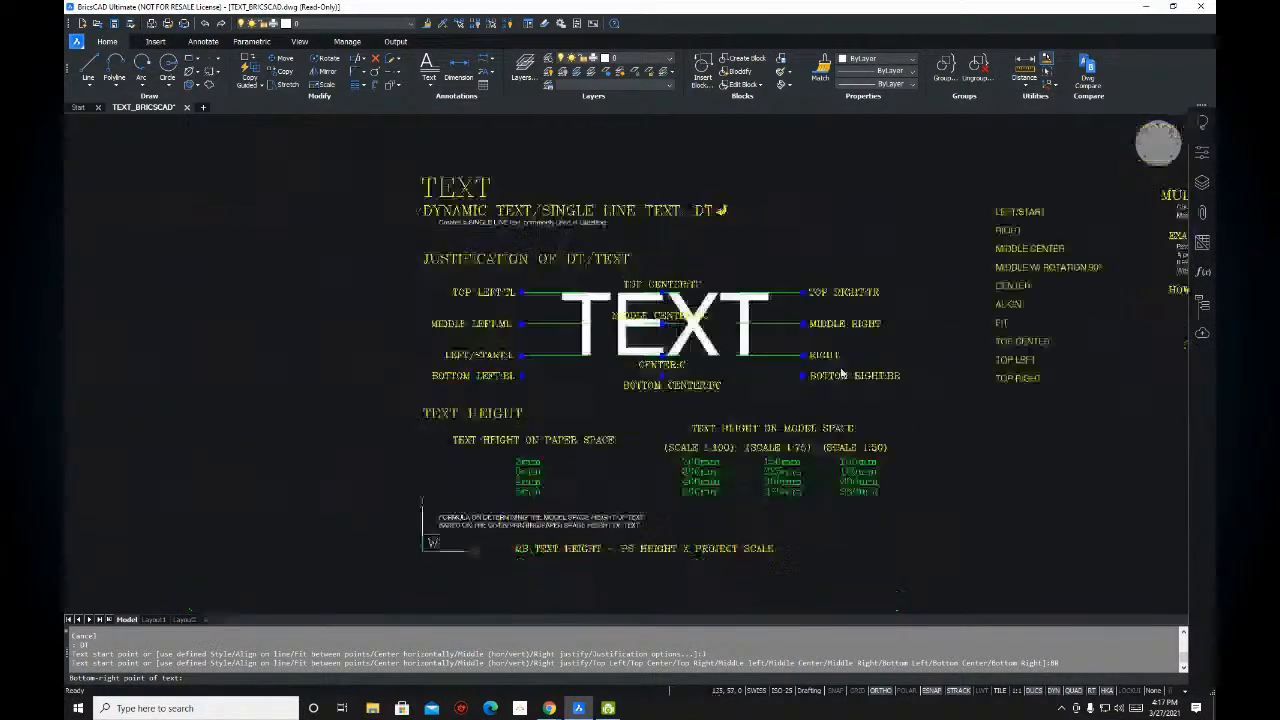
scroll(697, 309, "up", 10)
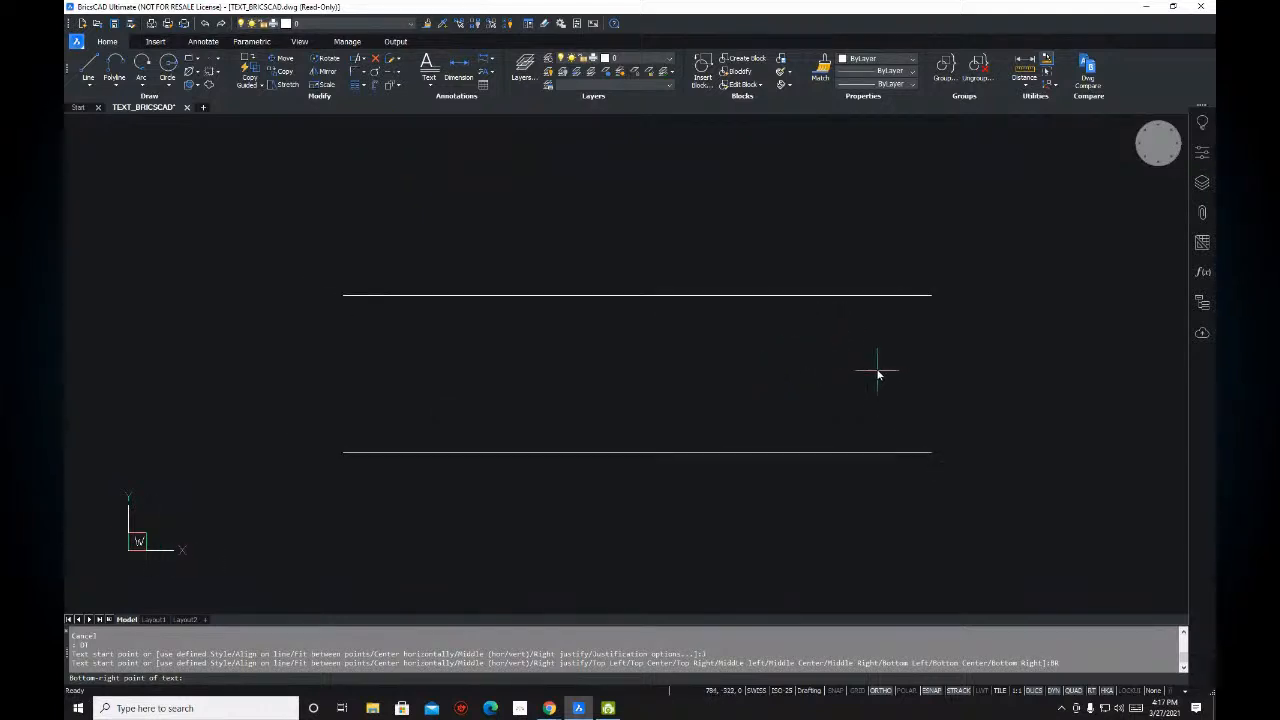
left_click(901, 437)
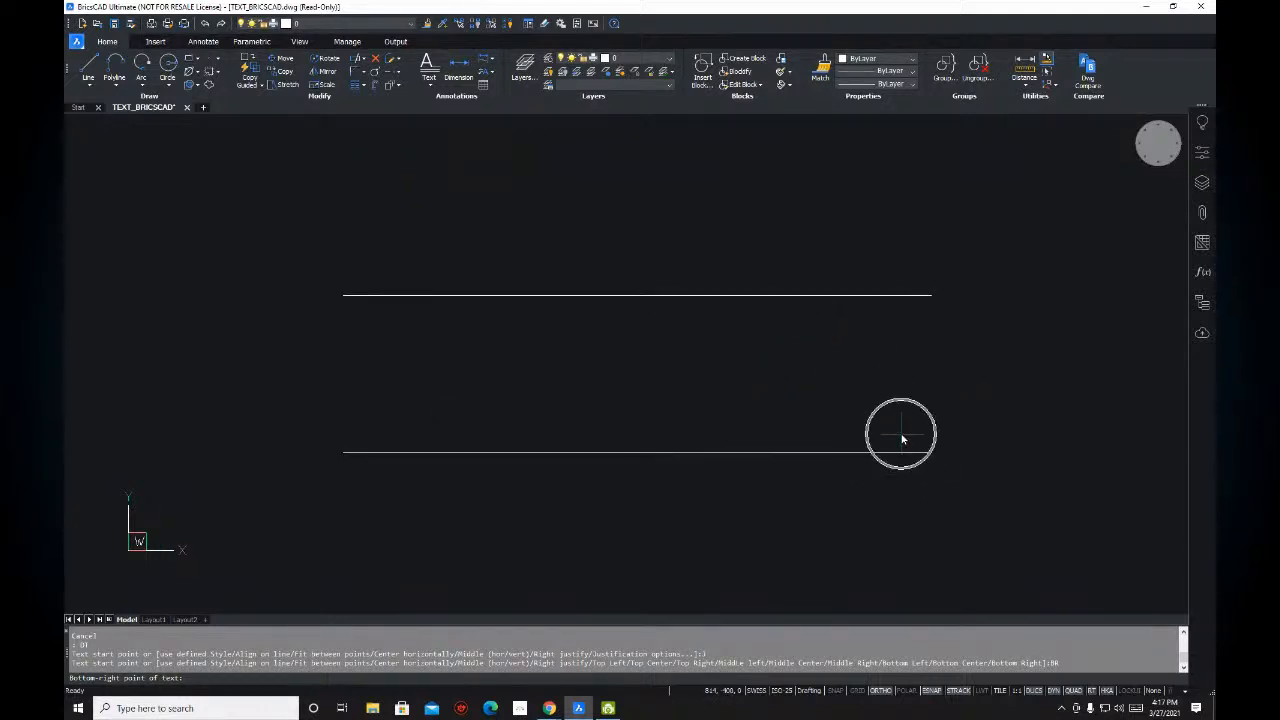
left_click(901, 437)
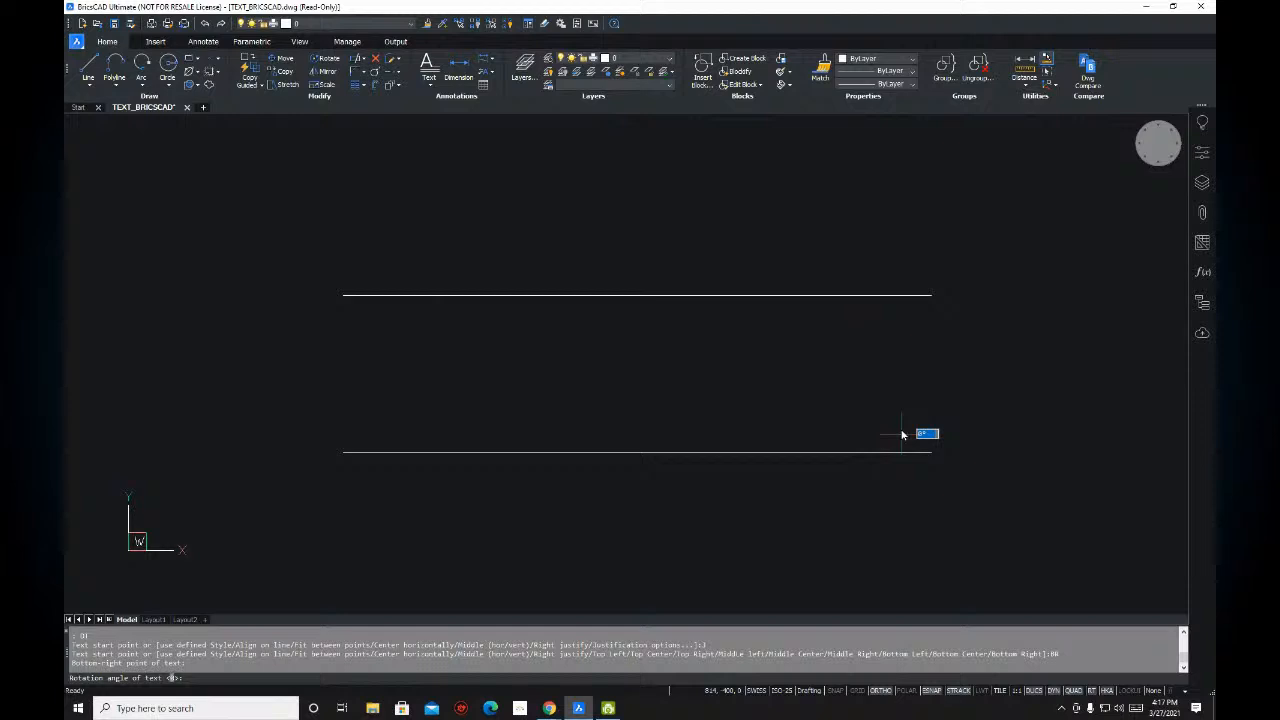
left_click(878, 374)
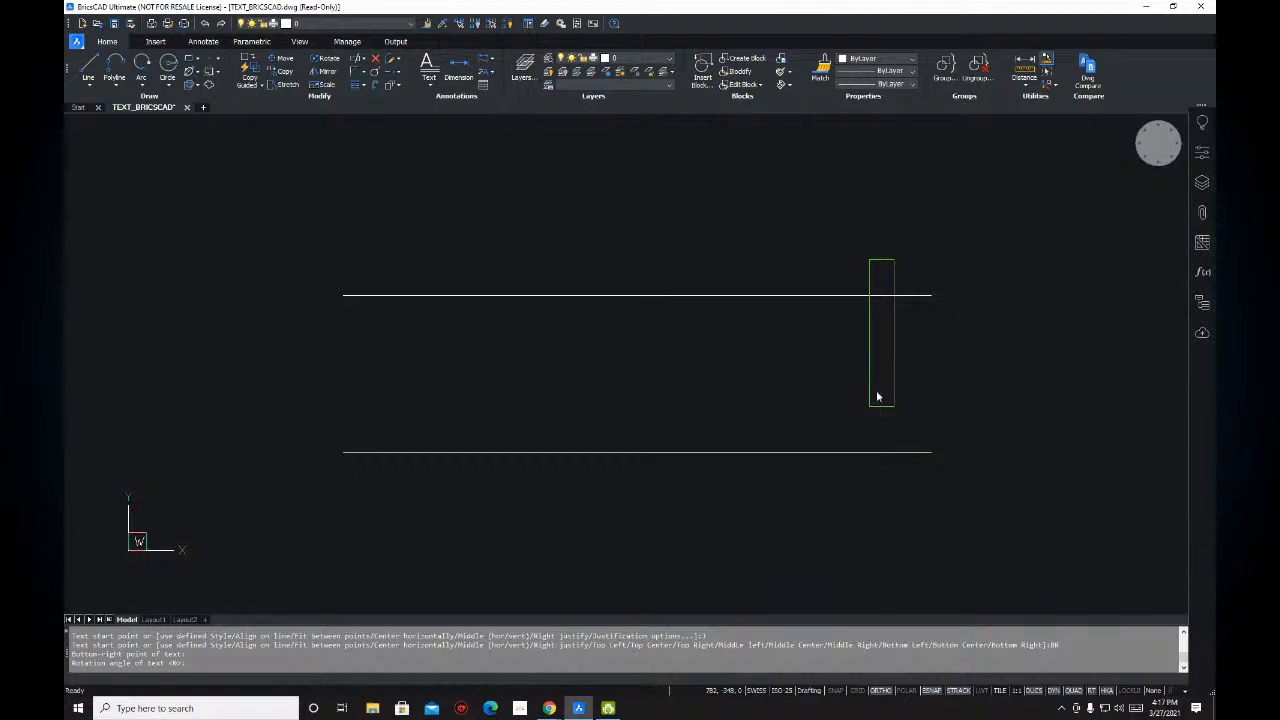
type("T")
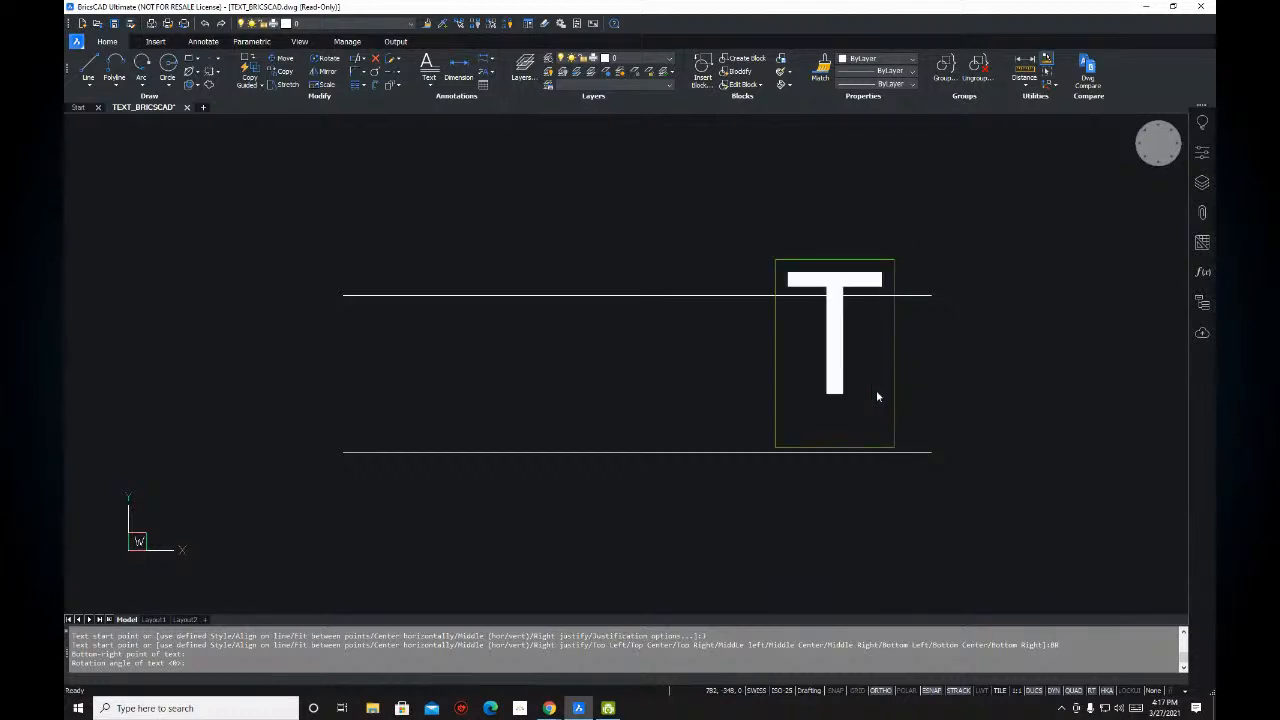
key("Escape")
- Add the word TEXT with dynamic text in Bottom Right (BR) justification, its bottom-right point just below the lower line's right end, at 0 rotation
key("Return")
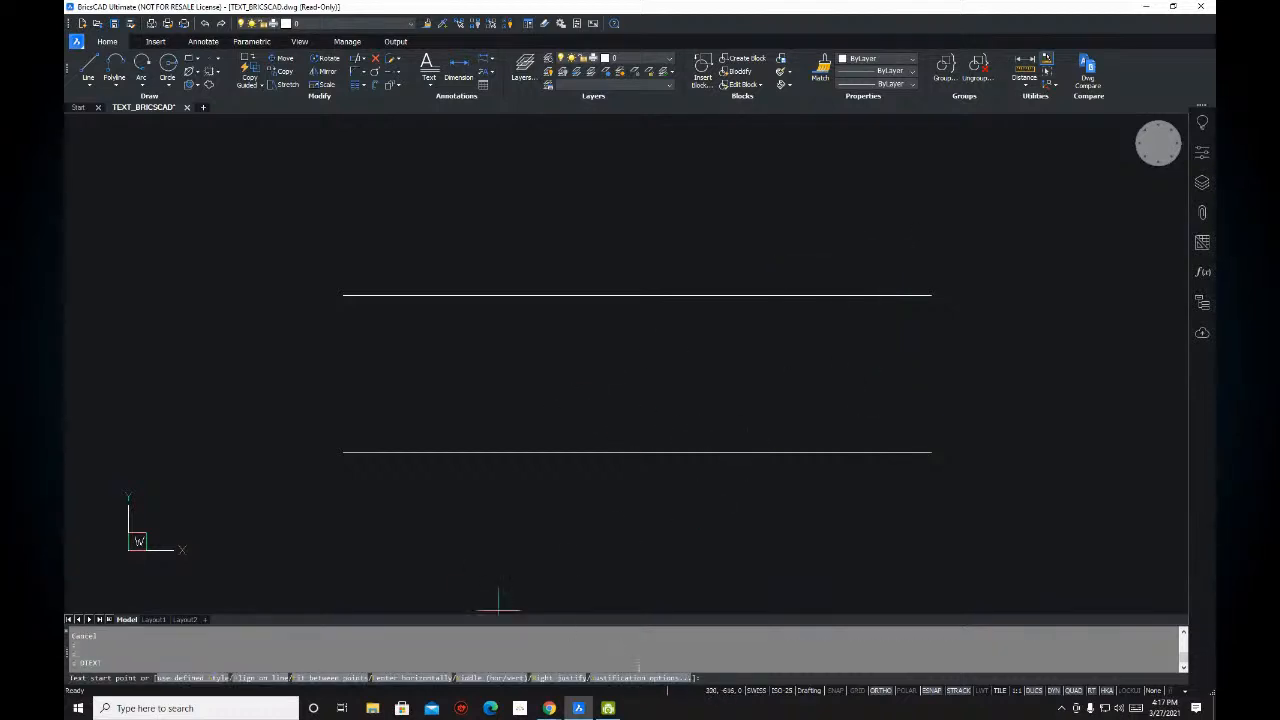
type("j")
key("Return")
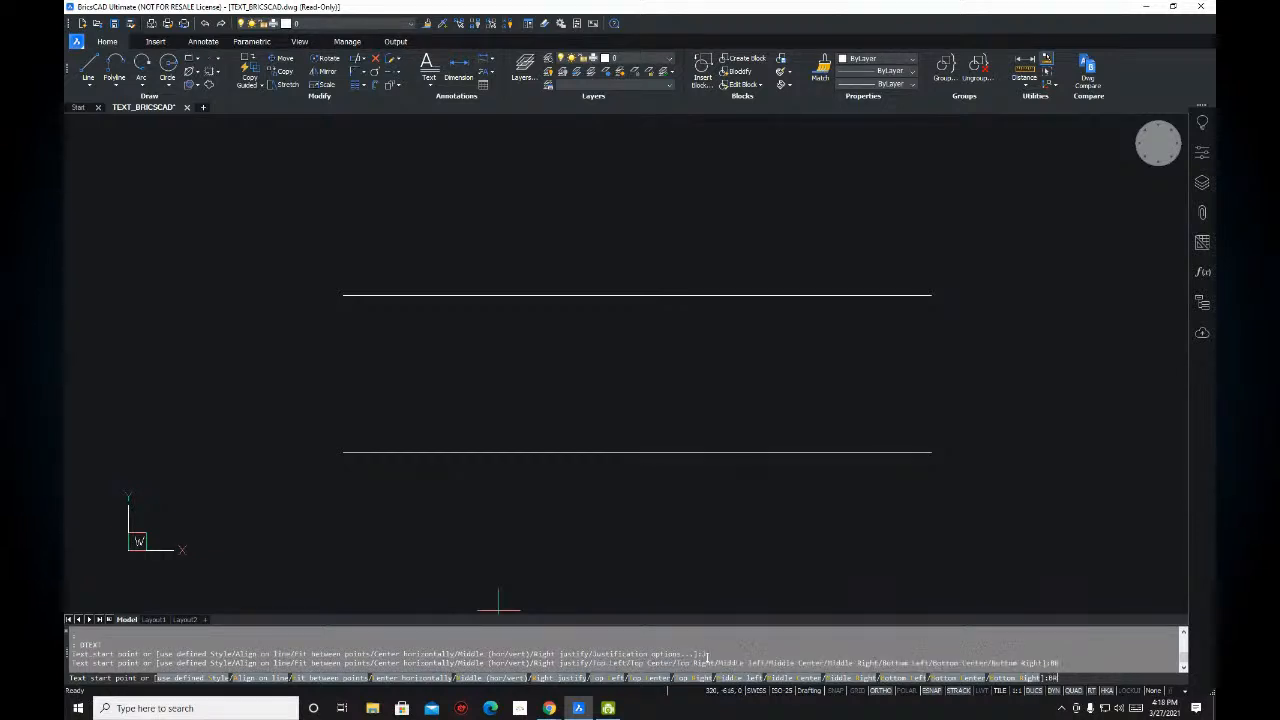
key("Return")
left_click(931, 466)
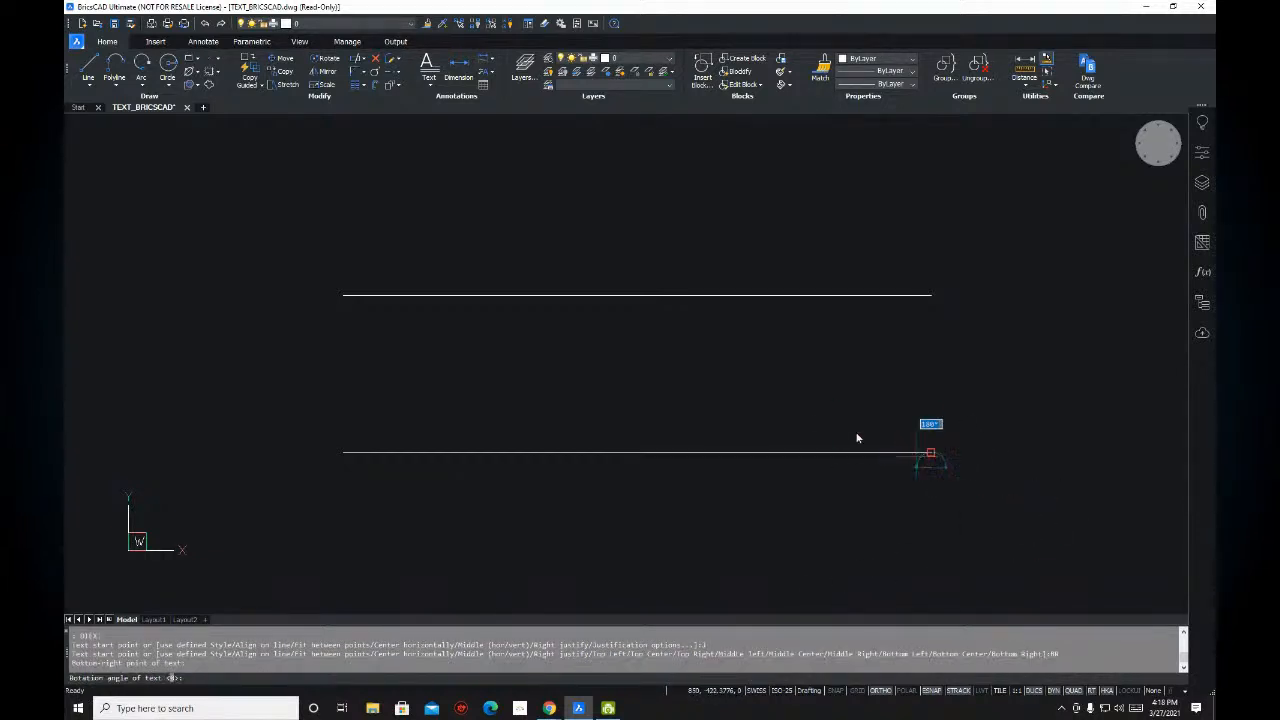
type("90")
key("Return")
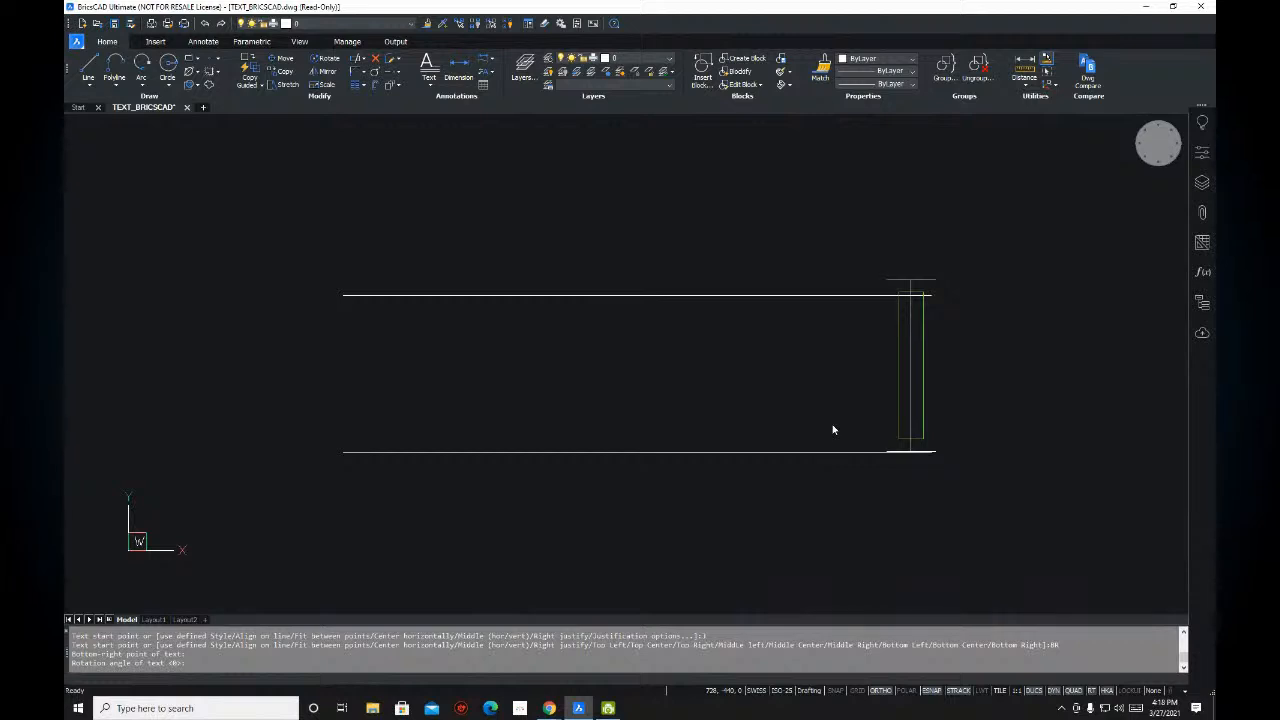
type("T")
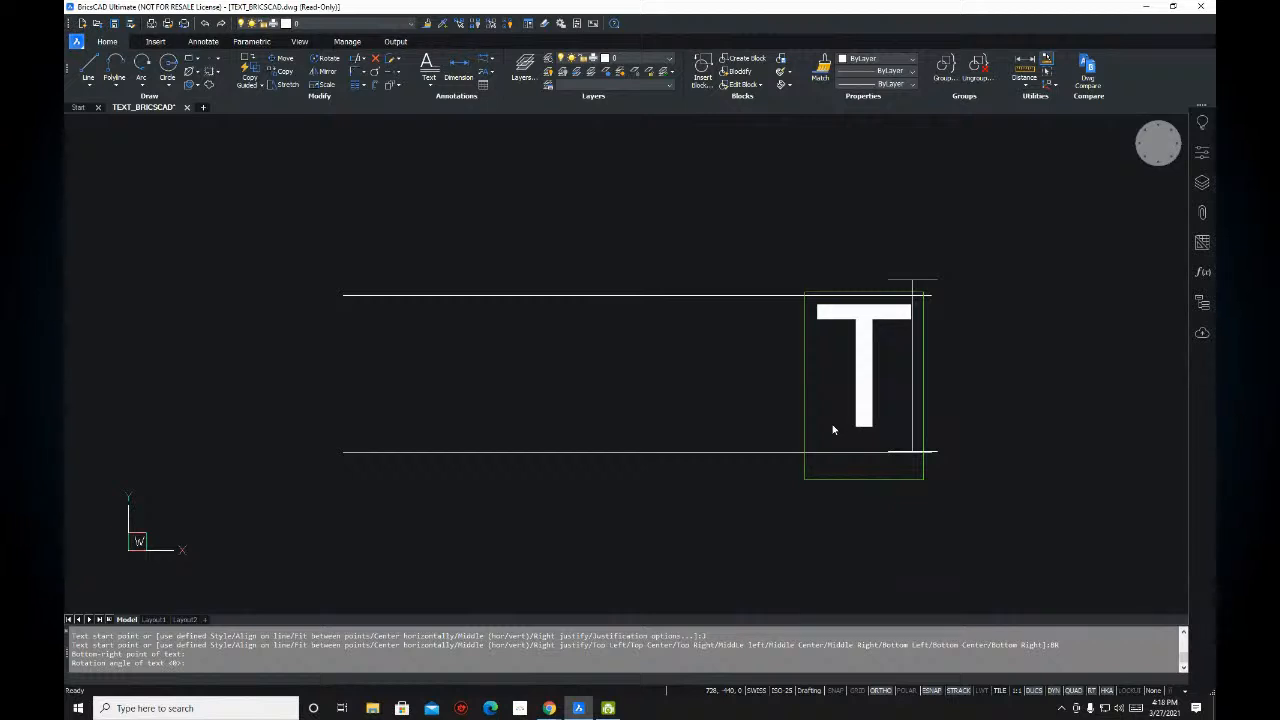
type("E")
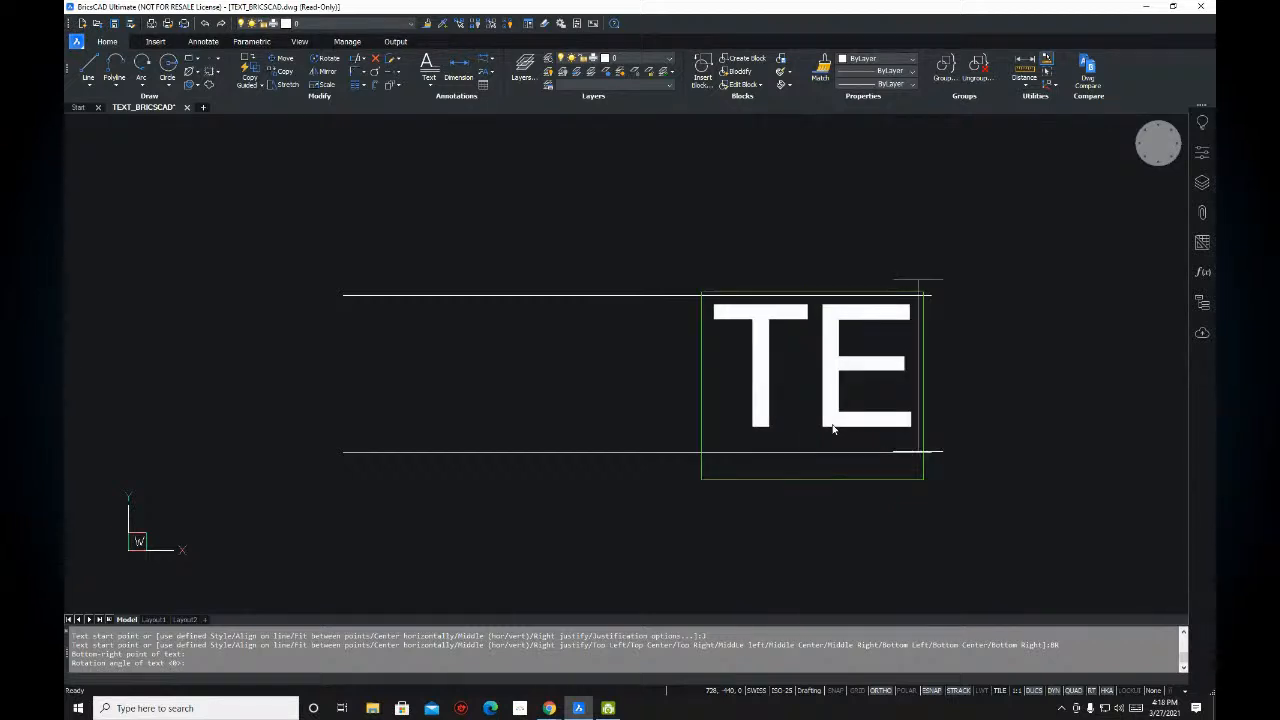
type("XT")
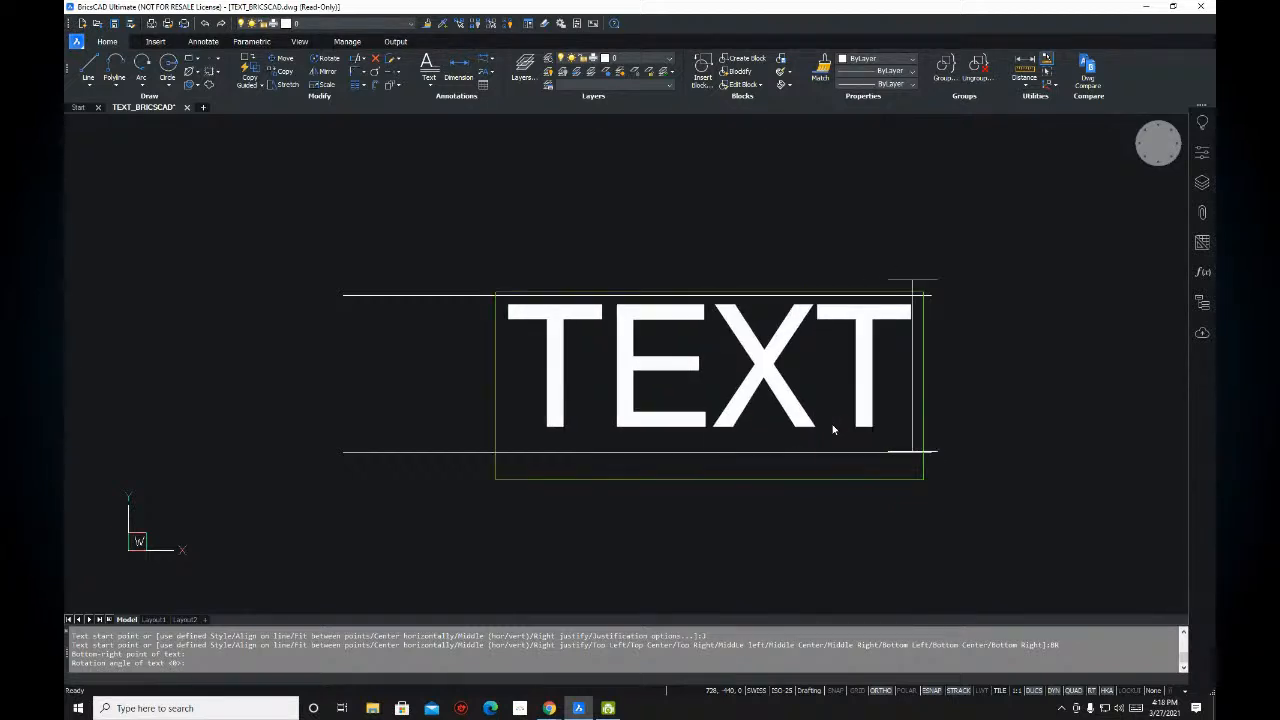
key("Return")
key("Return")
- Select the TEXT word and examine where its bottom-right insertion grip lies relative to the two lines
mouse_move(692, 451)
middle_mouse_down()
mouse_move(634, 377)
mouse_move(643, 391)
mouse_move(677, 366)
mouse_move(677, 346)
middle_mouse_up()
middle_click_drag(728, 226, 731, 246)
middle_click_drag(628, 246, 666, 244)
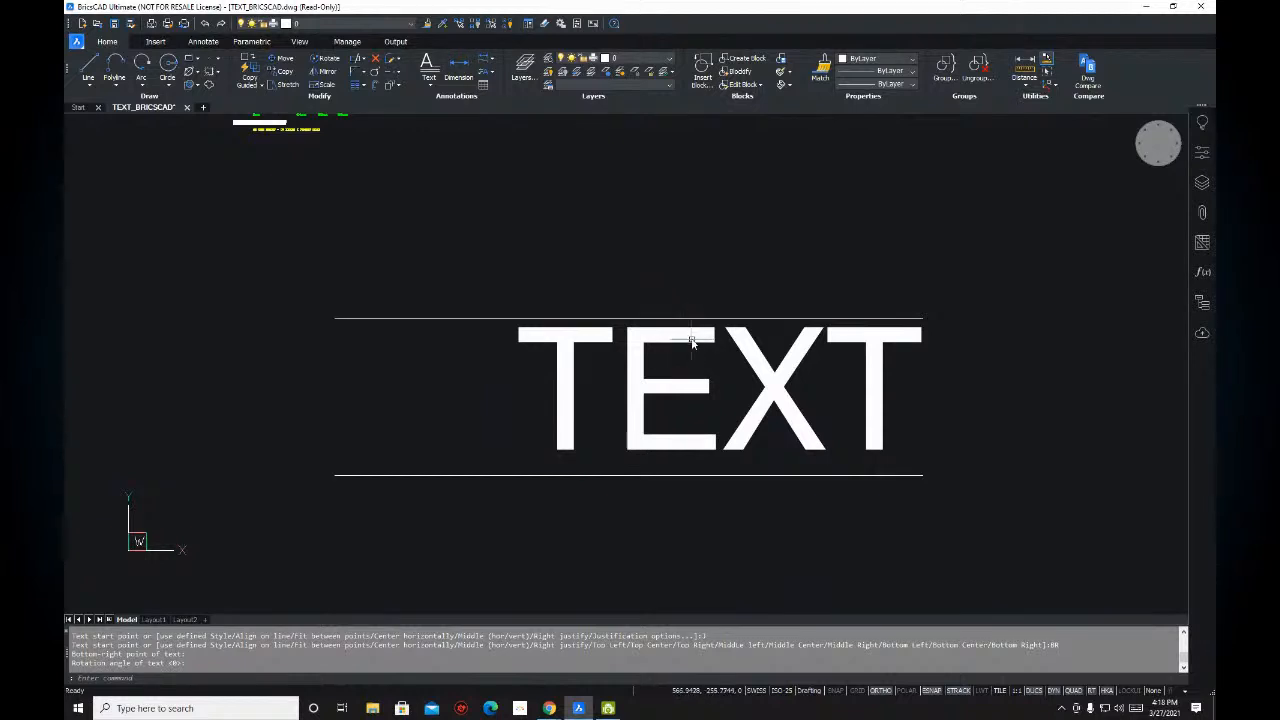
mouse_move(818, 378)
middle_mouse_down()
mouse_move(757, 363)
mouse_move(736, 375)
mouse_move(717, 360)
middle_mouse_up()
left_click(879, 354)
left_click(730, 411)
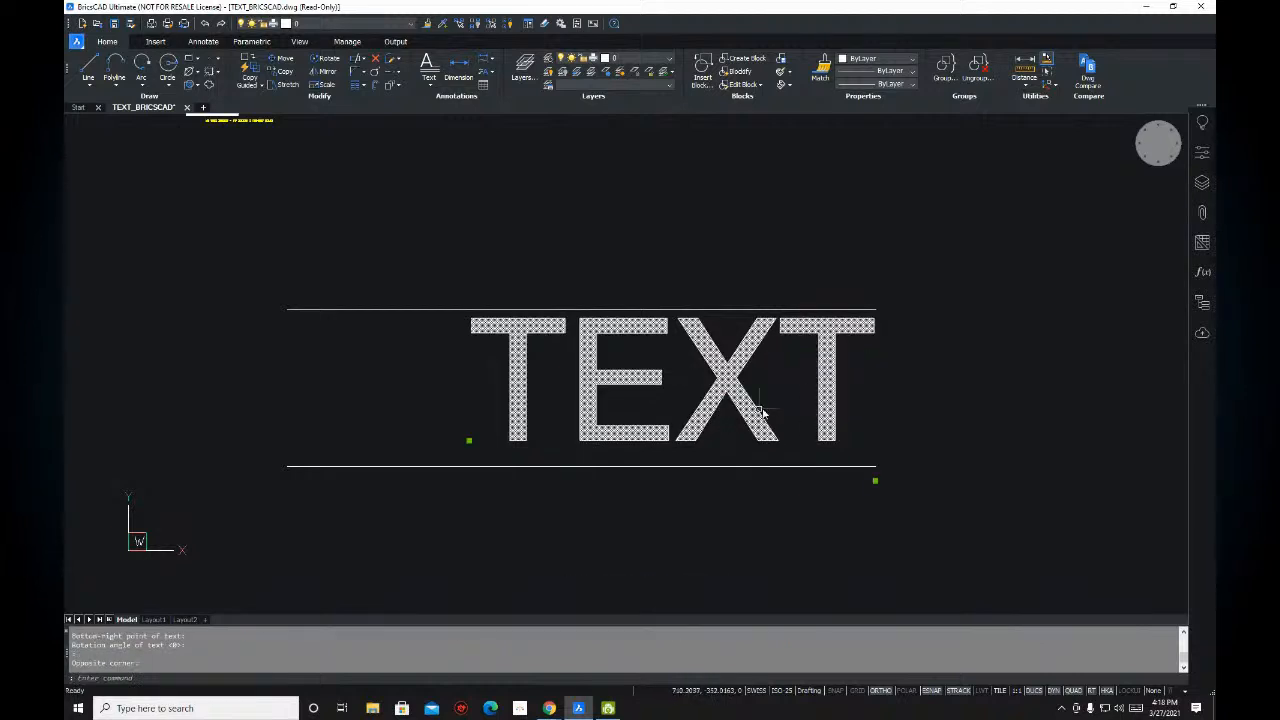
middle_click_drag(757, 414, 715, 382)
left_click(835, 451)
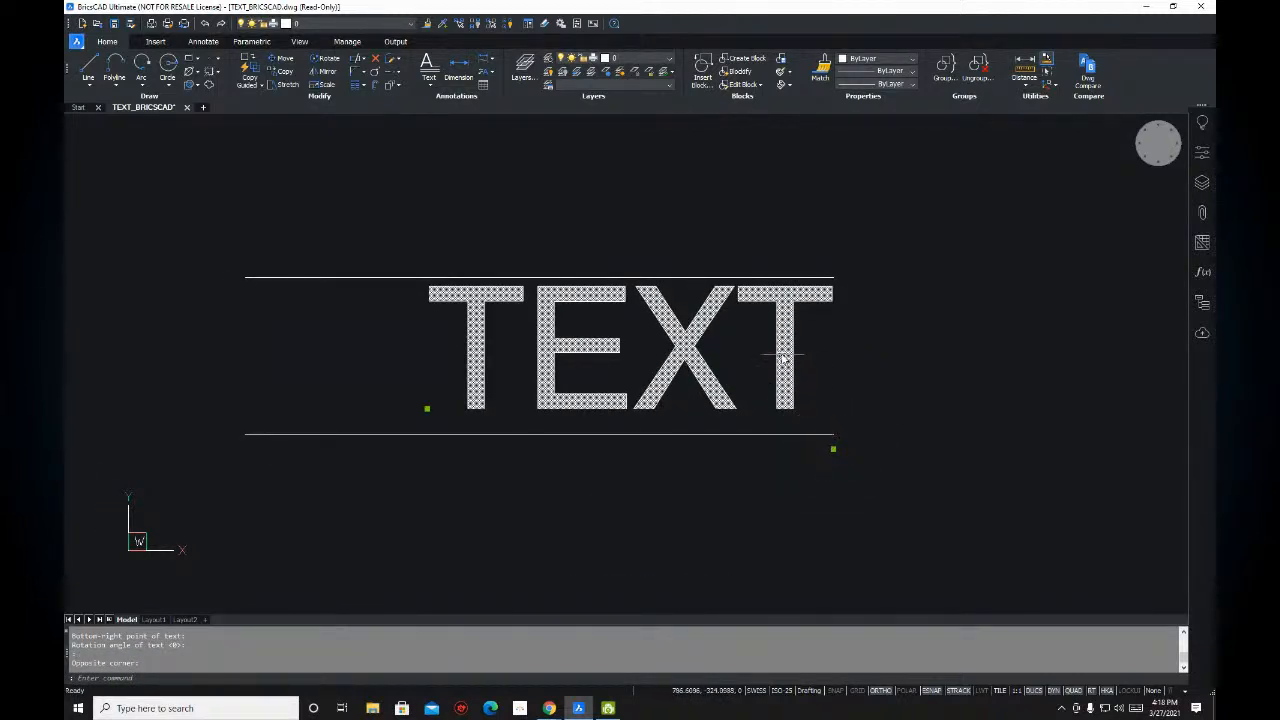
- Examine the selected TEXT word's bottom-right insertion grip against the two lines and clear the selection
middle_click_drag(783, 357, 789, 375)
key("ctrl")
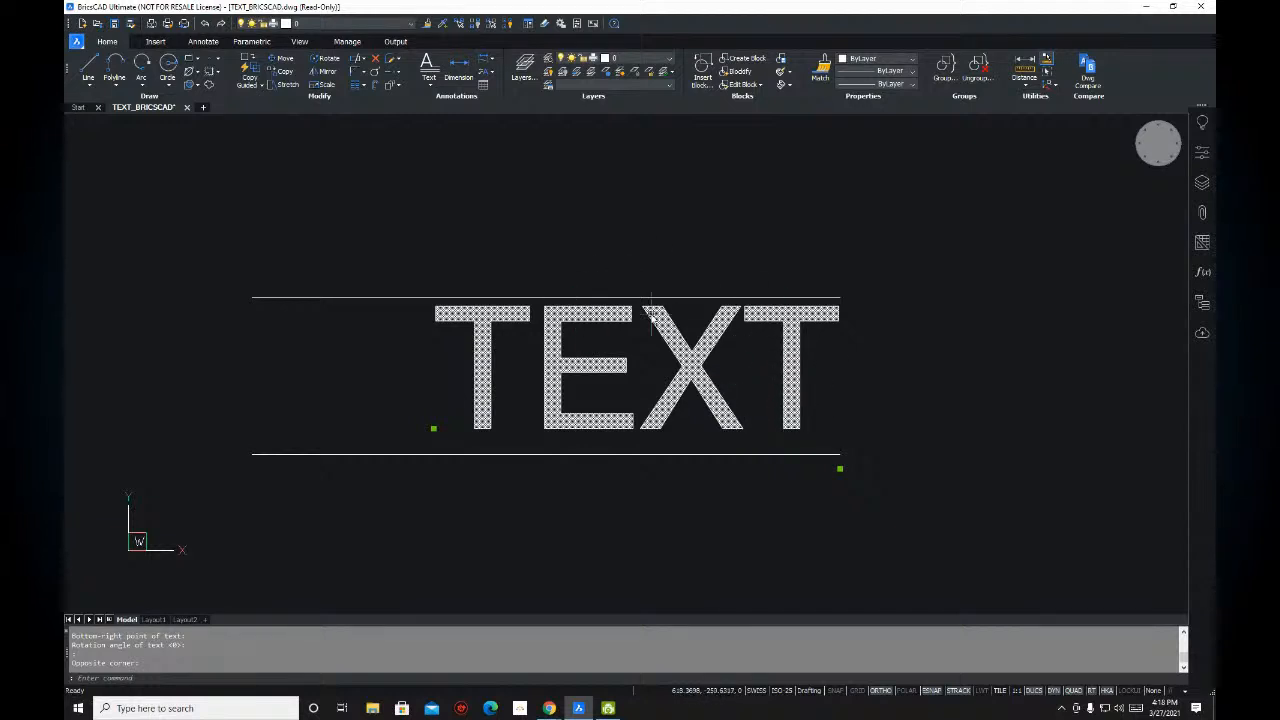
middle_click_drag(651, 315, 652, 325)
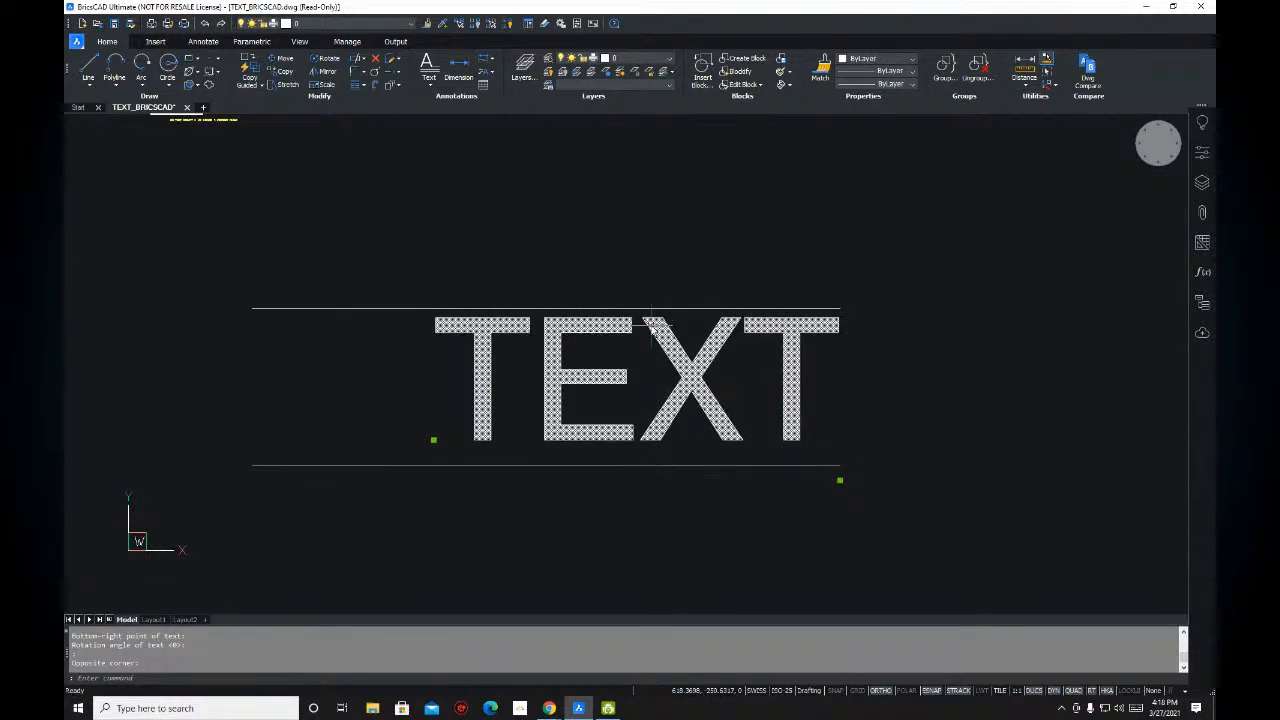
middle_click_drag(814, 391, 871, 380)
key("Escape")
key("Escape")
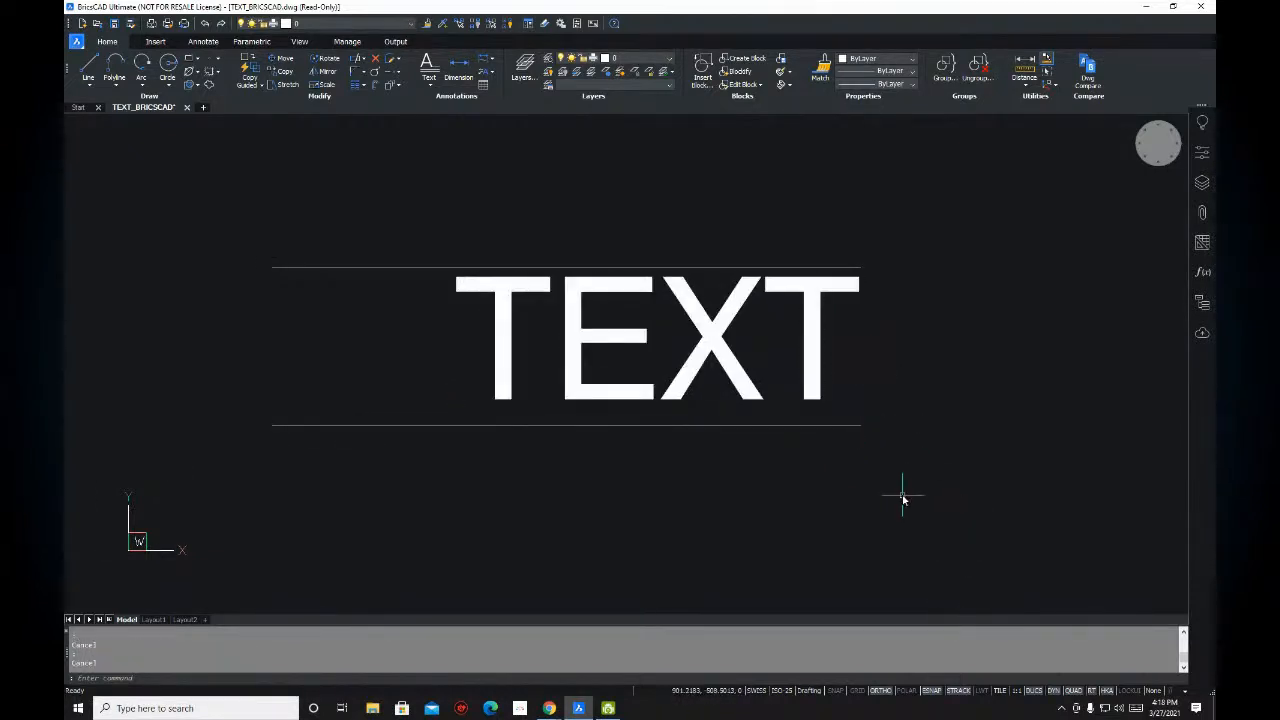
- Review the available entity snap types, examining whether the Insertion snap is enabled
right_click(932, 690)
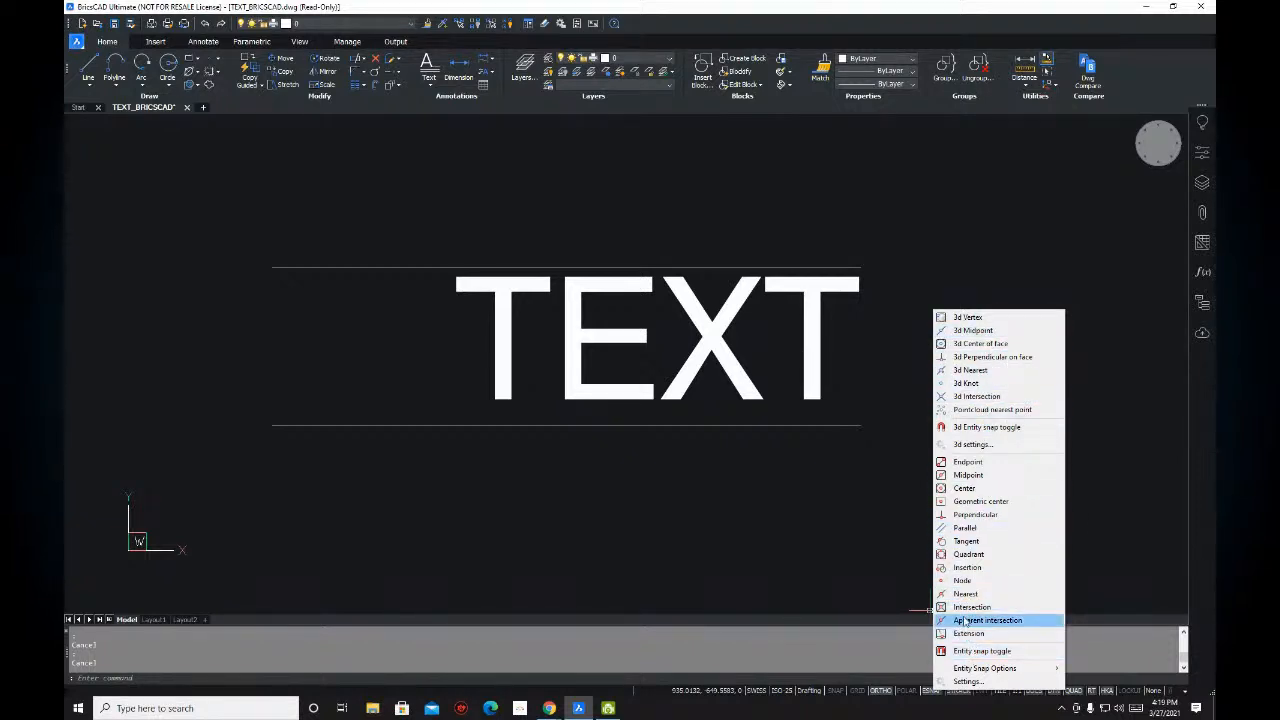
key("ctrl")
key("ctrl")
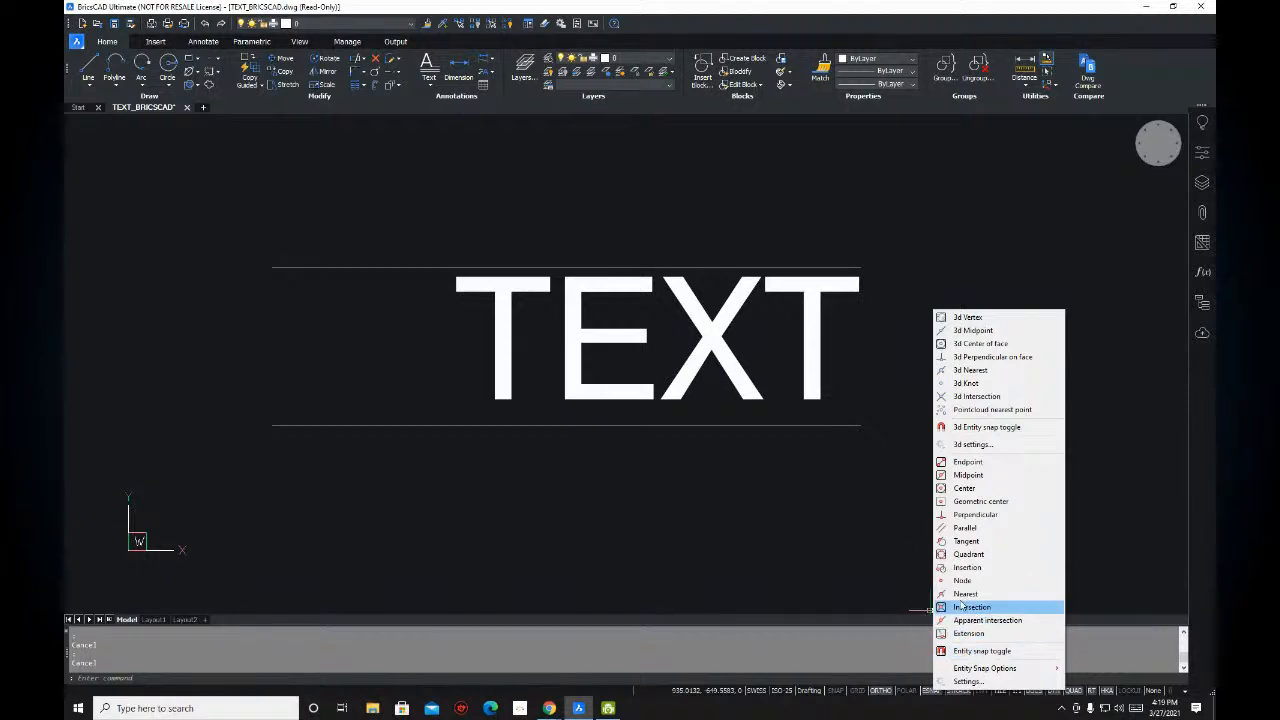
key("ctrl")
key("ctrl")
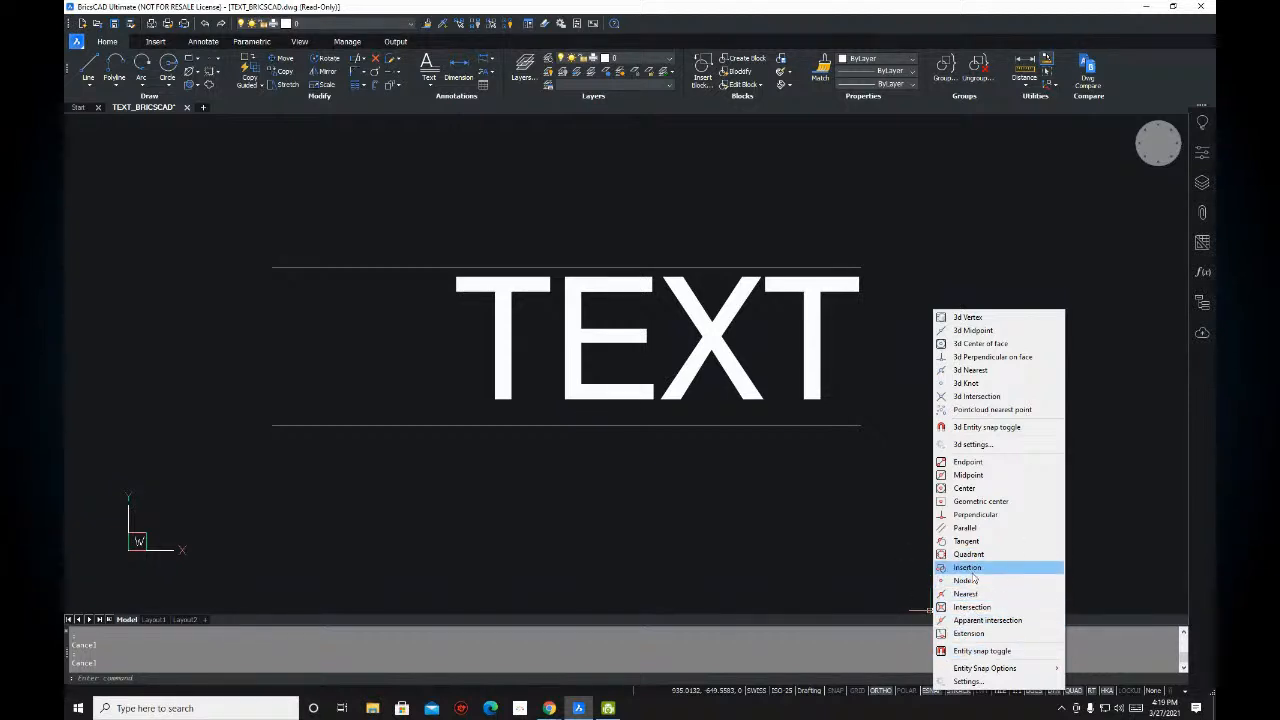
key("ctrl")
key("ctrl")
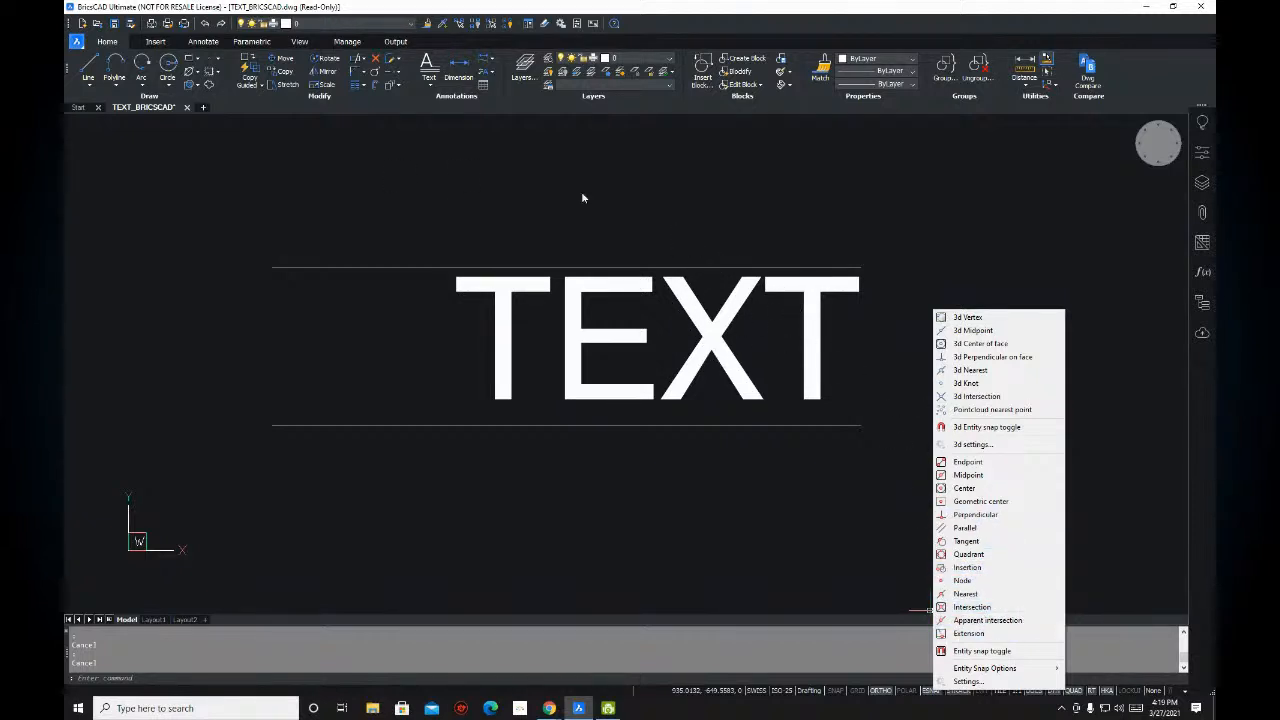
left_click(851, 481)
key("Escape")
middle_click_drag(947, 440, 888, 437)
mouse_move(820, 343)
middle_mouse_down()
mouse_move(827, 357)
mouse_move(801, 369)
middle_mouse_up()
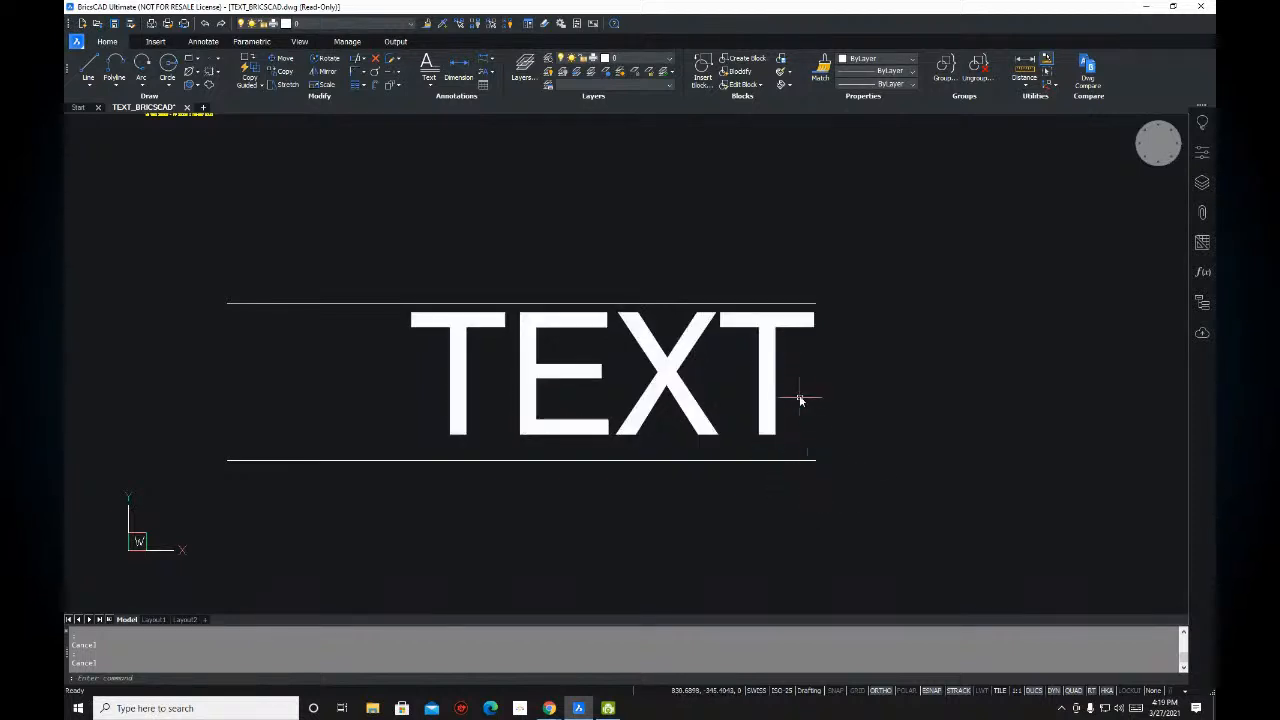
- Turn on the Insertion entity snap during a move of the TEXT word, and cancel the move
type("m")
key("Return")
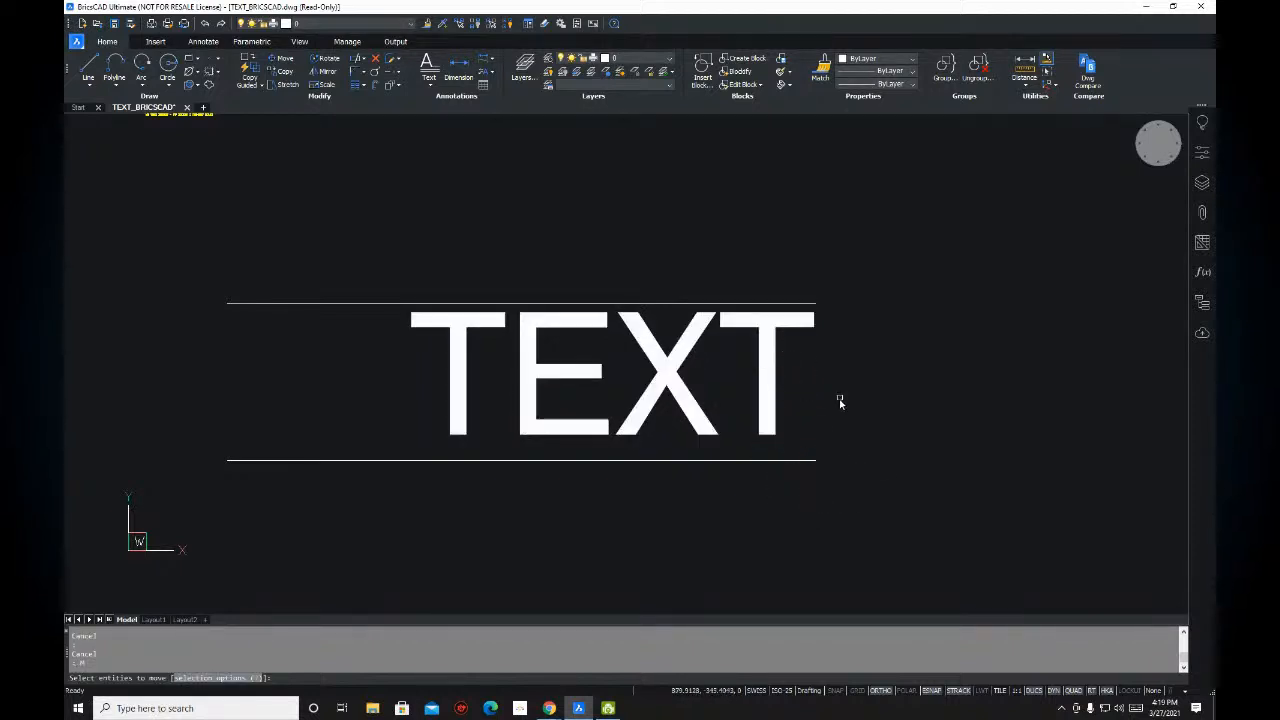
left_click(869, 369)
left_click(764, 338)
key("Return")
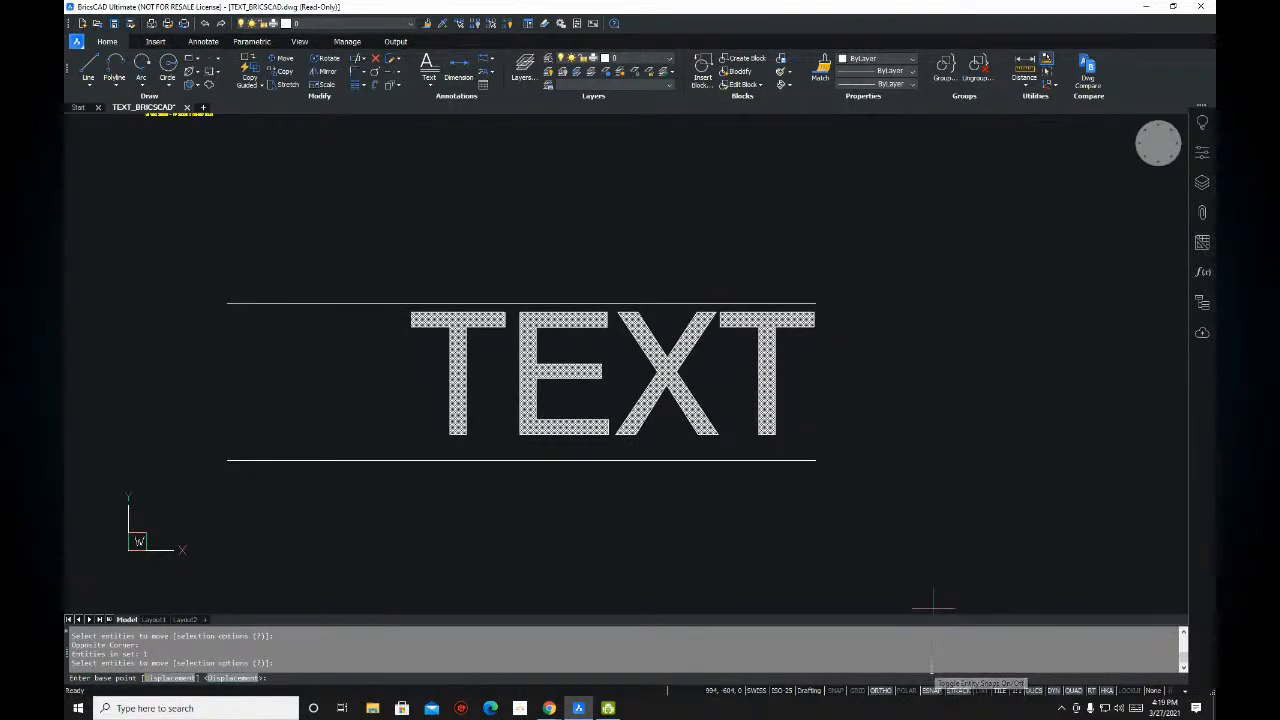
right_click(928, 690)
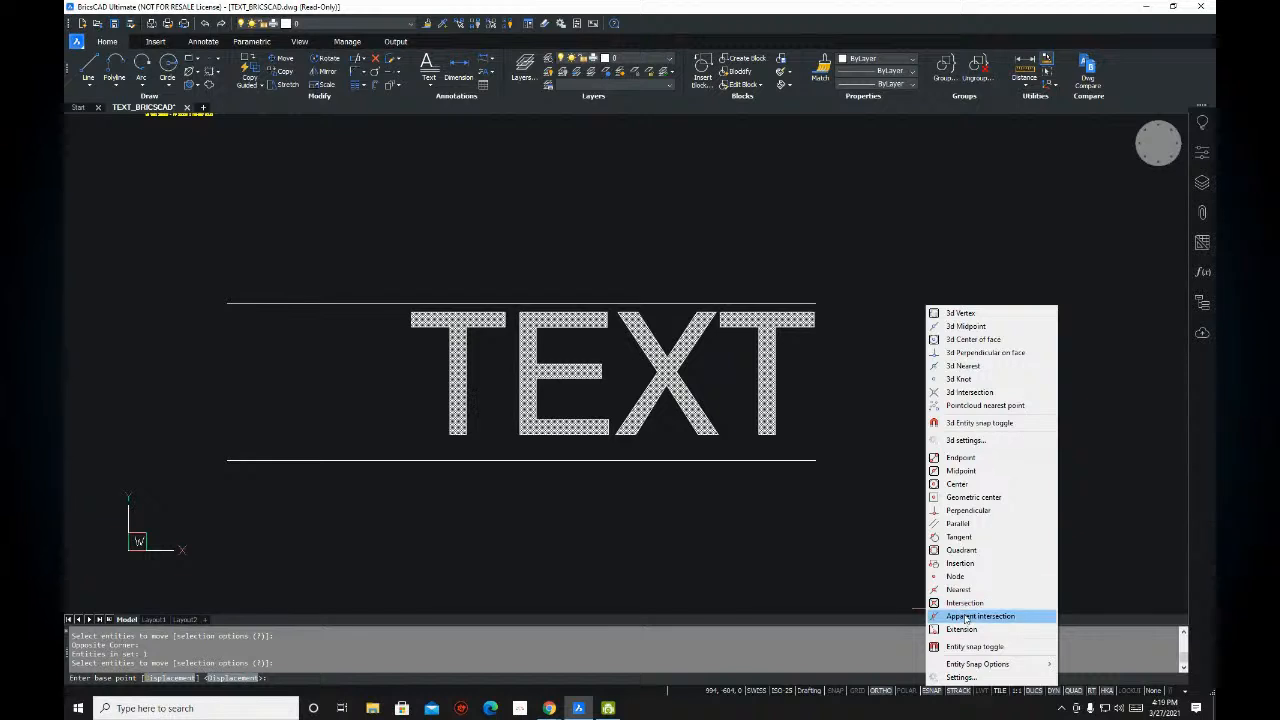
left_click(967, 563)
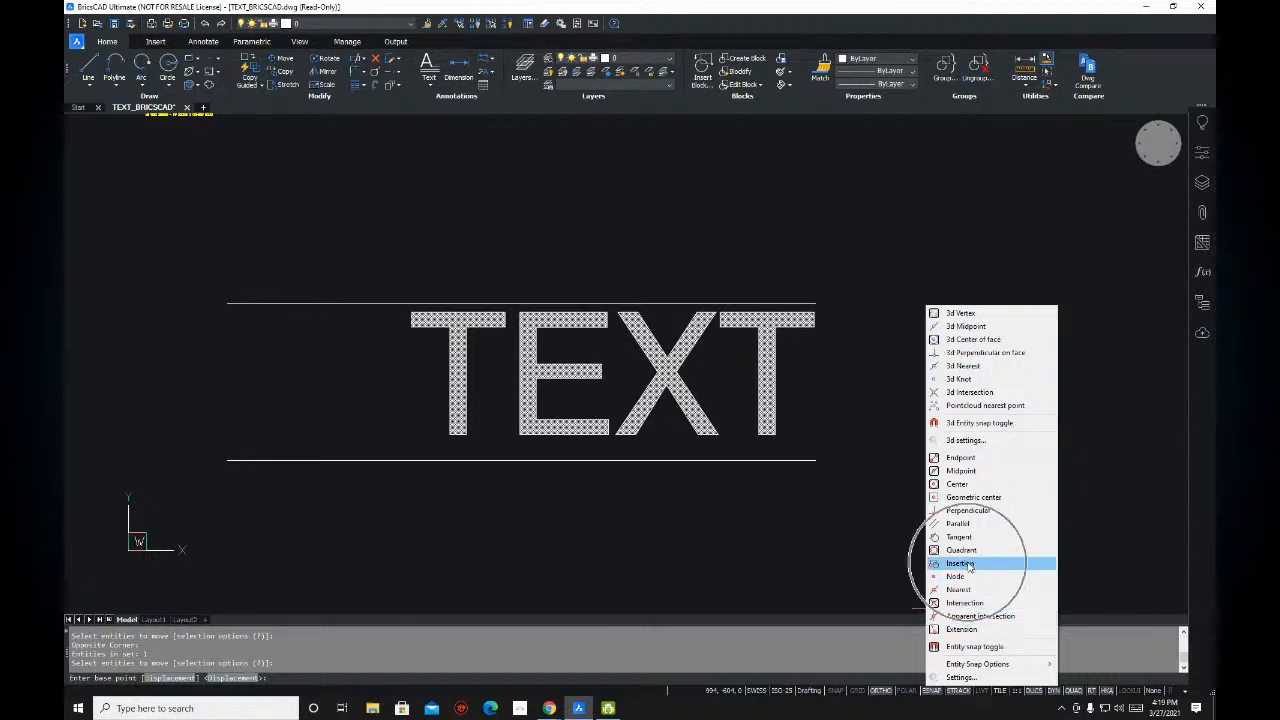
right_click(946, 692)
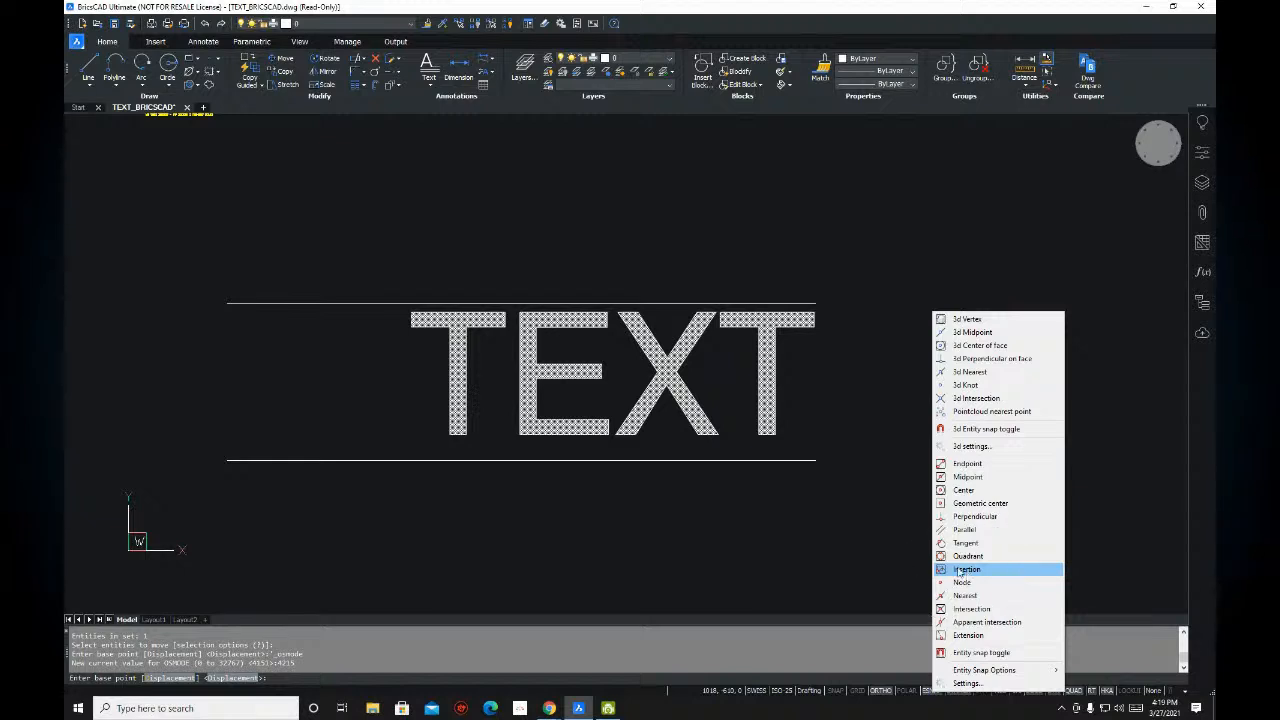
left_click(859, 556)
key("Escape")
- Turn Ortho off while trying to move the TEXT word from its bottom-right insertion point, leaving the word unmoved
key("Return")
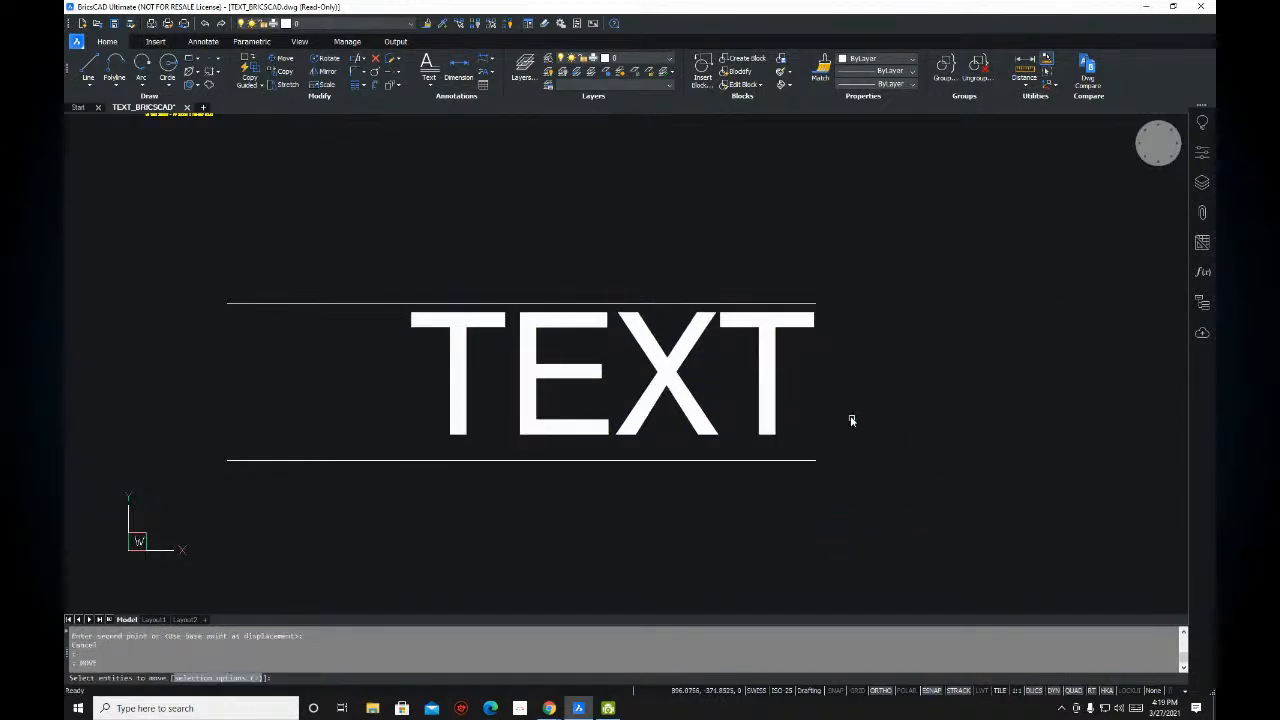
left_click(851, 420)
left_click(786, 414)
key("Return")
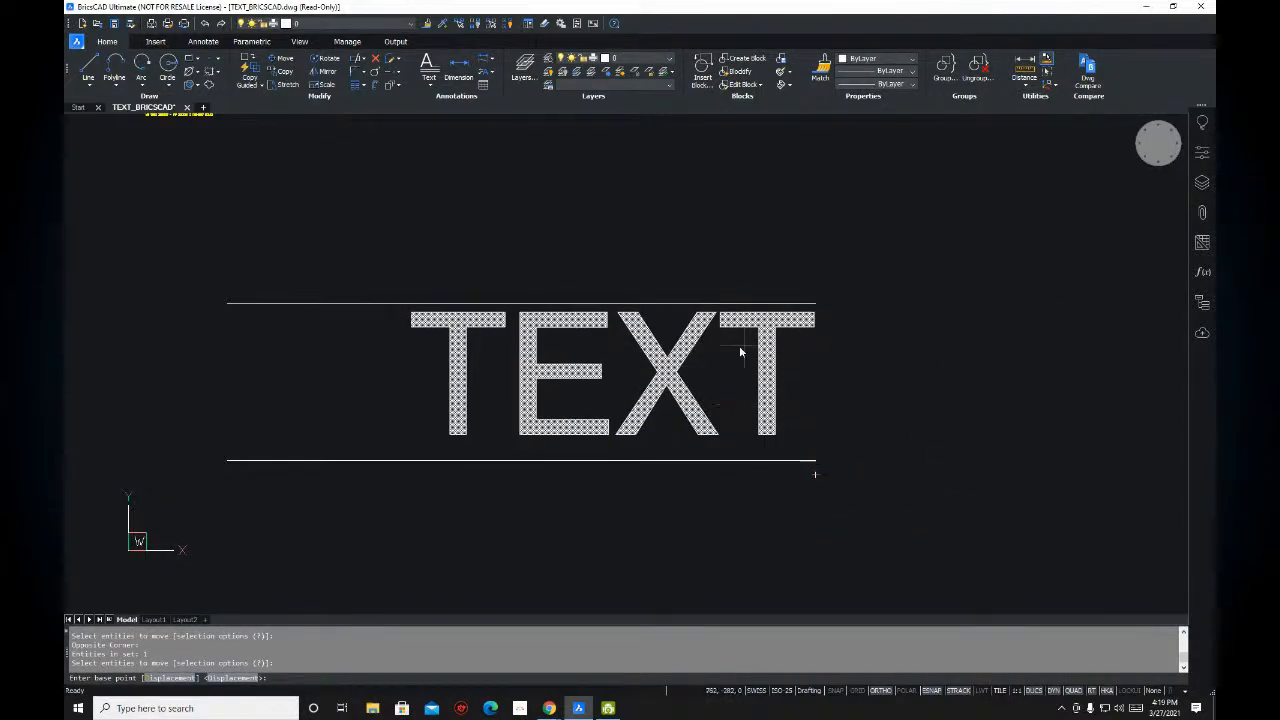
scroll(816, 478, "up", 3)
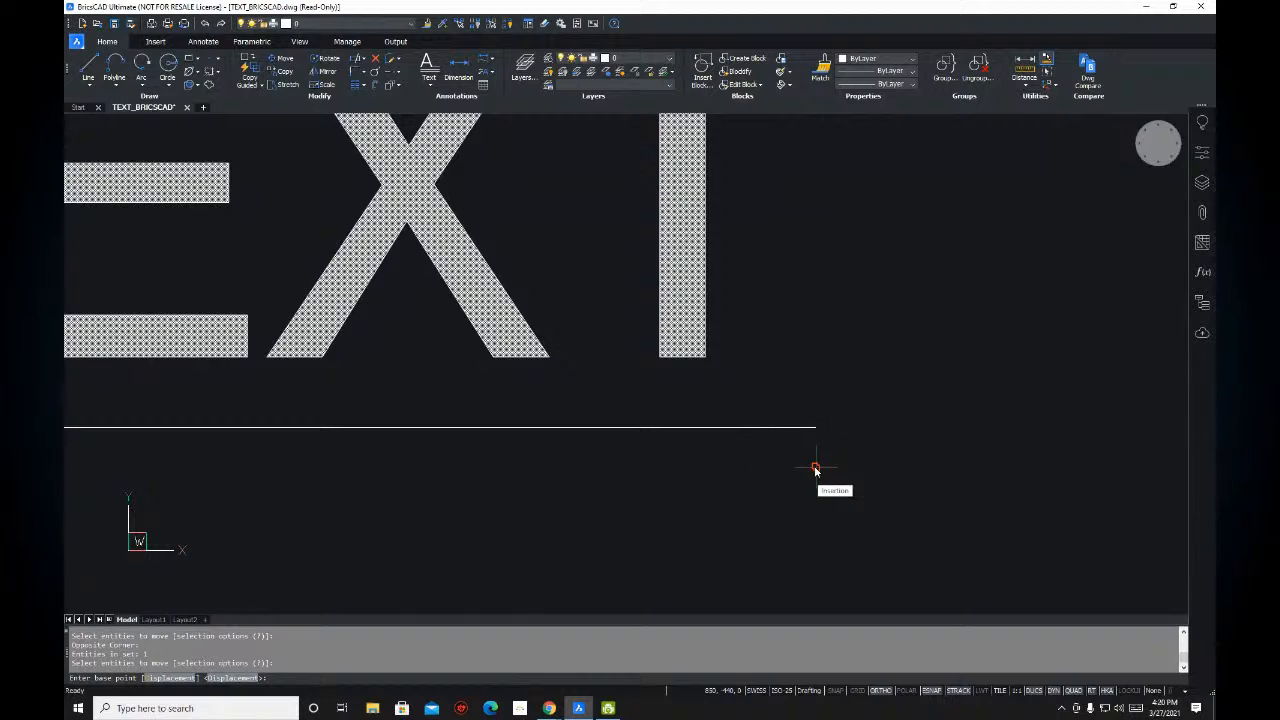
left_click(815, 468)
scroll(815, 470, "down", 4)
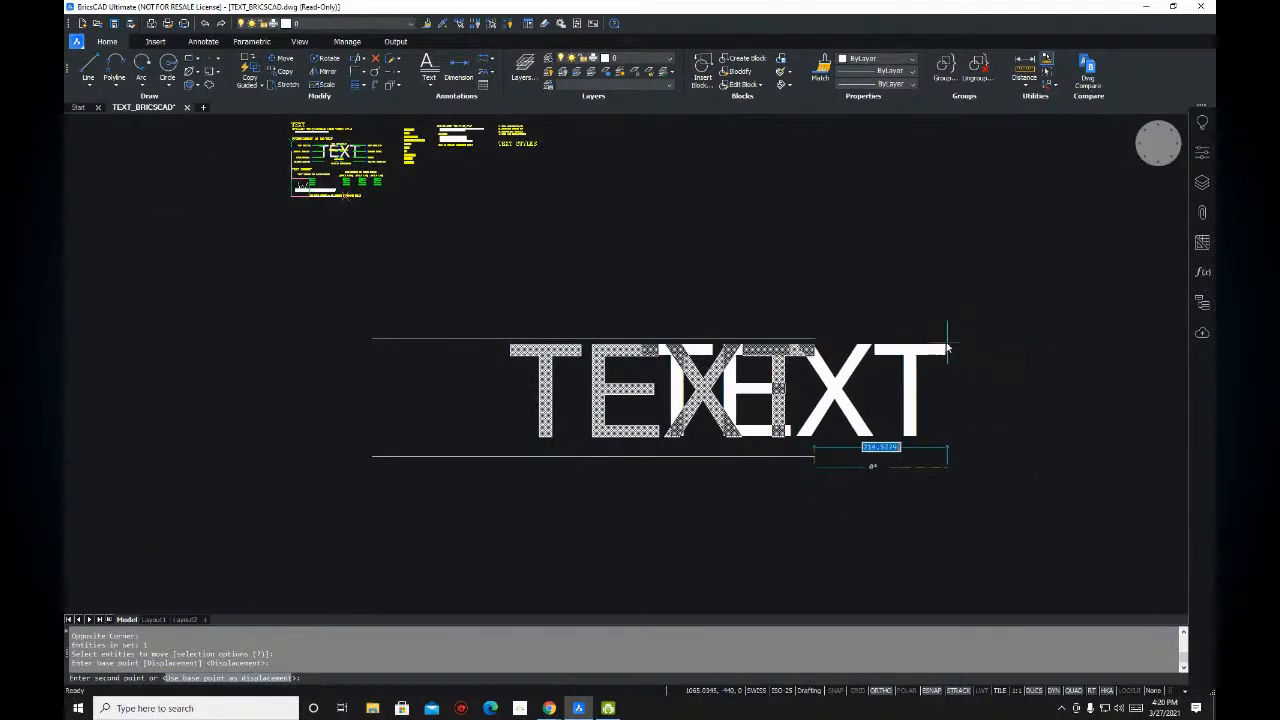
key("F8")
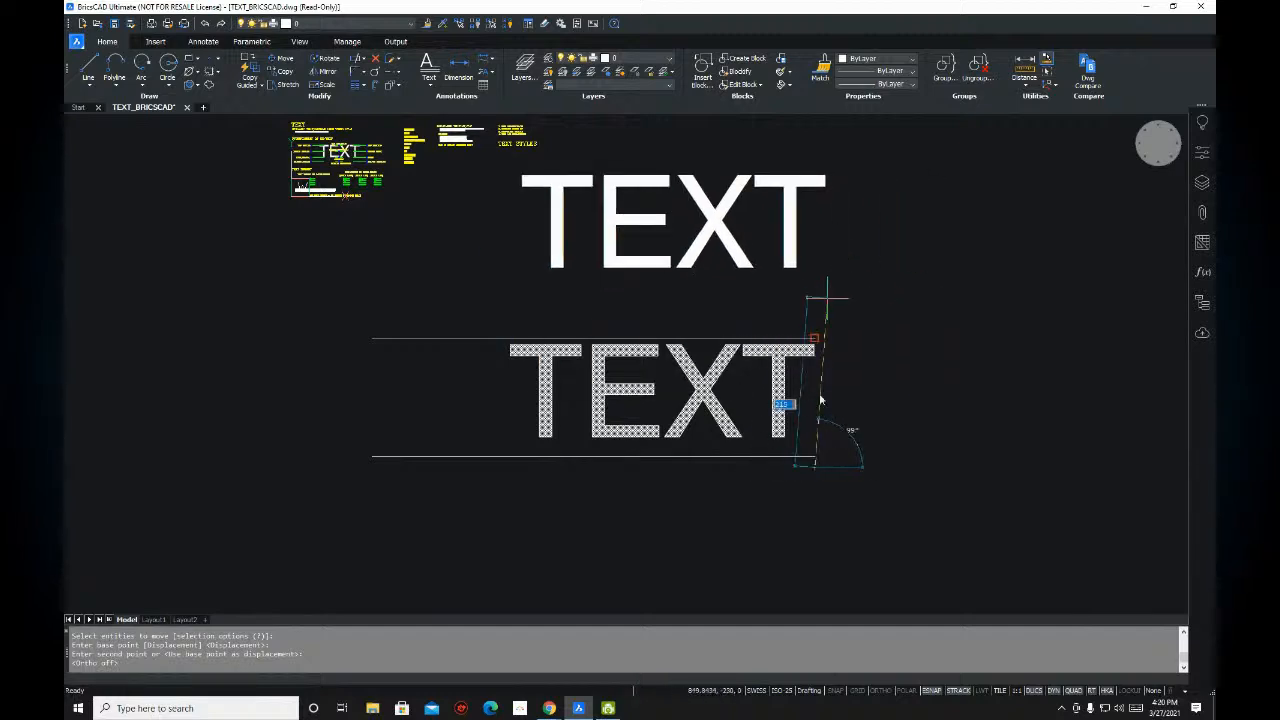
scroll(881, 354, "down", 3)
scroll(829, 286, "up", 5)
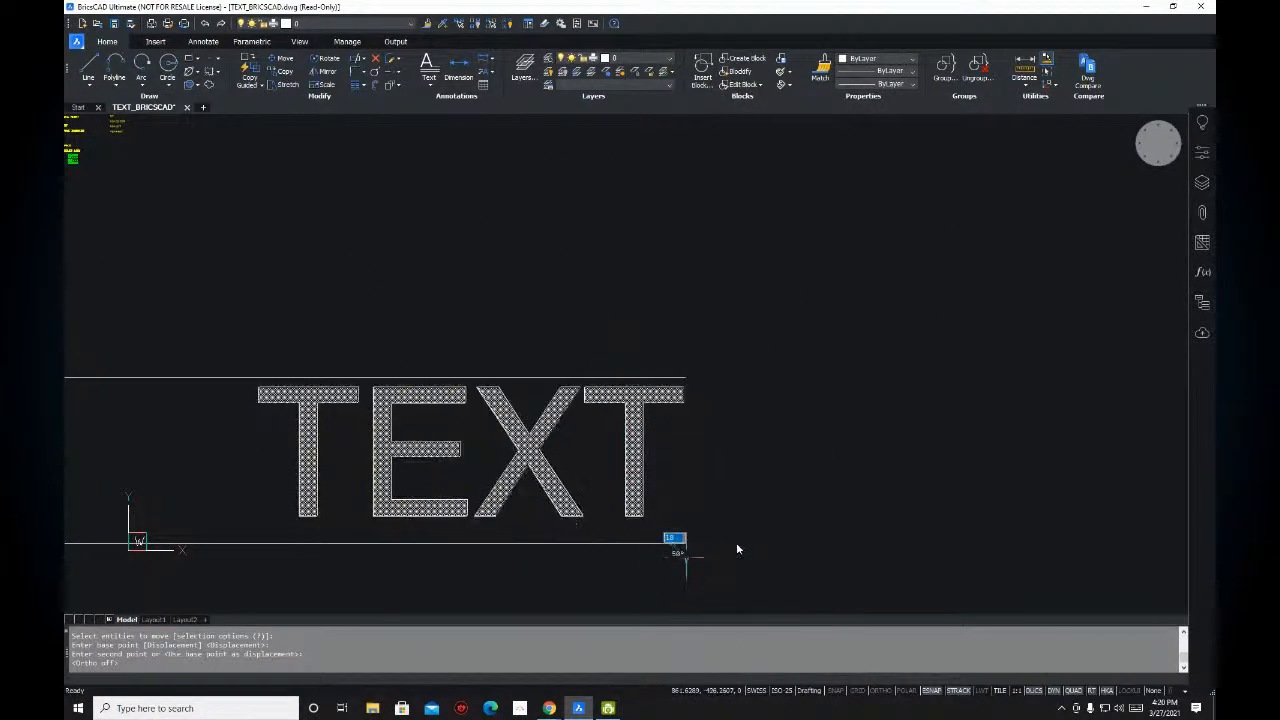
middle_click_drag(724, 541, 764, 466)
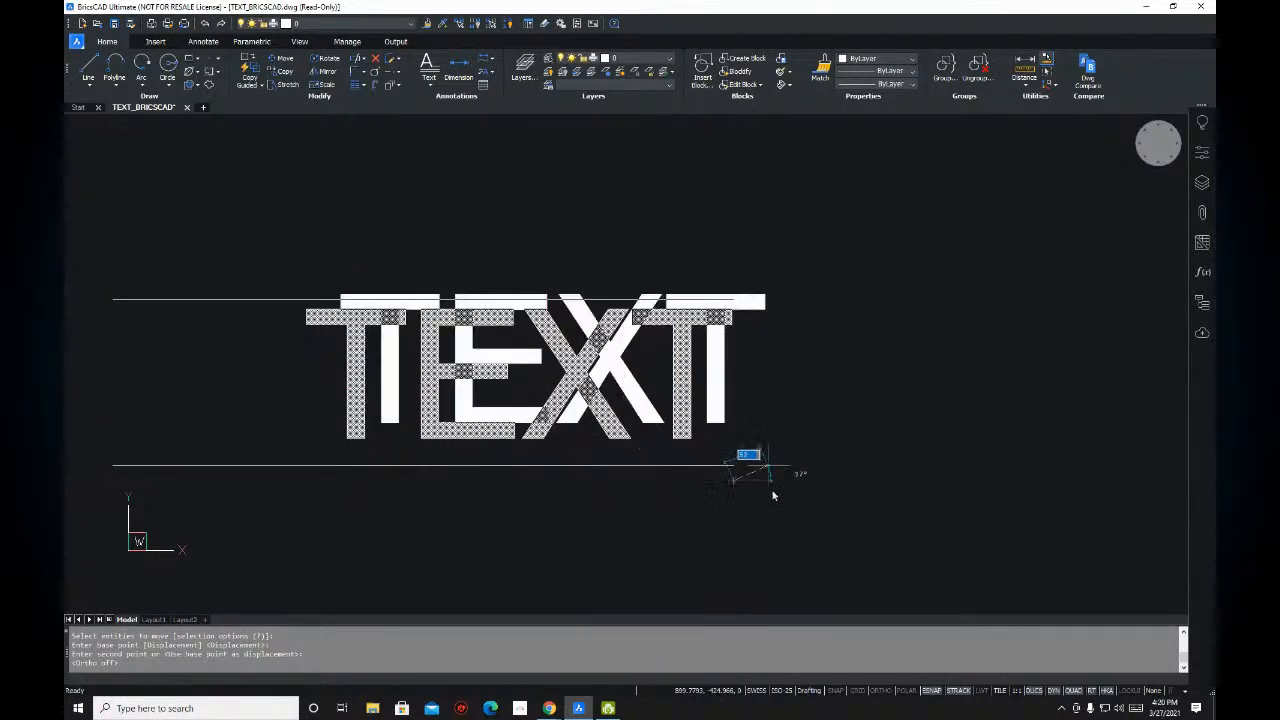
key("Escape")
key("Escape")
- Add the word TEXT with dynamic text in Middle Center (MC) justification, centred below the two lines, at 0 rotation
mouse_move(714, 386)
middle_mouse_down()
mouse_move(903, 400)
mouse_move(959, 379)
mouse_move(877, 406)
mouse_move(737, 374)
mouse_move(846, 378)
middle_mouse_up()
scroll(764, 390, "down", 2)
mouse_move(743, 427)
middle_mouse_down()
mouse_move(646, 388)
mouse_move(662, 363)
middle_mouse_up()
scroll(646, 388, "up", 1)
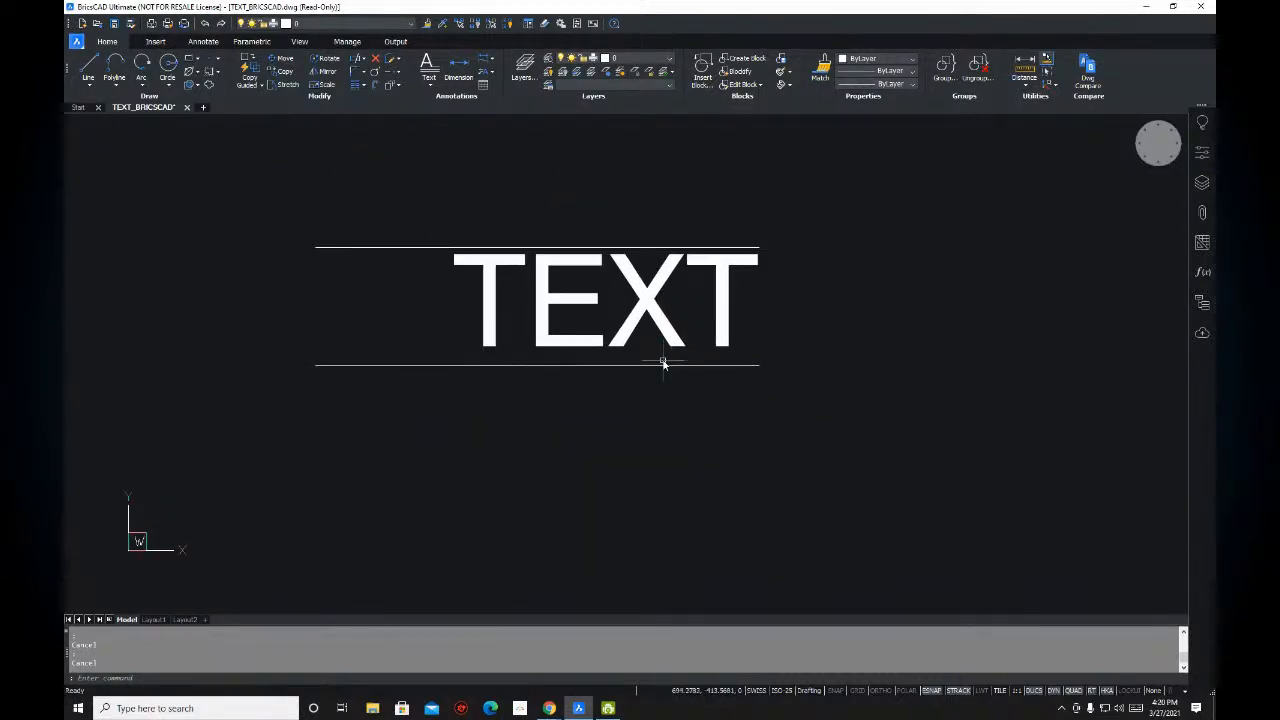
type("DT")
key("Return")
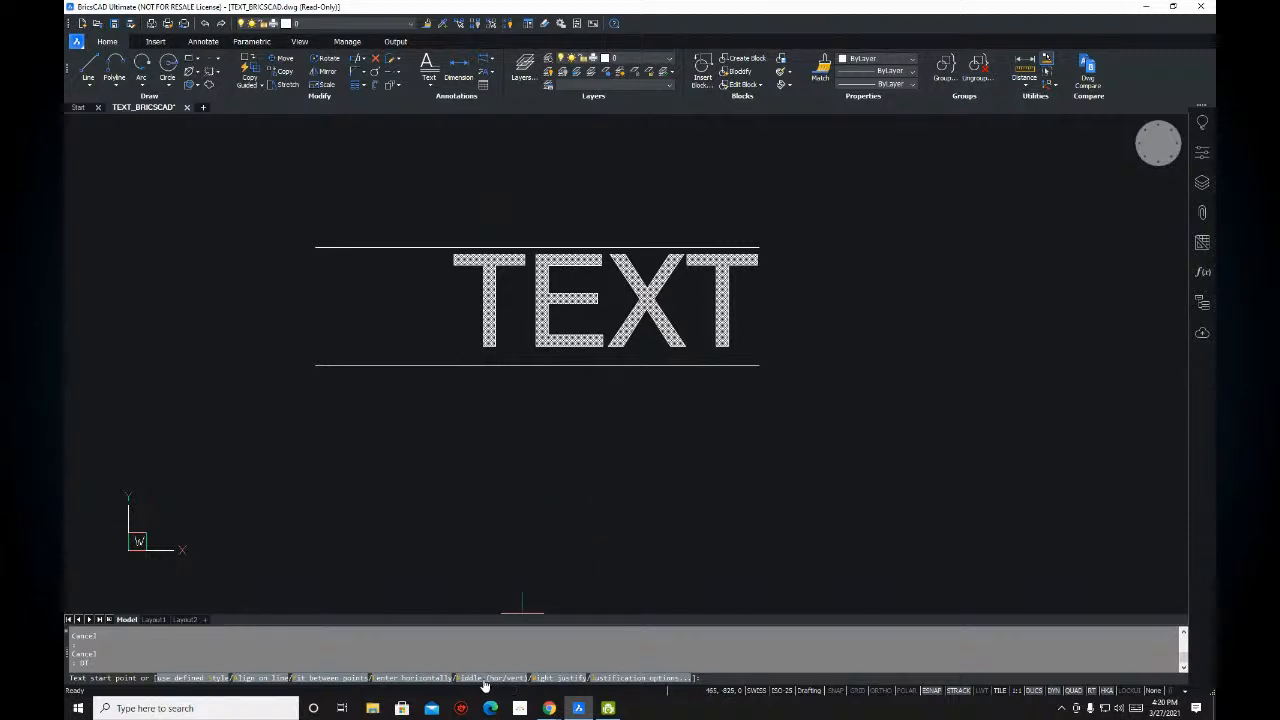
left_click(634, 679)
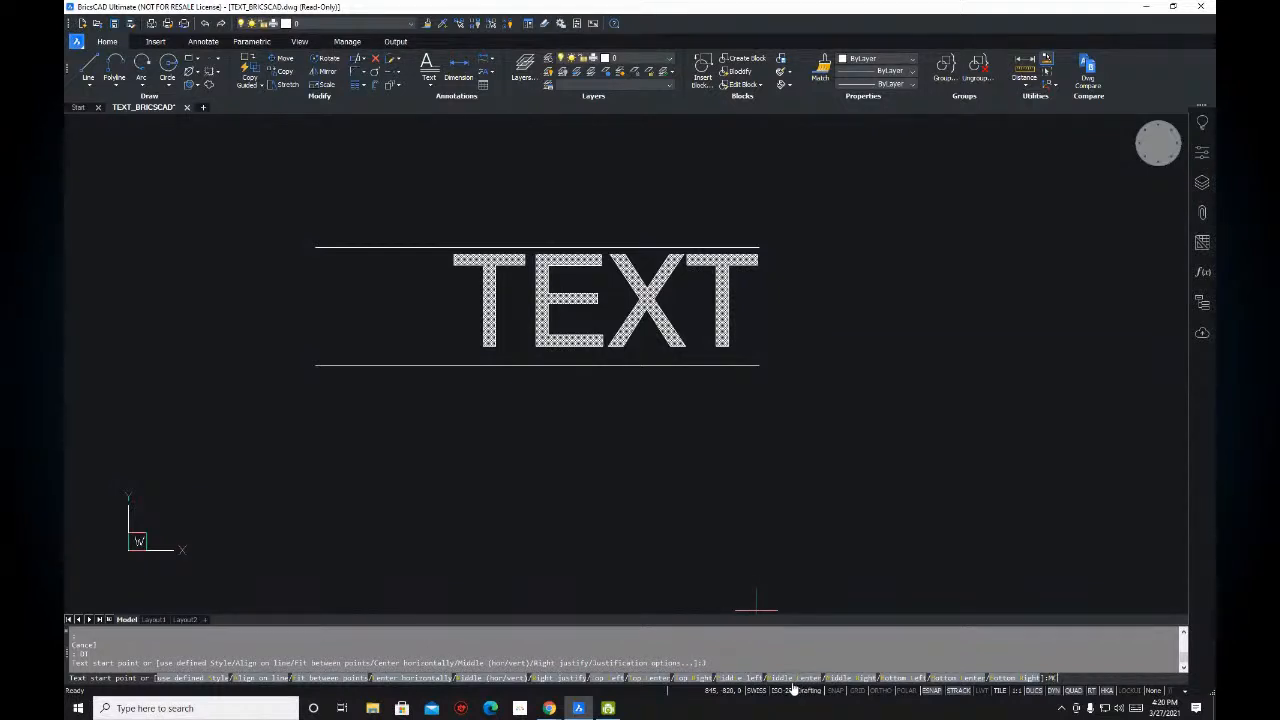
left_click(793, 679)
middle_click_drag(700, 443, 711, 357)
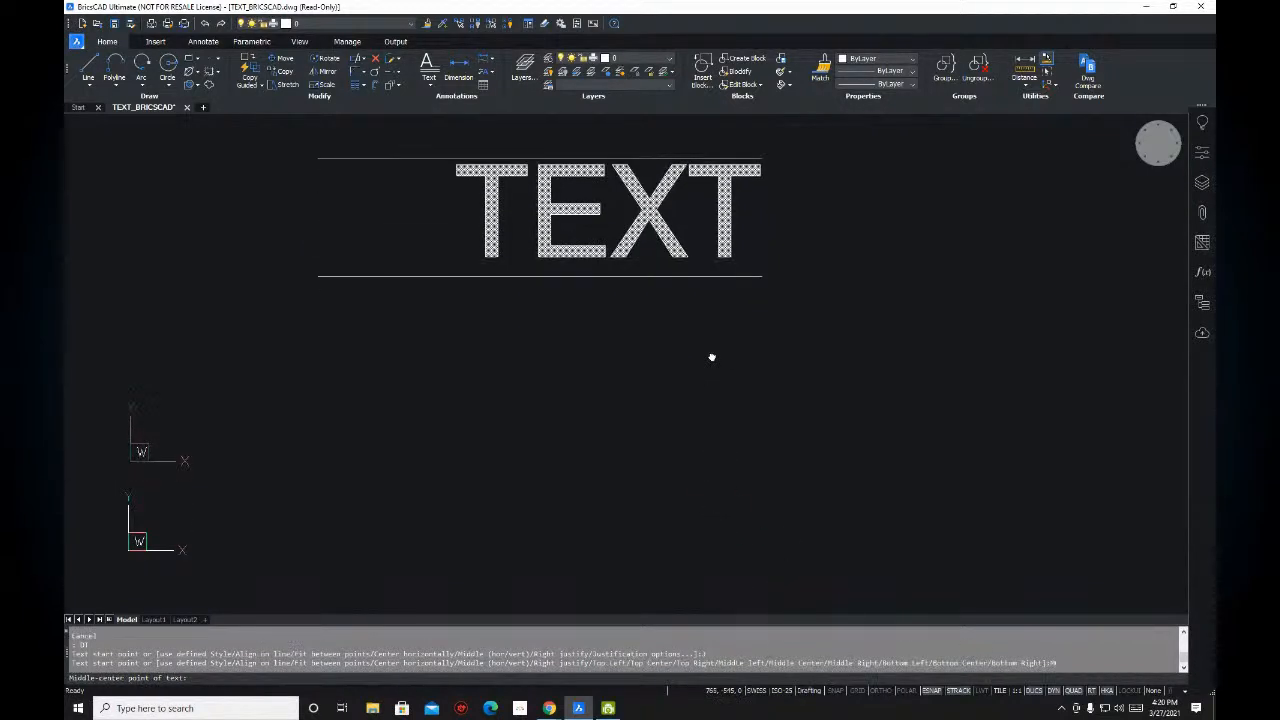
left_click(647, 356)
key("Return")
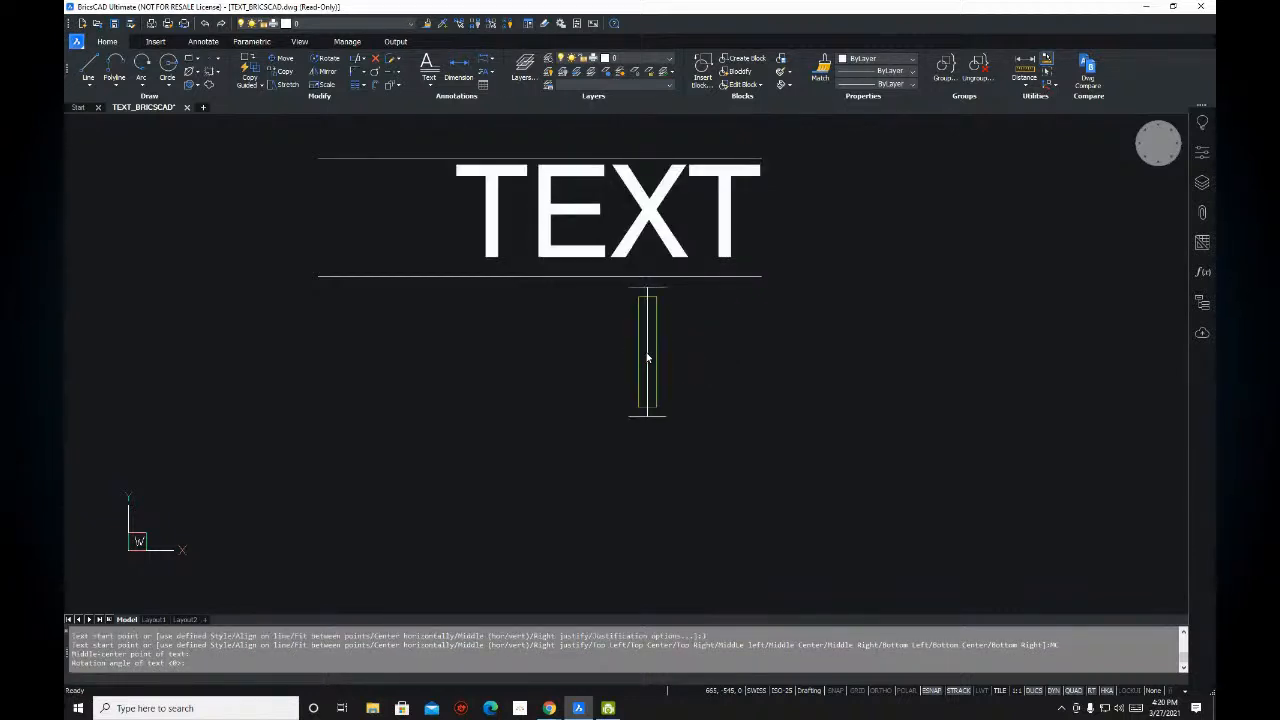
type("TE")
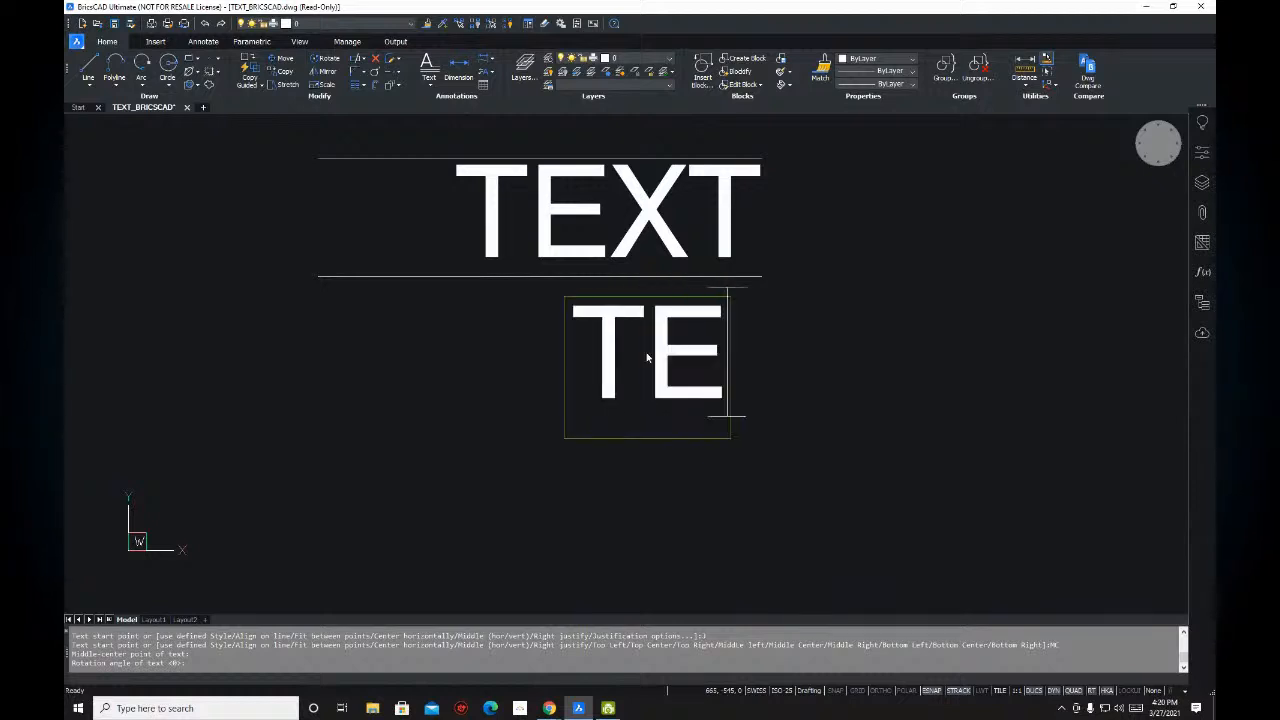
type("XT")
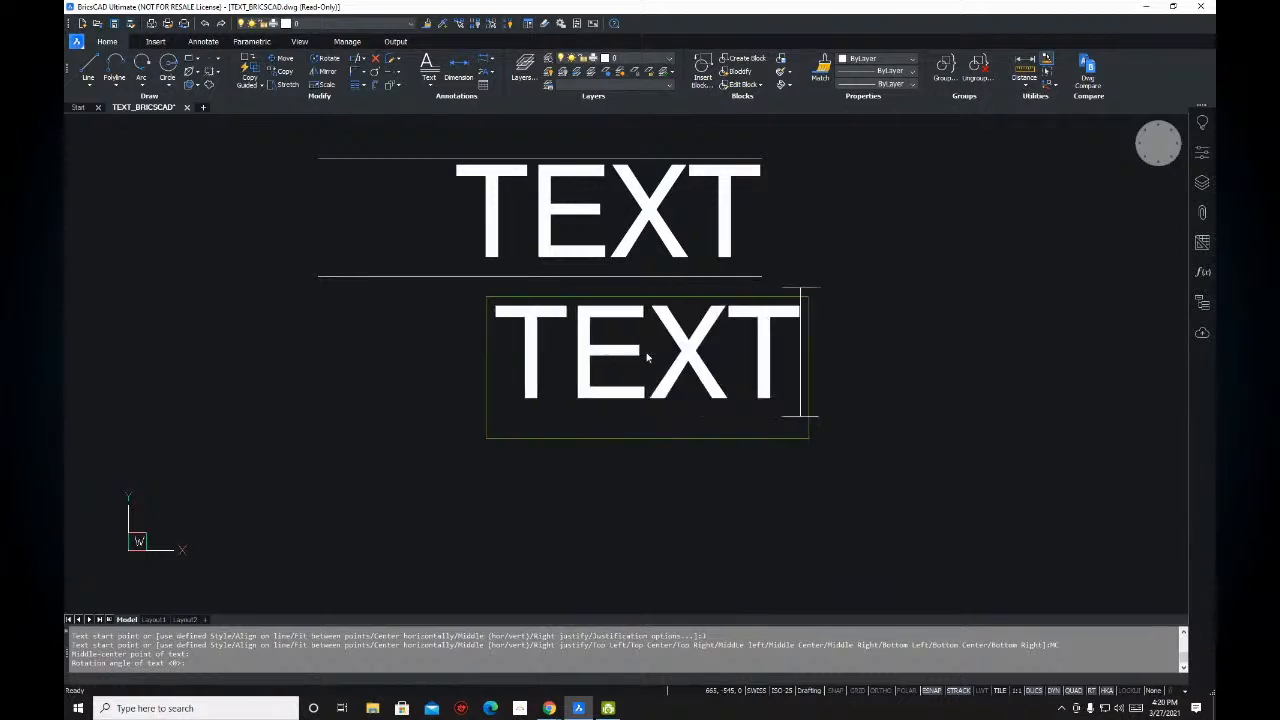
left_click(881, 383)
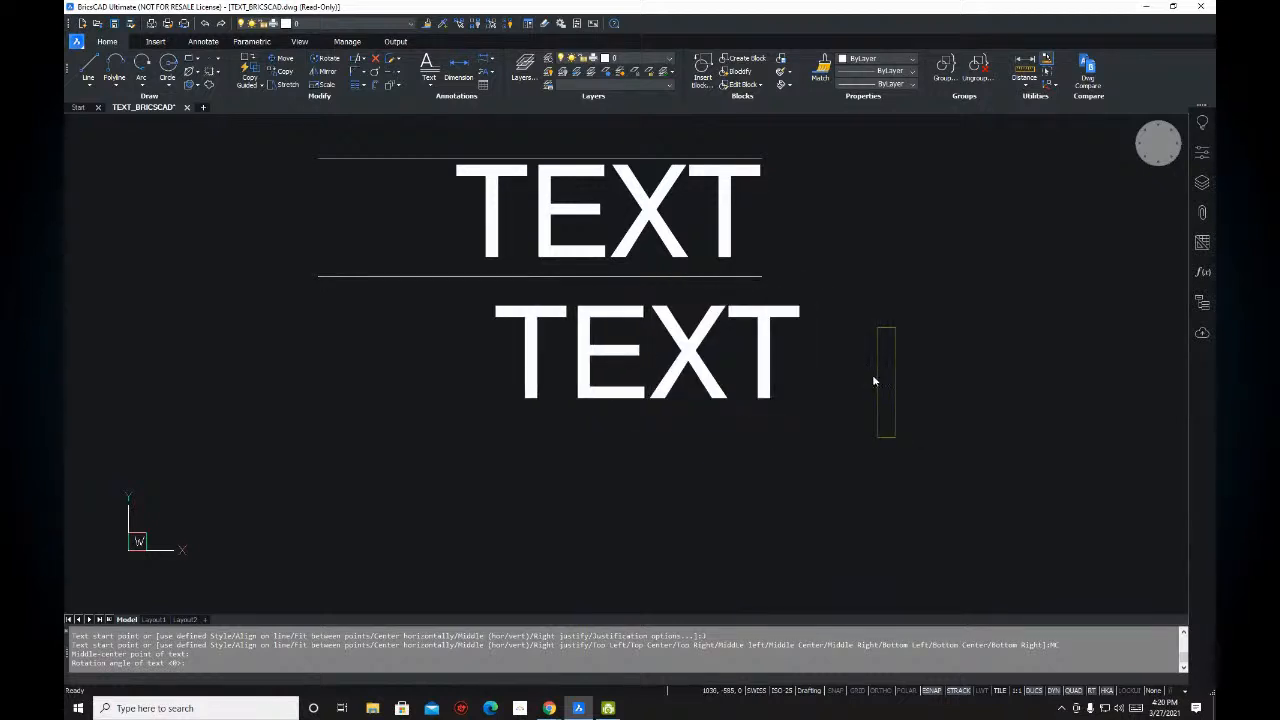
key("Escape")
key("Escape")
- Select the lower TEXT word and examine where its middle-center insertion grip lies among the letters
left_click(812, 348)
left_click(700, 433)
scroll(668, 391, "up", 2)
middle_click_drag(674, 362, 657, 427)
left_click(873, 366)
left_click(606, 598)
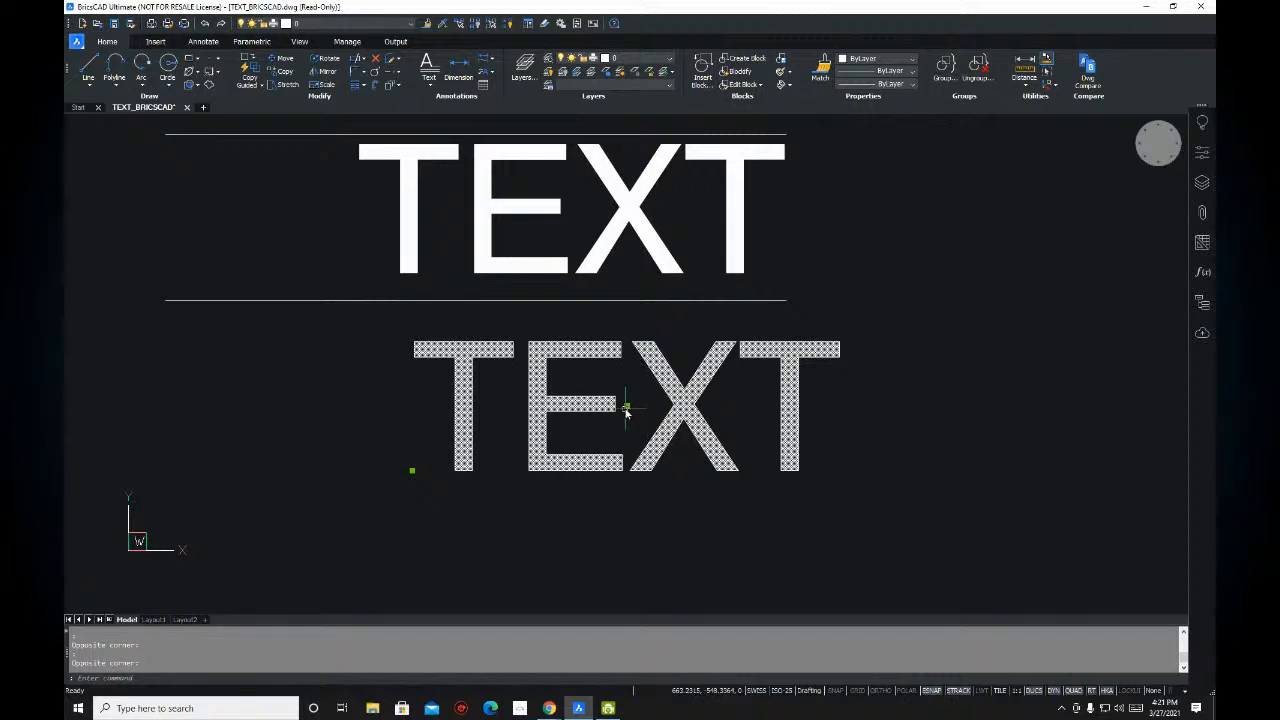
scroll(610, 408, "down", 3)
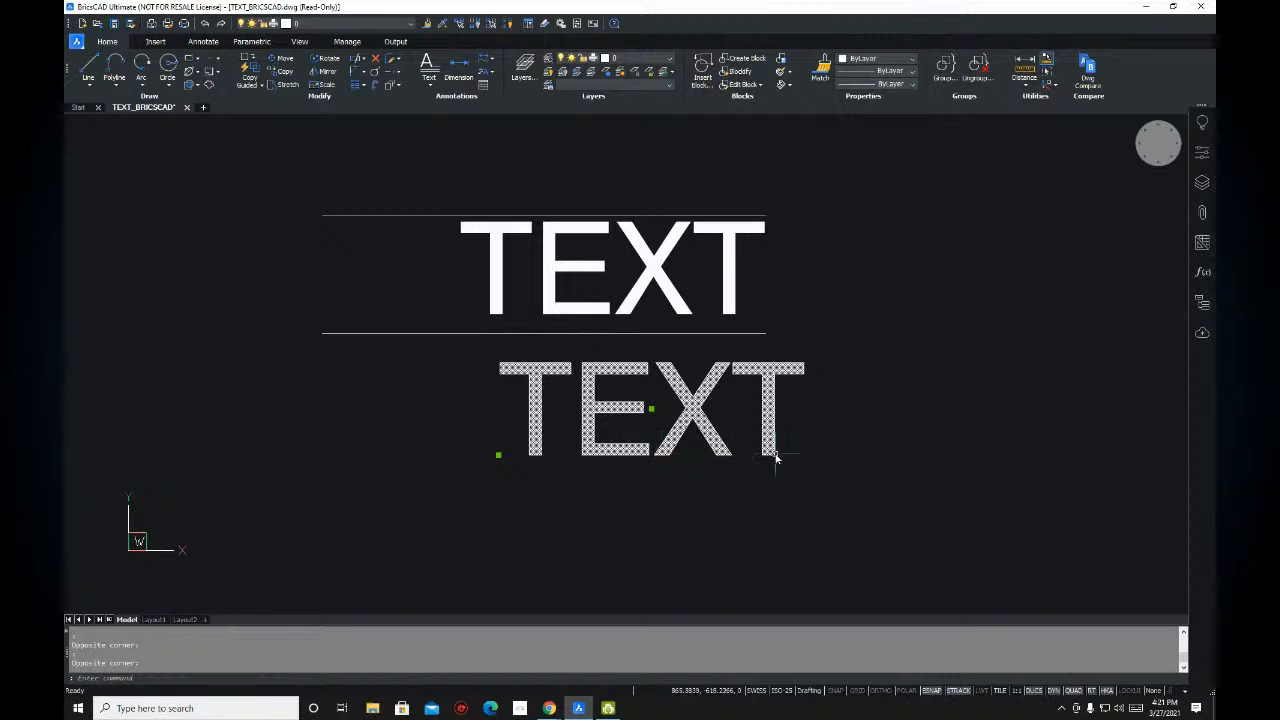
middle_click_drag(664, 437, 642, 445)
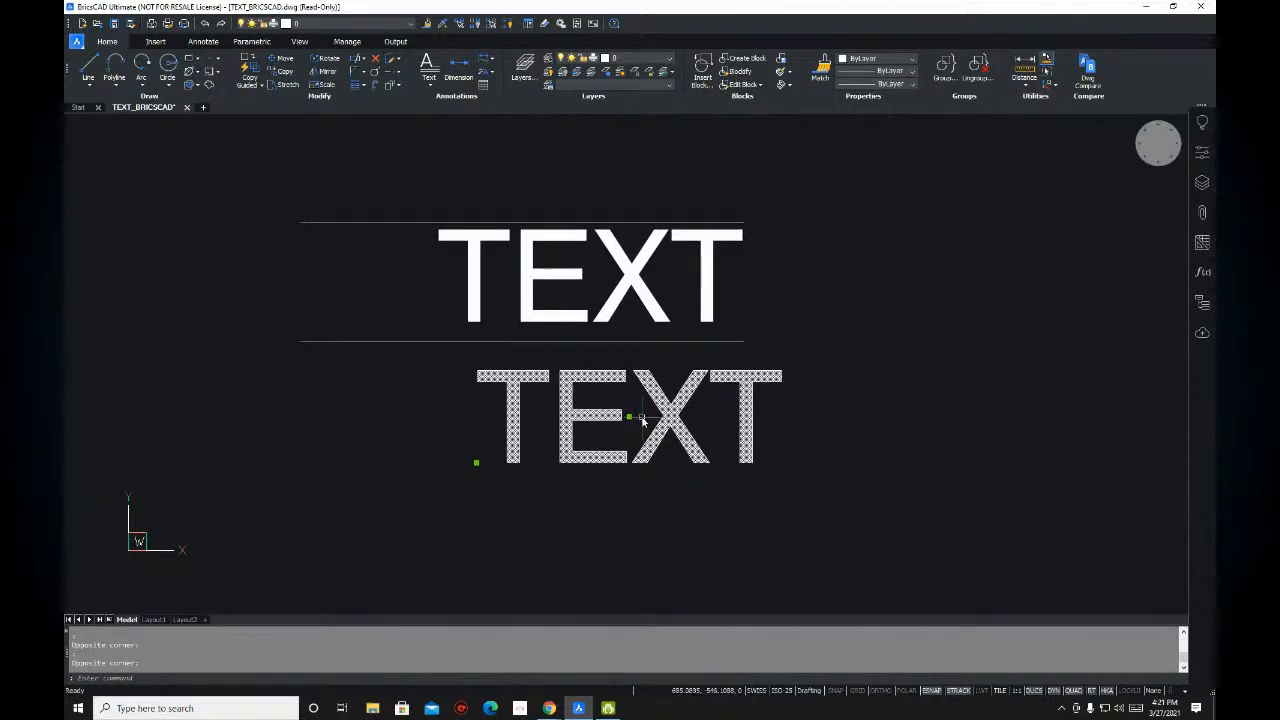
scroll(648, 421, "up", 2)
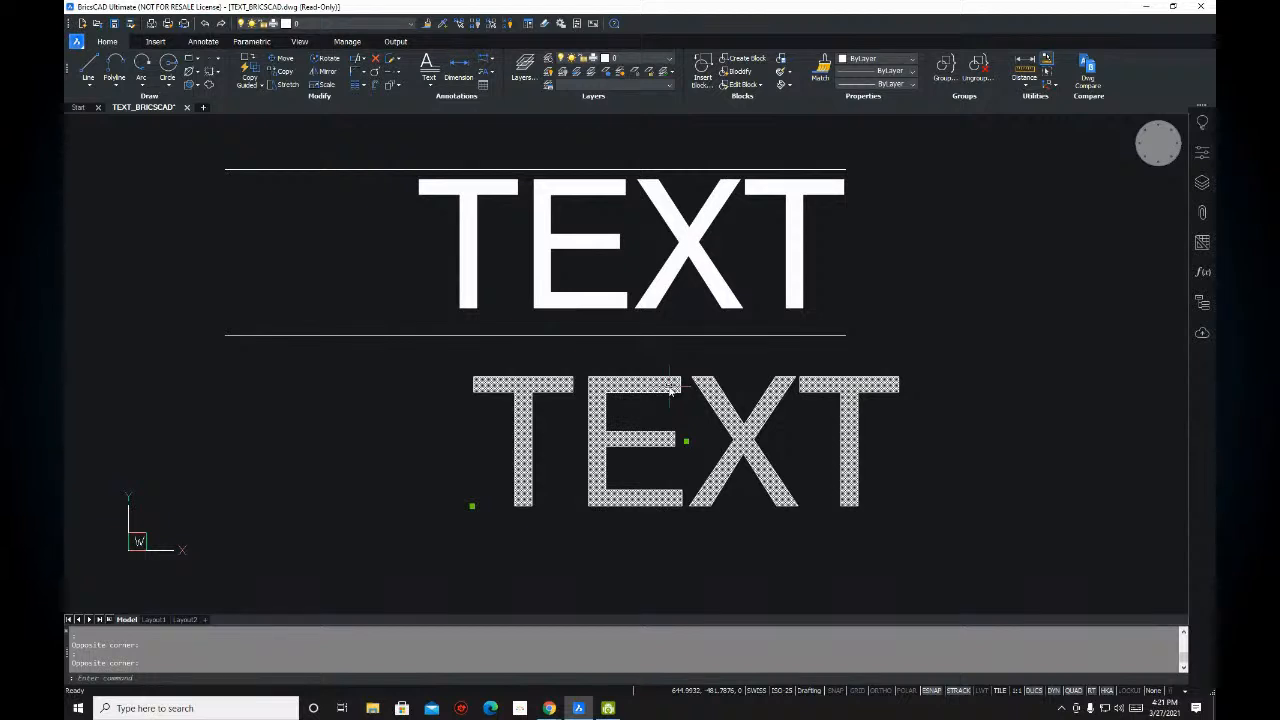
mouse_move(824, 389)
middle_mouse_down()
mouse_move(810, 398)
mouse_move(850, 392)
middle_mouse_up()
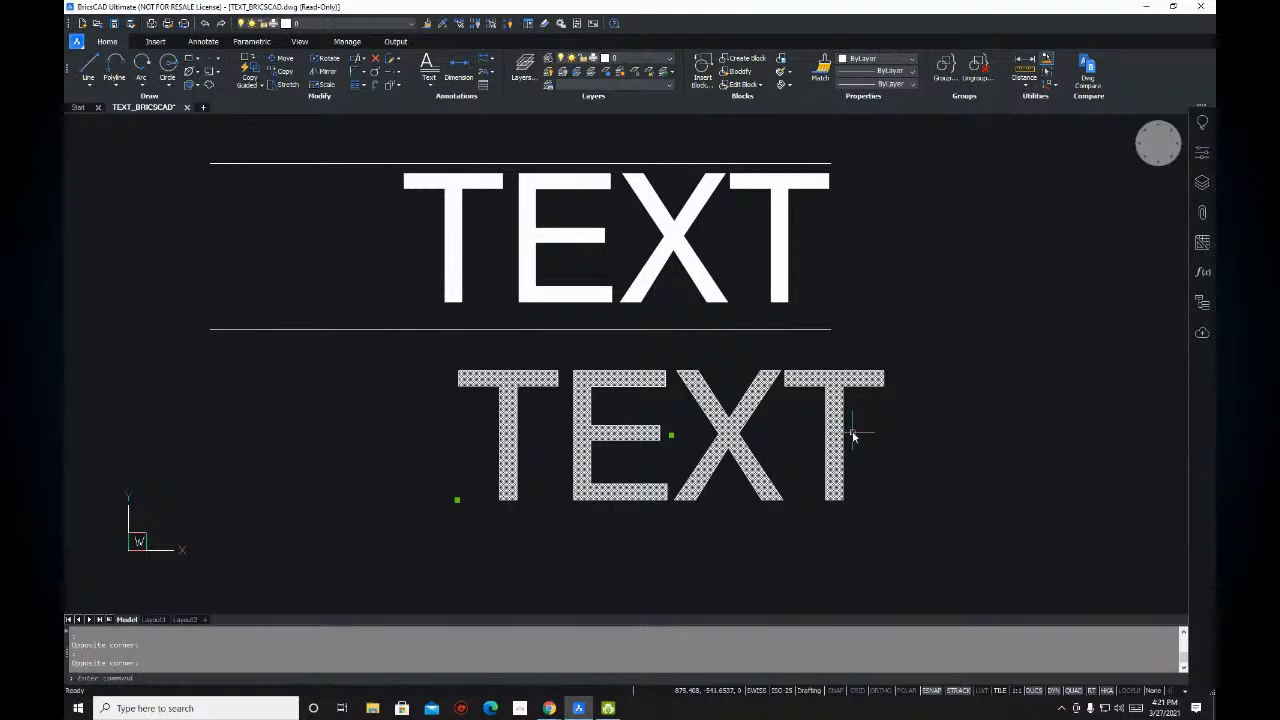
- Select the upper TEXT word as well to compare the two words' insertion grips, and clear the selection
middle_click_drag(757, 300, 682, 329)
left_click(763, 274)
left_click(660, 273)
middle_click_drag(697, 377, 674, 380)
key("Escape")
key("Escape")
middle_click_drag(768, 427, 823, 400)
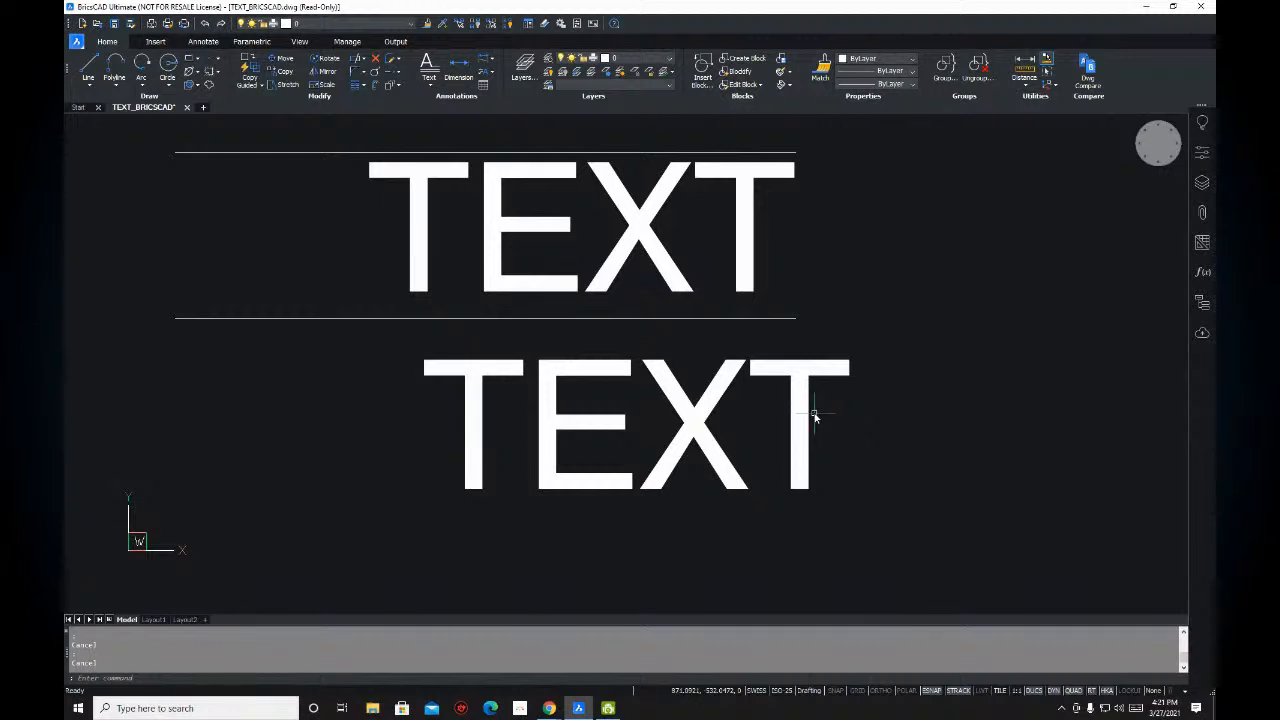
mouse_move(785, 385)
middle_mouse_down()
mouse_move(709, 351)
mouse_move(740, 352)
middle_mouse_up()
scroll(745, 345, "down", 2)
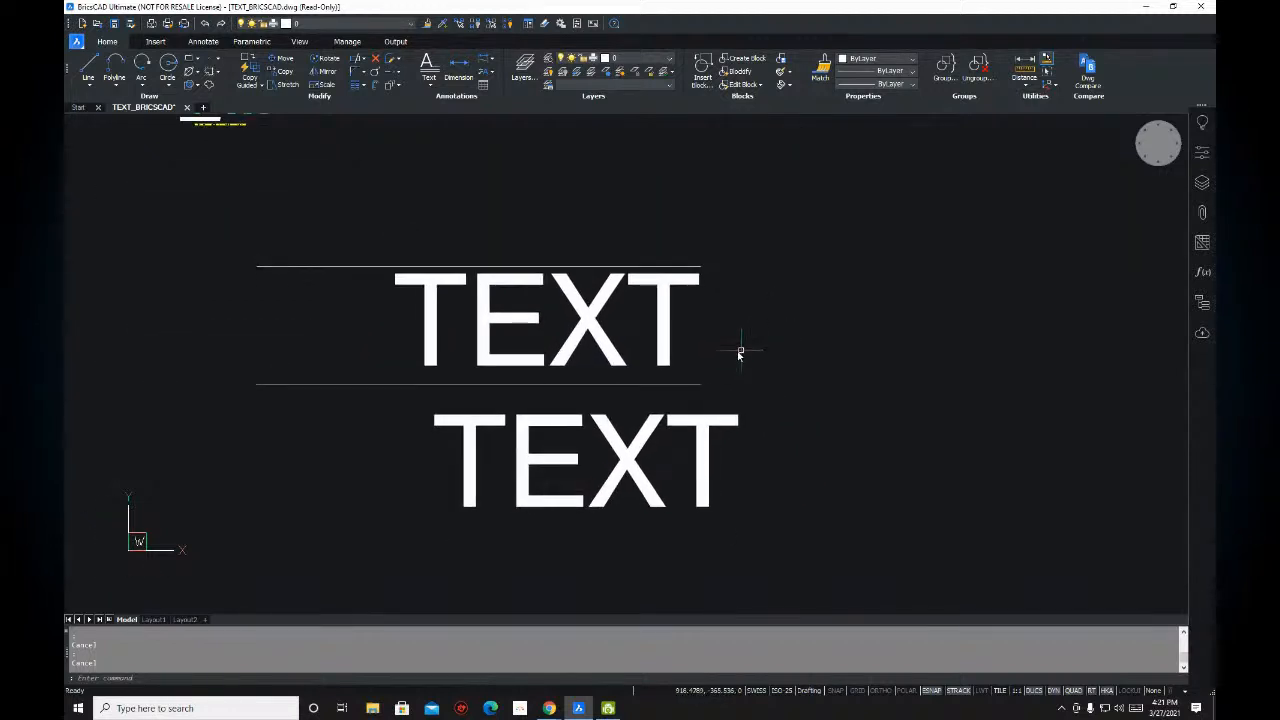
- Review the two practice TEXT words and the DYNAMIC TEXT/SINGLE LINE TEXT and MULTILINE TEXT headings in the drawing notes
middle_click_drag(770, 292, 734, 349)
mouse_move(737, 269)
middle_mouse_down()
mouse_move(741, 291)
mouse_move(801, 318)
mouse_move(825, 251)
middle_mouse_up()
scroll(710, 420, "up", 1)
middle_click_drag(710, 420, 804, 307)
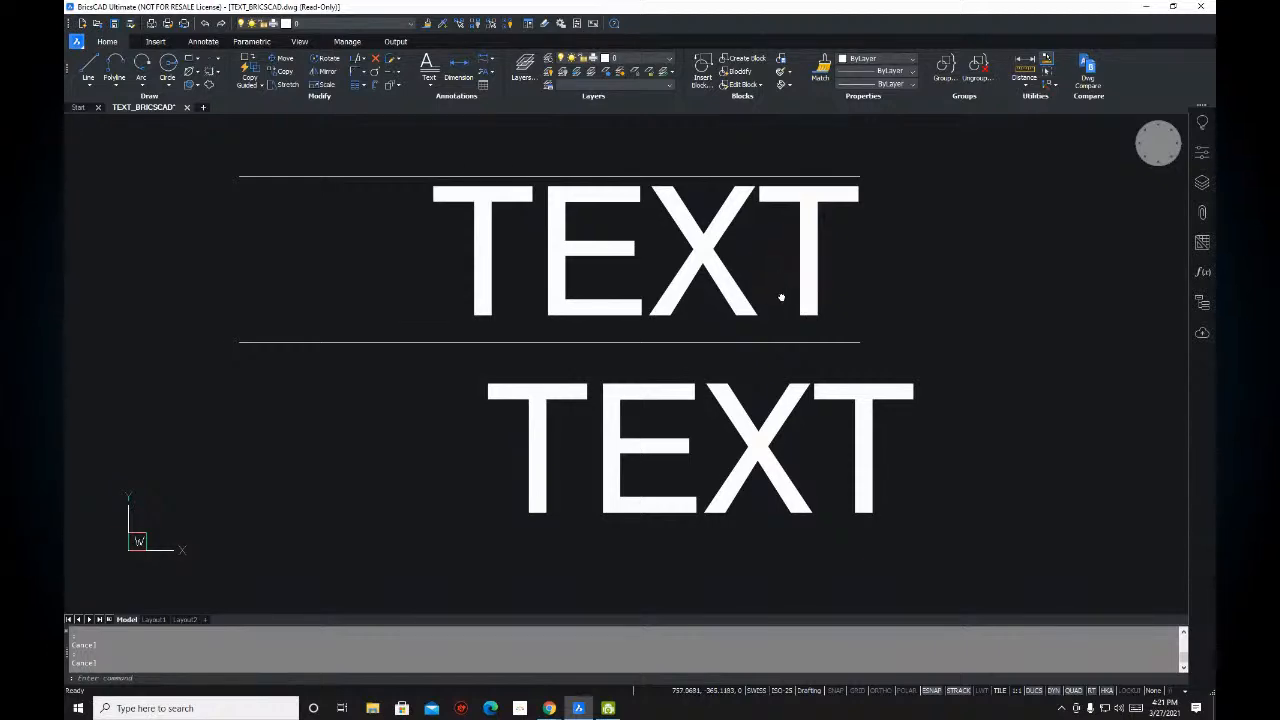
middle_click_drag(834, 286, 823, 309)
scroll(823, 320, "down", 2)
scroll(680, 324, "down", 5)
scroll(655, 320, "up", 10)
middle_click_drag(664, 303, 511, 292)
middle_click_drag(578, 344, 648, 334)
scroll(620, 300, "down", 5)
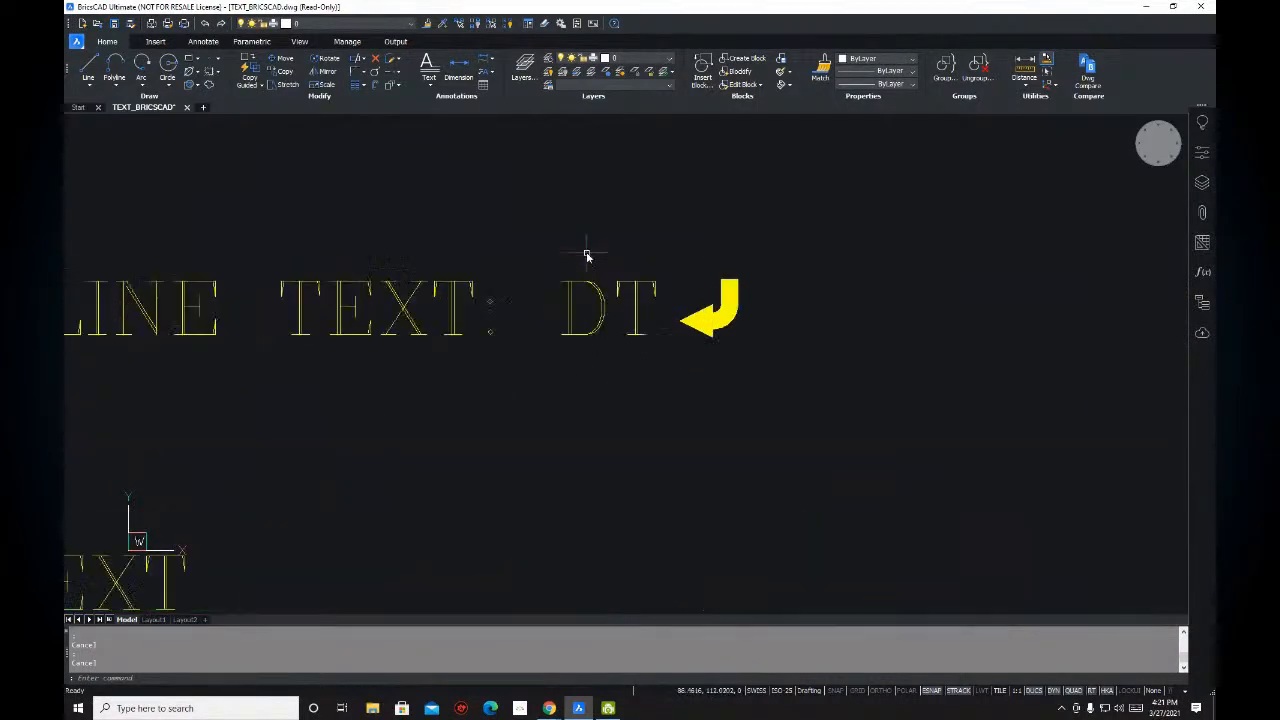
scroll(660, 320, "up", 7)
scroll(689, 292, "up", 3)
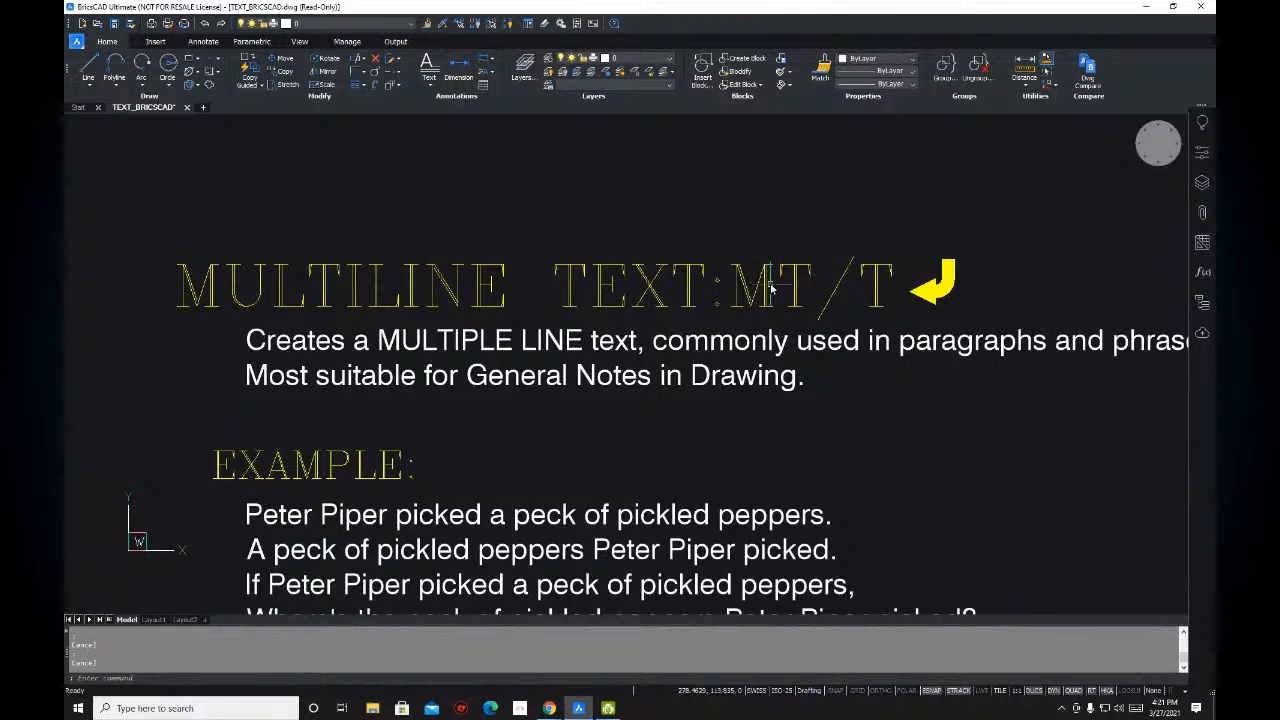
- Delete the two practice TEXT words together with the two horizontal lines around the upper one
scroll(770, 288, "down", 5)
mouse_move(506, 364)
middle_mouse_down()
mouse_move(778, 287)
mouse_move(764, 213)
middle_mouse_up()
middle_click_drag(735, 309, 652, 230)
scroll(715, 390, "down", 4)
middle_click_drag(718, 383, 644, 174)
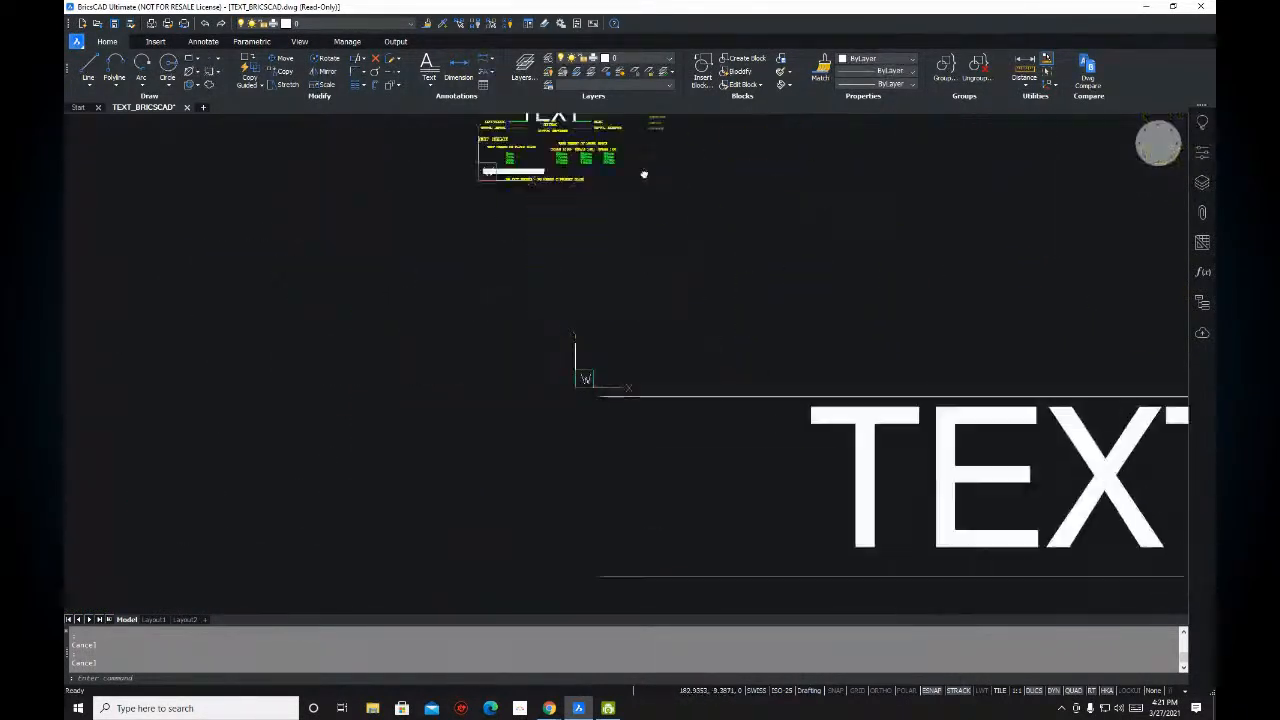
middle_click_drag(799, 430, 349, 220)
scroll(576, 325, "down", 1)
scroll(664, 307, "down", 1)
left_click(678, 307)
left_click(629, 302)
left_click(817, 206)
left_click(602, 442)
key("Delete")
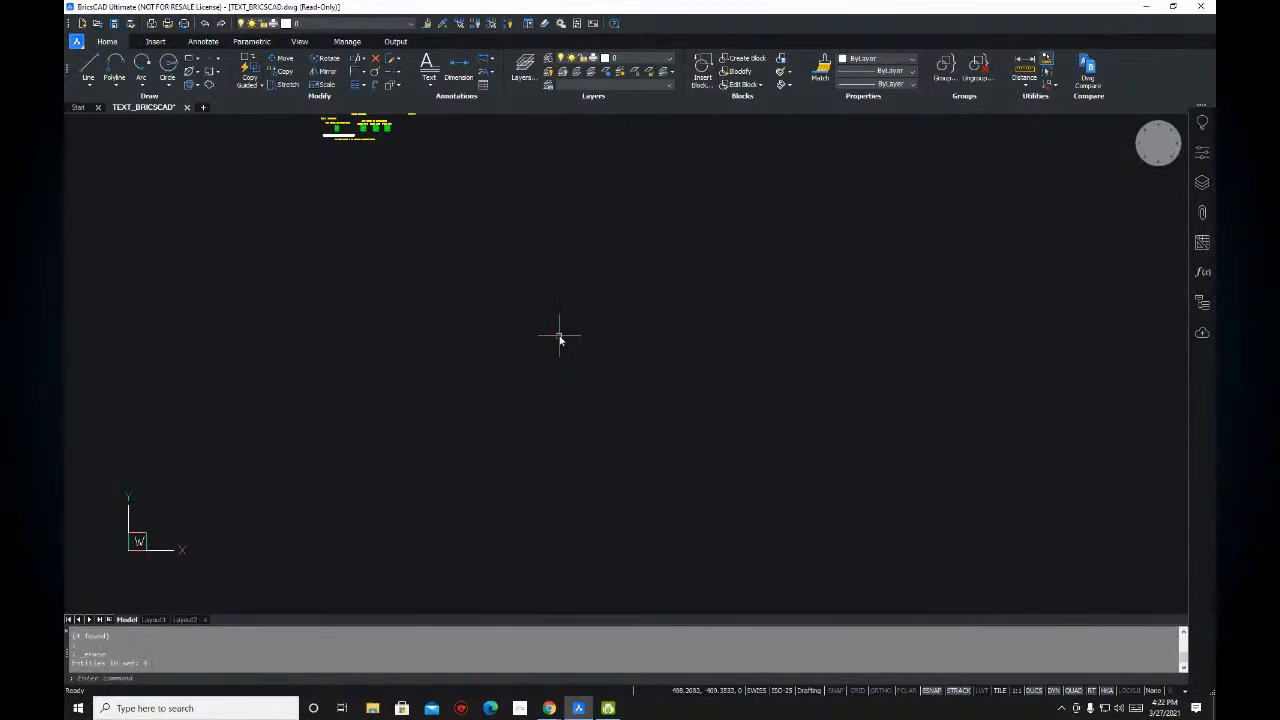
- Examine the justification diagram, the text height tables with their formula, and the multiline text notes
scroll(663, 346, "down", 3)
scroll(640, 350, "up", 3)
scroll(622, 313, "up", 2)
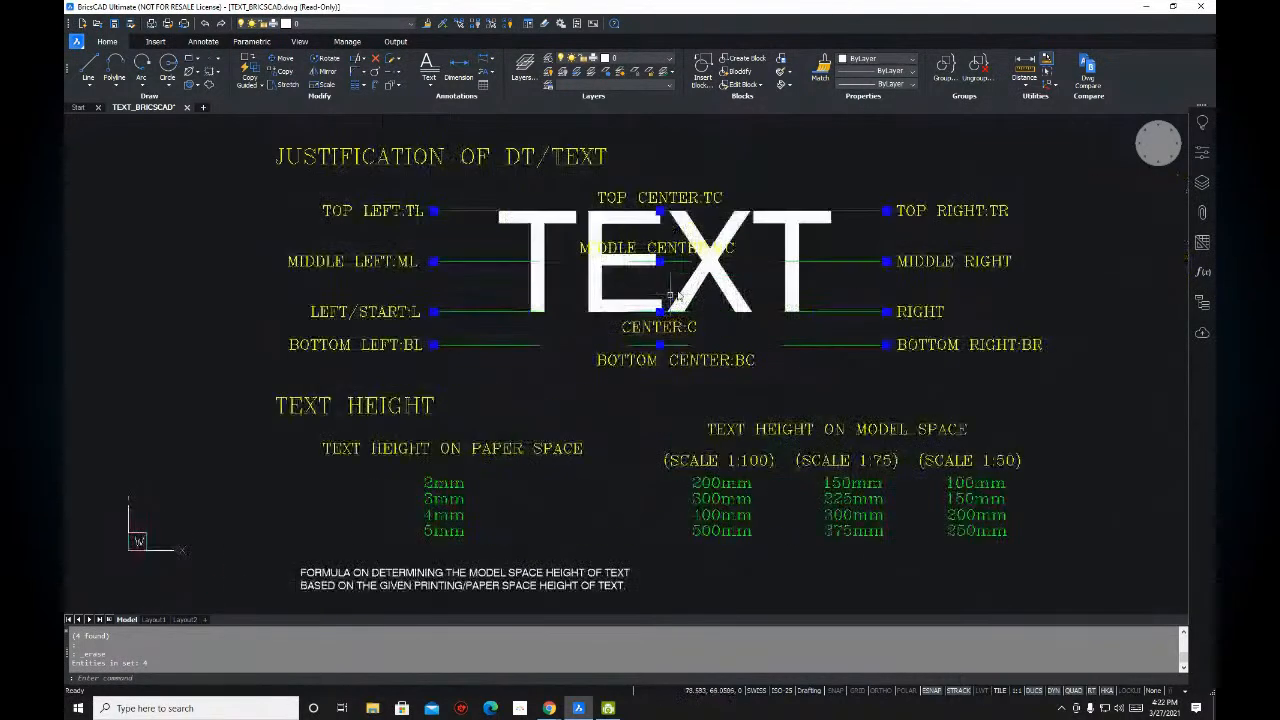
mouse_move(649, 286)
middle_mouse_down()
mouse_move(517, 326)
mouse_move(614, 332)
middle_mouse_up()
mouse_move(678, 372)
middle_mouse_down()
mouse_move(677, 320)
mouse_move(640, 330)
middle_mouse_up()
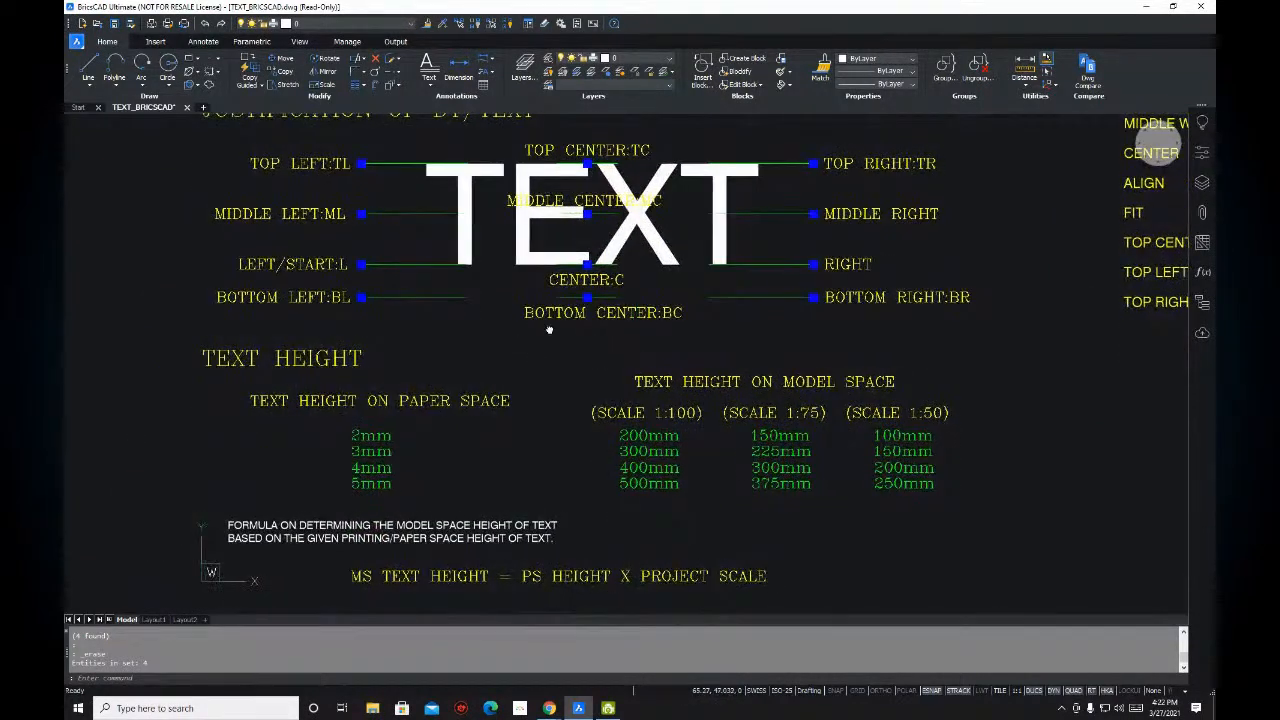
middle_click_drag(531, 346, 549, 322)
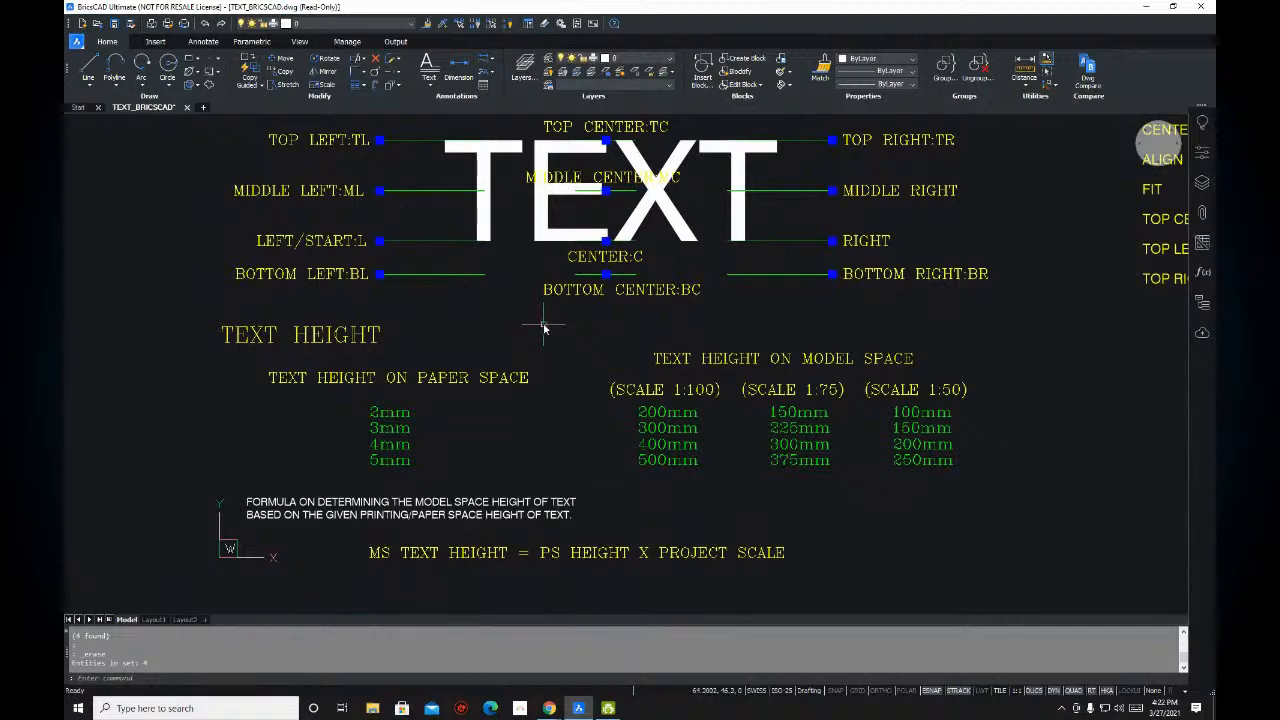
scroll(545, 328, "down", 3)
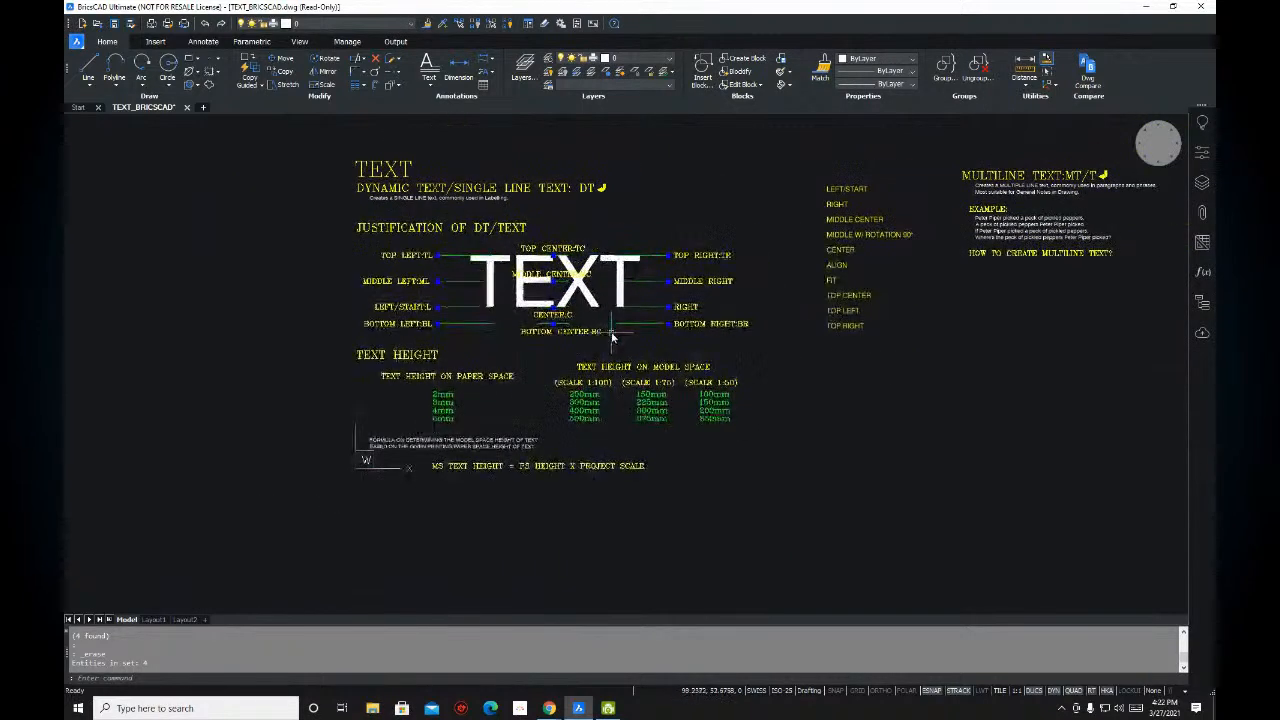
mouse_move(606, 355)
middle_mouse_down()
mouse_move(584, 383)
mouse_move(660, 294)
middle_mouse_up()
scroll(594, 380, "up", 1)
scroll(620, 310, "up", 1)
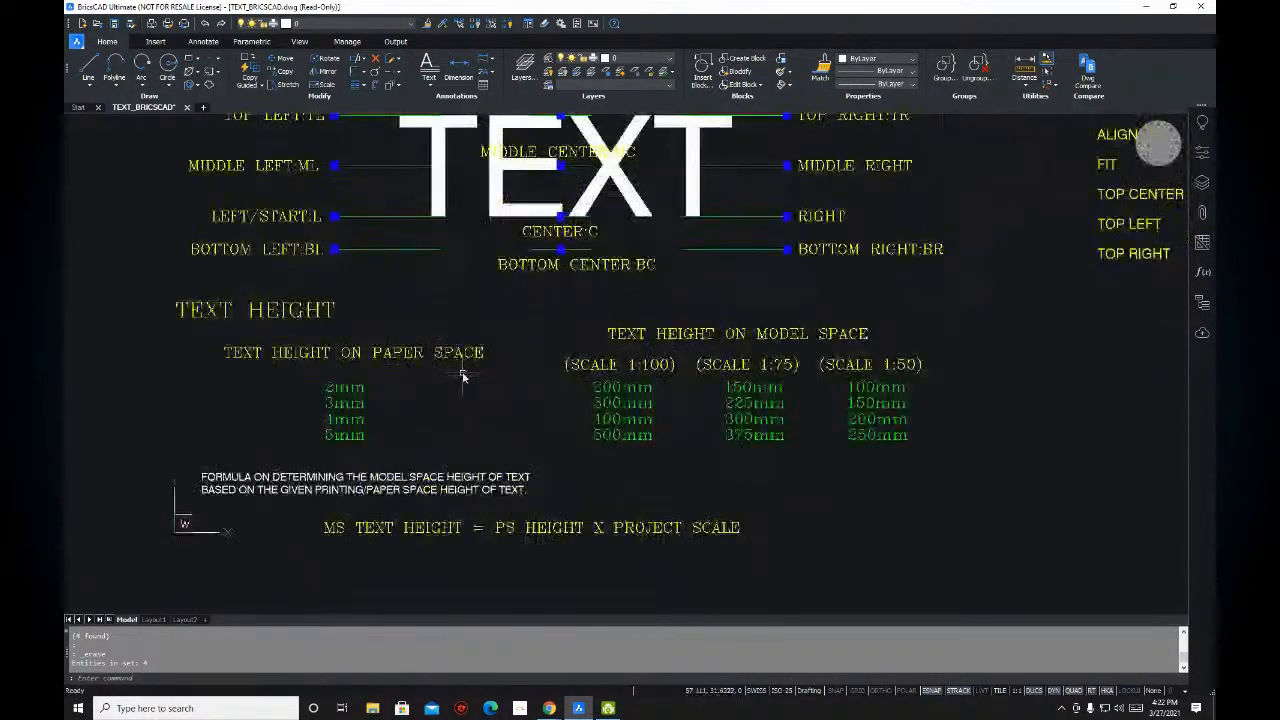
middle_click_drag(440, 365, 388, 353)
scroll(467, 404, "down", 5)
mouse_move(762, 344)
middle_mouse_down()
mouse_move(603, 423)
mouse_move(539, 429)
middle_mouse_up()
scroll(740, 278, "up", 2)
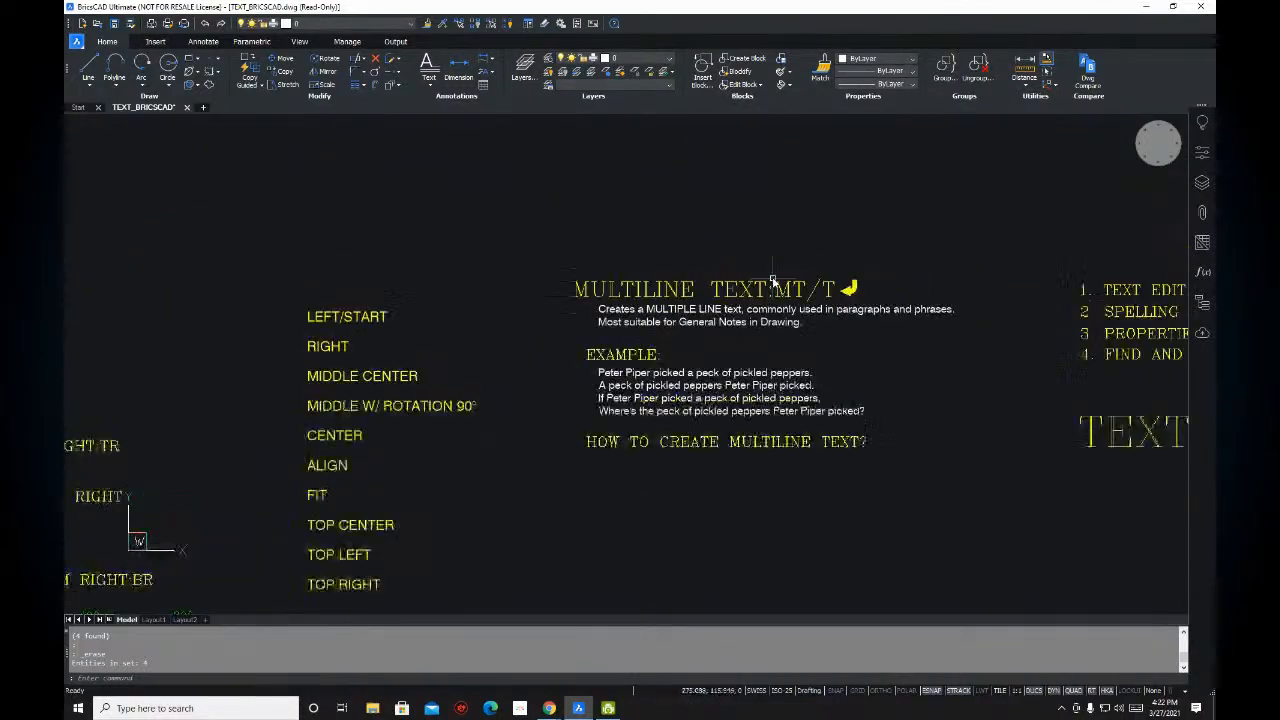
scroll(718, 268, "up", 1)
scroll(590, 300, "up", 2)
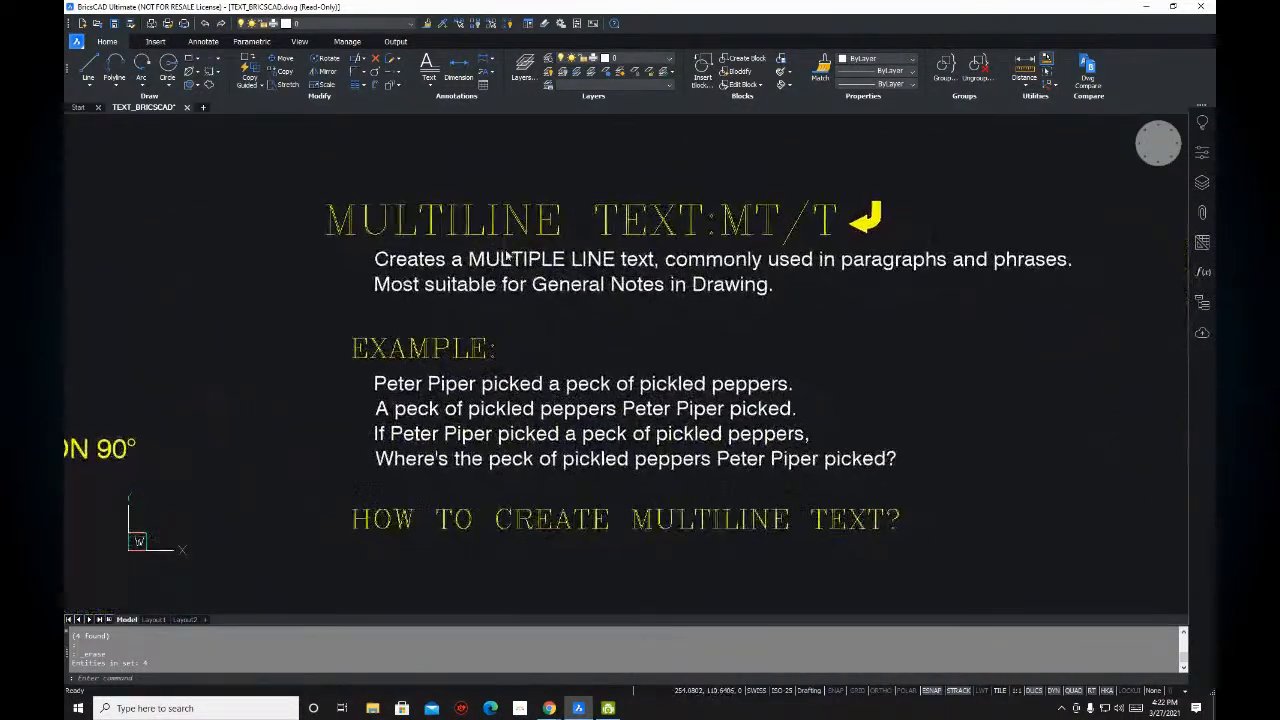
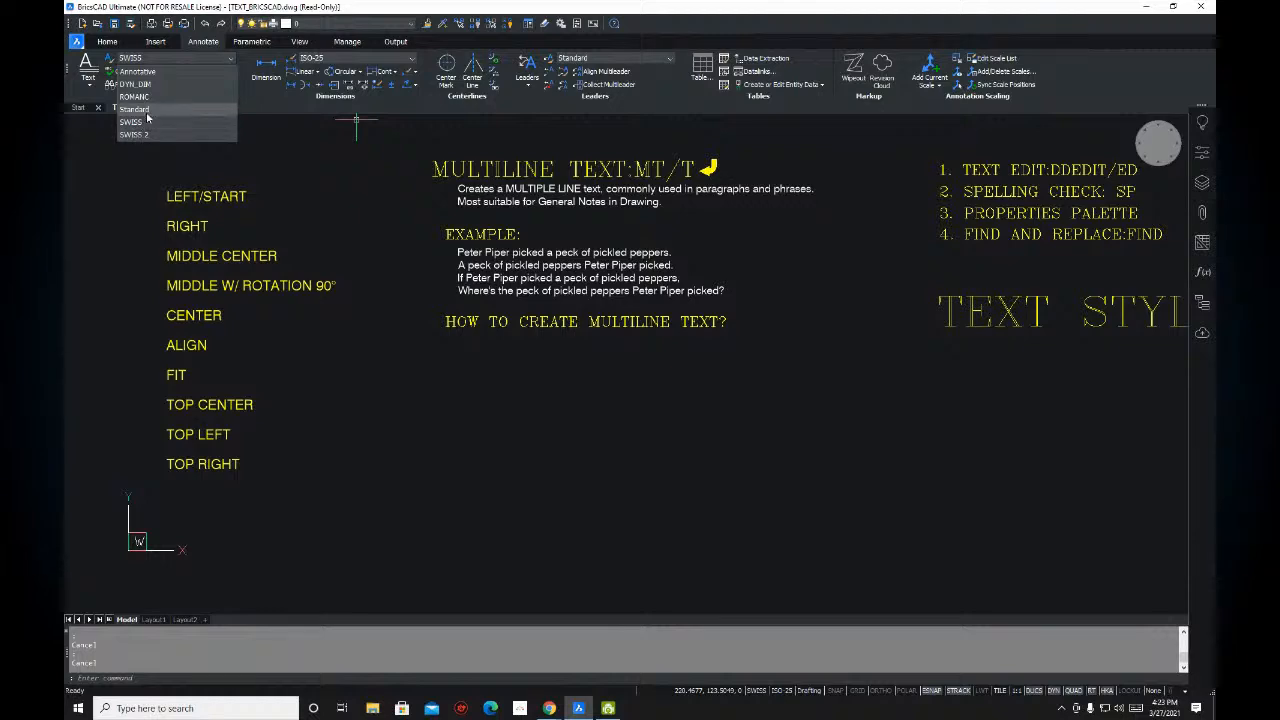
- Start a multiline text in the Standard text style, framing its box just below the HOW TO CREATE MULTILINE TEXT? heading
mouse_move(521, 257)
middle_mouse_down()
mouse_move(548, 268)
mouse_move(517, 289)
mouse_move(395, 258)
middle_mouse_up()
scroll(514, 283, "up", 3)
middle_click_drag(434, 331, 466, 312)
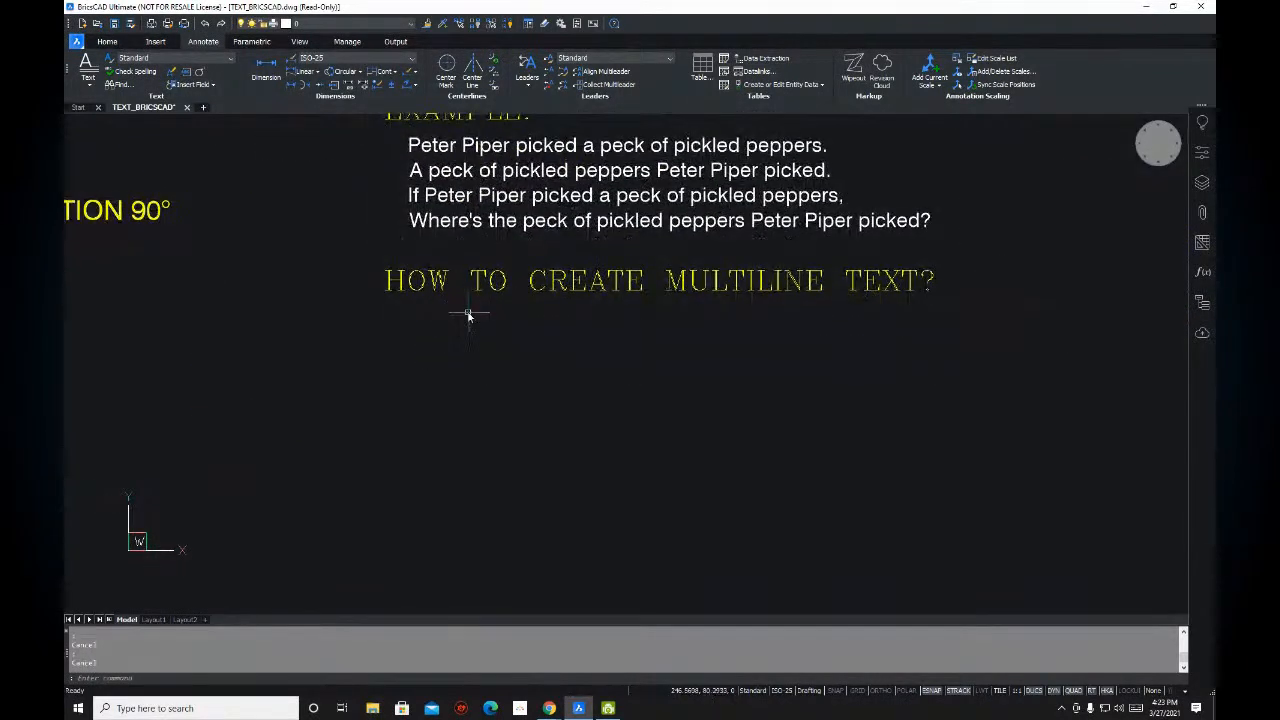
type("t")
key("Return")
scroll(455, 315, "down", 3)
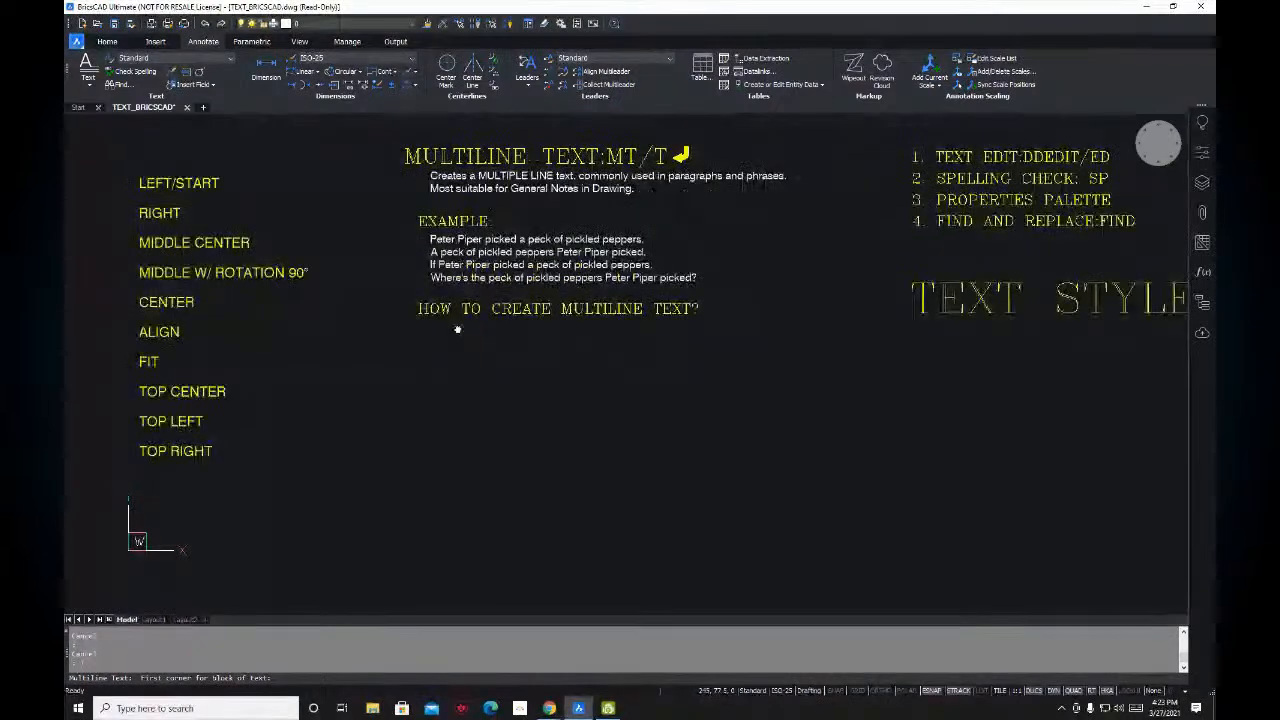
left_click(420, 313)
left_click(726, 455)
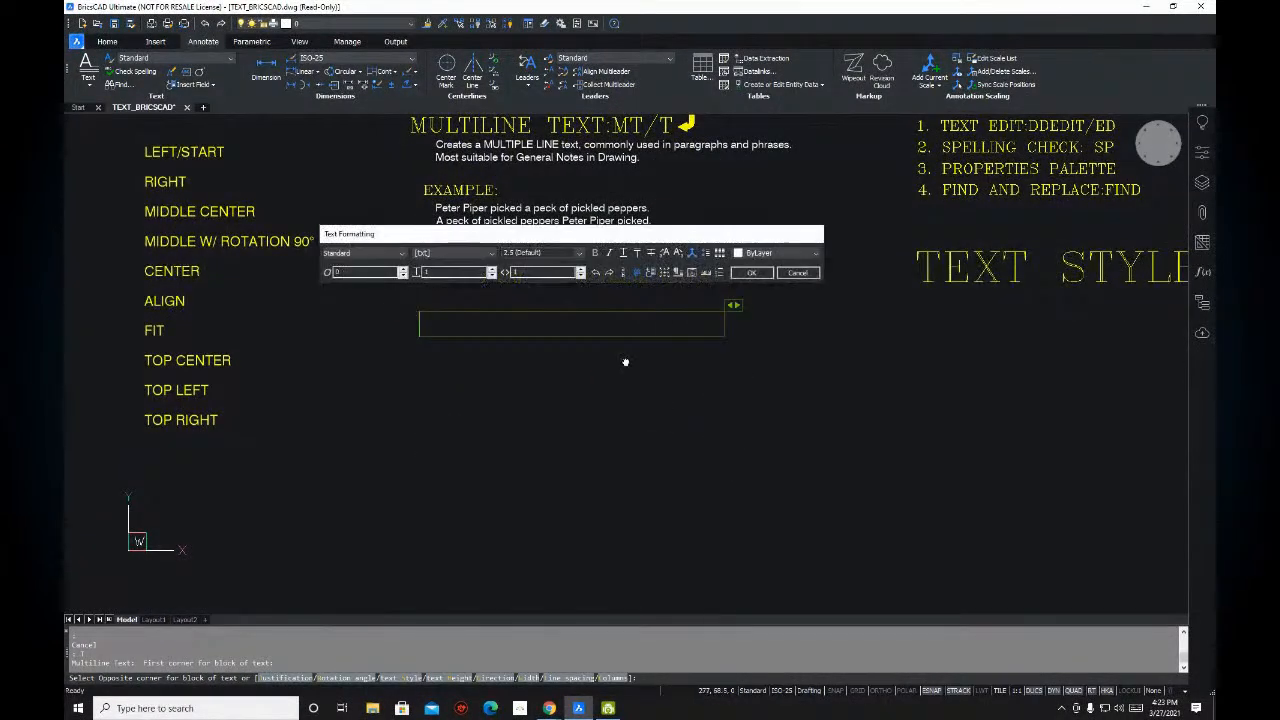
- Move the Text Formatting toolbar clear of the example paragraph and the new text box
middle_click_drag(625, 359, 638, 381)
left_click_drag(587, 234, 830, 171)
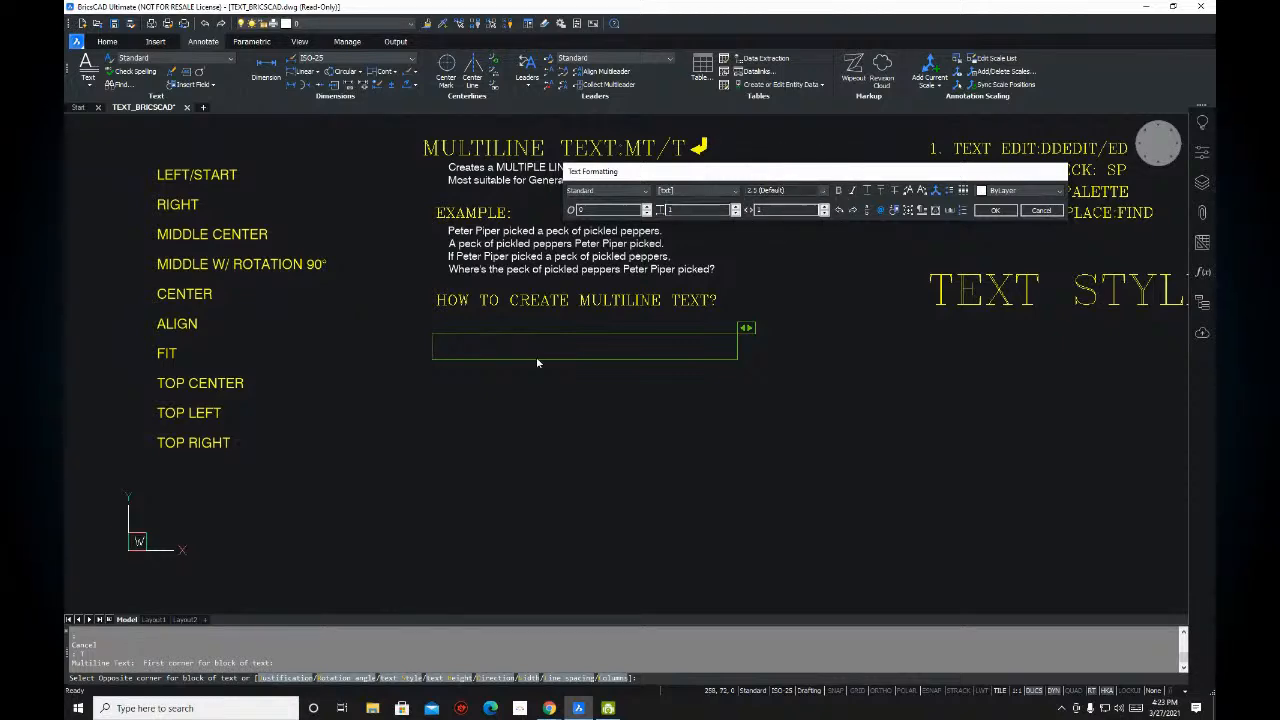
scroll(607, 386, "up", 5)
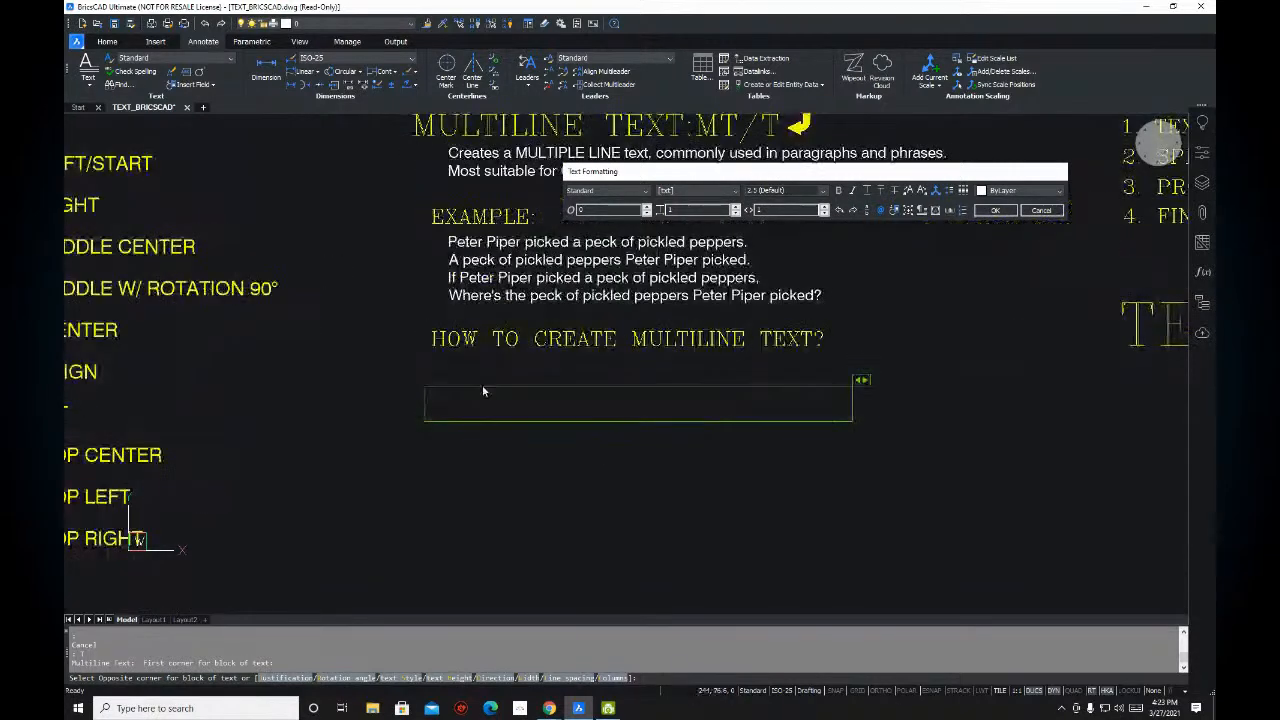
scroll(500, 409, "down", 3)
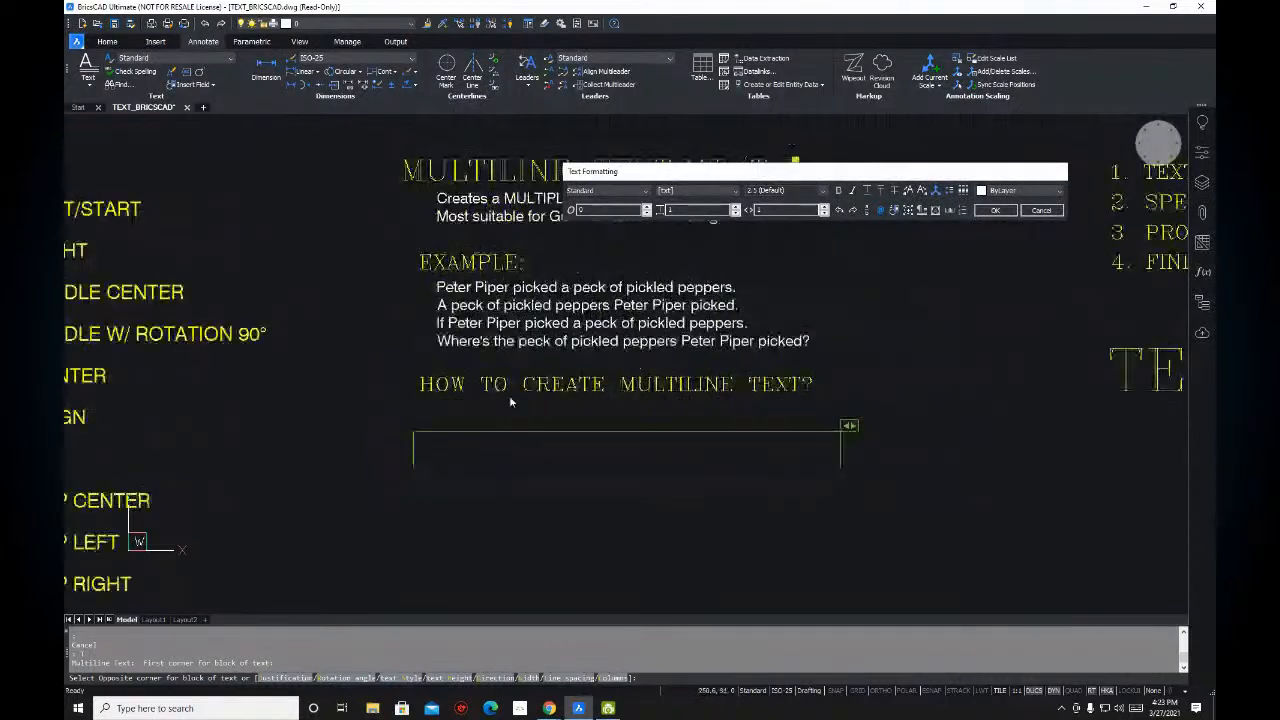
mouse_move(485, 287)
middle_mouse_down()
mouse_move(488, 321)
mouse_move(469, 316)
middle_mouse_up()
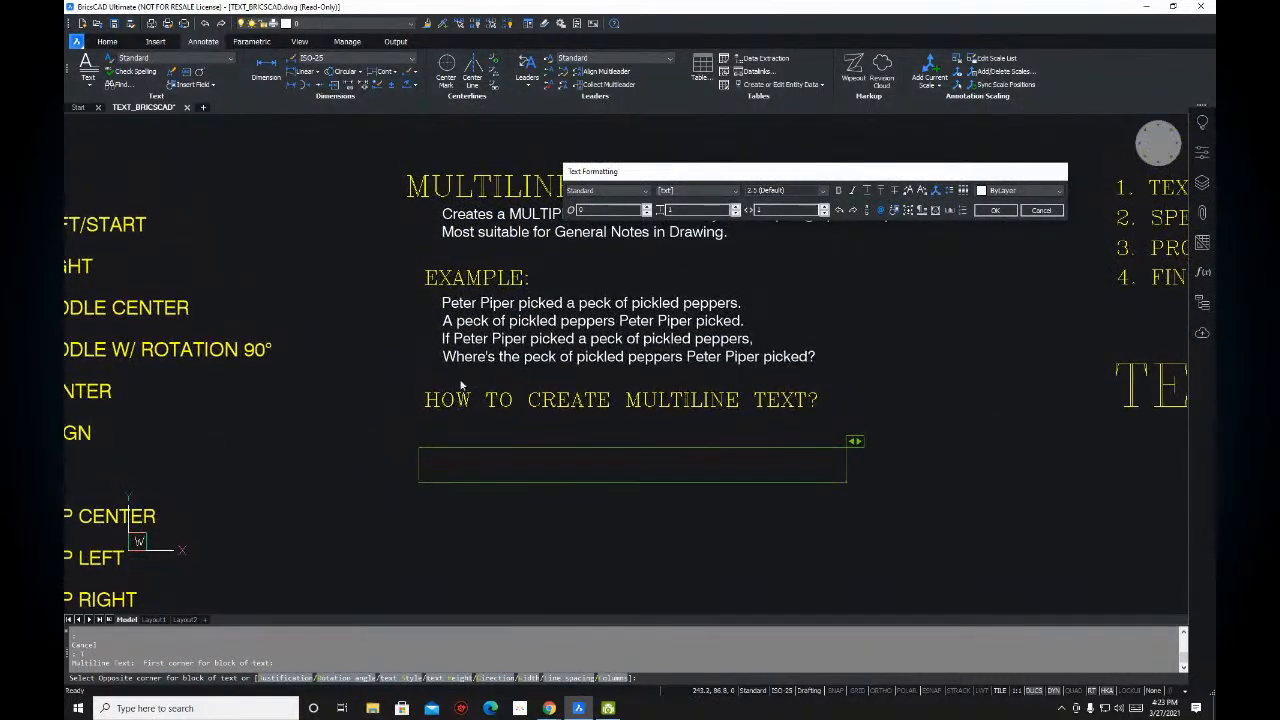
scroll(466, 334, "up", 3)
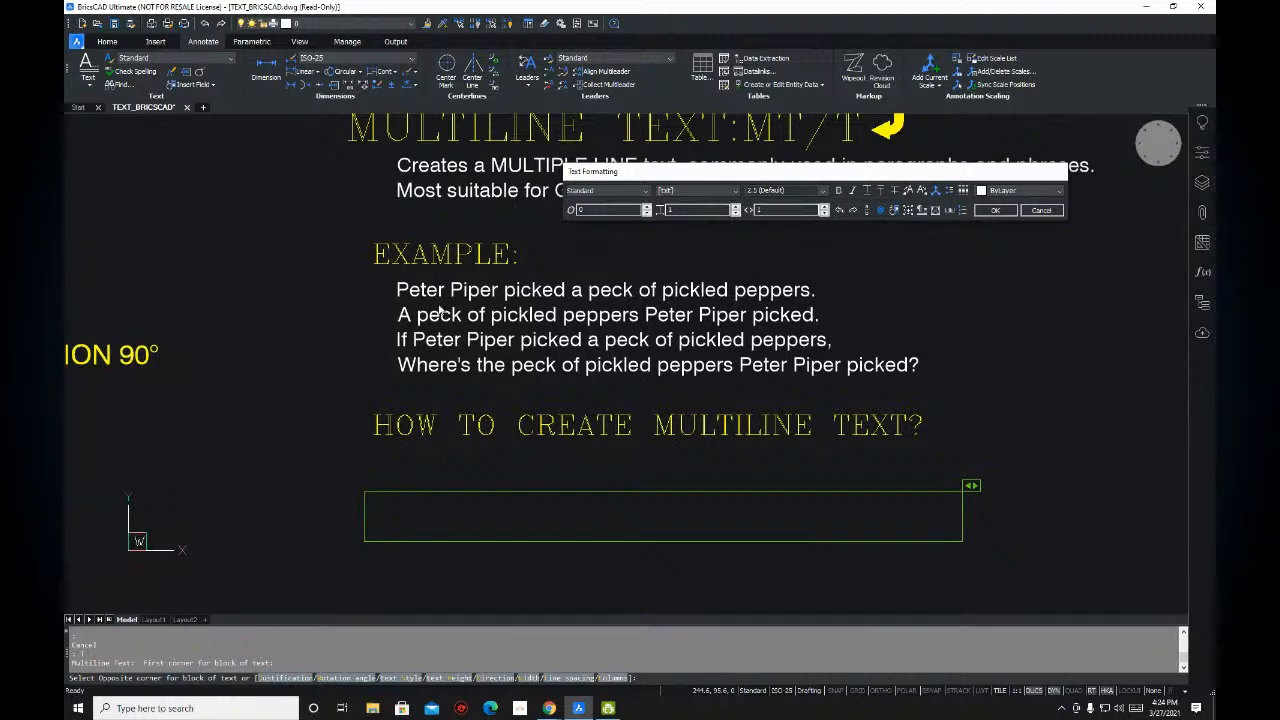
- Enter PETER PIPER PICKED as the first line of the multiline text and begin a second line
type("pETE")
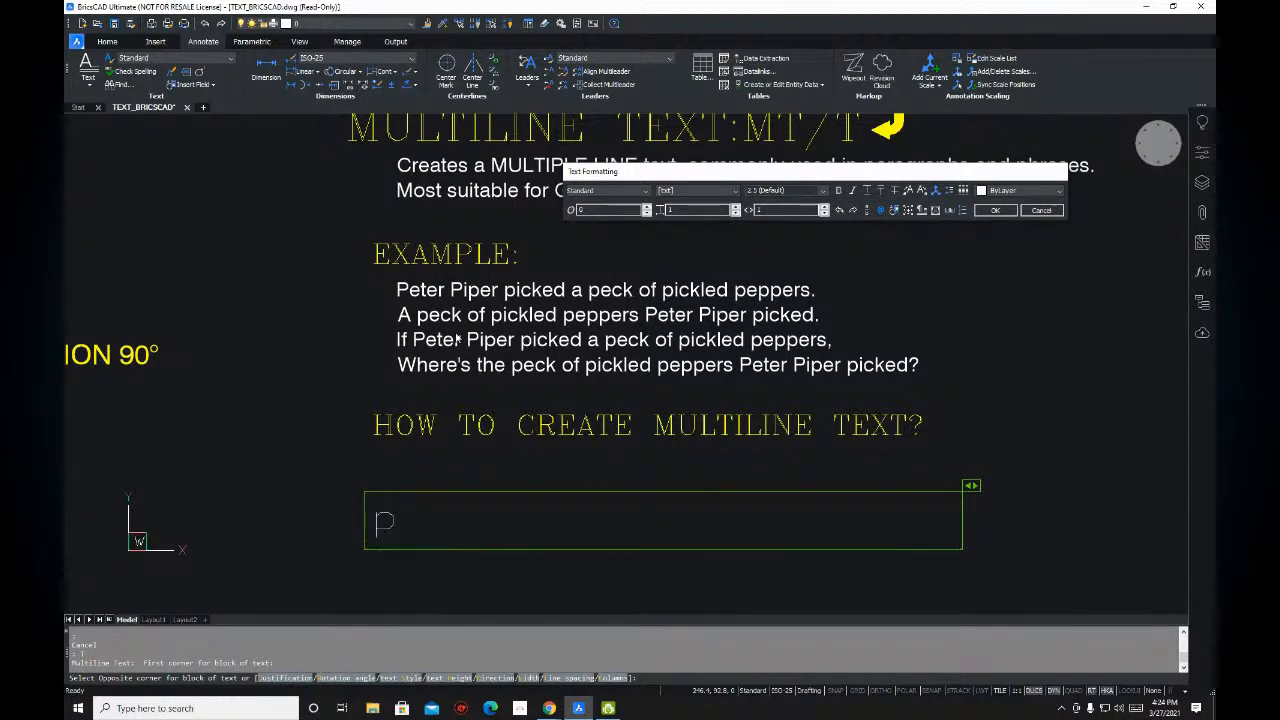
key("BackSpace")
key("BackSpace")
key("BackSpace")
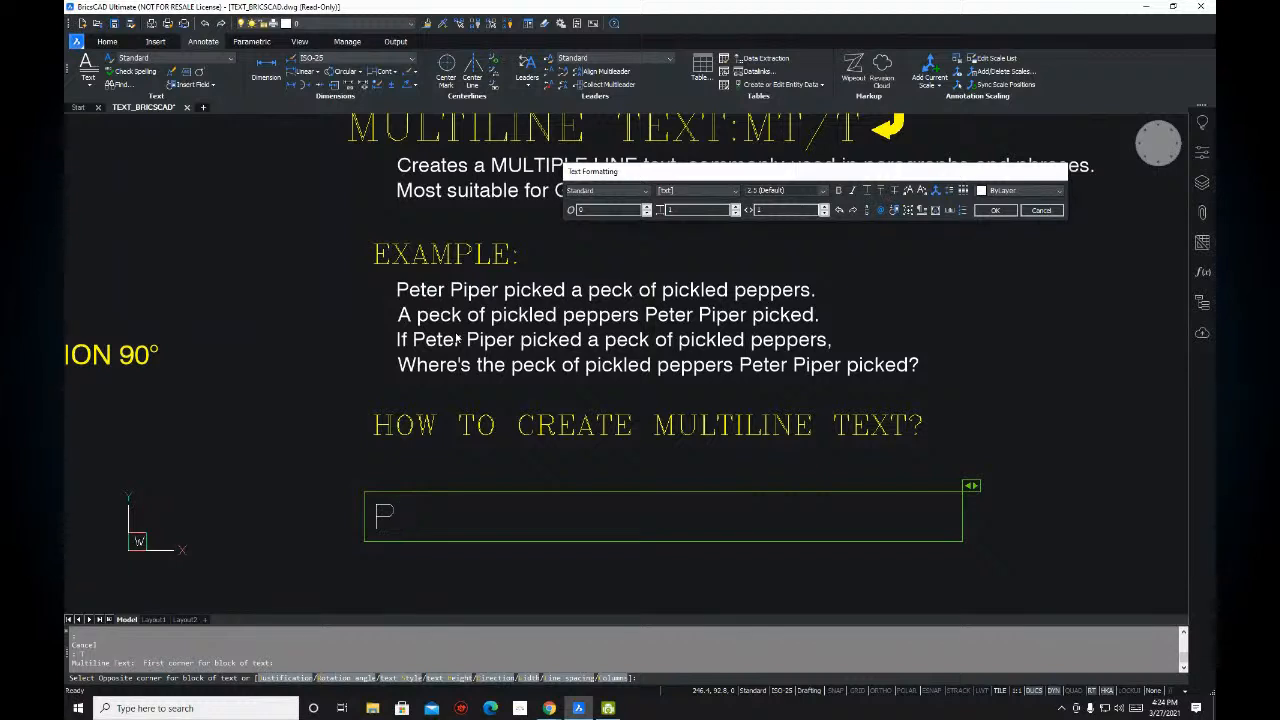
type("ETER PIPER")
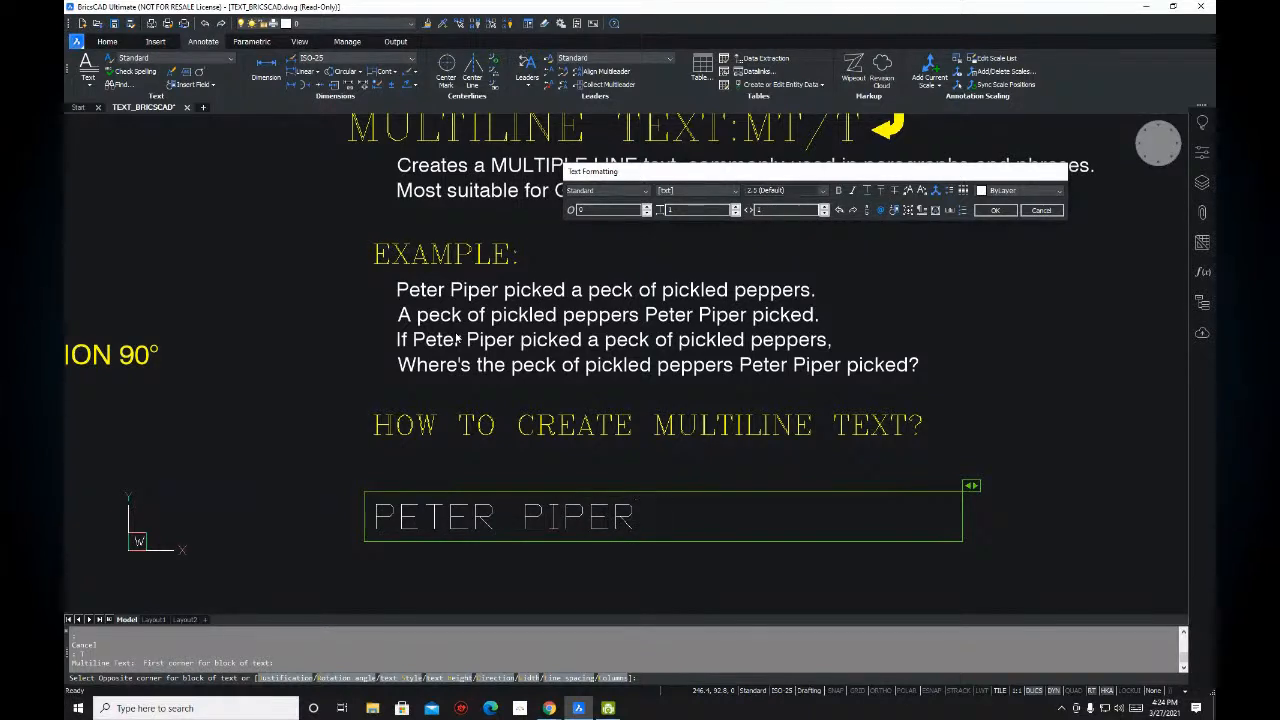
type(" PICKED")
key("Return")
- Enter A PECK OF PICKLEDD PEPPERS. as the continuation of the multiline text, letting it wrap within the box
scroll(594, 377, "down", 2)
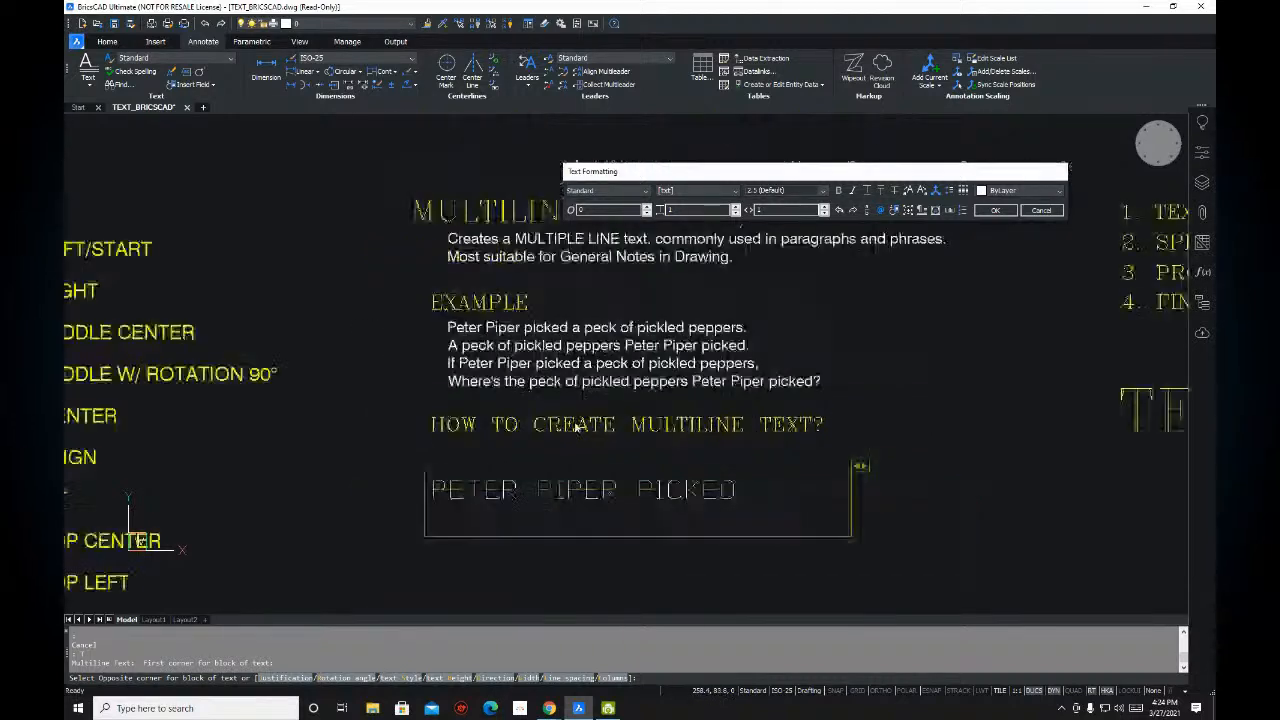
middle_click_drag(594, 375, 586, 396)
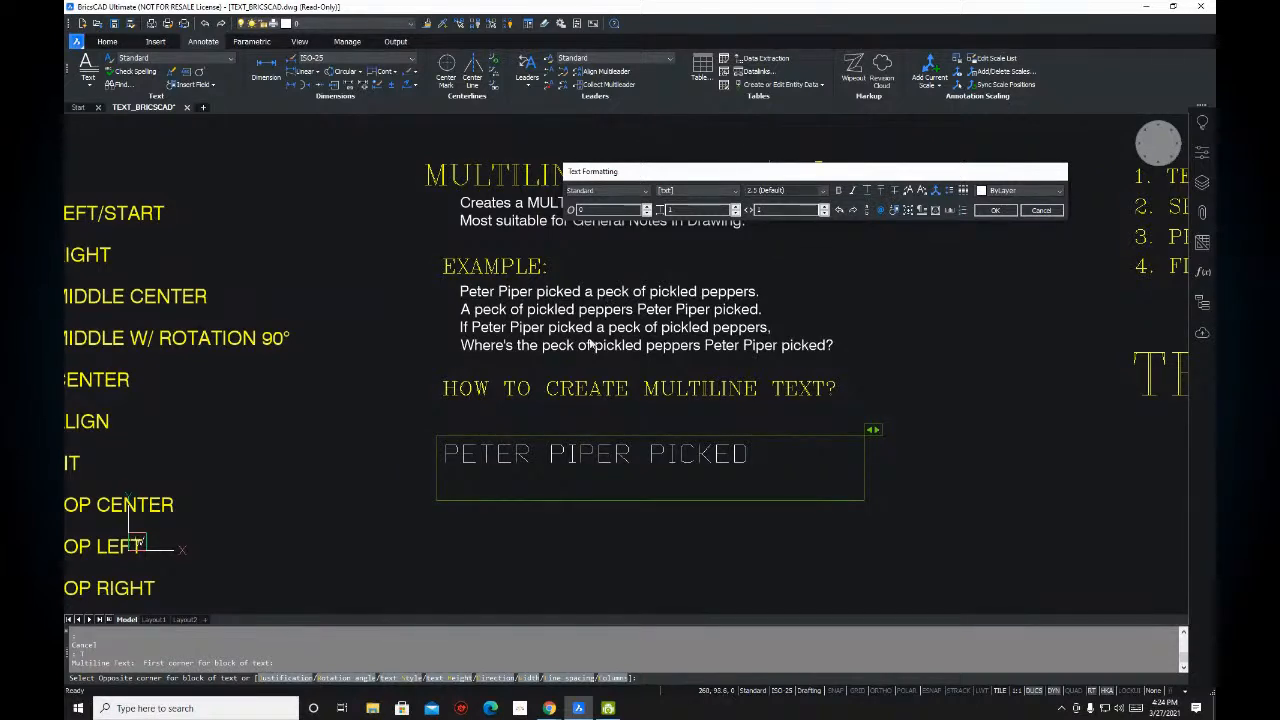
scroll(517, 476, "up", 3)
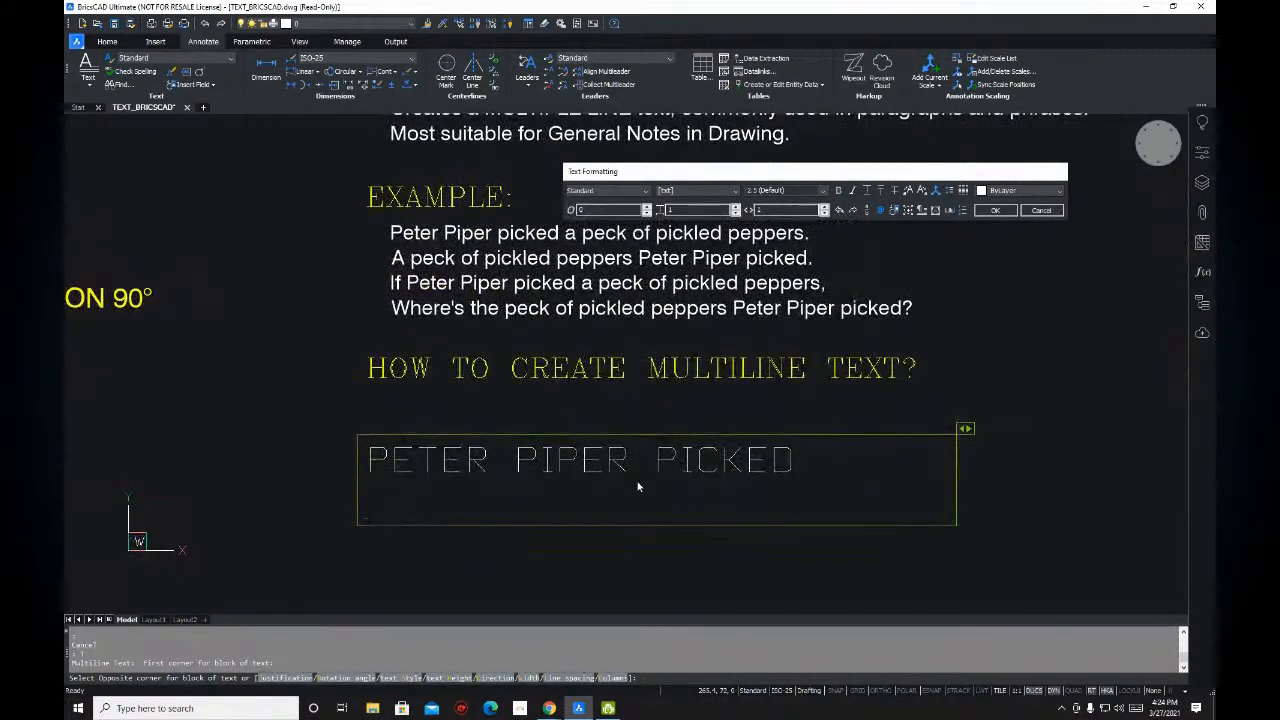
type("A P")
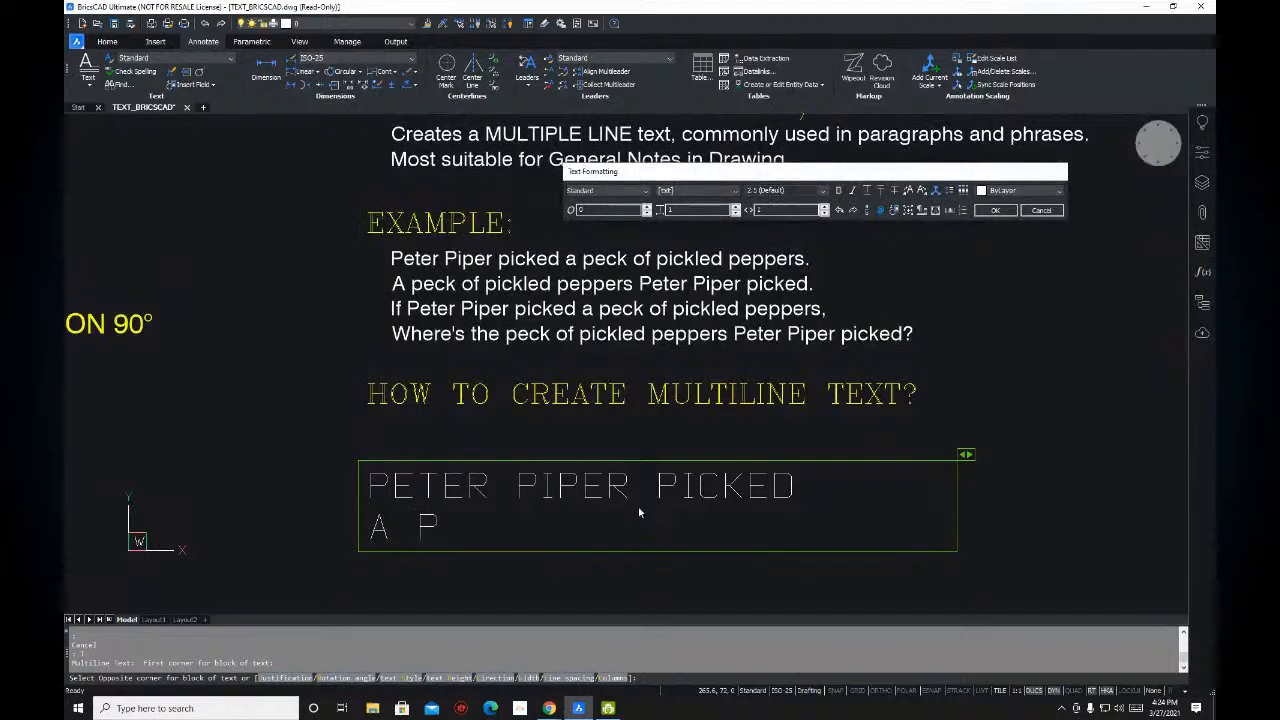
type("ECK OF PICKLEDD PEP")
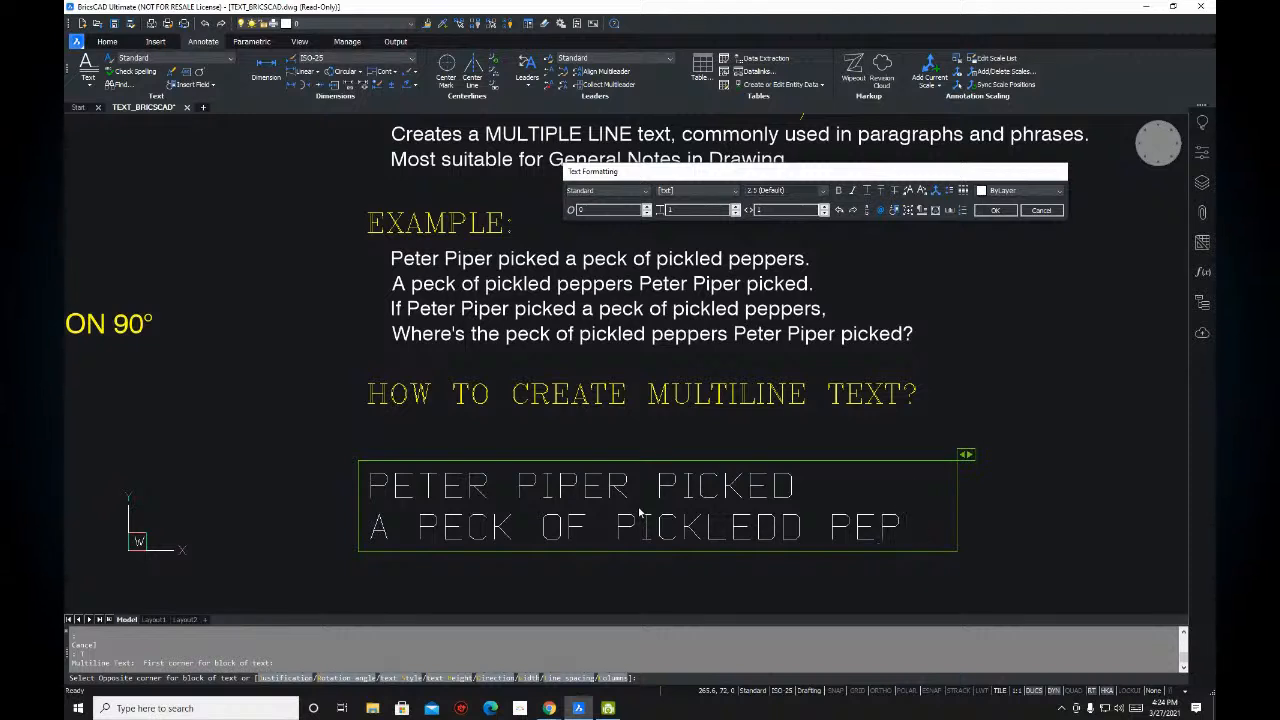
type("PERS.")
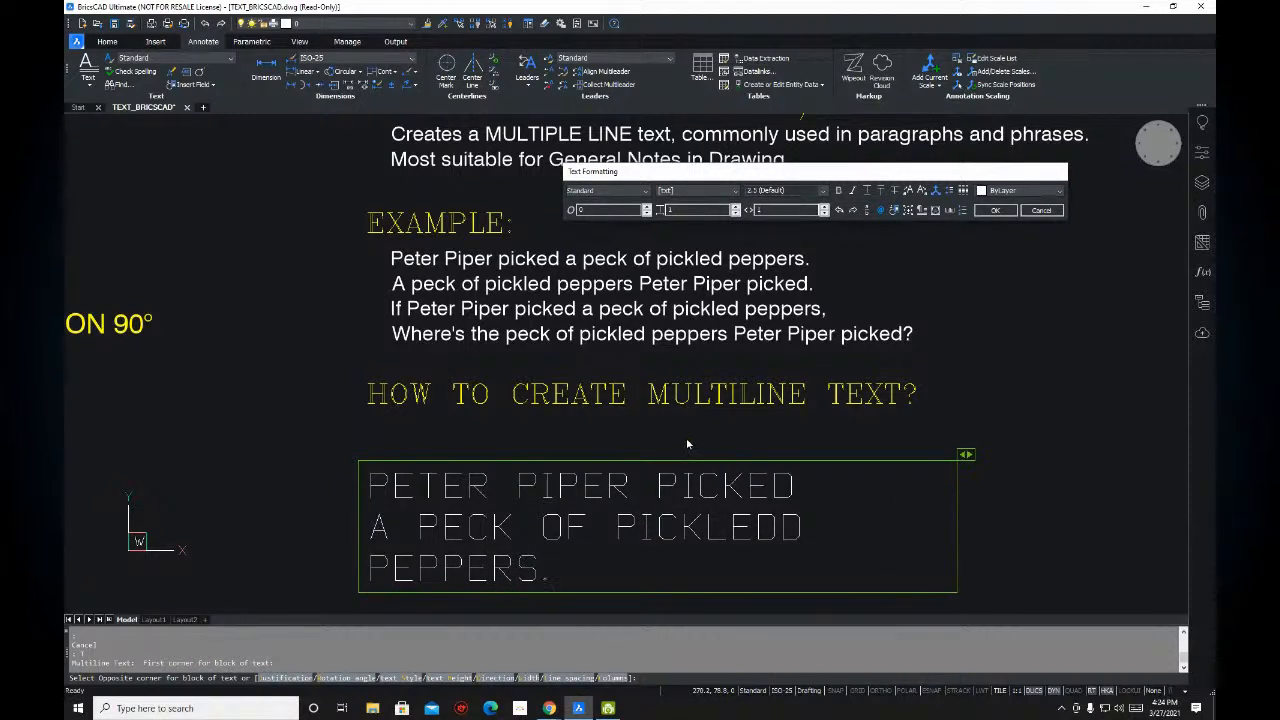
- Move the Text Formatting toolbar higher so the description under the multiline text title is uncovered
scroll(746, 520, "down", 2)
mouse_move(746, 521)
middle_mouse_down()
mouse_move(706, 417)
mouse_move(706, 489)
middle_mouse_up()
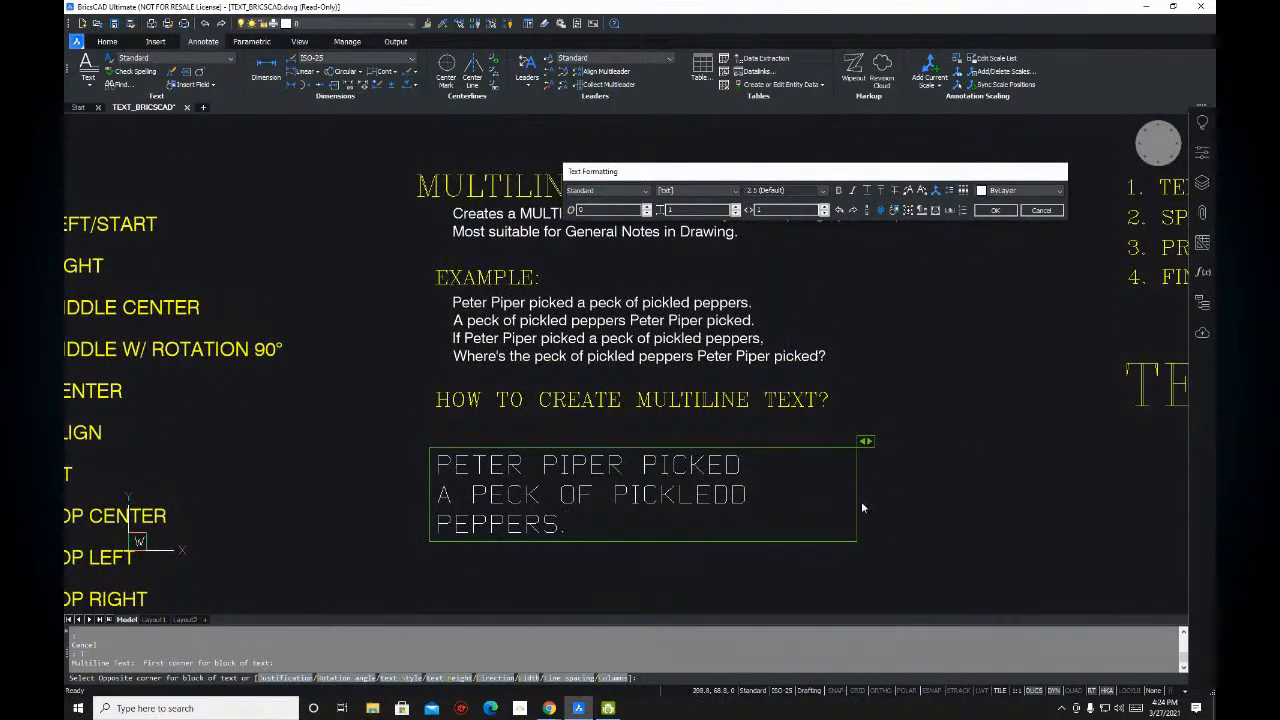
middle_click_drag(789, 473, 831, 451)
middle_click_drag(563, 412, 840, 440)
scroll(512, 416, "down", 3)
scroll(585, 445, "up", 3)
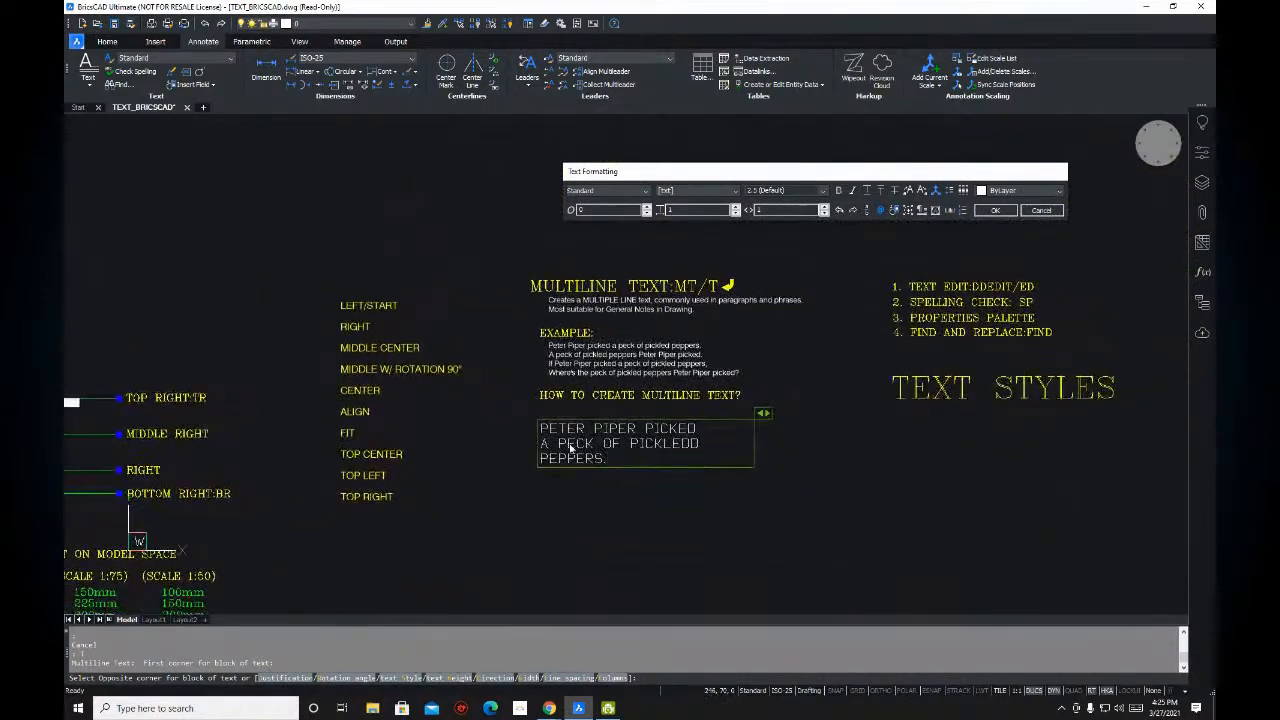
middle_click_drag(660, 457, 629, 509)
left_click_drag(756, 174, 785, 137)
mouse_move(615, 537)
middle_mouse_down()
mouse_move(628, 478)
mouse_move(612, 514)
middle_mouse_up()
- Try adding two blank lines after PEPPERS. in the multiline text, and remove them
key("Return")
key("Return")
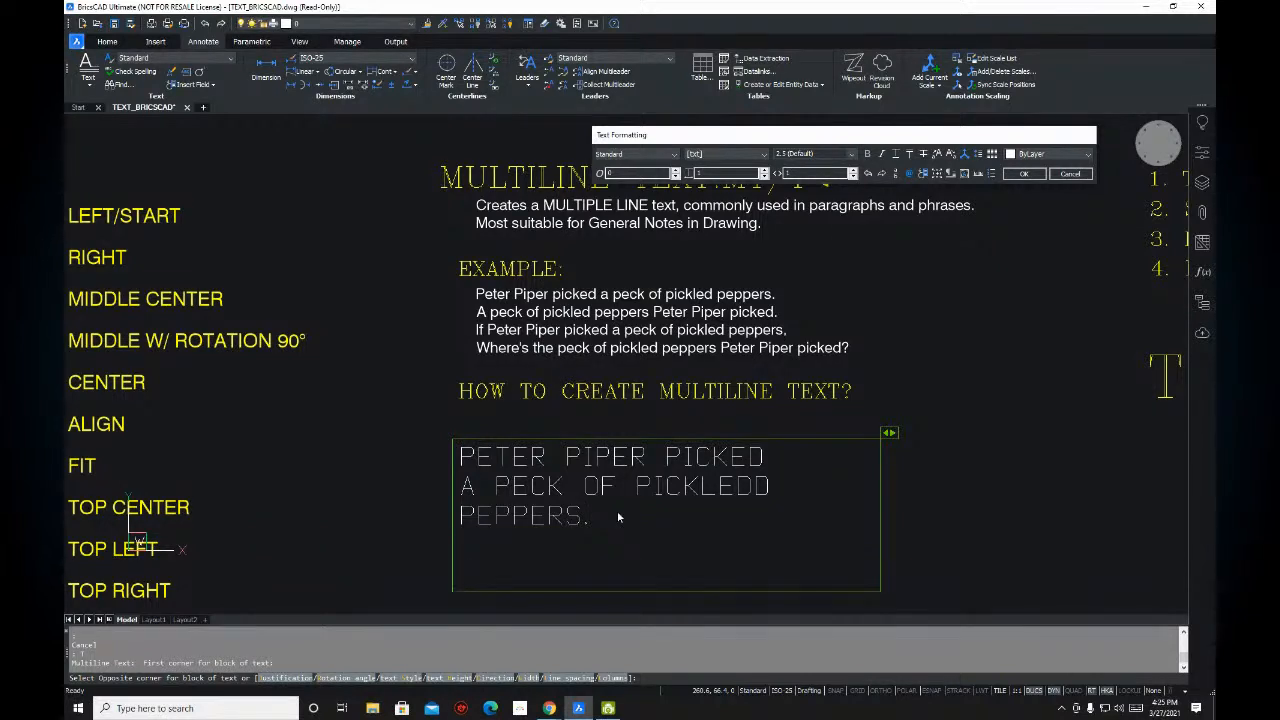
key("BackSpace")
key("BackSpace")
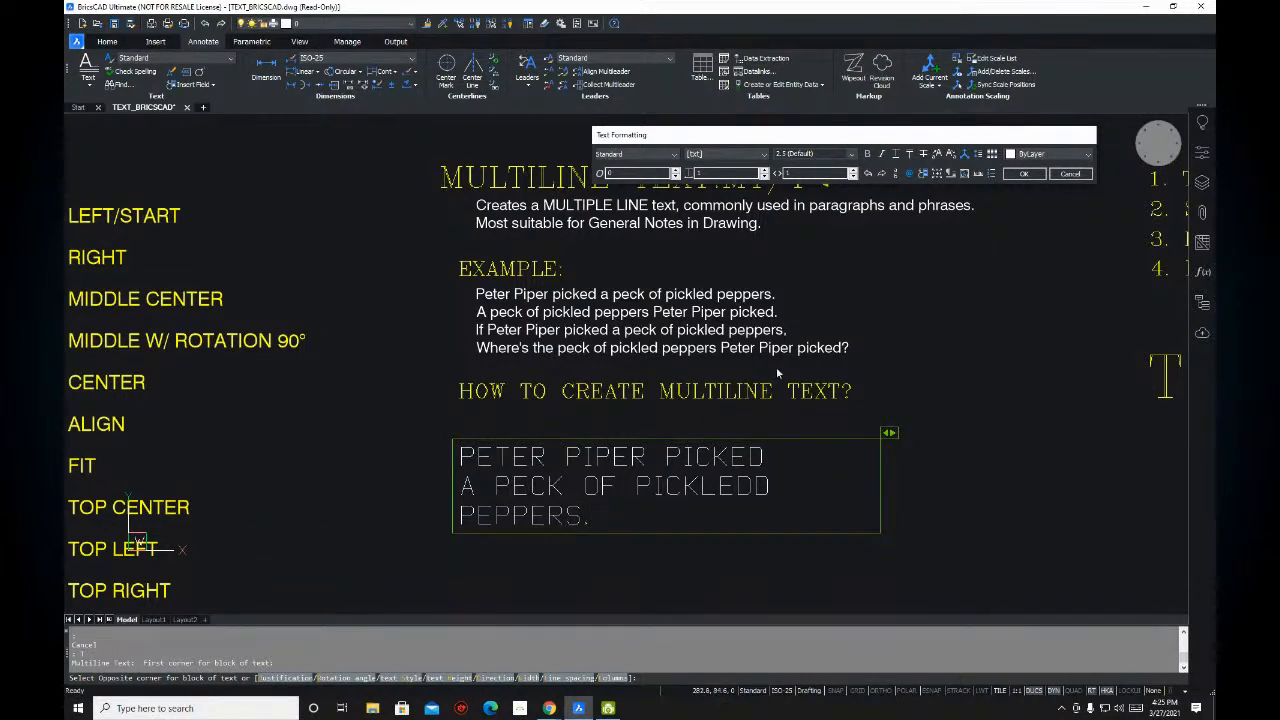
- Accept the multiline text, place it in the drawing, and view it beside the example paragraph
left_click(1014, 174)
left_click(963, 484)
left_click(972, 483)
scroll(950, 480, "down", 2)
middle_click_drag(660, 364, 710, 432)
scroll(591, 405, "up", 2)
scroll(630, 374, "up", 2)
middle_click_drag(629, 374, 615, 372)
middle_click_drag(668, 440, 679, 511)
scroll(677, 480, "down", 2)
middle_click_drag(678, 466, 638, 390)
- Select the new PETER PIPER multiline text and examine its grips
left_click(766, 385)
left_click(652, 449)
middle_click_drag(652, 449, 607, 423)
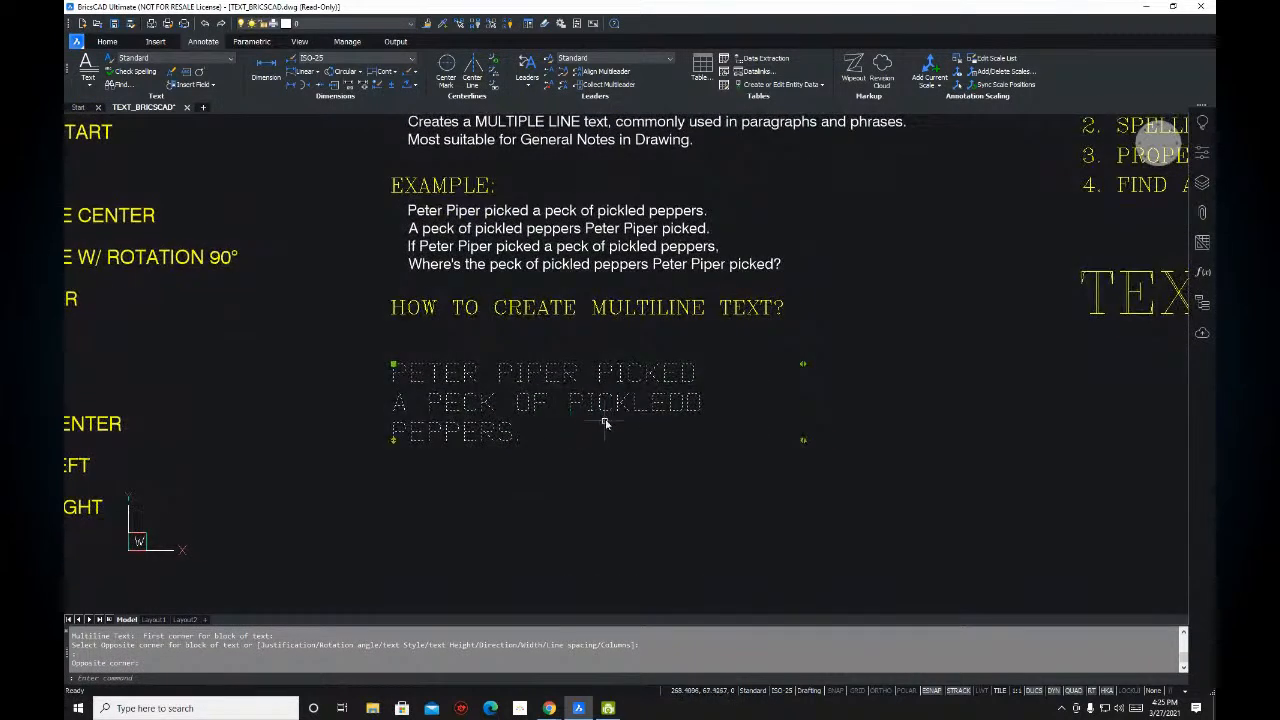
- Stretch the PETER PIPER multiline text box narrower, widen it again until the text fits three lines, and deselect it
scroll(815, 410, "up", 3)
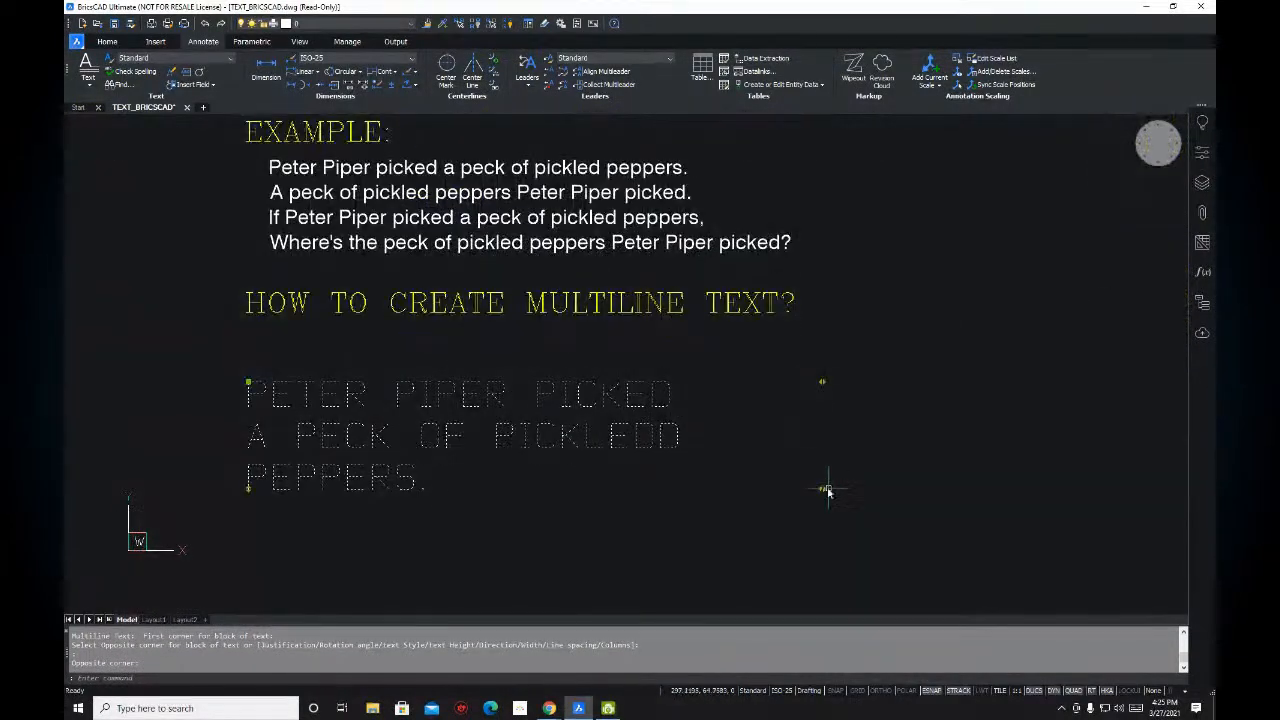
left_click(822, 382)
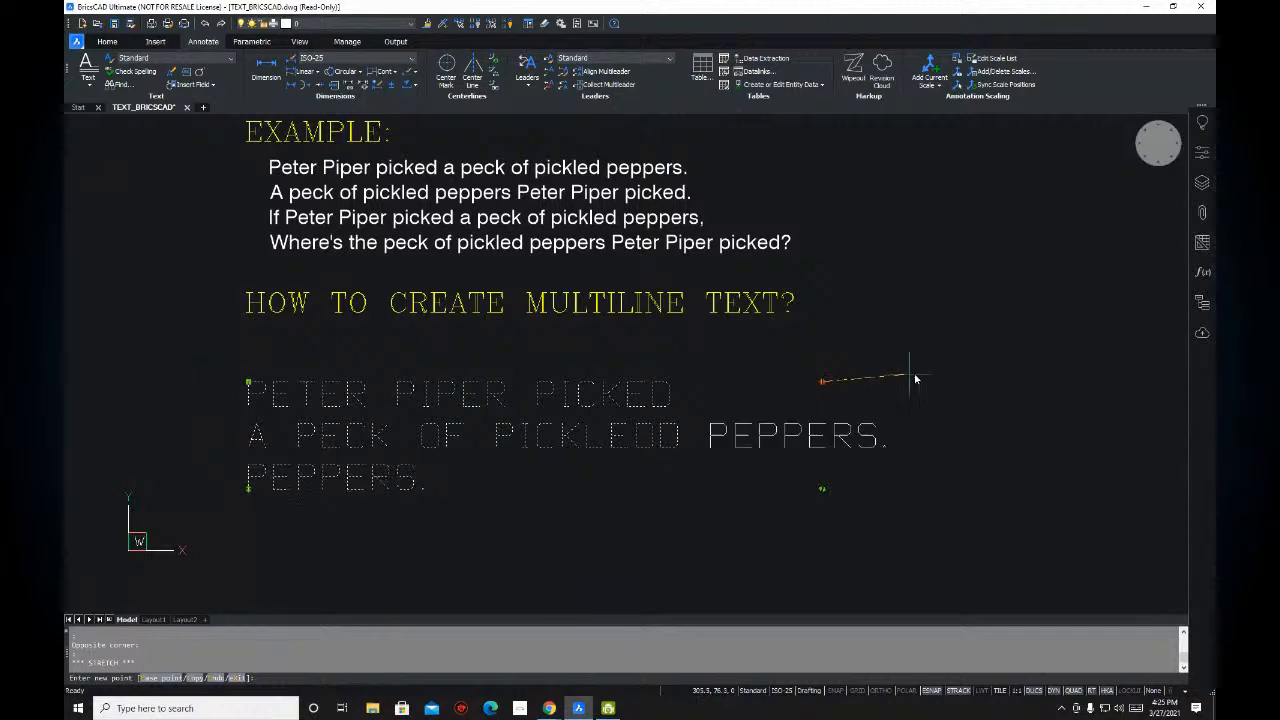
left_click(614, 380)
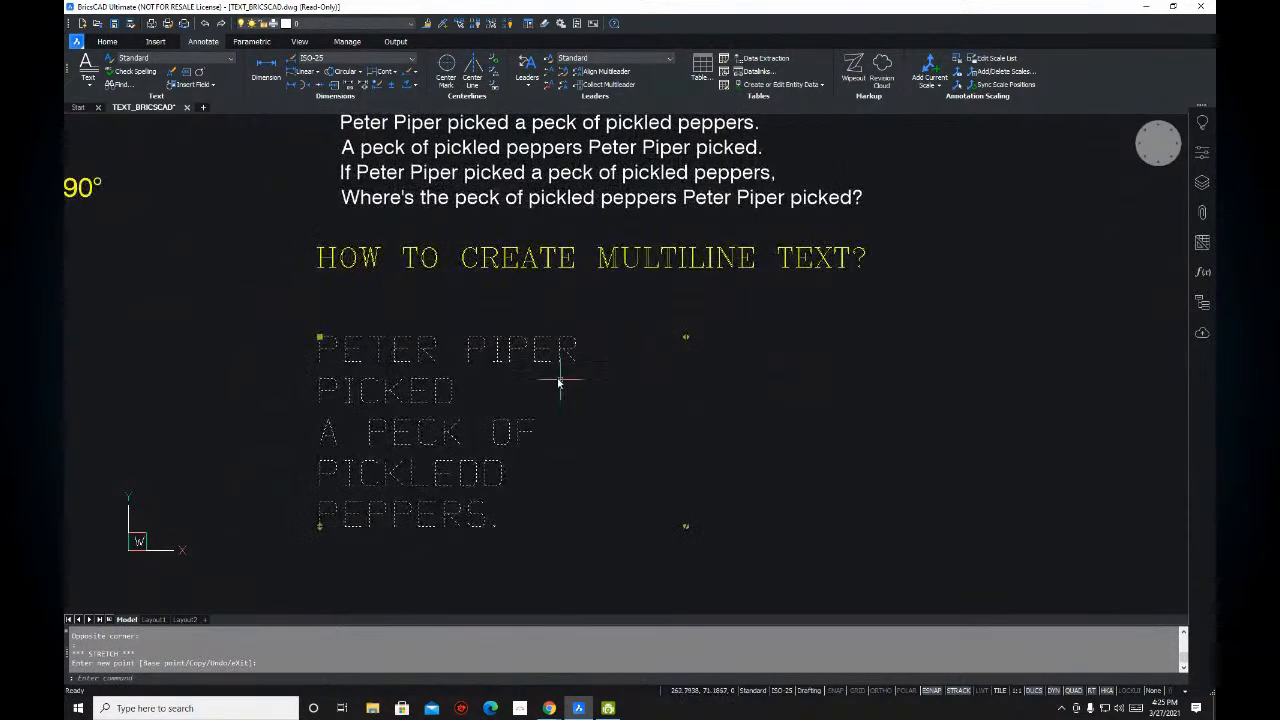
left_click(685, 337)
left_click(834, 337)
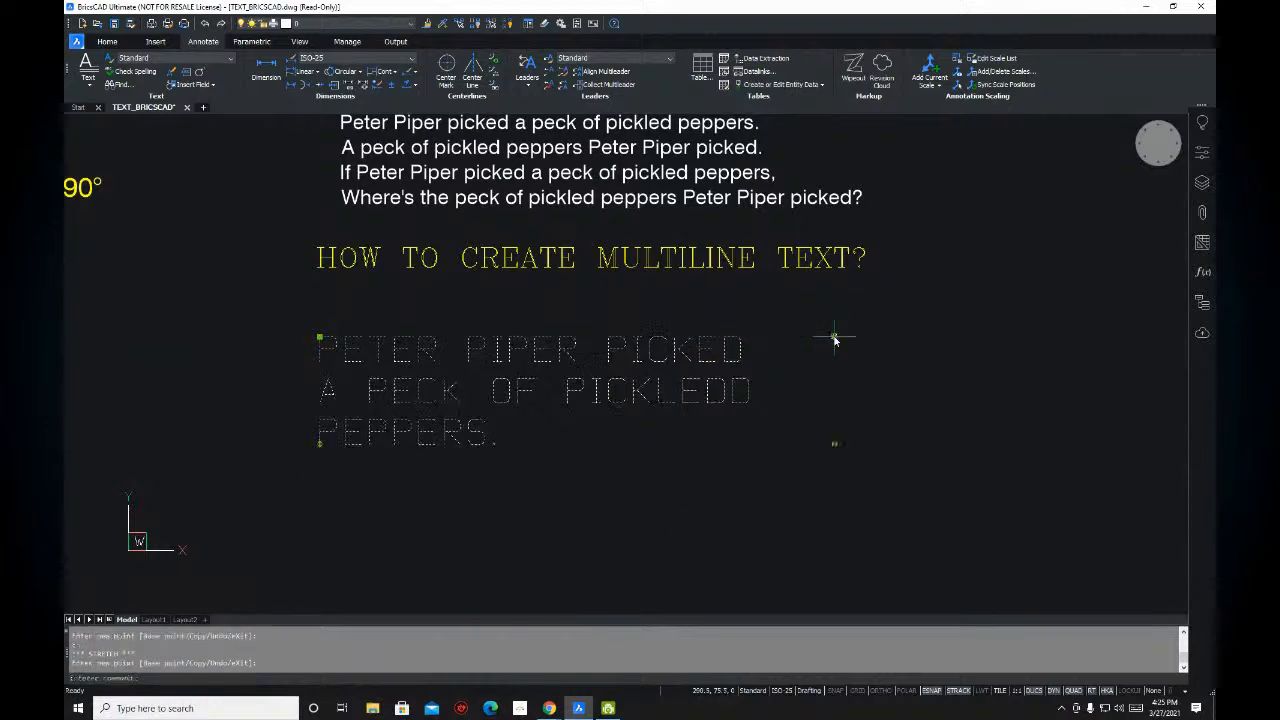
scroll(770, 416, "down", 2)
middle_click_drag(720, 434, 723, 488)
key("Escape")
key("Escape")
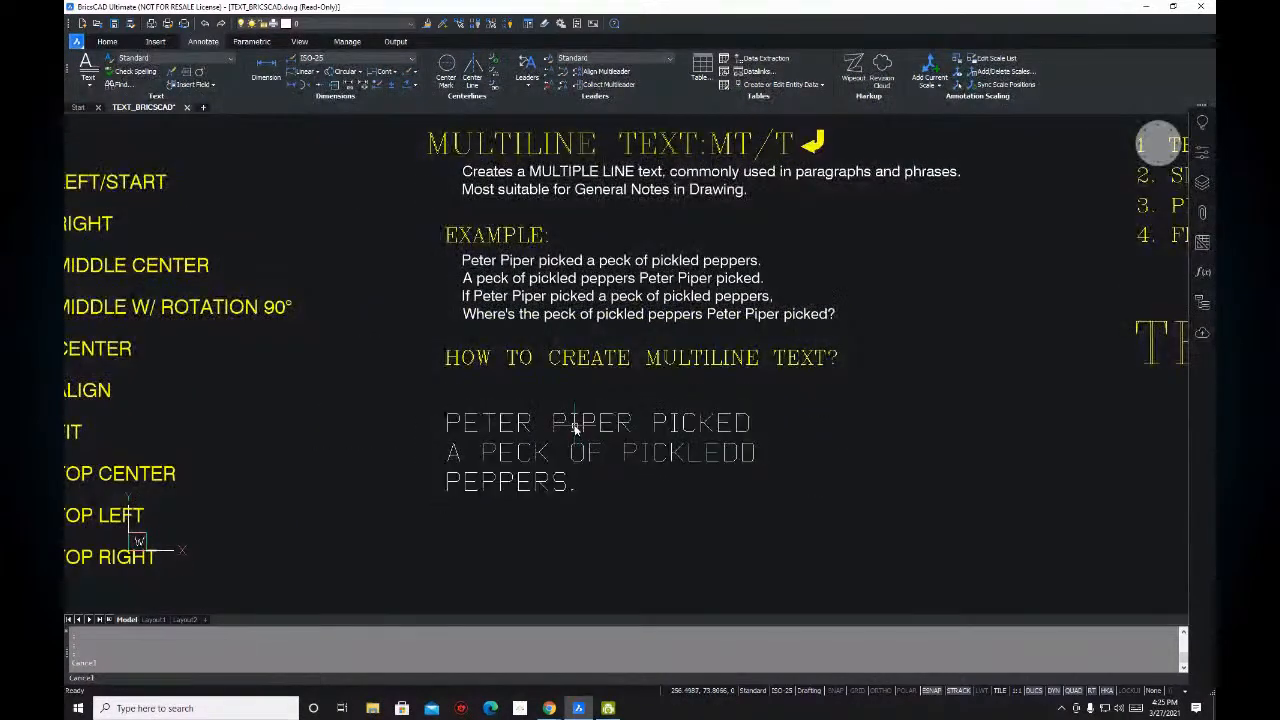
- Open the PETER PIPER multiline text for editing, select all its contents, examine the Text Formatting options, and cancel the edit
scroll(595, 452, "down", 1)
scroll(591, 451, "up", 1)
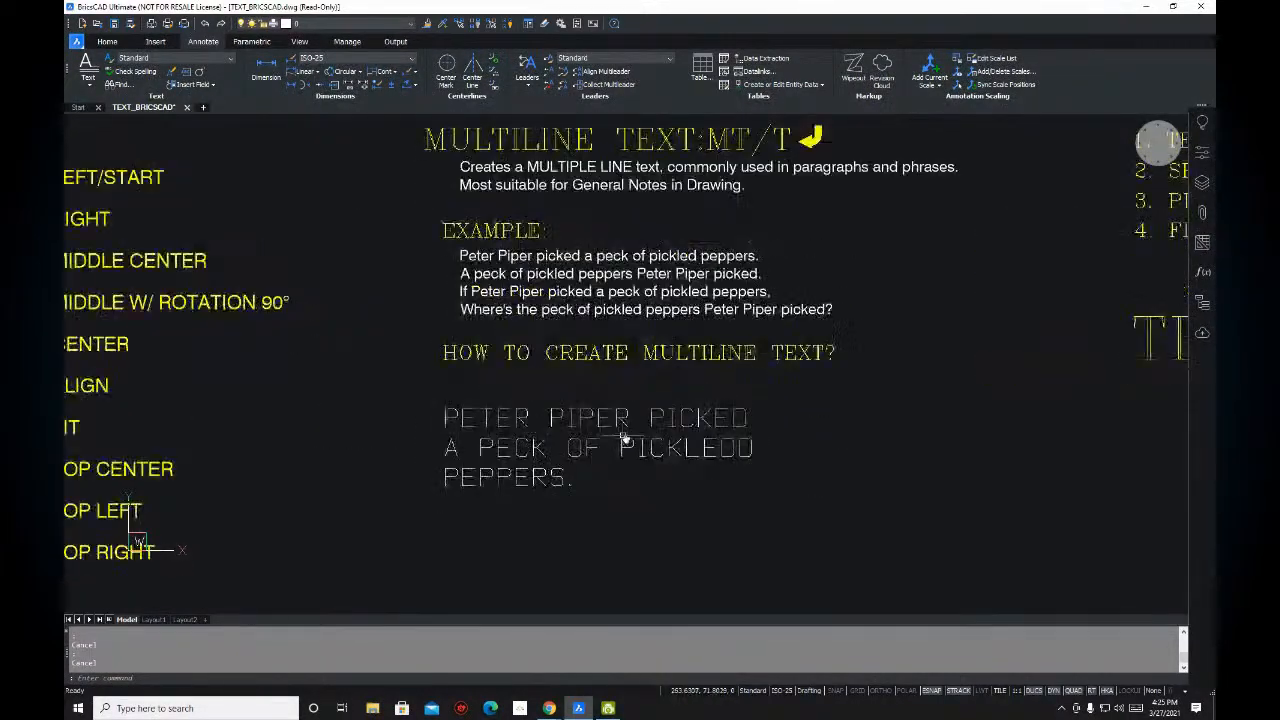
middle_click_drag(591, 451, 579, 483)
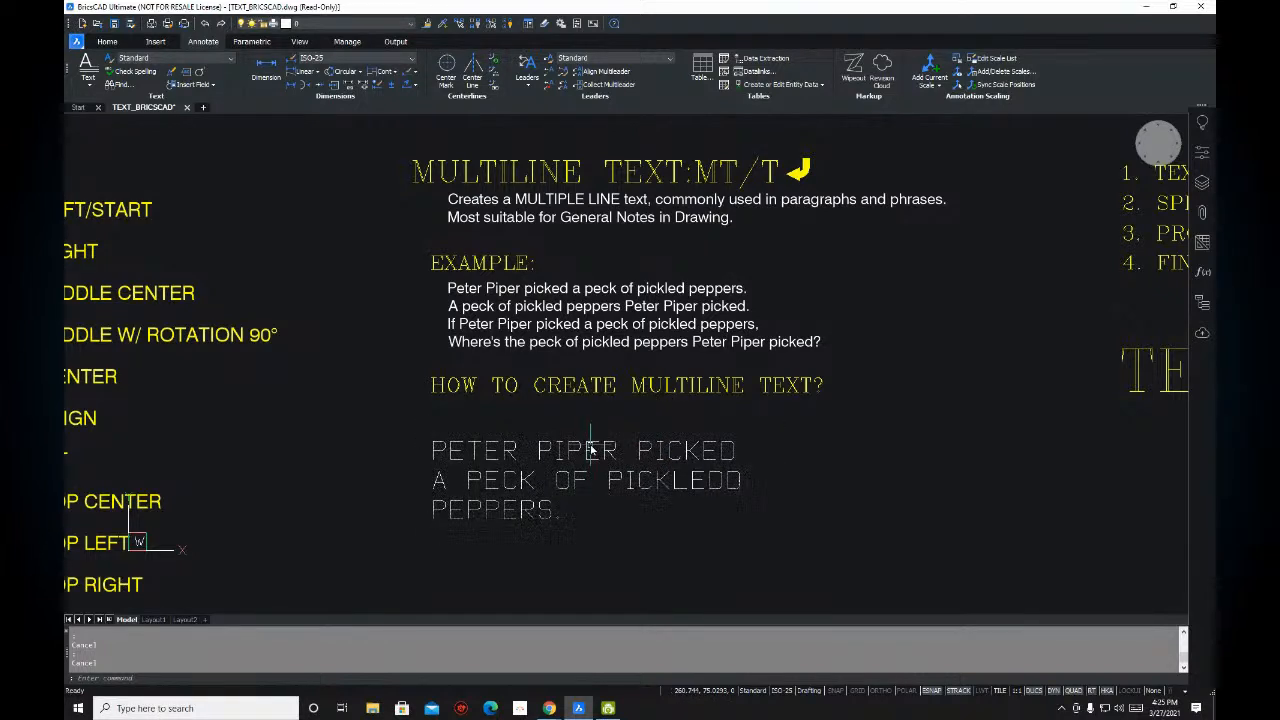
left_click(587, 451)
double_click(587, 451)
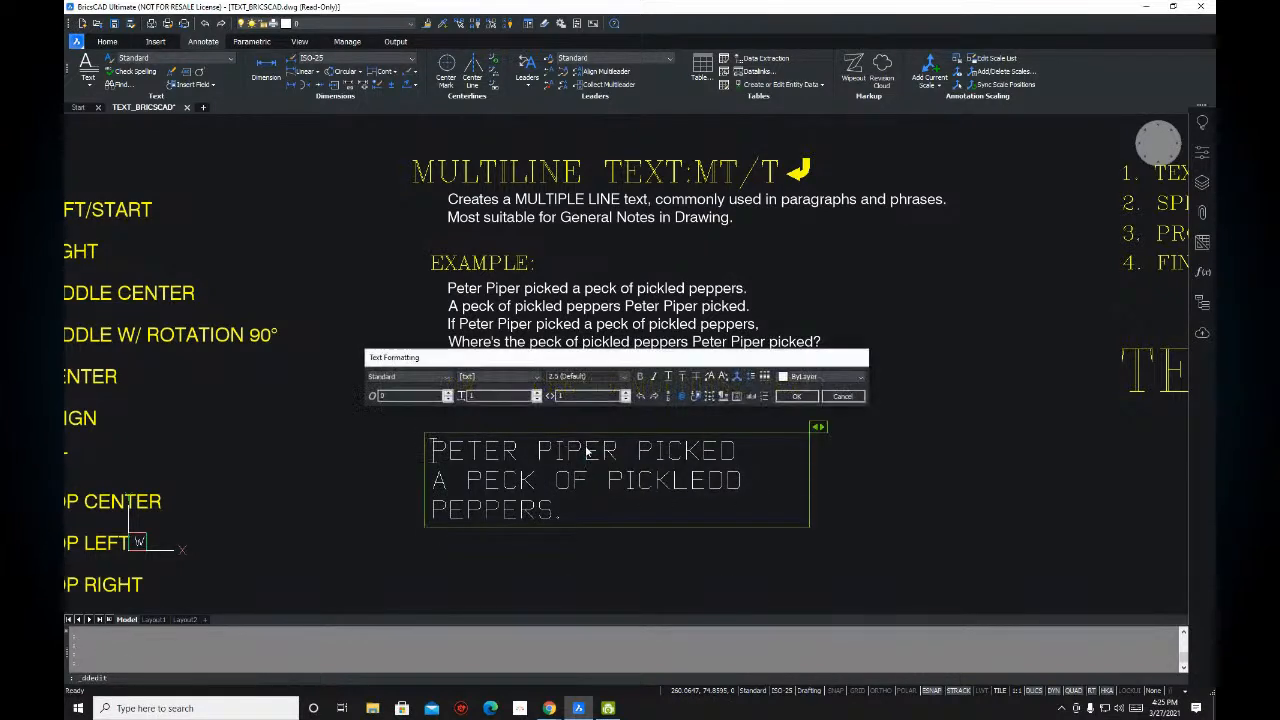
key("ctrl+a")
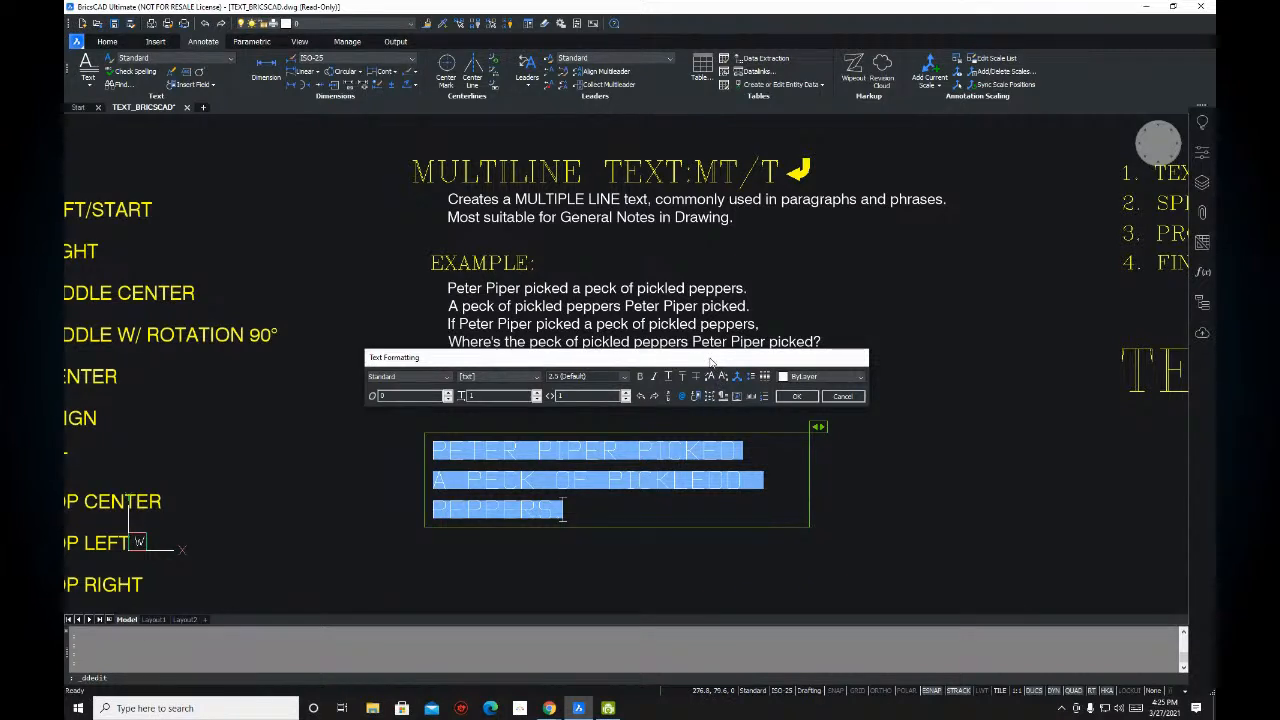
left_click_drag(465, 361, 636, 262)
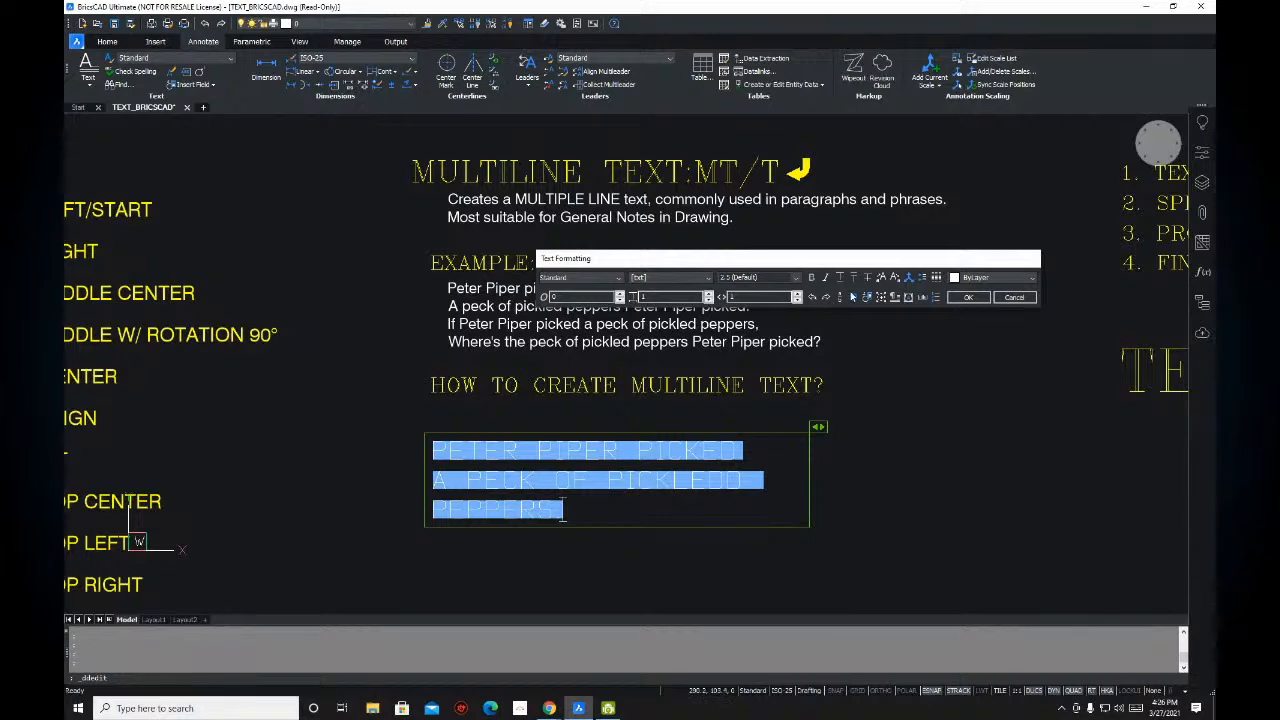
left_click(1014, 297)
scroll(872, 432, "down", 3)
key("Escape")
- Try defining a new multiline text box below the PETER PIPER paragraph, and cancel it without entering text
scroll(663, 409, "up", 2)
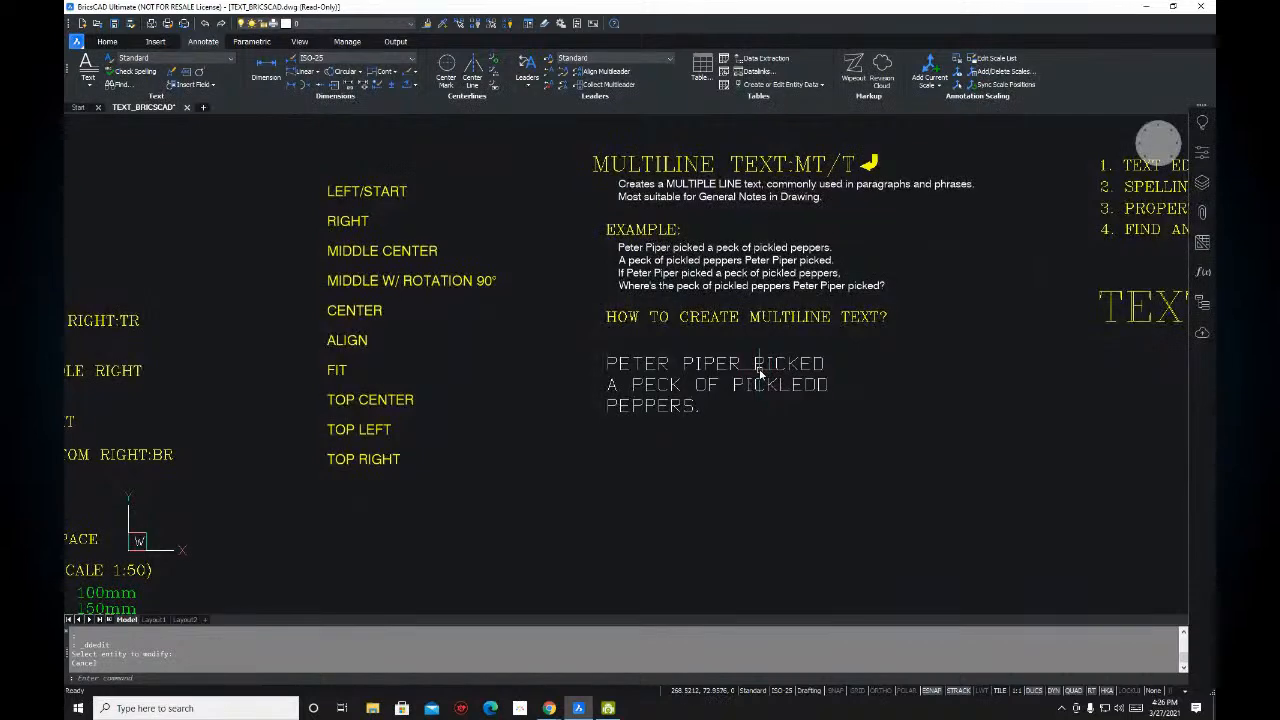
scroll(766, 340, "up", 2)
scroll(724, 398, "up", 3)
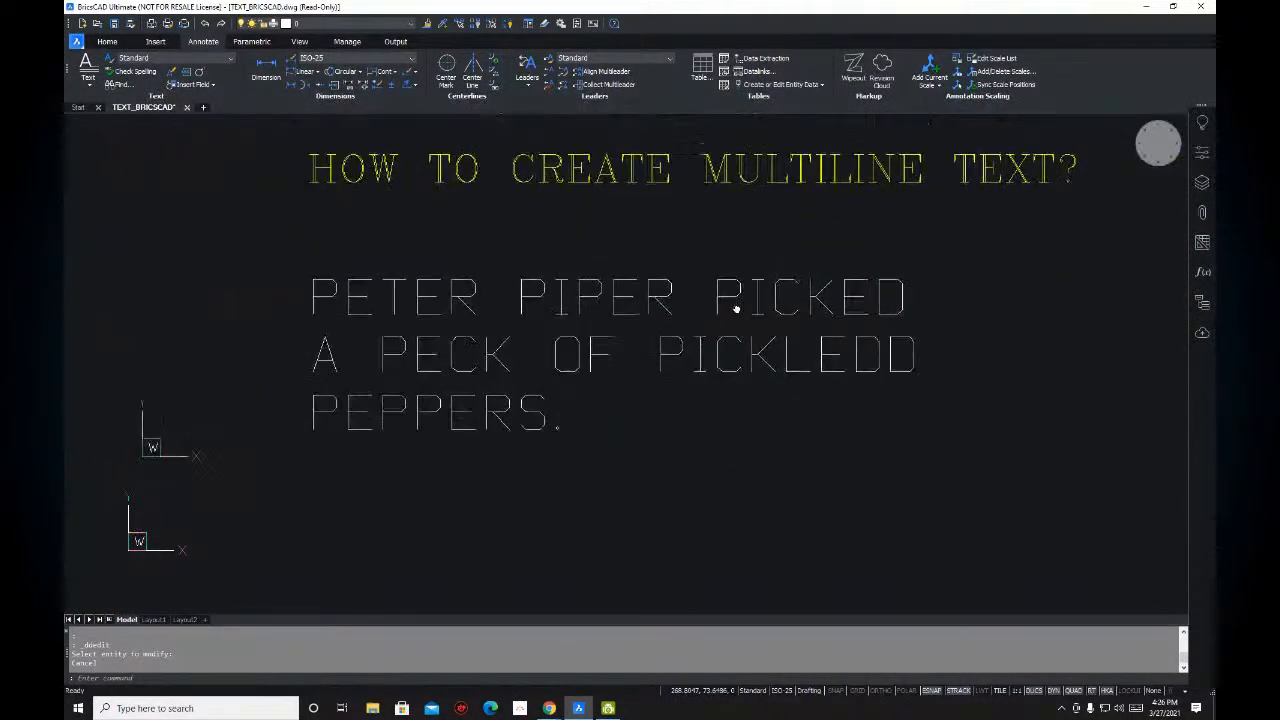
scroll(690, 338, "down", 3)
scroll(690, 338, "down", 2)
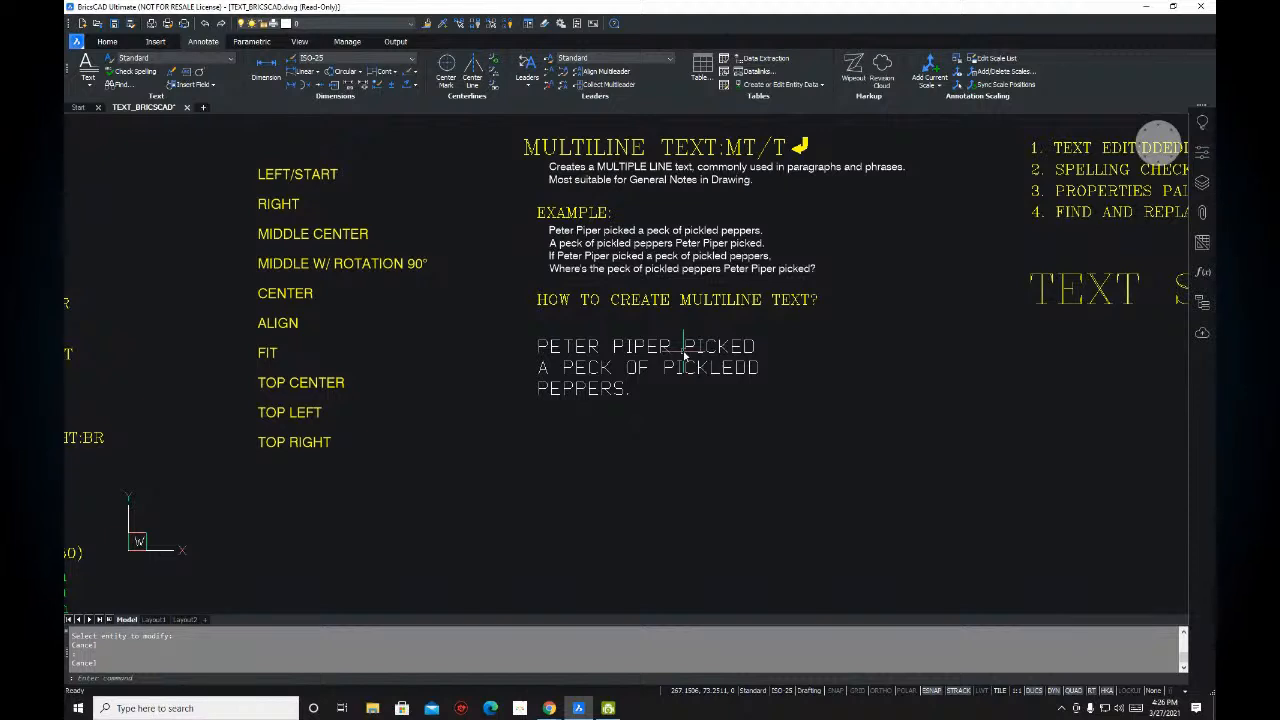
type("T")
key("Return")
middle_click_drag(642, 411, 641, 395)
left_click(532, 410)
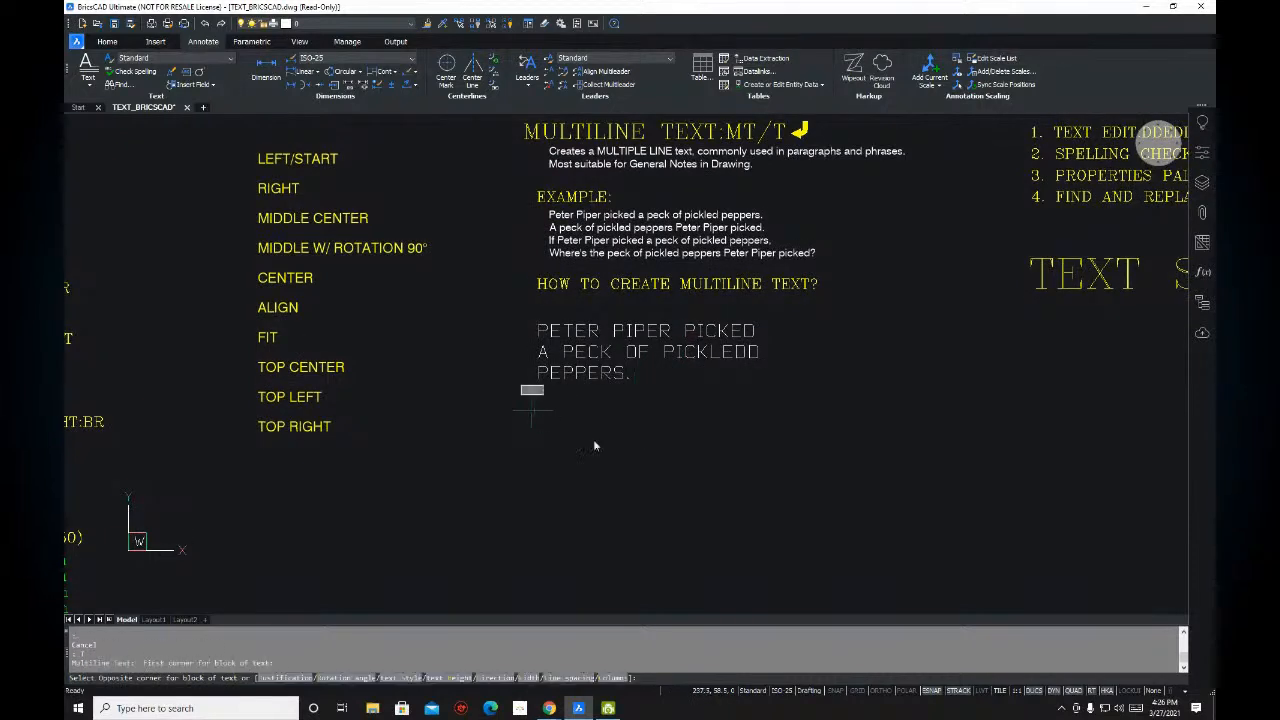
left_click(831, 514)
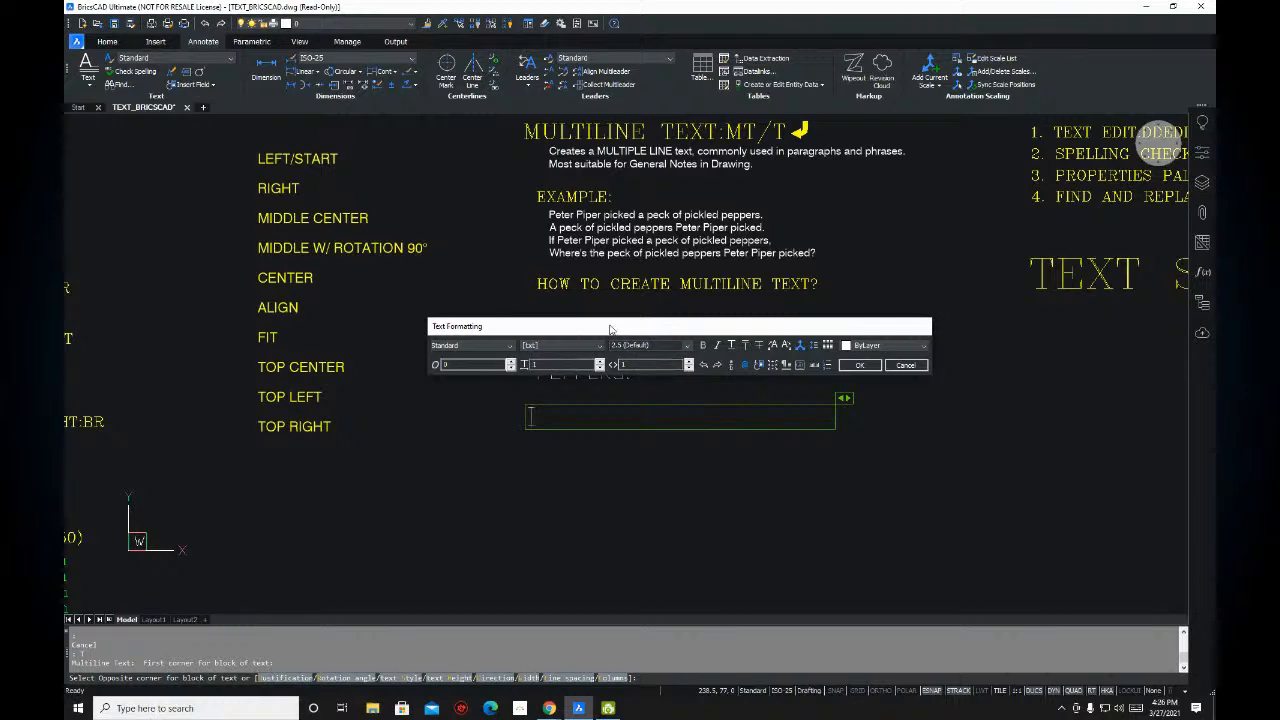
left_click(898, 368)
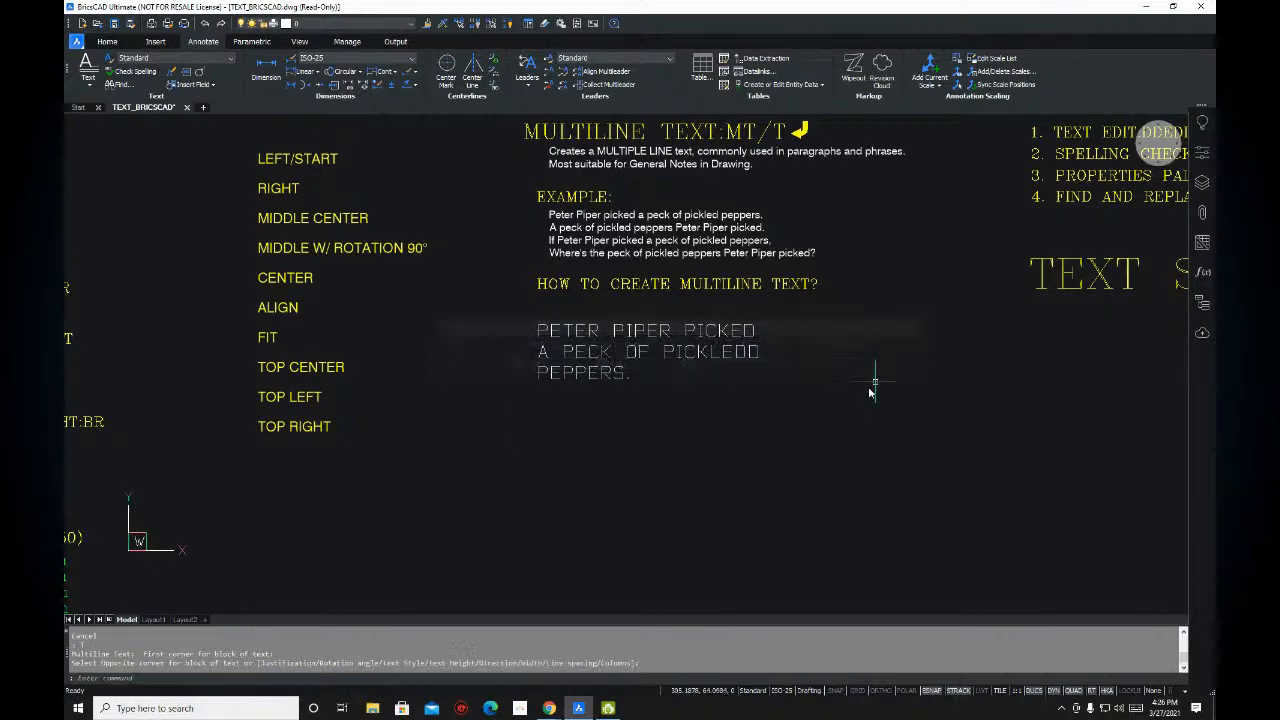
- Examine the TEXT HEIGHT section, comparing paper space and model space heights at each scale and the model space text height formula
middle_click_drag(730, 346, 697, 338)
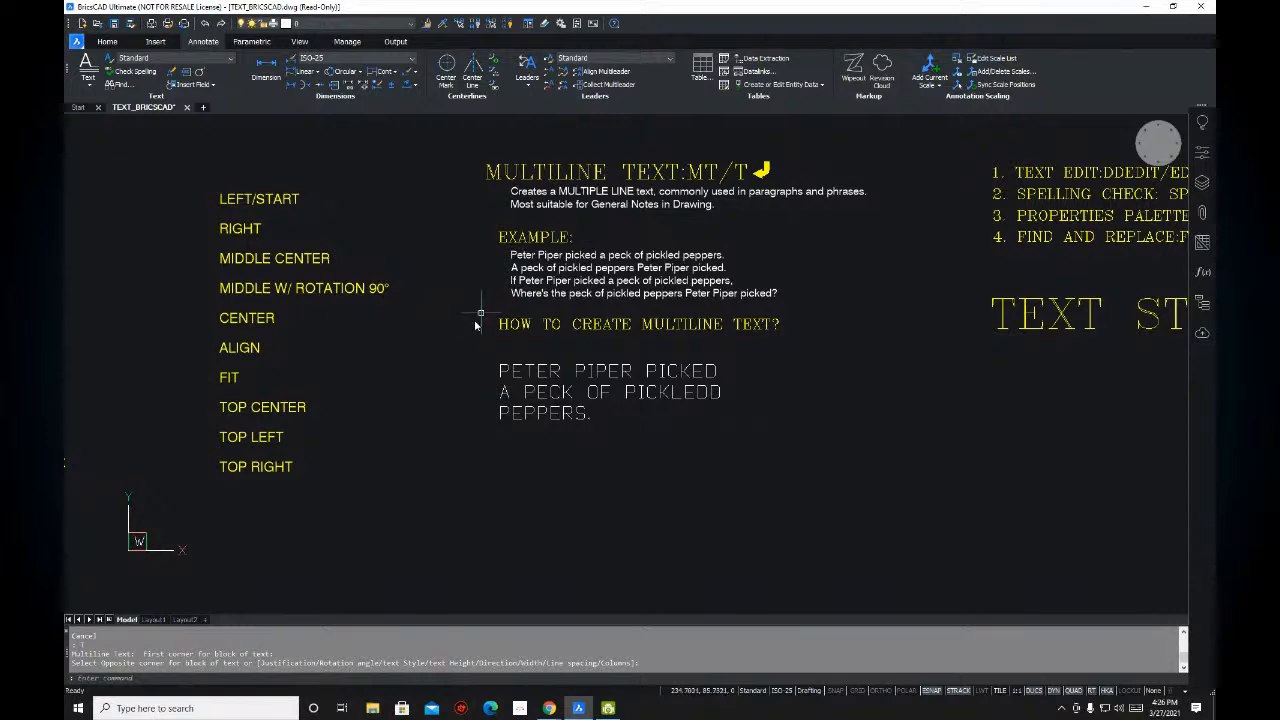
scroll(476, 325, "down", 3)
mouse_move(429, 334)
middle_mouse_down()
mouse_move(545, 377)
mouse_move(757, 309)
middle_mouse_up()
mouse_move(233, 374)
middle_mouse_down()
mouse_move(630, 277)
mouse_move(530, 256)
middle_mouse_up()
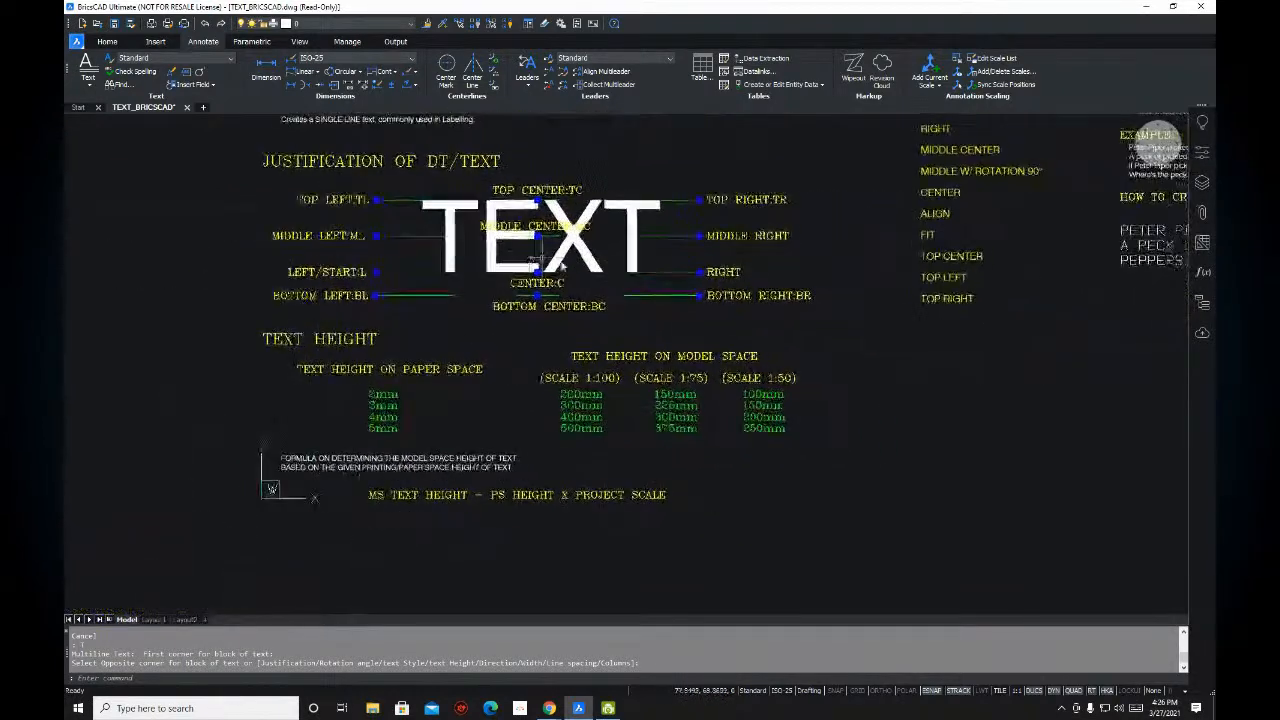
middle_click_drag(648, 295, 688, 292)
middle_click_drag(573, 338, 589, 286)
scroll(557, 301, "up", 4)
mouse_move(586, 266)
middle_mouse_down()
mouse_move(576, 244)
mouse_move(594, 301)
mouse_move(600, 240)
mouse_move(576, 193)
mouse_move(607, 232)
mouse_move(586, 337)
mouse_move(568, 325)
mouse_move(600, 277)
mouse_move(577, 252)
mouse_move(566, 306)
mouse_move(566, 274)
middle_mouse_up()
scroll(576, 244, "down", 2)
scroll(567, 260, "up", 2)
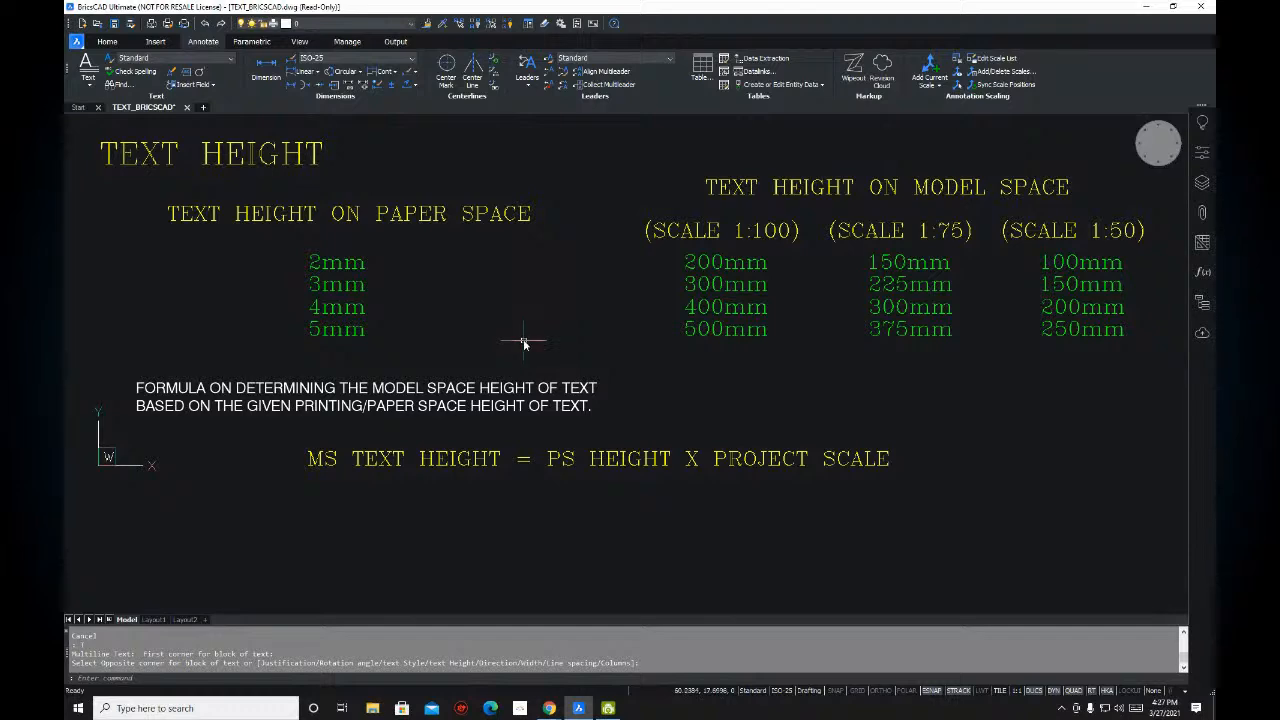
middle_click_drag(566, 291, 547, 295)
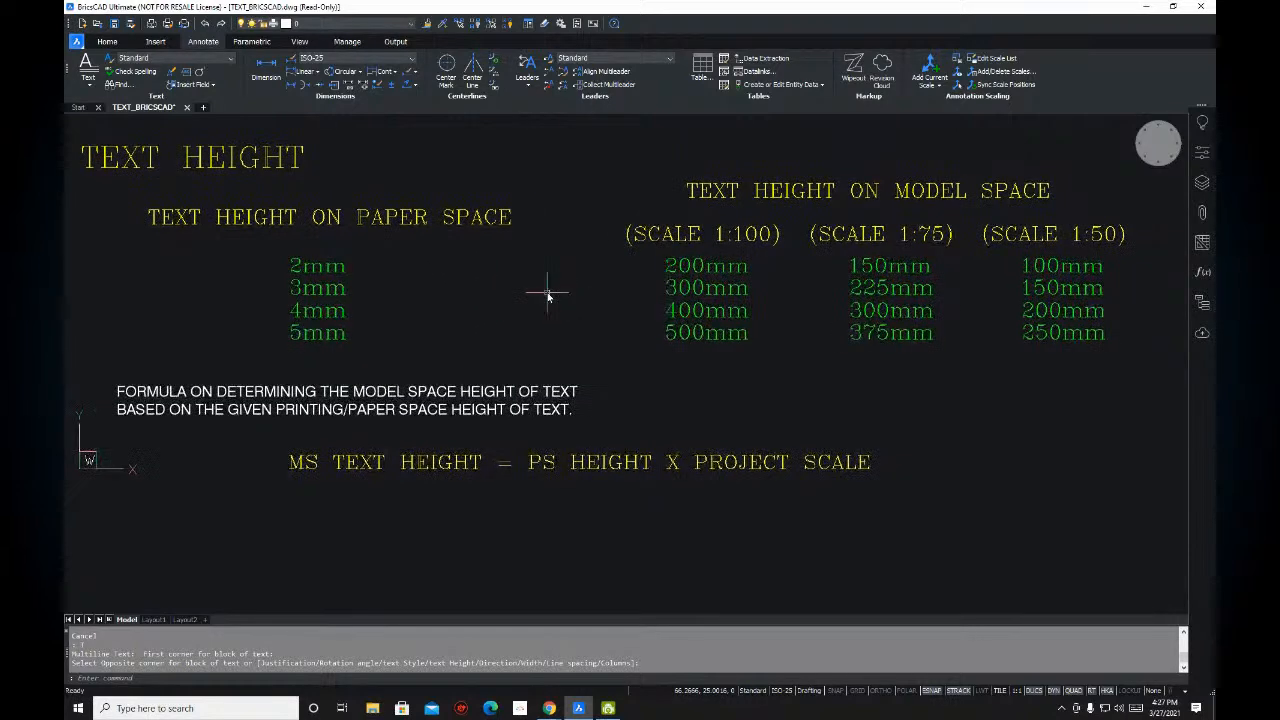
scroll(557, 294, "down", 2)
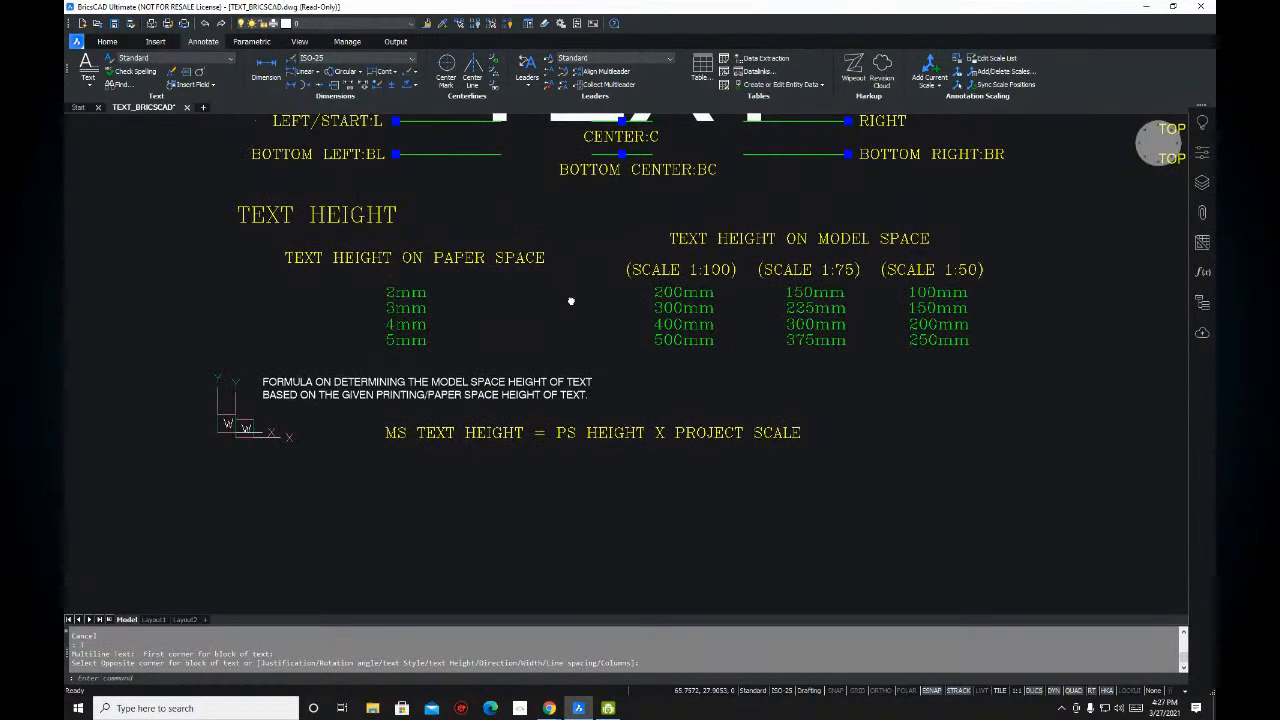
scroll(593, 232, "up", 2)
mouse_move(593, 230)
middle_mouse_down()
mouse_move(581, 171)
mouse_move(614, 215)
middle_mouse_up()
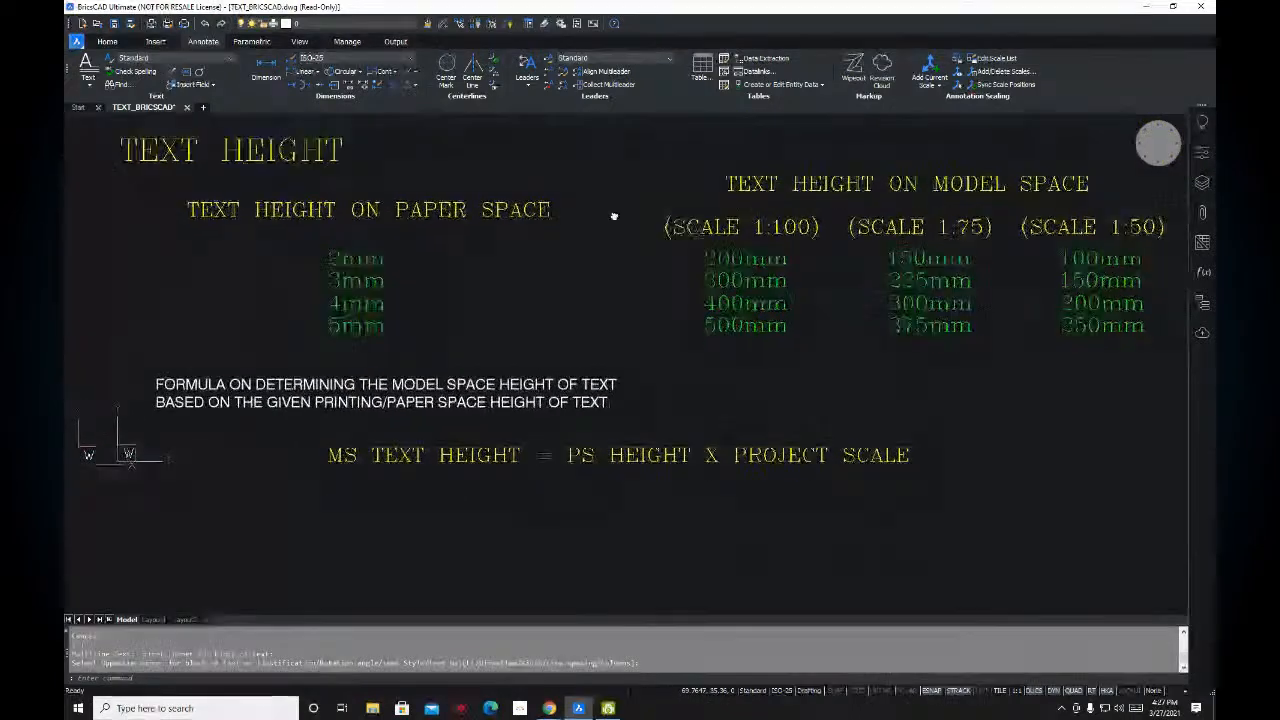
mouse_move(588, 319)
middle_mouse_down()
mouse_move(597, 331)
mouse_move(548, 303)
middle_mouse_up()
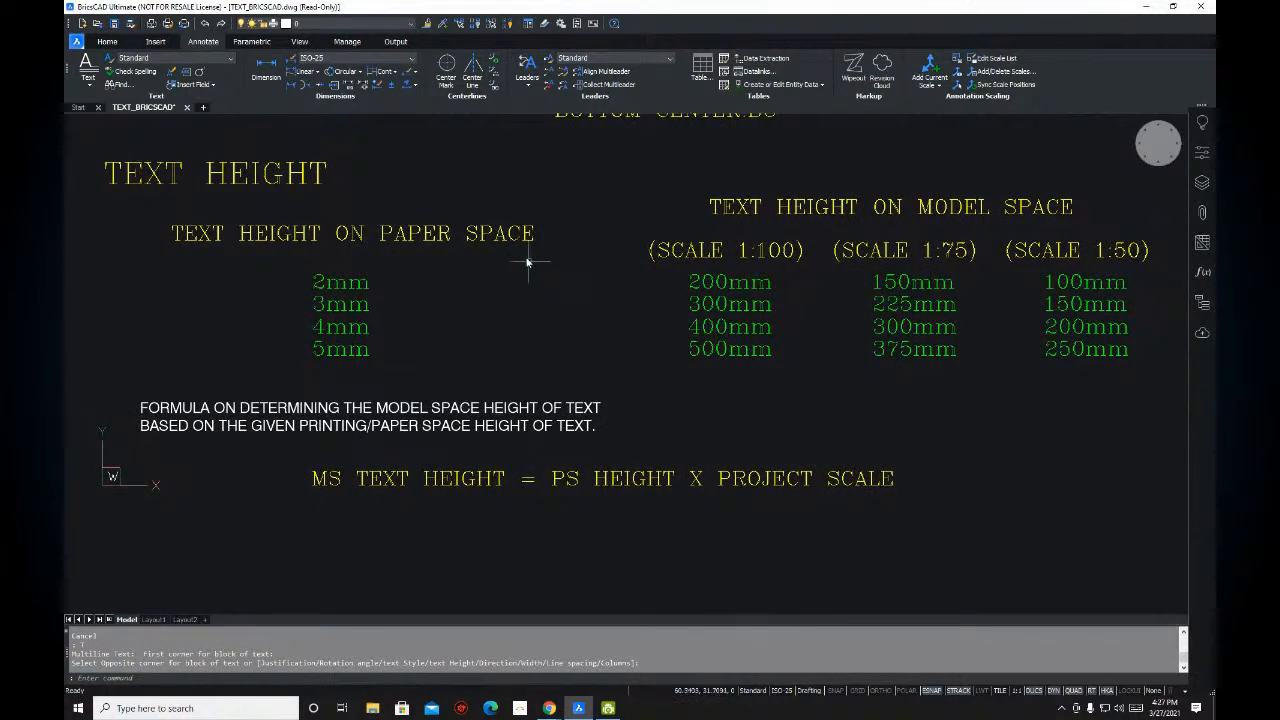
mouse_move(525, 236)
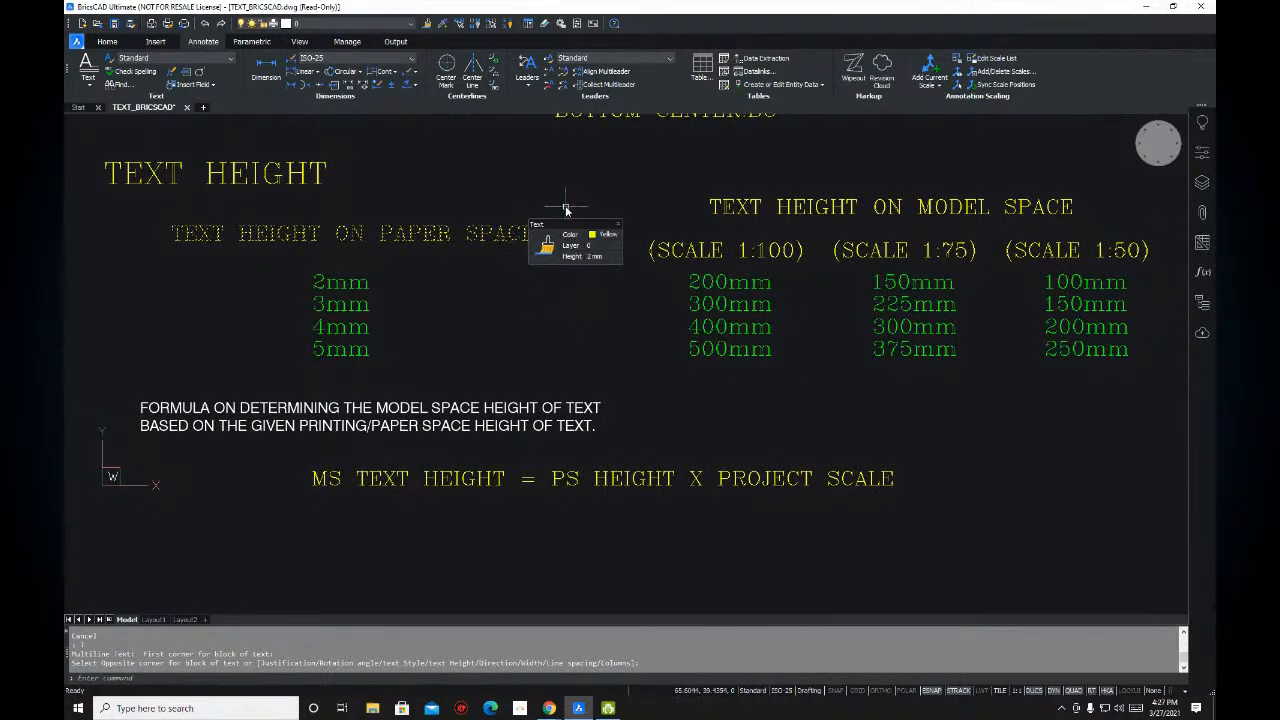
key("Escape")
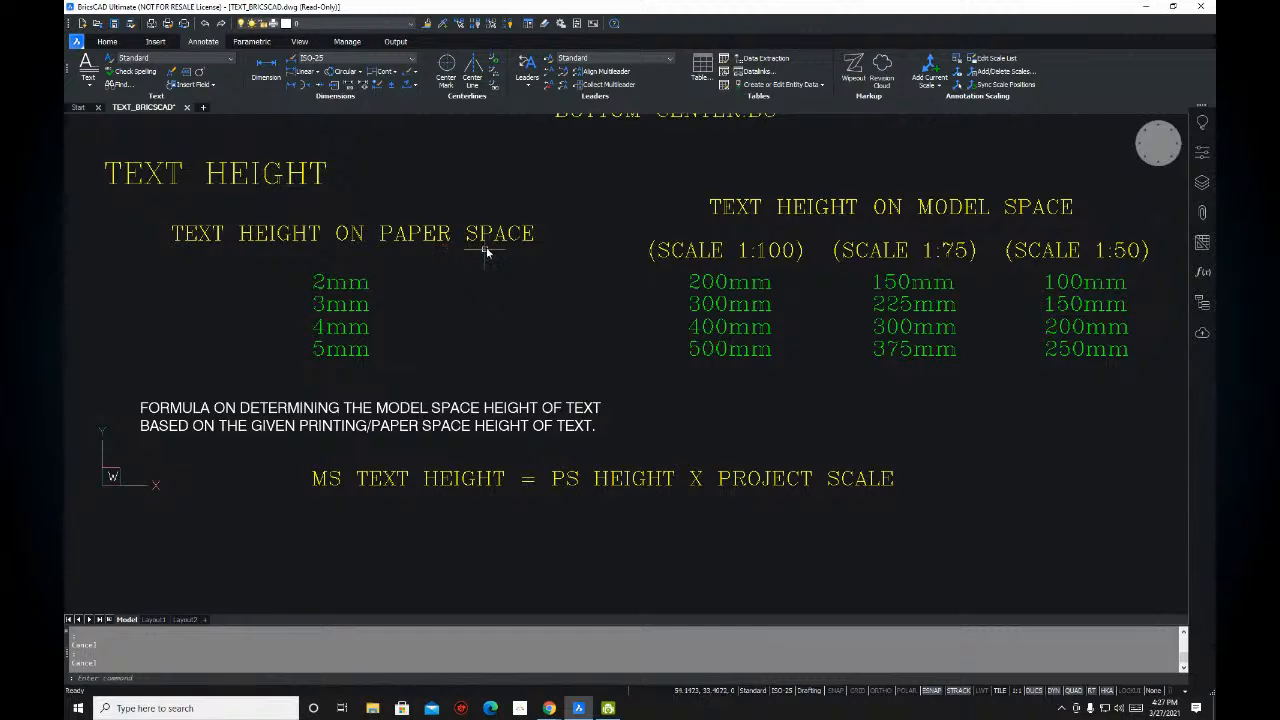
- Look over the text height table, view the paper space sheet on Layout1, and return to model space
mouse_move(566, 206)
middle_mouse_down()
mouse_move(557, 220)
mouse_move(582, 206)
middle_mouse_up()
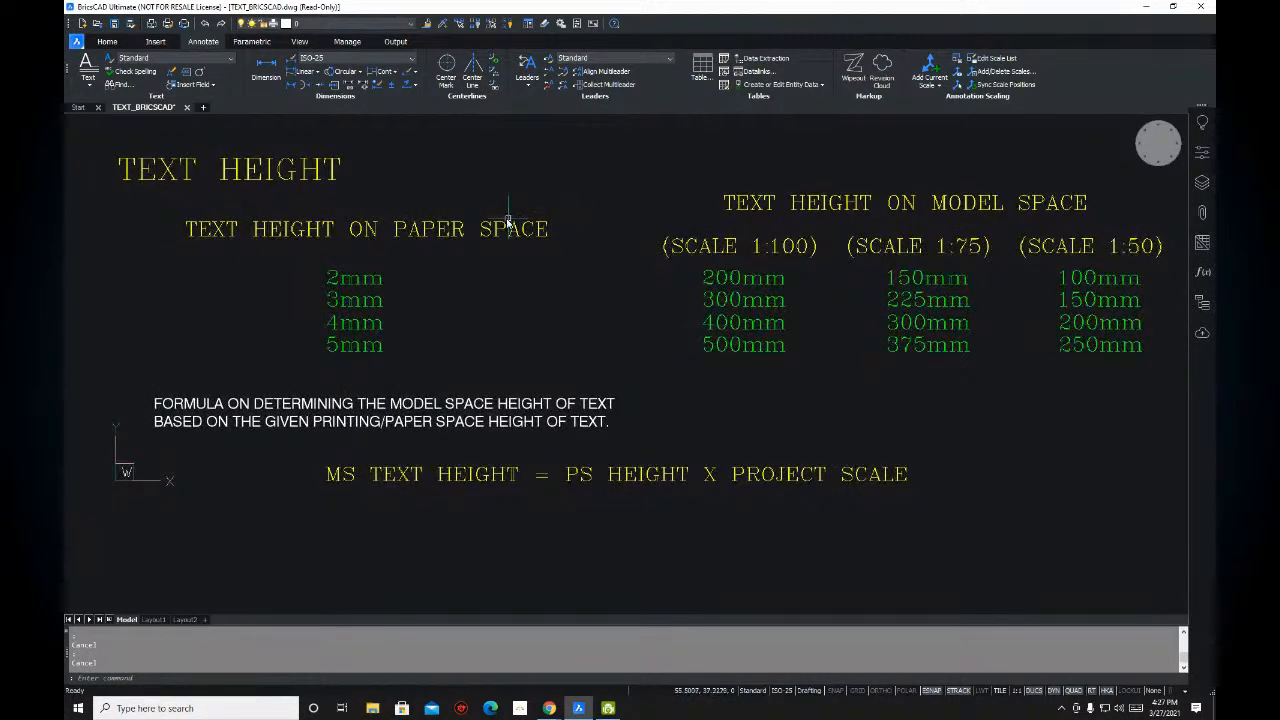
mouse_move(414, 236)
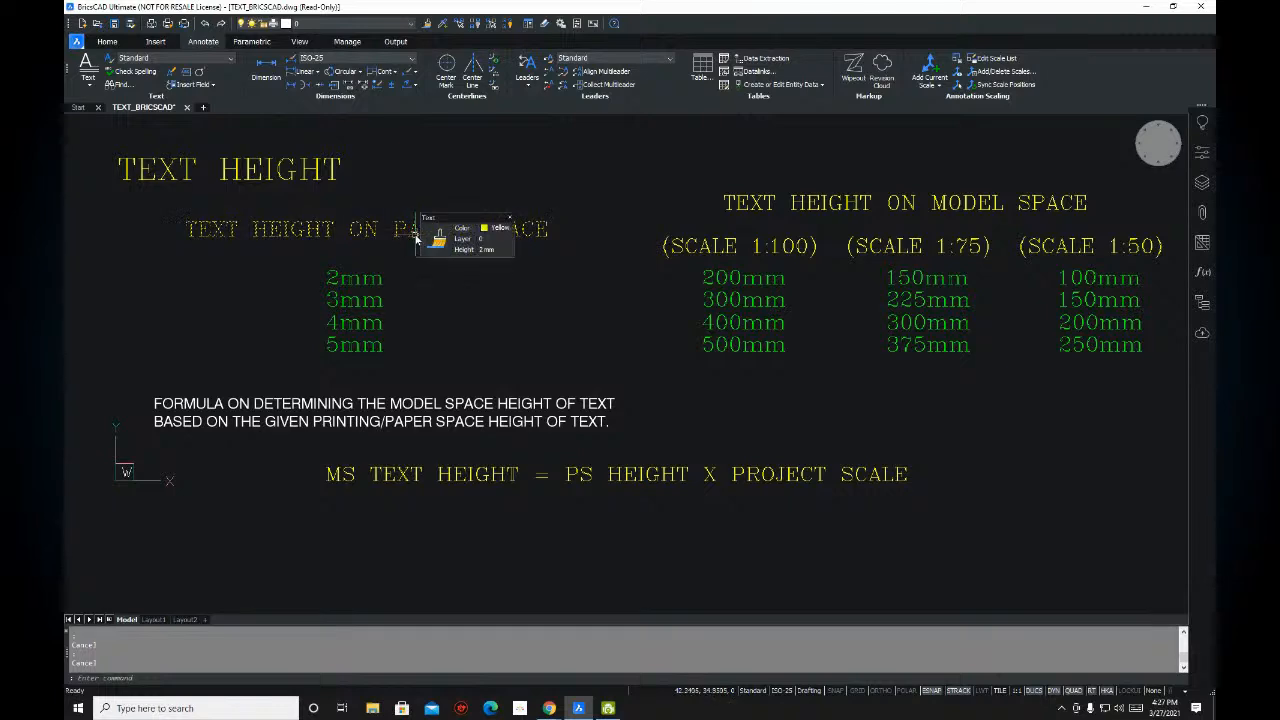
mouse_move(754, 328)
middle_mouse_down()
mouse_move(743, 328)
mouse_move(765, 316)
mouse_move(759, 306)
middle_mouse_up()
middle_click_drag(667, 215, 651, 249)
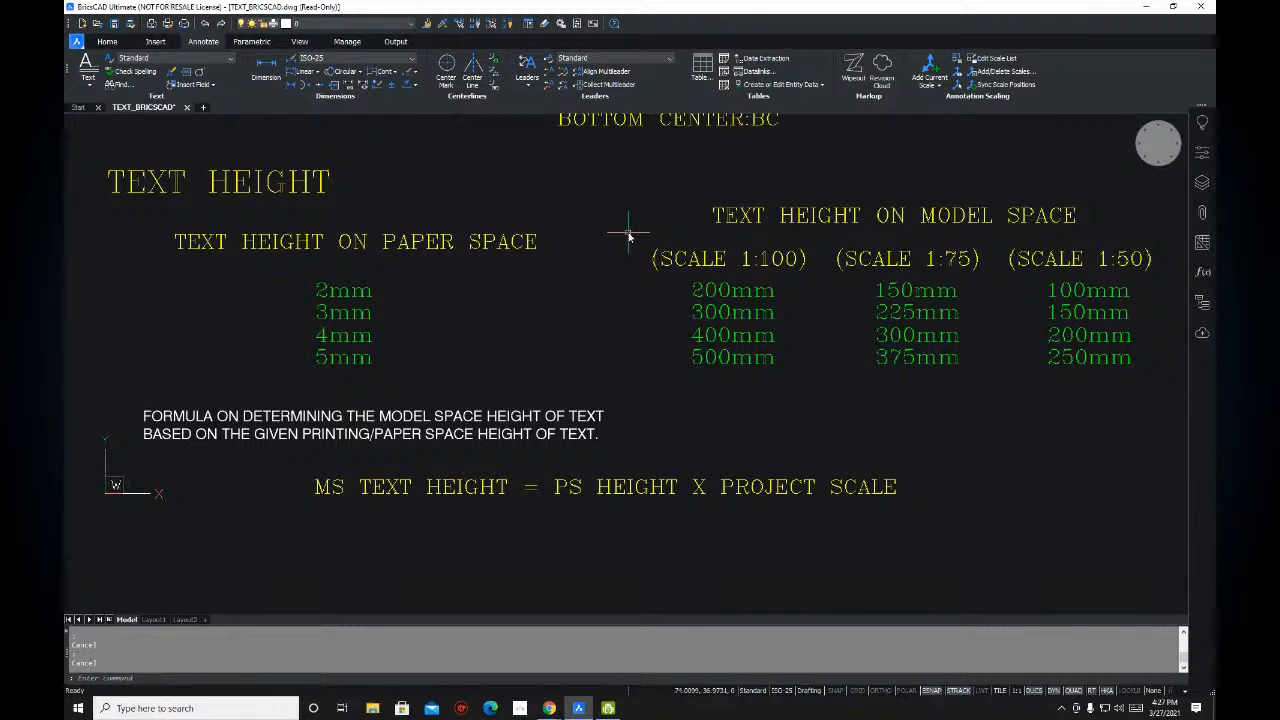
middle_click_drag(651, 246, 643, 240)
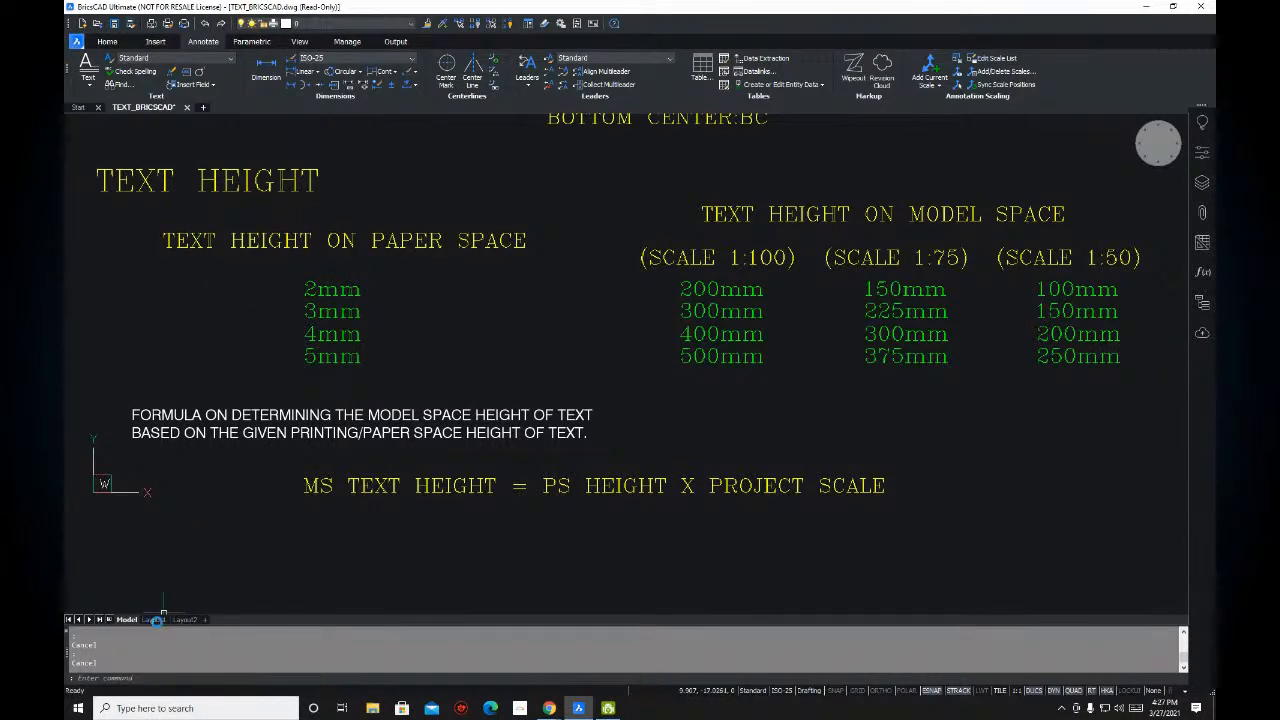
left_click(154, 620)
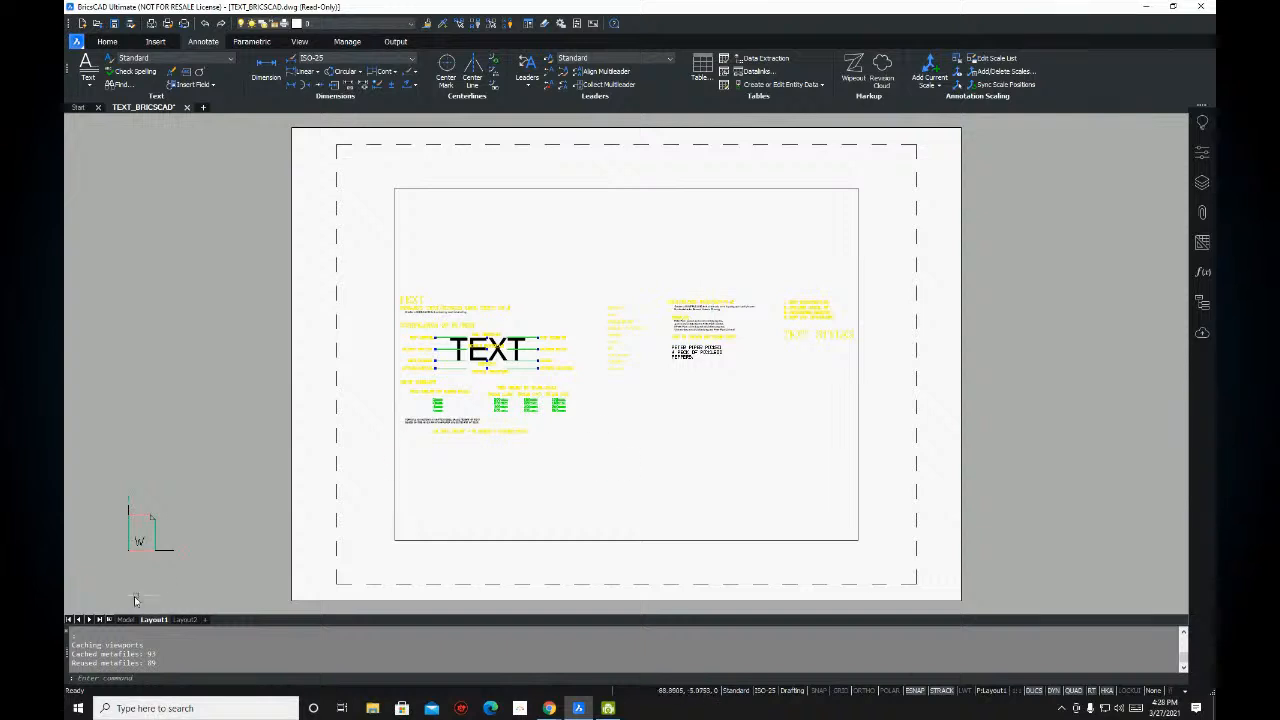
left_click(126, 620)
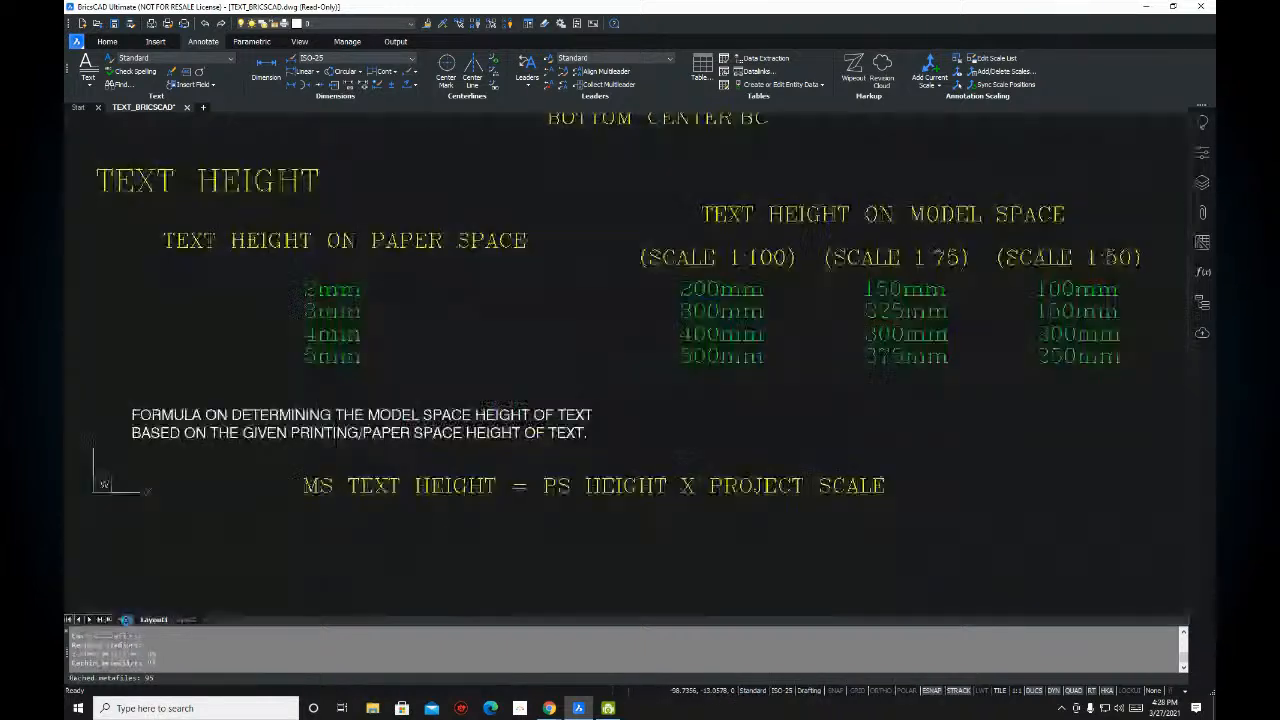
key("ctrl")
key("ctrl")
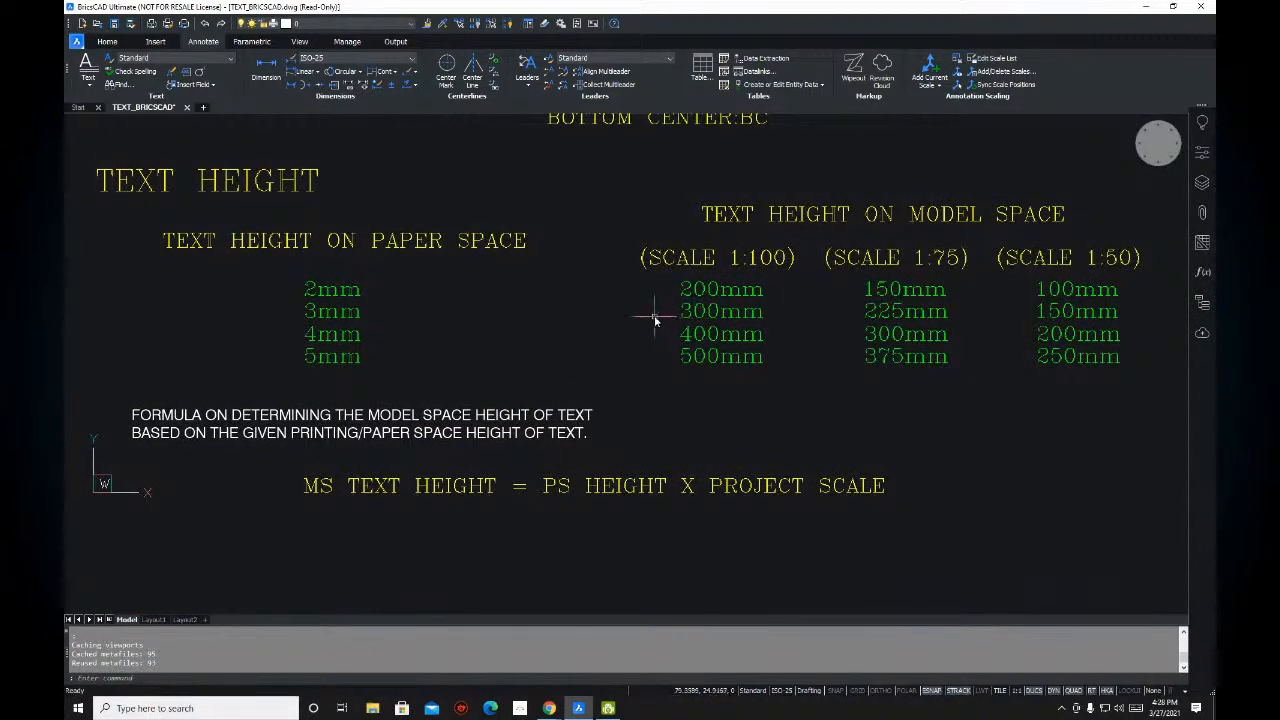
- Examine the paper space and model space text height columns and the conversion formula below them
middle_click_drag(654, 318, 662, 305)
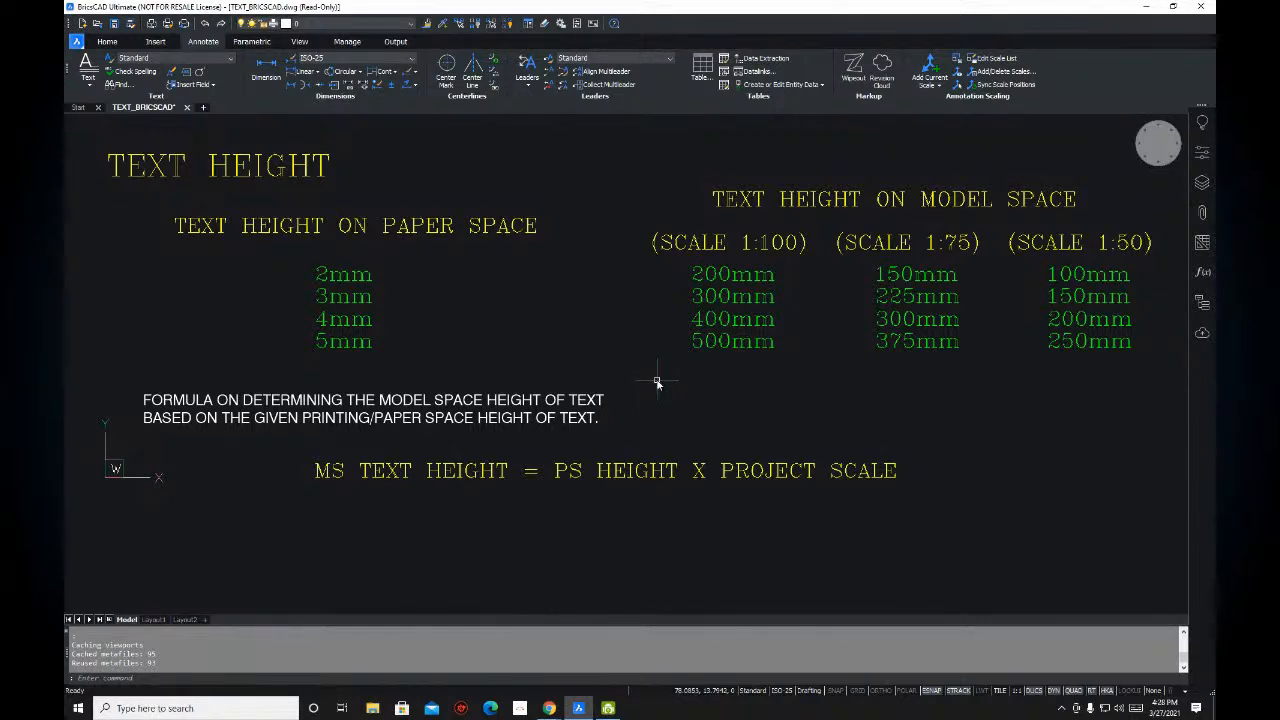
middle_click_drag(686, 394, 686, 386)
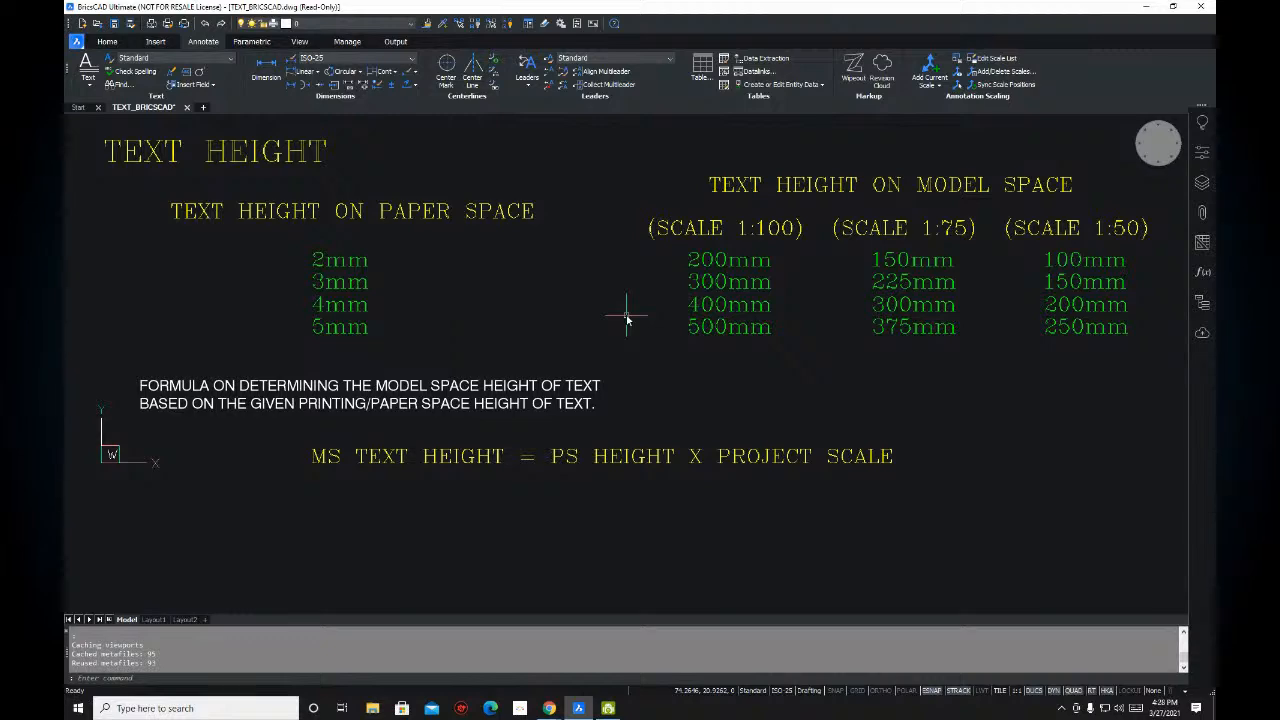
mouse_move(685, 383)
middle_mouse_down()
mouse_move(683, 402)
mouse_move(673, 386)
middle_mouse_up()
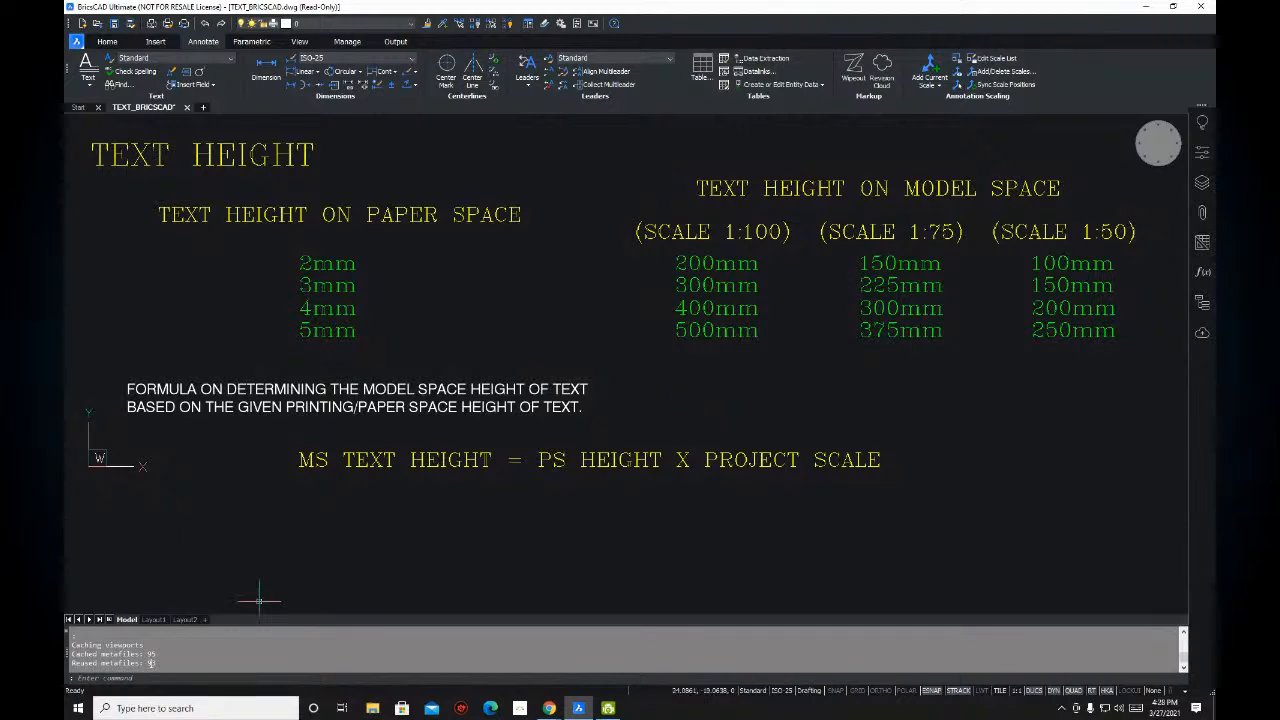
key("ctrl")
scroll(714, 352, "down", 2)
mouse_move(714, 352)
middle_mouse_down()
mouse_move(706, 365)
mouse_move(648, 363)
mouse_move(671, 358)
middle_mouse_up()
scroll(663, 358, "up", 2)
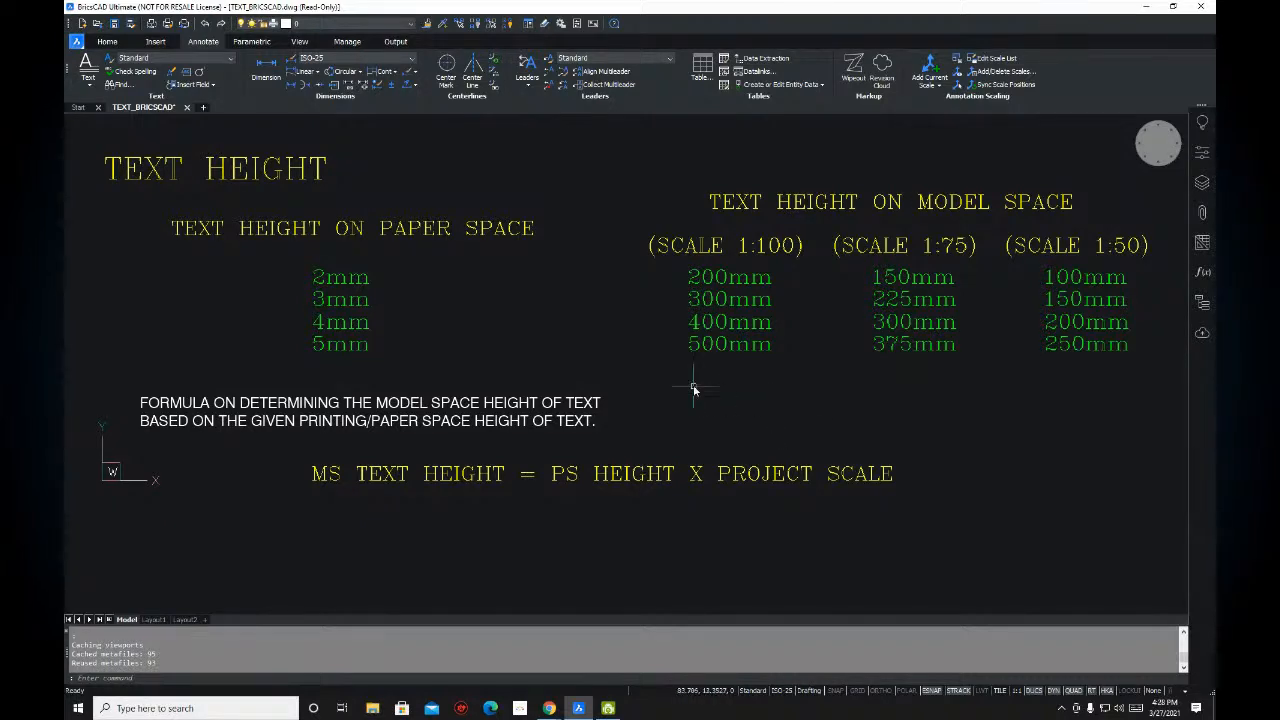
mouse_move(647, 324)
middle_mouse_down()
mouse_move(629, 313)
mouse_move(669, 342)
middle_mouse_up()
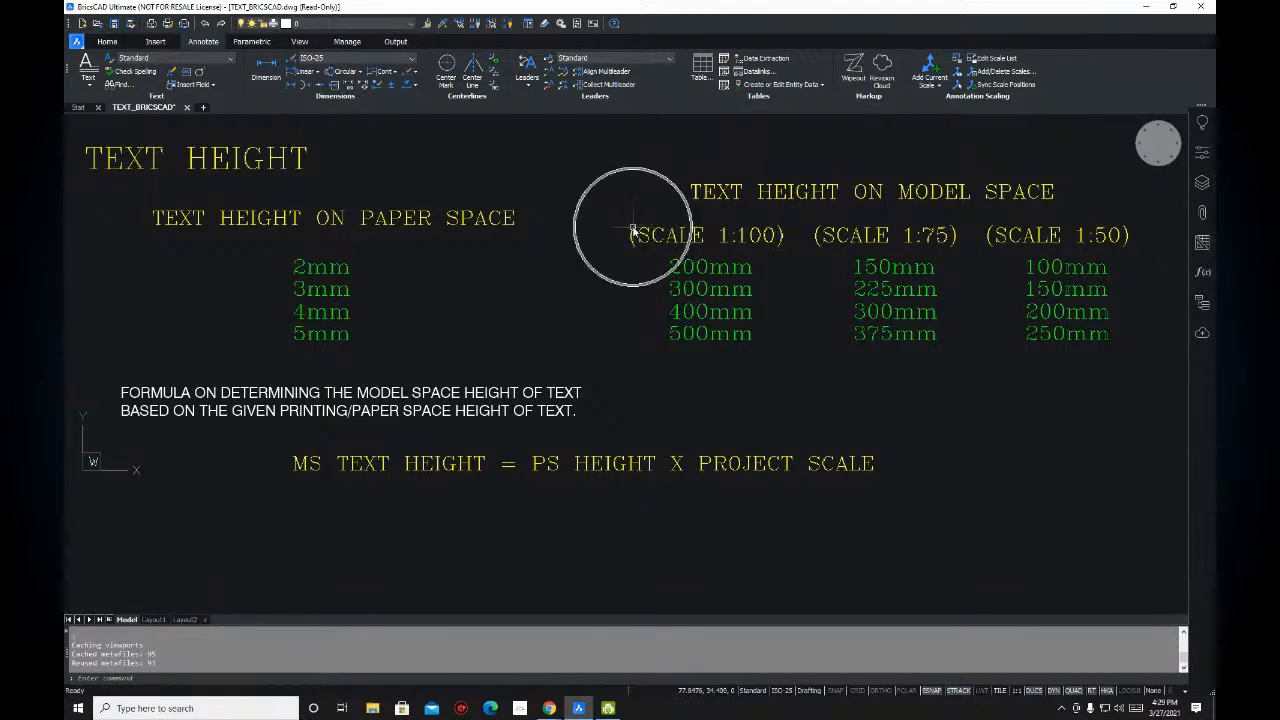
mouse_move(732, 377)
middle_mouse_down()
mouse_move(725, 394)
mouse_move(726, 360)
middle_mouse_up()
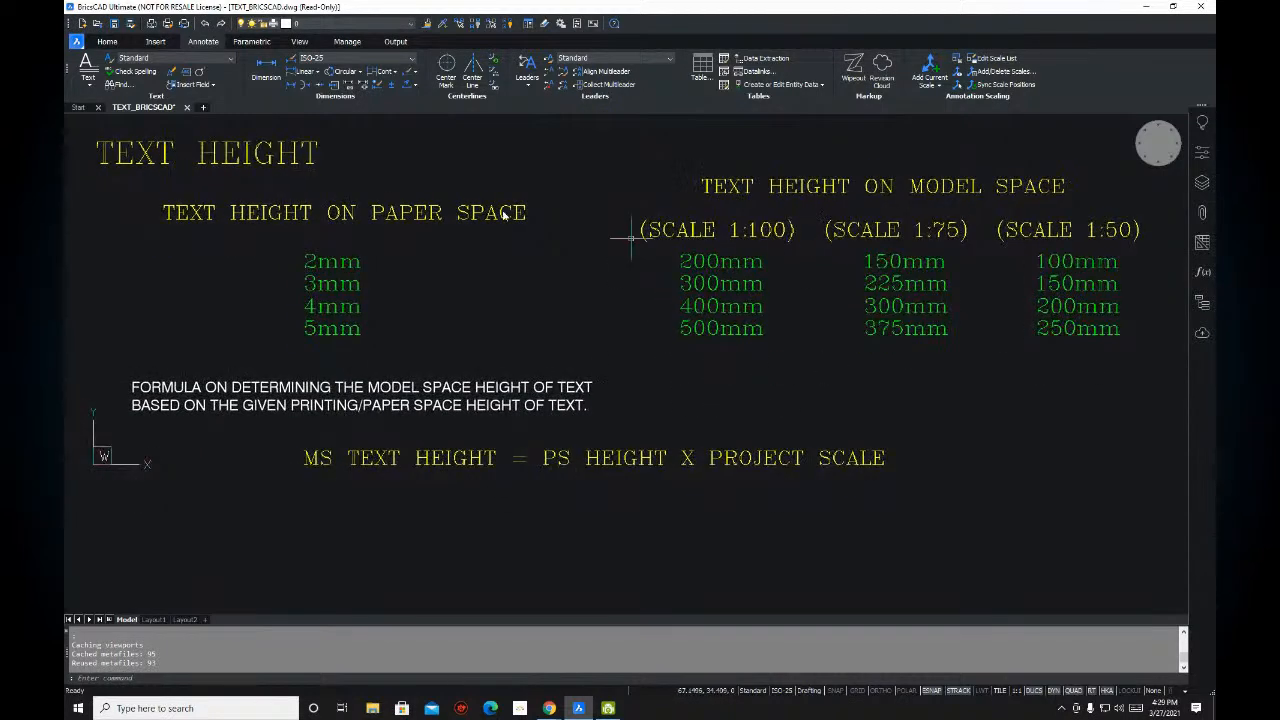
middle_click_drag(512, 264, 512, 267)
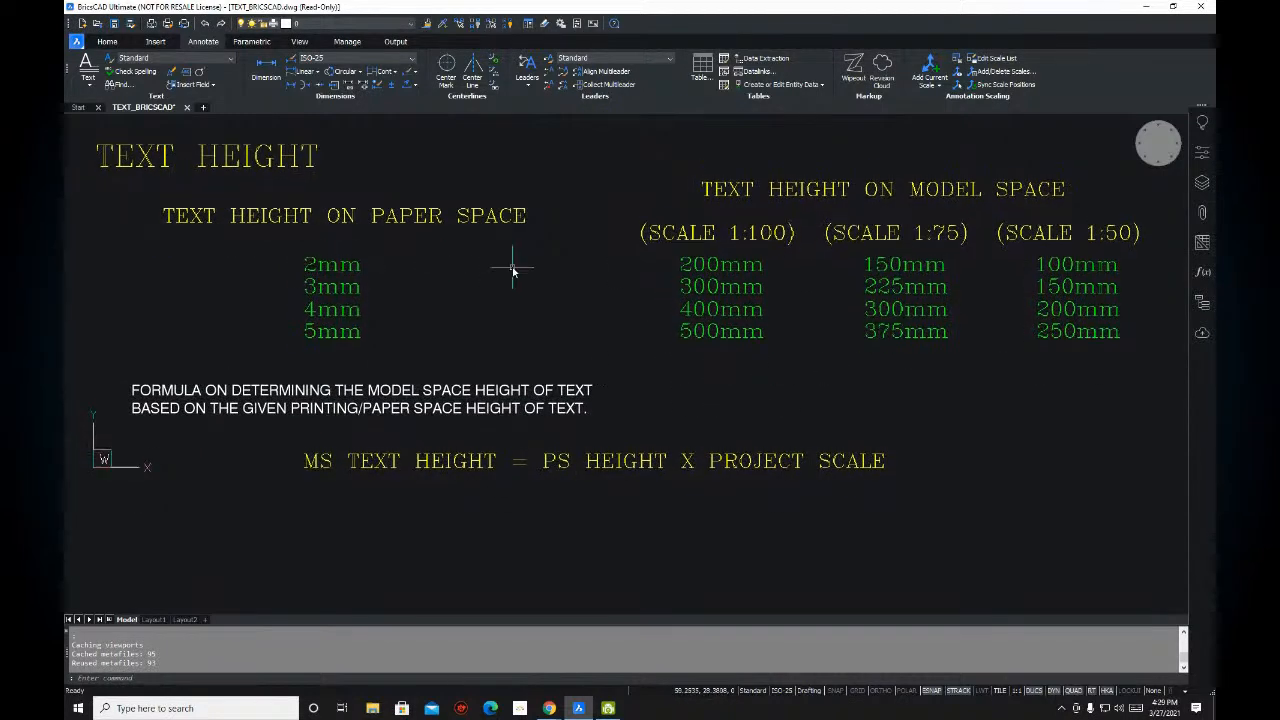
- Inspect the printable area and viewport of the Layout1 sheet, and go back to model space
left_click(155, 620)
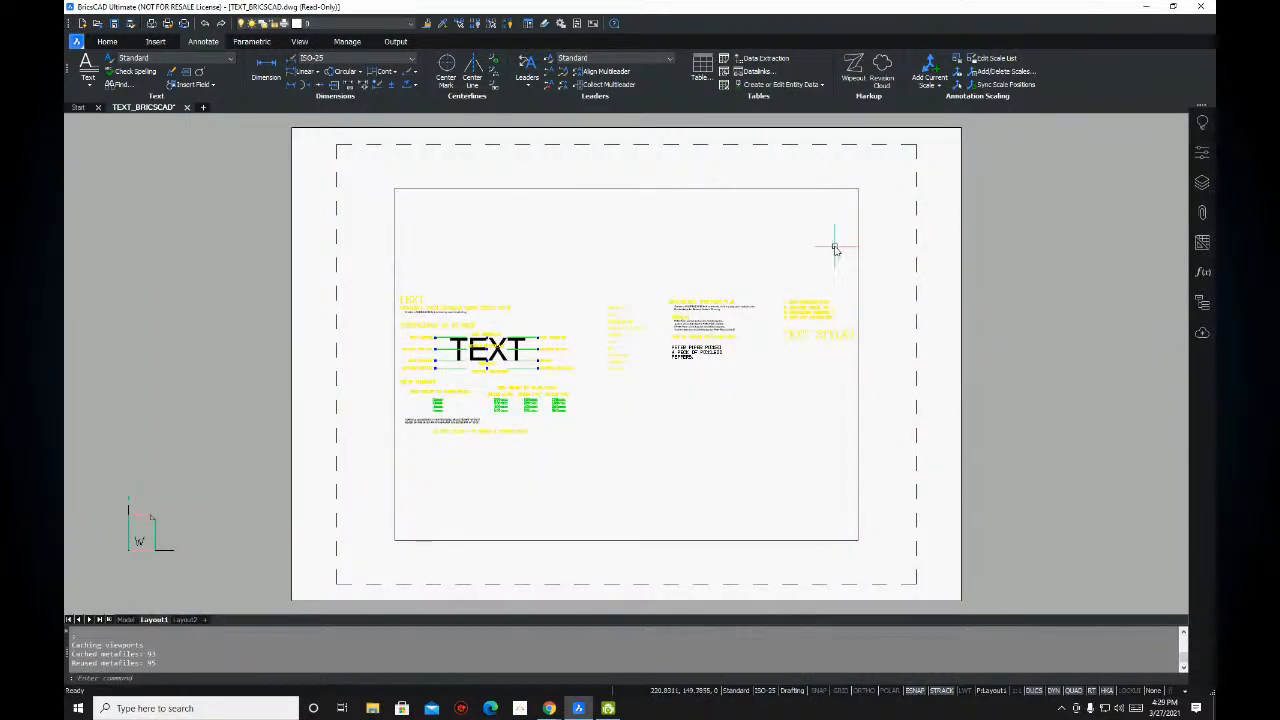
left_click(770, 158)
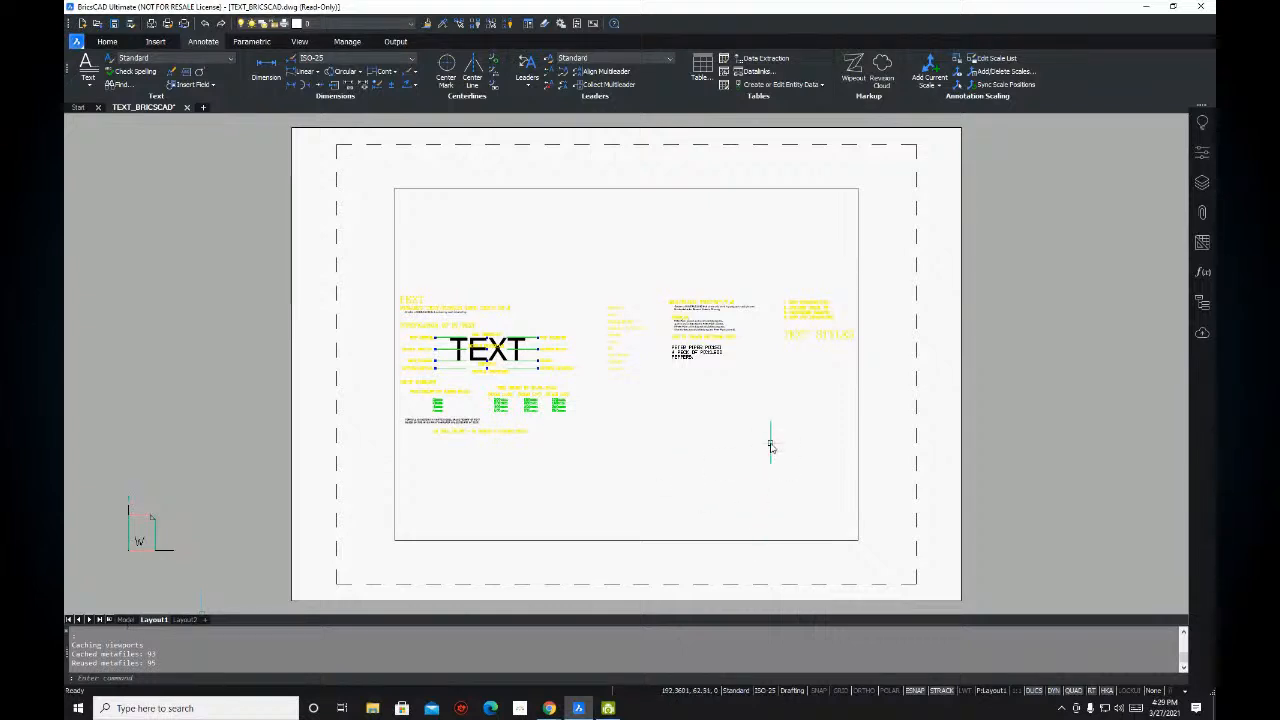
left_click(125, 620)
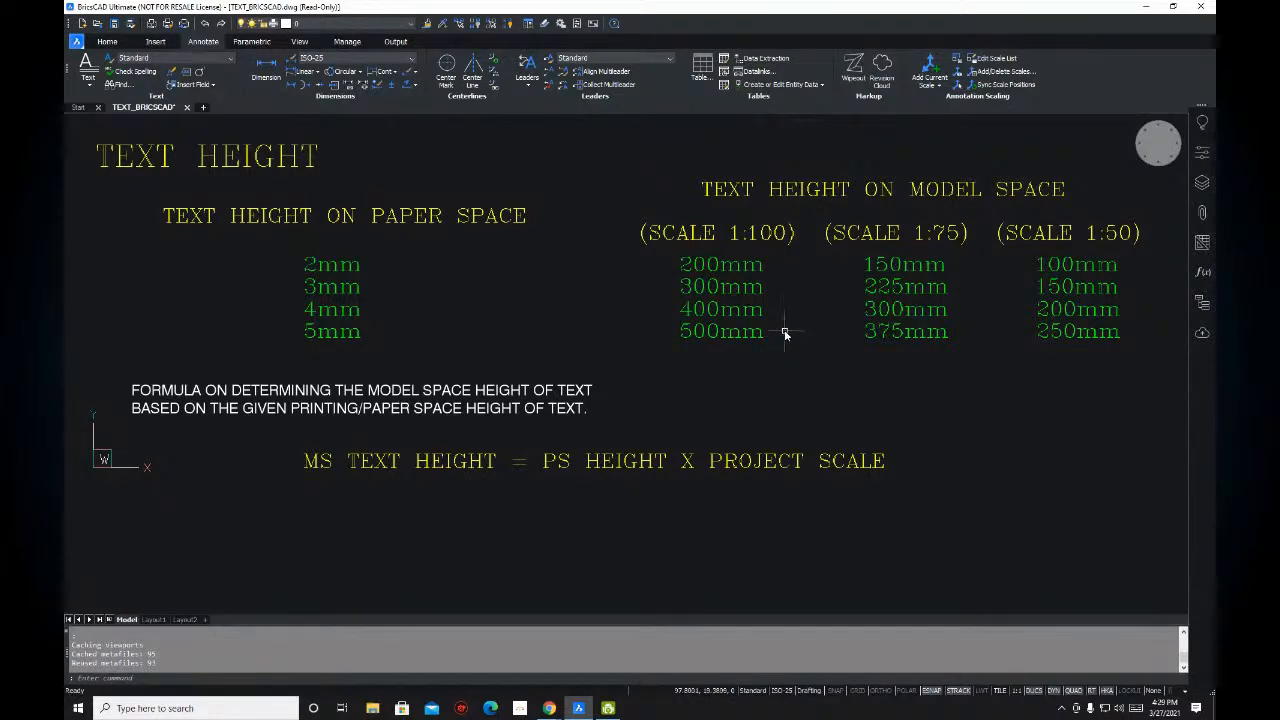
- Open the Sample Floor Plan drawing from the Desktop
scroll(784, 332, "down", 2)
mouse_move(779, 338)
middle_mouse_down()
mouse_move(759, 364)
mouse_move(732, 337)
middle_mouse_up()
scroll(758, 346, "up", 2)
scroll(732, 341, "down", 2)
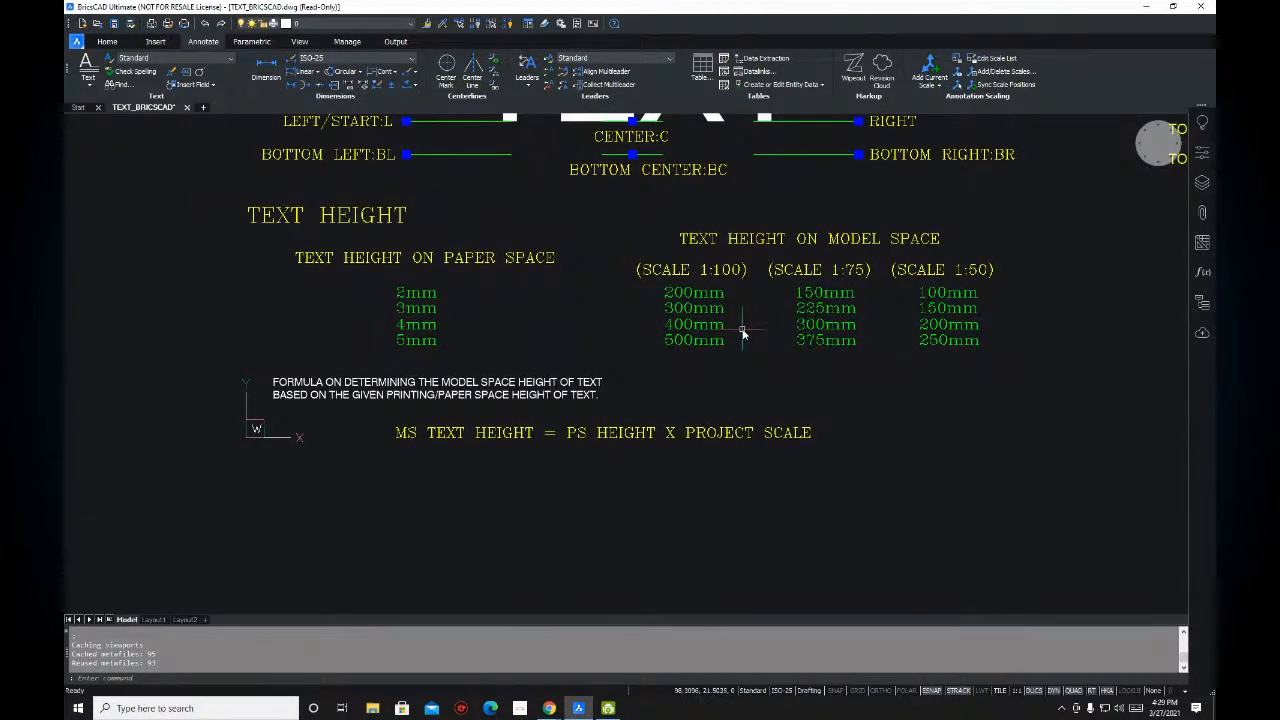
mouse_move(784, 314)
middle_mouse_down()
mouse_move(780, 326)
mouse_move(780, 300)
mouse_move(729, 287)
middle_mouse_up()
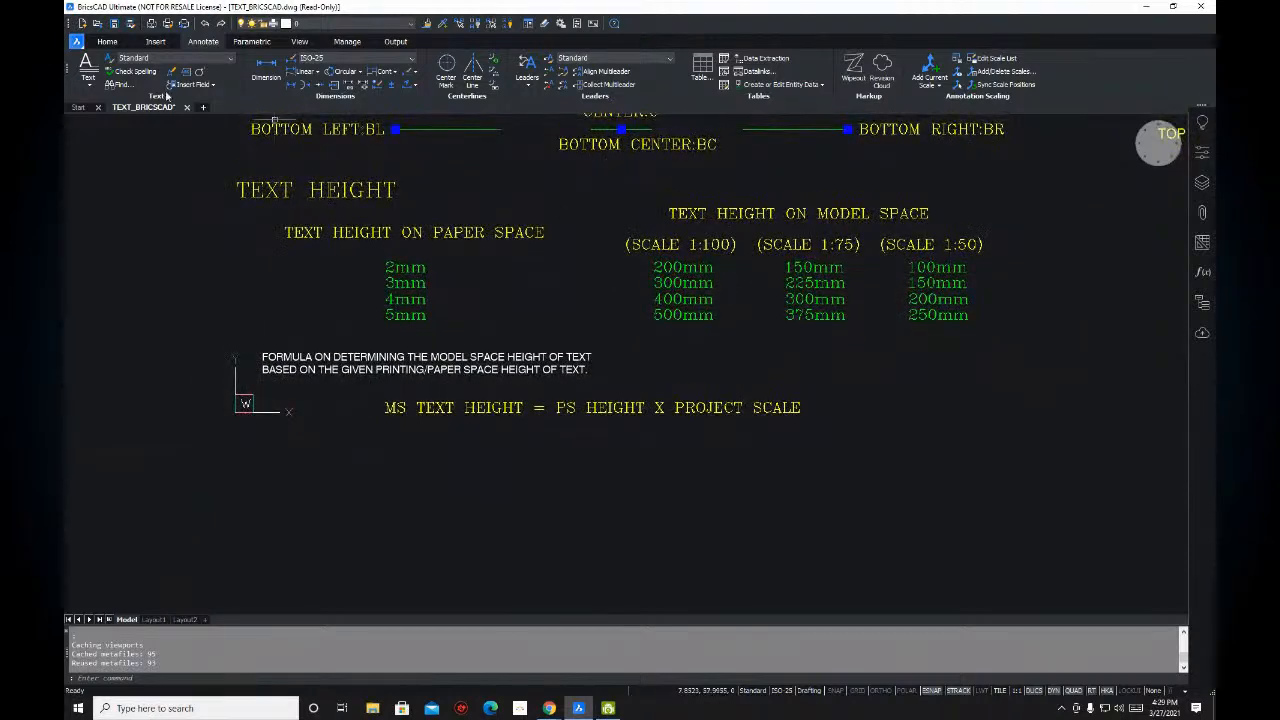
left_click(98, 24)
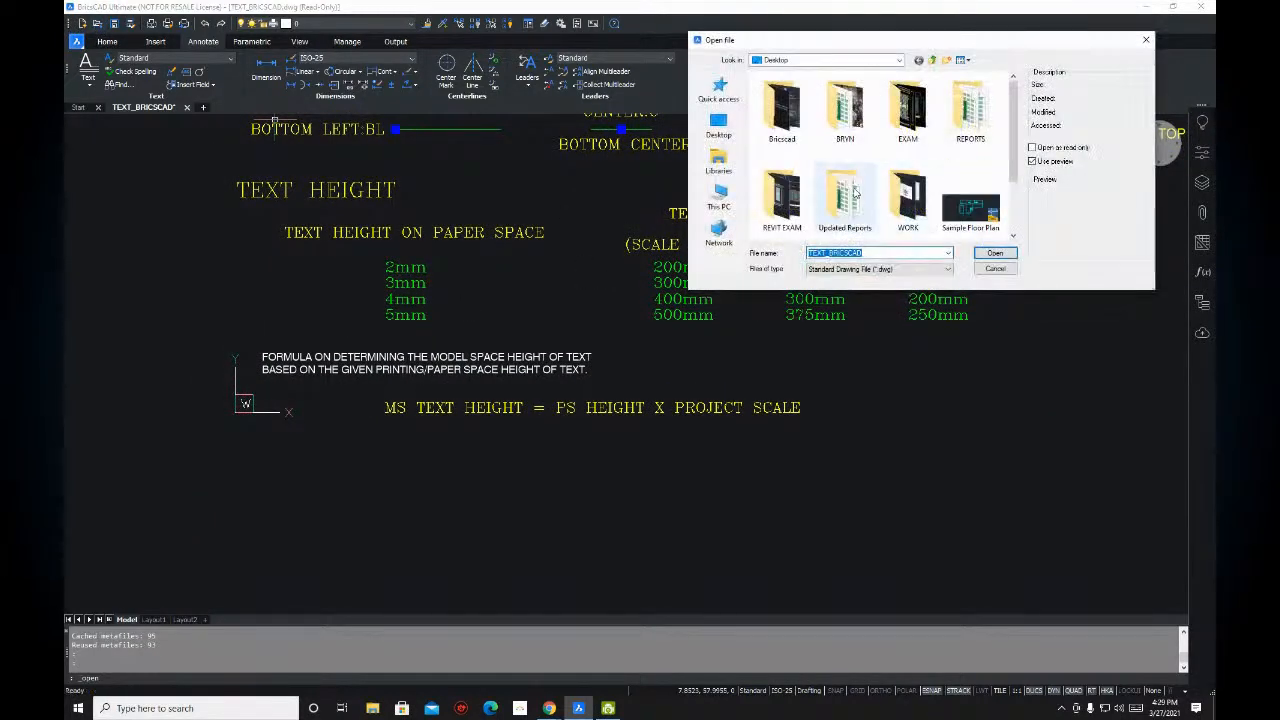
left_click(718, 122)
scroll(808, 172, "down", 3)
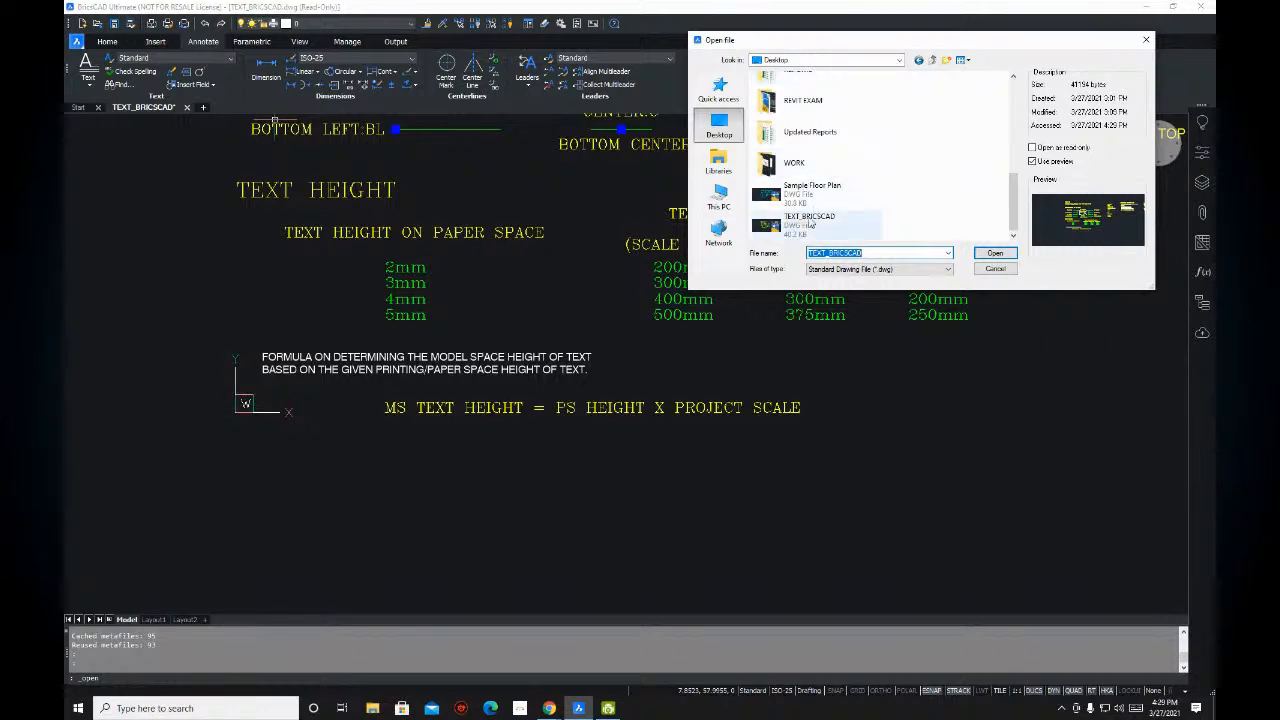
left_click(808, 195)
left_click(995, 253)
mouse_move(634, 274)
middle_mouse_down()
mouse_move(751, 274)
mouse_move(601, 274)
middle_mouse_up()
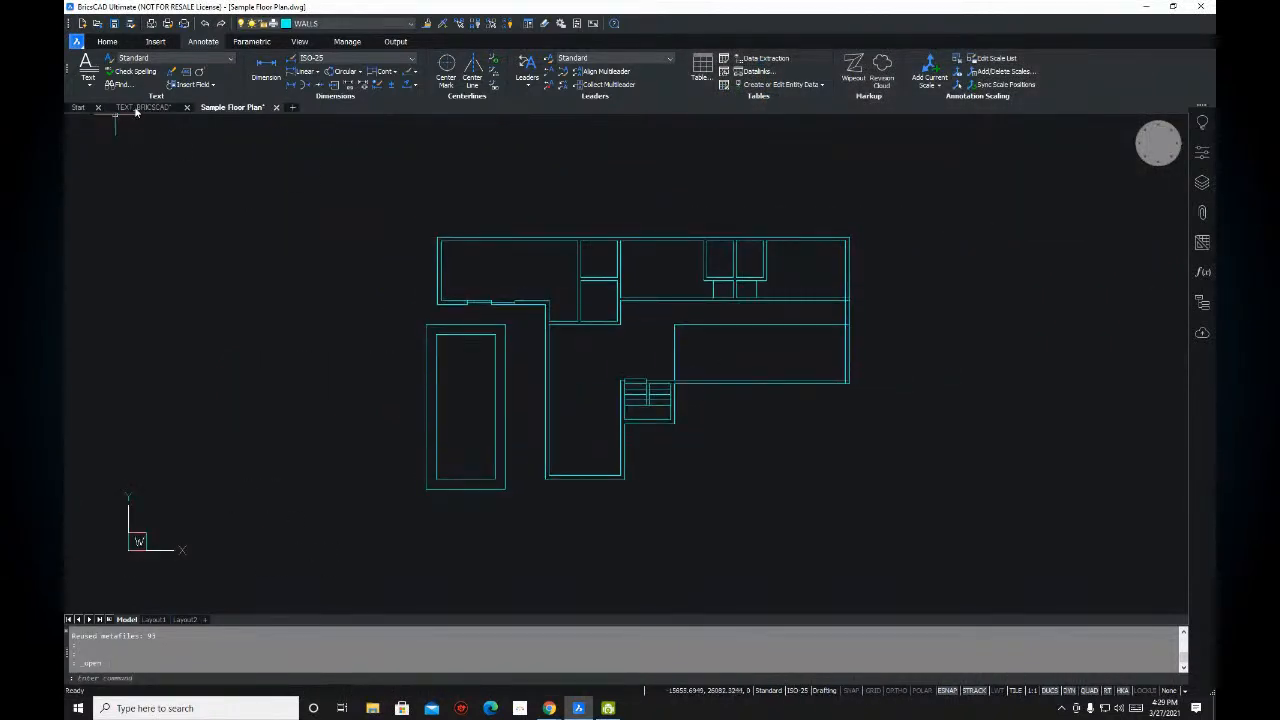
- Return to the TEXT_BRICSCAD drawing and examine its paper space text height list
left_click(141, 107)
middle_click_drag(766, 320, 725, 369)
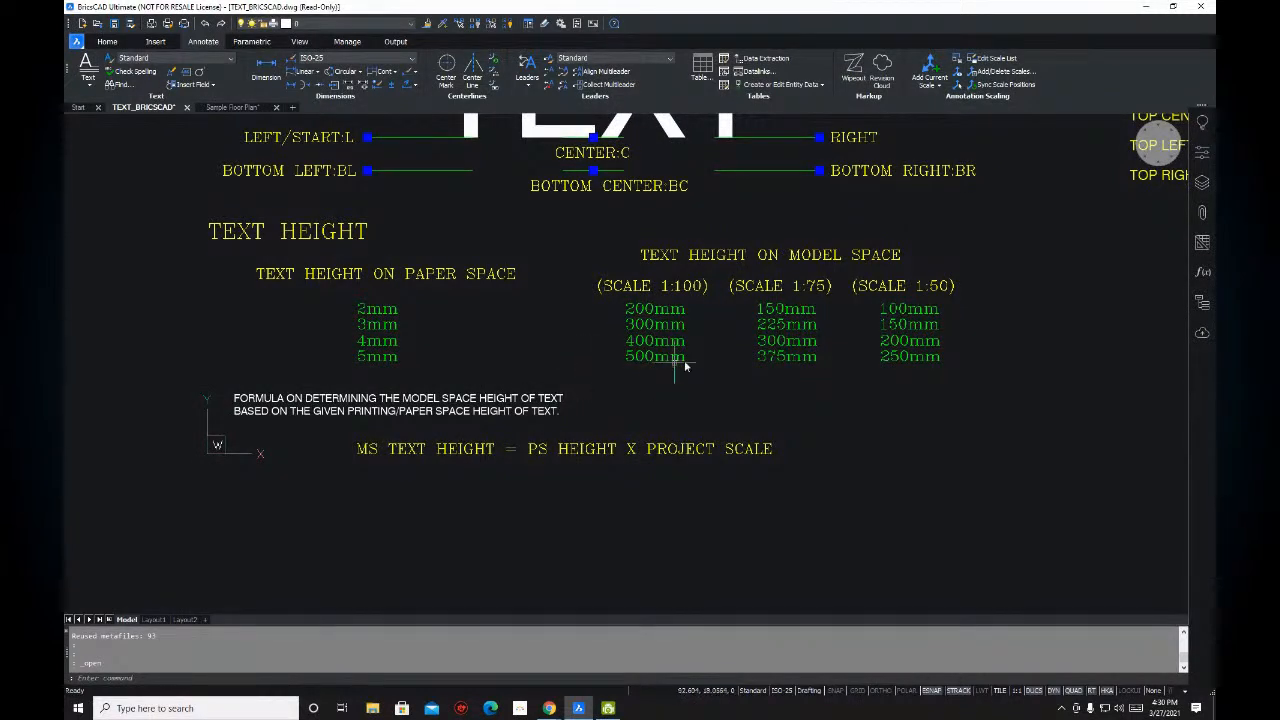
middle_click_drag(716, 321, 726, 337)
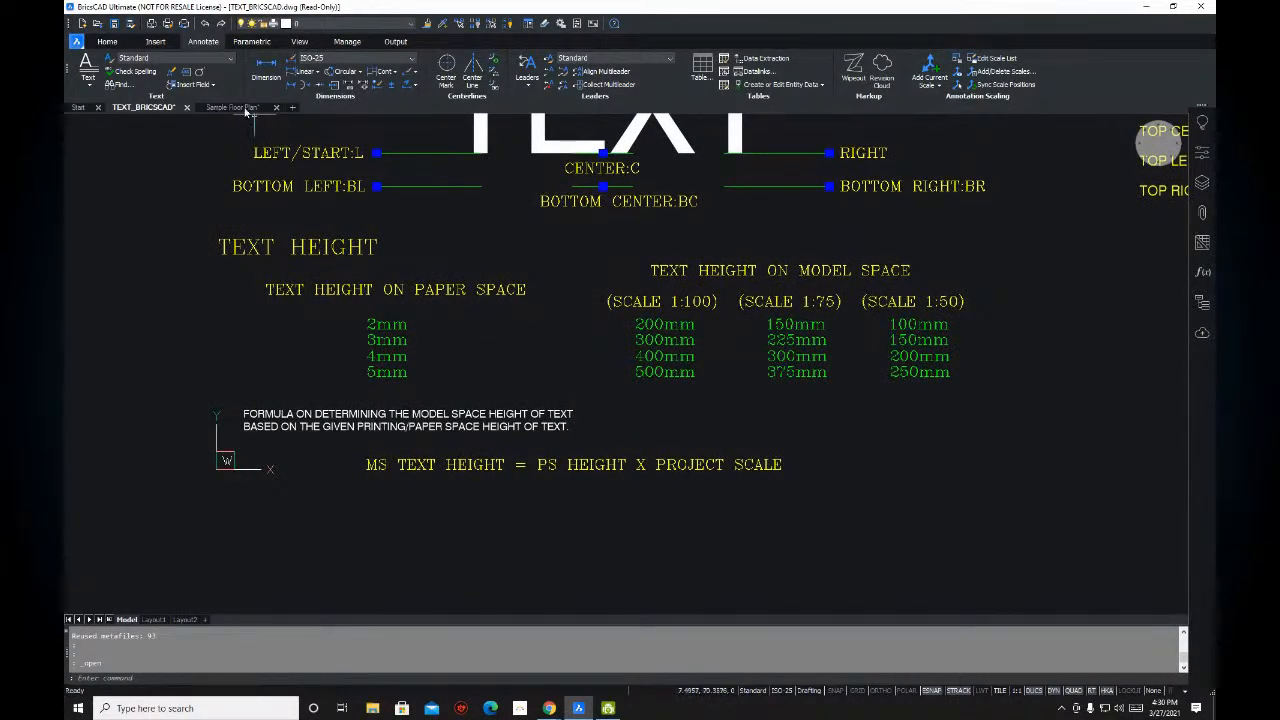
middle_click_drag(578, 309, 600, 294)
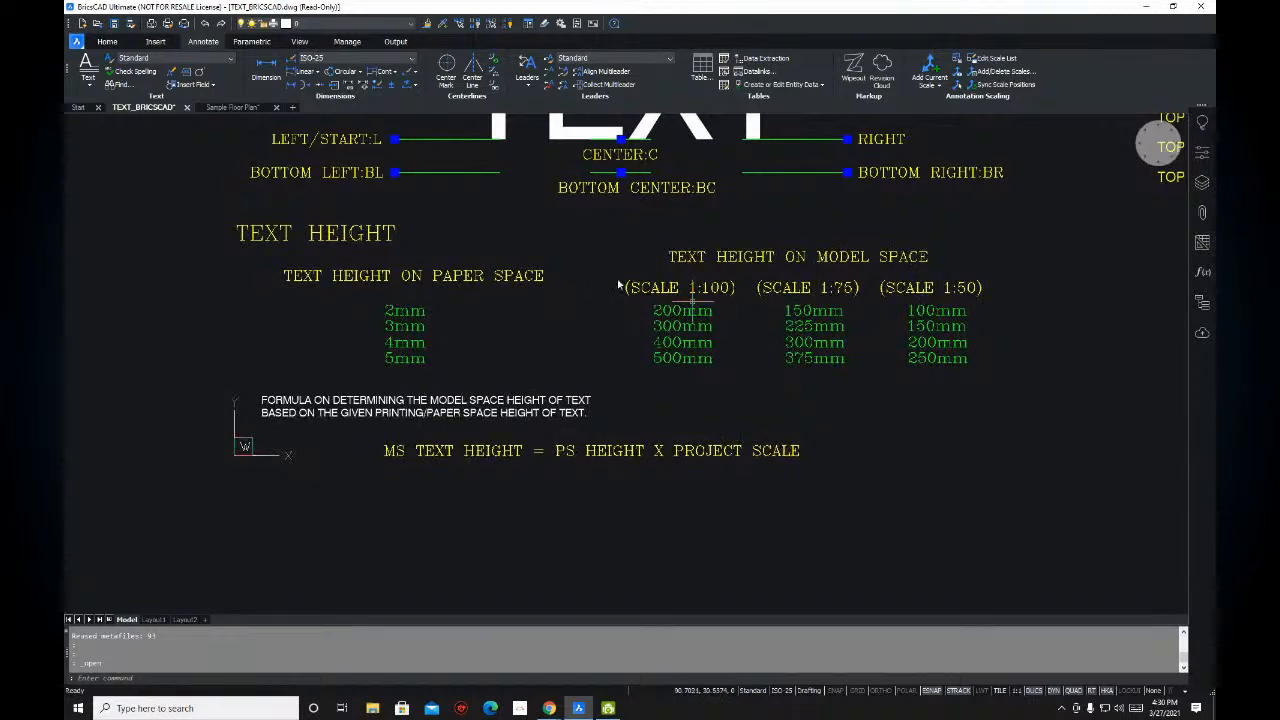
mouse_move(416, 275)
middle_mouse_down()
mouse_move(412, 292)
mouse_move(438, 287)
mouse_move(349, 253)
middle_mouse_up()
scroll(394, 260, "up", 2)
mouse_move(465, 270)
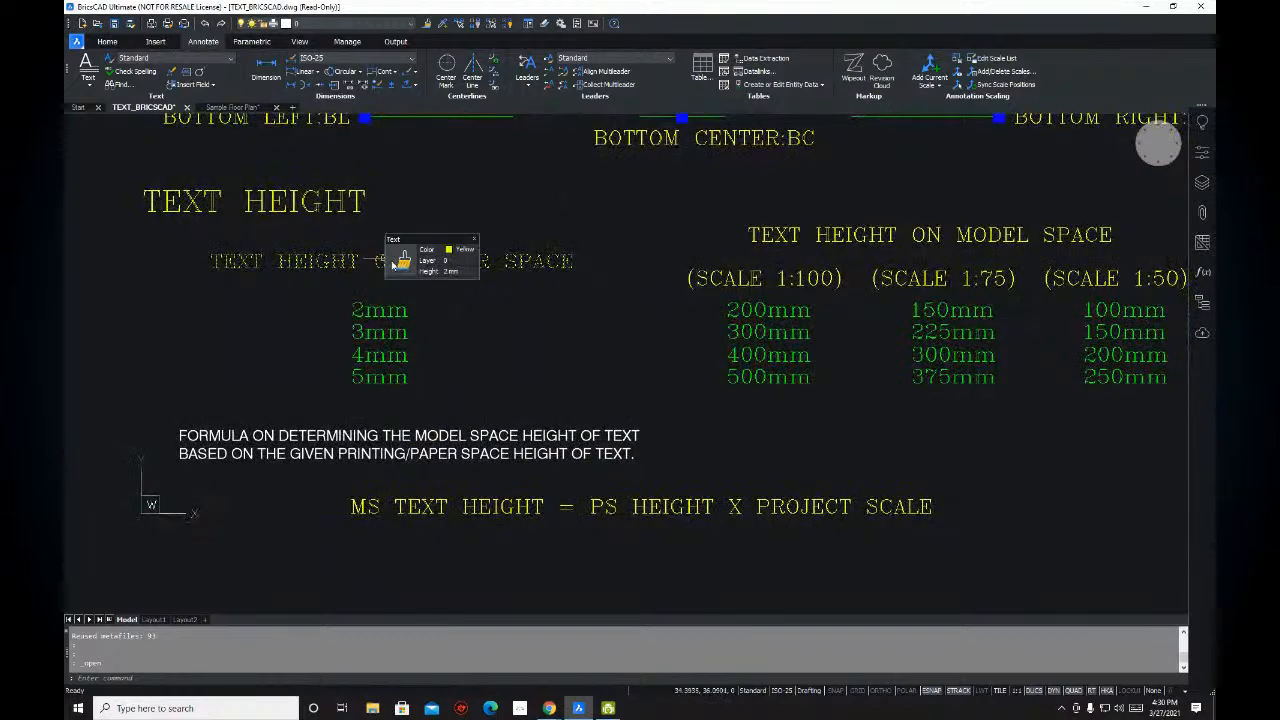
scroll(596, 212, "down", 3)
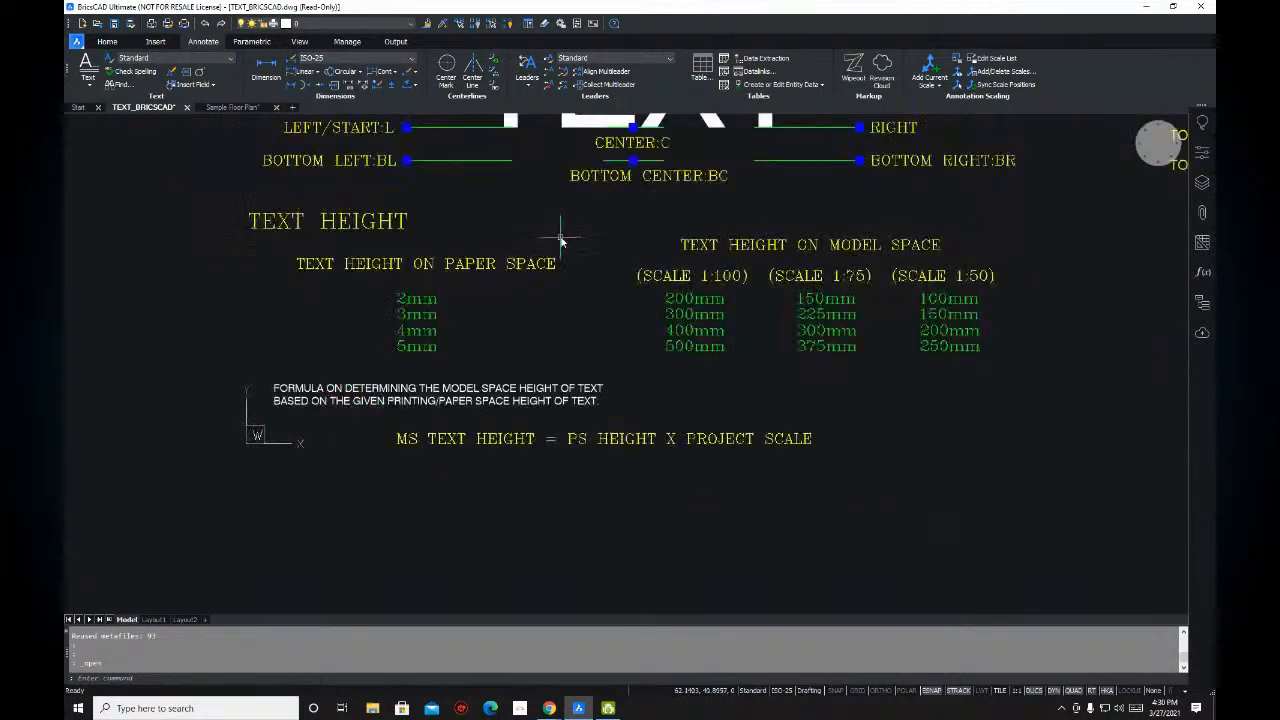
- Examine the model space text heights listed for scale 1:100 beside the 1:75 and 1:50 columns
mouse_move(542, 229)
middle_mouse_down()
mouse_move(525, 260)
mouse_move(586, 251)
mouse_move(587, 236)
mouse_move(593, 284)
mouse_move(640, 277)
mouse_move(650, 262)
middle_mouse_up()
scroll(532, 262, "up", 2)
mouse_move(761, 250)
middle_mouse_down()
mouse_move(717, 292)
mouse_move(674, 266)
middle_mouse_up()
scroll(699, 282, "up", 2)
scroll(642, 311, "down", 1)
scroll(645, 314, "down", 2)
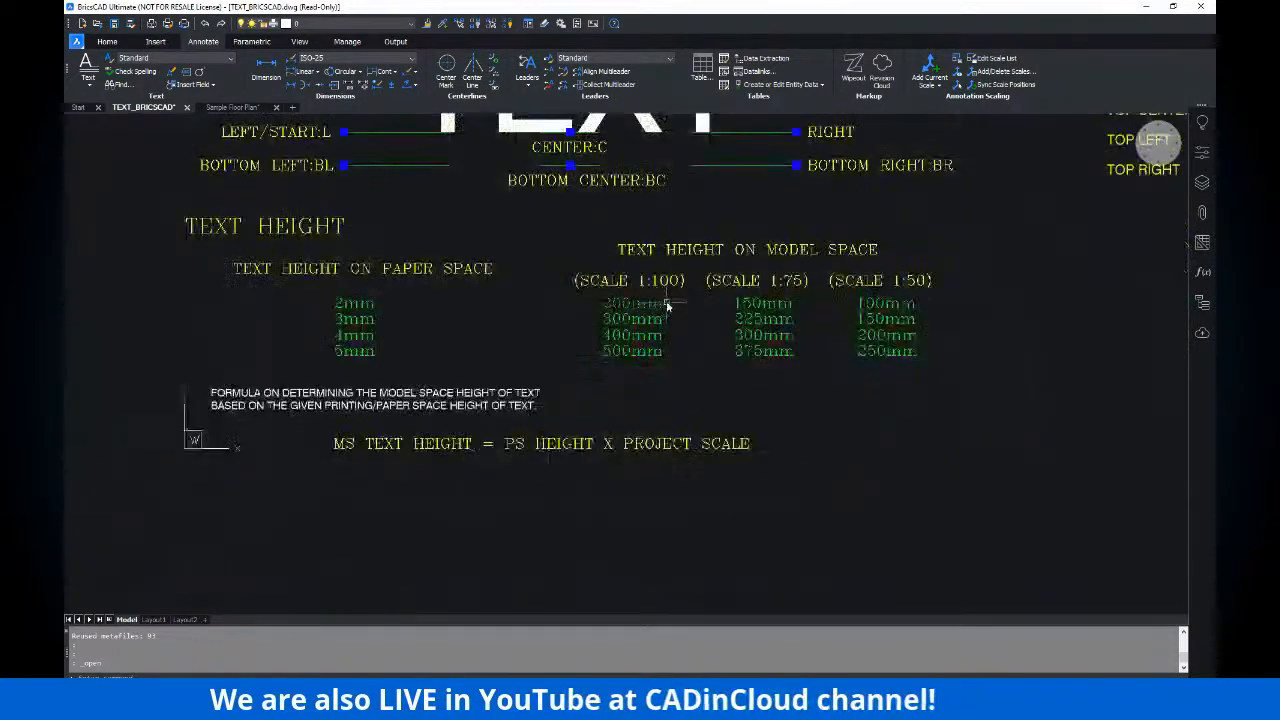
scroll(660, 318, "up", 2)
mouse_move(688, 316)
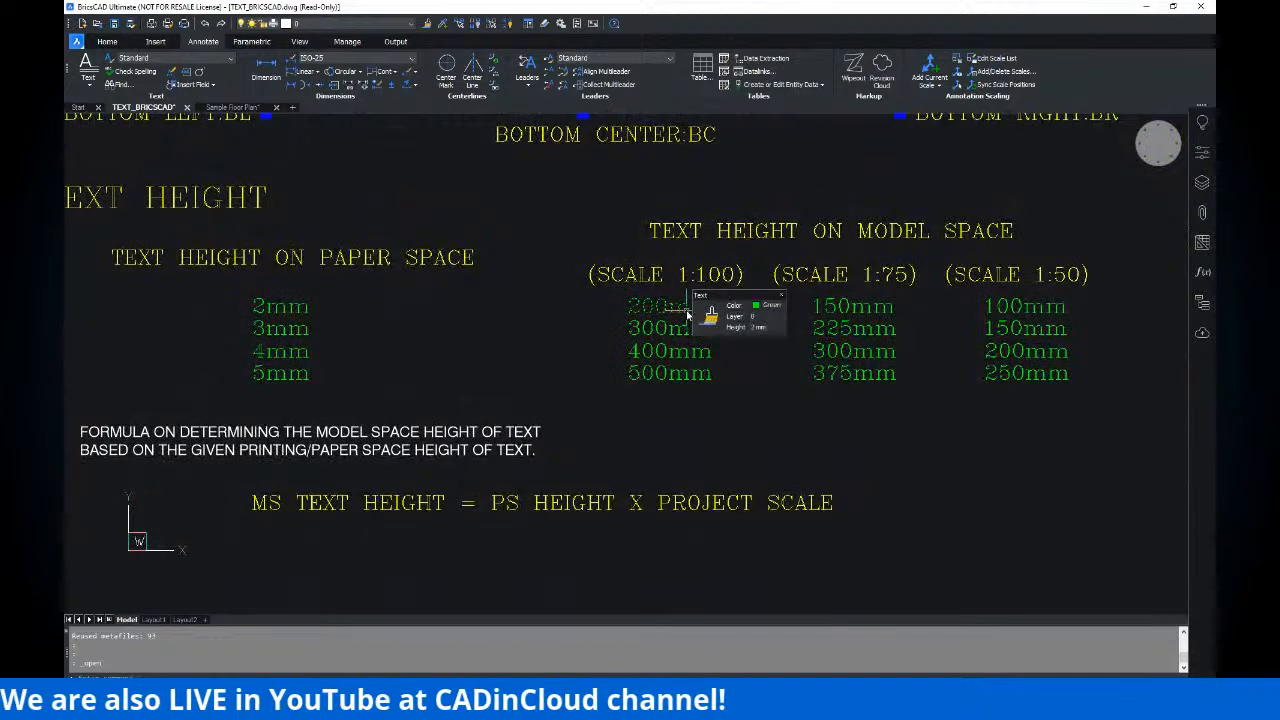
middle_click_drag(739, 349, 745, 342)
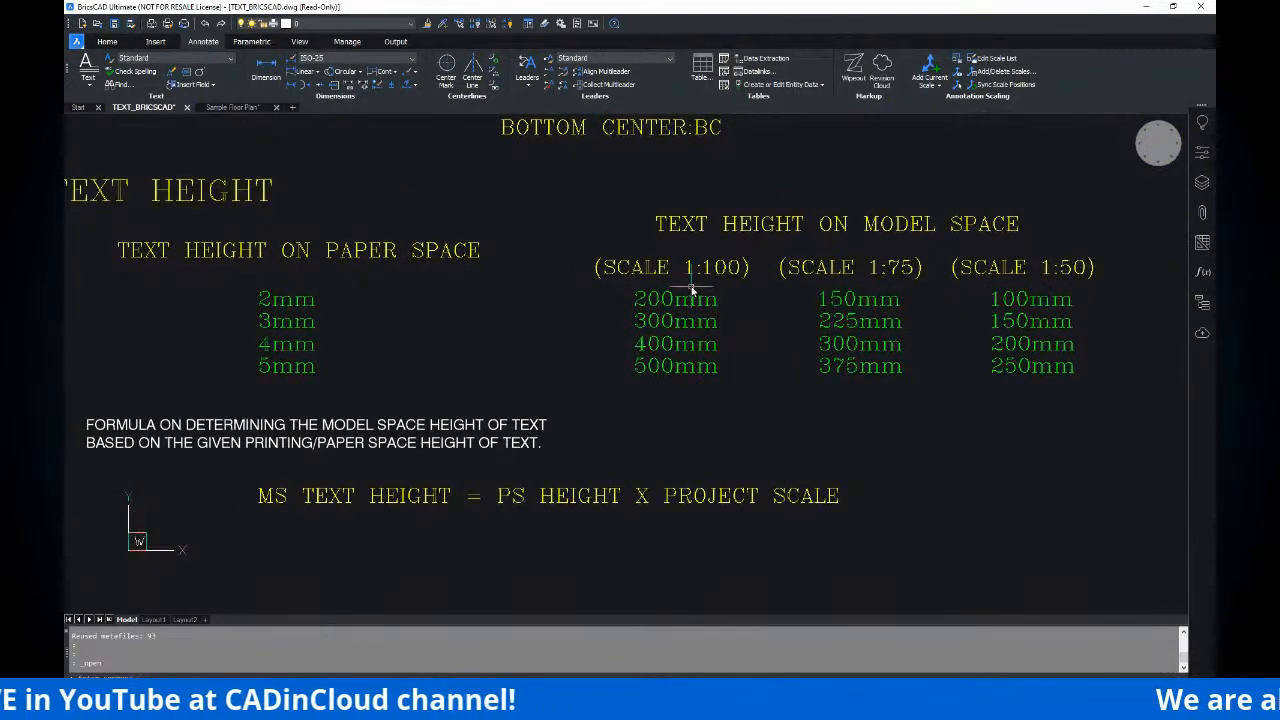
middle_click_drag(690, 289, 672, 283)
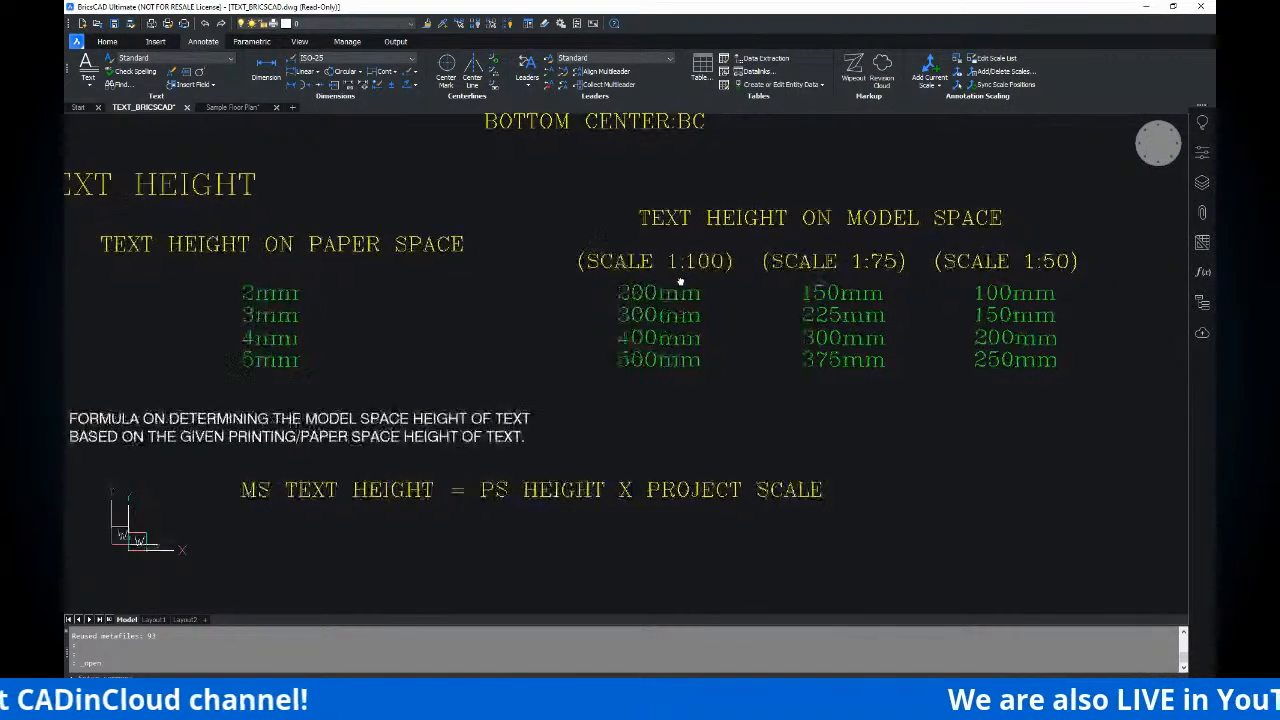
mouse_move(683, 300)
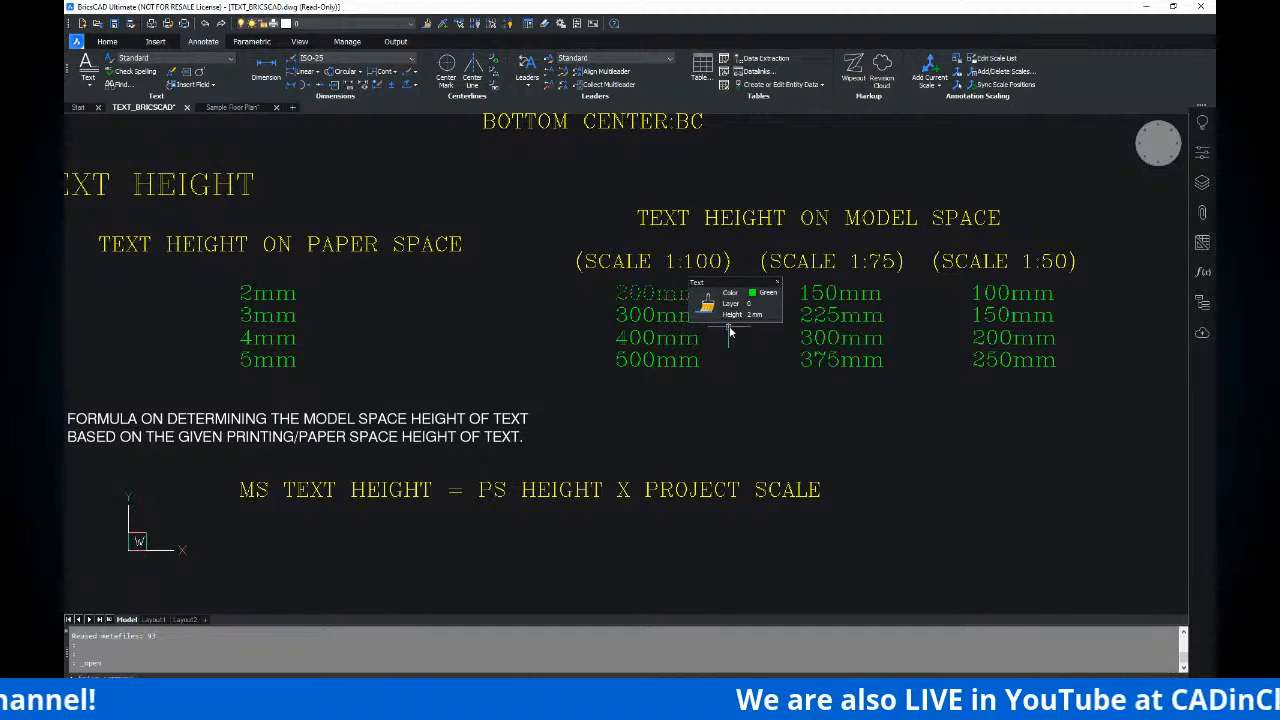
middle_click_drag(746, 363, 742, 373)
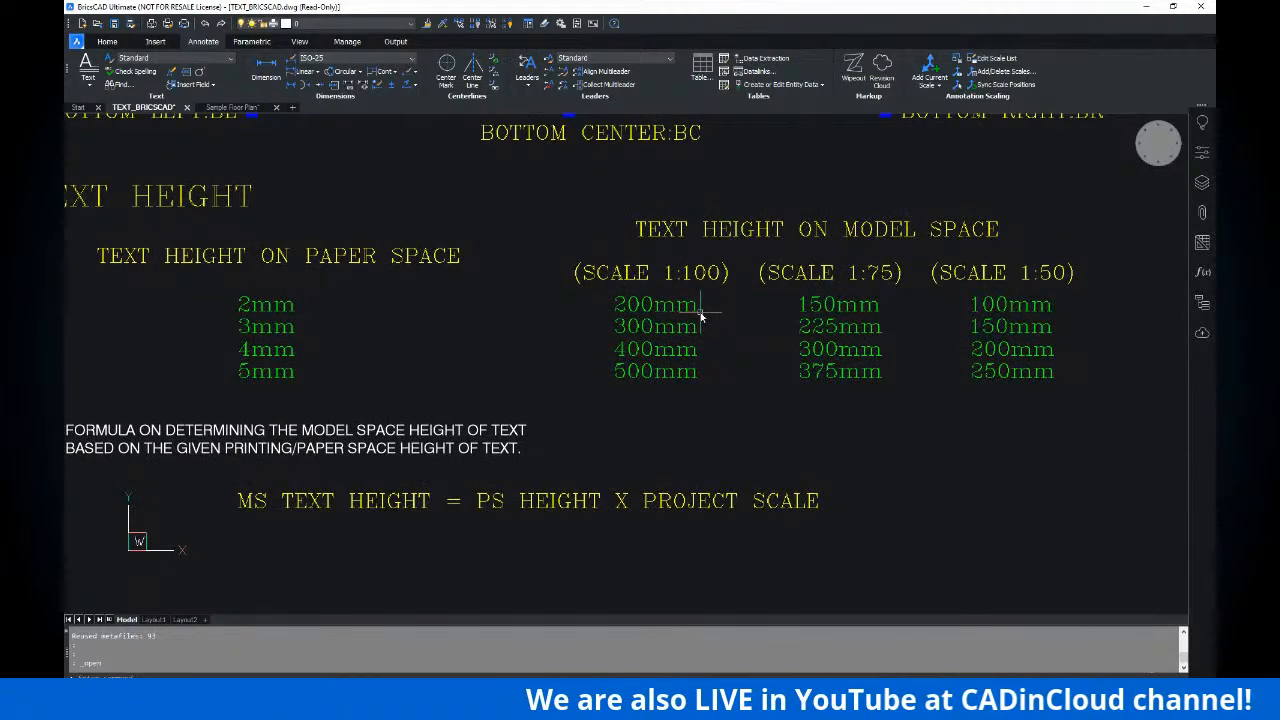
middle_click_drag(699, 272, 699, 261)
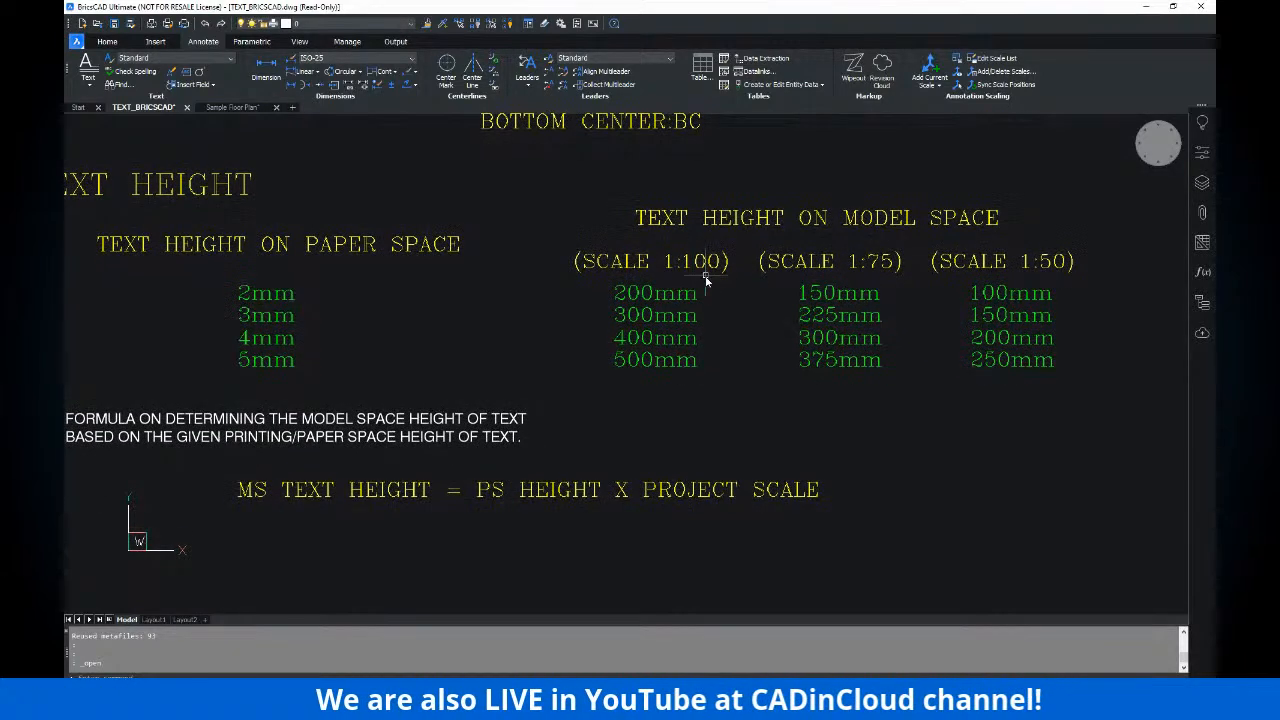
scroll(690, 265, "up", 2)
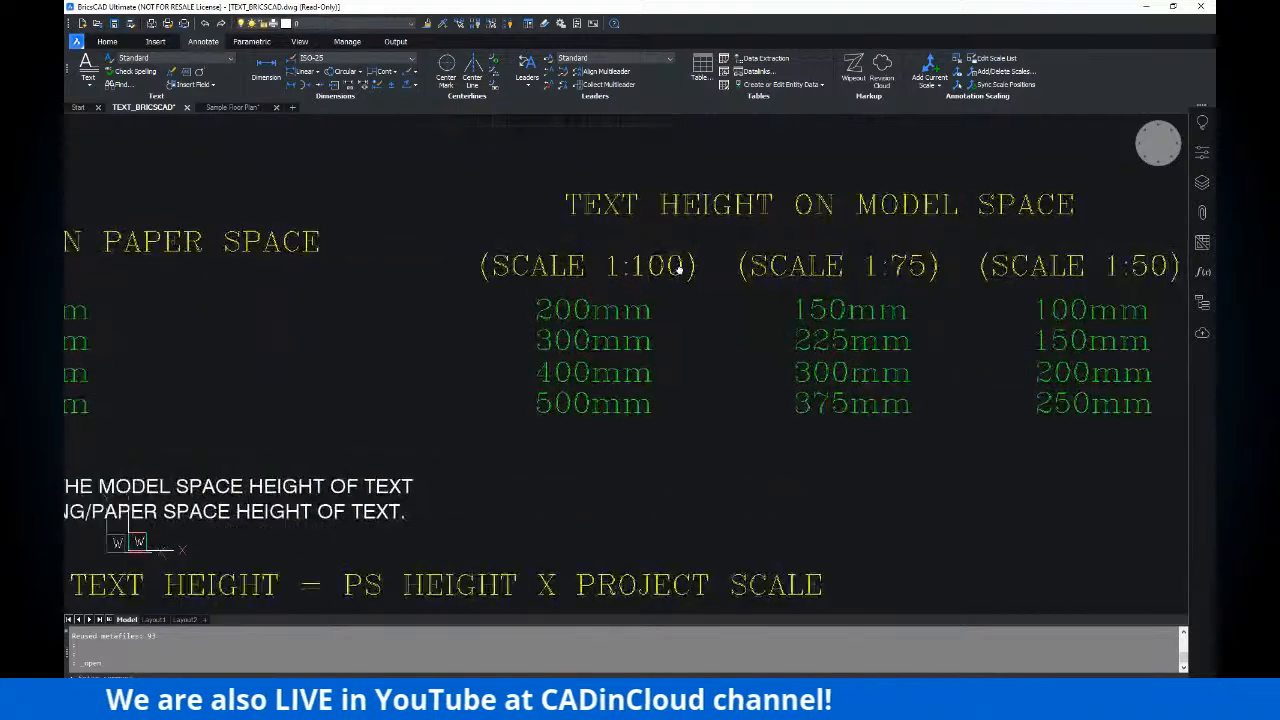
- Compare the model space text heights for scales 1:100, 1:75 and 1:50 with the paper space list and the conversion formula
key("ctrl")
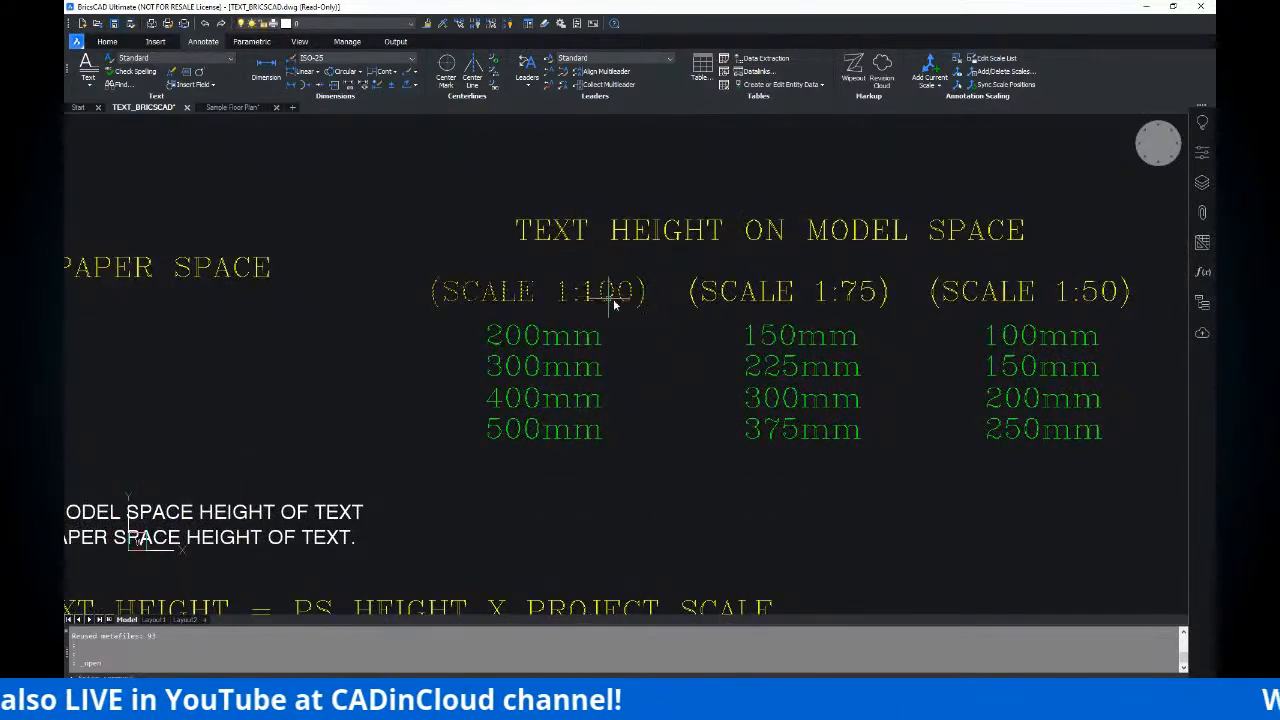
middle_click_drag(654, 316, 614, 305)
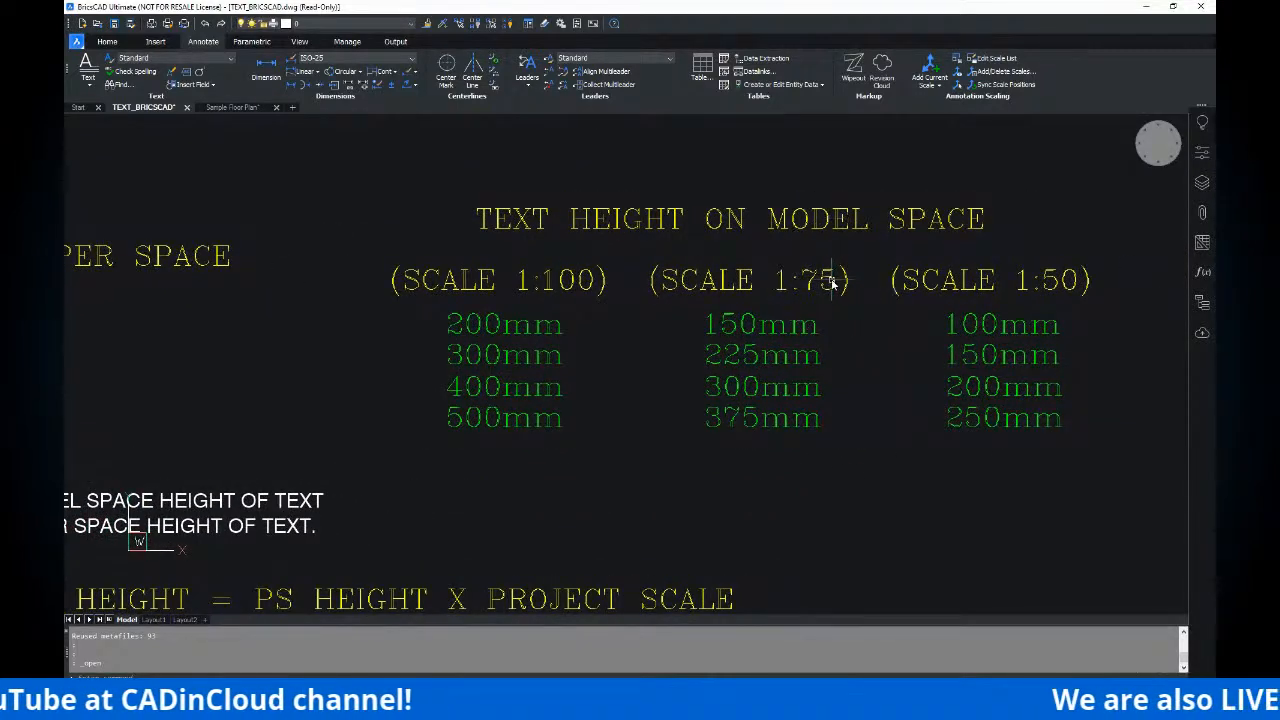
middle_click_drag(820, 285, 691, 282)
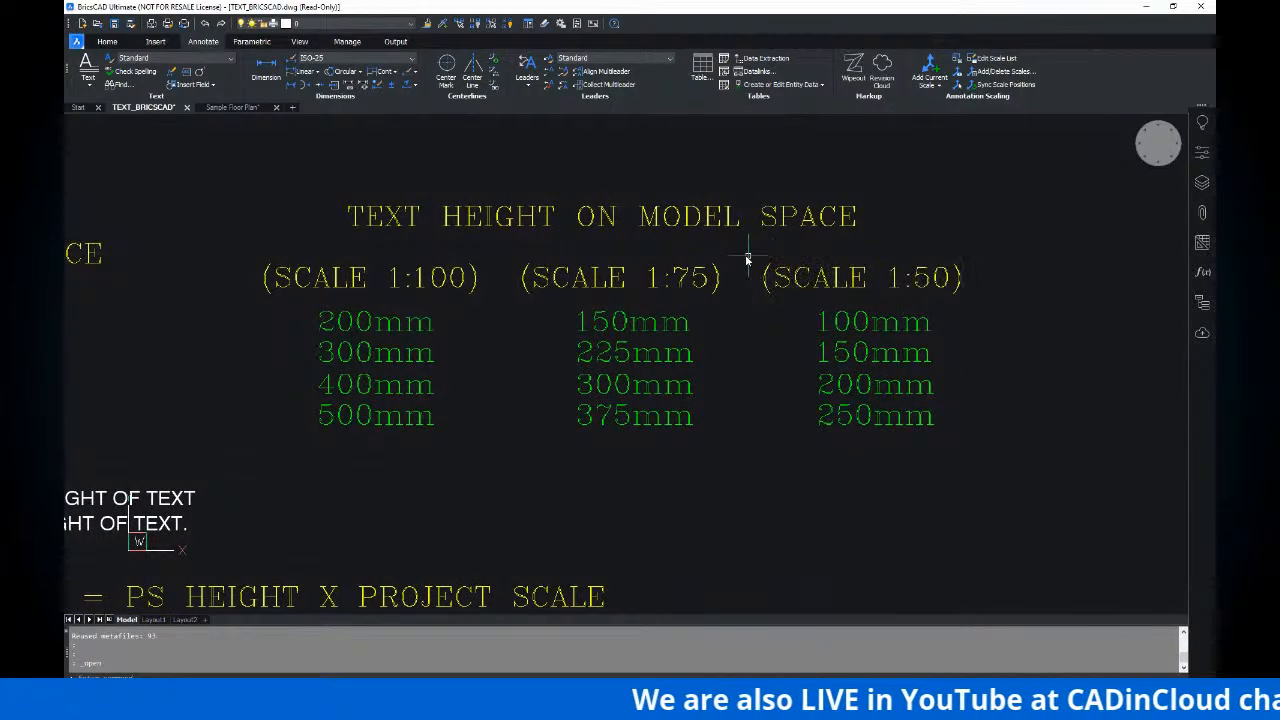
scroll(730, 265, "down", 3)
mouse_move(694, 270)
middle_mouse_down()
mouse_move(723, 286)
mouse_move(817, 289)
middle_mouse_up()
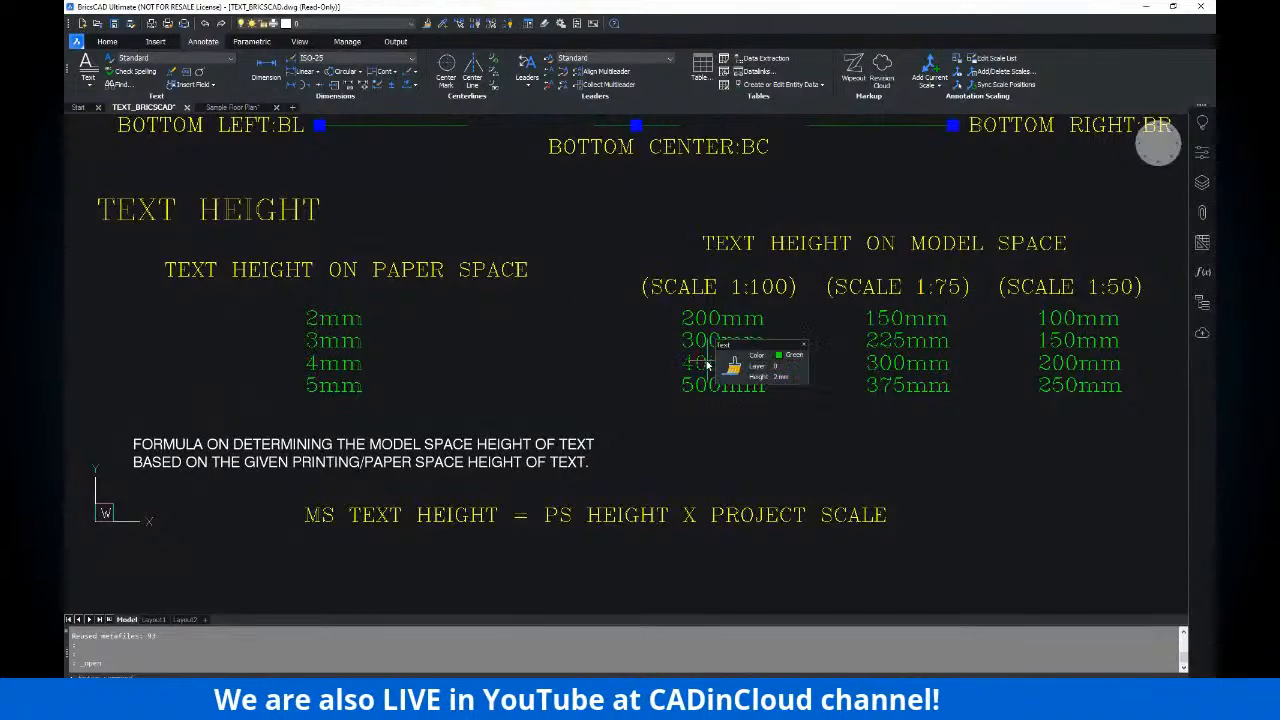
mouse_move(637, 345)
middle_mouse_down()
mouse_move(600, 340)
mouse_move(617, 343)
mouse_move(615, 310)
middle_mouse_up()
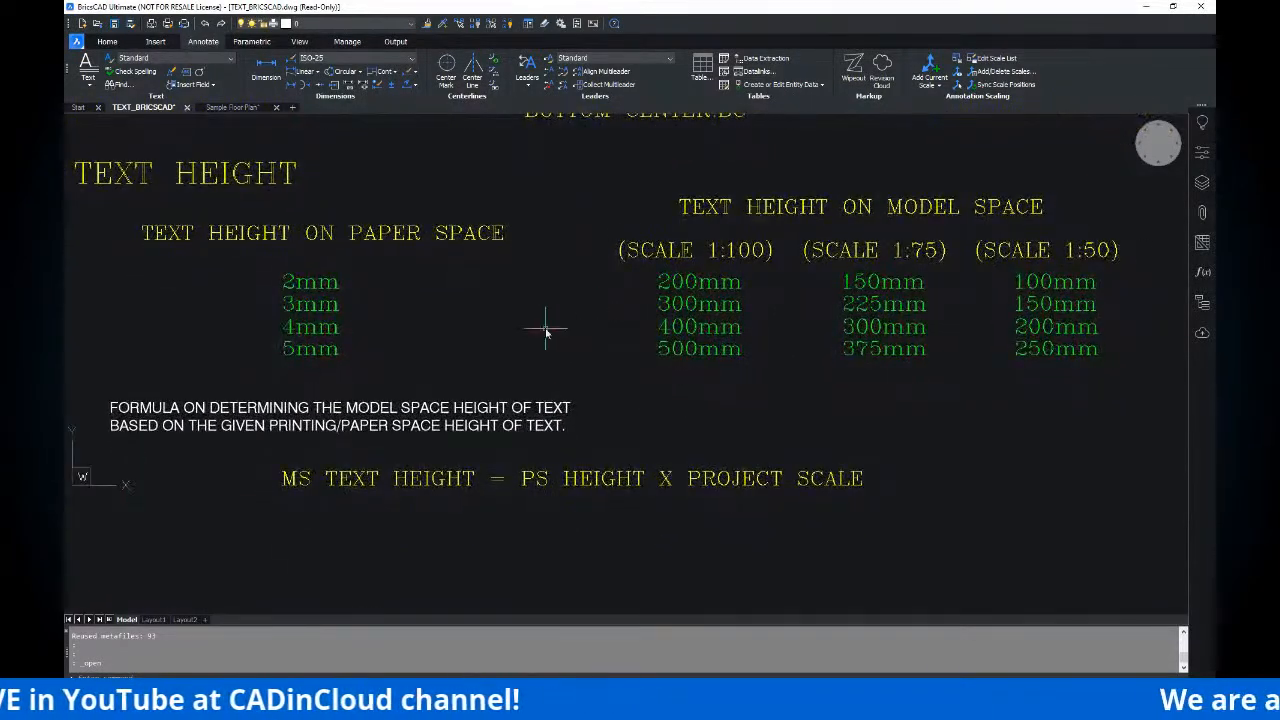
middle_click_drag(563, 343, 580, 327)
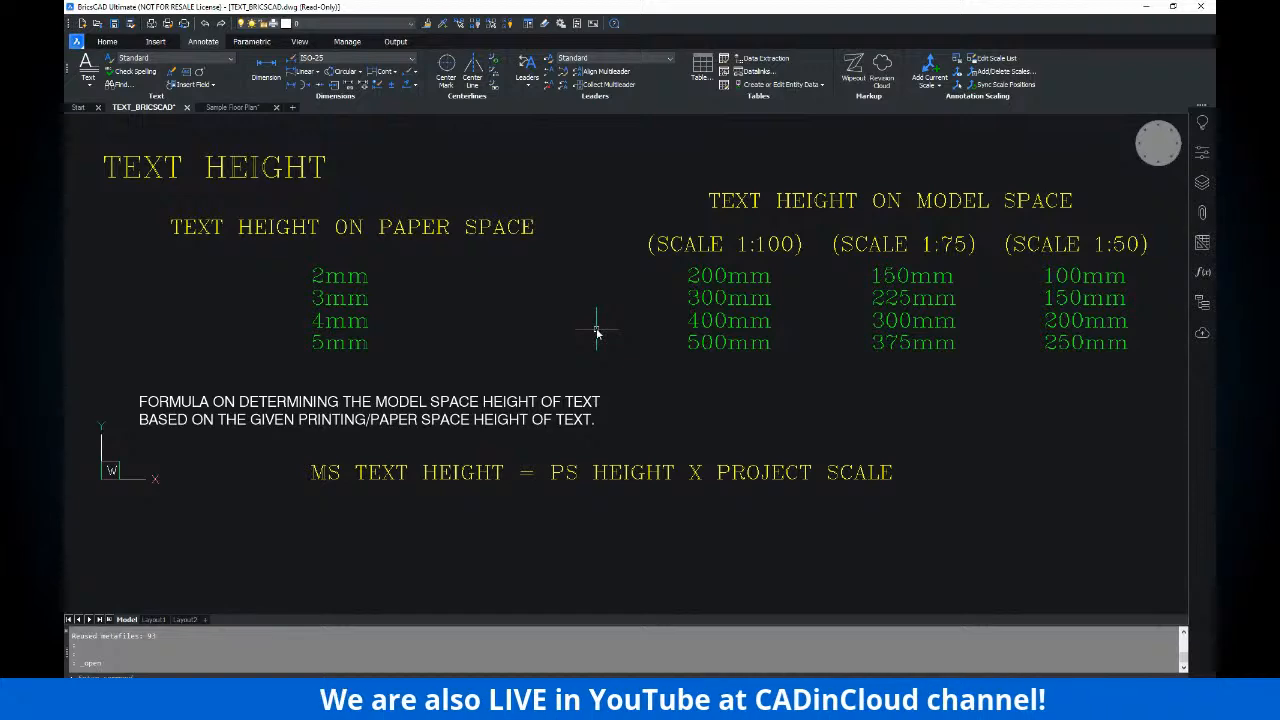
middle_click_drag(613, 307, 586, 280)
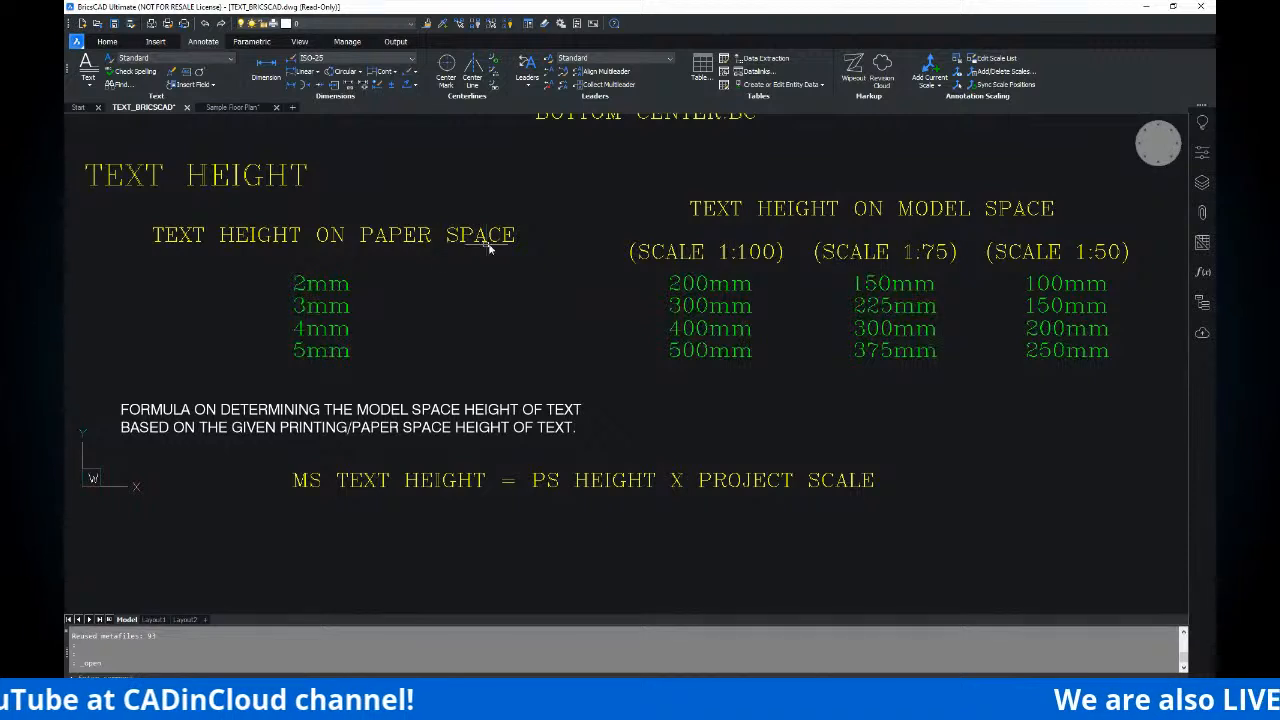
middle_click_drag(487, 259, 494, 257)
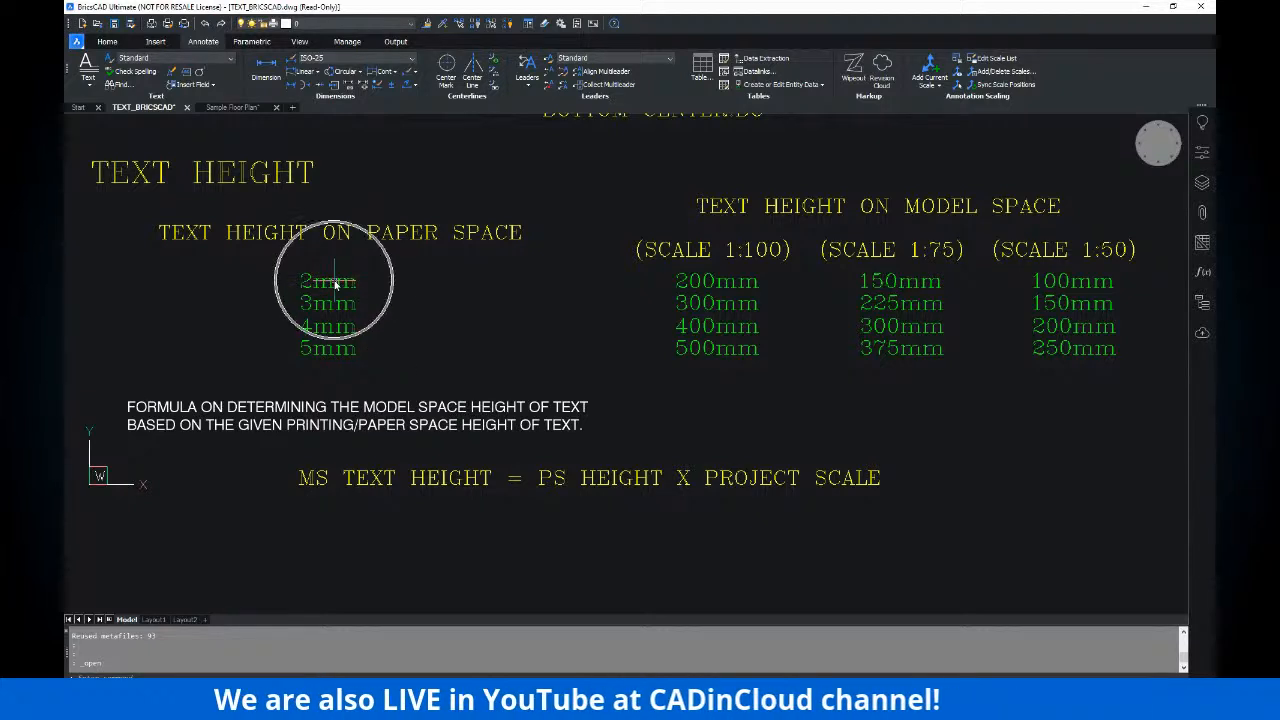
middle_click_drag(440, 254, 435, 259)
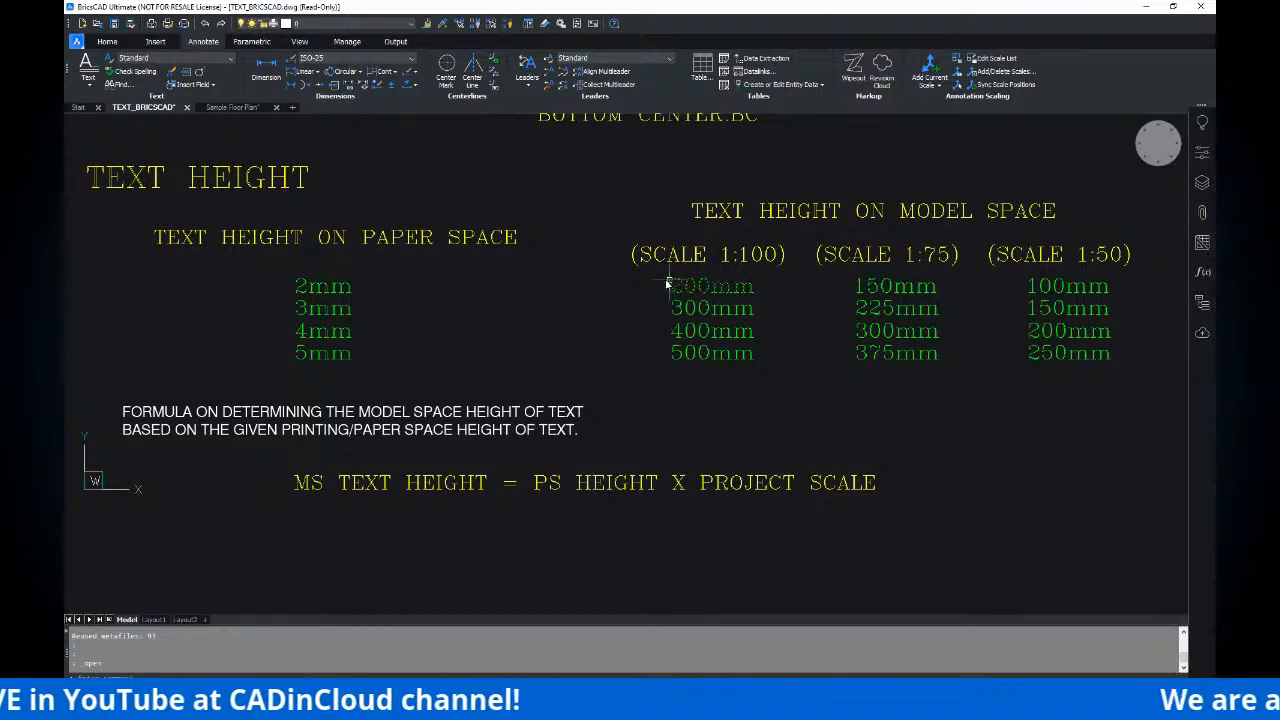
- Examine the 2mm entry in the paper space text height list against its counterpart in the 1:100 column
left_click(745, 287)
left_click(321, 287)
mouse_move(369, 287)
middle_mouse_down()
mouse_move(591, 266)
mouse_move(548, 308)
mouse_move(563, 280)
middle_mouse_up()
scroll(370, 280, "up", 3)
scroll(370, 280, "up", 1)
scroll(594, 268, "down", 1)
mouse_move(524, 240)
middle_mouse_down()
mouse_move(538, 242)
mouse_move(509, 214)
middle_mouse_up()
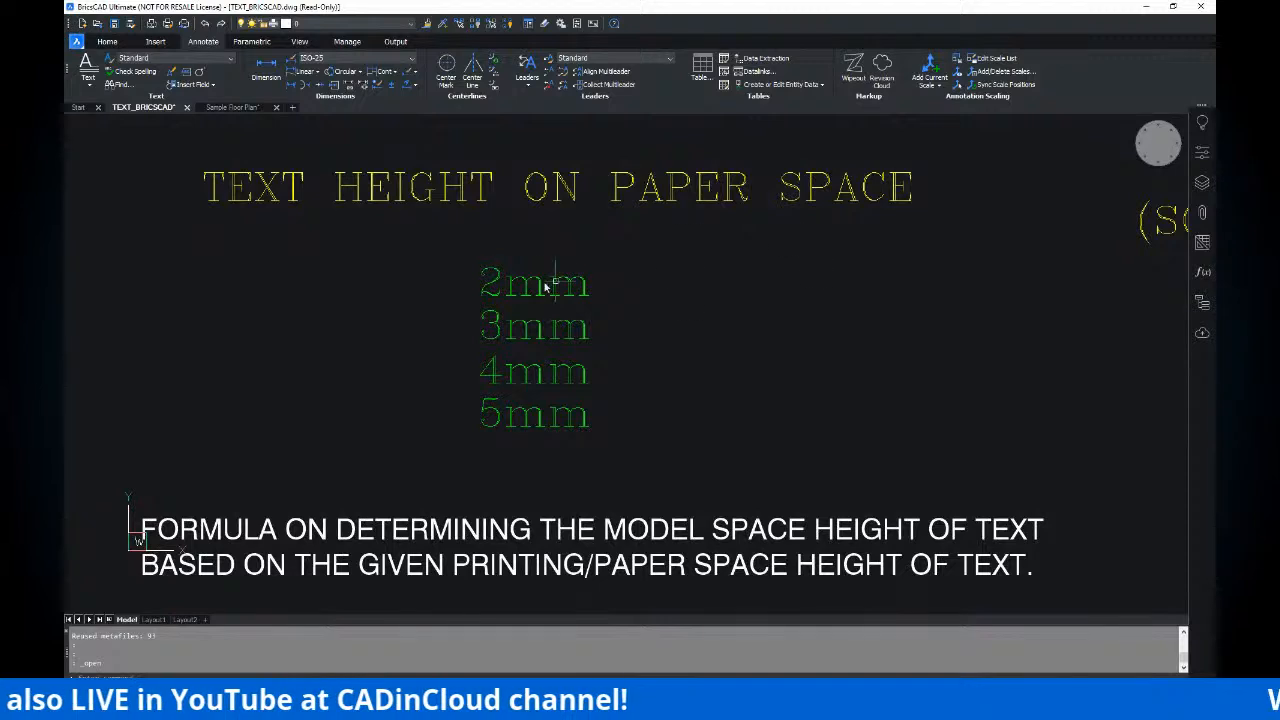
middle_click_drag(572, 265, 559, 268)
key("ctrl")
mouse_move(473, 287)
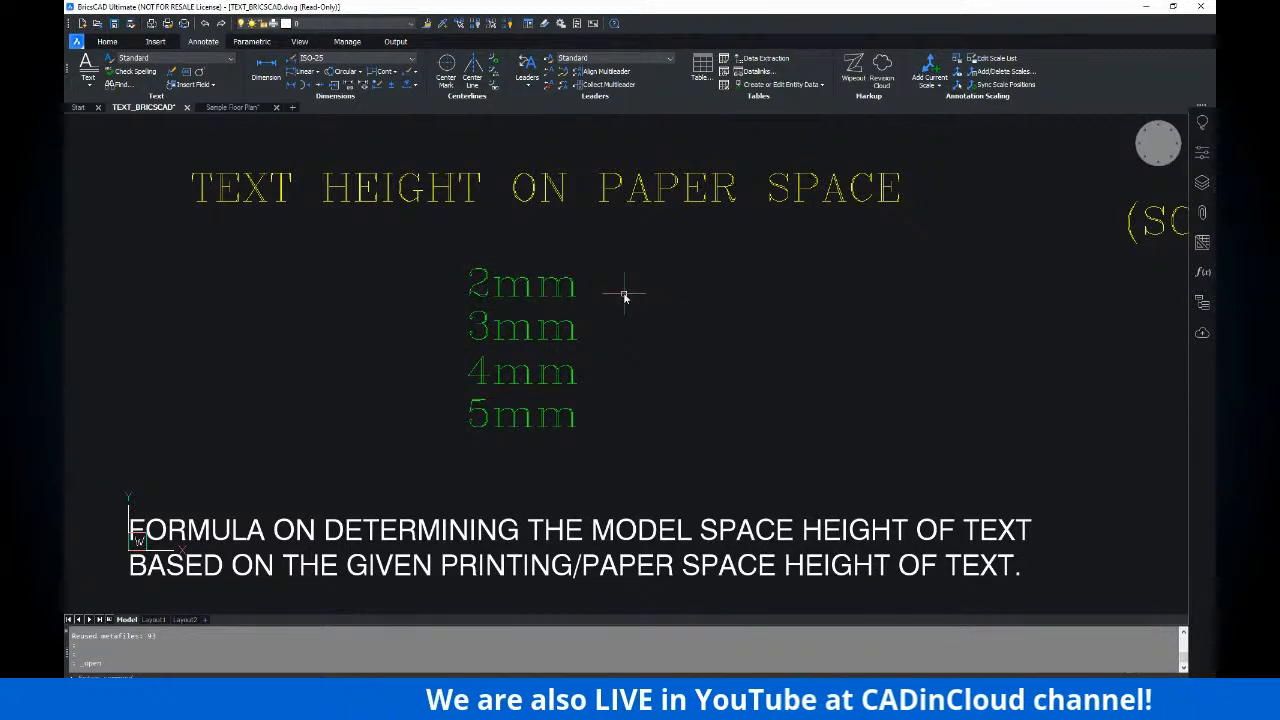
mouse_move(507, 323)
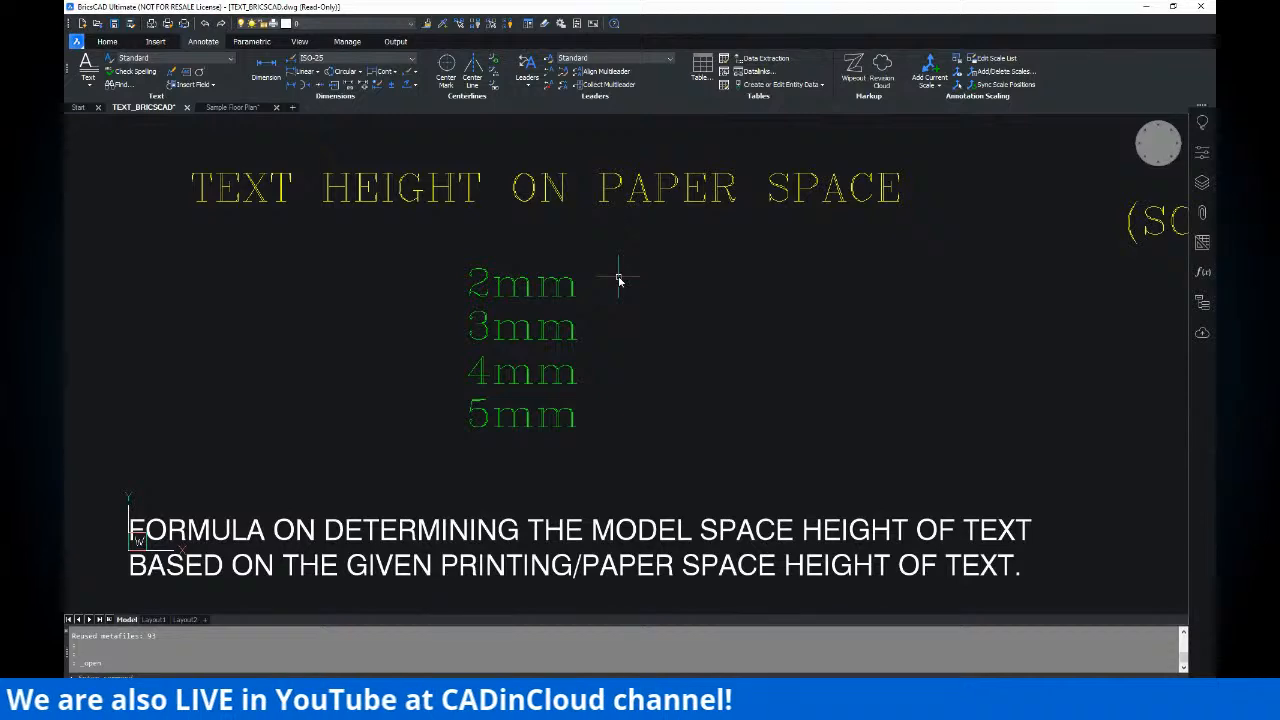
mouse_move(544, 287)
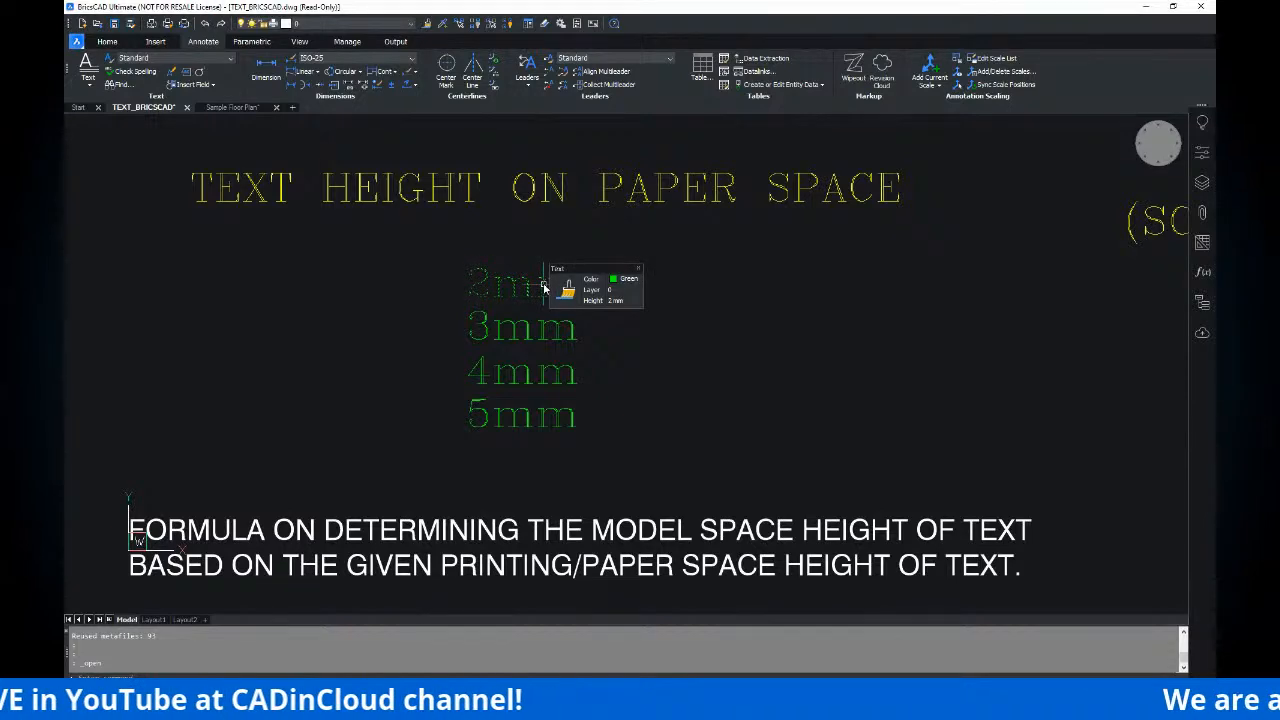
- Examine the 200mm entry in the SCALE 1:100 column of the model space text heights, leaving nothing selected
middle_click_drag(962, 270, 514, 276)
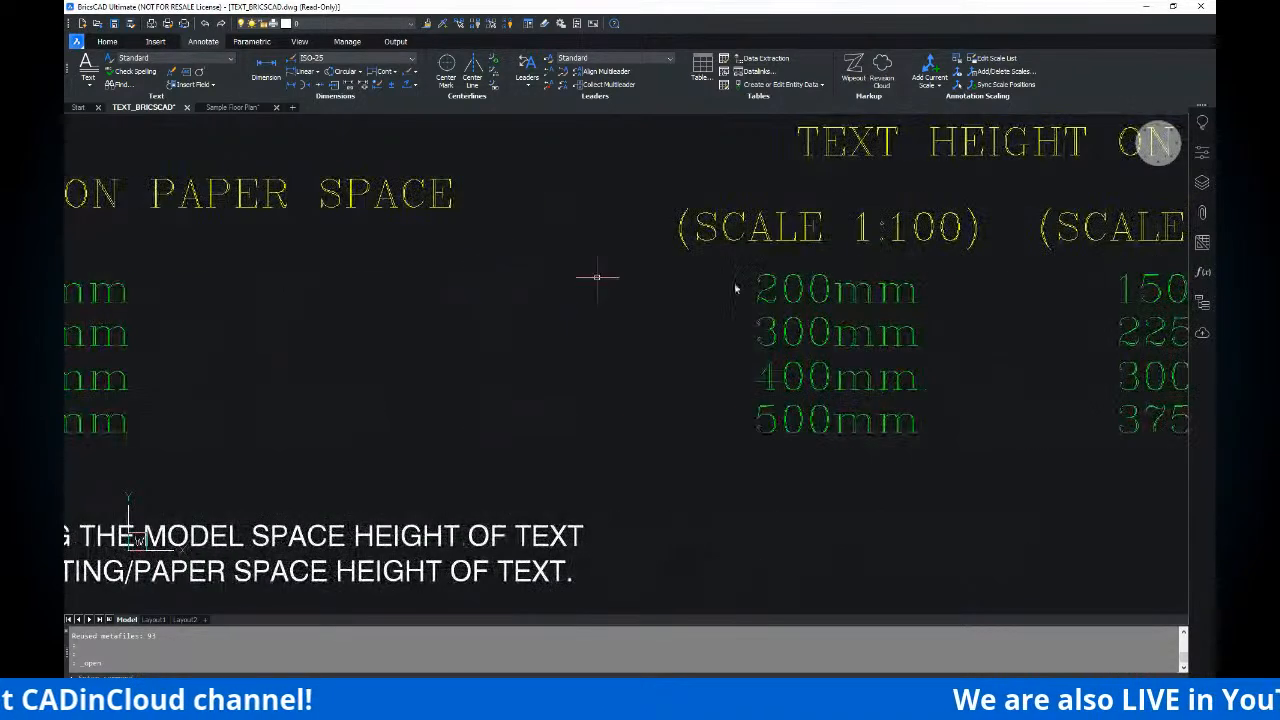
mouse_move(413, 284)
middle_mouse_down()
mouse_move(777, 286)
mouse_move(360, 286)
mouse_move(397, 295)
middle_mouse_up()
left_click(585, 304)
middle_click_drag(576, 299, 600, 301)
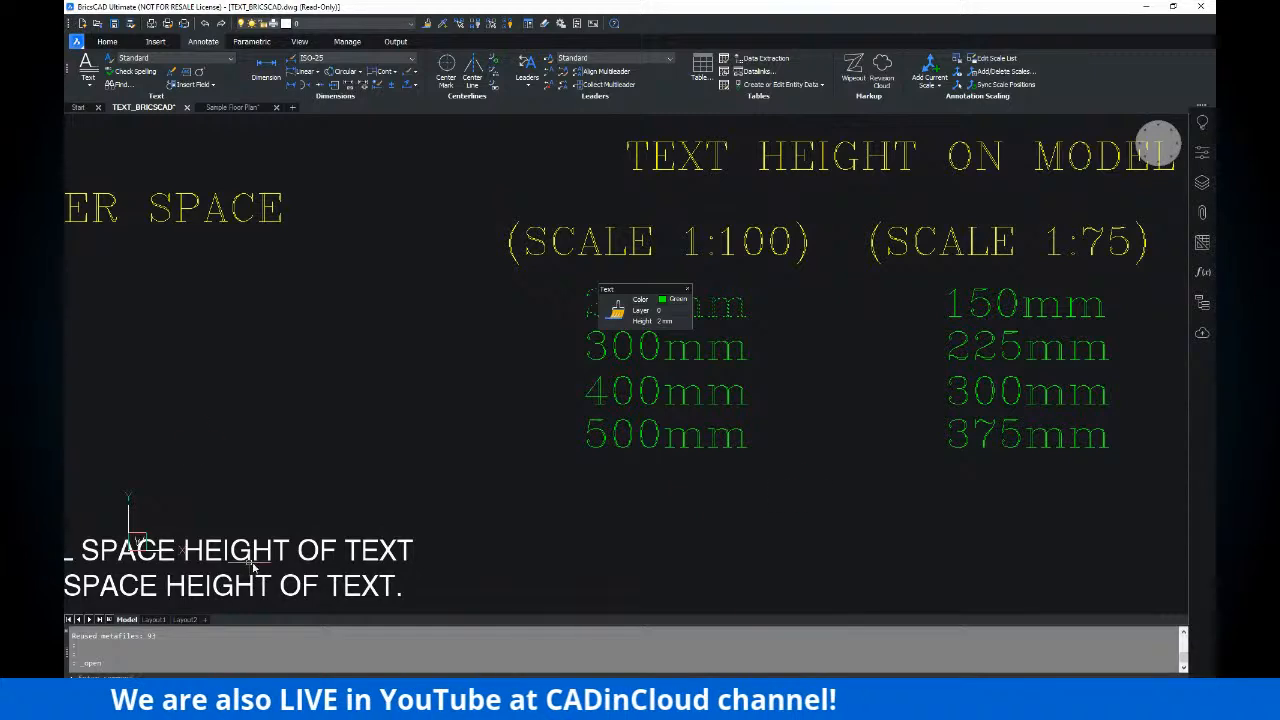
key("Escape")
middle_click_drag(505, 580, 491, 562)
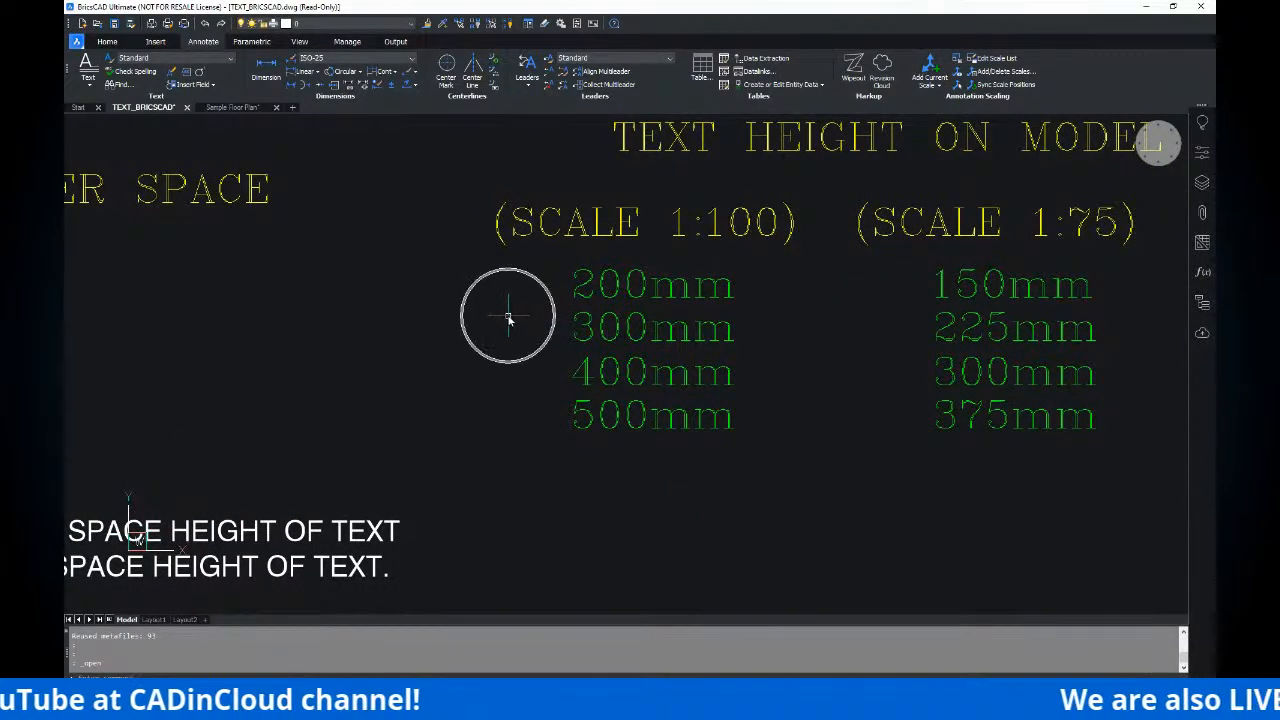
middle_click_drag(506, 317, 641, 314)
scroll(790, 242, "up", 2)
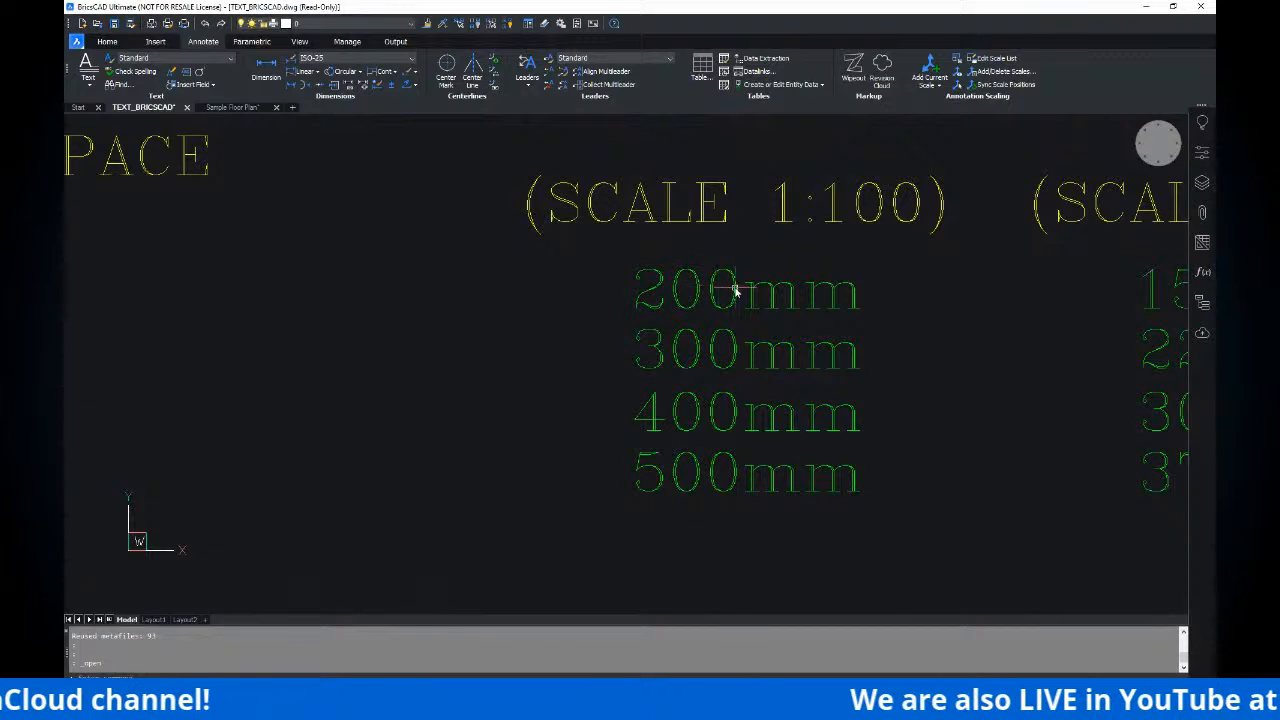
middle_click_drag(779, 296, 706, 349)
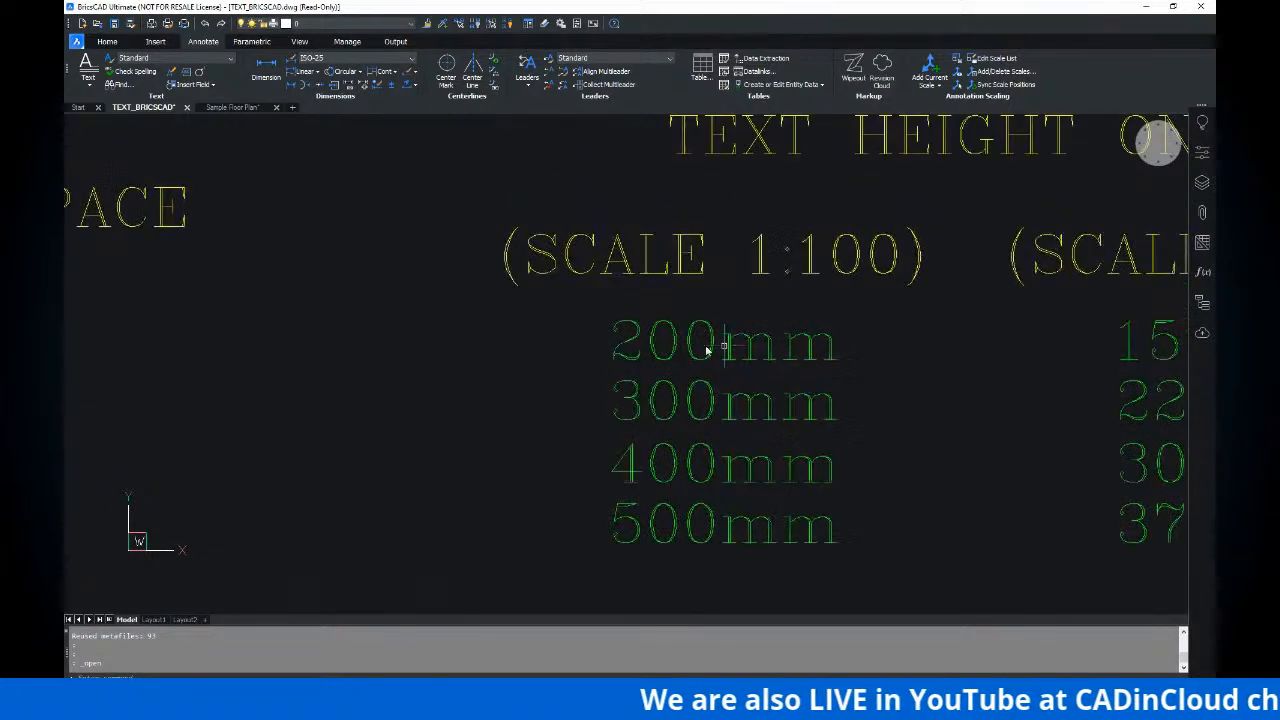
key("ctrl")
key("ctrl")
key("ctrl")
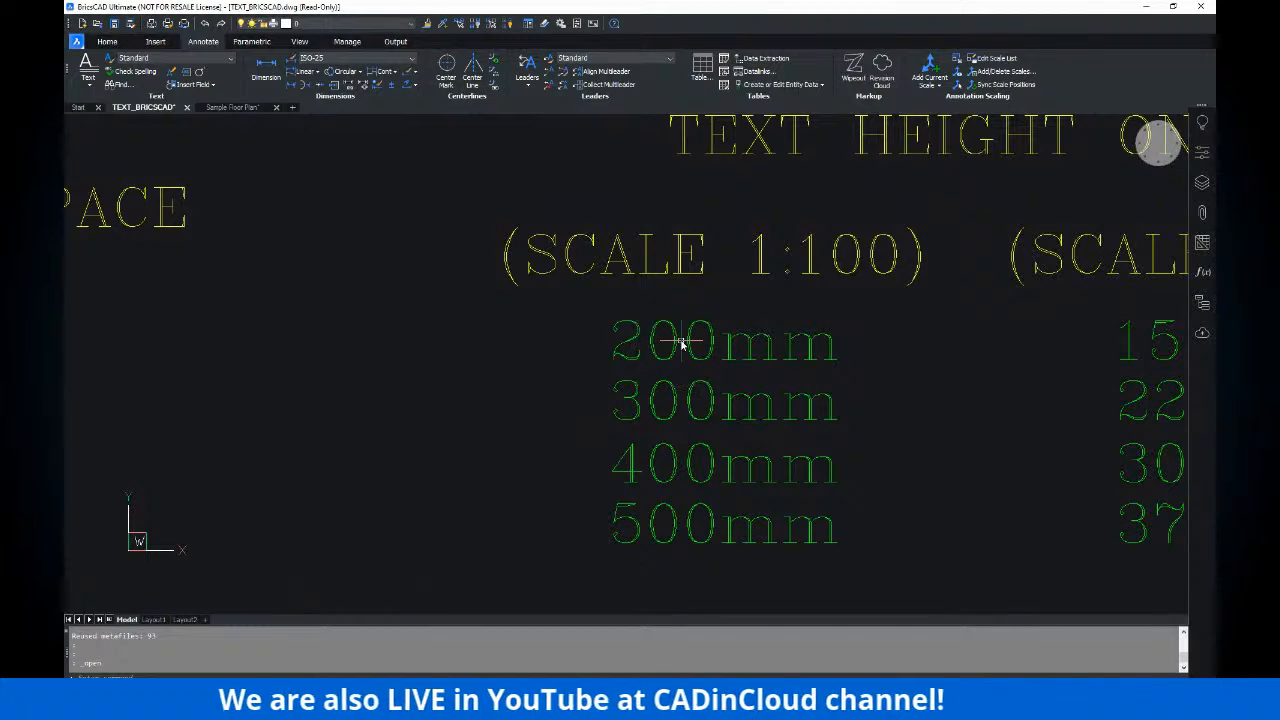
- Go back to the 2mm entry under TEXT HEIGHT ON PAPER SPACE and recheck it beside the 1:100 heights
scroll(681, 343, "down", 2)
scroll(681, 343, "down", 1)
middle_click_drag(580, 342, 905, 314)
scroll(430, 315, "up", 2)
middle_click_drag(500, 311, 583, 306)
key("ctrl")
key("ctrl")
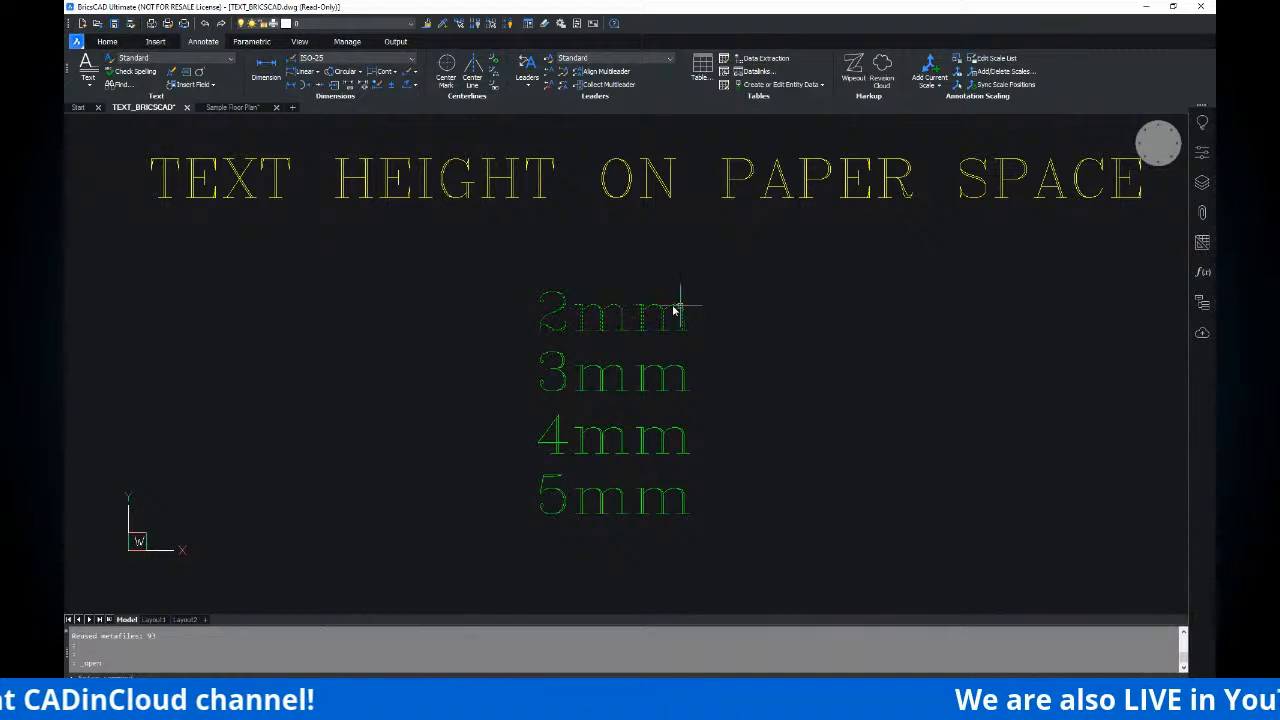
middle_click_drag(643, 308, 571, 314)
key("ctrl")
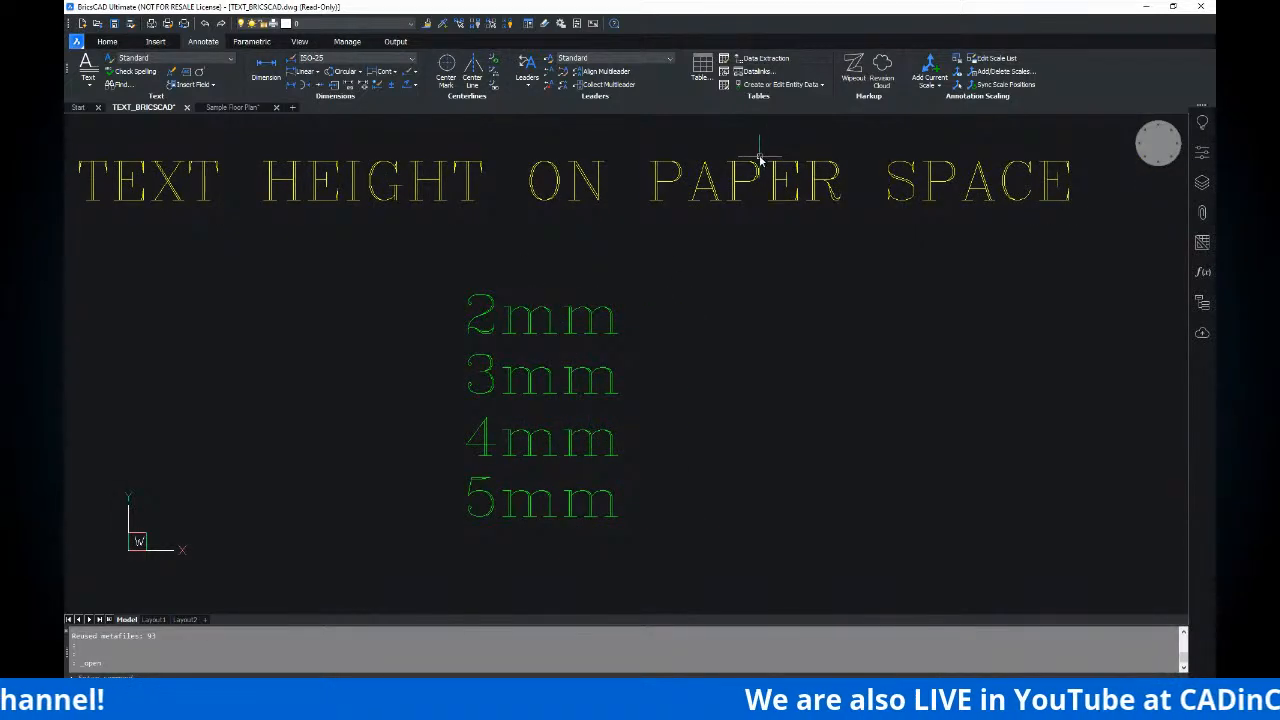
scroll(870, 333, "down", 2)
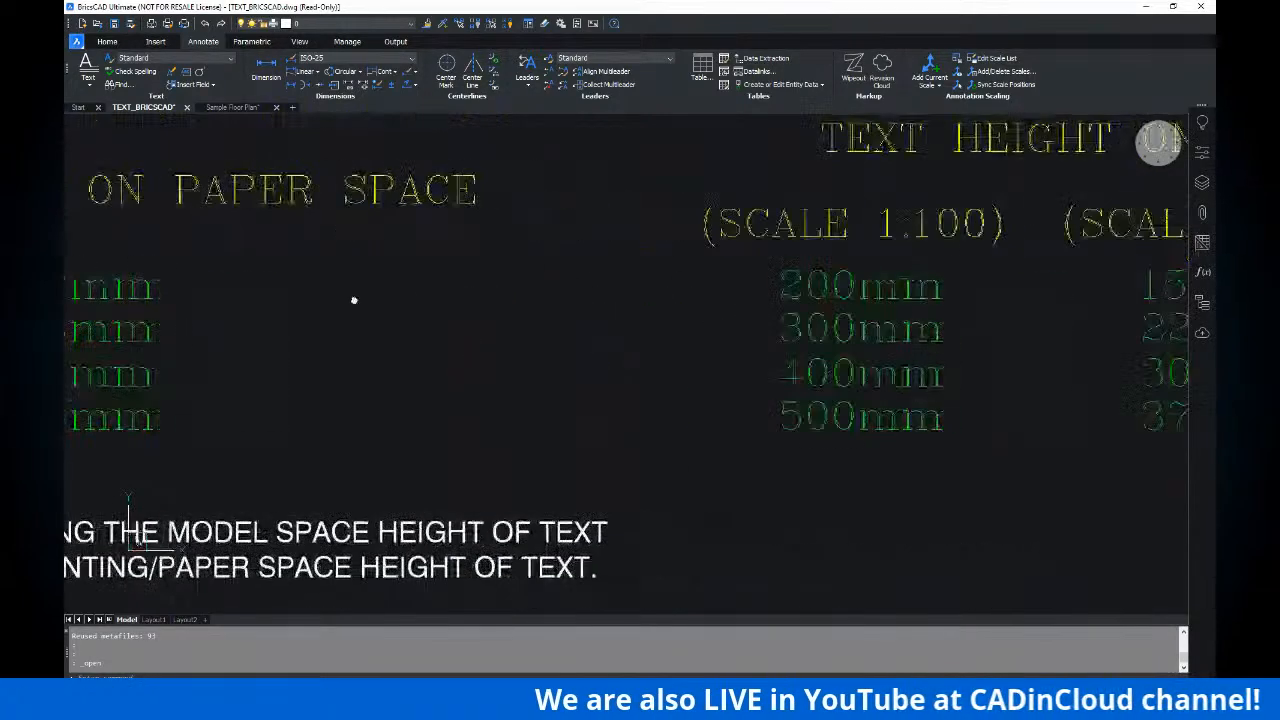
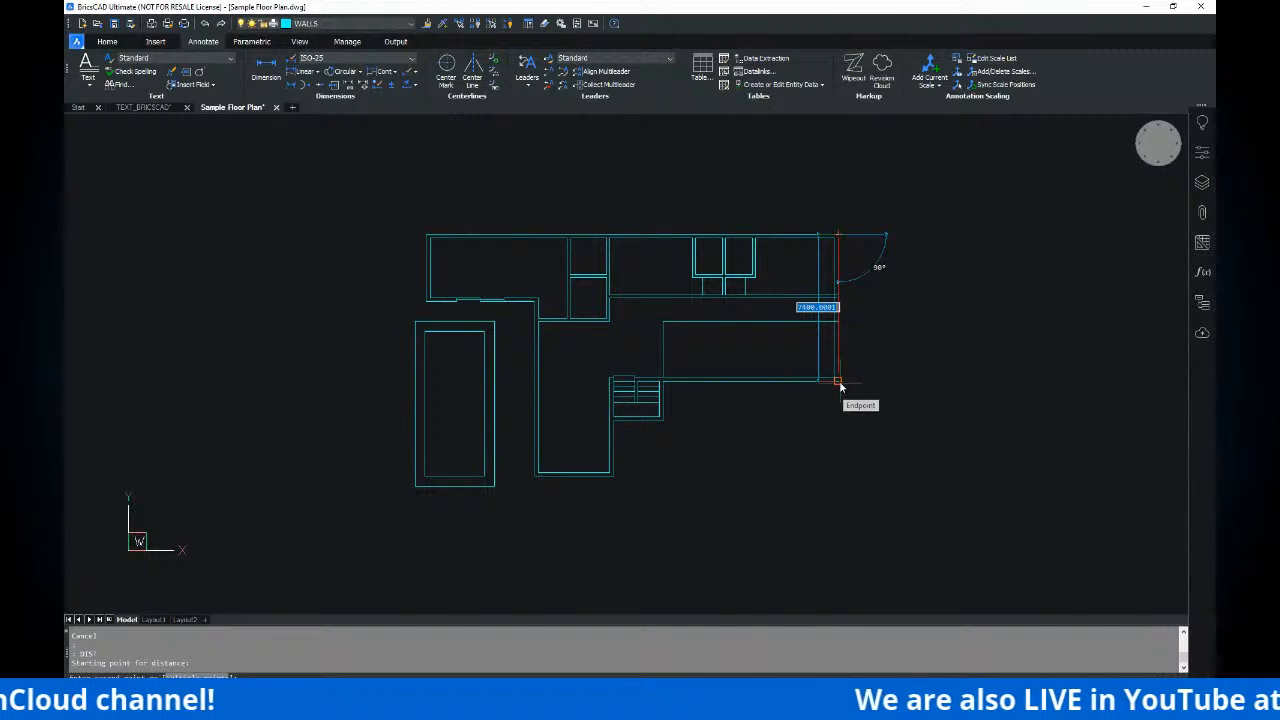
- Leave the pending distance measurement and measure the floor plan's overall length along its upper outer wall
key("Escape")
key("Escape")
mouse_move(735, 342)
middle_mouse_down()
mouse_move(712, 367)
mouse_move(730, 322)
middle_mouse_up()
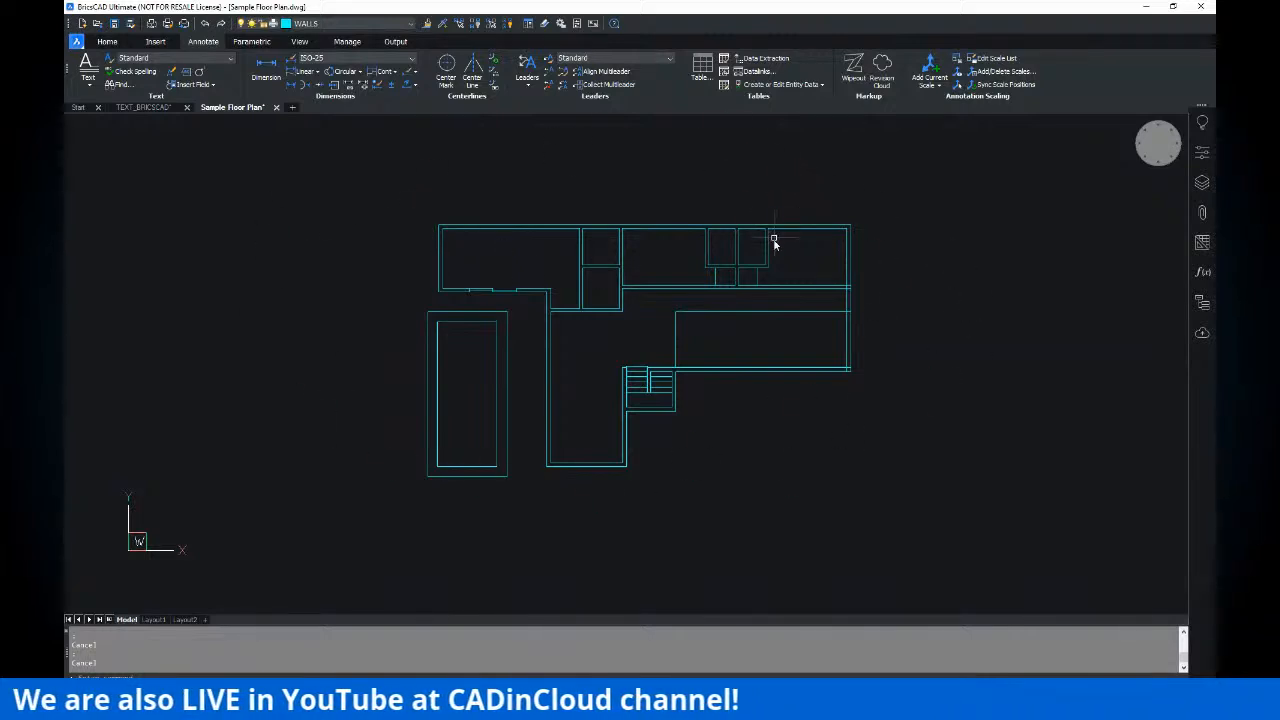
middle_click_drag(781, 272, 781, 291)
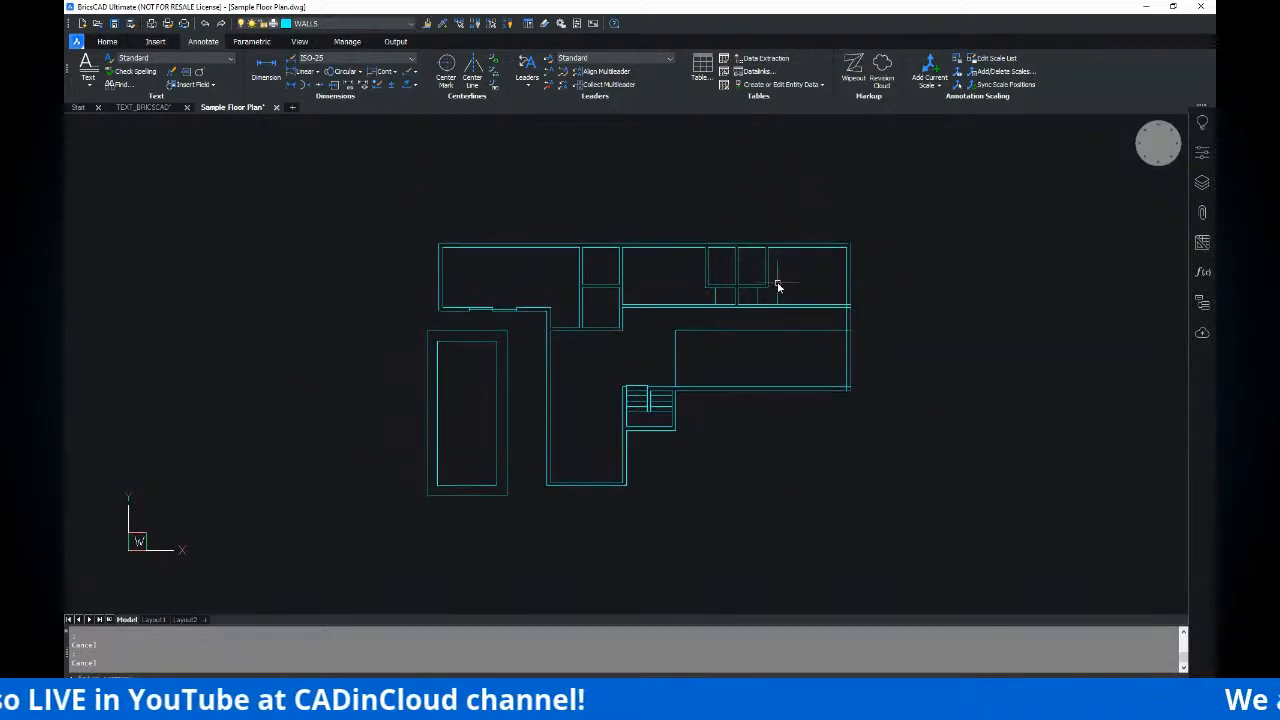
type("di")
key("Return")
left_click(441, 244)
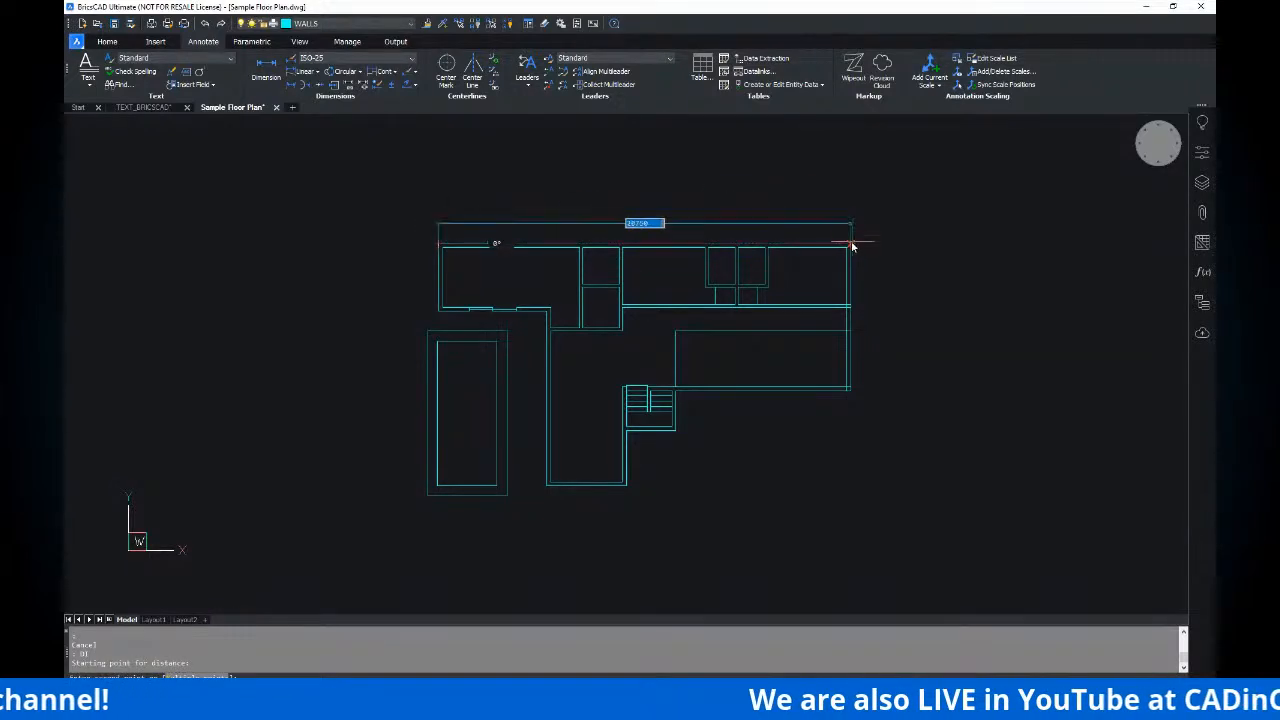
left_click(851, 244)
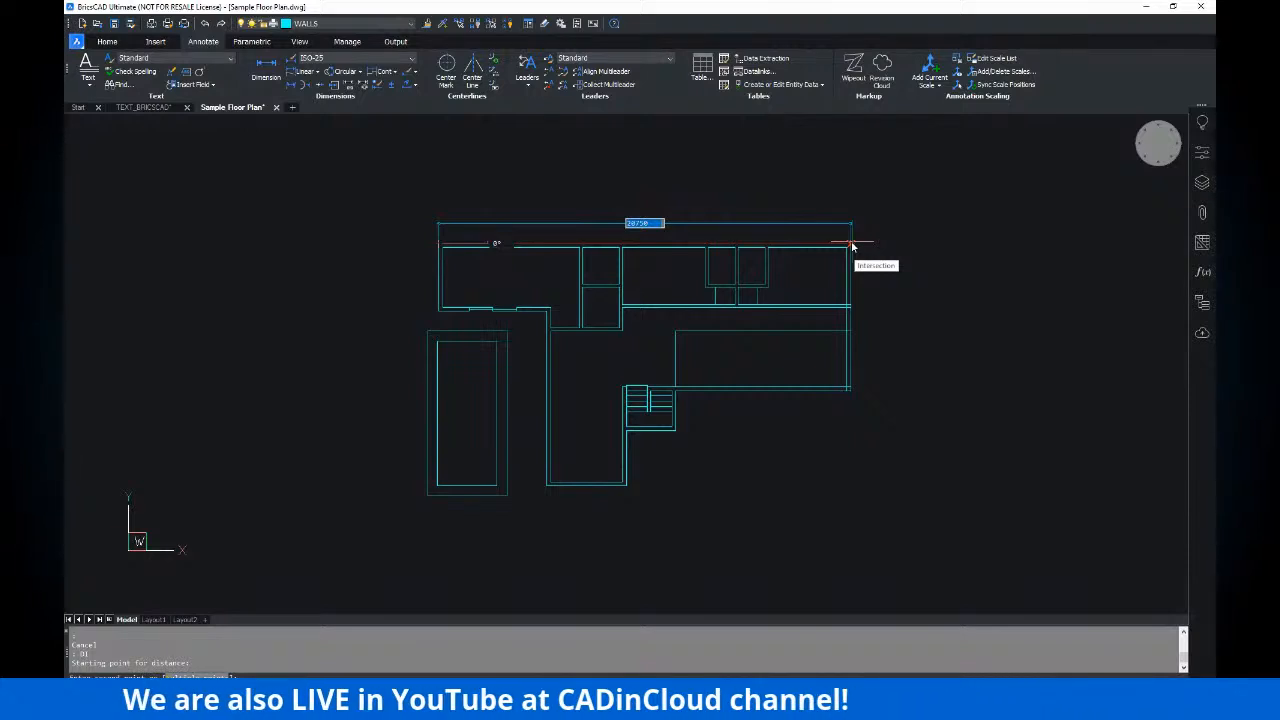
key("Escape")
key("Escape")
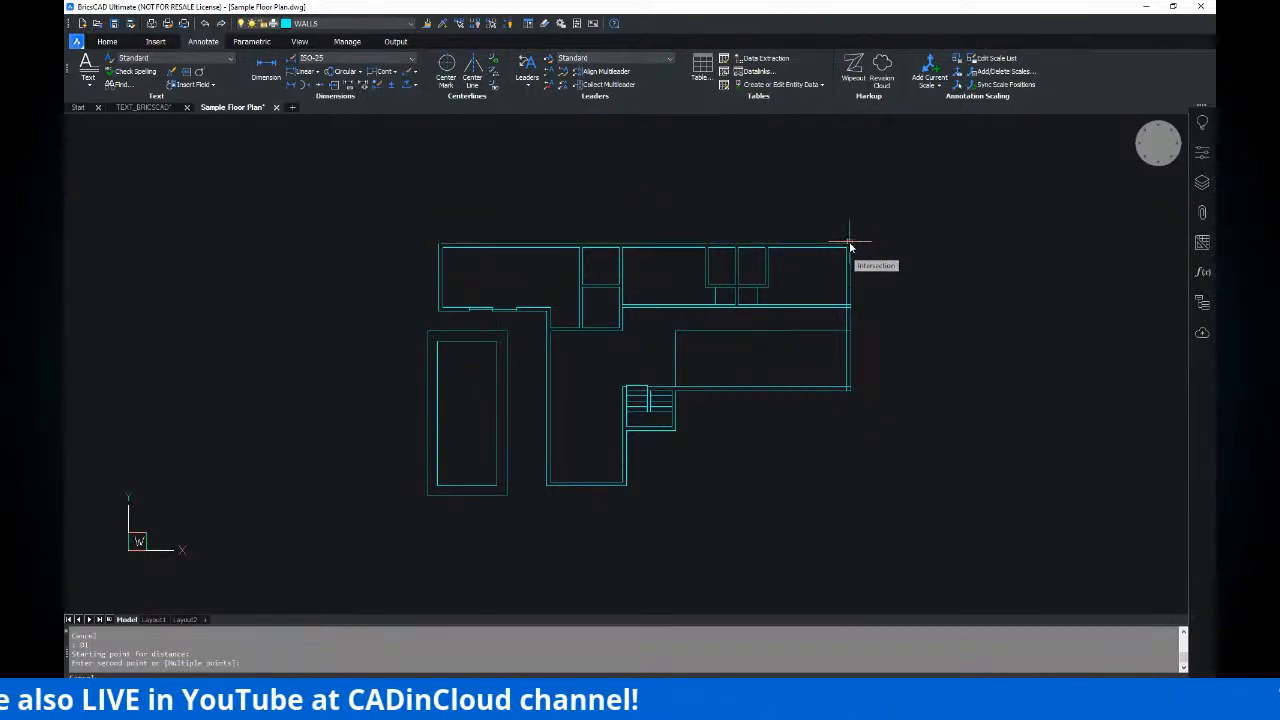
middle_click_drag(780, 277, 685, 280)
middle_click_drag(794, 376, 754, 359)
scroll(711, 299, "up", 2)
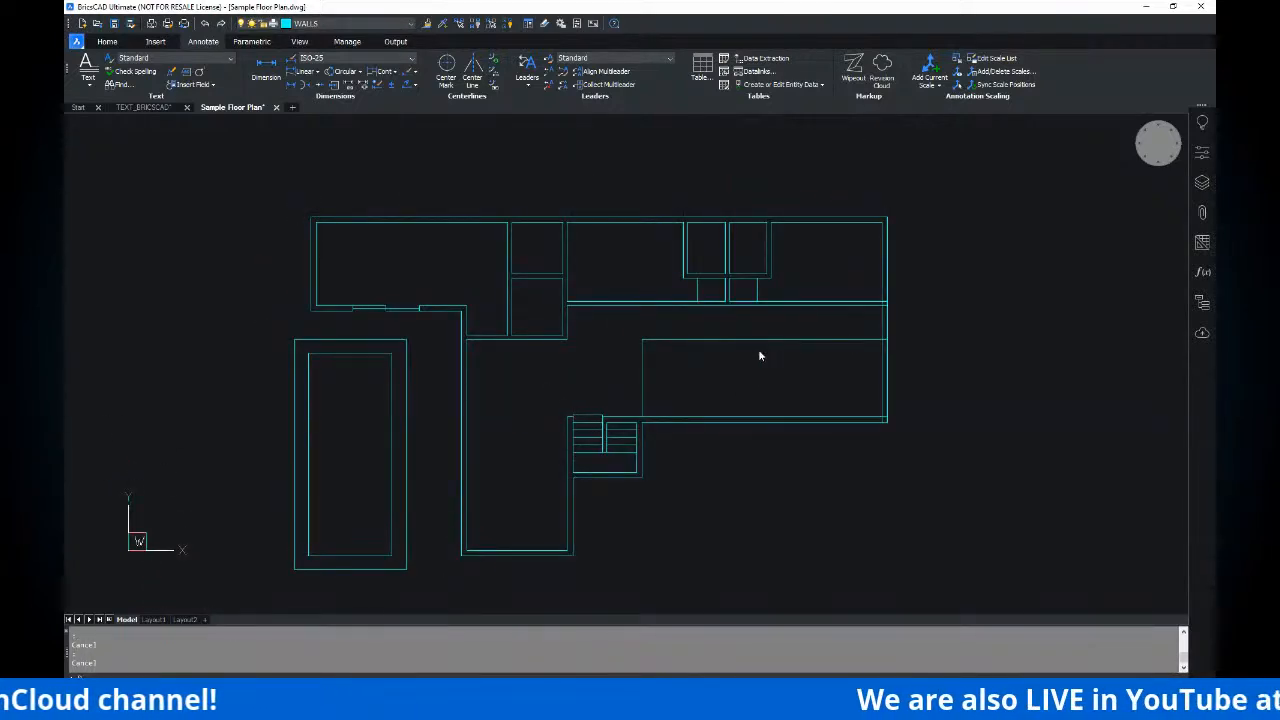
type("dt")
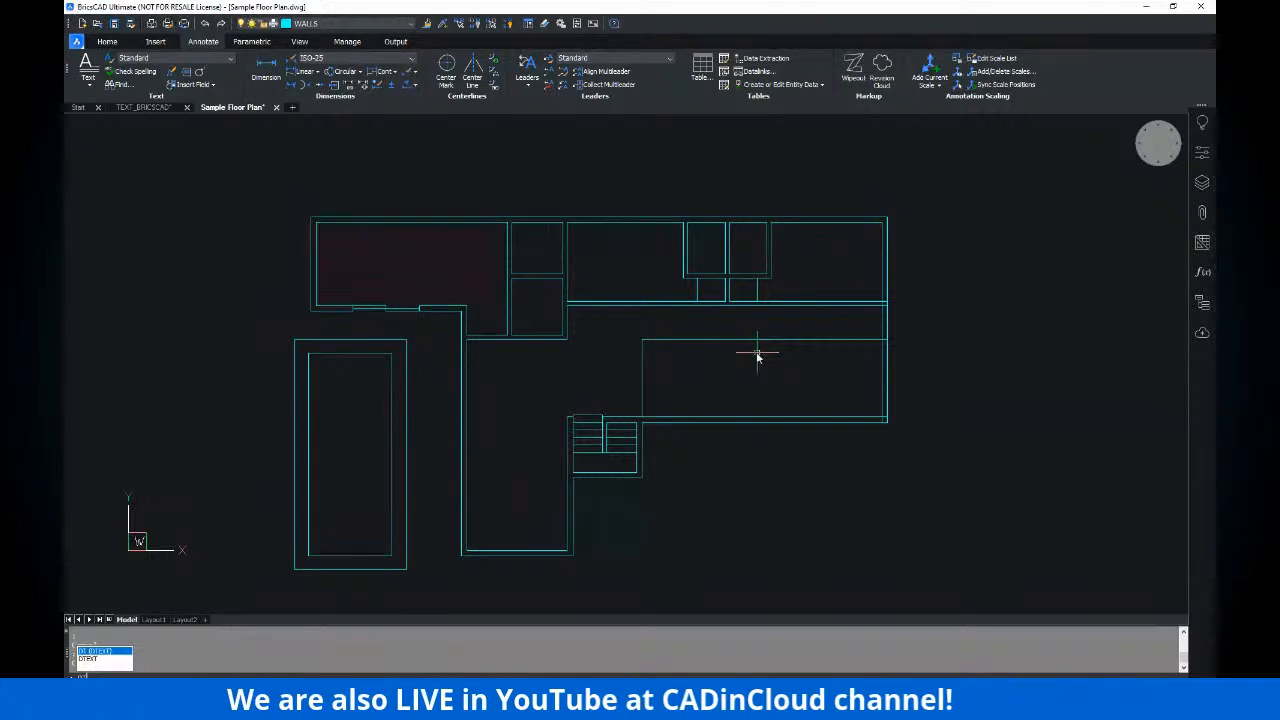
key("Escape")
key("Escape")
- Place a single-line LIVING ROOM label in the large room beside the stairs, with text height 250 and rotation 0
scroll(720, 360, "up", 2)
middle_click_drag(722, 362, 697, 391)
left_click(686, 384)
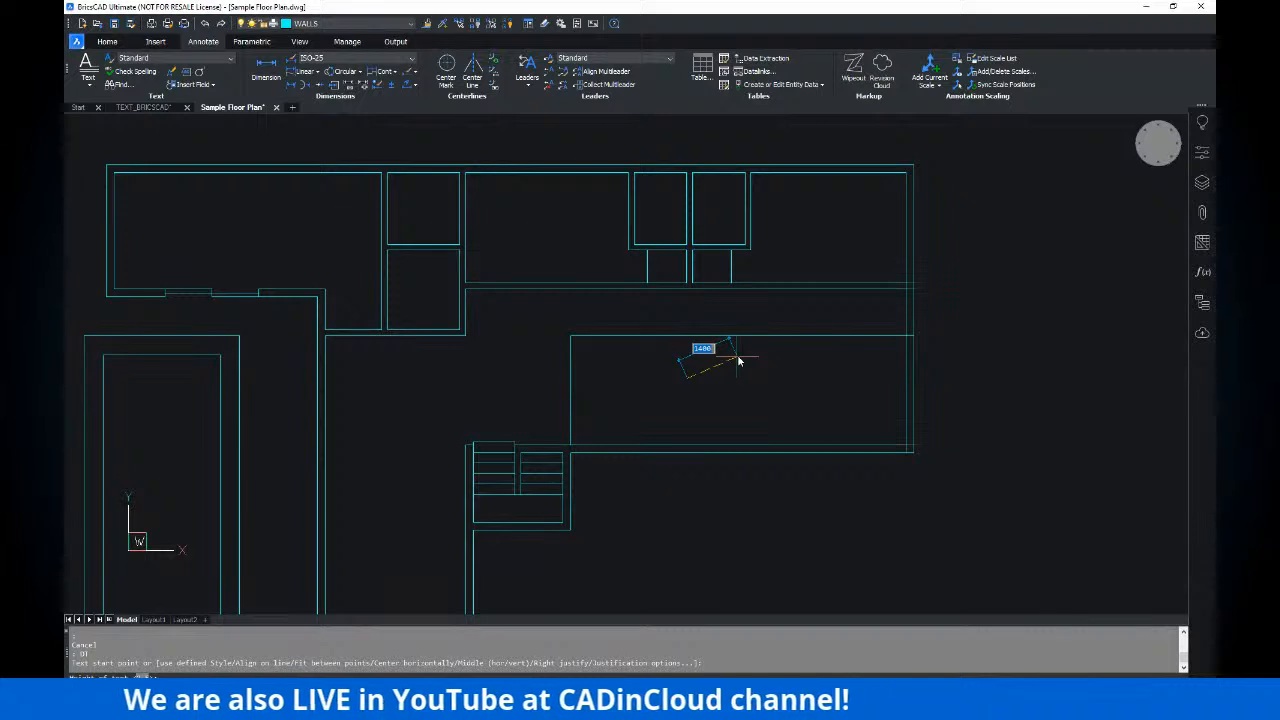
type("0")
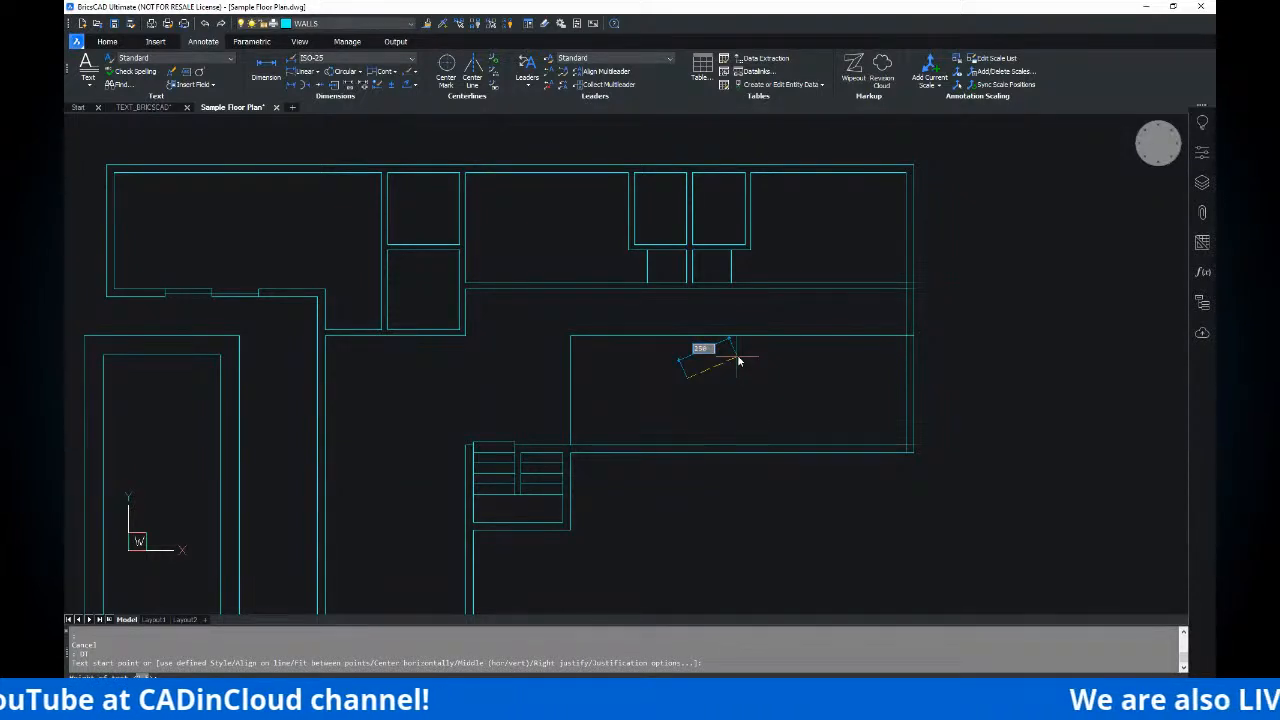
key("Return")
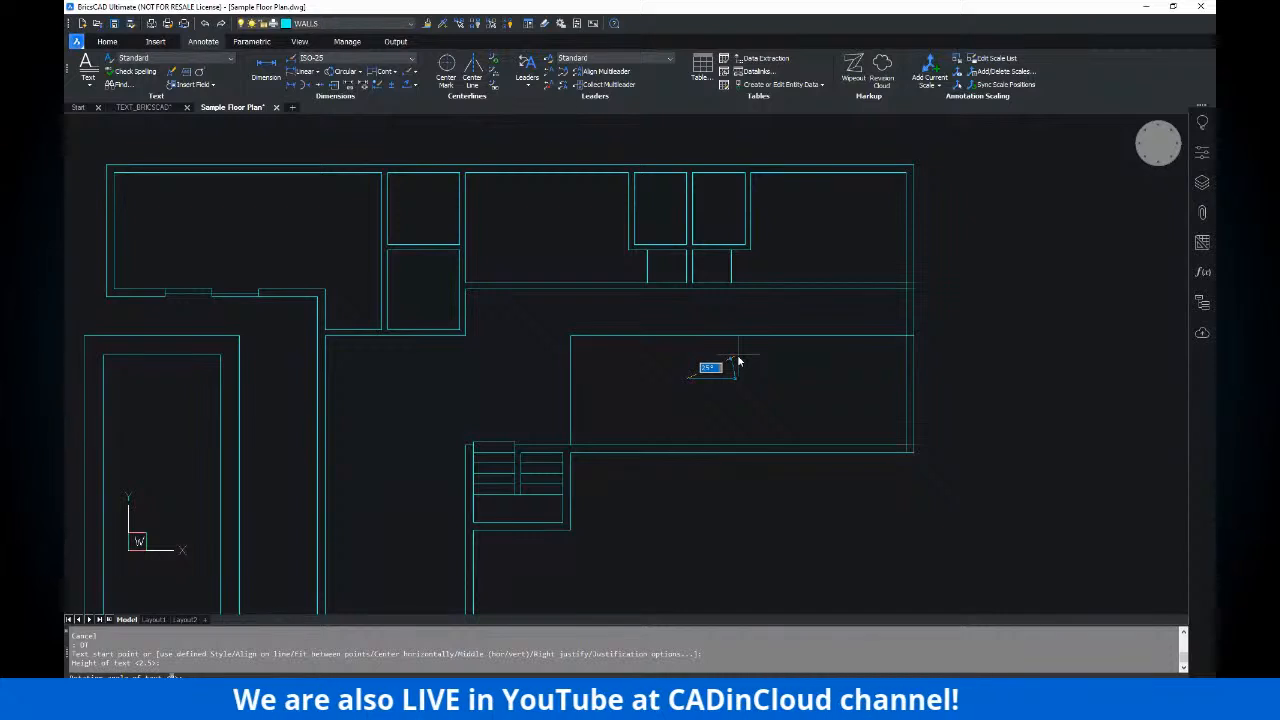
key("Return")
scroll(735, 372, "up", 3)
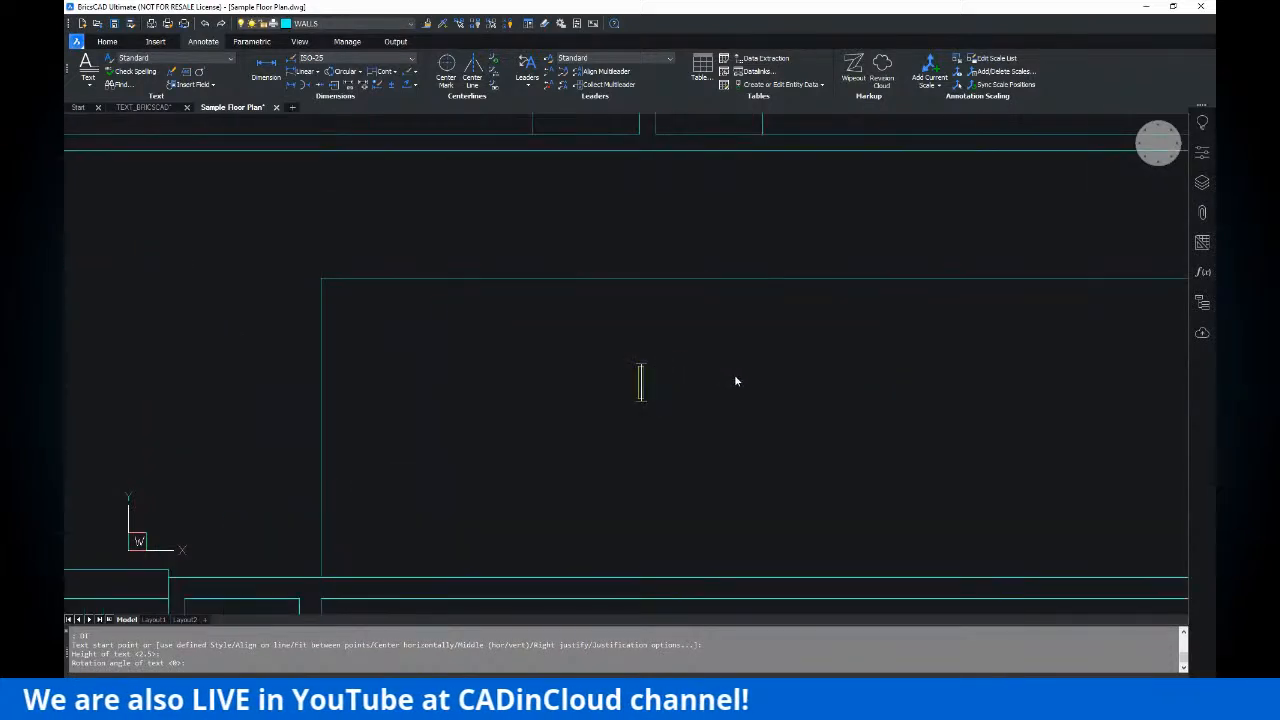
middle_click_drag(624, 374, 627, 385)
type("LIVING ROOM")
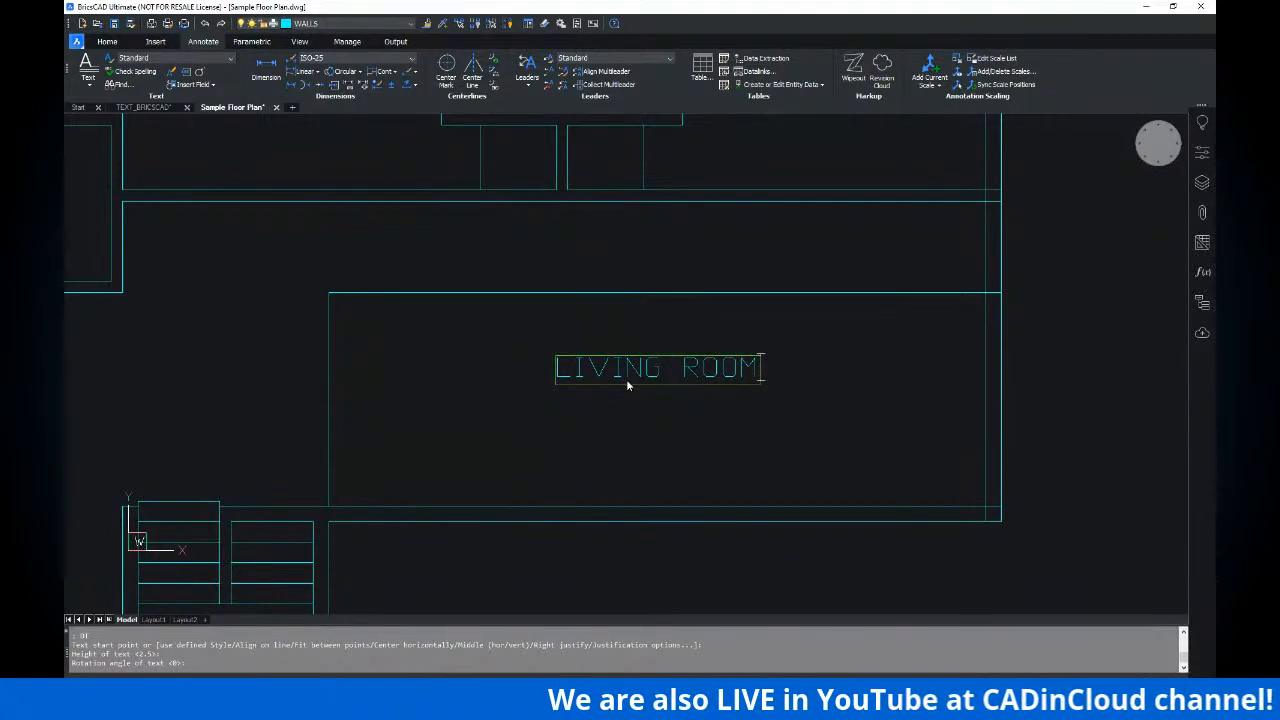
key("Return")
scroll(626, 379, "down", 3)
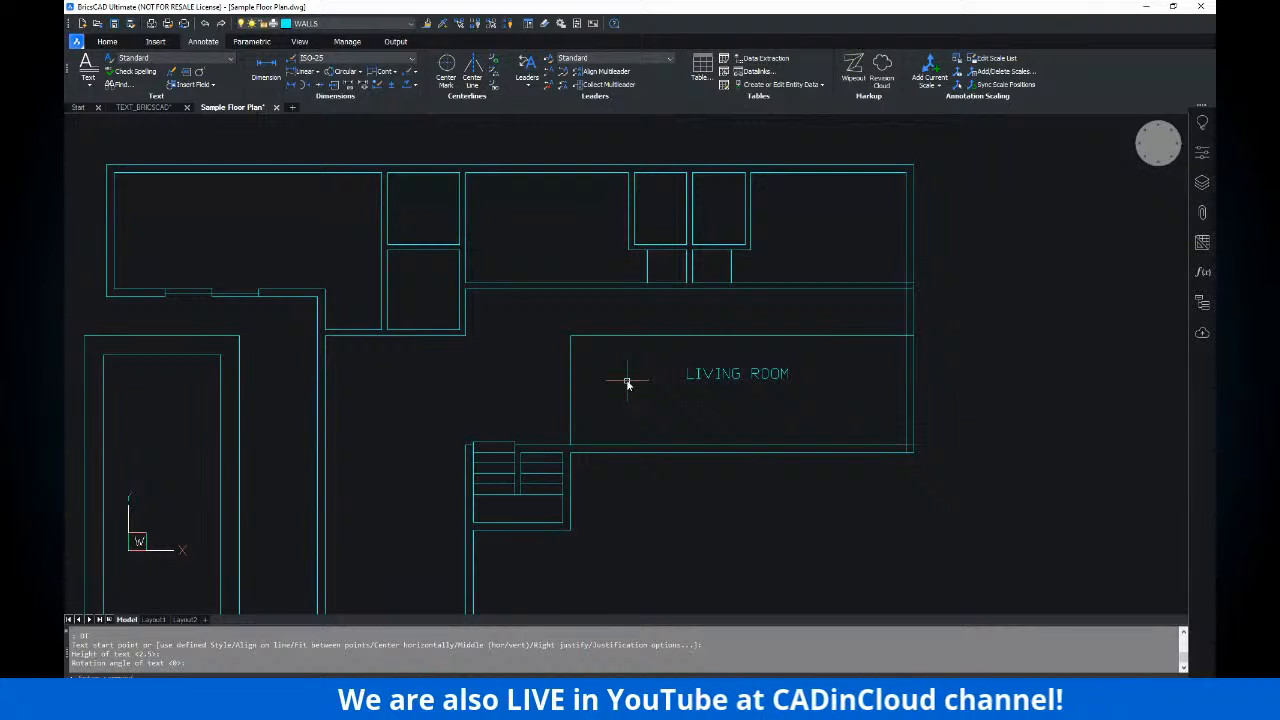
- Move the LIVING ROOM label slightly downward so it sits near the vertical middle of its room
middle_click_drag(722, 389, 771, 363)
key("Escape")
key("Escape")
type("m")
key("Return")
left_click(852, 333)
left_click(823, 353)
key("Return")
left_click(873, 378)
left_click(871, 386)
middle_click_drag(781, 365, 802, 346)
middle_click_drag(683, 331, 698, 326)
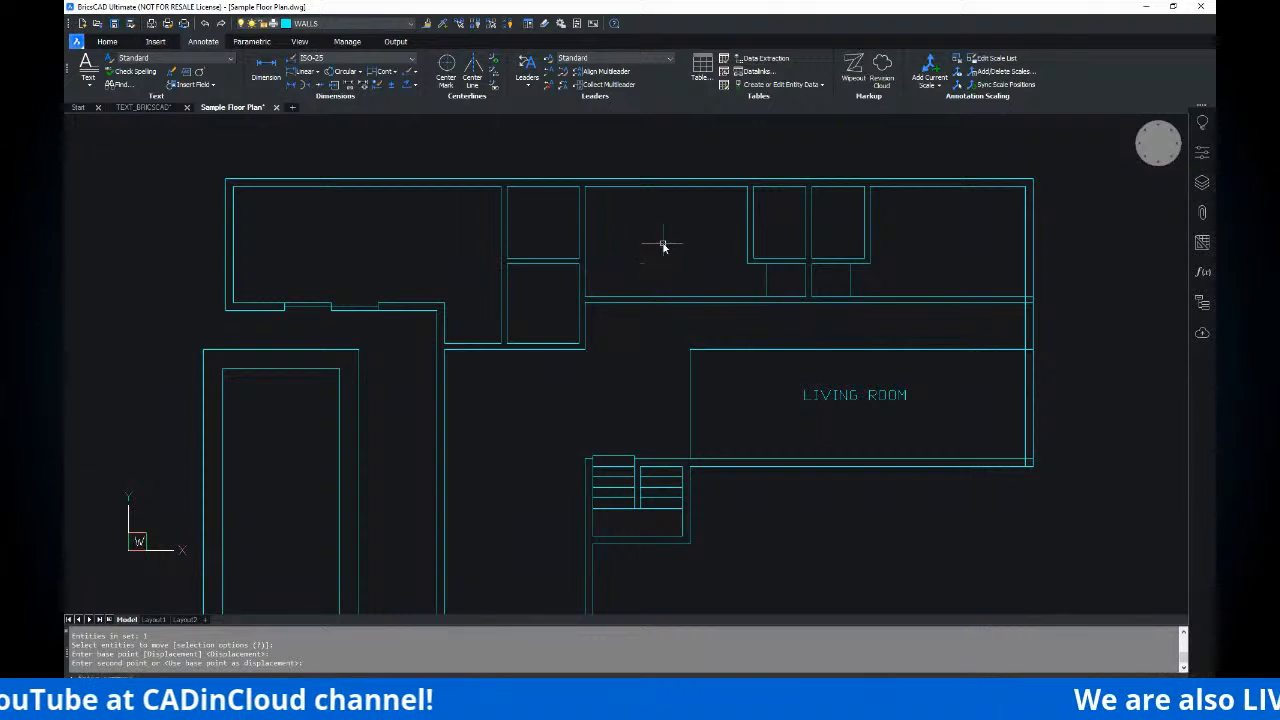
key("Escape")
key("Escape")
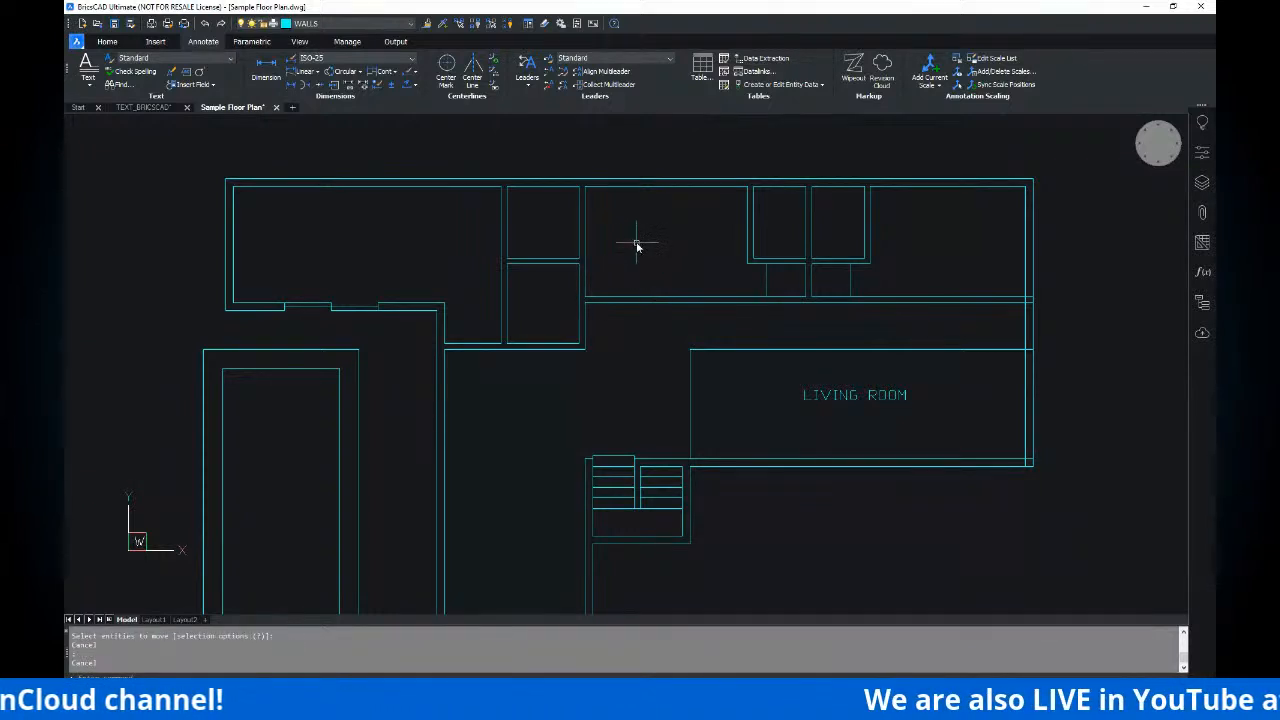
- Place a single-line BEDROOM label in the upper middle room, keeping text height 250 and rotation 0
type("dt")
key("Return")
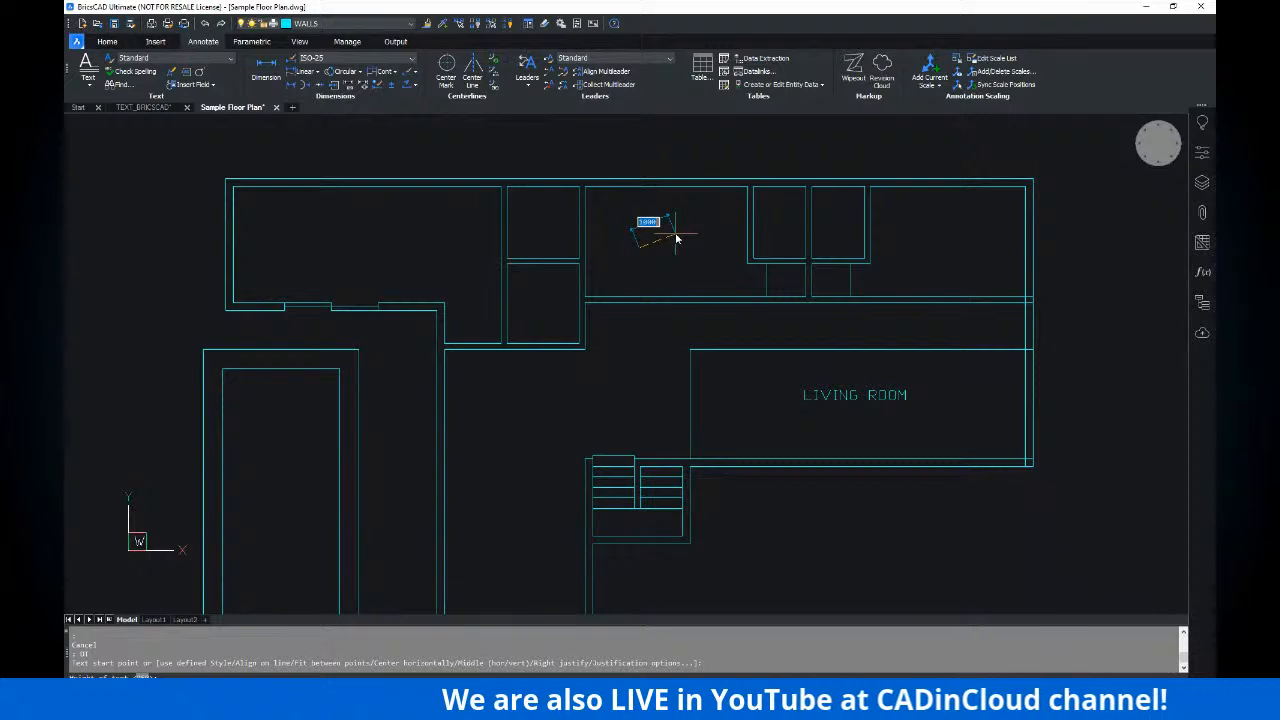
key("Return")
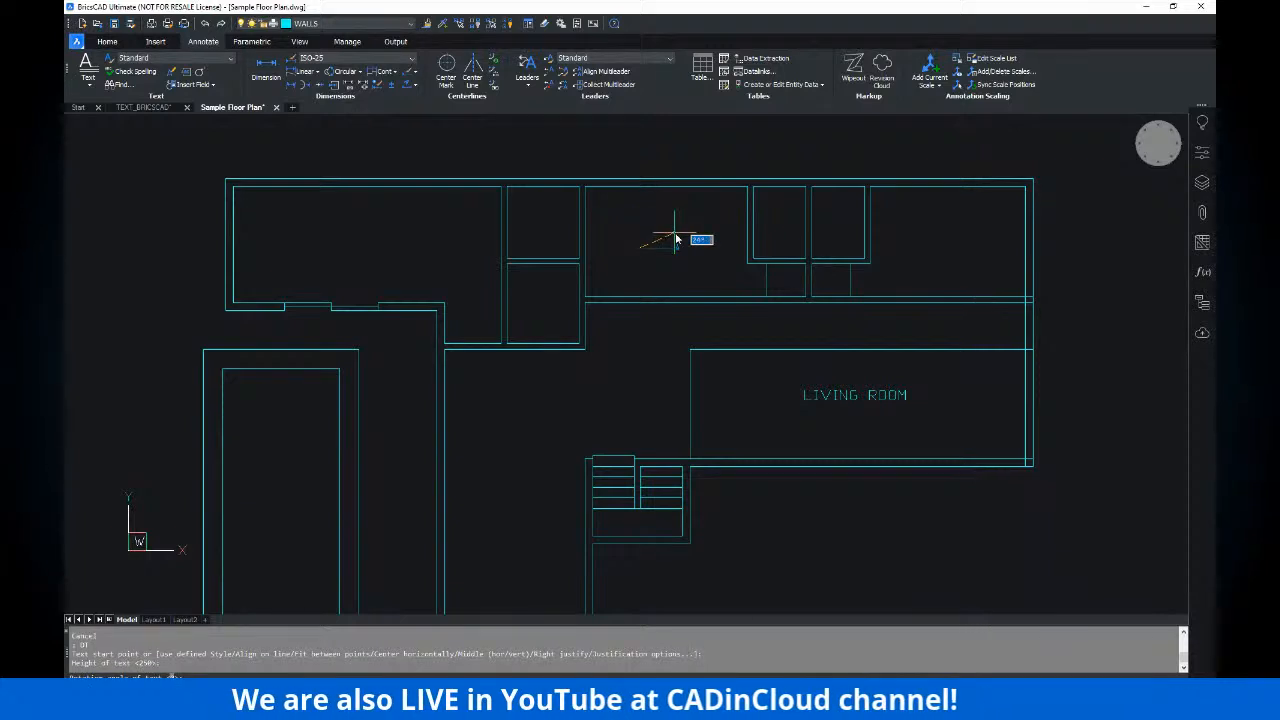
key("Return")
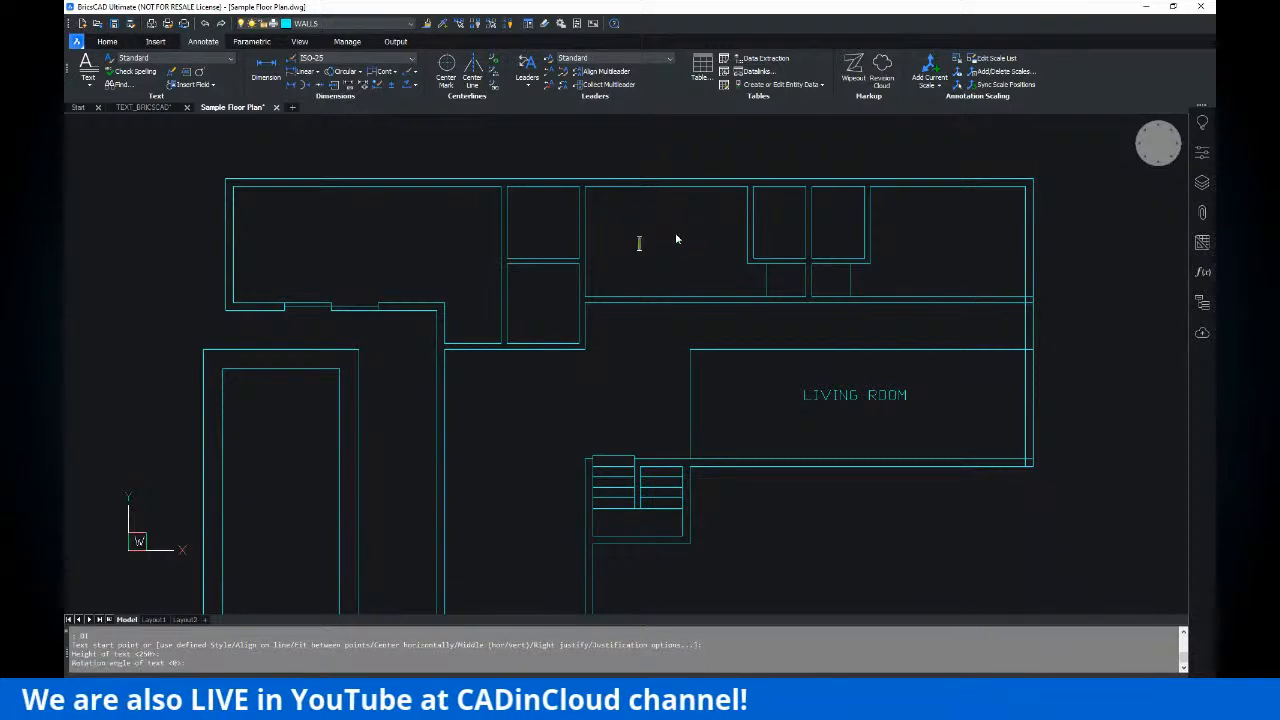
type("BEDROOM")
key("Return")
key("Return")
- Place a single-line ENTERTAINMENT label in the upper corner room above the living room, keeping text height 250 and rotation 0
middle_click_drag(645, 268, 588, 302)
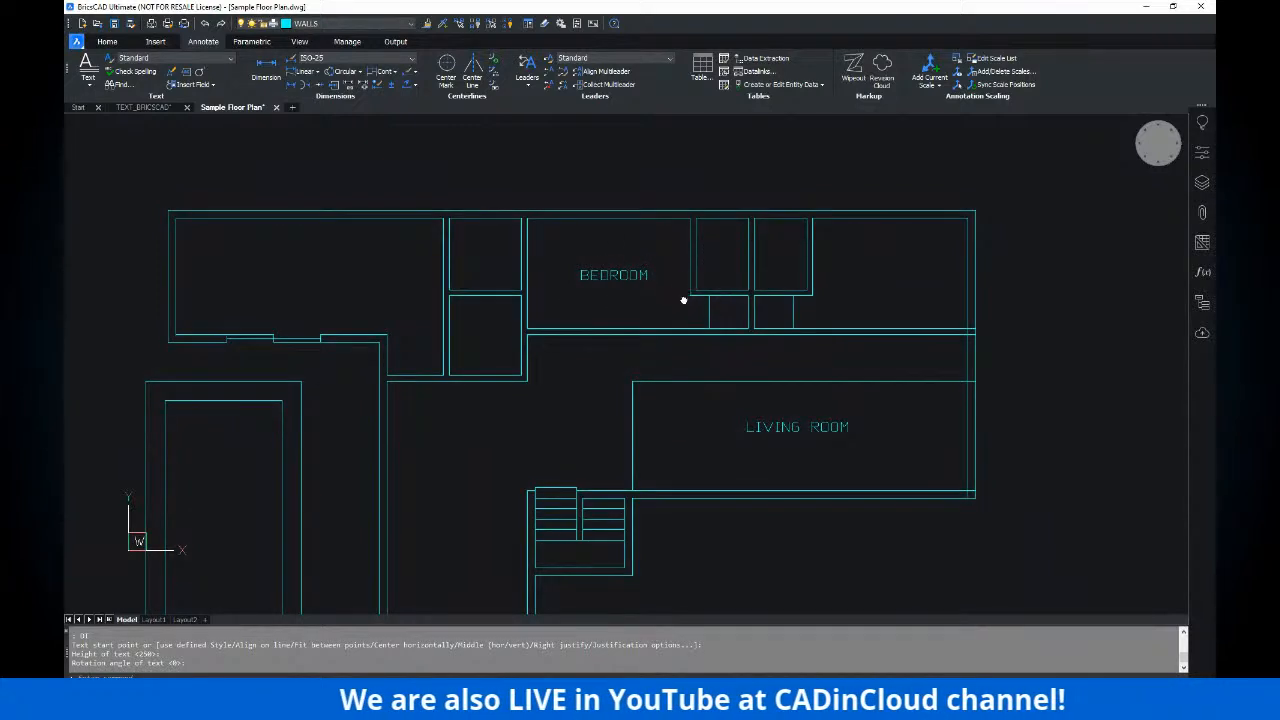
middle_click_drag(686, 297, 669, 294)
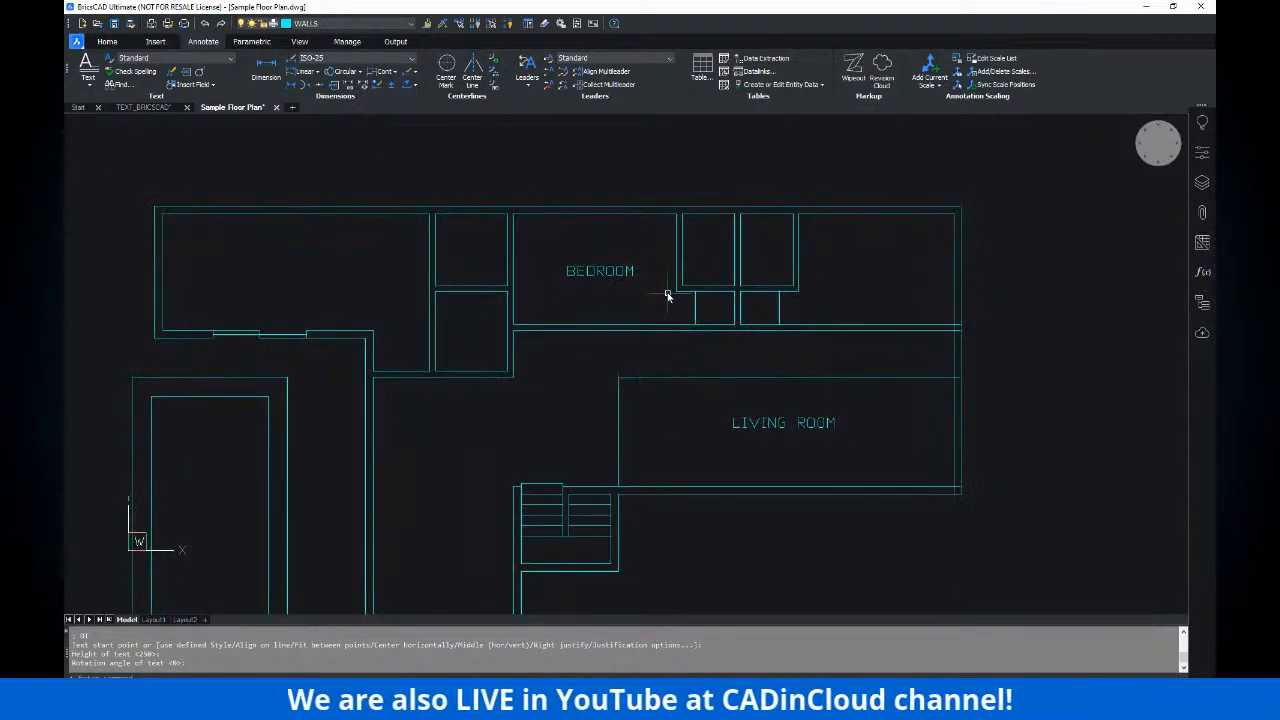
left_click(840, 282)
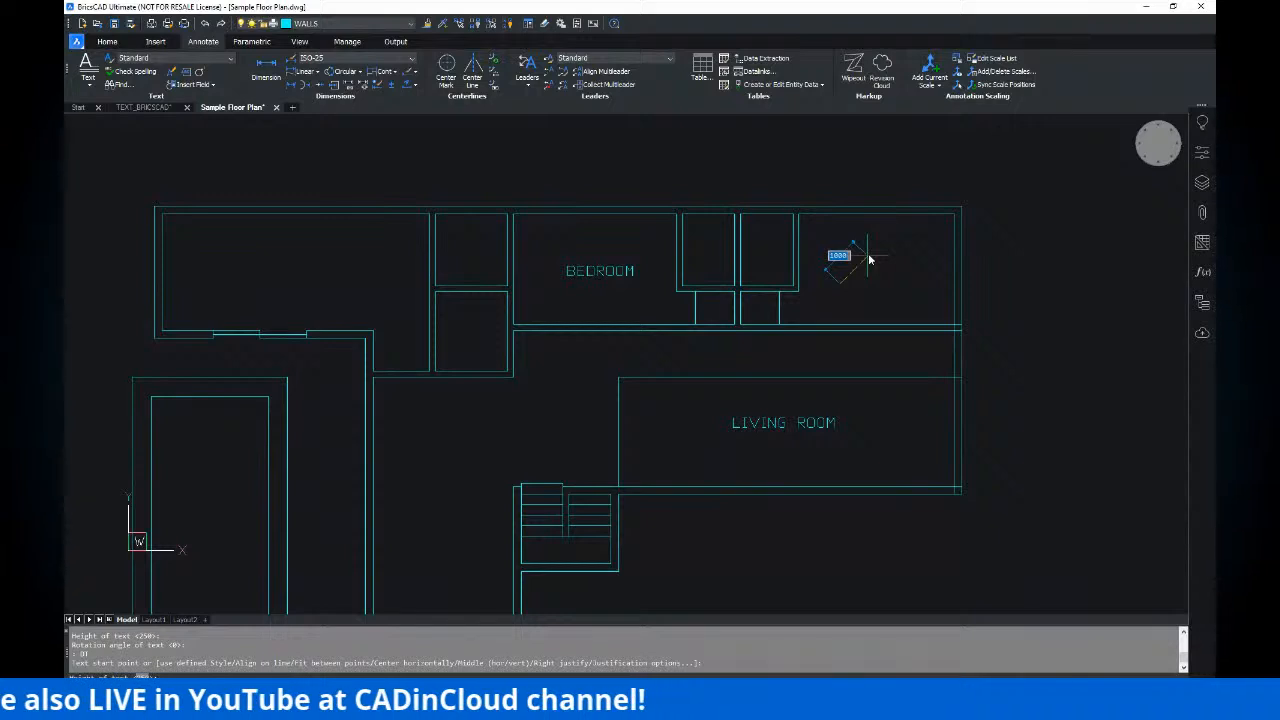
key("Return")
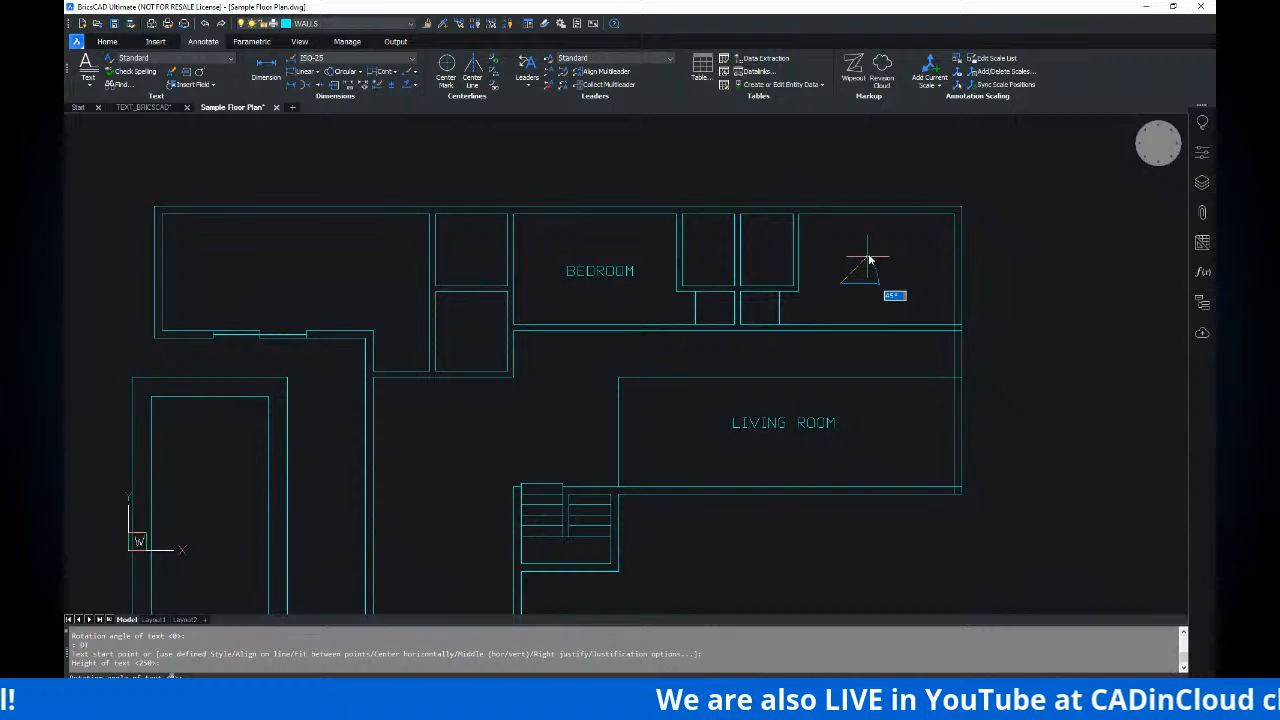
key("Return")
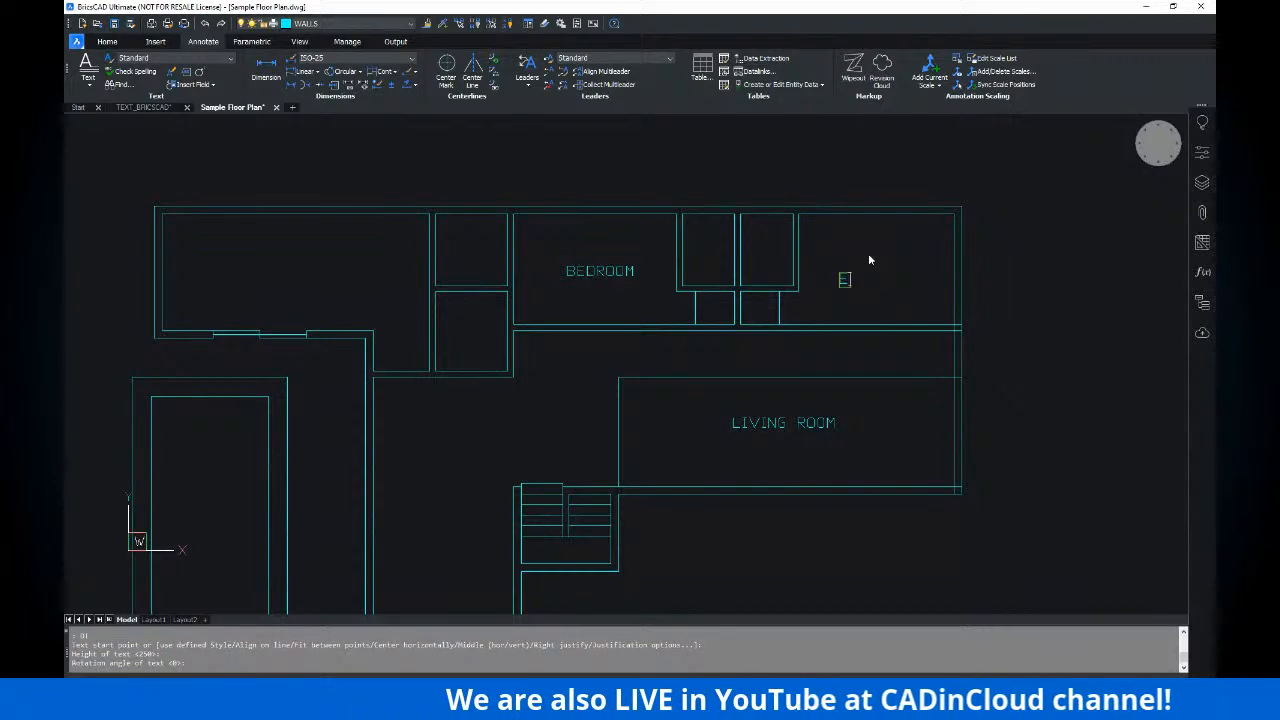
type("ENTERTA")
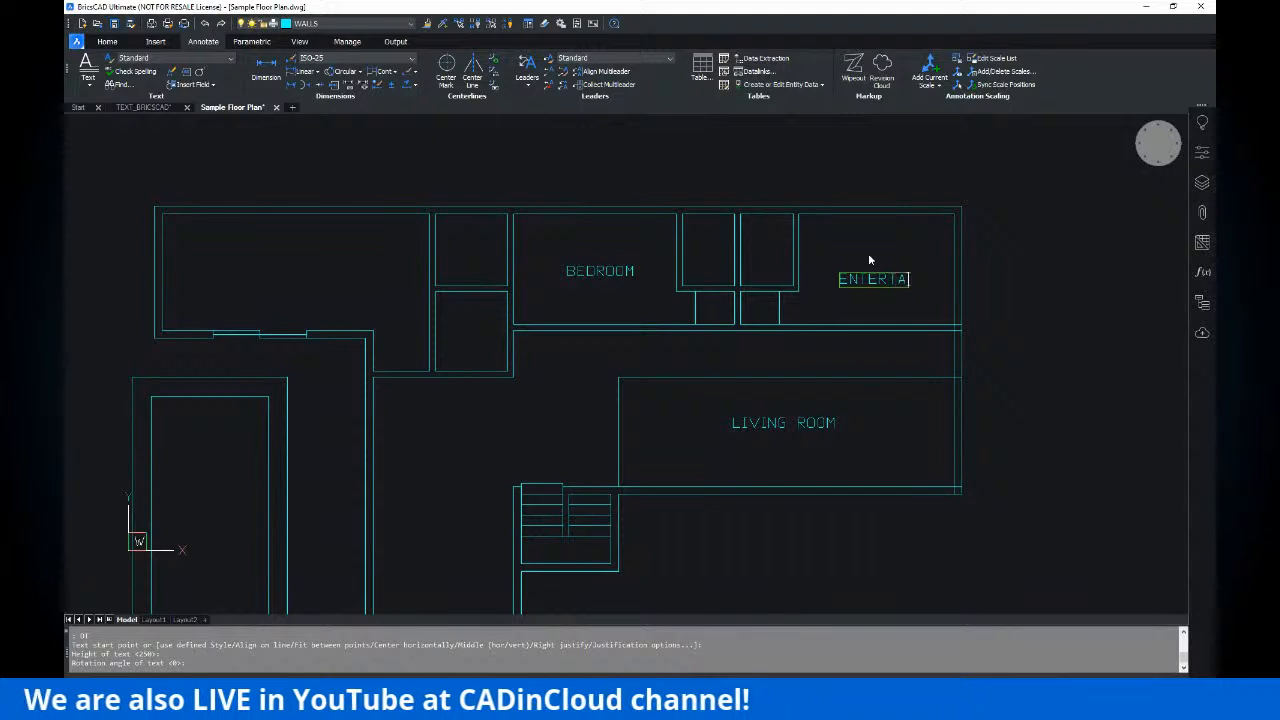
type("INMENT")
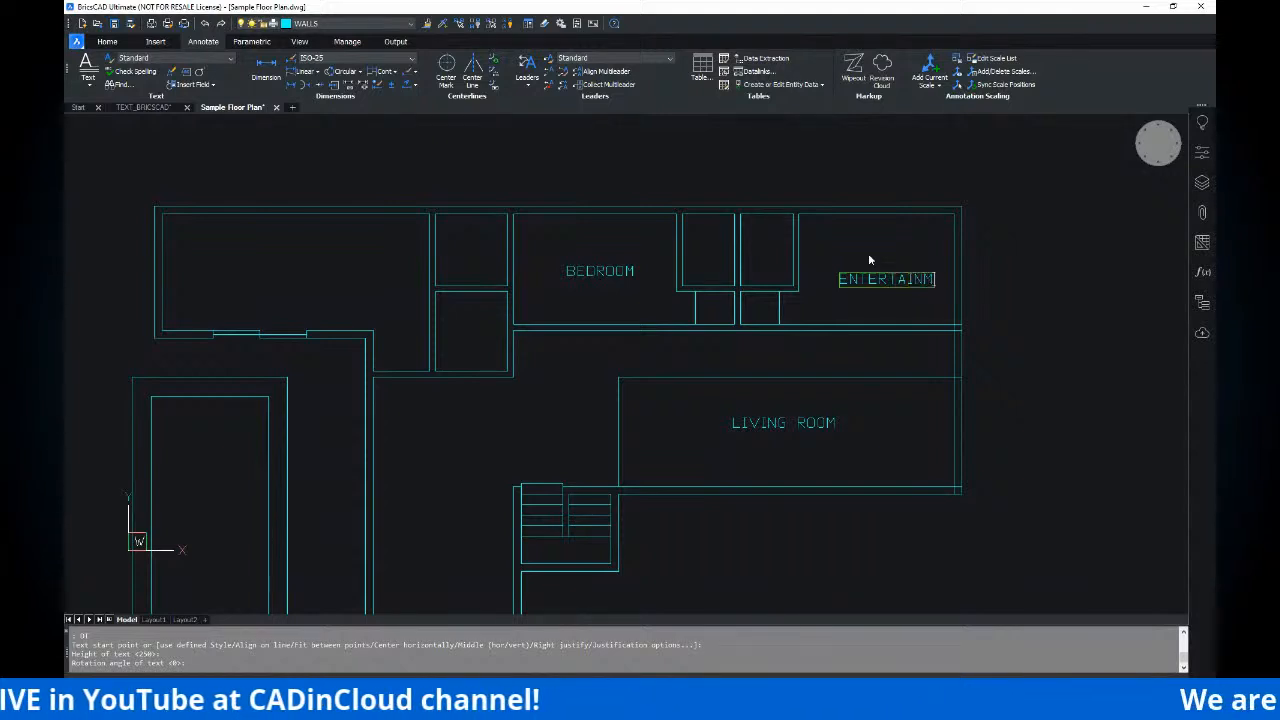
key("Escape")
key("Escape")
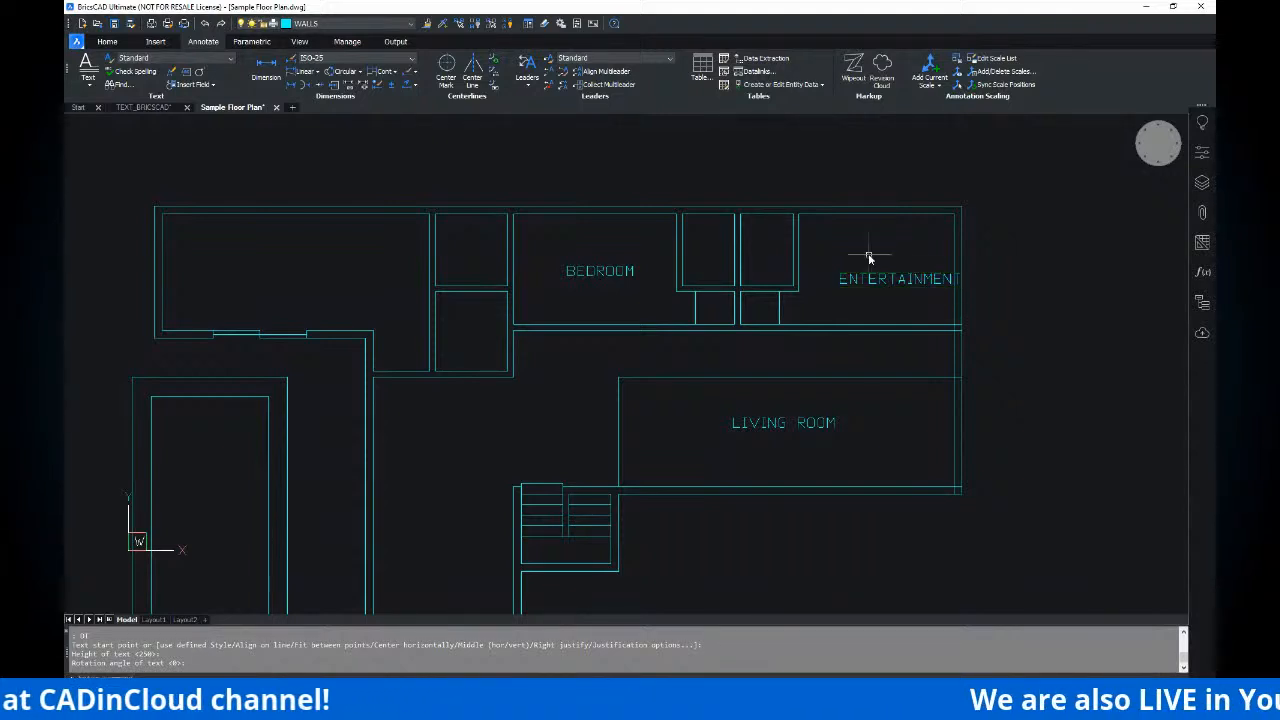
- Move the ENTERTAINMENT label slightly left so it clears the outer wall and fits inside its room
type("m")
key("Return")
left_click(884, 279)
key("Return")
left_click(1055, 299)
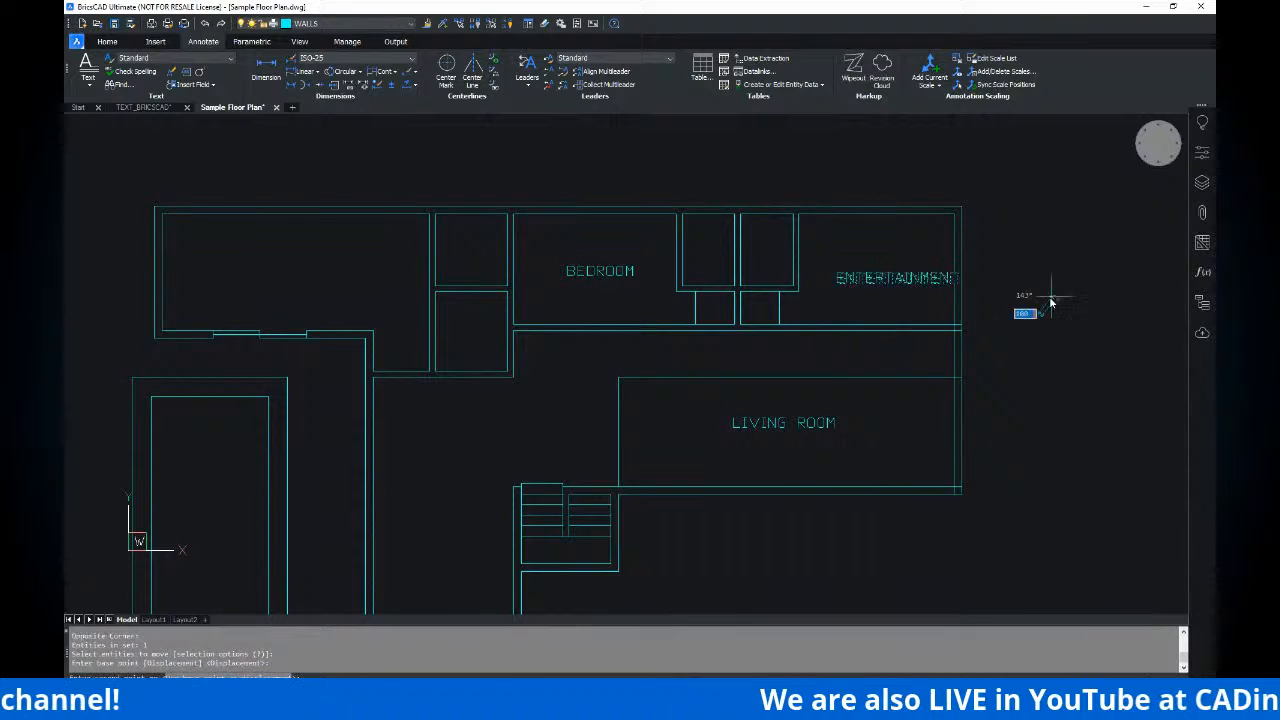
left_click(1035, 298)
key("Escape")
- Check the letter height of the LIVING ROOM label with a distance measurement beside its first letter, then cancel the measurement
scroll(1020, 290, "up", 4)
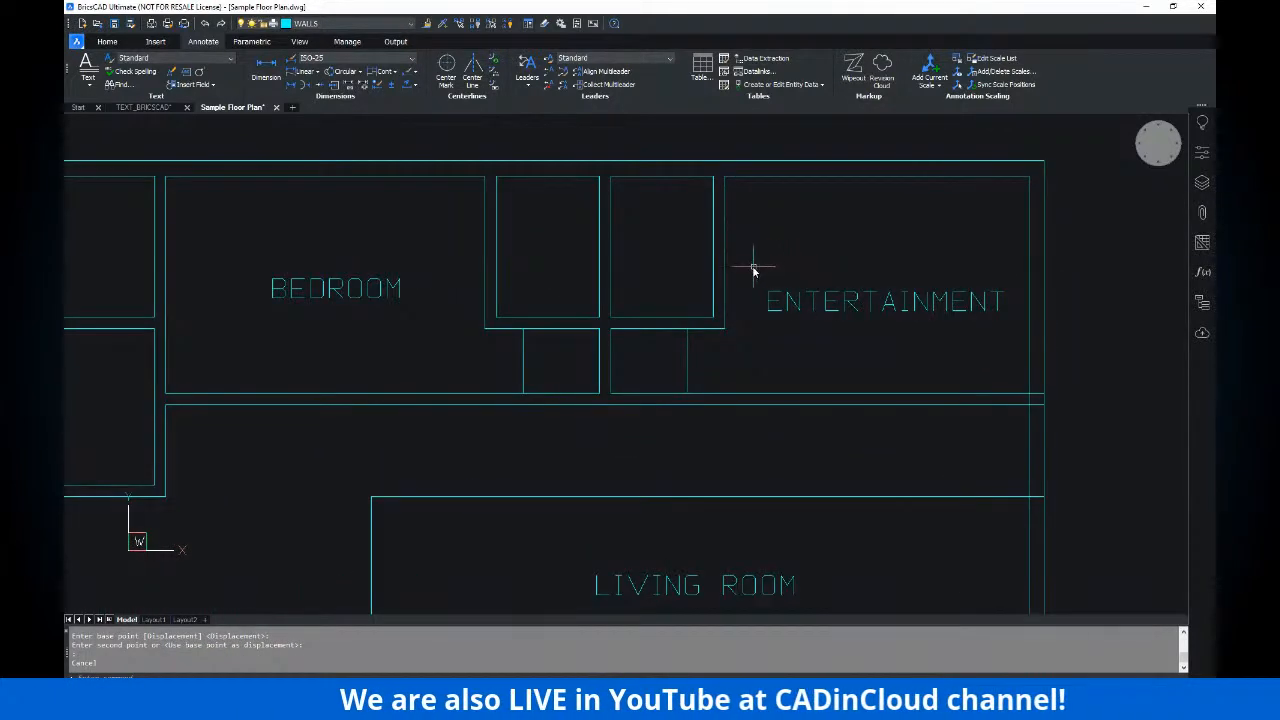
scroll(753, 274, "down", 5)
middle_click_drag(755, 275, 852, 283)
key("Escape")
middle_click_drag(809, 328, 798, 320)
key("ctrl")
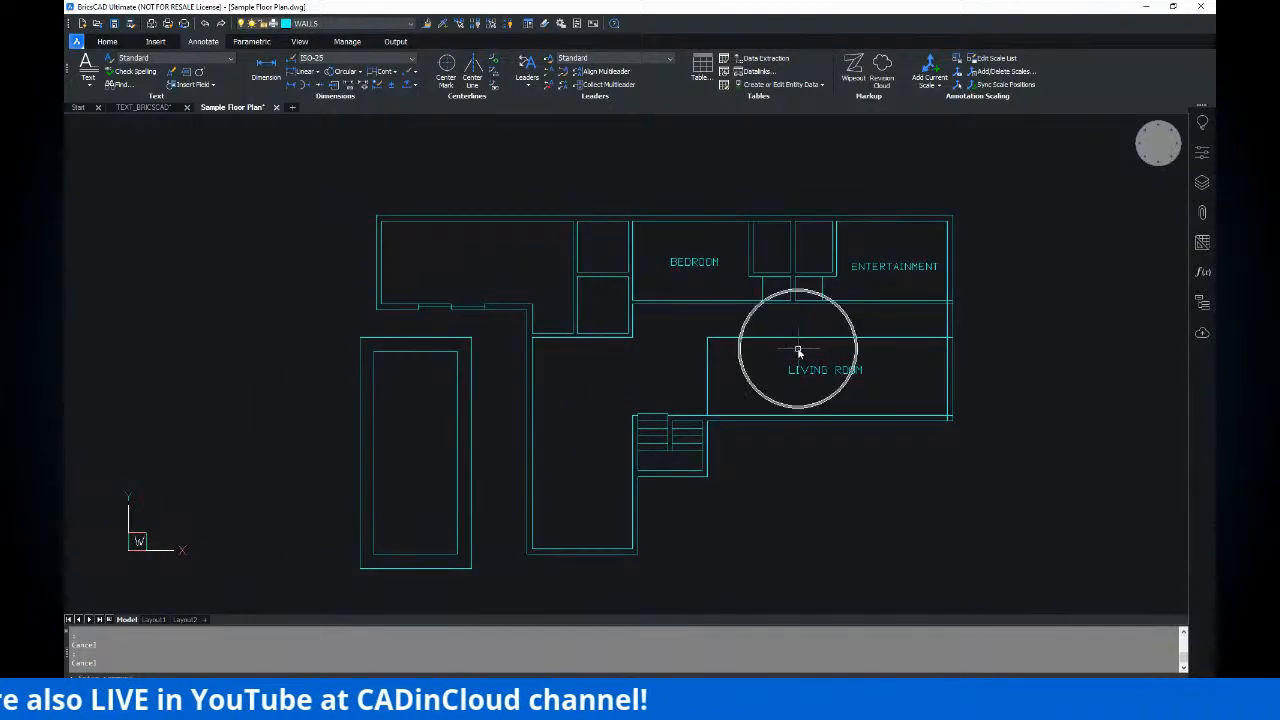
mouse_move(813, 373)
key("ctrl")
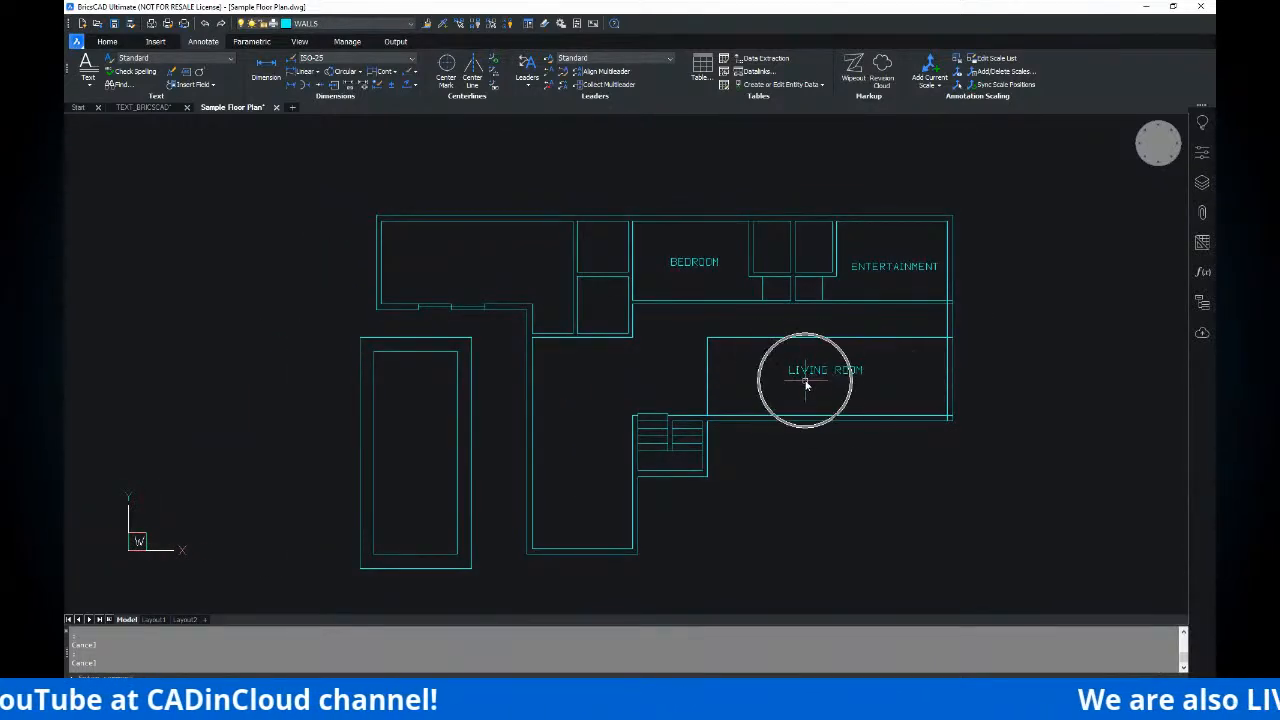
middle_click_drag(826, 382, 820, 382)
scroll(810, 375, "up", 3)
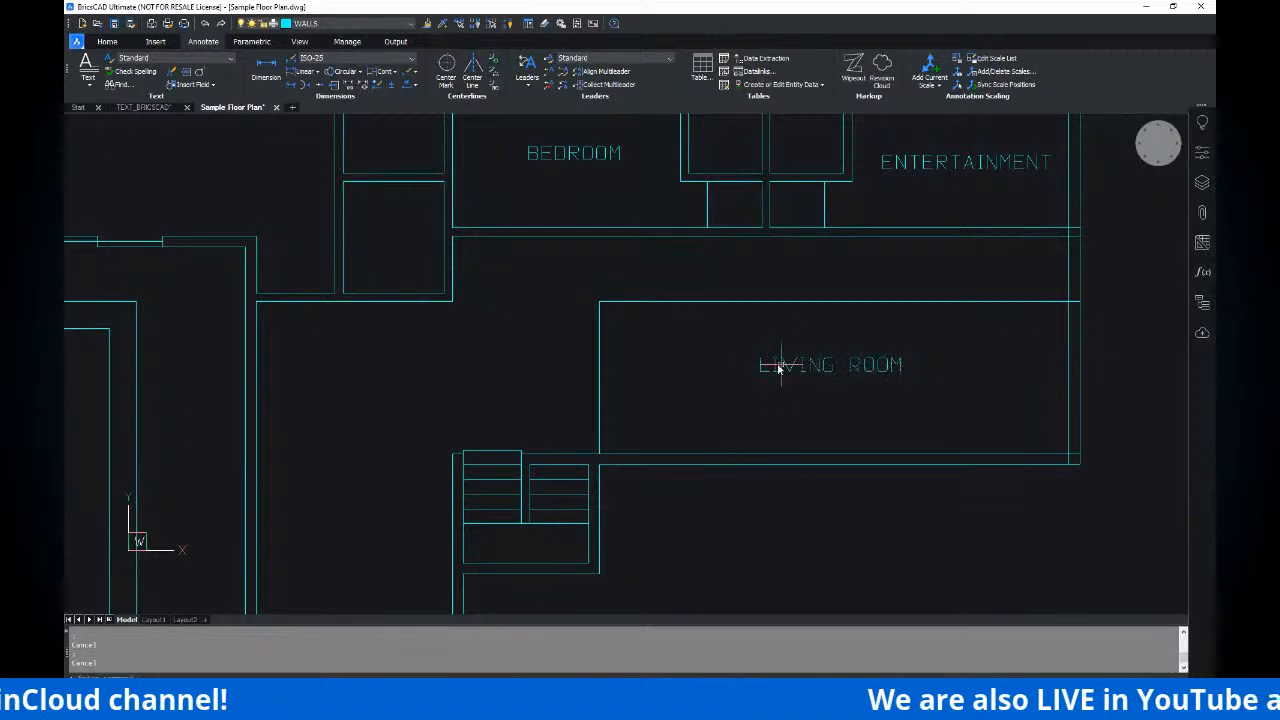
scroll(765, 368, "up", 4)
type("di")
key("Return")
scroll(752, 372, "up", 3)
left_click(716, 320)
key("ctrl")
key("ctrl")
key("ctrl")
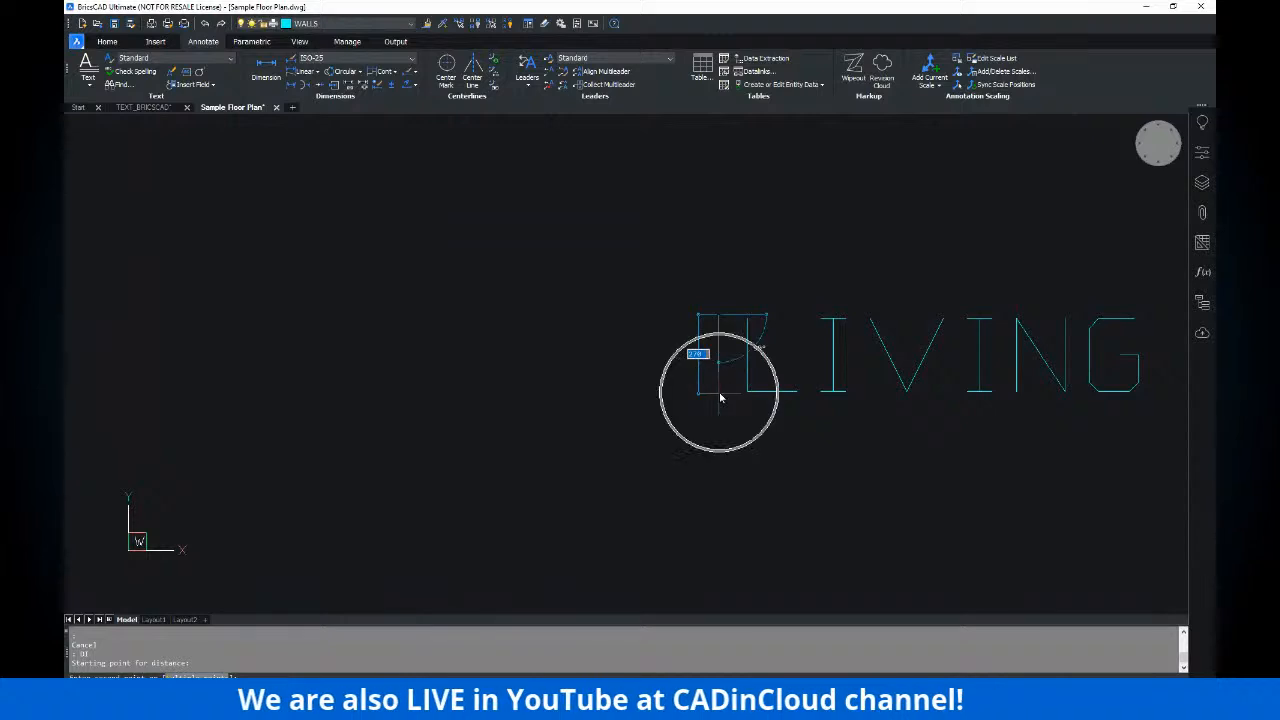
key("ctrl")
key("Escape")
key("Escape")
scroll(714, 387, "down", 8)
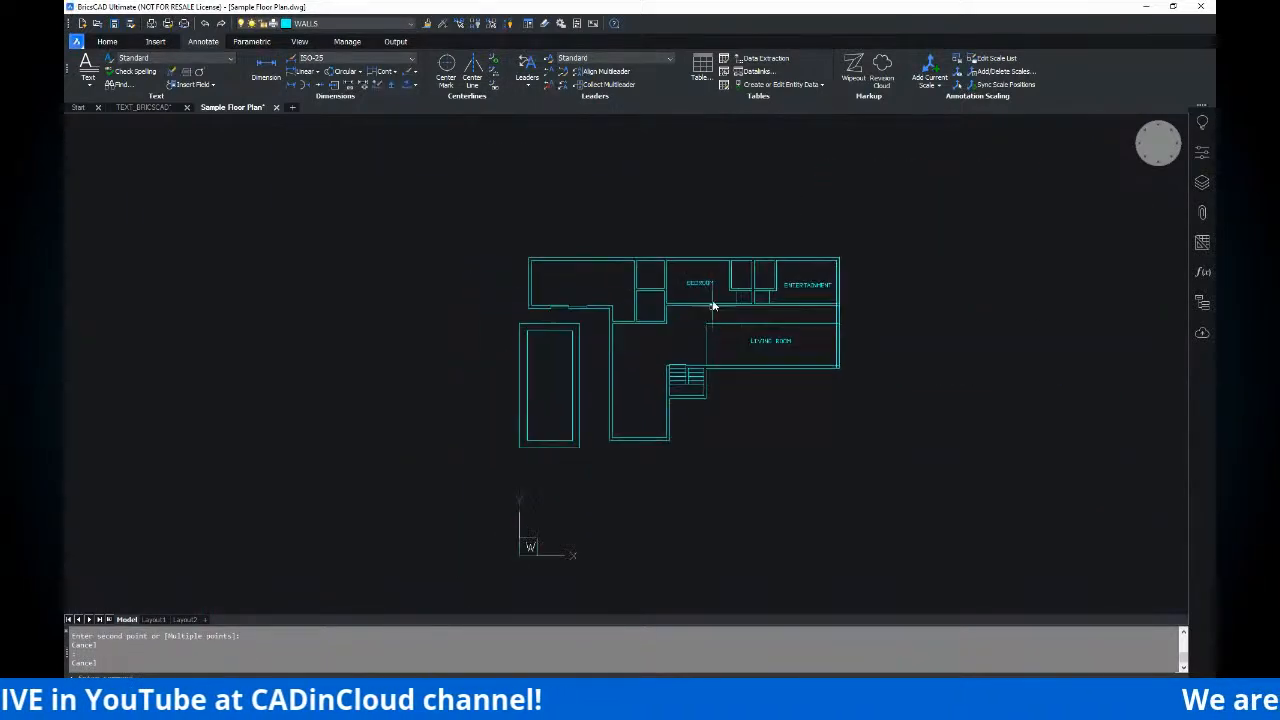
mouse_move(701, 317)
middle_mouse_down()
mouse_move(714, 314)
mouse_move(694, 303)
middle_mouse_up()
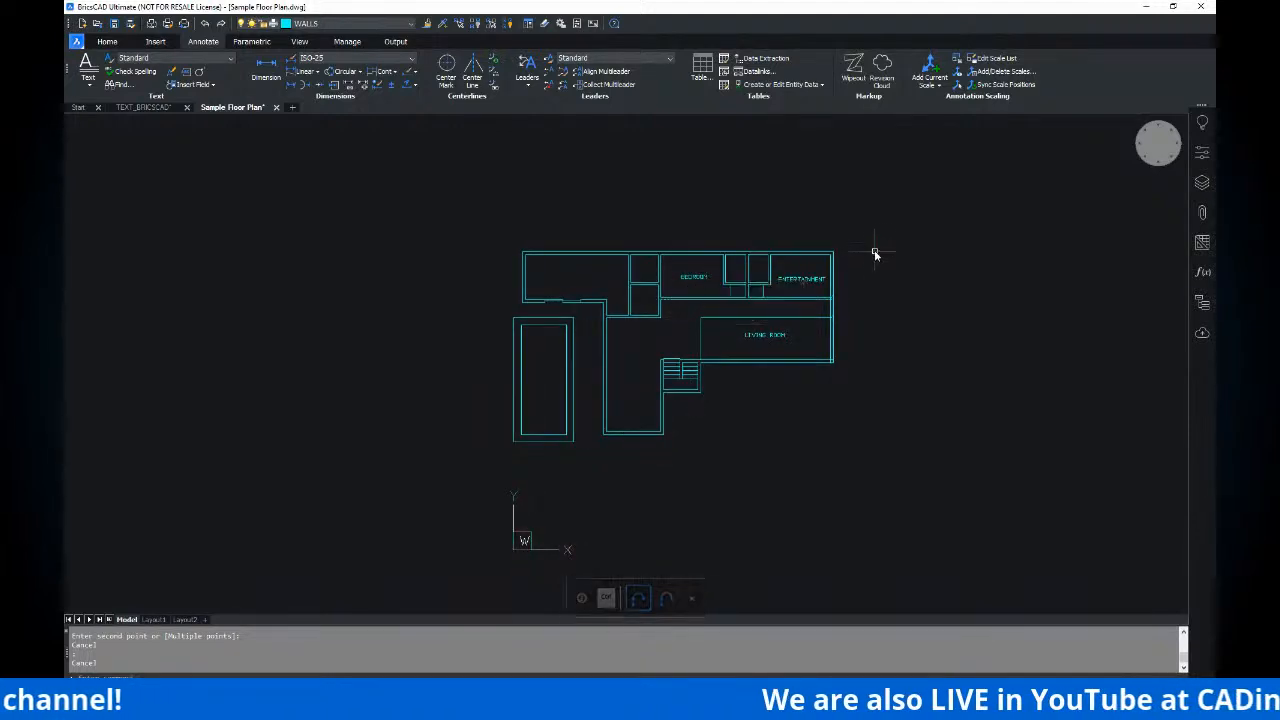
middle_click_drag(874, 254, 884, 272)
scroll(738, 323, "up", 2)
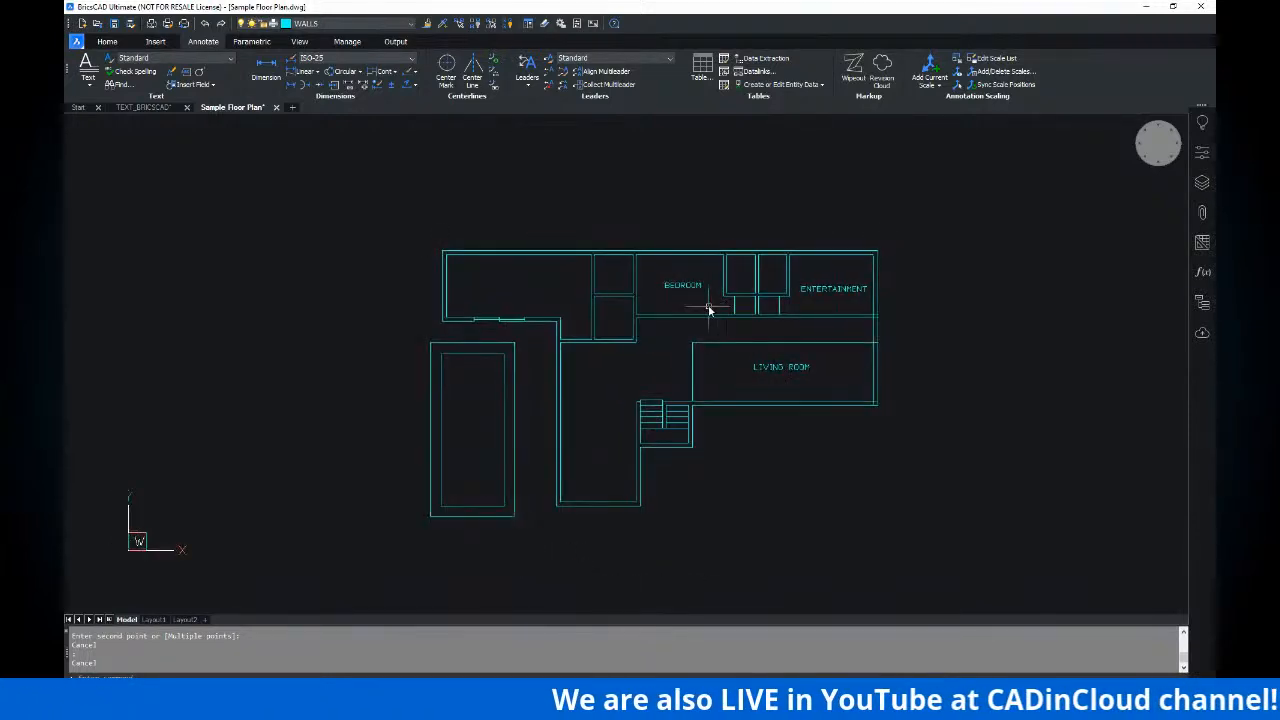
middle_click_drag(709, 305, 690, 289)
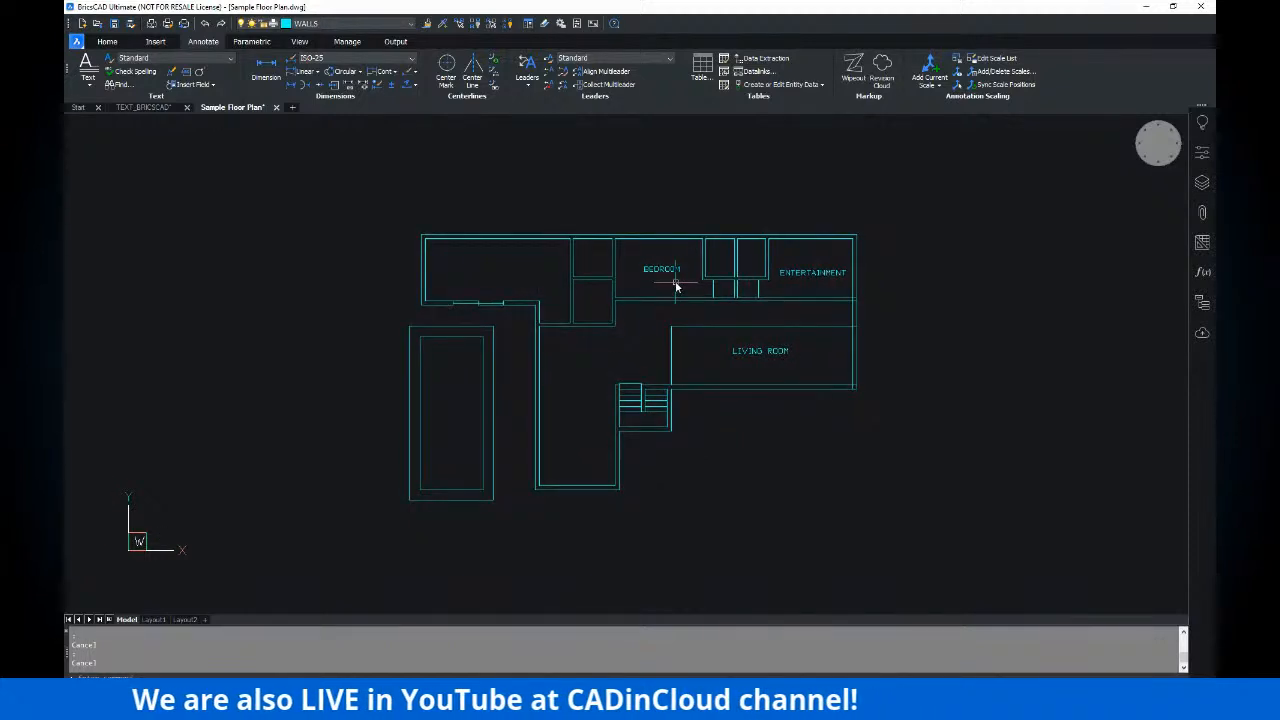
middle_click_drag(687, 304, 697, 318)
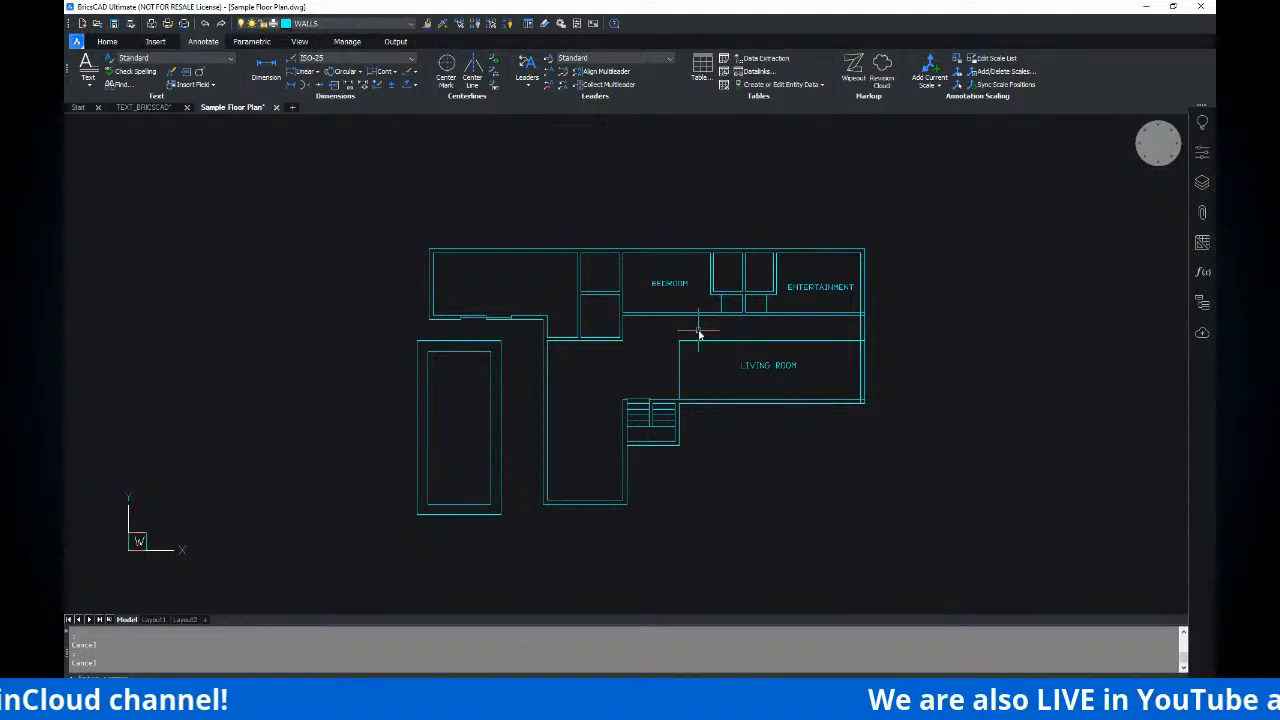
middle_click_drag(709, 328, 711, 320)
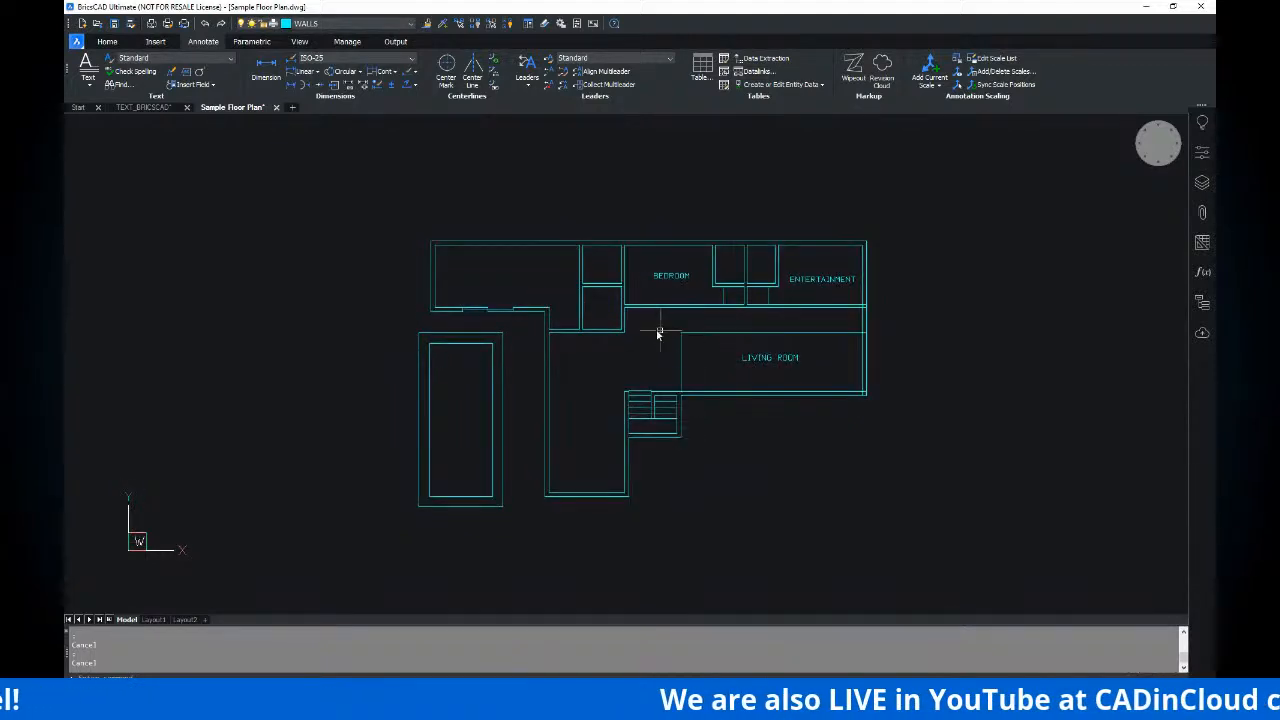
middle_click_drag(693, 263, 707, 261)
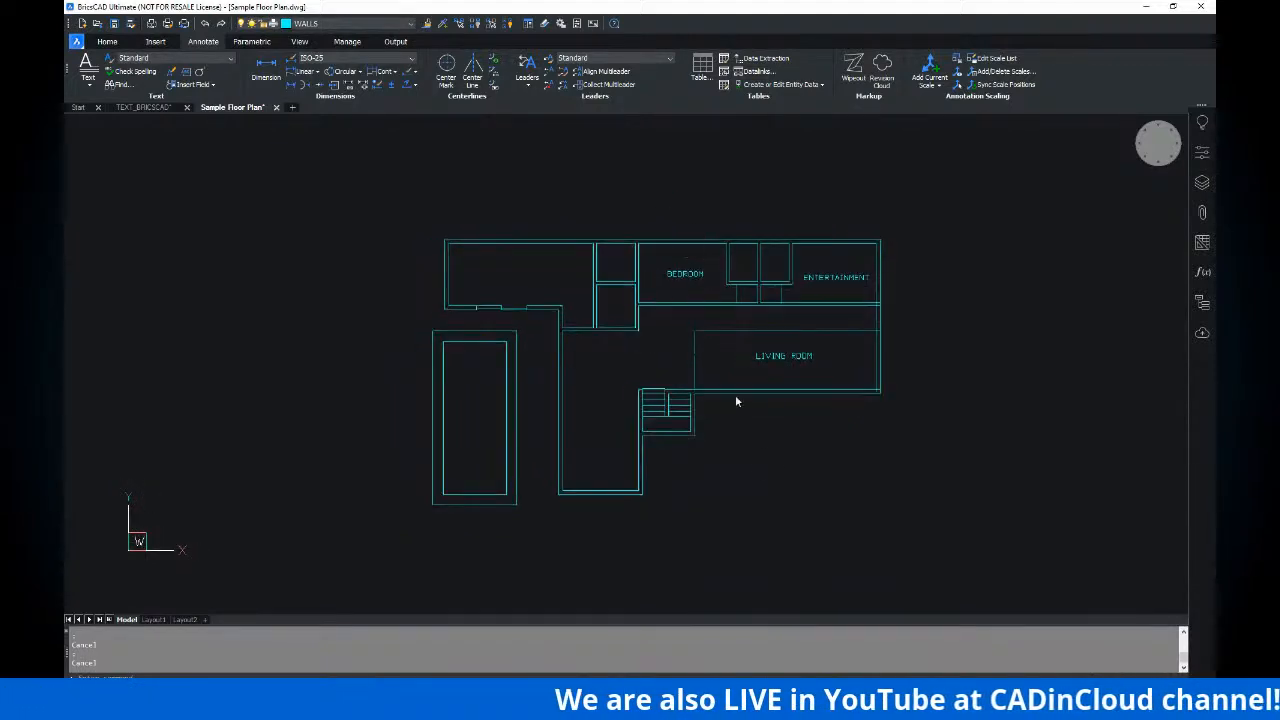
- Reframe the floor plan inside the Layout1 viewport at a larger size and return to paper space
left_click(153, 619)
middle_click_drag(684, 342, 700, 332)
double_click(731, 400)
scroll(686, 357, "down", 3)
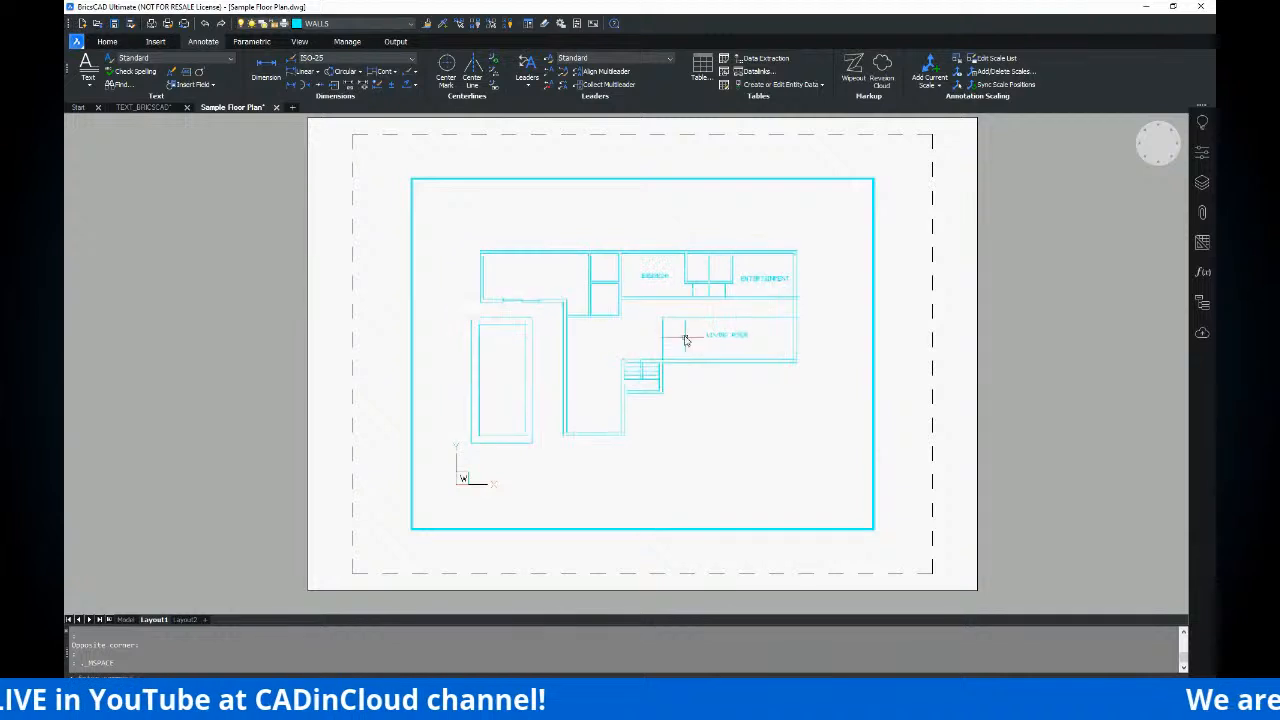
scroll(679, 292, "up", 1)
scroll(677, 286, "up", 1)
double_click(994, 270)
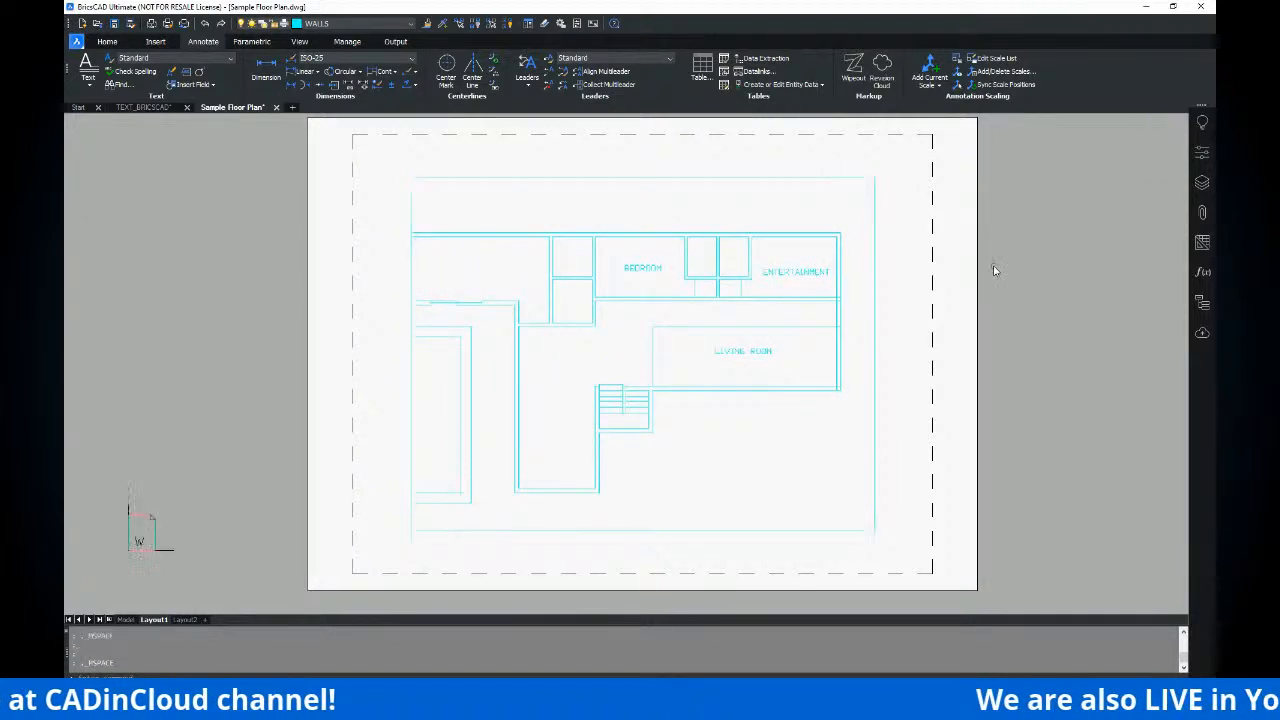
key("Escape")
key("Escape")
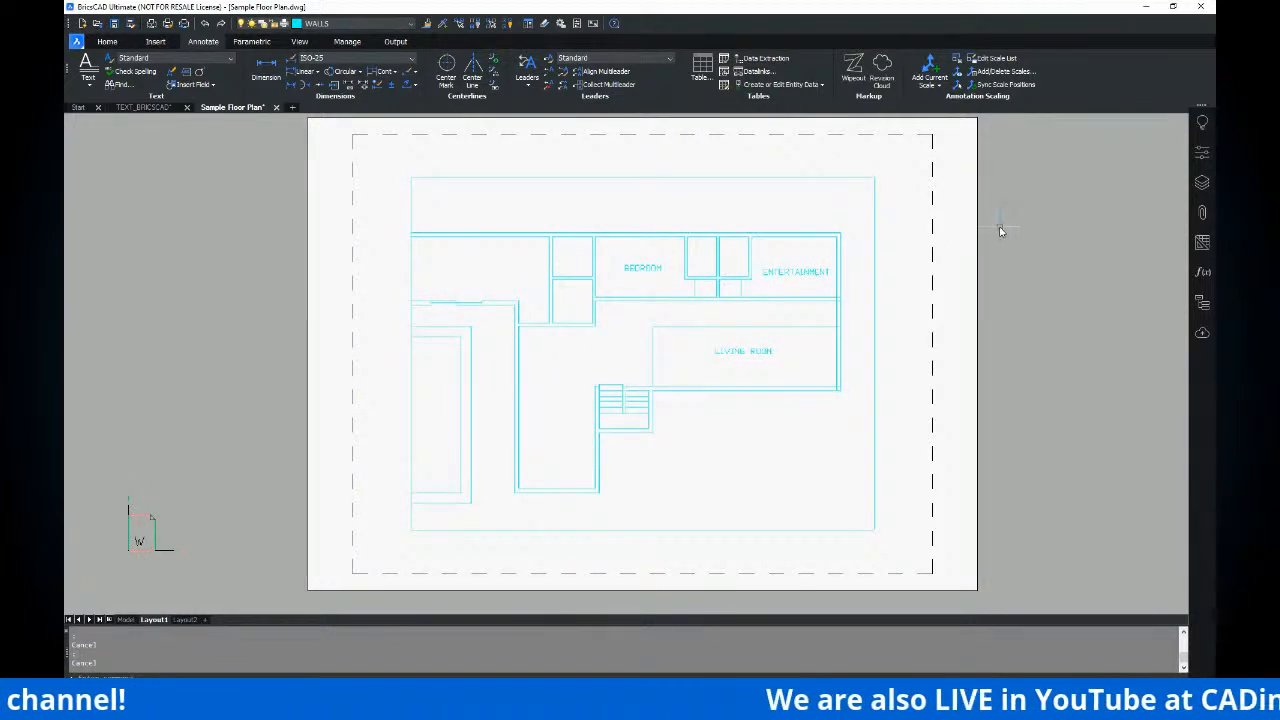
- Change the paper space background color to Black in the program's display settings and close the settings
type("op")
key("Return")
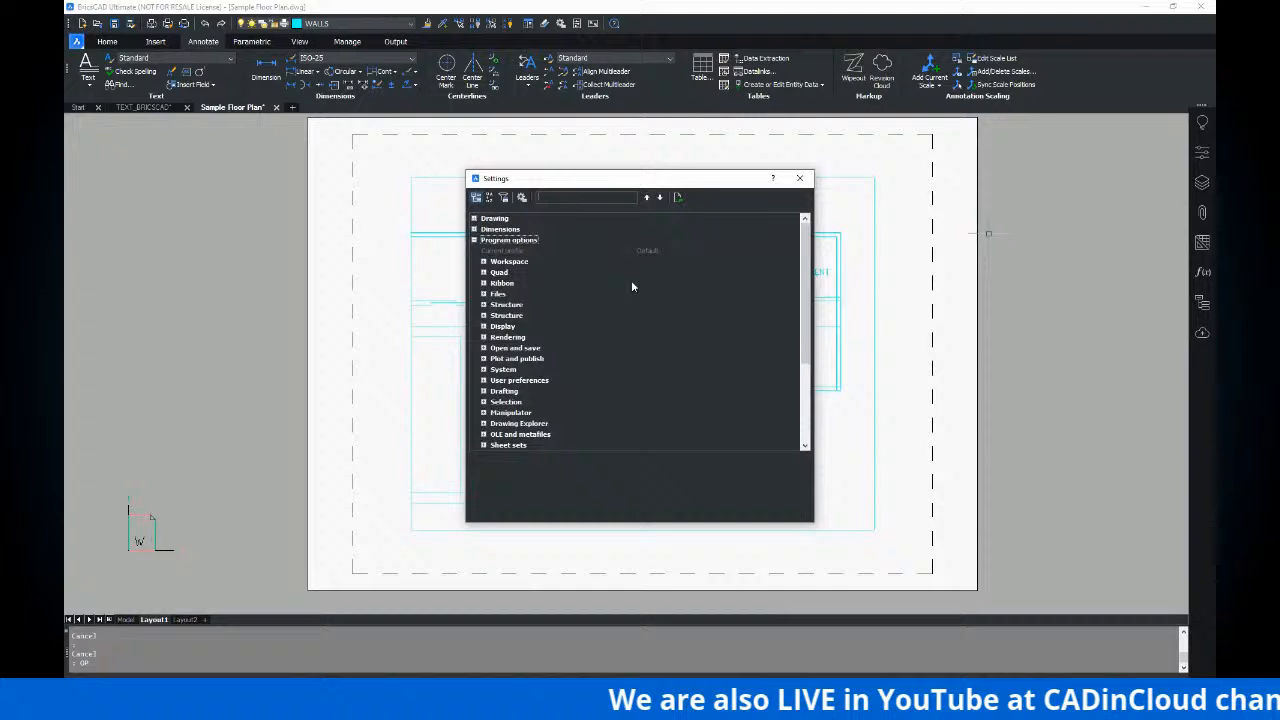
left_click(484, 261)
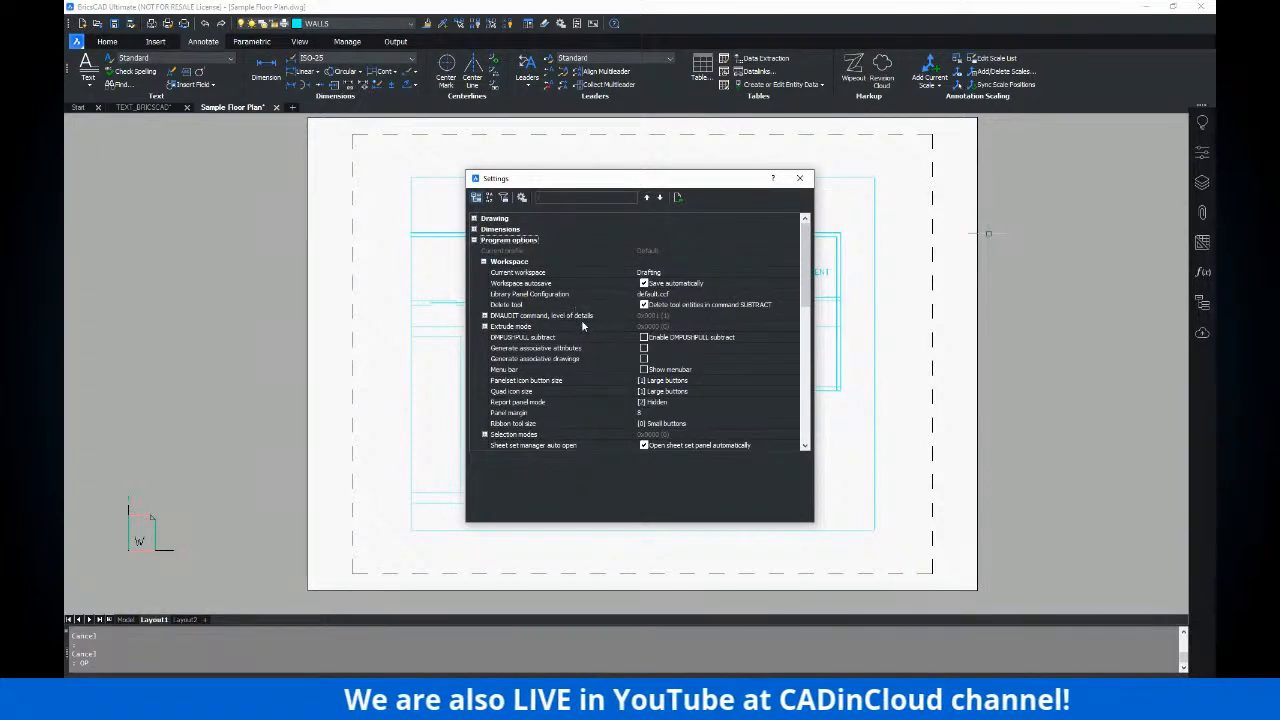
scroll(581, 325, "down", 3)
scroll(575, 342, "down", 3)
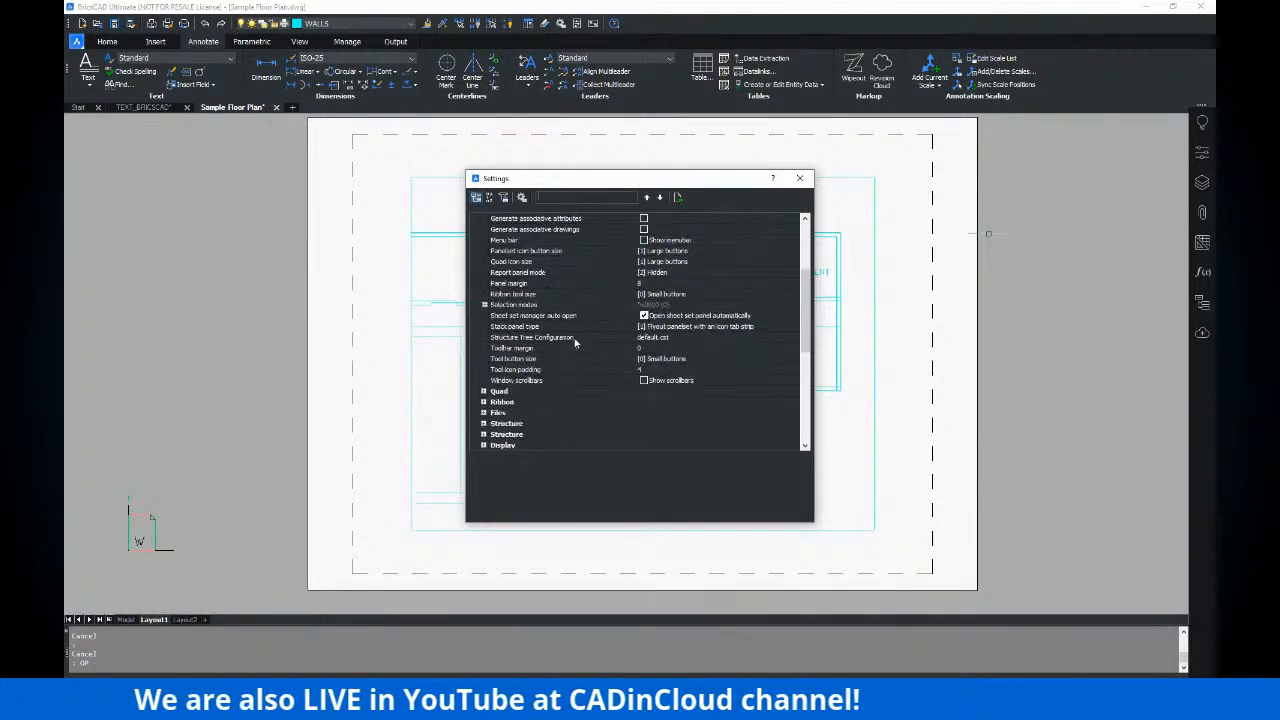
scroll(575, 342, "down", 3)
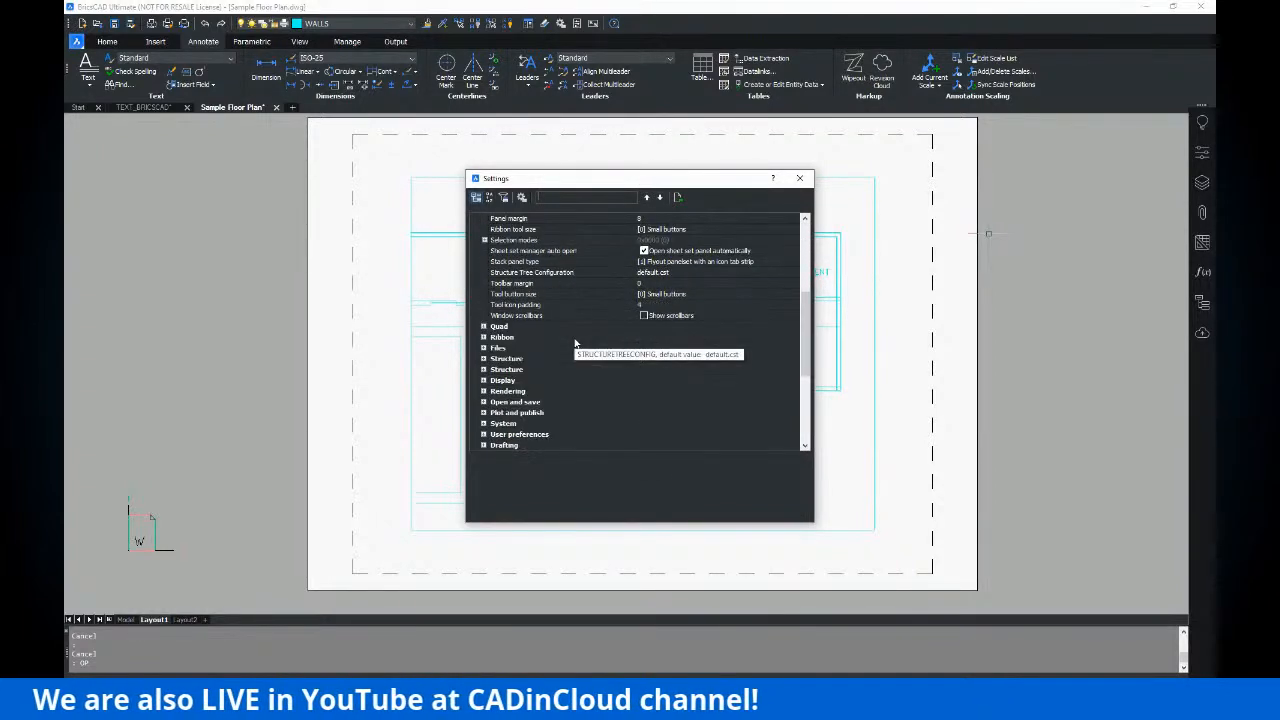
left_click(484, 381)
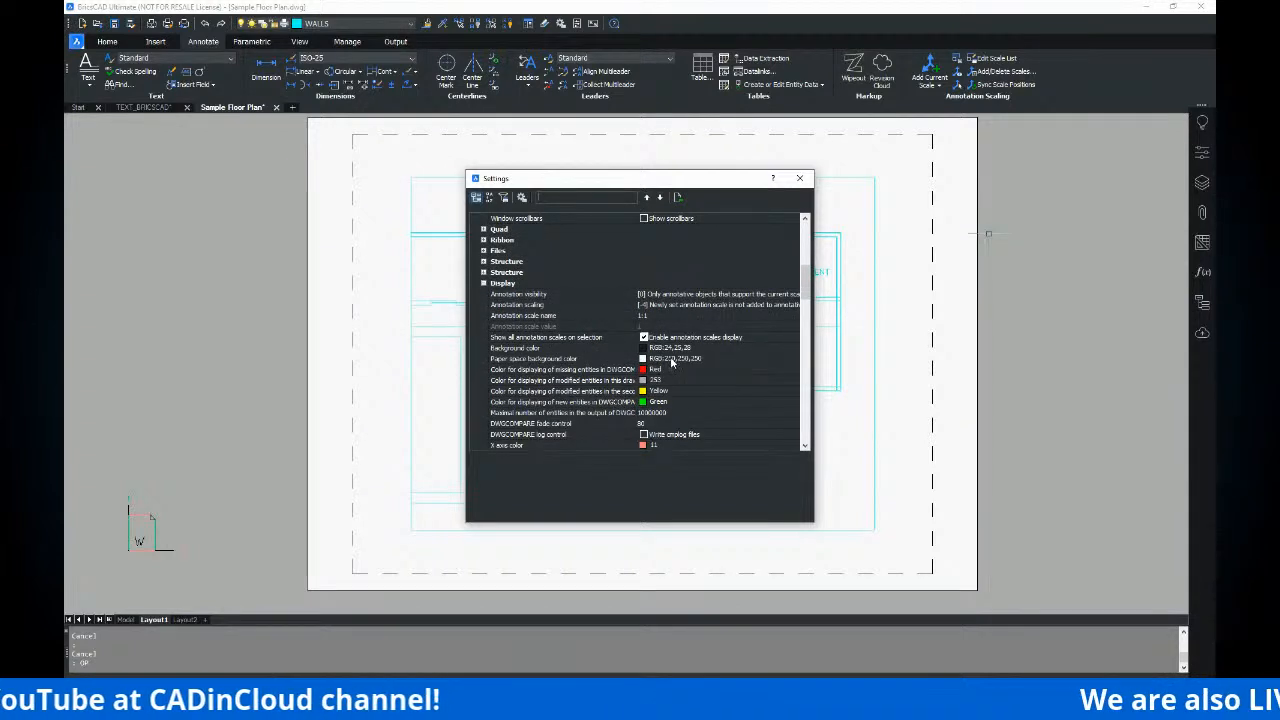
left_click(670, 360)
left_click(749, 358)
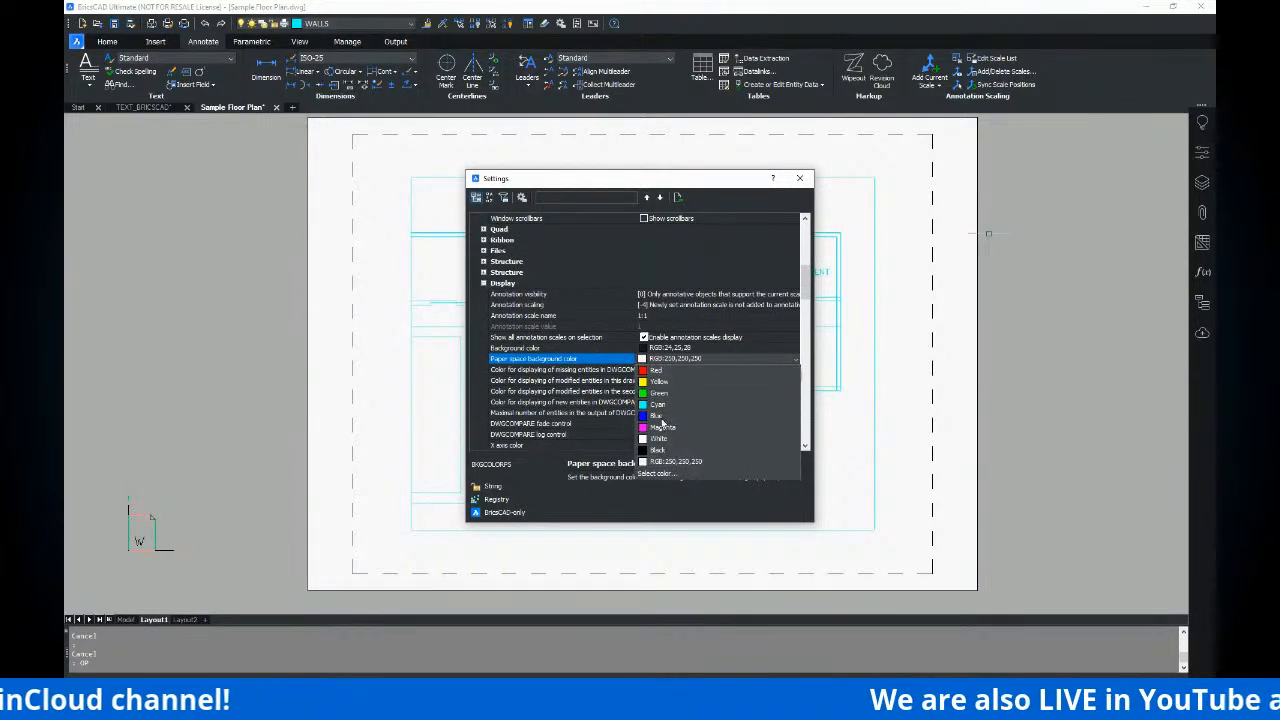
left_click(659, 450)
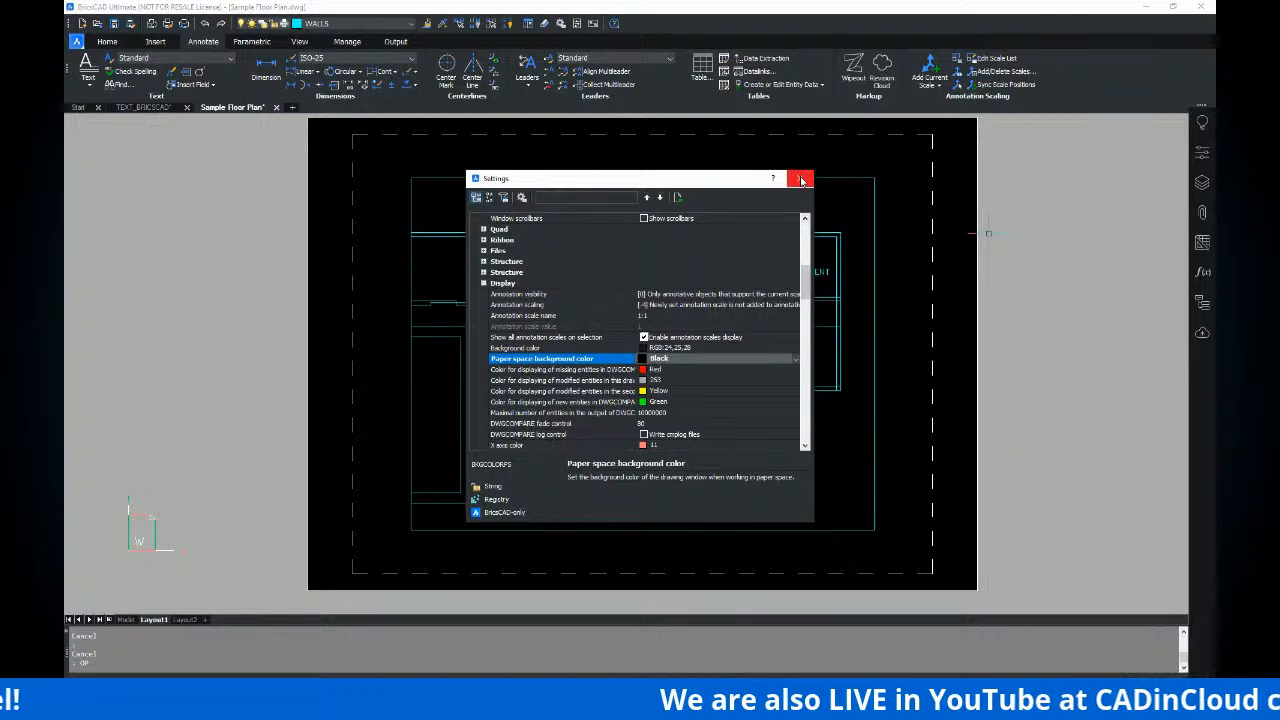
left_click(799, 178)
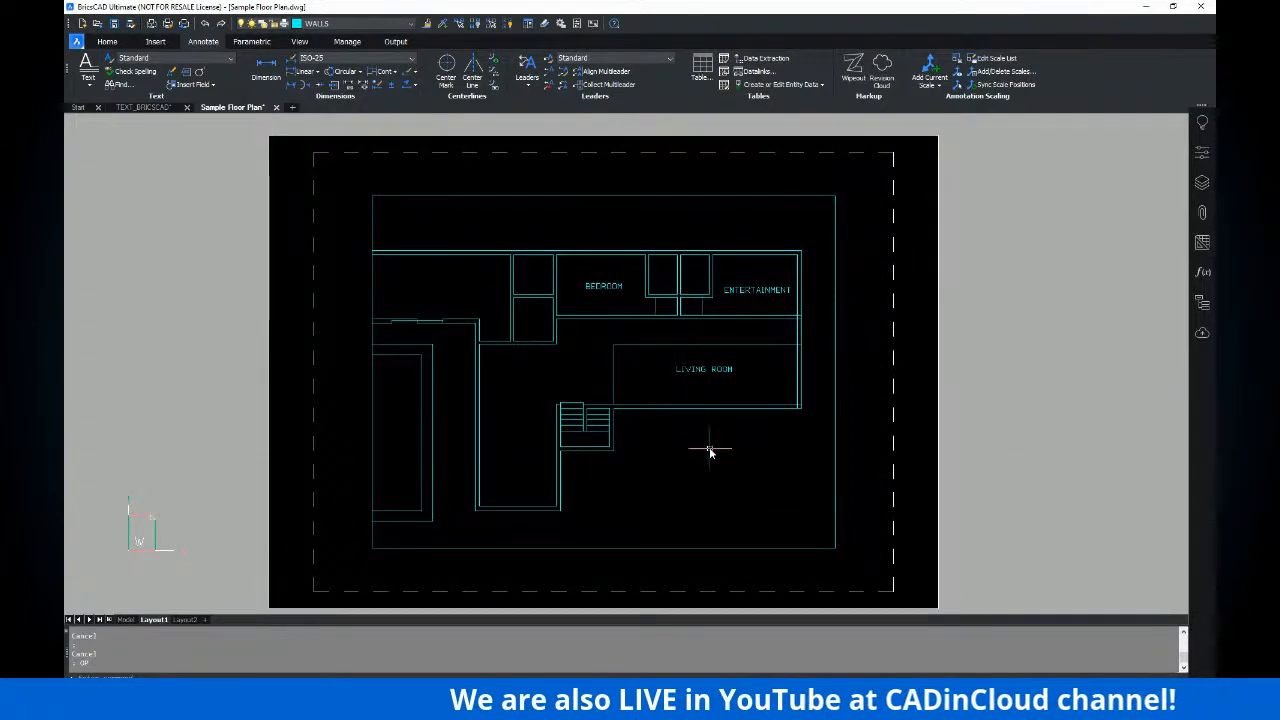
scroll(908, 261, "down", 2)
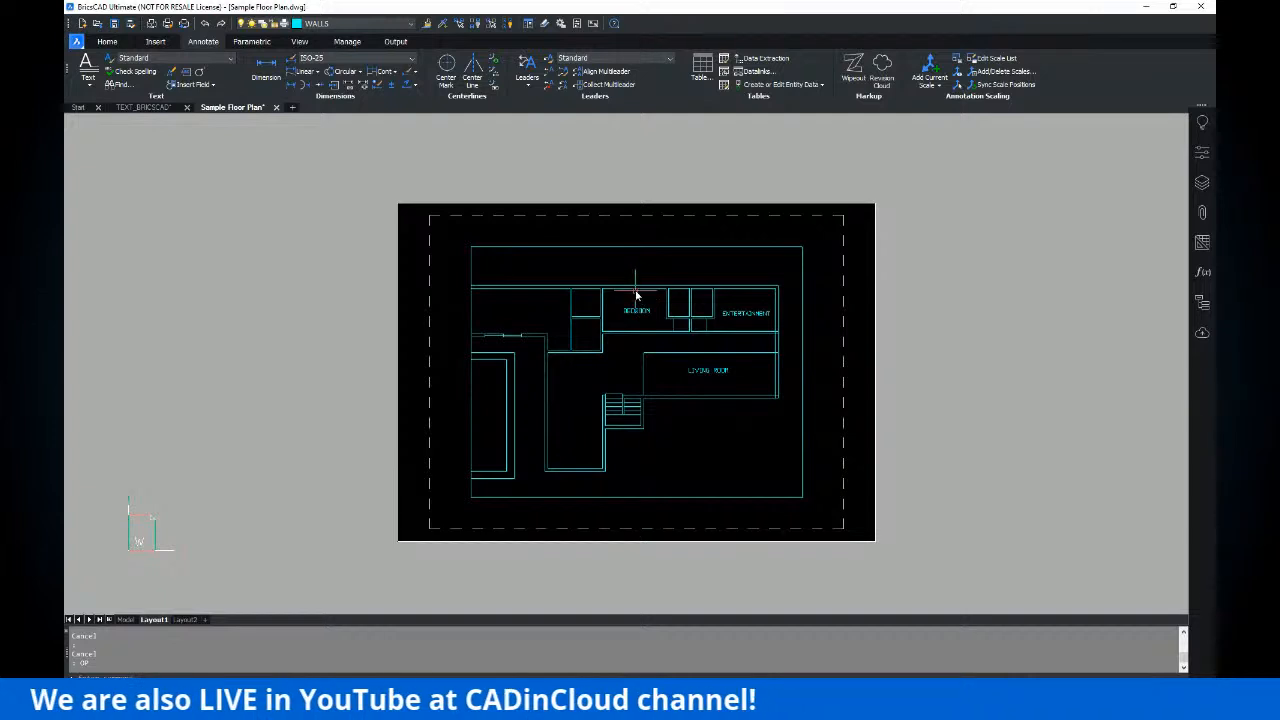
scroll(686, 291, "up", 1)
scroll(669, 274, "down", 1)
middle_click_drag(669, 274, 634, 286)
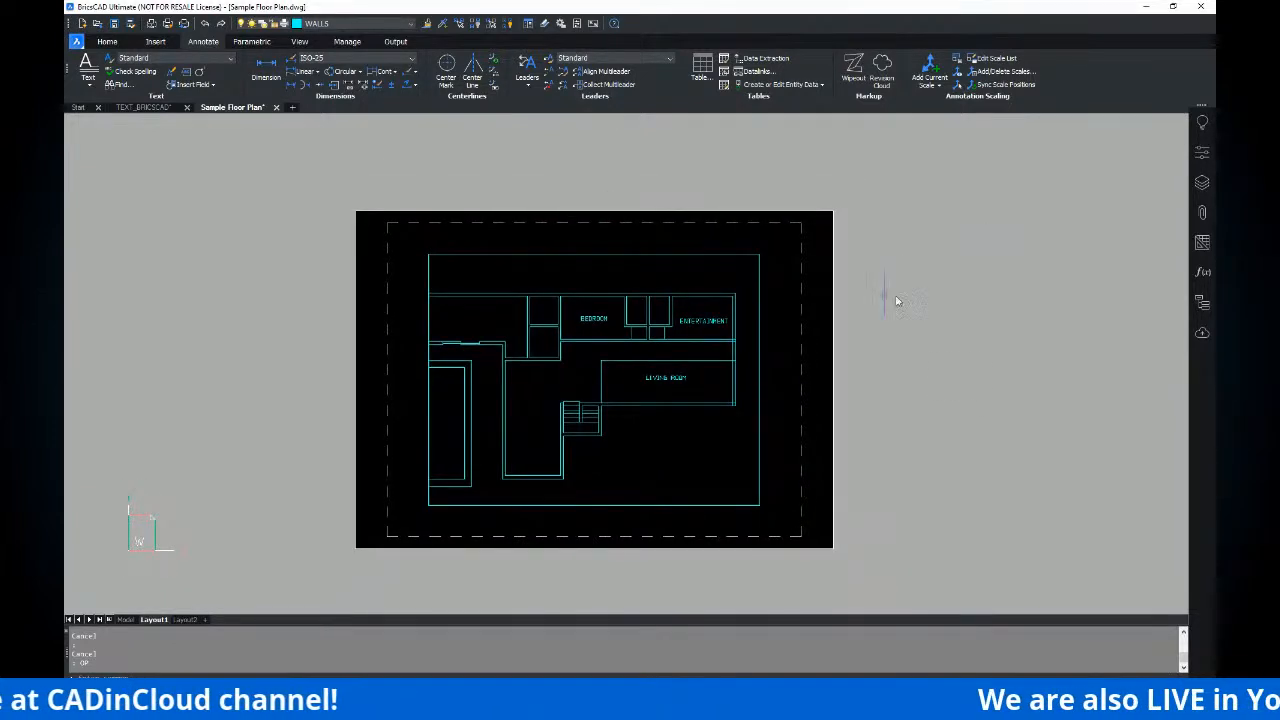
middle_click_drag(910, 296, 920, 297)
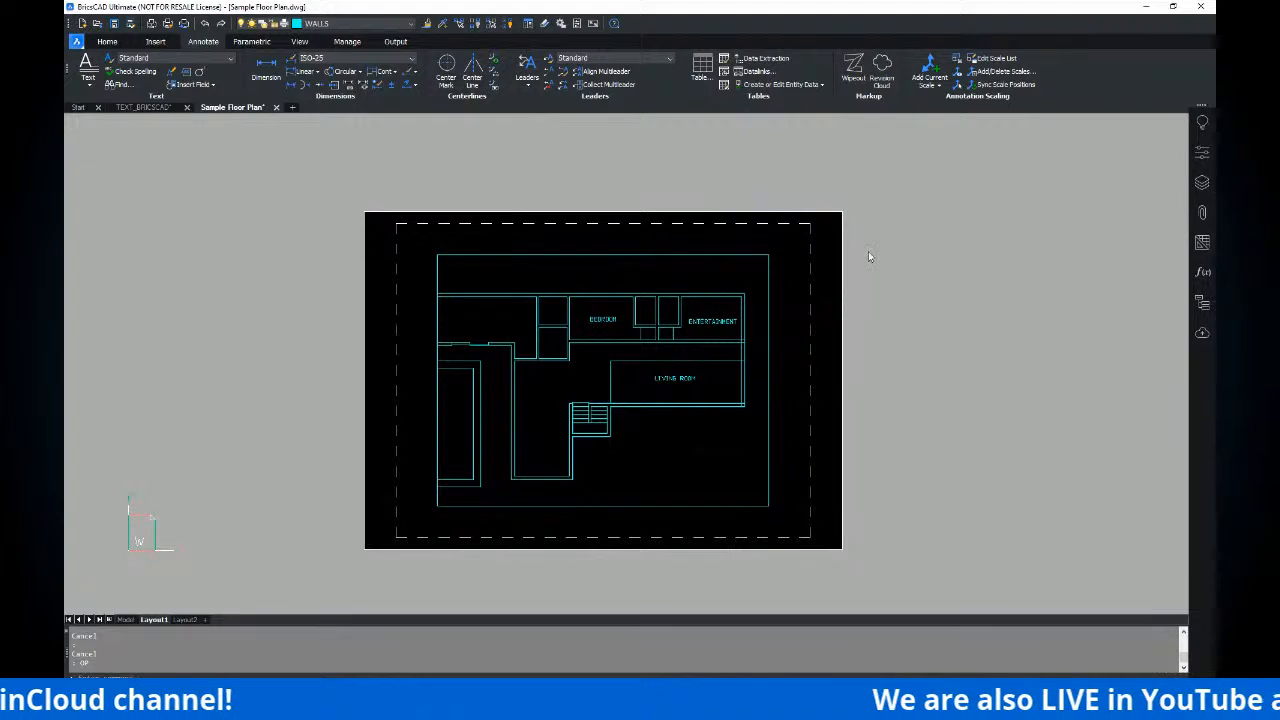
middle_click_drag(784, 218, 786, 230)
key("Escape")
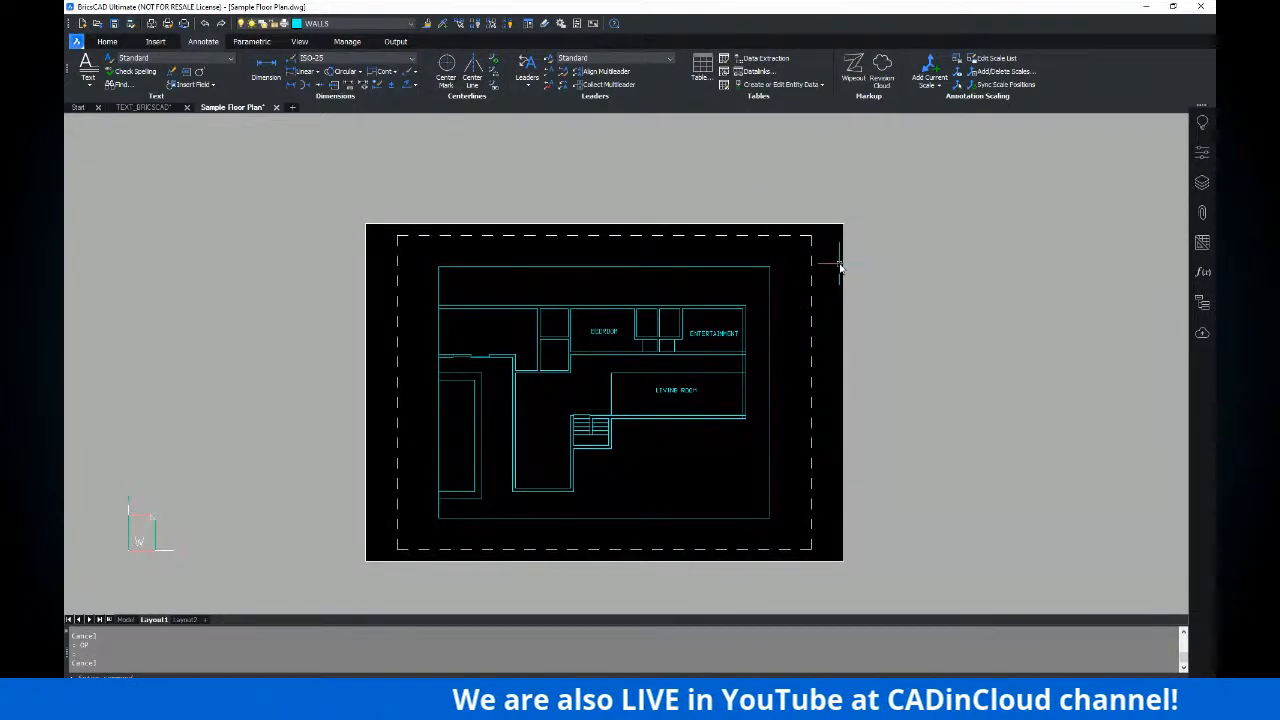
- Start printing Layout1 with the Print As PDF.pc3 configuration and set the paper size to ISO A4 (297.00 x 210.00 MM)
key("ctrl+p")
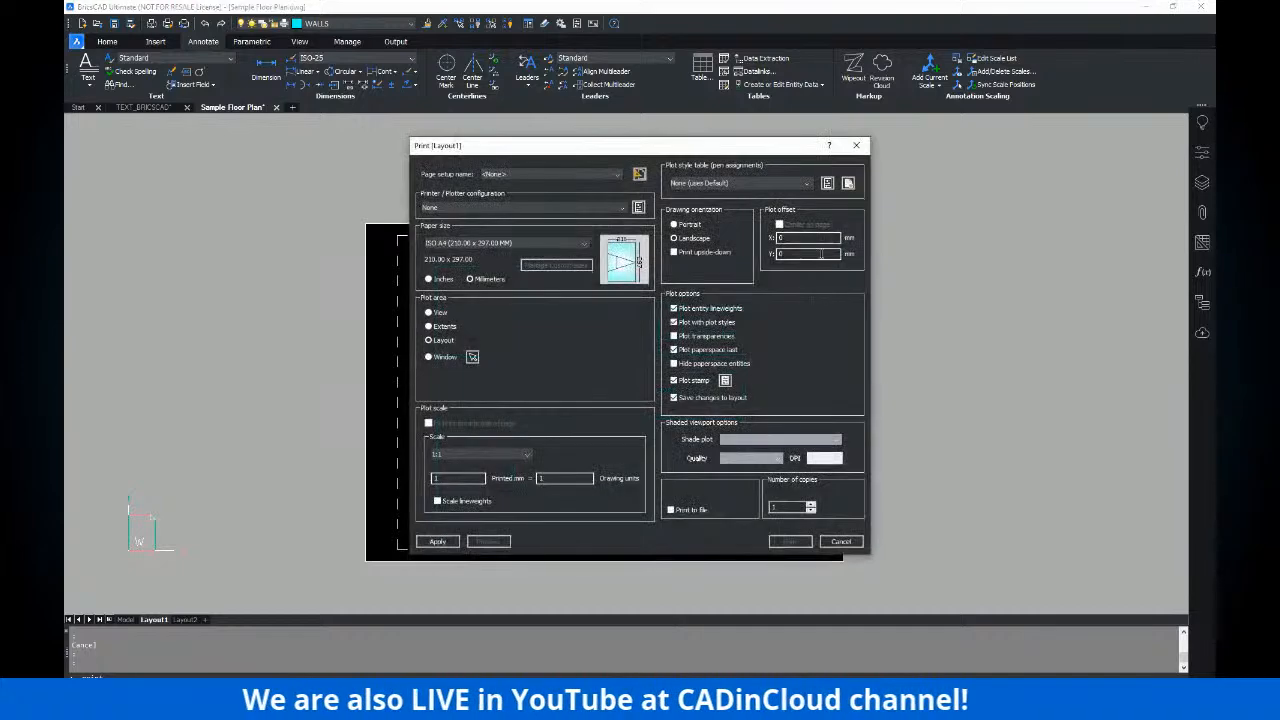
left_click(528, 207)
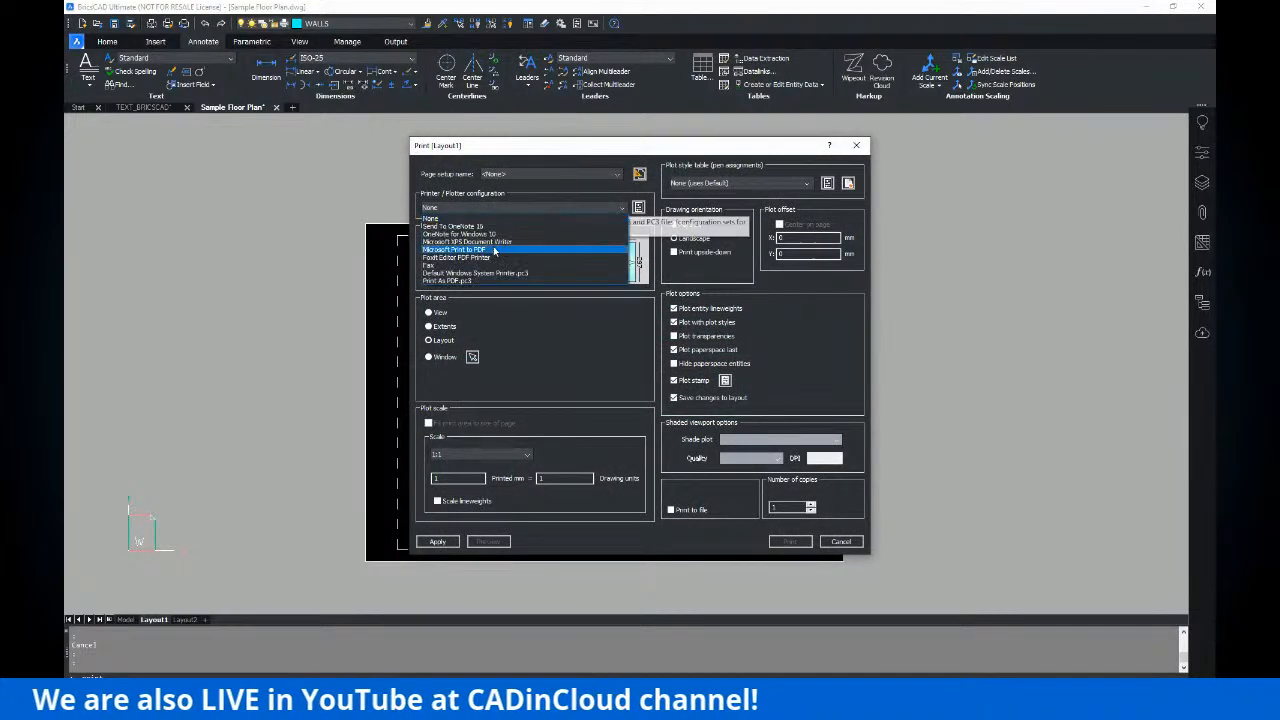
left_click(479, 282)
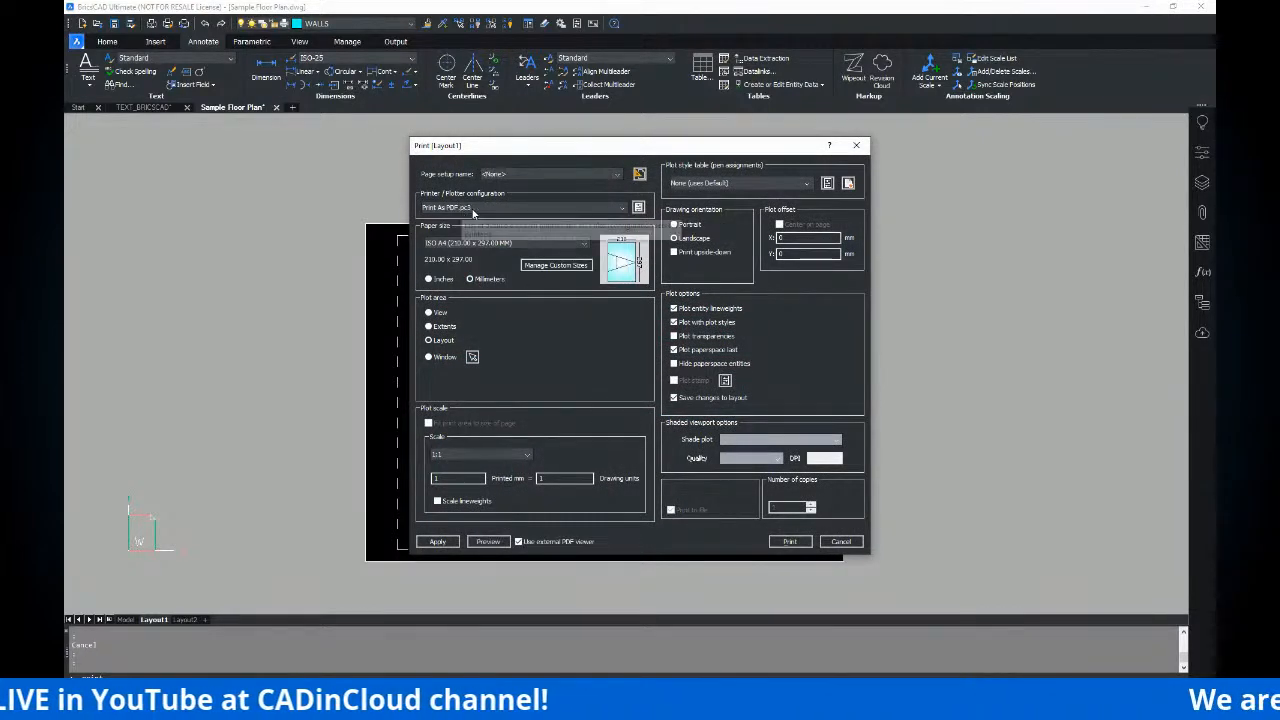
left_click(465, 243)
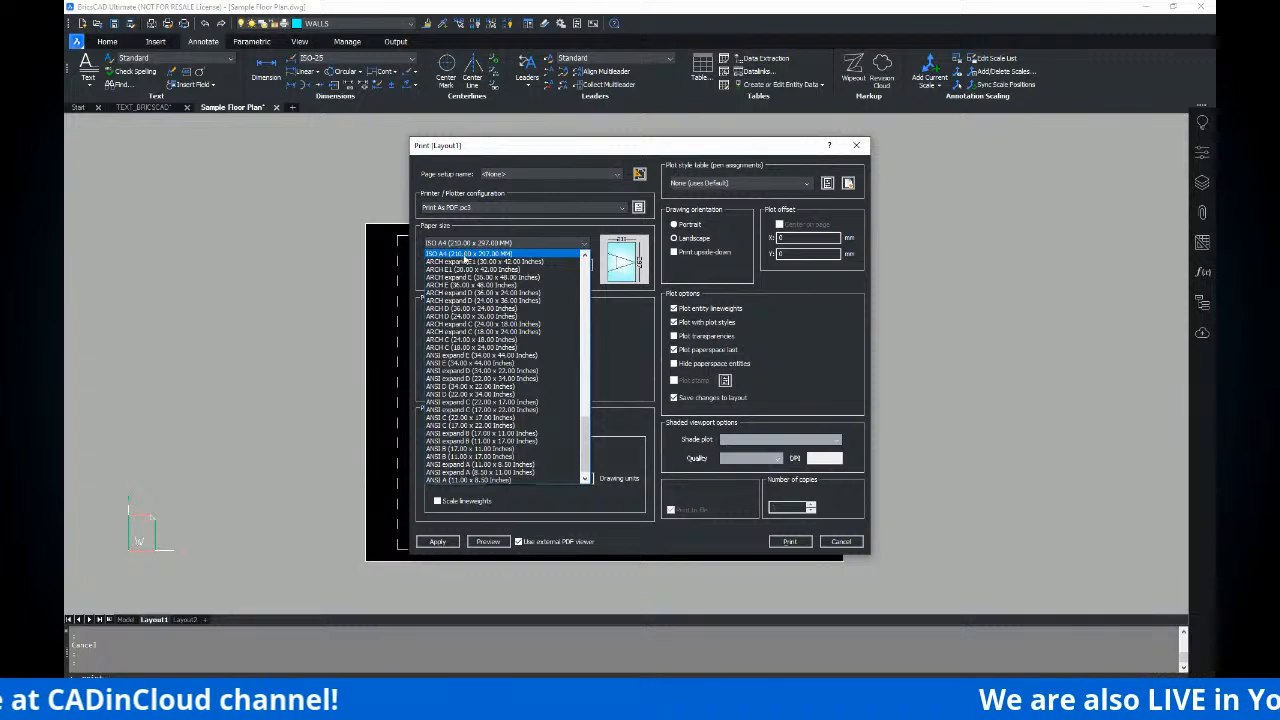
scroll(490, 272, "up", 2)
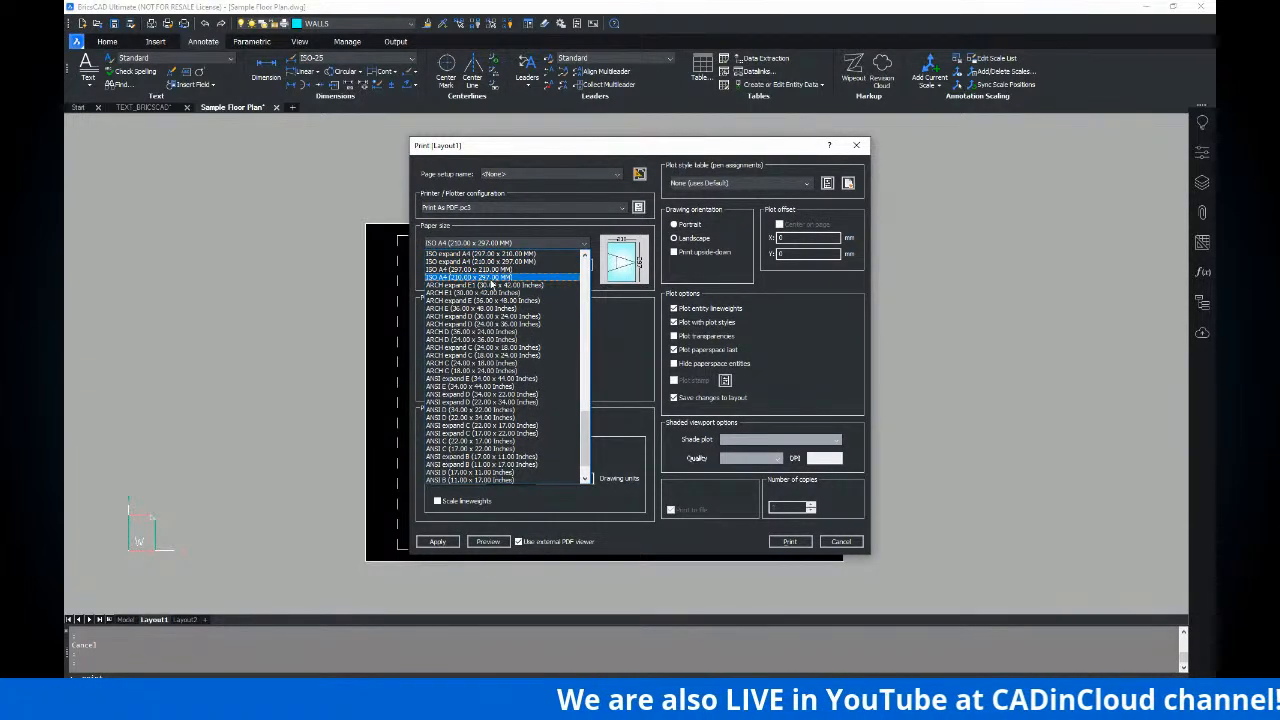
left_click(484, 270)
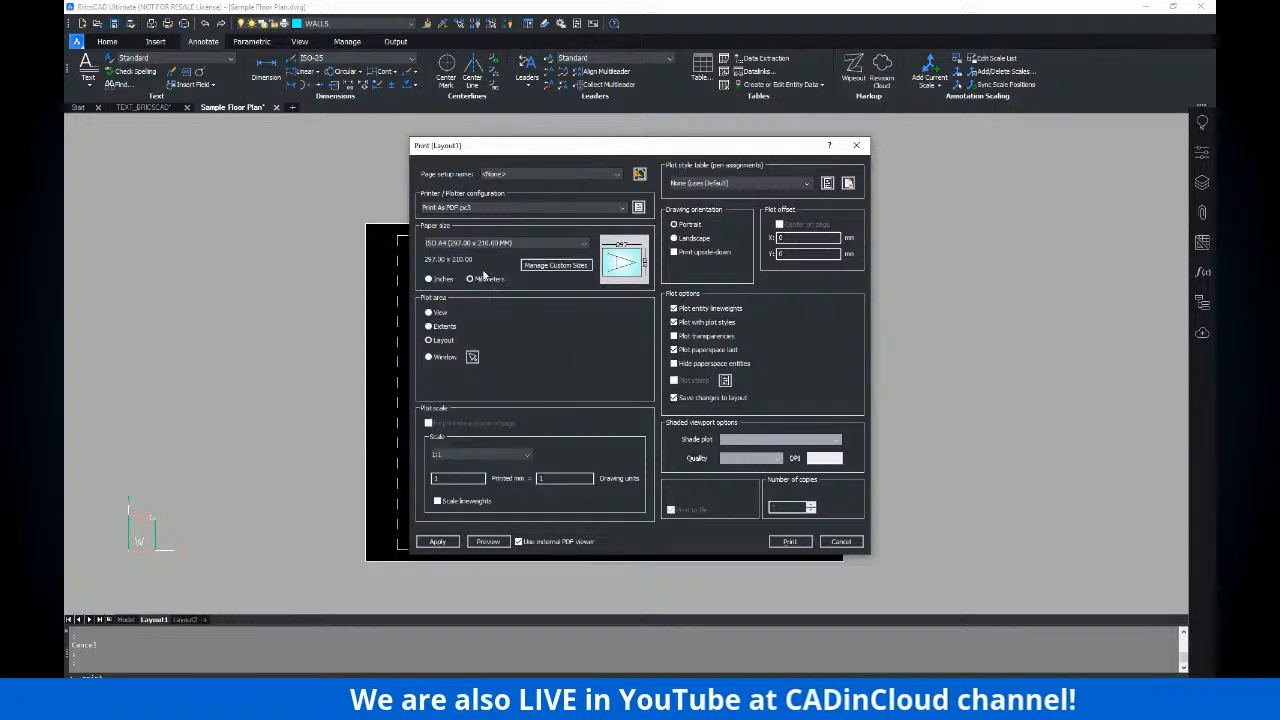
key("ctrl")
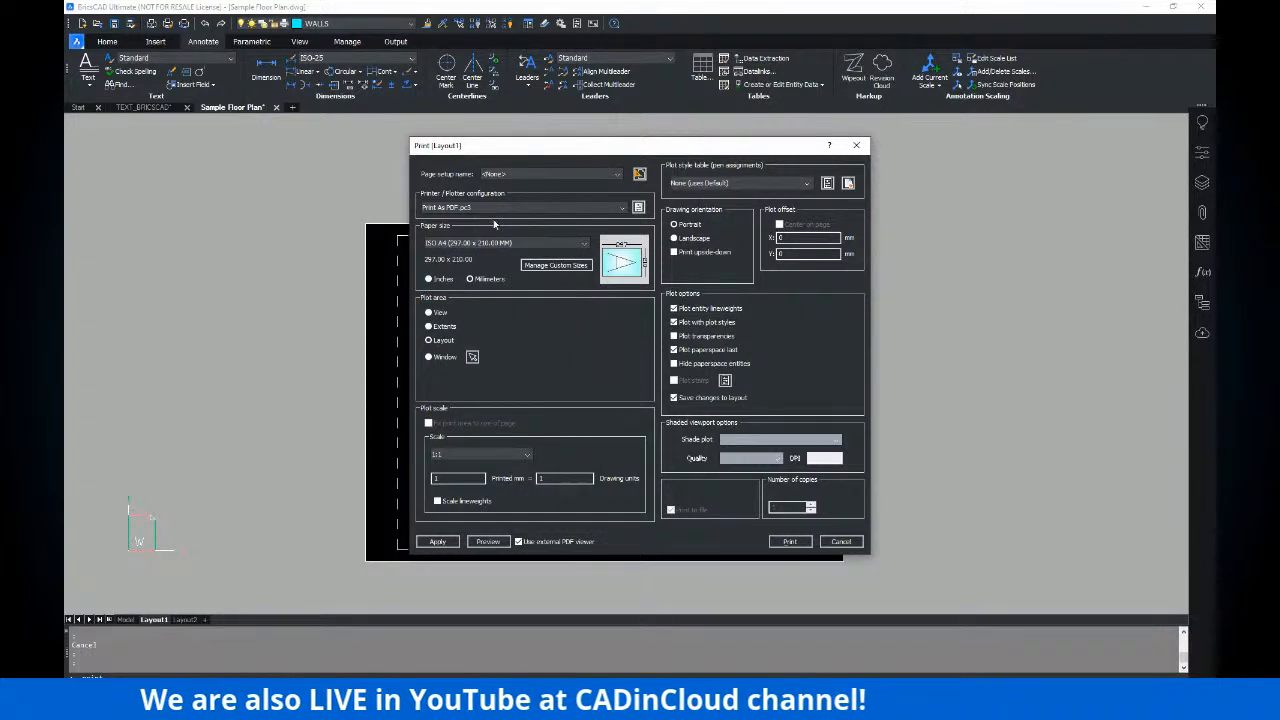
left_click(638, 208)
left_click(759, 208)
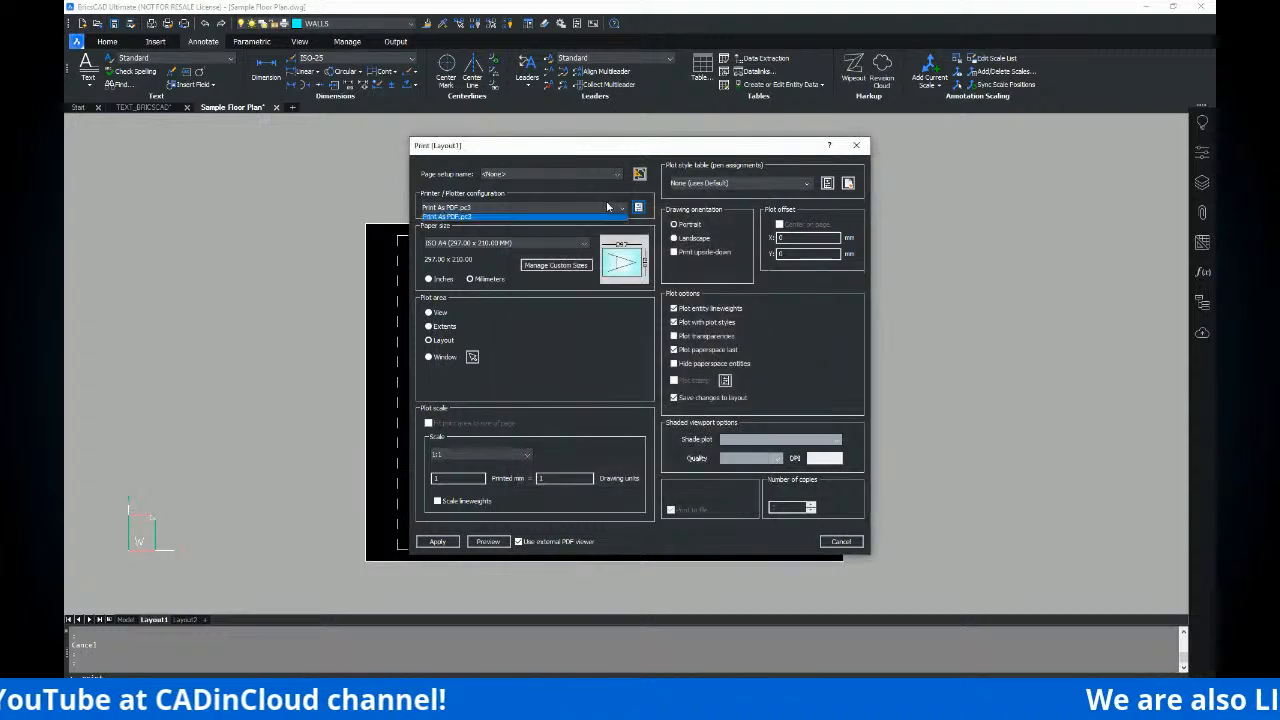
- Add a custom paper size named MY PAPER, 210 x 297 mm with zero margins, and apply the print settings to the layout
left_click(555, 265)
left_click(707, 237)
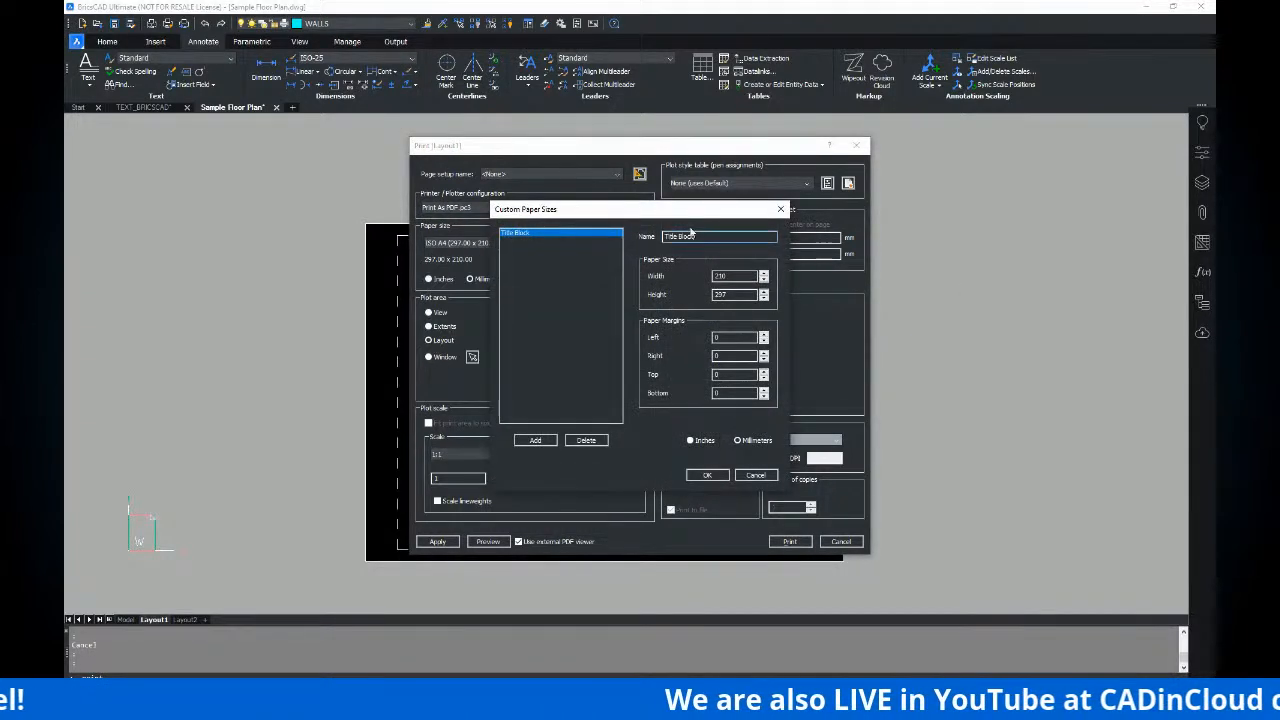
left_click_drag(684, 212, 782, 184)
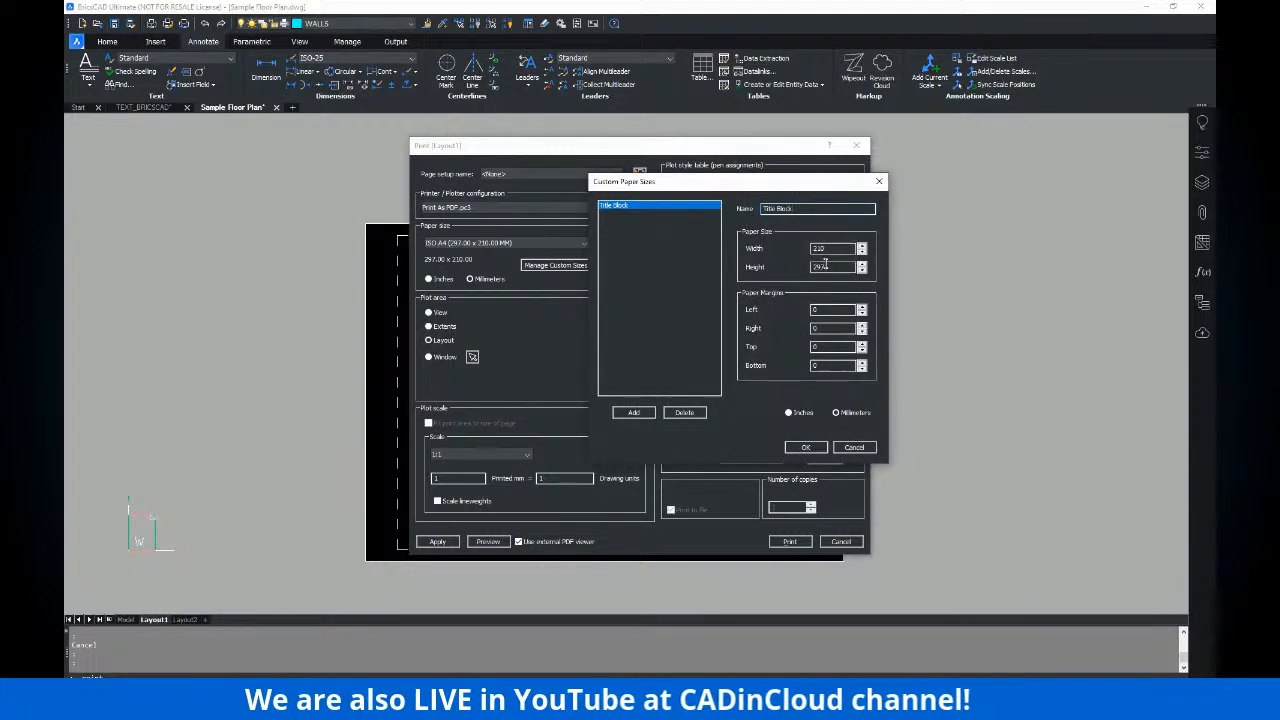
left_click(640, 414)
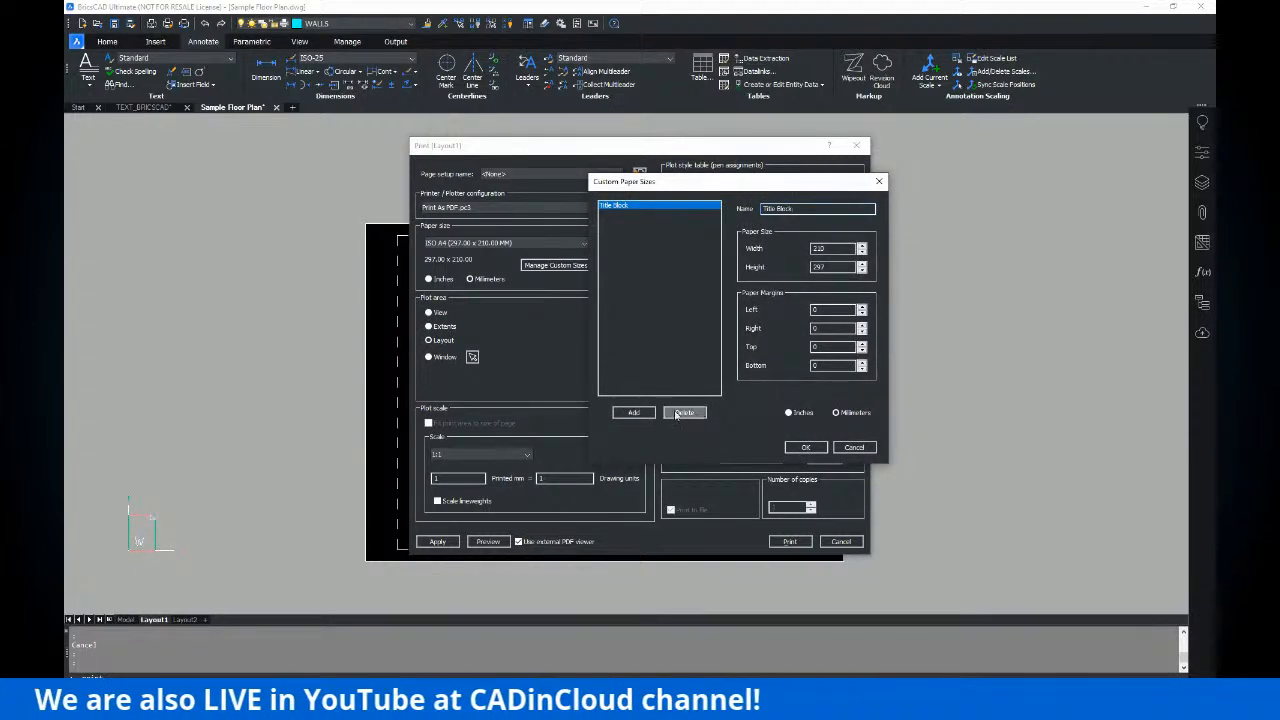
left_click(818, 210)
left_click_drag(819, 212, 698, 212)
type("m")
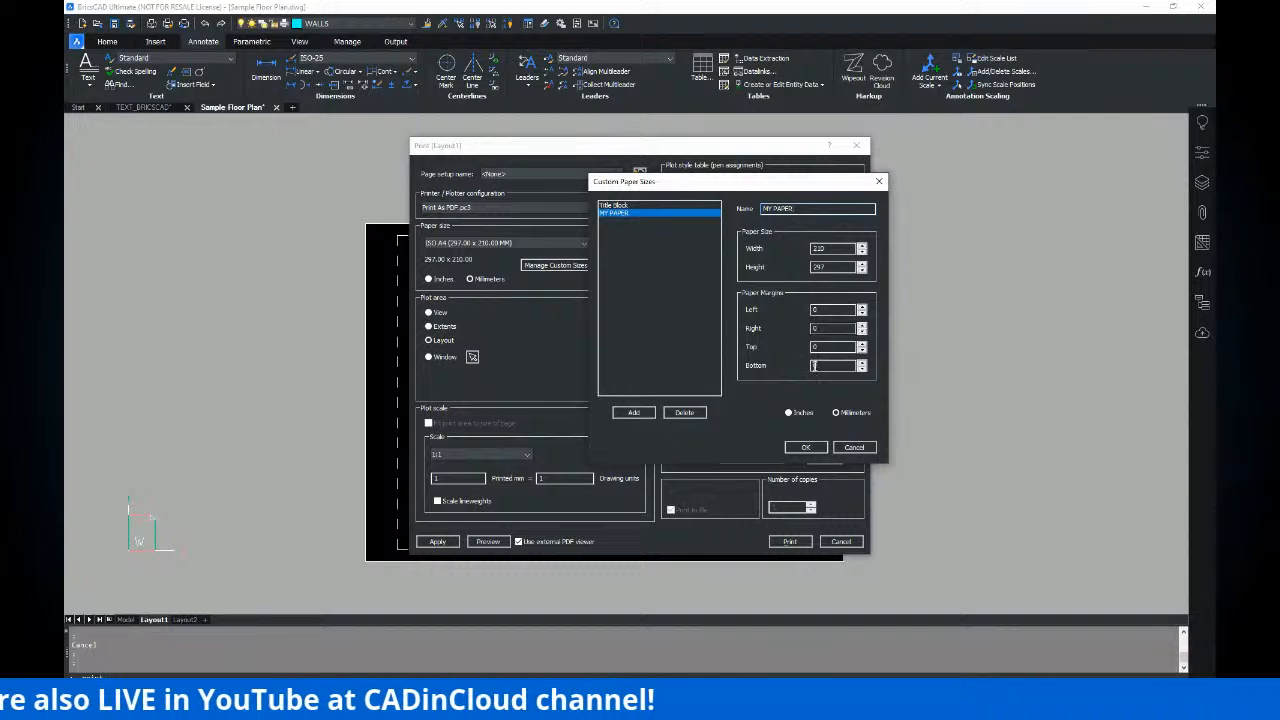
left_click(805, 448)
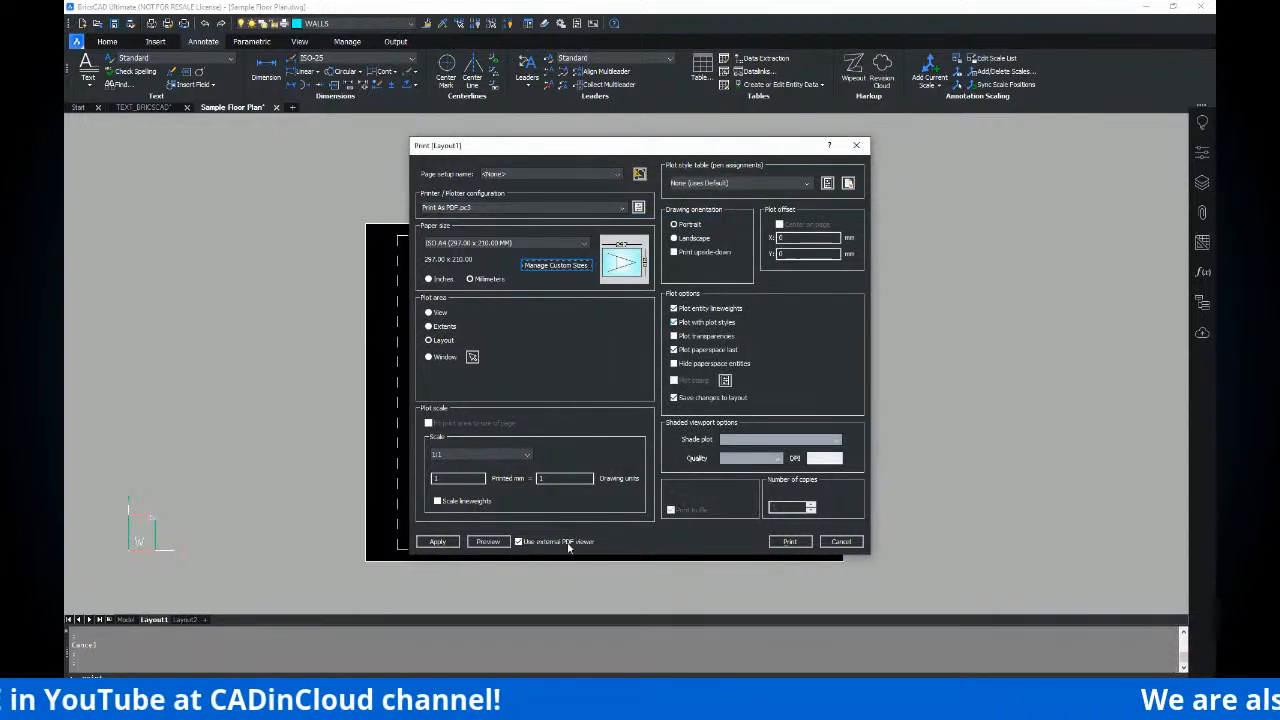
left_click(437, 541)
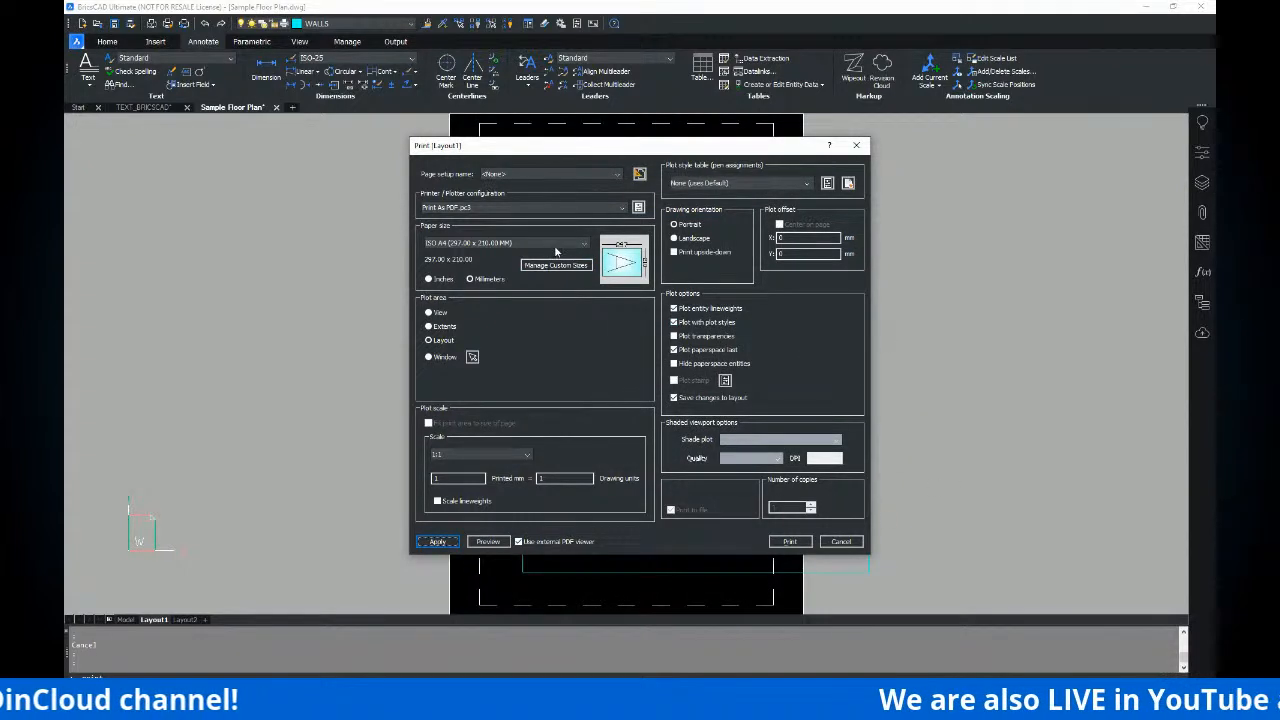
- Set the Title Block custom paper size to 297 mm wide and 210 mm high, then apply the print settings
left_click(552, 265)
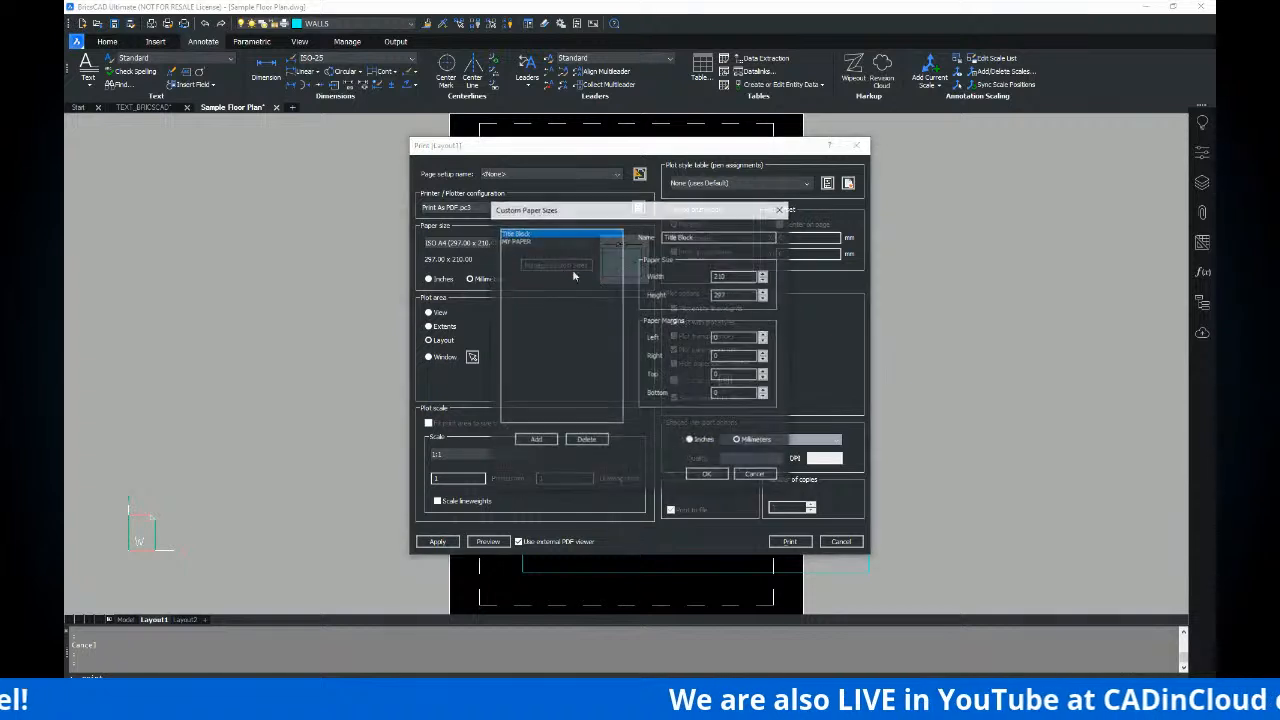
left_click_drag(734, 294, 668, 276)
type("297")
left_click_drag(740, 294, 672, 300)
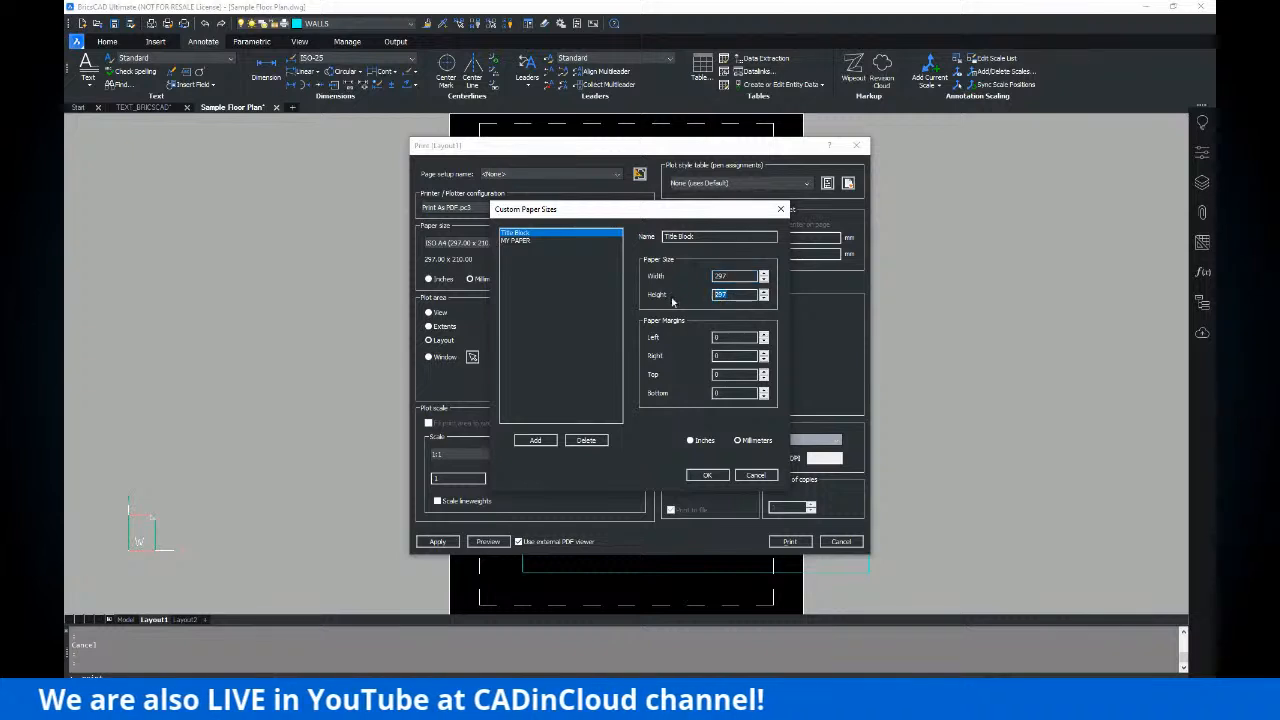
left_click(704, 475)
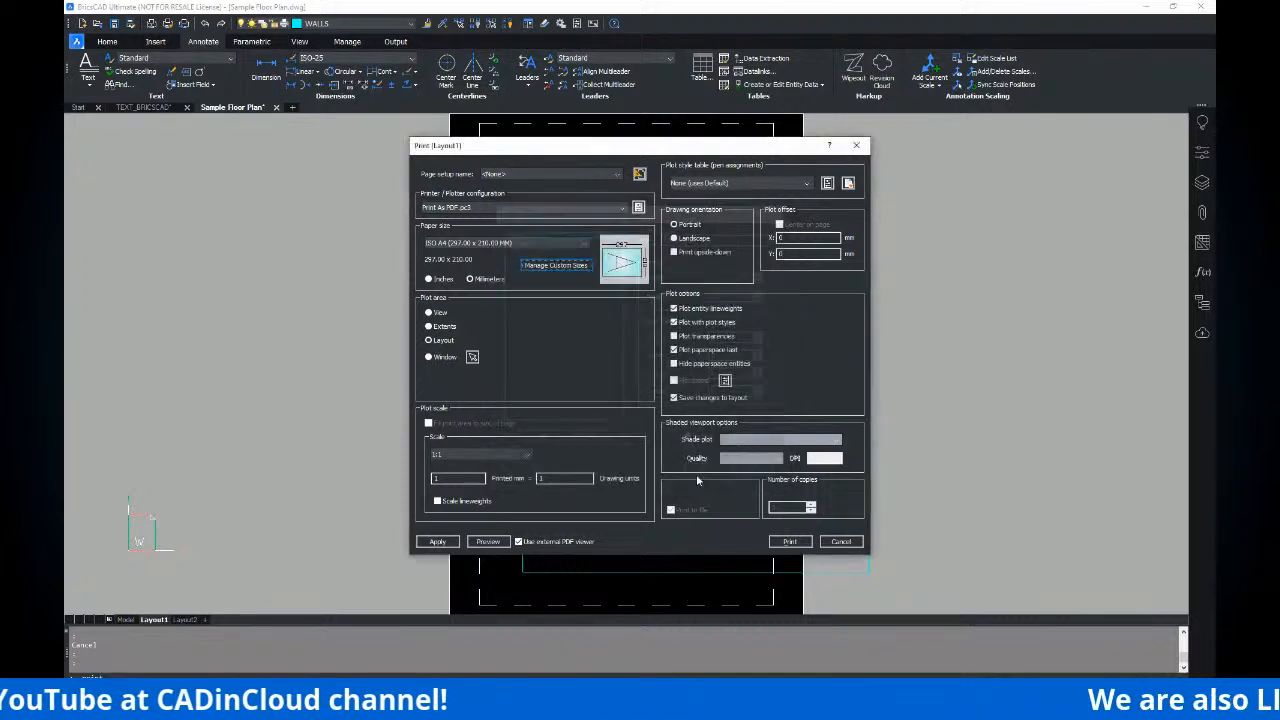
left_click(449, 543)
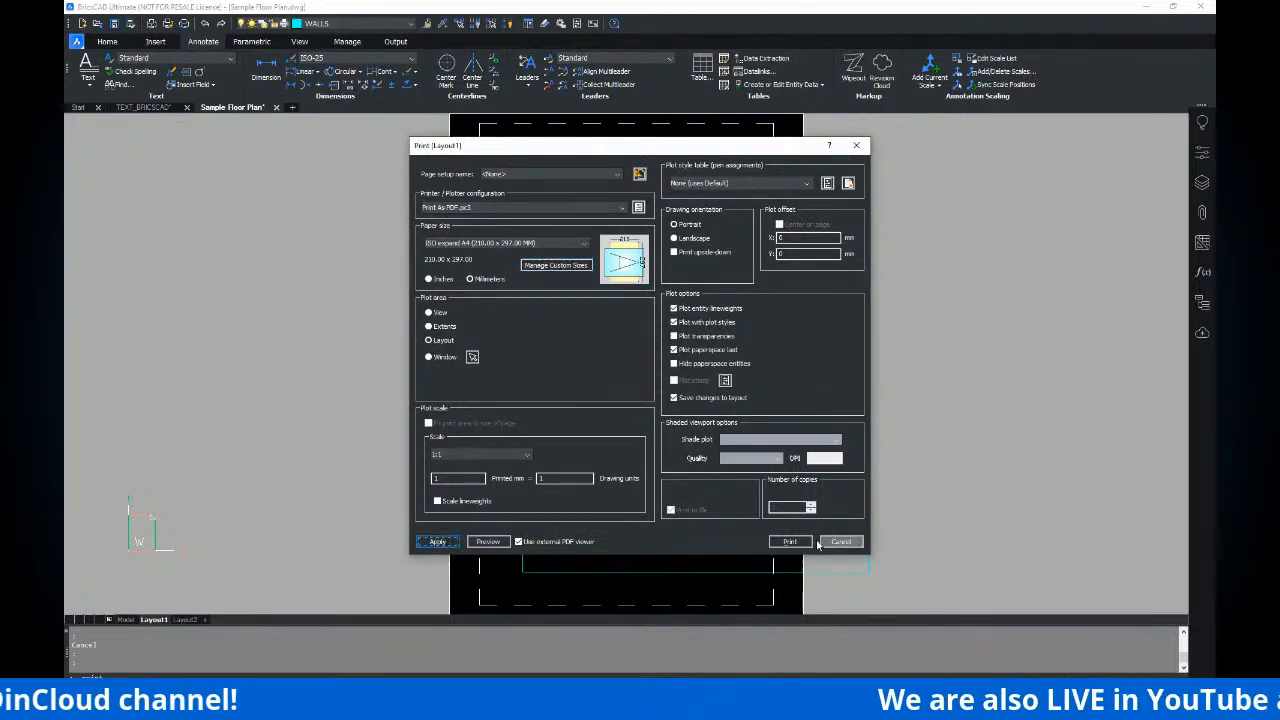
- Set the MY PAPER custom paper size's width to 297 mm, revise its height, and accept the custom paper sizes
left_click(556, 265)
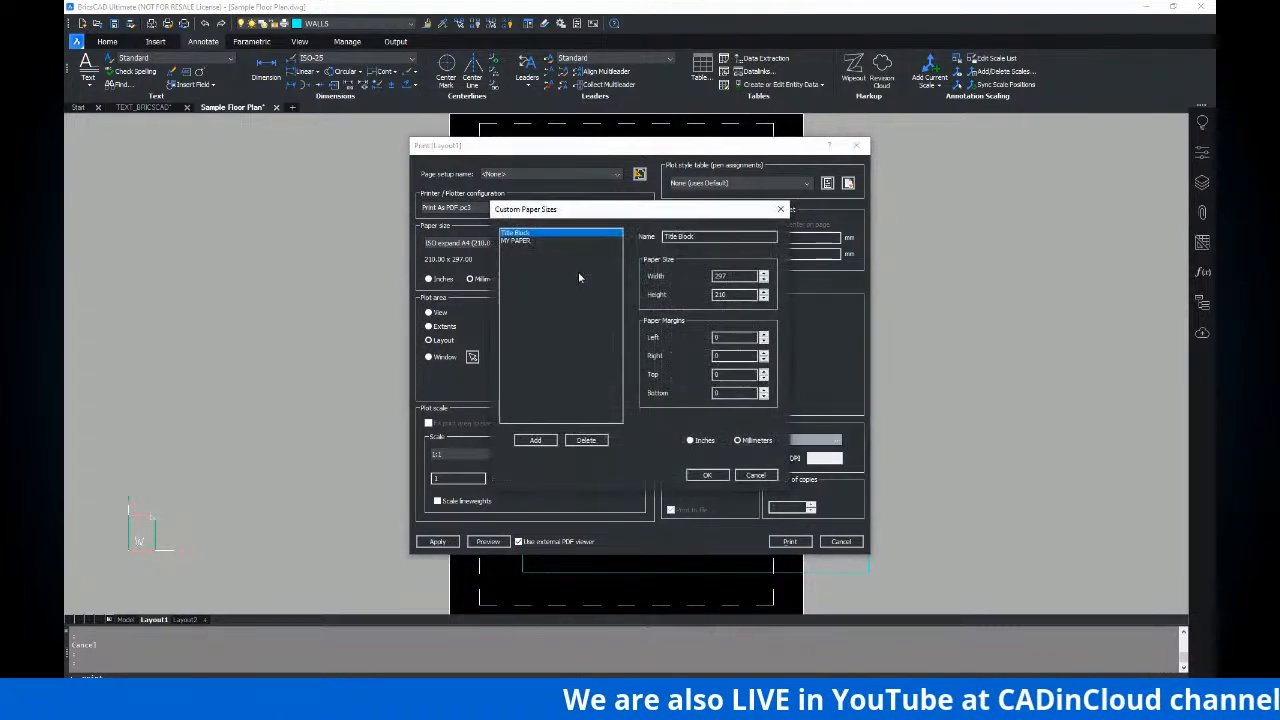
left_click(535, 242)
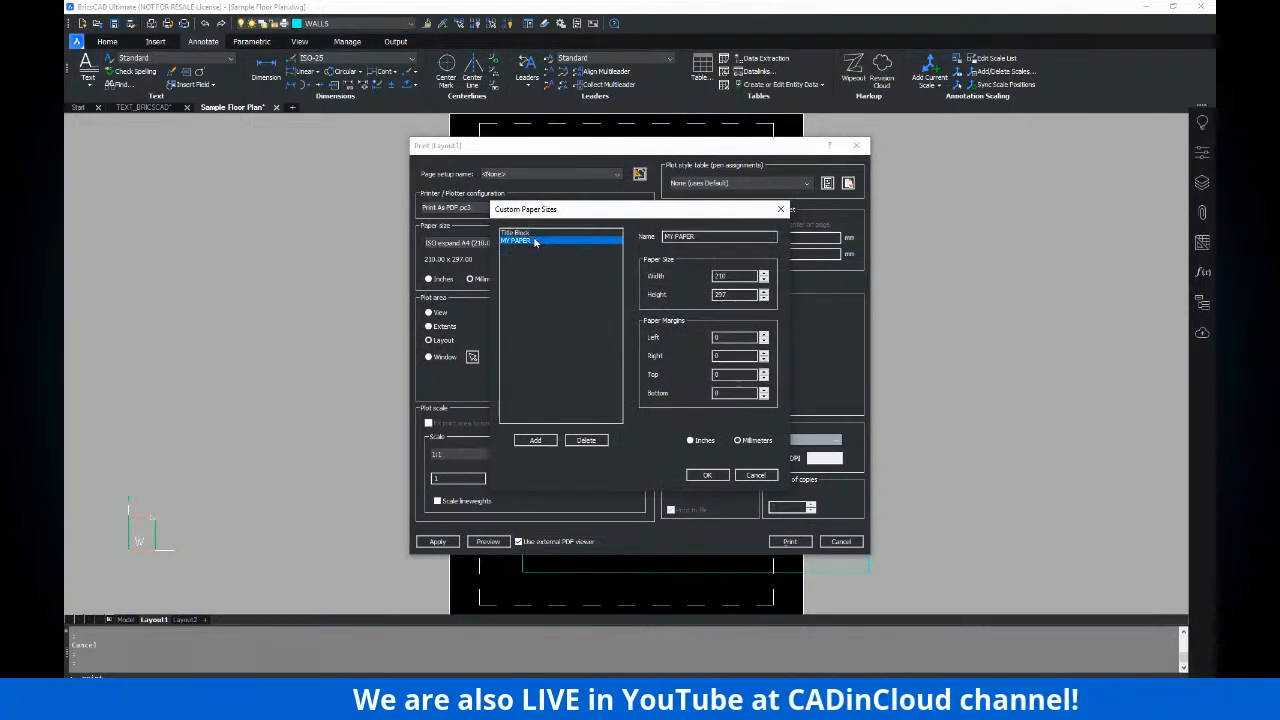
left_click_drag(740, 294, 660, 275)
left_click_drag(733, 294, 660, 293)
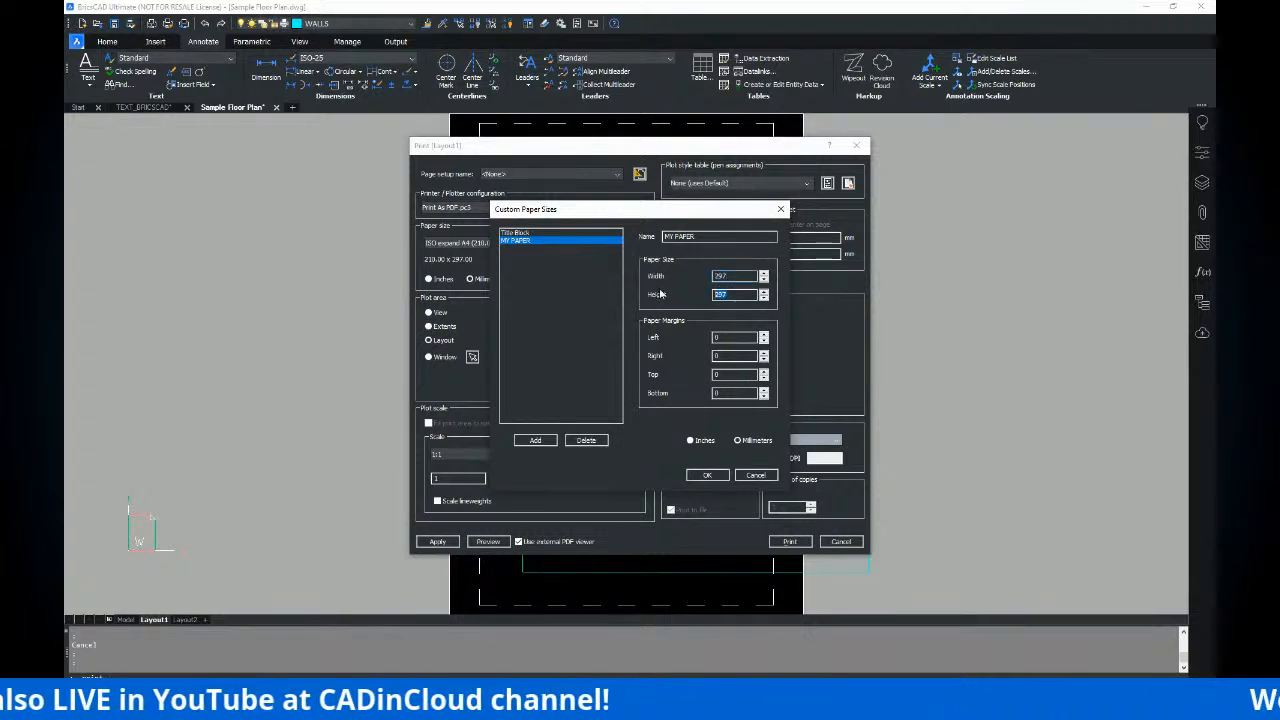
left_click(712, 475)
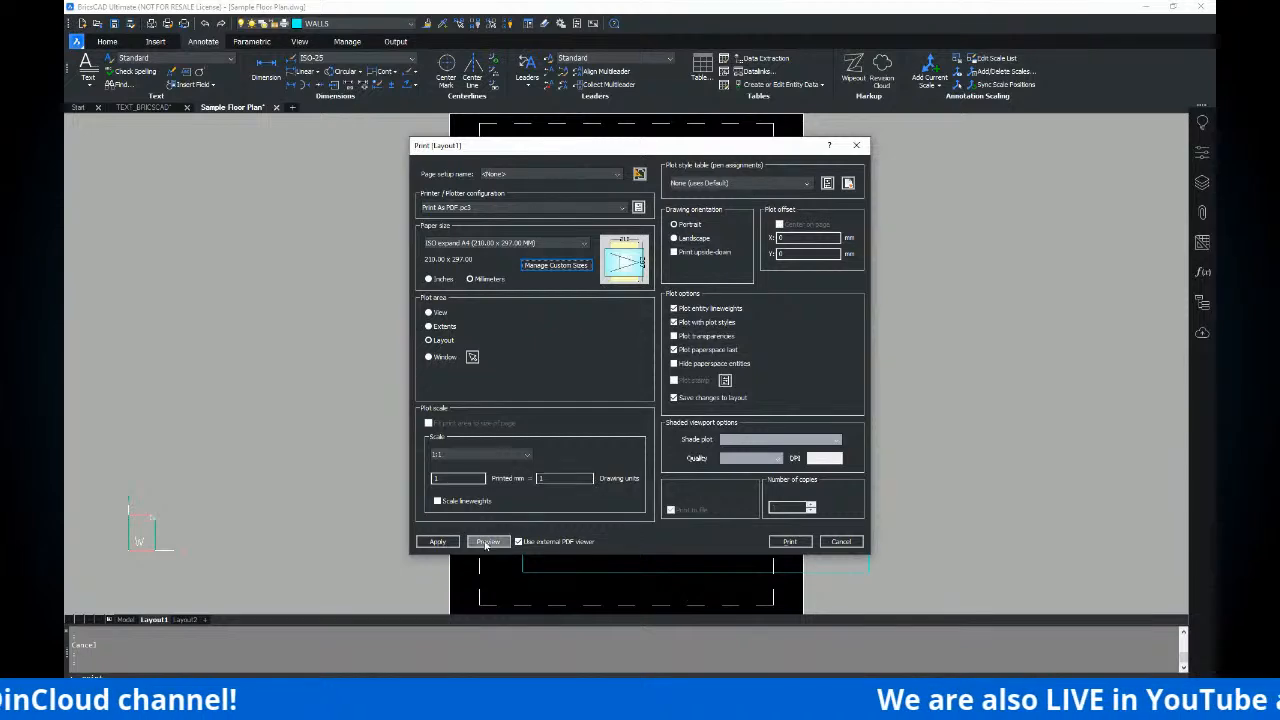
left_click(789, 541)
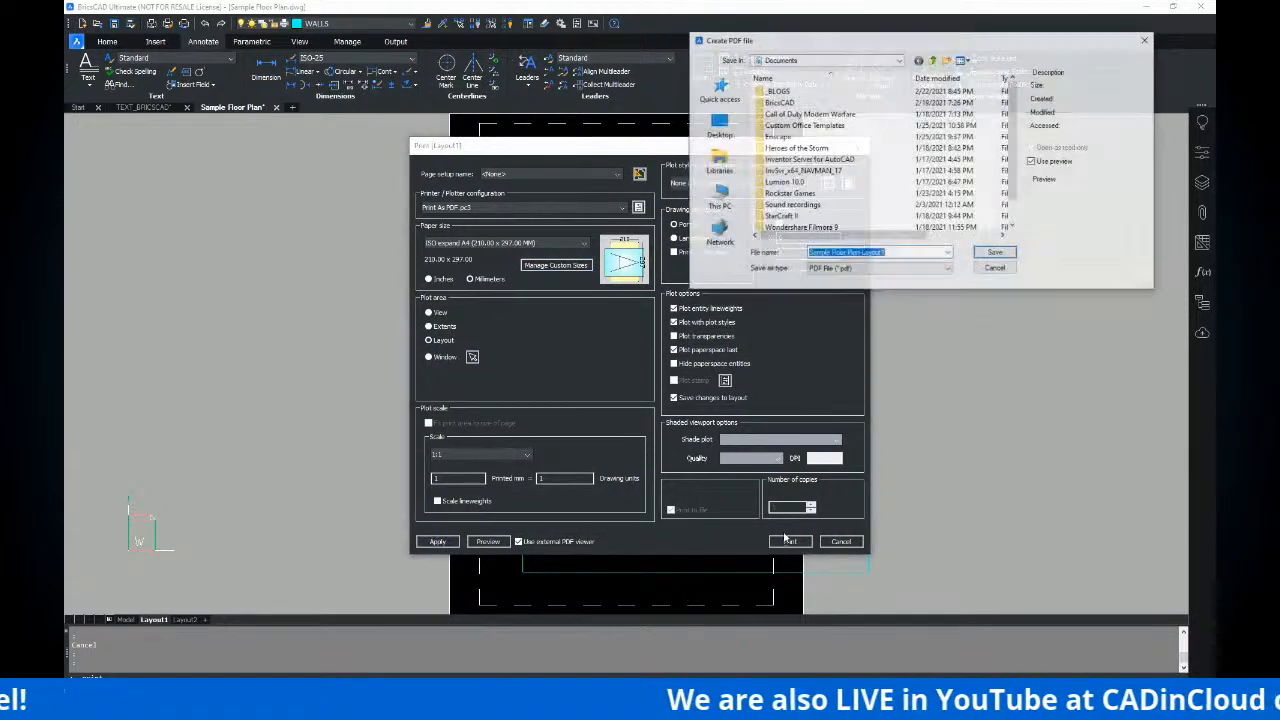
left_click(1003, 269)
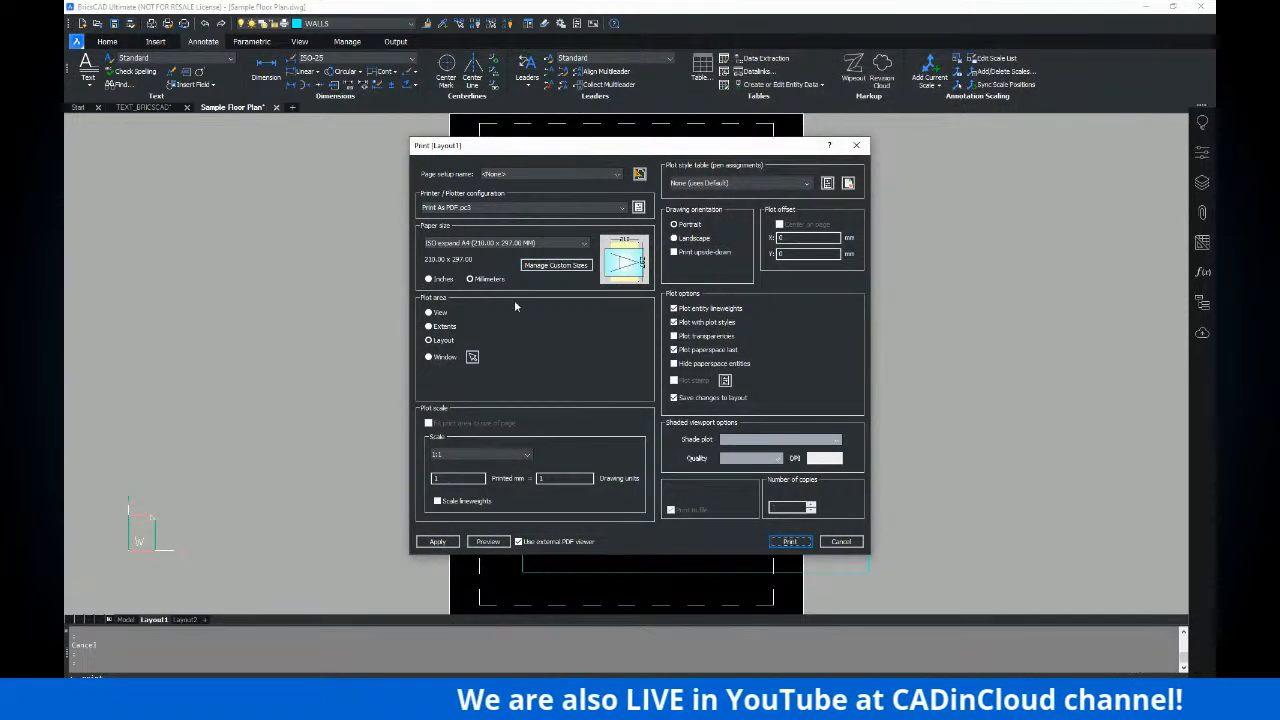
left_click(507, 244)
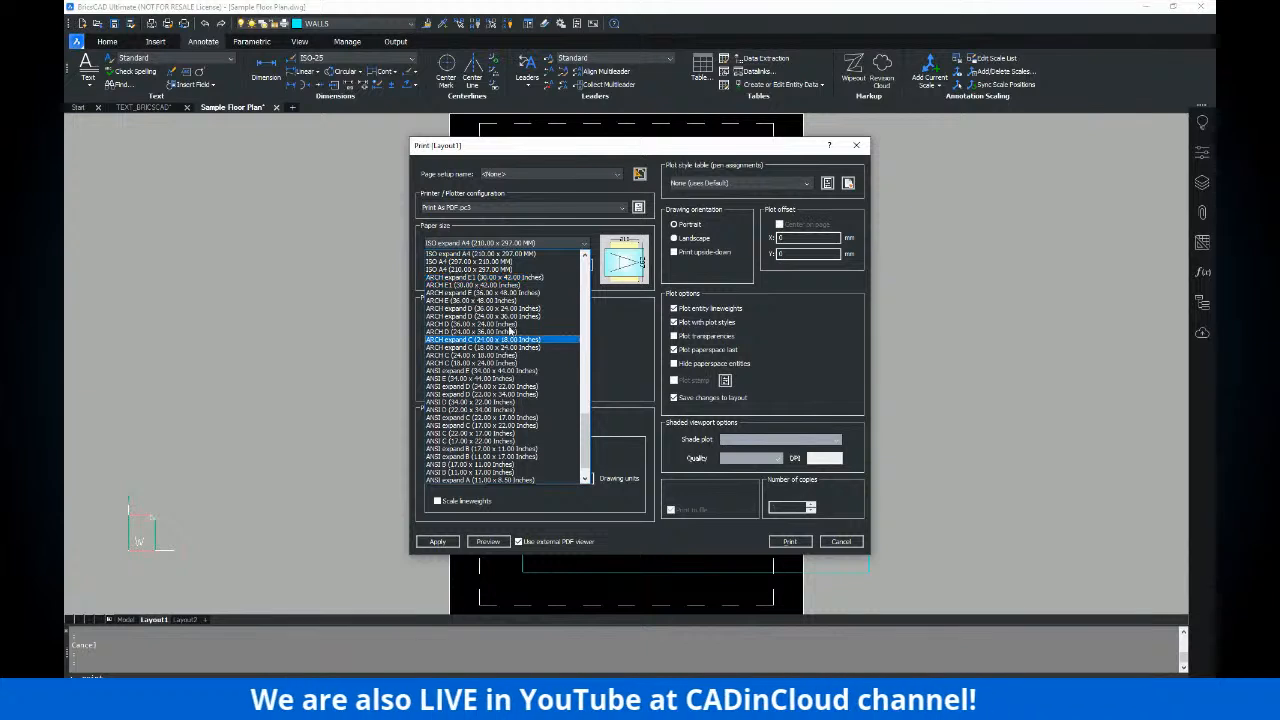
scroll(555, 330, "up", 1)
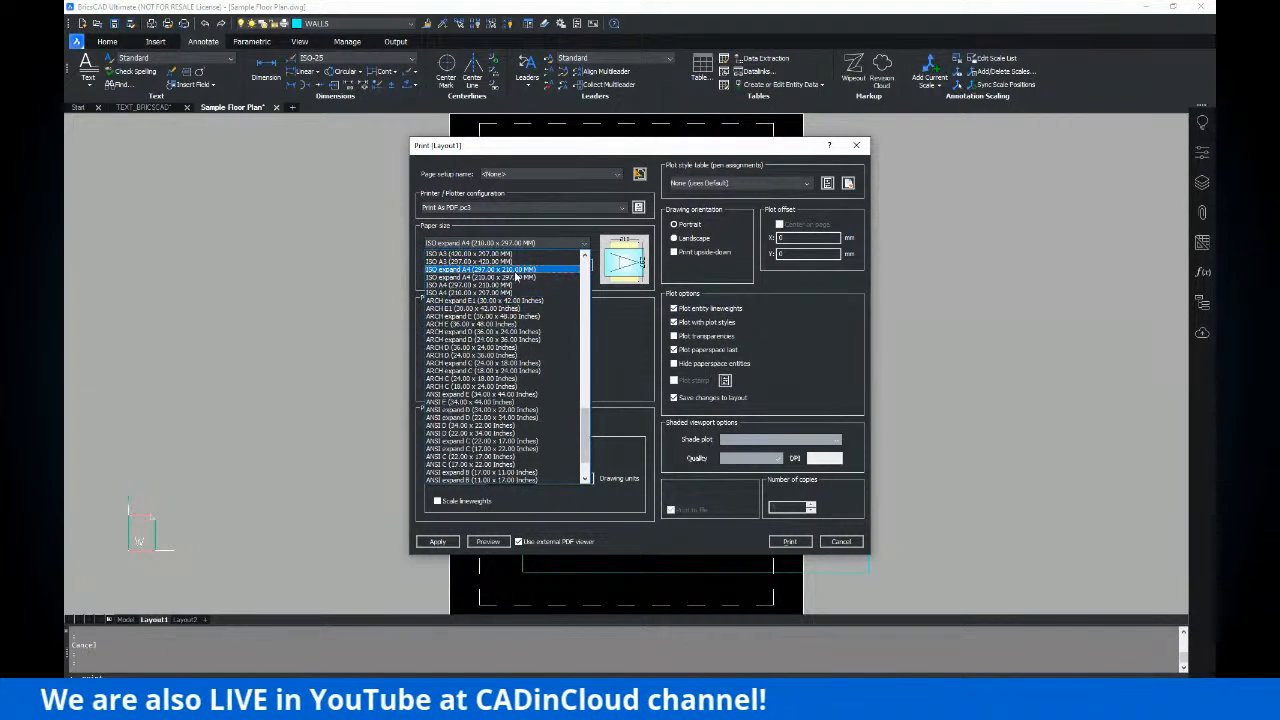
scroll(505, 415, "down", 2)
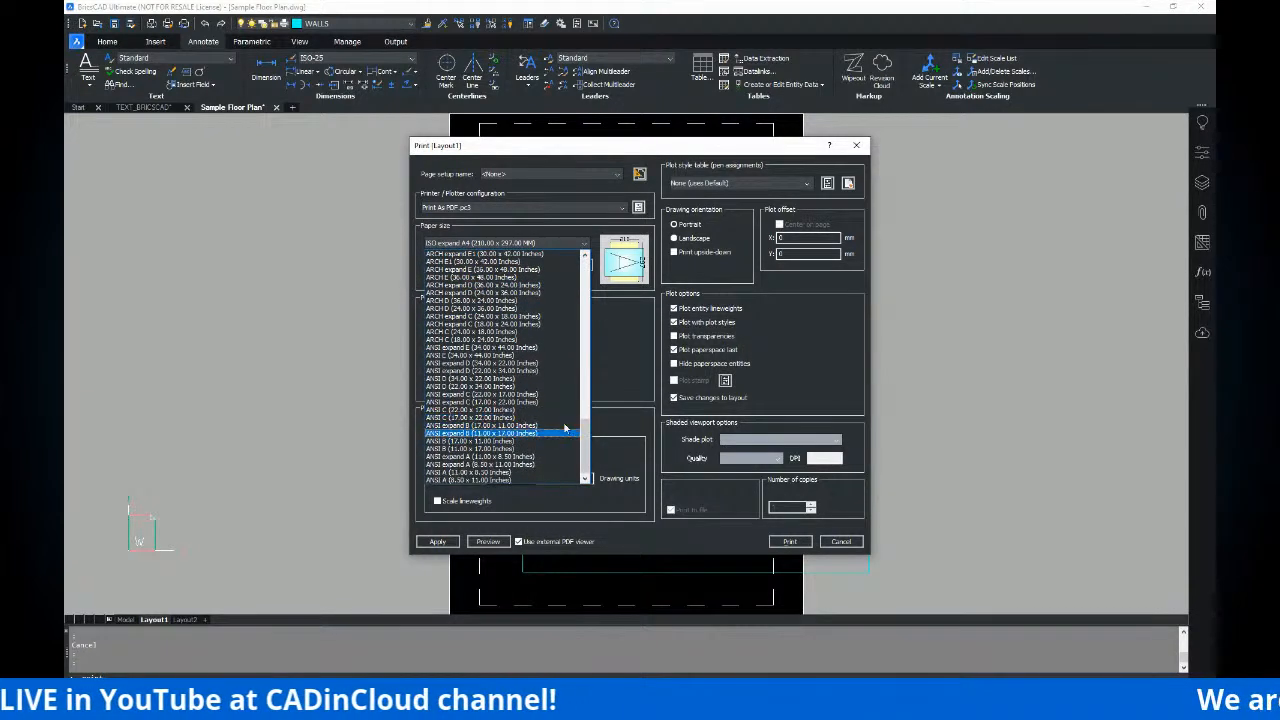
left_click(614, 335)
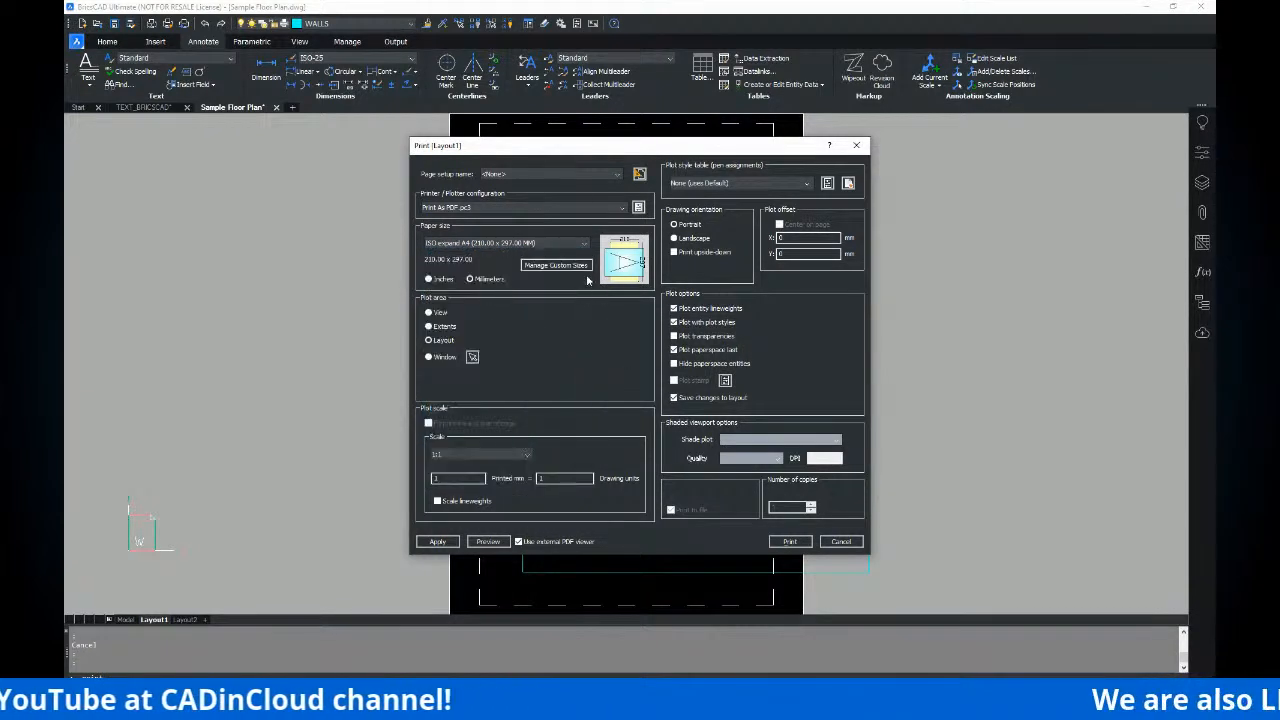
- Close the print settings without printing and start a new print of Layout1
left_click(840, 541)
middle_click_drag(785, 377, 737, 366)
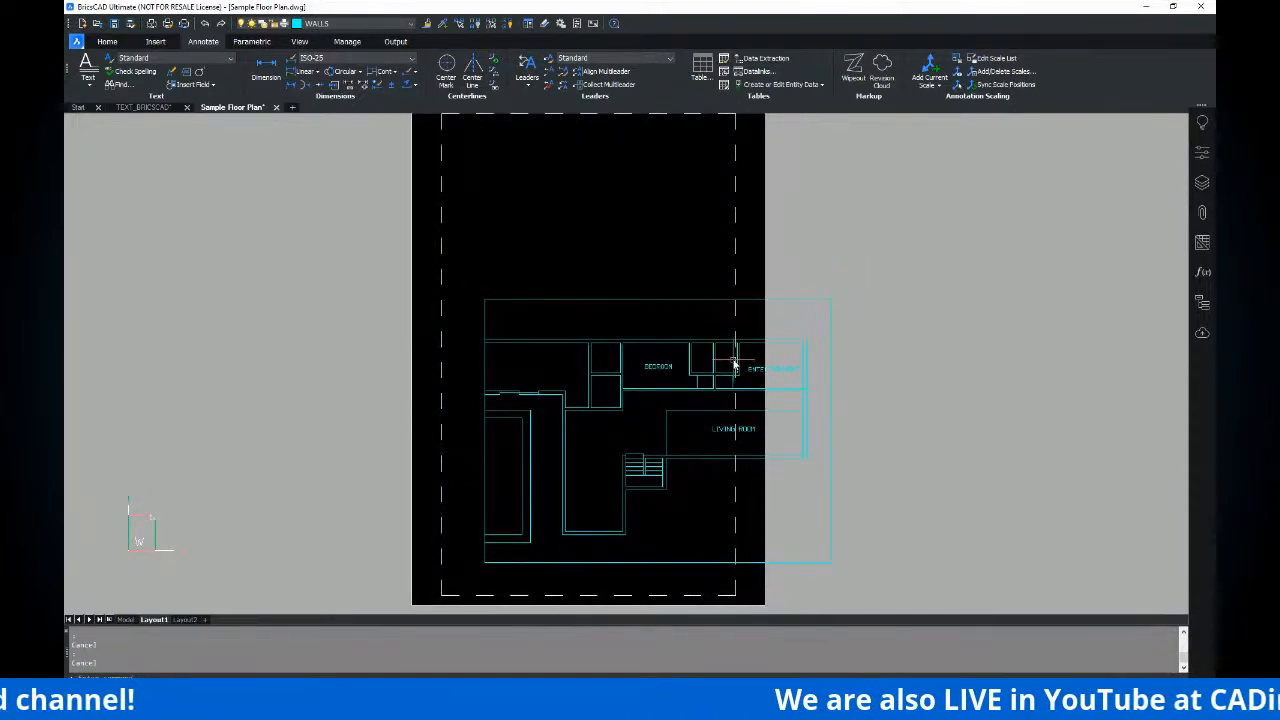
key("ctrl+p")
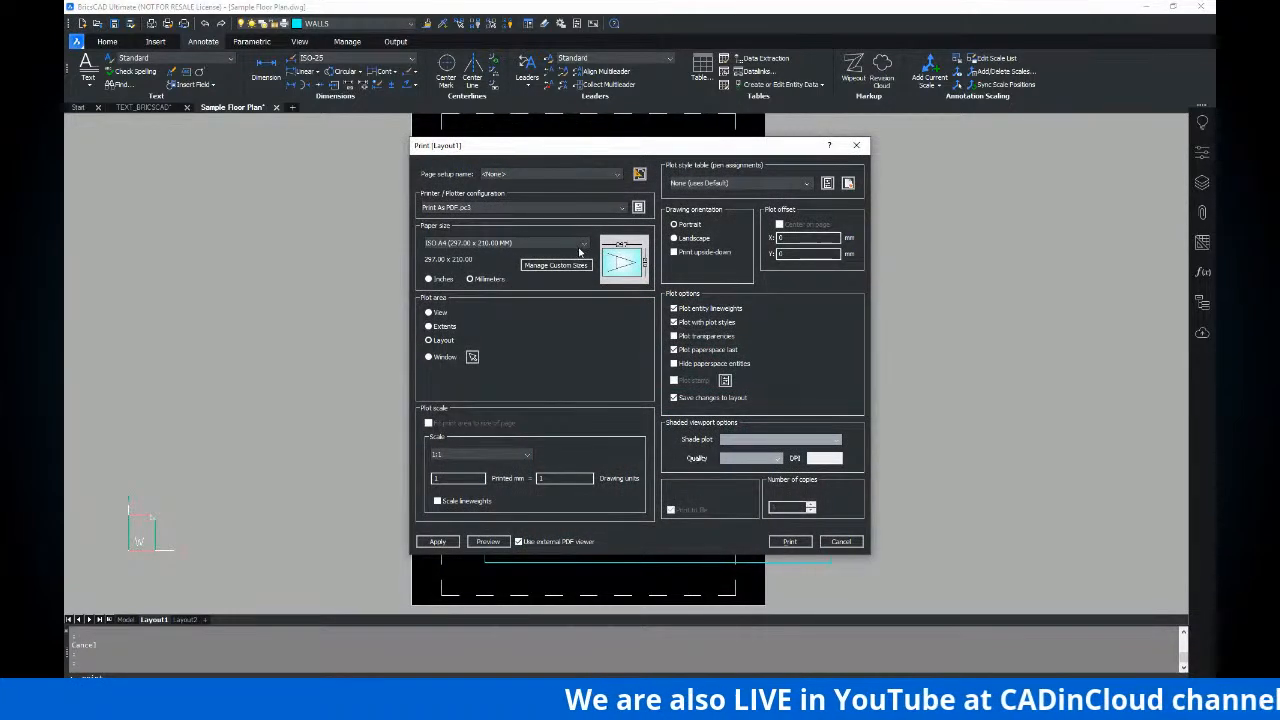
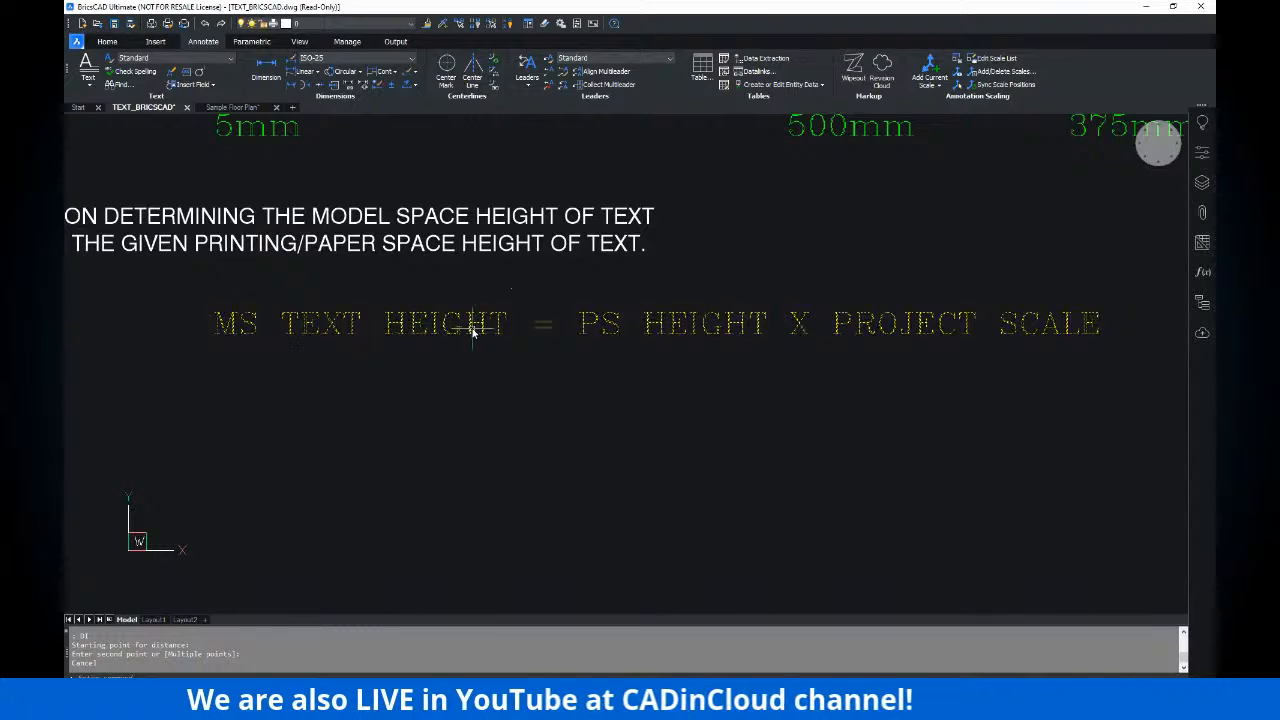
- Examine the formula for model space text height alongside the paper space text heights in the TEXT_BRICSCAD drawing
middle_click_drag(474, 320, 374, 443)
scroll(645, 318, "up", 3)
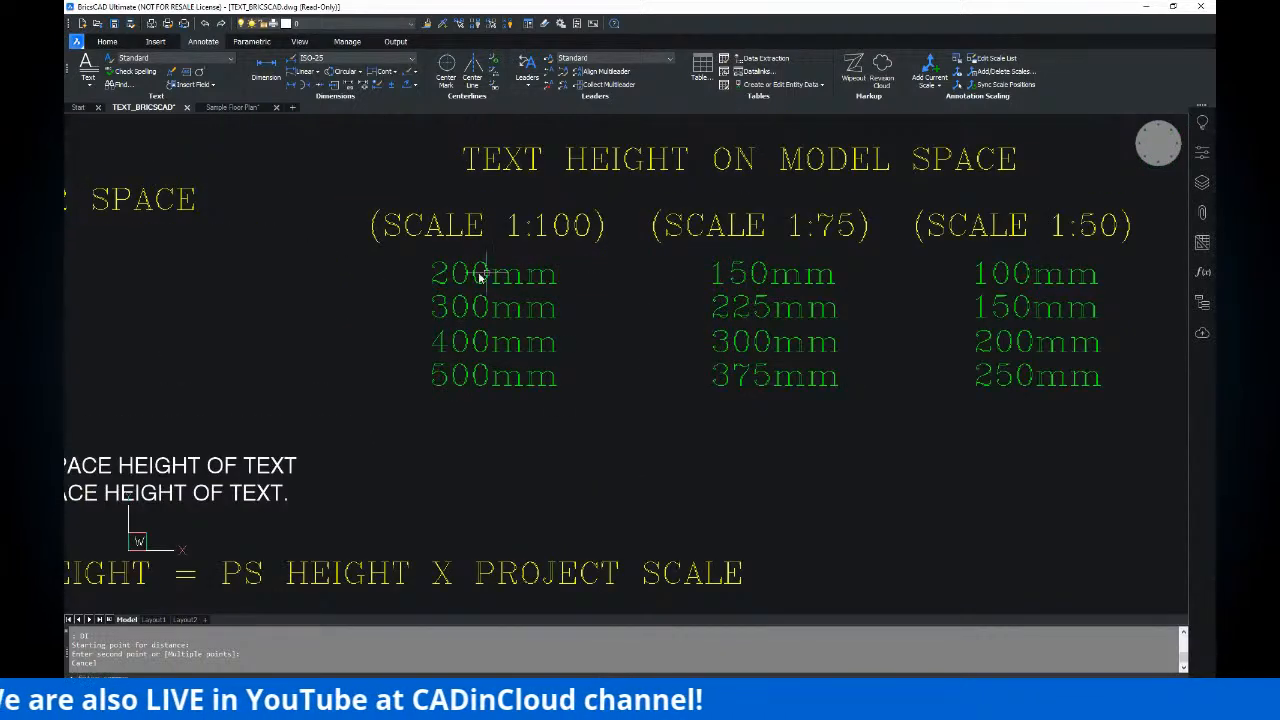
scroll(569, 312, "down", 2)
middle_click_drag(510, 352, 746, 255)
mouse_move(606, 376)
middle_mouse_down()
mouse_move(586, 394)
mouse_move(643, 399)
middle_mouse_up()
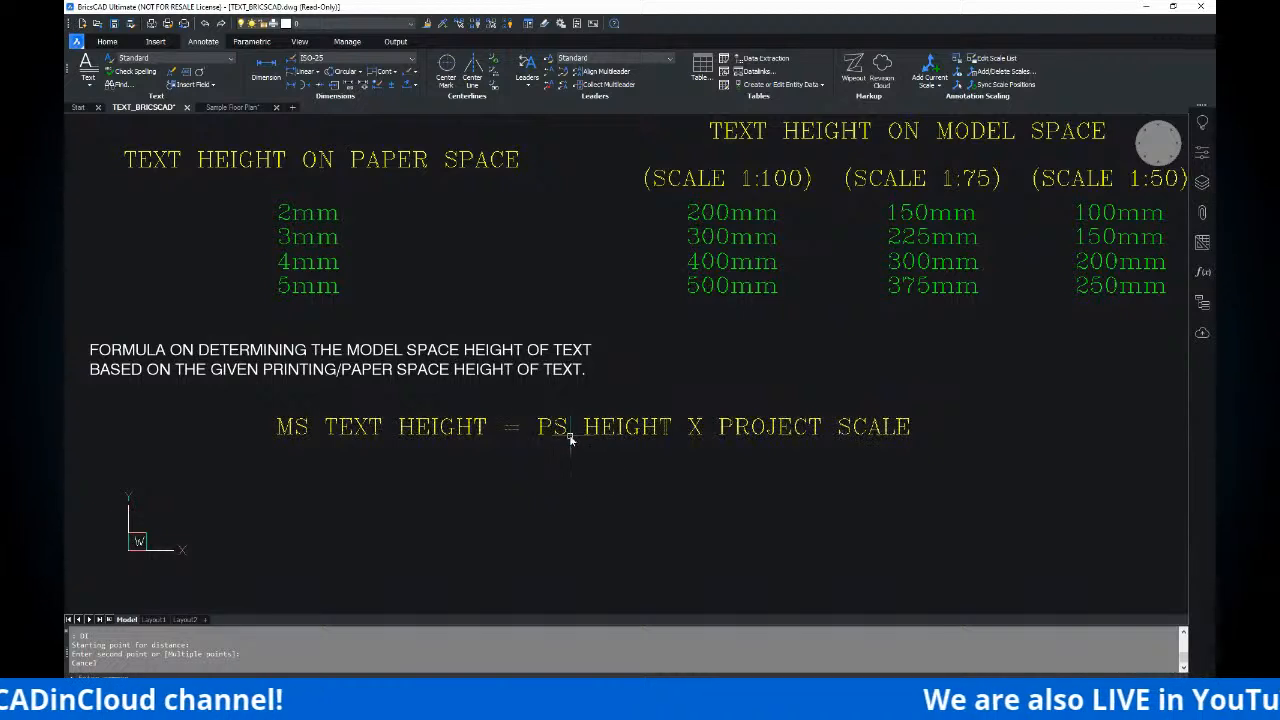
key("ctrl")
key("ctrl")
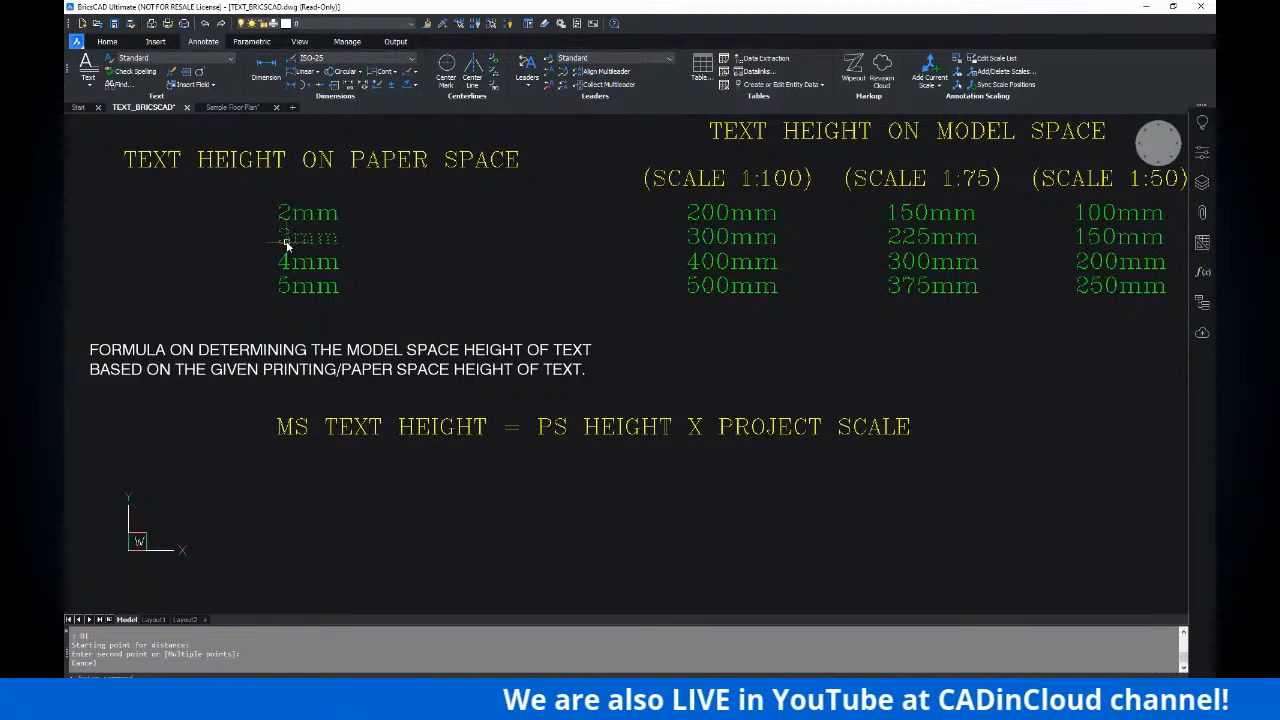
middle_click_drag(802, 337, 734, 340)
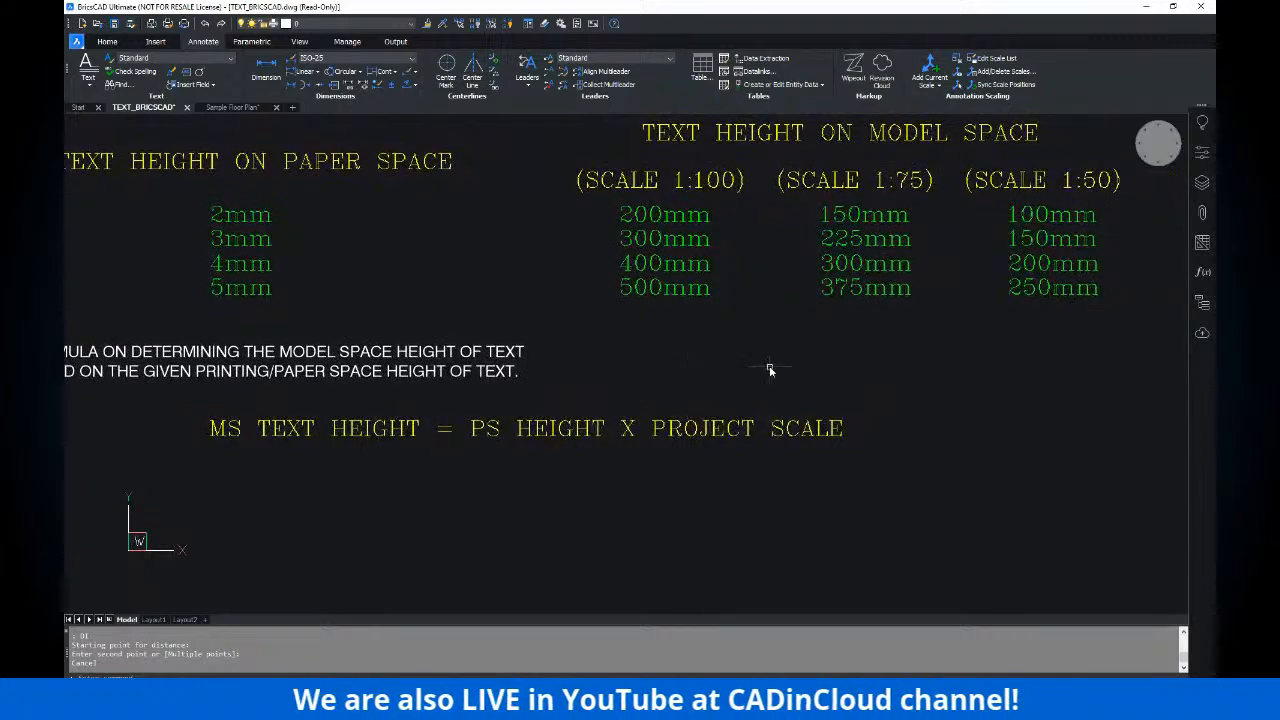
- Examine the model space text heights listed for scales 1:100, 1:75 and 1:50, and review the whole text sheet
middle_click_drag(752, 259, 709, 334)
scroll(652, 234, "up", 3)
middle_click_drag(652, 234, 714, 251)
key("ctrl")
middle_click_drag(1000, 260, 751, 256)
middle_click_drag(868, 243, 617, 243)
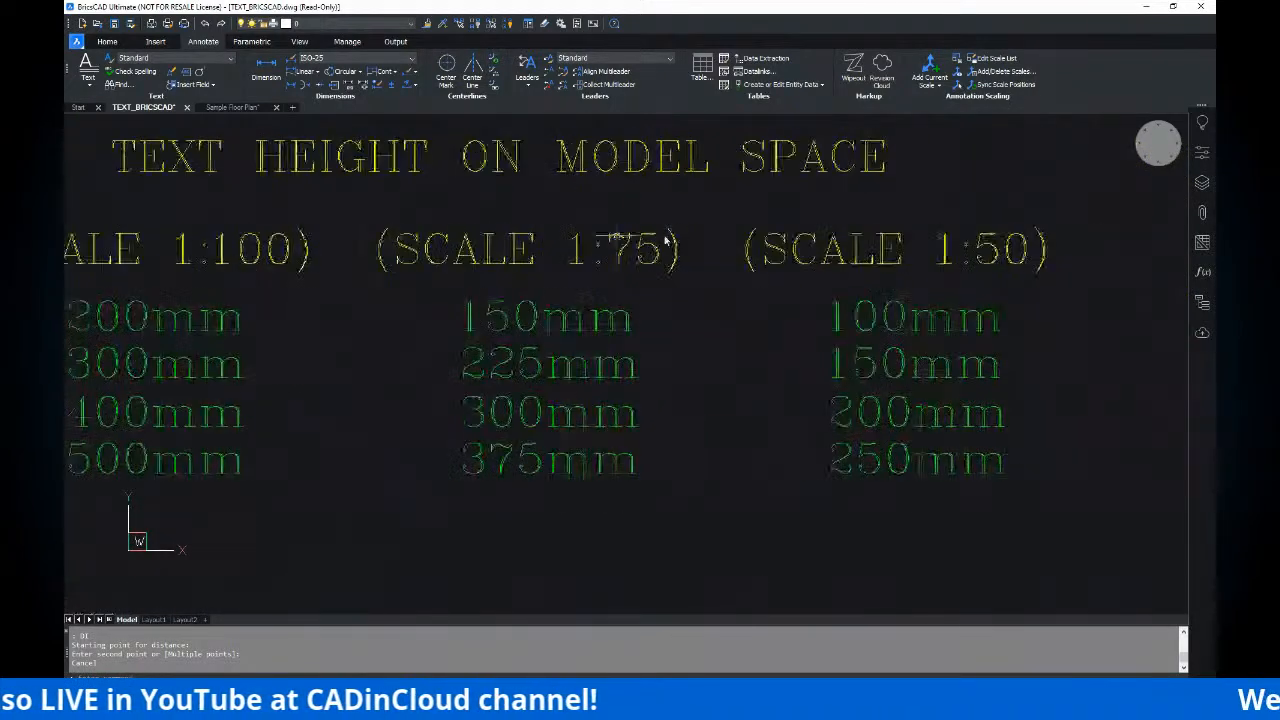
scroll(686, 291, "down", 5)
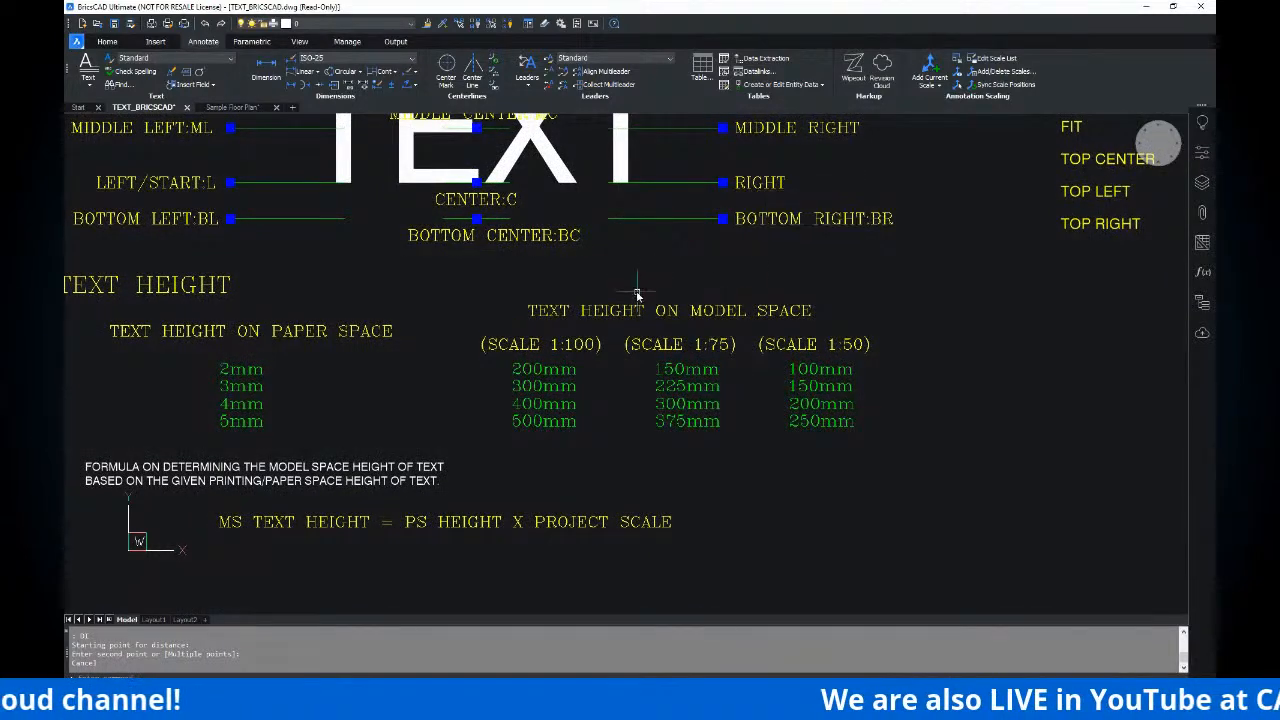
scroll(640, 290, "down", 4)
middle_click_drag(640, 408, 636, 428)
mouse_move(695, 335)
middle_mouse_down()
mouse_move(703, 291)
mouse_move(714, 298)
mouse_move(647, 332)
middle_mouse_up()
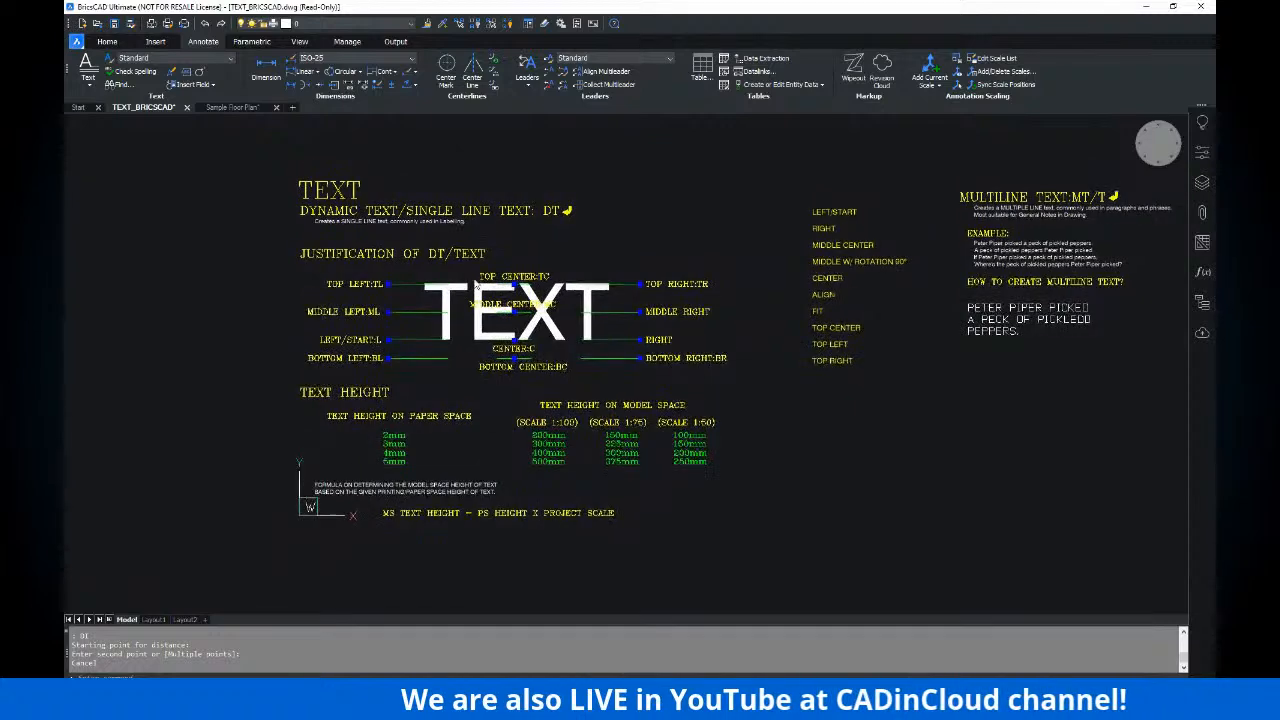
- Switch to the Sample Floor Plan drawing and inspect the LIVING ROOM label in Layout1
left_click(212, 108)
scroll(486, 394, "down", 3)
scroll(640, 355, "down", 2)
scroll(626, 357, "up", 3)
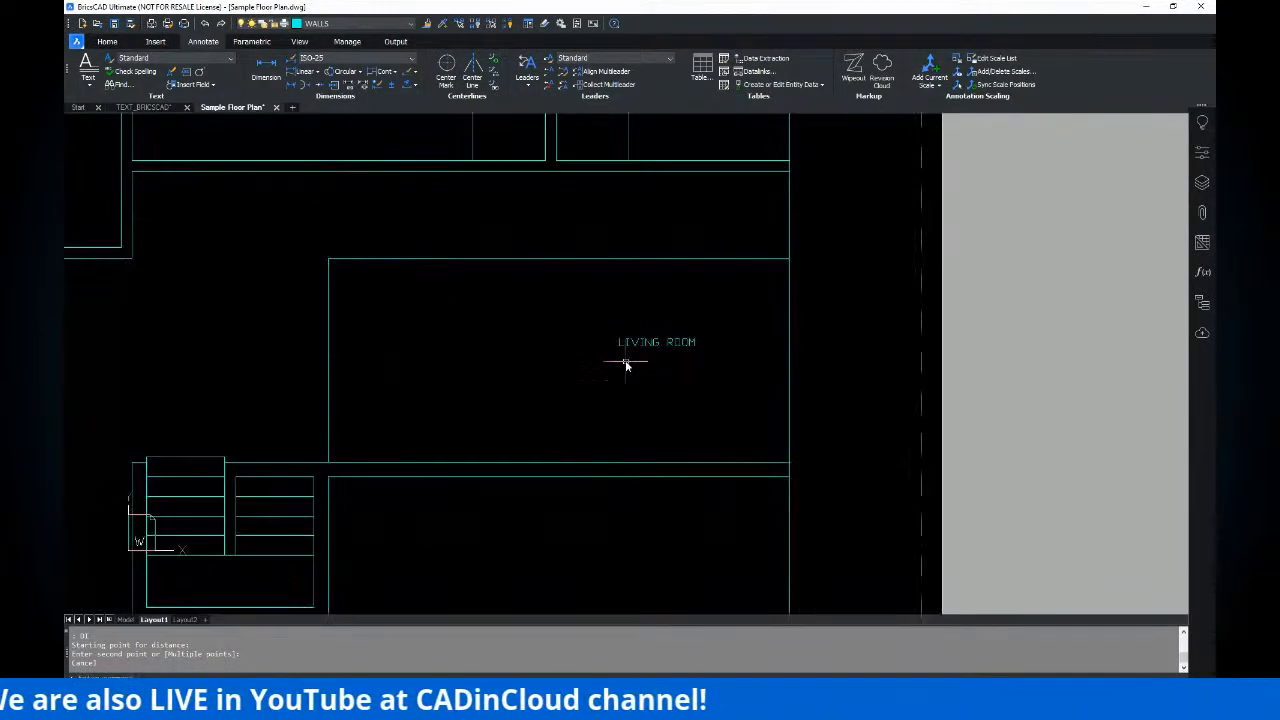
scroll(674, 357, "down", 3)
left_click_drag(845, 318, 832, 284)
scroll(743, 341, "up", 2)
middle_click_drag(712, 325, 779, 309)
key("ctrl")
key("ctrl")
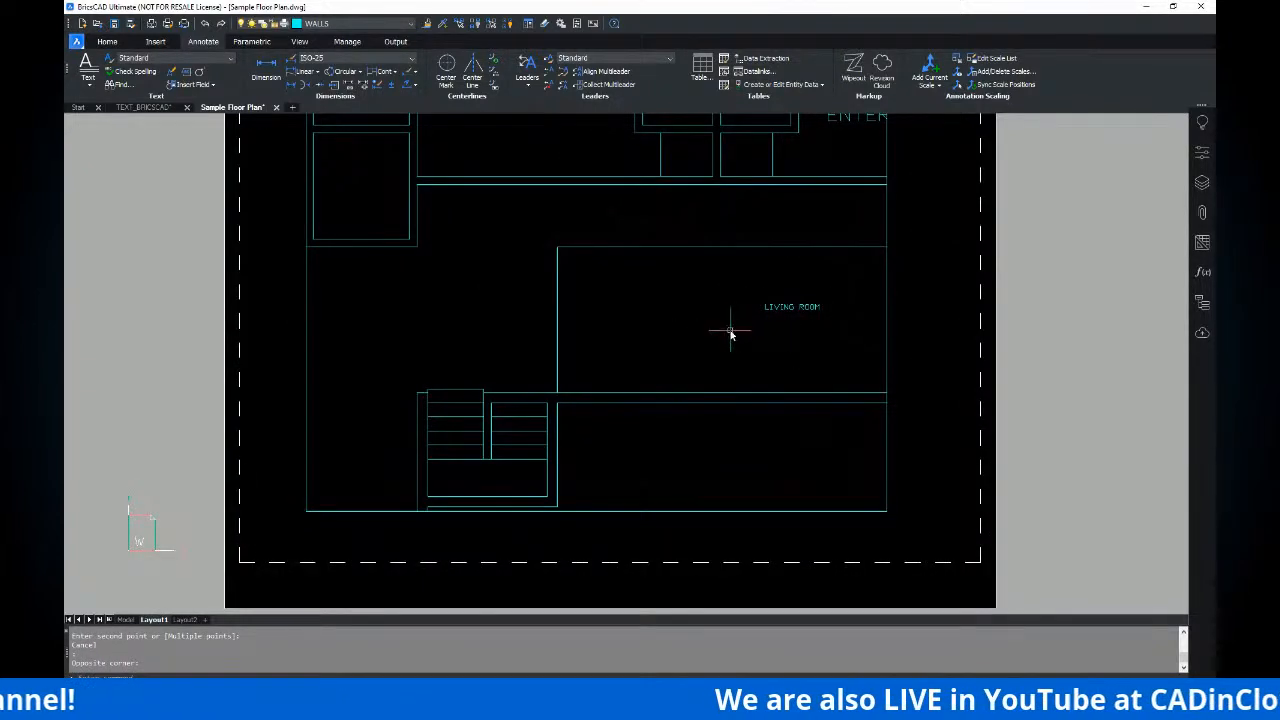
- Enter the floor plan viewport's model space in Layout1 and return to paper space
scroll(726, 335, "down", 2)
middle_click_drag(723, 334, 711, 351)
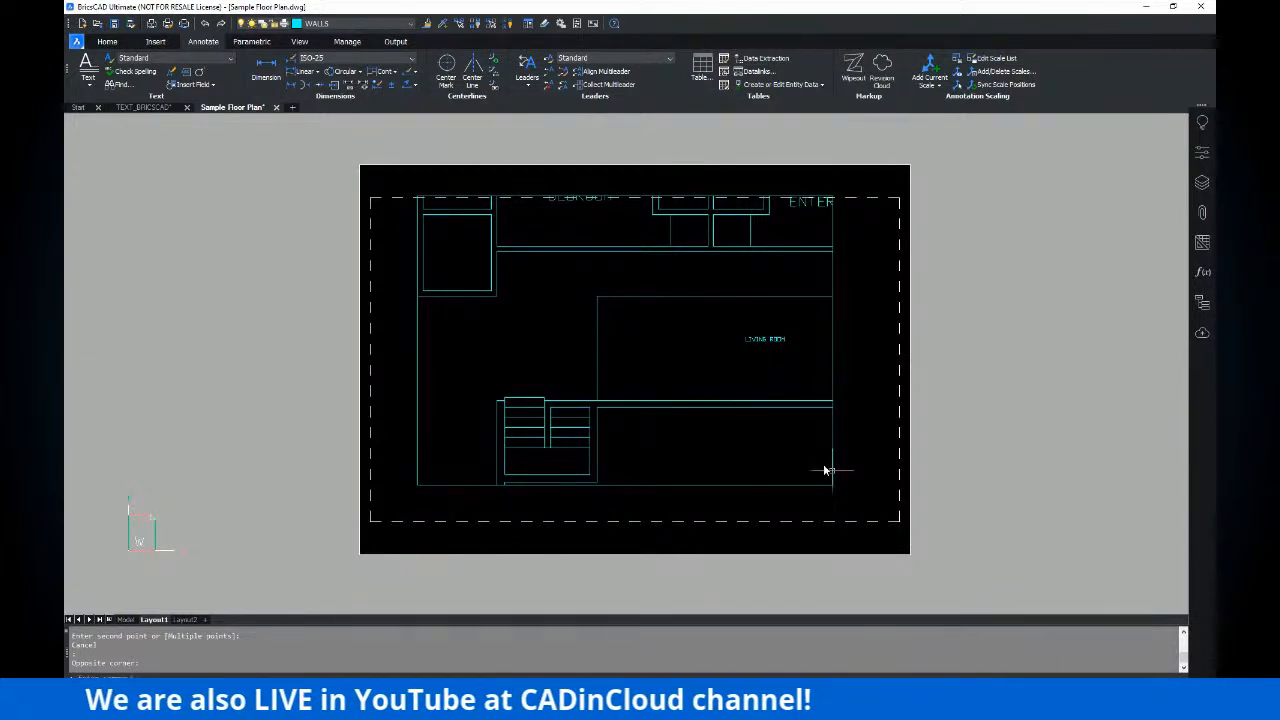
double_click(697, 371)
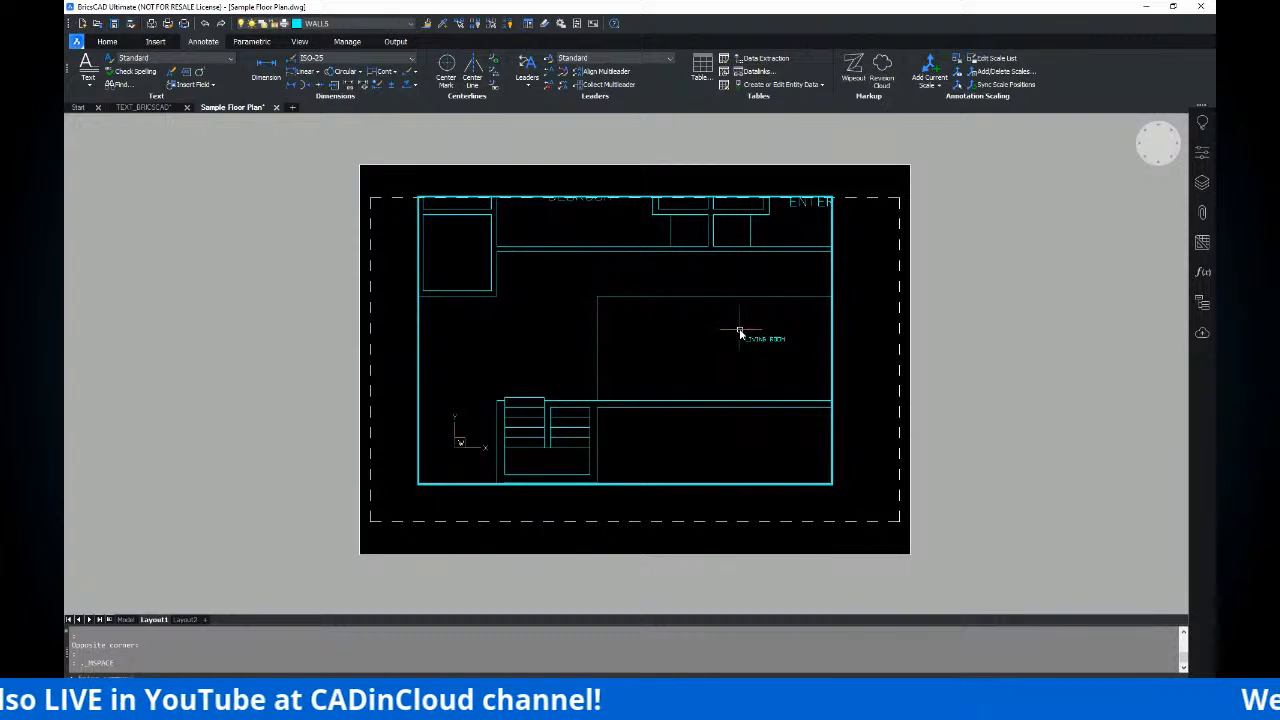
double_click(880, 347)
middle_click_drag(855, 329, 831, 361)
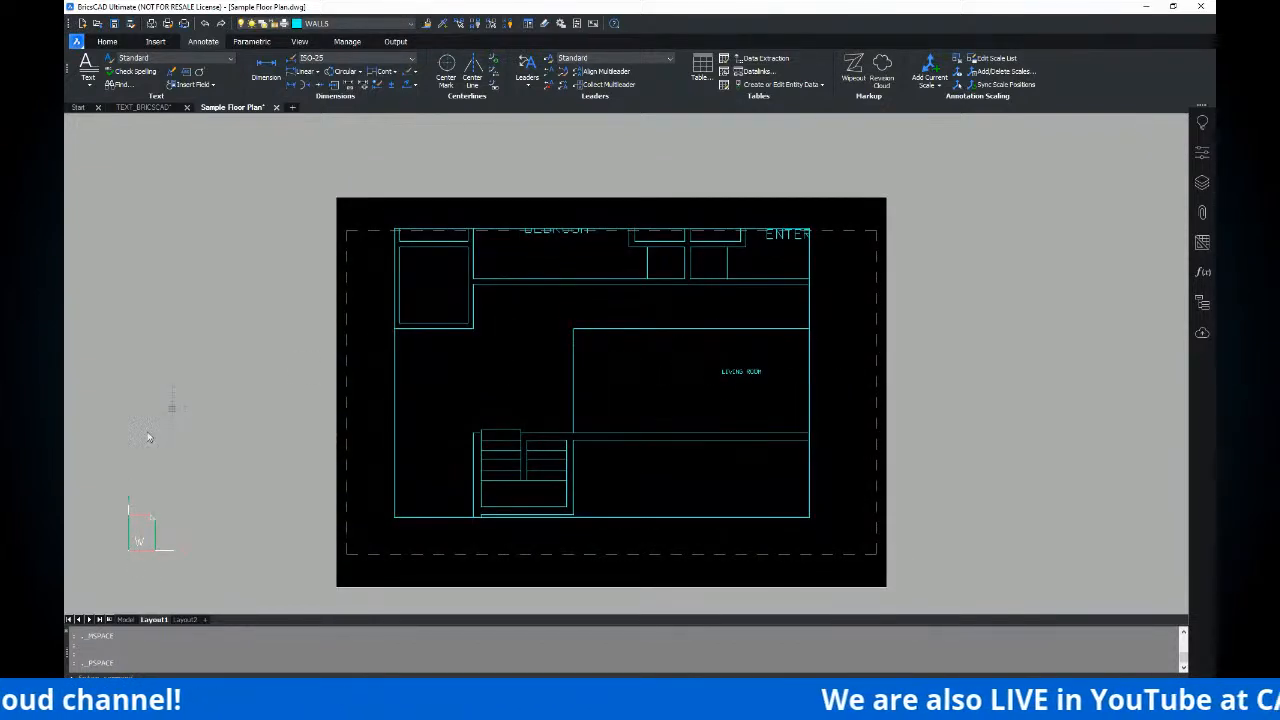
- Switch to the TEXT_BRICSCAD drawing and review the single line text and justification notes
left_click(150, 107)
mouse_move(880, 330)
middle_mouse_down()
mouse_move(598, 320)
mouse_move(524, 331)
mouse_move(737, 301)
mouse_move(659, 321)
mouse_move(677, 271)
mouse_move(634, 287)
mouse_move(522, 282)
middle_mouse_up()
mouse_move(637, 283)
middle_mouse_down()
mouse_move(546, 283)
mouse_move(874, 278)
middle_mouse_up()
middle_click_drag(574, 277, 774, 274)
middle_click_drag(600, 253, 468, 224)
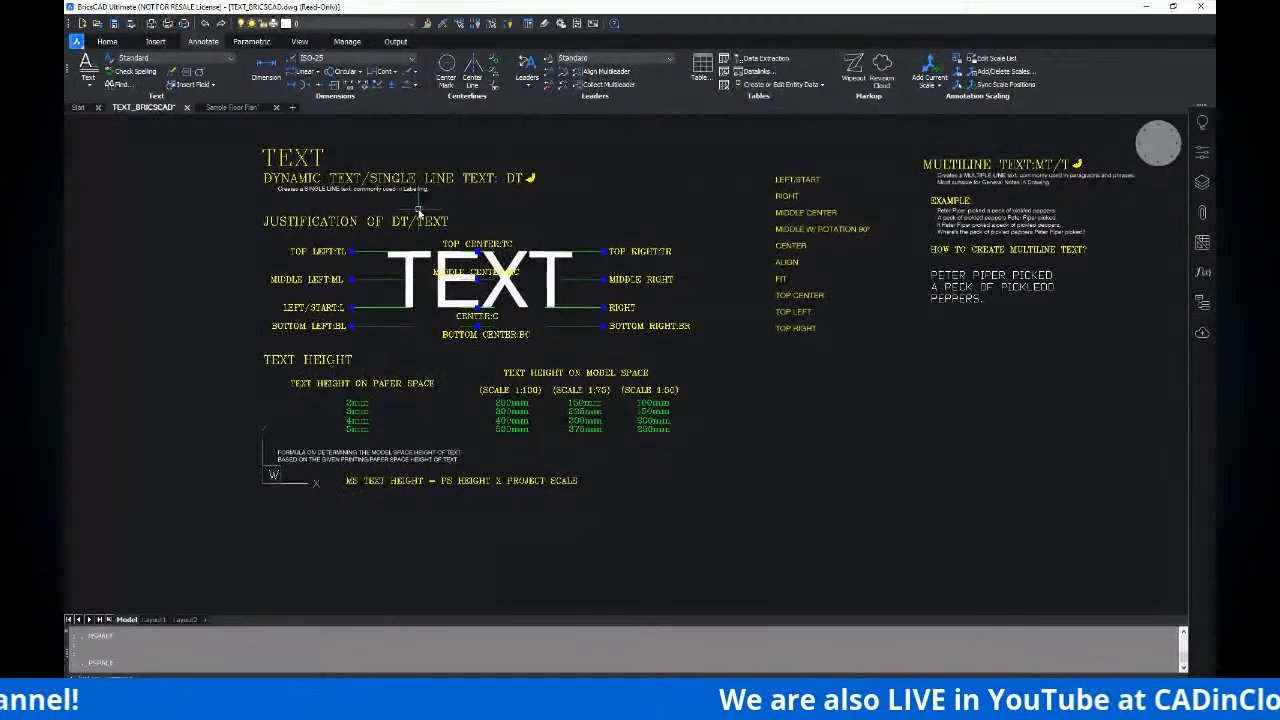
mouse_move(405, 228)
key("ctrl")
key("ctrl")
- Review the multiline text notes and example, continuing to the list of text editing commands
middle_click_drag(725, 240, 270, 262)
scroll(611, 186, "up", 2)
scroll(610, 187, "up", 2)
key("ctrl")
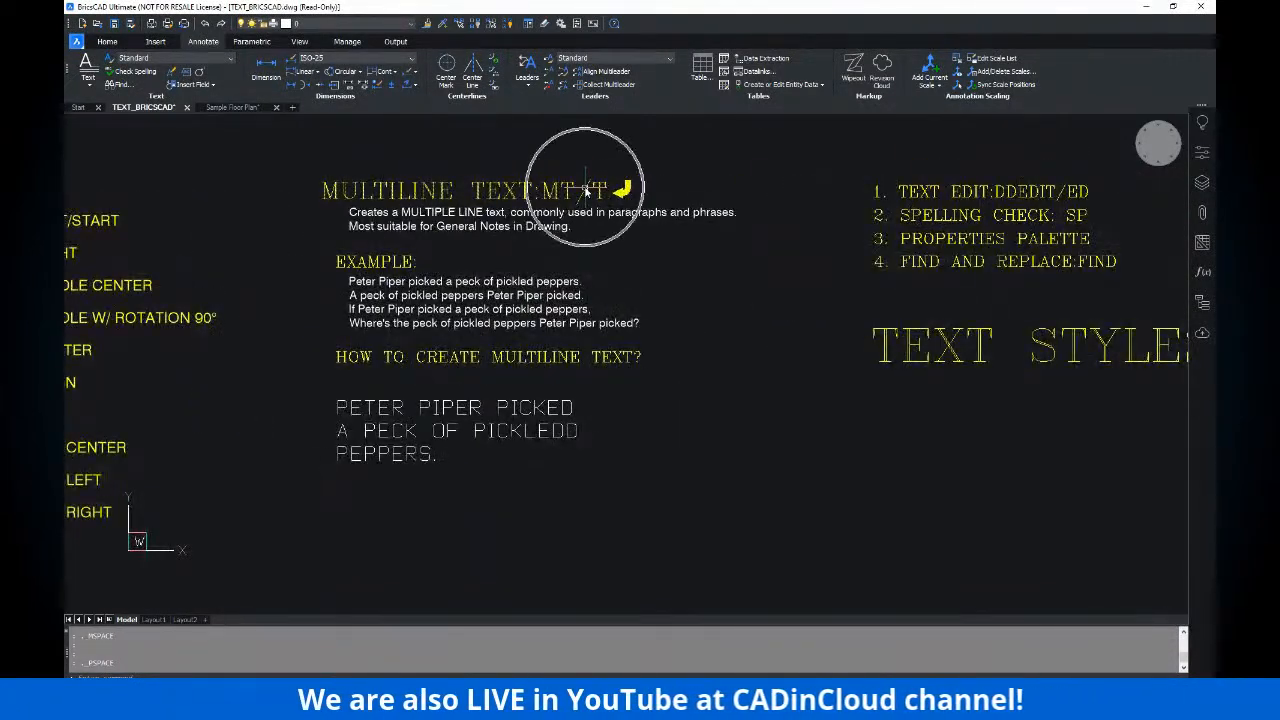
middle_click_drag(918, 218, 464, 231)
middle_click_drag(592, 217, 588, 222)
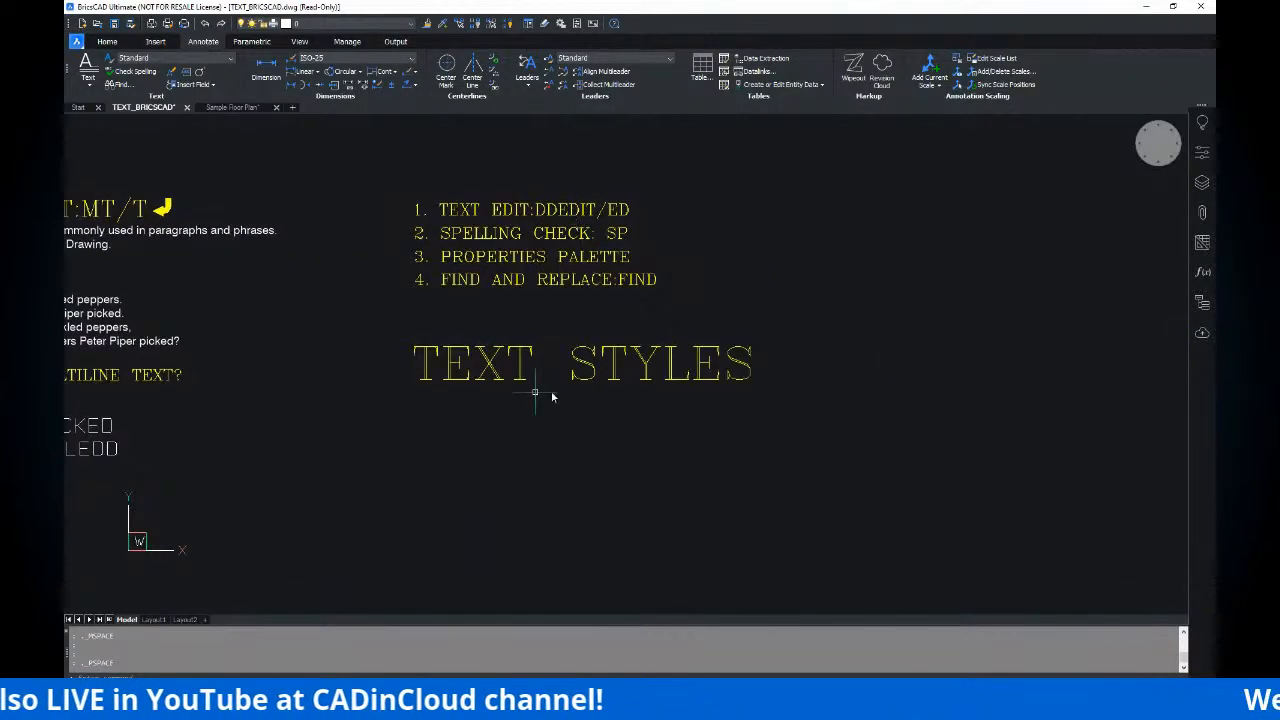
- Examine the list of text edit, spelling check, properties and find-and-replace methods and the TEXT STYLES heading
middle_click_drag(561, 299, 633, 293)
middle_click_drag(741, 280, 725, 260)
middle_click_drag(581, 338, 568, 291)
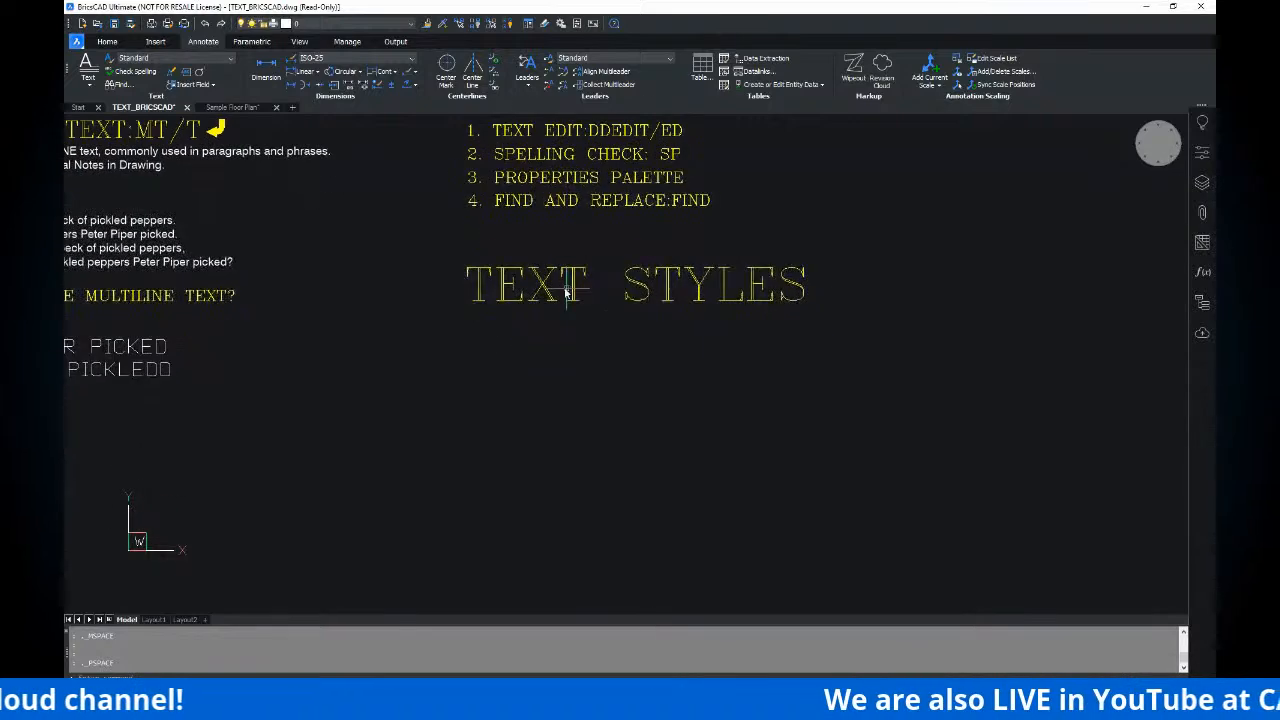
scroll(567, 290, "up", 2)
middle_click_drag(754, 295, 712, 340)
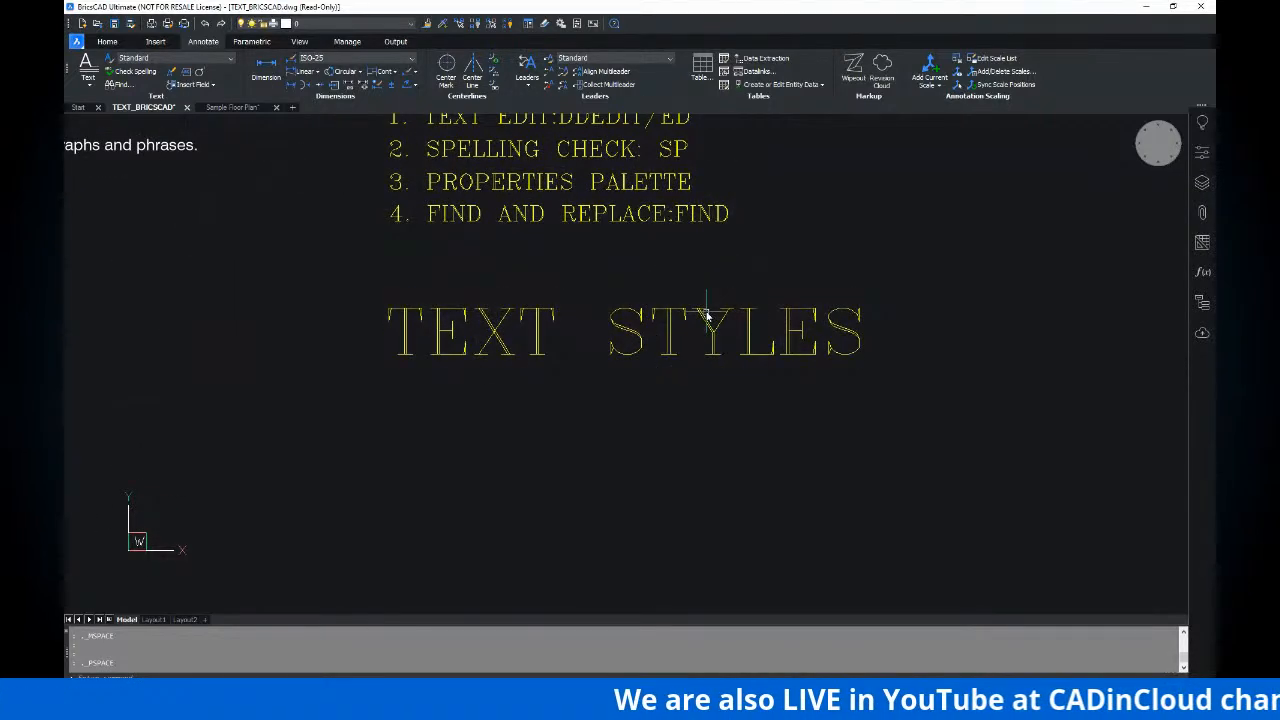
mouse_move(680, 256)
middle_mouse_down()
mouse_move(694, 380)
mouse_move(706, 324)
middle_mouse_up()
mouse_move(594, 276)
middle_mouse_down()
mouse_move(655, 273)
mouse_move(613, 238)
middle_mouse_up()
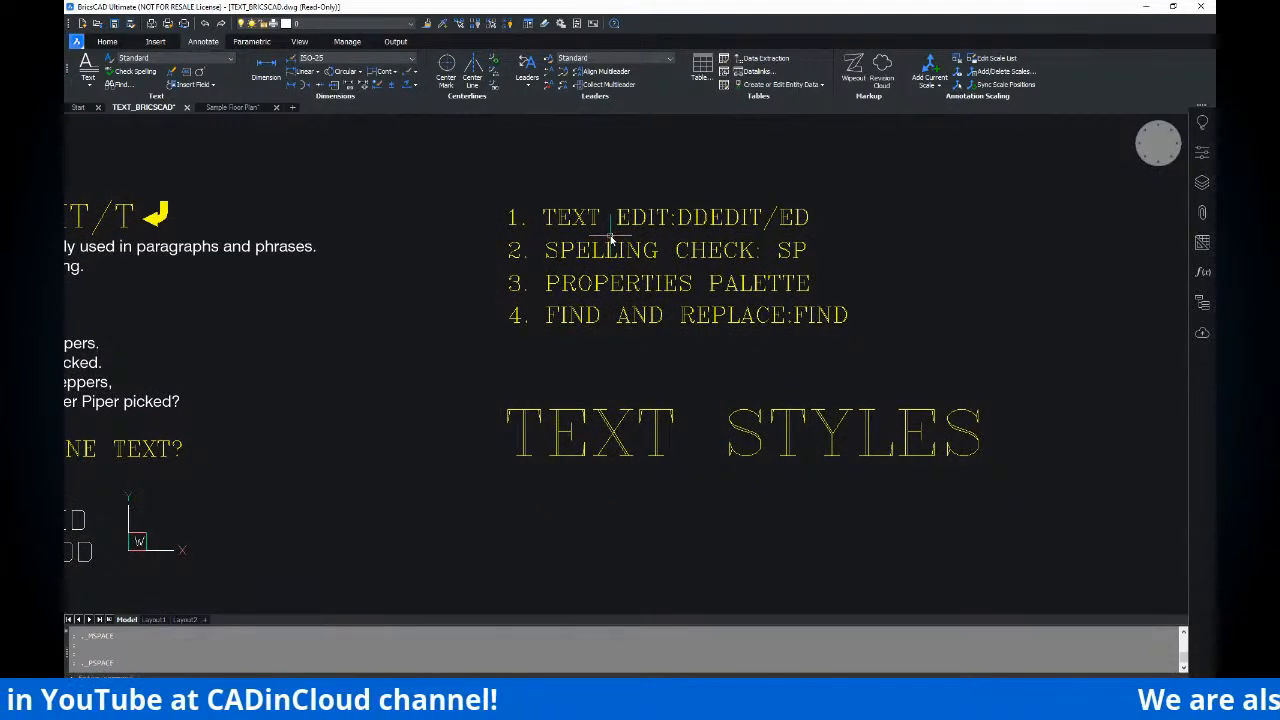
middle_click_drag(614, 232, 609, 248)
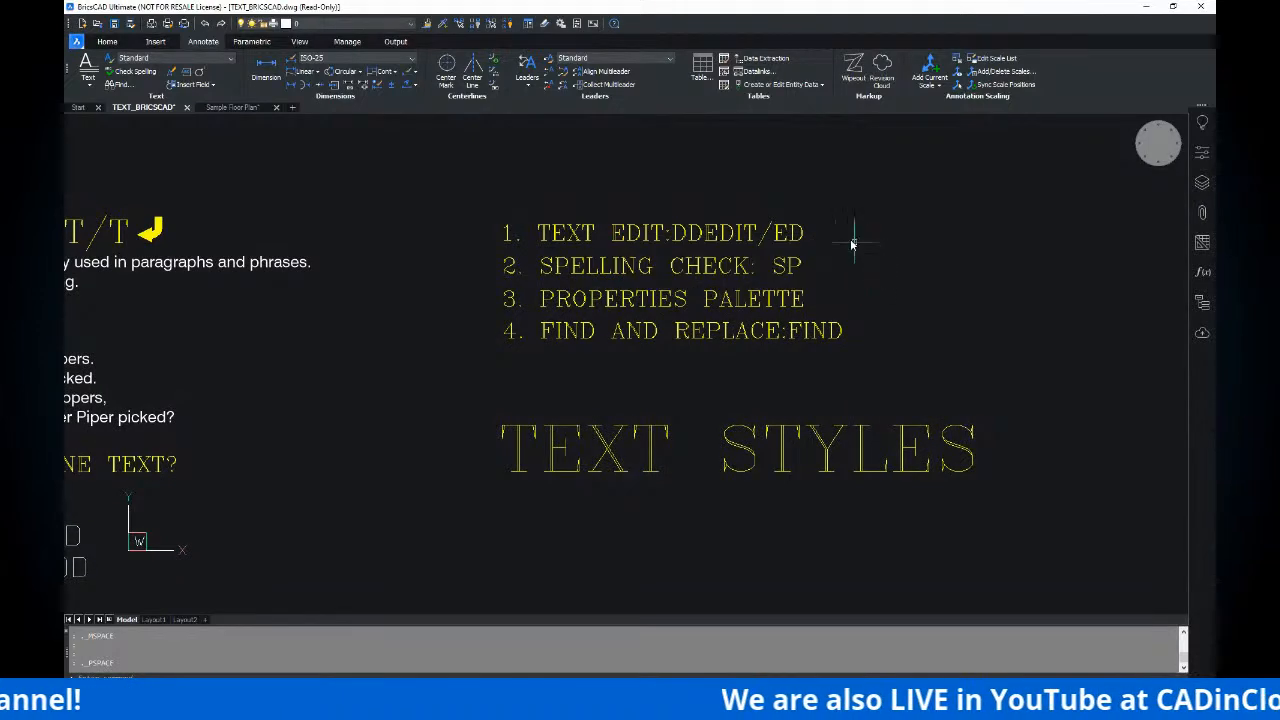
middle_click_drag(852, 244, 848, 258)
middle_click_drag(754, 254, 740, 273)
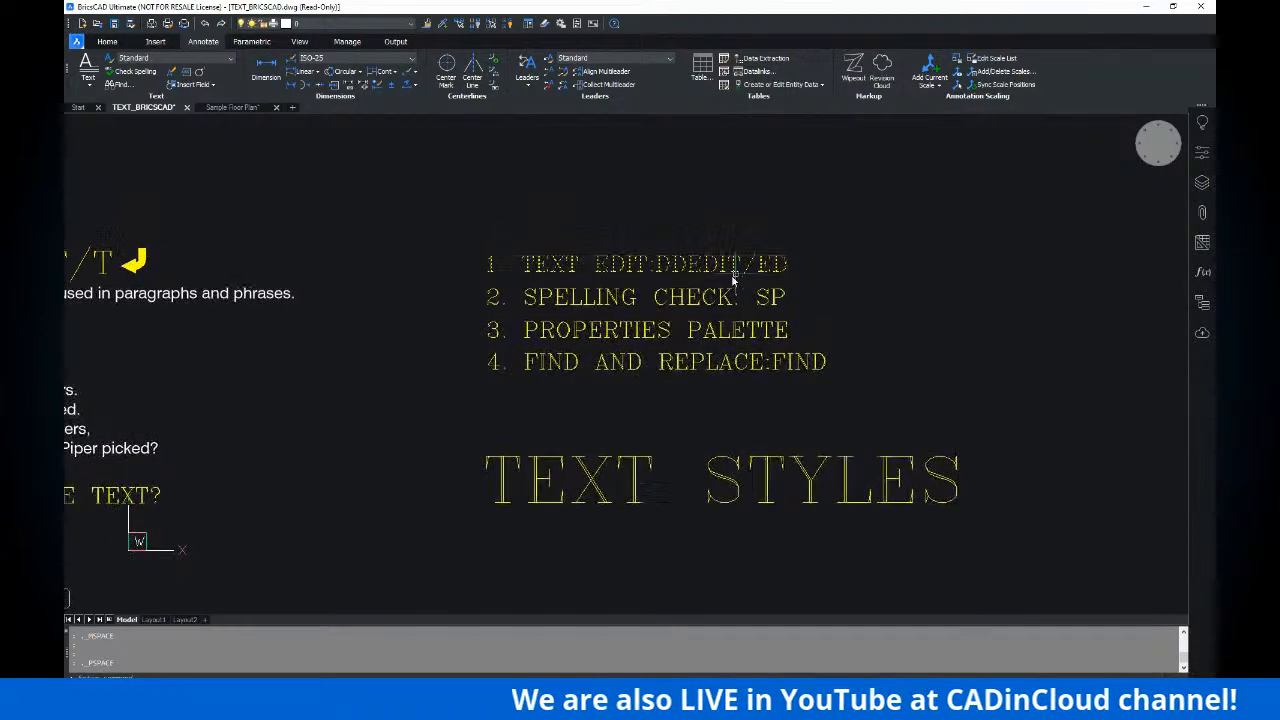
middle_click_drag(636, 275, 665, 267)
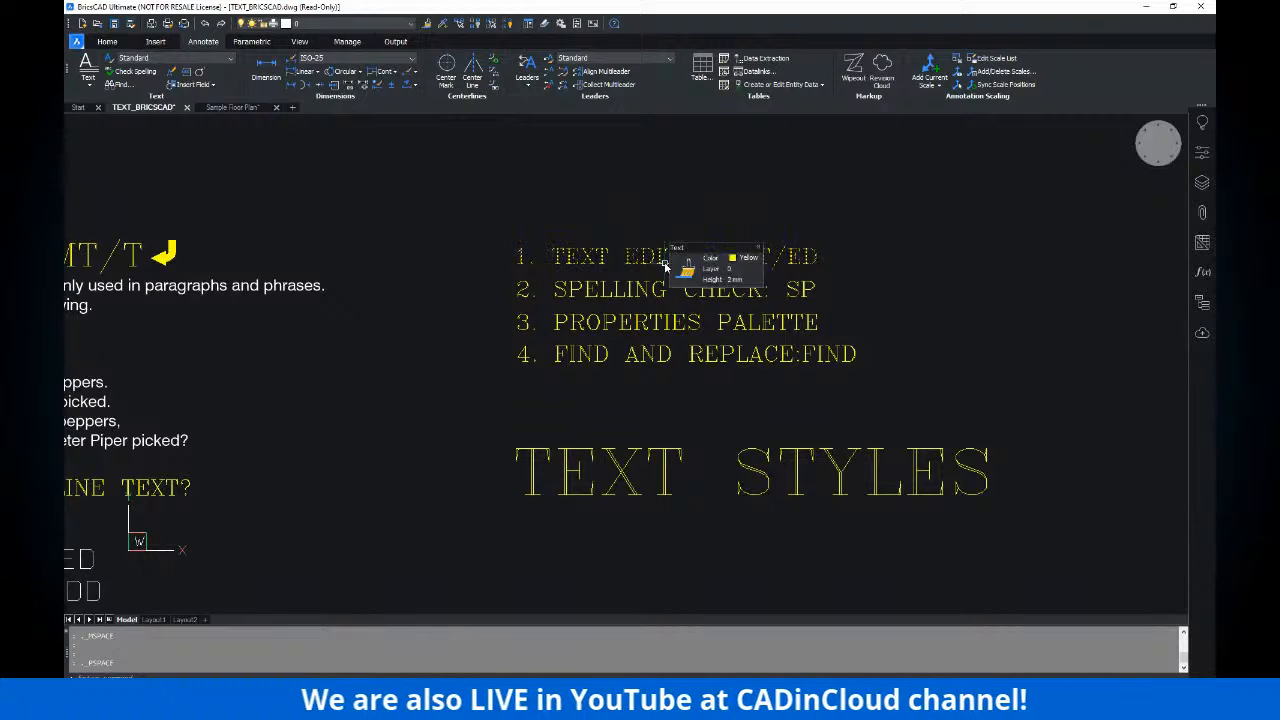
middle_click_drag(822, 254, 812, 258)
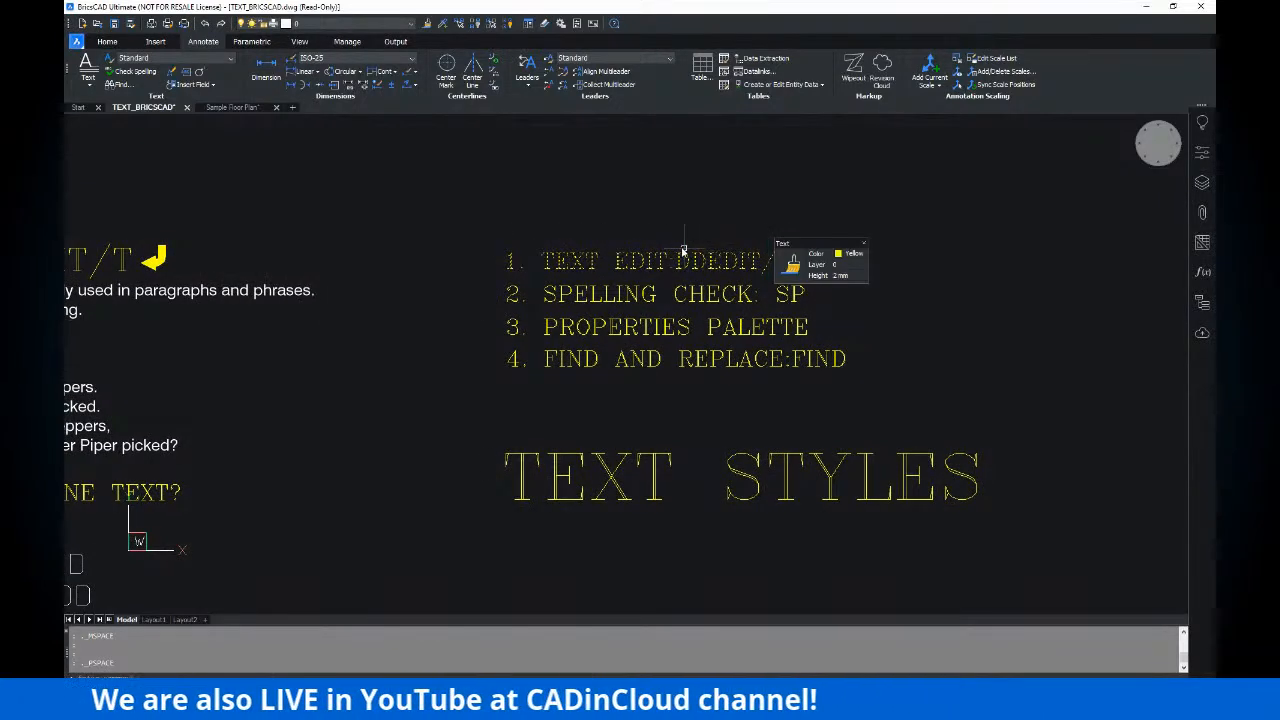
- Review the four text editing methods, from DDEDIT/ED and spelling check SP to the properties palette and FIND
middle_click_drag(666, 239, 682, 238)
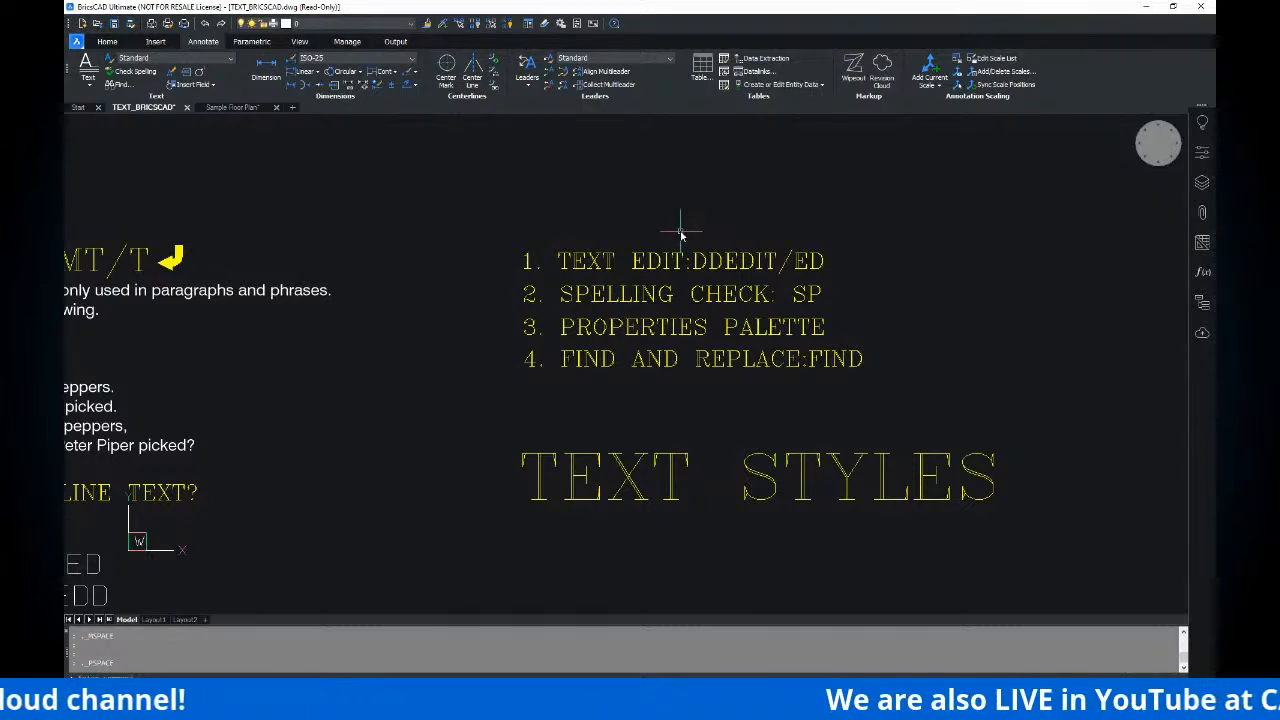
middle_click_drag(705, 268, 695, 270)
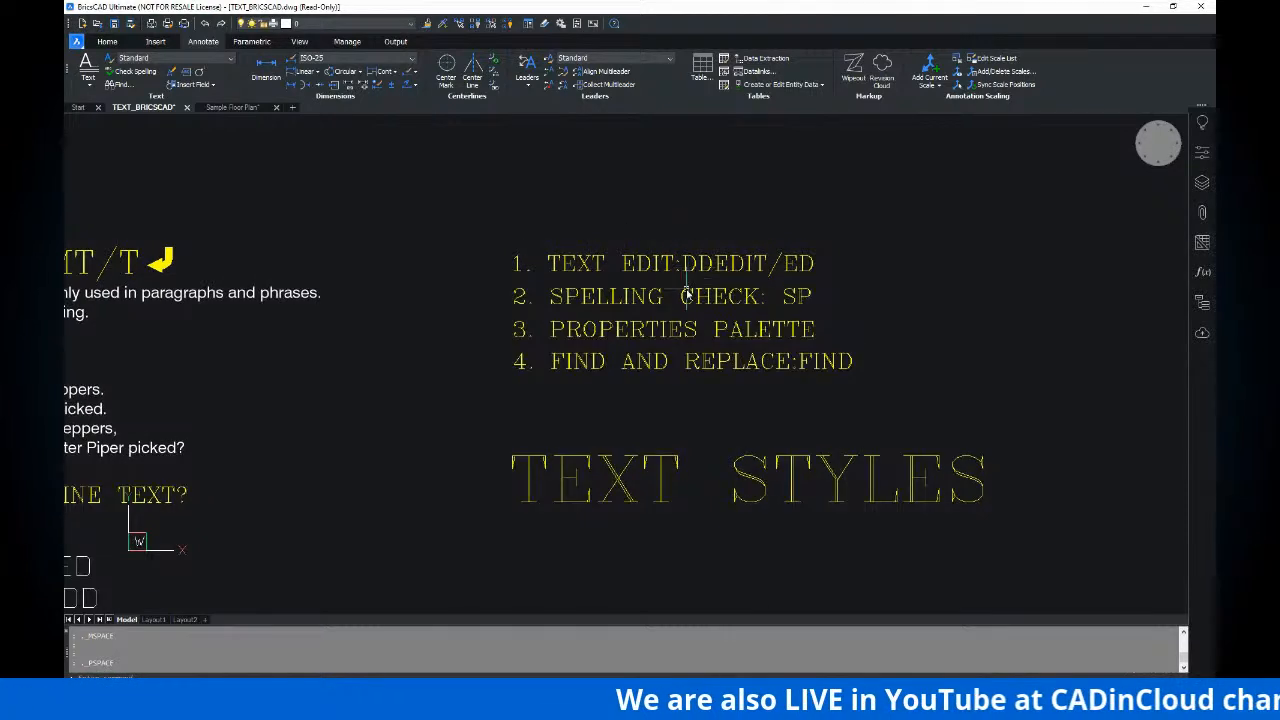
mouse_move(684, 297)
middle_click_drag(870, 297, 882, 293)
mouse_move(799, 302)
middle_mouse_down()
mouse_move(839, 292)
mouse_move(770, 302)
middle_mouse_up()
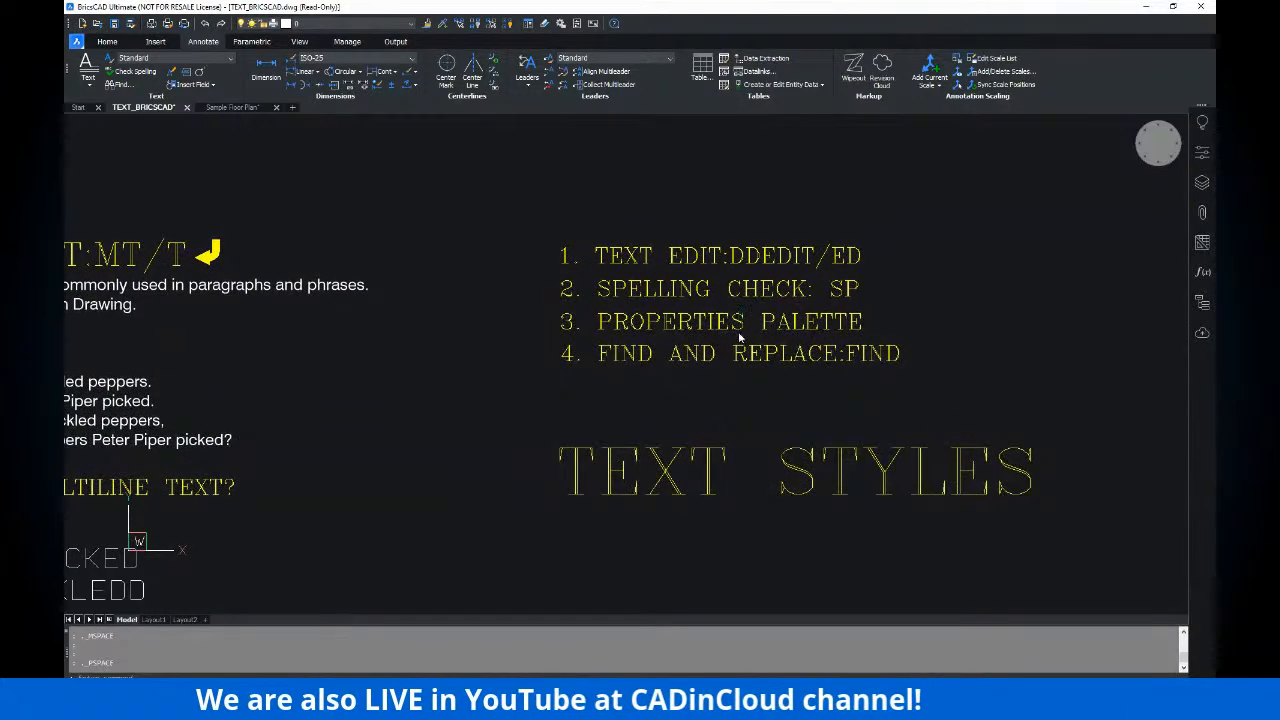
scroll(741, 338, "down", 2)
scroll(713, 306, "up", 2)
mouse_move(707, 303)
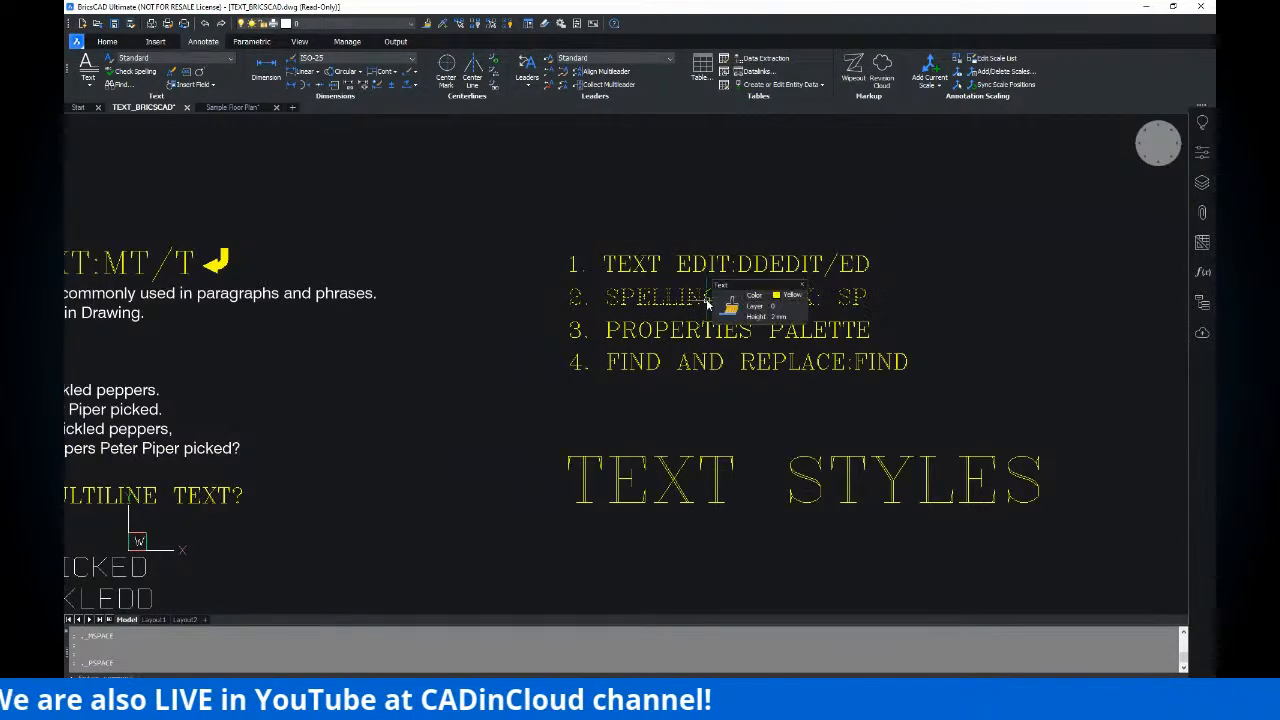
middle_click_drag(705, 379, 760, 370)
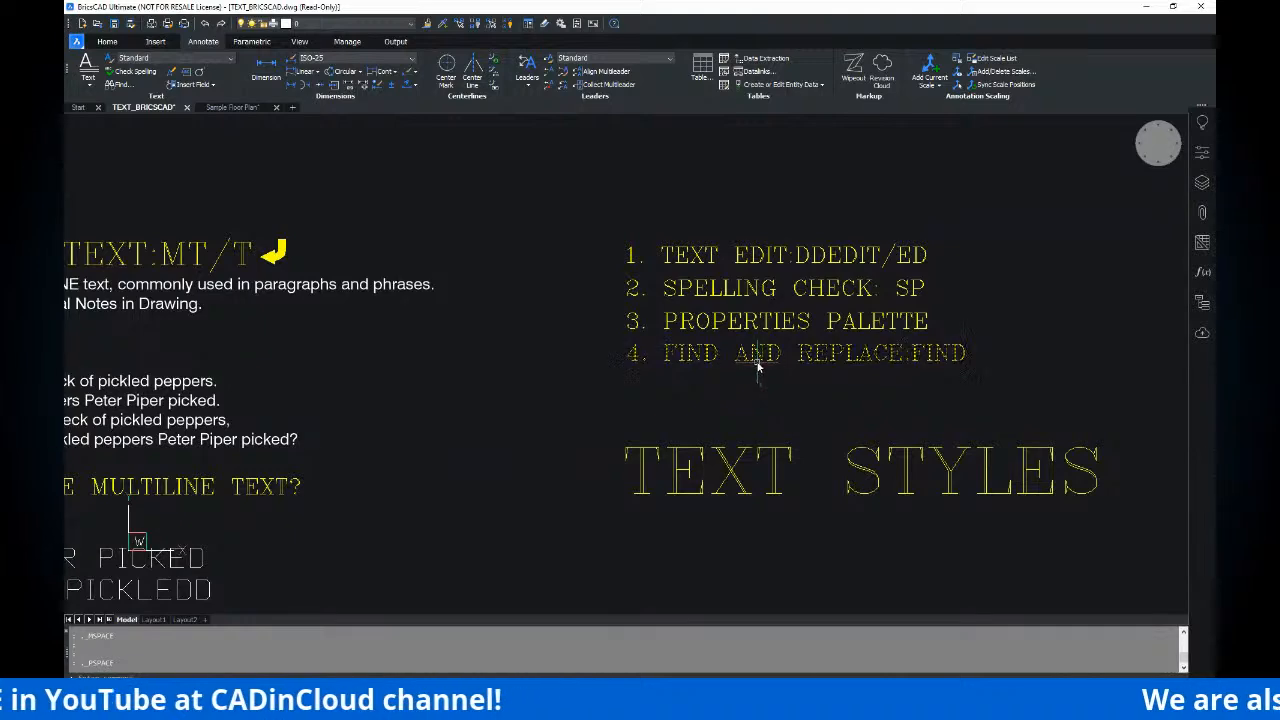
mouse_move(757, 366)
middle_click_drag(882, 297, 887, 295)
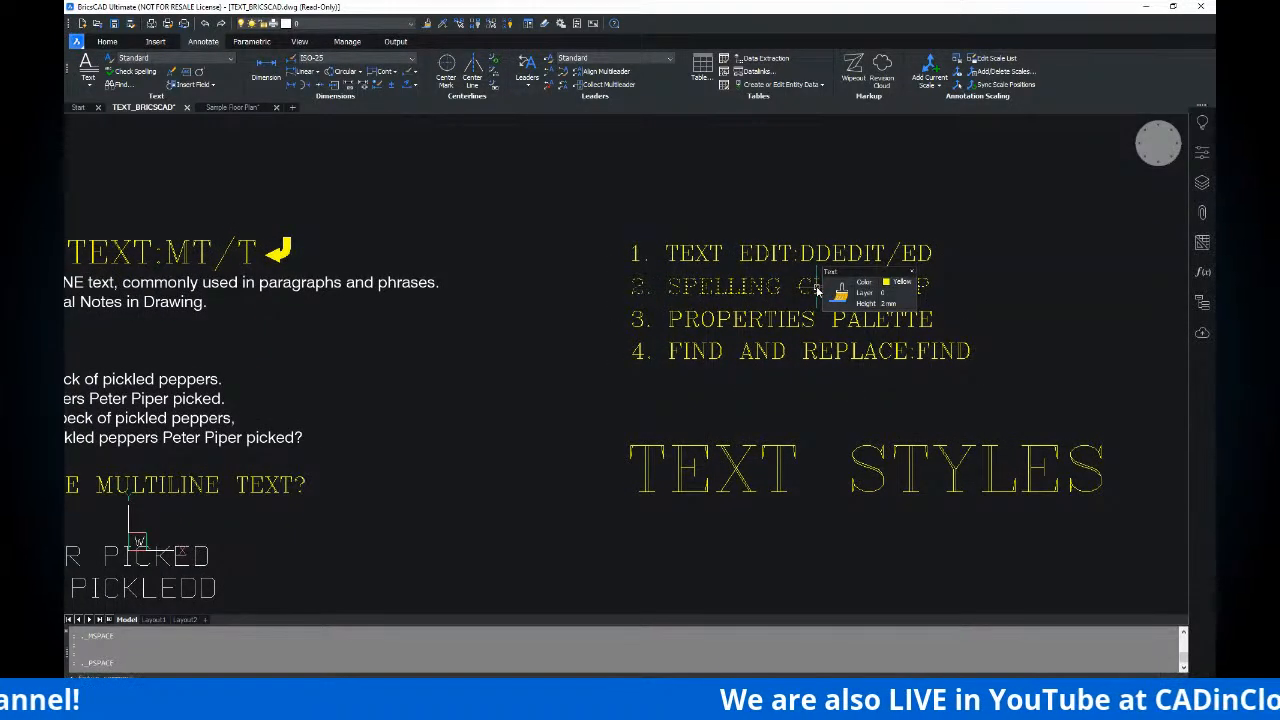
middle_click_drag(775, 296, 757, 307)
mouse_move(900, 305)
middle_mouse_down()
mouse_move(894, 290)
mouse_move(799, 299)
middle_mouse_up()
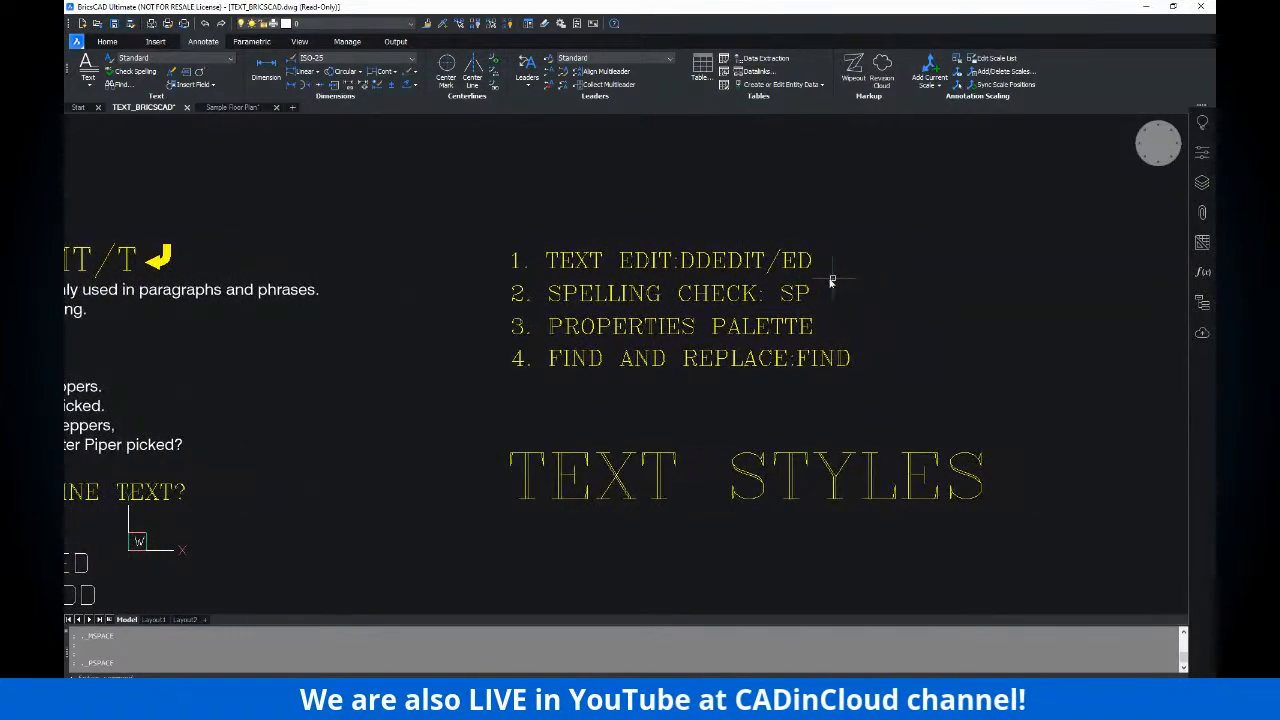
mouse_move(677, 267)
middle_mouse_down()
mouse_move(848, 271)
mouse_move(559, 277)
middle_mouse_up()
scroll(848, 271, "down", 2)
scroll(912, 258, "up", 4)
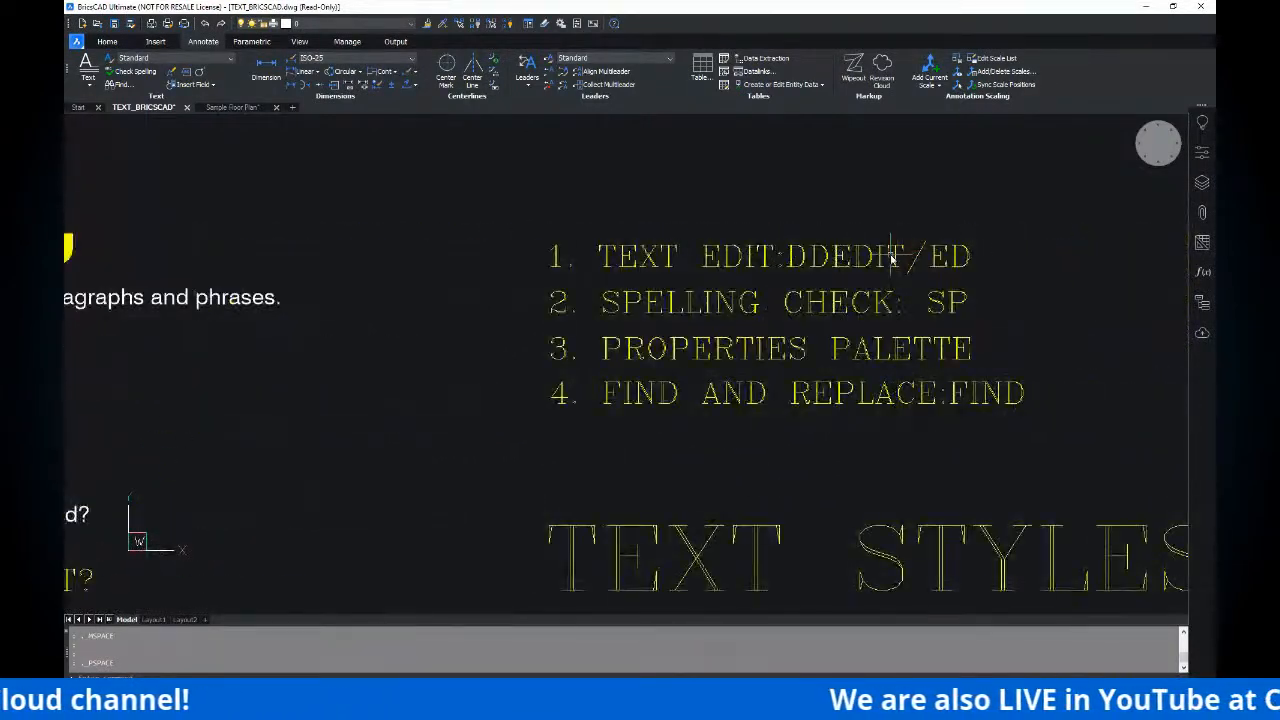
middle_click_drag(942, 258, 866, 255)
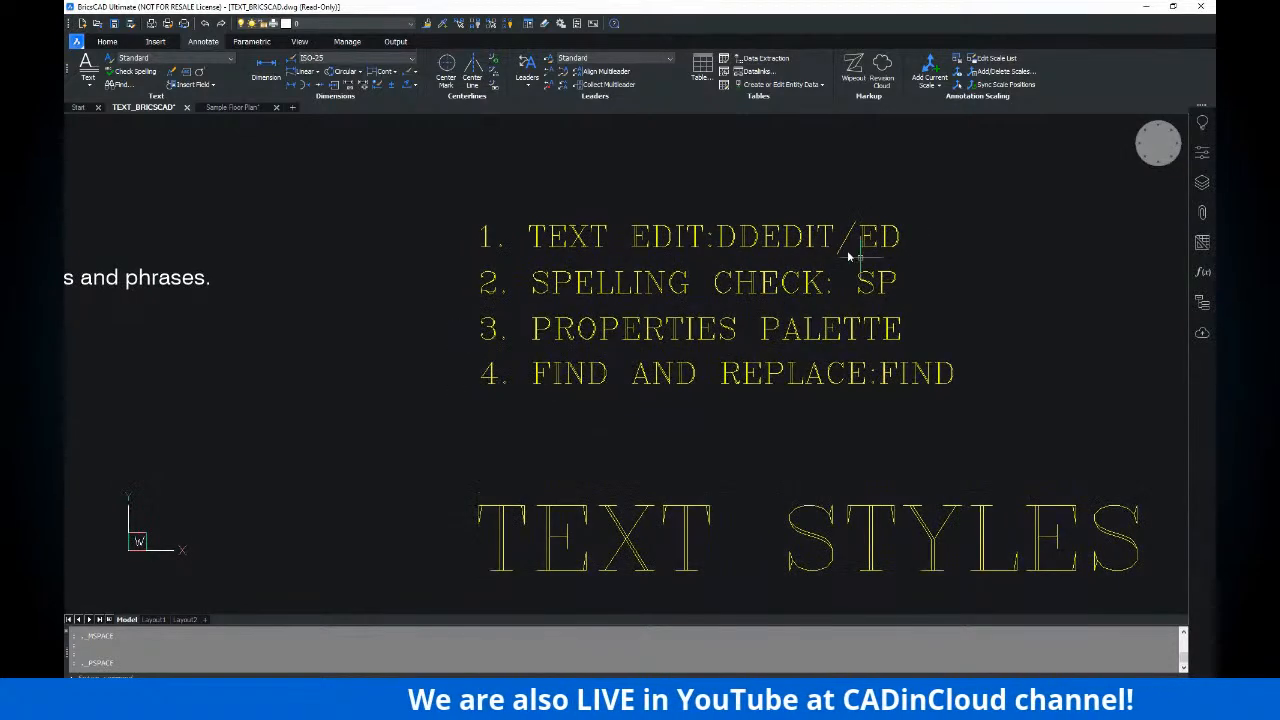
scroll(828, 250, "down", 2)
scroll(828, 250, "down", 4)
middle_click_drag(374, 254, 563, 257)
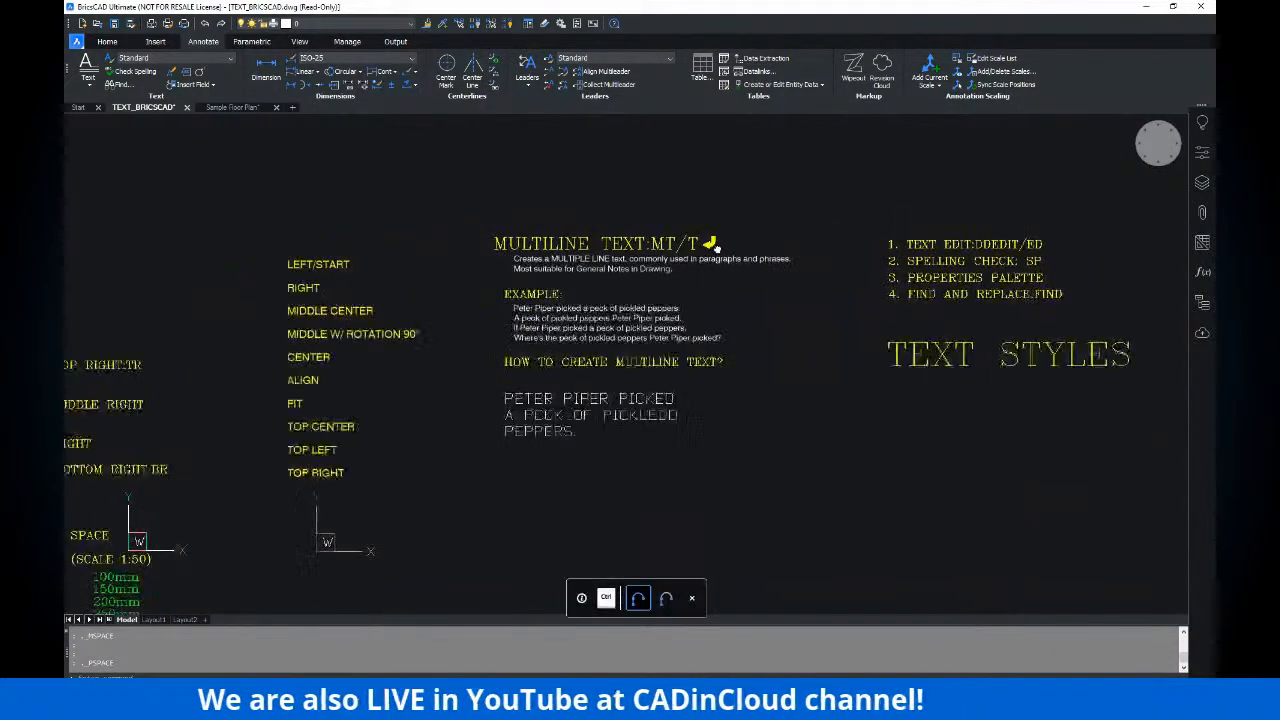
scroll(612, 268, "up", 4)
scroll(616, 268, "down", 4)
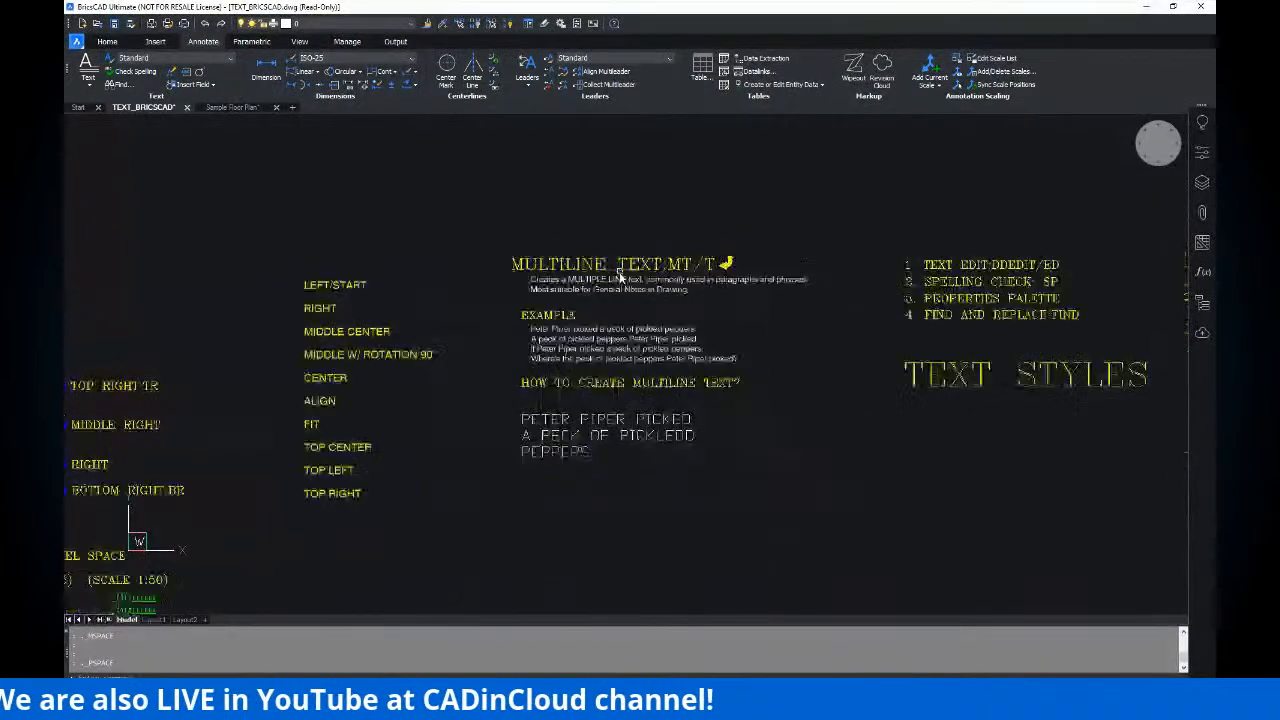
middle_click_drag(558, 280, 610, 284)
mouse_move(608, 285)
type("dde")
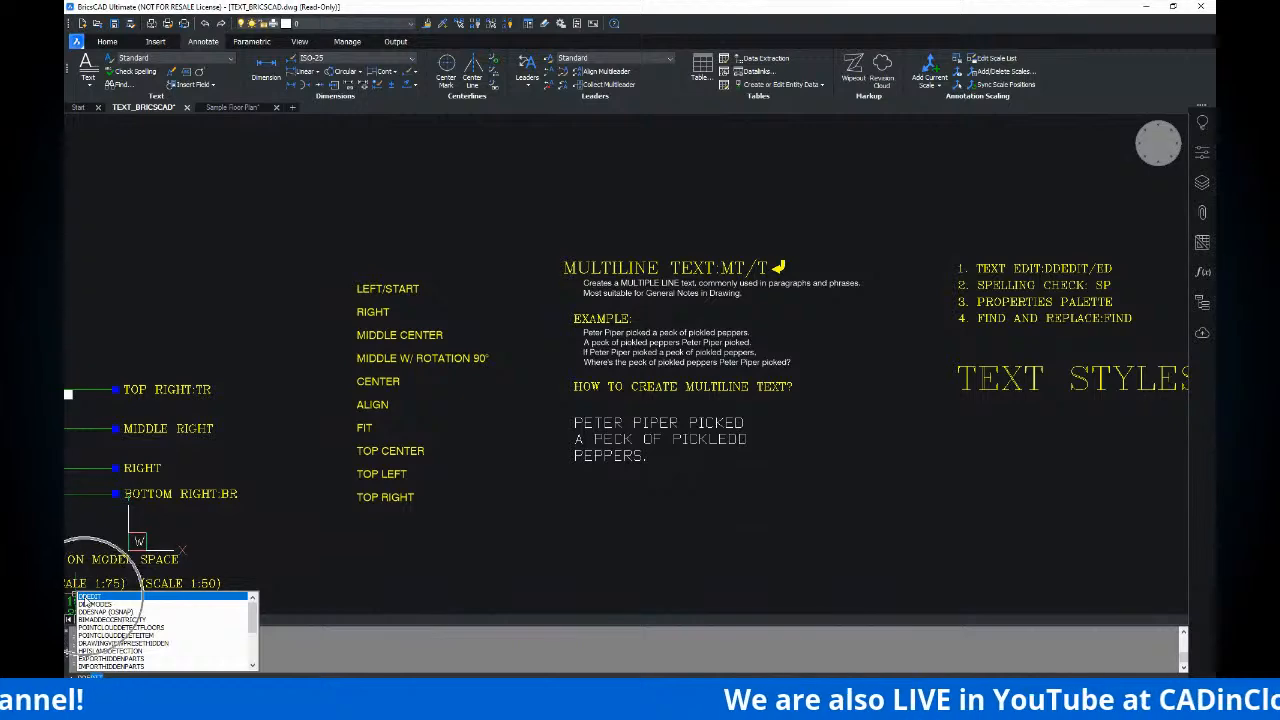
key("Escape")
- Open the note below the MULTILINE TEXT heading for editing with the ED command and cancel the editor
mouse_move(882, 280)
middle_mouse_down()
mouse_move(476, 319)
mouse_move(590, 313)
middle_mouse_up()
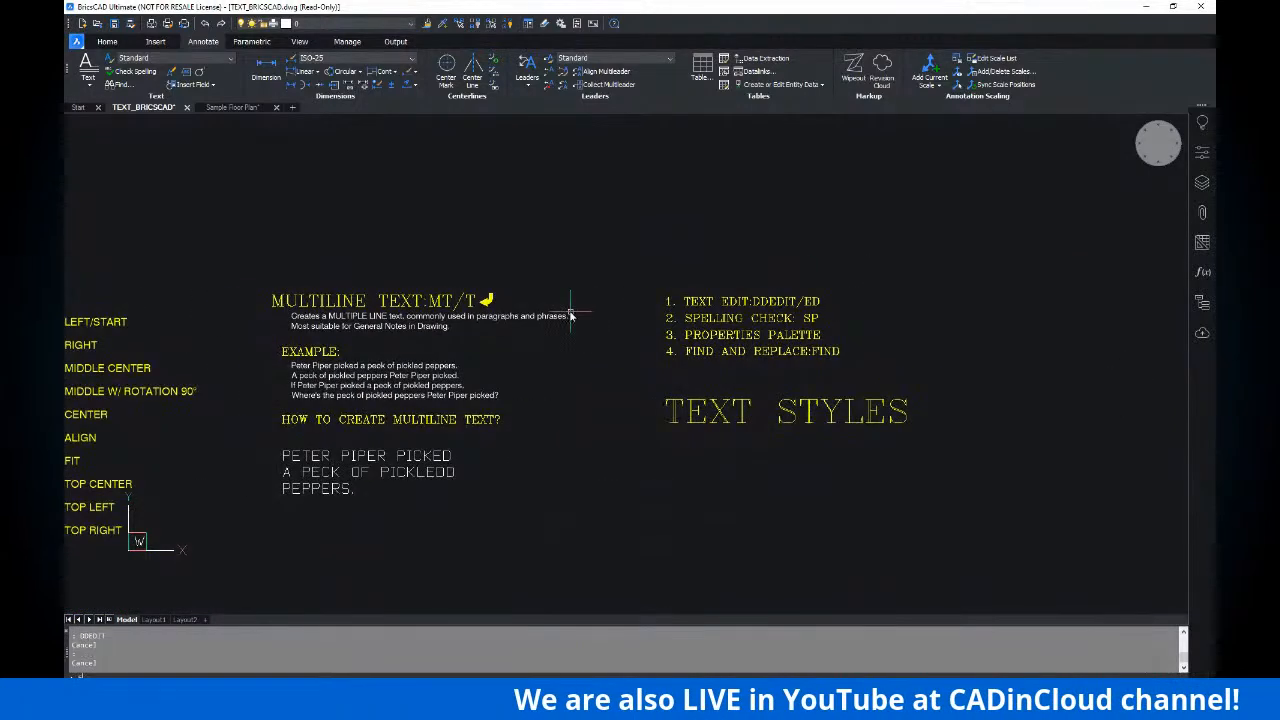
type("ed")
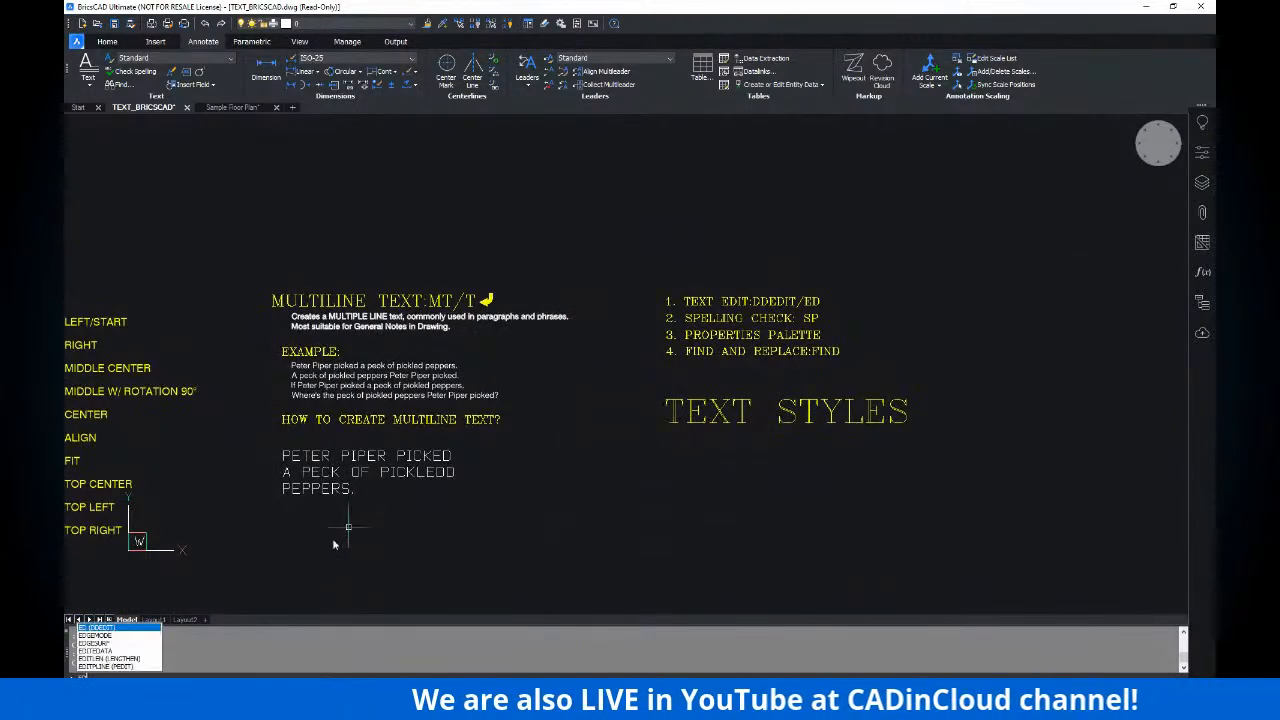
left_click(100, 630)
middle_click_drag(322, 407, 424, 398)
scroll(637, 283, "up", 3)
middle_click_drag(651, 281, 777, 270)
left_click(766, 292)
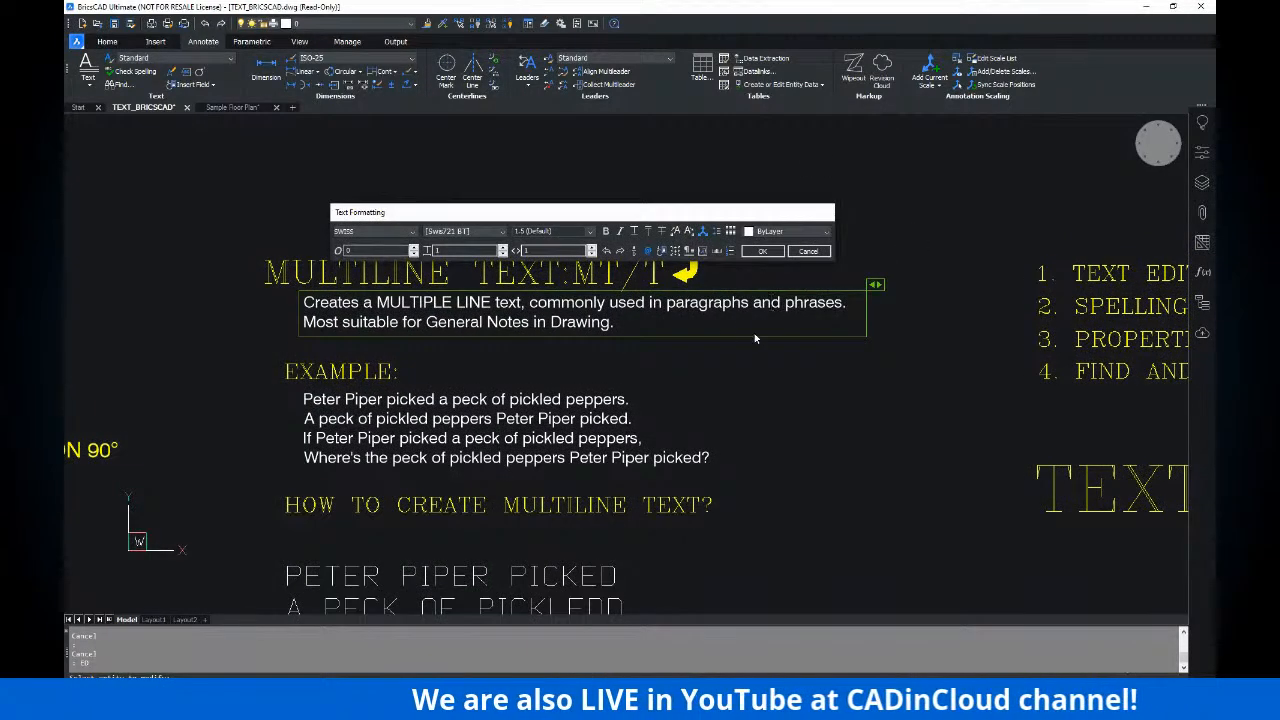
left_click(807, 251)
- Open the note below the DYNAMIC TEXT/SINGLE LINE TEXT heading for editing, cancel the editor and end the ED command
middle_click_drag(691, 247, 757, 213)
scroll(600, 252, "down", 3)
middle_click_drag(445, 283, 882, 280)
middle_click_drag(538, 289, 733, 251)
middle_click_drag(511, 241, 569, 243)
scroll(795, 272, "down", 3)
middle_click_drag(795, 272, 603, 266)
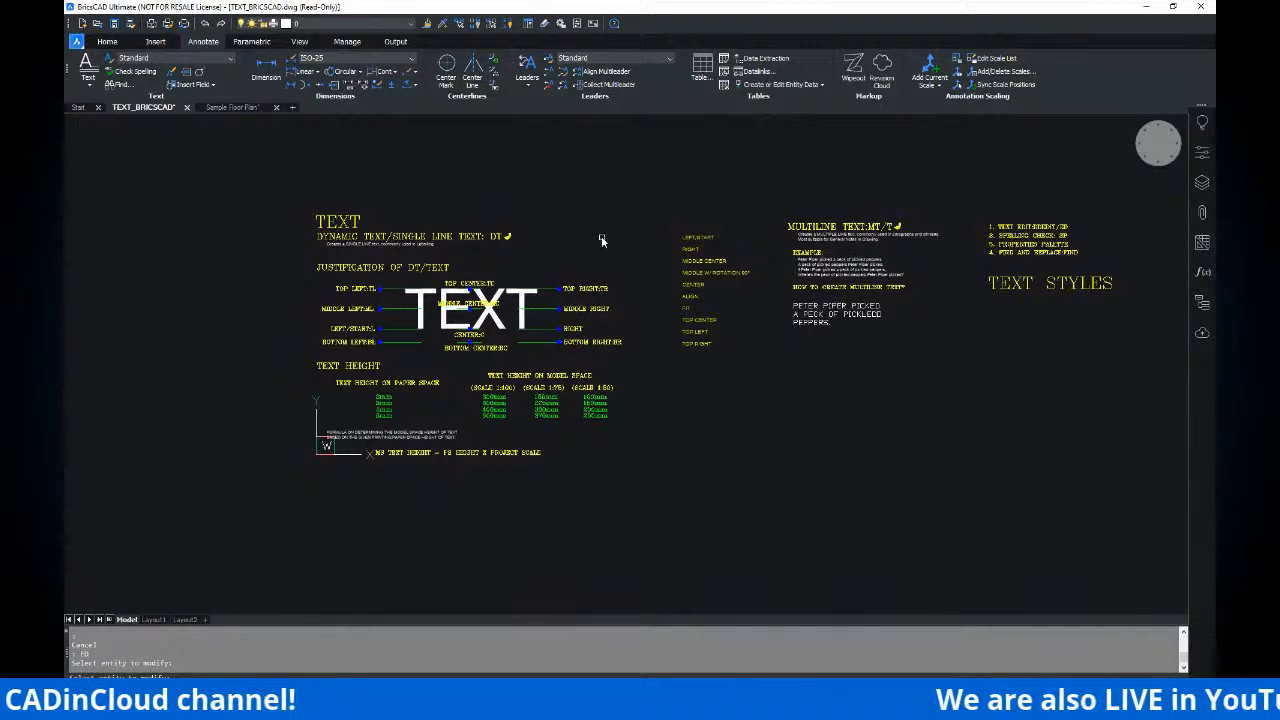
scroll(478, 238, "up", 2)
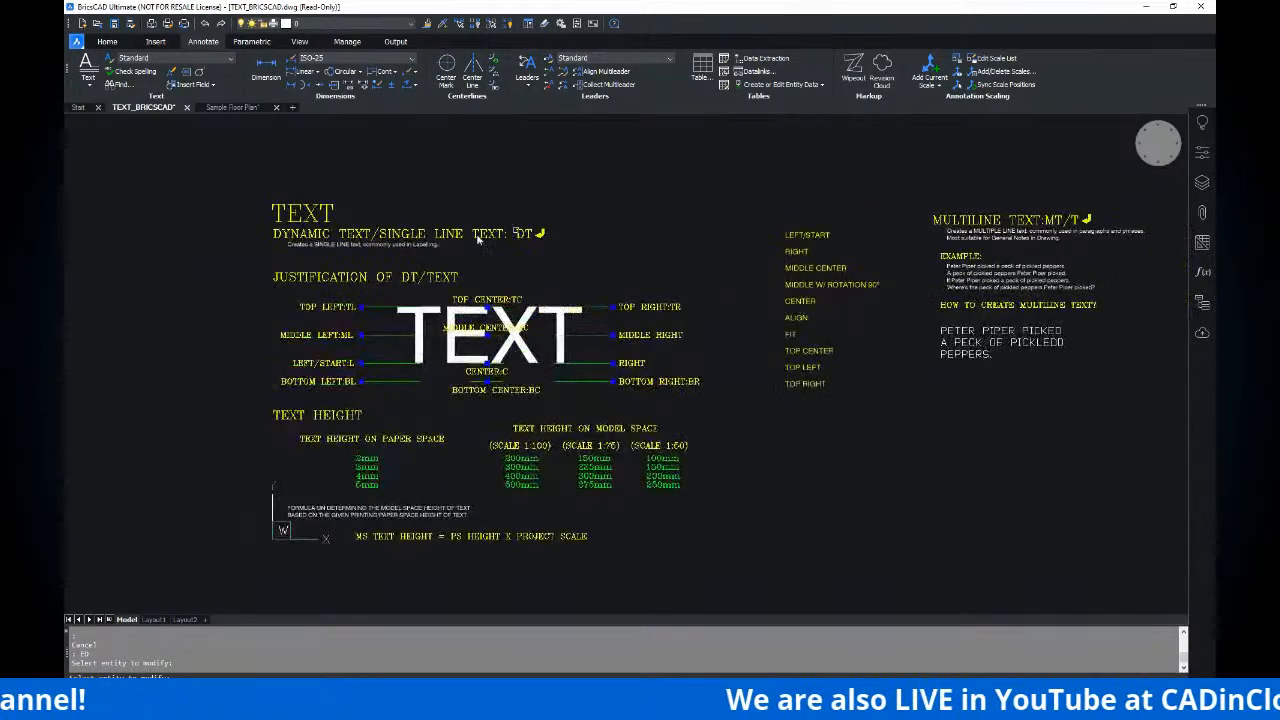
scroll(381, 250, "up", 2)
left_click(370, 243)
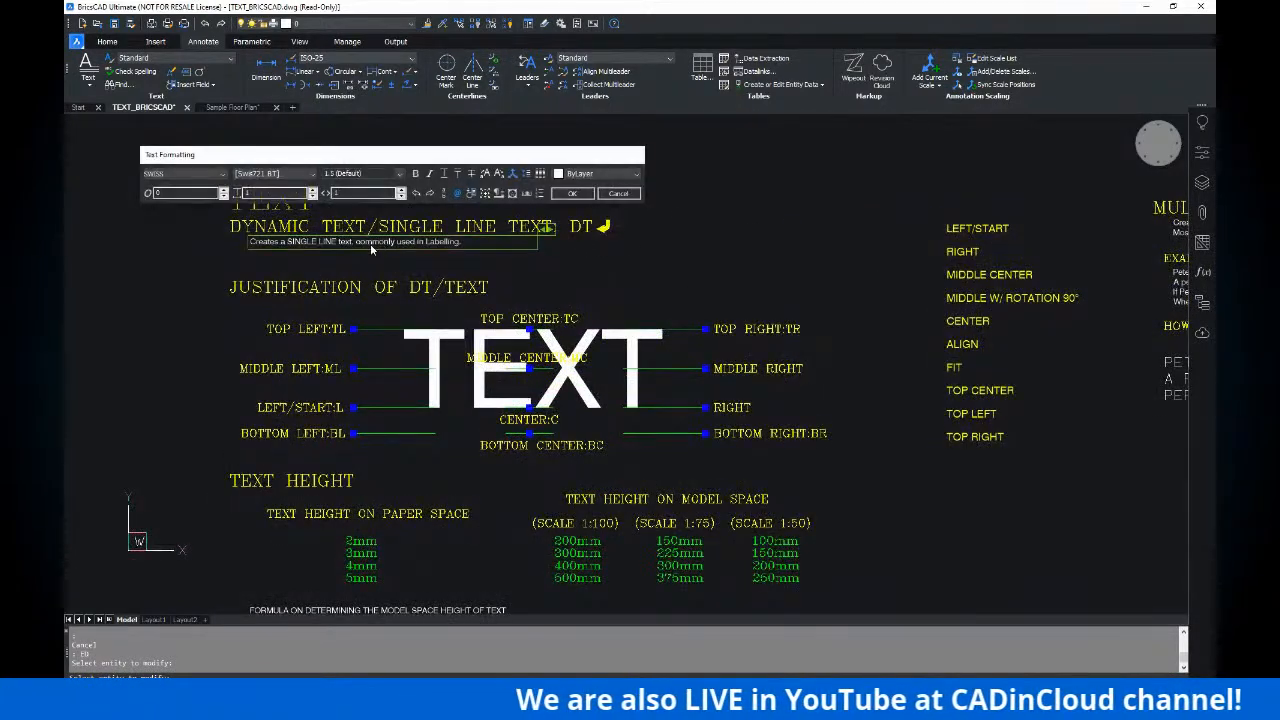
left_click(608, 245)
middle_click_drag(690, 255, 634, 263)
left_click(482, 243)
left_click(587, 235)
middle_click_drag(1180, 247, 689, 264)
scroll(689, 264, "up", 2)
key("Escape")
- Open the note below the MULTILINE TEXT heading for editing directly in the drawing, without a typed command, and leave it unchanged
middle_click_drag(803, 237, 563, 254)
middle_click_drag(770, 259, 1070, 259)
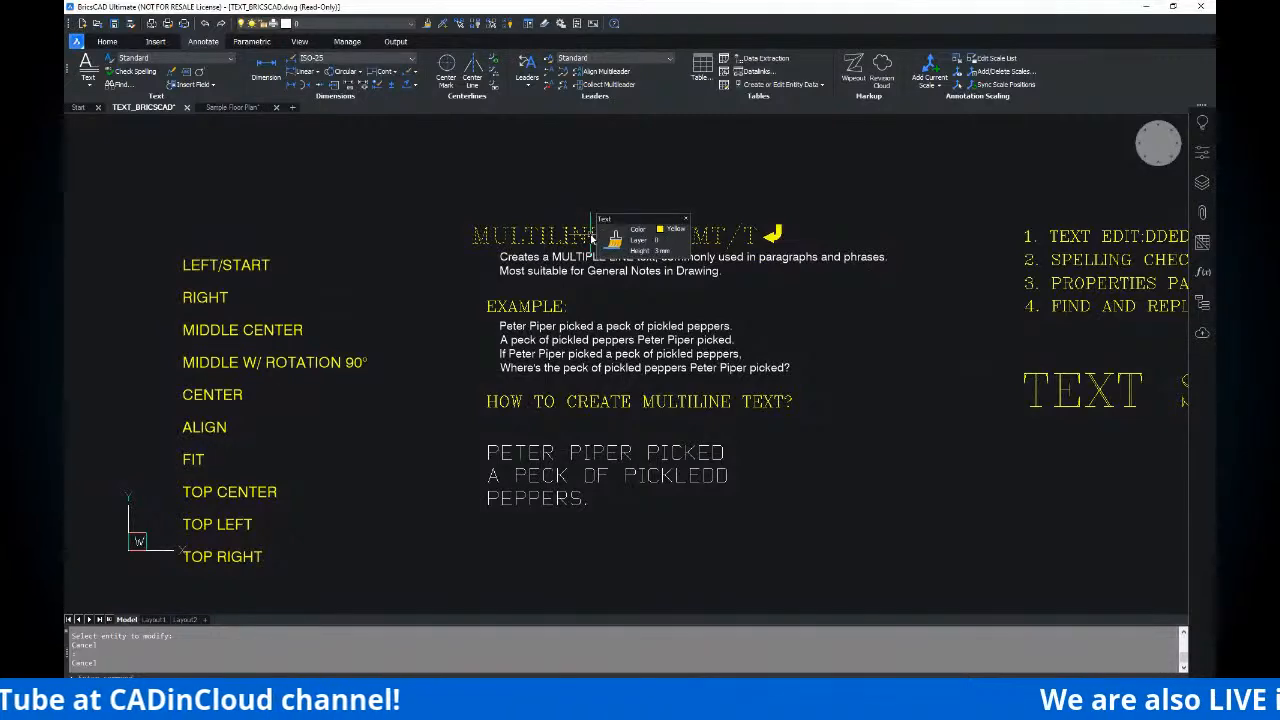
mouse_move(742, 261)
middle_mouse_down()
mouse_move(740, 281)
mouse_move(662, 300)
middle_mouse_up()
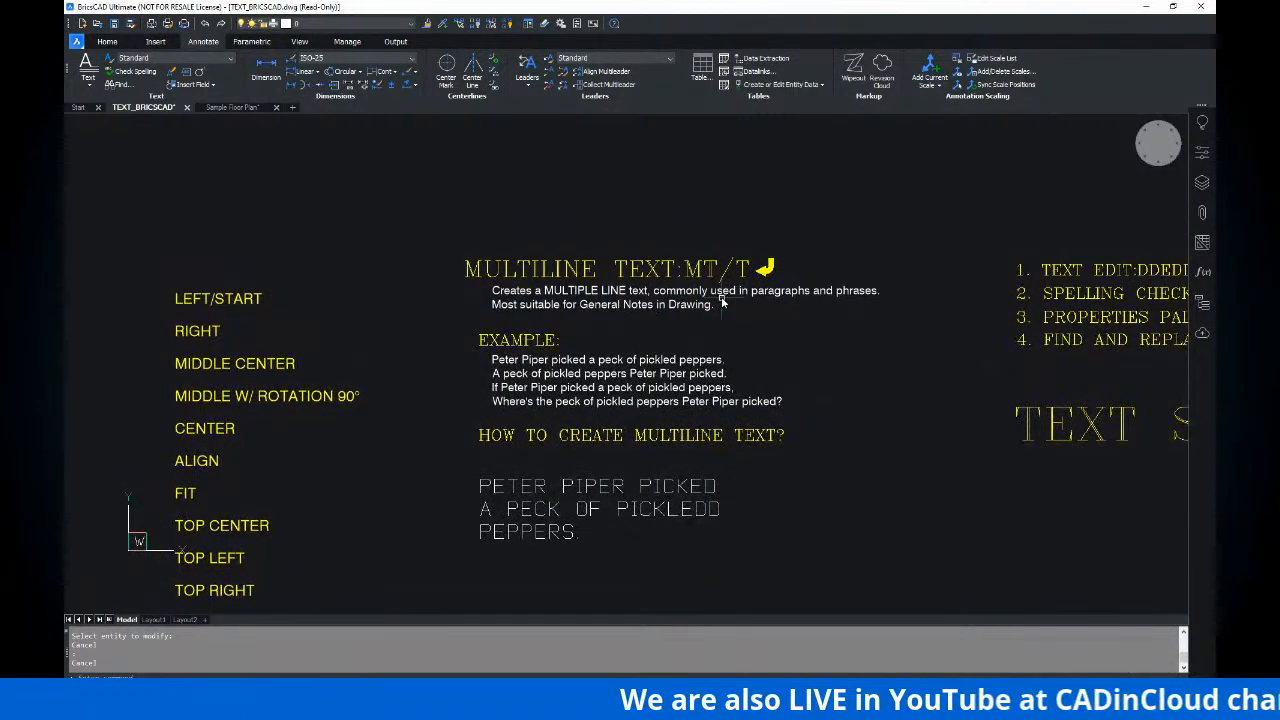
scroll(713, 299, "up", 2)
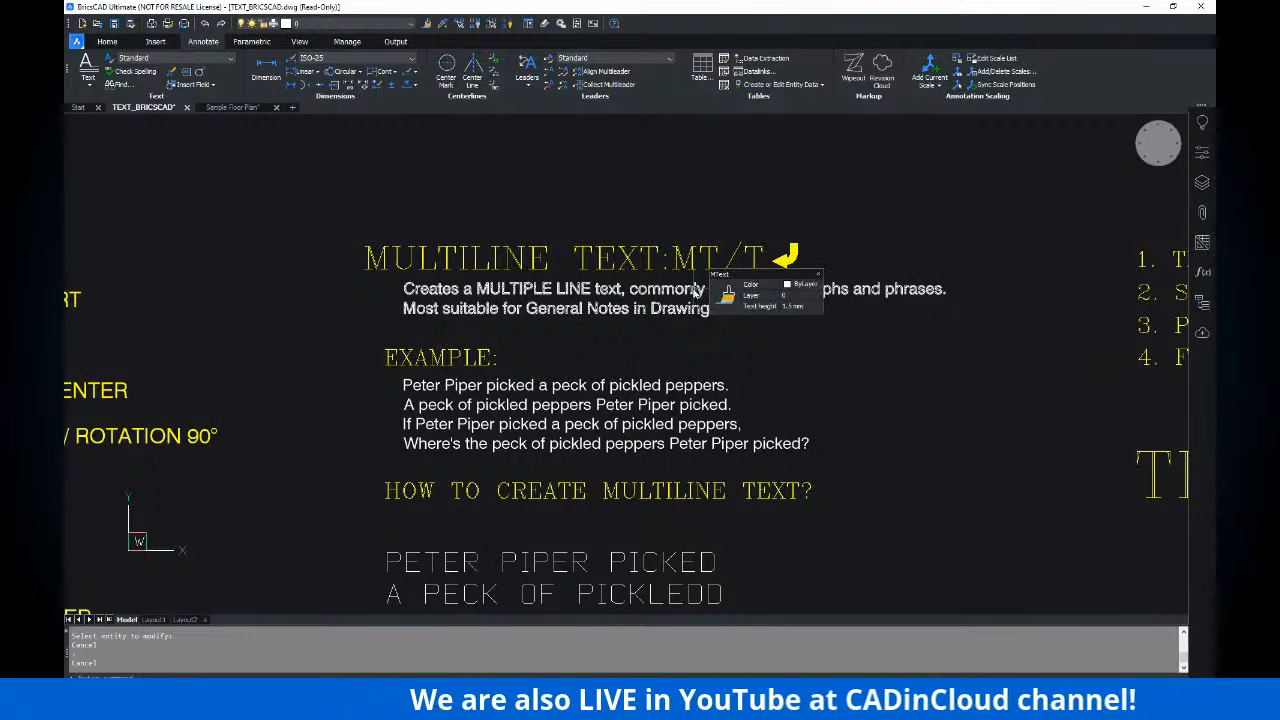
middle_click_drag(972, 291, 766, 291)
middle_click_drag(1017, 258, 820, 259)
middle_click_drag(663, 246, 1010, 249)
middle_click_drag(646, 274, 704, 258)
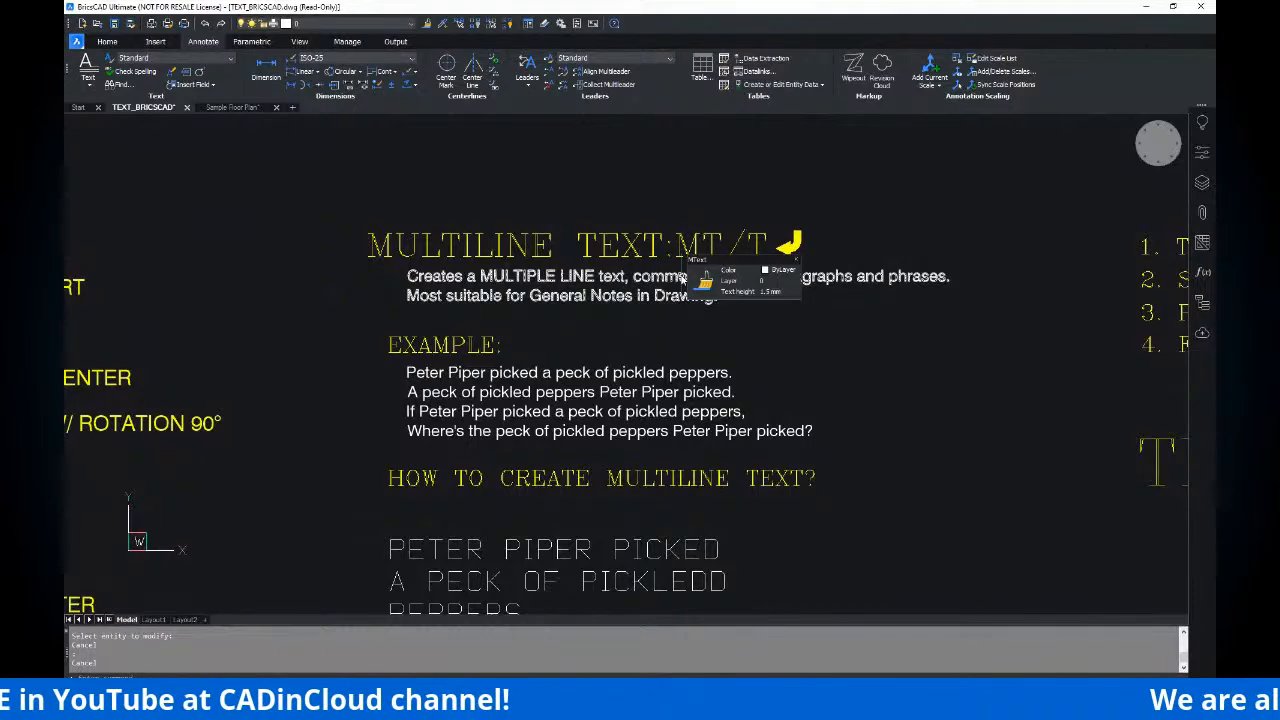
double_click(684, 293)
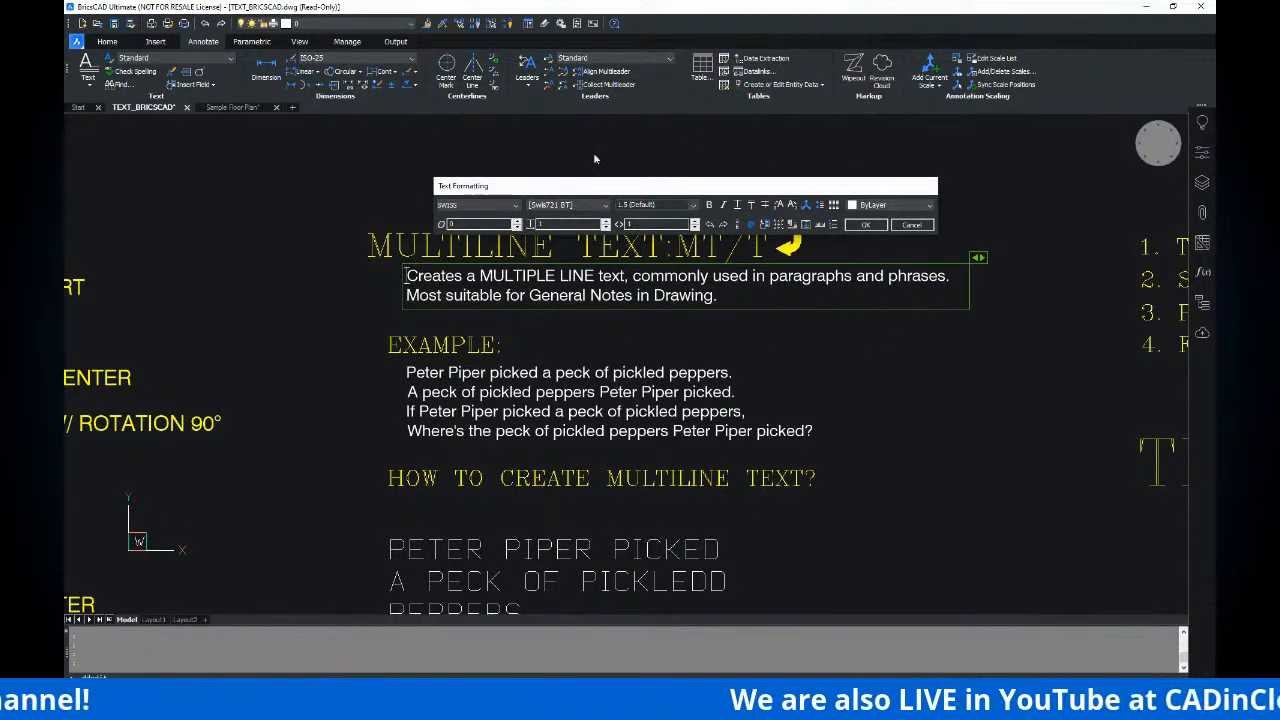
left_click(854, 346)
scroll(852, 344, "down", 2)
middle_click_drag(749, 302, 554, 248)
middle_click_drag(668, 249, 525, 248)
key("Escape")
key("Escape")
- Start a spelling check of the entire drawing with the SP command
scroll(934, 249, "up", 5)
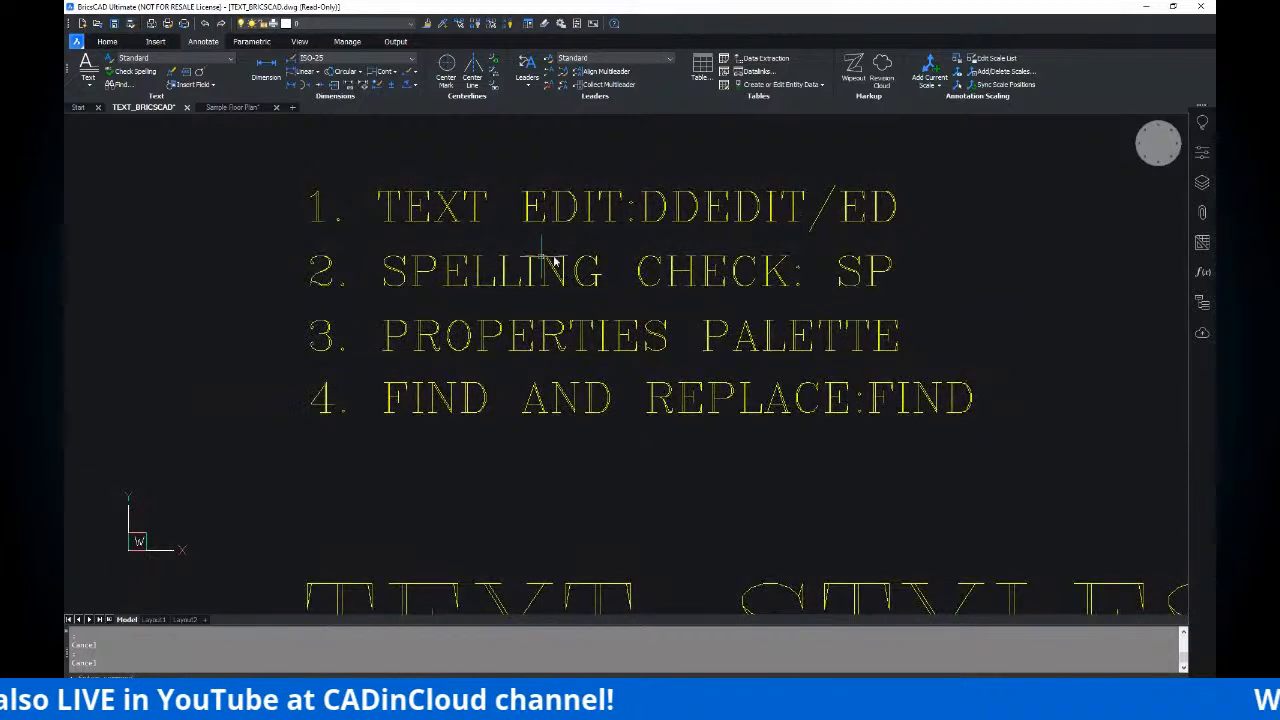
mouse_move(851, 270)
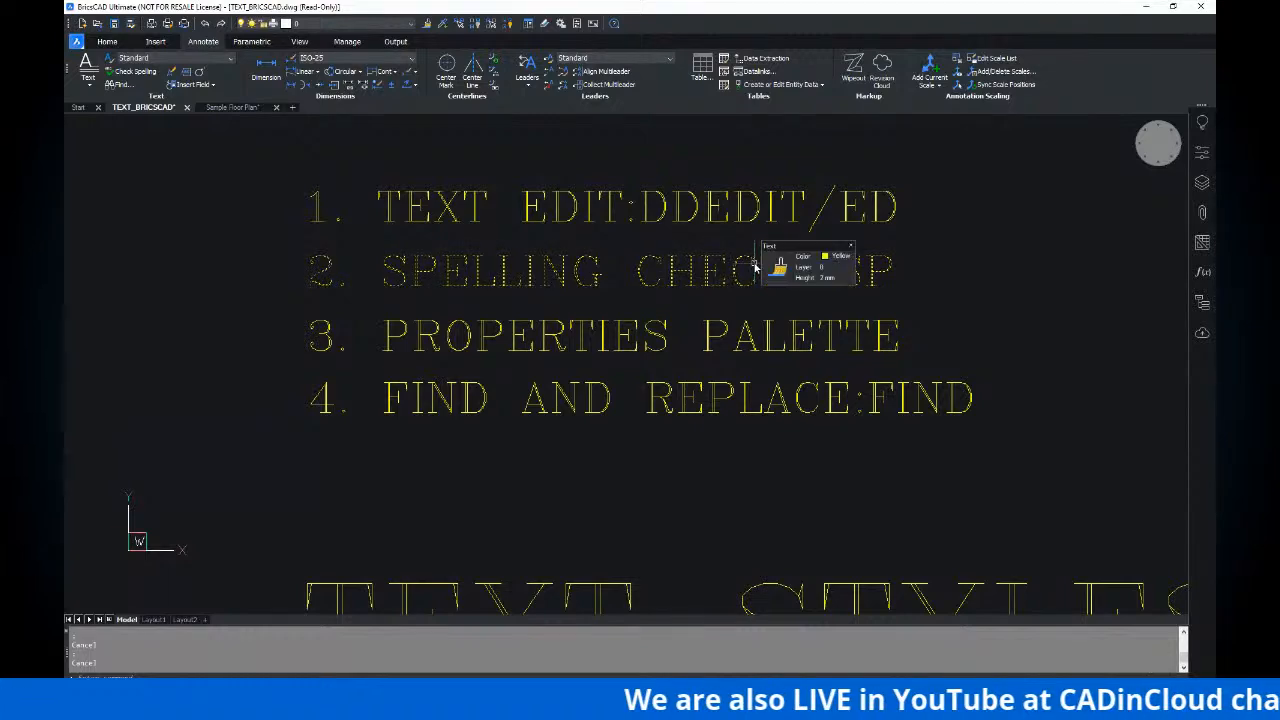
scroll(909, 294, "down", 2)
mouse_move(623, 316)
middle_mouse_down()
mouse_move(886, 266)
mouse_move(674, 277)
mouse_move(733, 280)
middle_mouse_up()
scroll(623, 305, "down", 1)
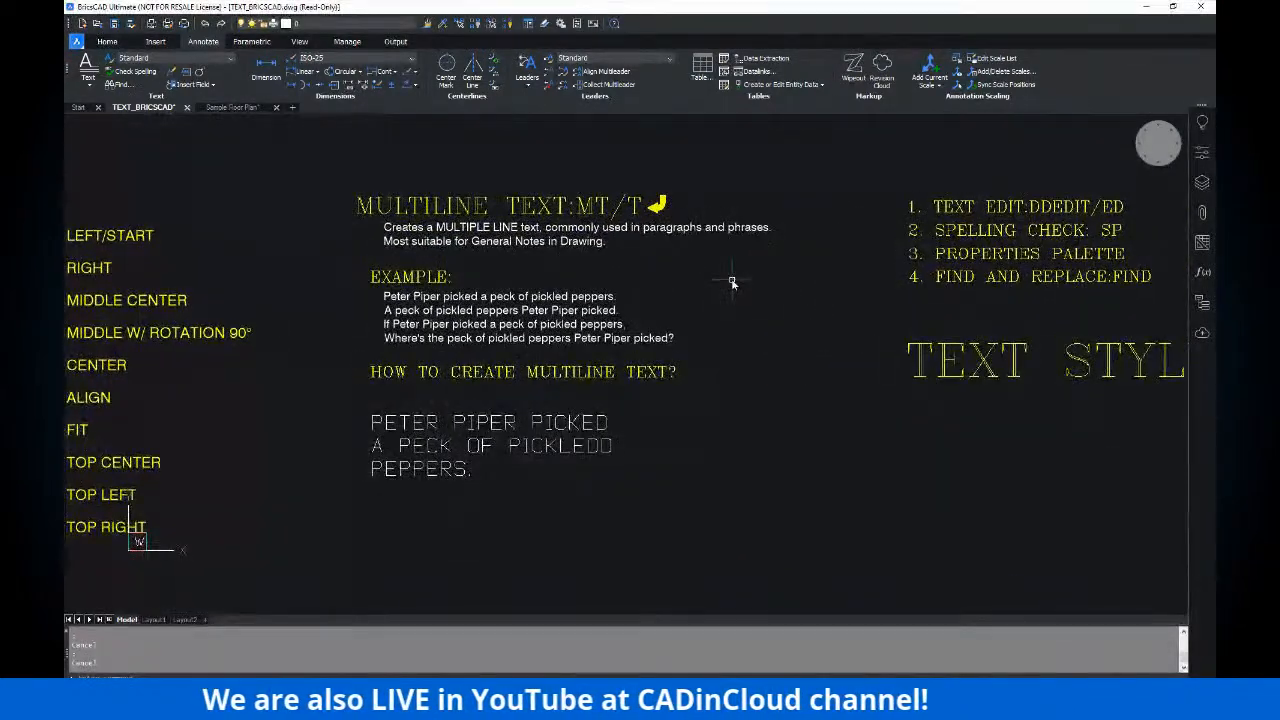
type("sp")
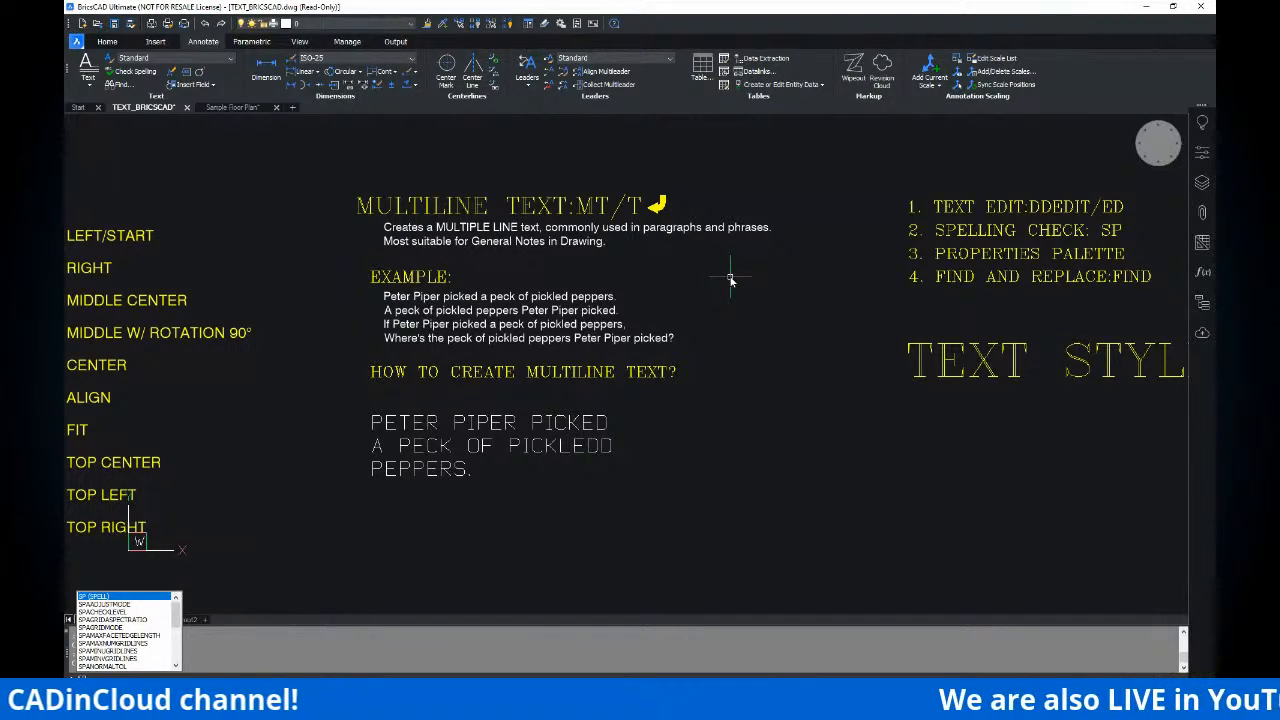
key("Return")
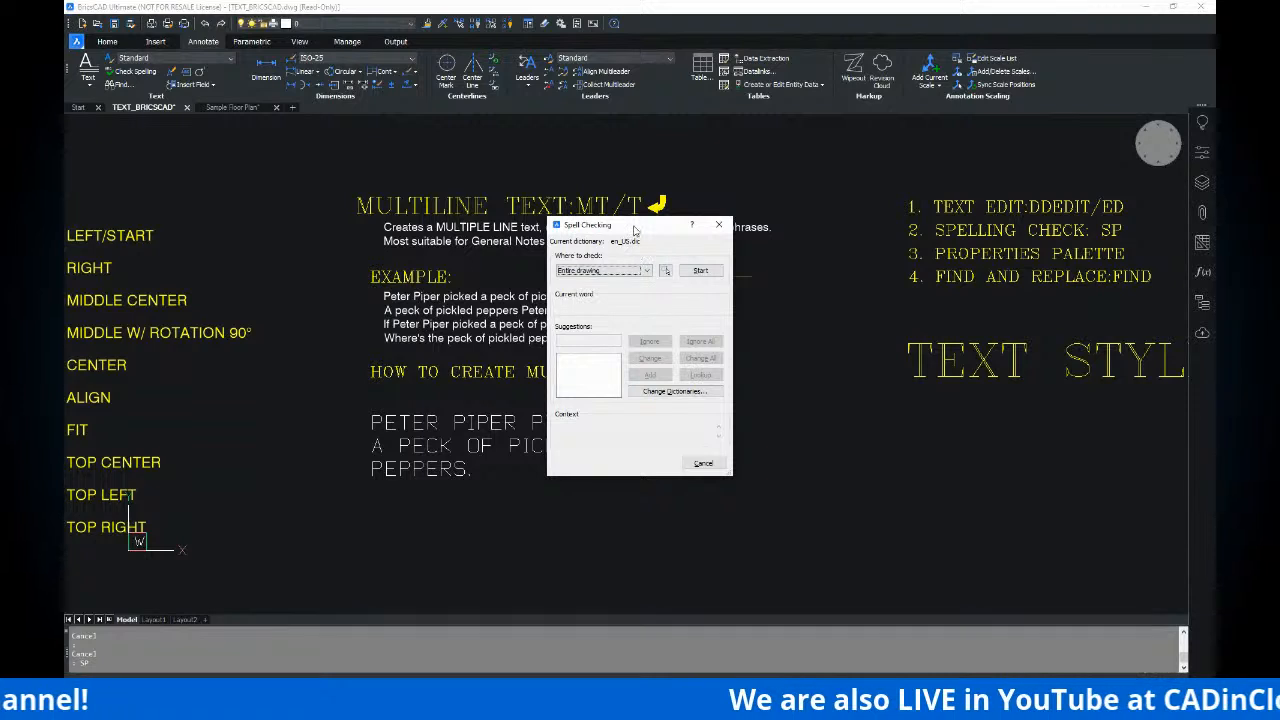
left_click(745, 229)
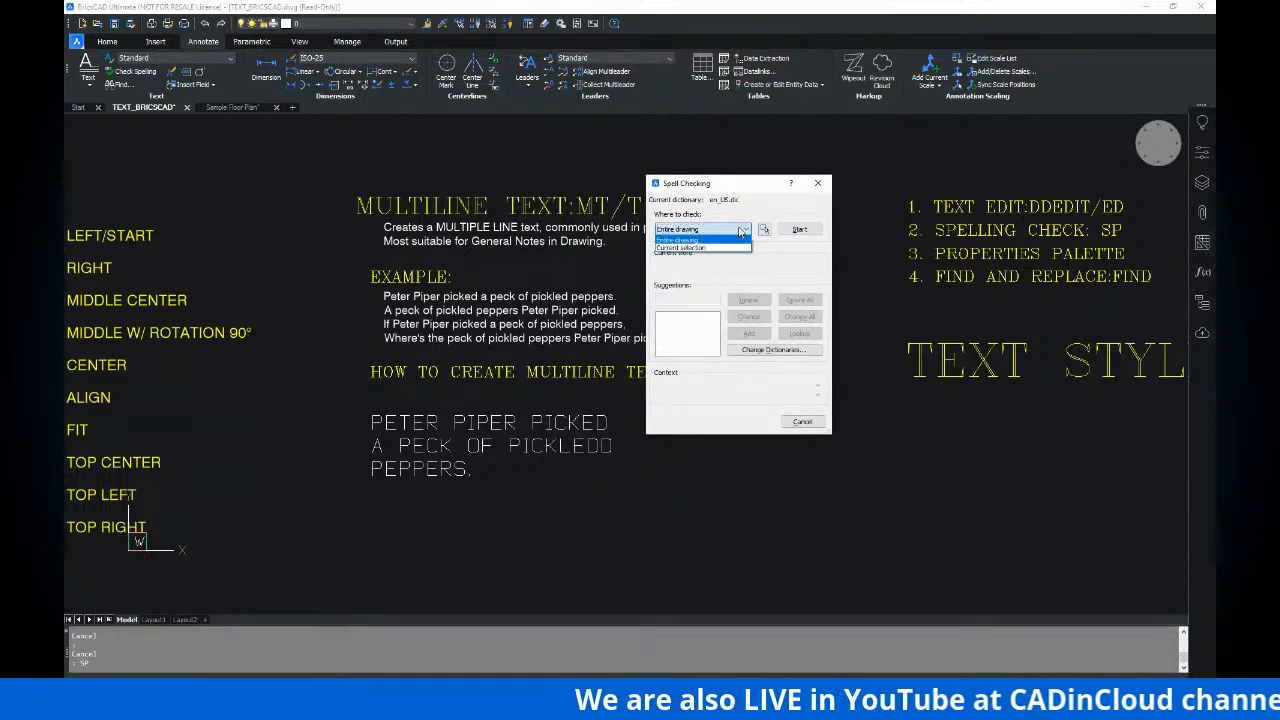
left_click(691, 240)
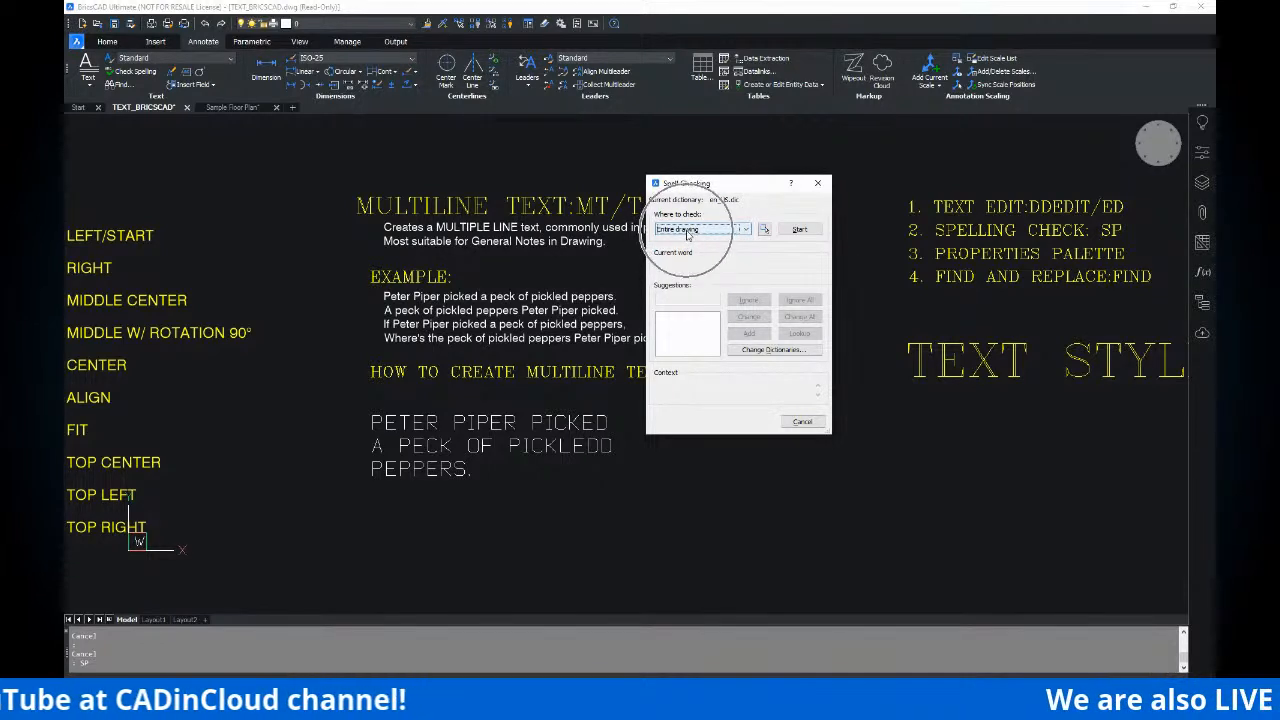
left_click(800, 230)
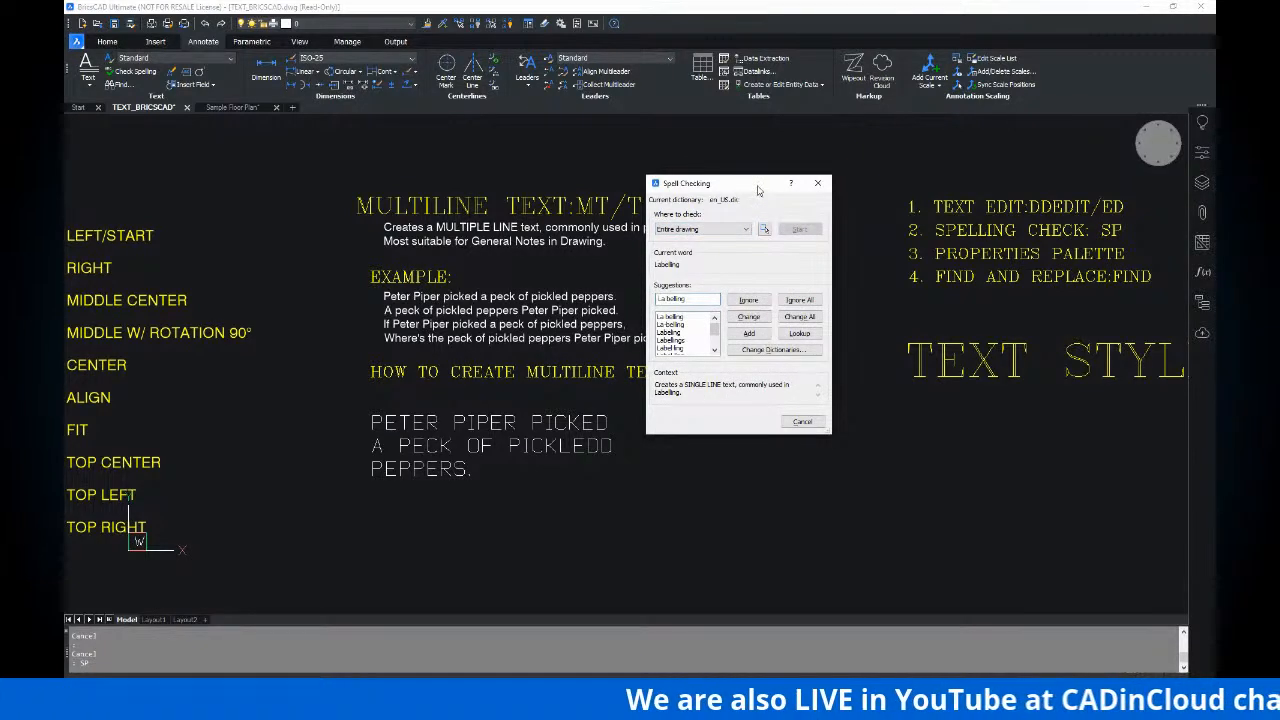
- Move the Spell Checking dialog clear of the multiline notes and ignore the flagged word Labelling
left_click_drag(746, 190, 900, 159)
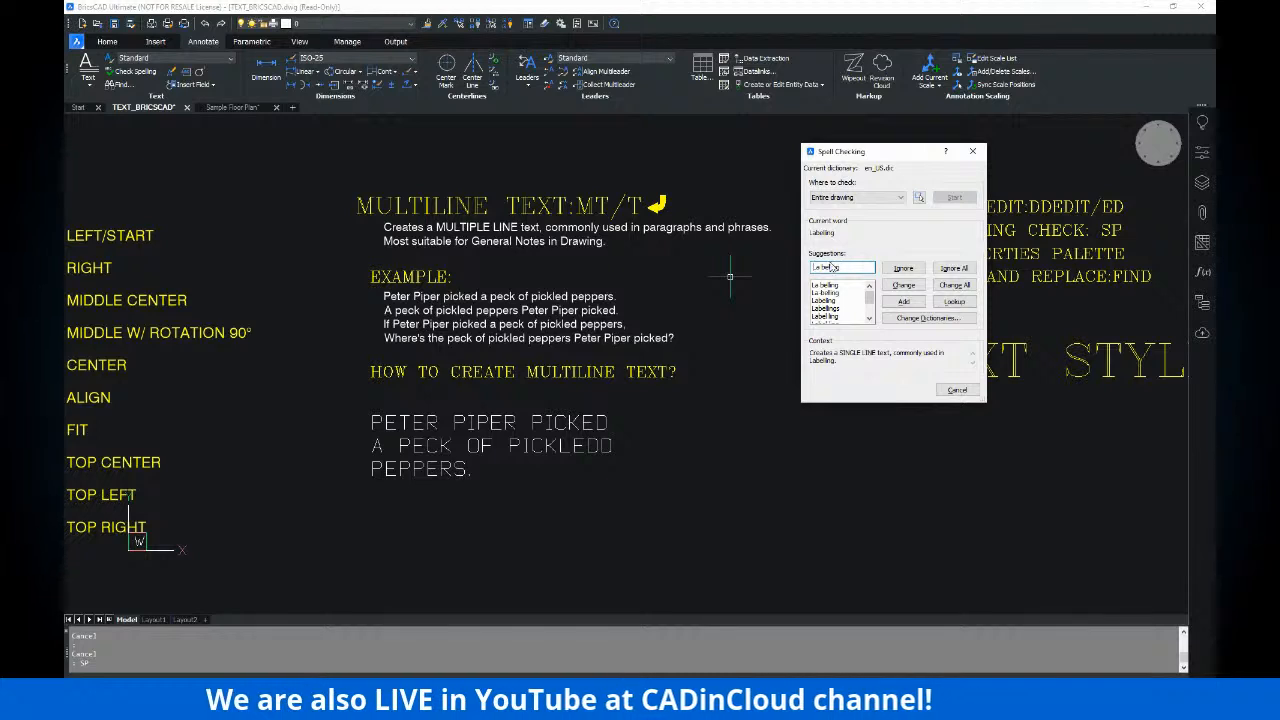
left_click_drag(824, 153, 810, 153)
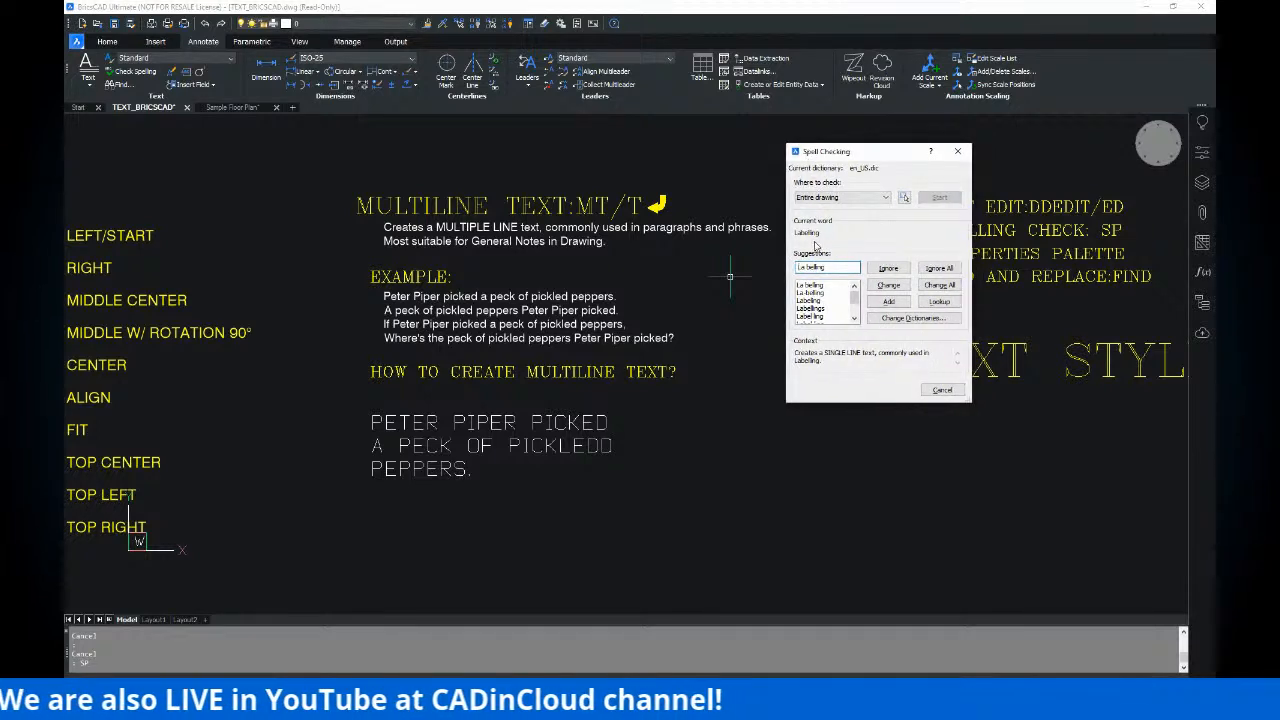
key("ctrl")
key("ctrl")
key("ctrl")
key("ctrl")
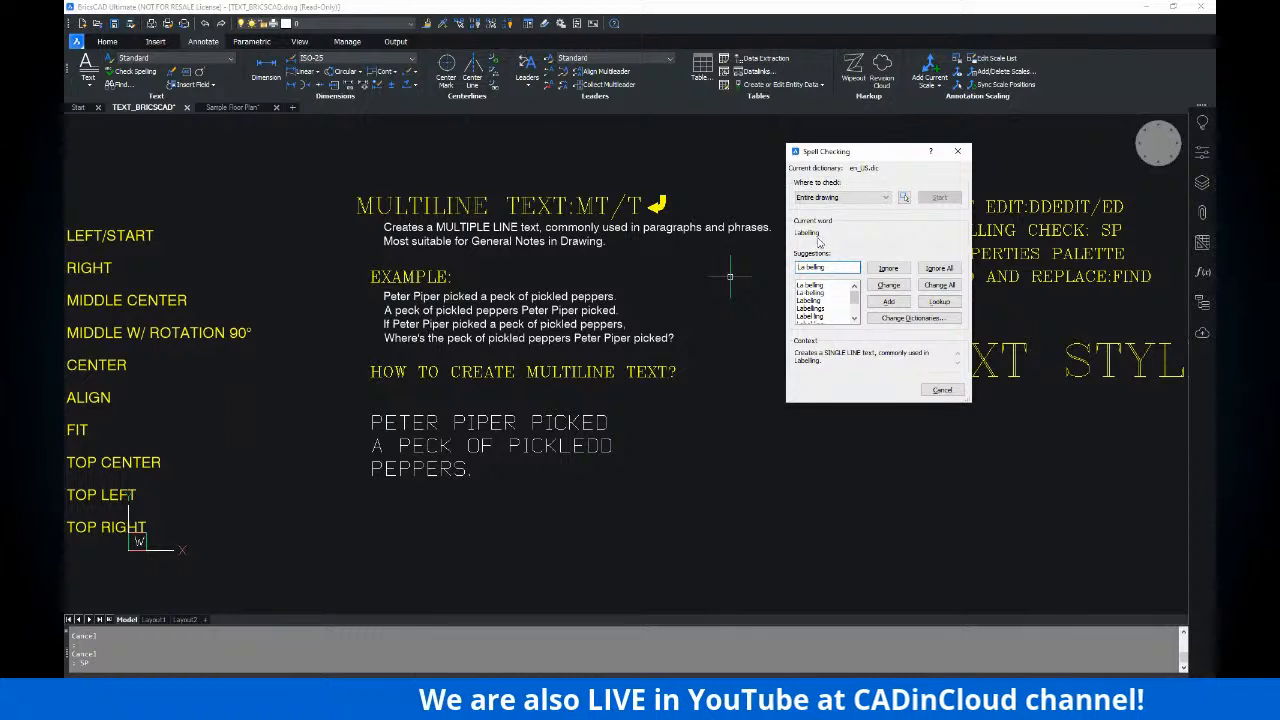
left_click(889, 269)
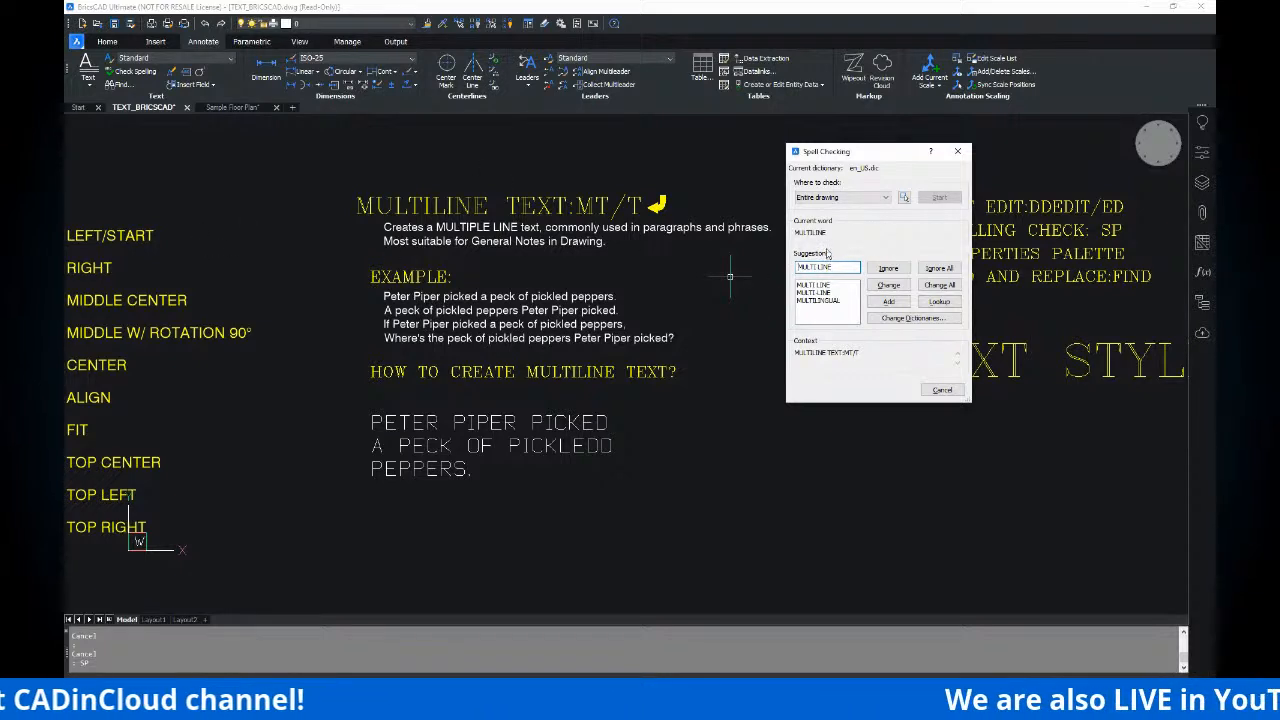
- Ignore both flagged occurrences of MULTILINE and the flagged word DDEDIT in the spelling check
key("ctrl")
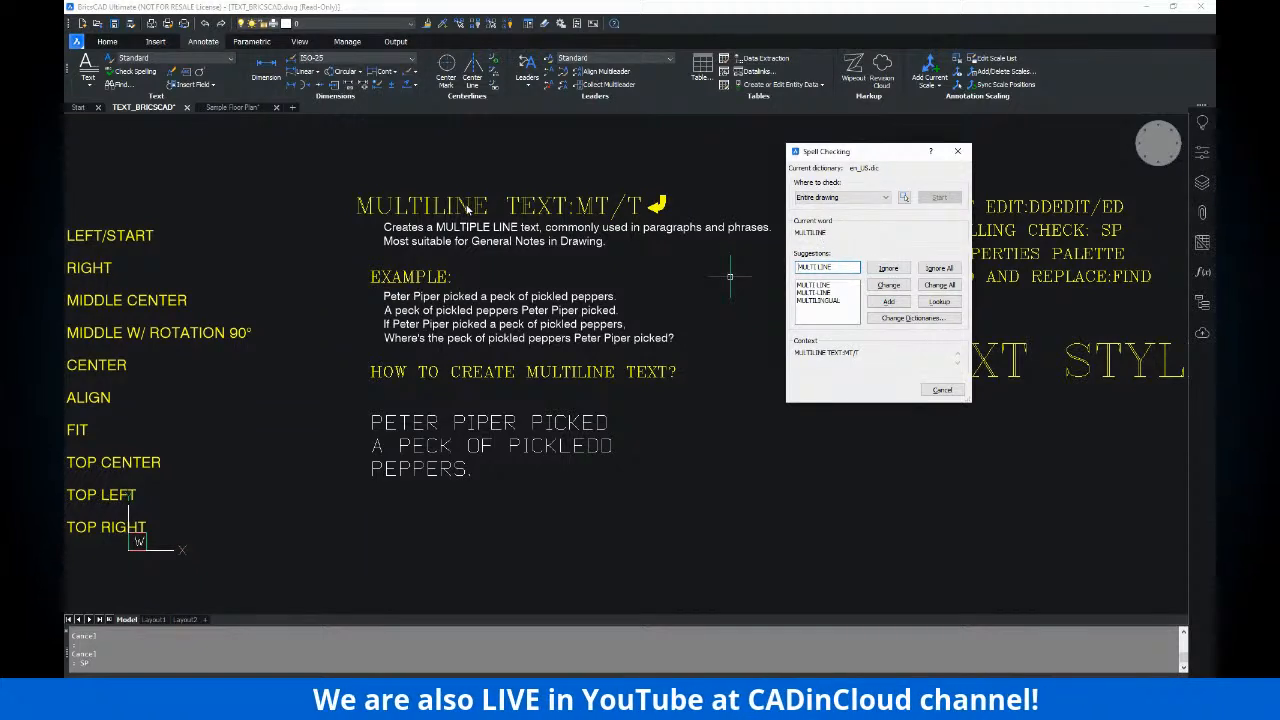
left_click(889, 268)
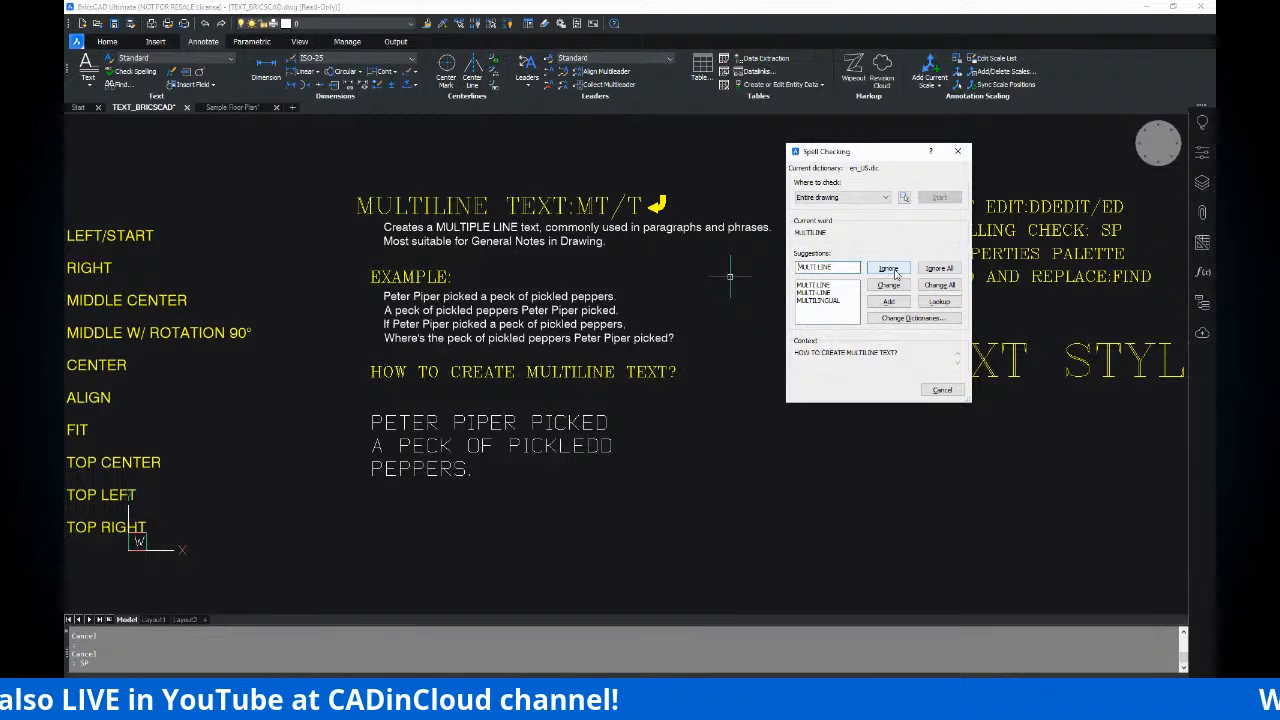
left_click(889, 268)
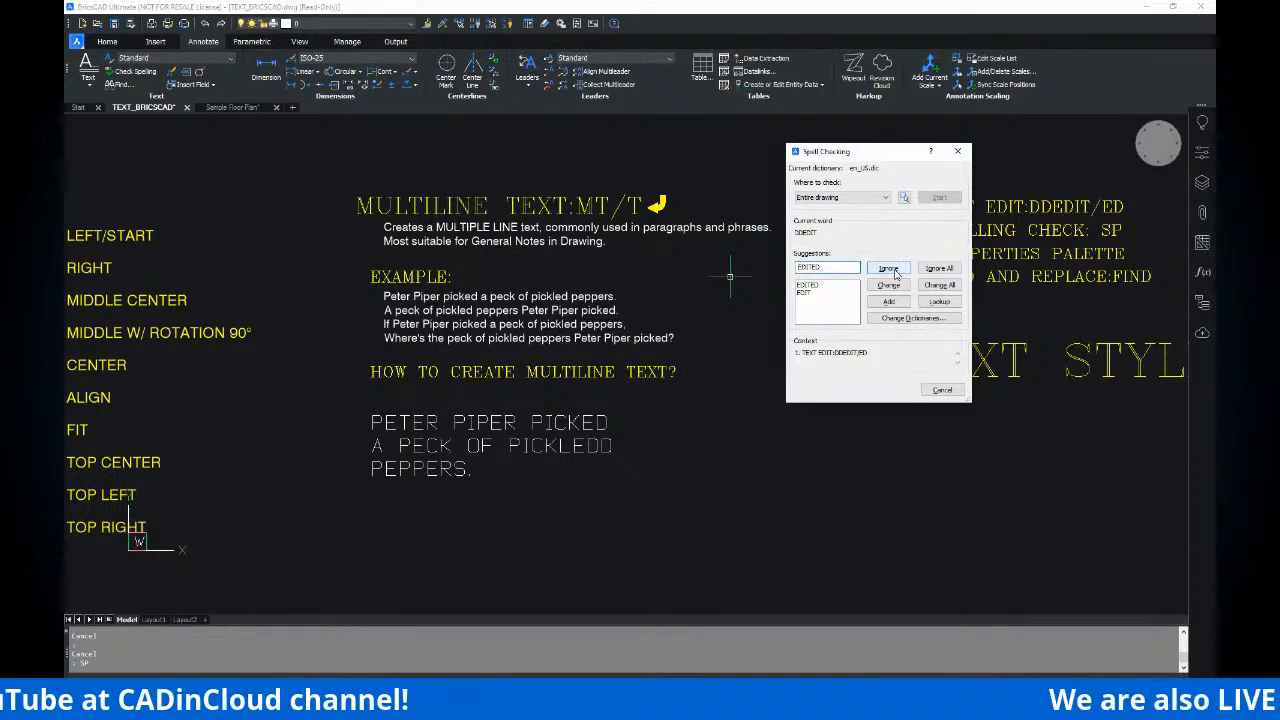
left_click(899, 272)
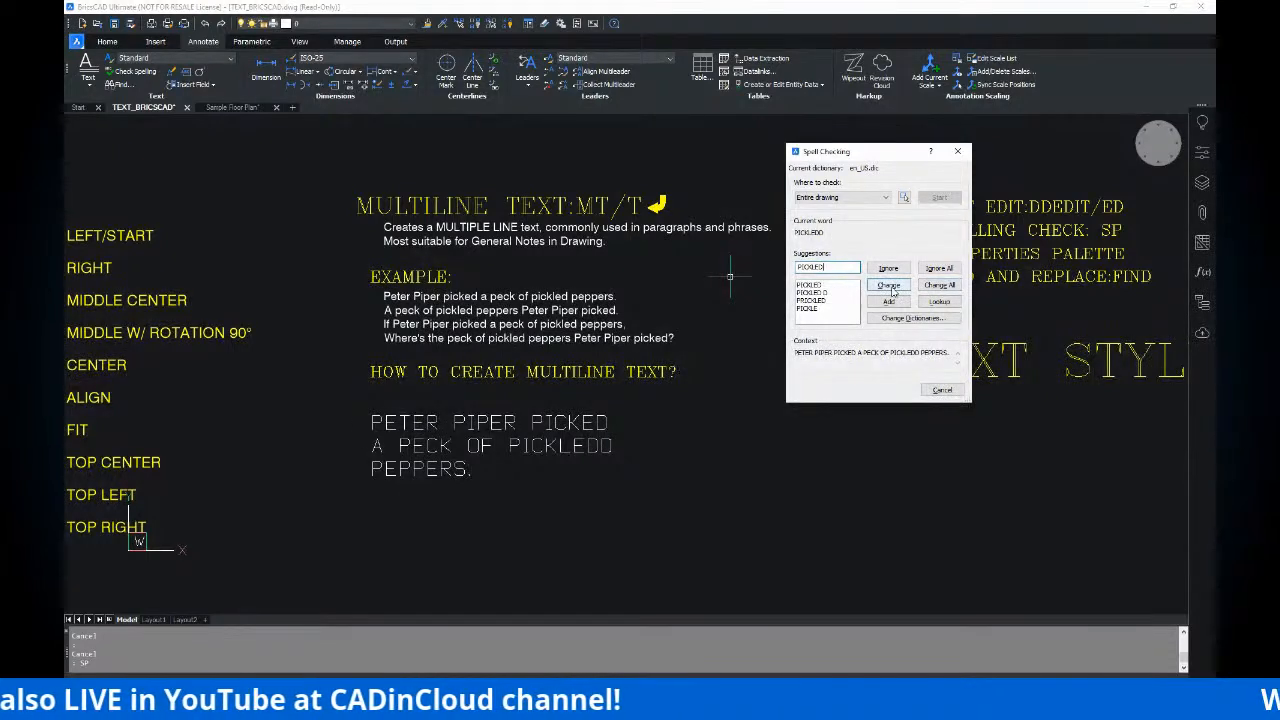
- Replace the misspelled word in the PETER PIPER note with the suggestion PICKLED, finish the spelling check and close it
key("ctrl")
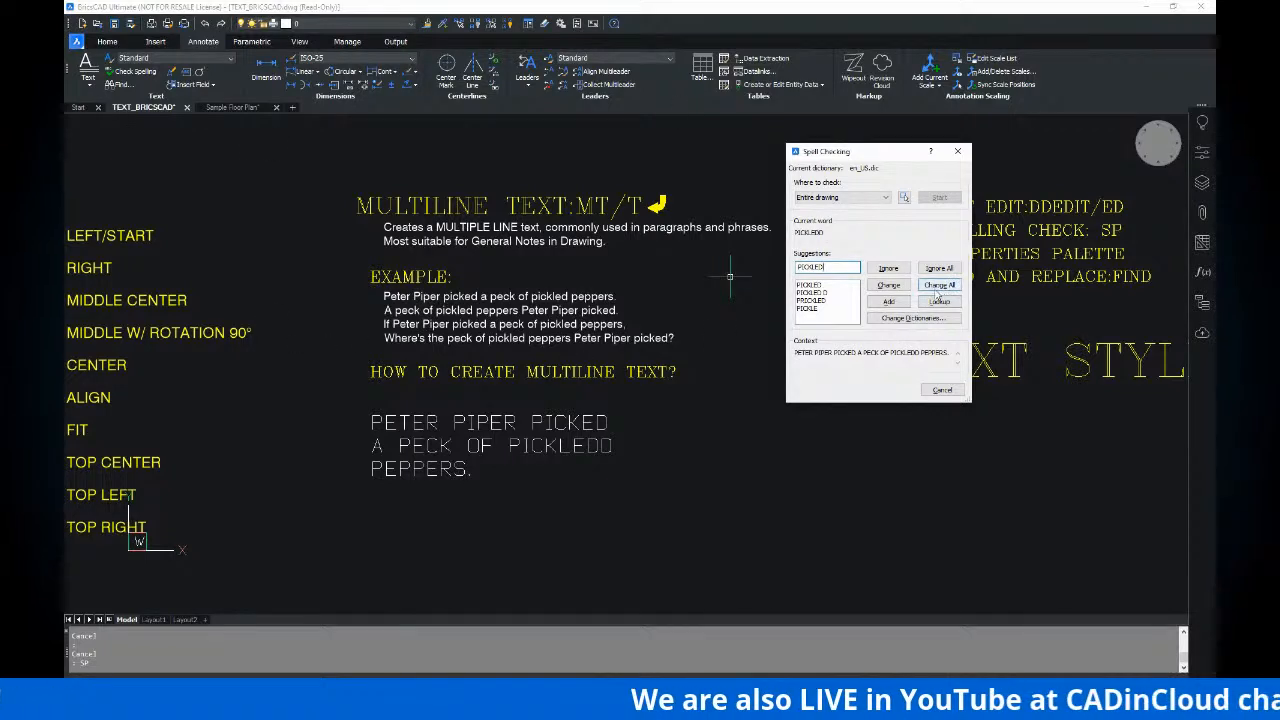
left_click(936, 290)
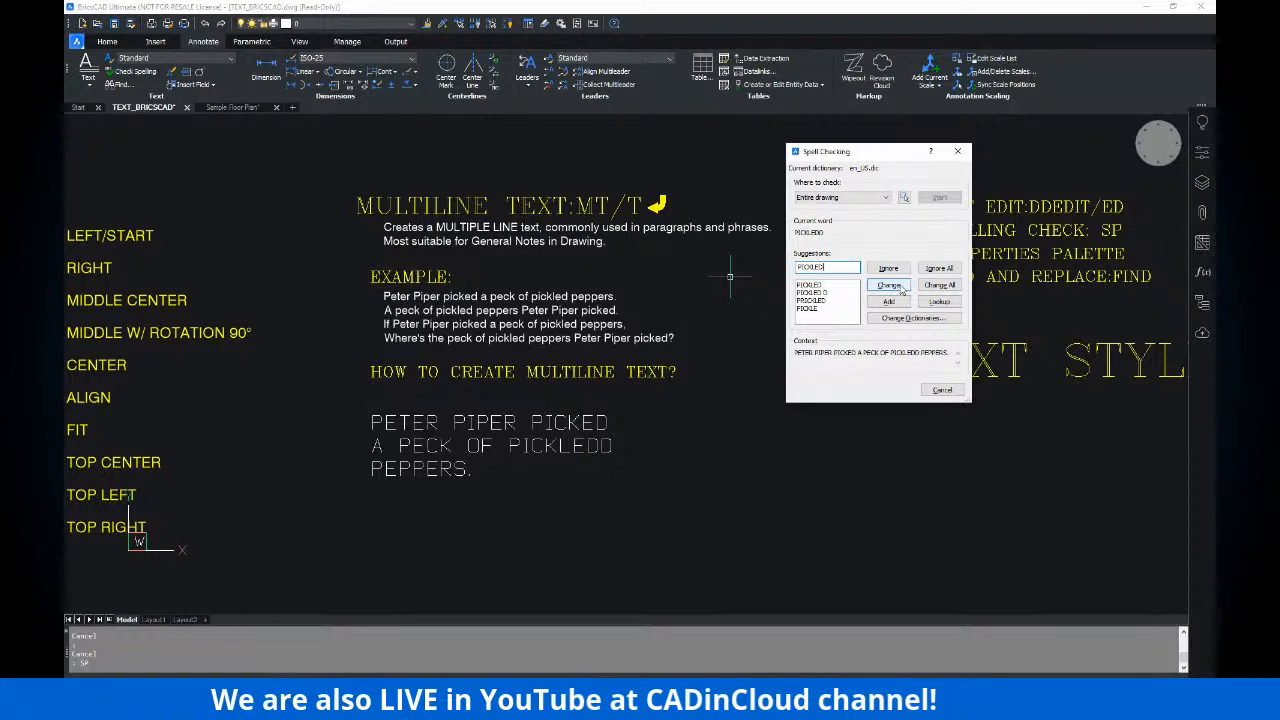
left_click(896, 288)
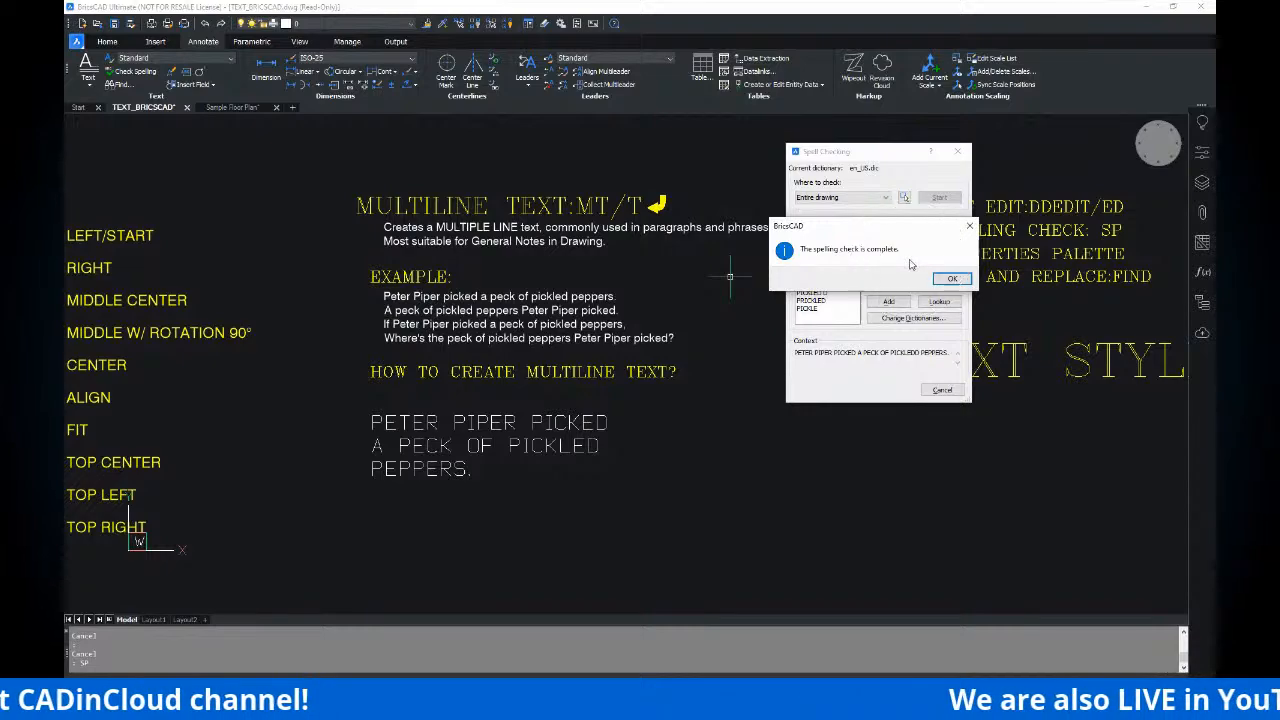
left_click(947, 279)
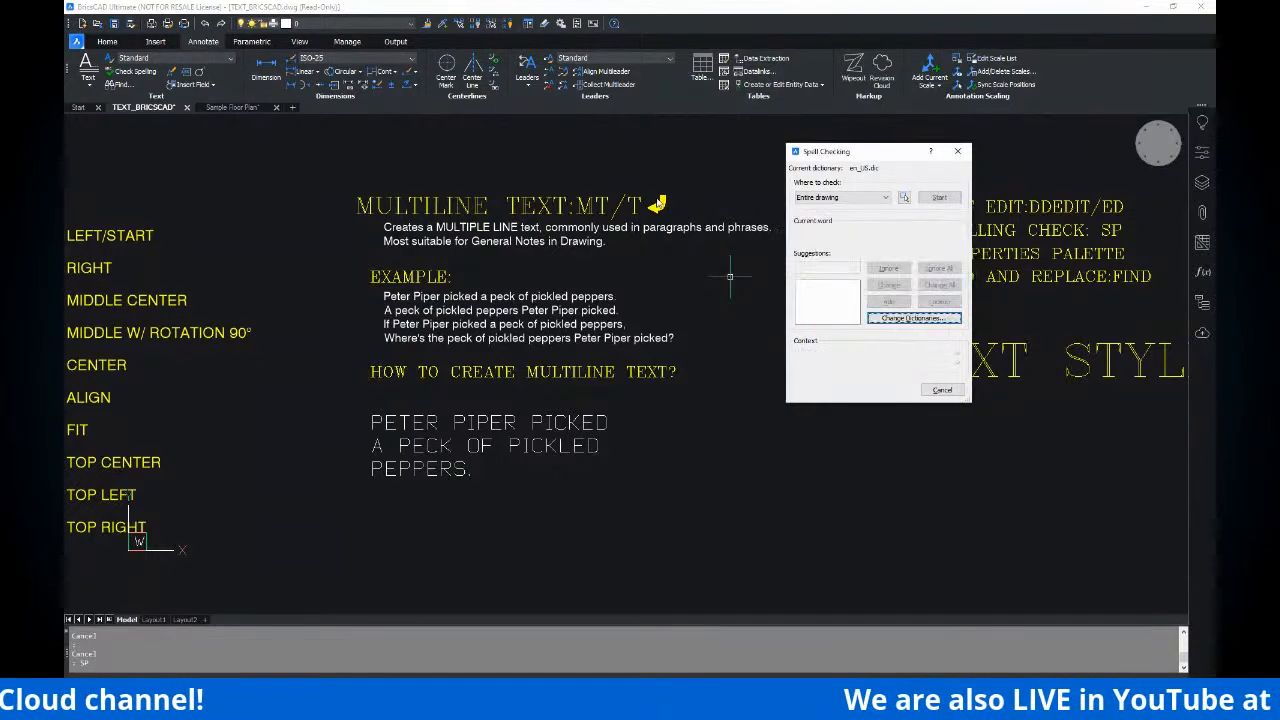
left_click(940, 390)
- Examine the numbered list of text editing methods above the TEXT STYLES heading, down to the PROPERTIES PALETTE entry
mouse_move(605, 325)
middle_mouse_down()
mouse_move(848, 272)
mouse_move(598, 240)
middle_mouse_up()
mouse_move(734, 303)
middle_mouse_down()
mouse_move(583, 389)
mouse_move(616, 373)
middle_mouse_up()
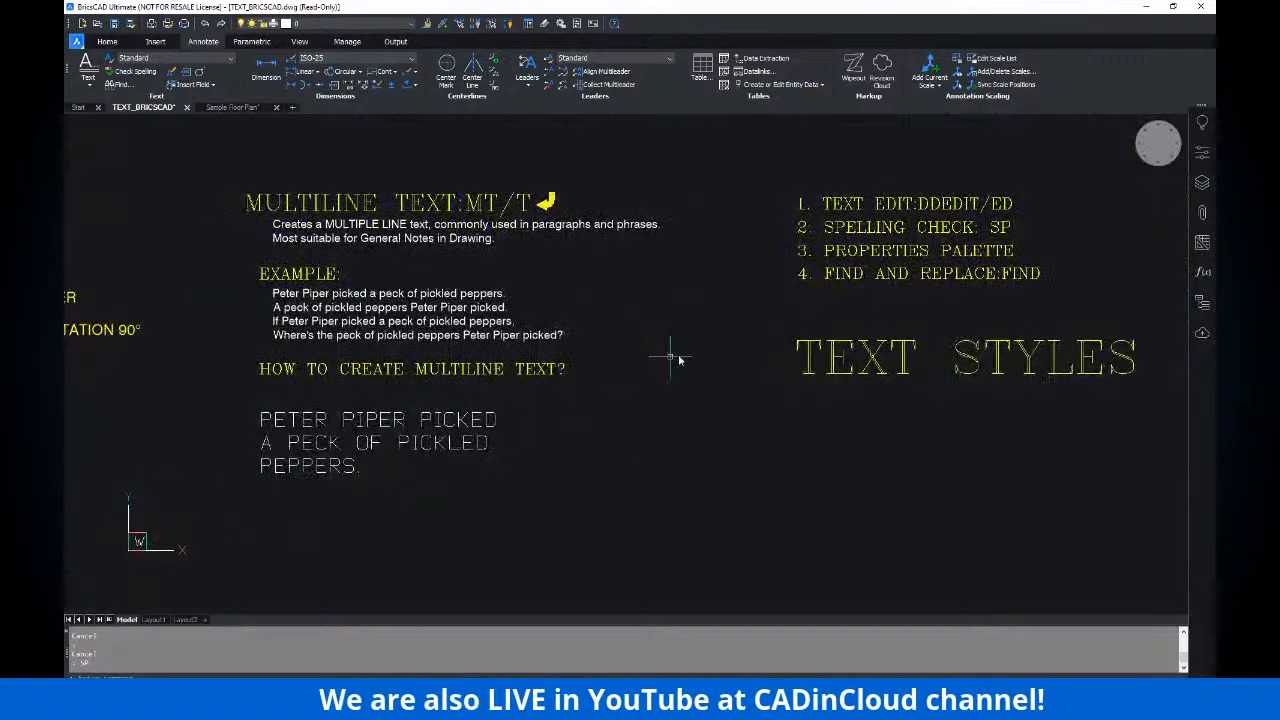
middle_click_drag(808, 320, 802, 334)
middle_click_drag(914, 301, 910, 317)
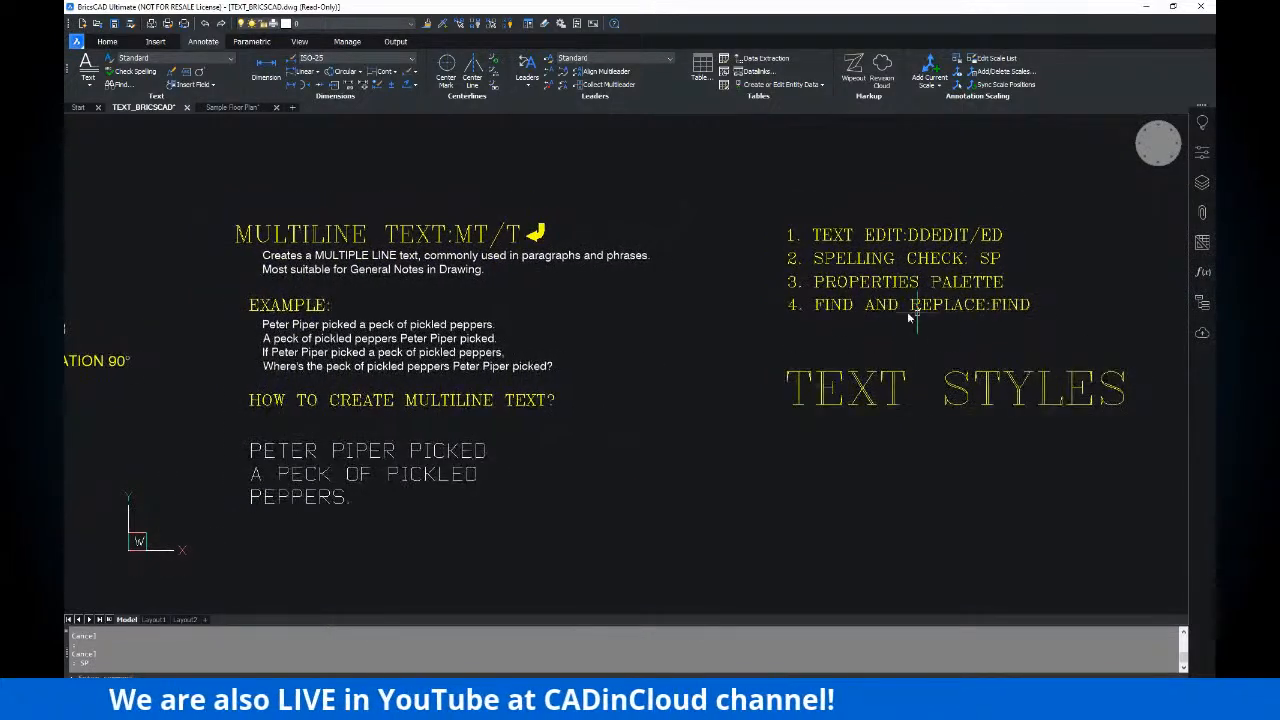
middle_click_drag(640, 394, 658, 395)
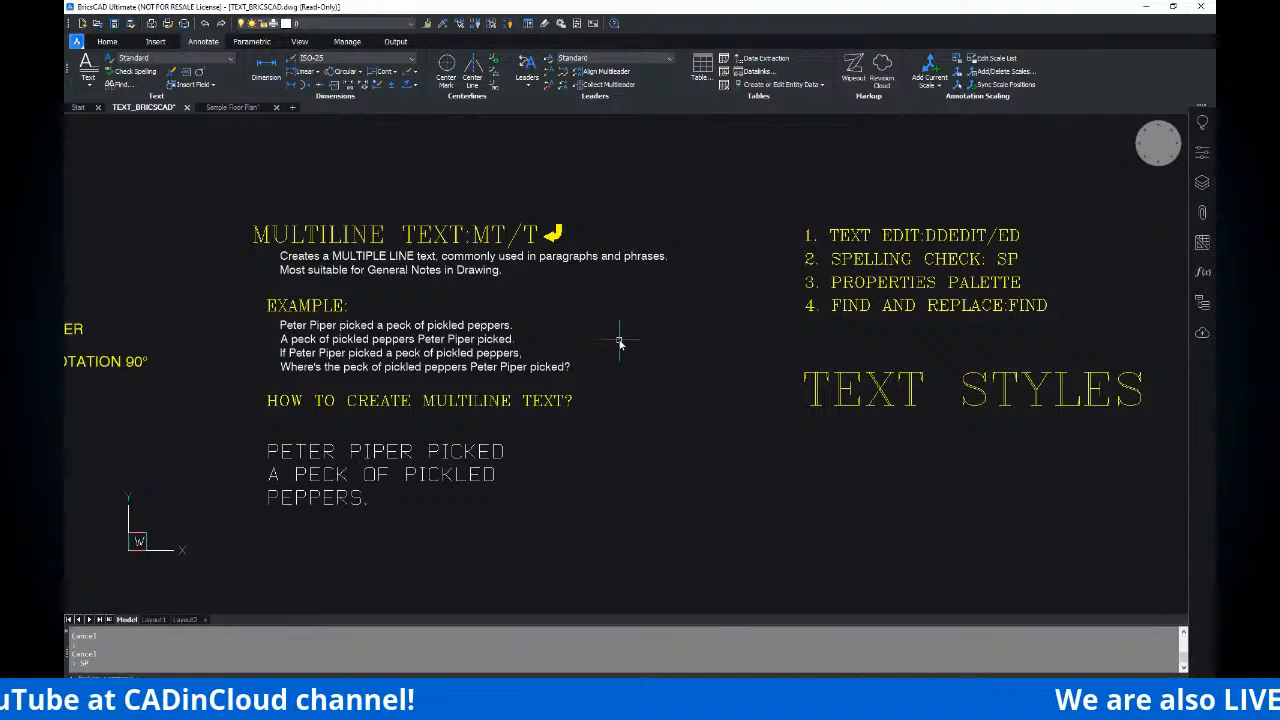
middle_click_drag(615, 342, 625, 341)
mouse_move(893, 307)
middle_mouse_down()
mouse_move(759, 316)
mouse_move(739, 288)
middle_mouse_up()
middle_click_drag(664, 303, 776, 305)
mouse_move(663, 303)
middle_mouse_down()
mouse_move(760, 291)
mouse_move(723, 266)
mouse_move(703, 291)
middle_mouse_up()
key("ctrl")
key("ctrl")
mouse_move(897, 300)
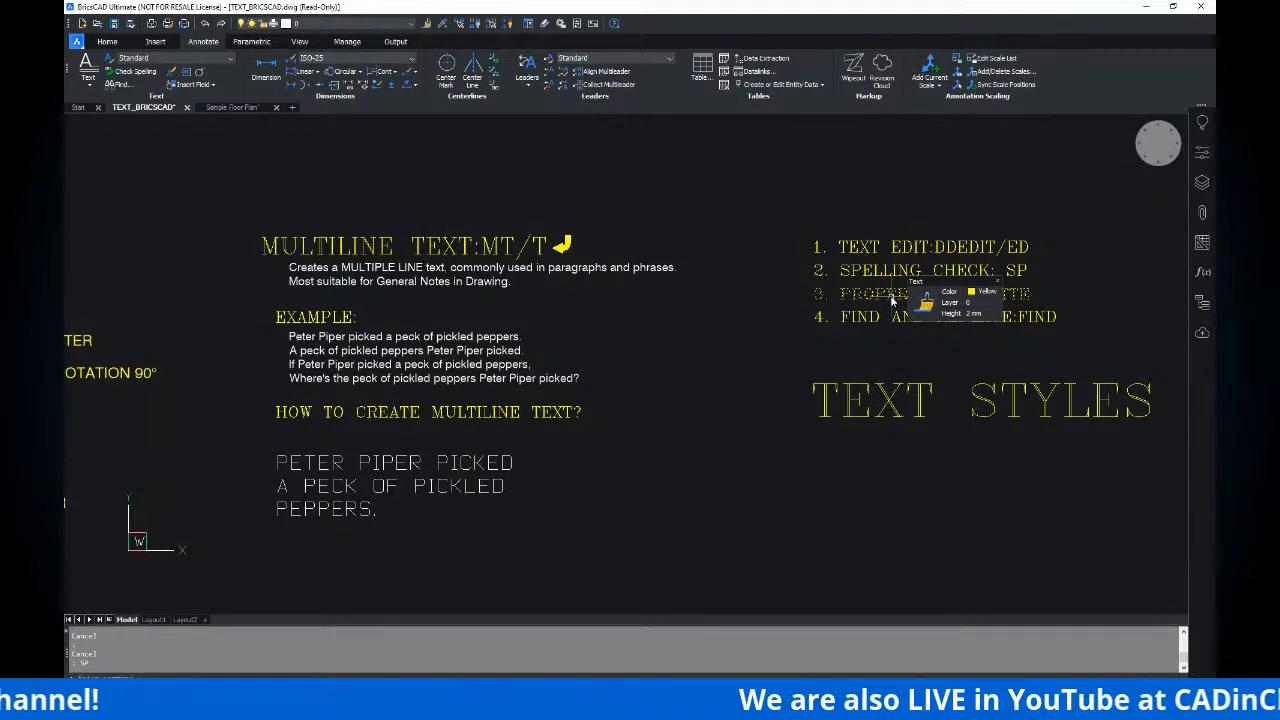
type("pe")
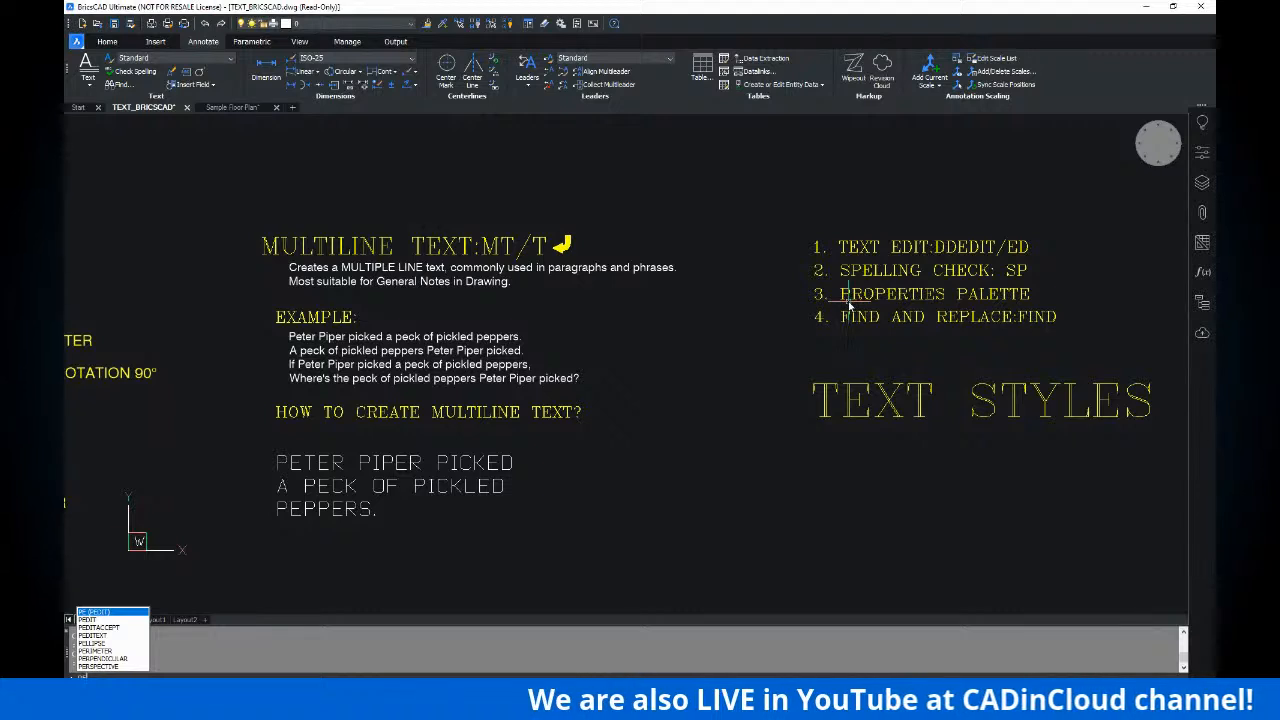
key("Escape")
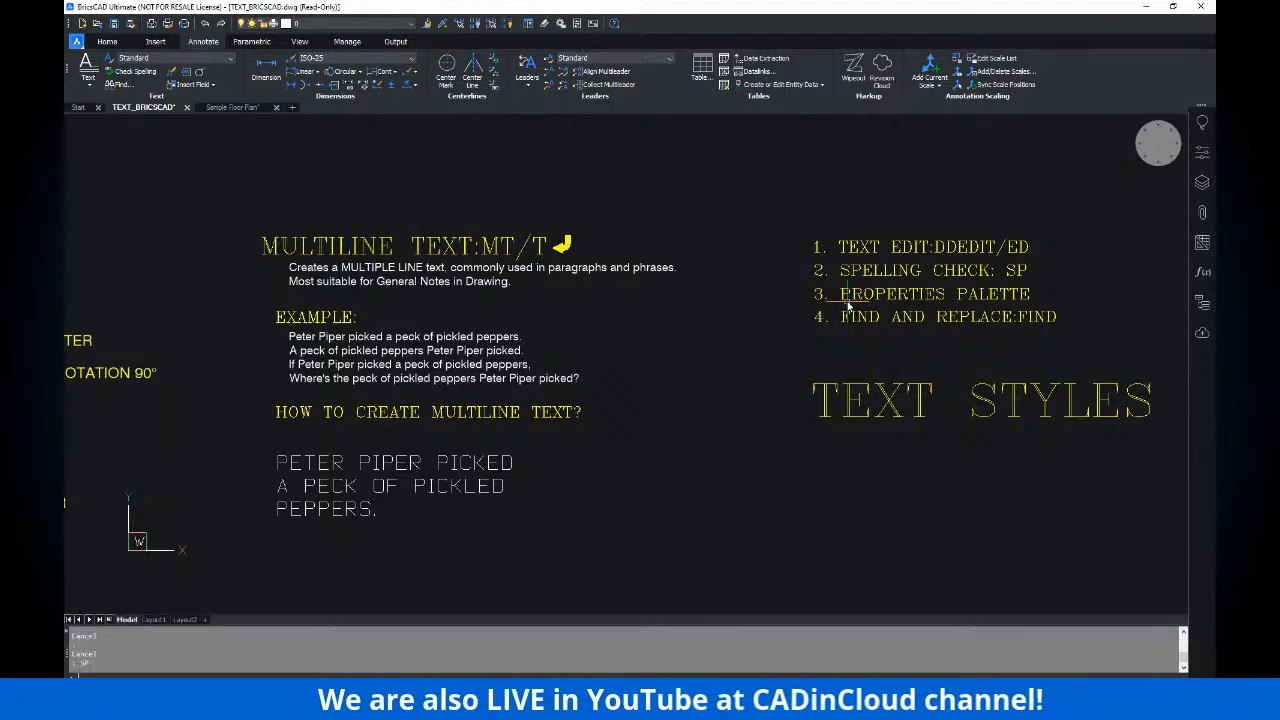
type("mo")
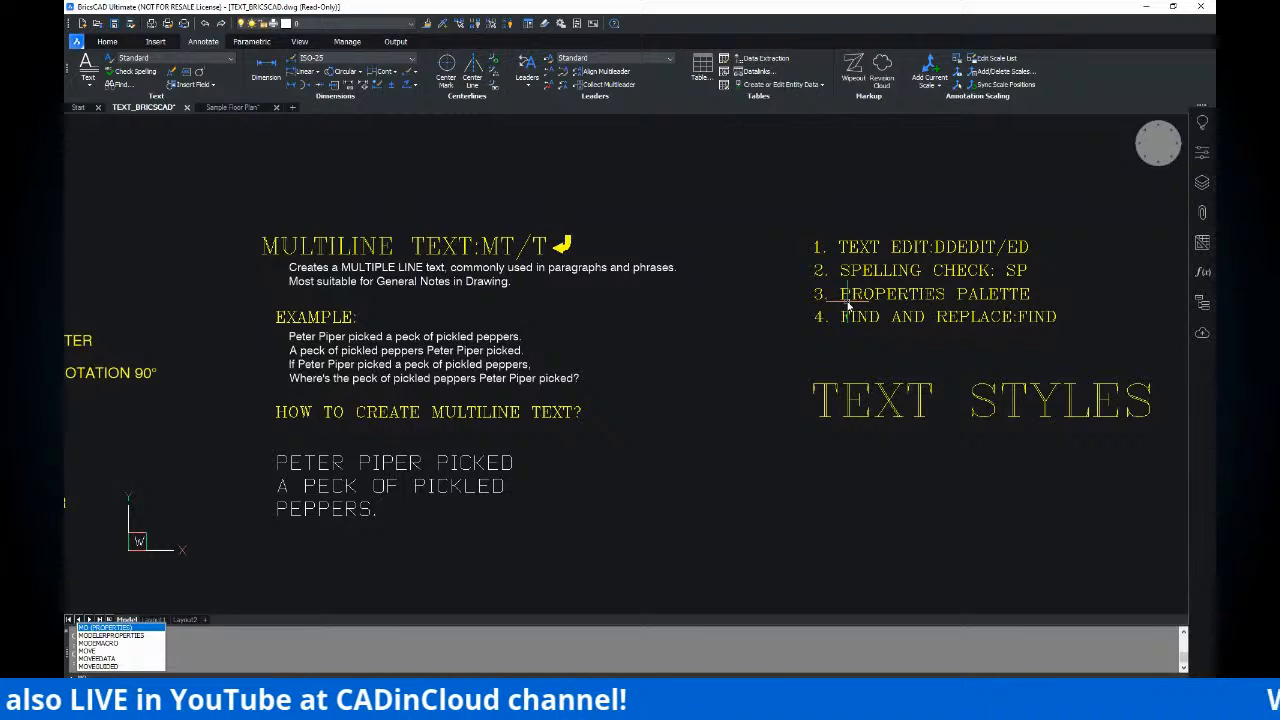
key("Escape")
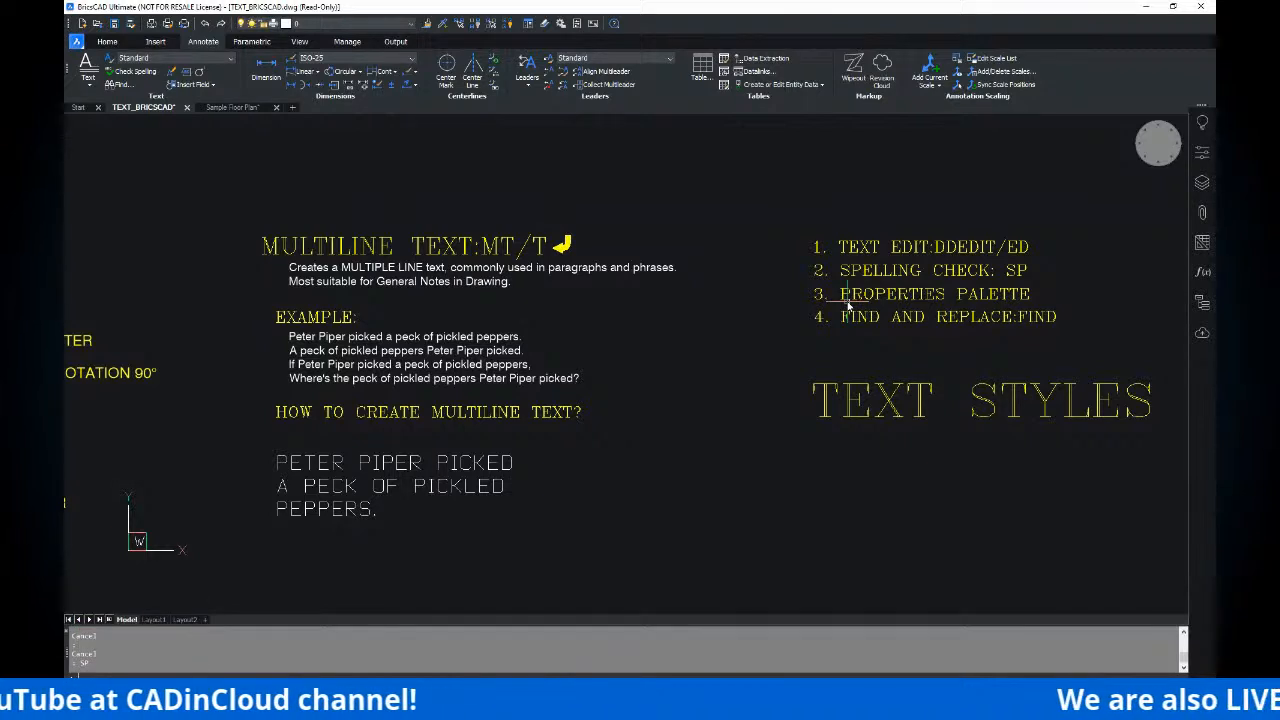
- Show the Properties palette, hide it and show it again
key("ctrl+1")
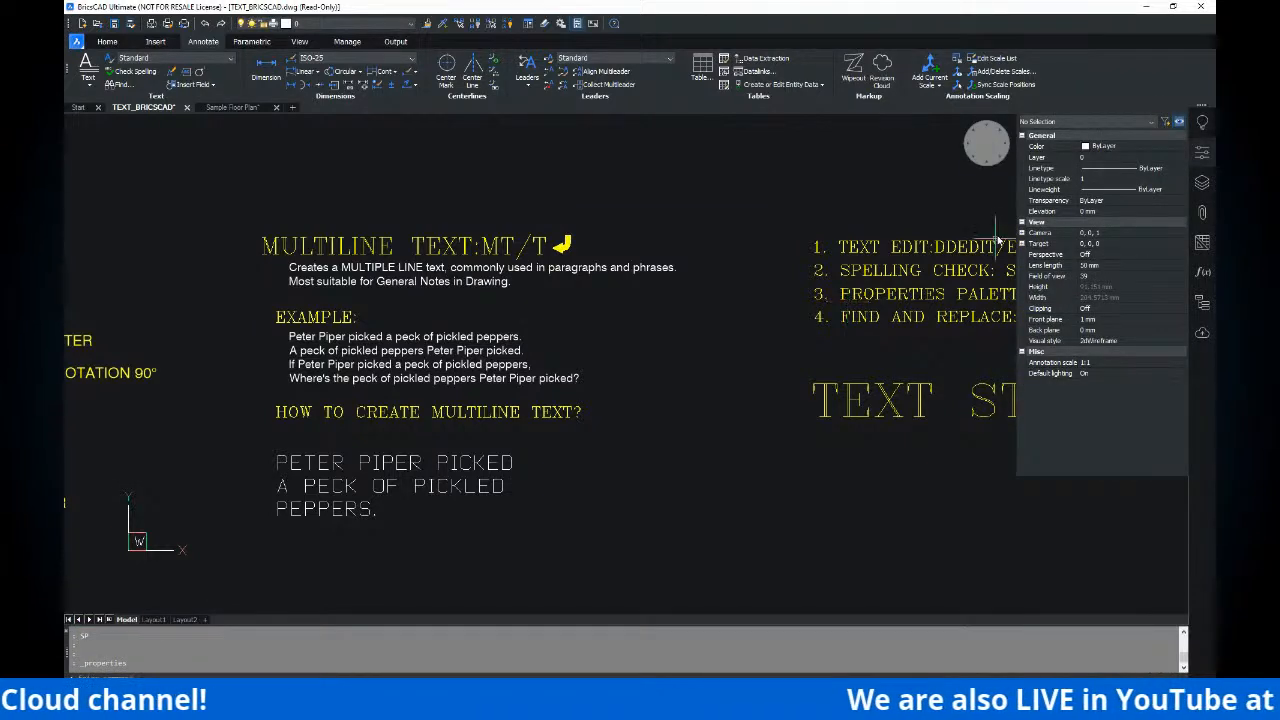
left_click(1203, 156)
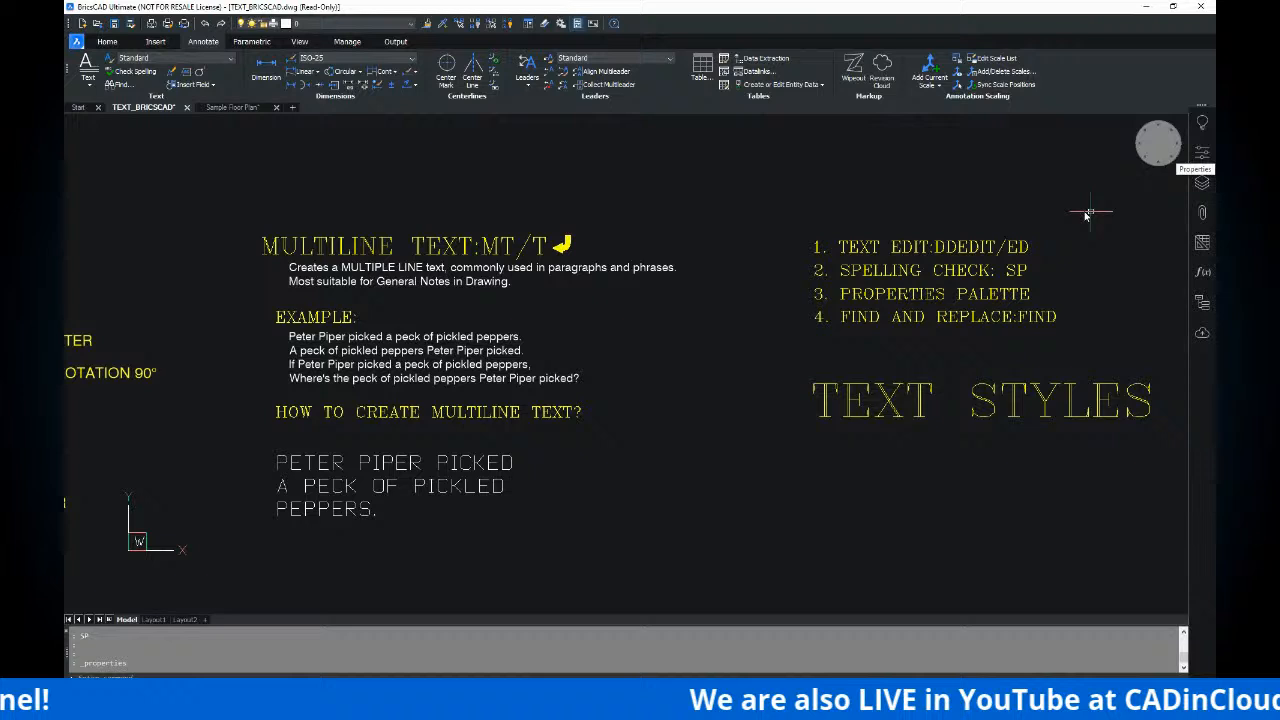
left_click(1203, 155)
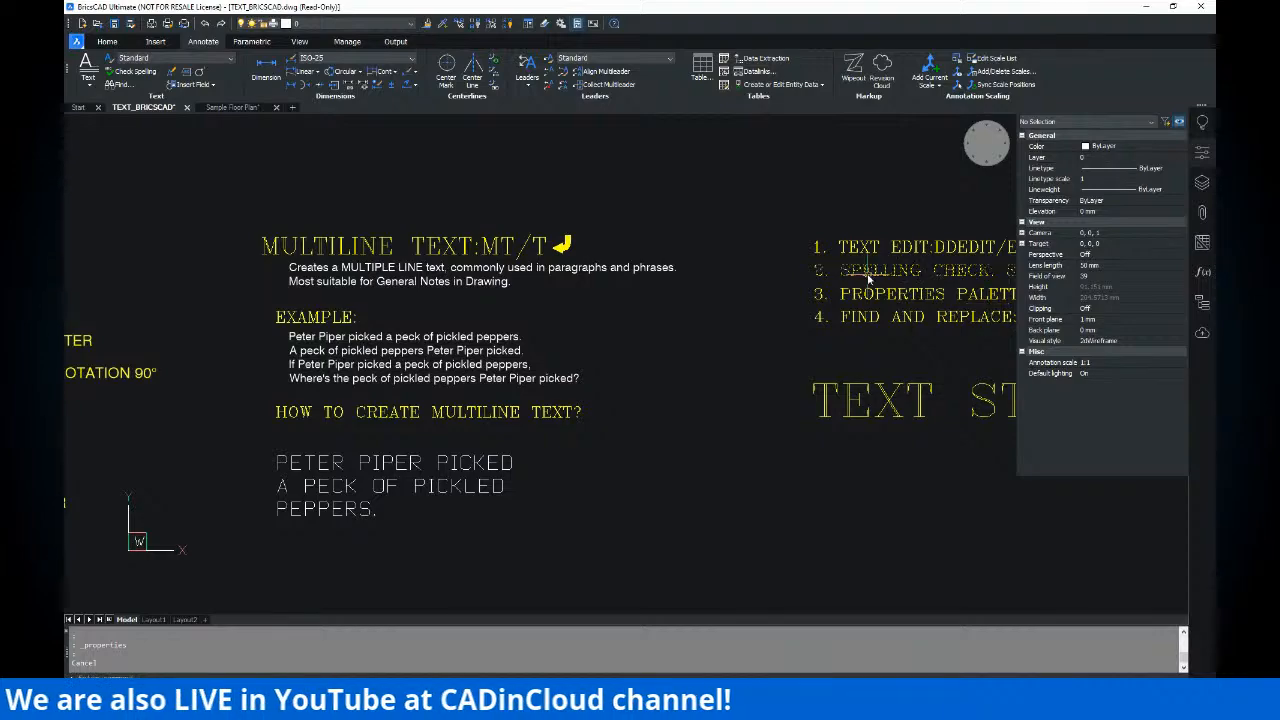
- Select the PETER PIPER note below HOW TO CREATE MULTILINE TEXT? and review its Text properties, including contents and text style
mouse_move(653, 274)
middle_mouse_down()
mouse_move(703, 239)
mouse_move(792, 238)
middle_mouse_up()
scroll(792, 238, "down", 2)
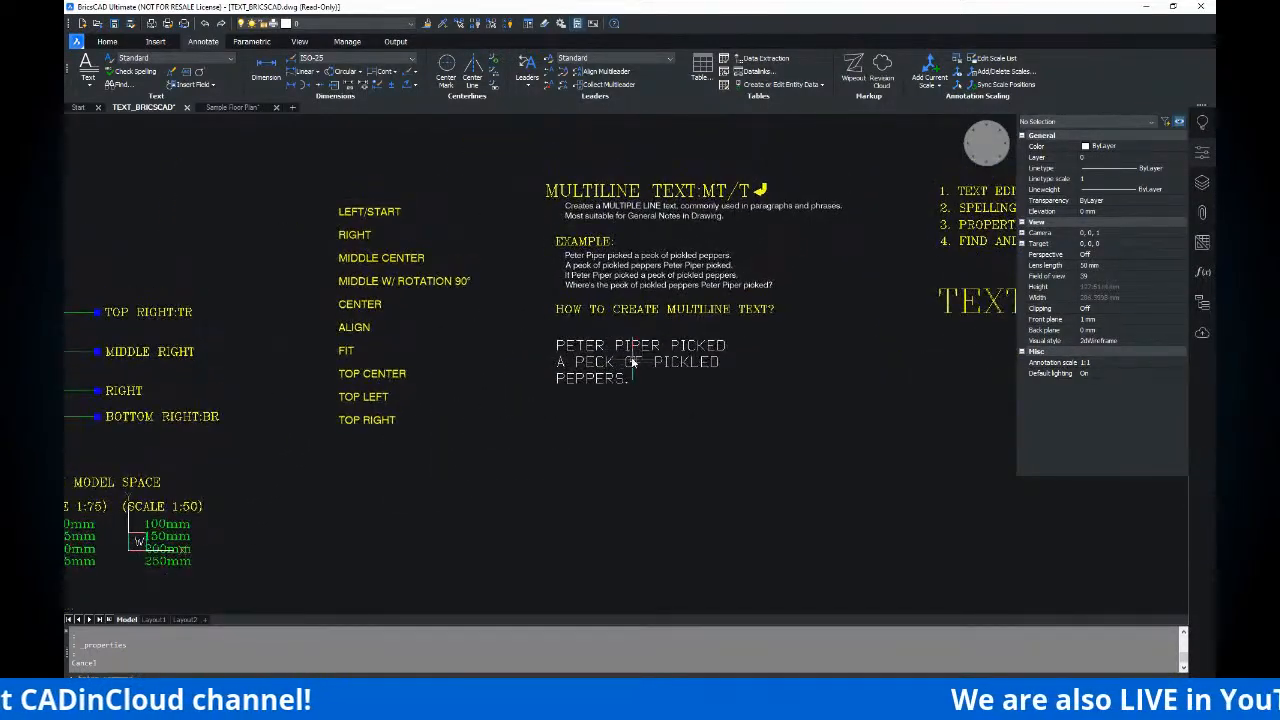
scroll(600, 340, "up", 2)
middle_click_drag(573, 333, 559, 333)
left_click_drag(737, 410, 470, 313)
middle_click_drag(582, 340, 559, 360)
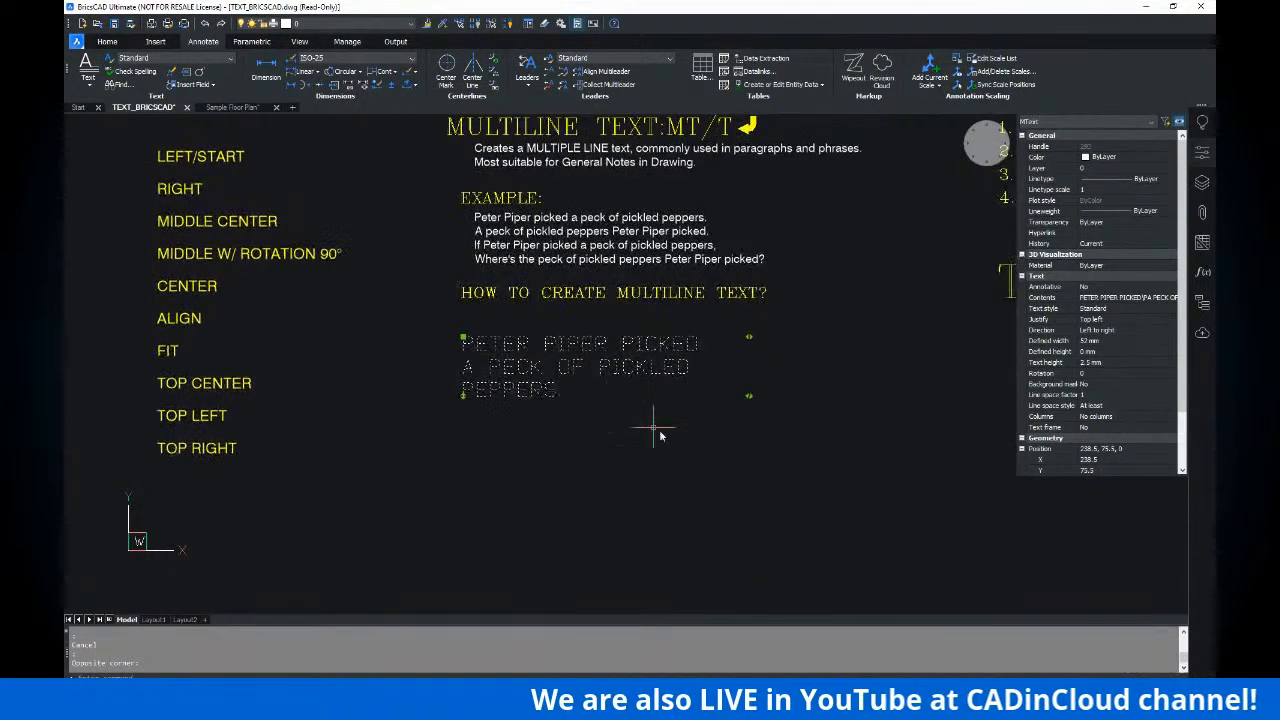
left_click(657, 392)
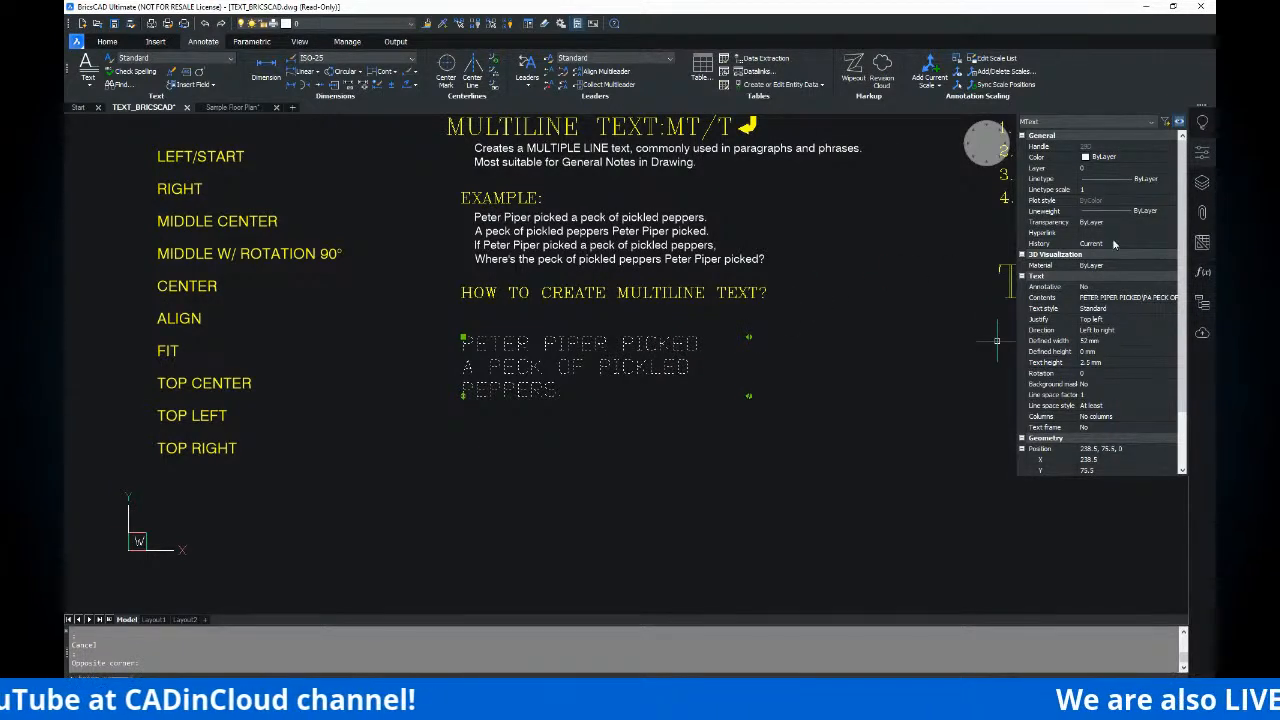
scroll(1116, 172, "down", 2)
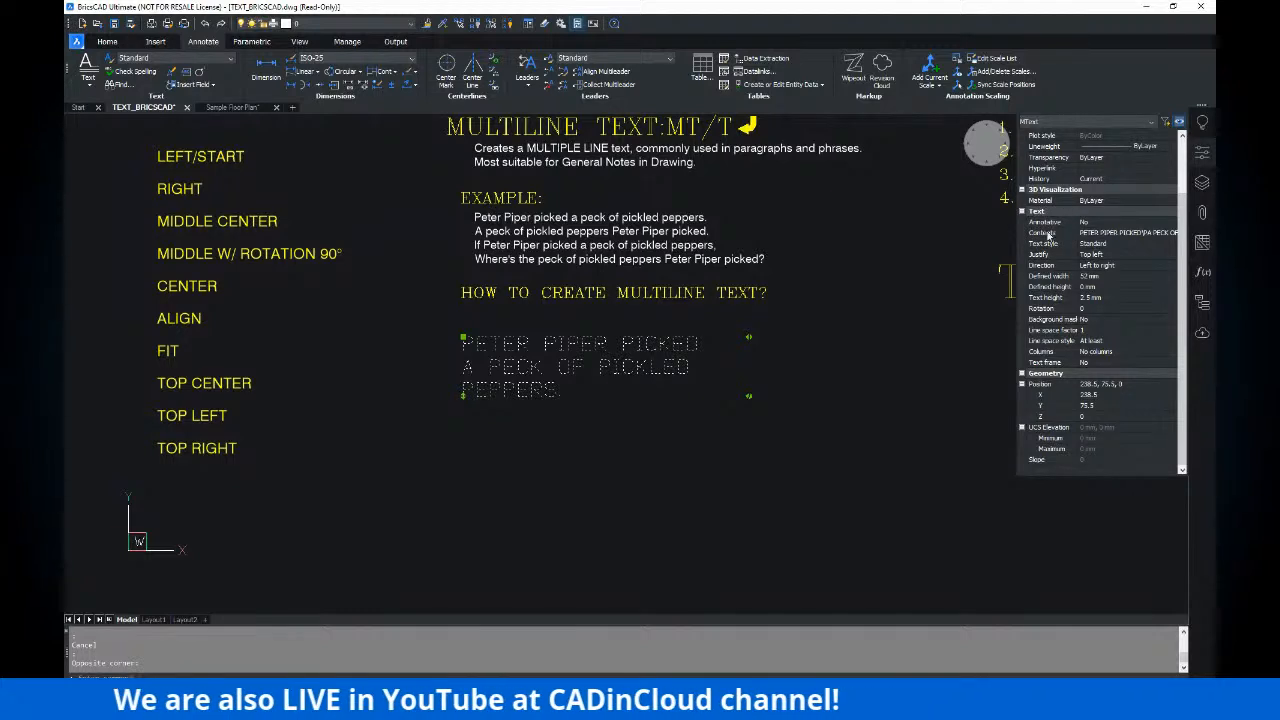
key("ctrl")
key("ctrl")
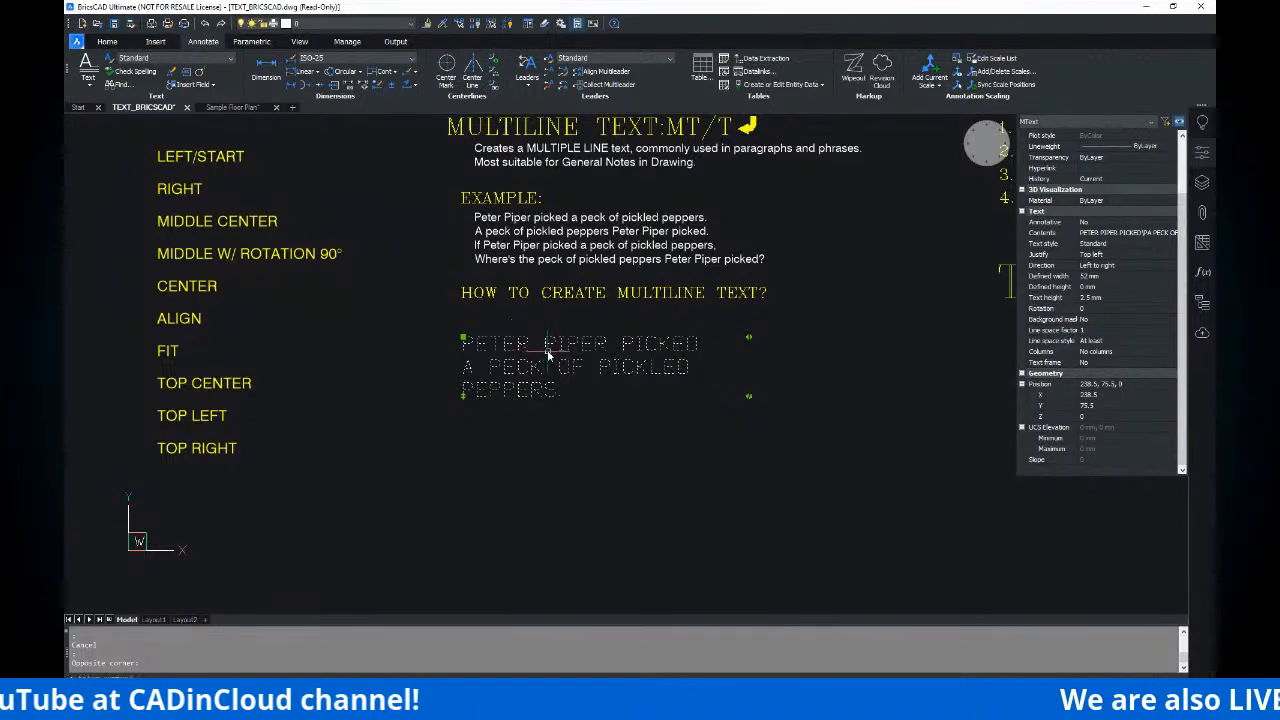
mouse_move(548, 355)
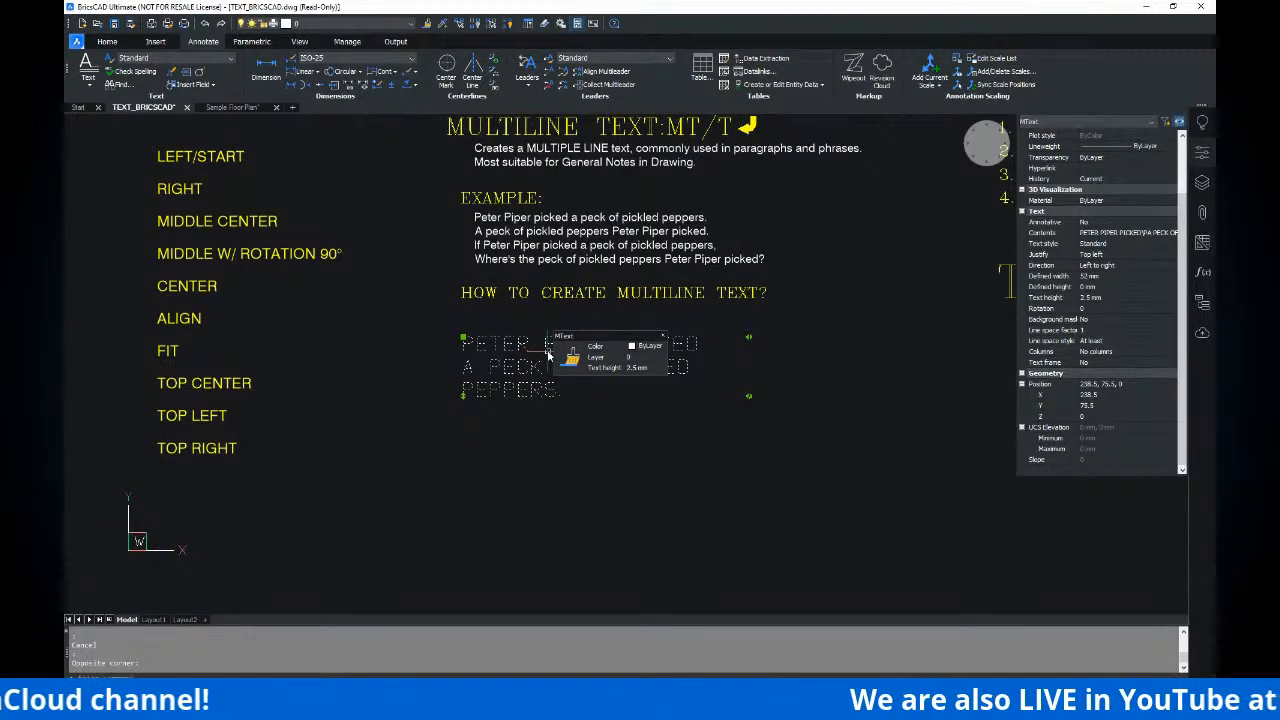
key("ctrl")
key("ctrl")
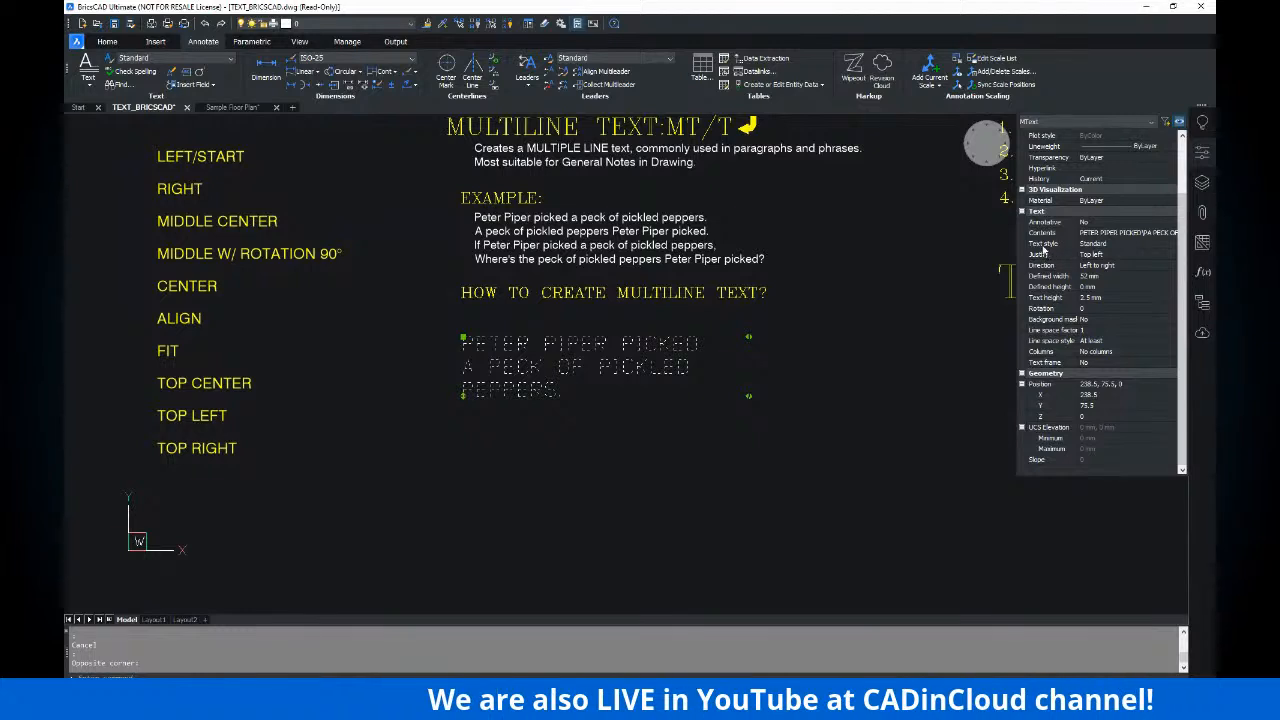
- Set the text style of the selected PETER PIPER note to SWISS 2 and inspect the lettering
left_click(1113, 245)
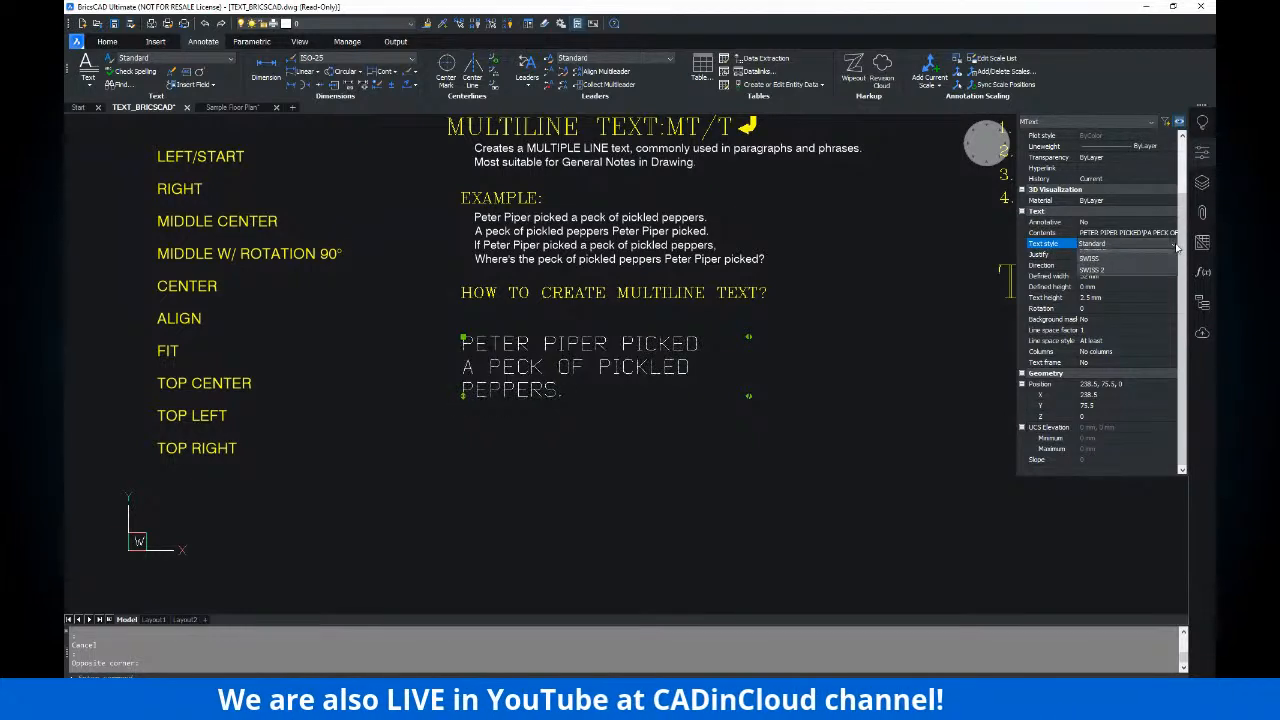
left_click(1117, 245)
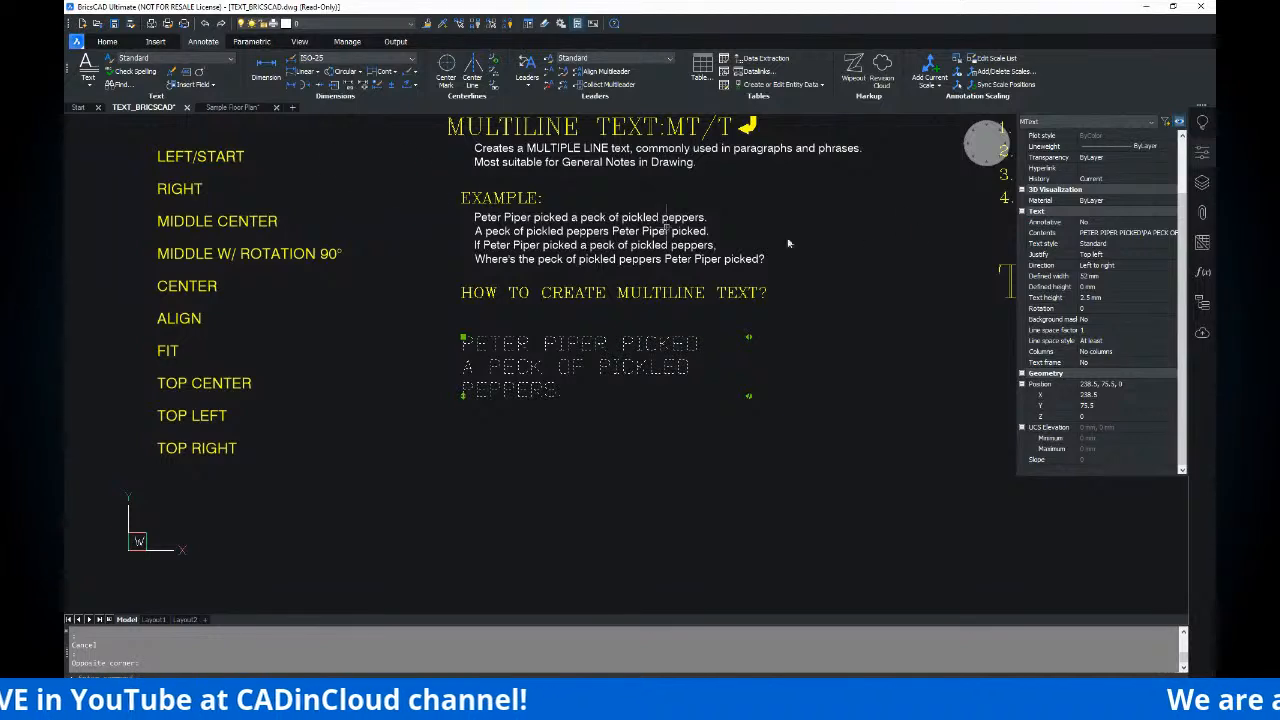
left_click(1114, 247)
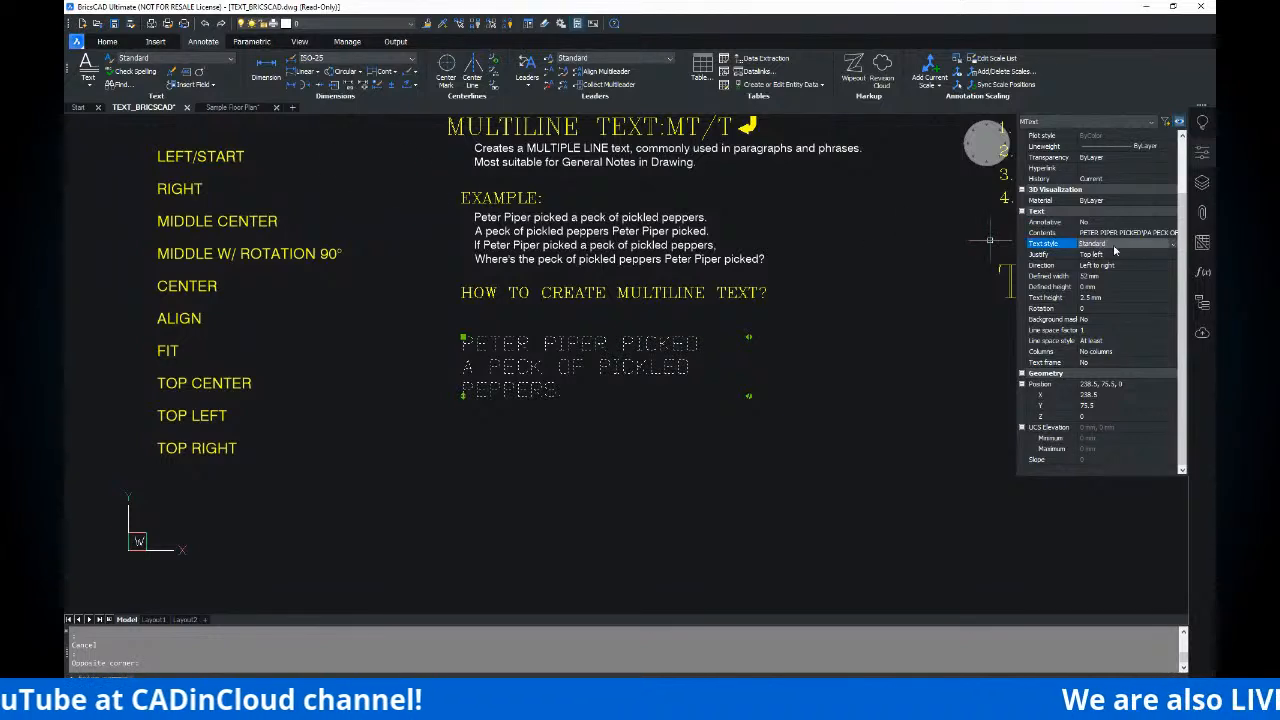
left_click(1176, 246)
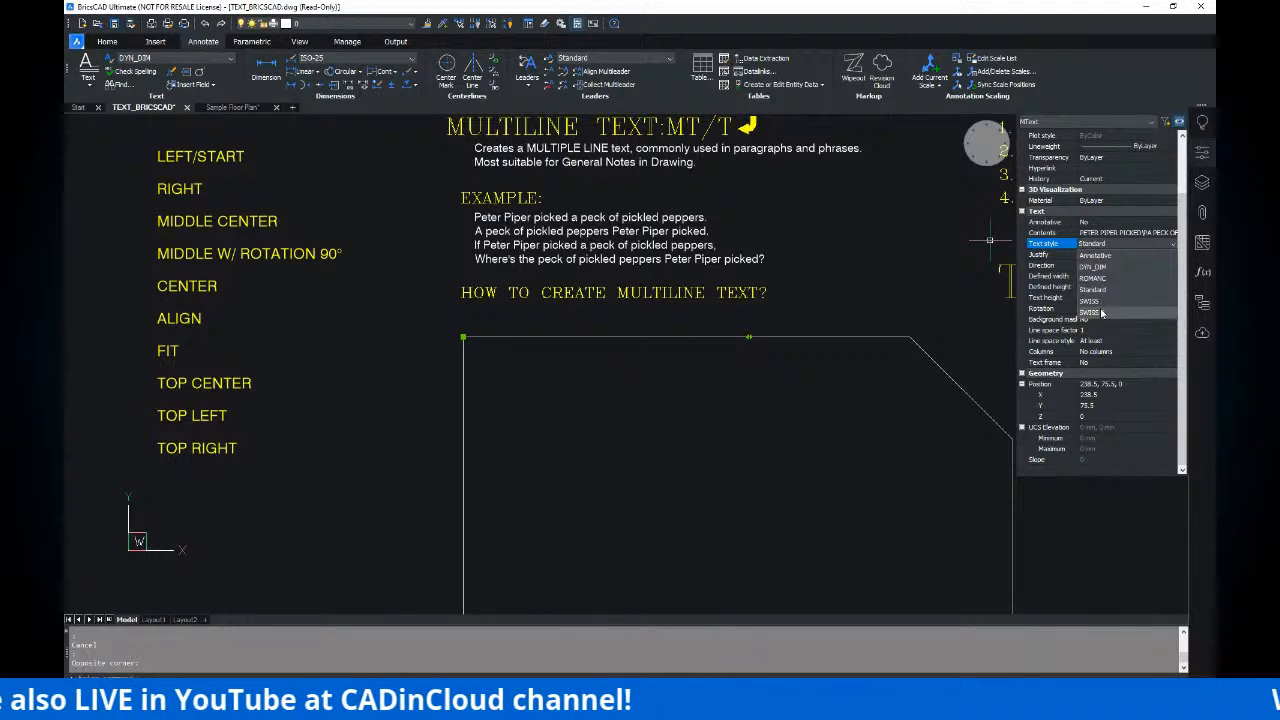
left_click(1095, 312)
scroll(660, 292, "down", 3)
scroll(660, 292, "up", 3)
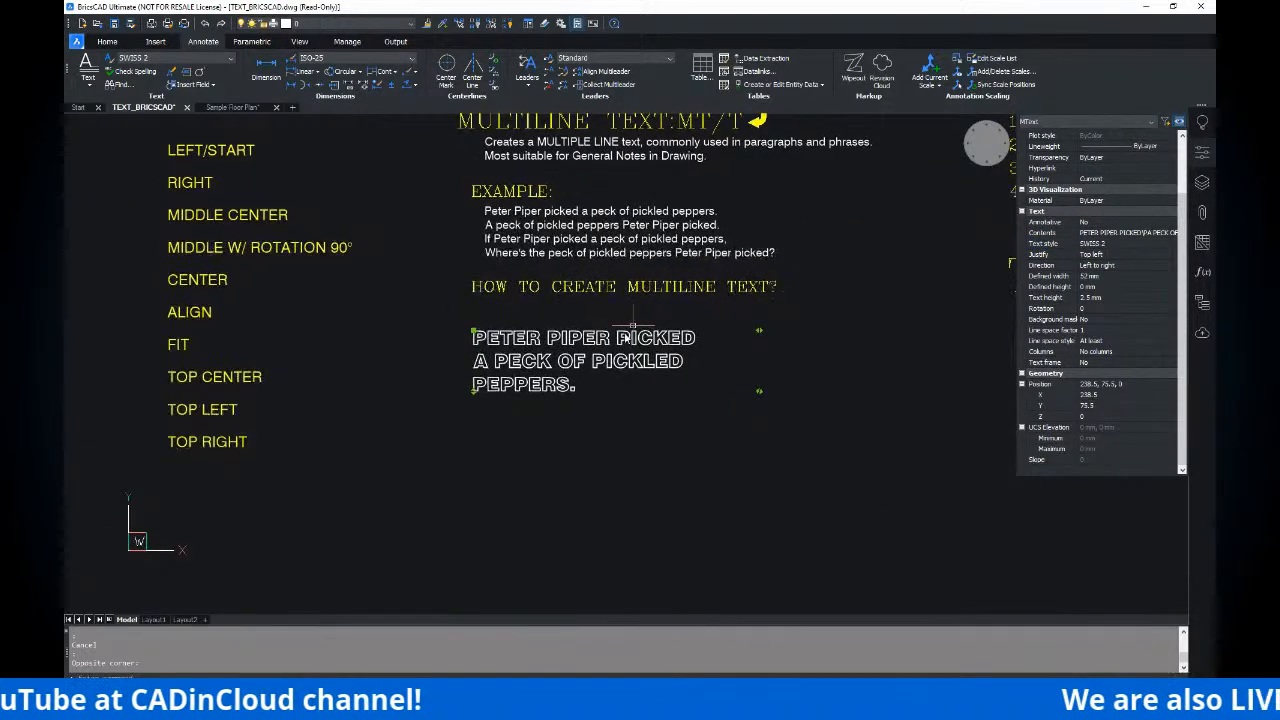
scroll(655, 300, "up", 3)
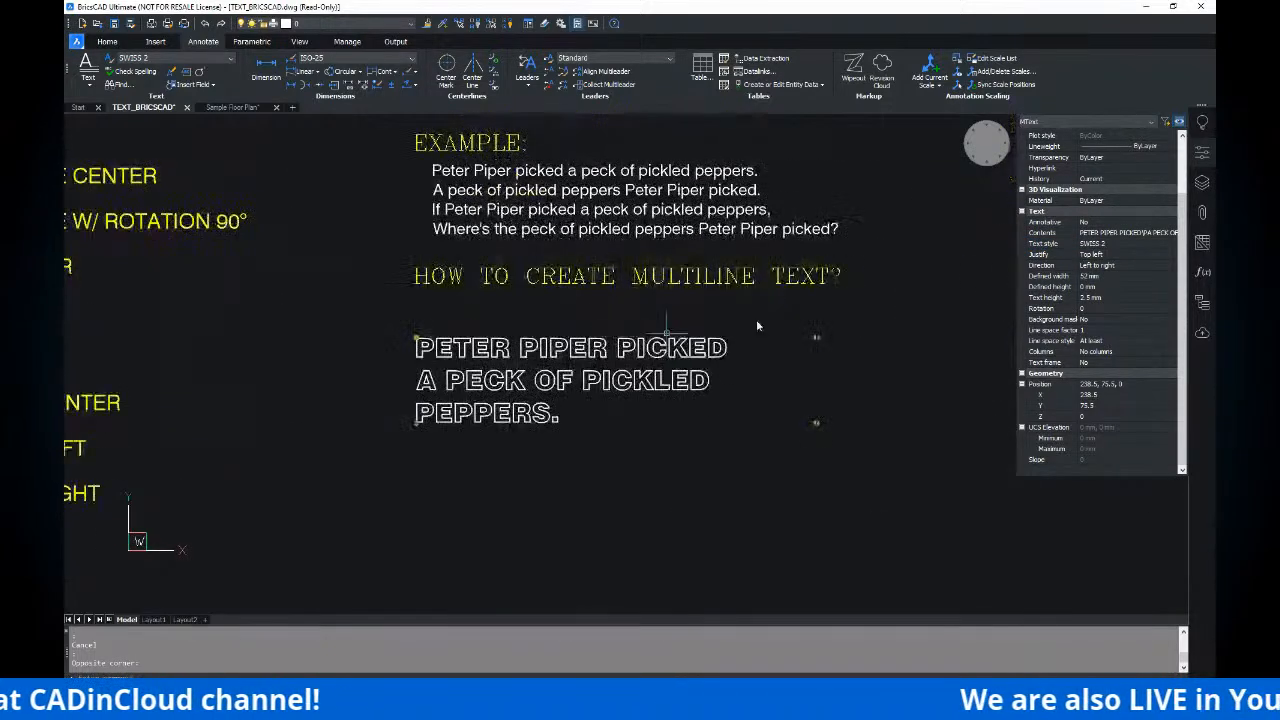
- Set the text style of the PETER PIPER note to ROMANC and deselect the note
left_click(1122, 245)
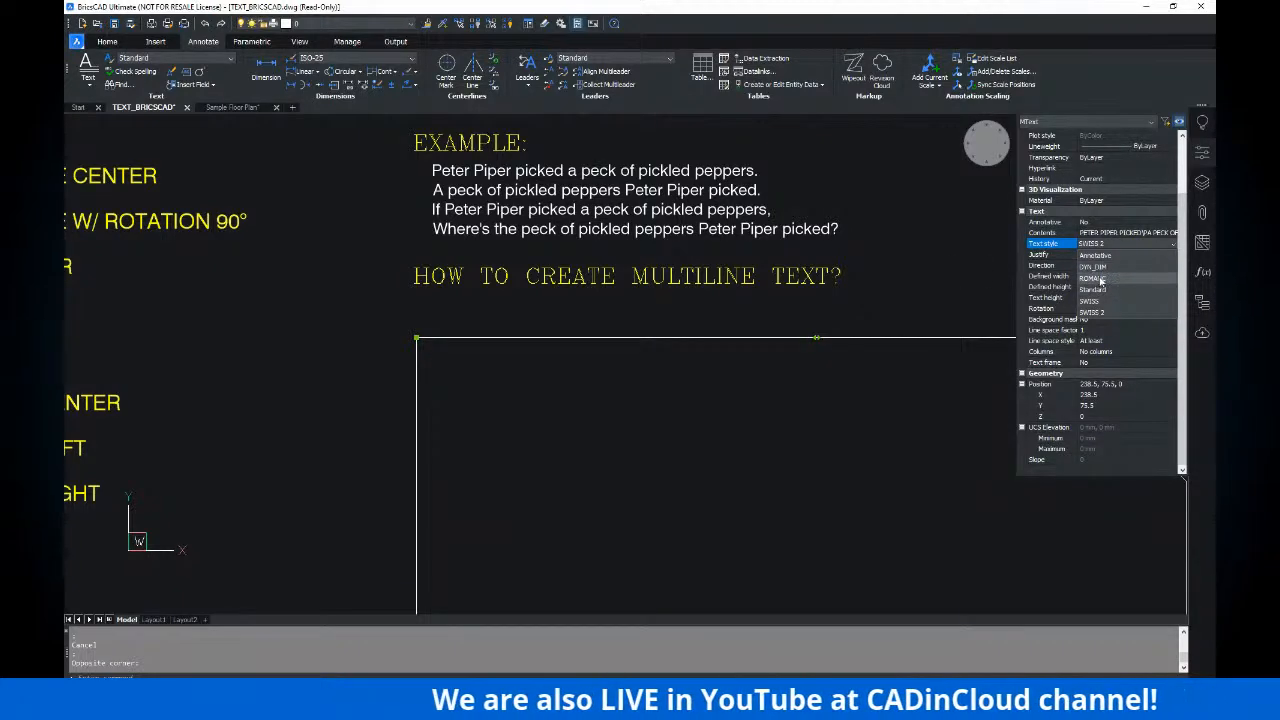
left_click(1099, 279)
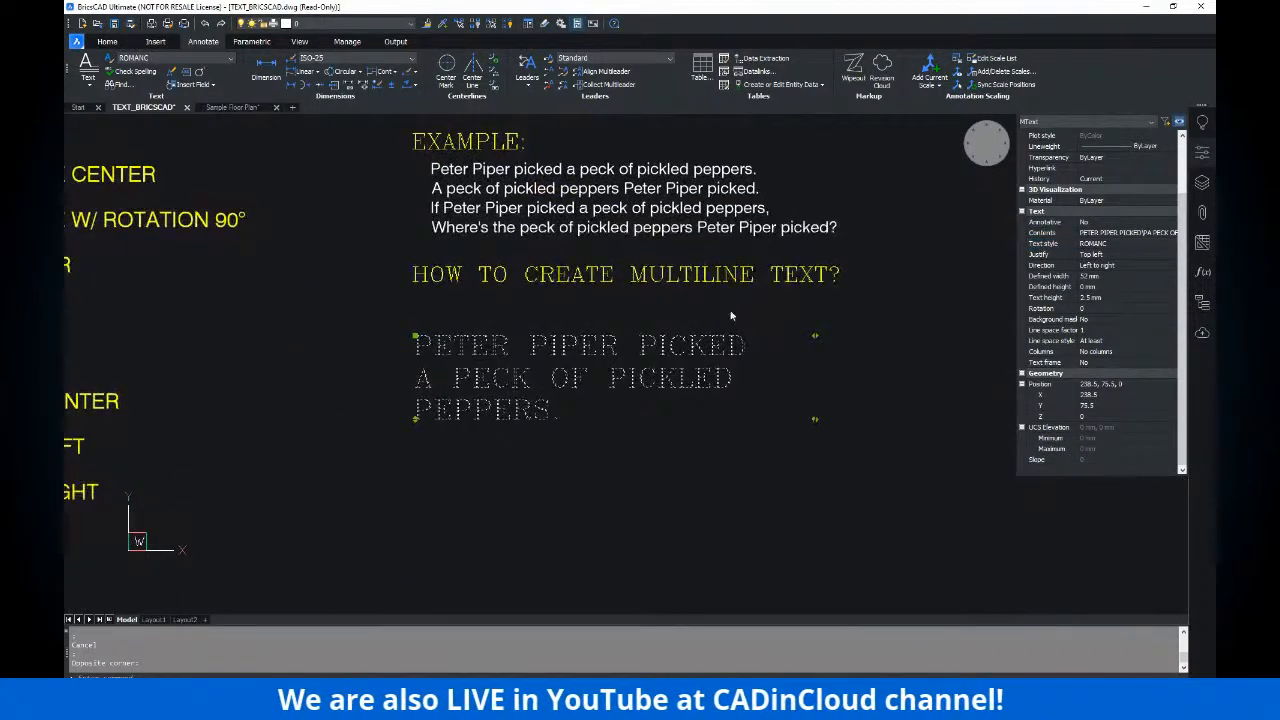
key("Escape")
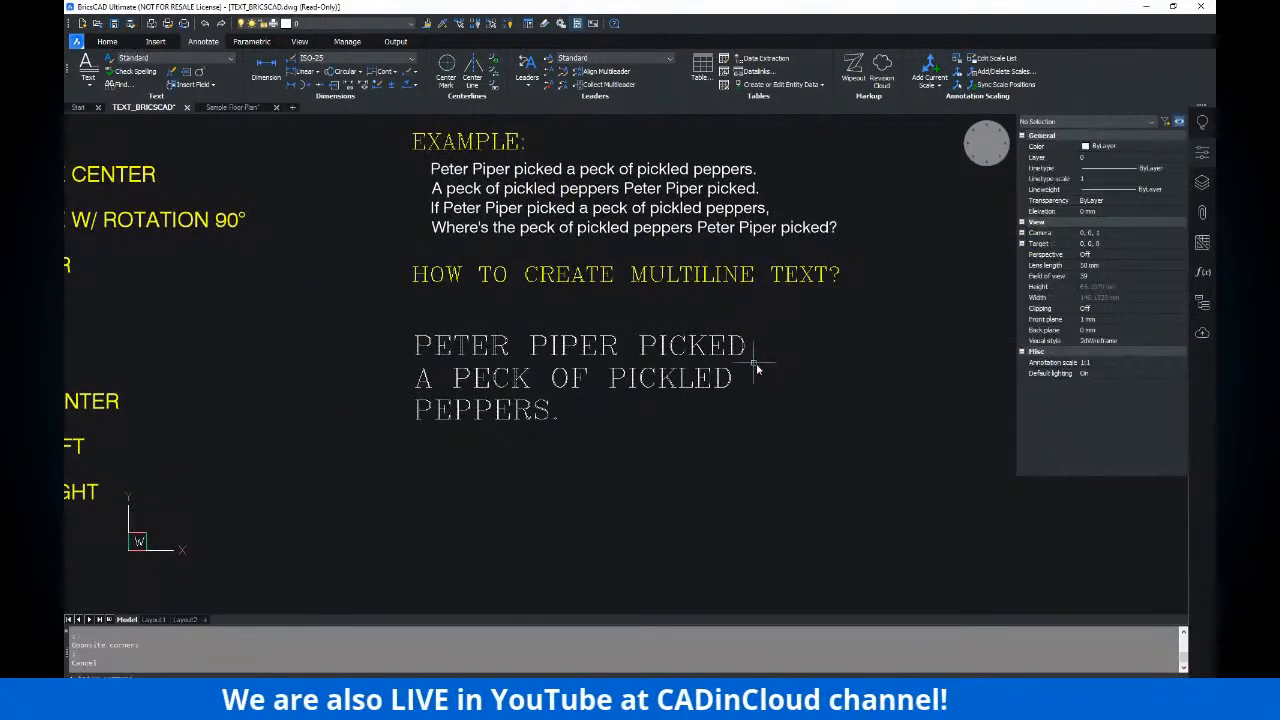
- Select the PETER PIPER note, preview its Middle center justification, and keep the justification at Top left
left_click(689, 391)
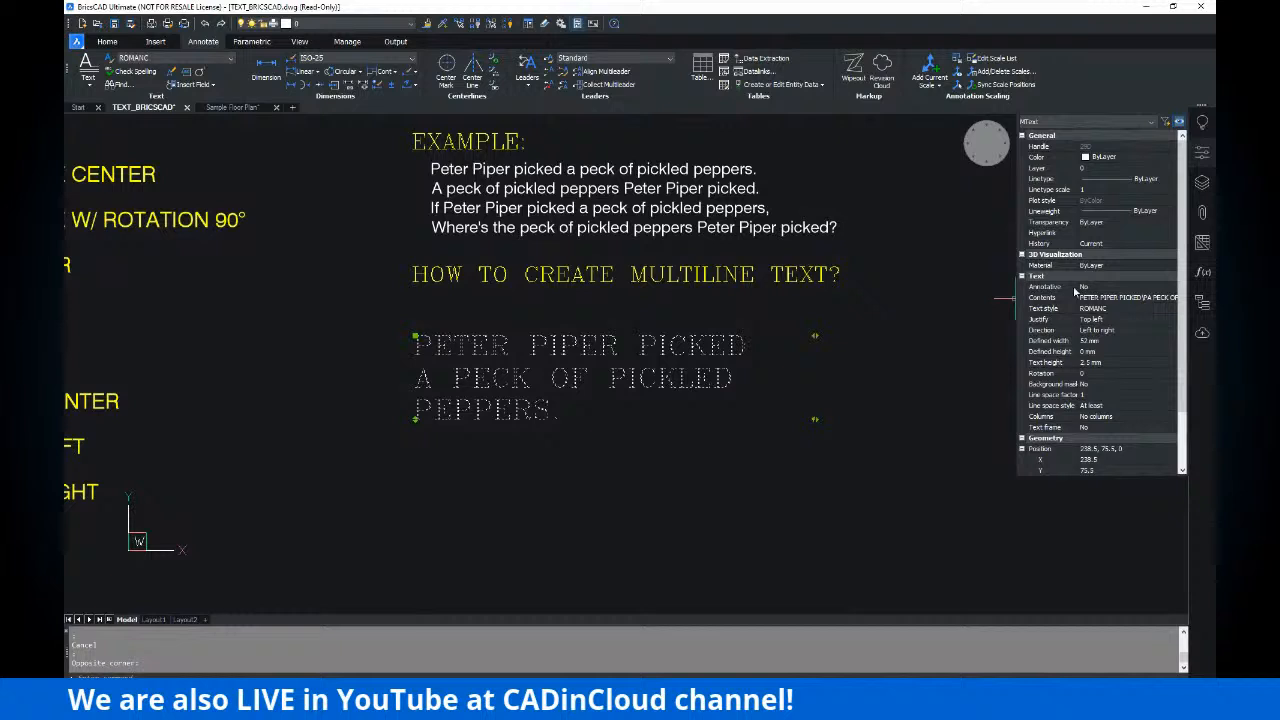
left_click(1122, 310)
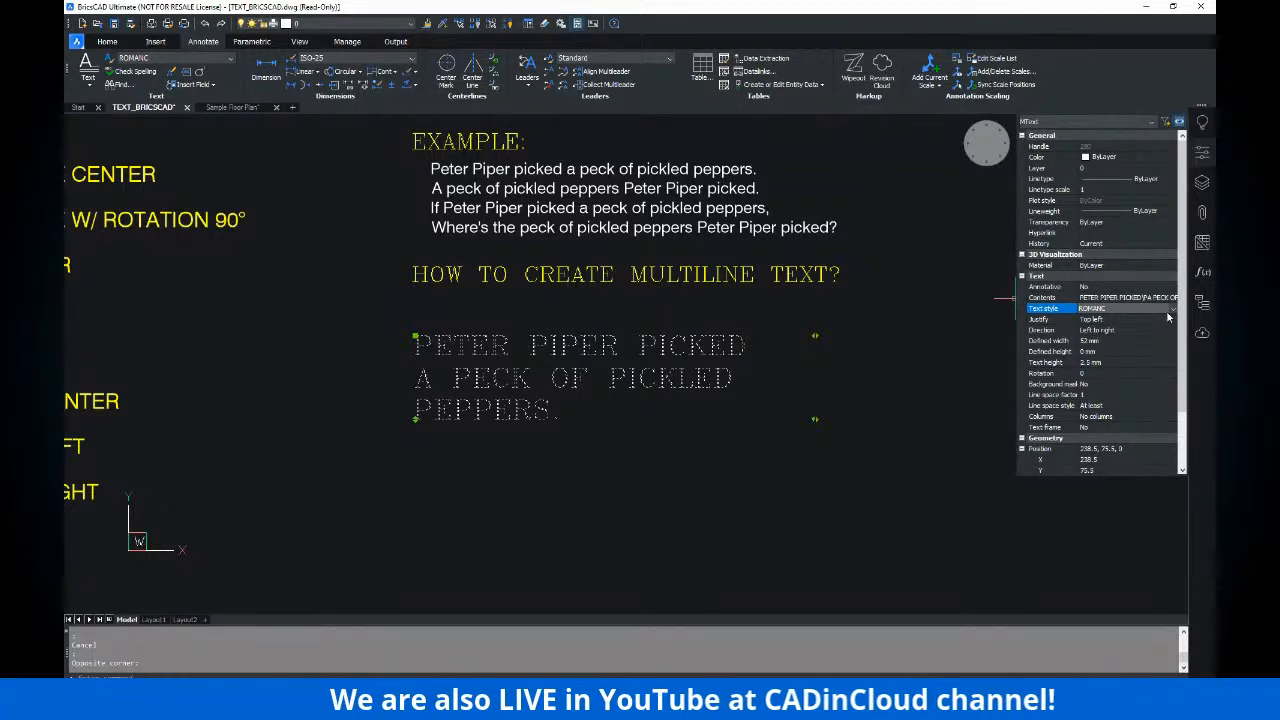
left_click(1131, 320)
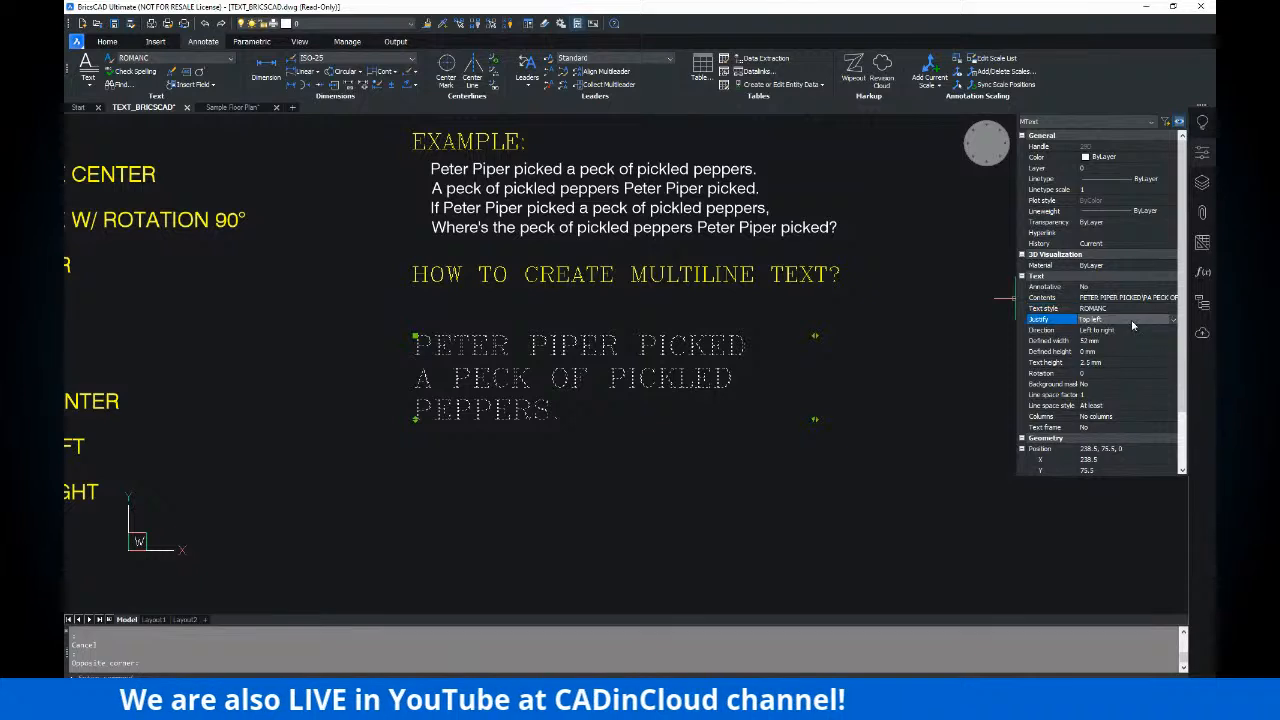
left_click(1170, 323)
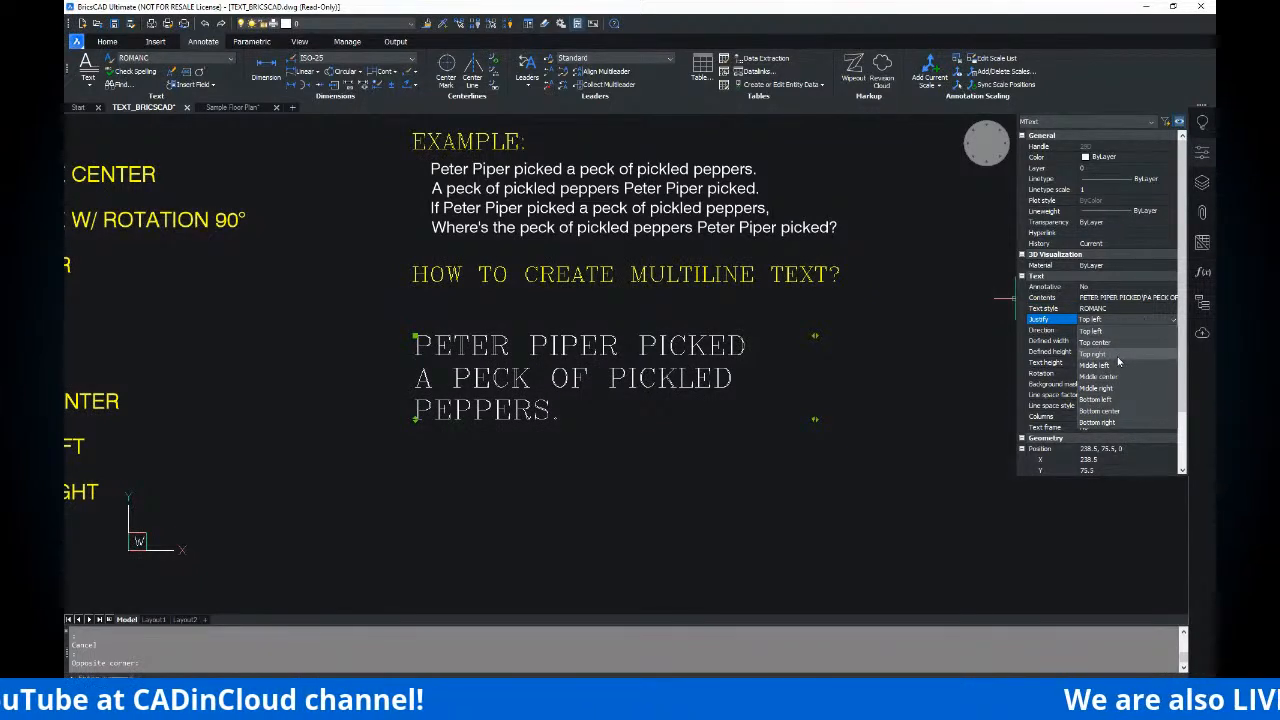
left_click(1098, 376)
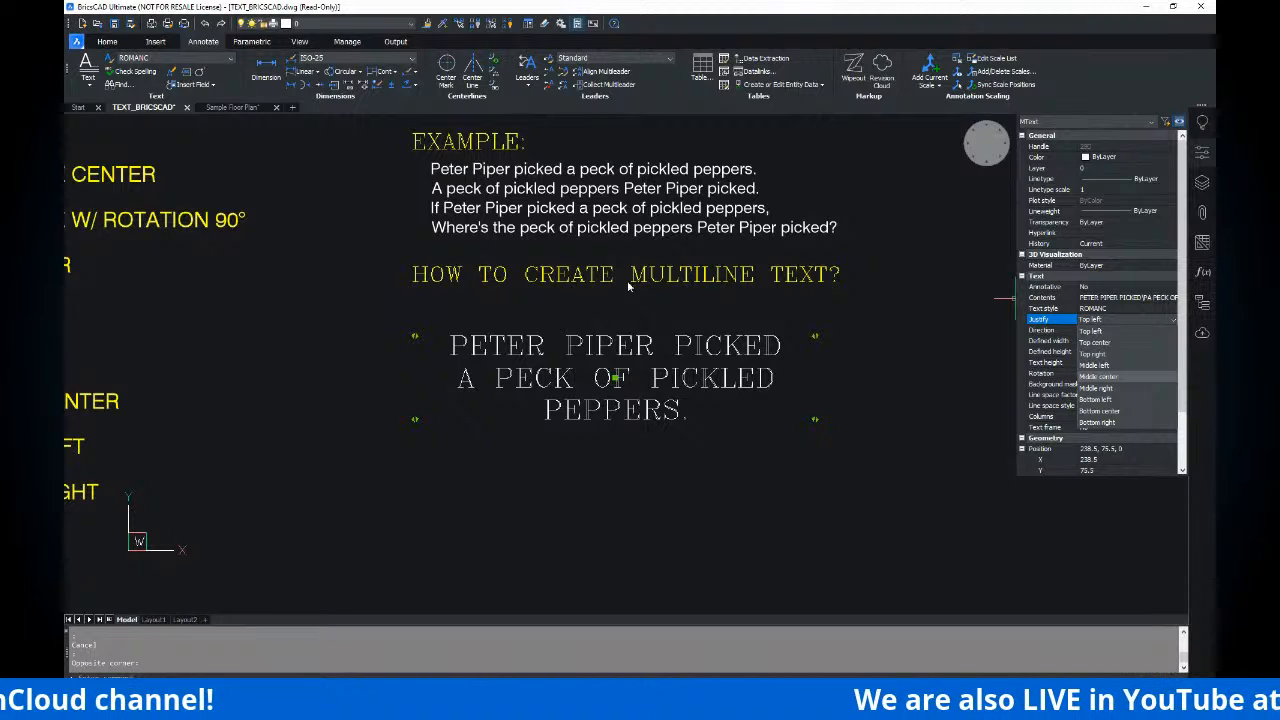
left_click(1118, 329)
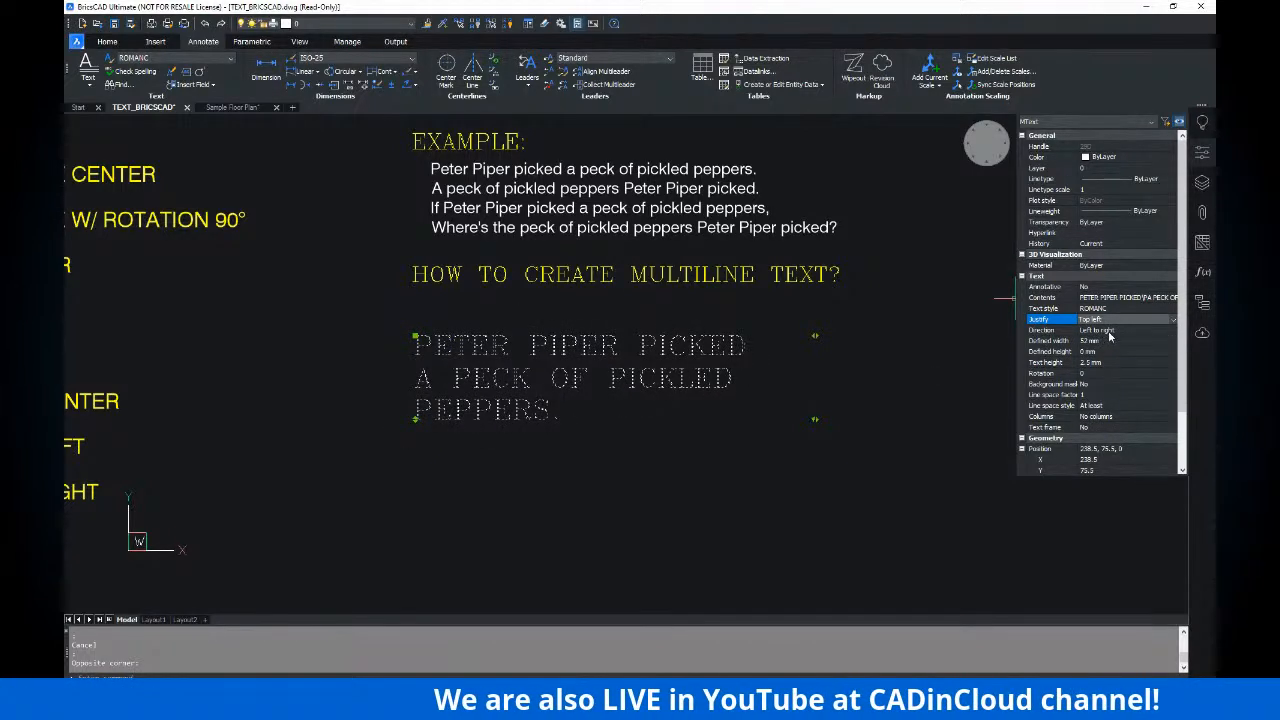
- Review the direction options, defined width and text height of the selected PETER PIPER note, and deselect it
left_click(1109, 333)
left_click(1175, 331)
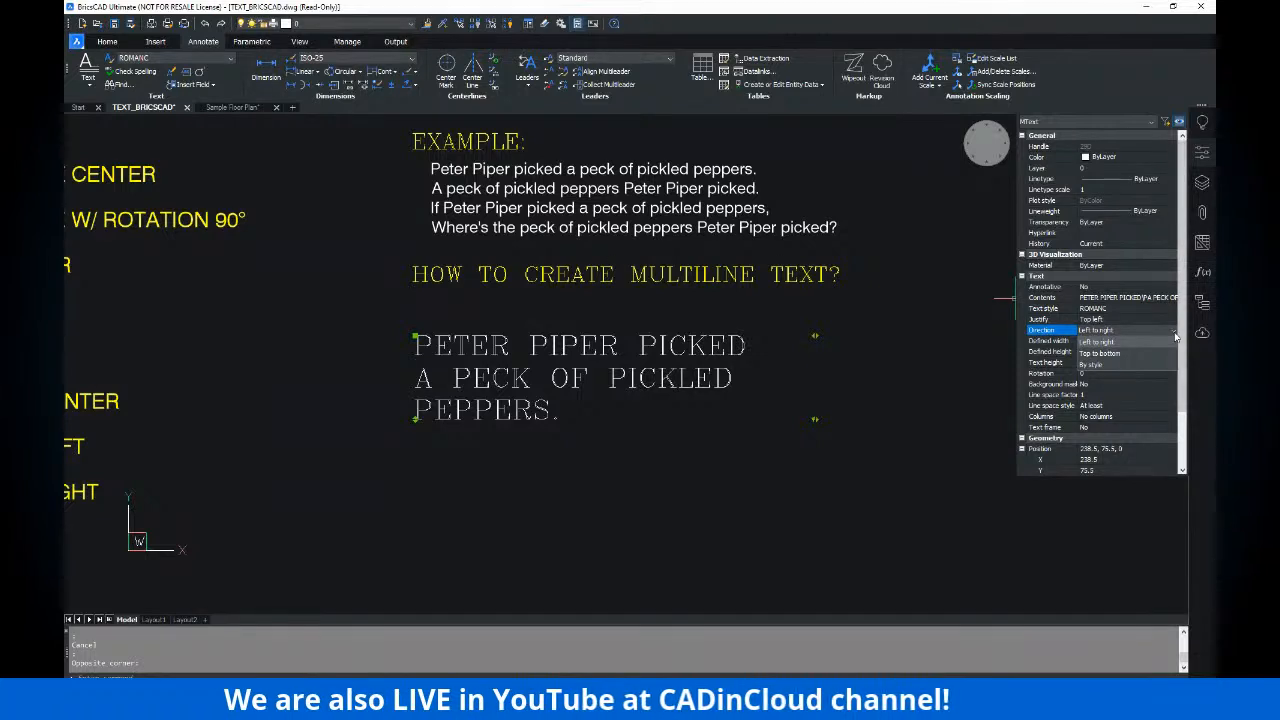
left_click(1175, 333)
left_click(1156, 340)
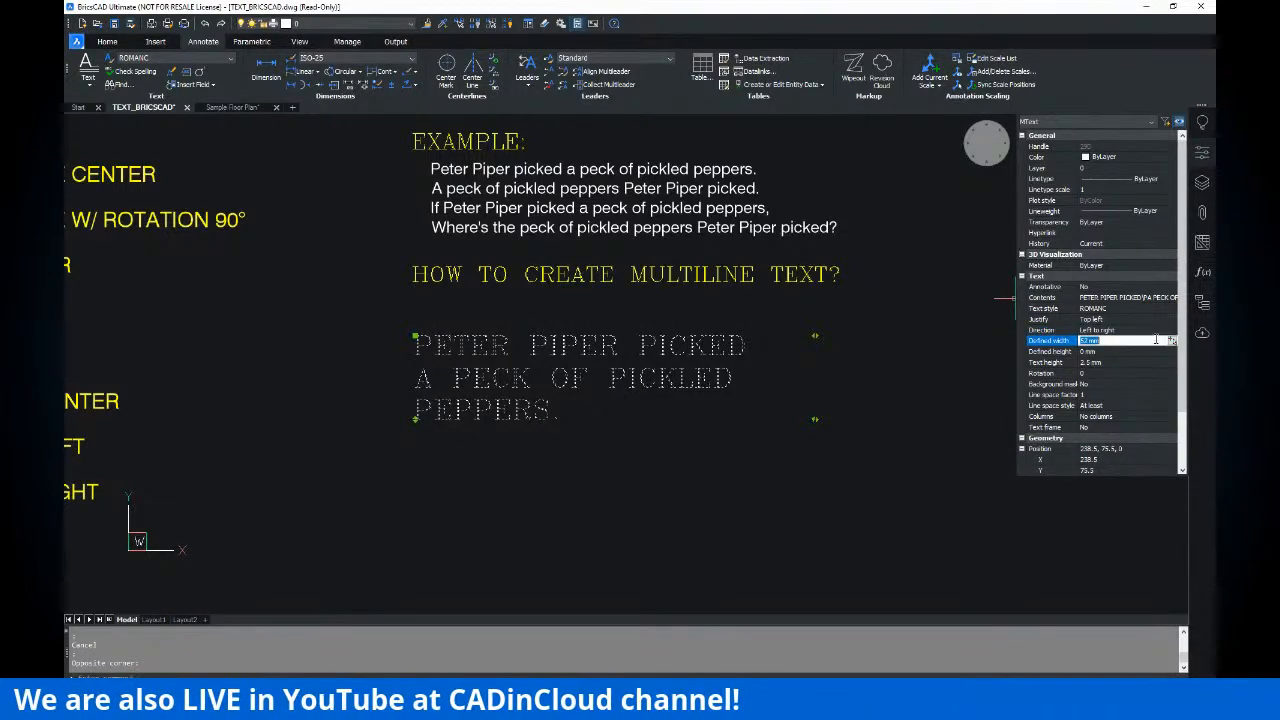
left_click(1127, 363)
key("ctrl")
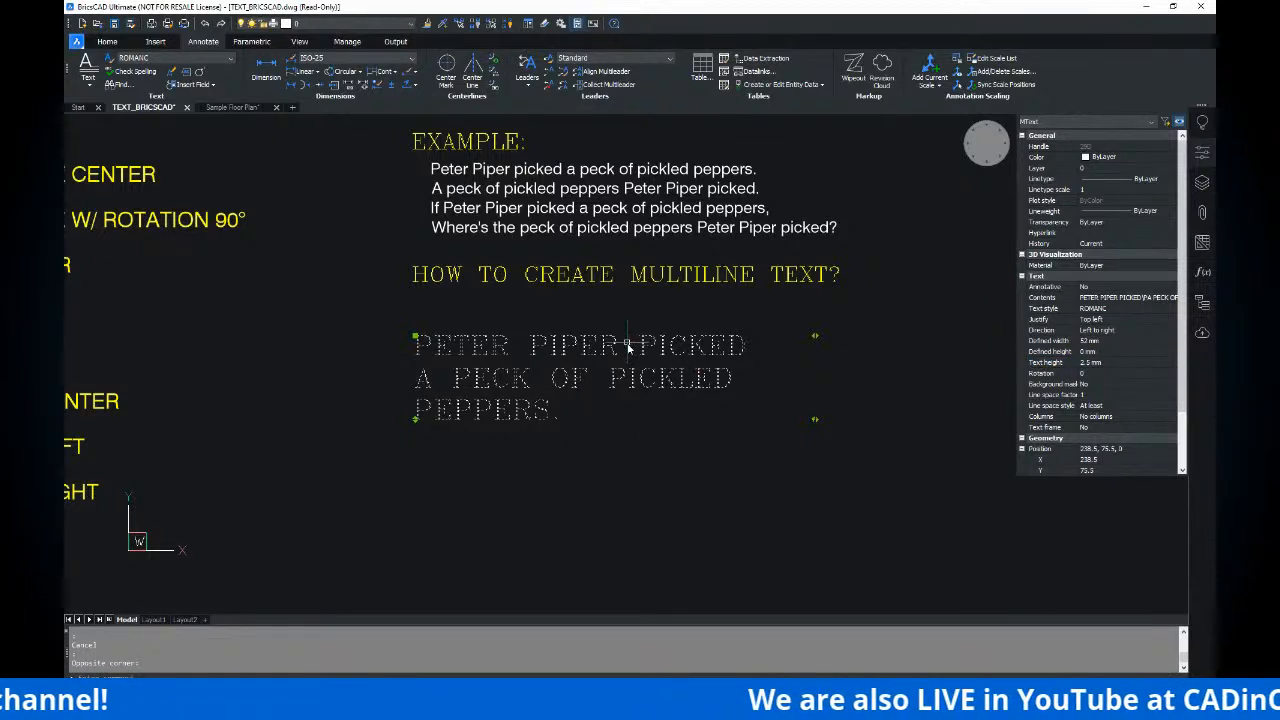
mouse_move(648, 352)
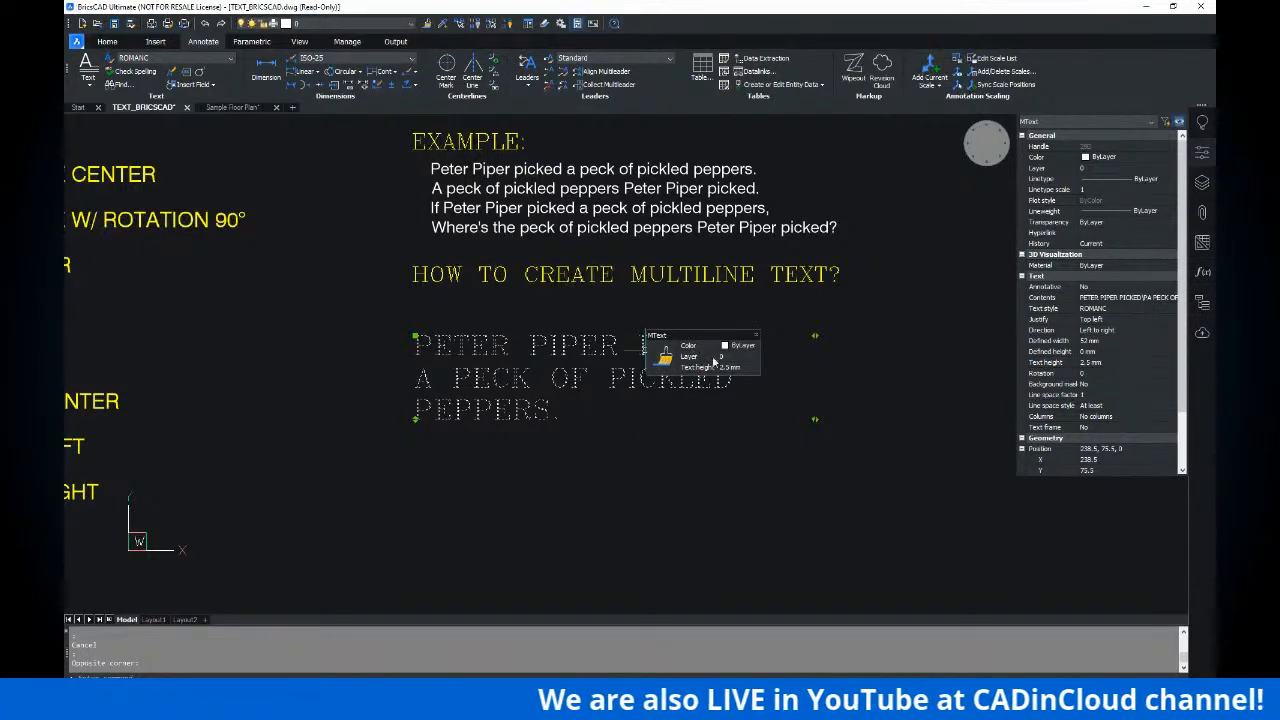
key("Escape")
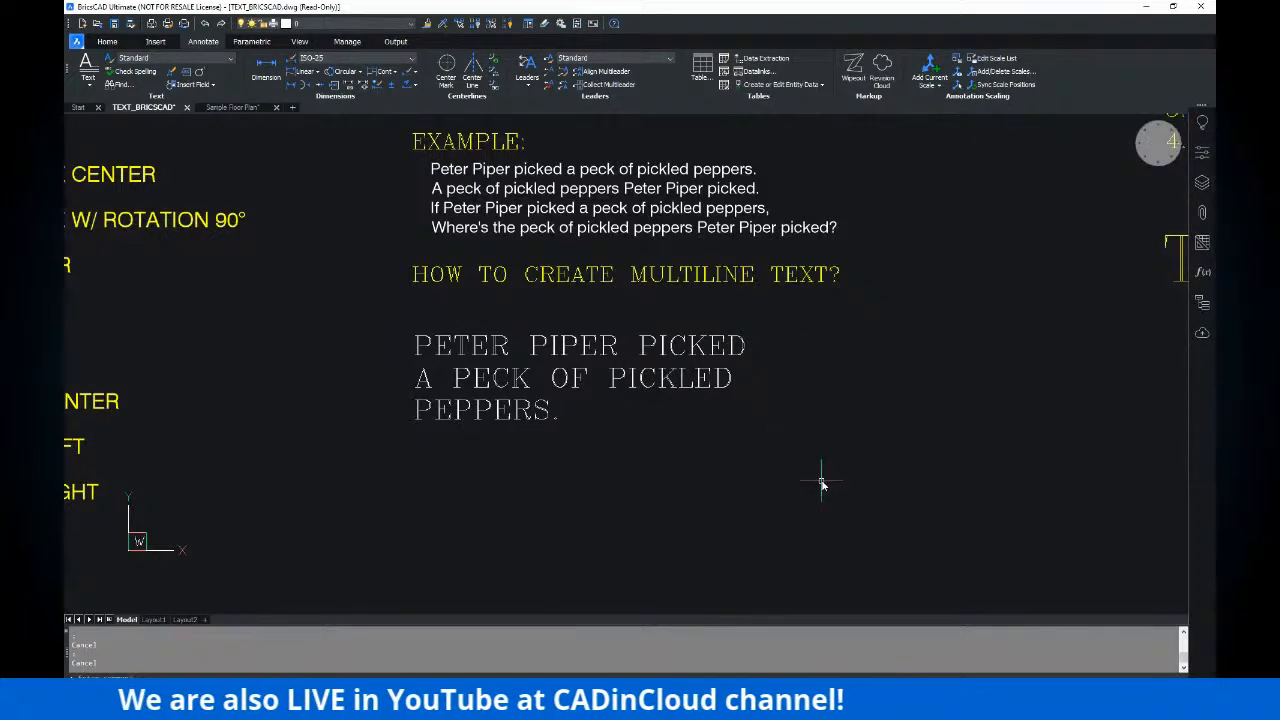
- Show and hide the Properties palette with the CH command alias, and repeat with the MO alias
type("ch")
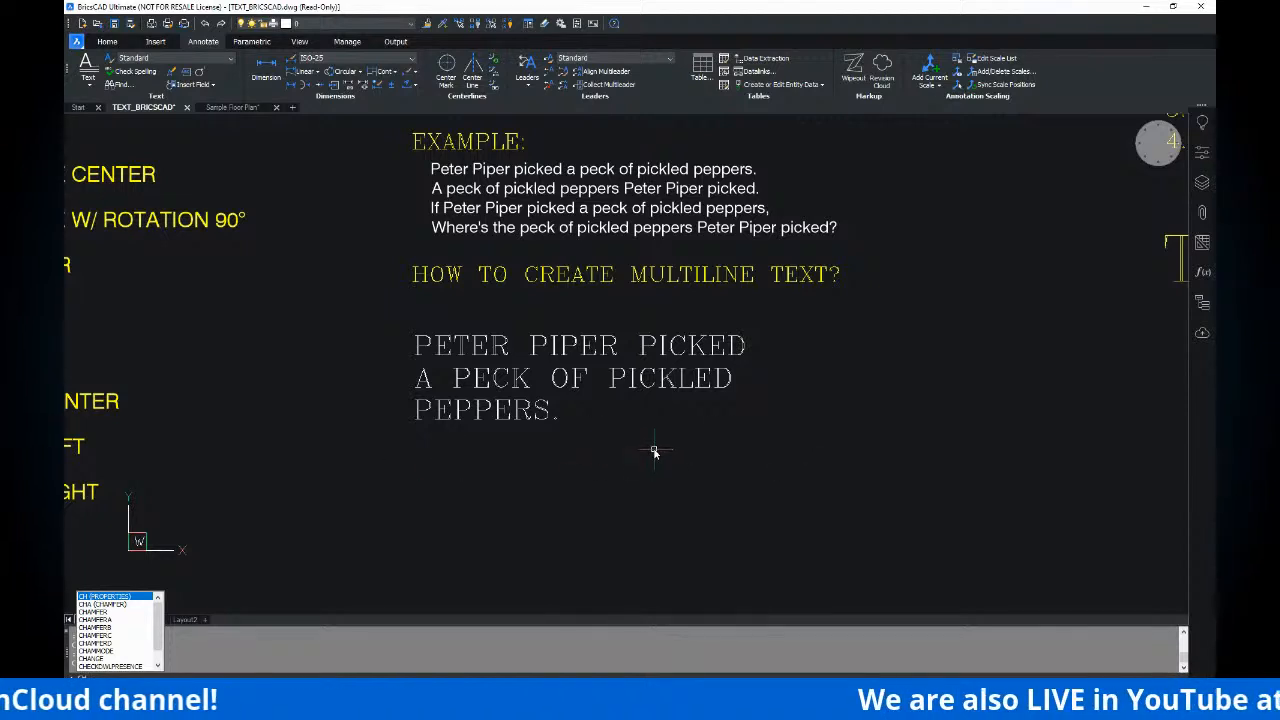
key("Return")
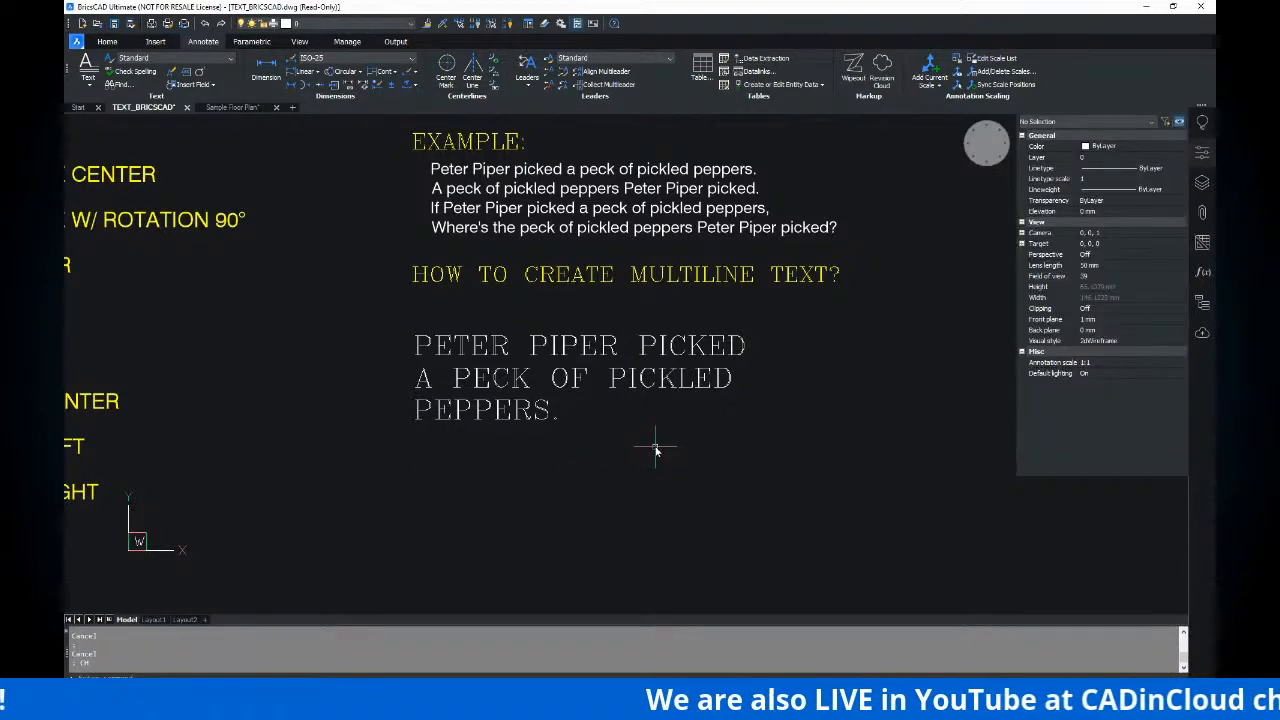
left_click(1206, 150)
type("mo")
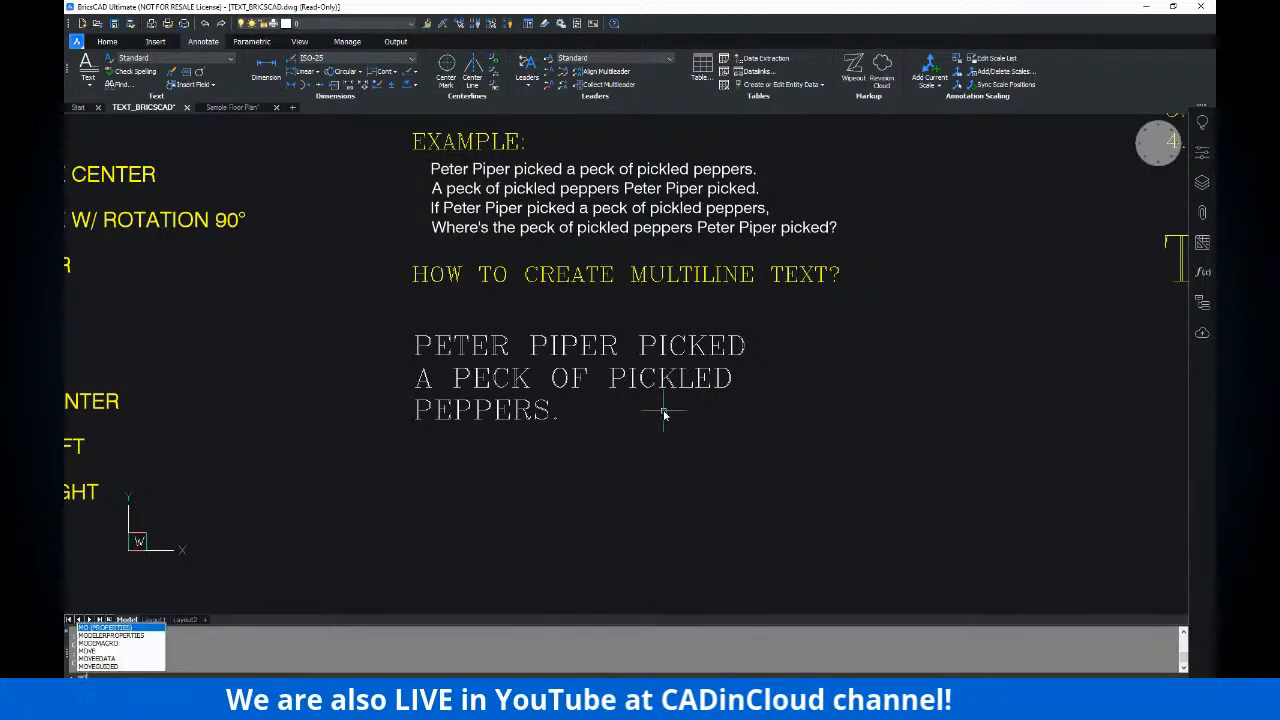
key("Return")
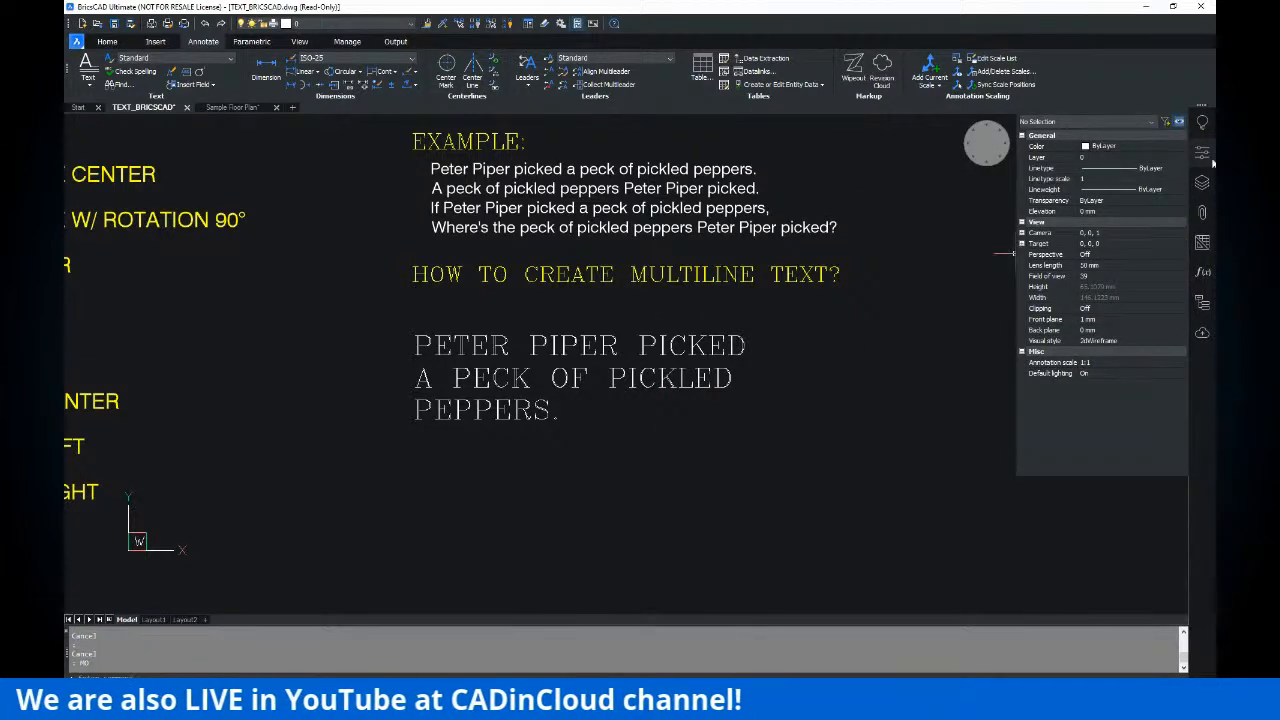
left_click(1212, 160)
- Show the Properties palette with the PR command alias, hide it, and toggle it once more
type("pr")
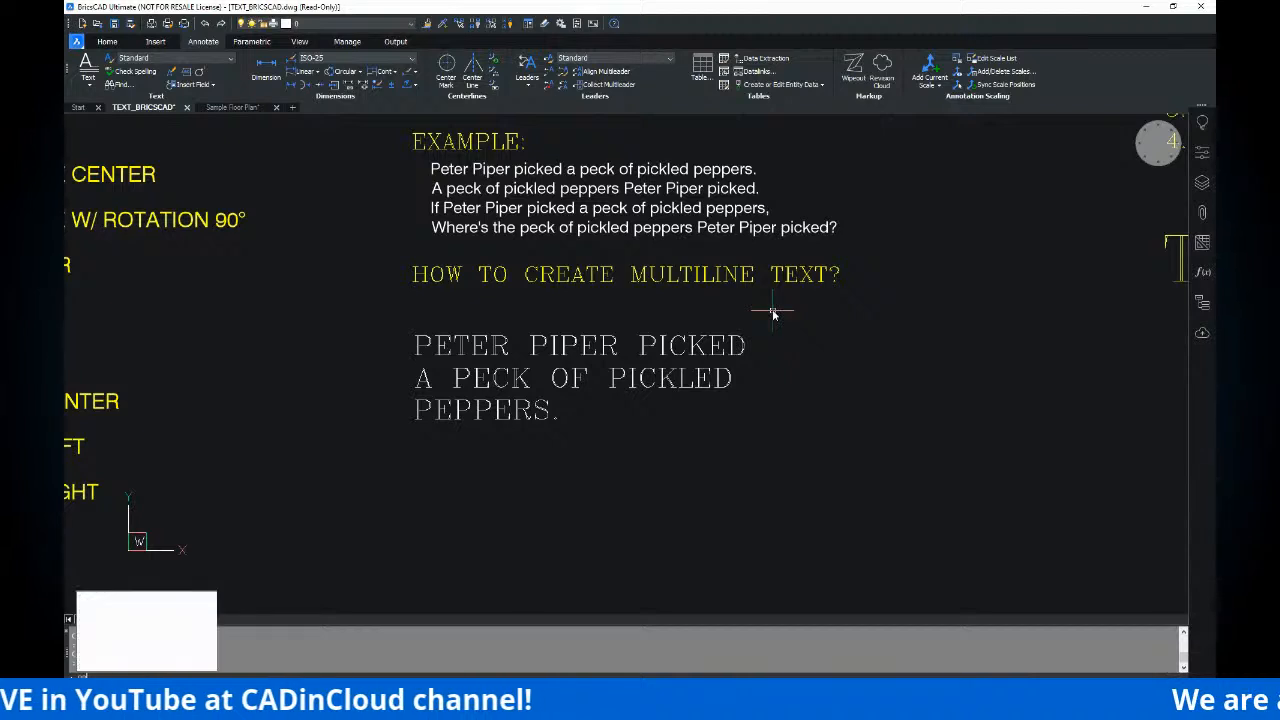
key("Return")
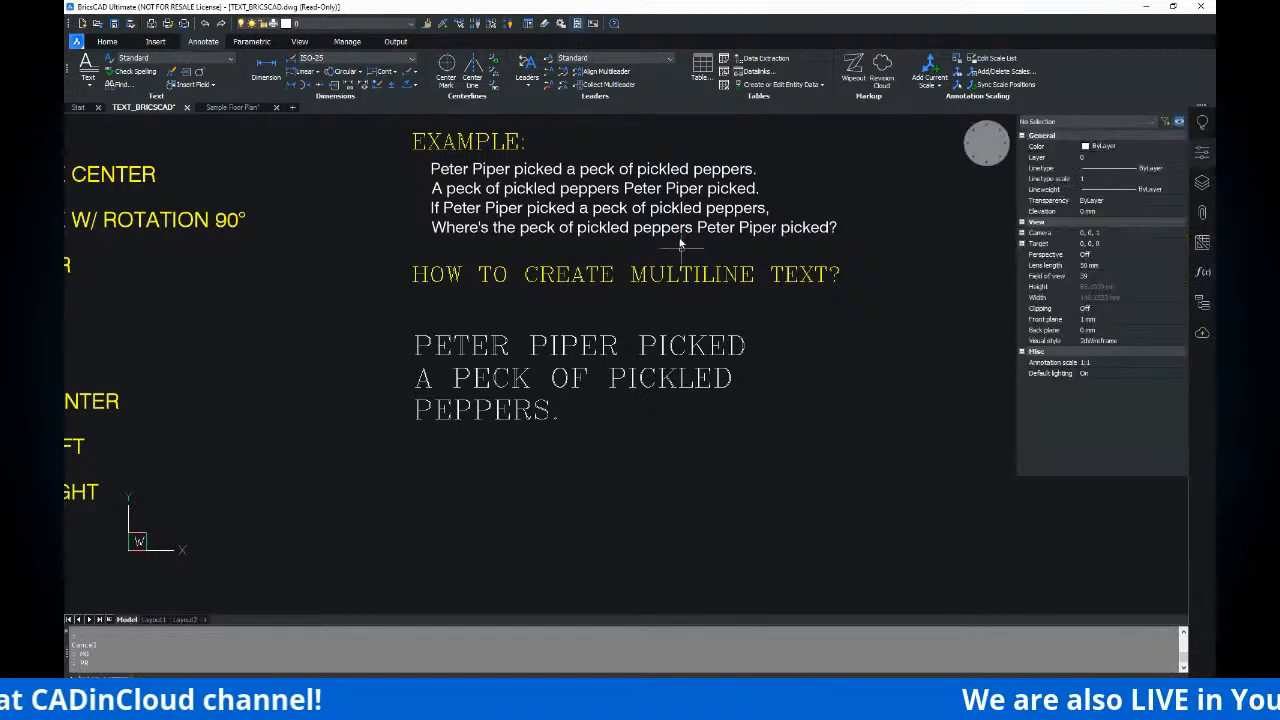
left_click(1204, 156)
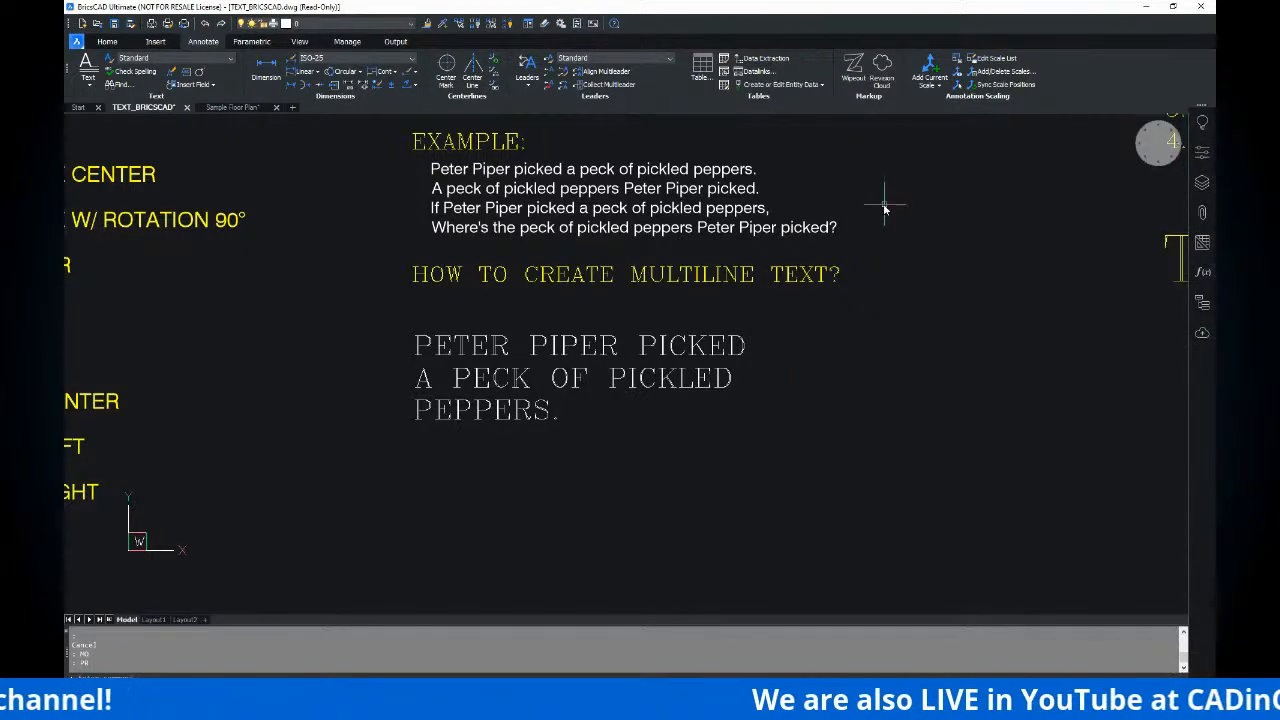
key("ctrl+1")
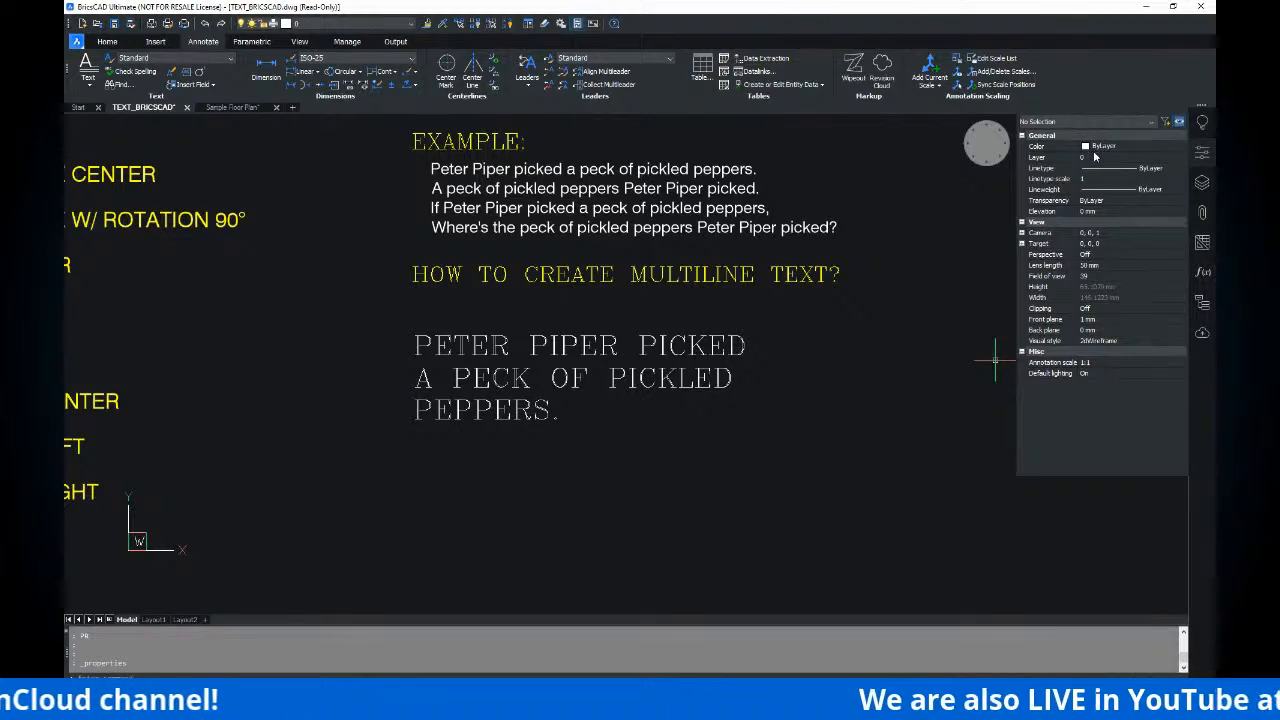
left_click(1203, 160)
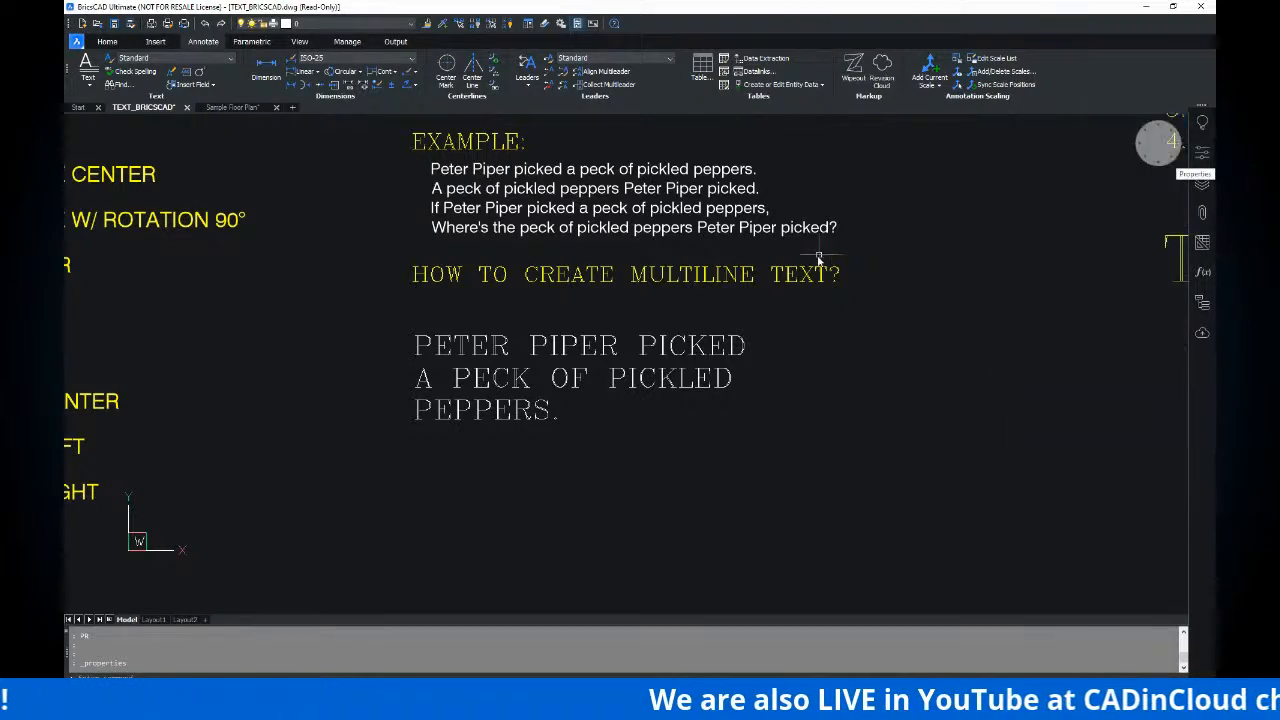
- Review the list of text editing methods above TEXT STYLES, including the FIND AND REPLACE:FIND entry
middle_click_drag(817, 257, 715, 294)
scroll(717, 312, "down", 5)
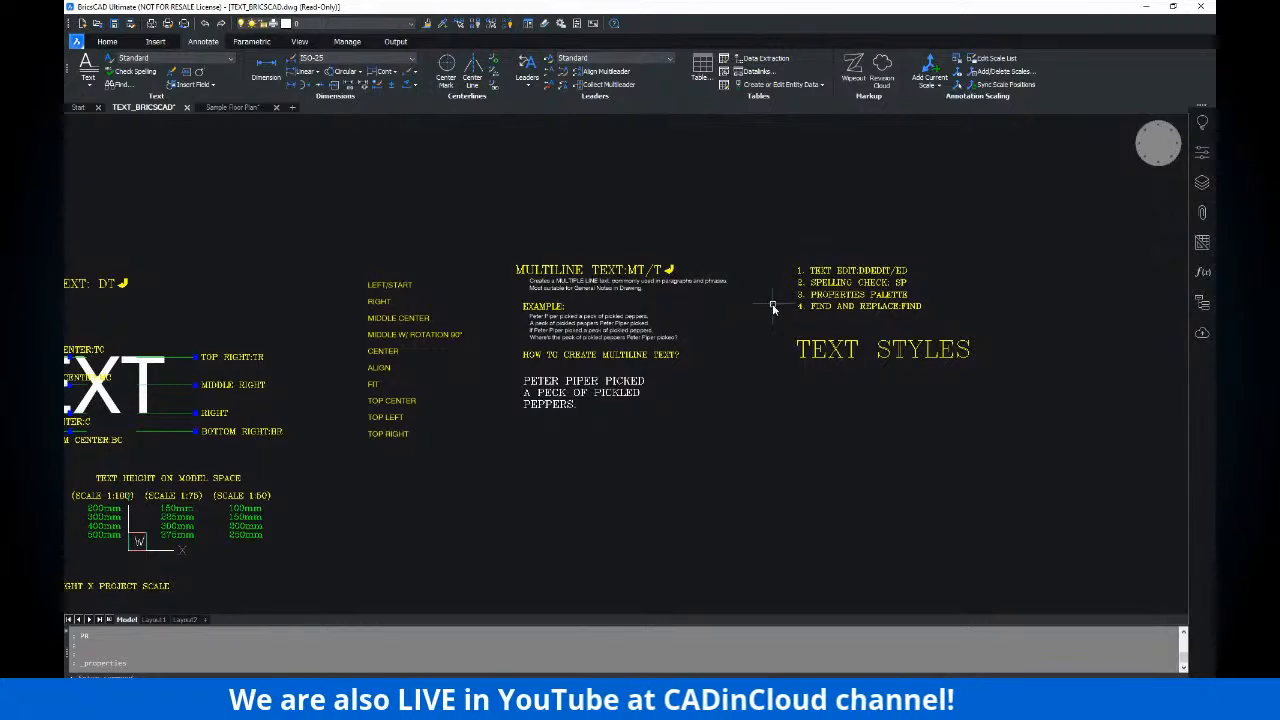
scroll(774, 297, "up", 3)
scroll(865, 266, "up", 4)
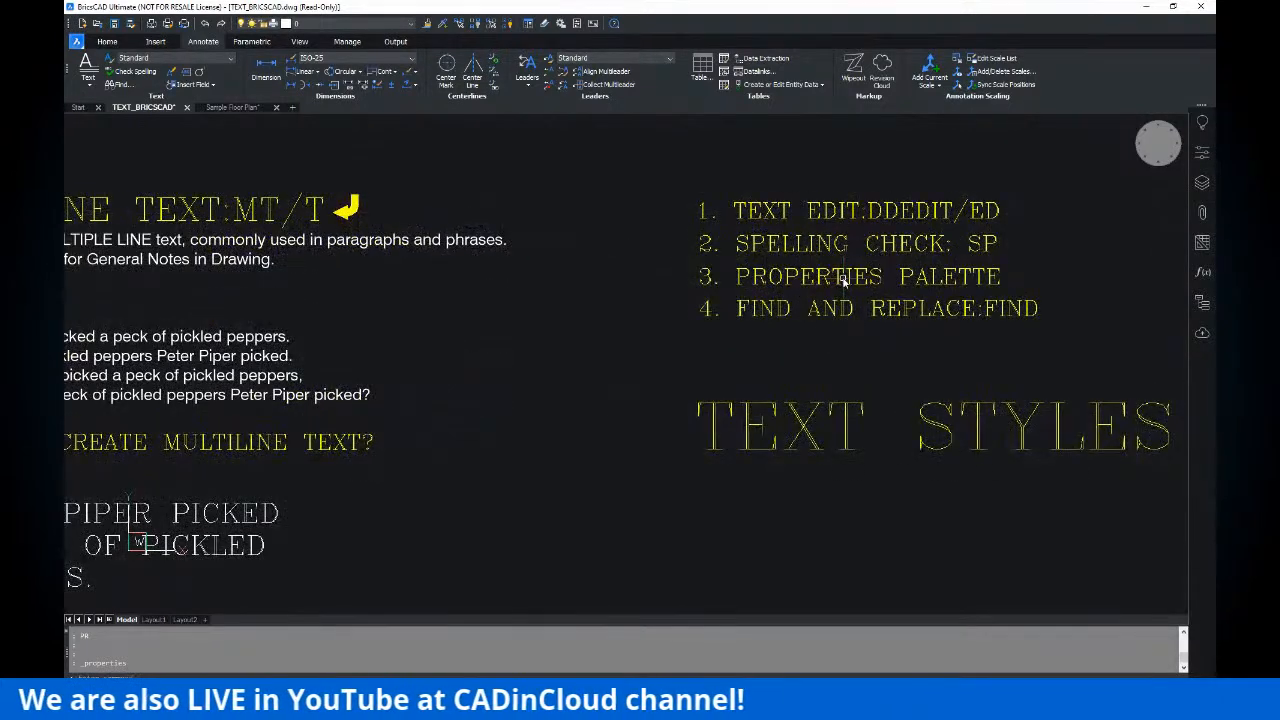
scroll(860, 258, "down", 3)
scroll(809, 274, "up", 2)
mouse_move(905, 260)
middle_mouse_down()
mouse_move(783, 294)
mouse_move(708, 283)
middle_mouse_up()
scroll(897, 287, "up", 2)
middle_click_drag(830, 292, 704, 283)
scroll(735, 275, "up", 2)
middle_click_drag(586, 257, 629, 254)
scroll(629, 254, "down", 3)
- Examine the white multiline paragraph under the EXAMPLE: heading in the MULTILINE TEXT section
middle_click_drag(206, 200, 580, 188)
scroll(457, 287, "up", 2)
scroll(616, 275, "down", 1)
middle_click_drag(722, 259, 686, 273)
middle_click_drag(790, 245, 810, 234)
middle_click_drag(396, 254, 339, 266)
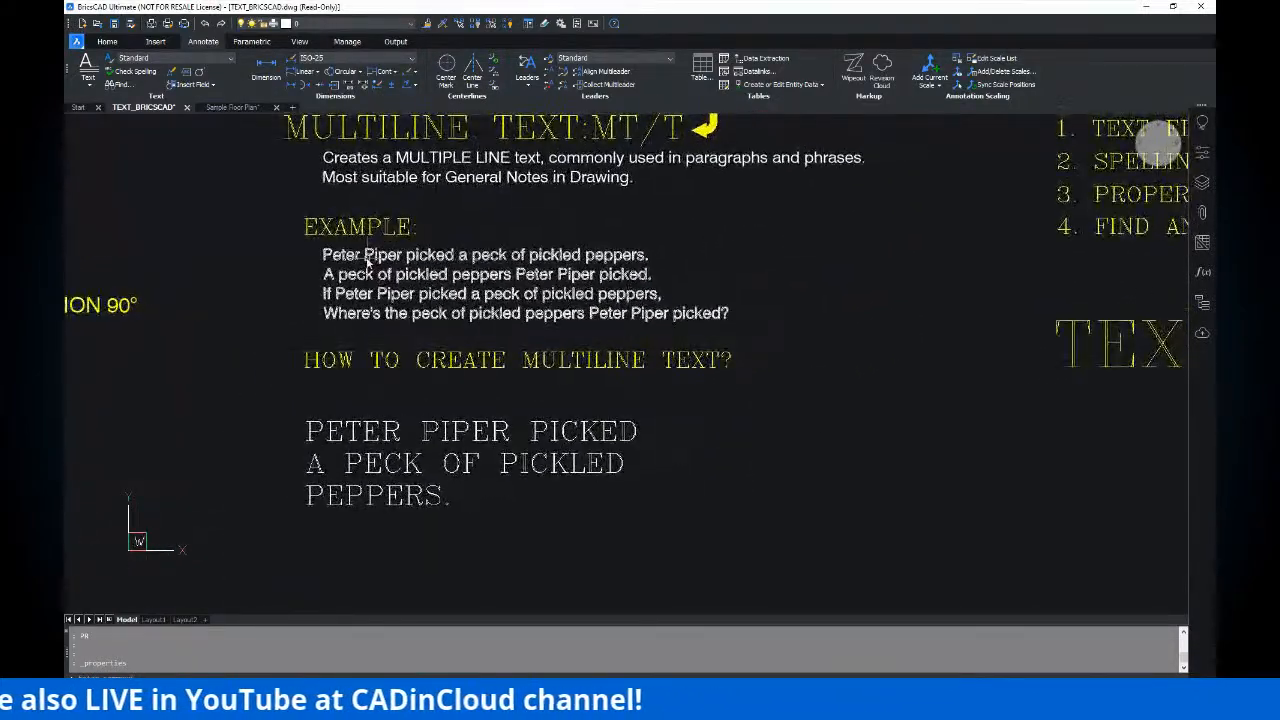
scroll(367, 256, "up", 2)
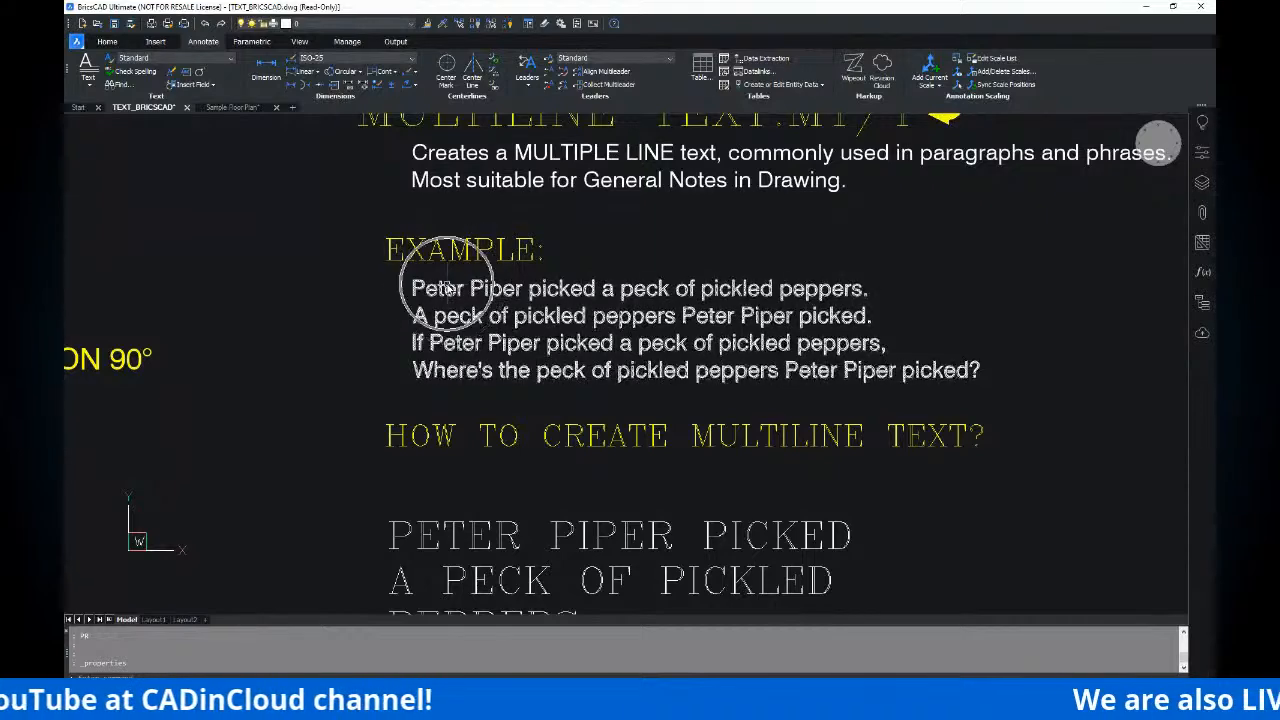
scroll(447, 289, "down", 1)
middle_click_drag(442, 296, 430, 298)
key("ctrl")
scroll(817, 286, "down", 1)
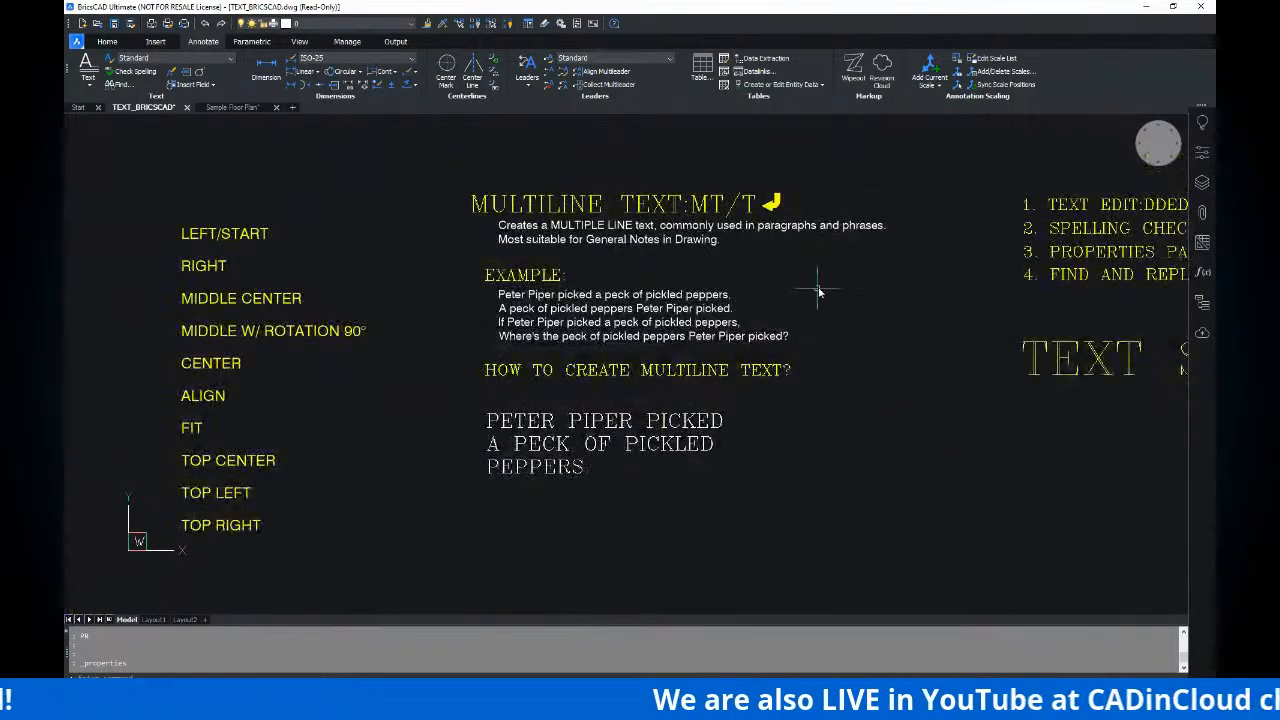
middle_click_drag(817, 286, 706, 289)
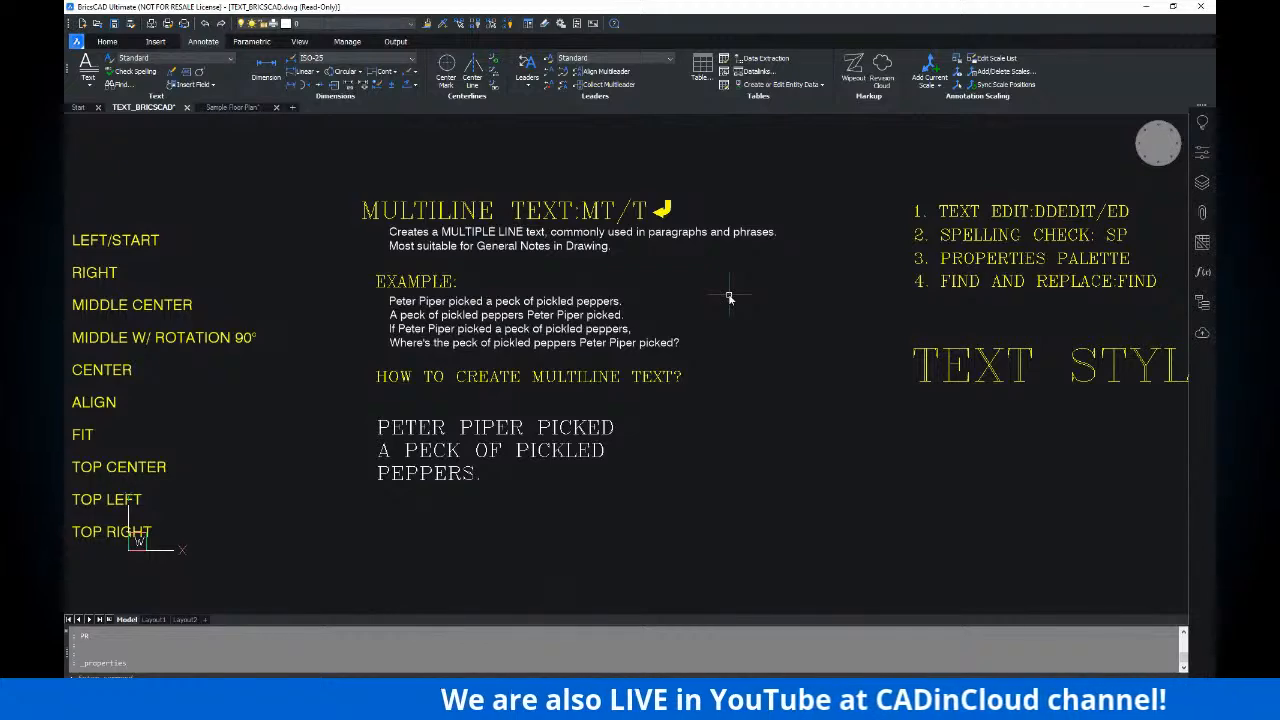
mouse_move(742, 299)
middle_mouse_down()
mouse_move(763, 294)
mouse_move(742, 296)
middle_mouse_up()
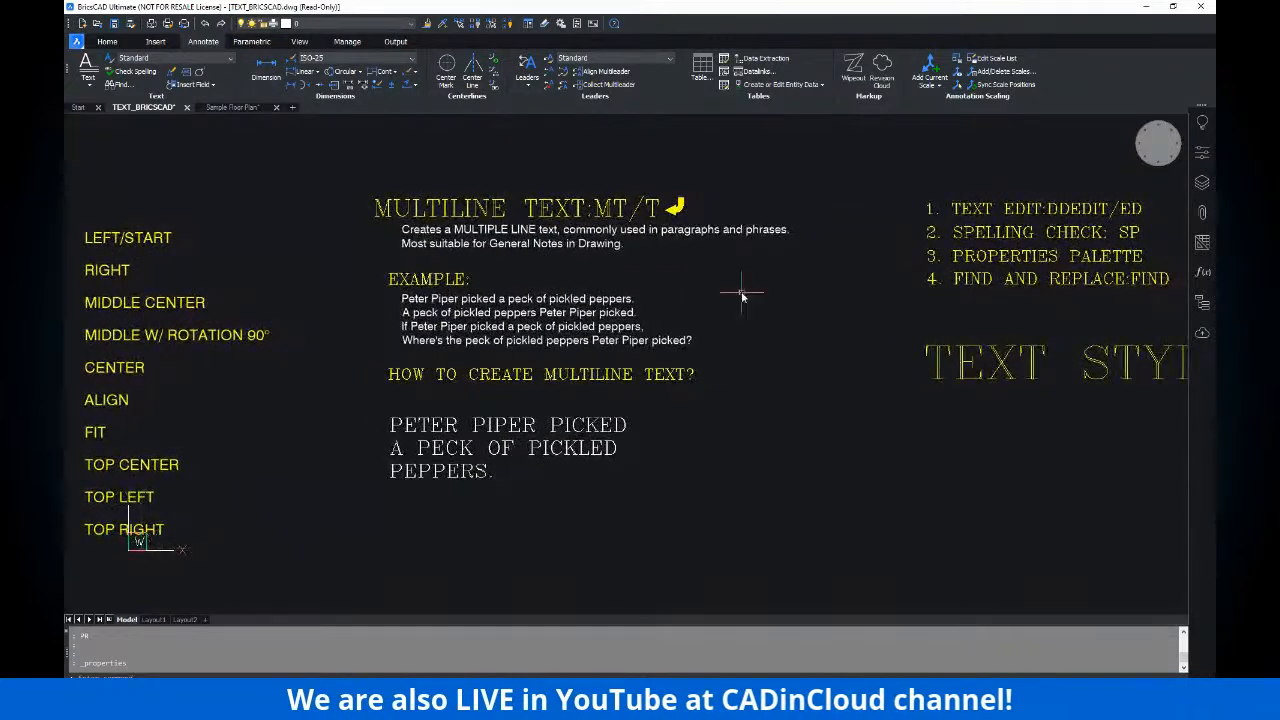
scroll(430, 303, "up", 3)
- Open the paragraph under EXAMPLE: for text editing, highlight its first word Peter, and cancel the edit
double_click(430, 303)
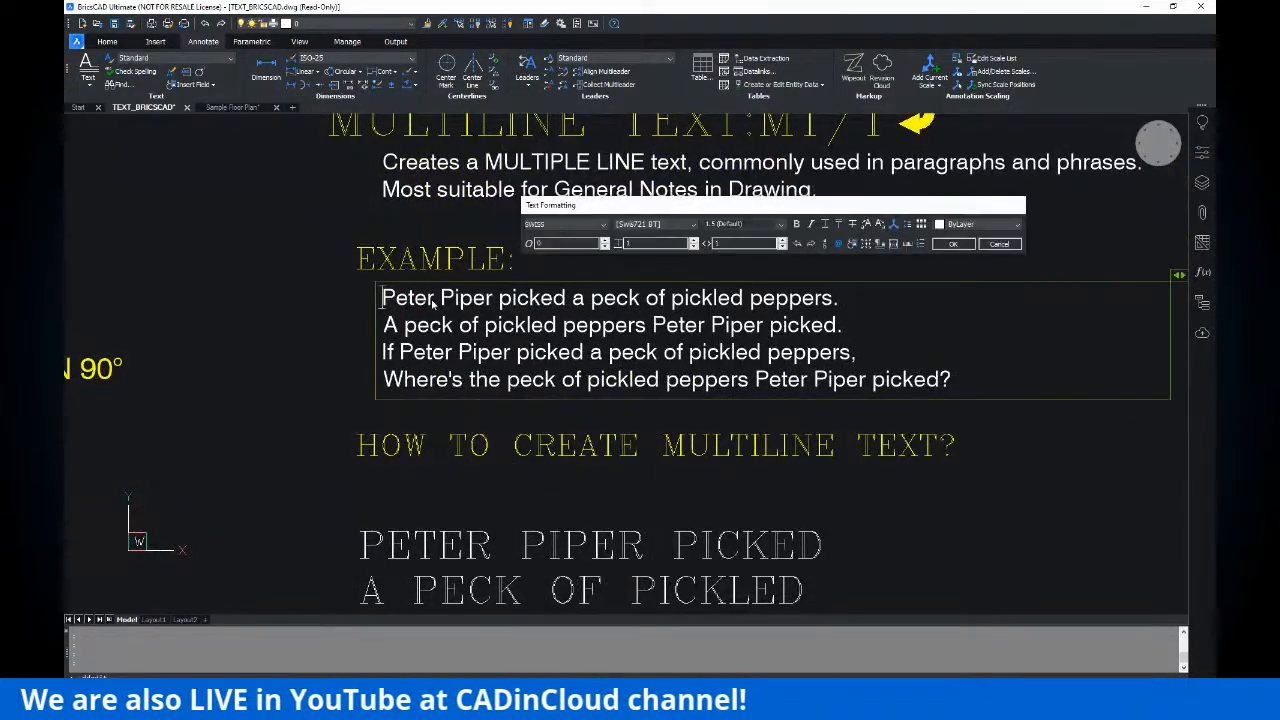
left_click_drag(432, 299, 323, 312)
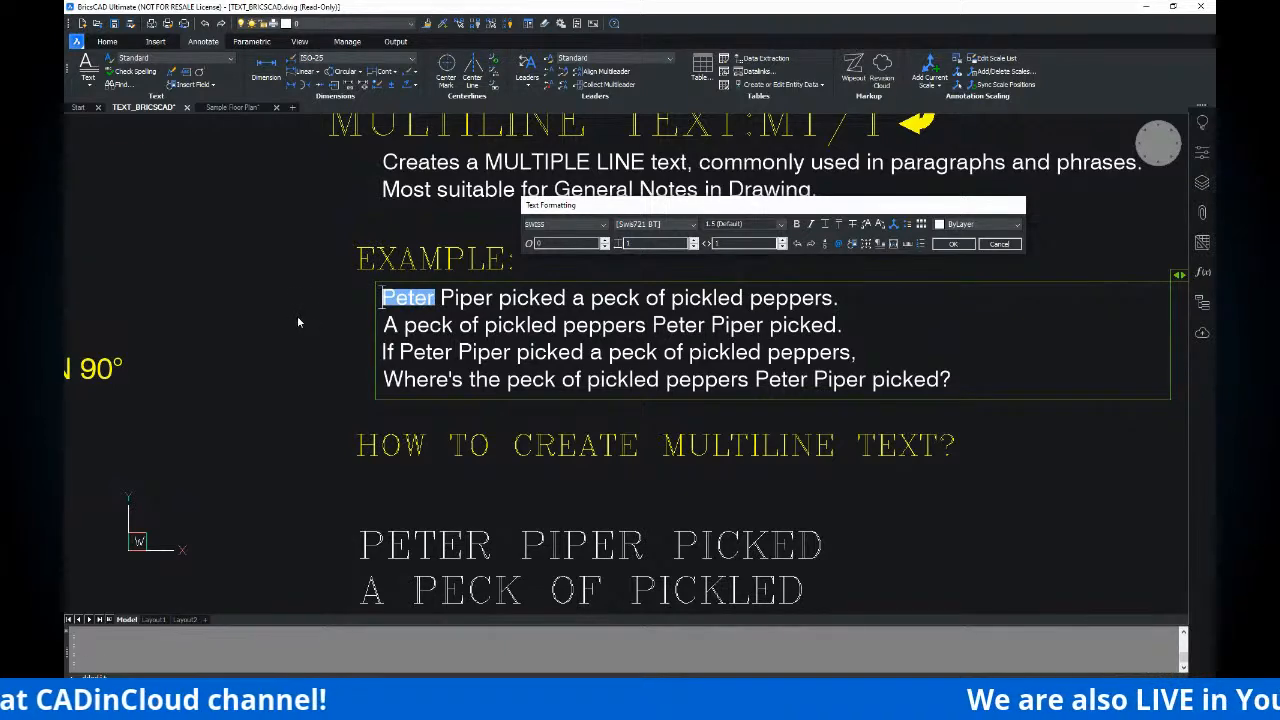
key("Escape")
- Inspect the occurrences of Peter in the lines of the example paragraph
mouse_move(401, 300)
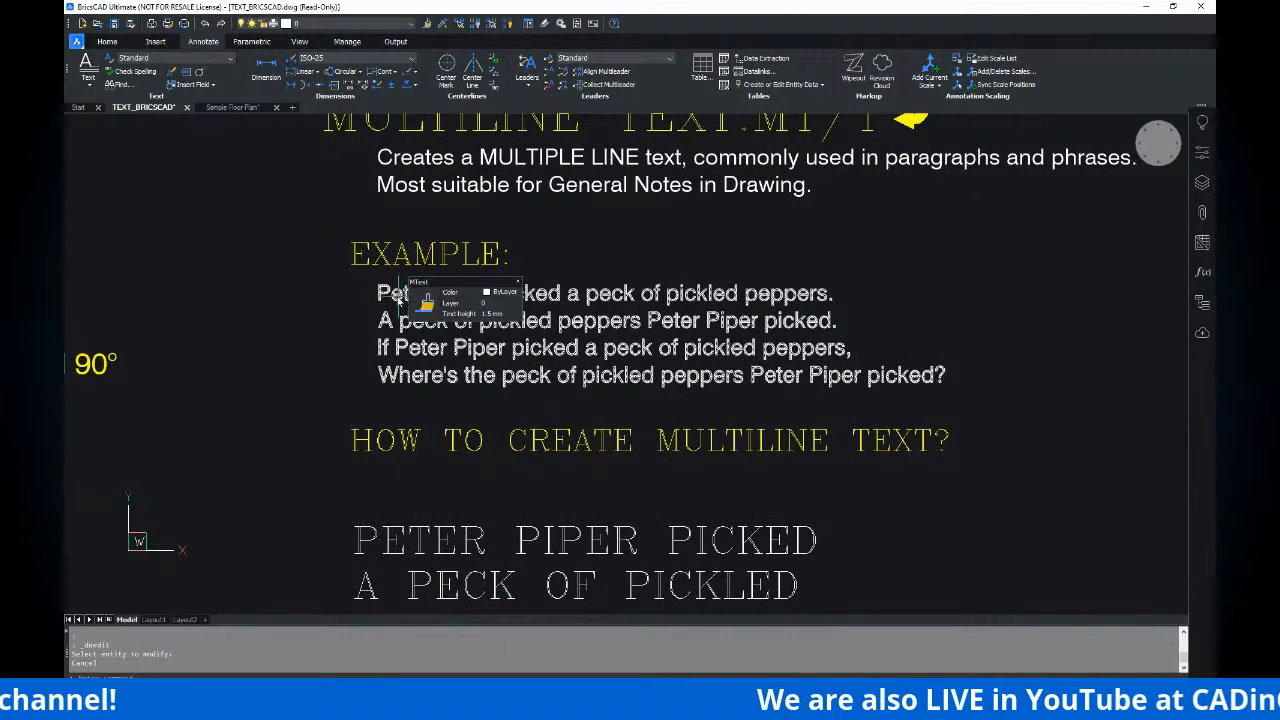
mouse_move(634, 317)
middle_mouse_down()
mouse_move(638, 301)
mouse_move(675, 320)
middle_mouse_up()
middle_click_drag(540, 306, 524, 298)
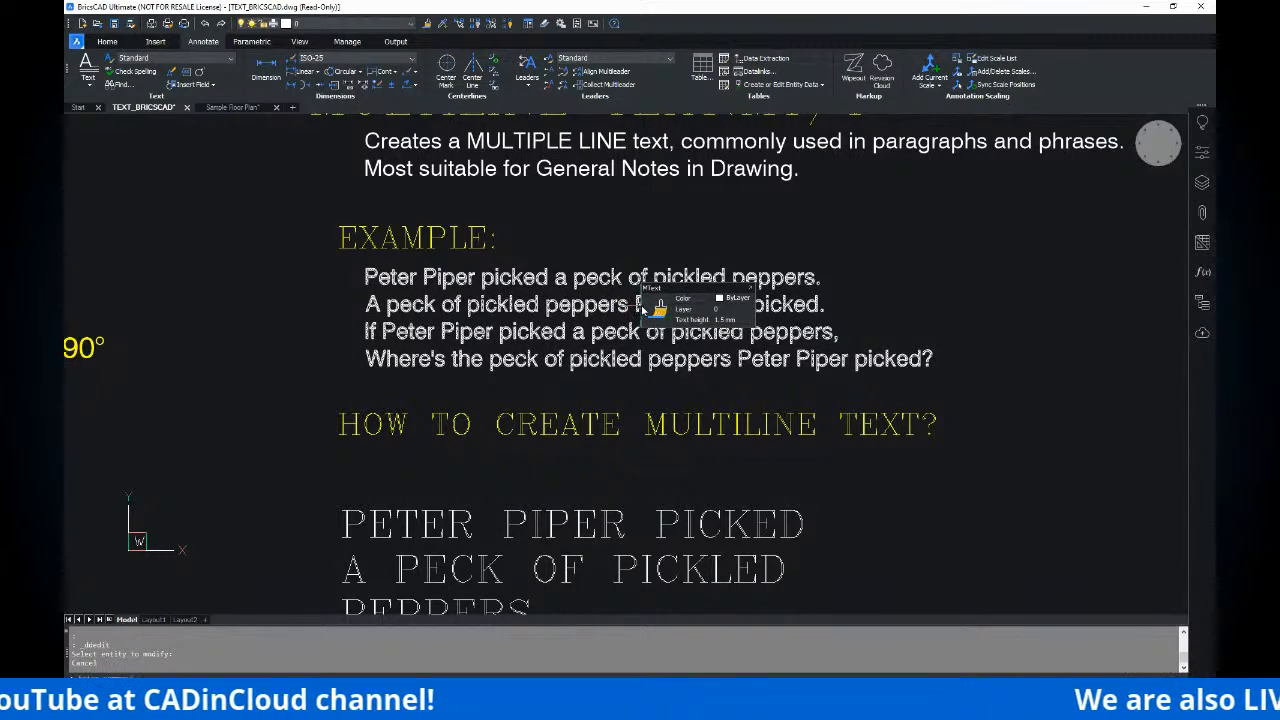
mouse_move(658, 306)
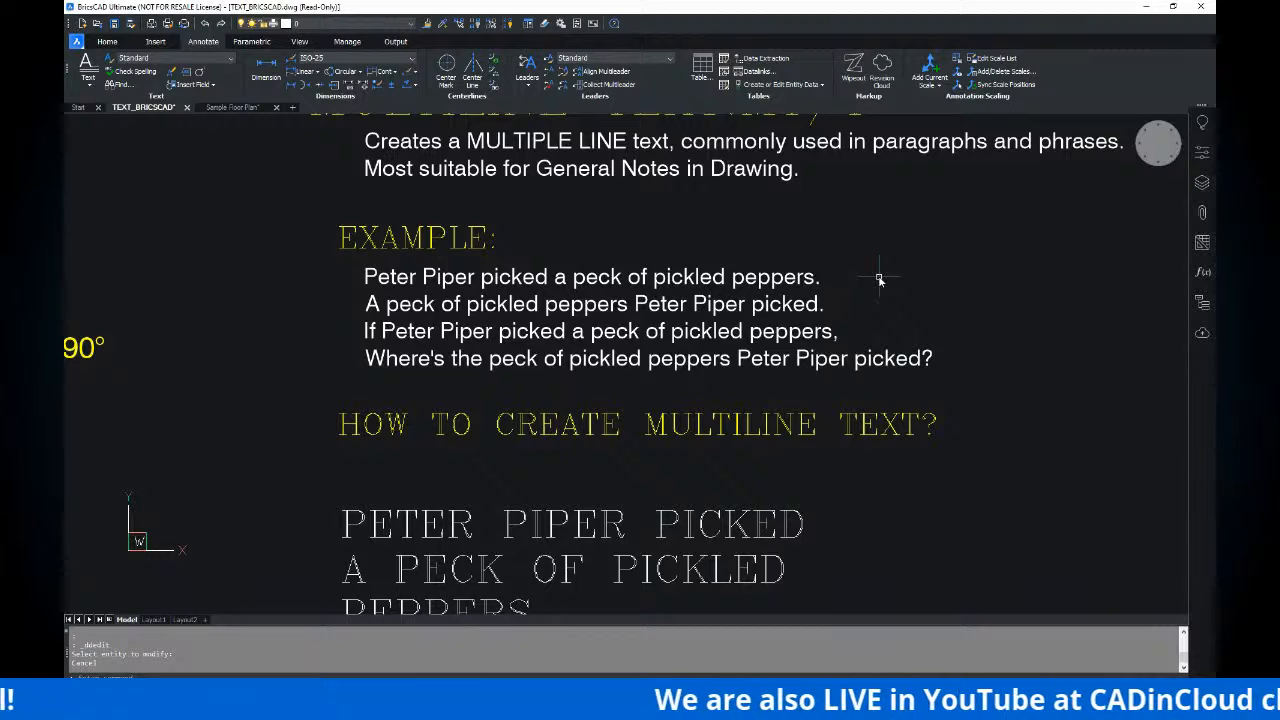
middle_click_drag(880, 277, 866, 277)
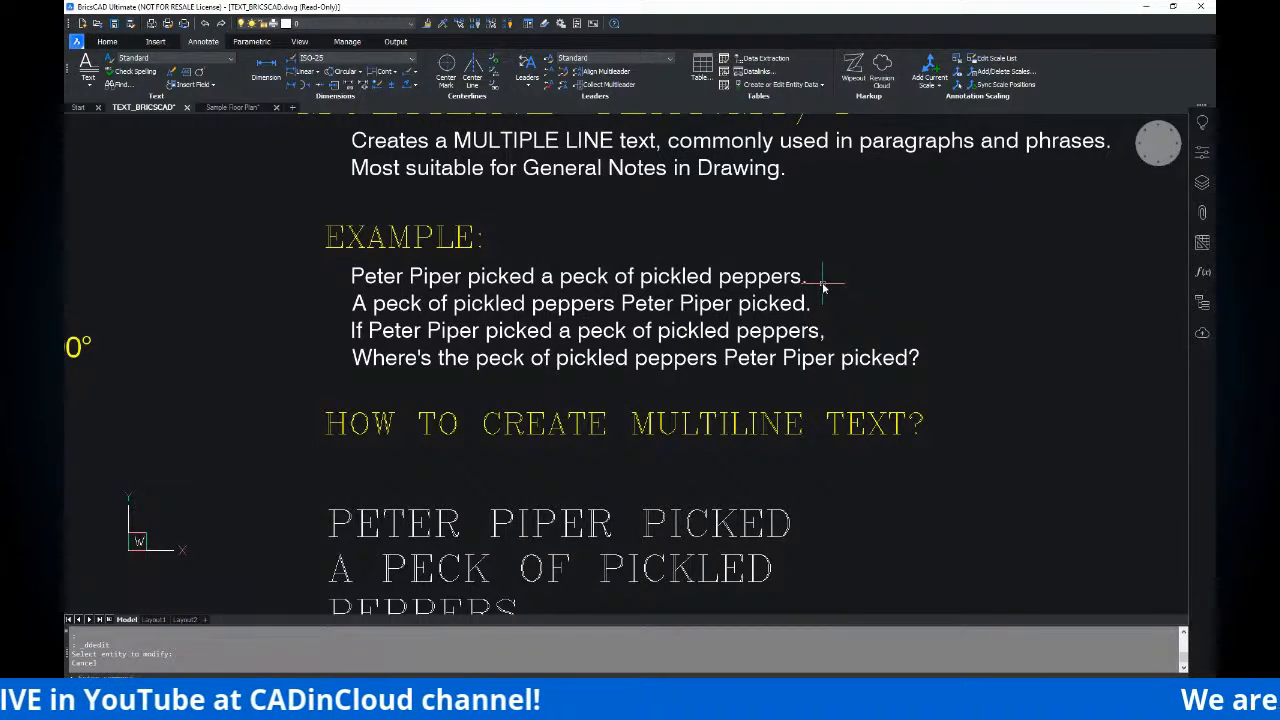
middle_click_drag(810, 286, 799, 289)
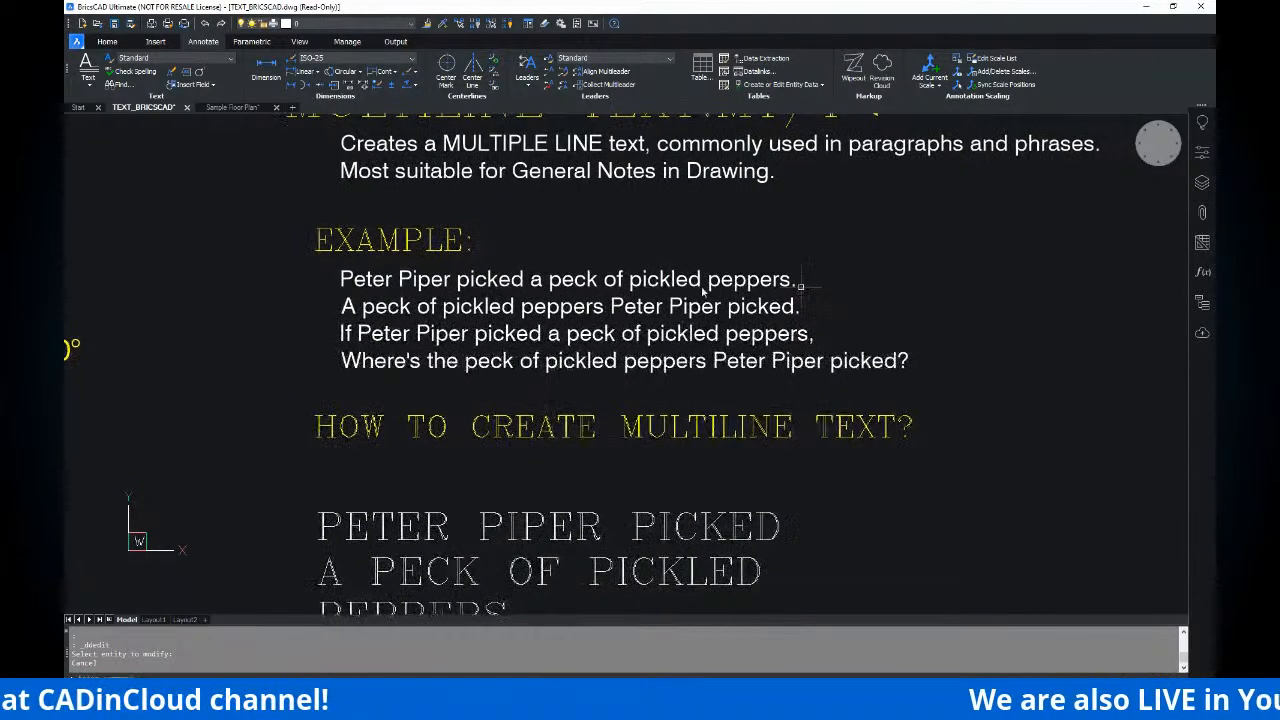
middle_click_drag(409, 275, 449, 266)
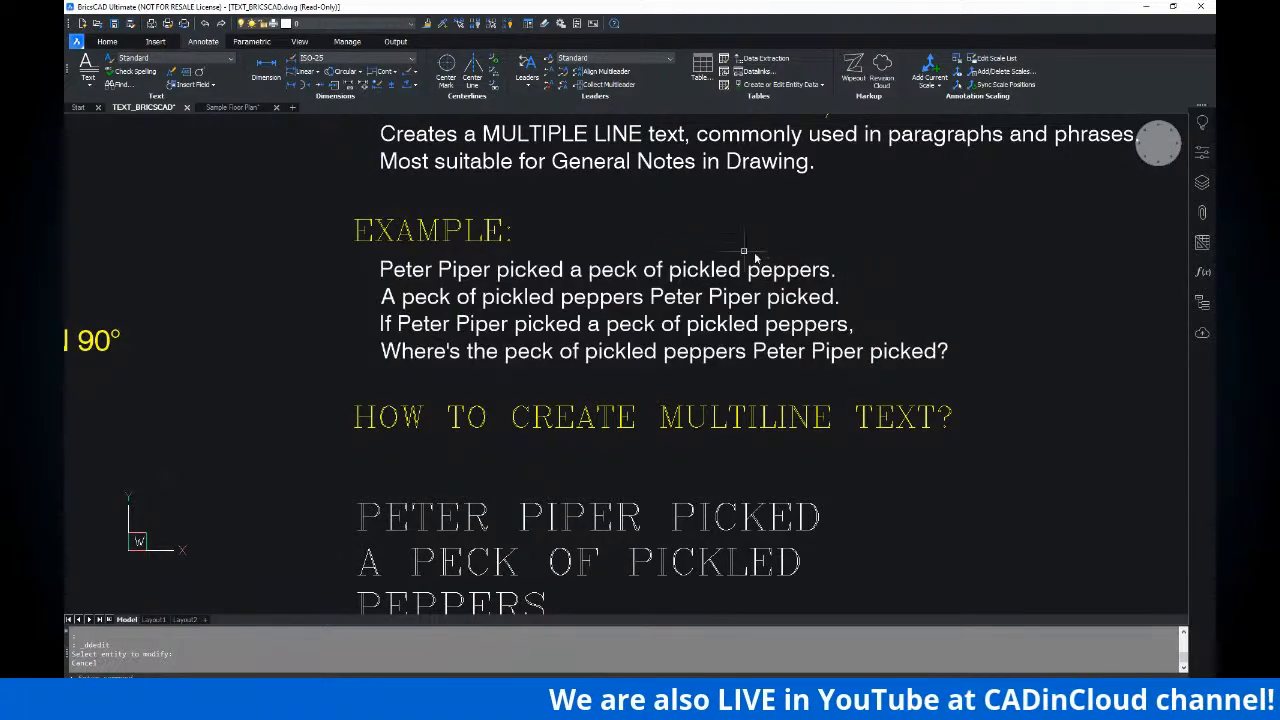
- Review the FIND AND REPLACE:FIND entry above TEXT STYLES and return to the example paragraph in the MULTILINE TEXT section
scroll(877, 286, "down", 3)
middle_click_drag(793, 281, 473, 301)
scroll(858, 272, "up", 3)
mouse_move(884, 272)
middle_mouse_down()
mouse_move(654, 271)
mouse_move(831, 229)
mouse_move(694, 249)
mouse_move(740, 189)
middle_mouse_up()
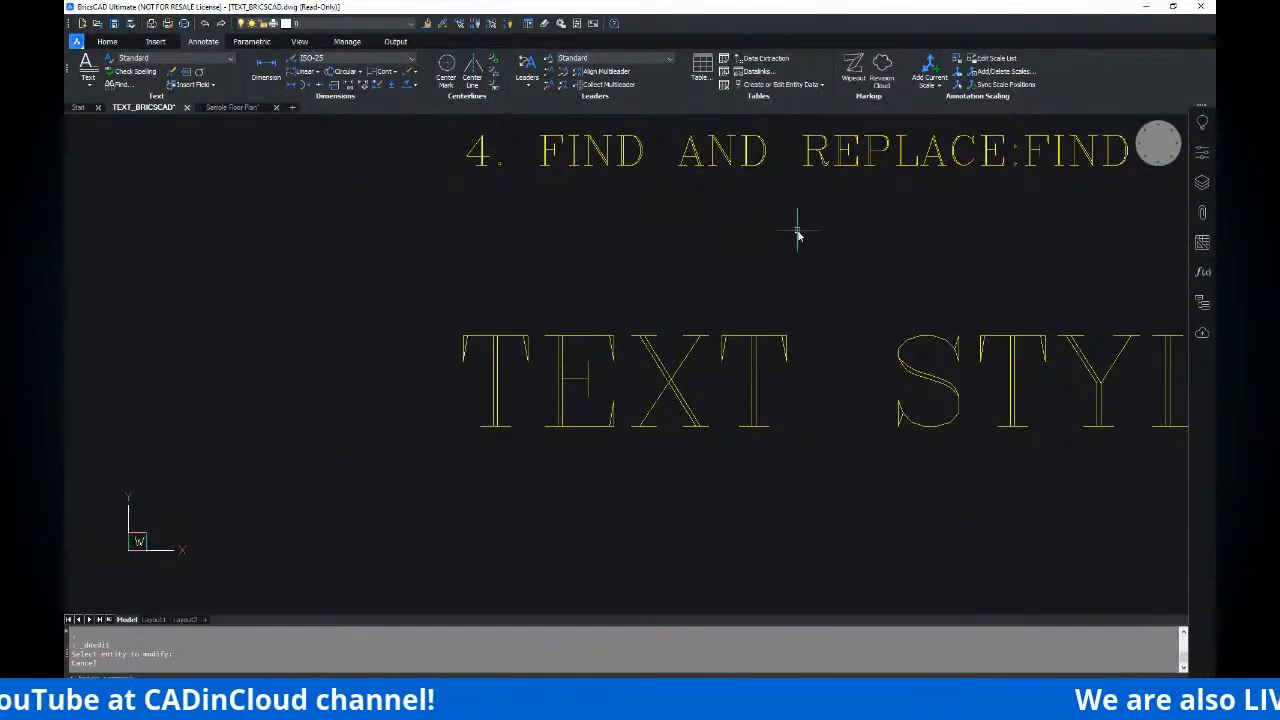
scroll(798, 243, "down", 4)
middle_click_drag(616, 246, 803, 251)
scroll(574, 235, "up", 2)
scroll(576, 240, "up", 3)
scroll(505, 288, "down", 3)
mouse_move(571, 294)
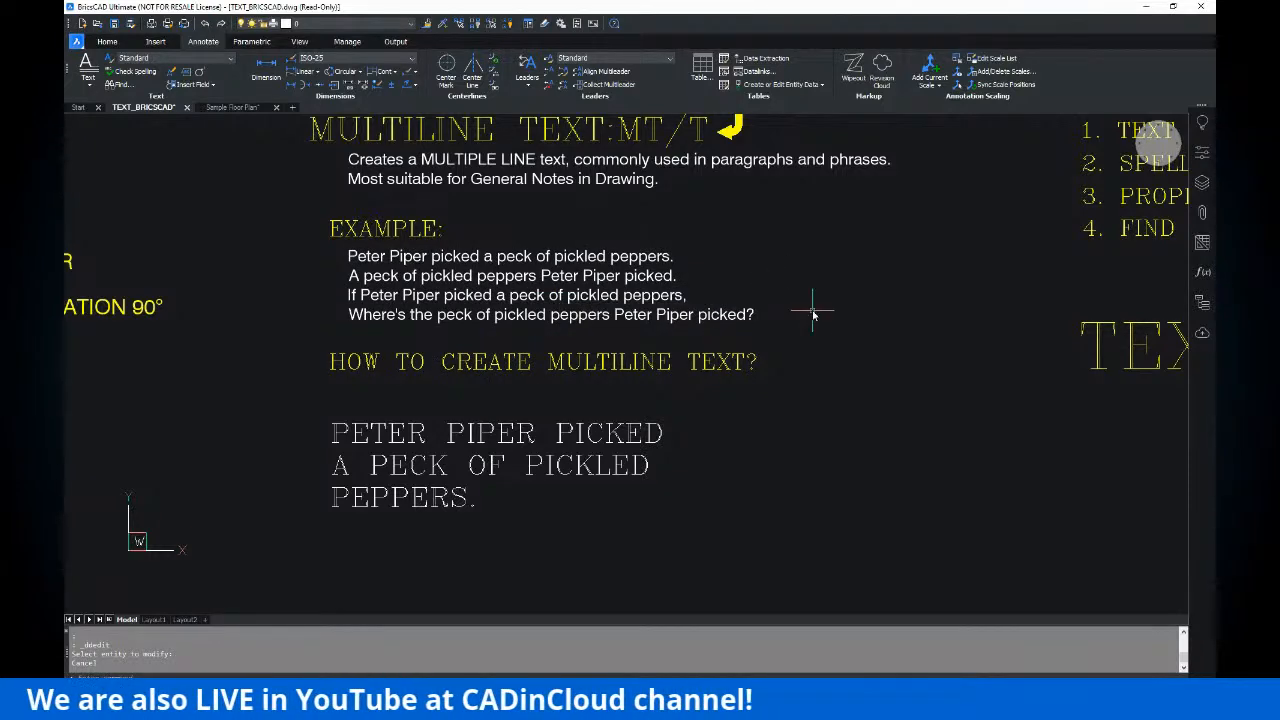
- Open Find and Replace with FIND and search the entire drawing for Peter, with JUAN as the replacement text
middle_click_drag(813, 315, 809, 322)
key("Escape")
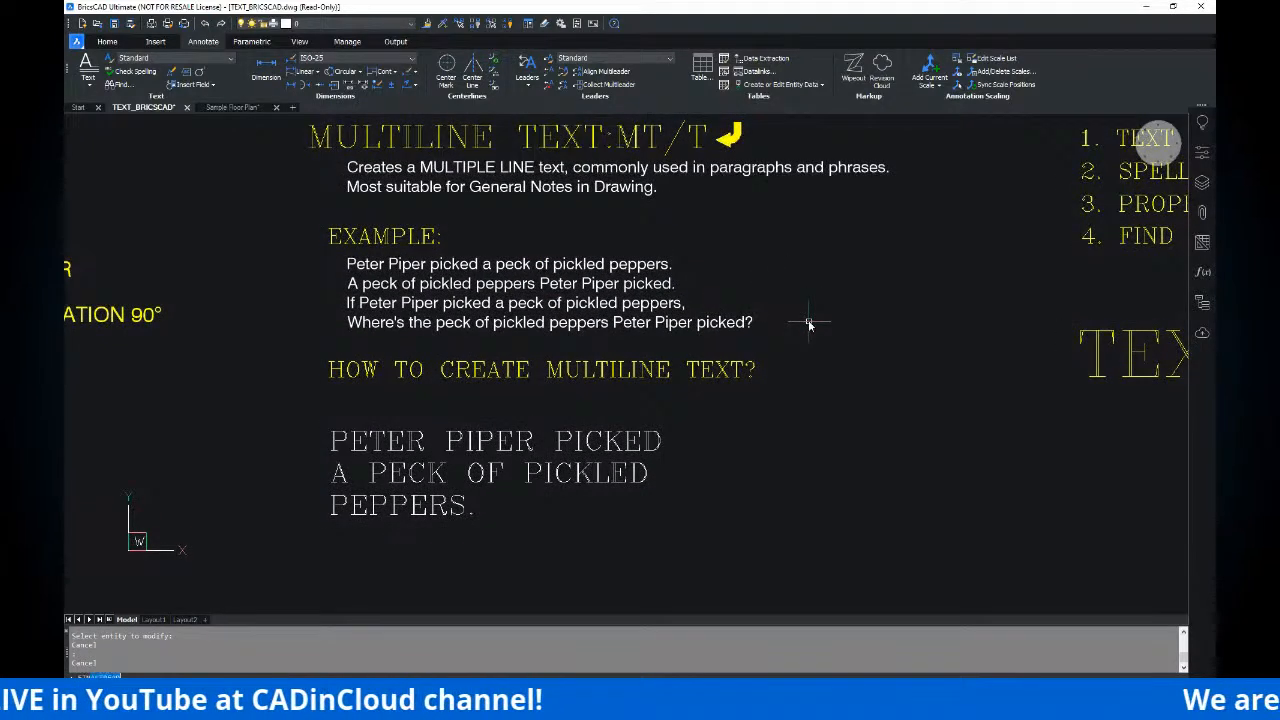
key("Return")
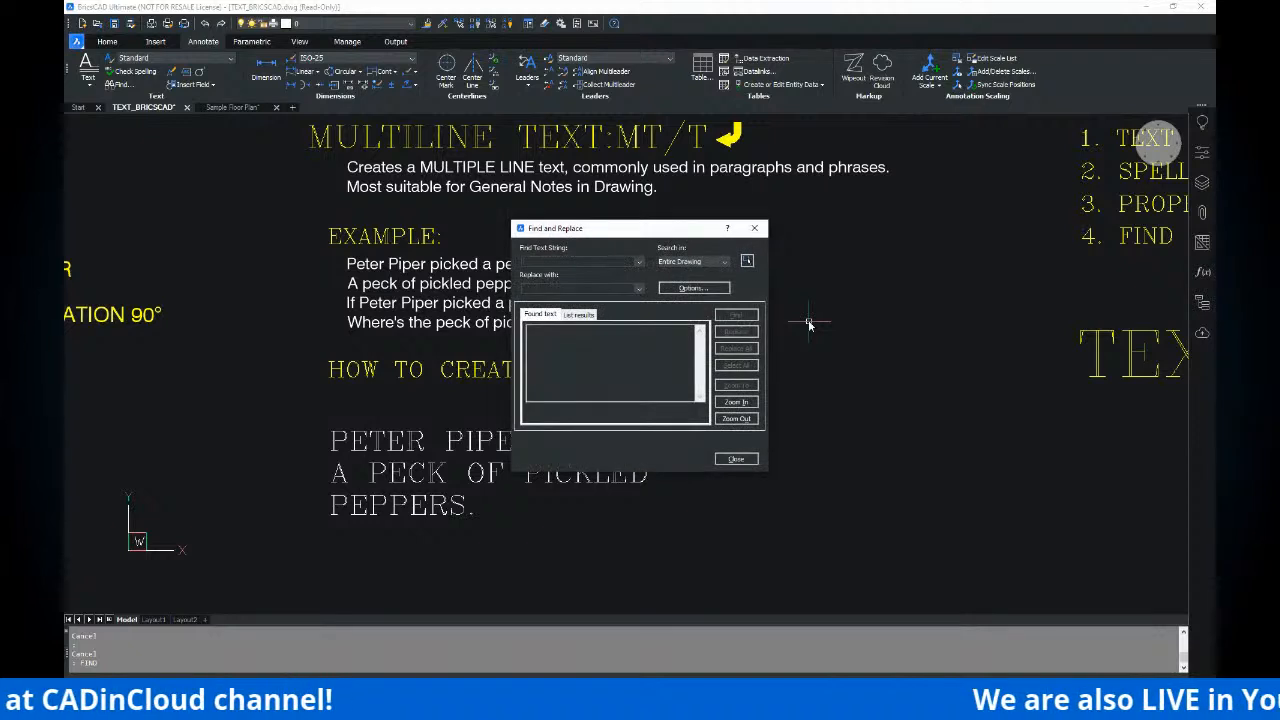
mouse_move(578, 237)
left_mouse_down()
mouse_move(874, 209)
mouse_move(860, 212)
left_mouse_up()
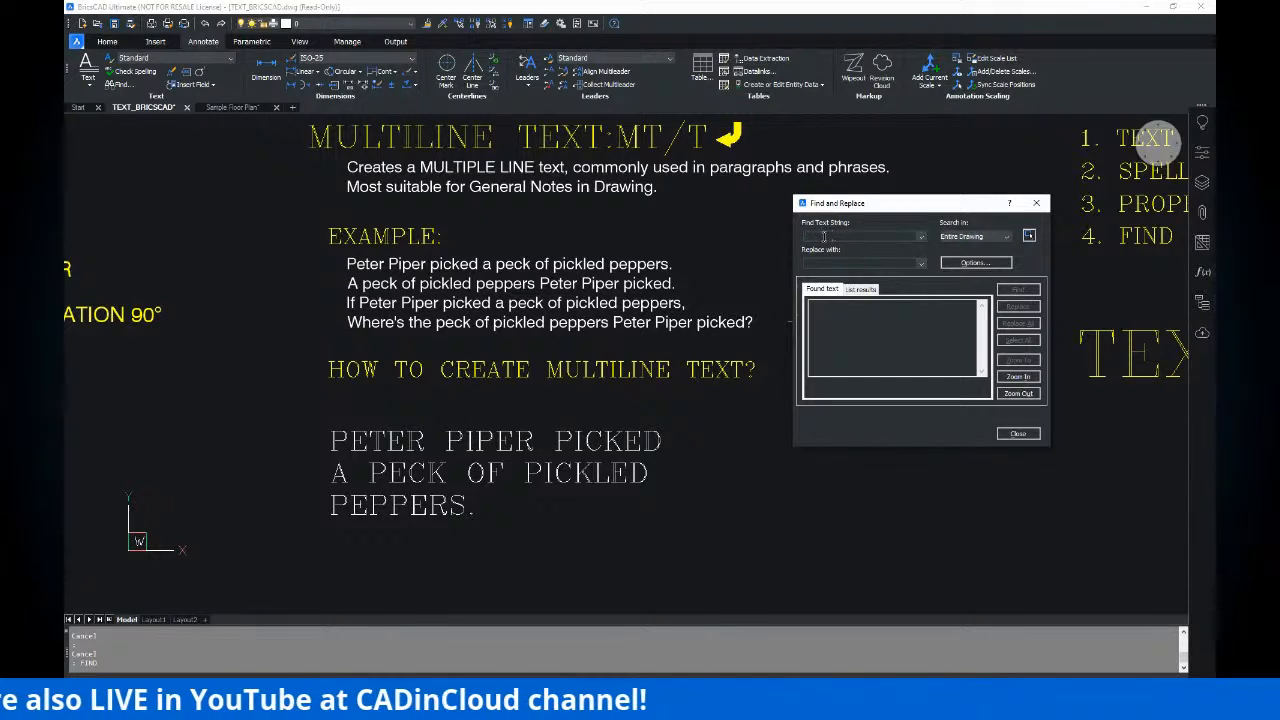
type("P")
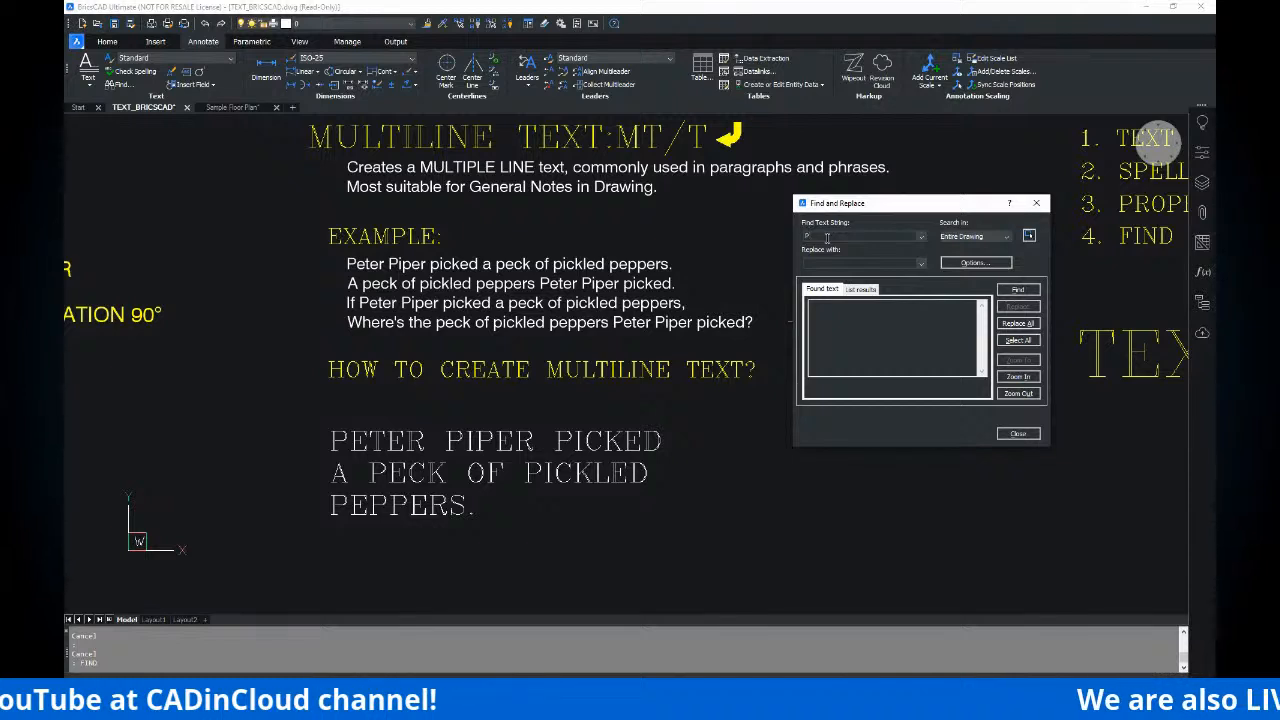
type("eter")
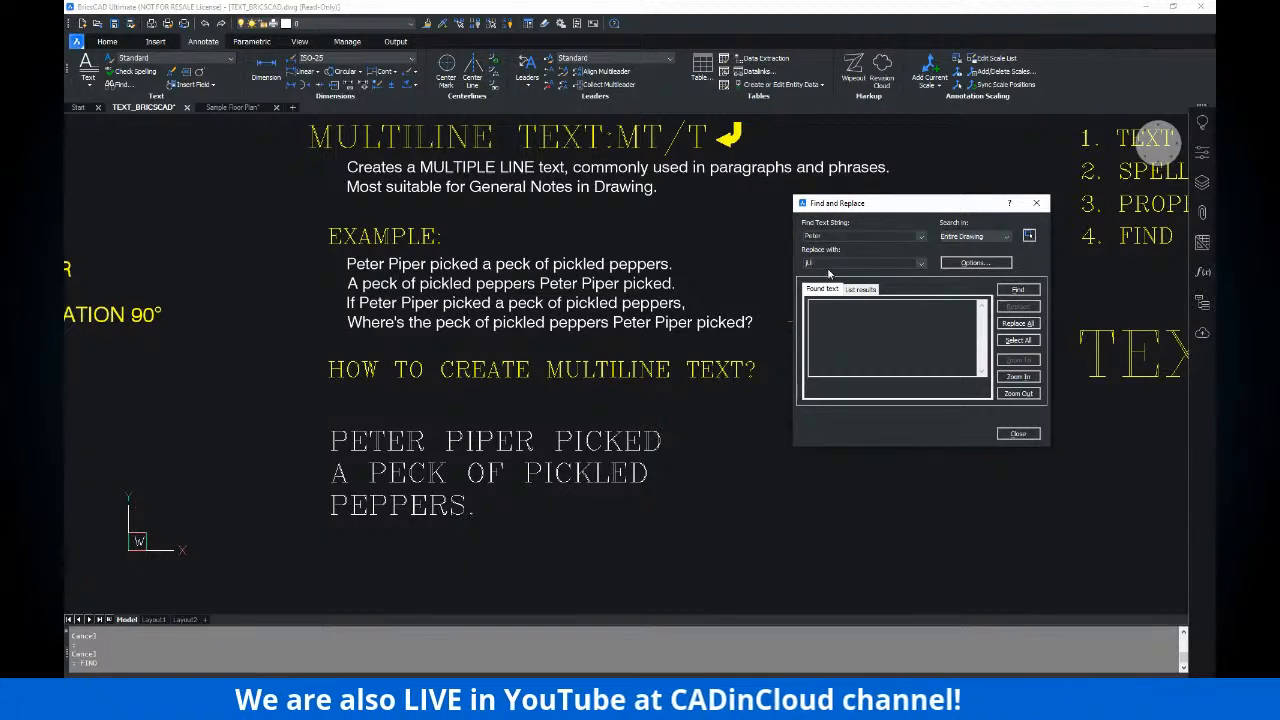
type("JUAN")
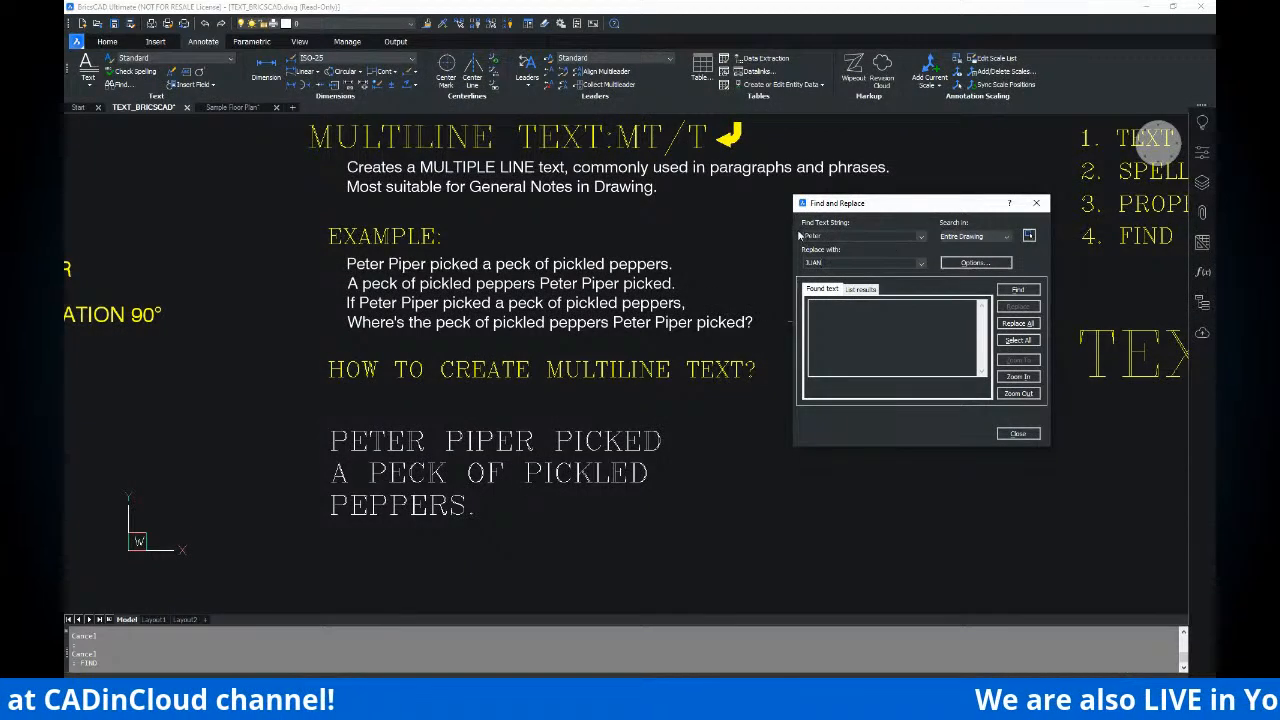
left_click(1017, 289)
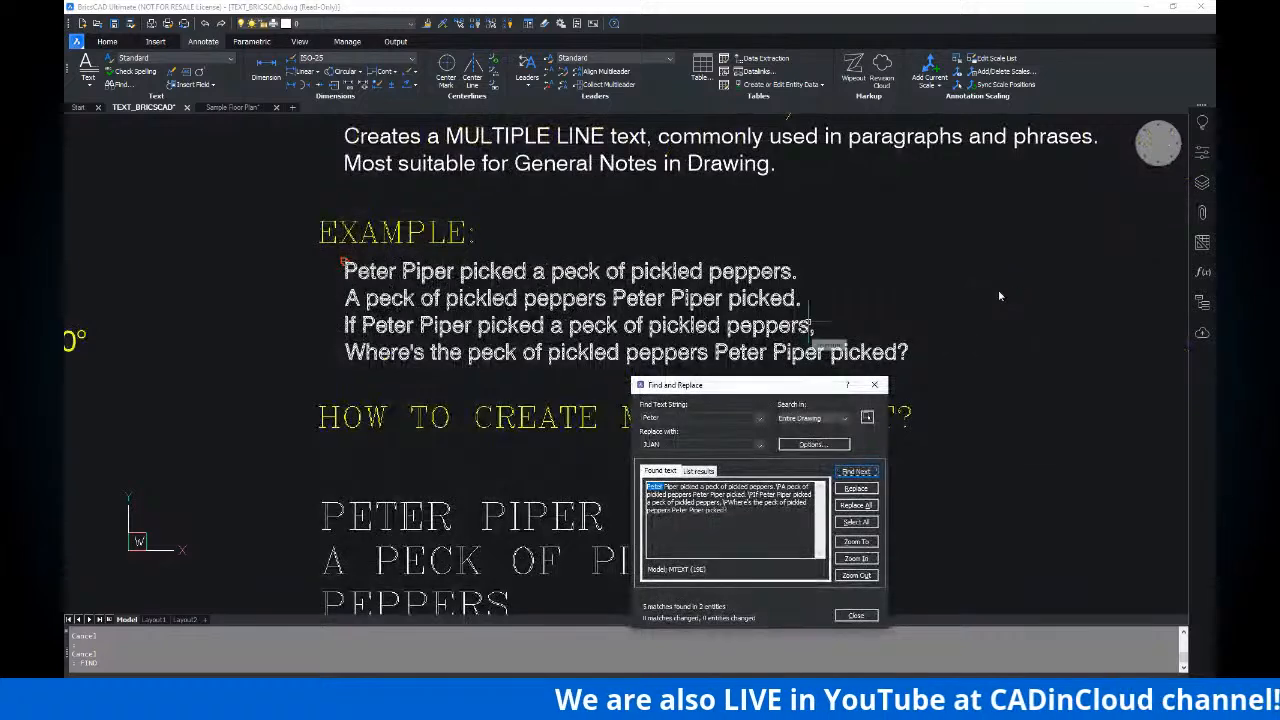
- Replace only the first found Peter in the example paragraph with JUAN, keeping the dialog clear of the text
mouse_move(728, 380)
left_mouse_down()
mouse_move(827, 370)
mouse_move(888, 181)
left_mouse_up()
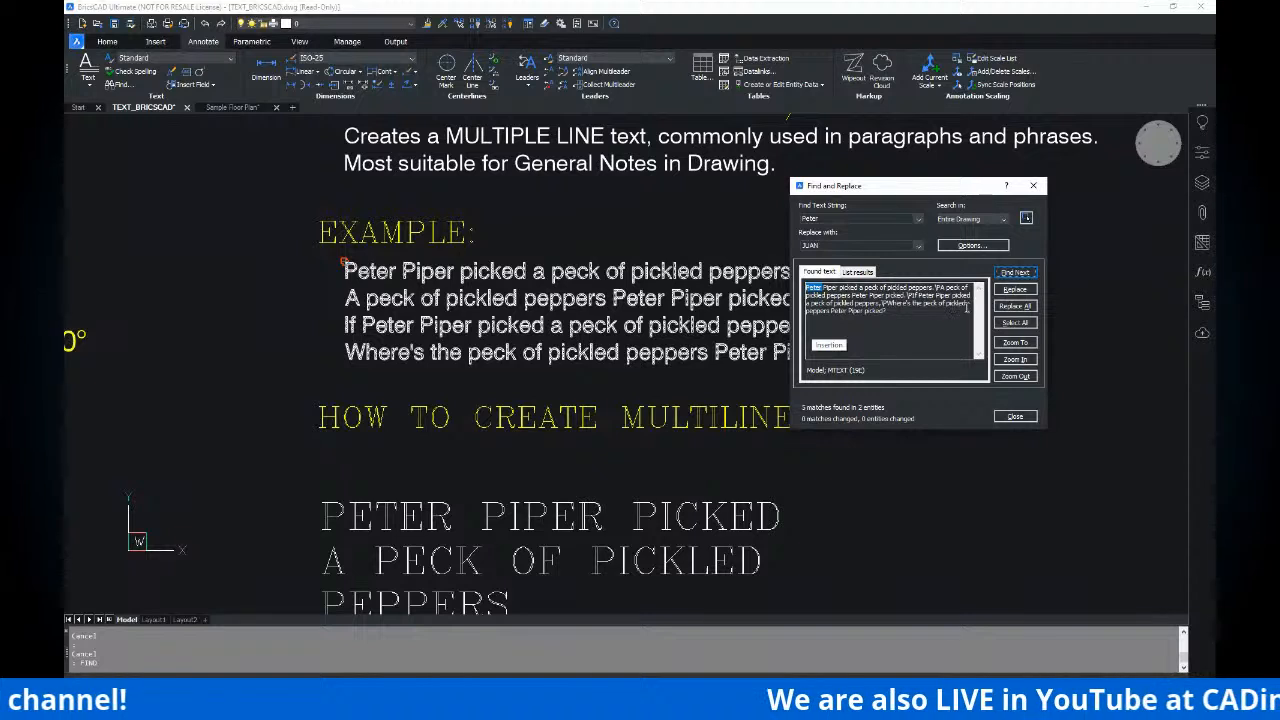
left_click(1024, 293)
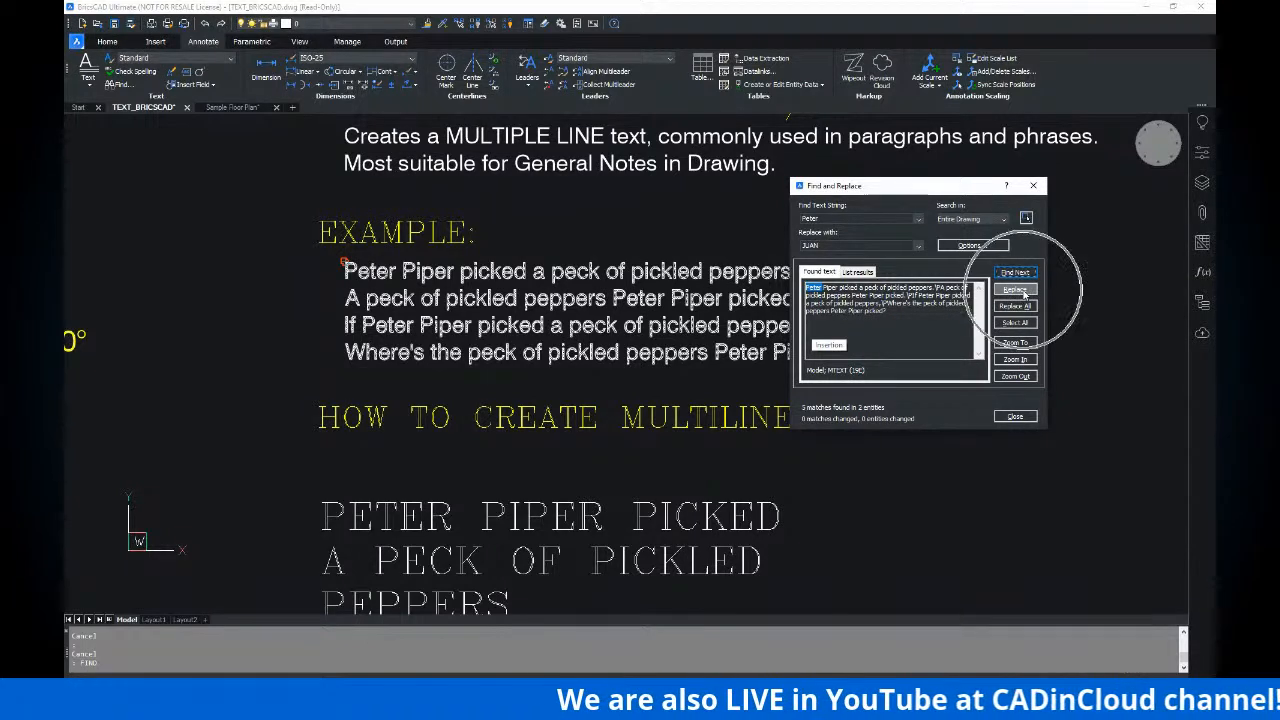
left_click(1024, 291)
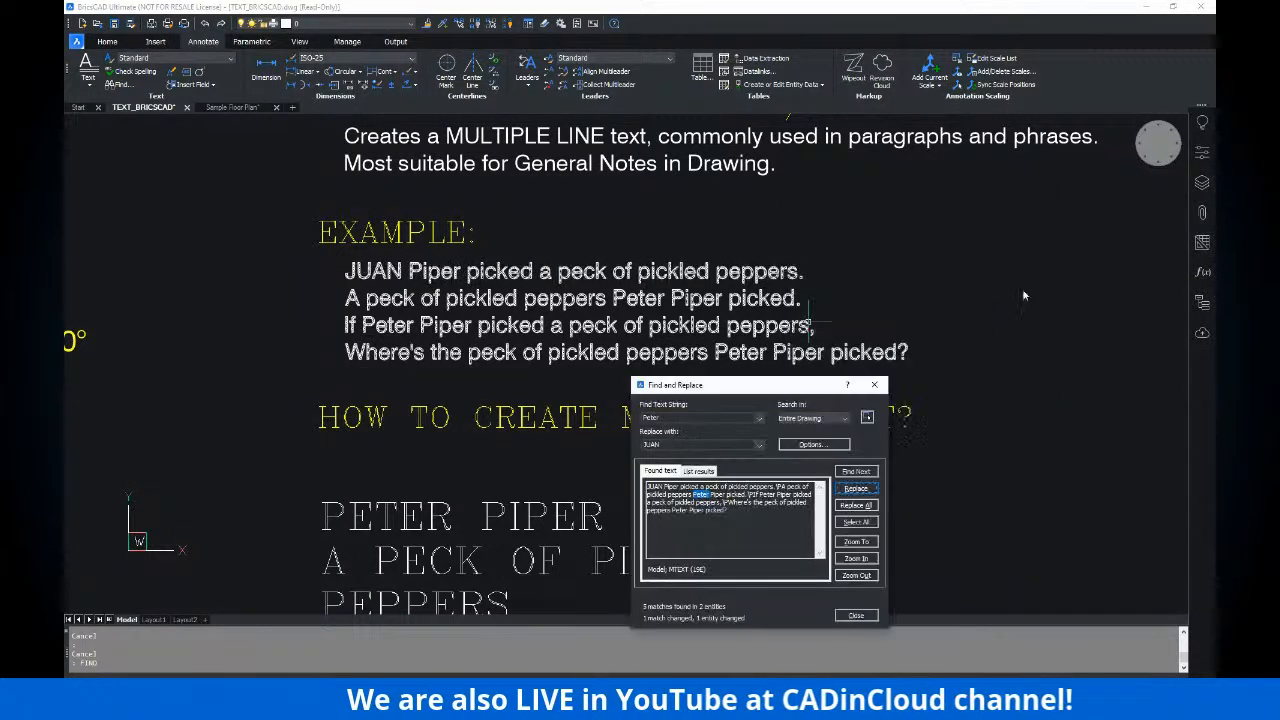
left_click_drag(727, 377, 928, 207)
- Compare the replaced word in the paragraph's first line with the next match highlighted in the found text
left_click(373, 281)
key("ctrl")
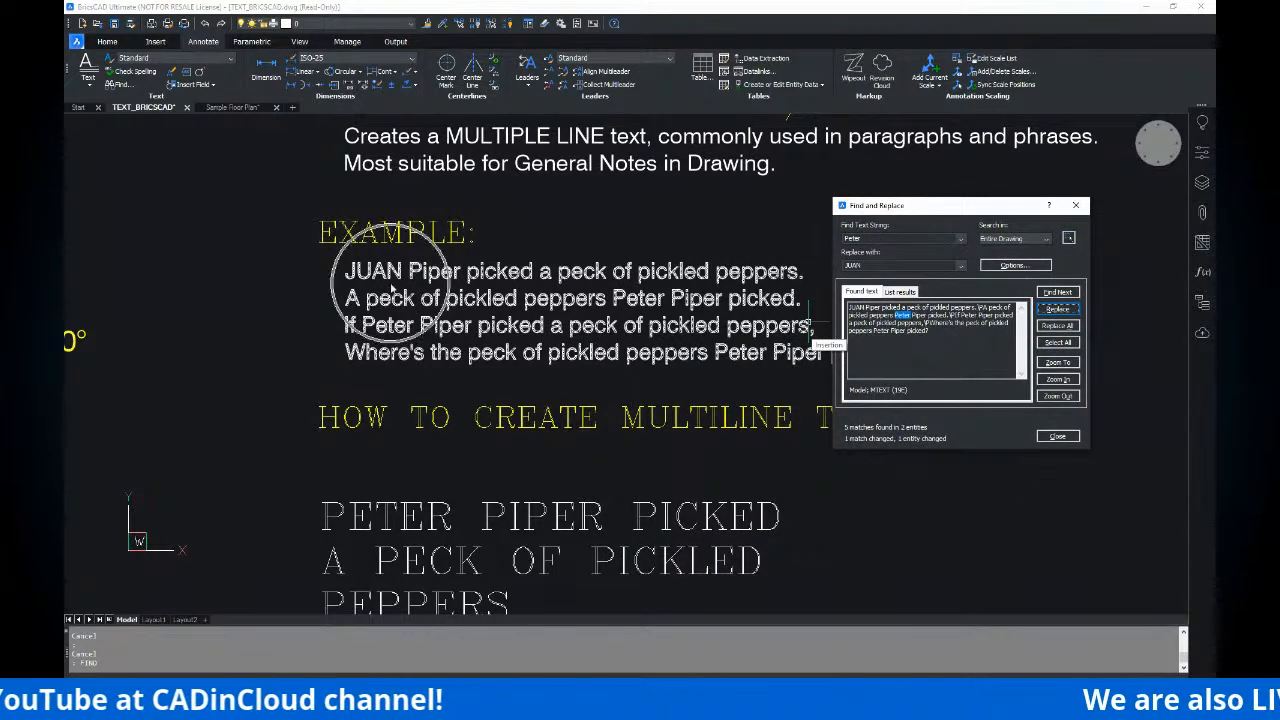
key("ctrl")
key("ctrl")
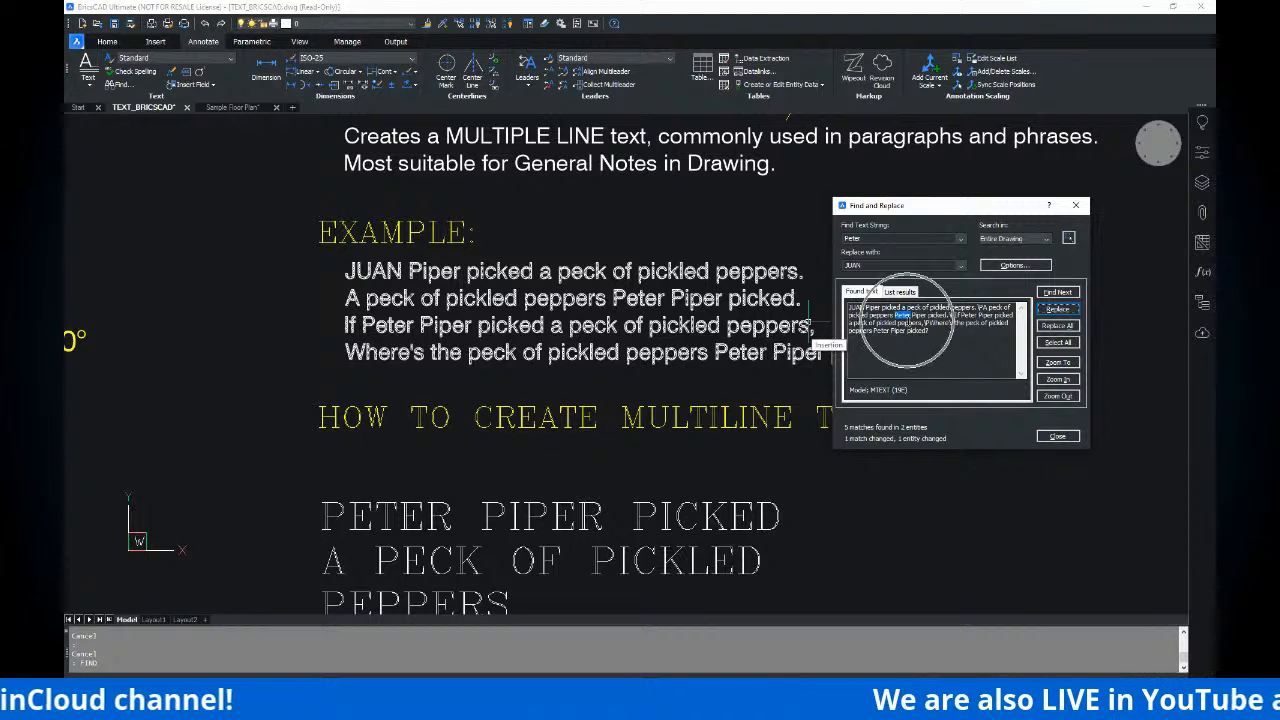
key("ctrl")
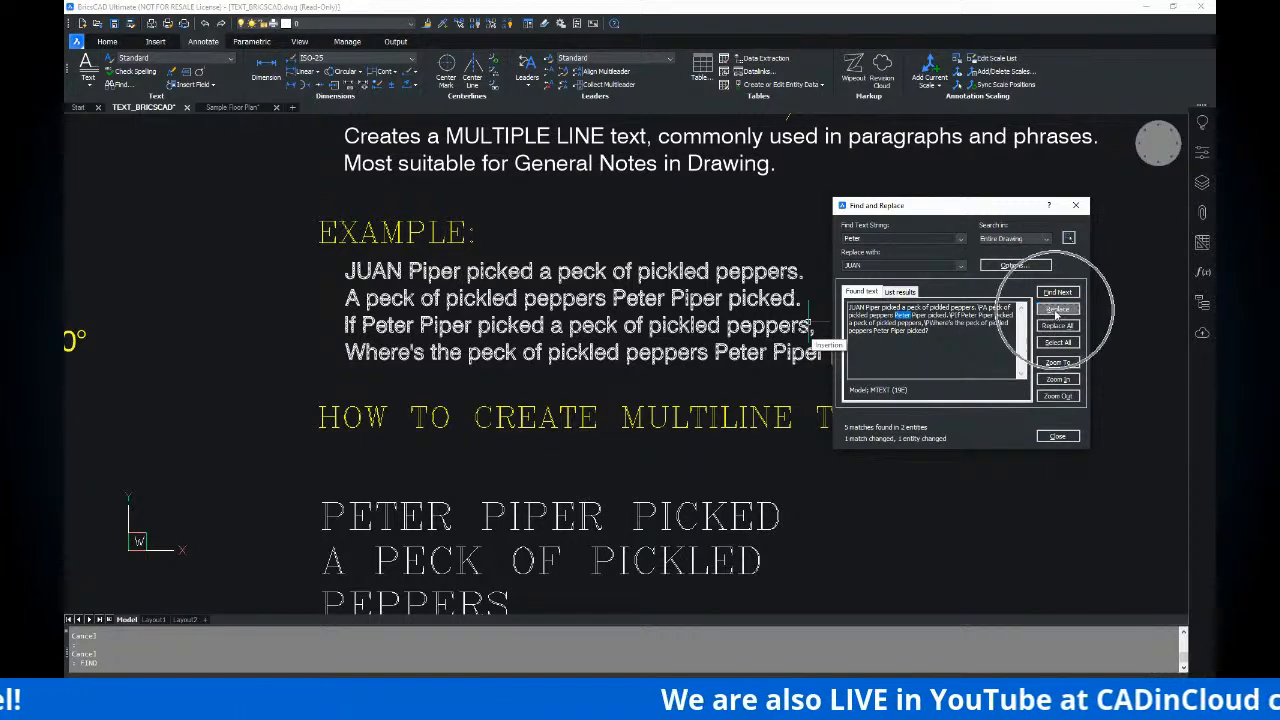
key("ctrl")
key("ctrl")
key("ctrl")
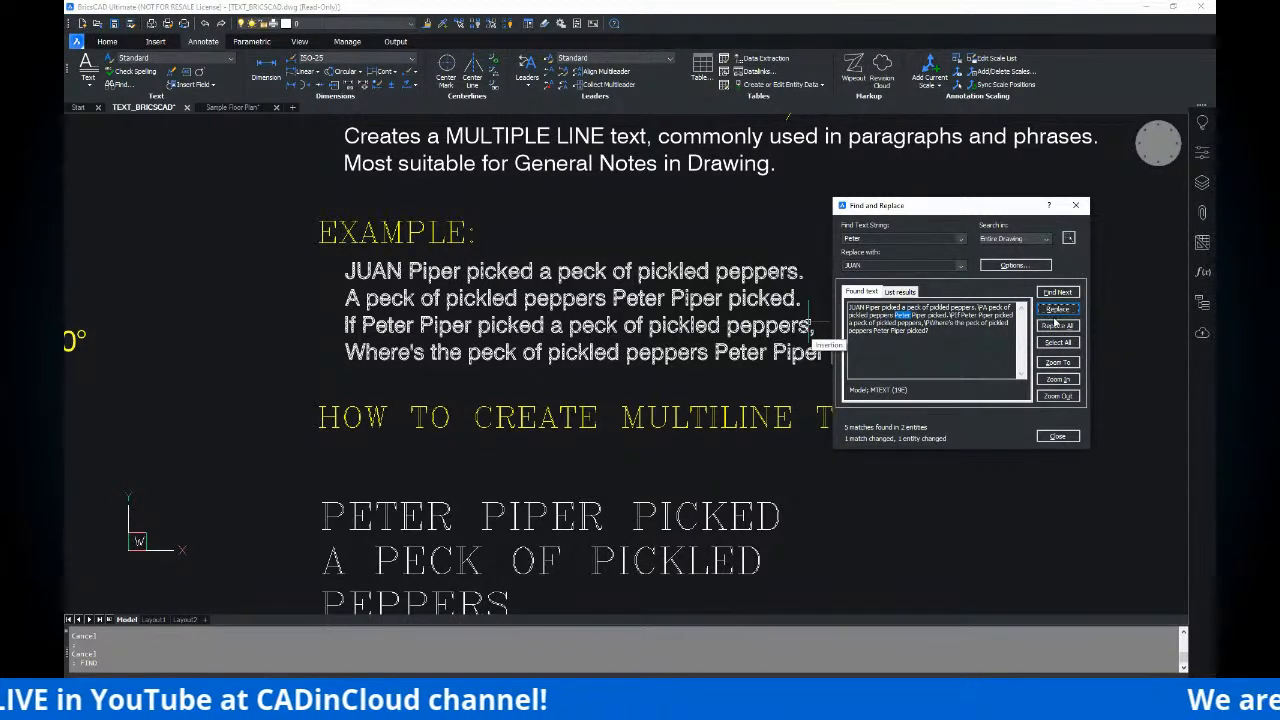
- Replace all remaining occurrences of Peter in the entire drawing with JUAN and check the changed lines
left_click(1058, 326)
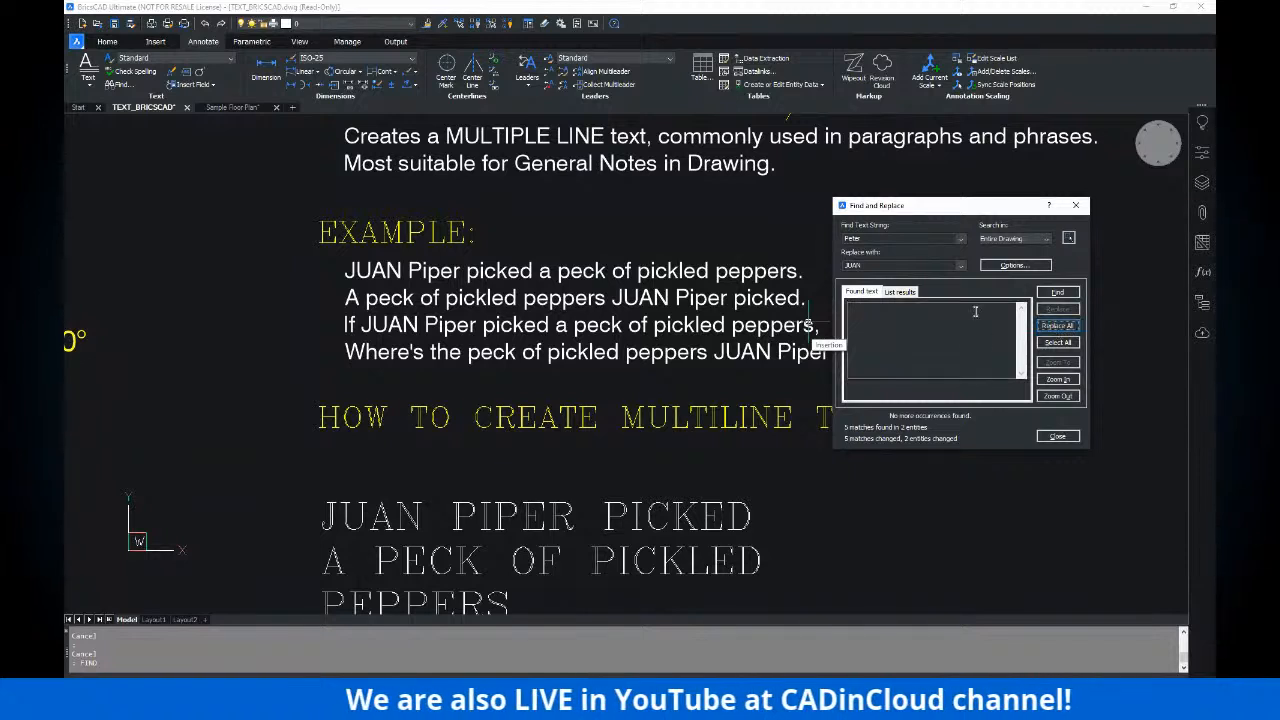
left_click_drag(940, 205, 1019, 128)
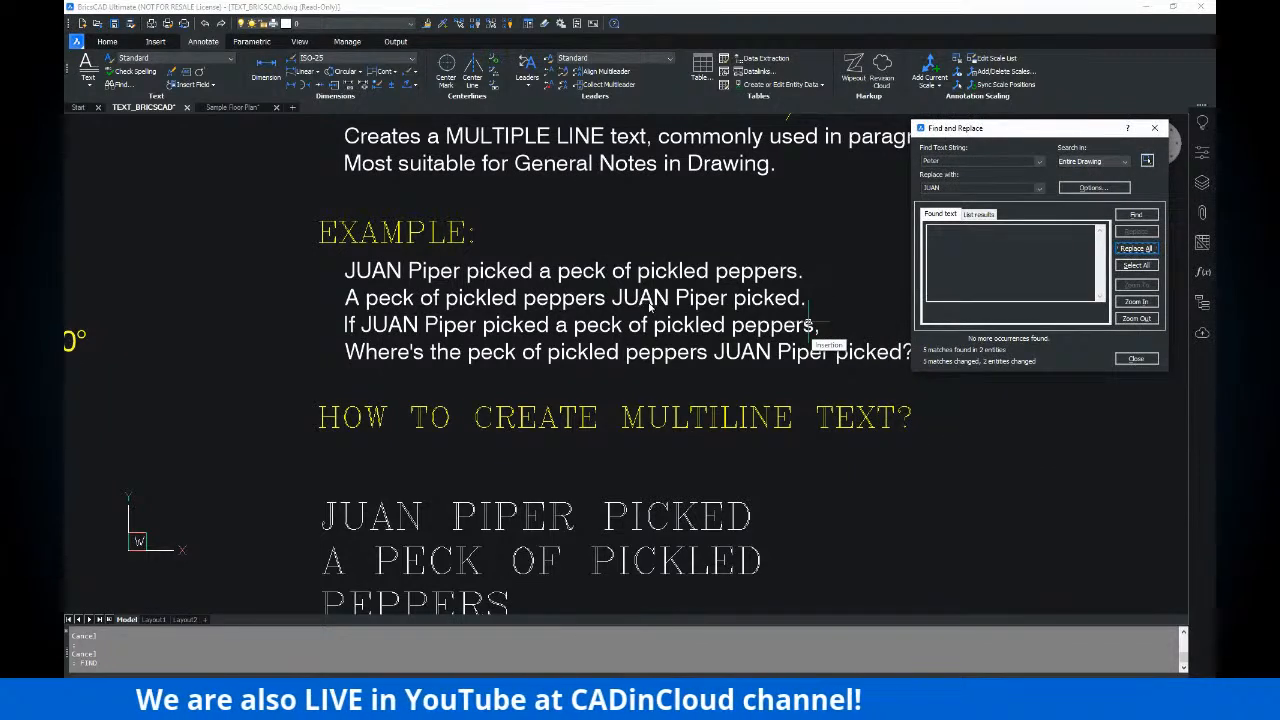
key("ctrl")
key("ctrl")
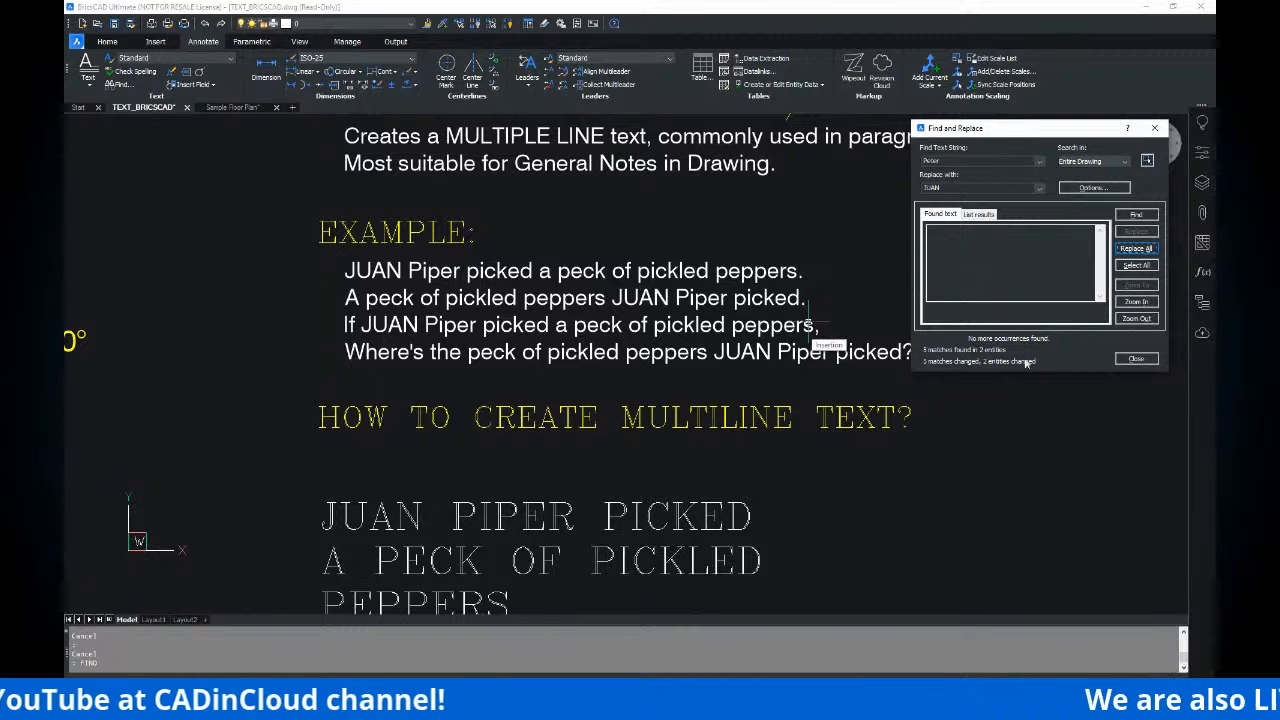
- Swap the search to JUAN with Peter as the replacement and replace all occurrences in the entire drawing
double_click(946, 188)
key("ctrl+c")
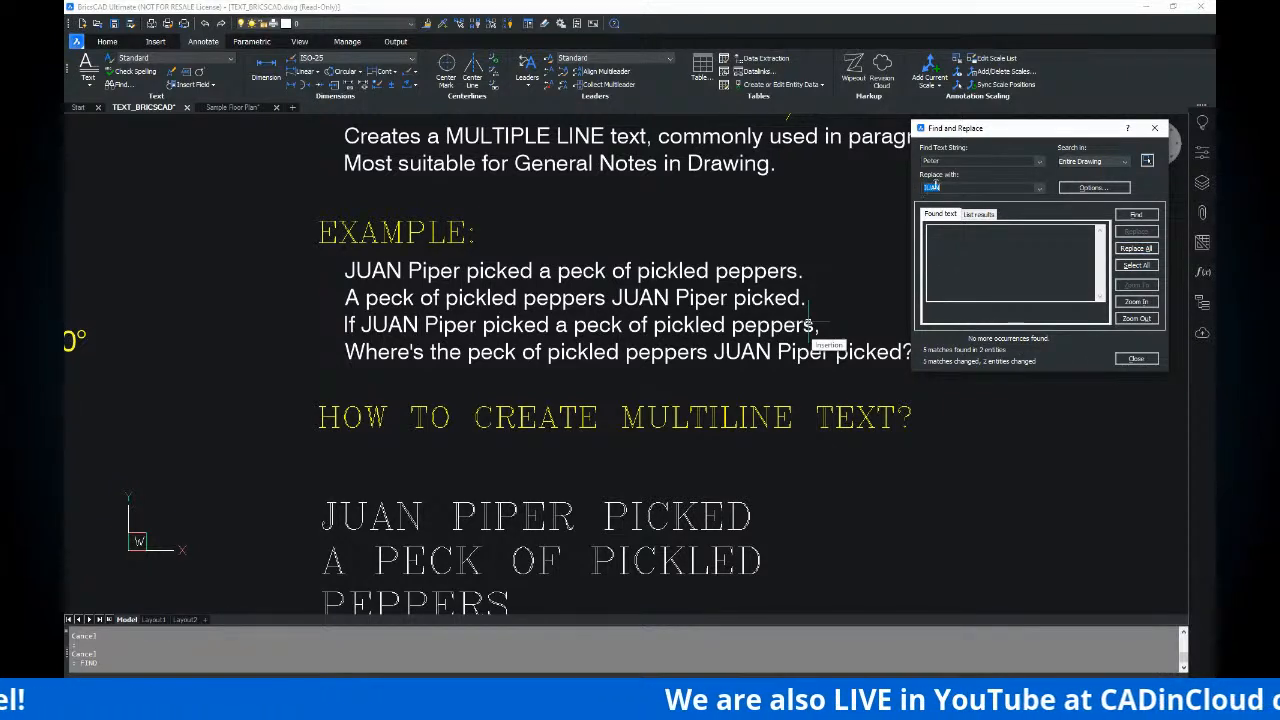
double_click(955, 161)
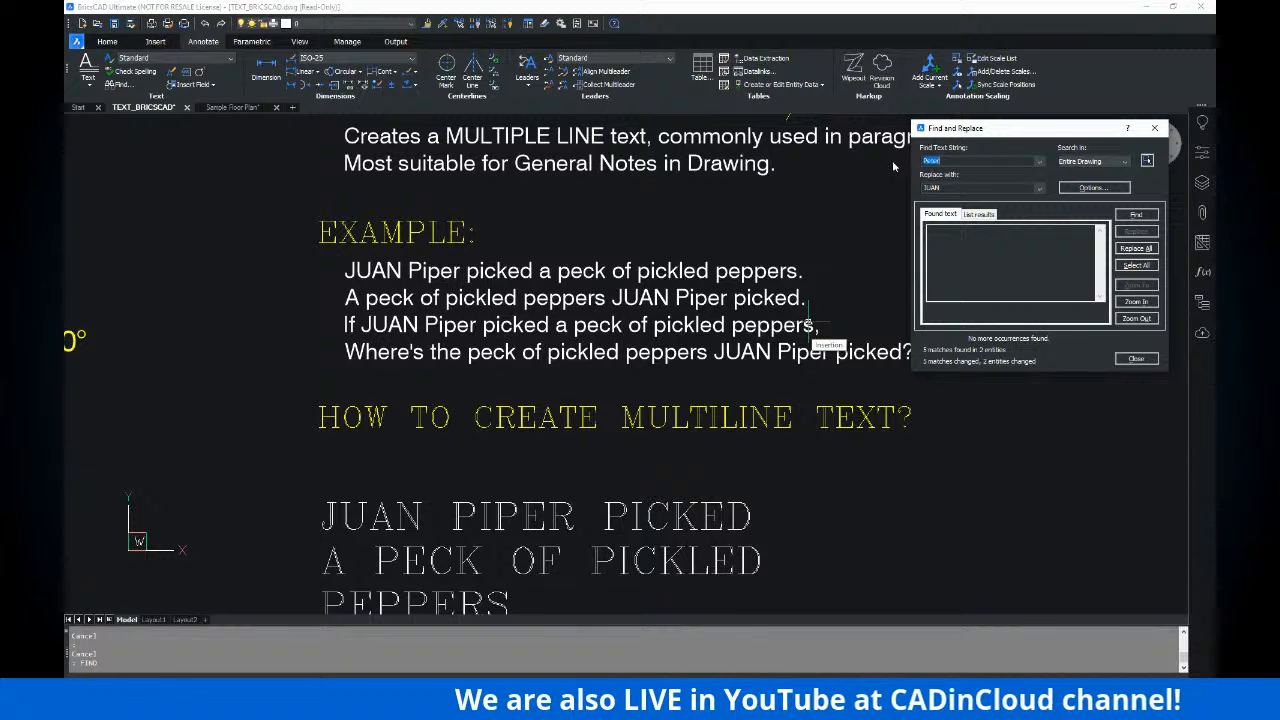
key("ctrl+v")
key("Tab")
type("p")
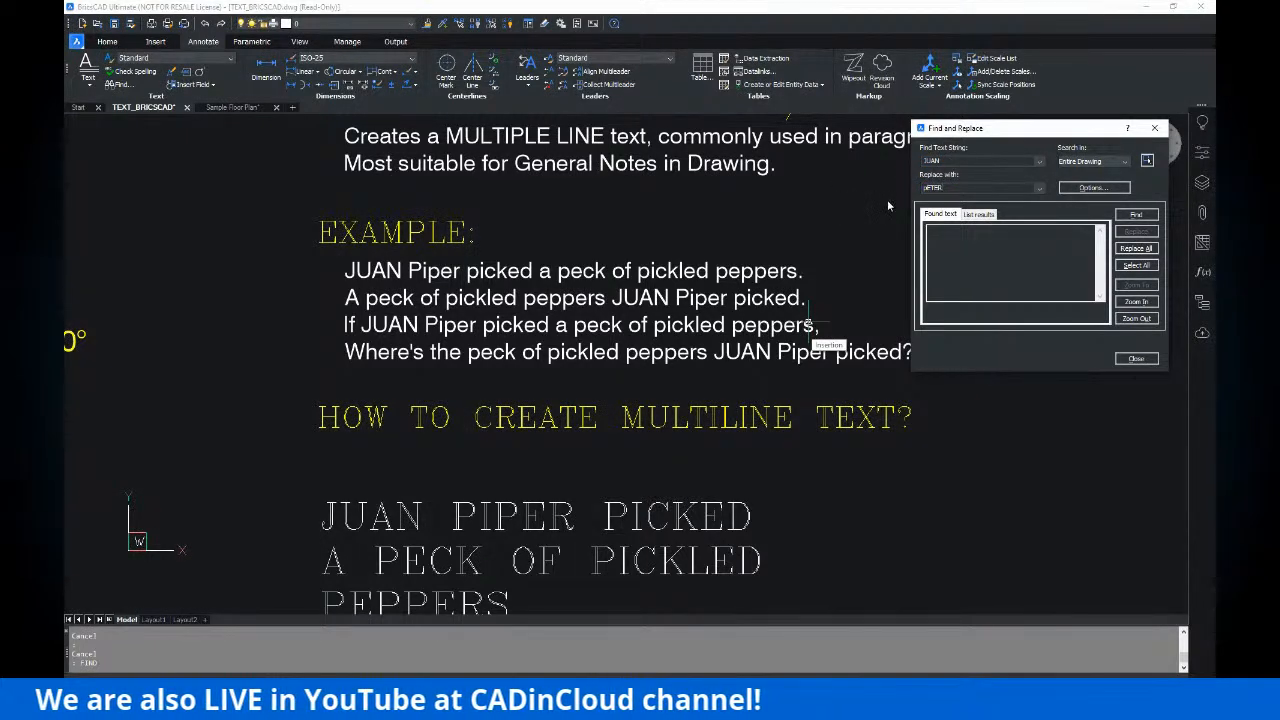
type("Peter")
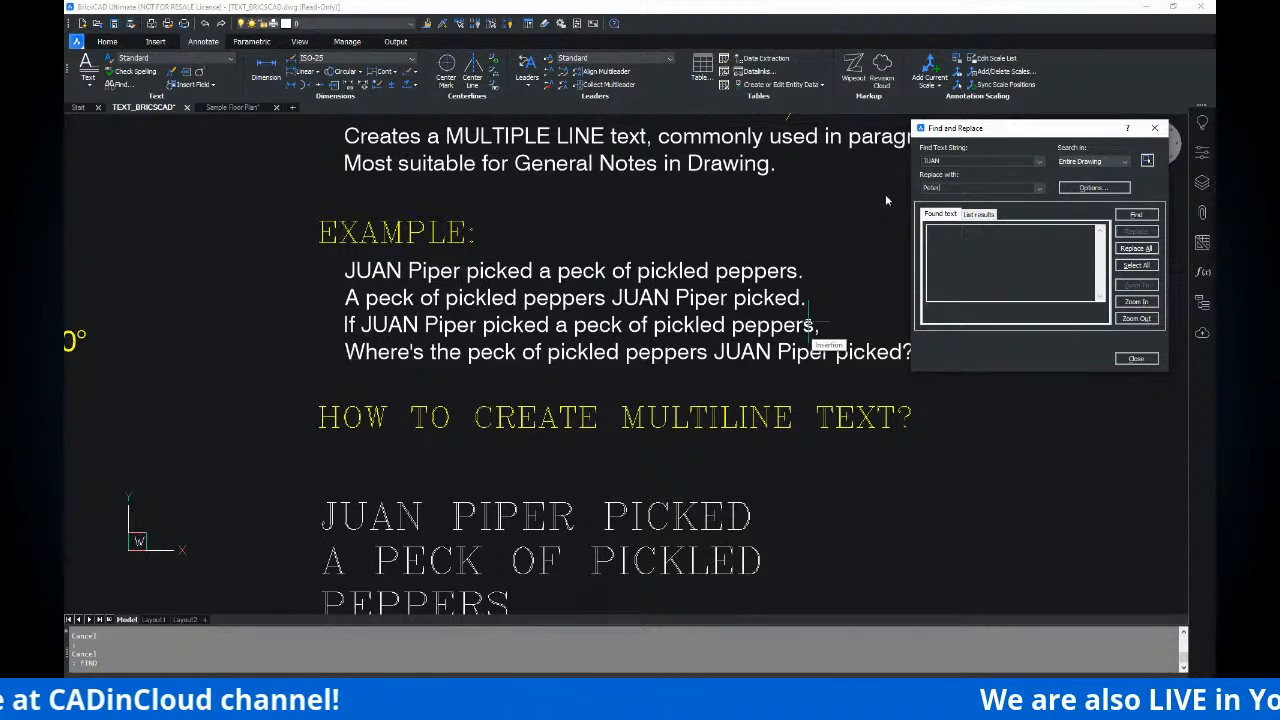
left_click(1138, 250)
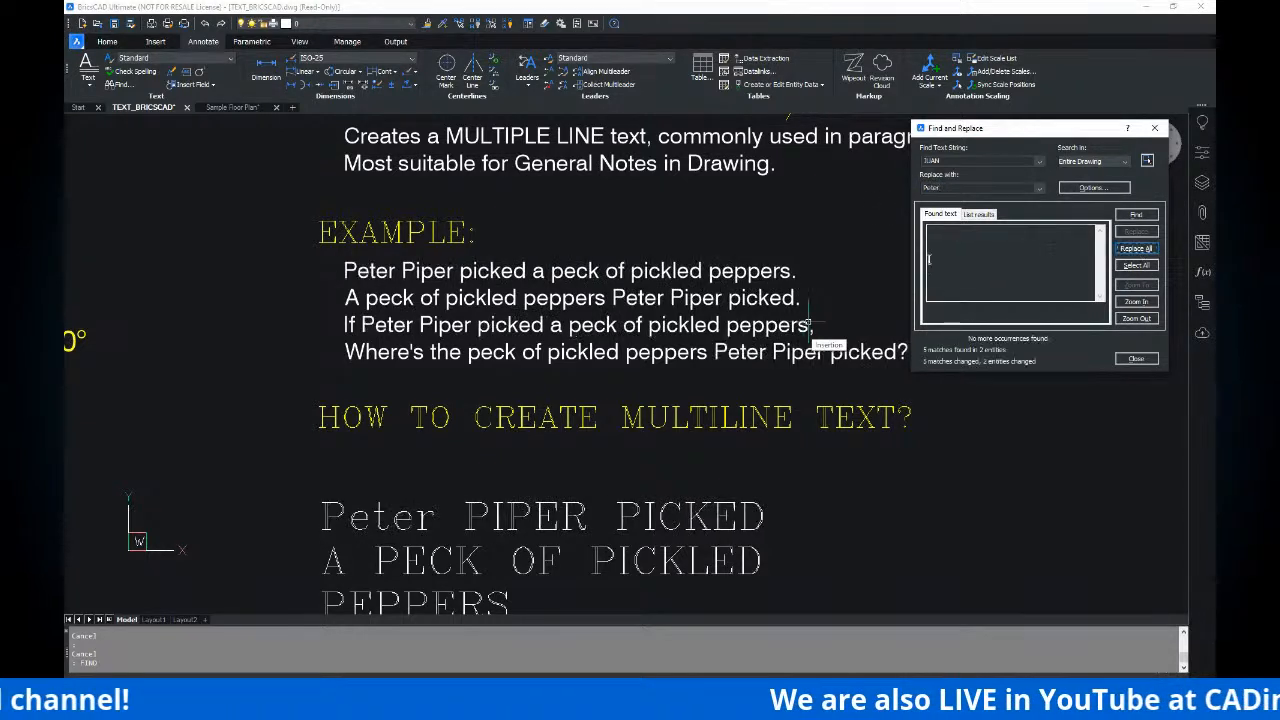
key("ctrl")
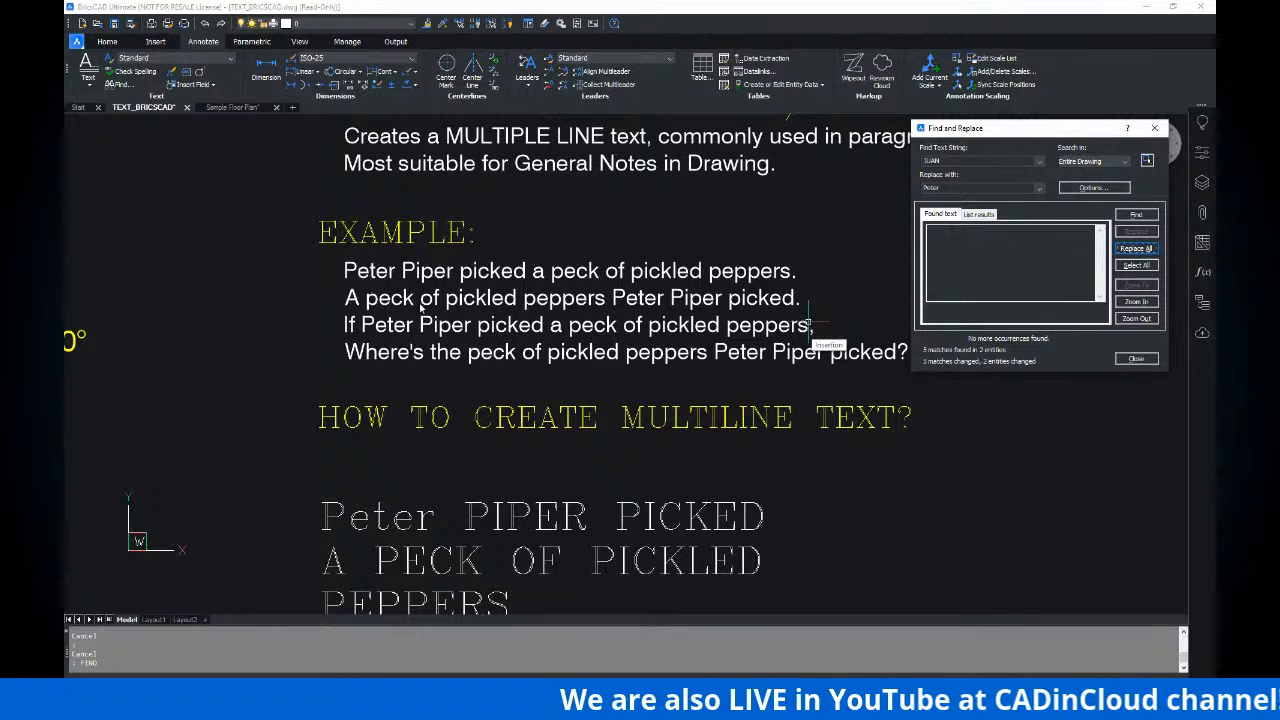
- Set the search text to Peter and the replacement to JUANr, and replace all occurrences in the entire drawing
left_click_drag(947, 134, 911, 197)
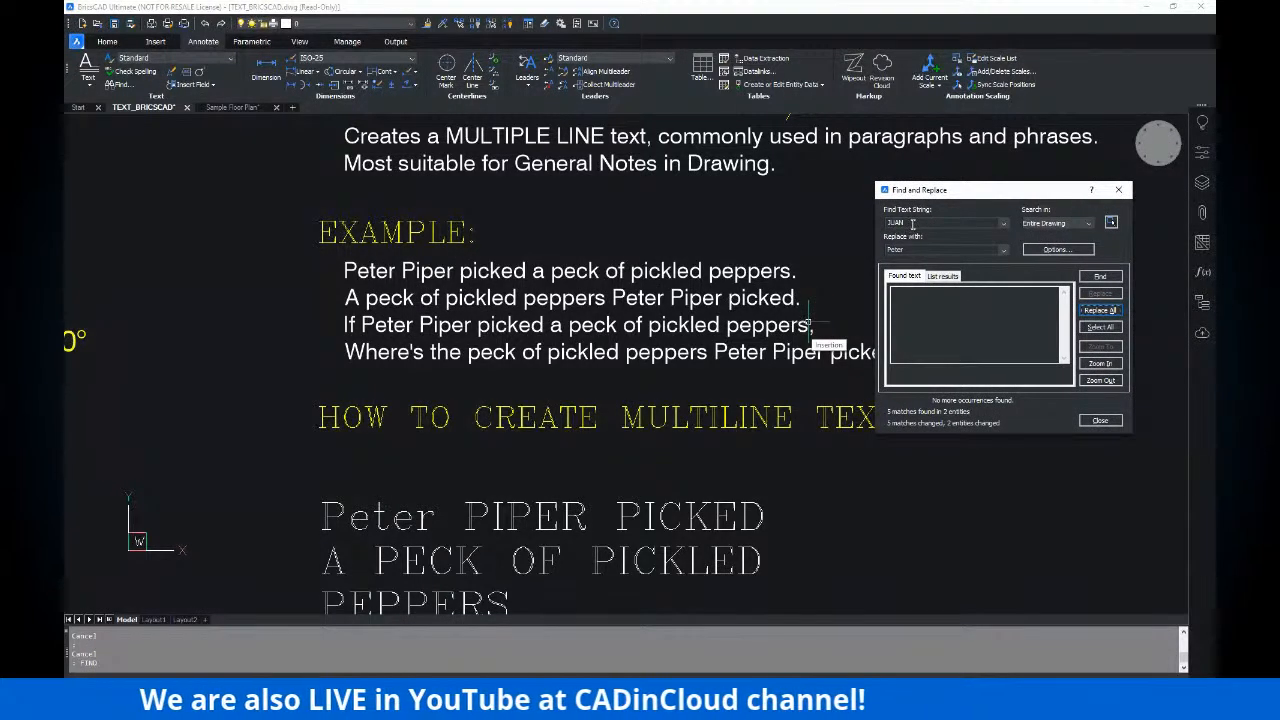
double_click(903, 224)
double_click(904, 249)
key("ctrl+c")
key("shift+Tab")
key("ctrl+v")
double_click(917, 247)
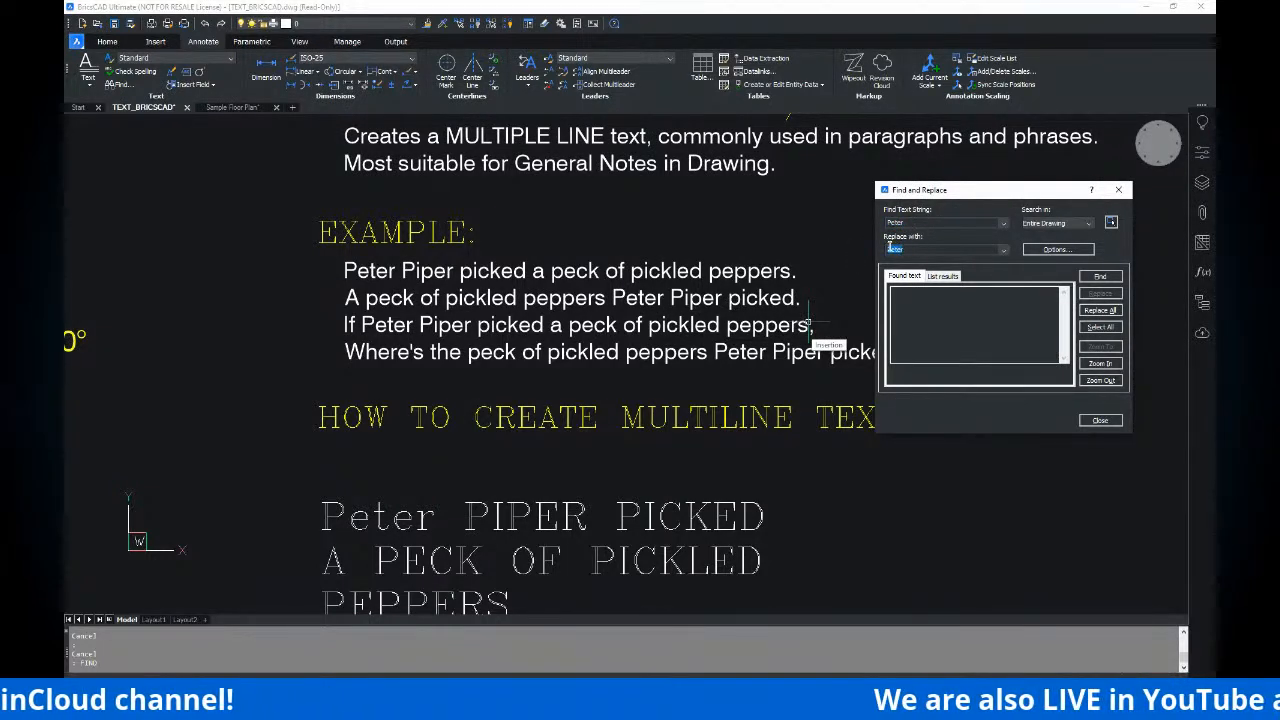
type("JUAN")
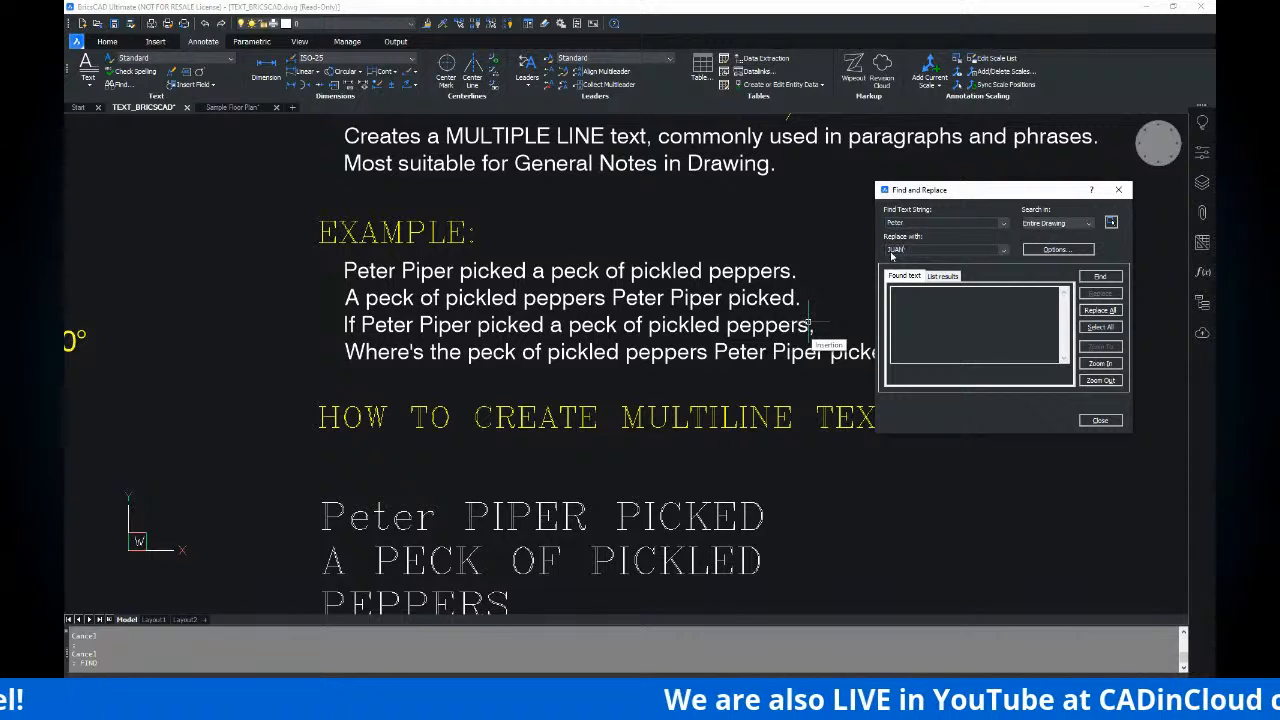
left_click(1100, 310)
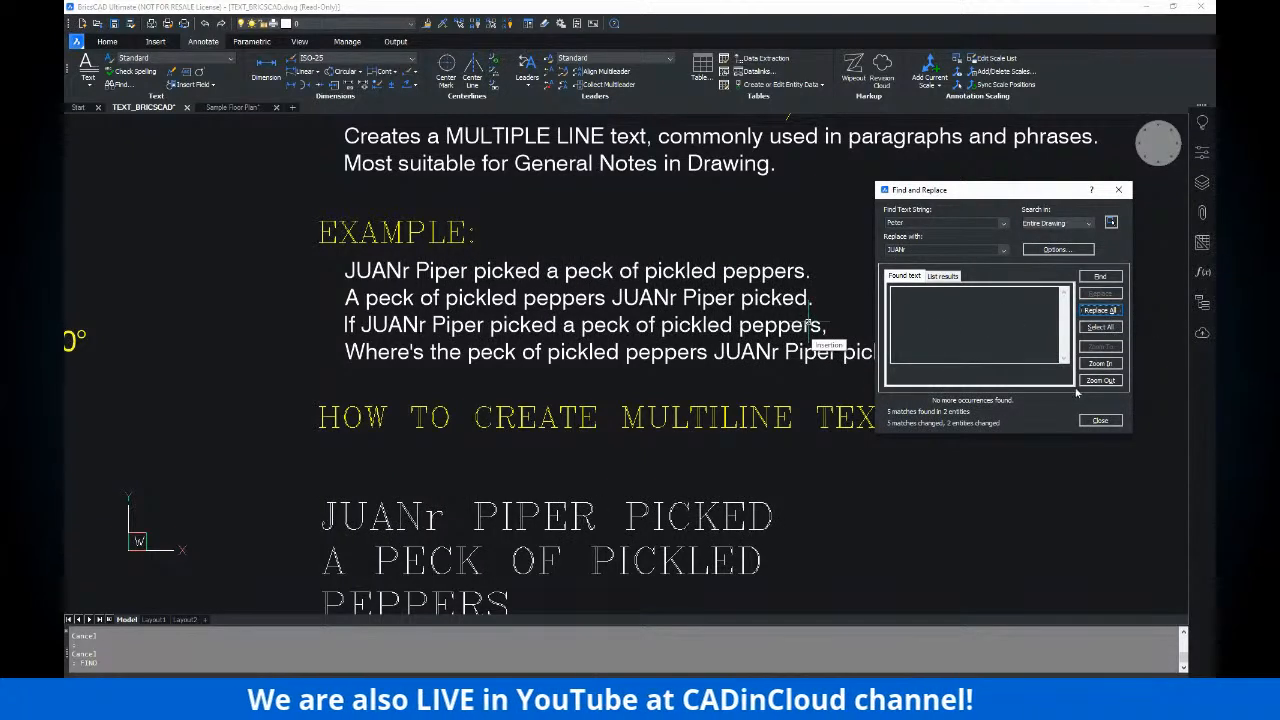
- Correct the replacement text in Find and Replace to JUAN
left_click(915, 251)
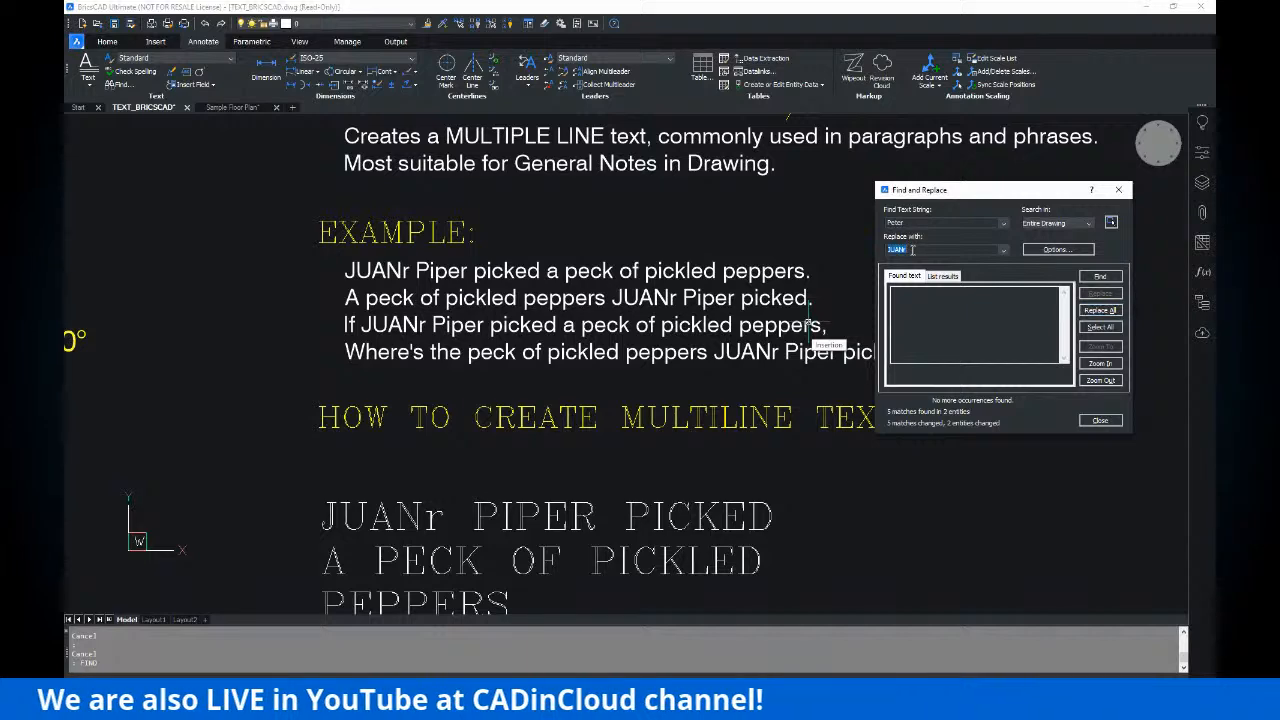
key("BackSpace")
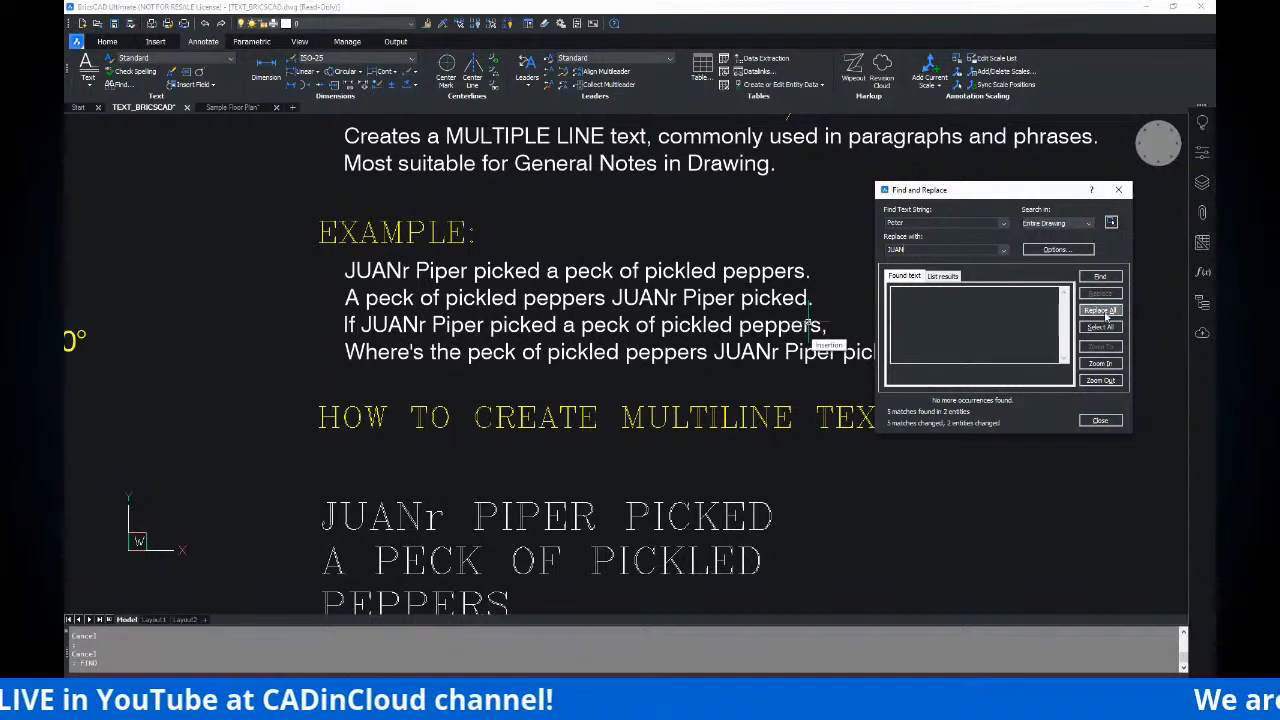
- Close Find and Replace and review the multiline text example and the list of text editing commands
left_click(1118, 189)
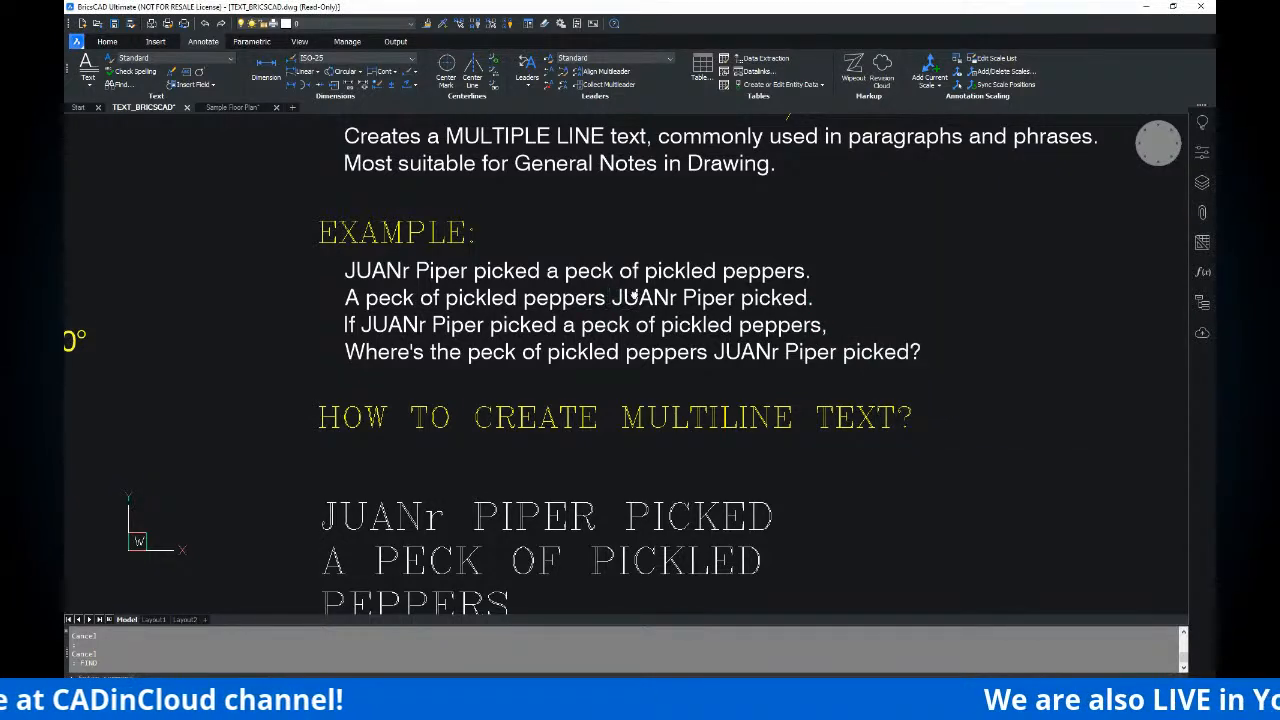
middle_click_drag(465, 488, 483, 398)
scroll(533, 411, "down", 3)
mouse_move(647, 376)
middle_mouse_down()
mouse_move(588, 417)
mouse_move(505, 442)
middle_mouse_up()
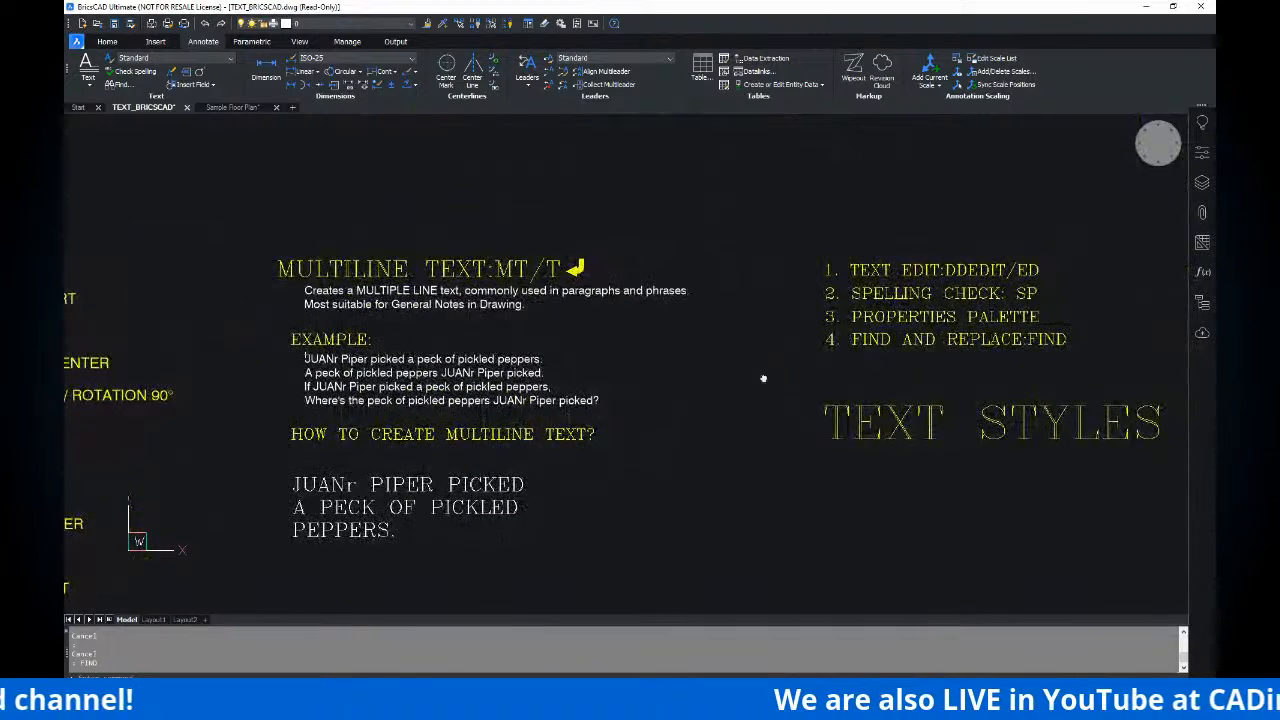
middle_click_drag(788, 384, 669, 367)
scroll(760, 322, "up", 4)
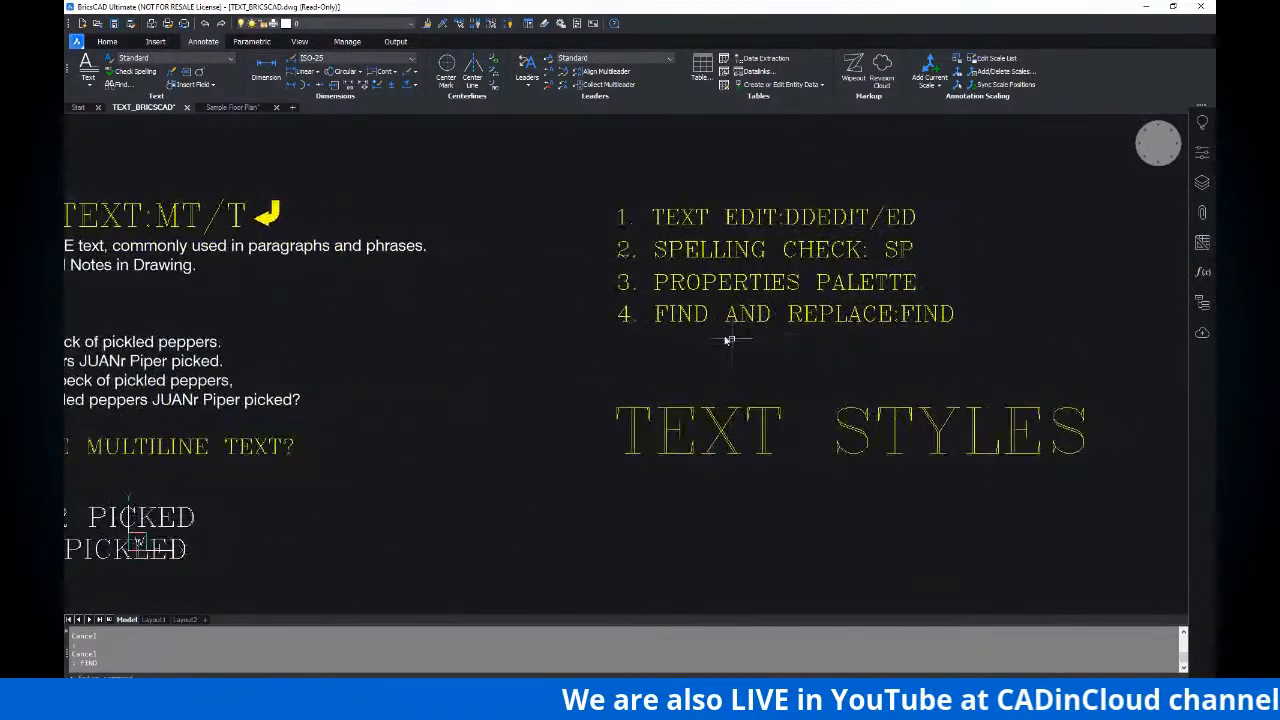
middle_click_drag(884, 333, 820, 309)
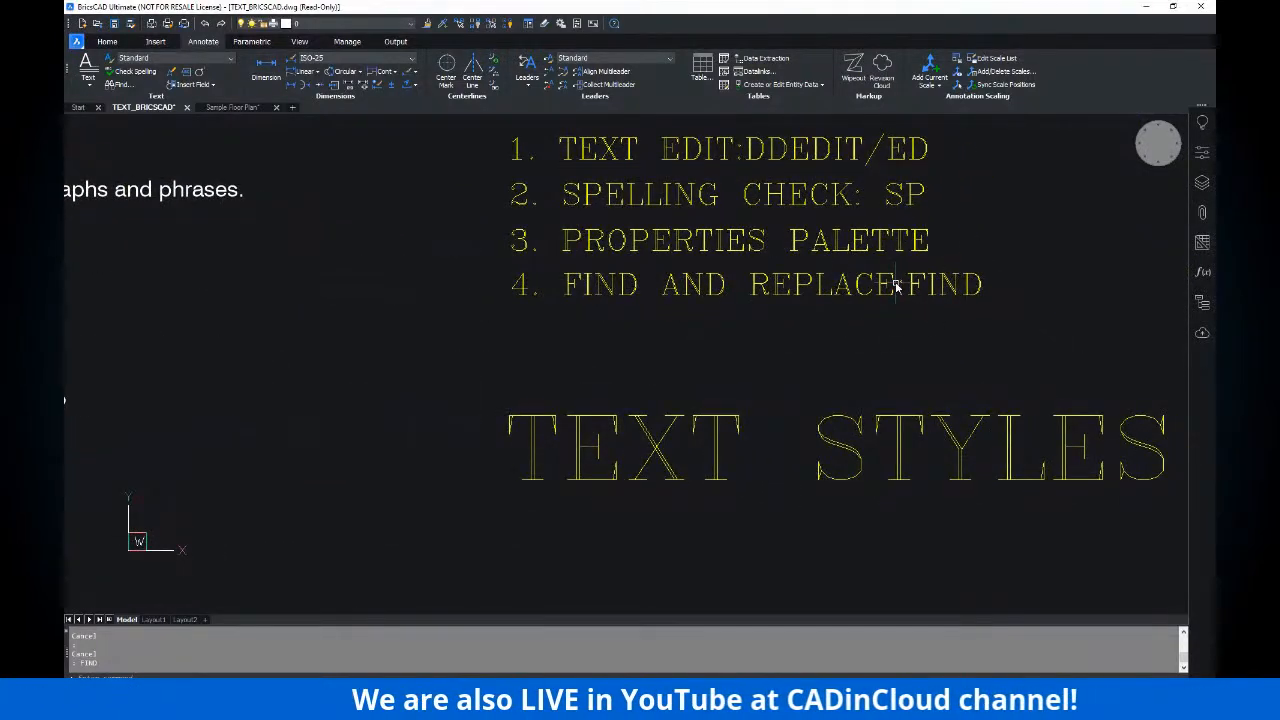
scroll(820, 297, "down", 5)
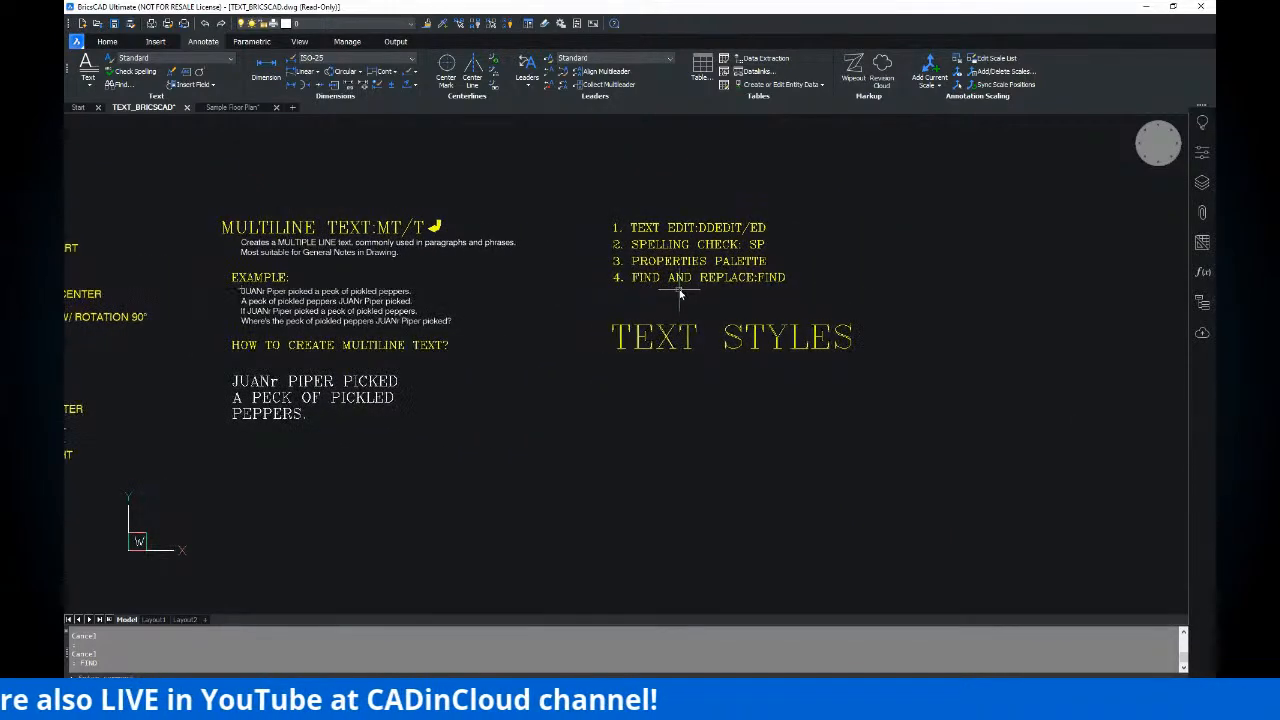
middle_click_drag(680, 292, 782, 300)
middle_click_drag(703, 297, 776, 298)
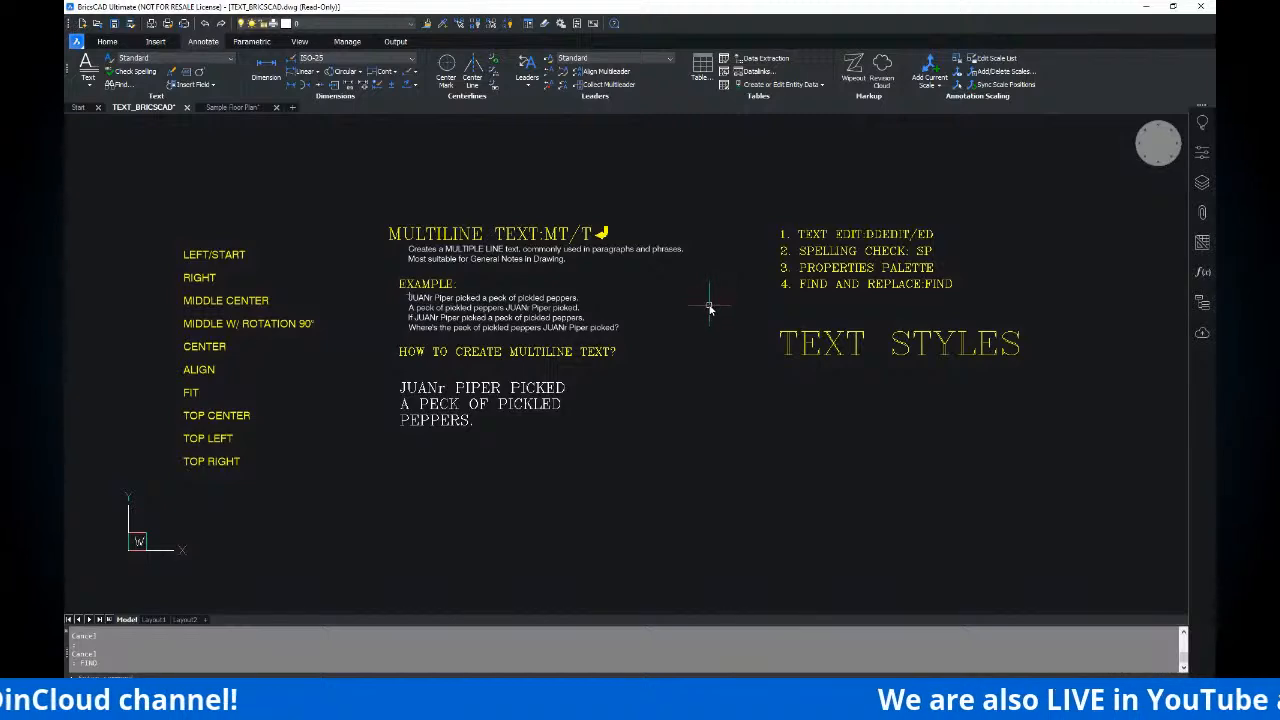
middle_click_drag(708, 309, 883, 298)
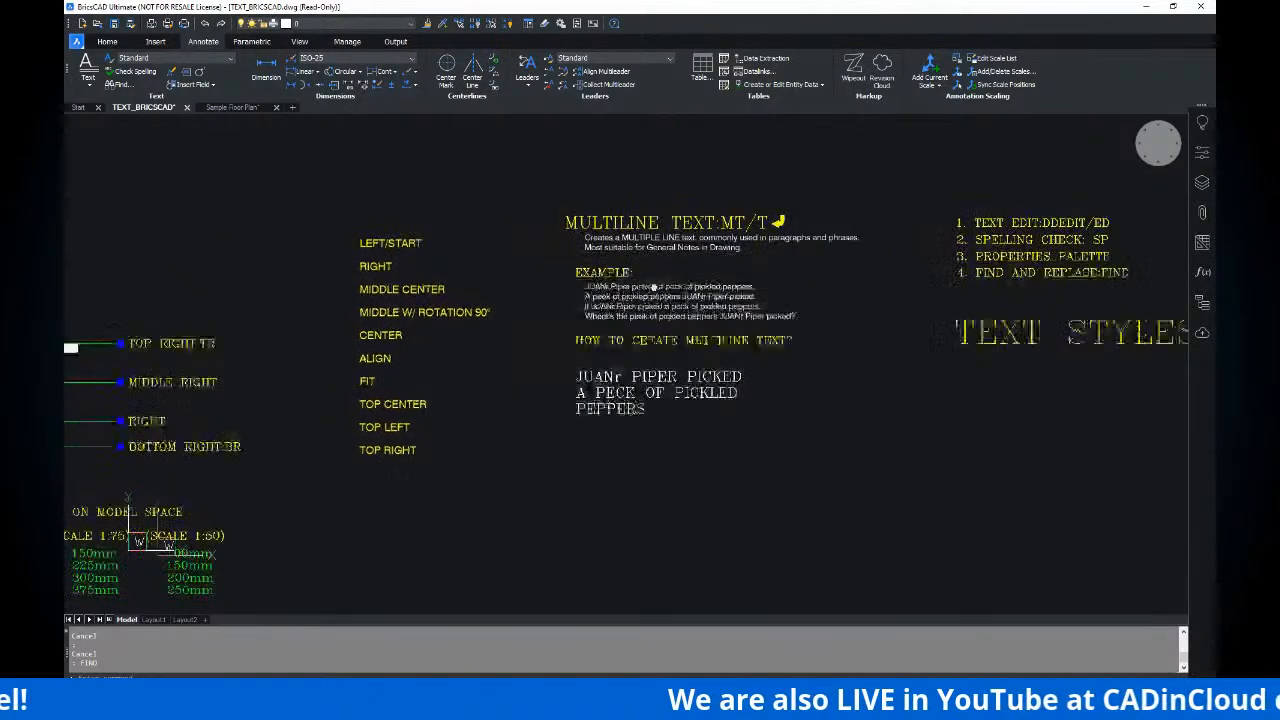
scroll(748, 195, "down", 2)
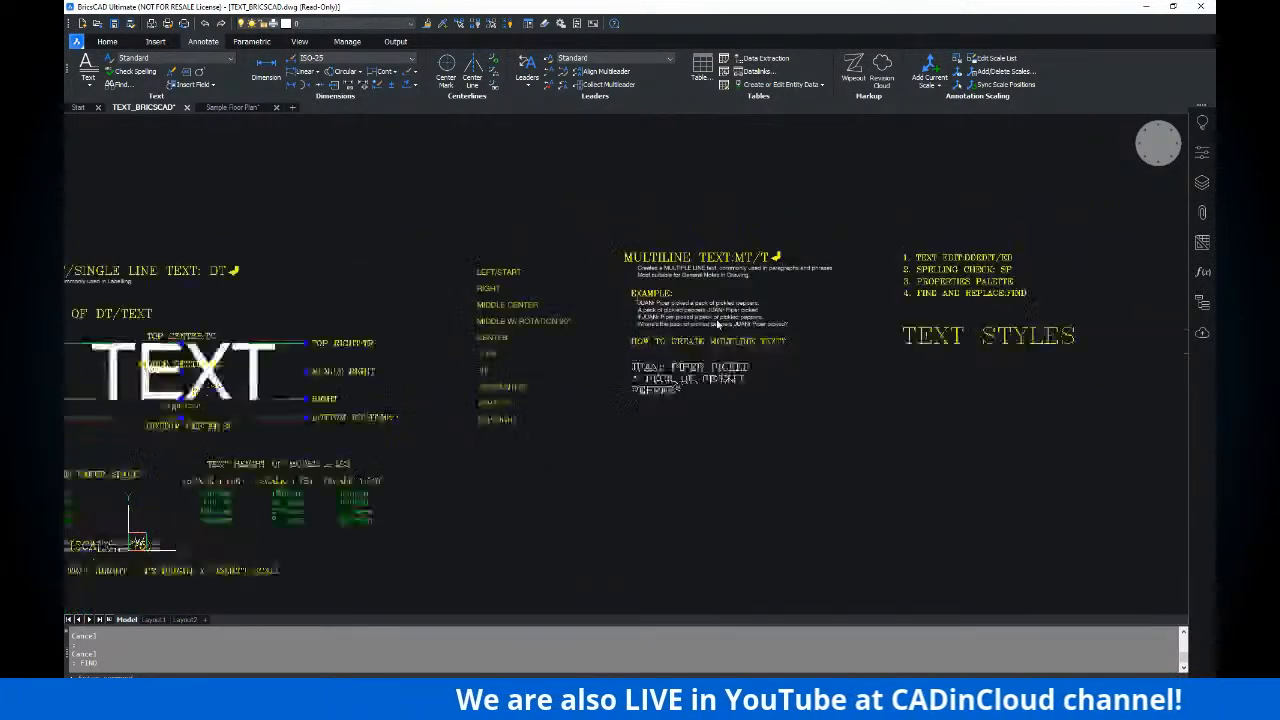
- Examine the TEXT STYLES heading below the text editing notes
mouse_move(790, 248)
middle_mouse_down()
mouse_move(871, 265)
mouse_move(527, 240)
middle_mouse_up()
scroll(690, 255, "up", 2)
mouse_move(700, 258)
middle_mouse_down()
mouse_move(663, 200)
mouse_move(492, 187)
mouse_move(563, 209)
middle_mouse_up()
scroll(680, 228, "up", 2)
scroll(612, 190, "up", 1)
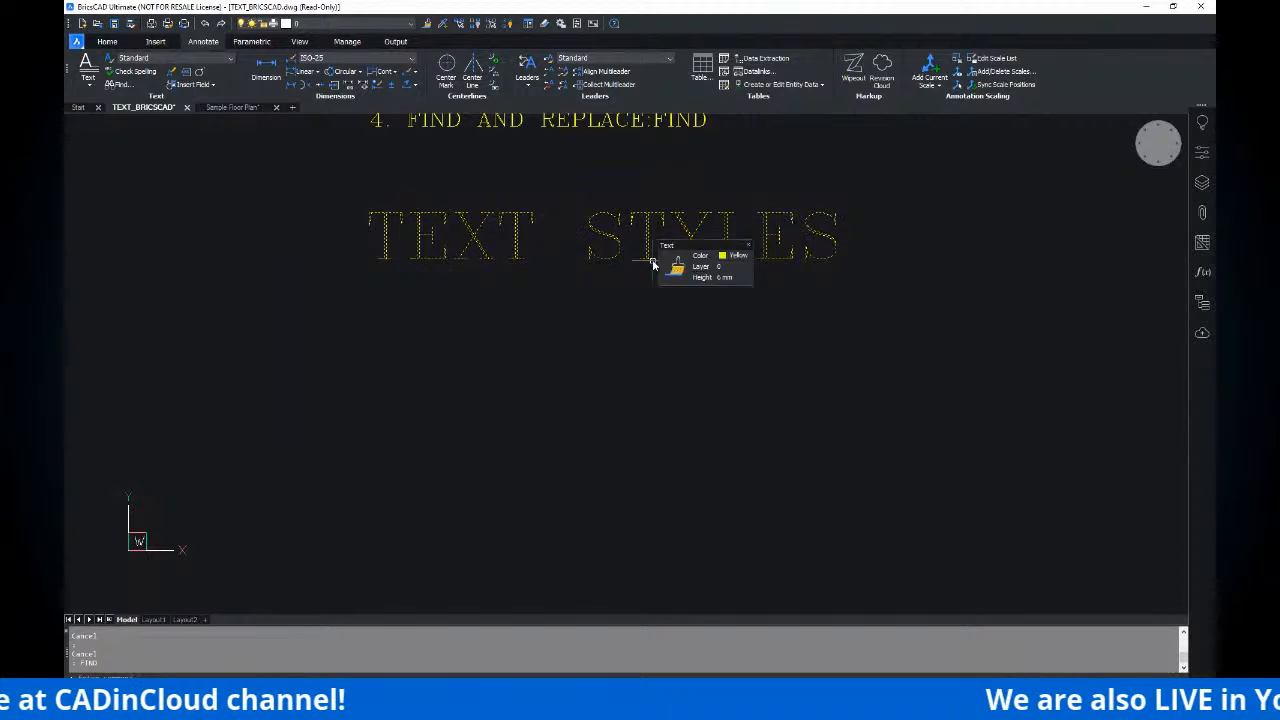
middle_click_drag(551, 263, 583, 257)
mouse_move(620, 197)
middle_mouse_down()
mouse_move(636, 165)
mouse_move(594, 183)
middle_mouse_up()
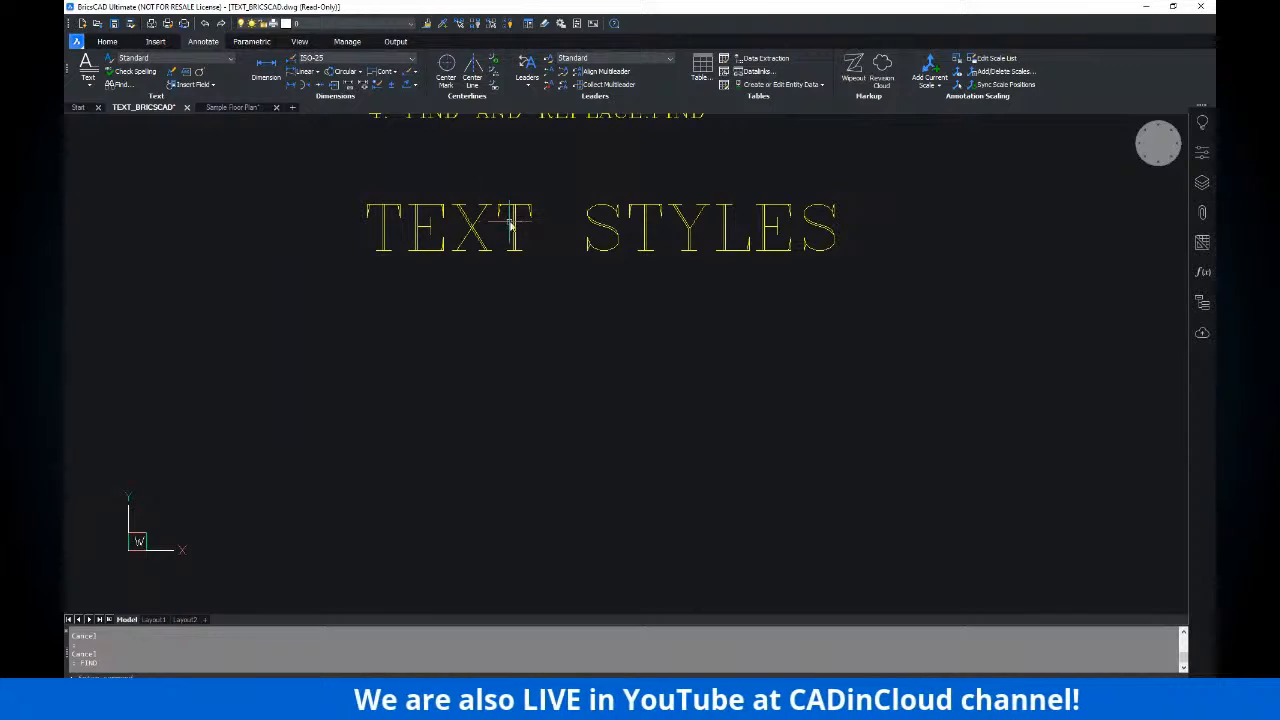
middle_click_drag(491, 211, 548, 219)
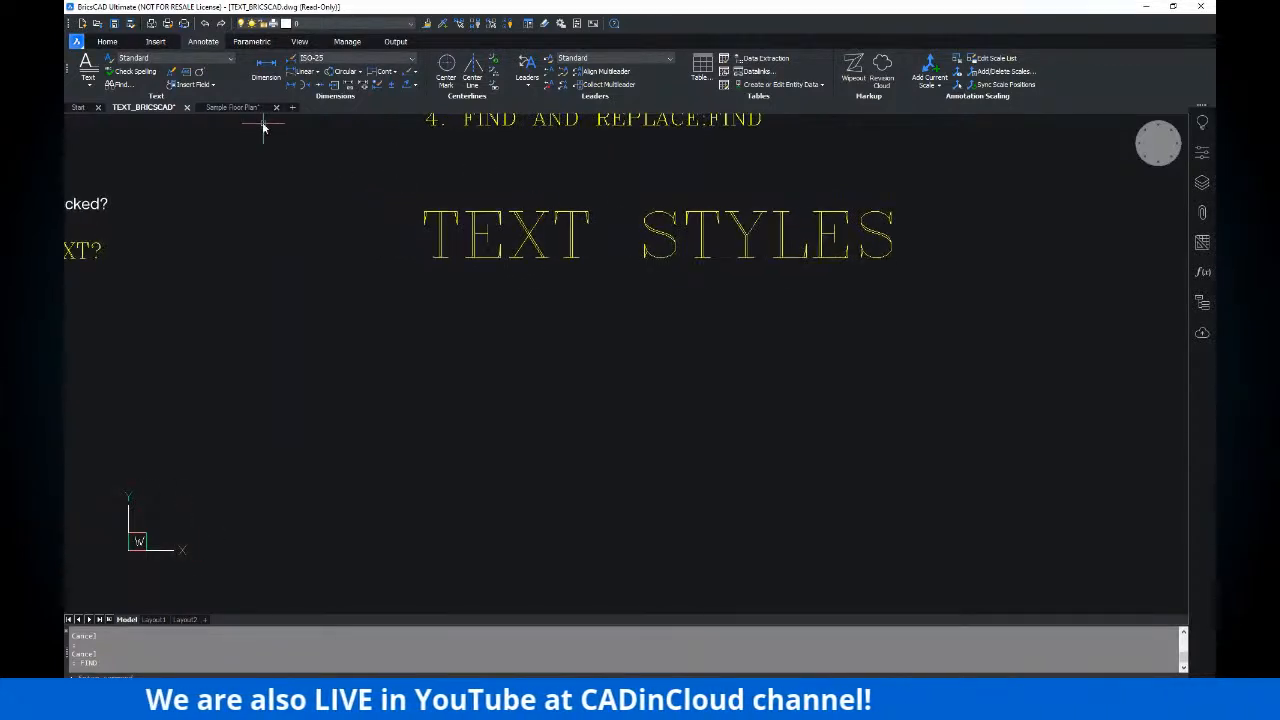
- Create a new drawing from the Default-mm template and choose Standard as its text style
left_click(247, 109)
left_click(180, 60)
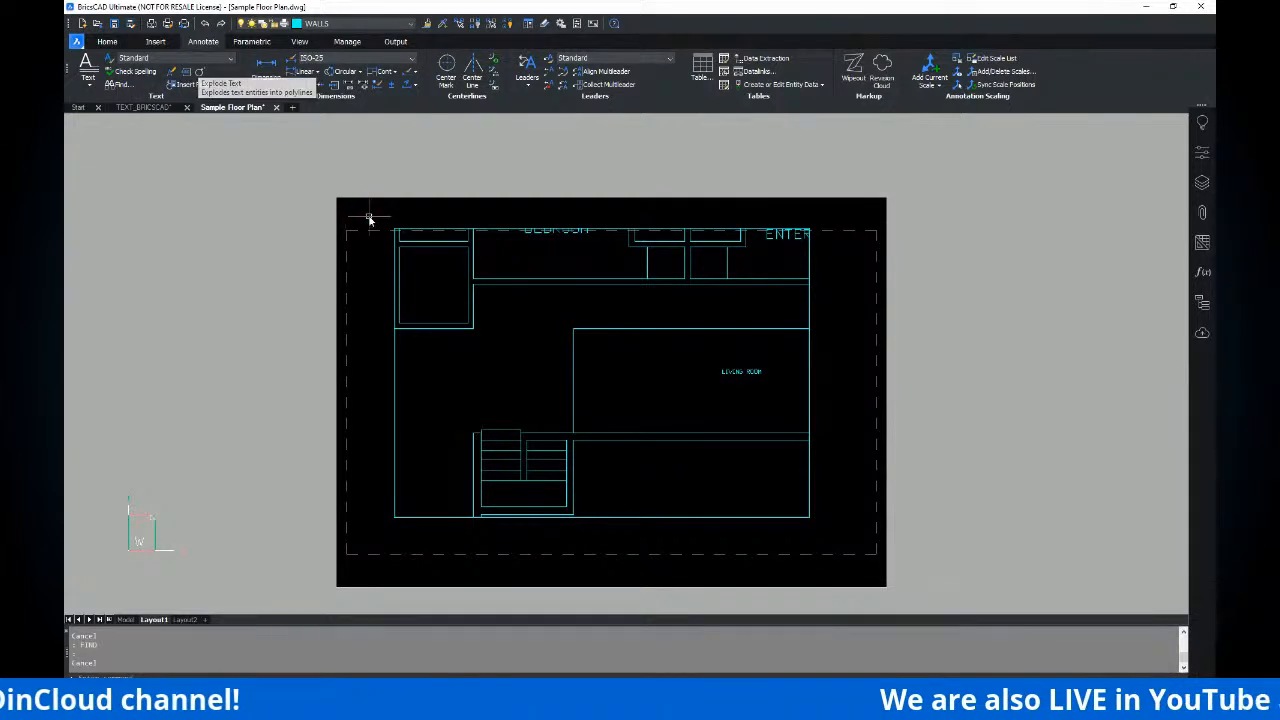
key("ctrl+n")
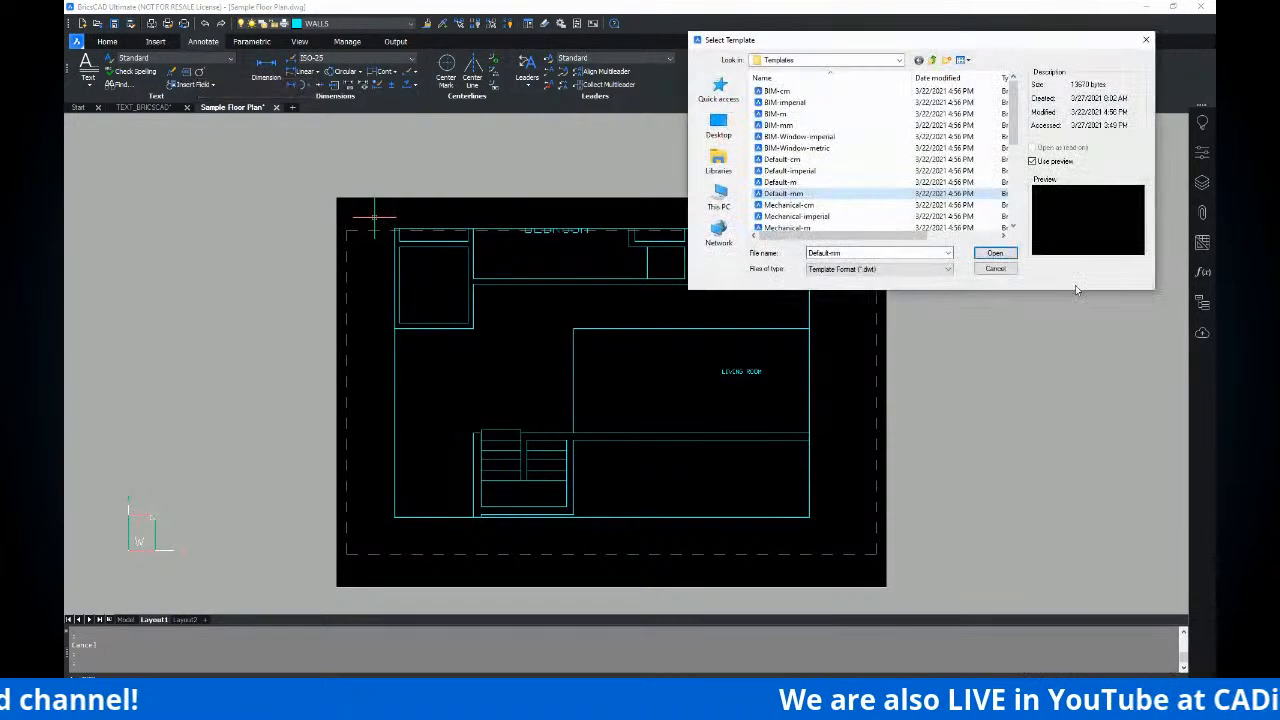
left_click(948, 253)
left_click(852, 265)
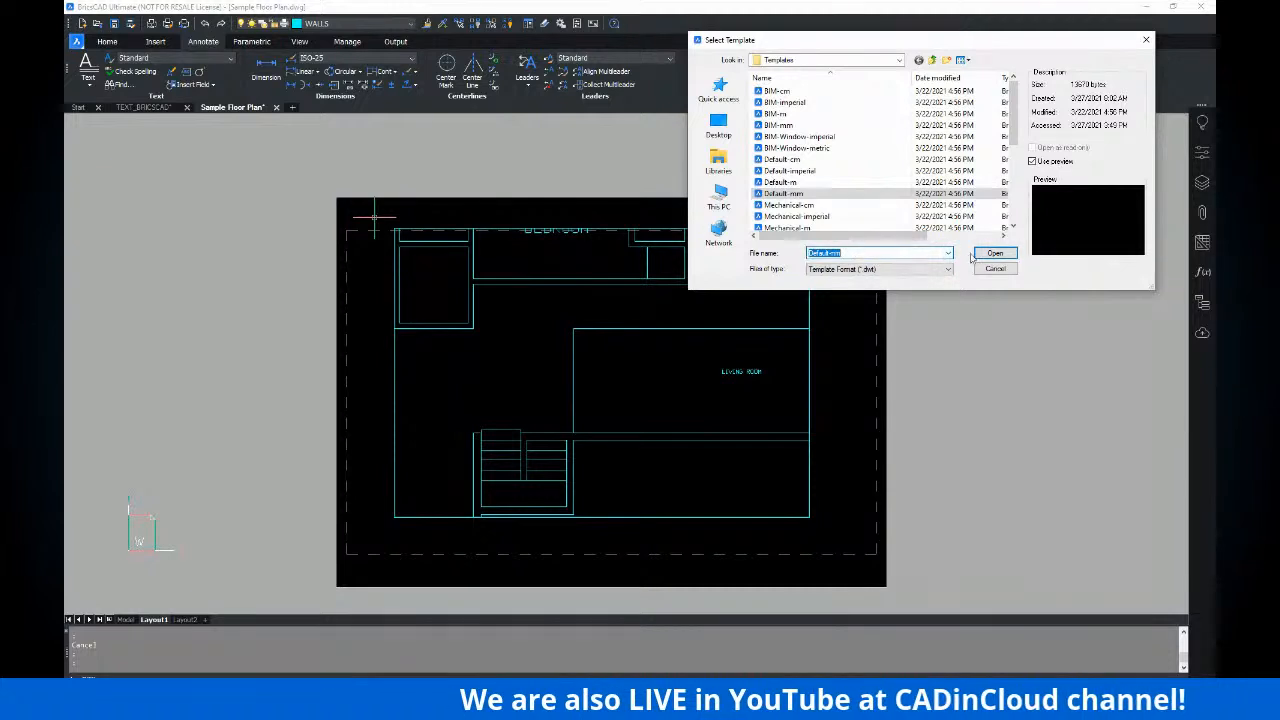
left_click(995, 253)
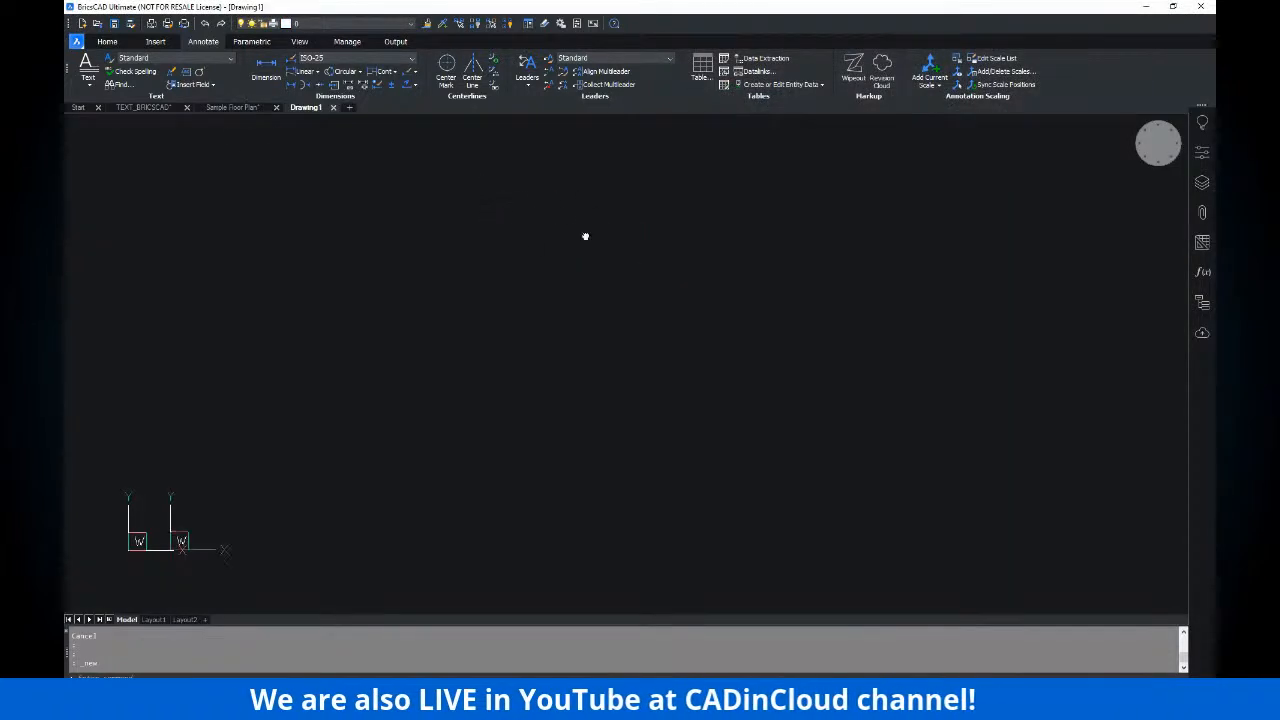
left_click(149, 63)
left_click(148, 73)
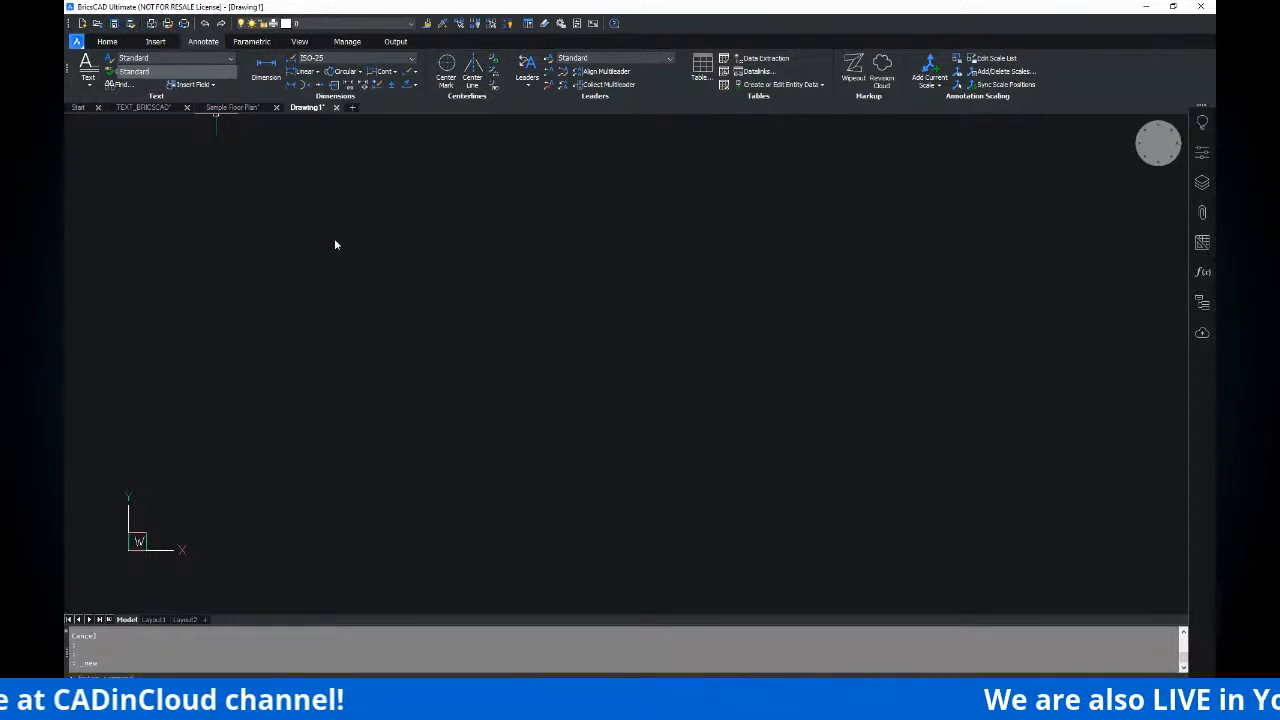
- Return to the TEXT_BRICSCAD drawing and examine the TEXT STYLES heading up close
left_click(232, 107)
left_click(148, 107)
scroll(622, 314, "down", 5)
scroll(745, 280, "up", 2)
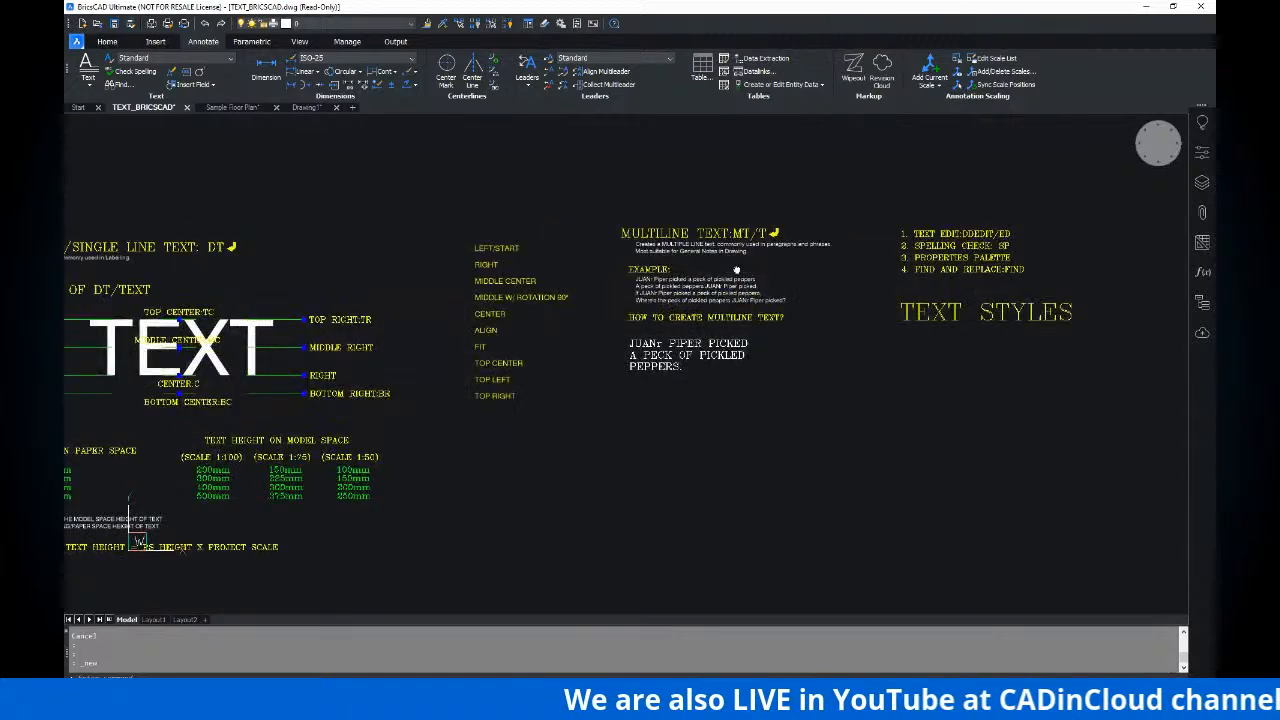
mouse_move(795, 271)
middle_mouse_down()
mouse_move(680, 266)
mouse_move(640, 284)
middle_mouse_up()
scroll(837, 277, "up", 2)
mouse_move(860, 266)
middle_mouse_down()
mouse_move(686, 265)
mouse_move(702, 269)
middle_mouse_up()
mouse_move(505, 320)
middle_mouse_down()
mouse_move(582, 314)
mouse_move(640, 258)
mouse_move(569, 186)
mouse_move(572, 147)
middle_mouse_up()
scroll(598, 320, "up", 2)
key("ctrl")
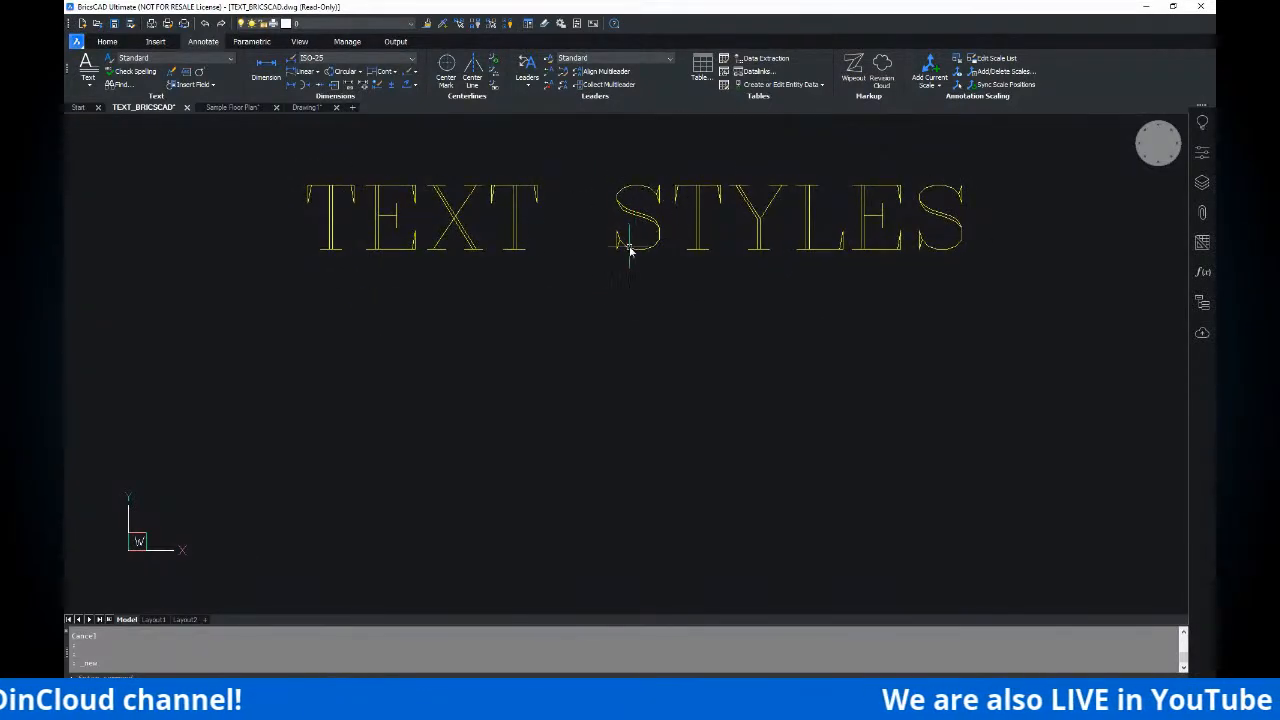
middle_click_drag(663, 212, 663, 218)
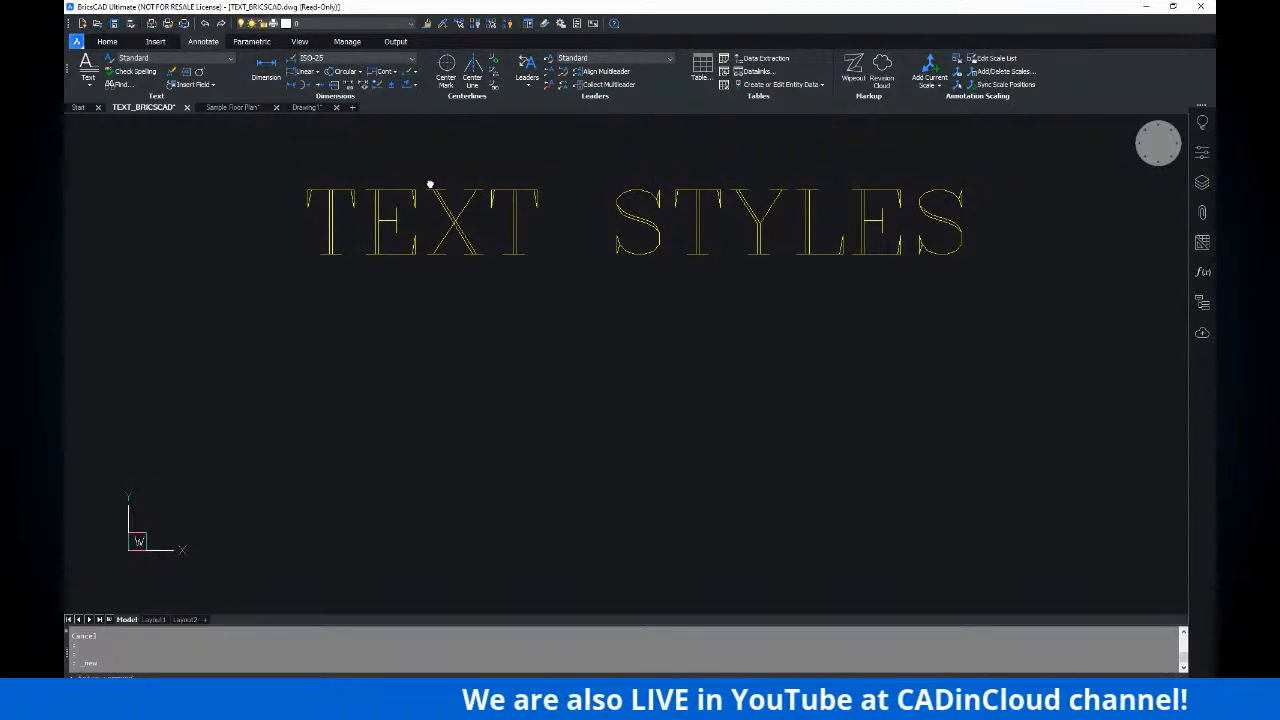
- Switch to the Sample Floor Plan drawing and show the whole floor plan in model space
left_click(213, 109)
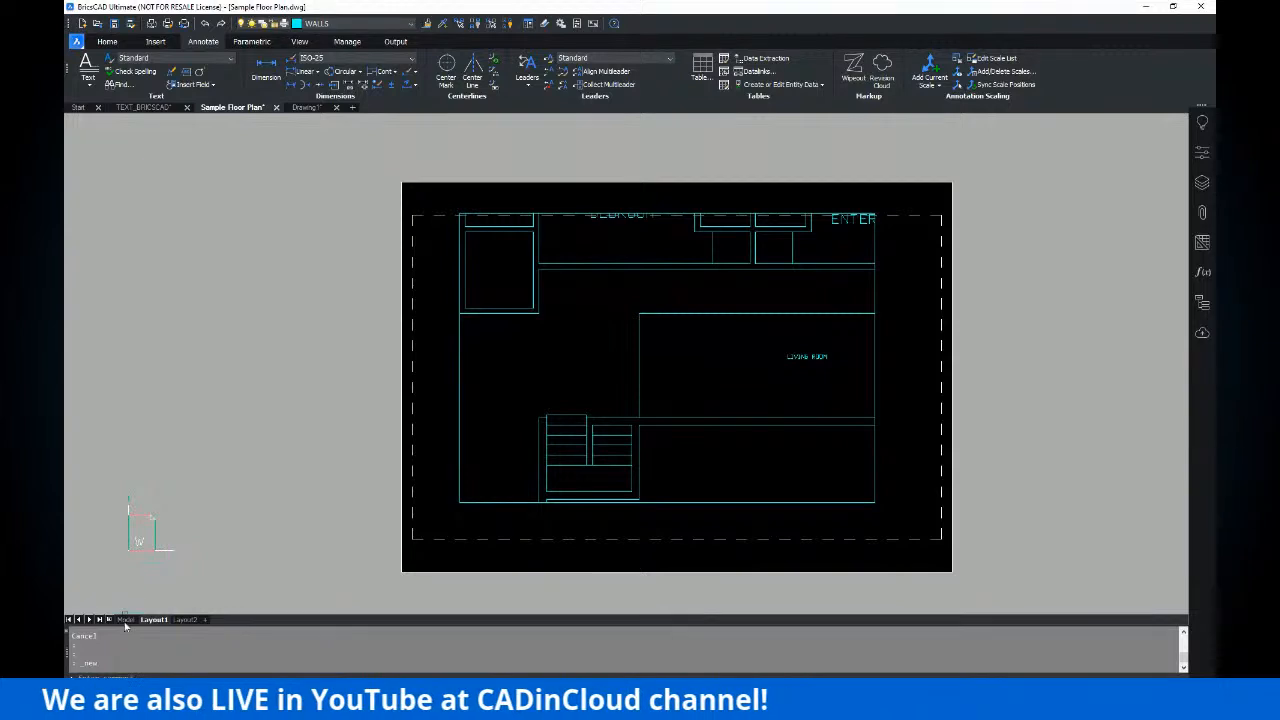
left_click(125, 620)
scroll(686, 349, "down", 5)
scroll(708, 349, "down", 5)
left_click(760, 234)
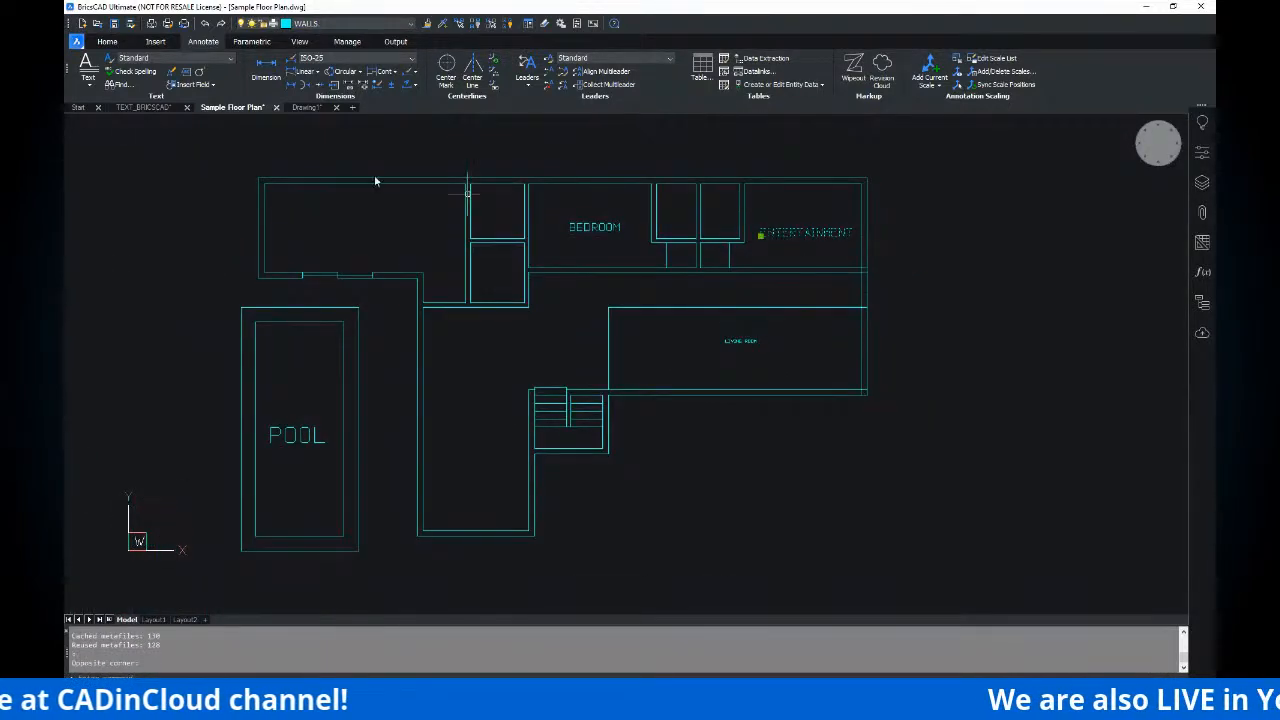
key("ctrl")
key("Escape")
key("Escape")
mouse_move(990, 322)
middle_mouse_down()
mouse_move(1020, 333)
mouse_move(1008, 318)
middle_mouse_up()
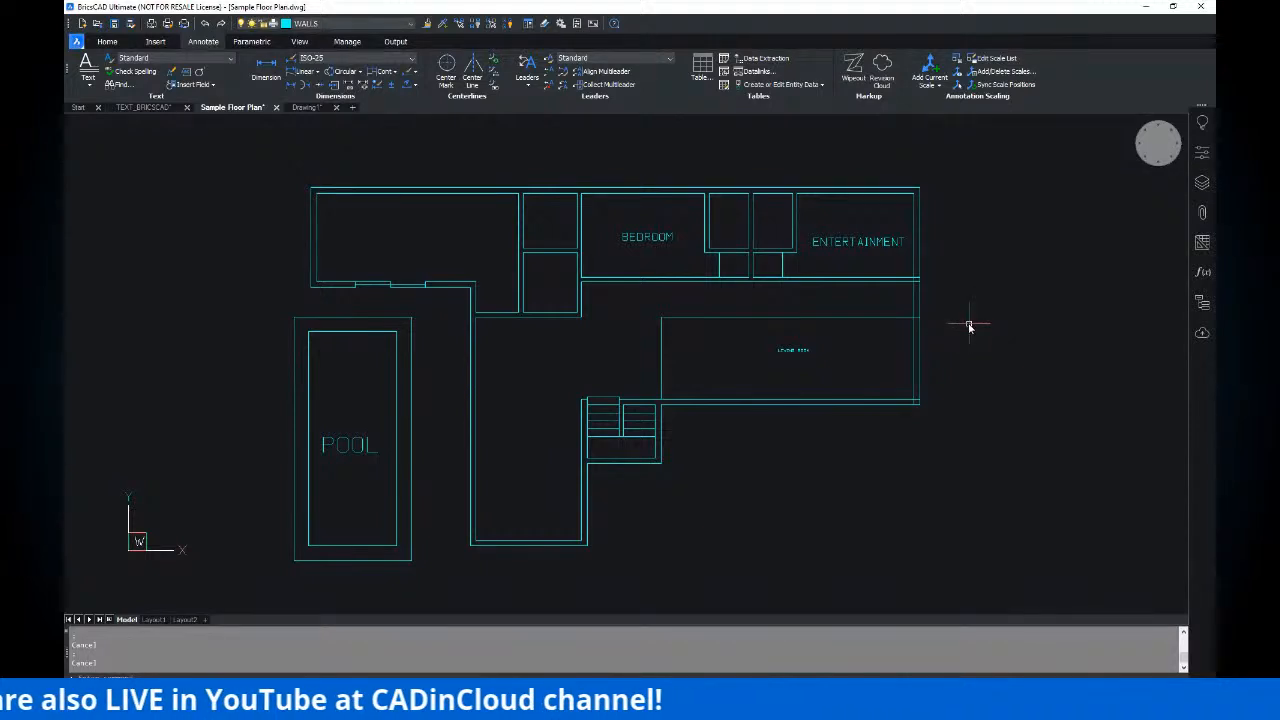
- Open the text style manager with the STYLE command and delete the DYN_DIM text style
type("st")
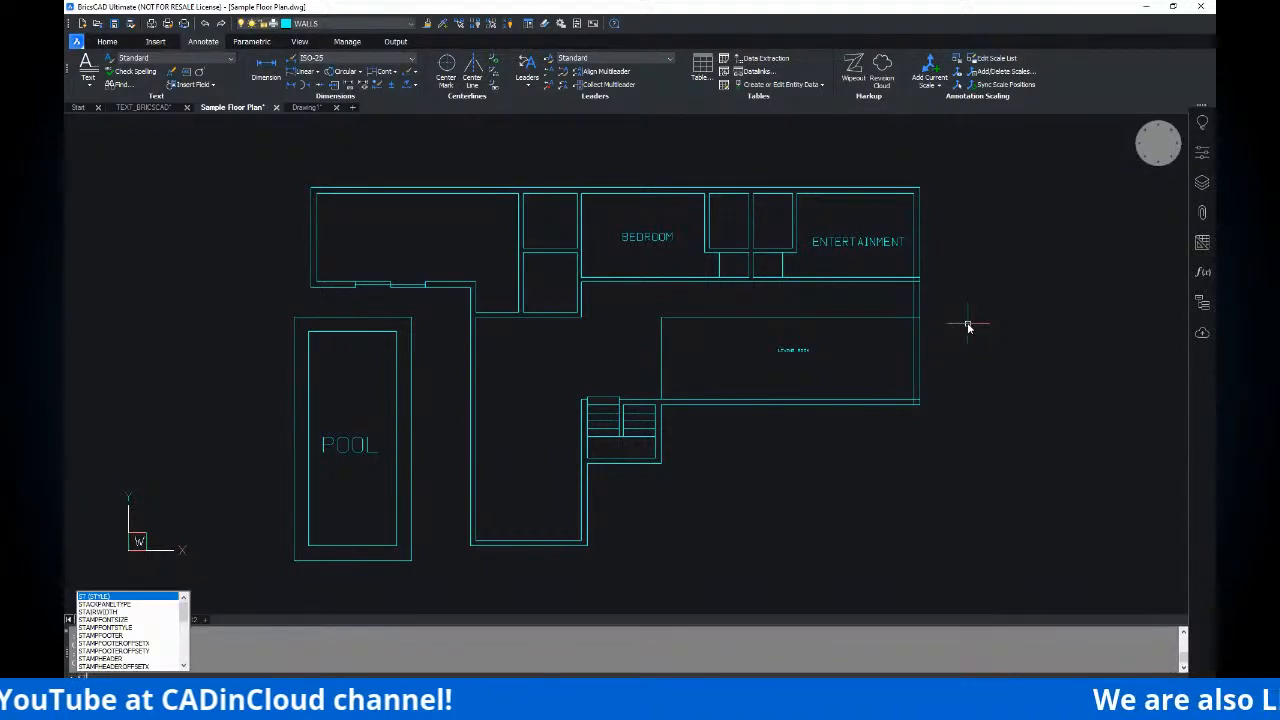
key("Return")
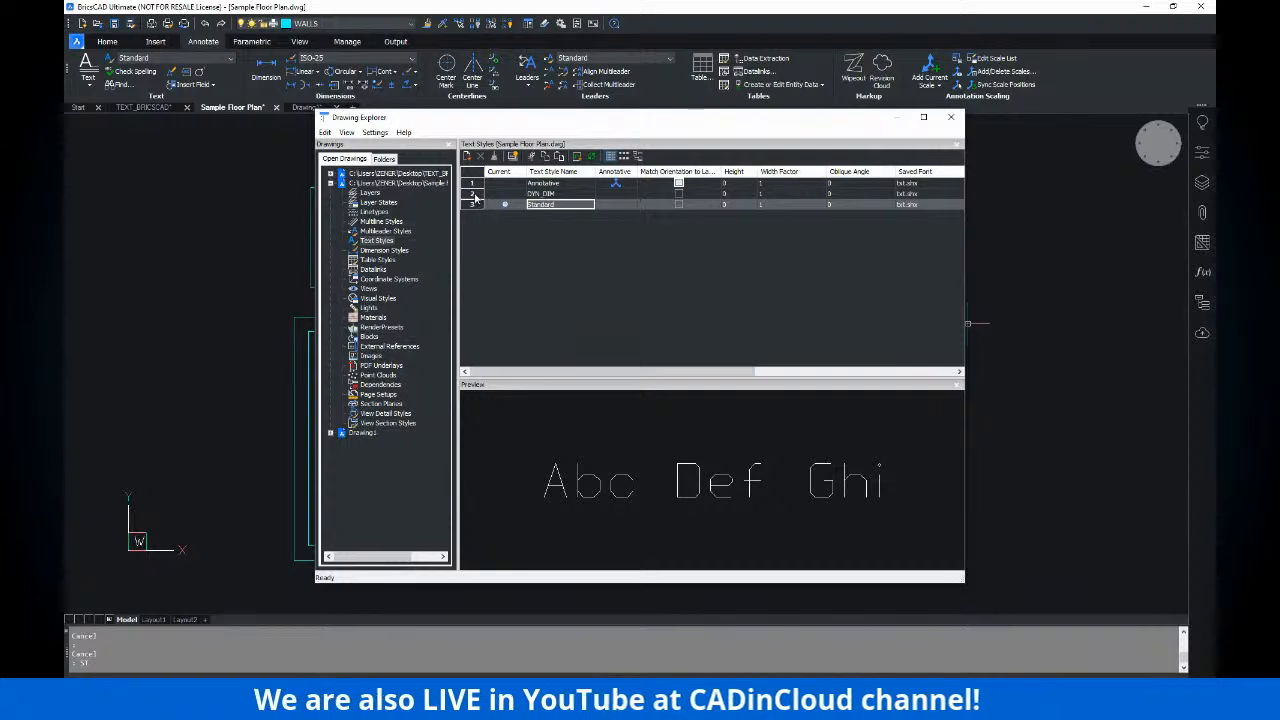
right_click(475, 196)
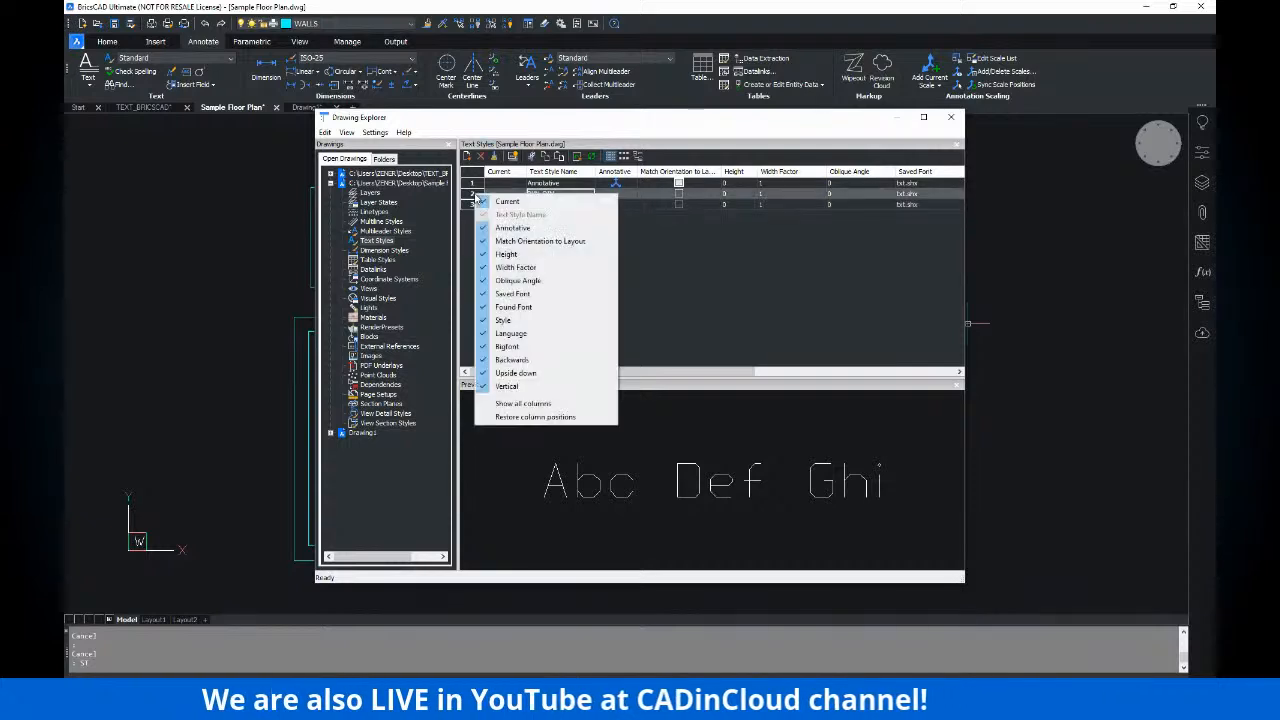
left_click(725, 305)
right_click(500, 196)
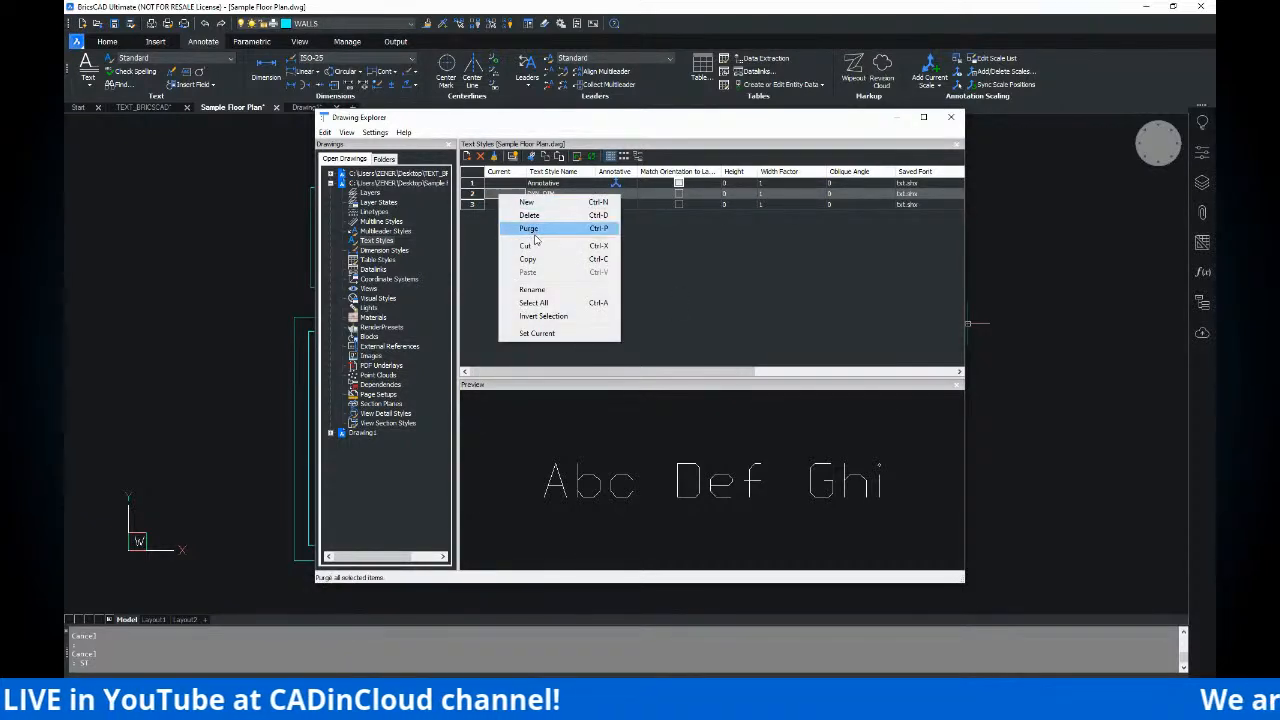
left_click(544, 216)
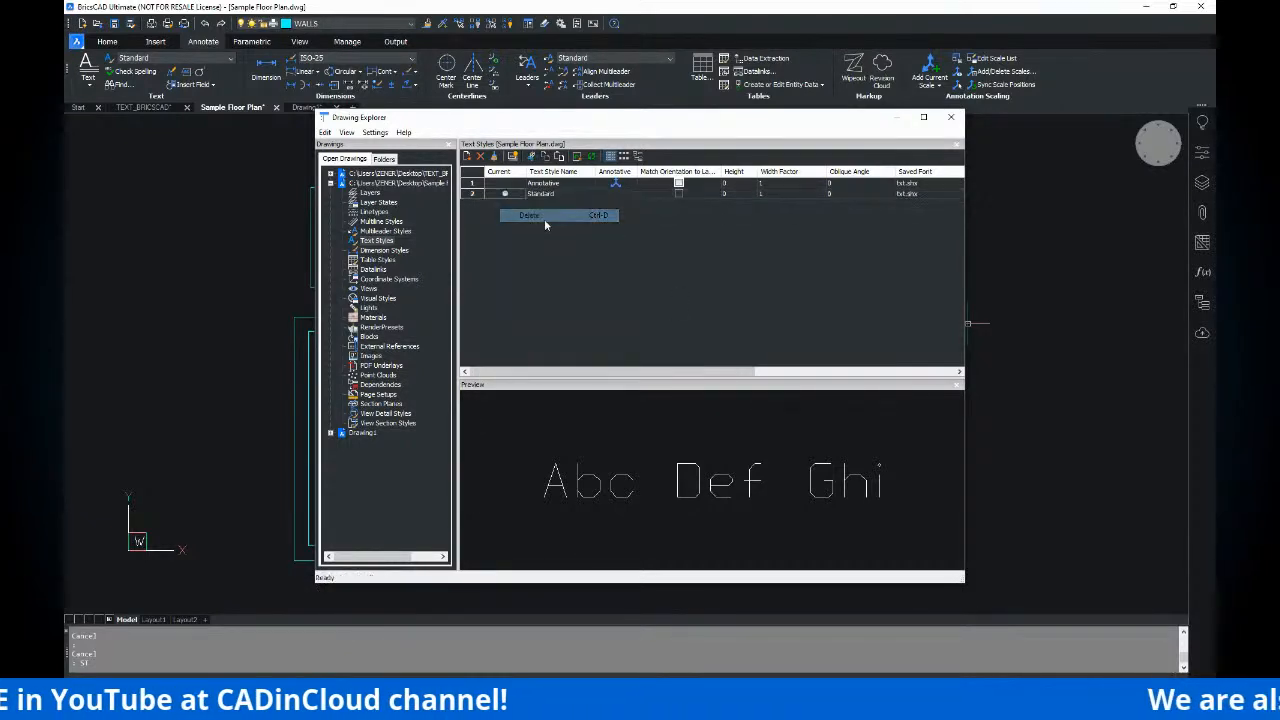
- Check the available actions for the Annotative text style and make Standard the current style again
right_click(503, 185)
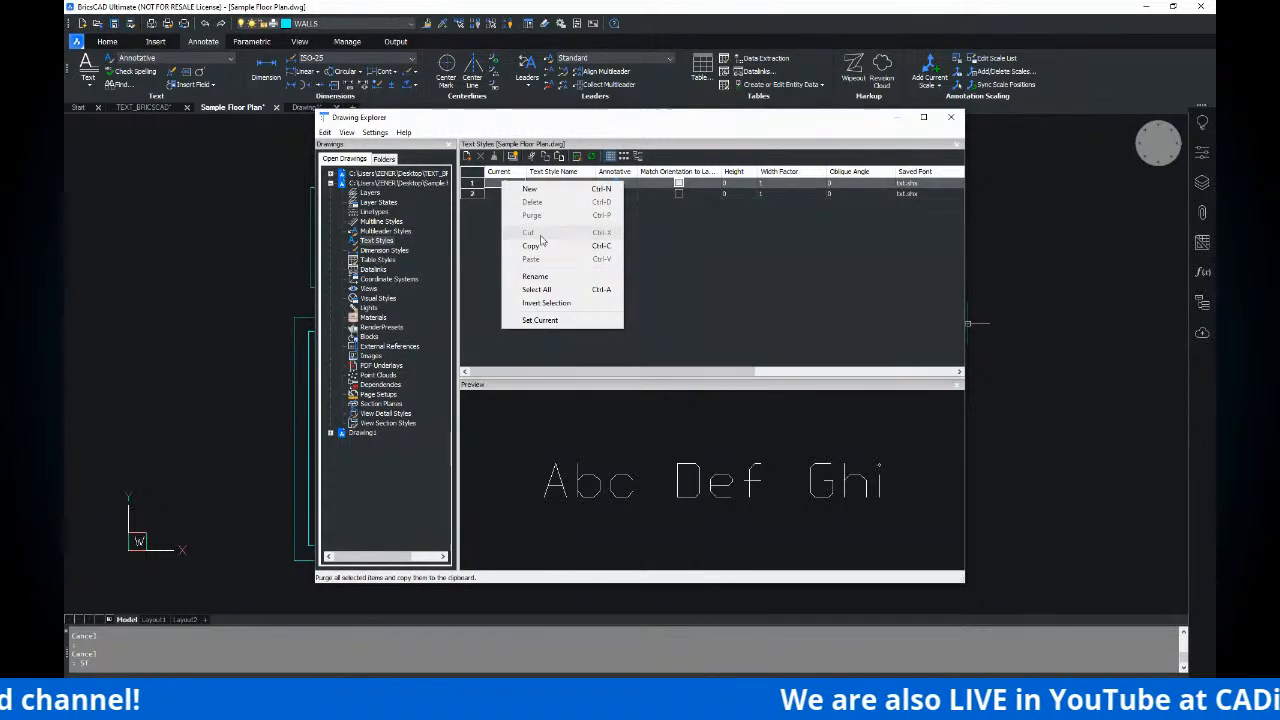
right_click(470, 184)
left_click(680, 243)
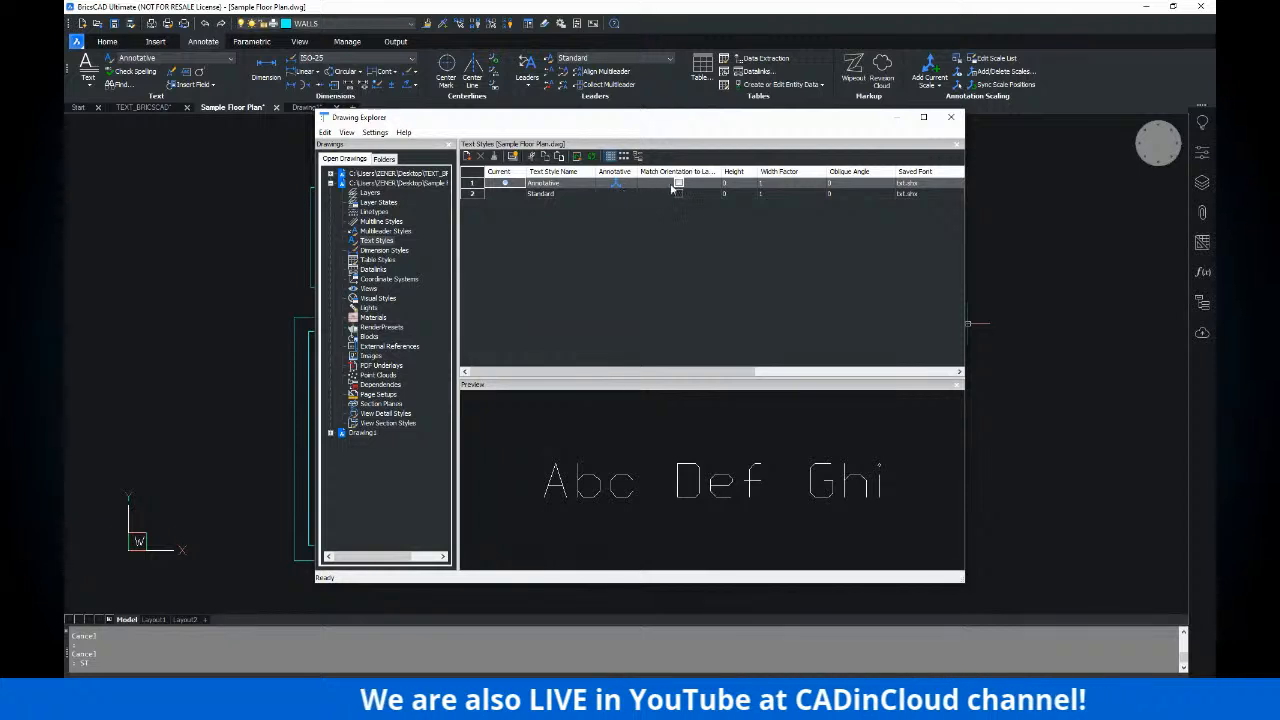
left_click(505, 194)
left_click(545, 198)
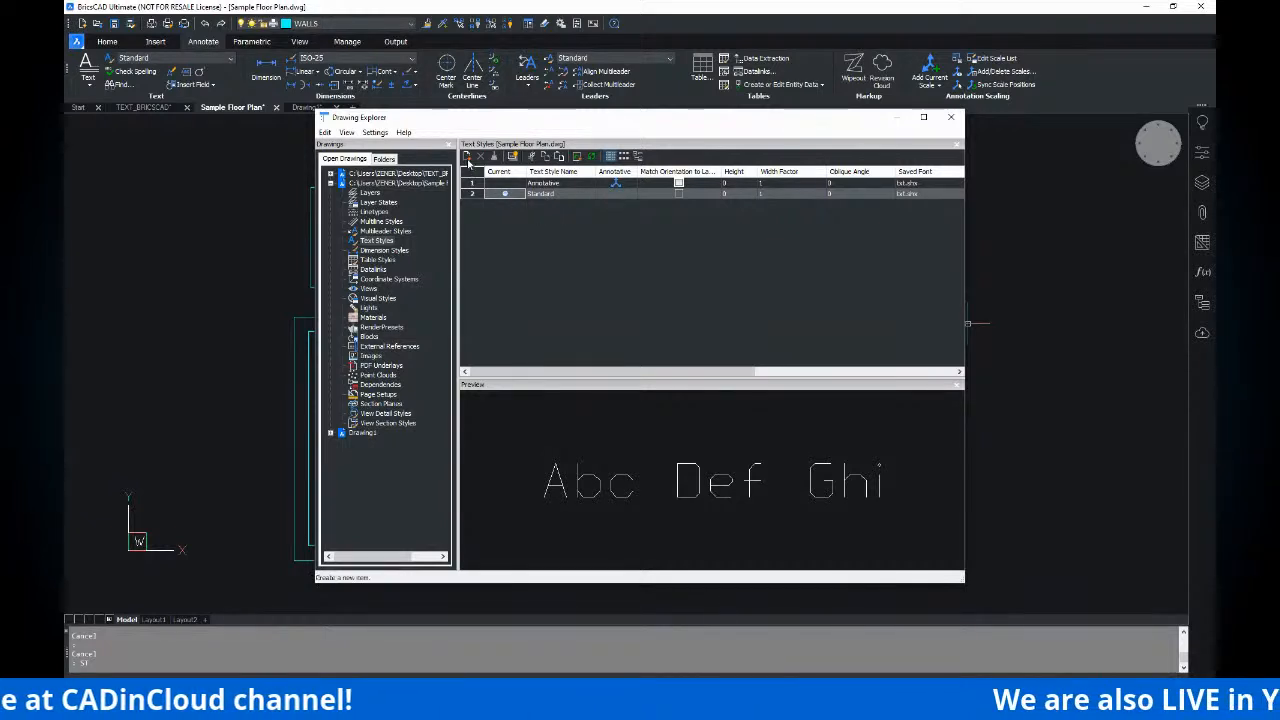
- Create a new text style named ARIAL in the Sample Floor Plan drawing
key("ctrl")
key("ctrl")
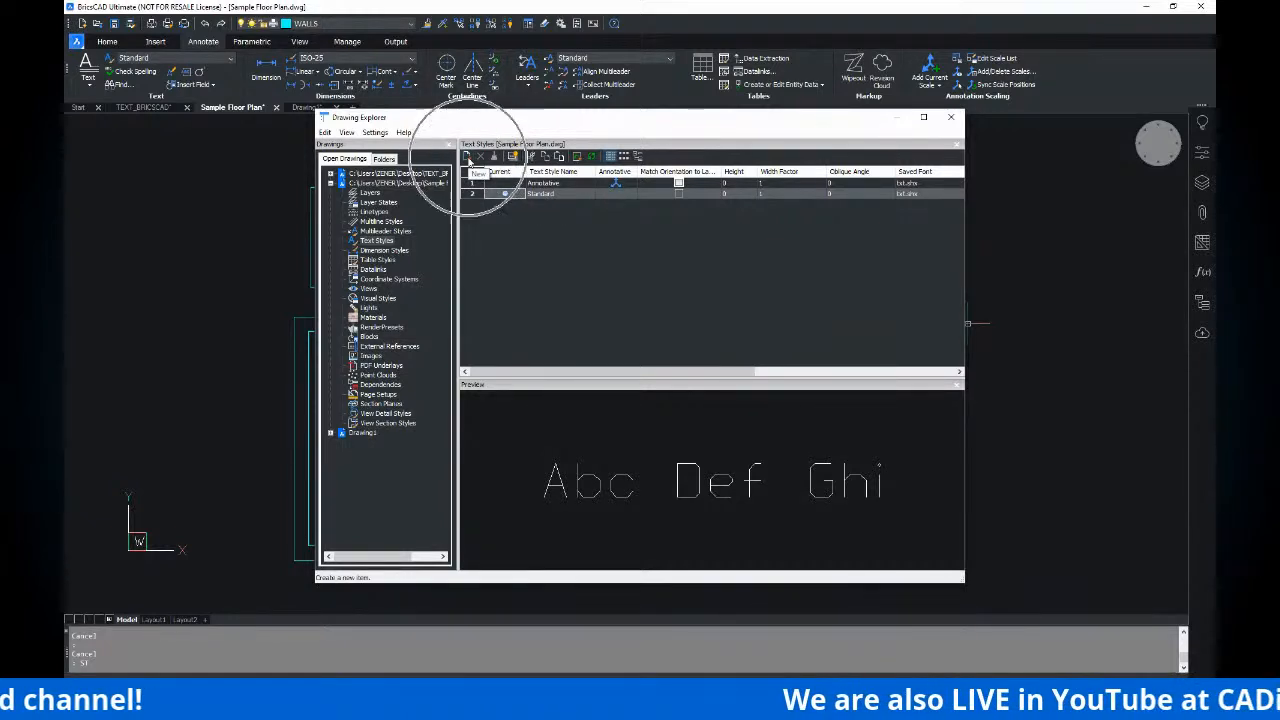
left_click(466, 158)
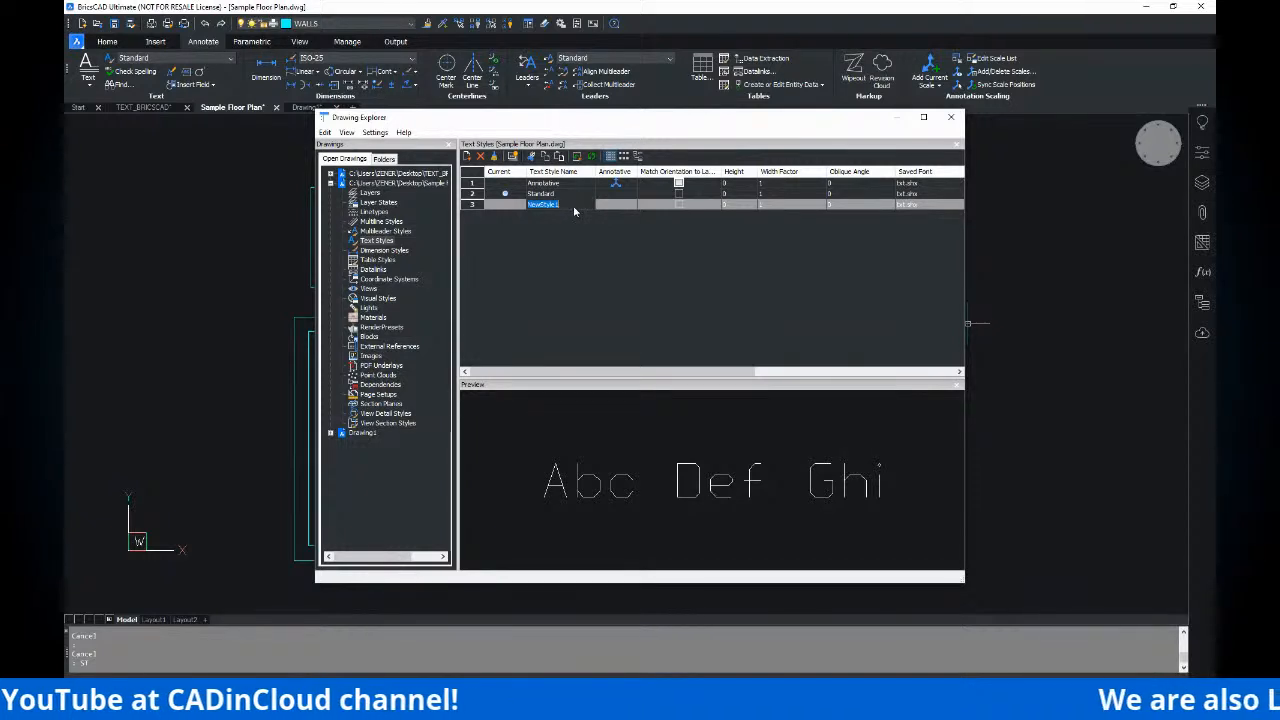
type("ARIAL")
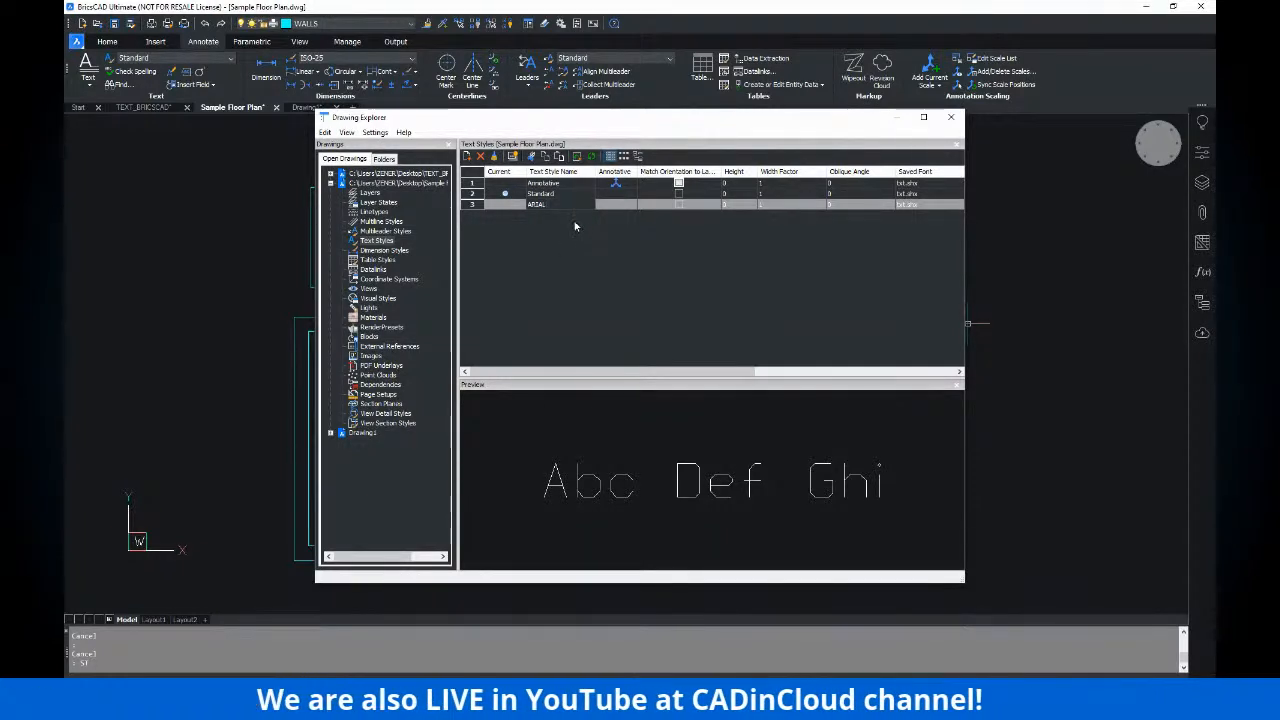
left_click(911, 208)
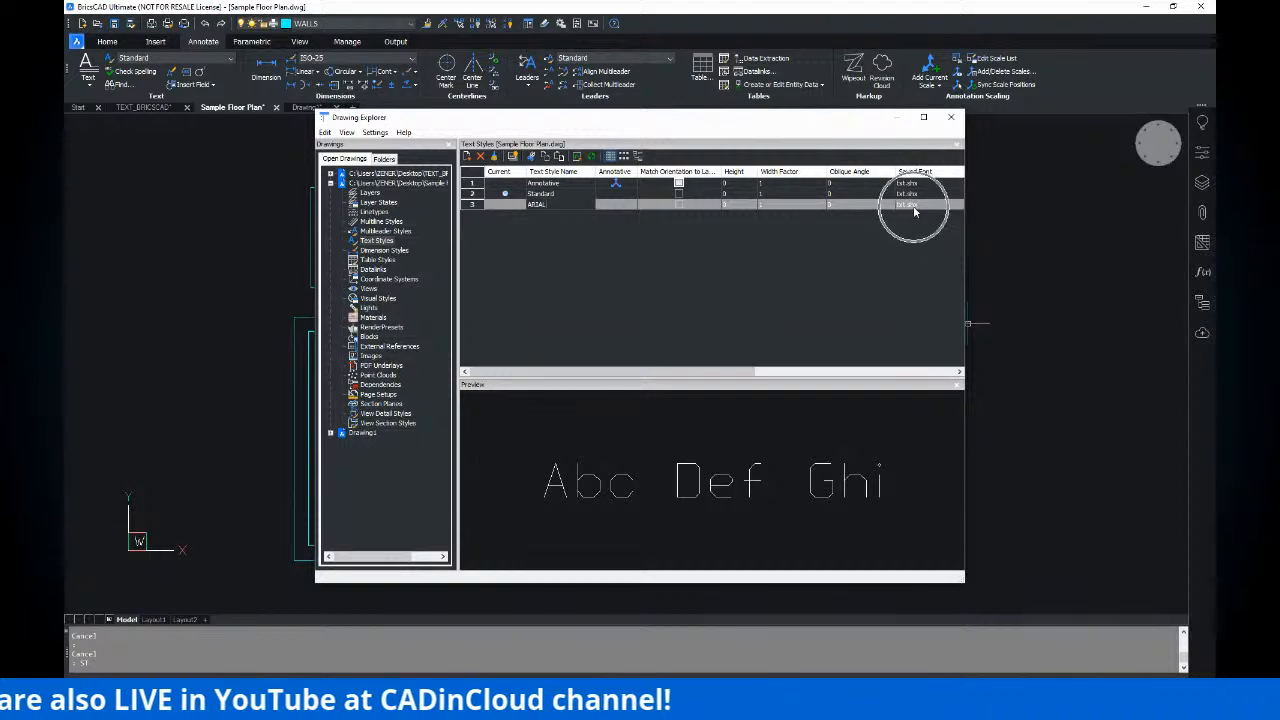
left_click(568, 202)
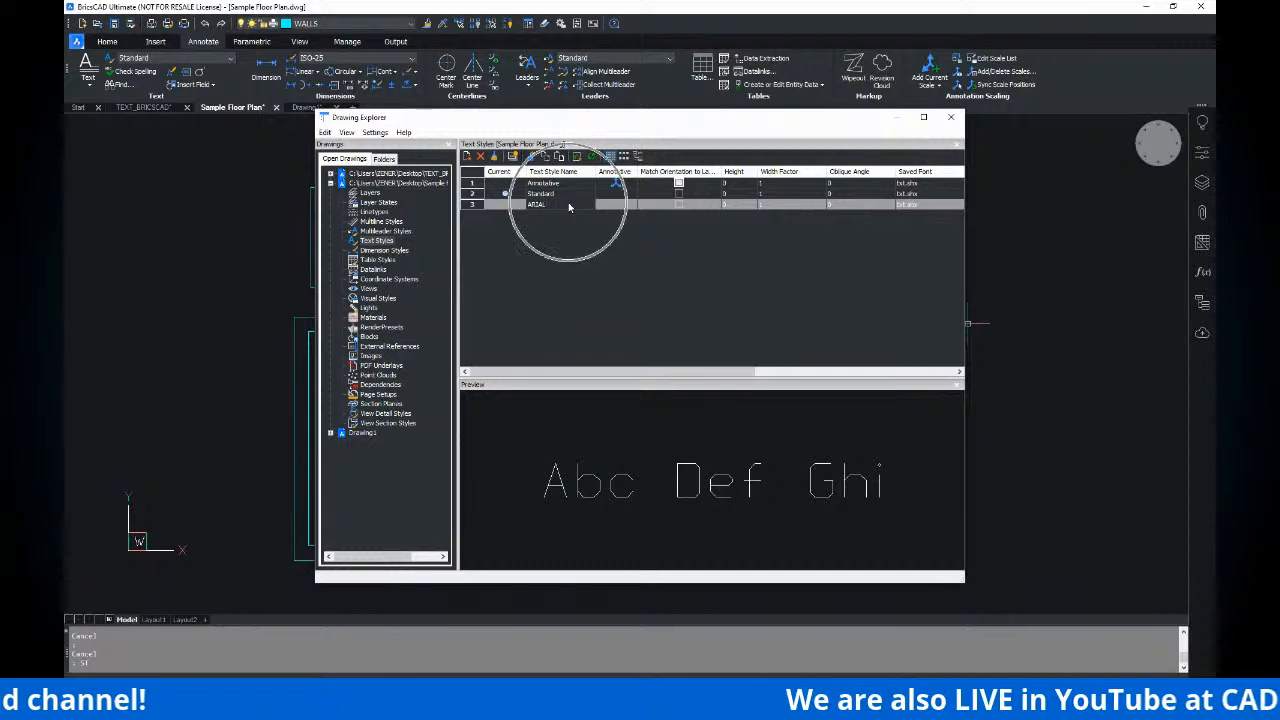
- Assign the Arial font to the ARIAL text style
left_click(931, 204)
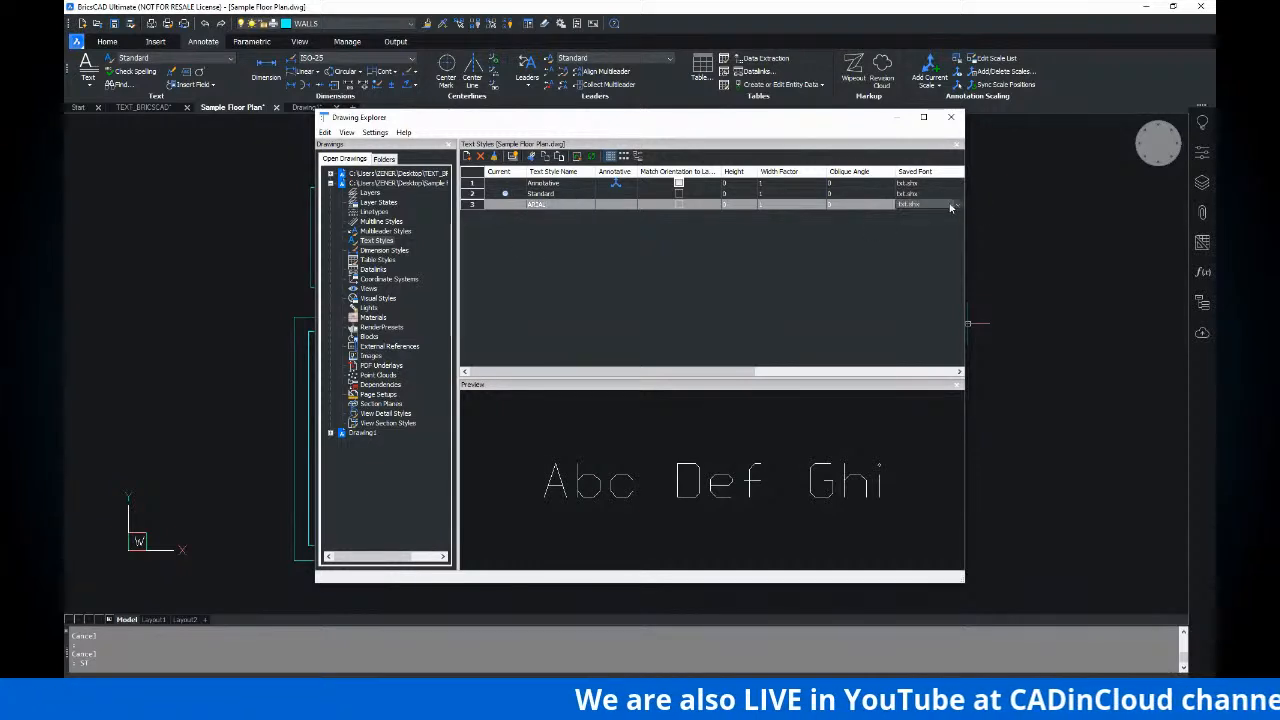
left_click(957, 205)
type("ar")
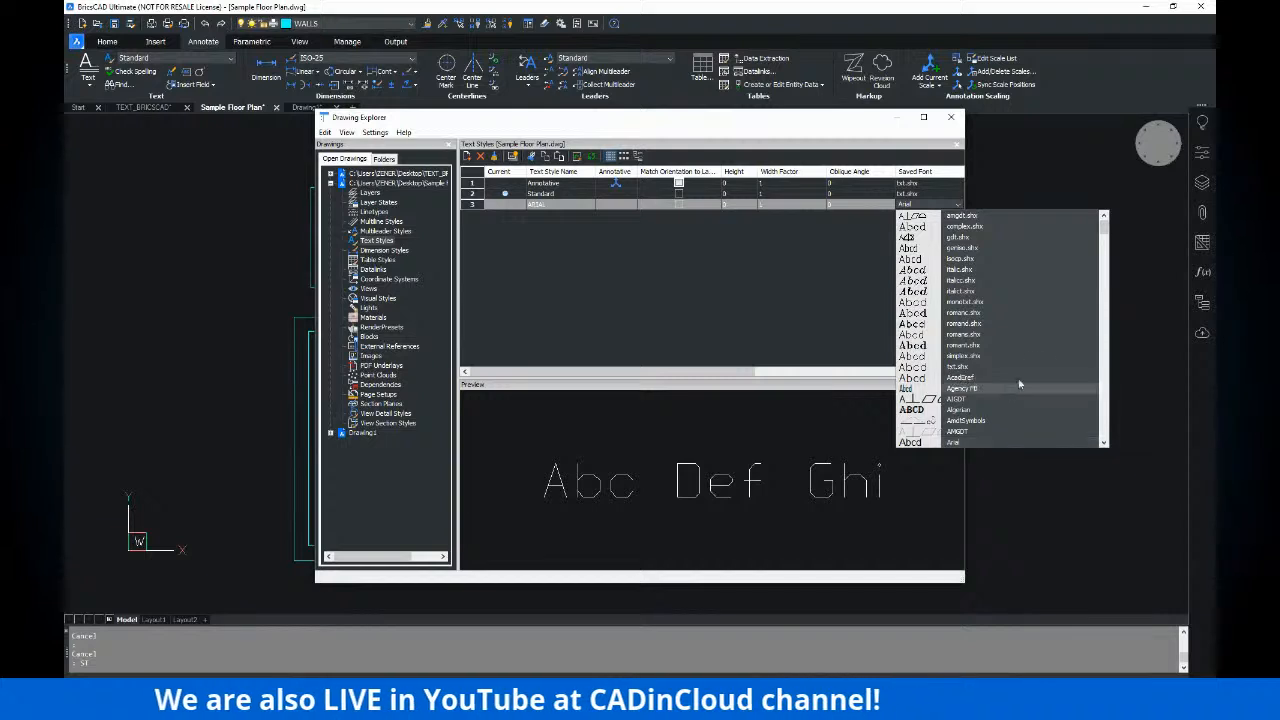
left_click(962, 444)
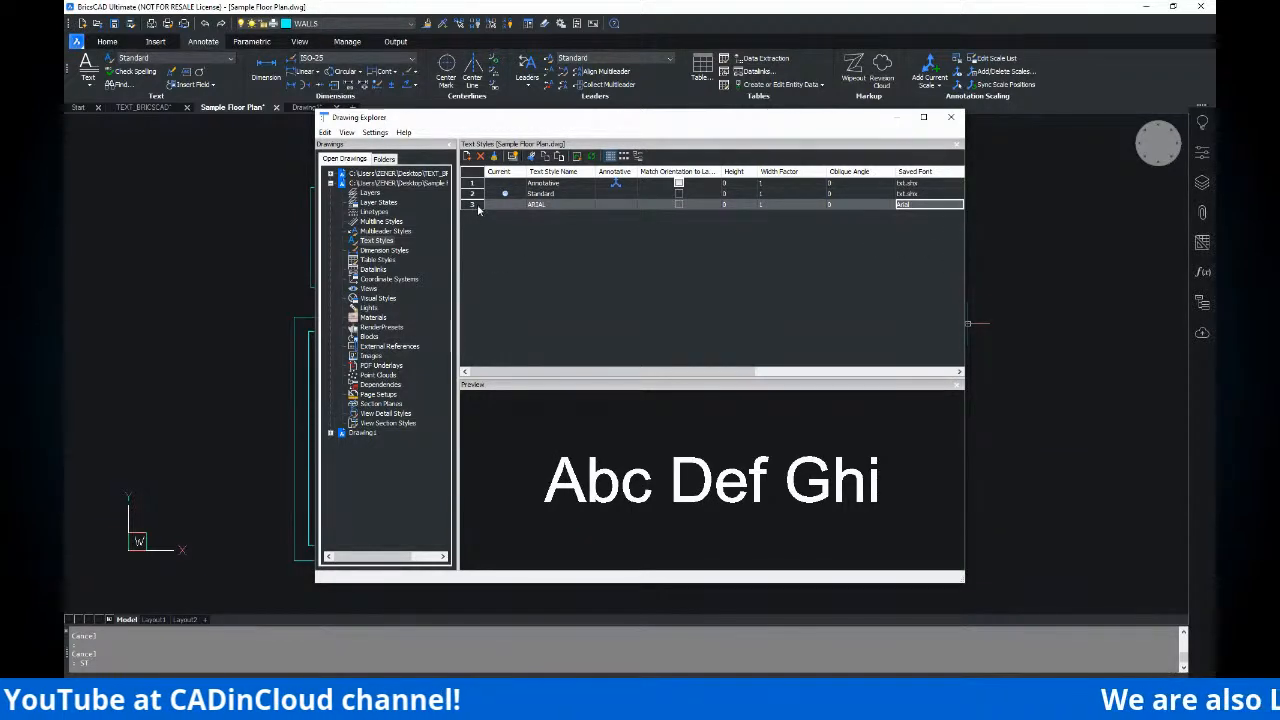
left_click(544, 208)
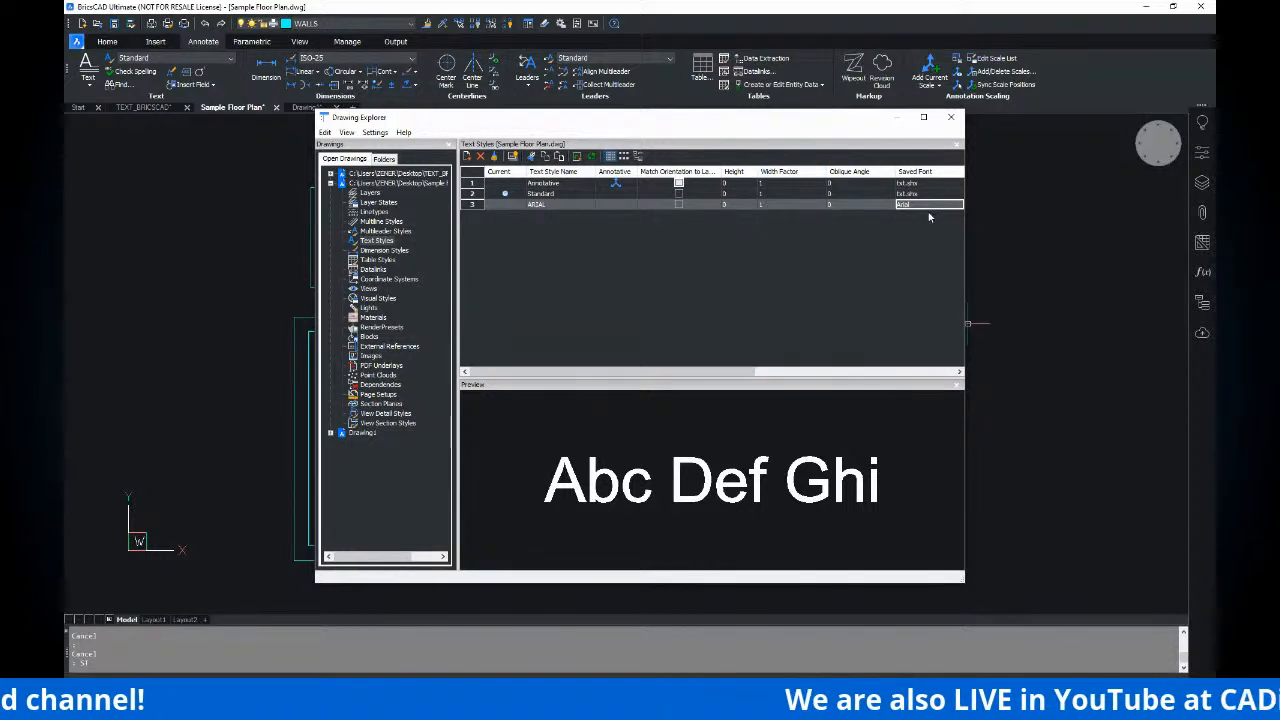
- Create a text style named ROMANC and assign it the romanc.shx font
left_click(467, 157)
left_click(468, 158)
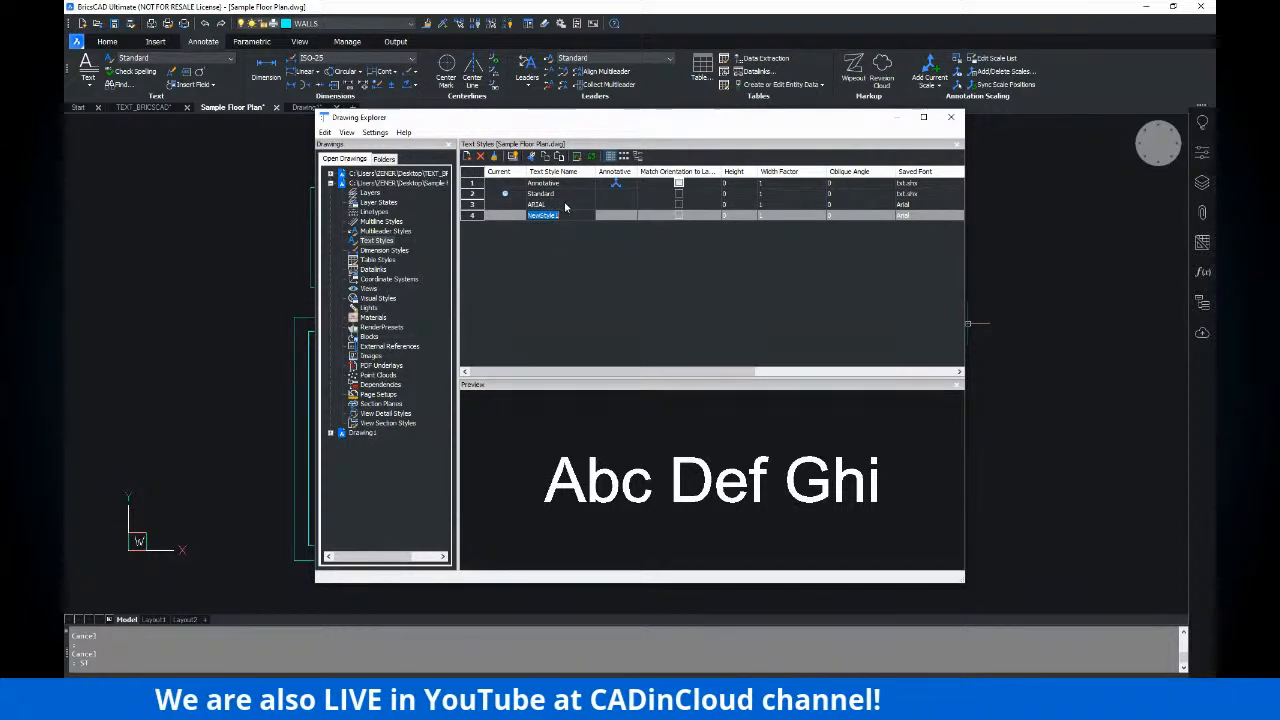
type("ROMANZ")
key("Return")
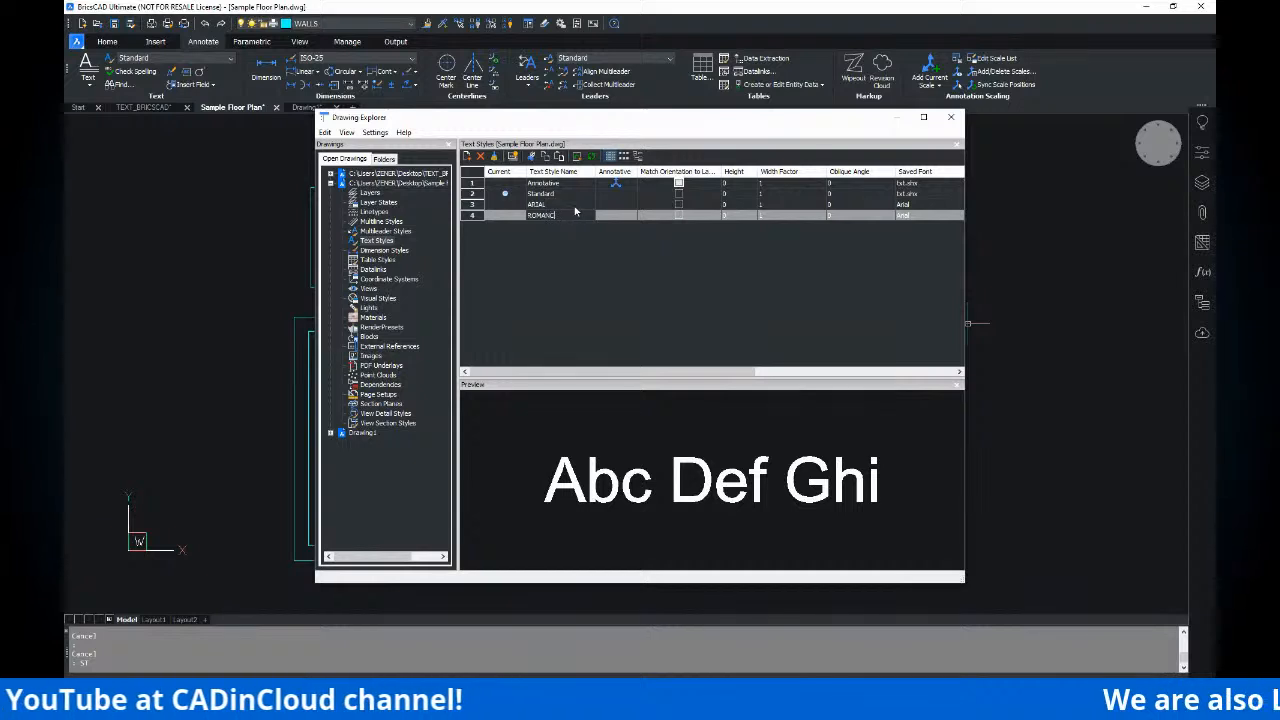
left_click(917, 216)
left_click(957, 216)
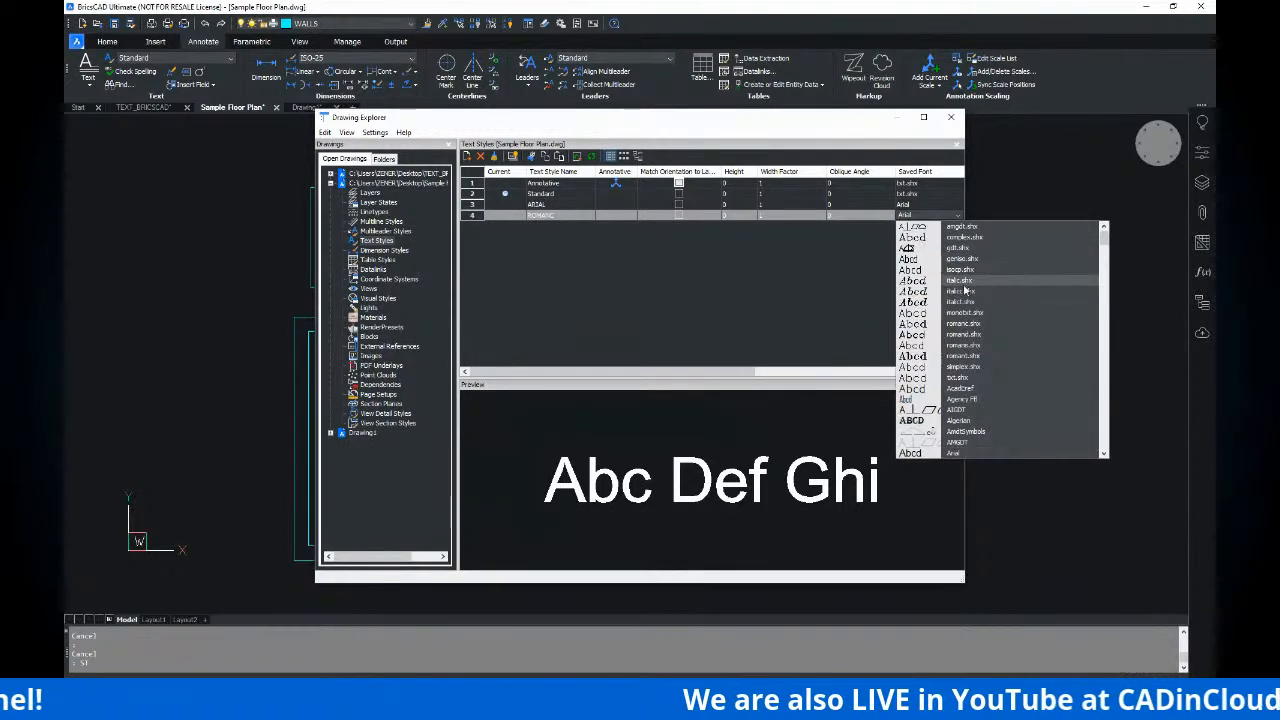
key("r")
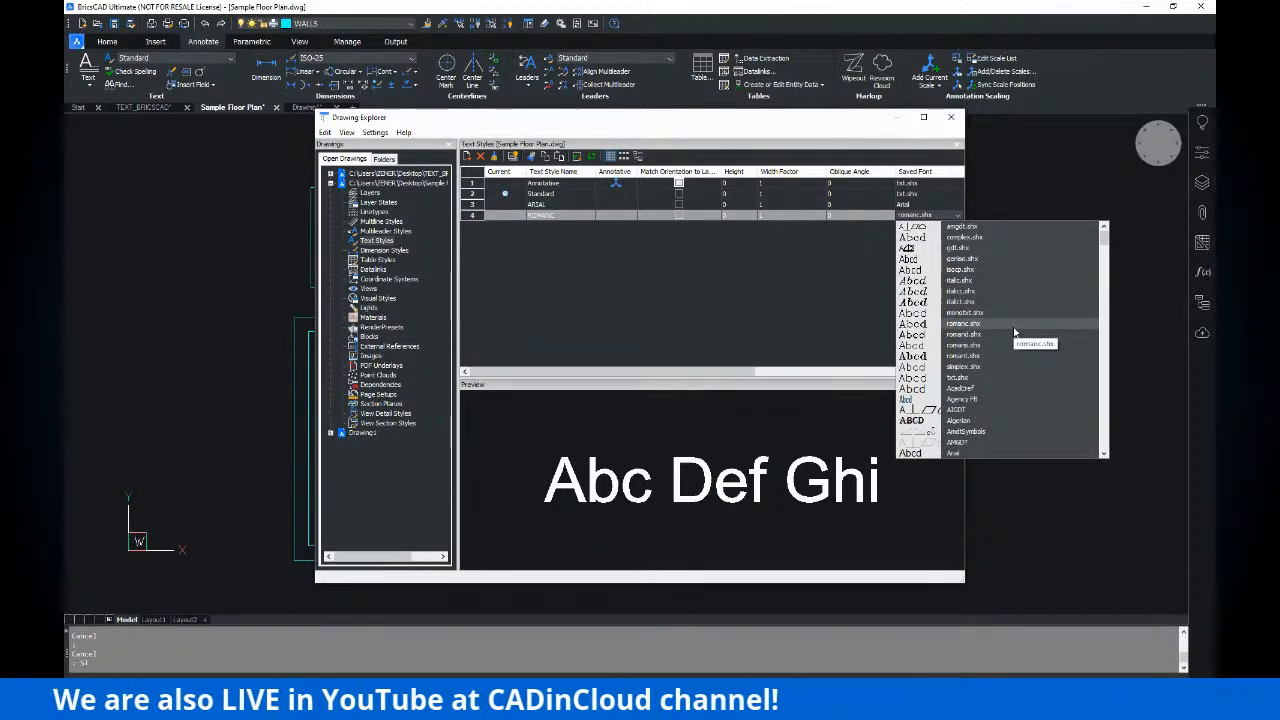
left_click(963, 328)
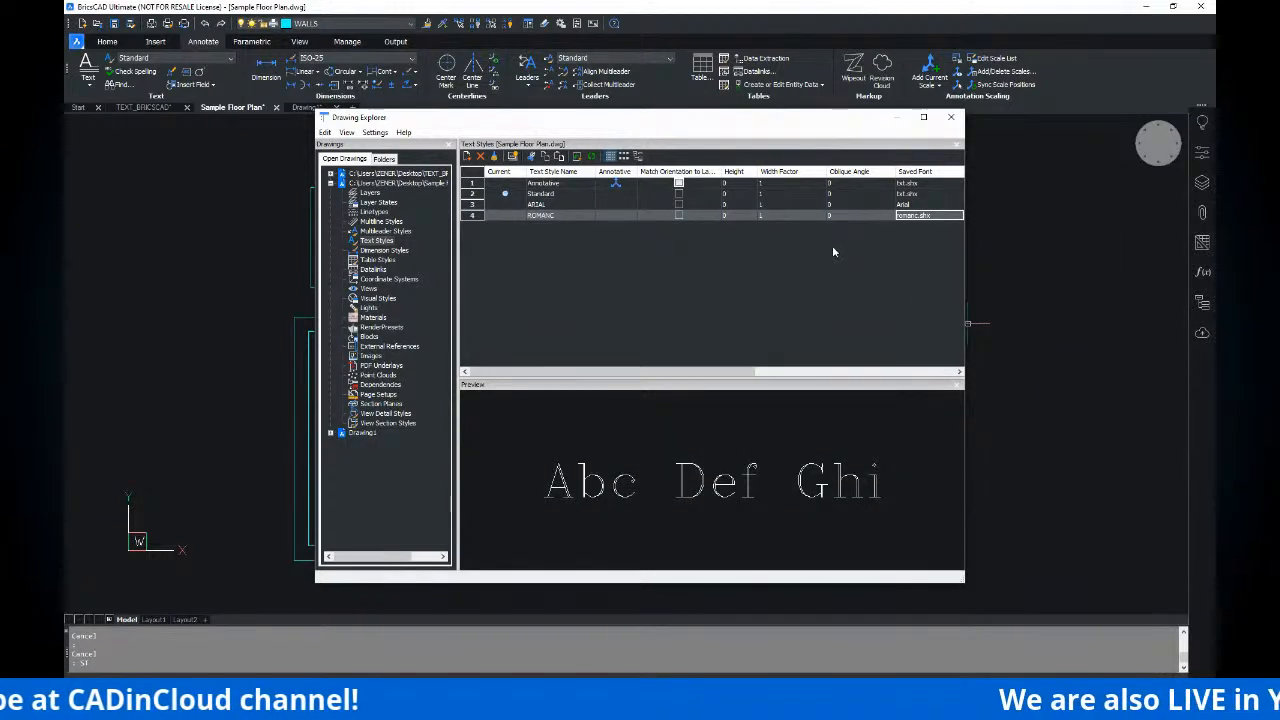
left_click(554, 222)
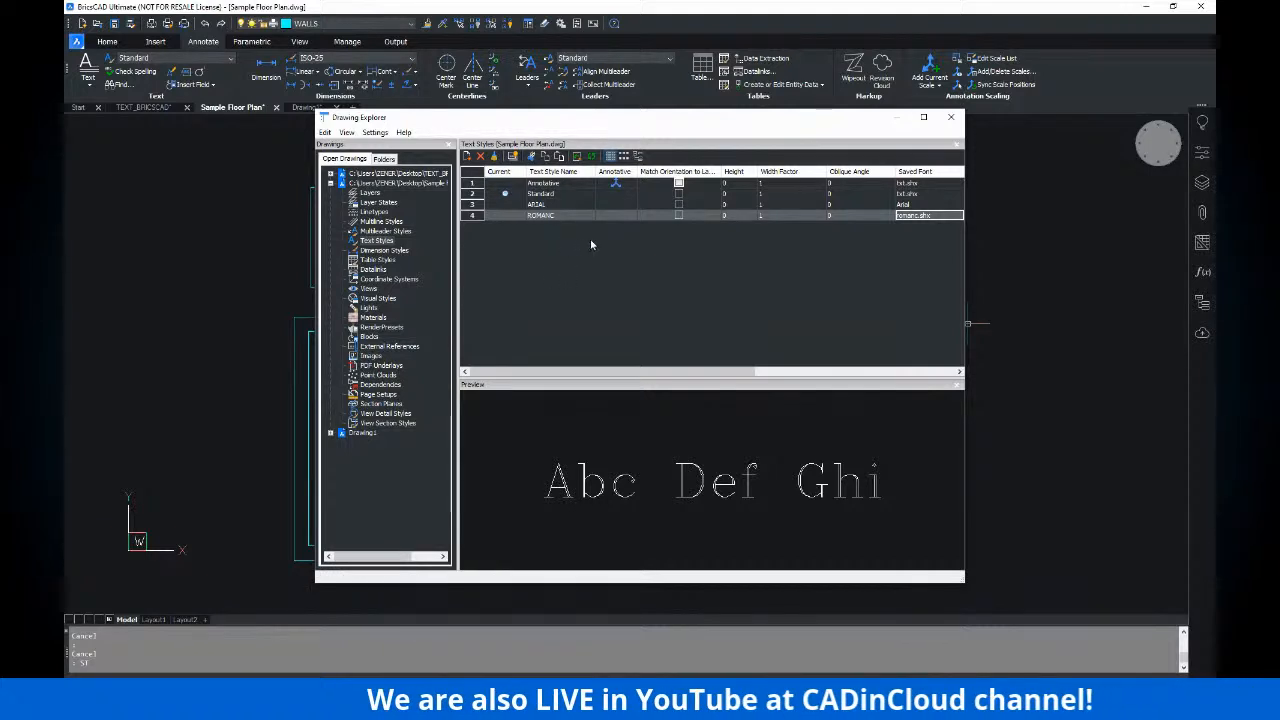
- Add another new text style and assign it the Cooper Black font
left_click(466, 156)
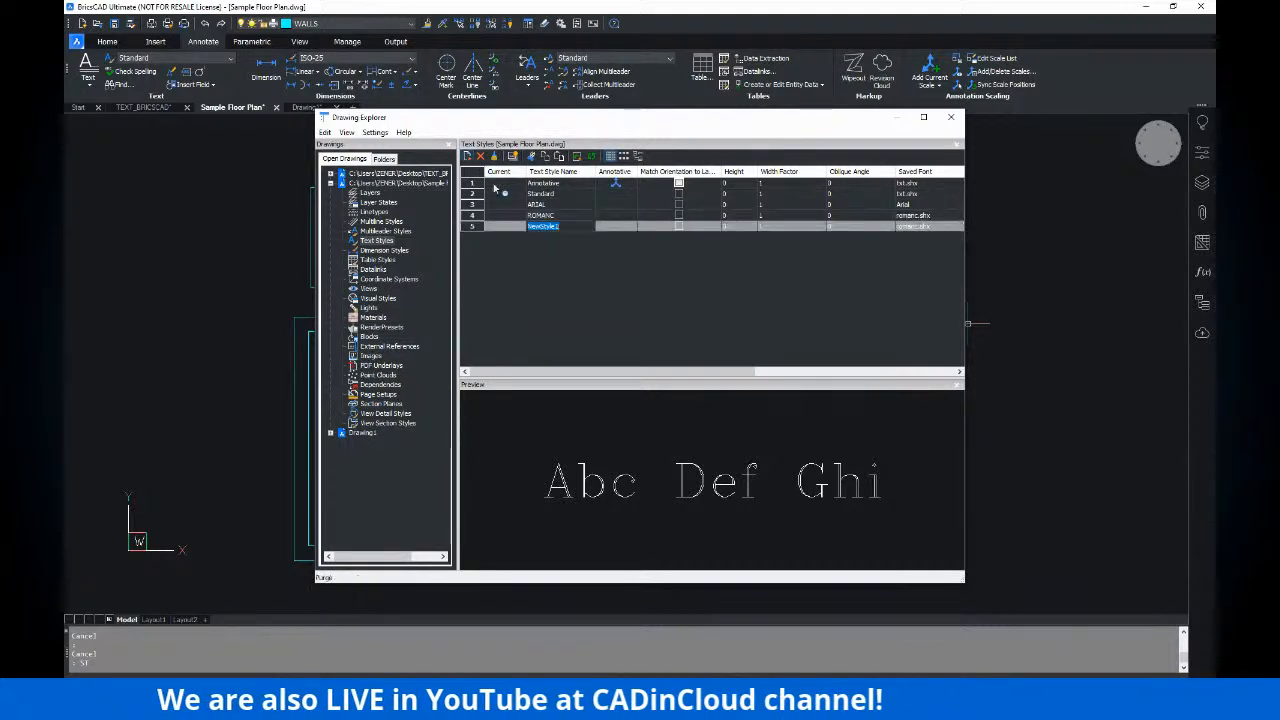
left_click(958, 230)
left_click(958, 228)
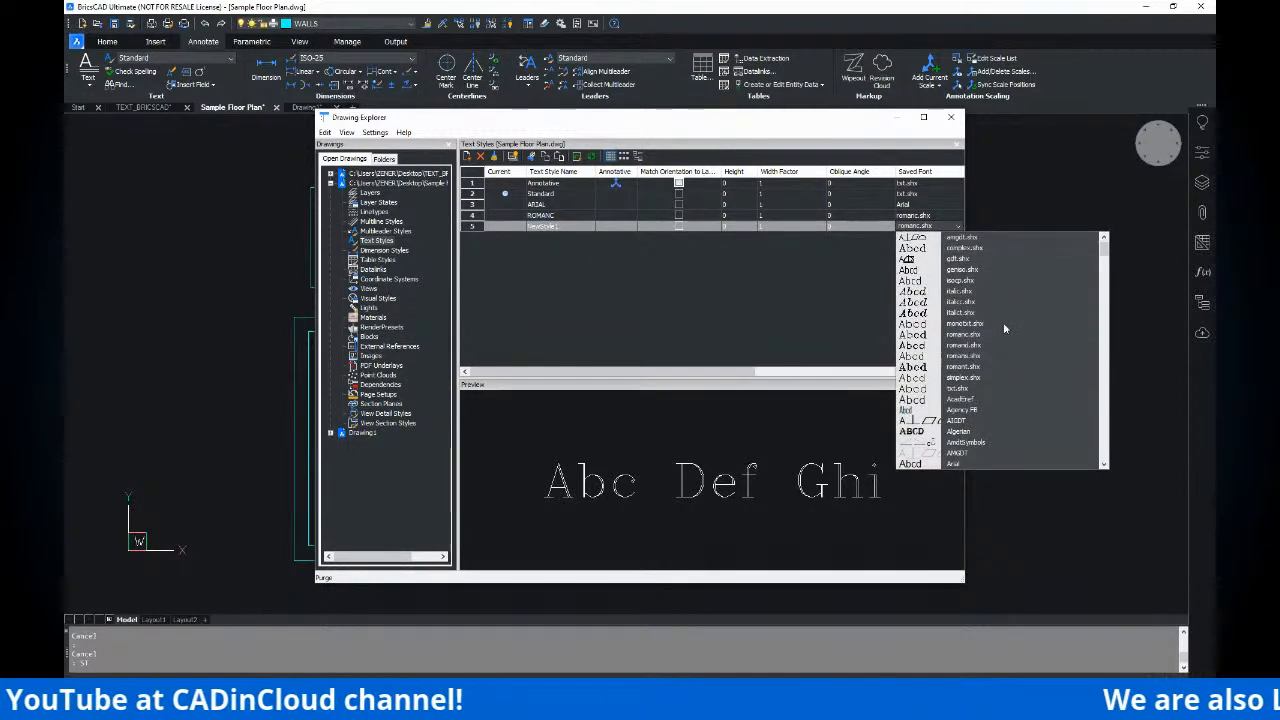
scroll(996, 358, "down", 1)
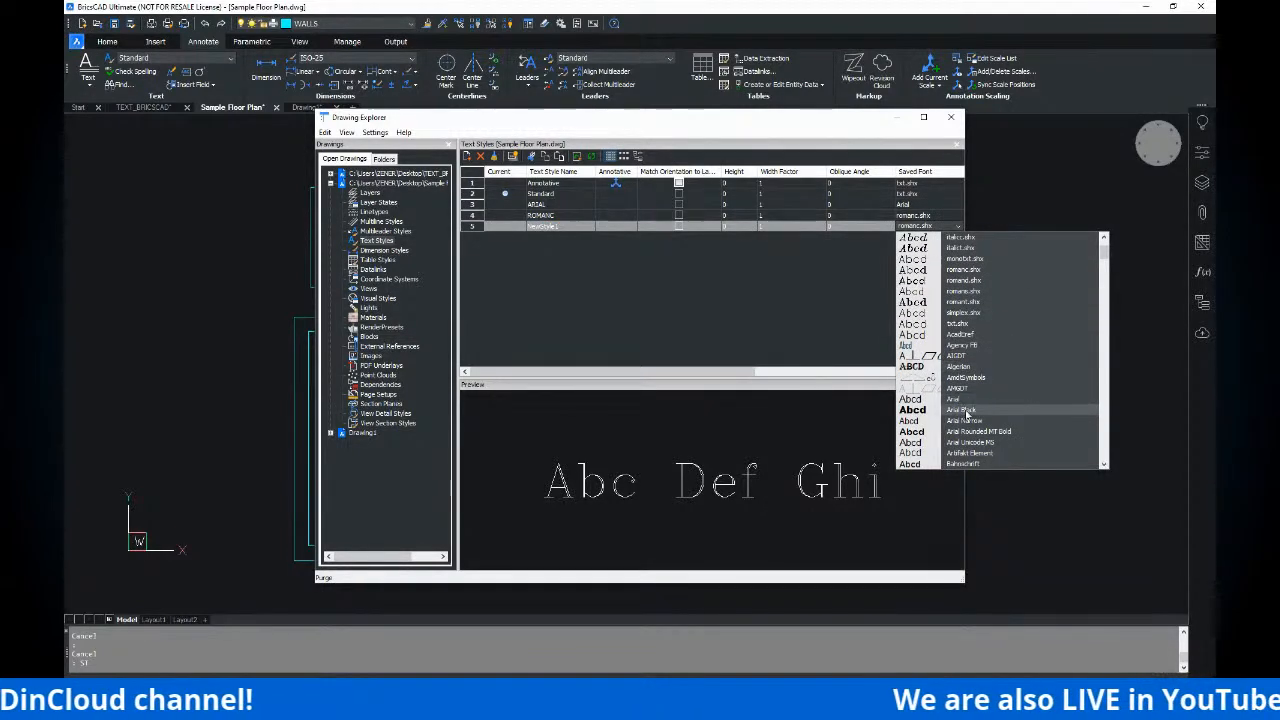
scroll(968, 414, "down", 3)
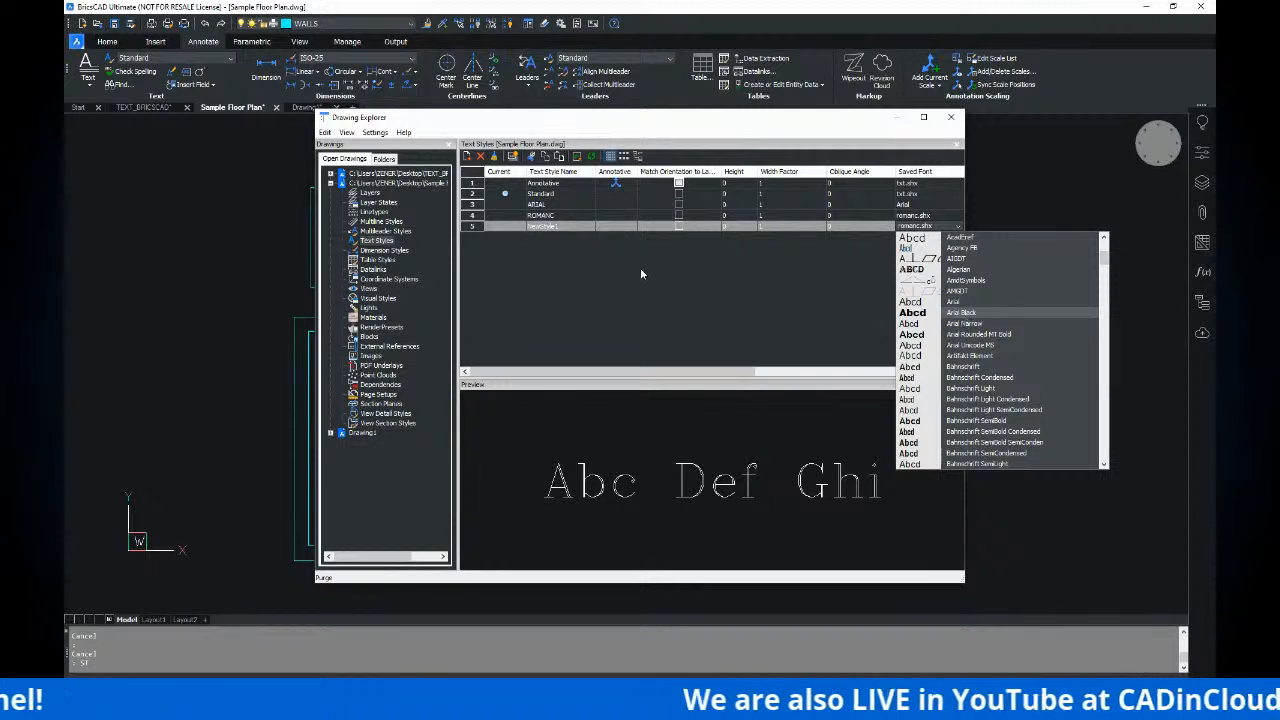
scroll(1008, 340, "down", 6)
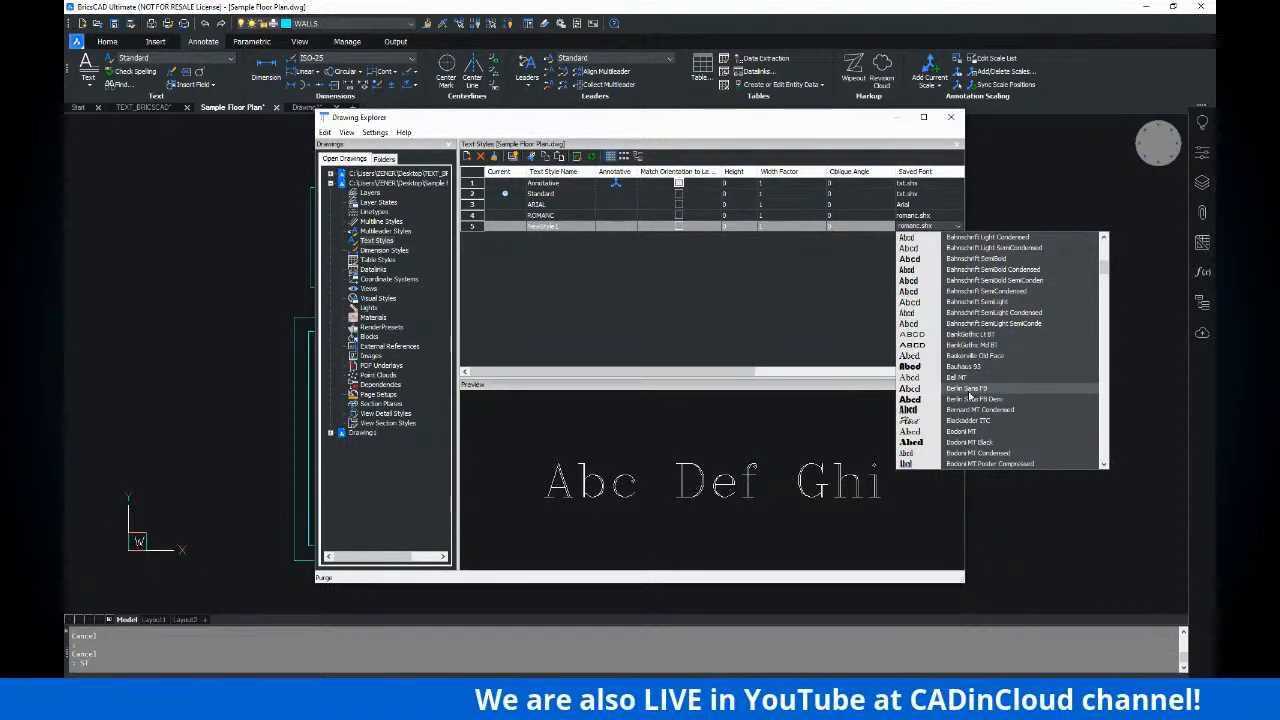
scroll(942, 380, "down", 4)
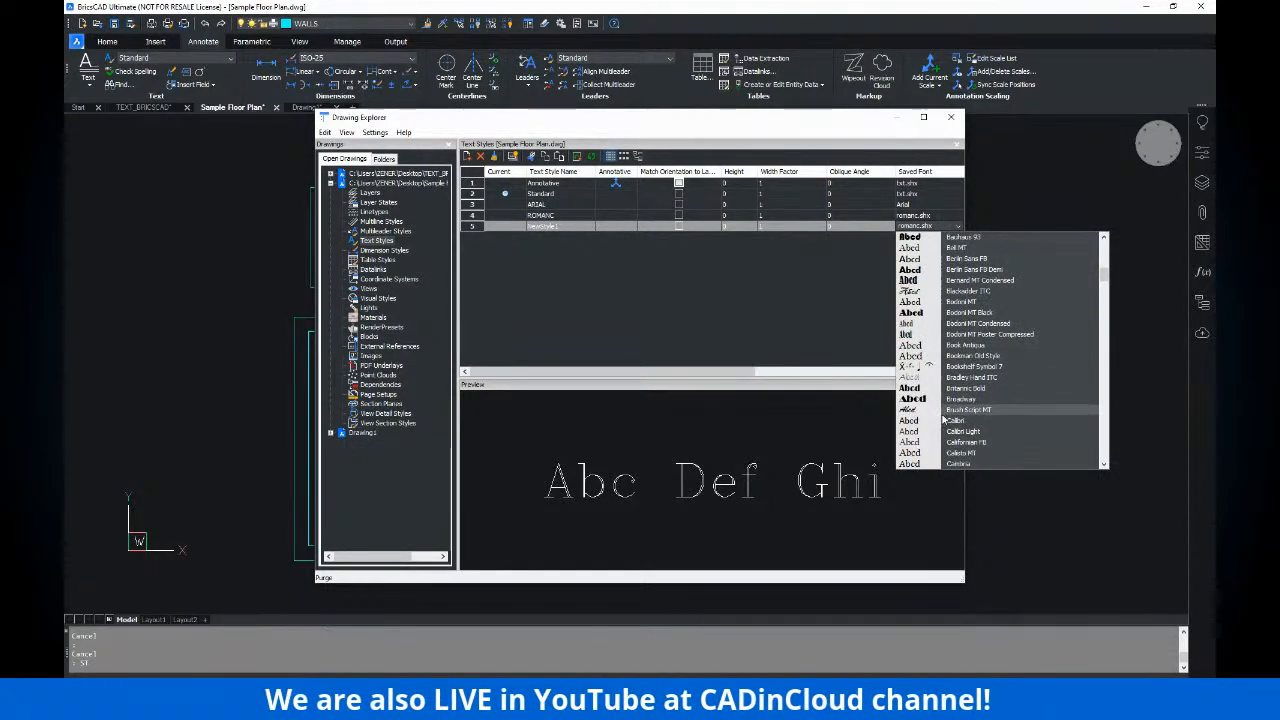
scroll(942, 412, "down", 9)
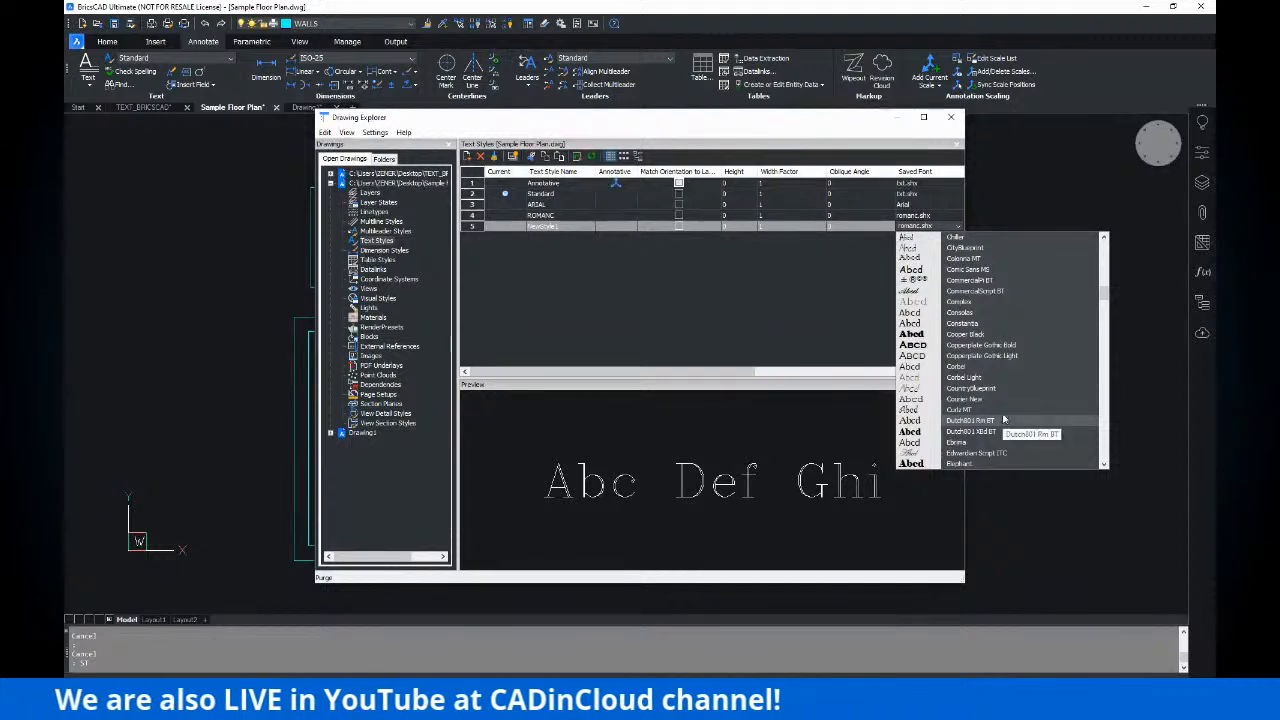
left_click(965, 336)
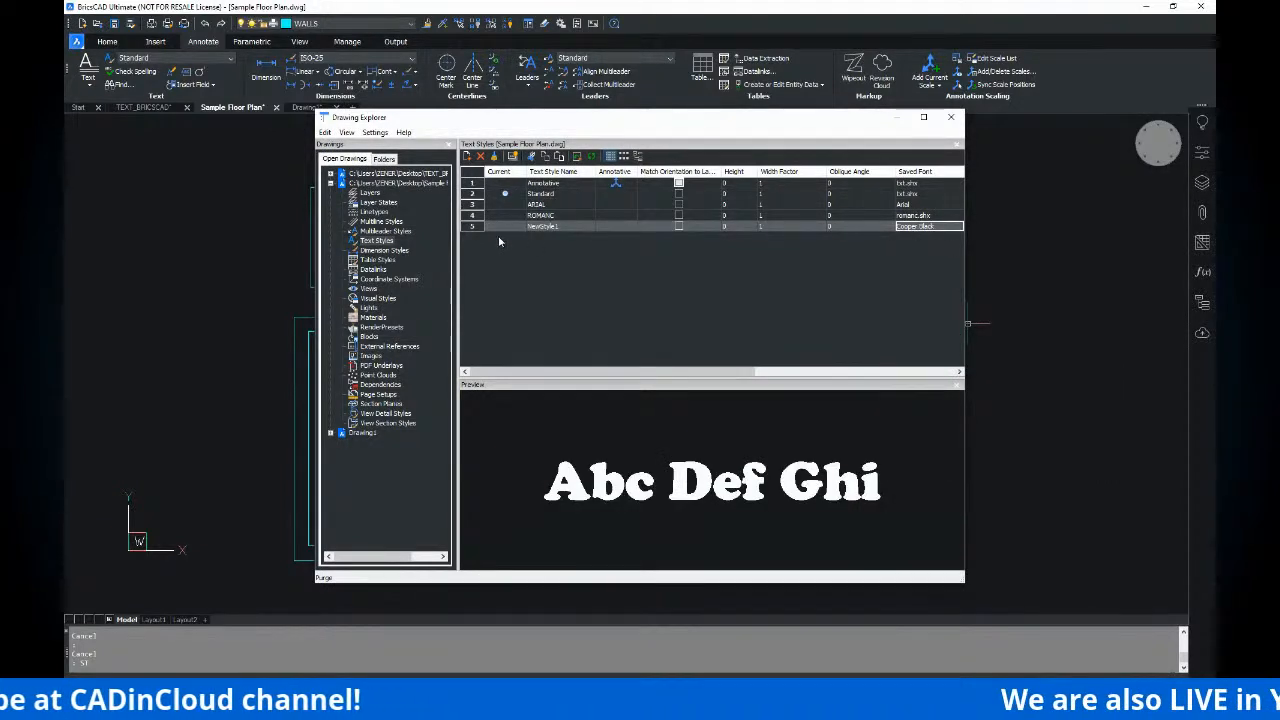
- Rename the new Cooper Black font style as COOPER BLACK
left_click(555, 228)
left_click(556, 228)
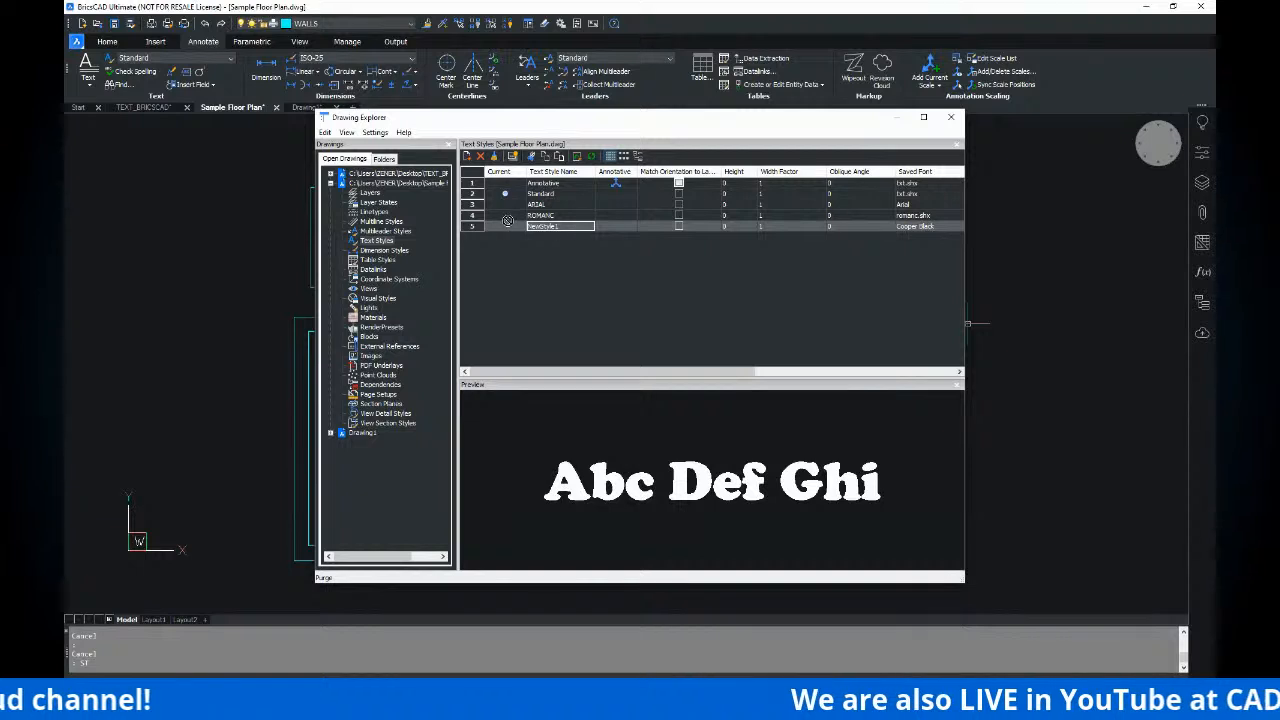
double_click(560, 228)
type("COOPER")
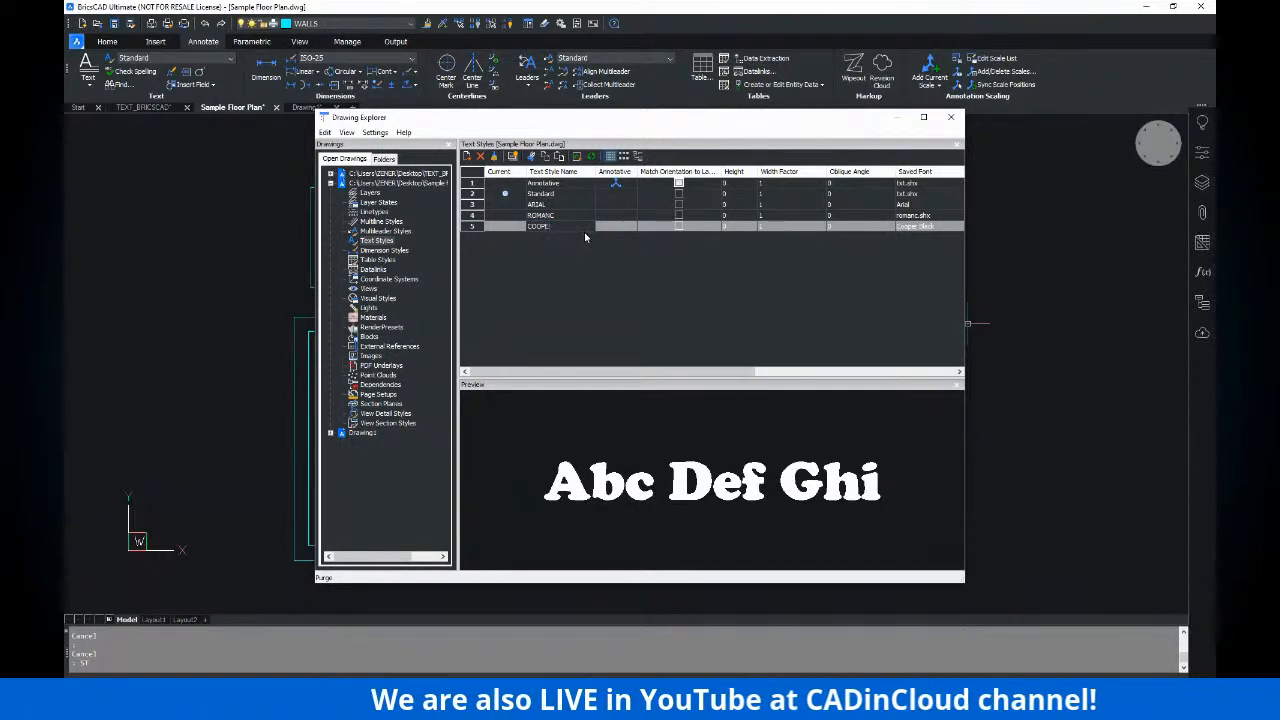
type("BLACK")
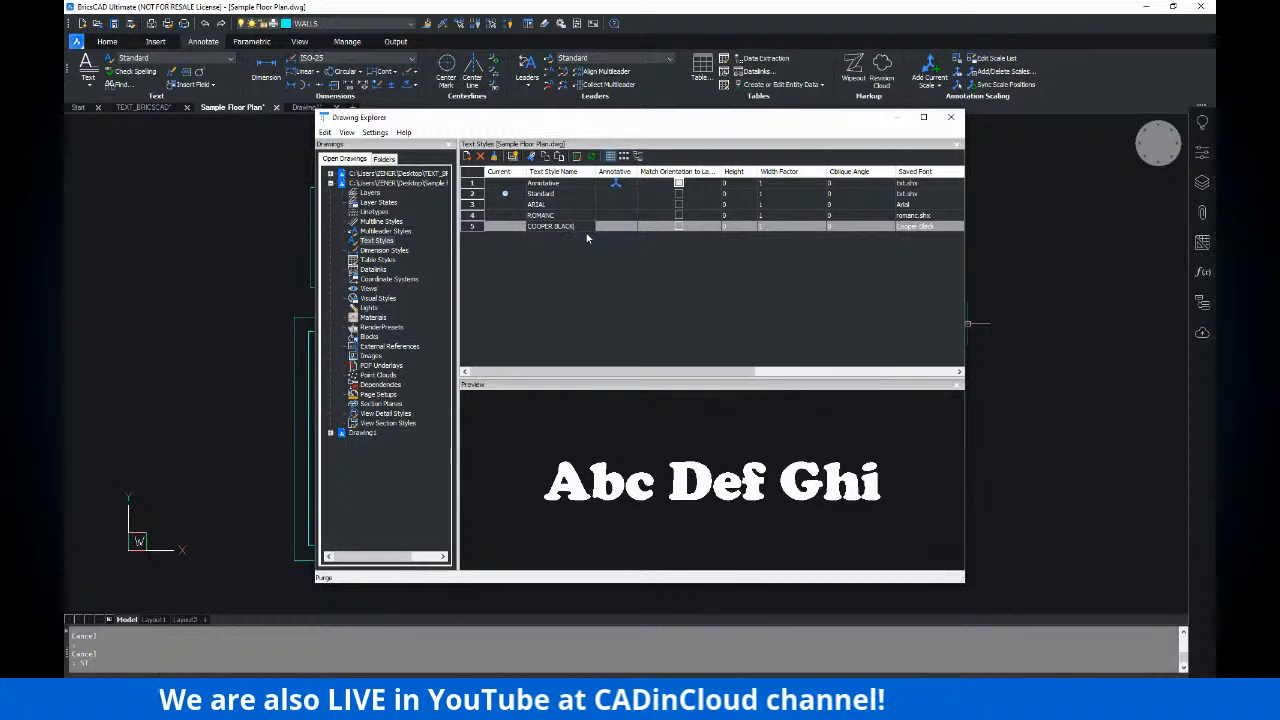
left_click(665, 271)
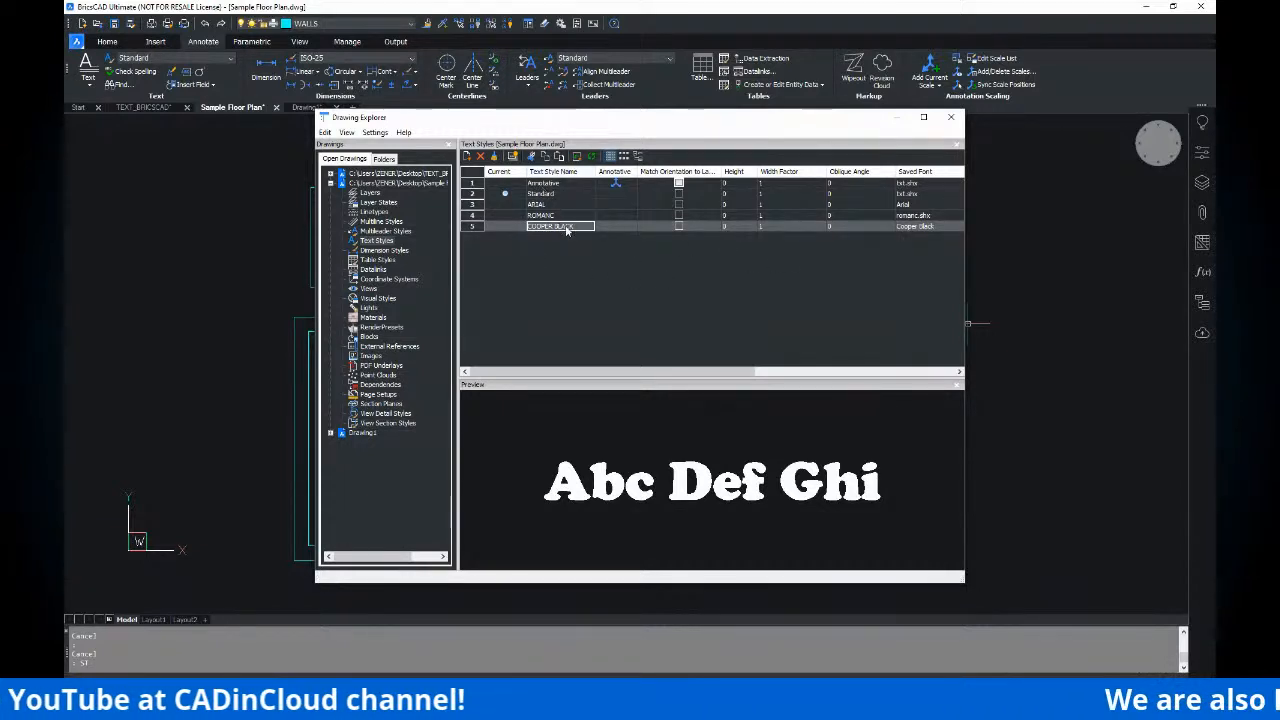
- Set the text height of the COOPER BLACK style to 300
left_click(736, 227)
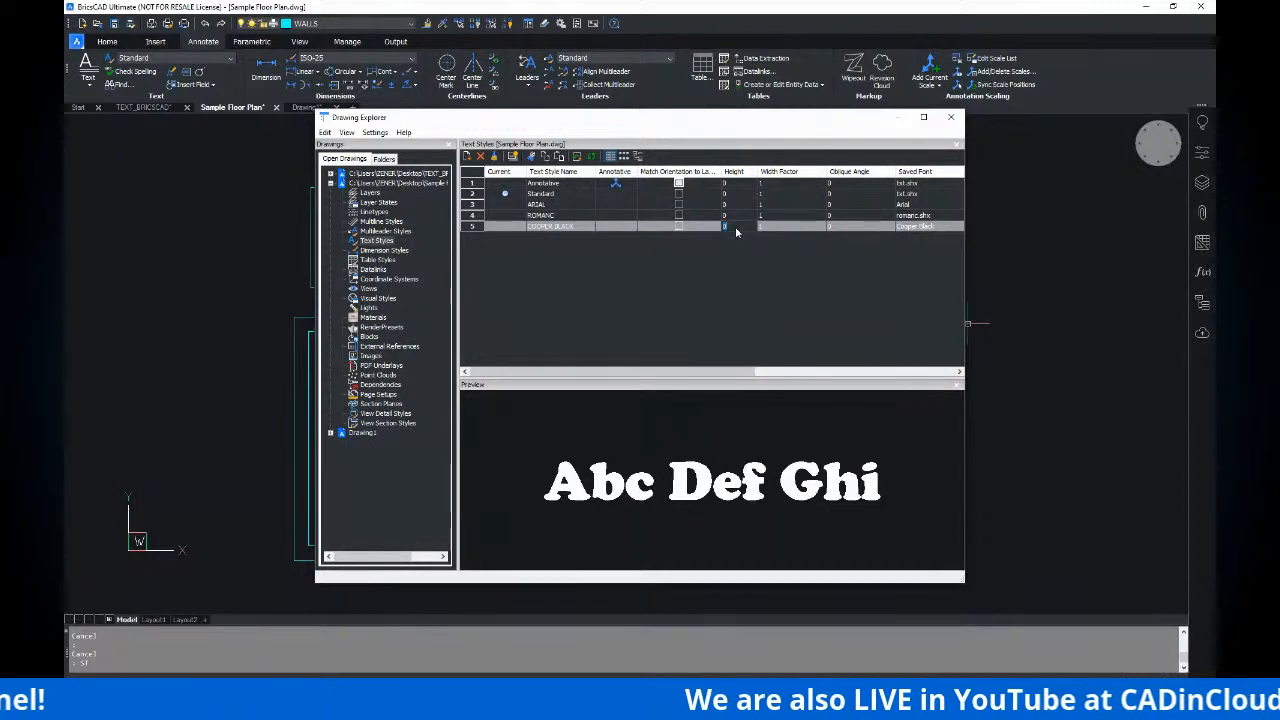
key("BackSpace")
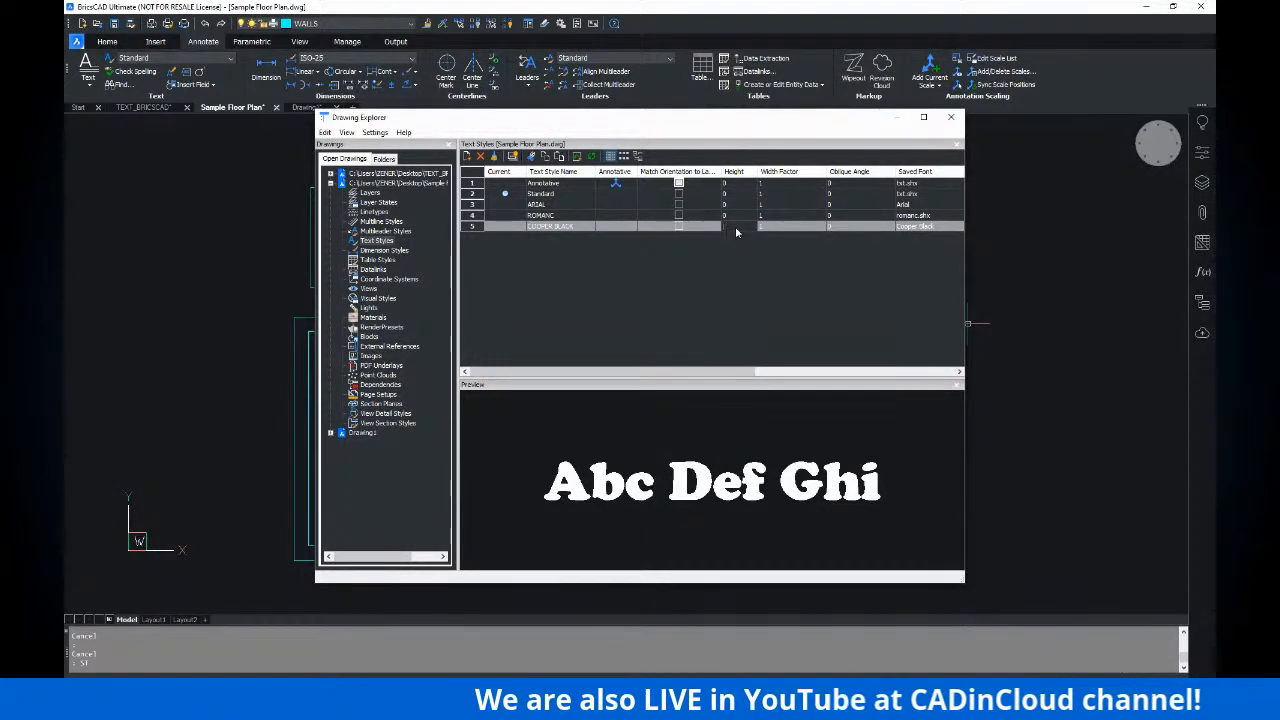
left_click(645, 247)
key("ctrl")
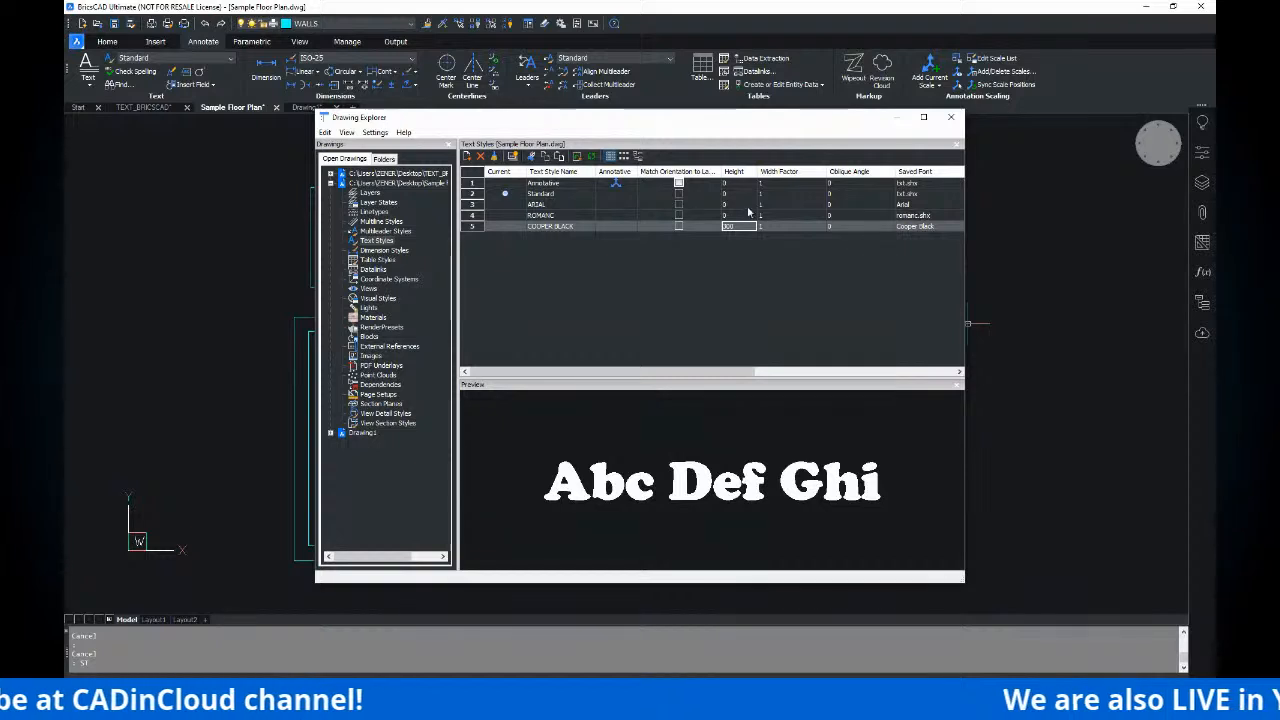
- Make Standard the current text style and close the text style manager
left_click(513, 197)
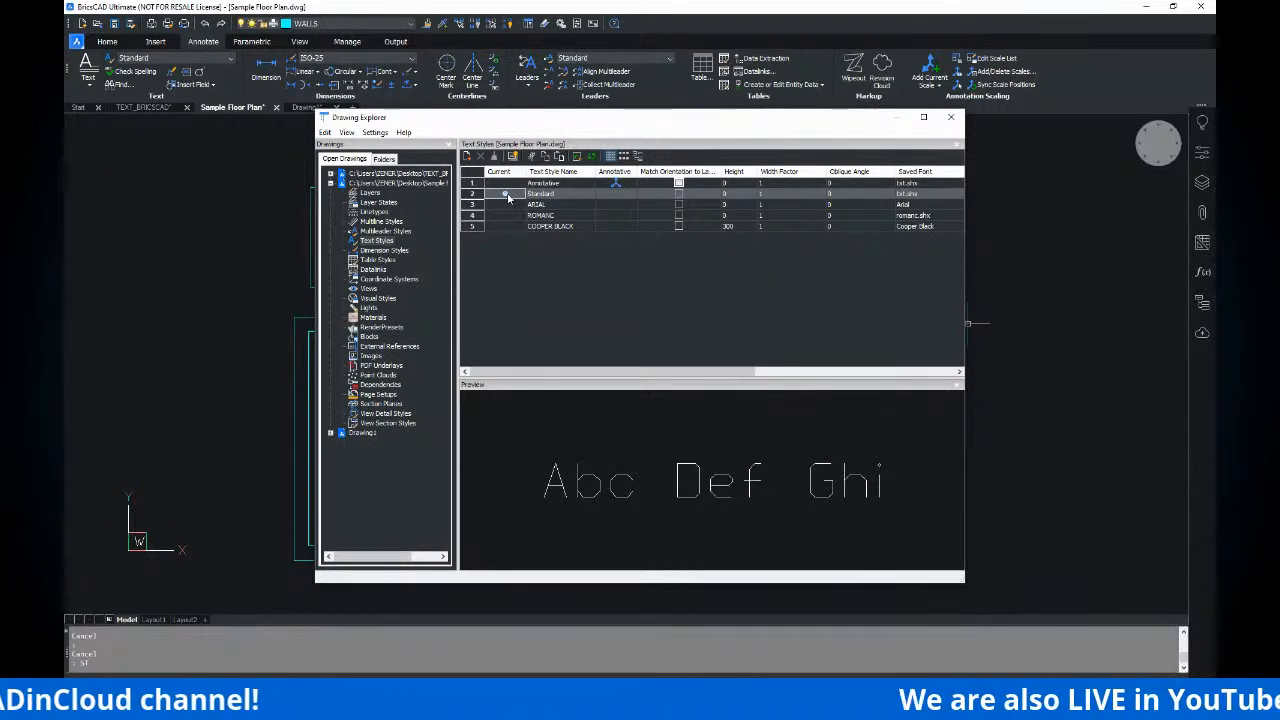
double_click(506, 194)
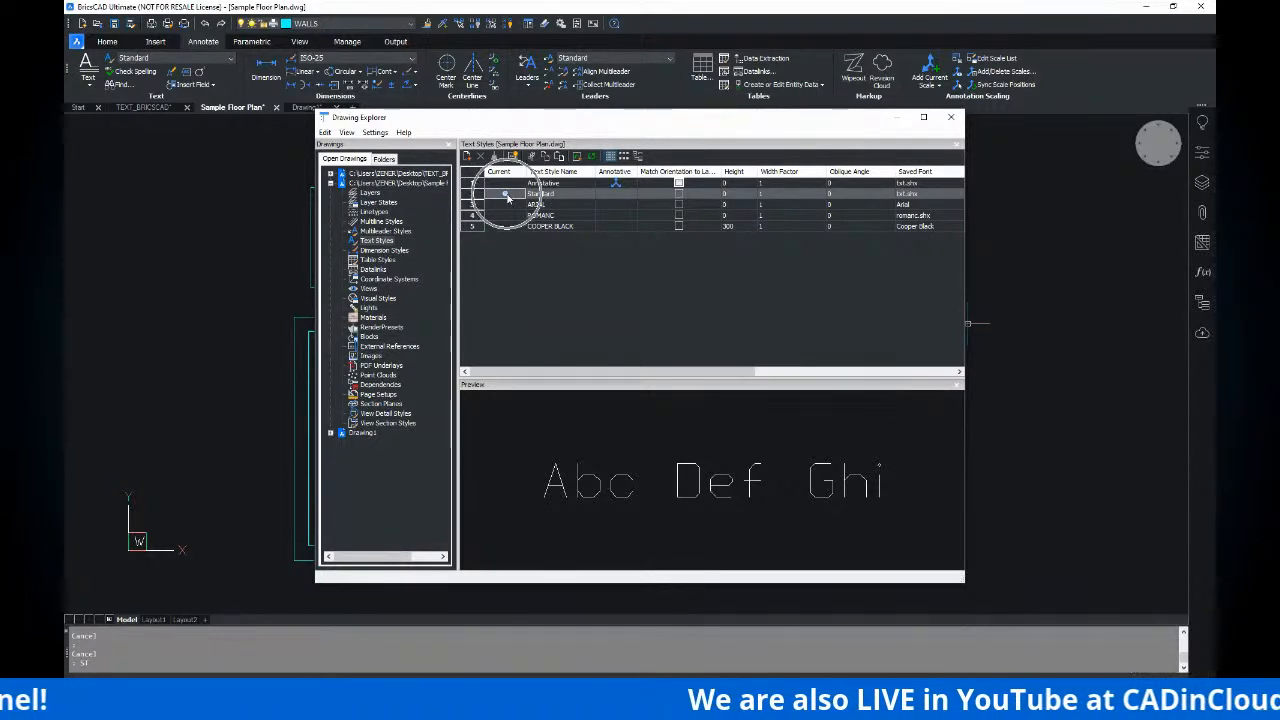
left_click(952, 118)
- Apply the ARIAL text style to the BEDROOM label in the floor plan
scroll(589, 251, "down", 3)
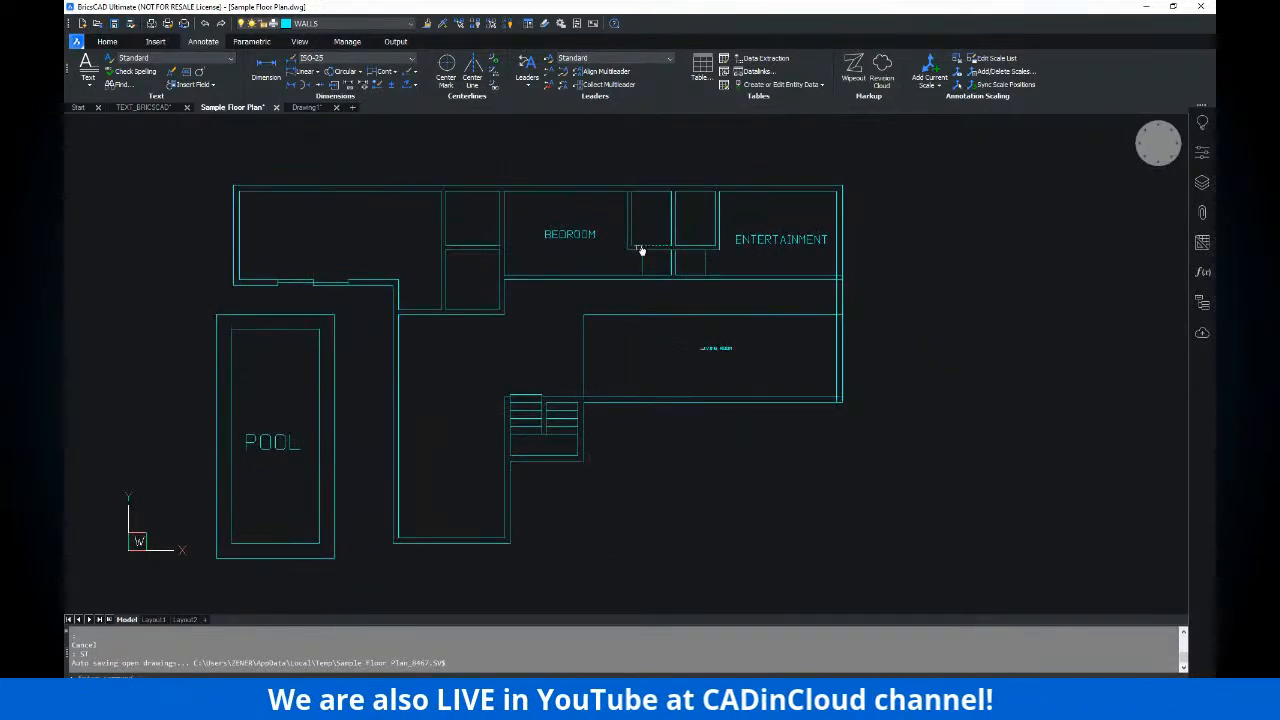
left_click(586, 240)
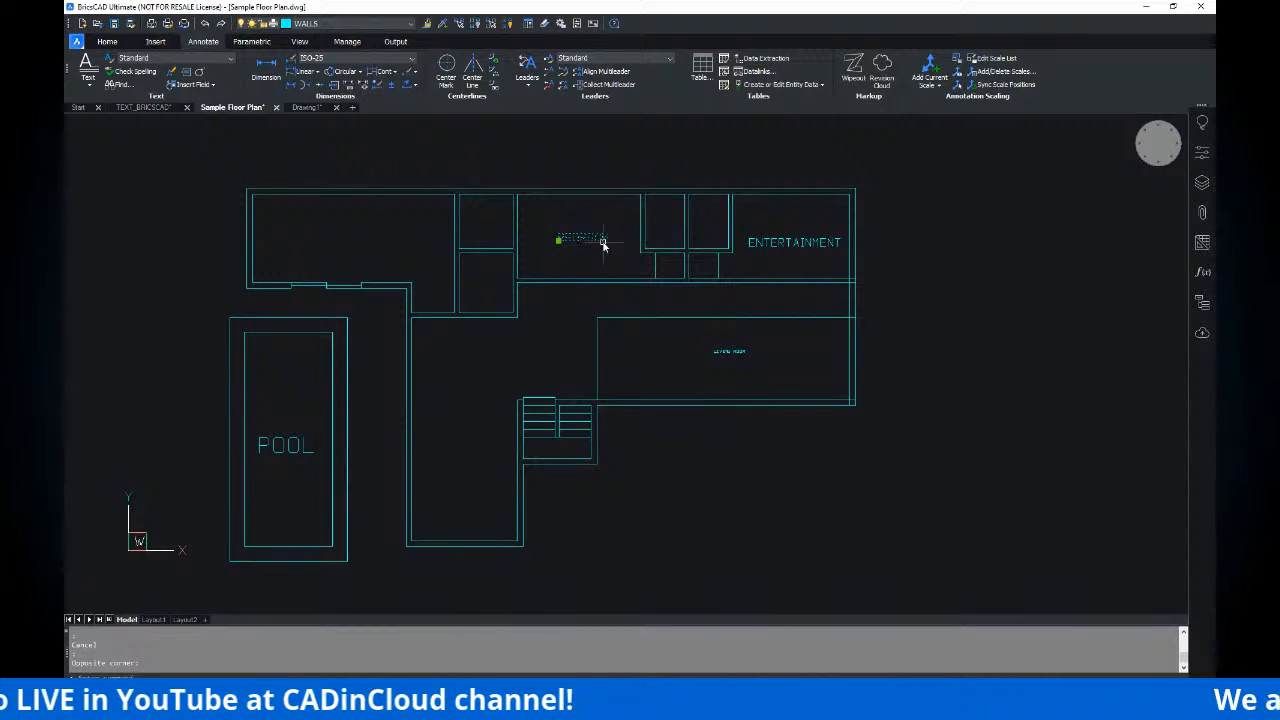
left_click(200, 58)
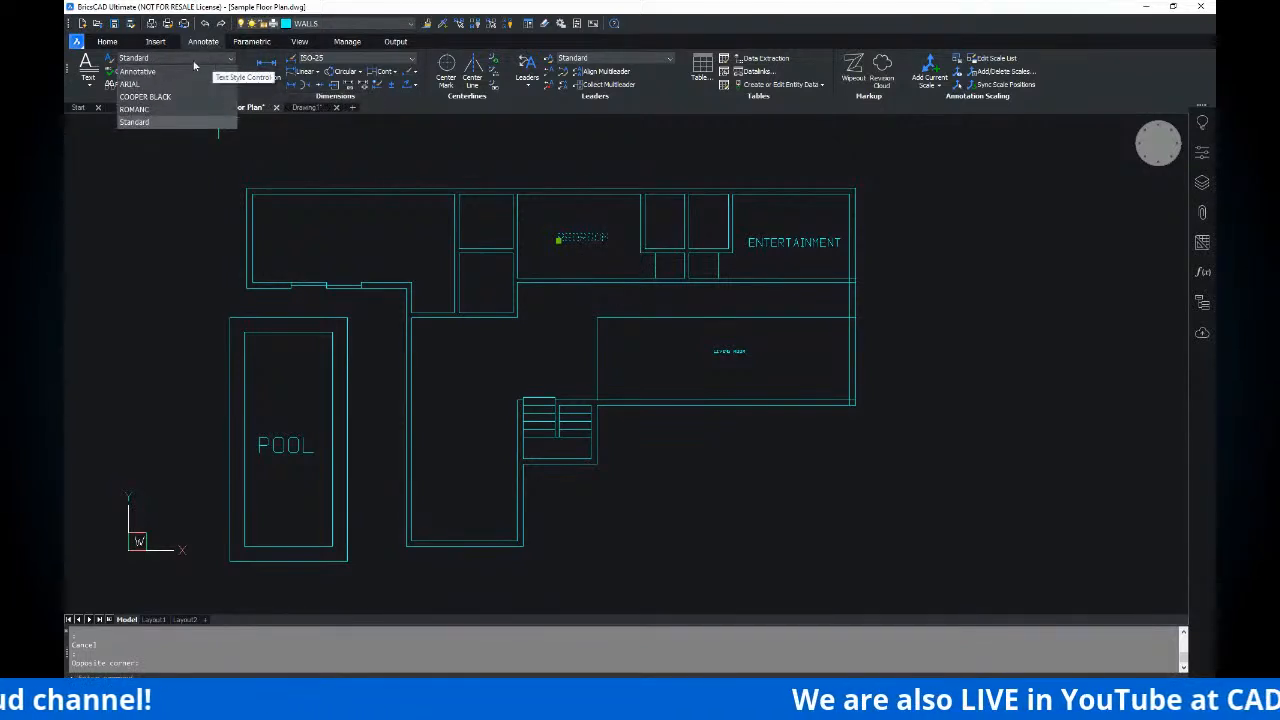
left_click(132, 84)
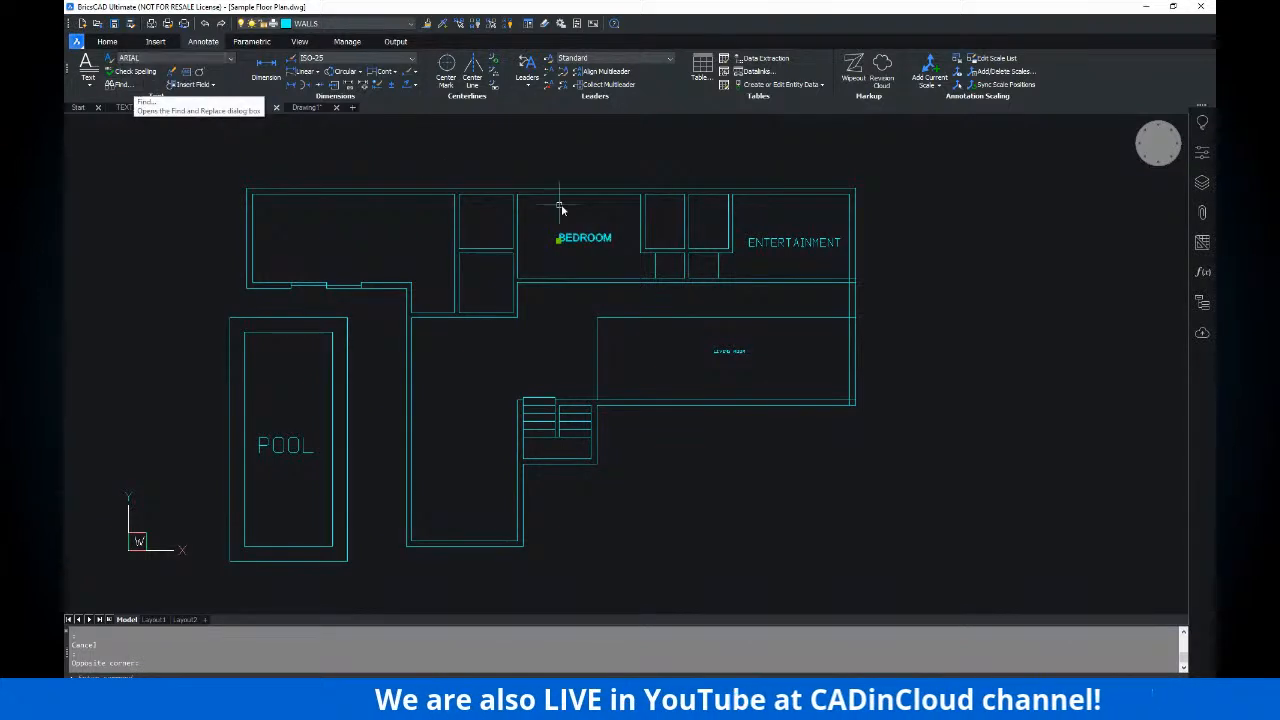
scroll(540, 240, "up", 5)
scroll(522, 255, "down", 5)
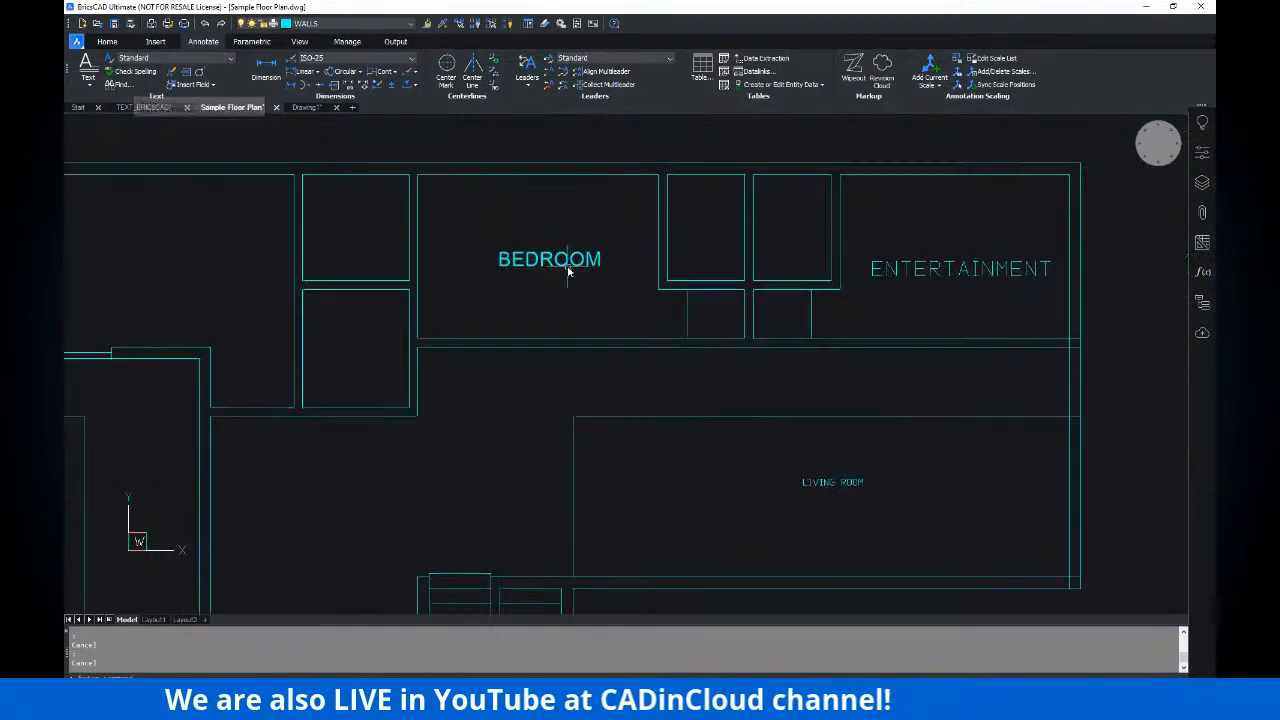
- Apply the ROMANC text style to the ENTERTAINMENT label and inspect its lettering up close
middle_click_drag(563, 269, 418, 248)
left_click(832, 280)
left_click(794, 234)
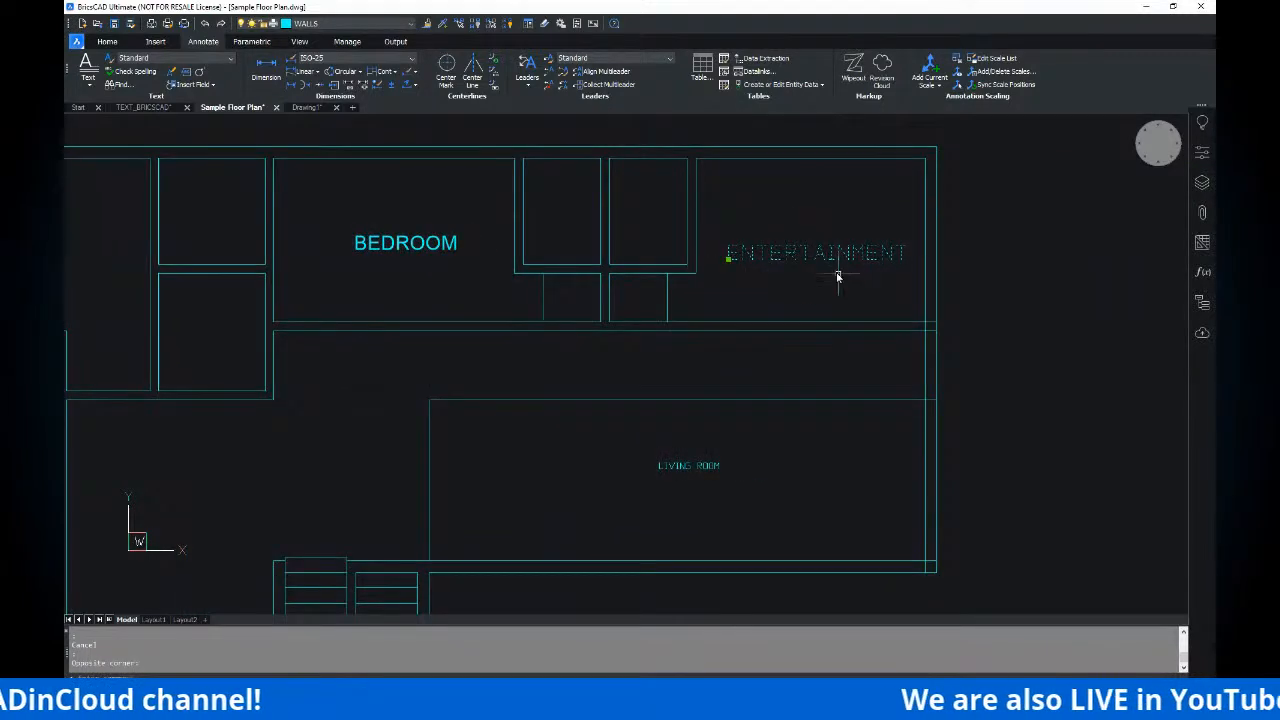
left_click(181, 60)
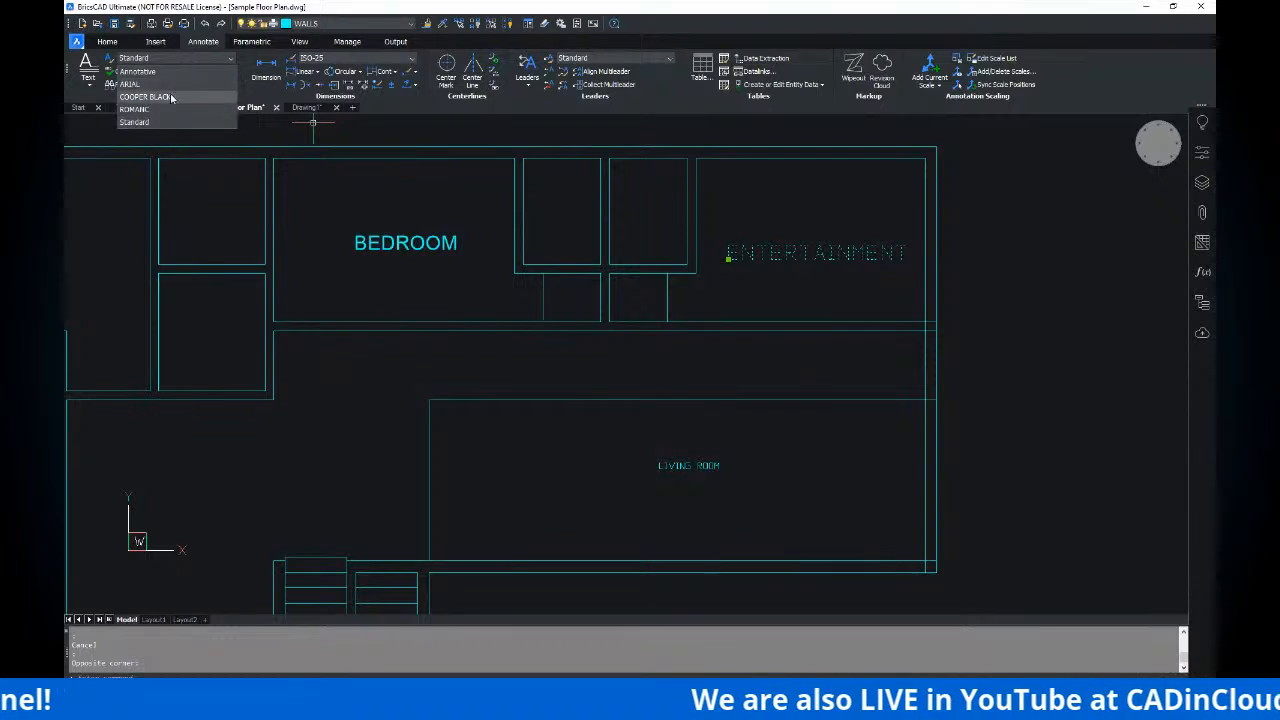
left_click(134, 108)
middle_click_drag(770, 193, 688, 188)
key("Escape")
scroll(727, 257, "up", 5)
scroll(630, 253, "down", 2)
middle_click_drag(726, 260, 637, 263)
left_click(632, 252)
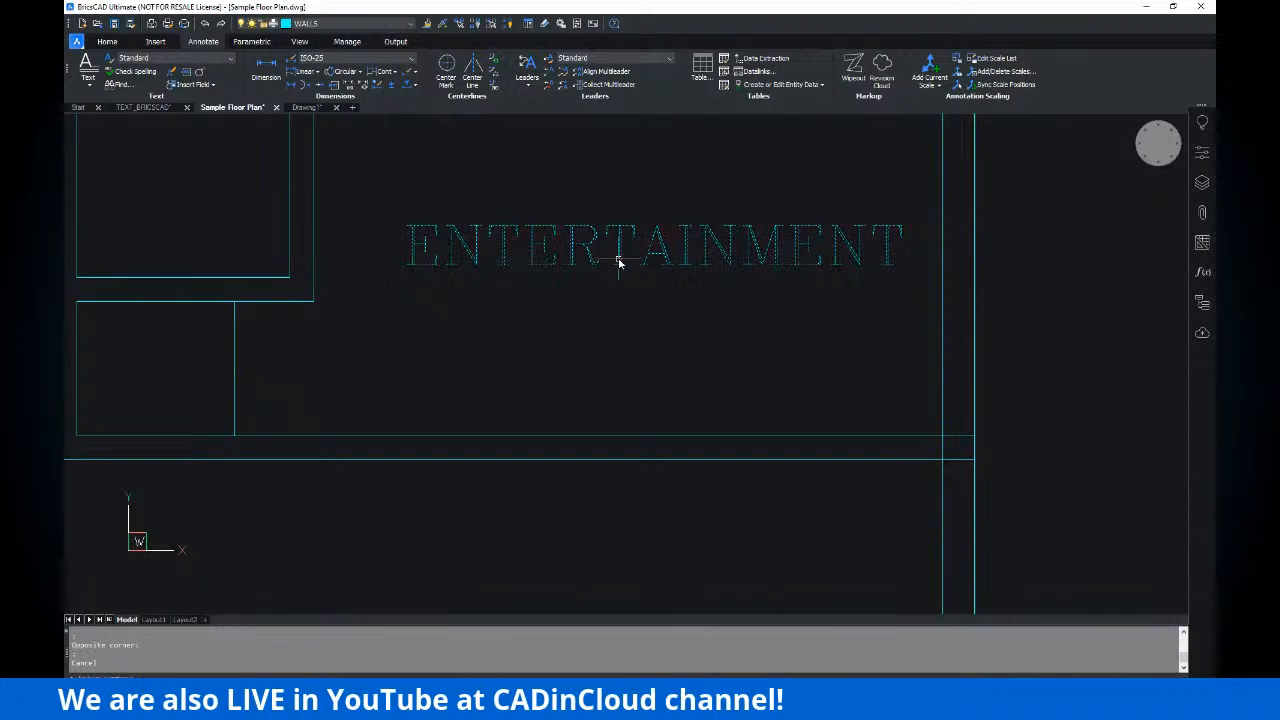
key("Escape")
scroll(958, 295, "down", 3)
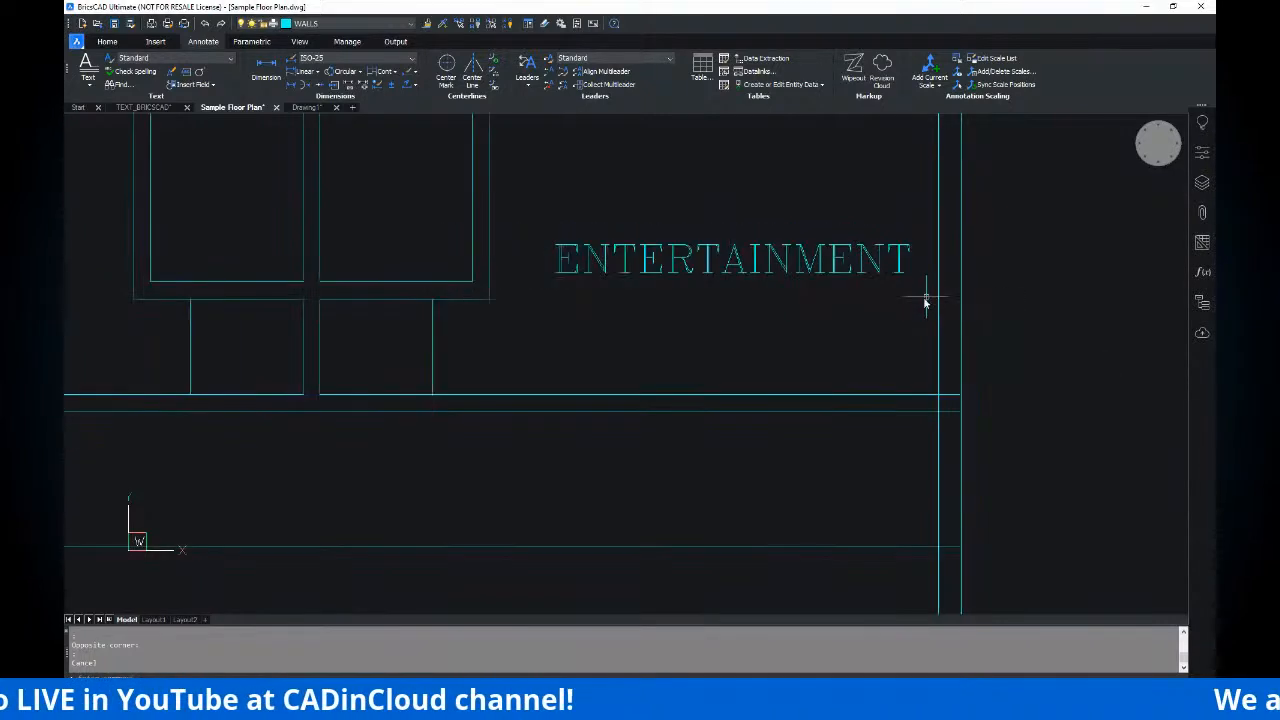
mouse_move(958, 237)
middle_mouse_down()
mouse_move(943, 280)
mouse_move(920, 289)
mouse_move(911, 234)
mouse_move(937, 249)
middle_mouse_up()
scroll(920, 289, "down", 2)
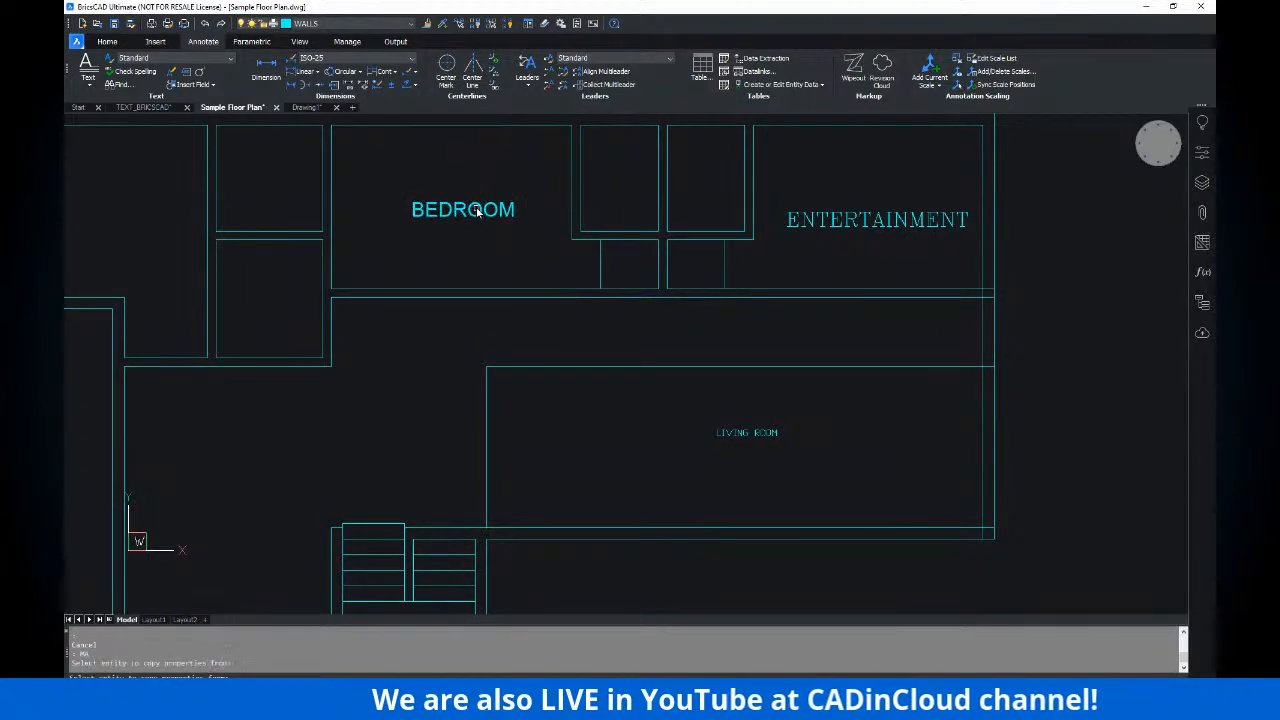
left_click(779, 433)
key("Escape")
key("Escape")
key("Return")
left_click(481, 208)
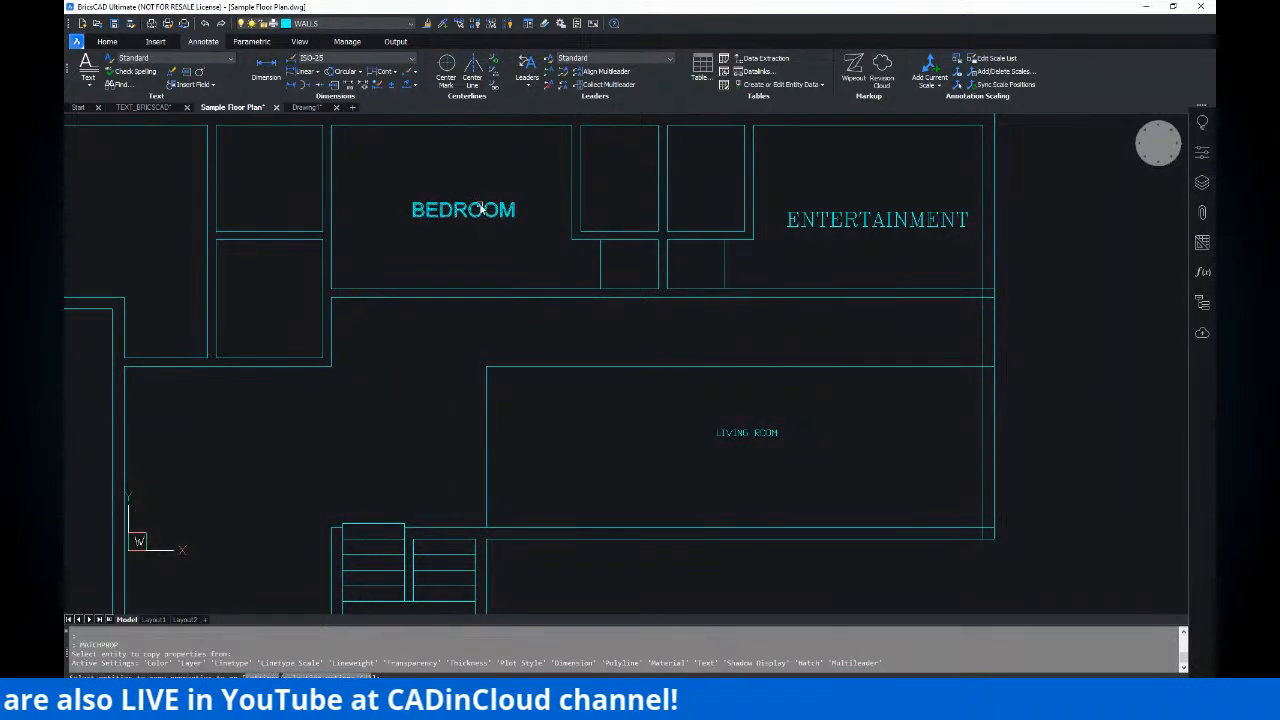
key("Escape")
key("Escape")
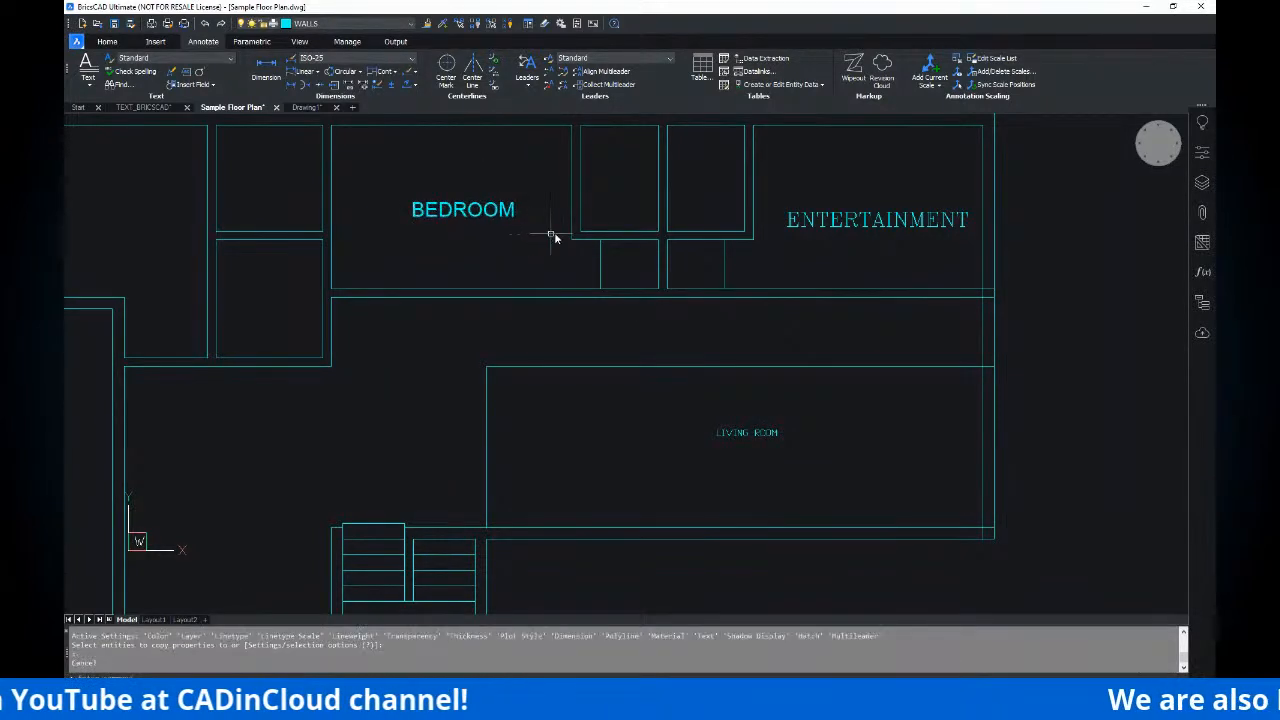
- Display the entity properties alongside the floor plan
scroll(806, 243, "down", 4)
scroll(786, 263, "up", 5)
mouse_move(730, 316)
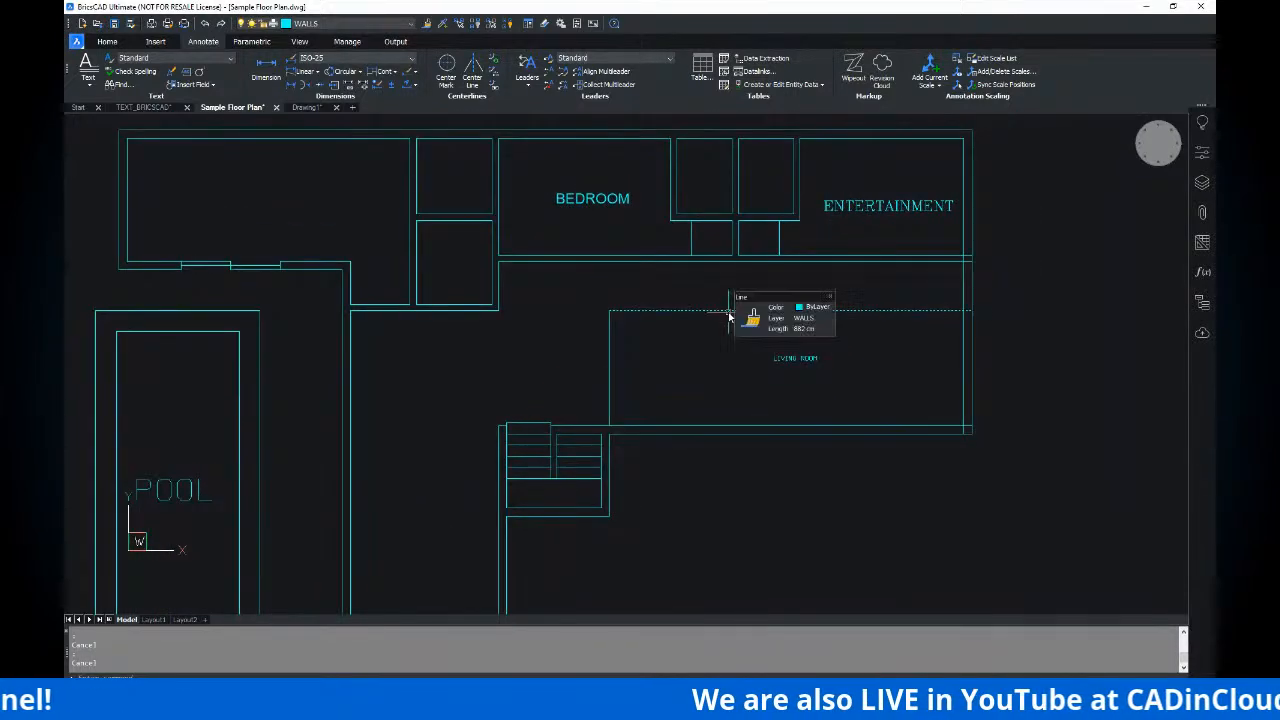
type("PR")
key("Return")
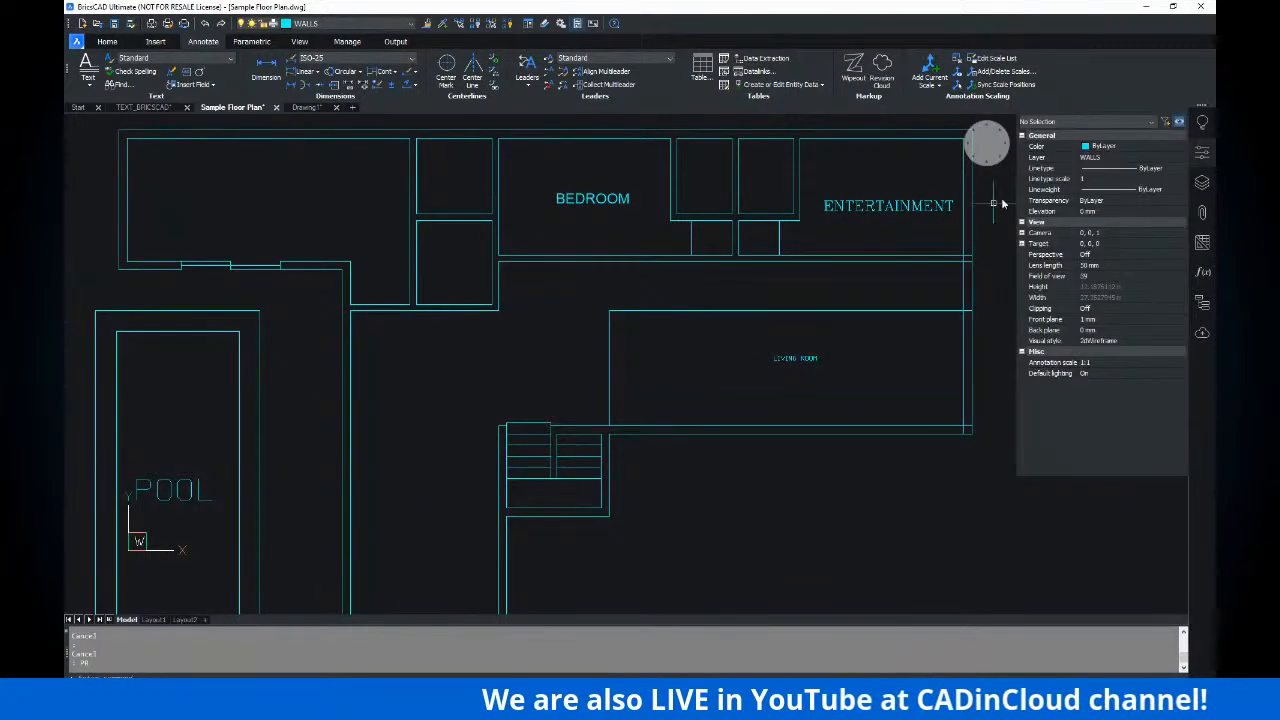
- Apply the COOPER BLACK text style to the LIVING ROOM label and inspect its lettering up close
middle_click_drag(800, 312, 708, 311)
left_click_drag(747, 331, 674, 378)
left_click(1102, 320)
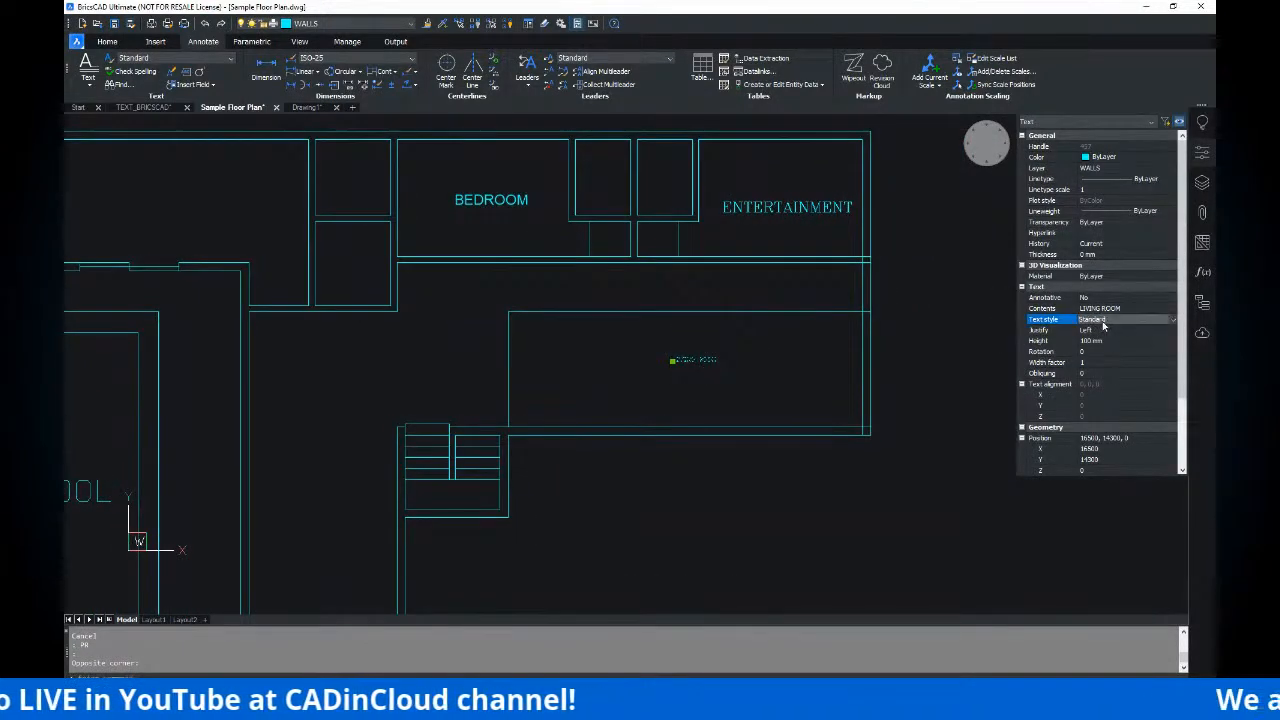
left_click(1158, 322)
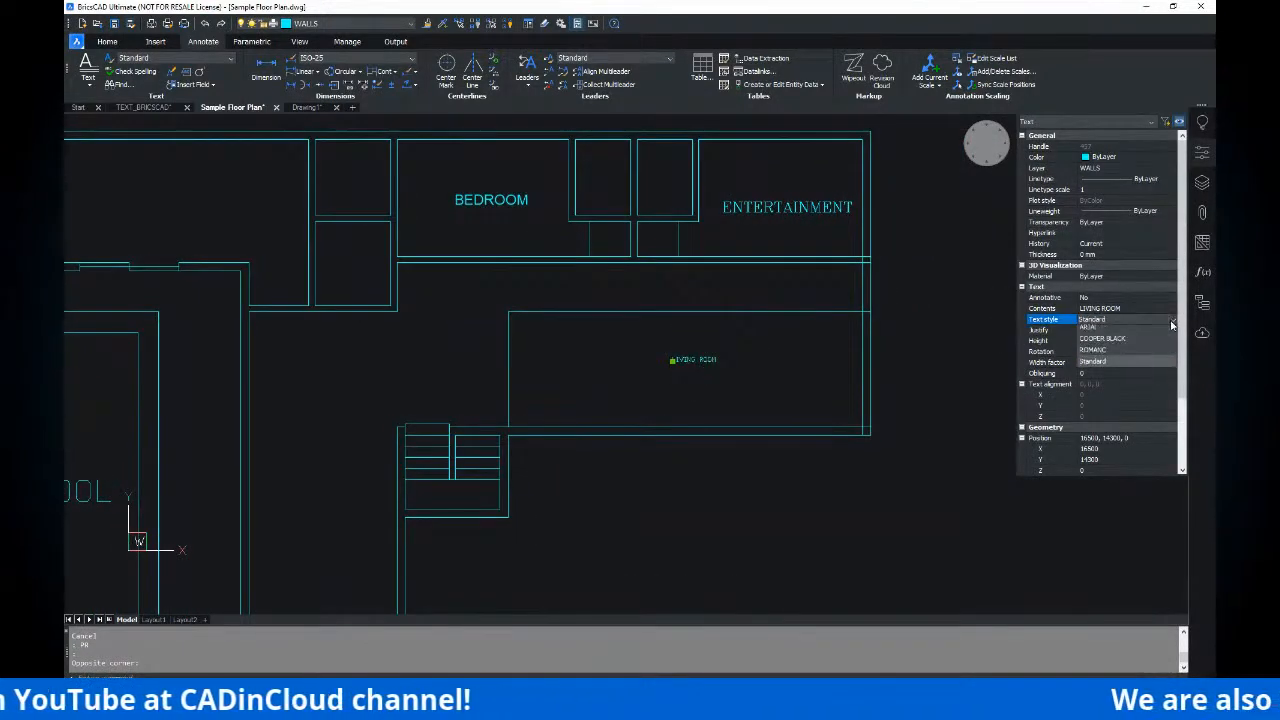
left_click(1105, 354)
mouse_move(891, 349)
middle_mouse_down()
mouse_move(820, 323)
mouse_move(780, 352)
mouse_move(823, 368)
middle_mouse_up()
key("Escape")
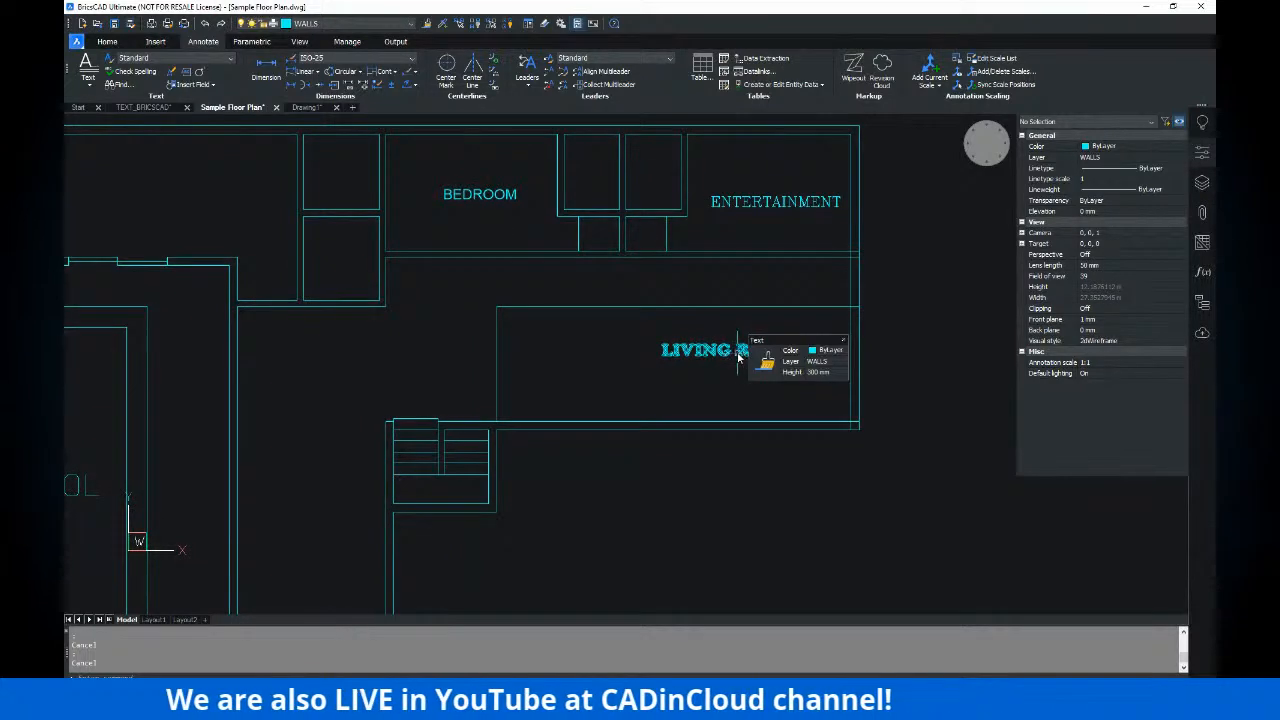
key("ctrl")
scroll(771, 353, "up", 5)
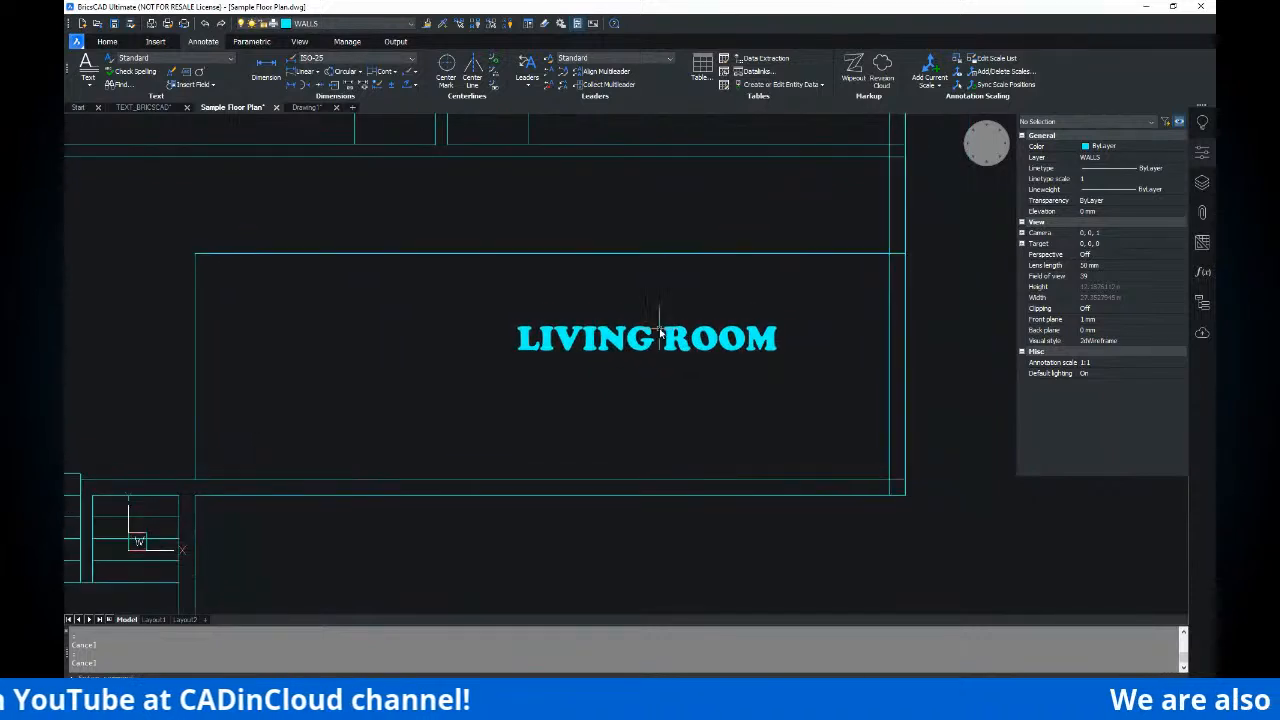
key("ctrl")
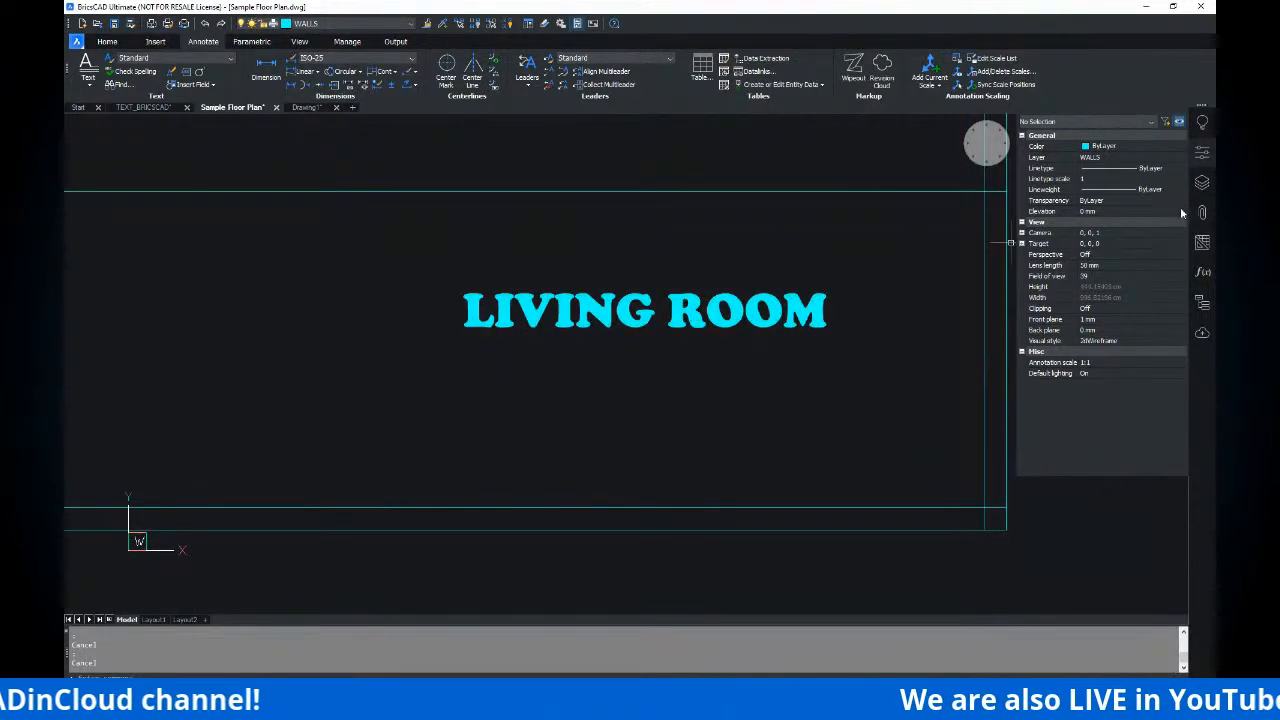
- Undo the text style change on the LIVING ROOM label
key("ctrl+z")
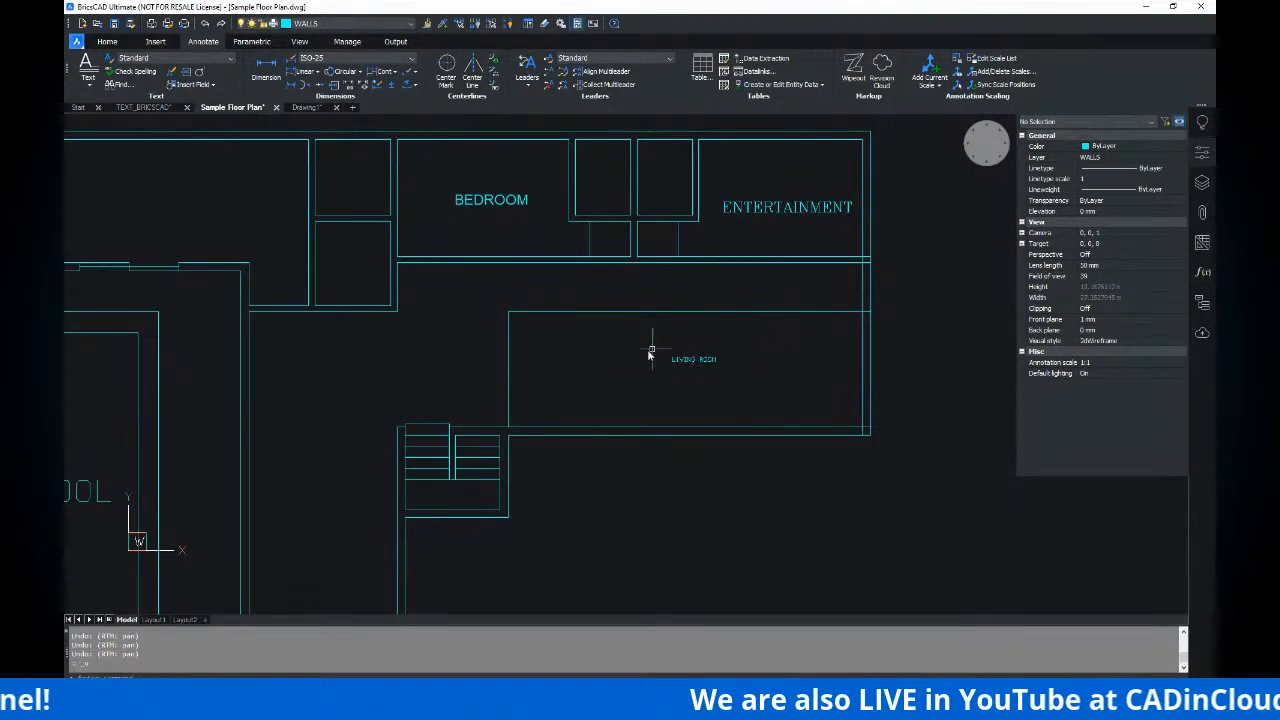
key("ctrl+z")
key("ctrl+z")
key("ctrl+z")
key("ctrl+z")
key("ctrl+z")
key("ctrl+z")
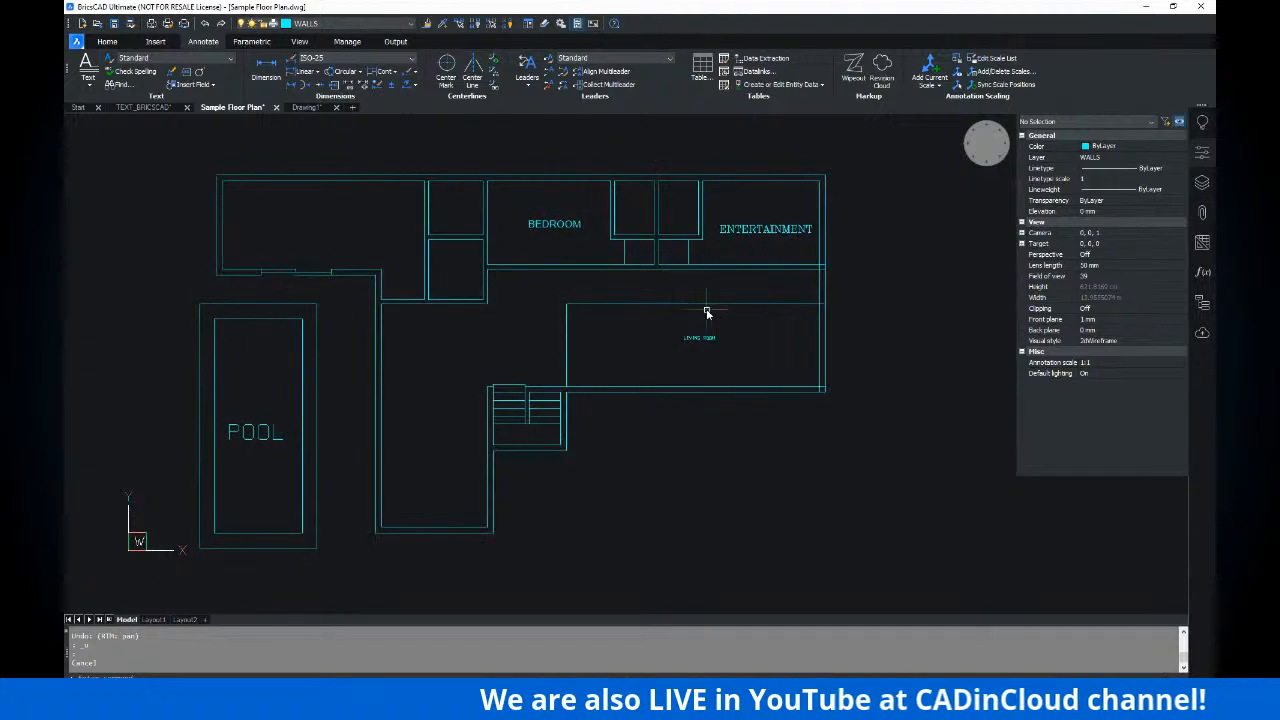
- Change the text style of the ENTERTAINMENT label to ARIAL
scroll(731, 288, "up", 3)
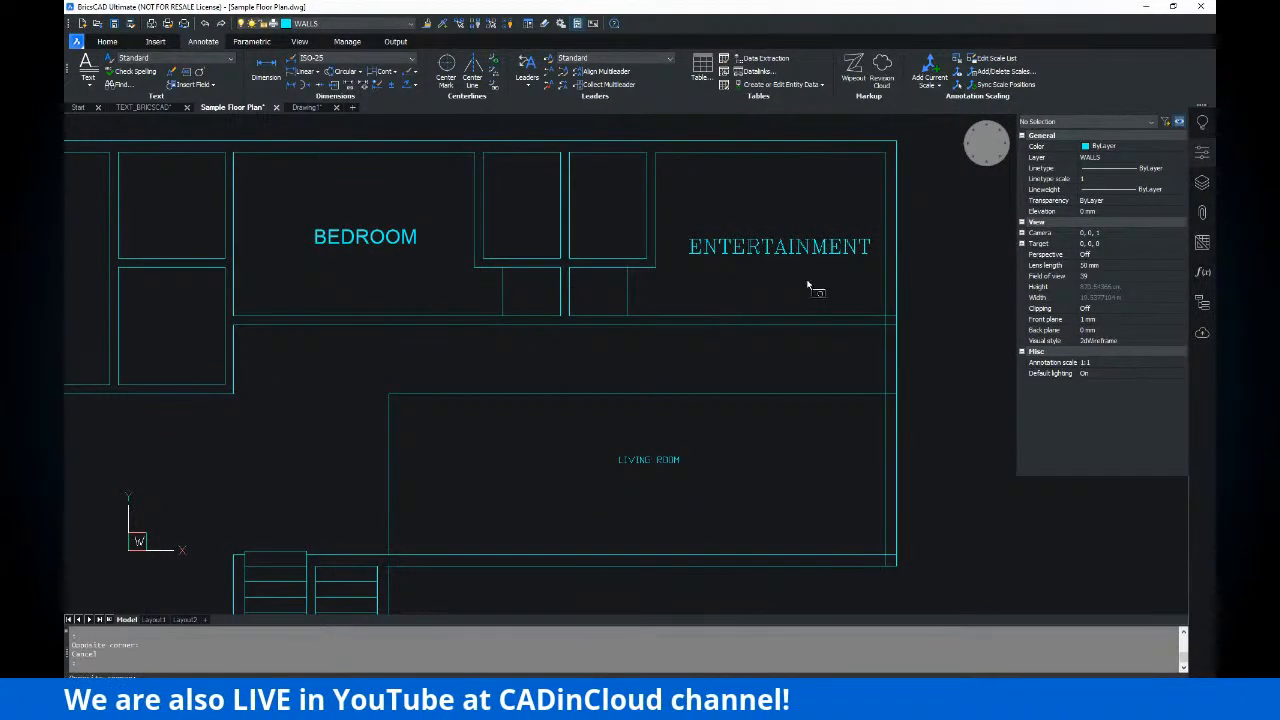
left_click_drag(814, 286, 743, 220)
left_click(156, 61)
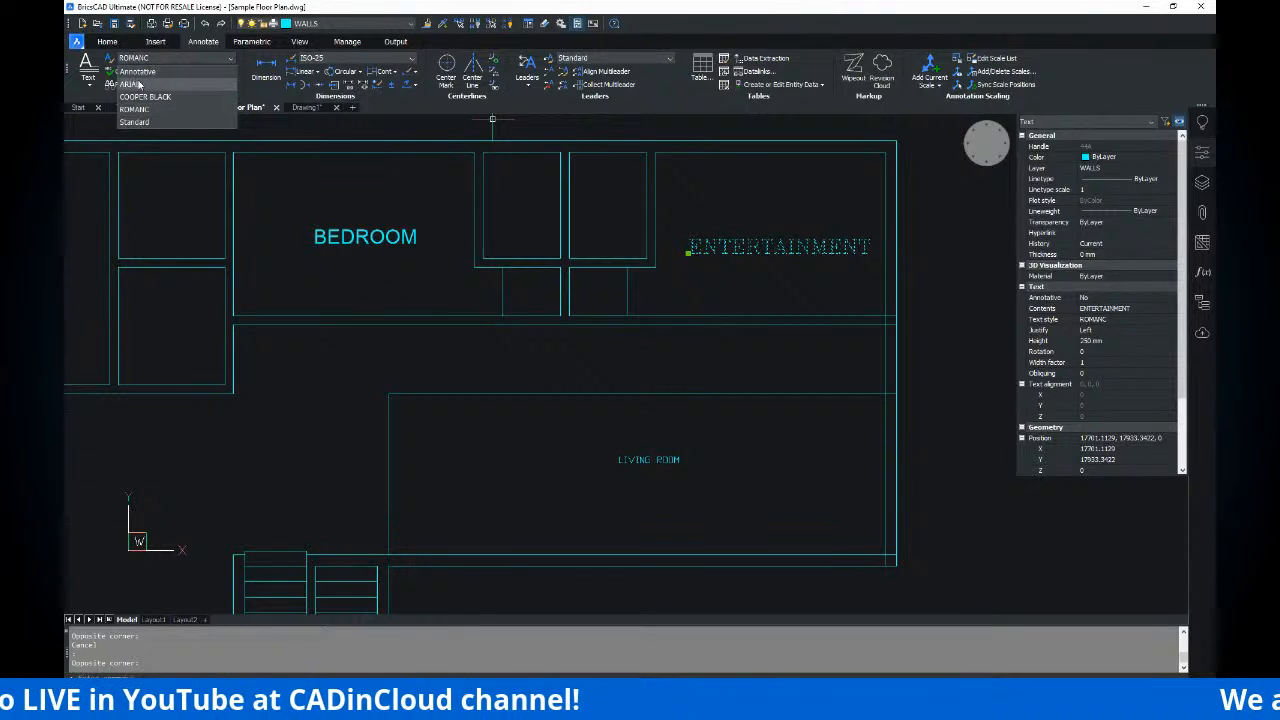
left_click(148, 84)
key("Escape")
scroll(771, 250, "up", 3)
scroll(716, 230, "down", 3)
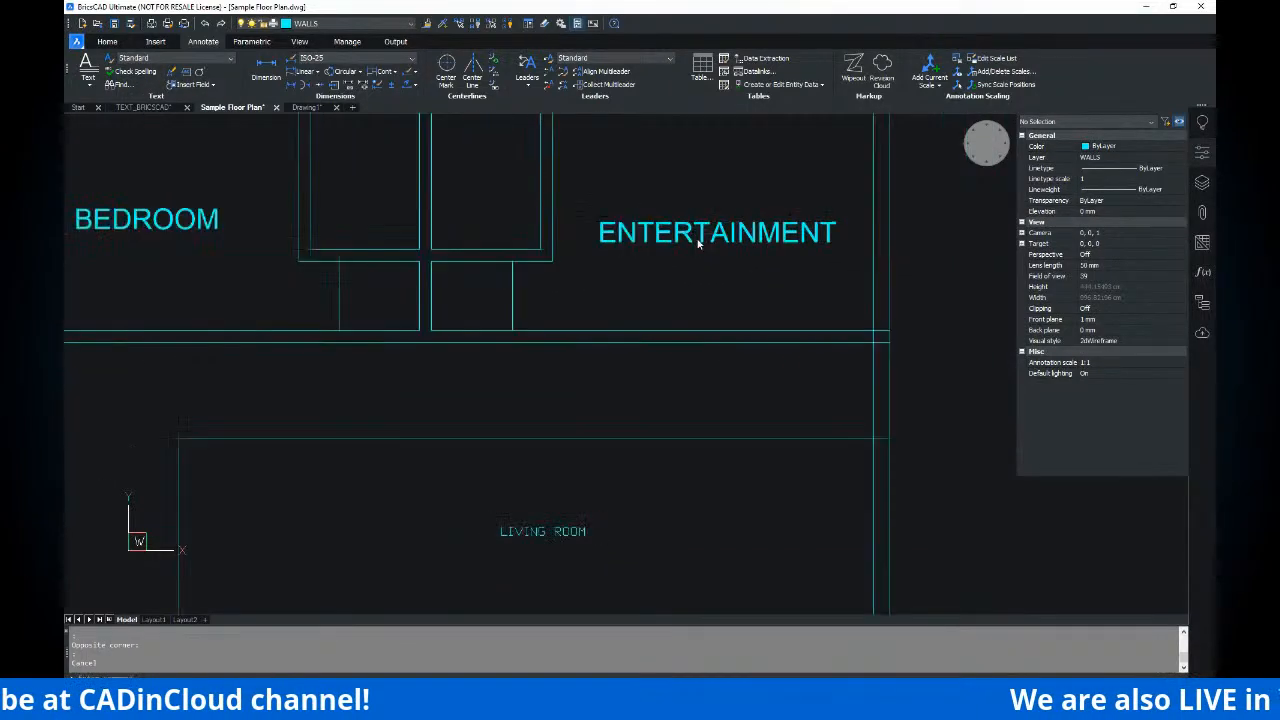
- Change the text style of the LIVING ROOM label from its properties to COOPER BLACK
left_click_drag(648, 386, 595, 440)
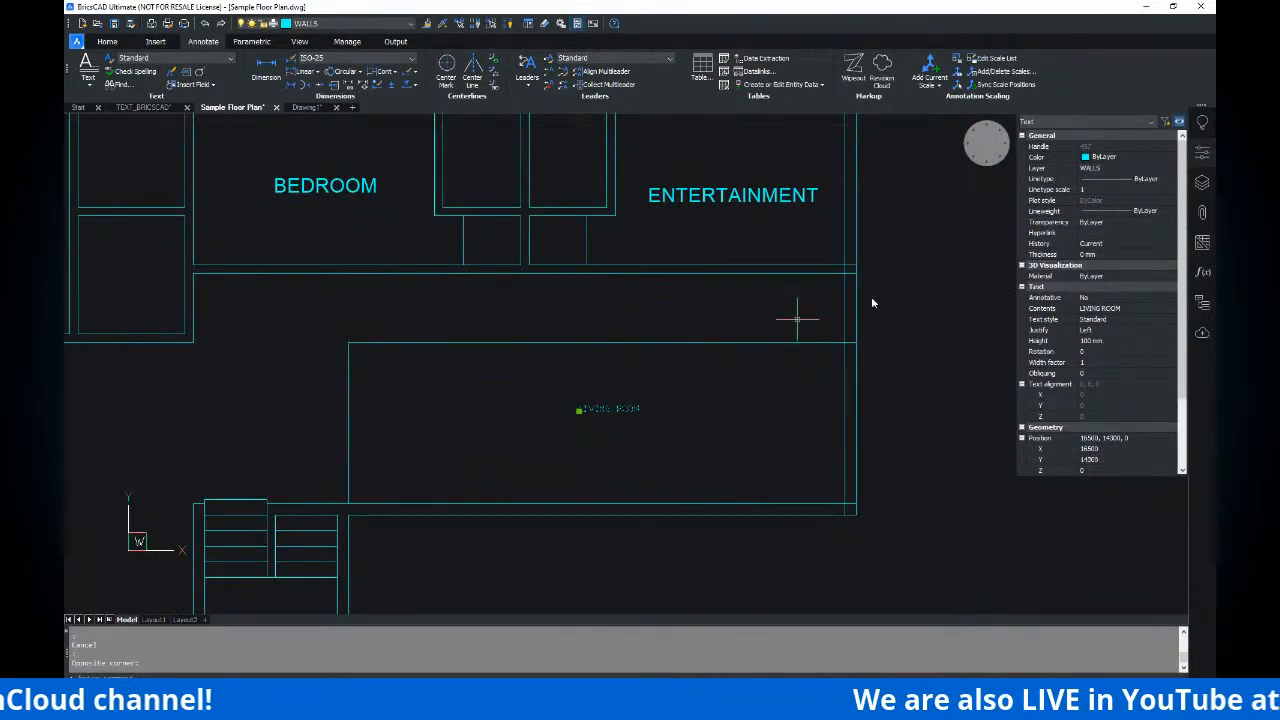
left_click(1121, 320)
left_click(1170, 320)
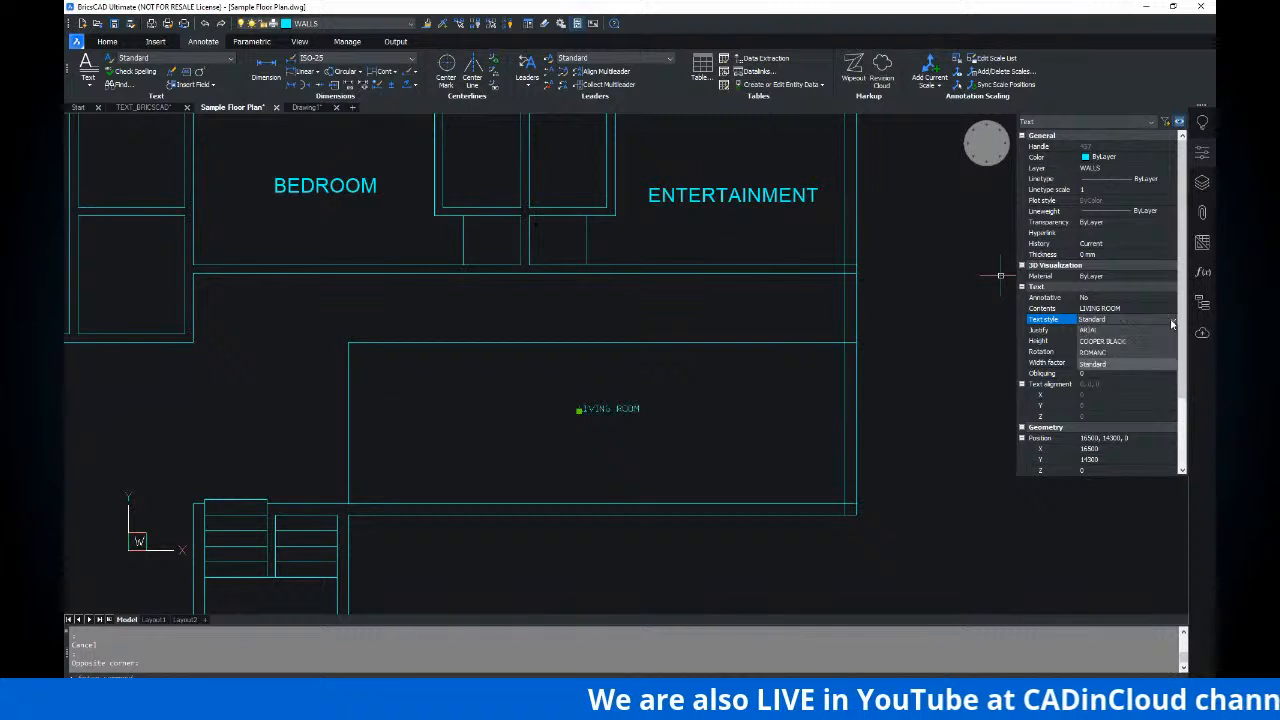
left_click(1110, 352)
key("Escape")
middle_click_drag(845, 350, 863, 406)
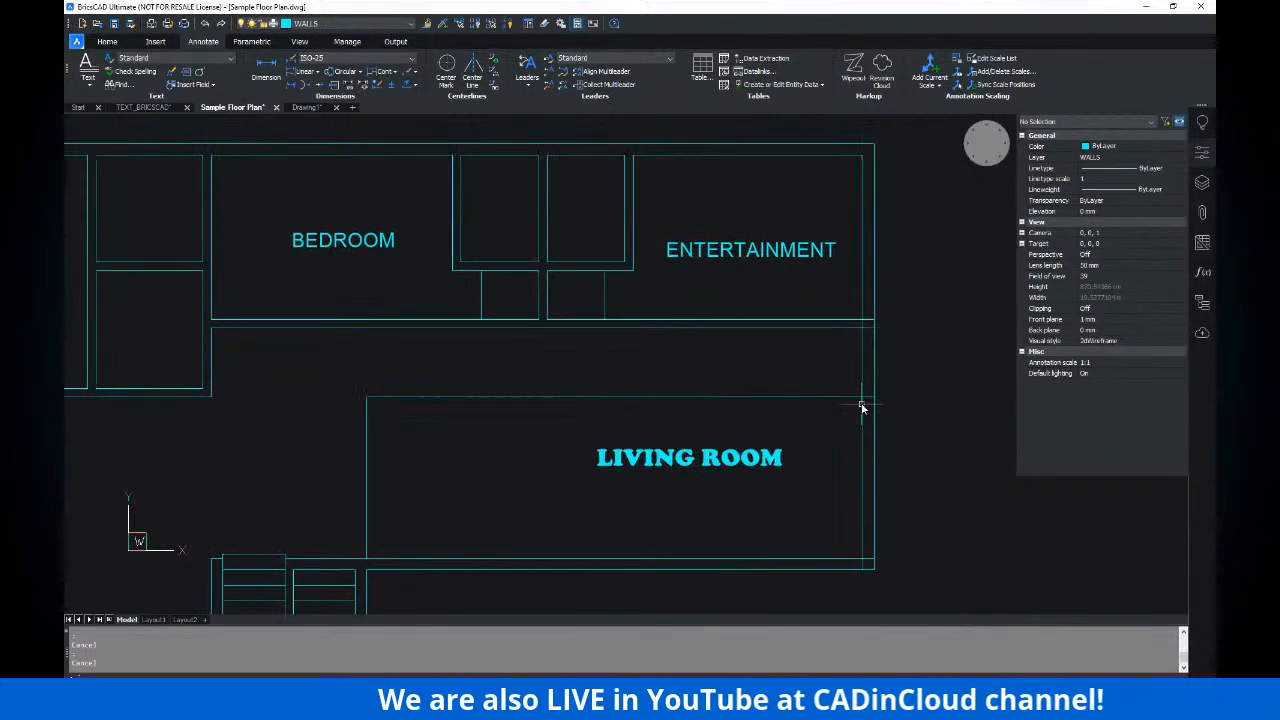
middle_click_drag(720, 384, 709, 374)
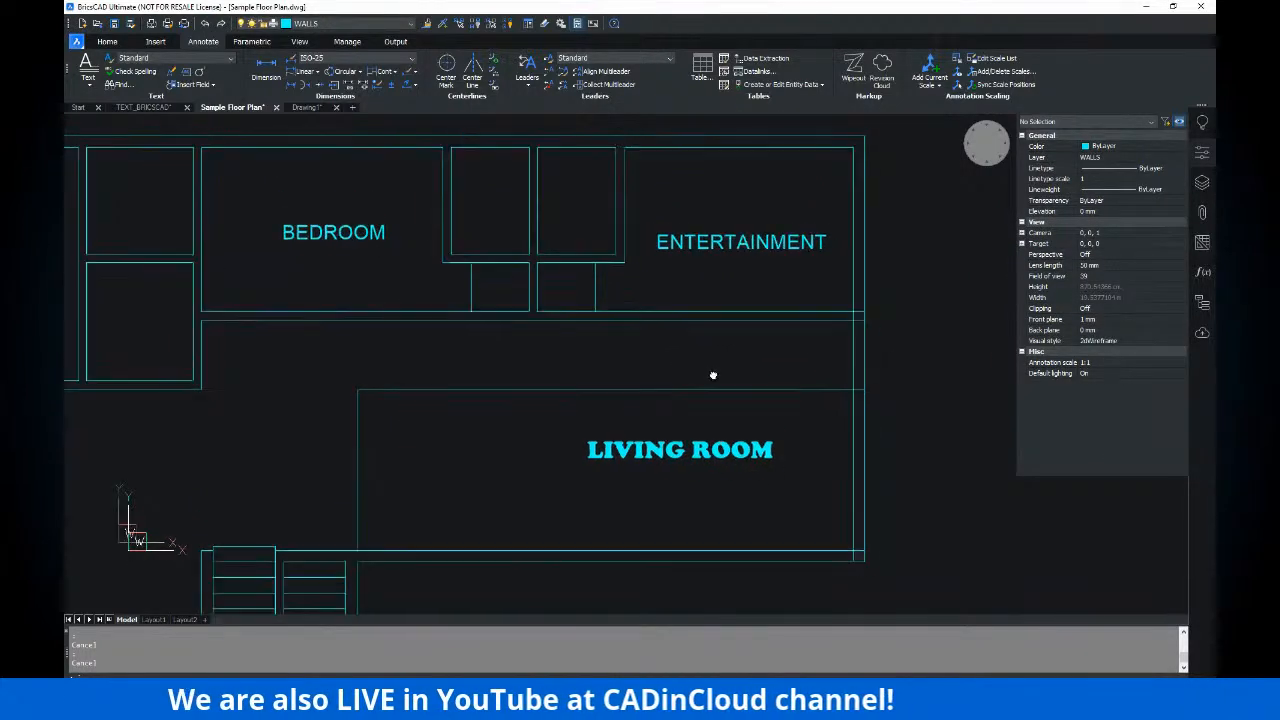
- Compare the text style and height properties of the LIVING ROOM and ENTERTAINMENT labels
left_click(691, 449)
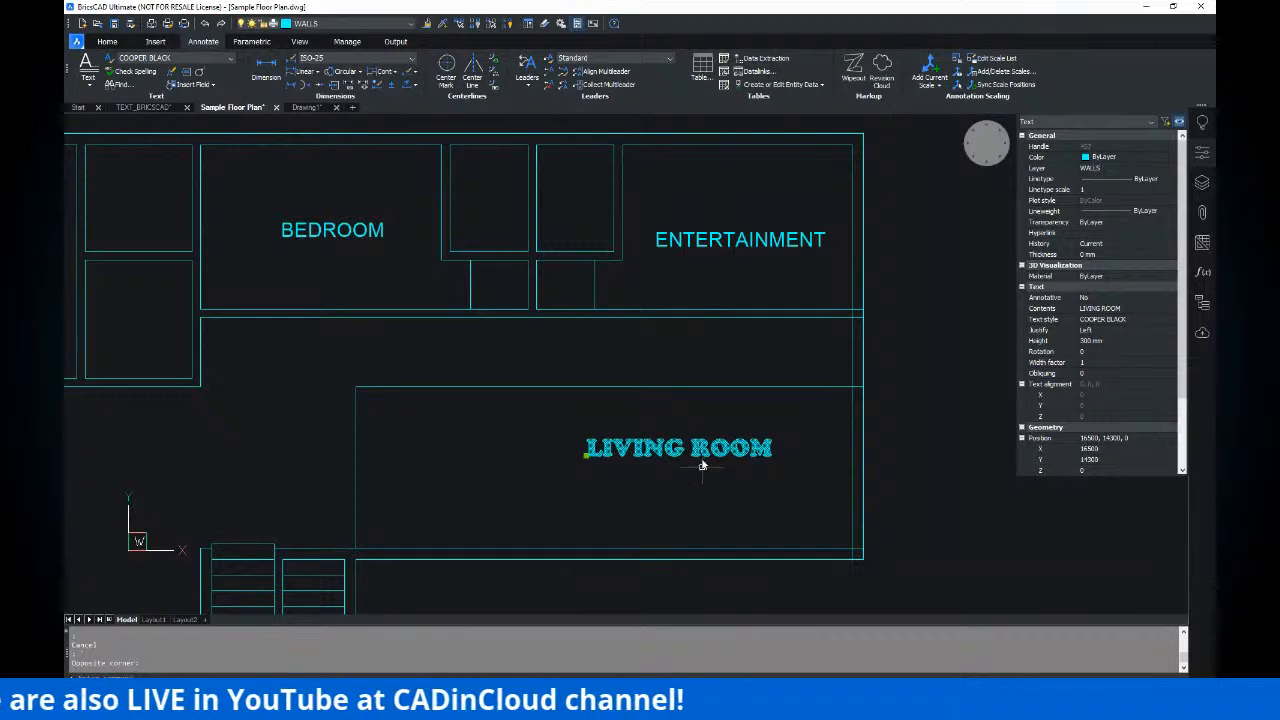
key("Escape")
mouse_move(706, 422)
middle_mouse_down()
mouse_move(710, 369)
mouse_move(694, 393)
middle_mouse_up()
middle_click_drag(699, 345, 706, 366)
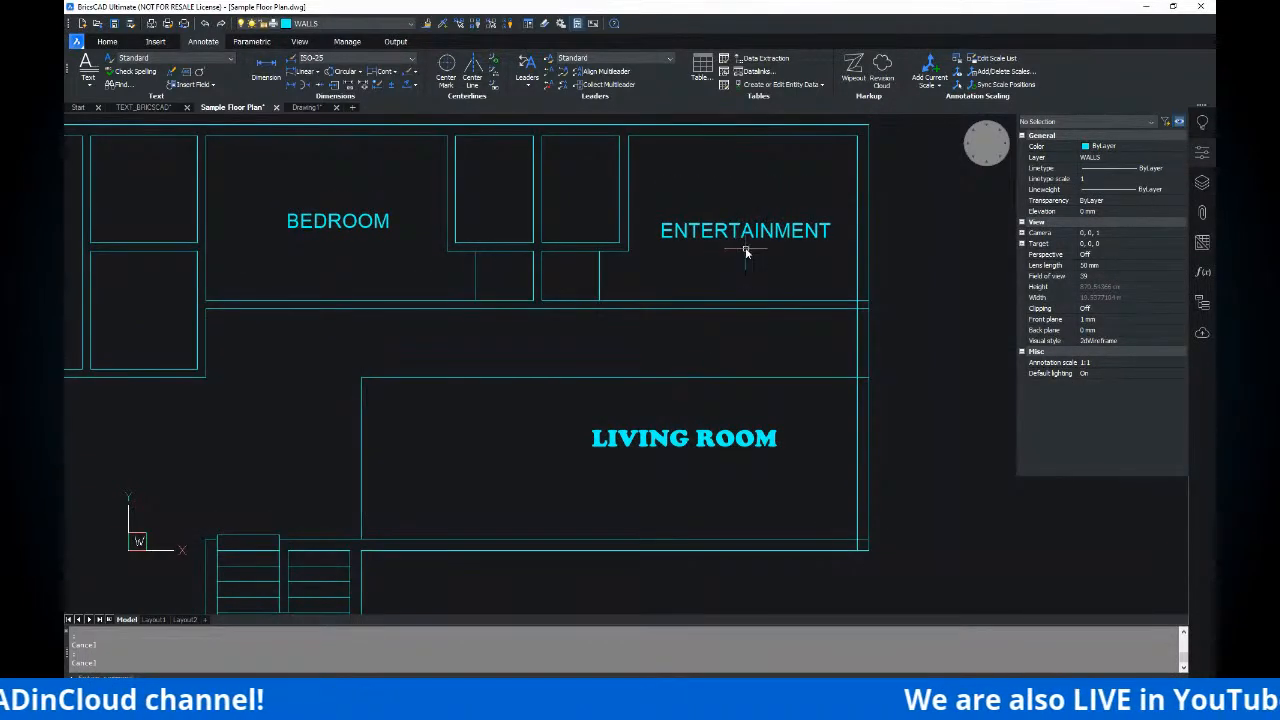
left_click_drag(745, 253, 717, 200)
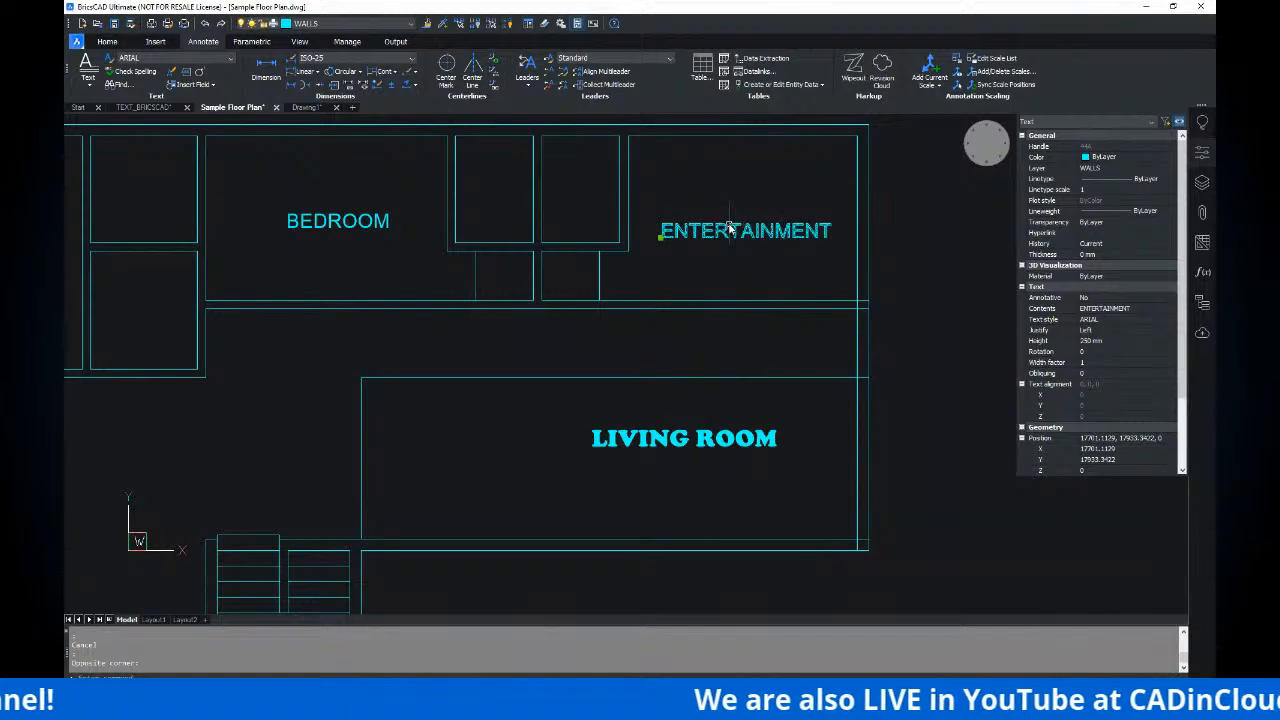
scroll(665, 230, "up", 5)
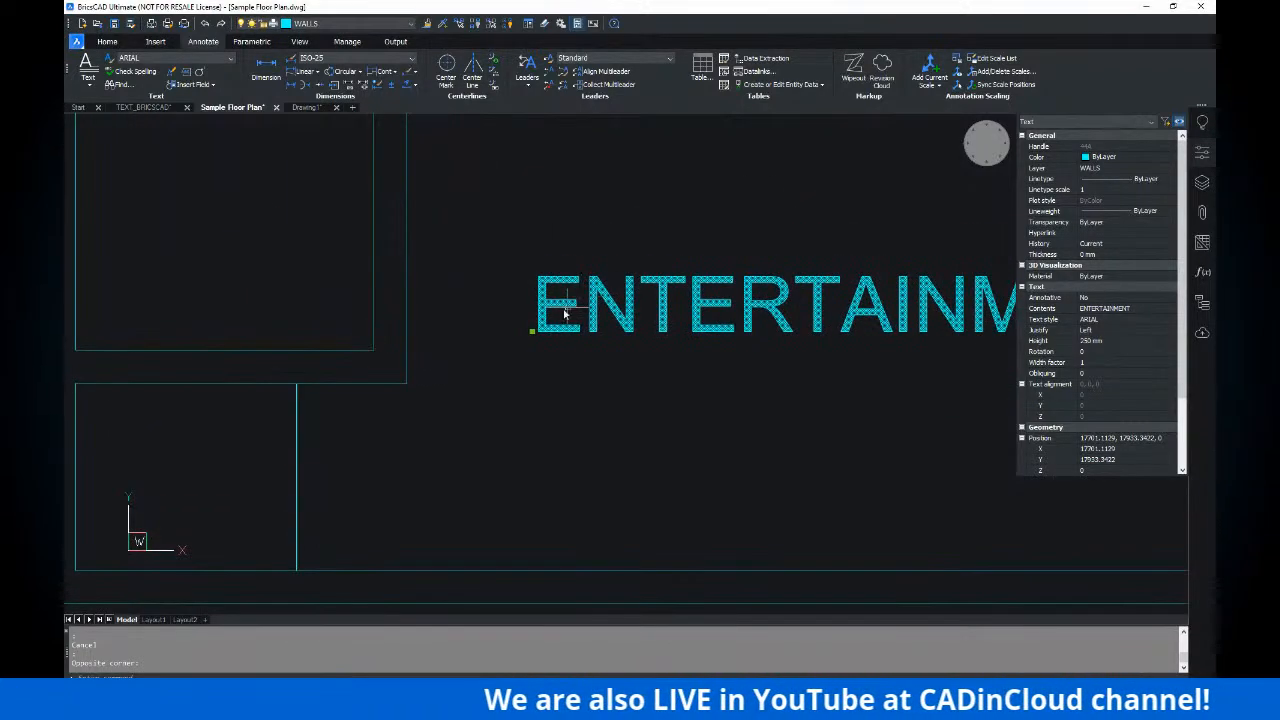
scroll(551, 288, "down", 5)
- Select the LIVING ROOM label on its own and examine its text height, then clear the selection
mouse_move(618, 492)
middle_mouse_down()
mouse_move(734, 253)
mouse_move(712, 244)
middle_mouse_up()
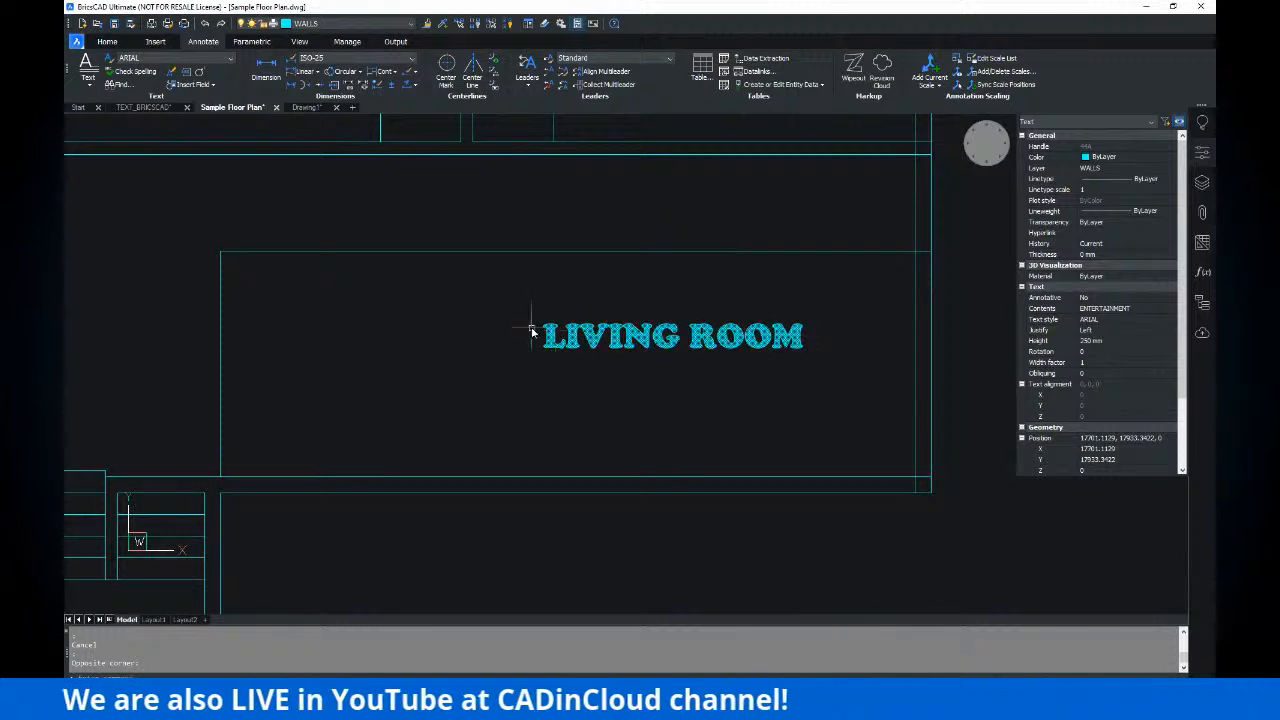
left_click(718, 380)
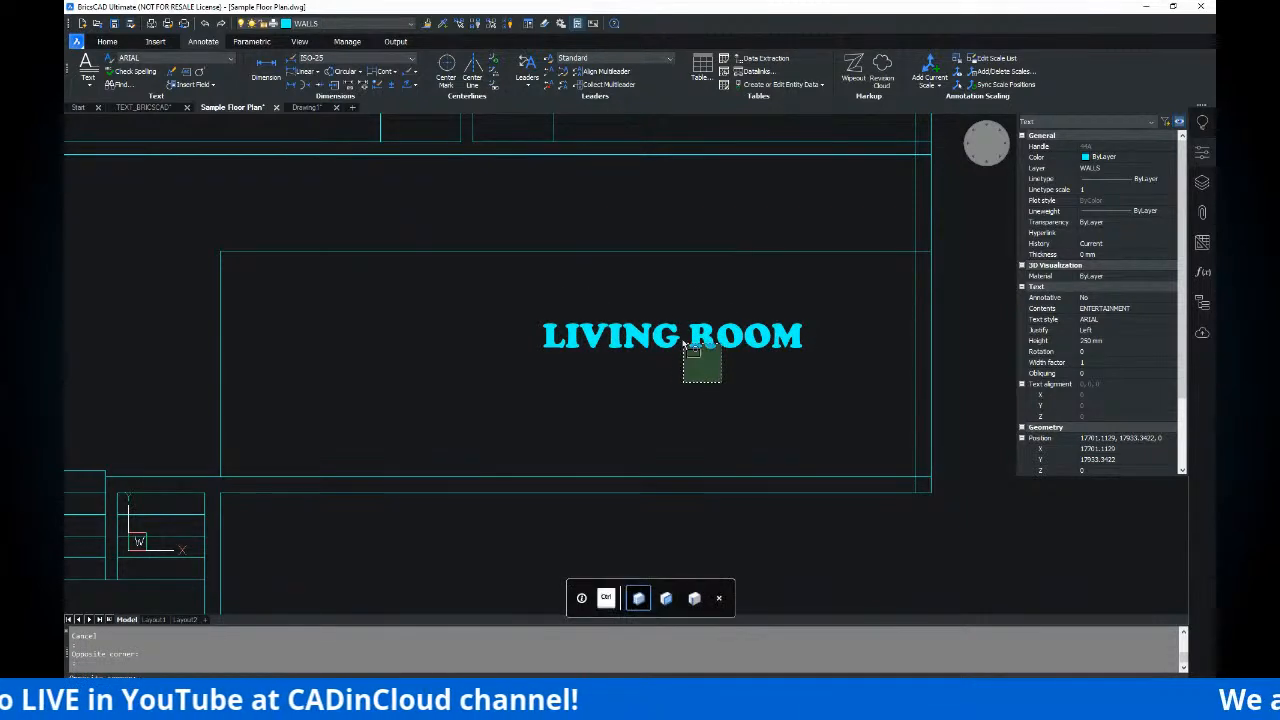
left_click(676, 320)
middle_click_drag(674, 316, 633, 302)
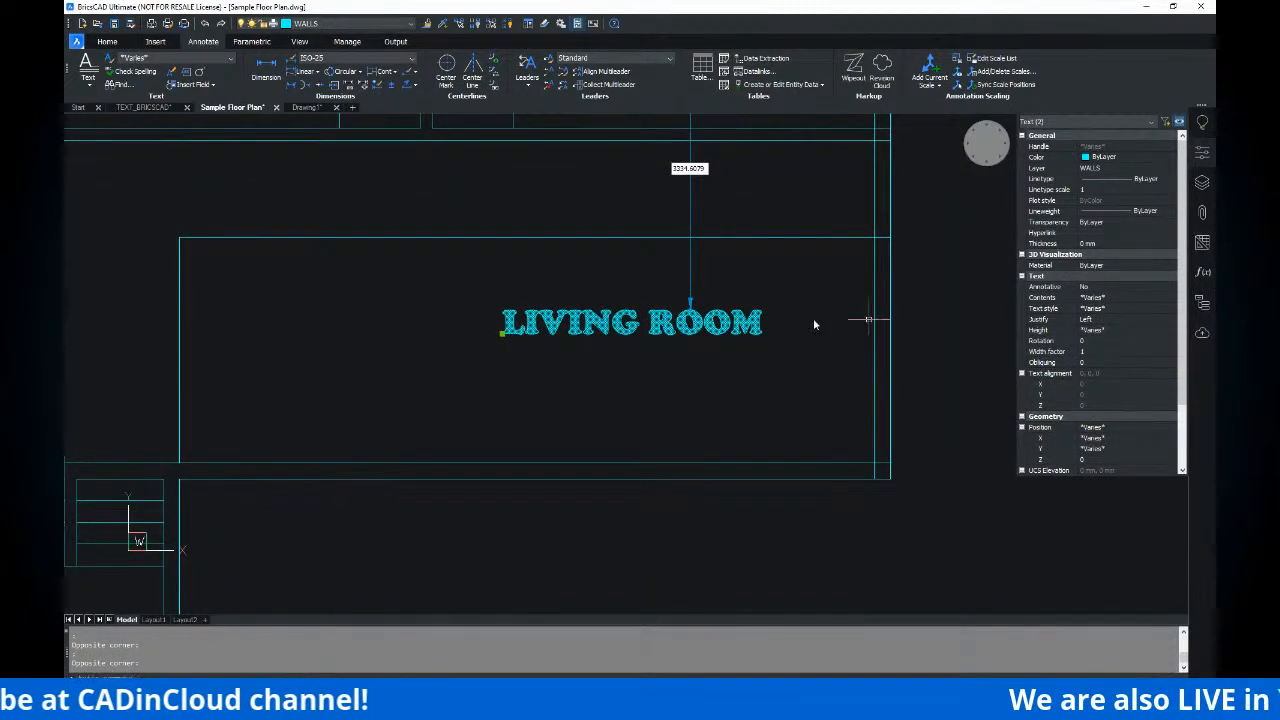
key("Escape")
key("Escape")
left_click(773, 355)
left_click(691, 301)
left_click(783, 369)
left_click(710, 303)
key("ctrl")
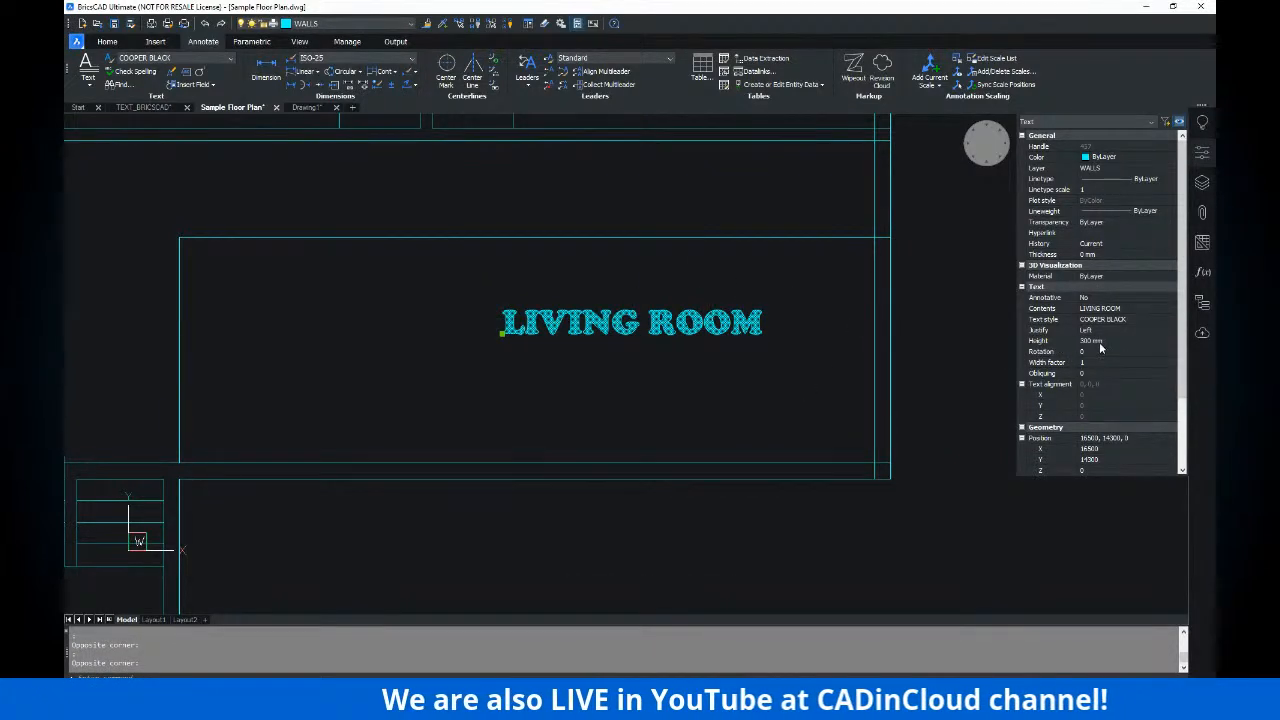
key("ctrl")
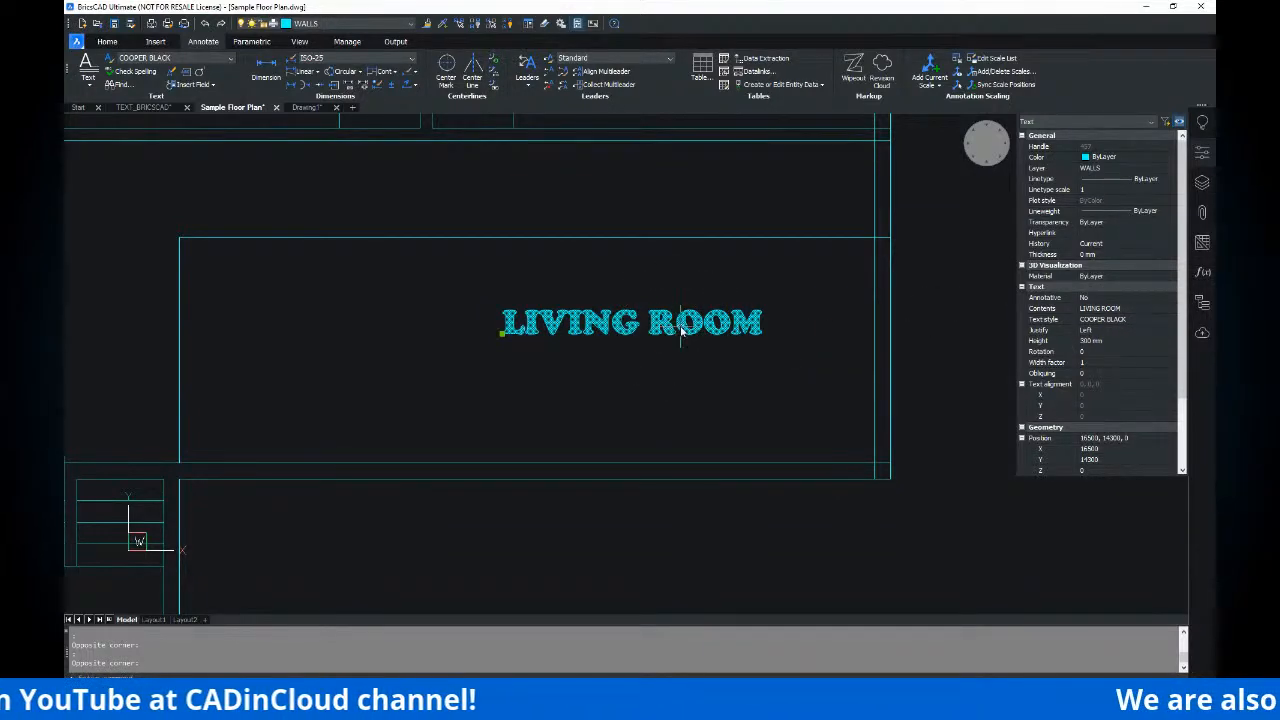
key("Escape")
- Review the height values of the text styles in the text style manager, close it and view the LIVING ROOM label
scroll(680, 330, "down", 4)
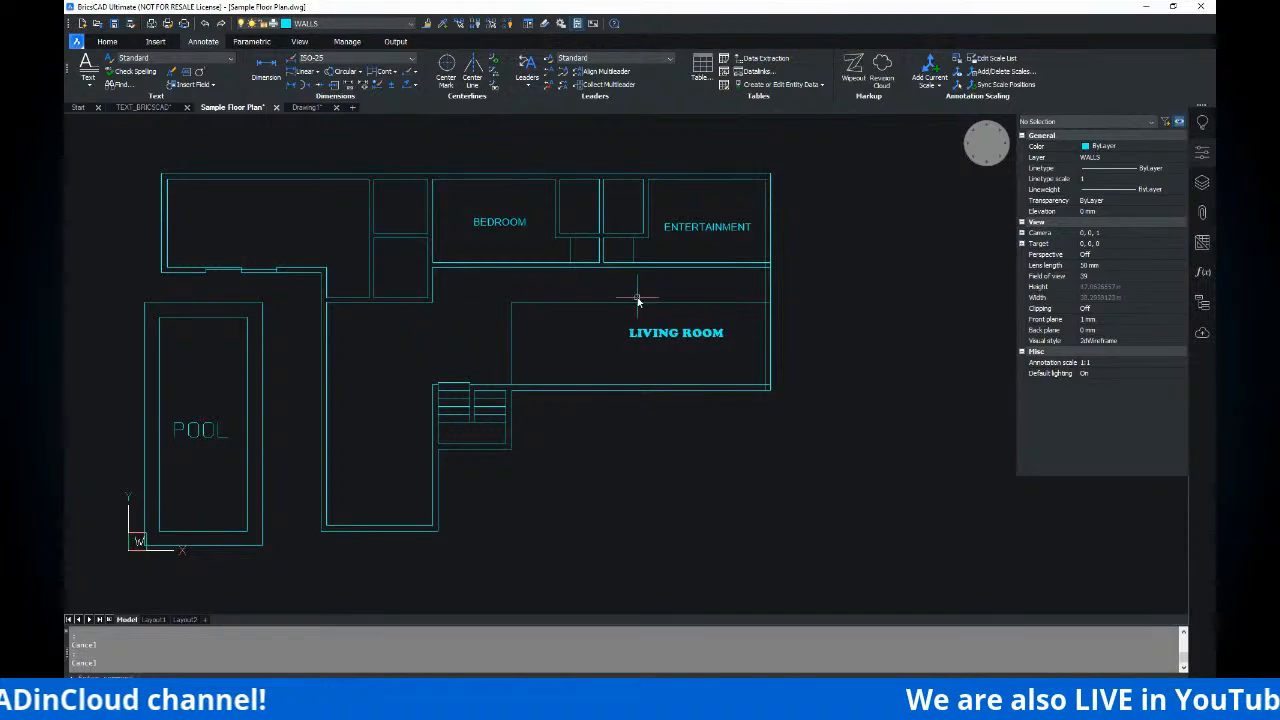
type("ST")
key("Return")
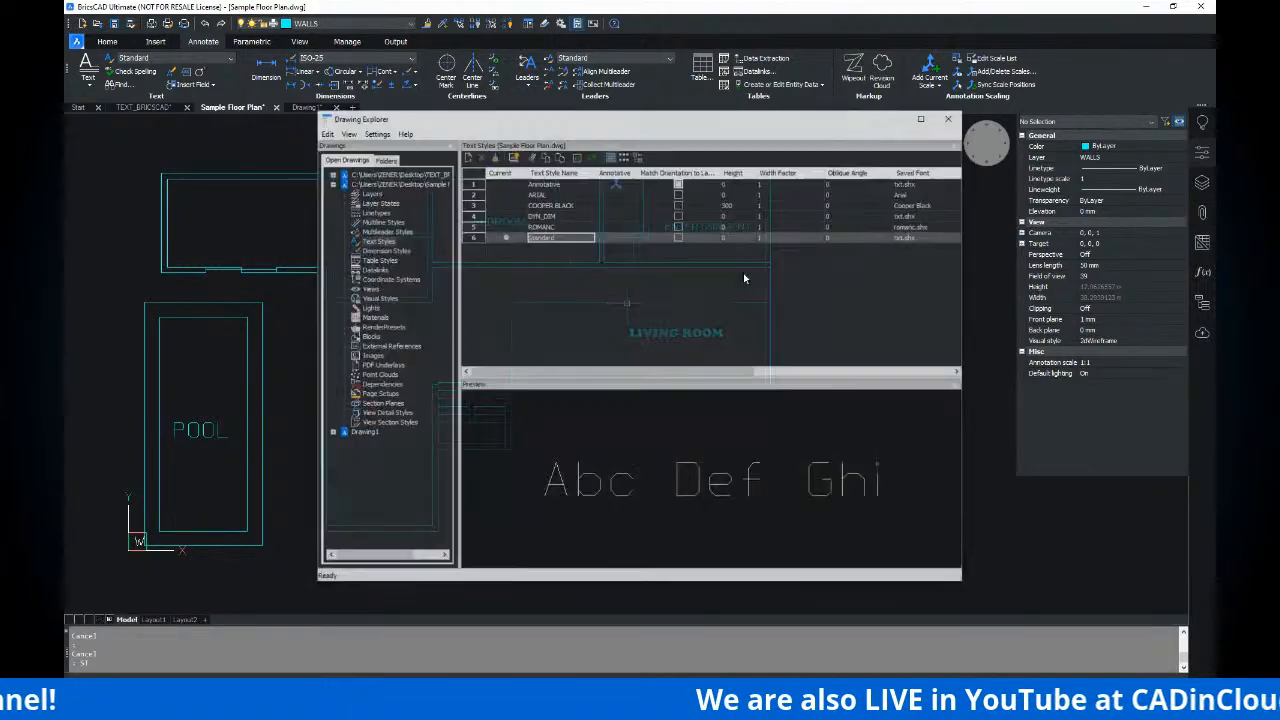
key("ctrl")
key("ctrl")
key("ctrl")
key("ctrl")
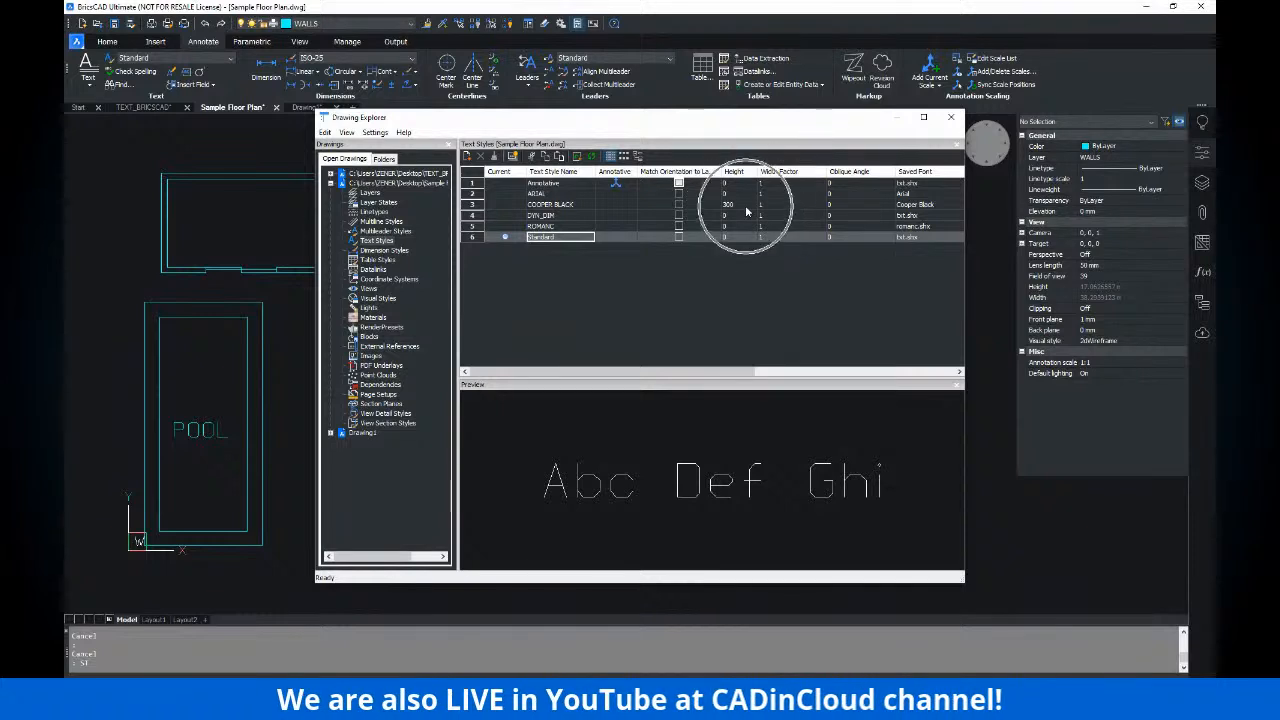
left_click(951, 117)
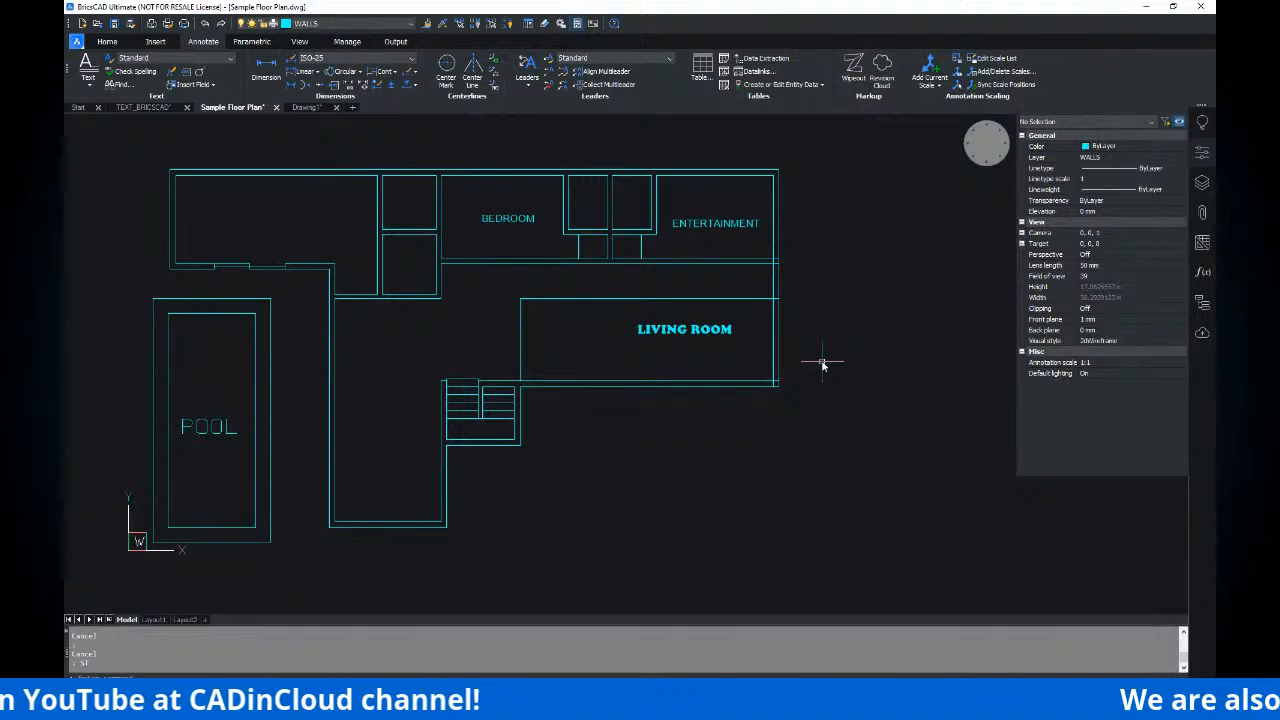
middle_click_drag(729, 331, 734, 349)
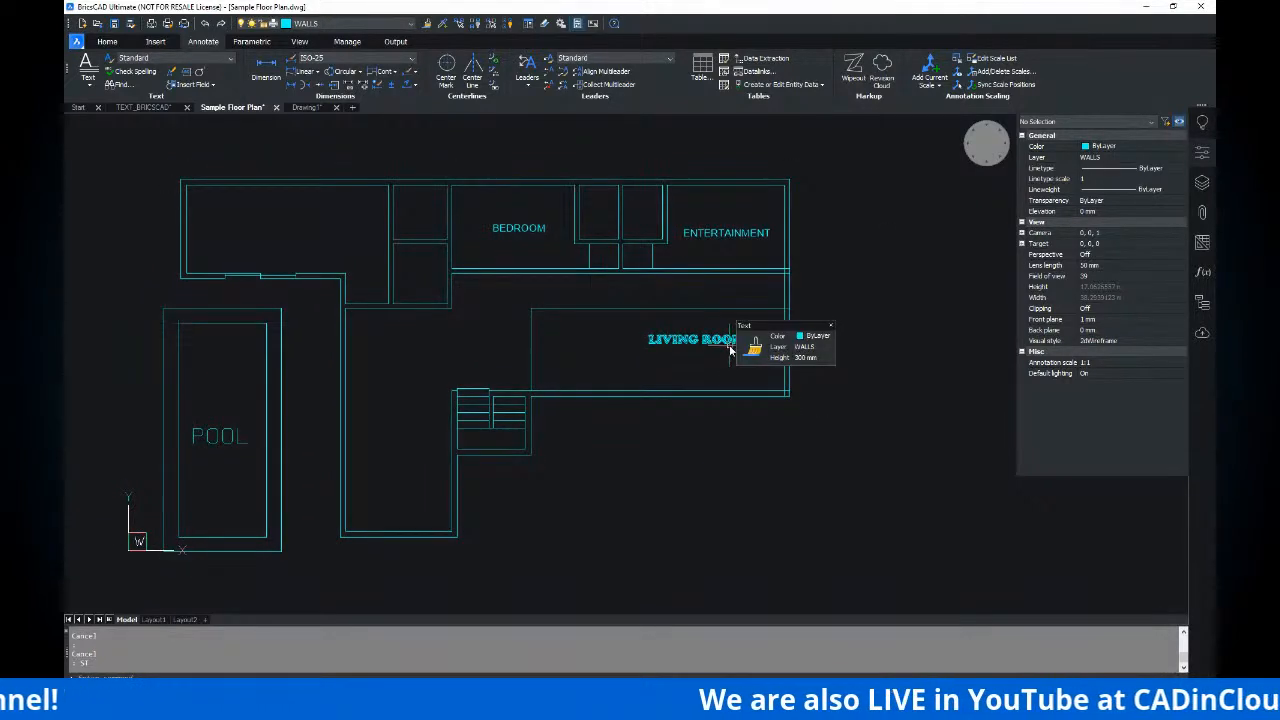
scroll(740, 330, "up", 3)
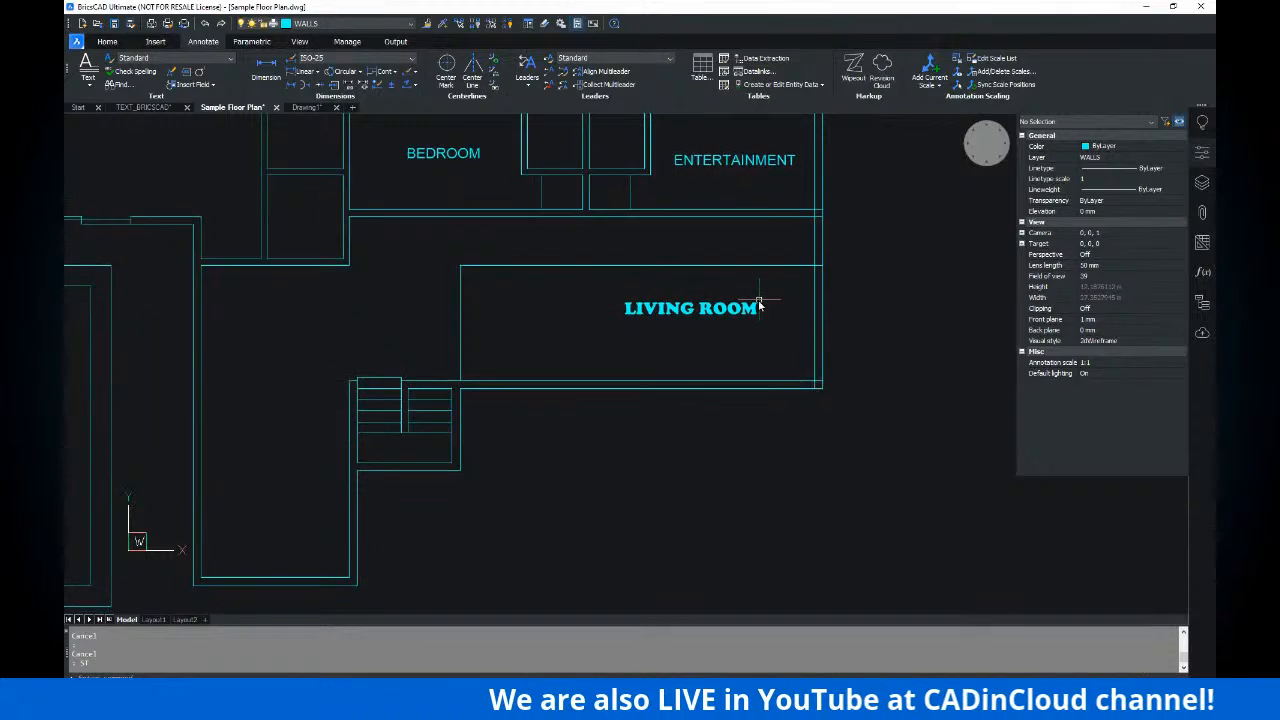
- Move the DINING label to the middle of the dining room beside the pool
middle_click_drag(766, 303, 805, 354)
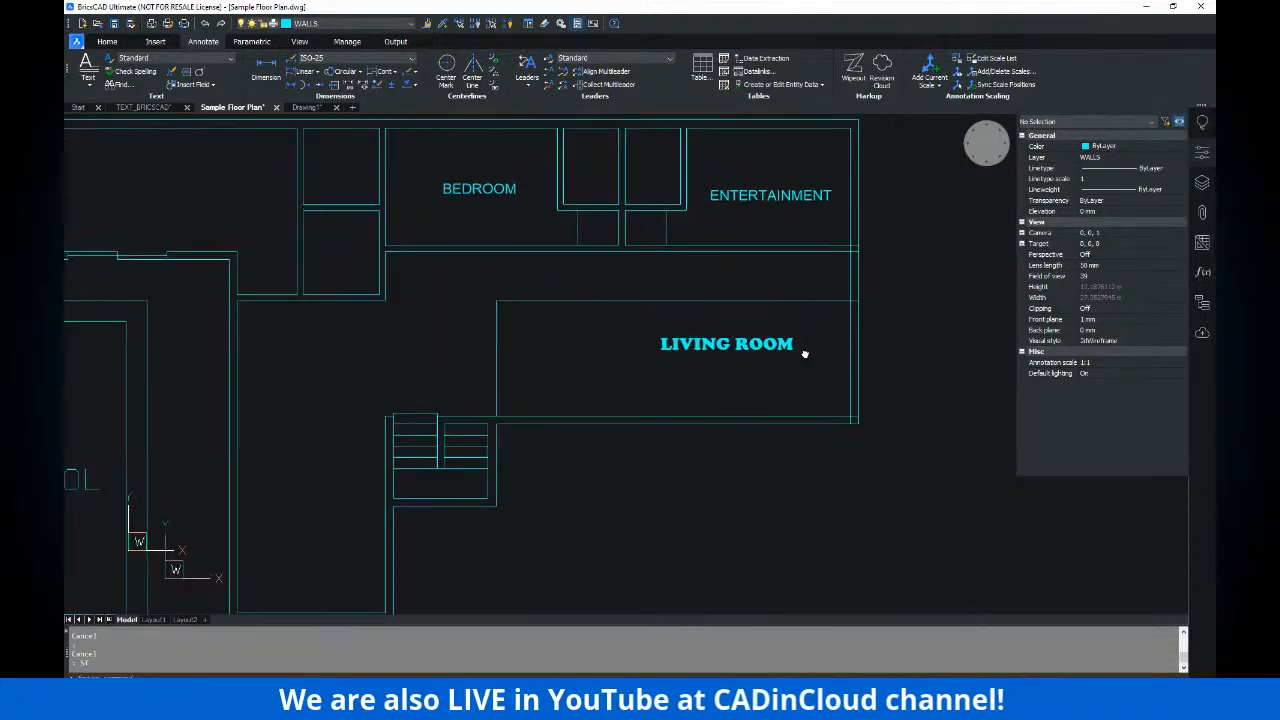
scroll(750, 360, "down", 5)
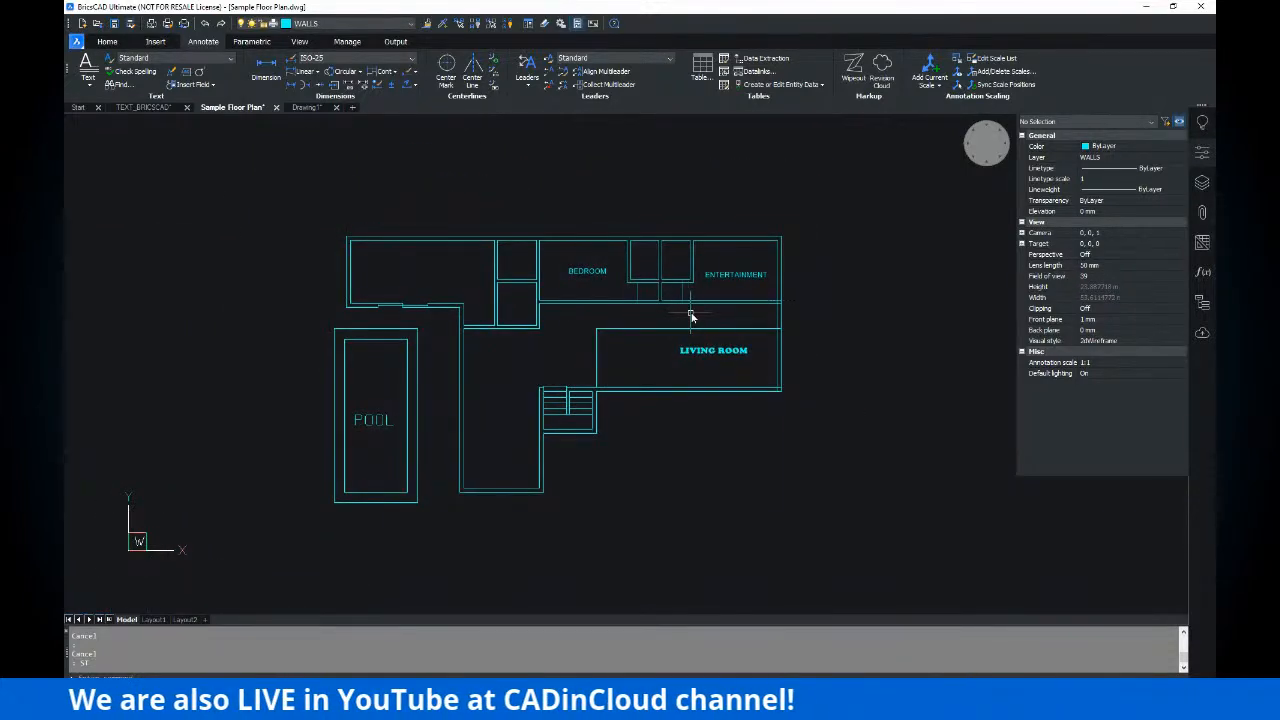
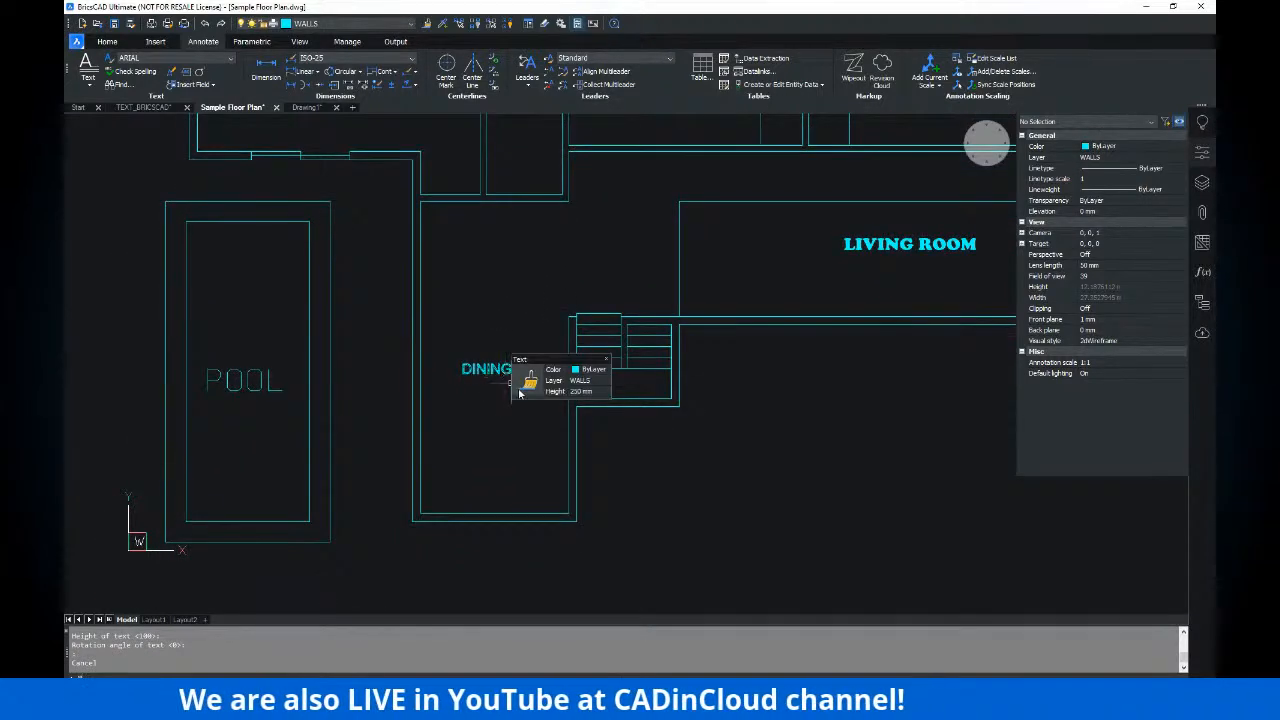
type("m")
key("Return")
left_click(522, 396)
left_click(497, 376)
key("Return")
left_click(489, 400)
key("Escape")
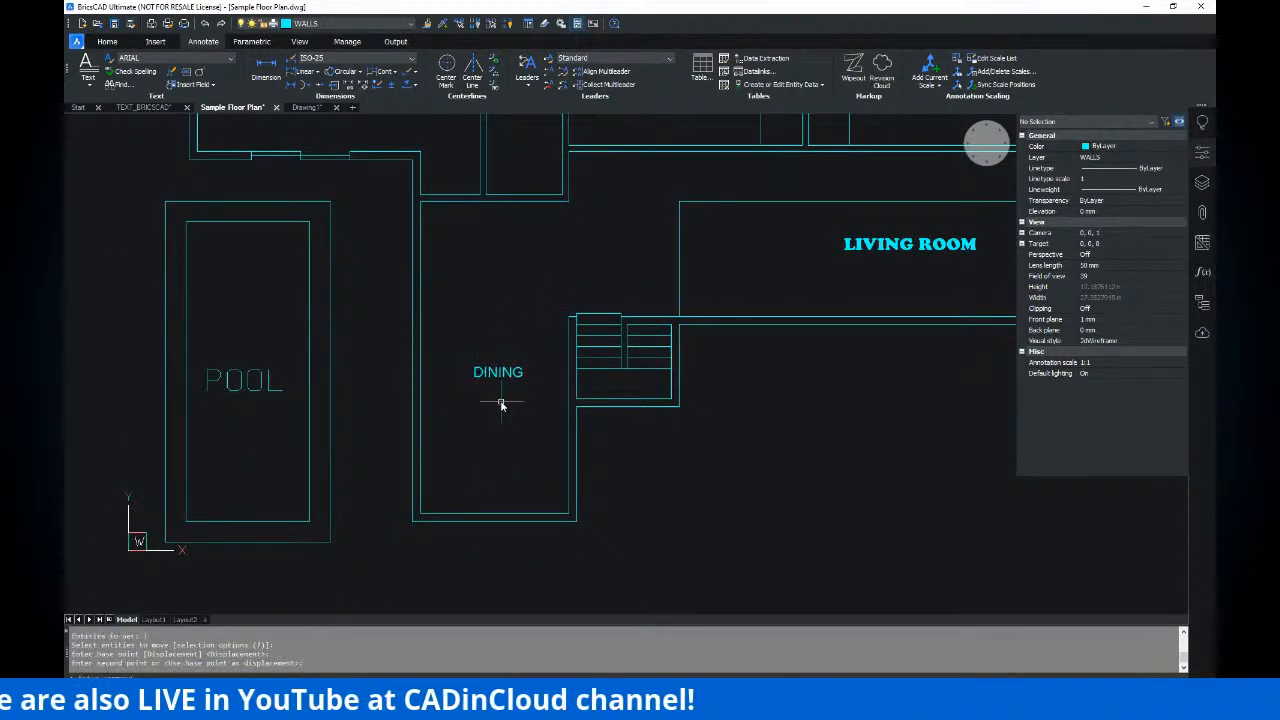
- Examine the DINING label's height and look over the other room labels on the floor plan
scroll(510, 372, "up", 4)
scroll(555, 355, "down", 6)
middle_click_drag(615, 286, 779, 254)
key("ctrl")
key("ctrl")
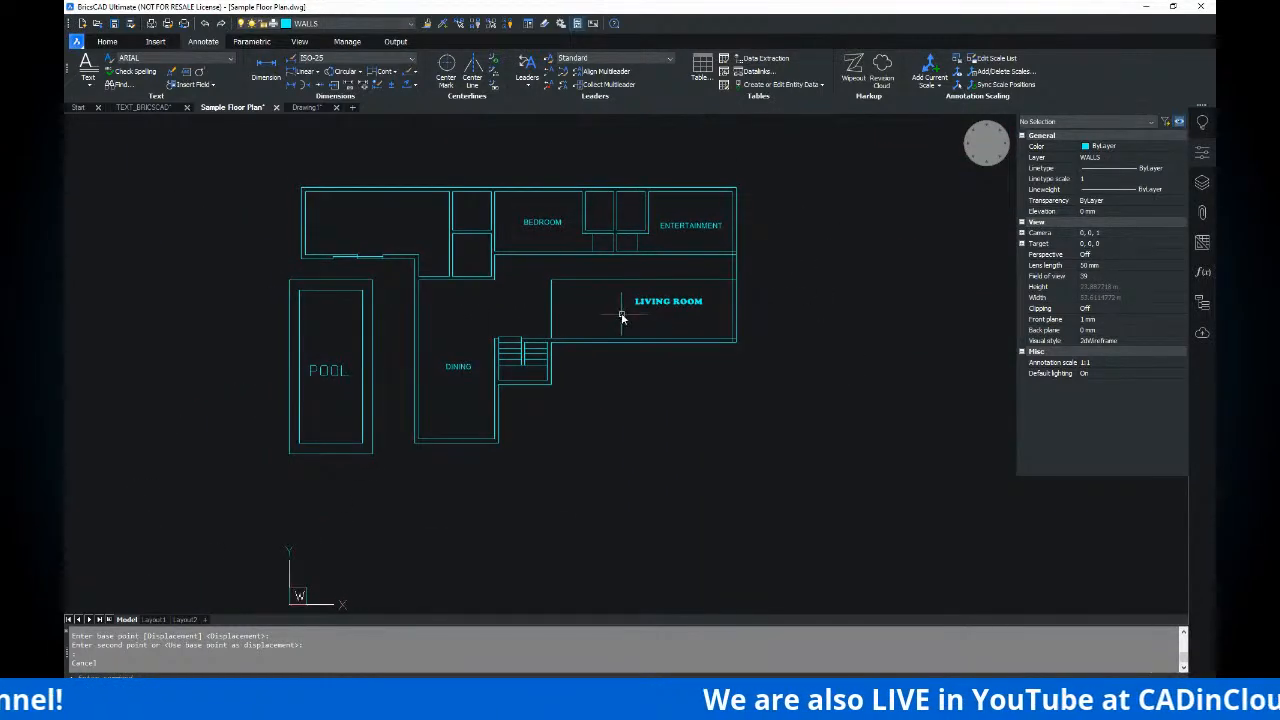
middle_click_drag(685, 307, 730, 295)
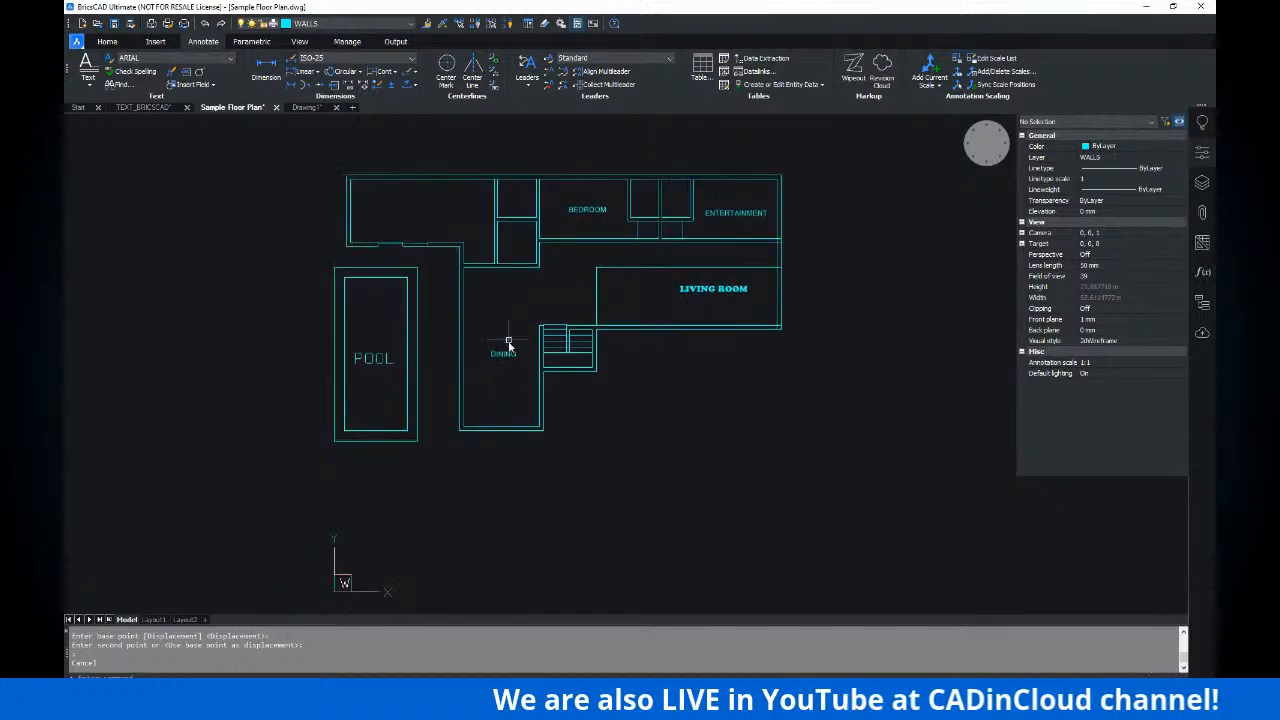
mouse_move(515, 359)
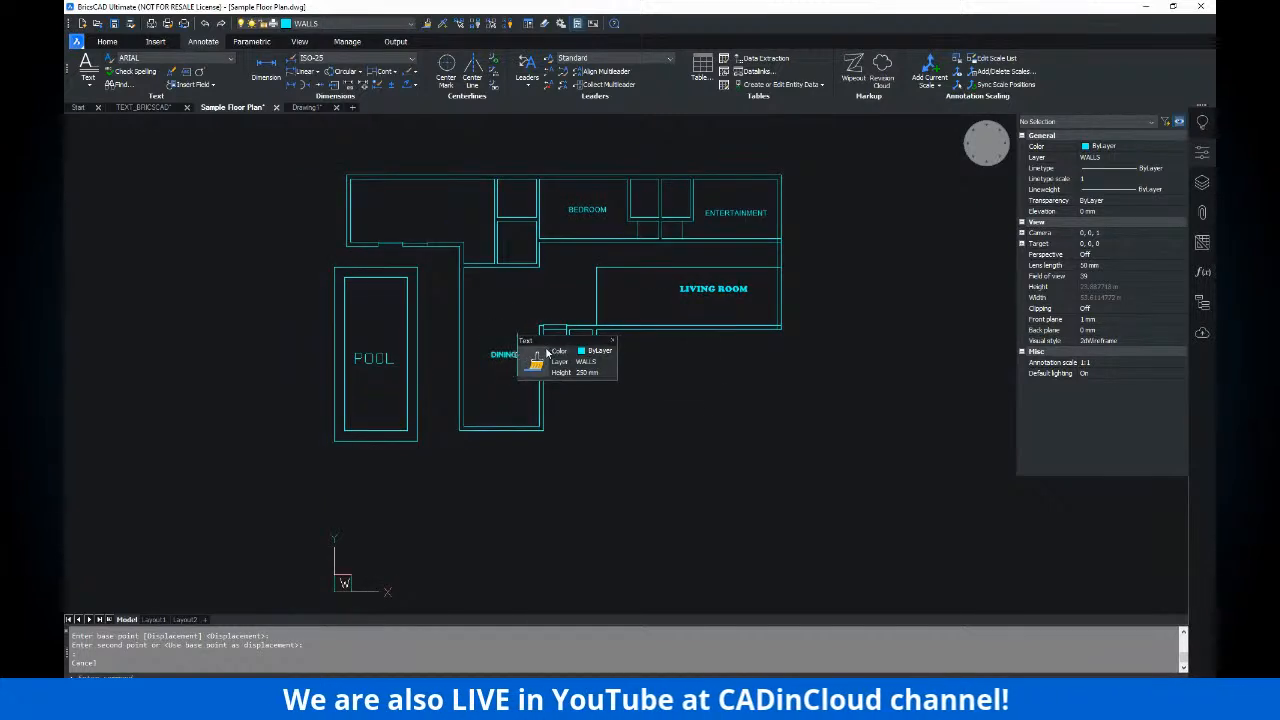
scroll(503, 340, "up", 4)
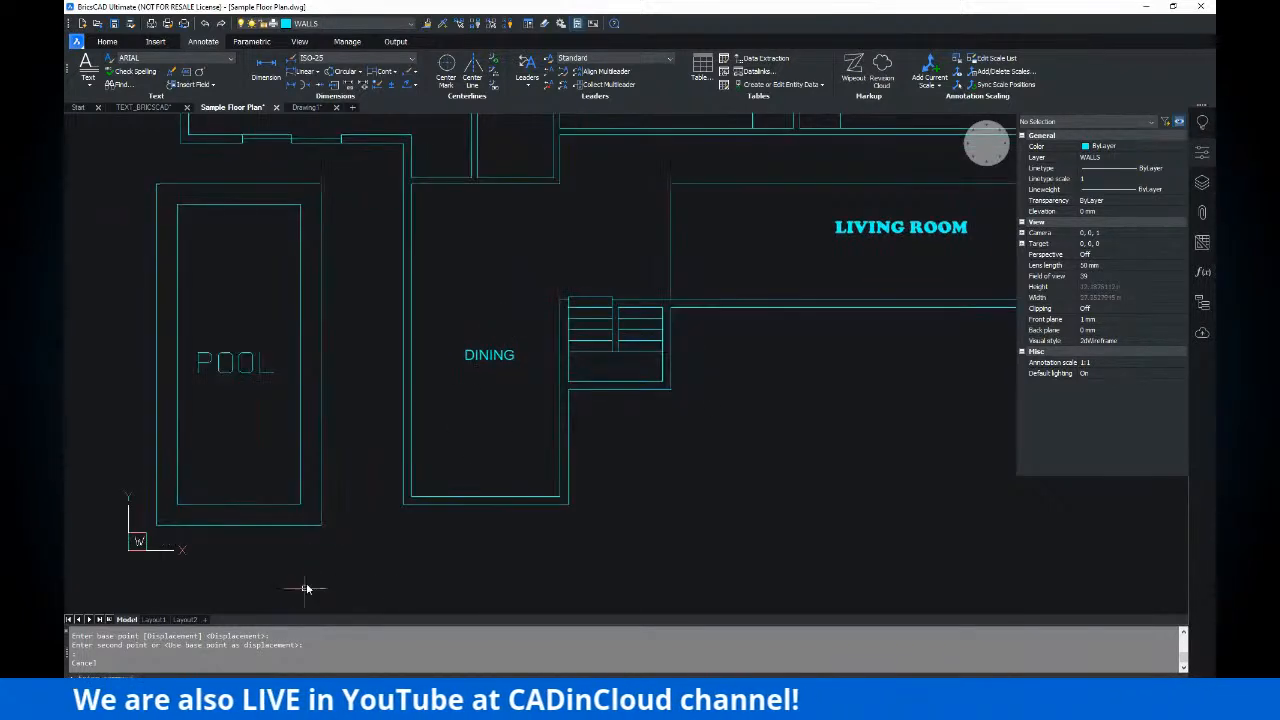
middle_click_drag(734, 406, 607, 391)
middle_click_drag(731, 229, 780, 266)
middle_click_drag(586, 260, 637, 377)
middle_click_drag(346, 200, 417, 220)
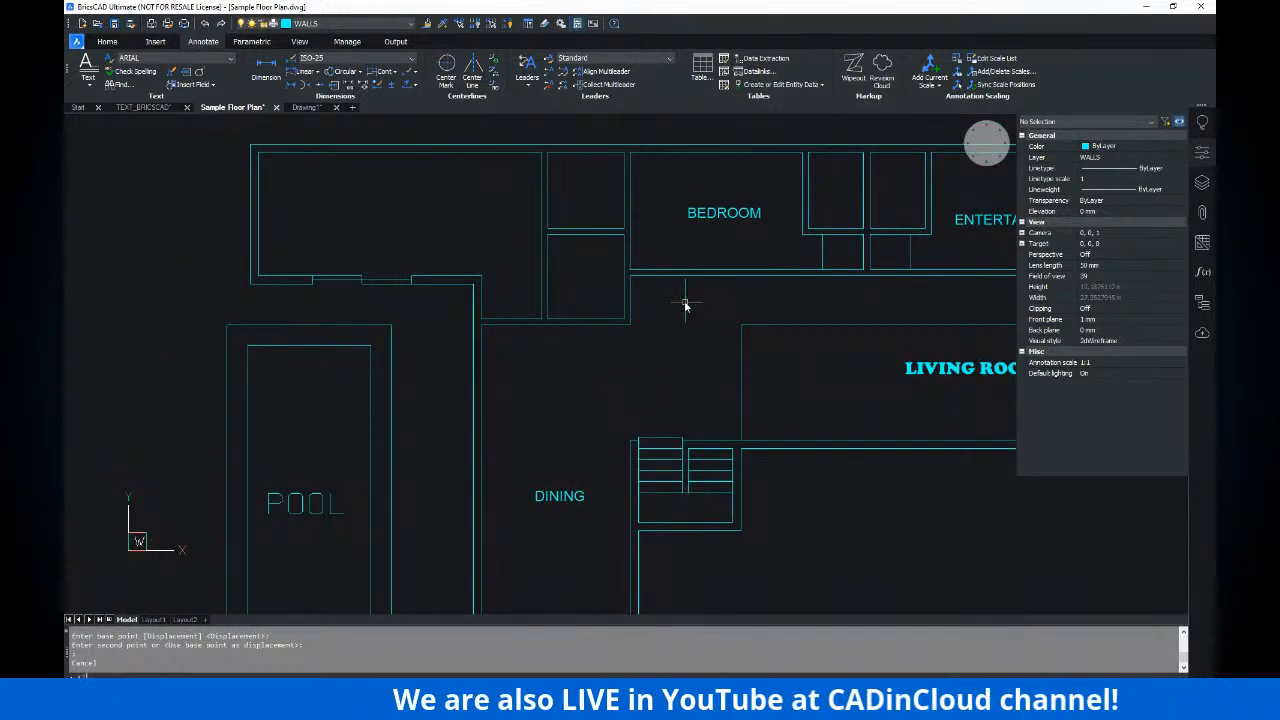
- Check the height values of the text styles in the text style manager and close it
type("ST")
key("Return")
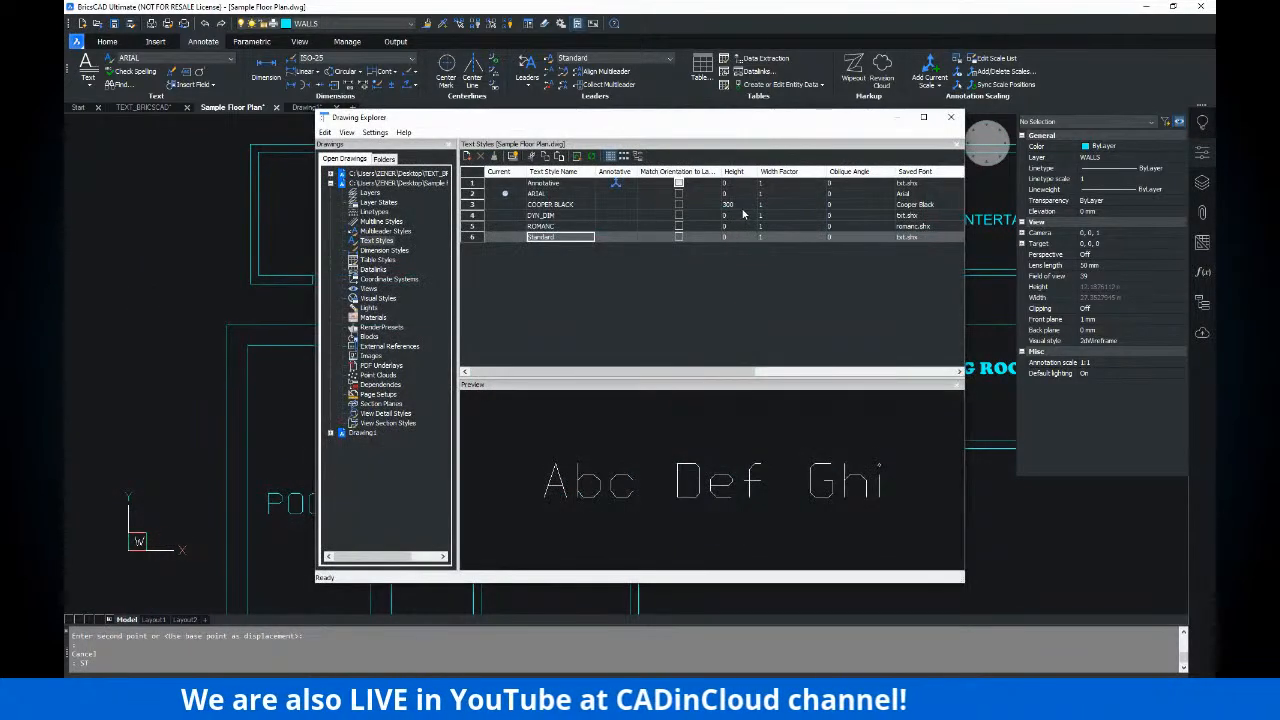
left_click(950, 118)
middle_click_drag(466, 243, 480, 251)
key("Escape")
type("D")
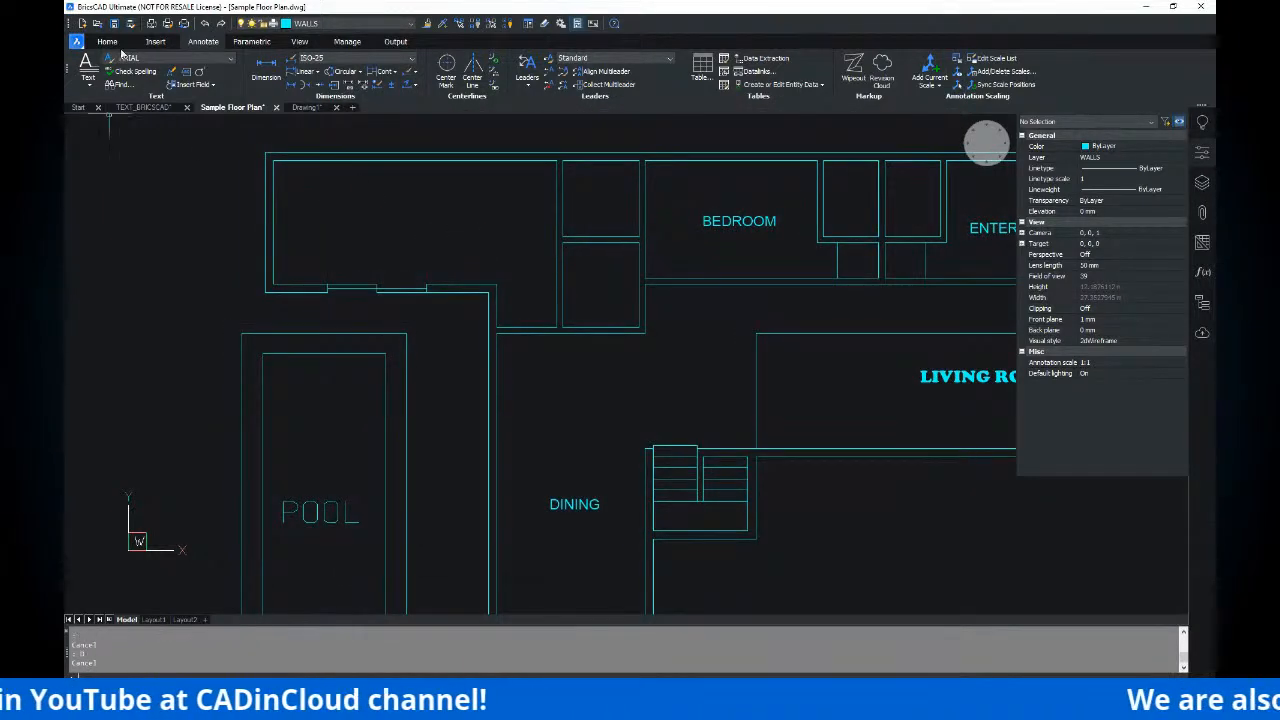
- Make COOPER BLACK the current text style and add a single-line T&B label with 0 rotation in the small upper room beside the bedroom
left_click(128, 58)
left_click(146, 101)
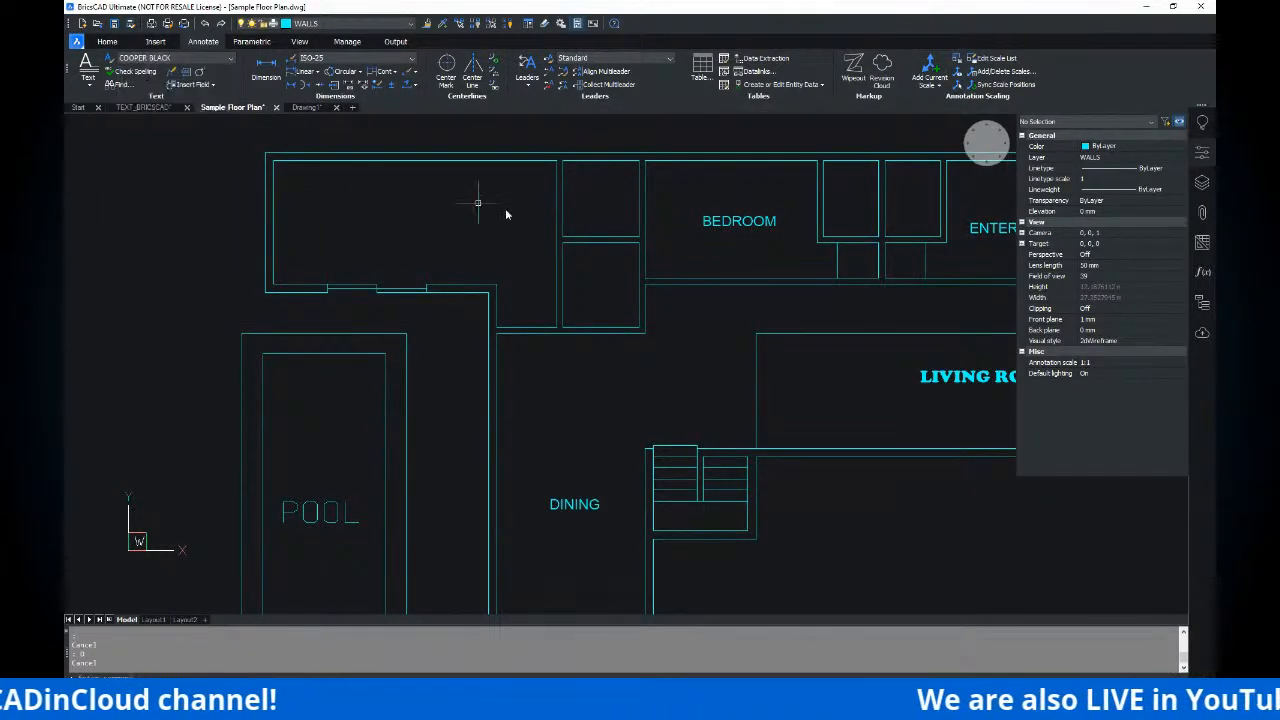
middle_click_drag(501, 204, 517, 220)
type("DT")
key("Return")
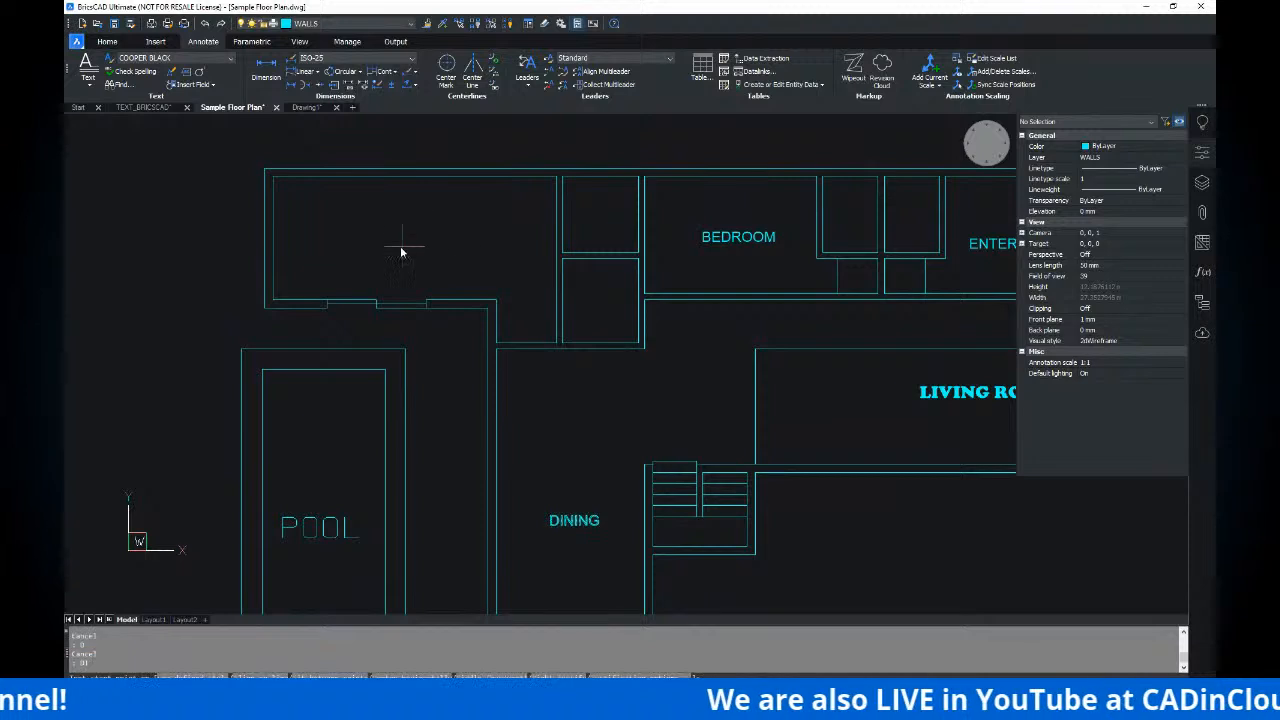
scroll(595, 220, "up", 1)
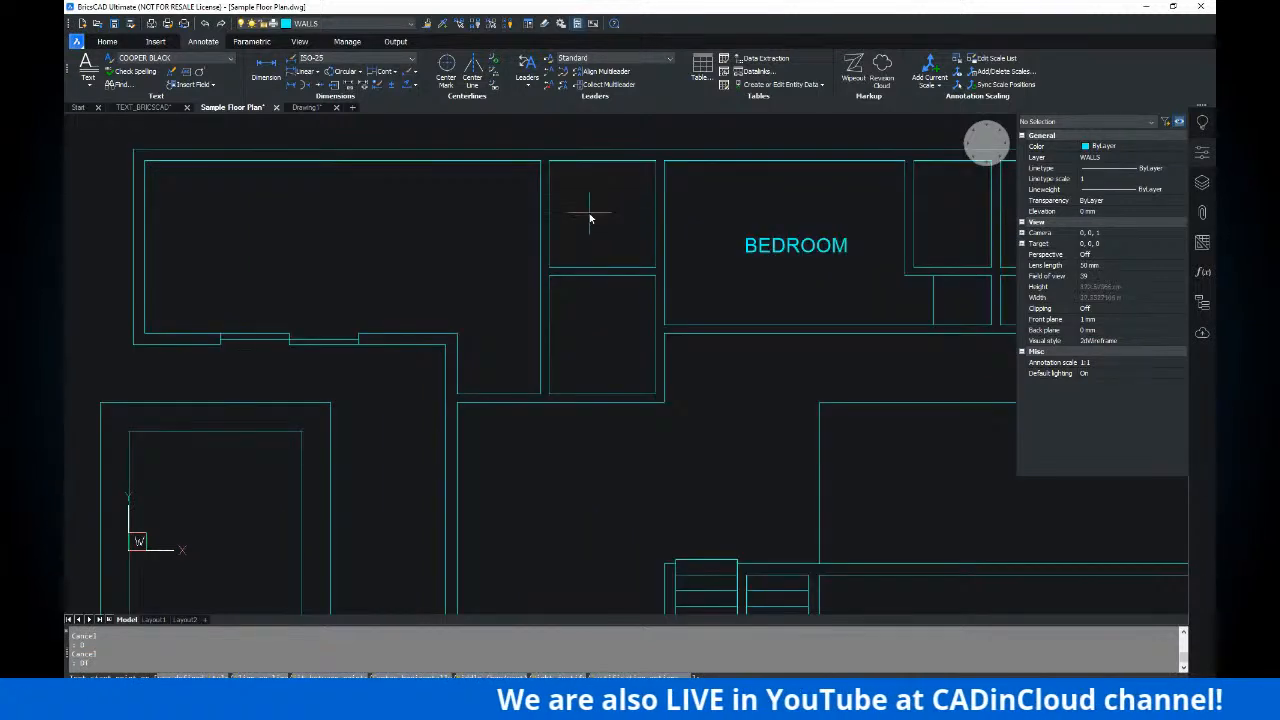
left_click(583, 216)
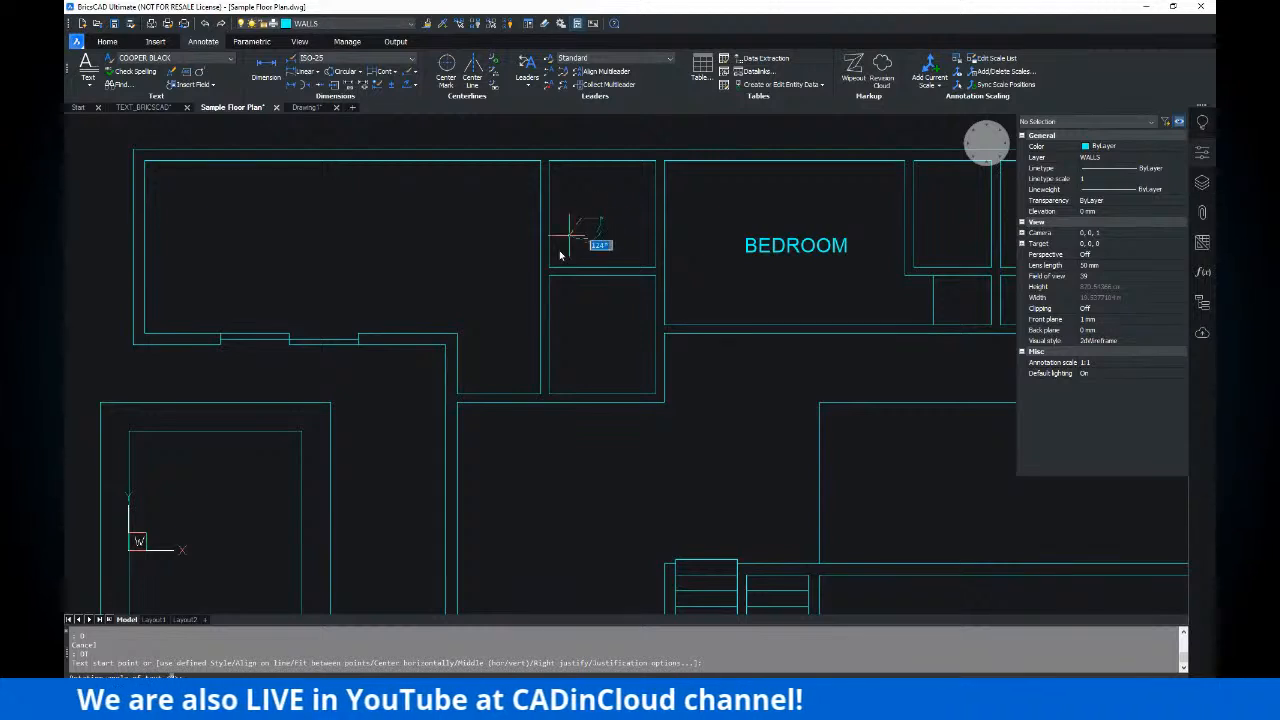
key("ctrl")
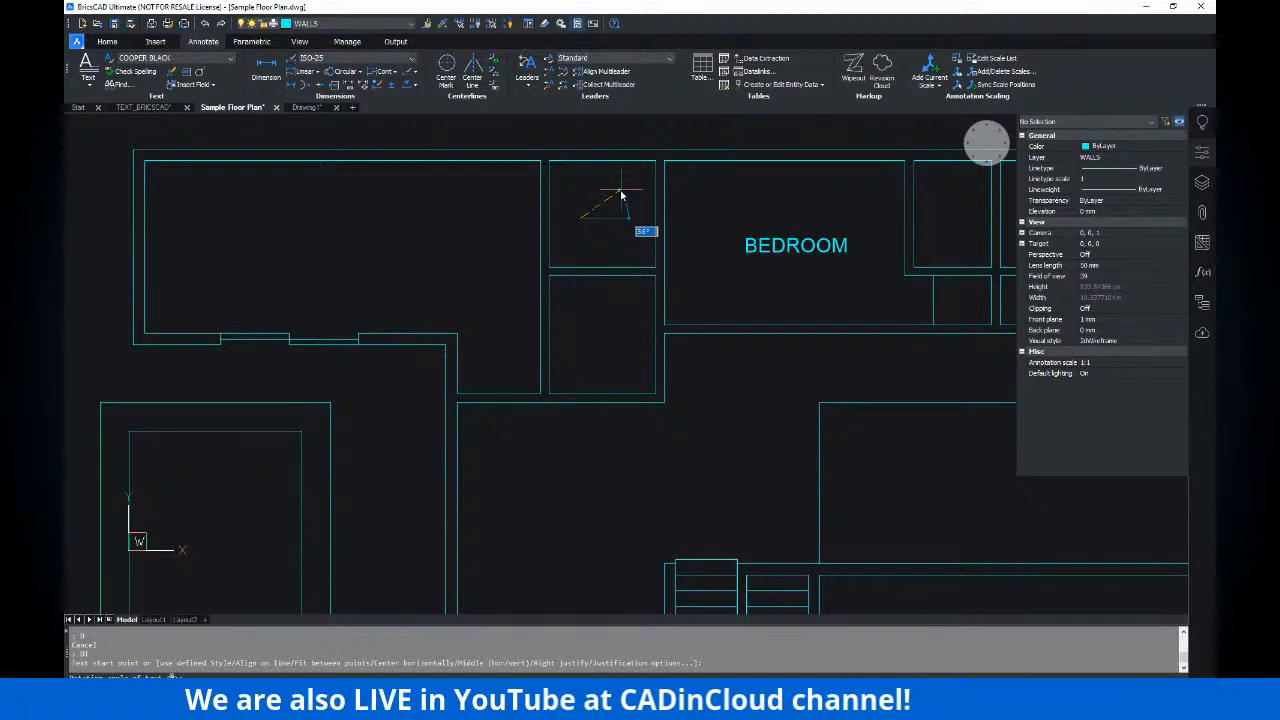
key("Return")
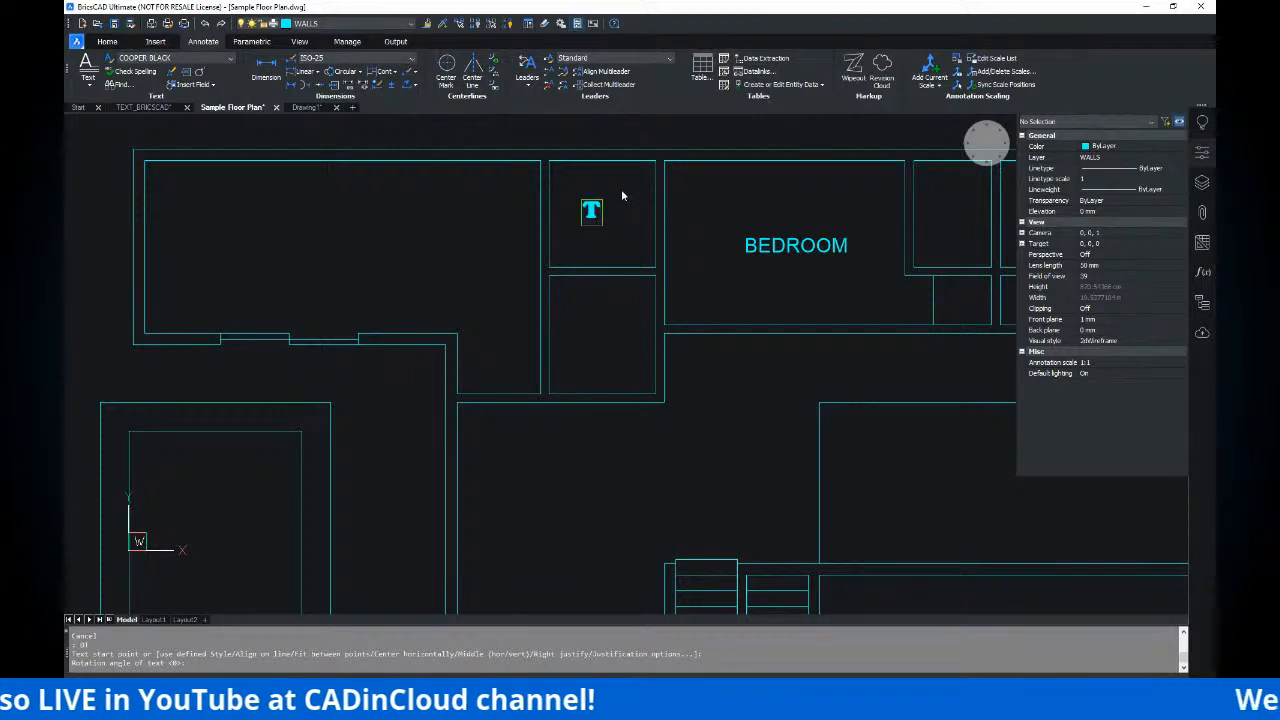
type("&B")
key("Return")
key("Return")
key("Escape")
- Move the T&B label to the centre of its small room
middle_click_drag(622, 213, 640, 225)
type("m")
key("Return")
left_click(657, 249)
left_click(620, 226)
scroll(619, 226, "up", 3)
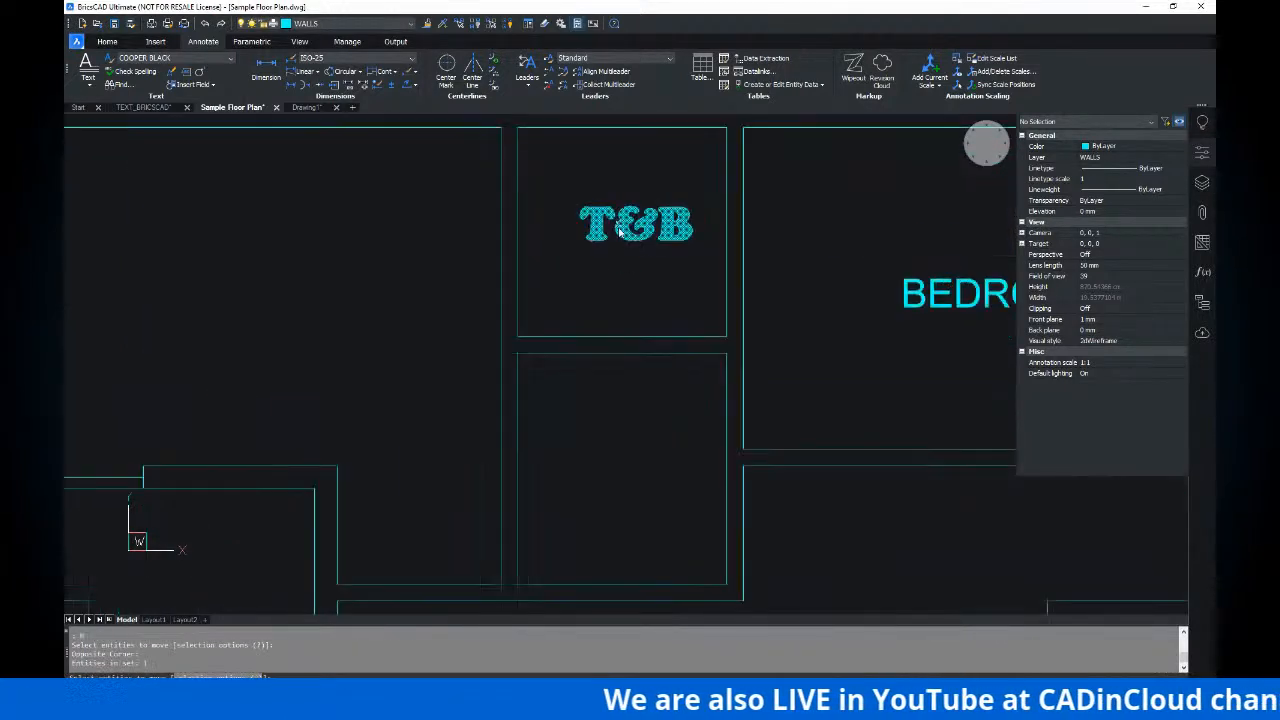
key("Return")
left_click(674, 255)
key("Escape")
scroll(660, 268, "down", 6)
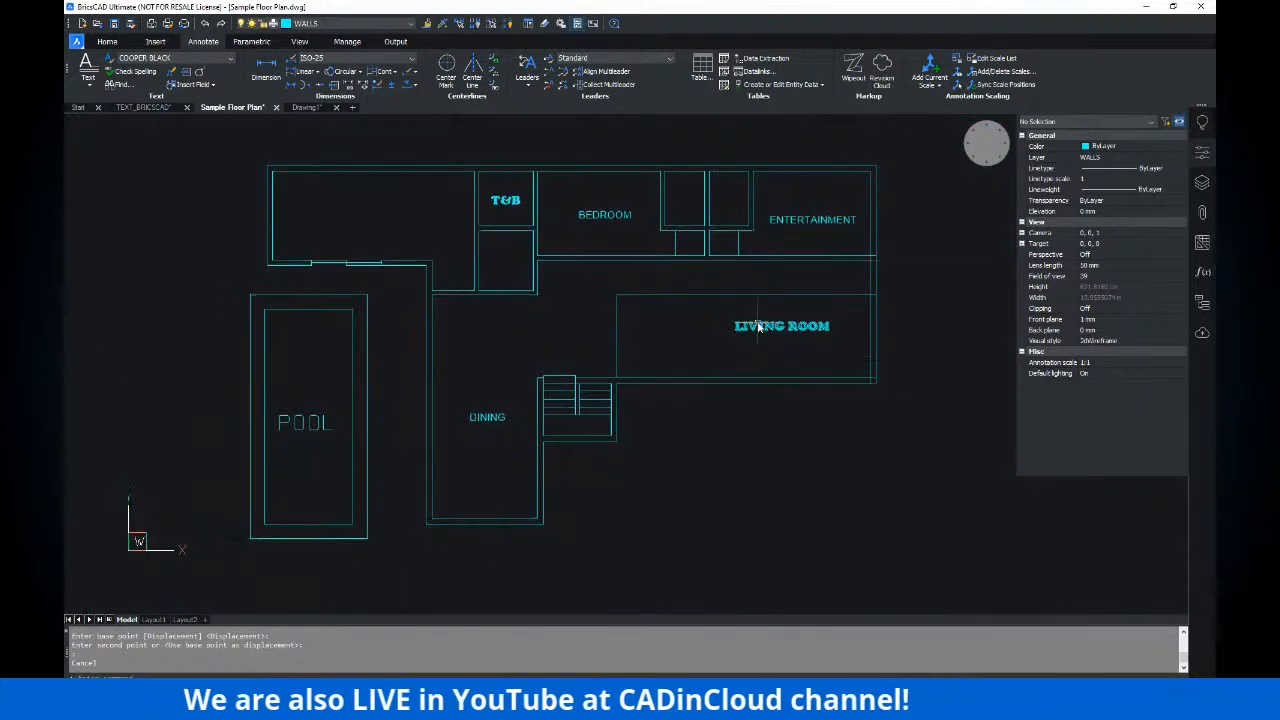
- Review the COOPER BLACK height in the text style manager, close it and inspect the LIVING ROOM and T&B labels
type("st")
key("Return")
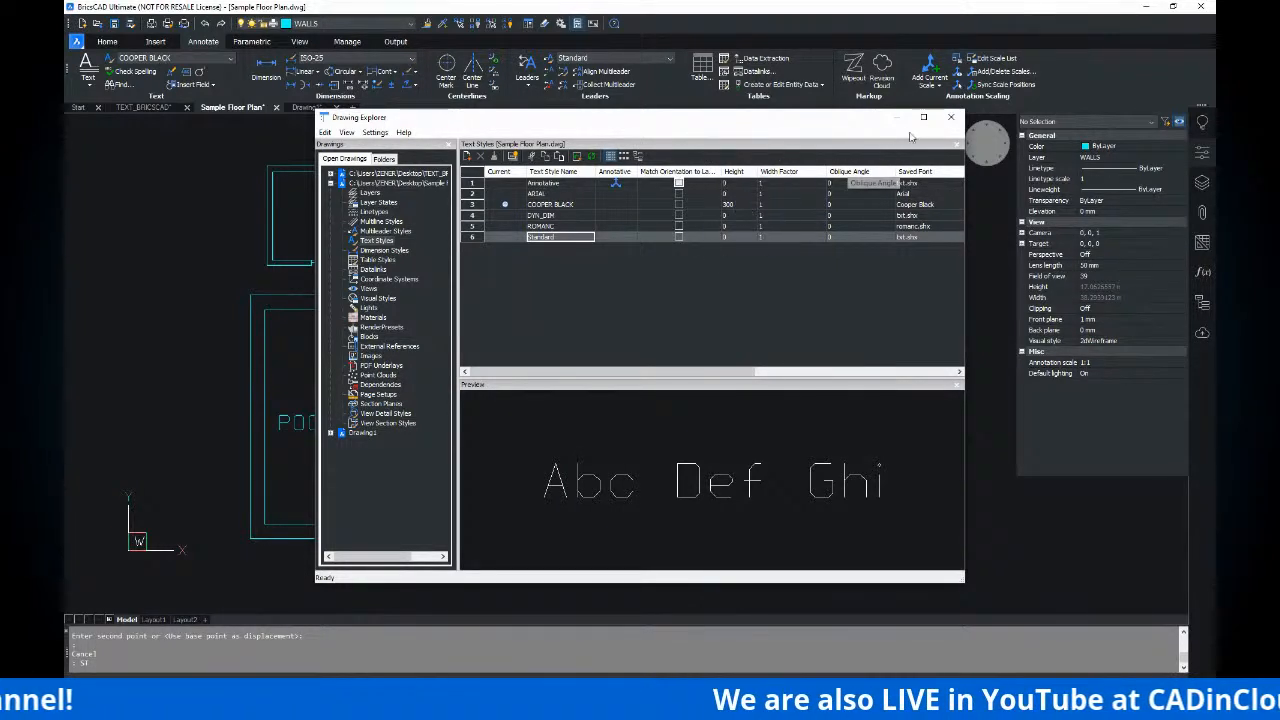
left_click(950, 117)
mouse_move(811, 341)
middle_mouse_down()
mouse_move(834, 294)
mouse_move(806, 329)
middle_mouse_up()
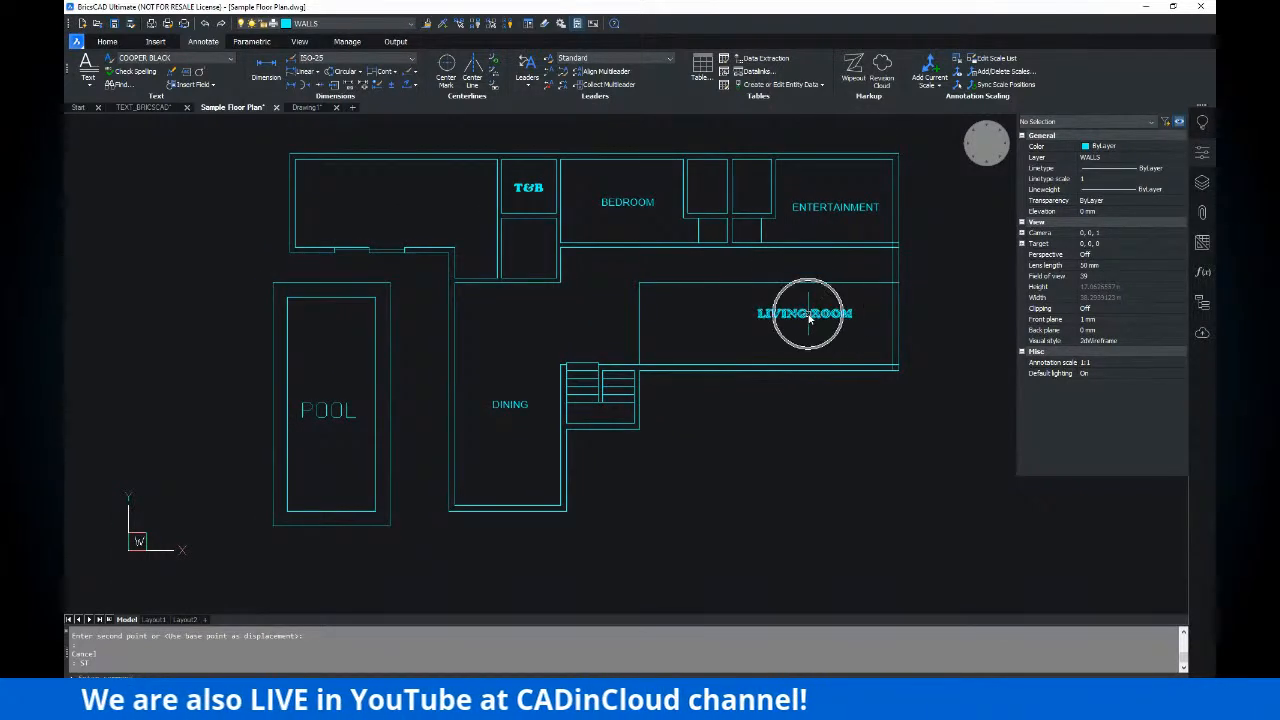
mouse_move(810, 318)
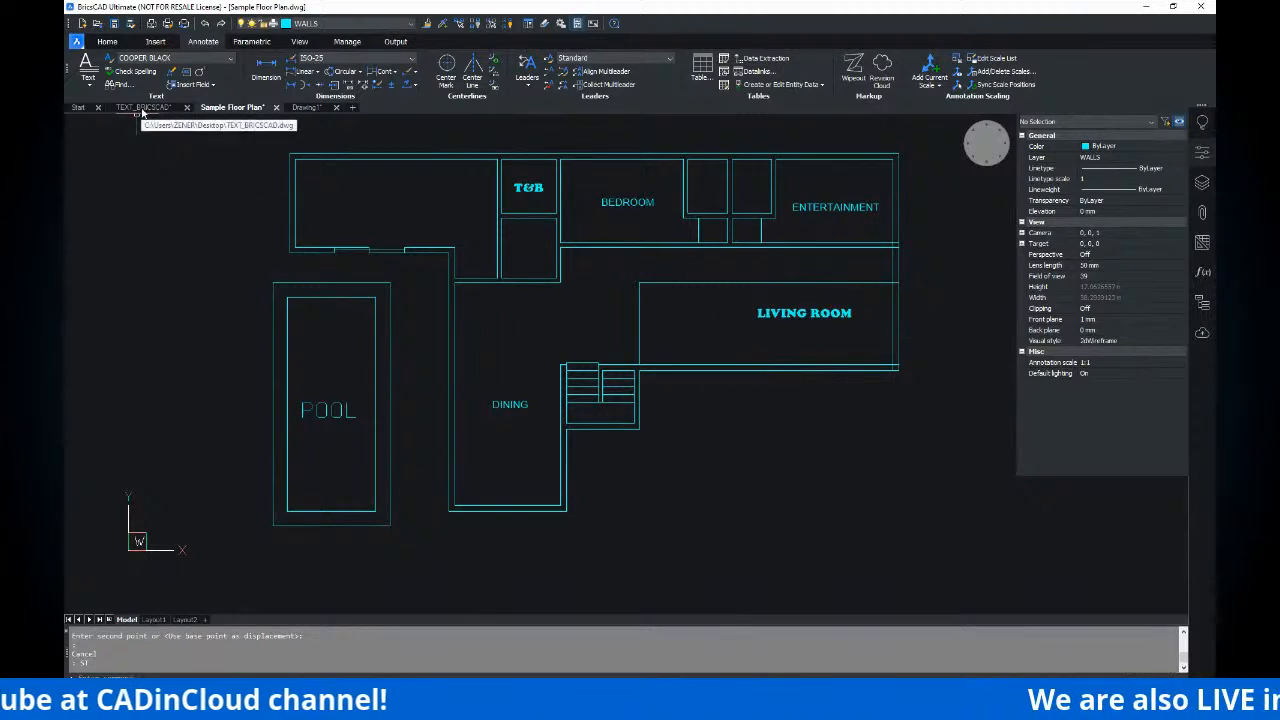
key("ctrl")
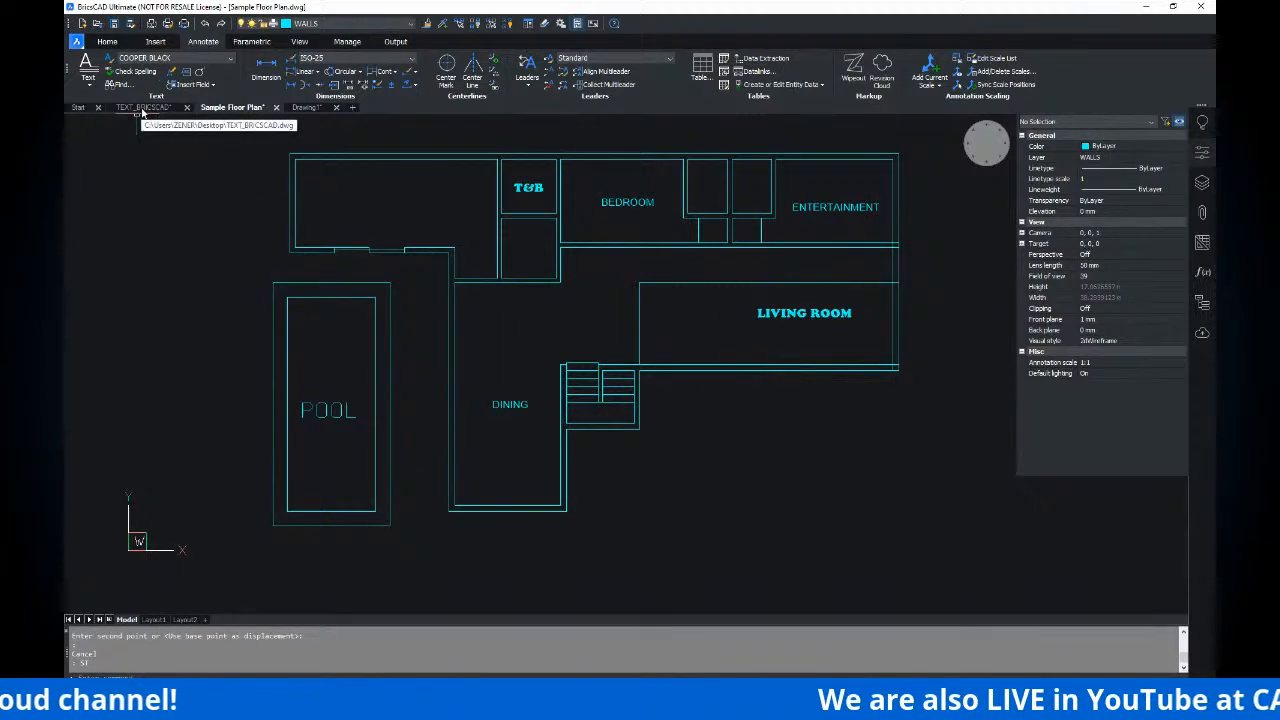
middle_click_drag(503, 198, 557, 203)
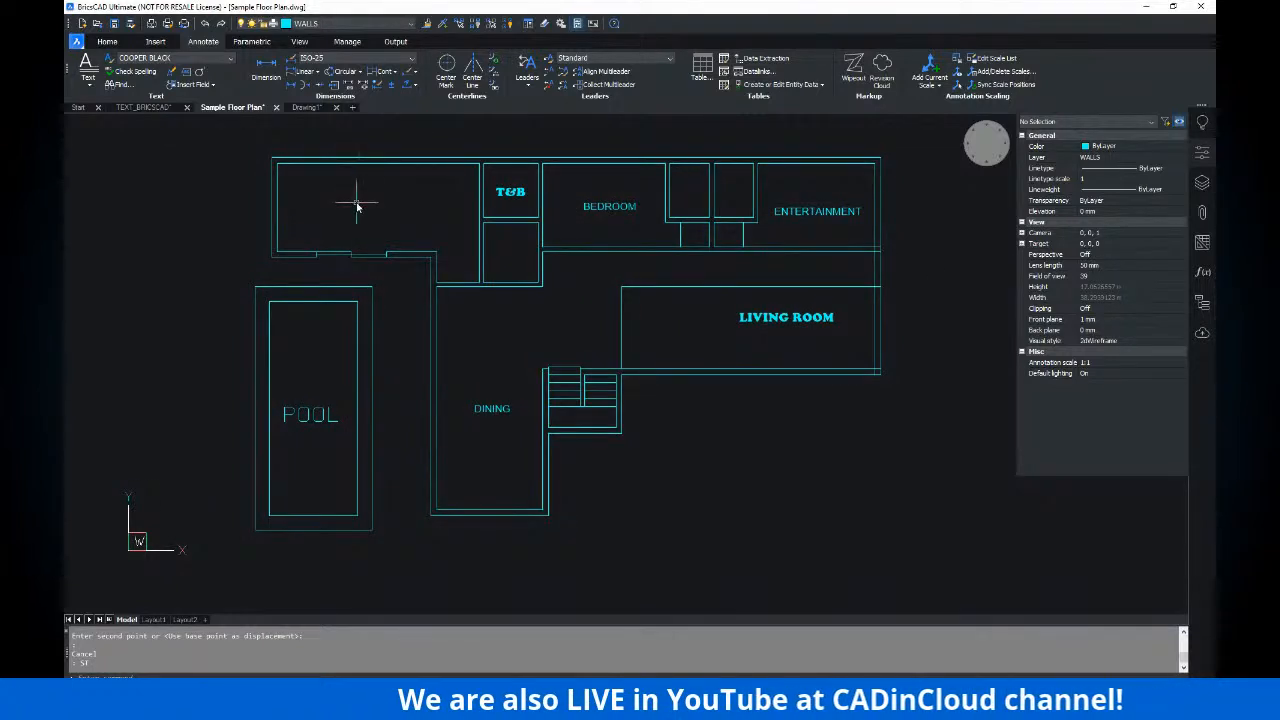
- Try different text styles as current in the text style manager, including ROMANC and COOPER BLACK, and leave DYN_DIM current
type("st")
key("Return")
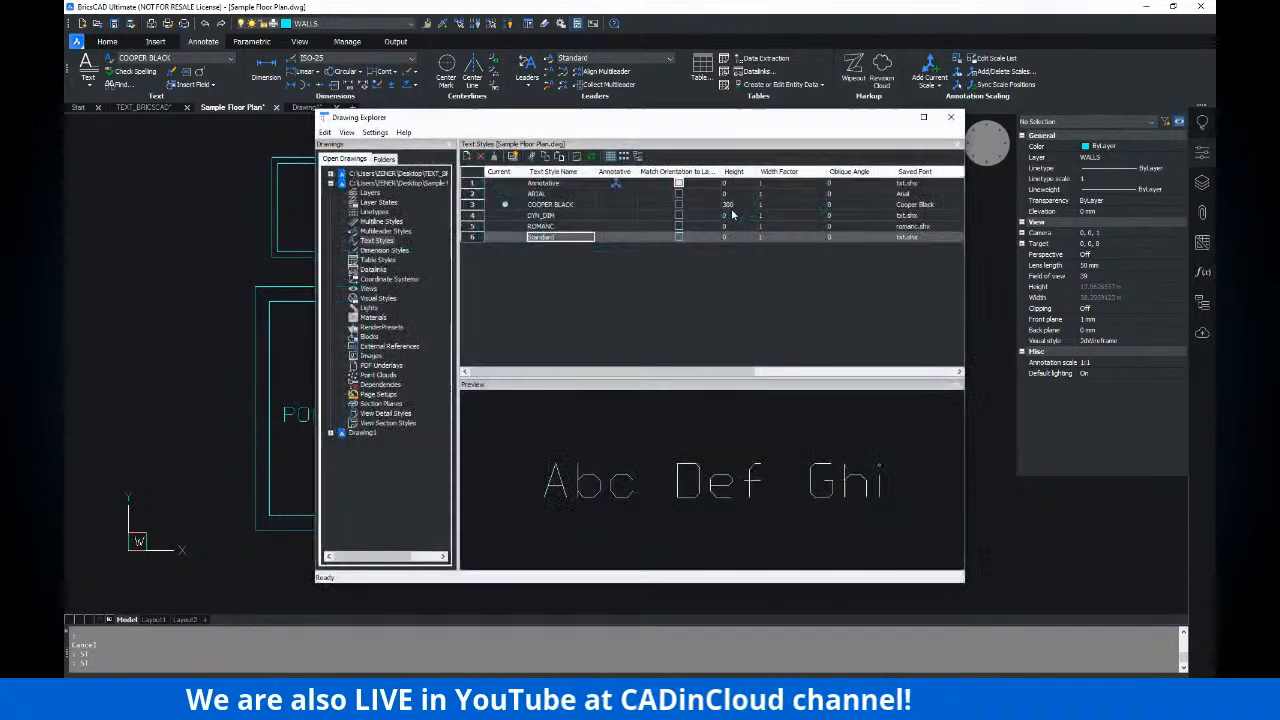
left_click(506, 215)
left_click(506, 226)
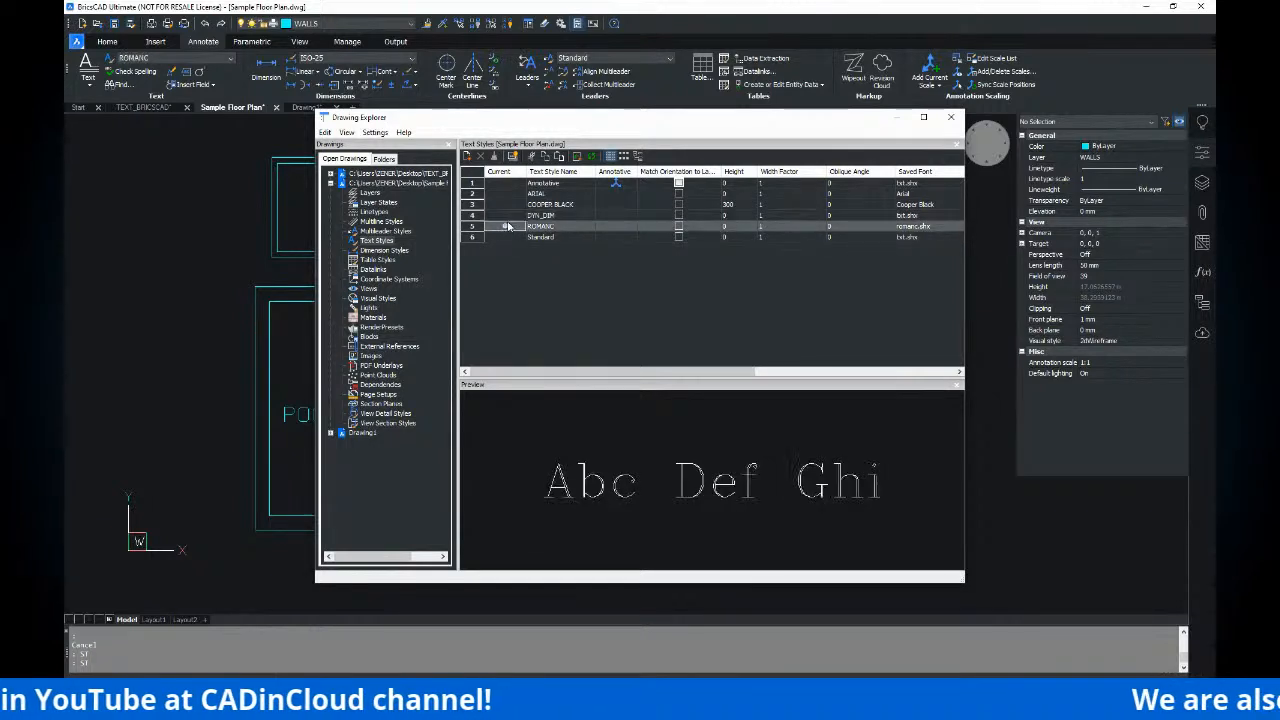
left_click(517, 205)
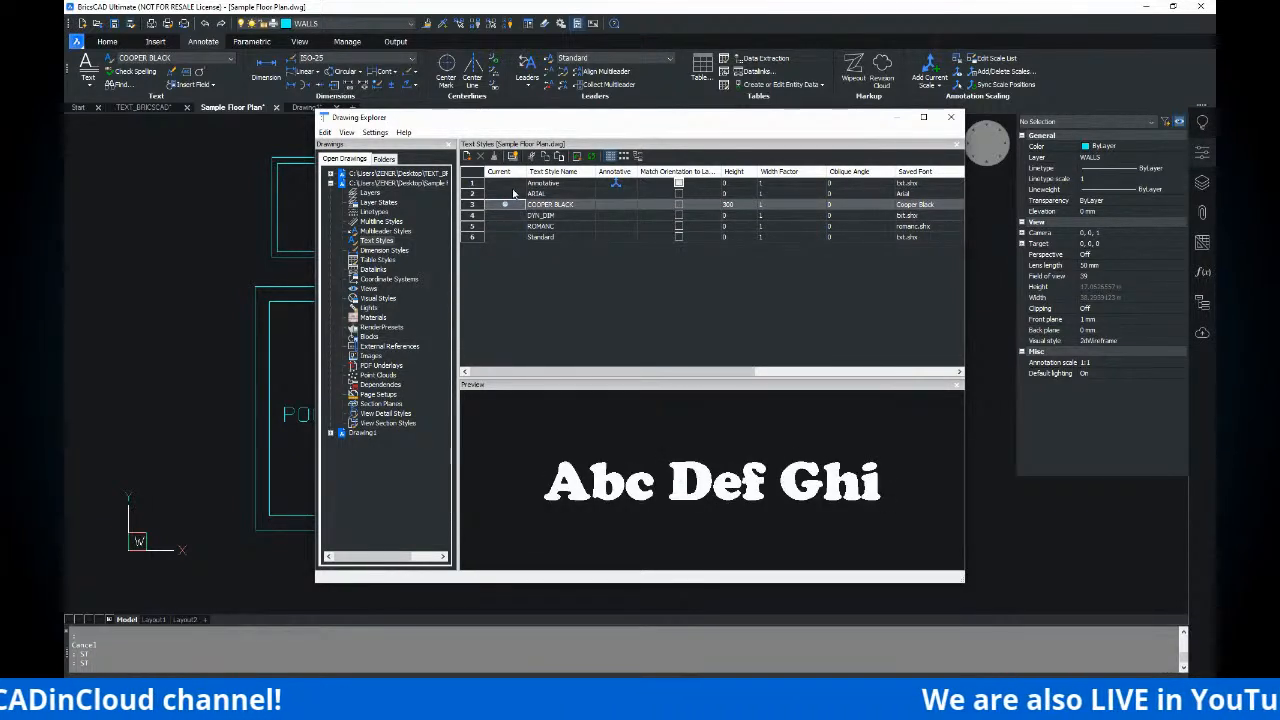
left_click(514, 184)
left_click(508, 215)
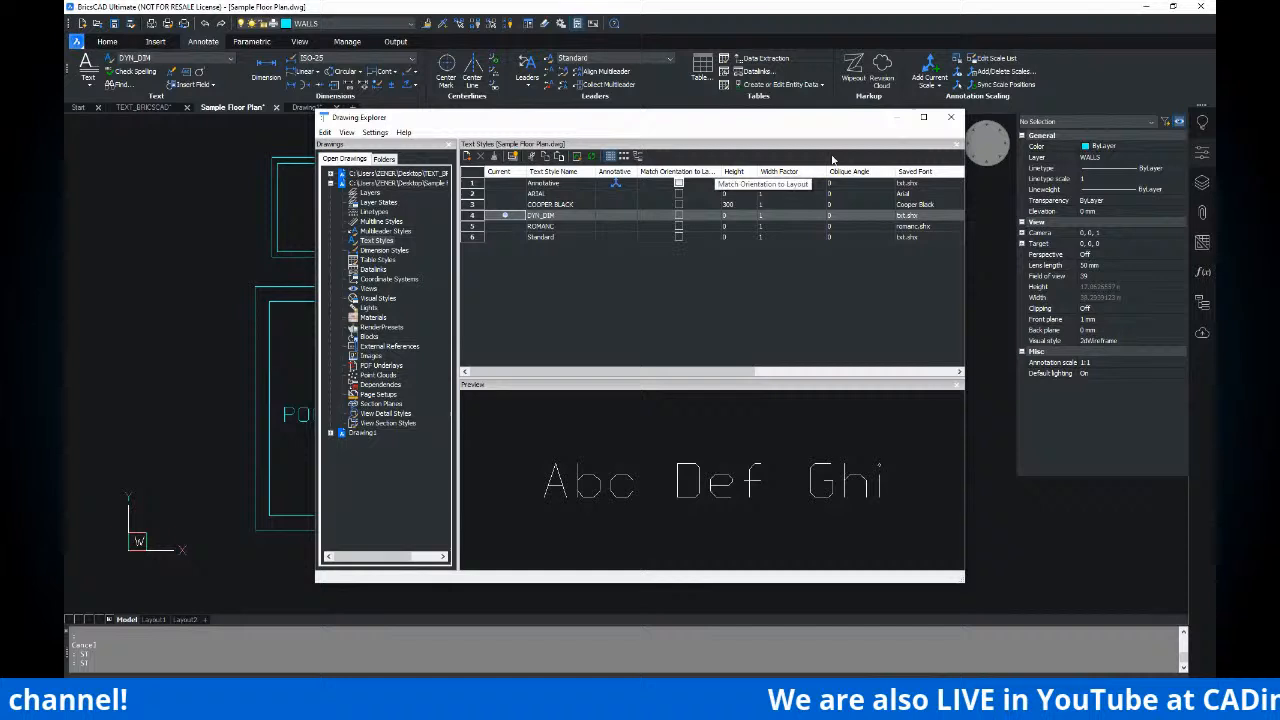
left_click(958, 117)
- Inspect the ENTERTAINMENT label's text style and height properties, clear the selection and close the properties display
scroll(846, 229, "up", 4)
left_click_drag(831, 234, 800, 190)
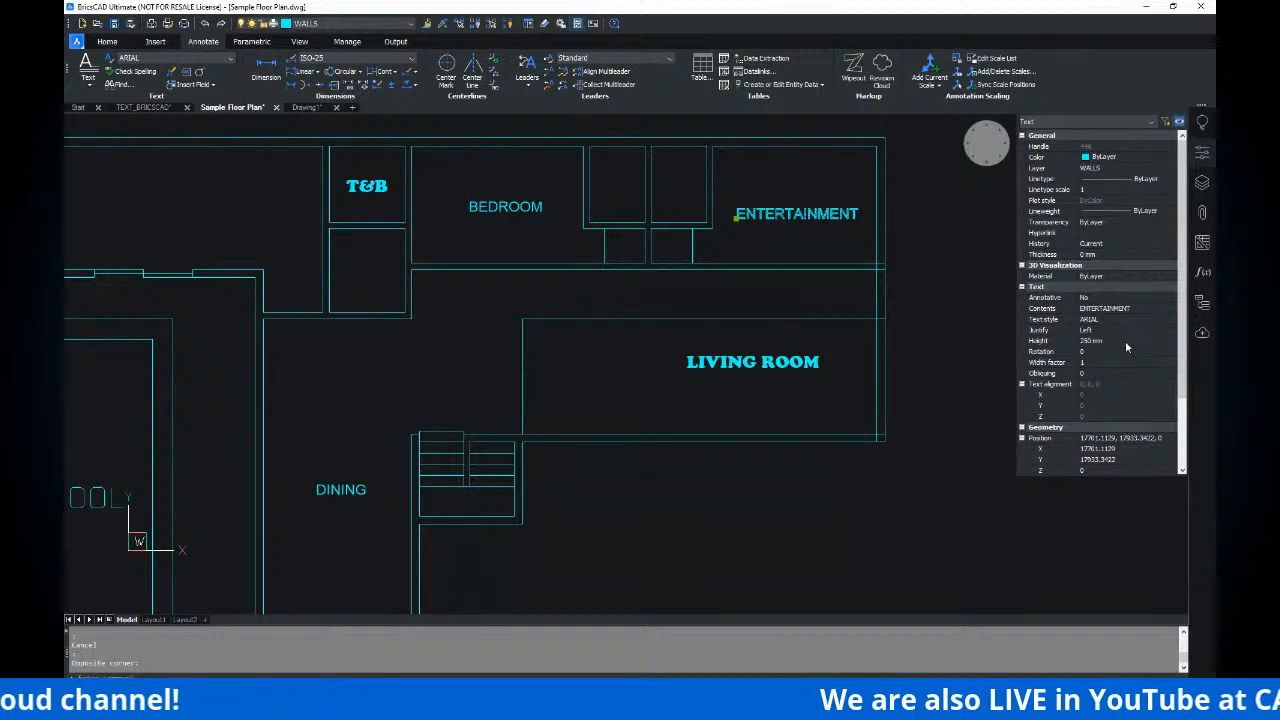
key("Escape")
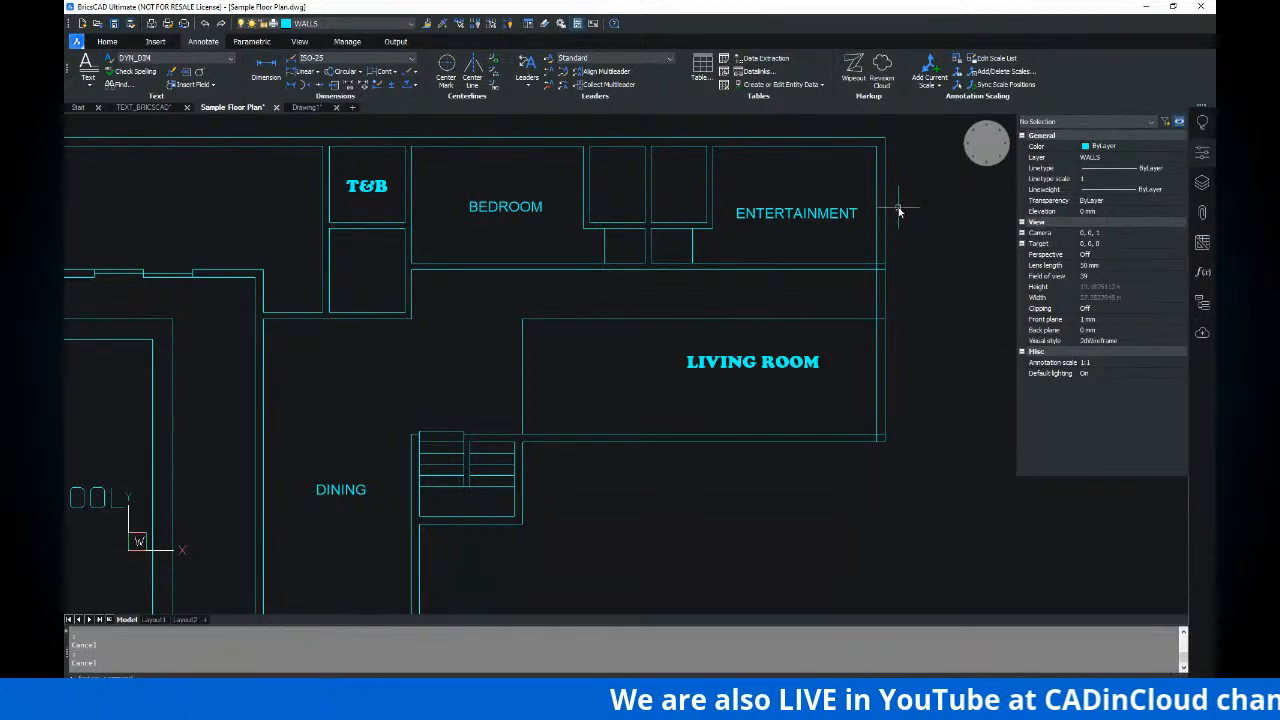
left_click(1203, 153)
- Switch to the TEXT_BRICSCAD drawing and view its multiline text and text styles notes
left_click(145, 108)
scroll(516, 254, "down", 6)
mouse_move(631, 259)
middle_mouse_down()
mouse_move(860, 198)
mouse_move(680, 243)
mouse_move(512, 329)
mouse_move(462, 320)
middle_mouse_up()
middle_click_drag(711, 338, 677, 342)
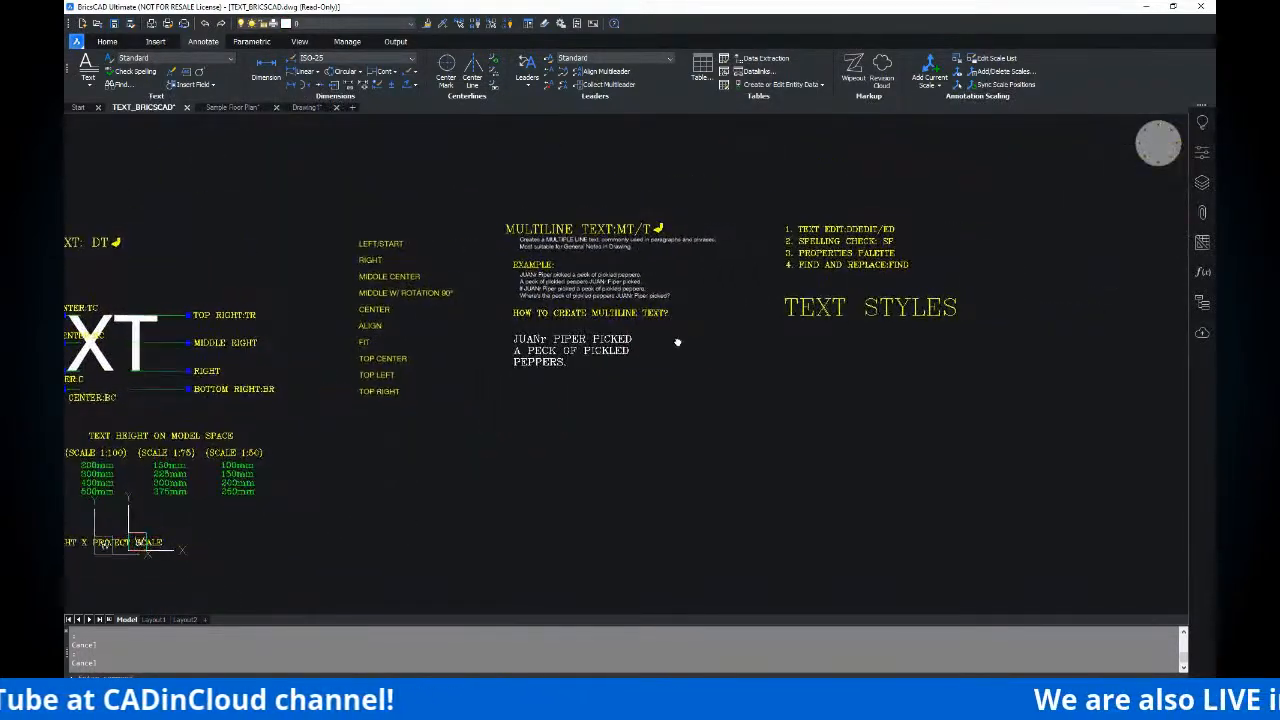
- Return to the Sample Floor Plan drawing and examine the LIVING ROOM label's height
left_click(230, 108)
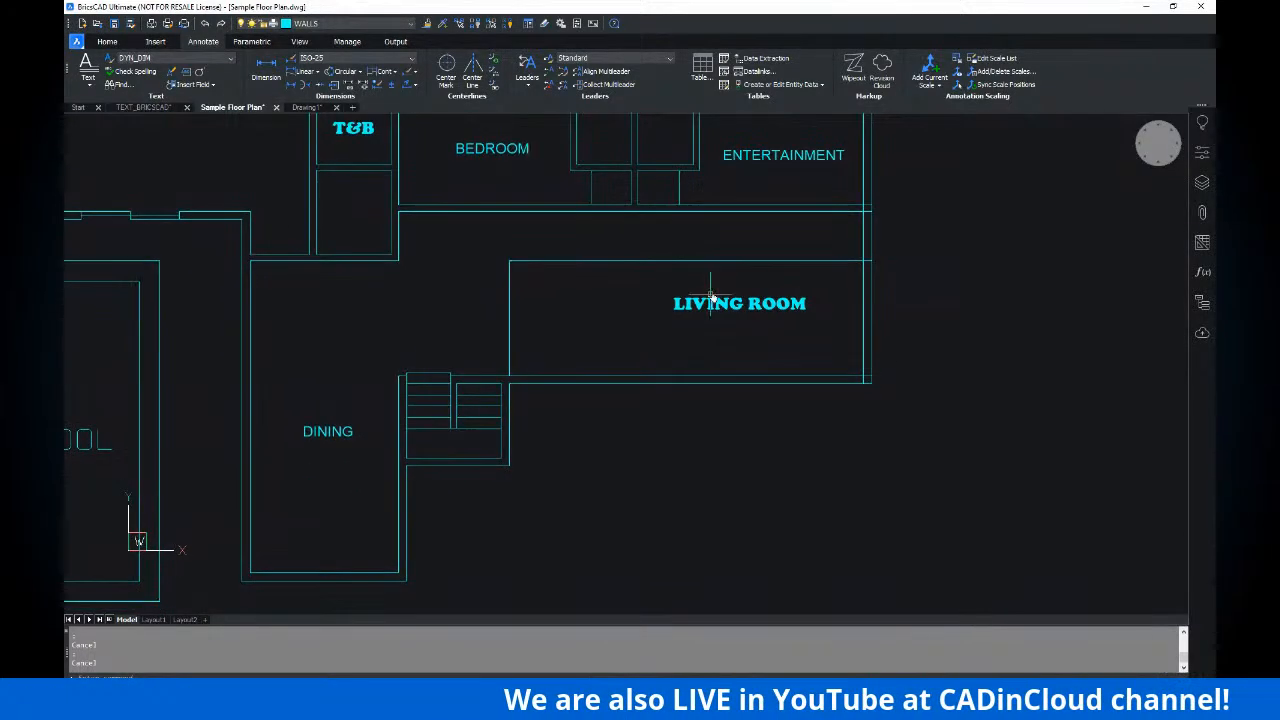
scroll(714, 298, "up", 2)
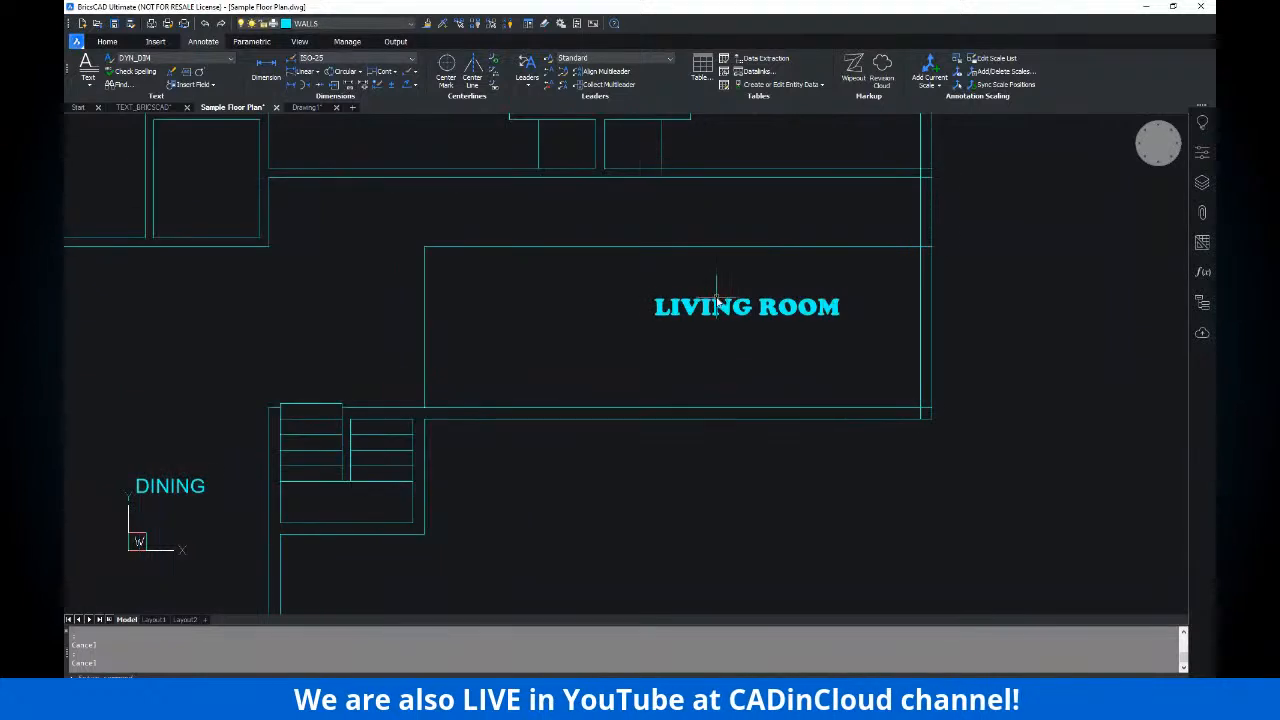
mouse_move(719, 313)
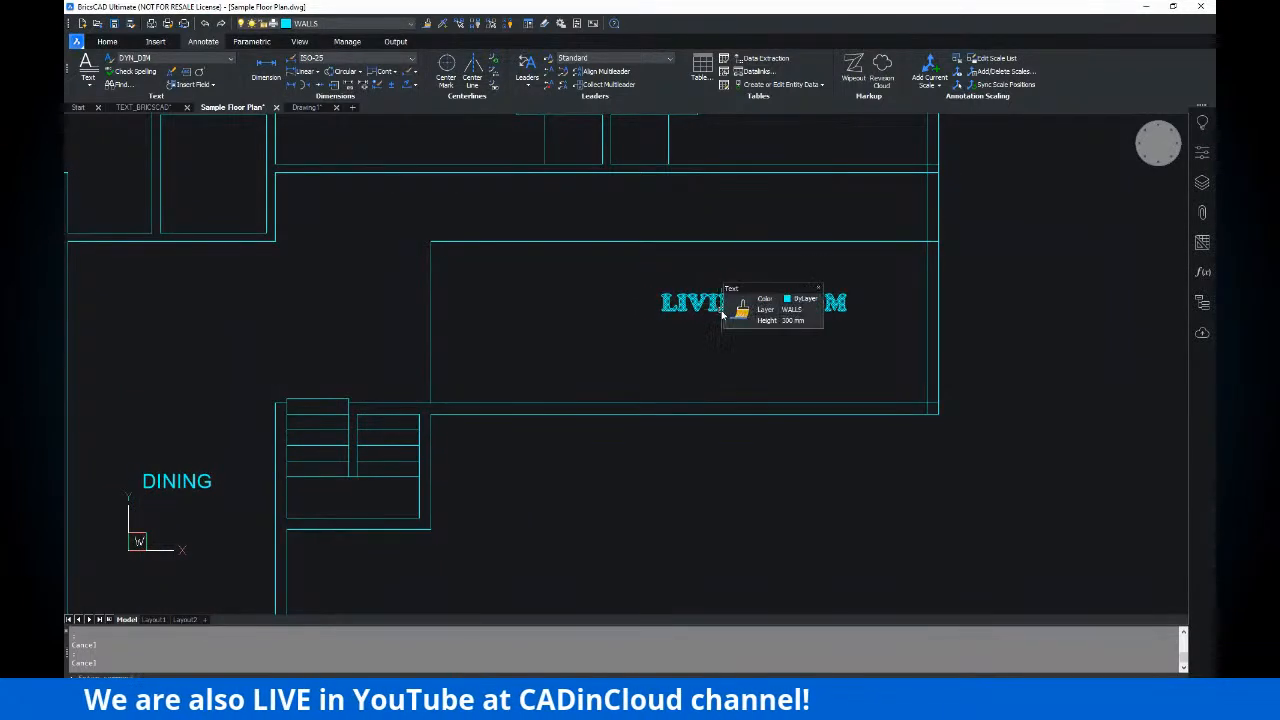
mouse_move(703, 349)
middle_mouse_down()
mouse_move(663, 340)
mouse_move(719, 316)
mouse_move(698, 338)
middle_mouse_up()
scroll(719, 316, "down", 1)
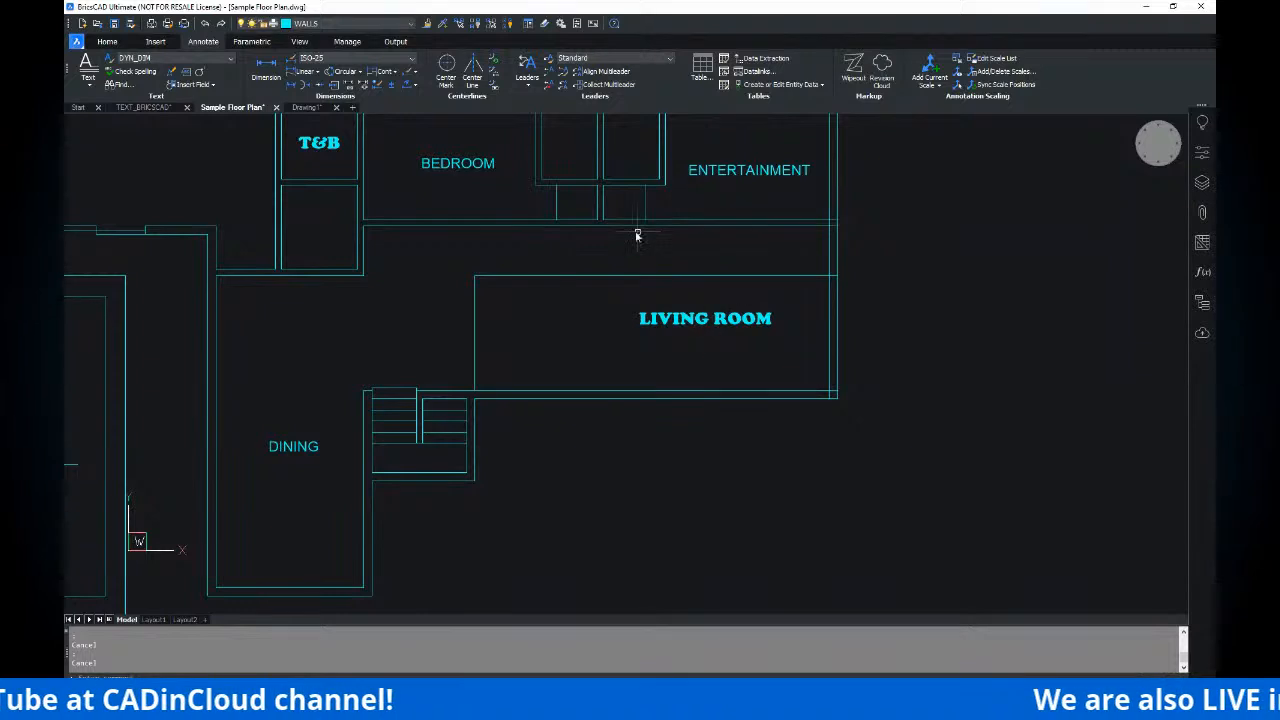
- Make COOPER BLACK the current text style in the Sample Floor Plan drawing
middle_click_drag(673, 208, 683, 231)
type("dr")
key("Escape")
key("Escape")
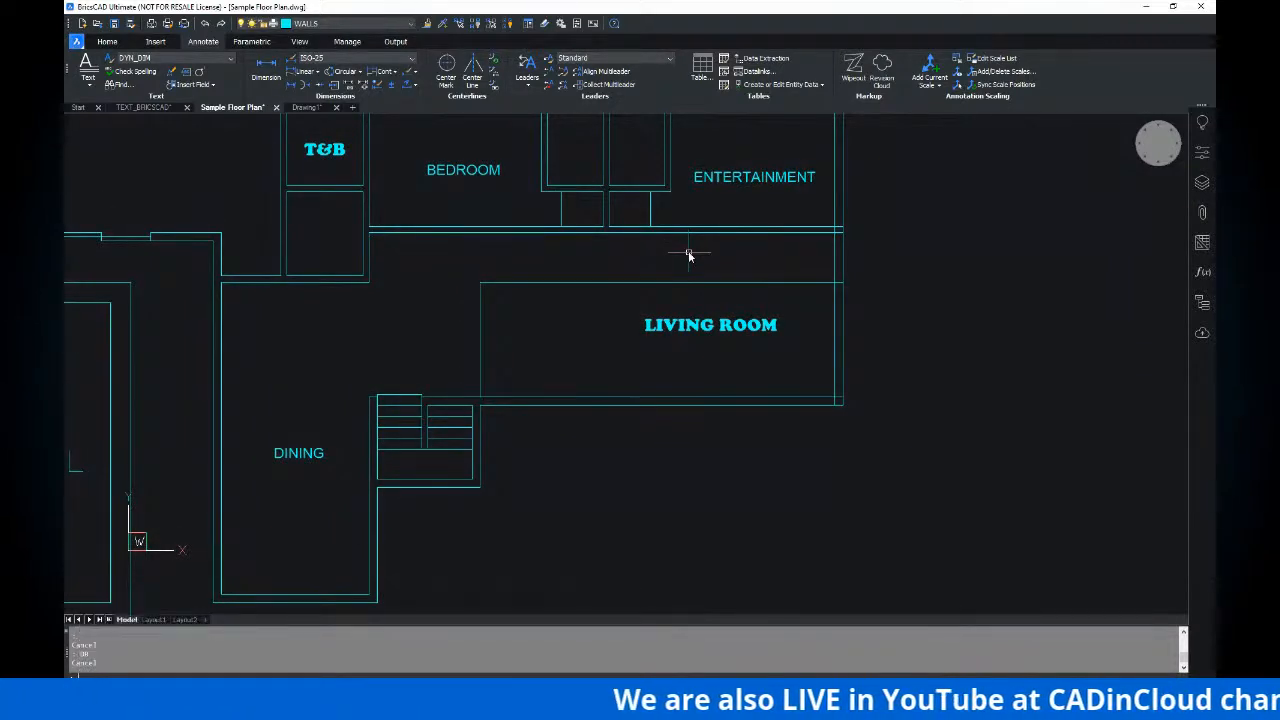
left_click(180, 58)
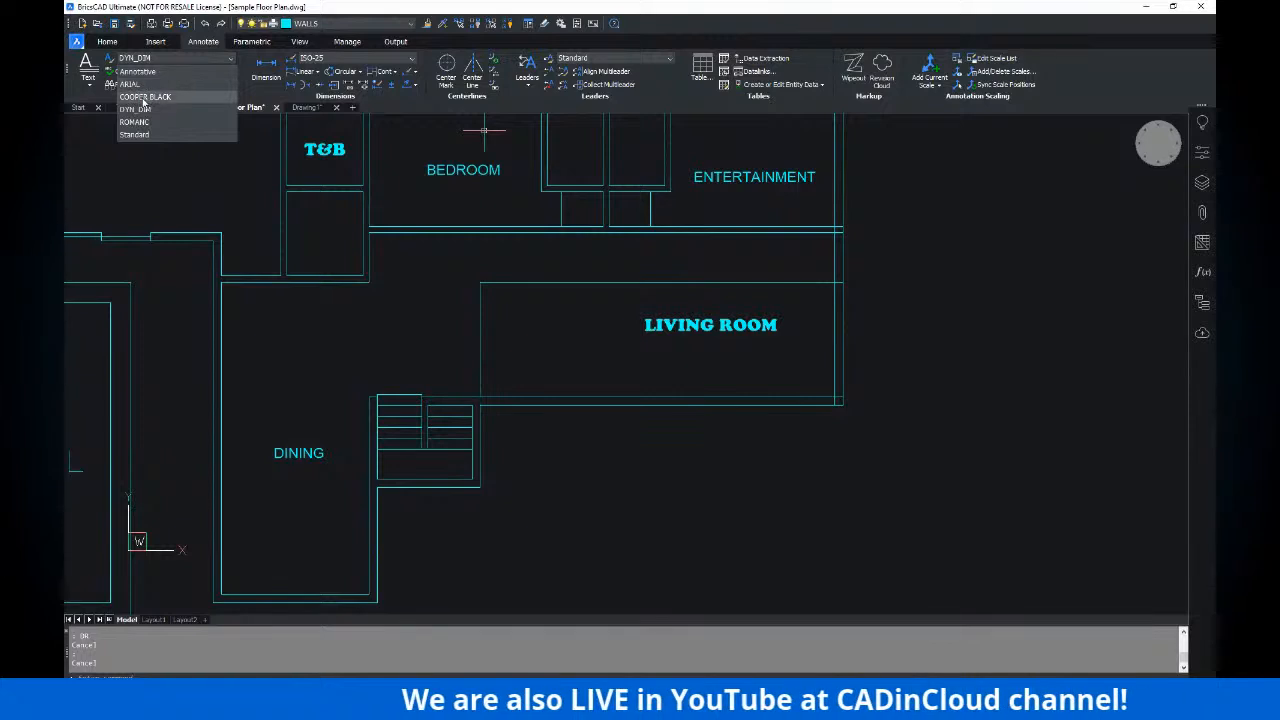
left_click(165, 100)
- Place the single-line text ENTRANCE in the open area below the LIVING ROOM, rotated 270 degrees
middle_click_drag(663, 386, 674, 351)
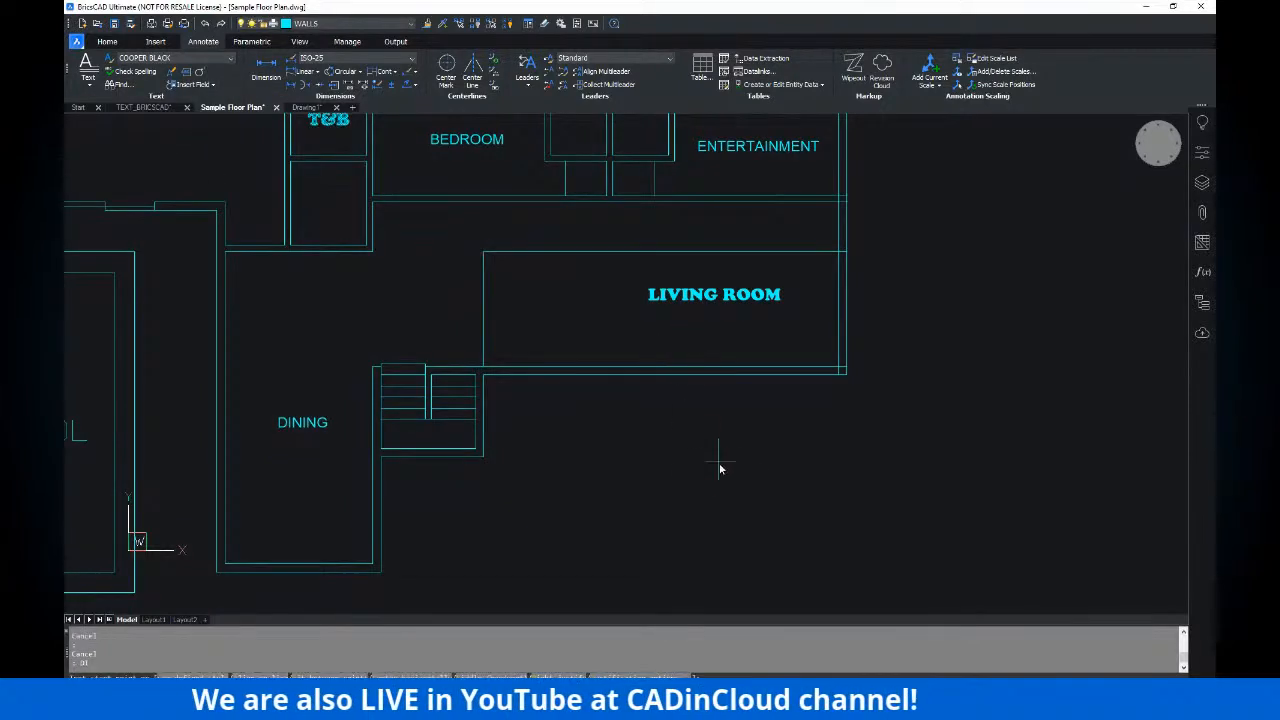
scroll(660, 458, "up", 2)
middle_click_drag(660, 458, 663, 414)
left_click(665, 410)
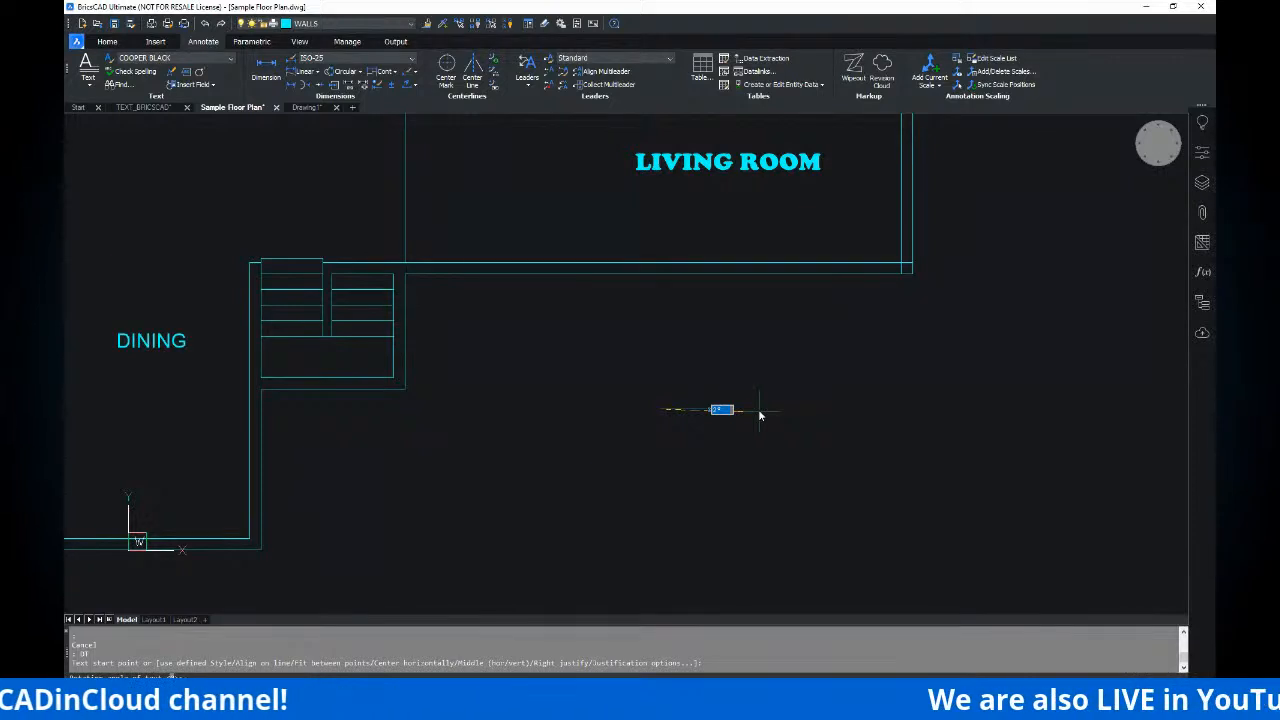
key("Return")
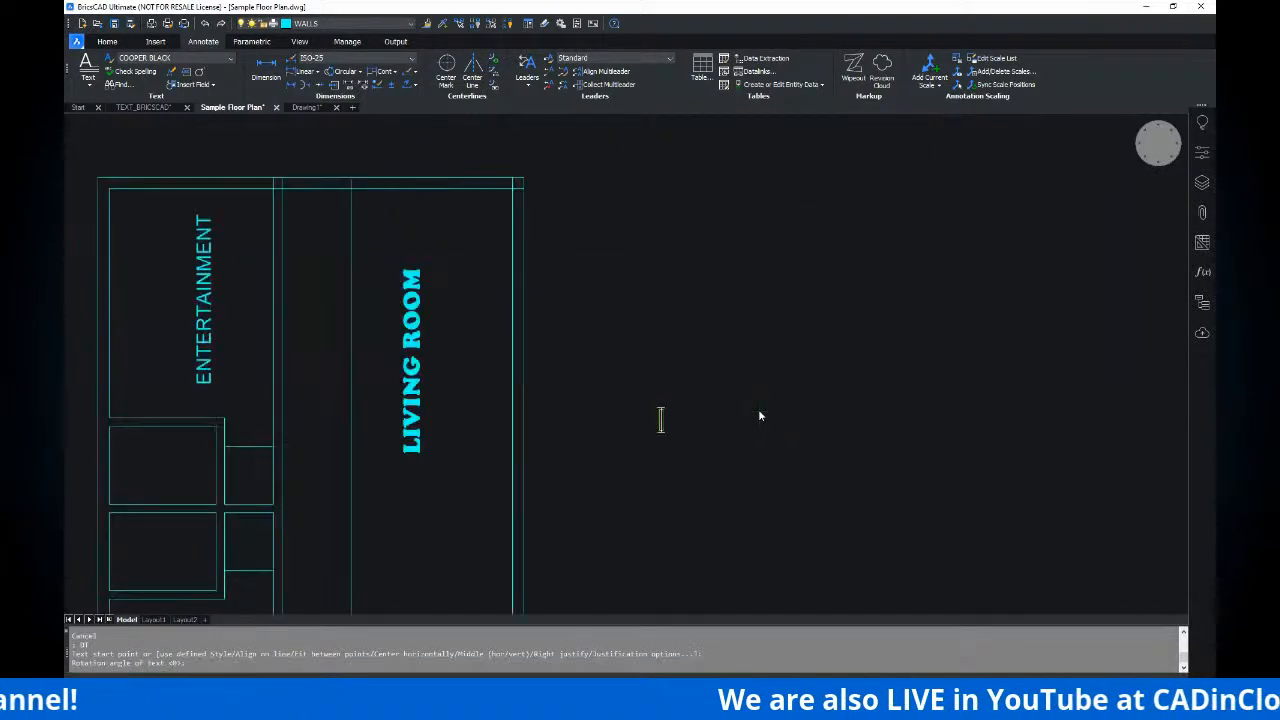
scroll(759, 413, "down", 5)
scroll(726, 386, "up", 3)
mouse_move(705, 285)
middle_mouse_down()
mouse_move(689, 259)
mouse_move(703, 289)
middle_mouse_up()
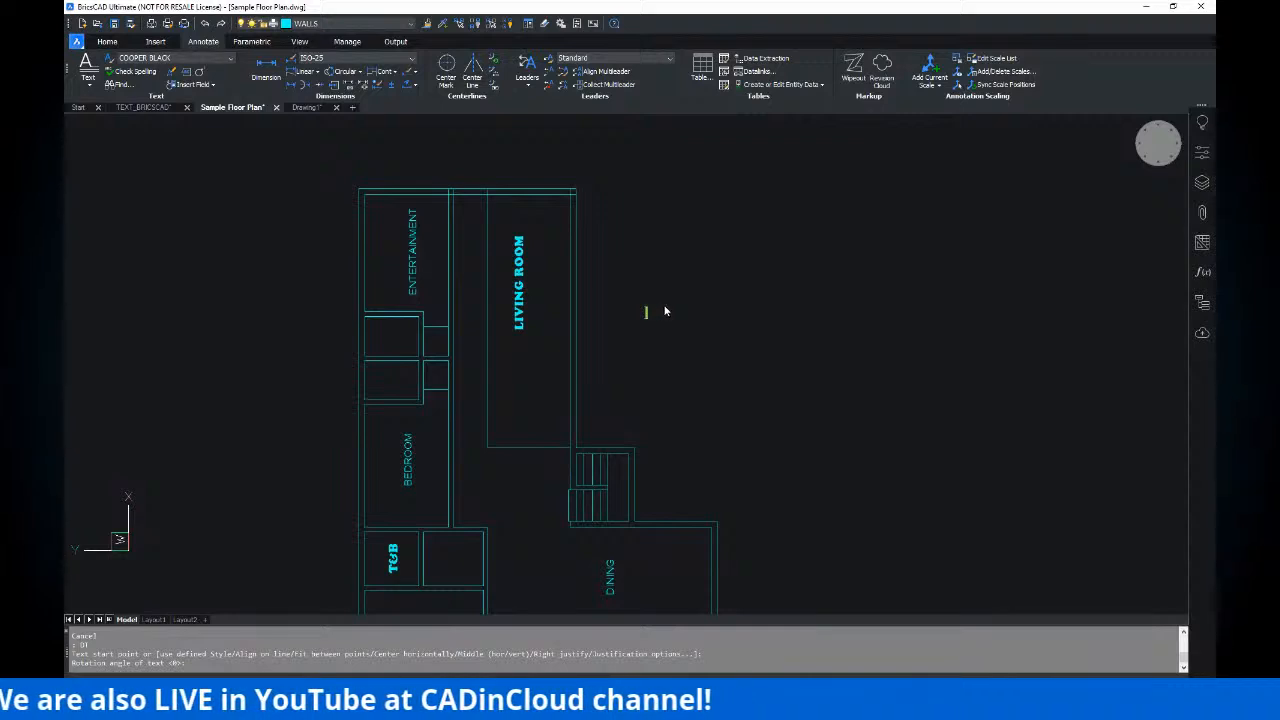
type("N")
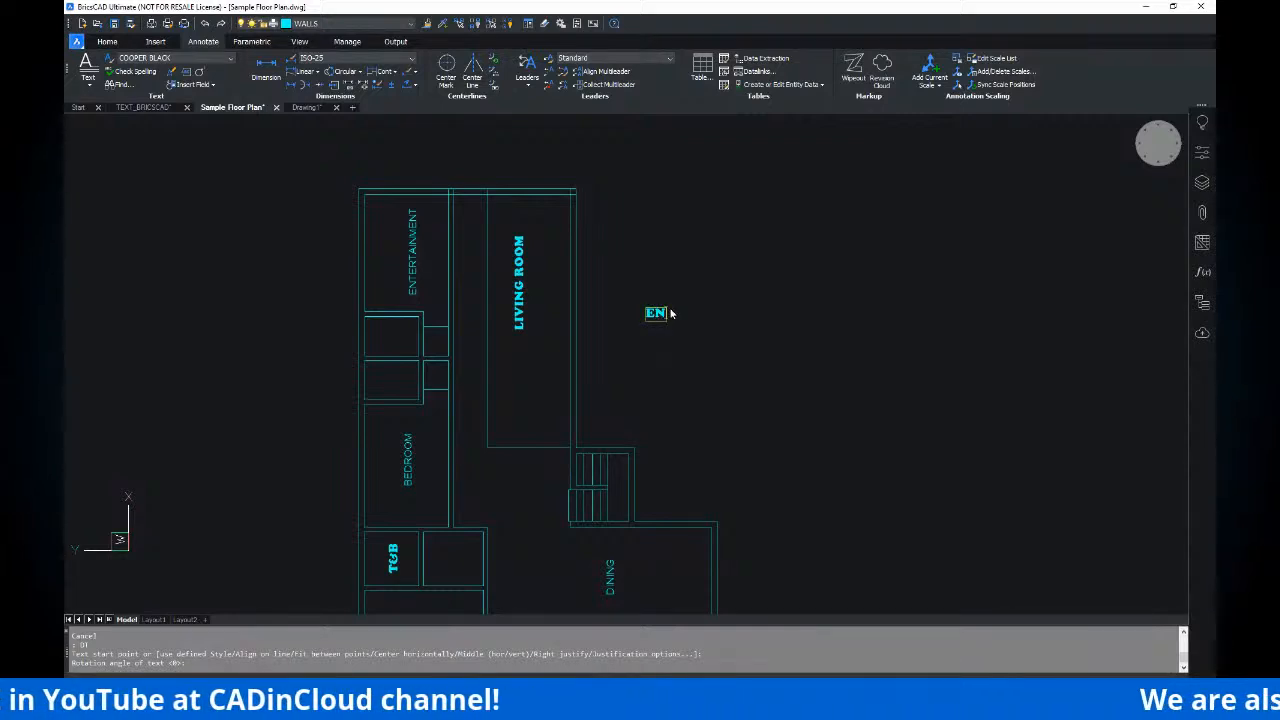
type("TRANC")
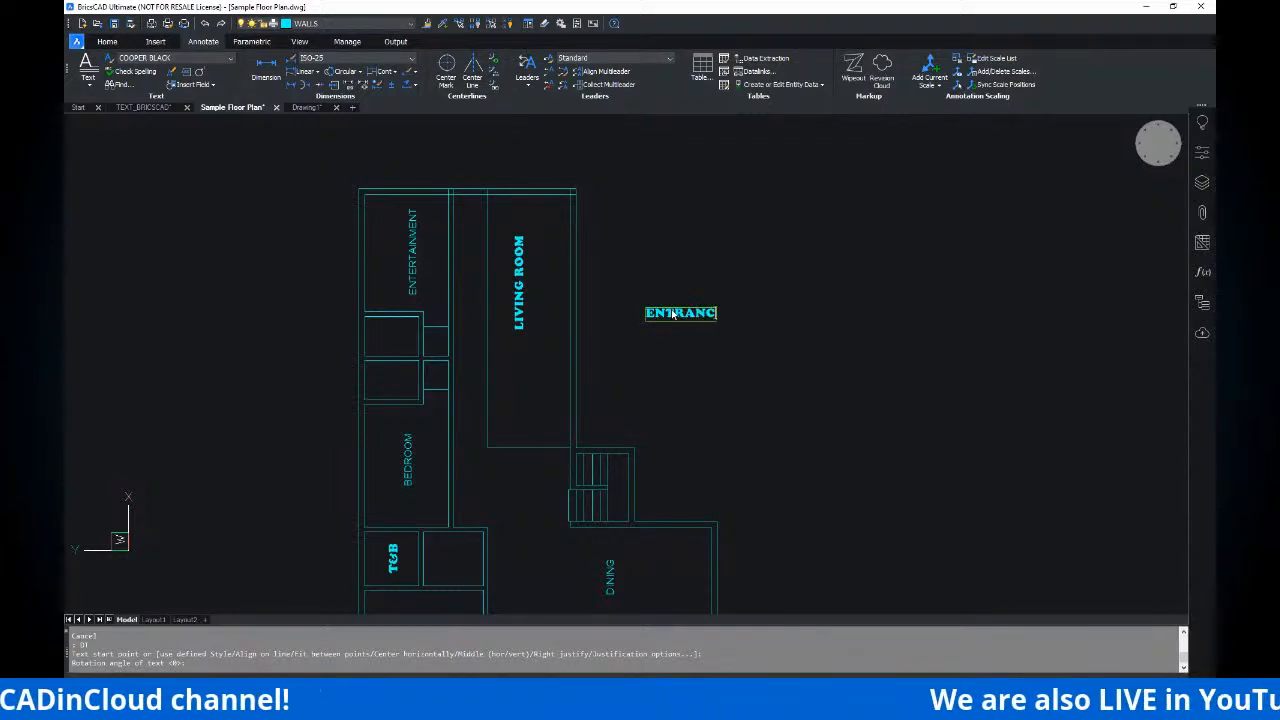
type("E")
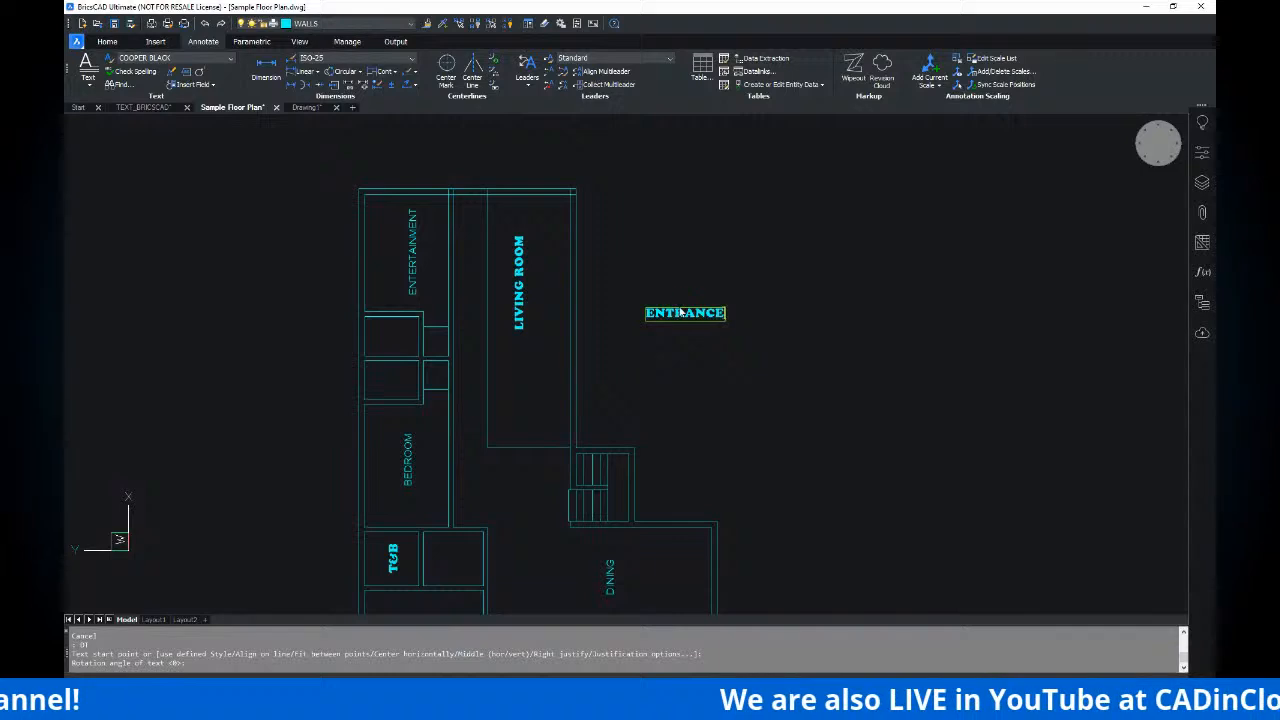
key("Return")
key("Return")
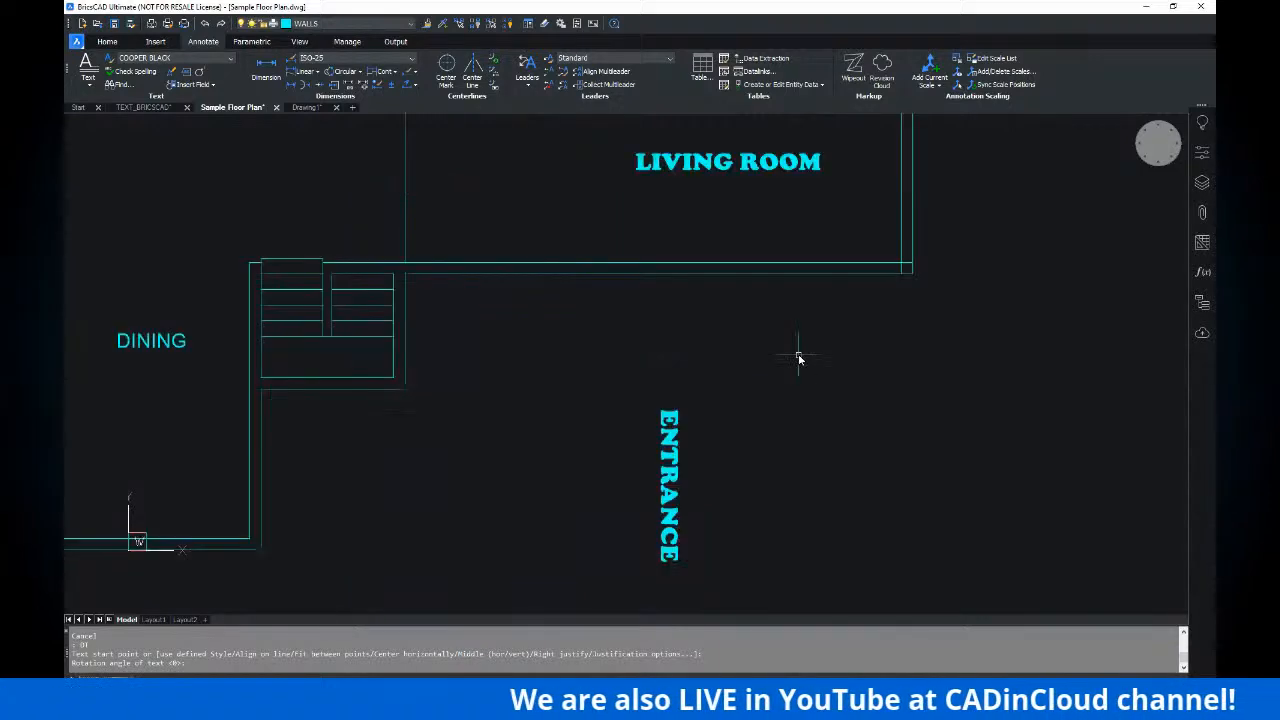
- Examine the ENTRANCE label's orientation and size against the other room labels on the floor plan
scroll(762, 360, "down", 4)
scroll(738, 380, "up", 4)
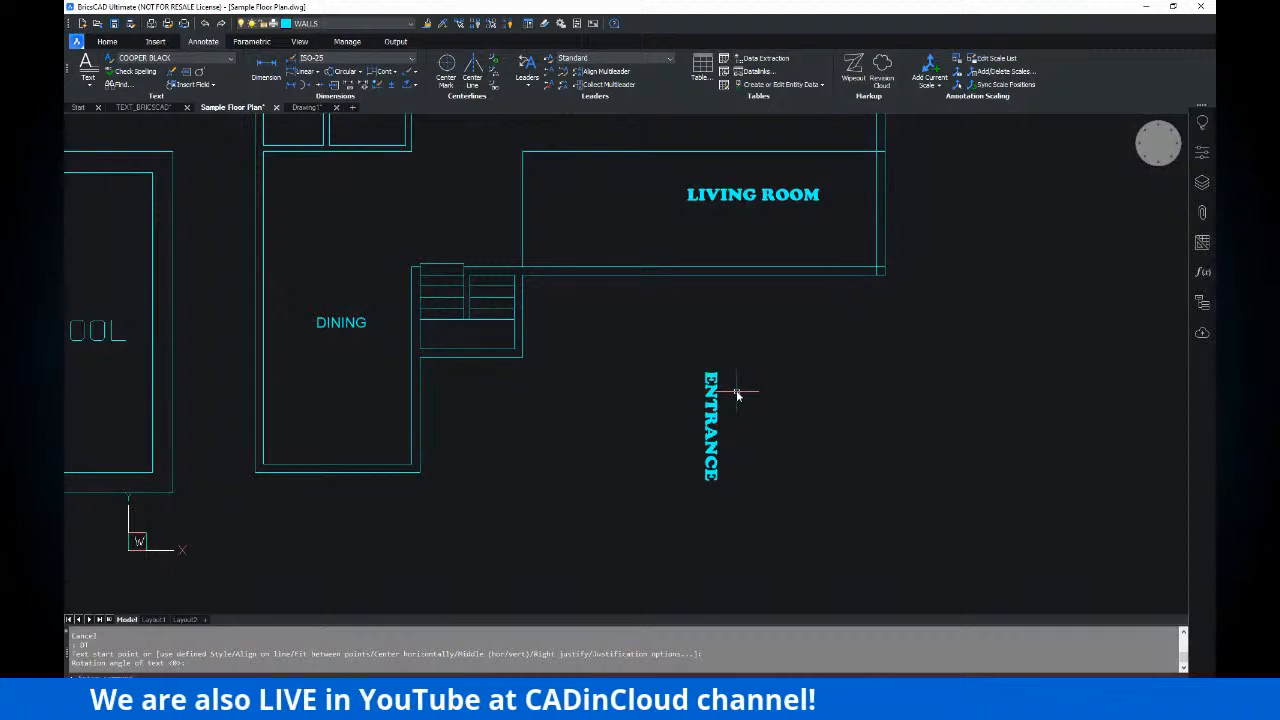
scroll(742, 405, "down", 2)
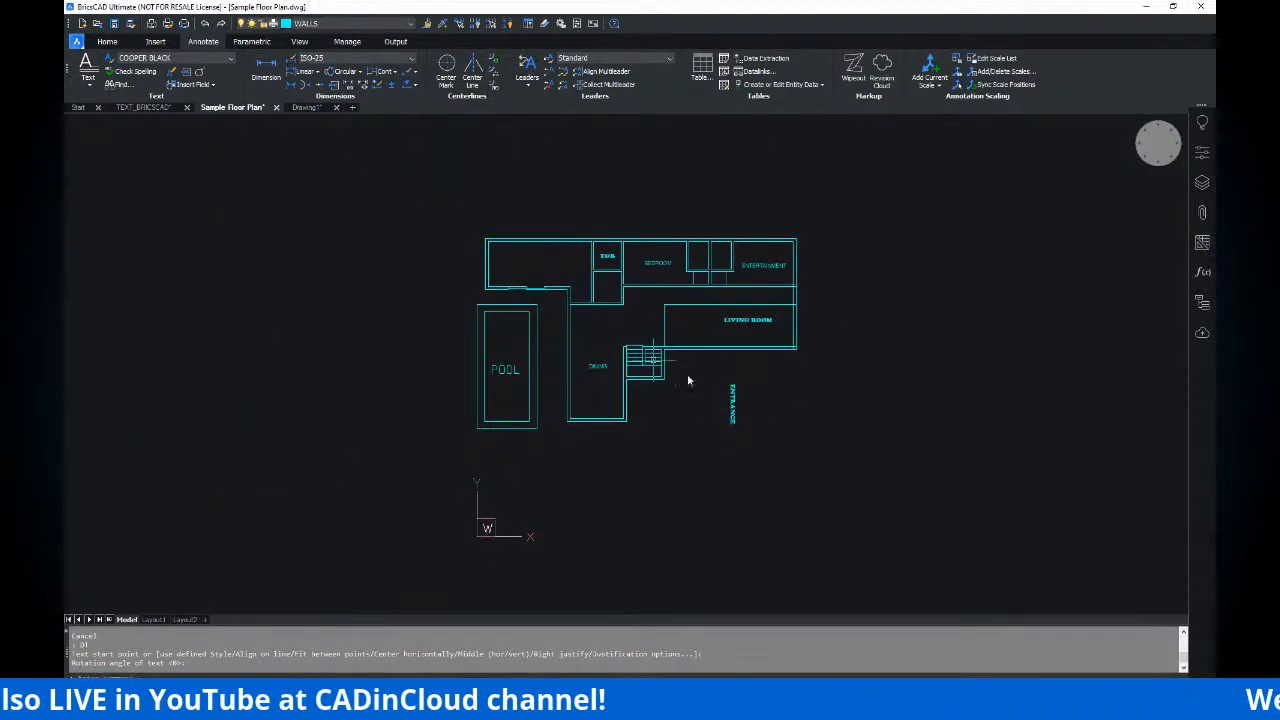
scroll(729, 395, "up", 4)
mouse_move(766, 388)
middle_mouse_down()
mouse_move(714, 366)
mouse_move(757, 371)
middle_mouse_up()
left_click(751, 360)
left_click(732, 368)
middle_click_drag(762, 392, 798, 335)
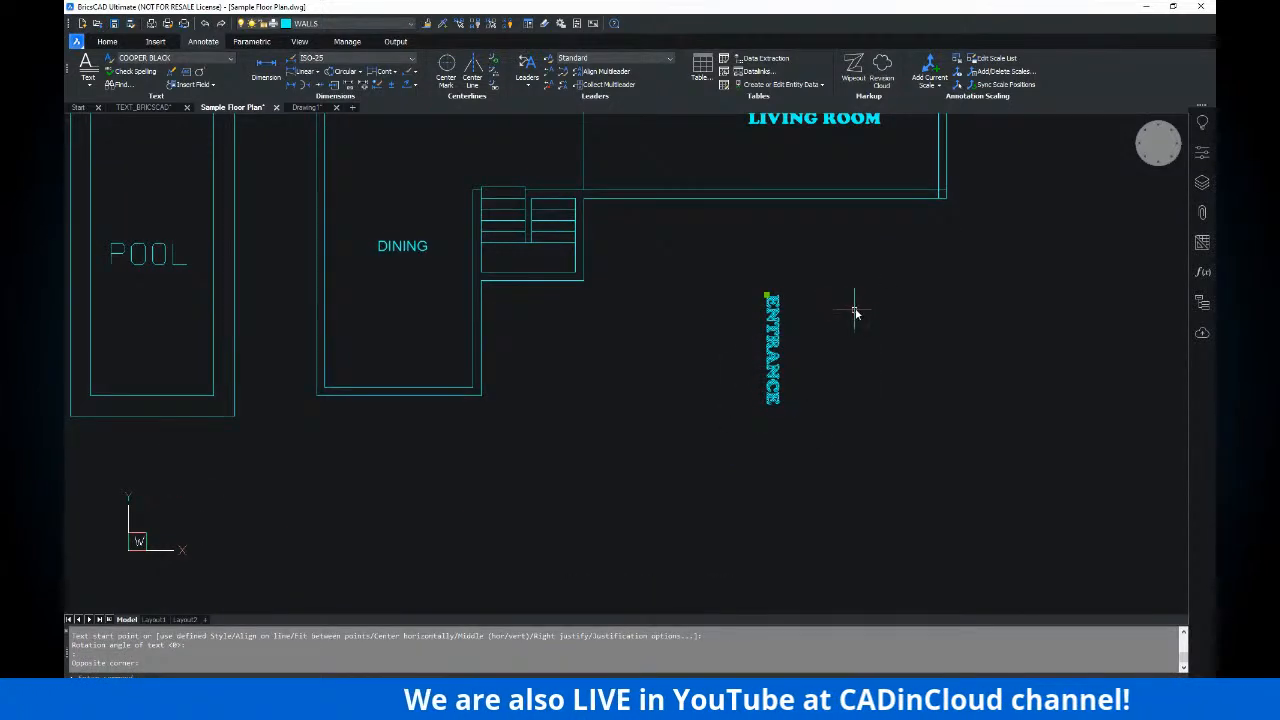
middle_click_drag(877, 257, 862, 271)
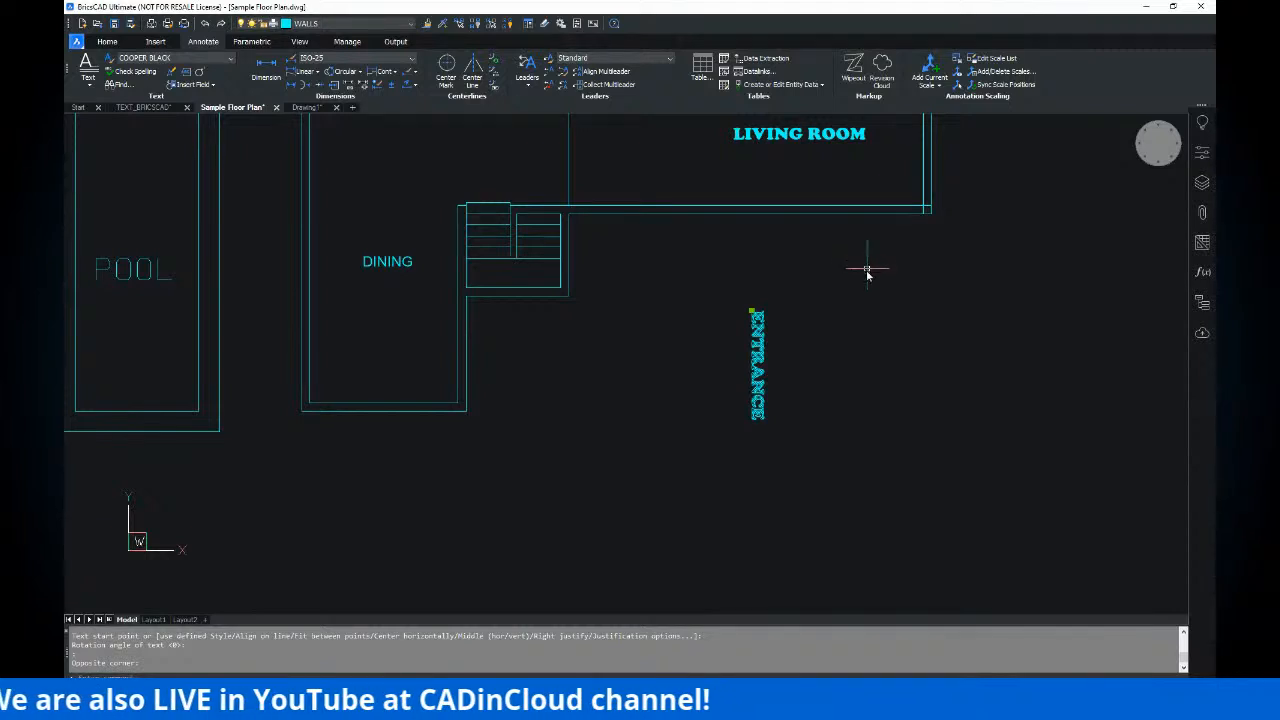
middle_click_drag(867, 271, 794, 311)
key("Escape")
- Display the ENTRANCE label's properties and set its rotation to 90 degrees
left_click_drag(732, 337, 660, 390)
left_click(1202, 152)
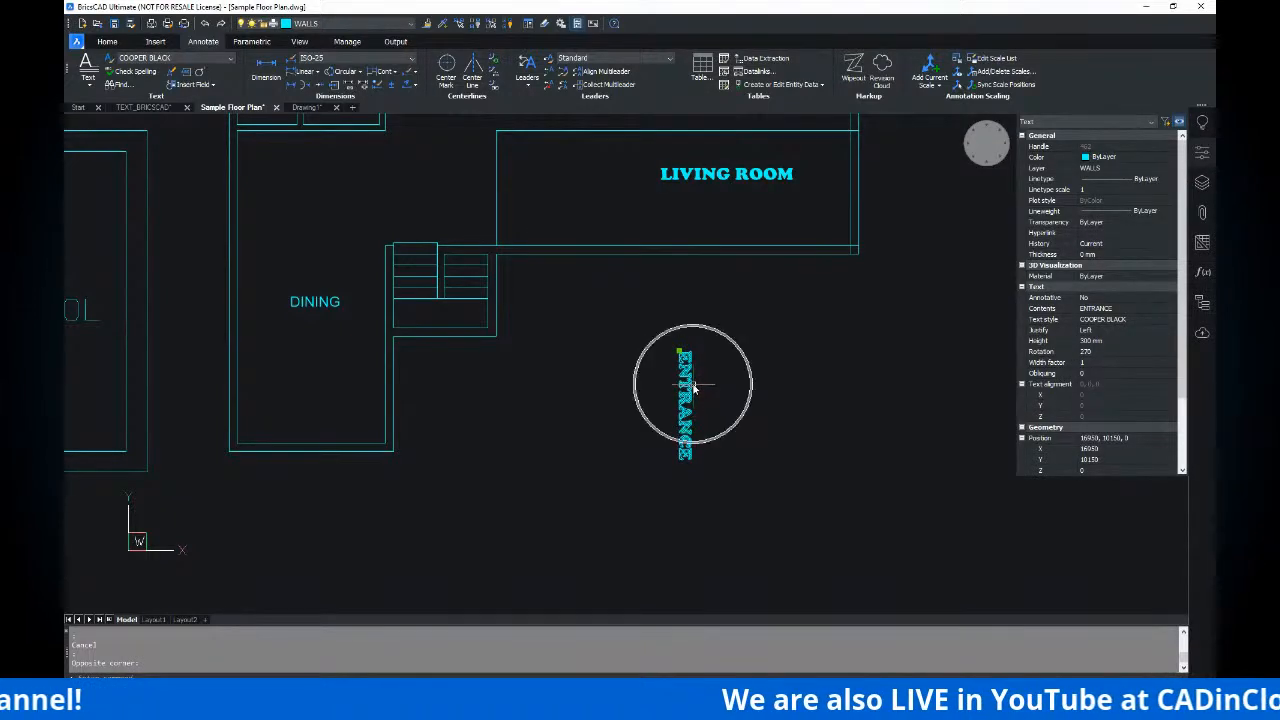
left_click(1108, 352)
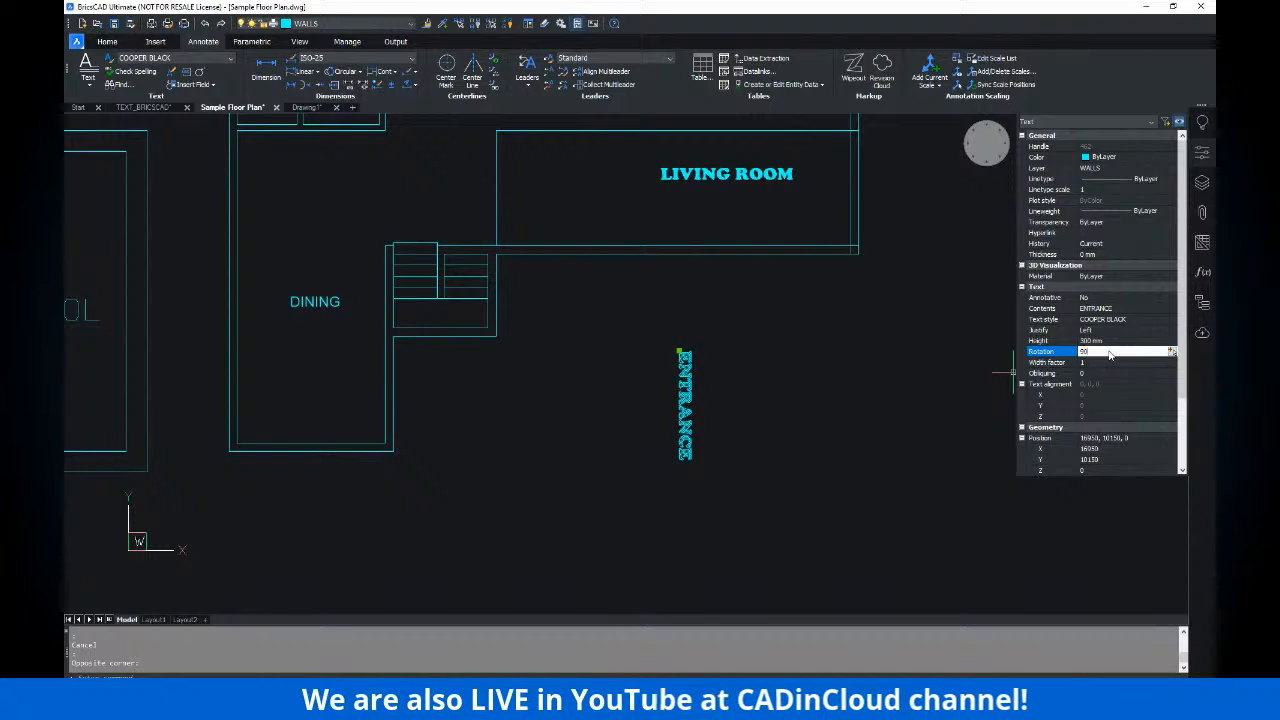
key("Return")
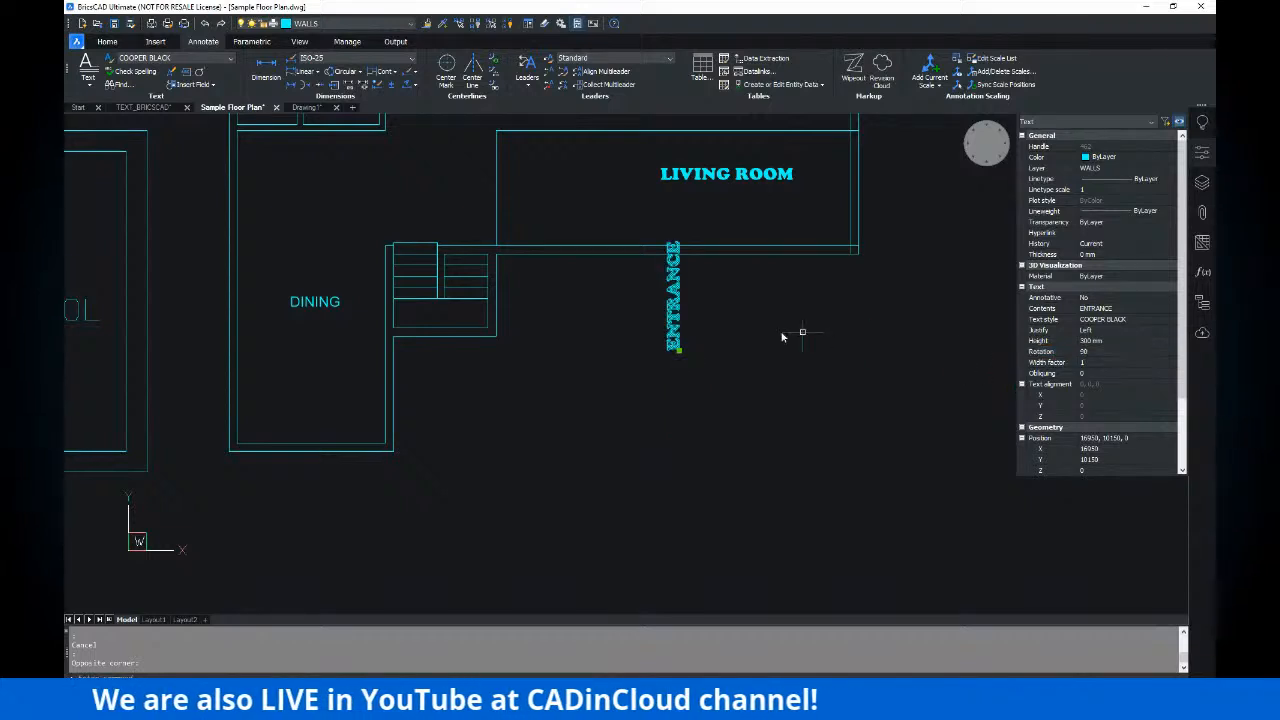
- Set the ENTRANCE label's rotation to 180 degrees and clear the selection
left_click(1115, 353)
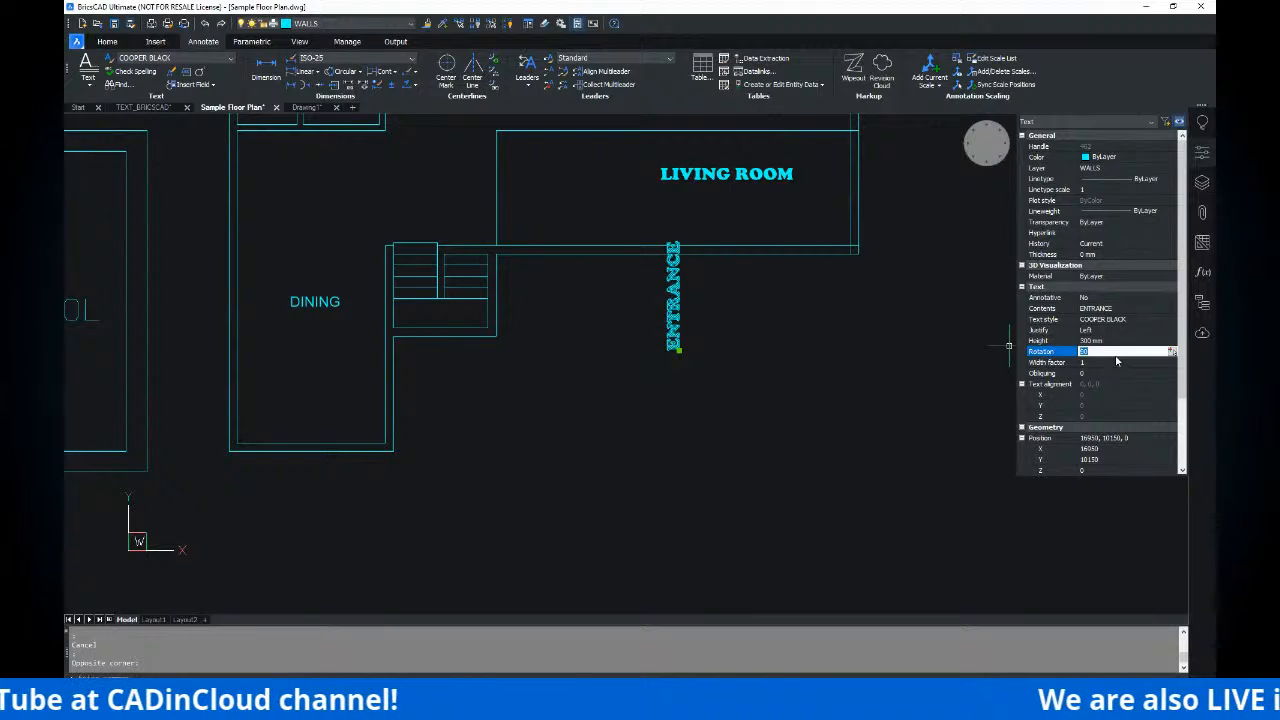
type("180")
key("Return")
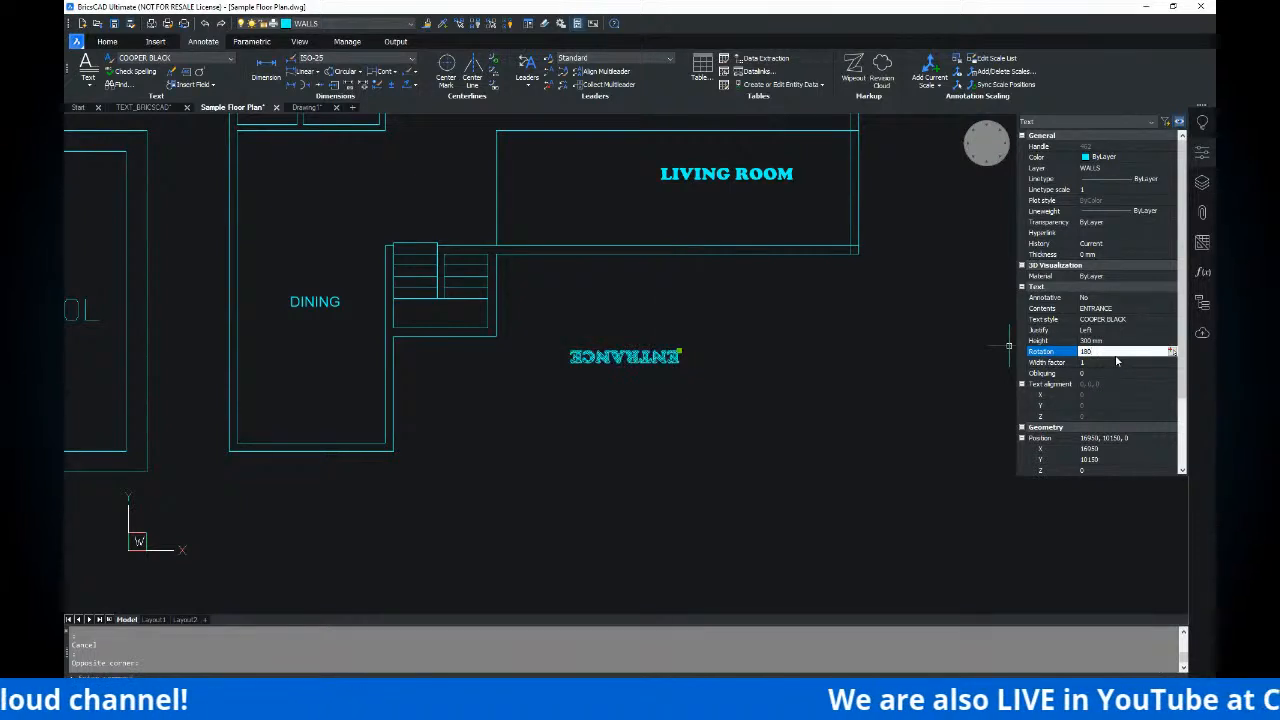
key("Escape")
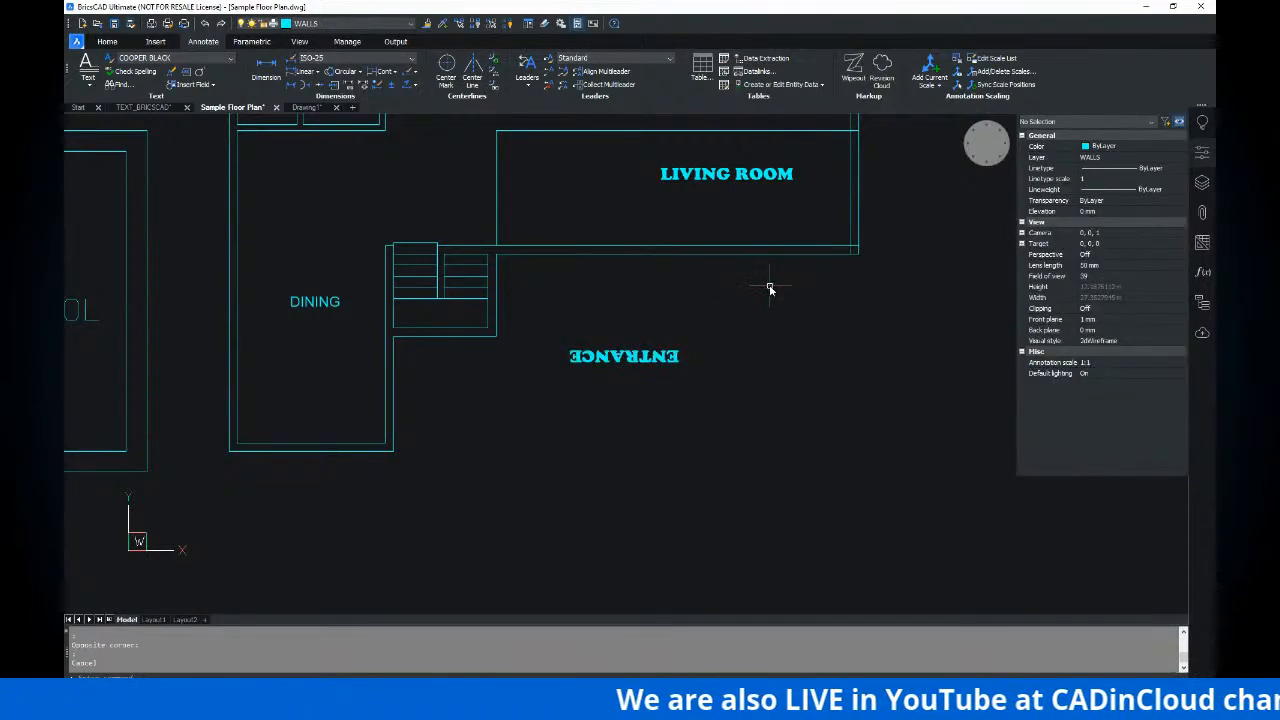
scroll(760, 300, "down", 3)
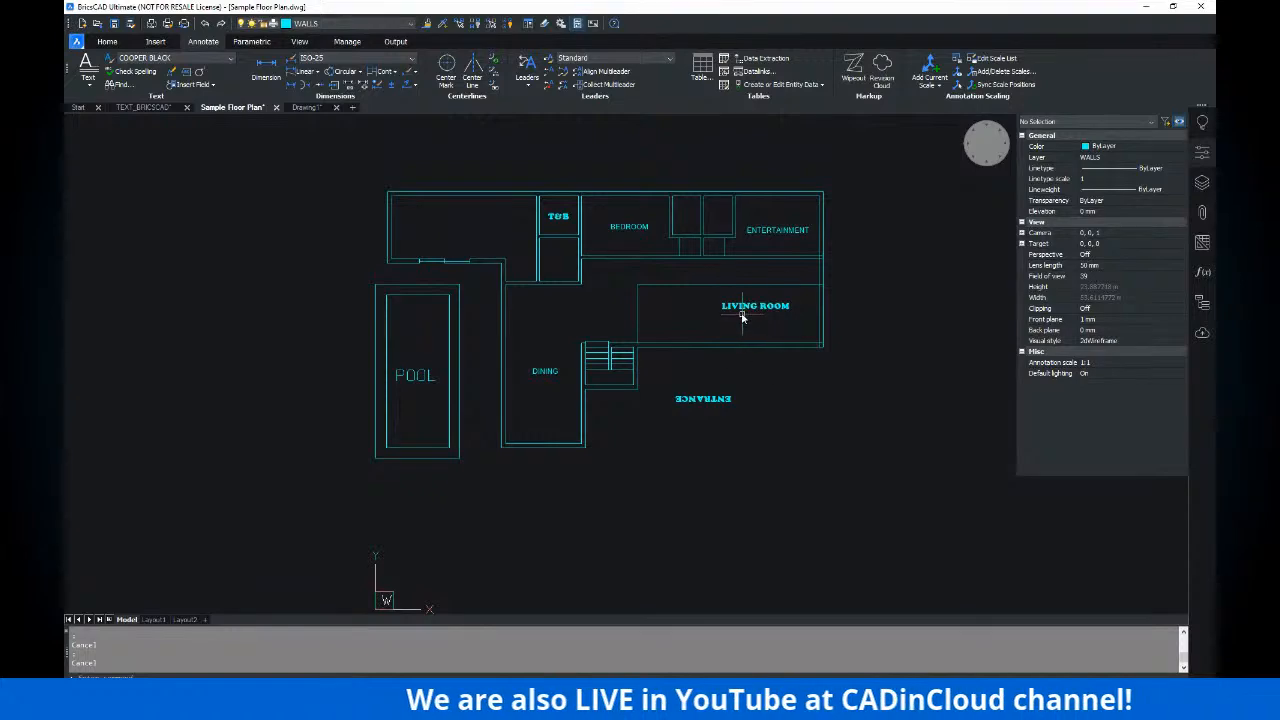
- Switch to the TEXT_BRICSCAD drawing, review its justification, text height, multiline text and text styles notes, and close the properties display
left_click(138, 108)
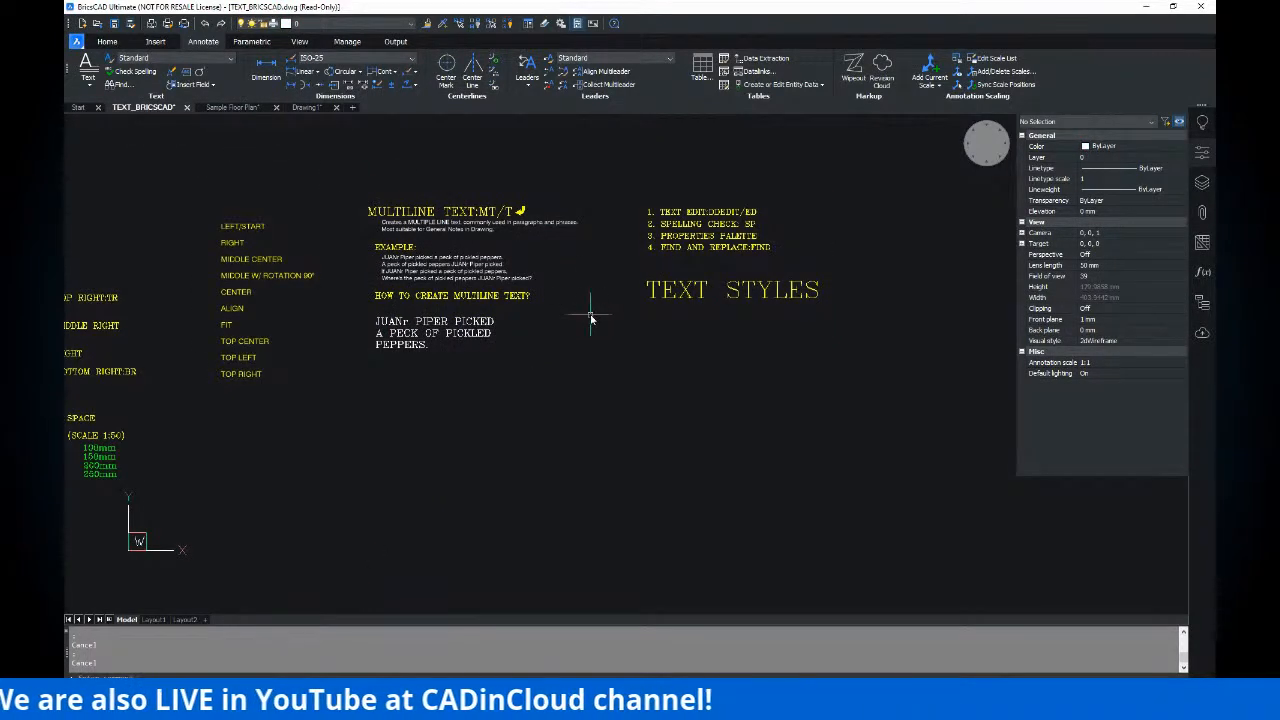
middle_click_drag(609, 320, 790, 330)
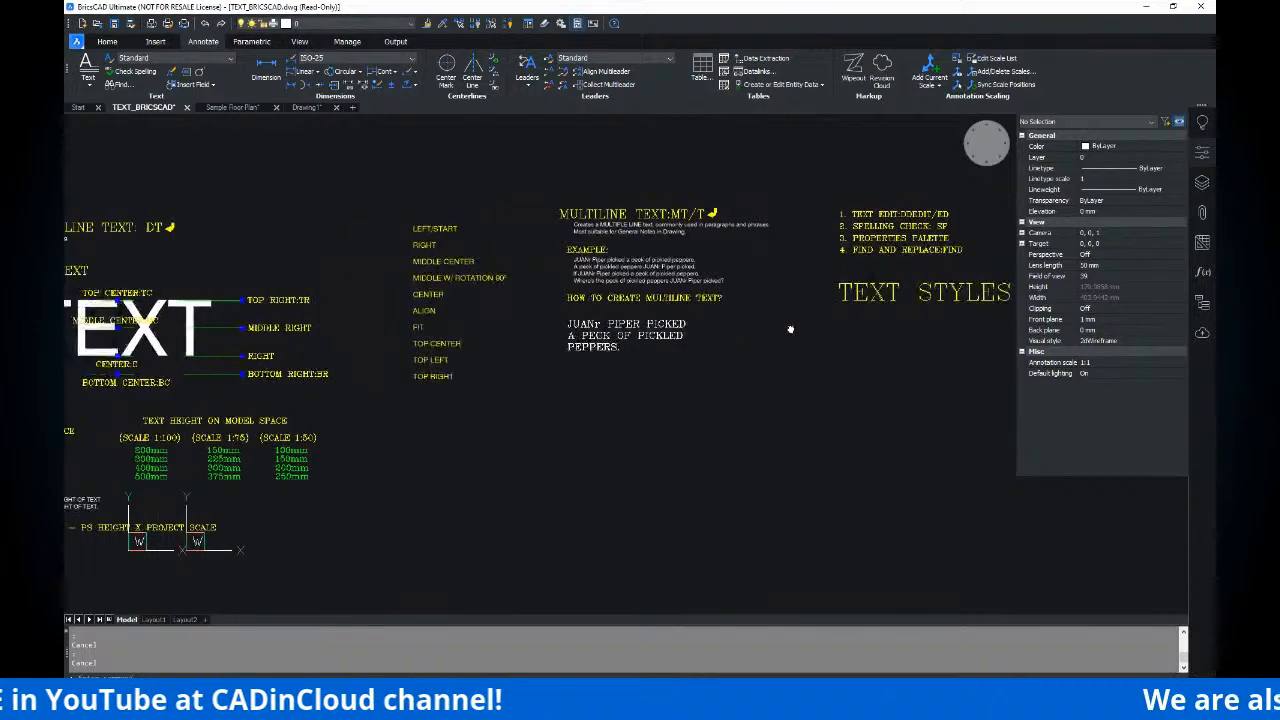
middle_click_drag(665, 342, 785, 311)
middle_click_drag(681, 318, 796, 313)
middle_click_drag(580, 293, 539, 296)
middle_click_drag(844, 284, 600, 296)
middle_click_drag(328, 295, 670, 272)
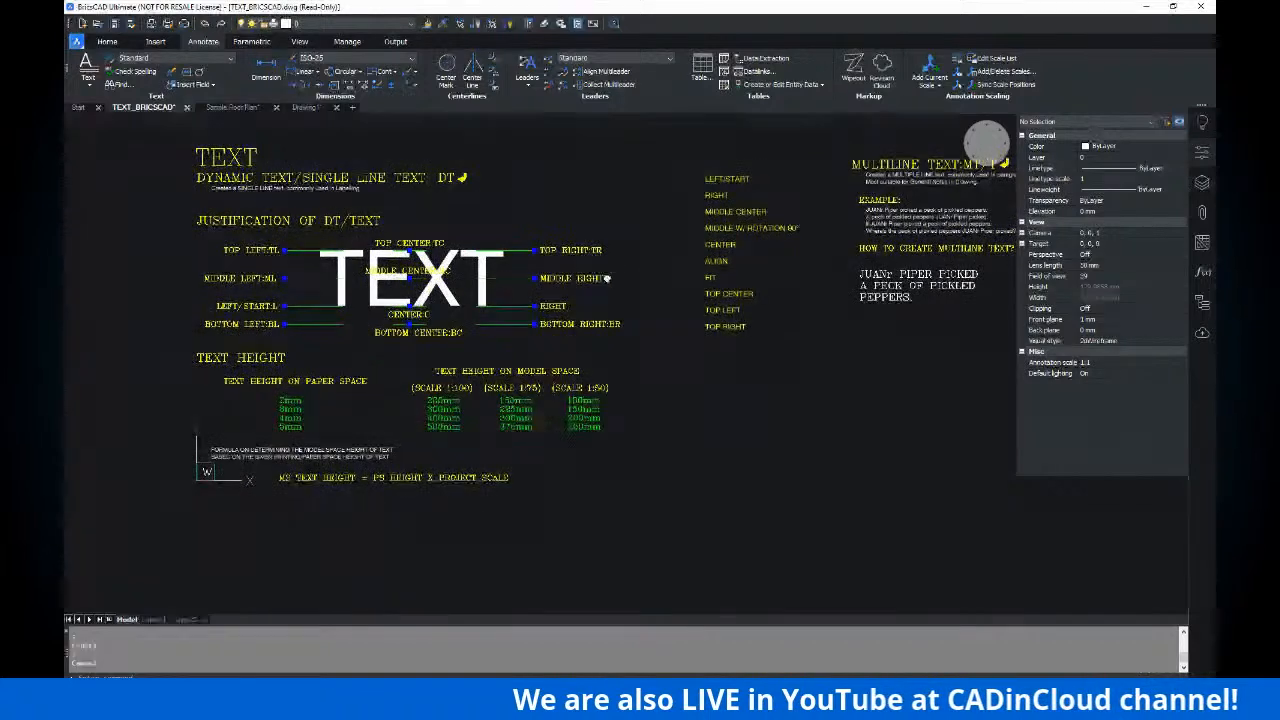
middle_click_drag(523, 243, 543, 265)
middle_click_drag(670, 317, 403, 319)
middle_click_drag(752, 293, 446, 279)
mouse_move(518, 259)
middle_mouse_down()
mouse_move(516, 293)
mouse_move(585, 266)
middle_mouse_up()
scroll(757, 275, "up", 3)
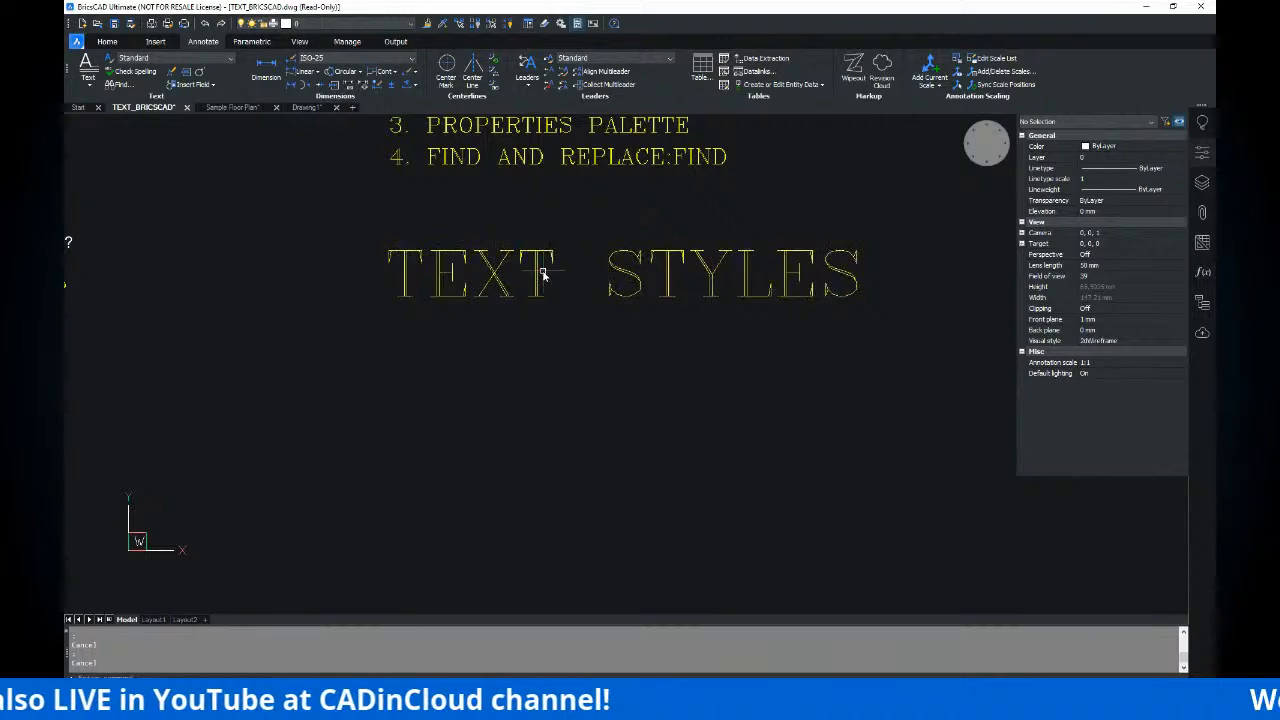
scroll(578, 280, "down", 2)
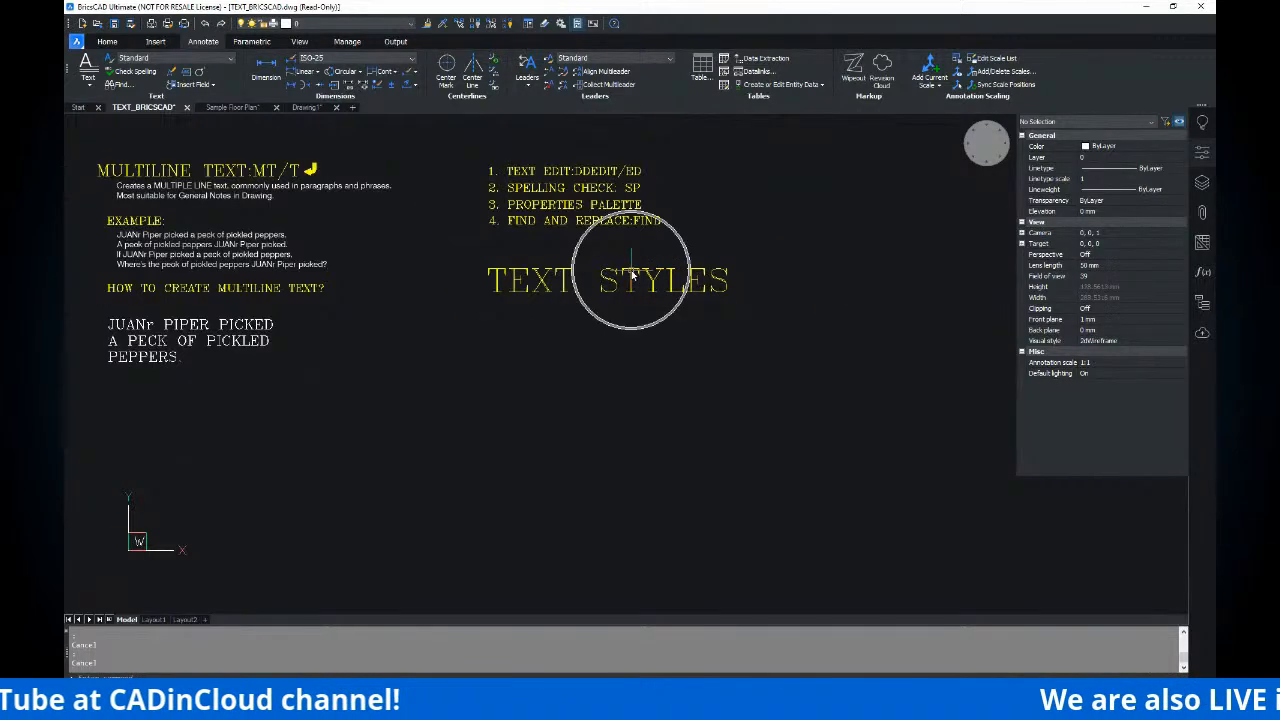
scroll(634, 280, "down", 1)
scroll(628, 280, "down", 3)
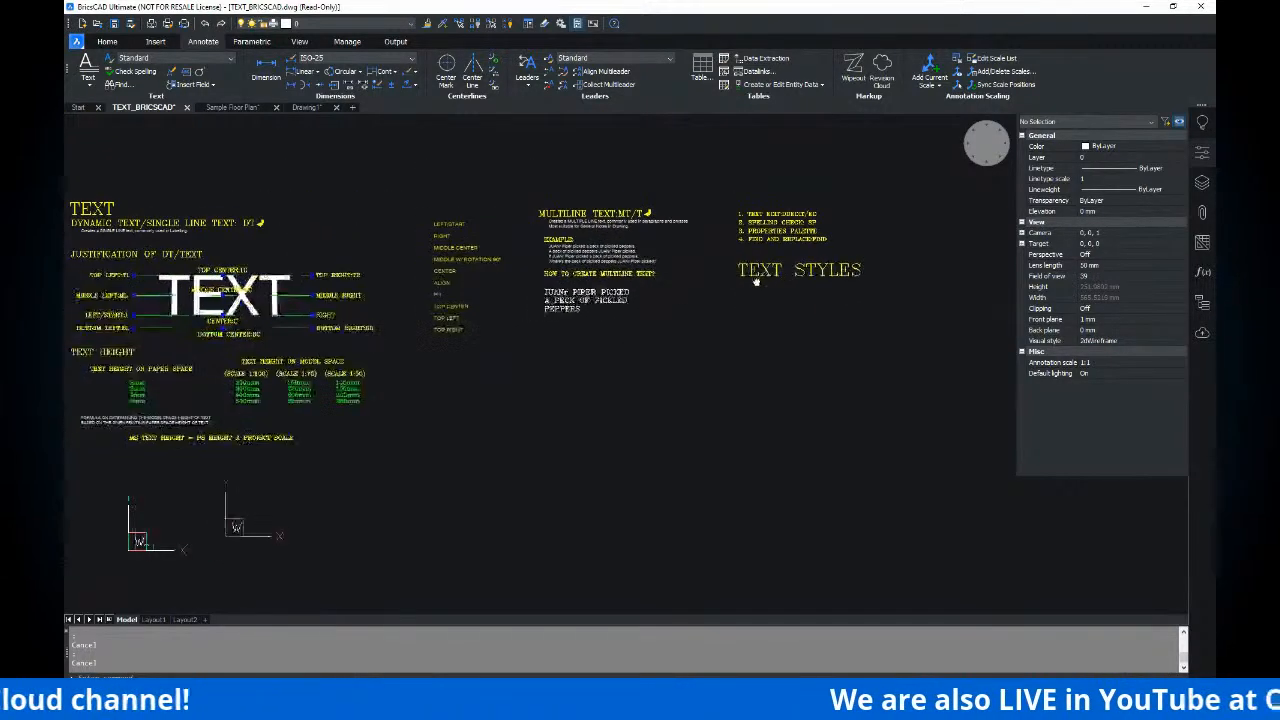
mouse_move(711, 281)
middle_mouse_down()
mouse_move(737, 283)
mouse_move(757, 309)
middle_mouse_up()
left_click(1204, 157)
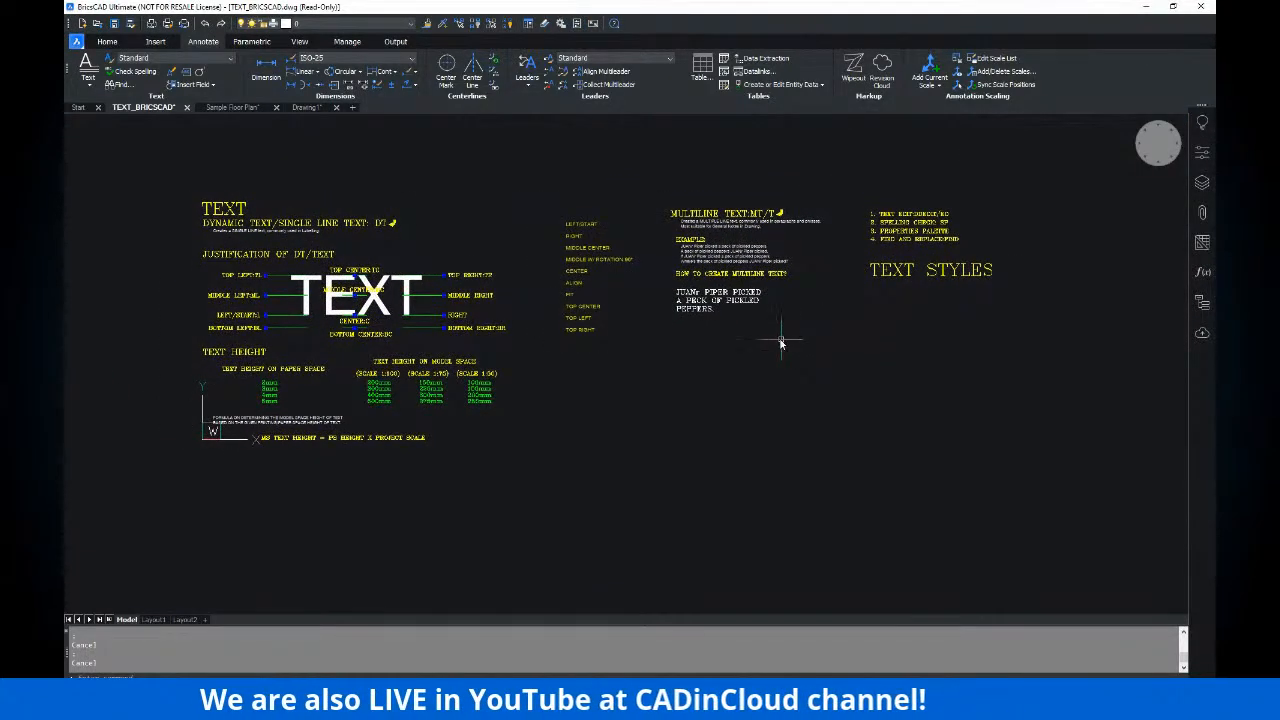
- Examine the sample multiline paragraph under the HOW TO CREATE MULTILINE TEXT heading
middle_click_drag(756, 323, 711, 341)
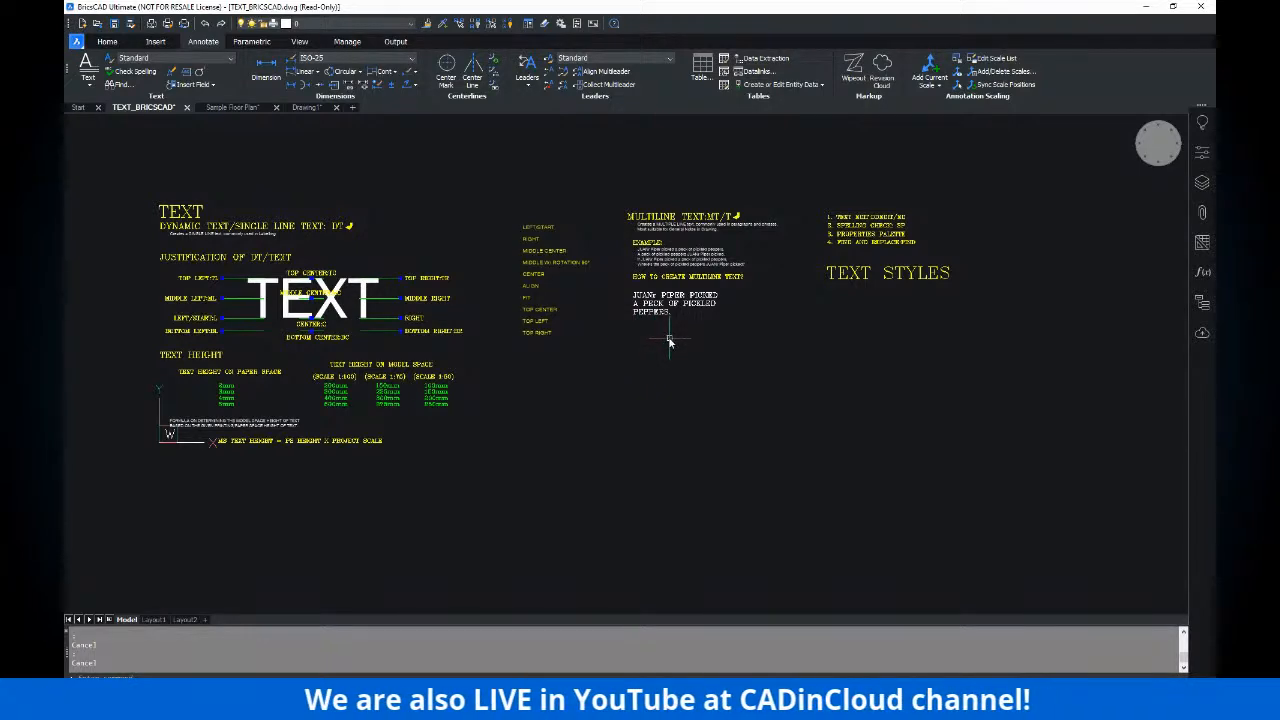
scroll(661, 334, "up", 2)
middle_click_drag(677, 329, 669, 337)
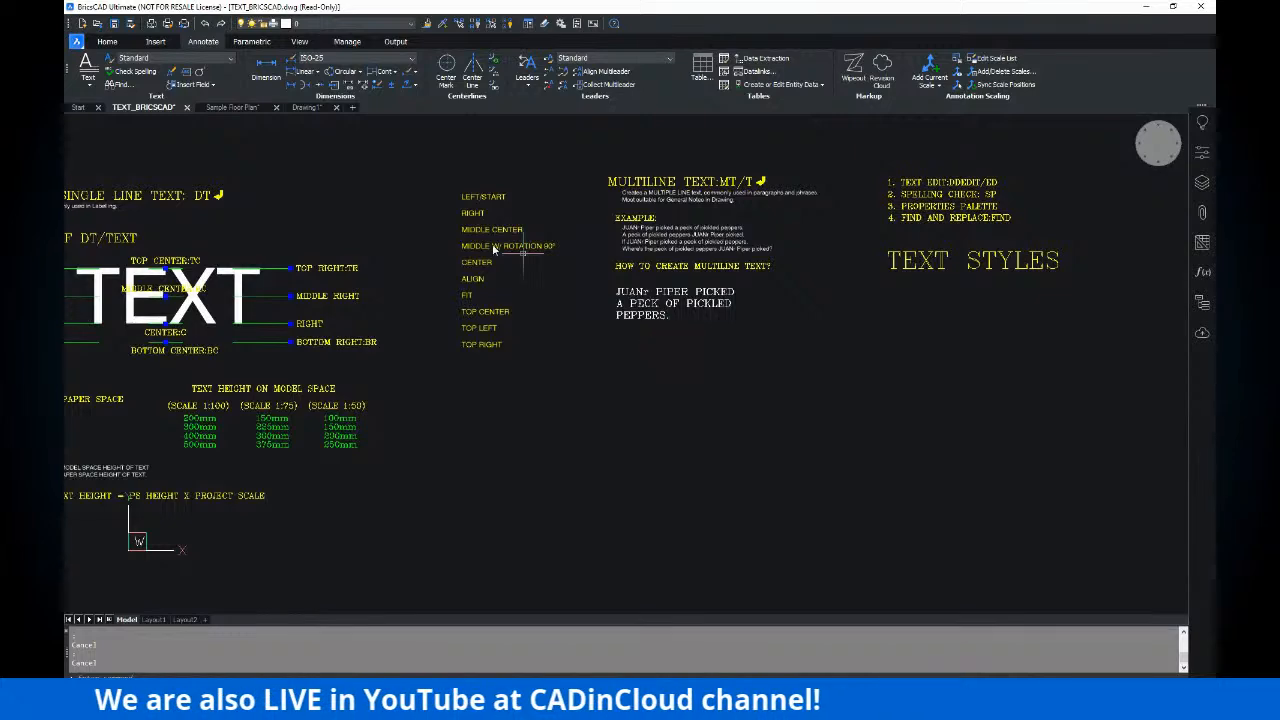
scroll(707, 325, "up", 2)
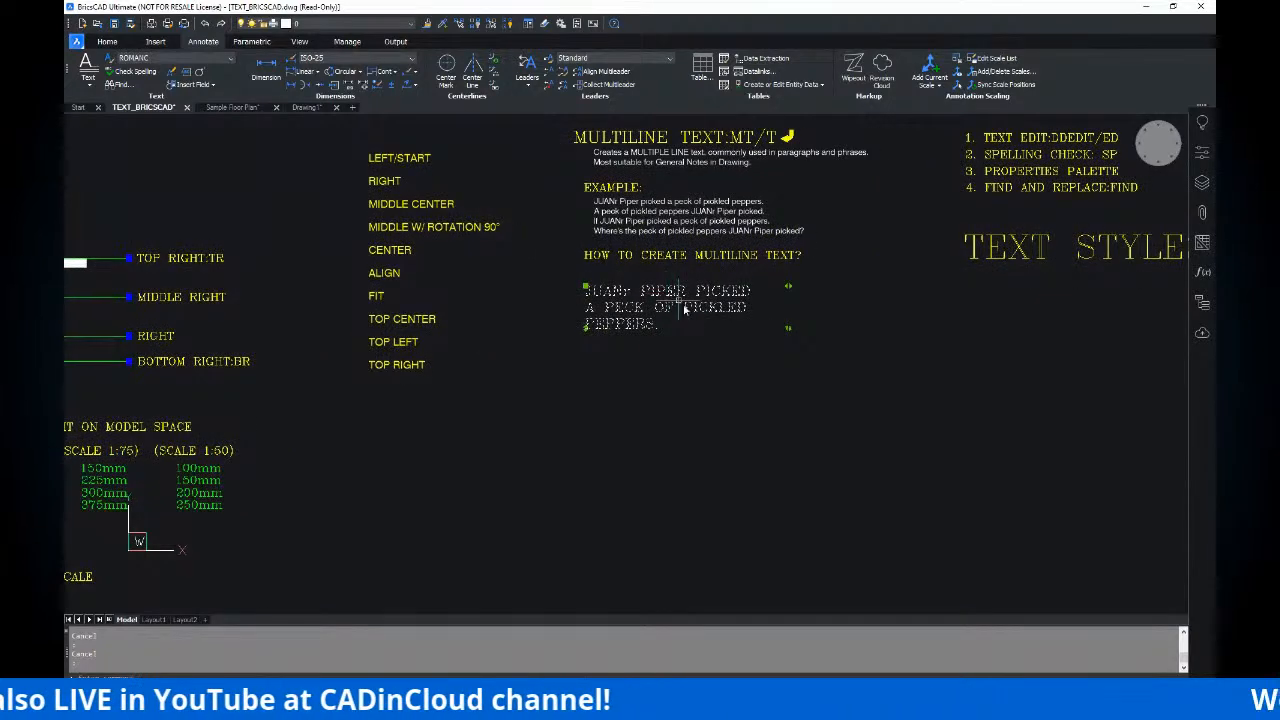
middle_click_drag(706, 330, 693, 353)
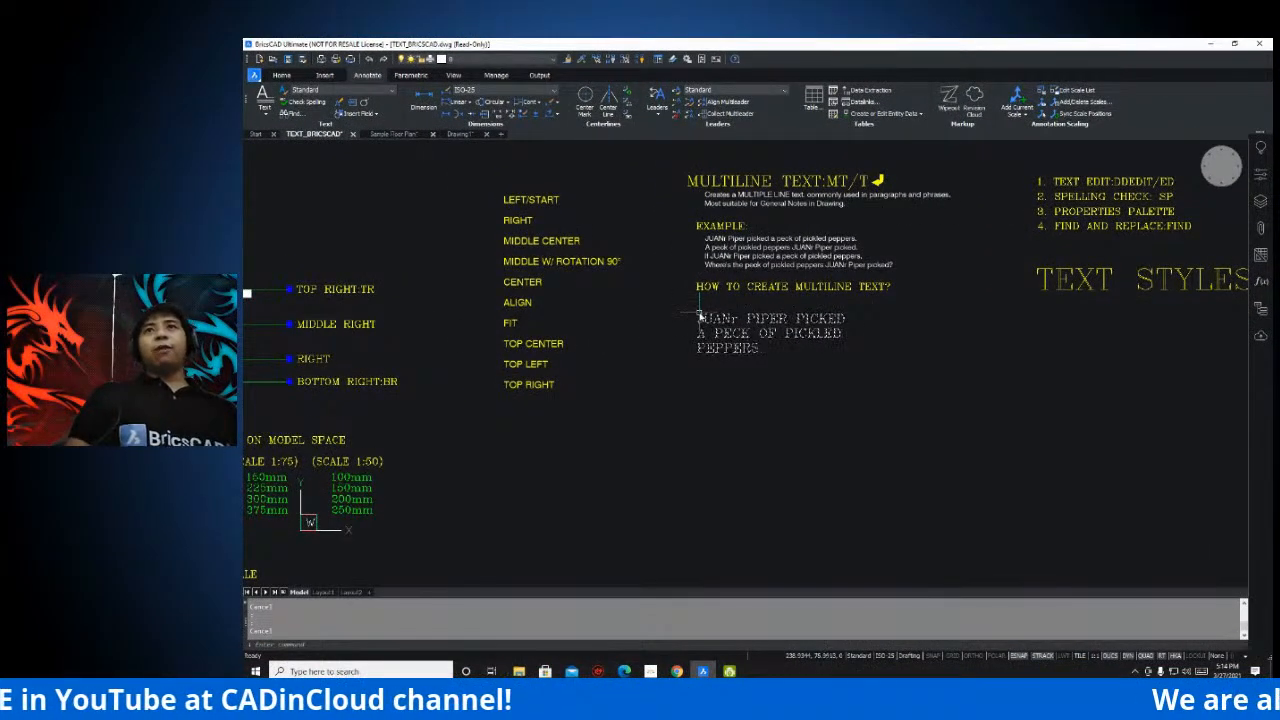
mouse_move(699, 318)
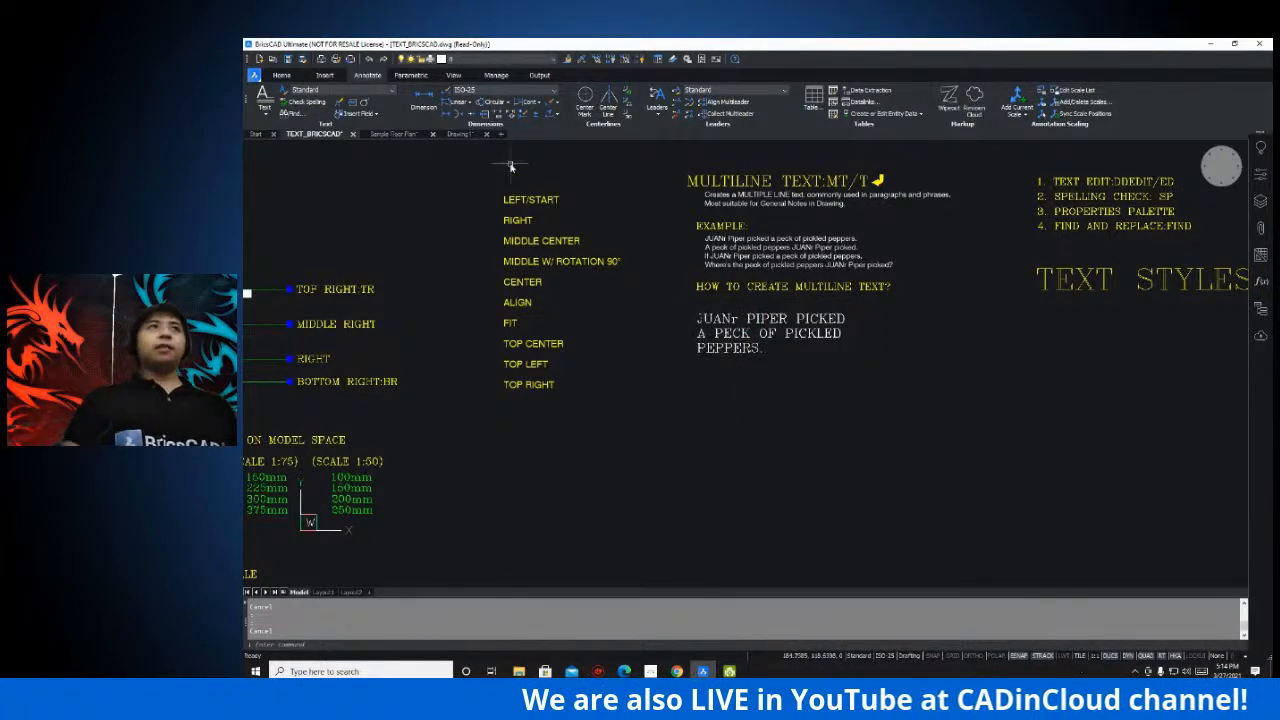
- Make ROMANC the current text style in the TEXT_BRICSCAD drawing
left_click(360, 91)
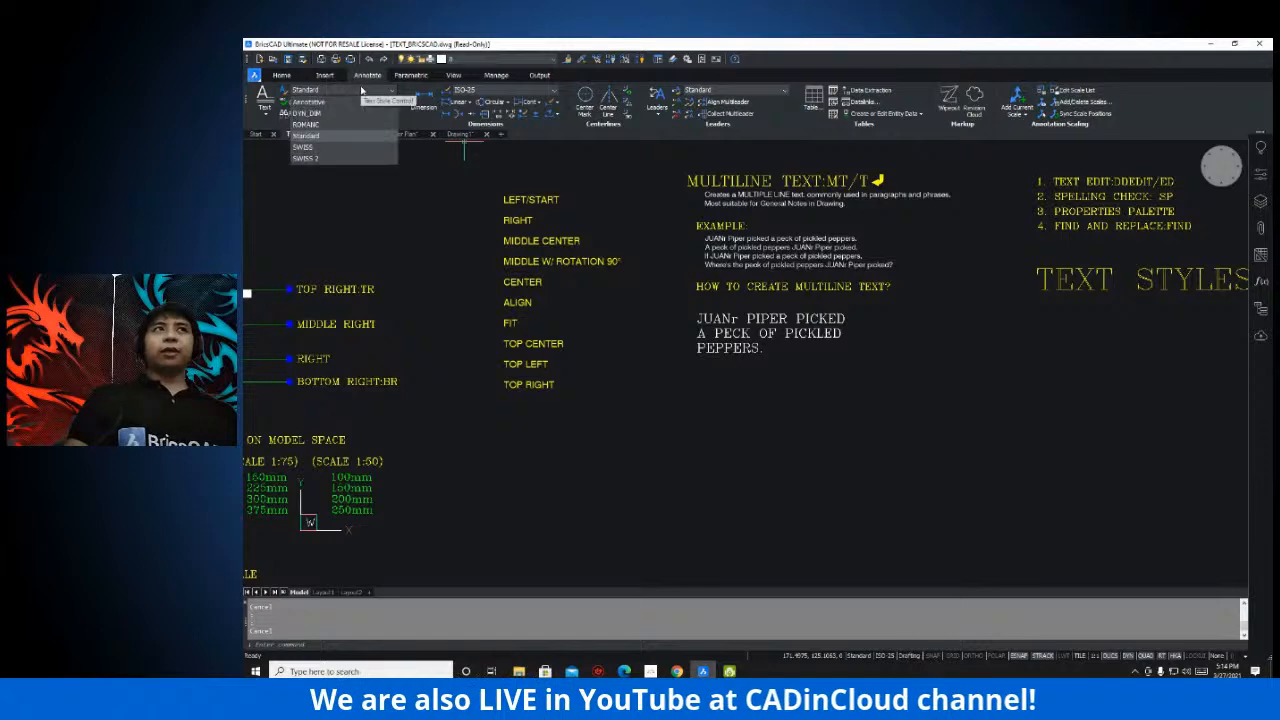
left_click(310, 124)
middle_click_drag(778, 239, 738, 255)
scroll(738, 255, "up", 3)
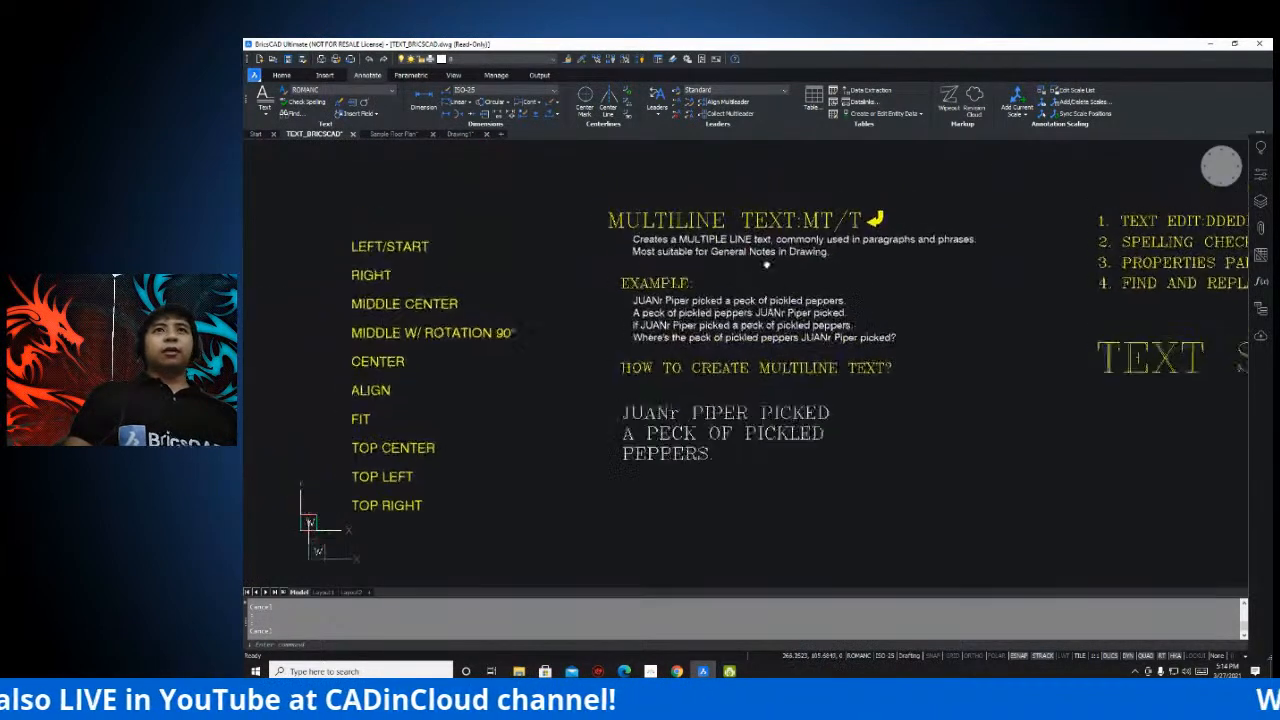
middle_click_drag(773, 281, 791, 270)
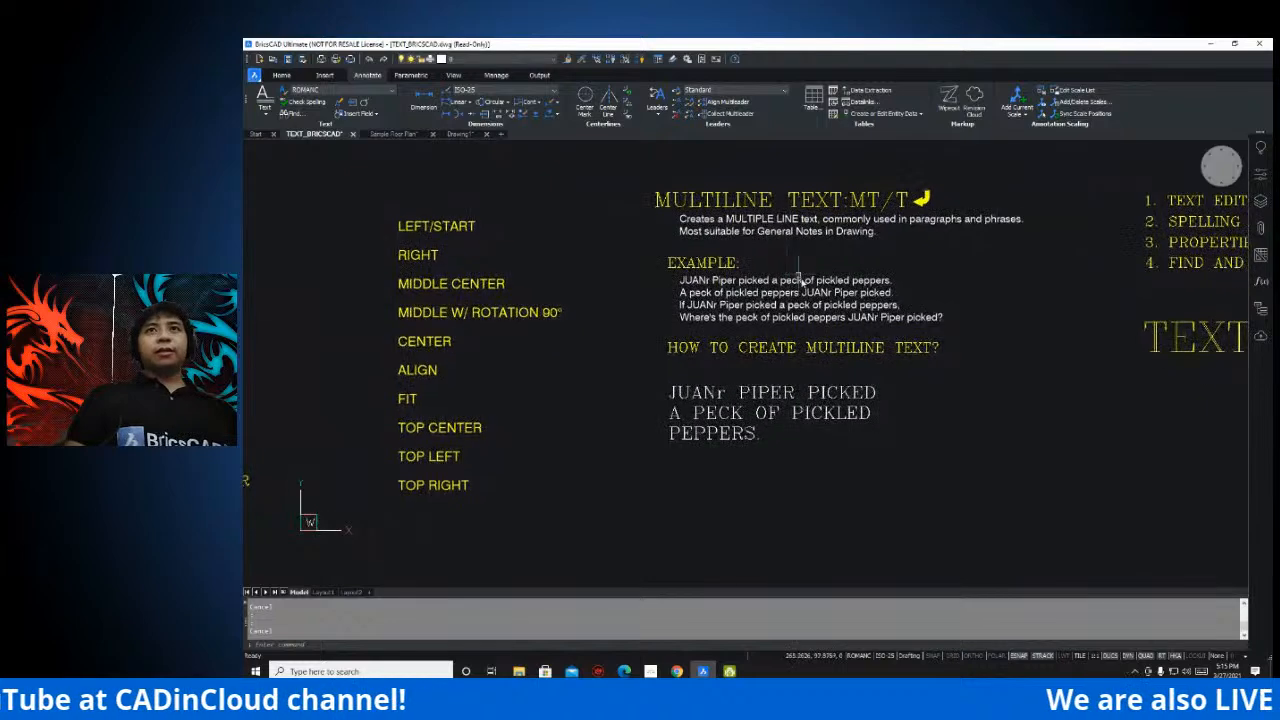
middle_click_drag(844, 357, 834, 346)
mouse_move(840, 228)
middle_mouse_down()
mouse_move(820, 240)
mouse_move(813, 225)
middle_mouse_up()
mouse_move(857, 266)
middle_mouse_down()
mouse_move(796, 224)
mouse_move(796, 258)
middle_mouse_up()
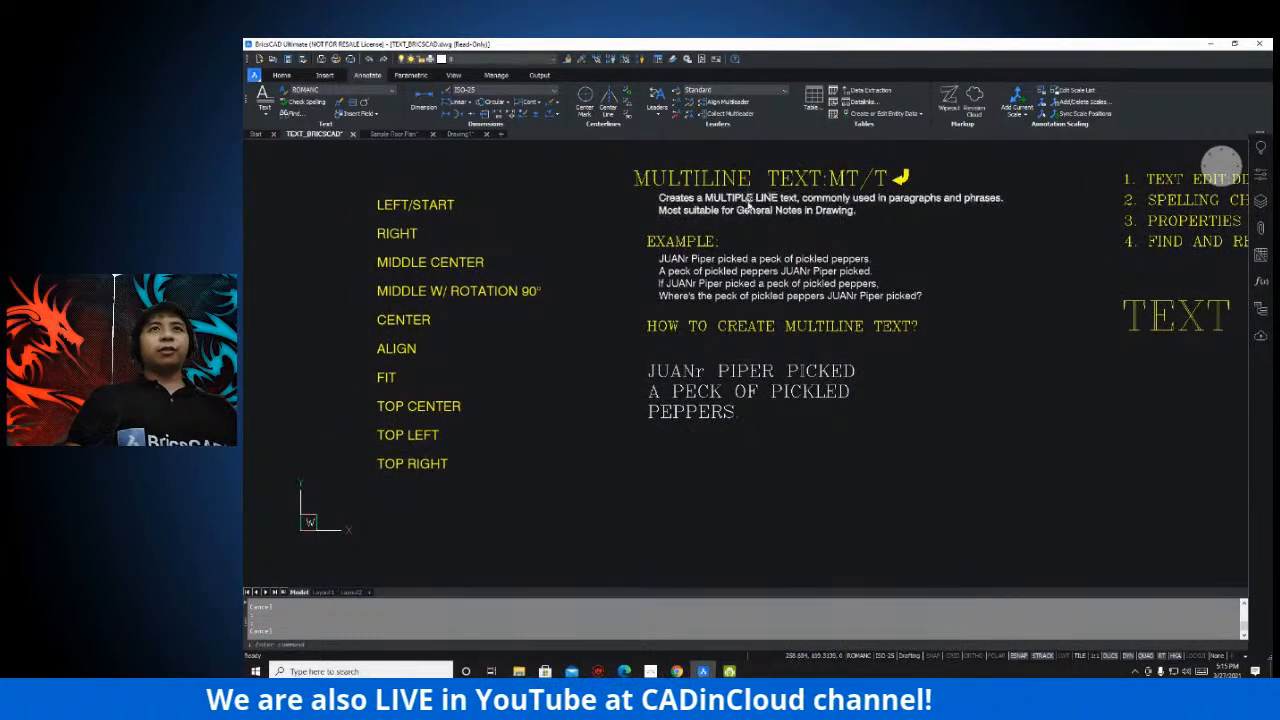
middle_click_drag(762, 388, 762, 375)
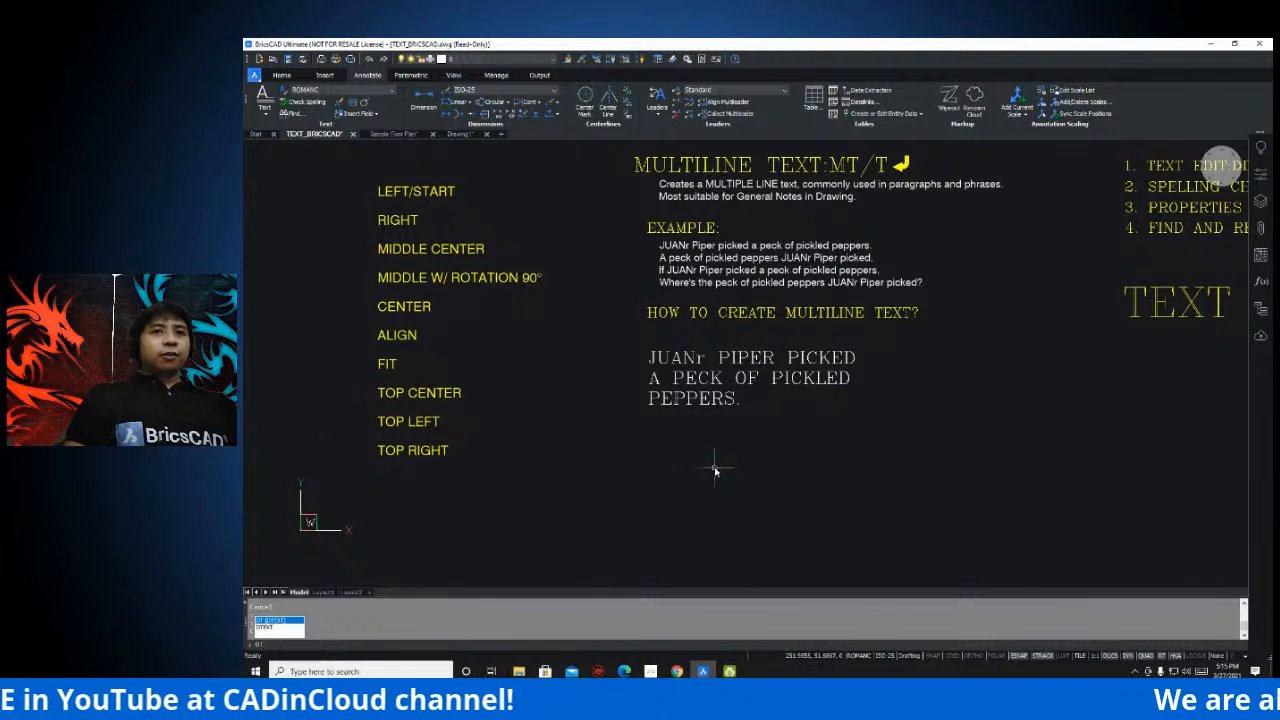
key("Escape")
type("C")
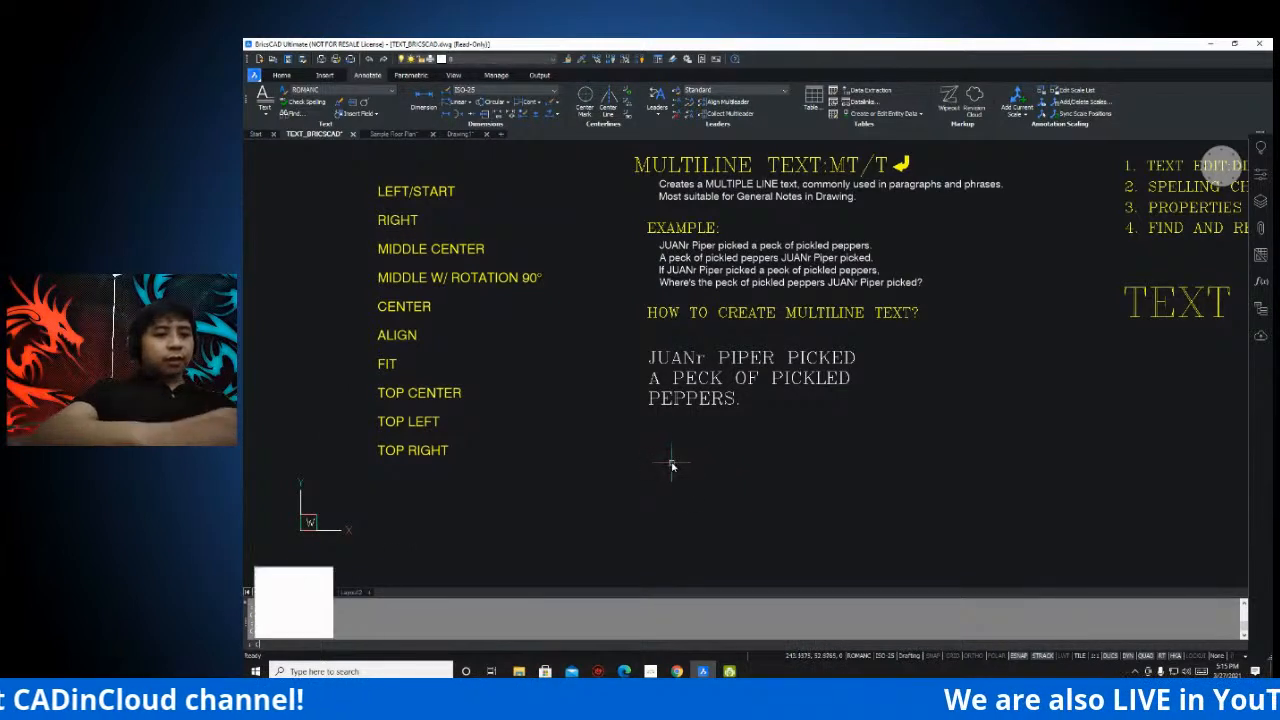
type("HA")
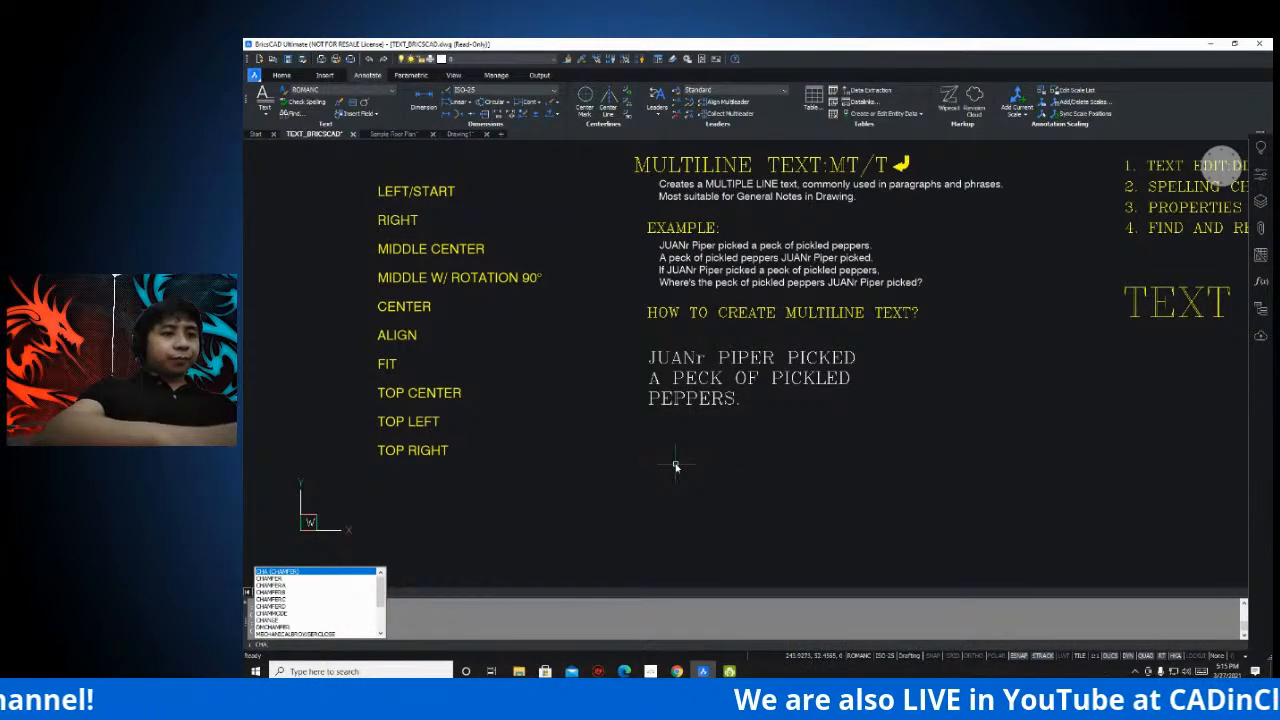
type("NG")
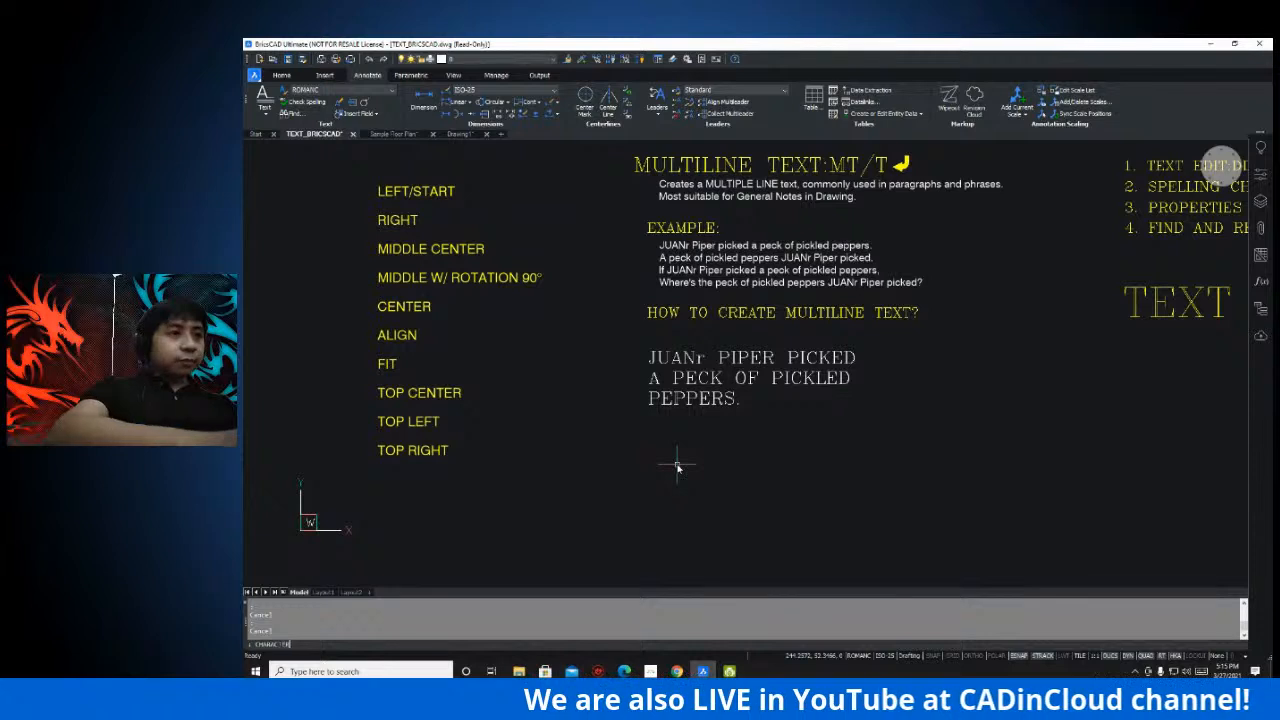
- Open the Windows Character Map, enlarge the dollar sign, and move the window beside the MULTILINE TEXT notes
left_click(256, 671)
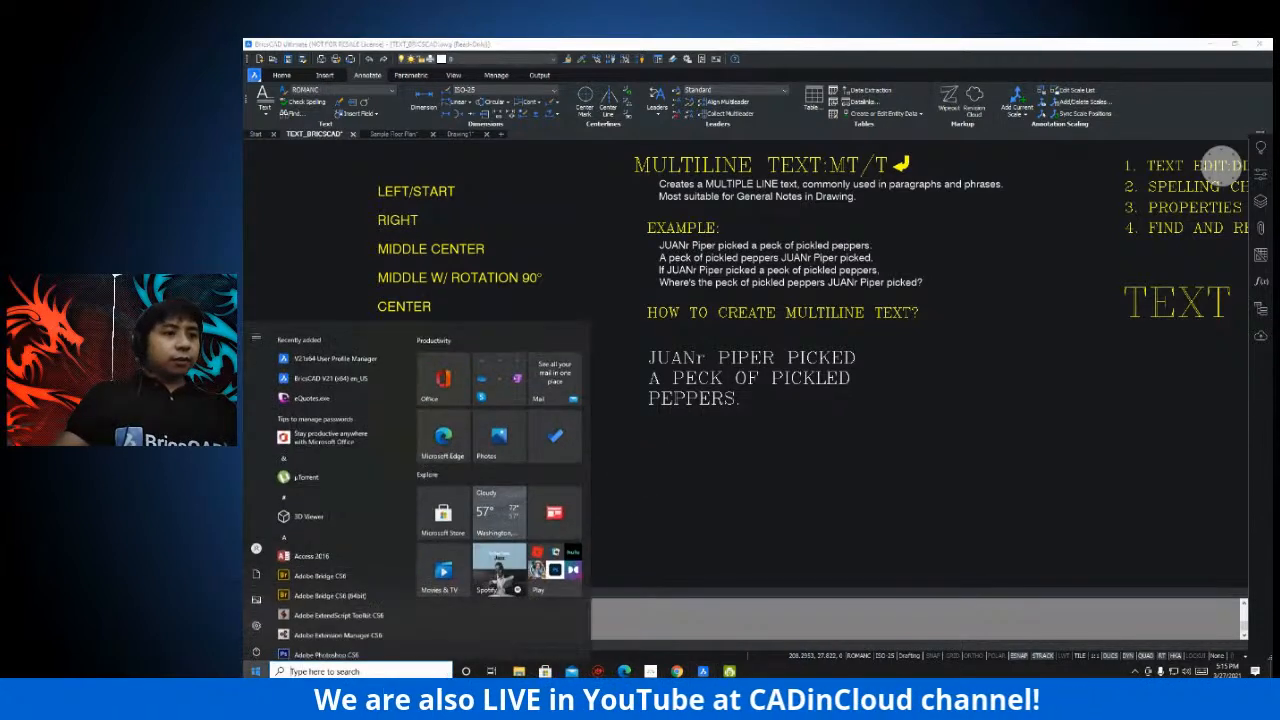
type("CHA")
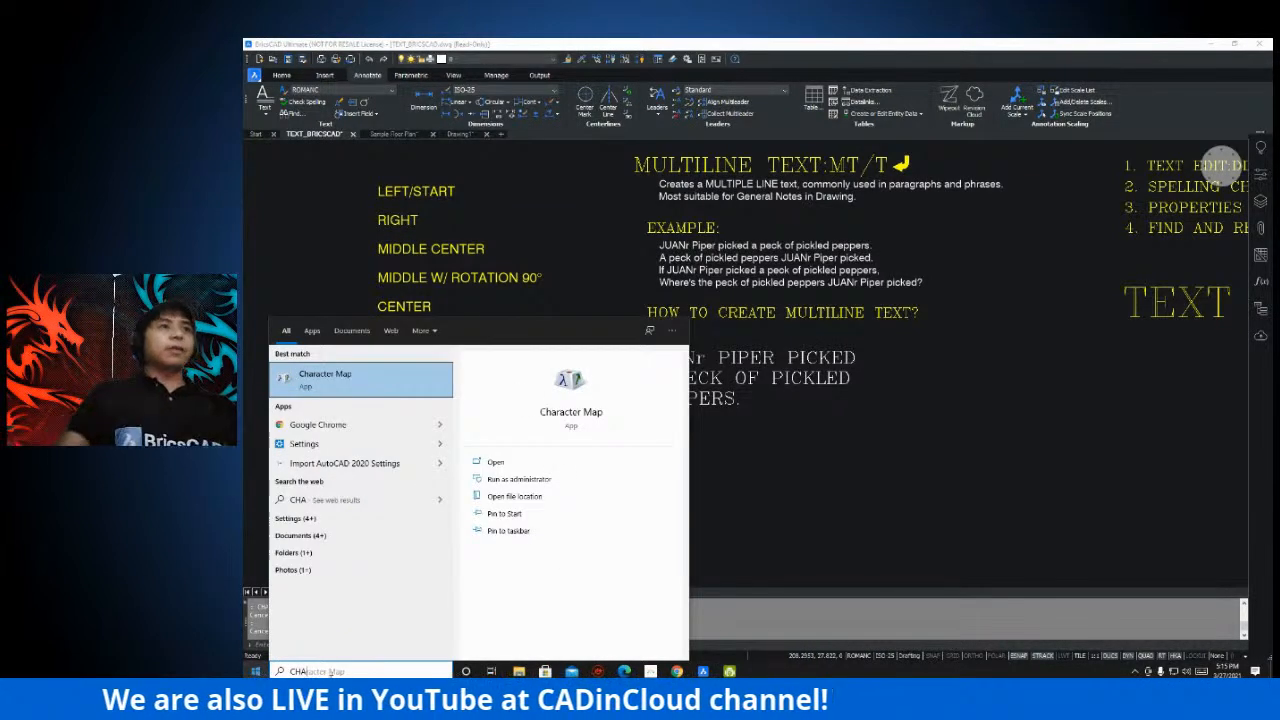
key("Return")
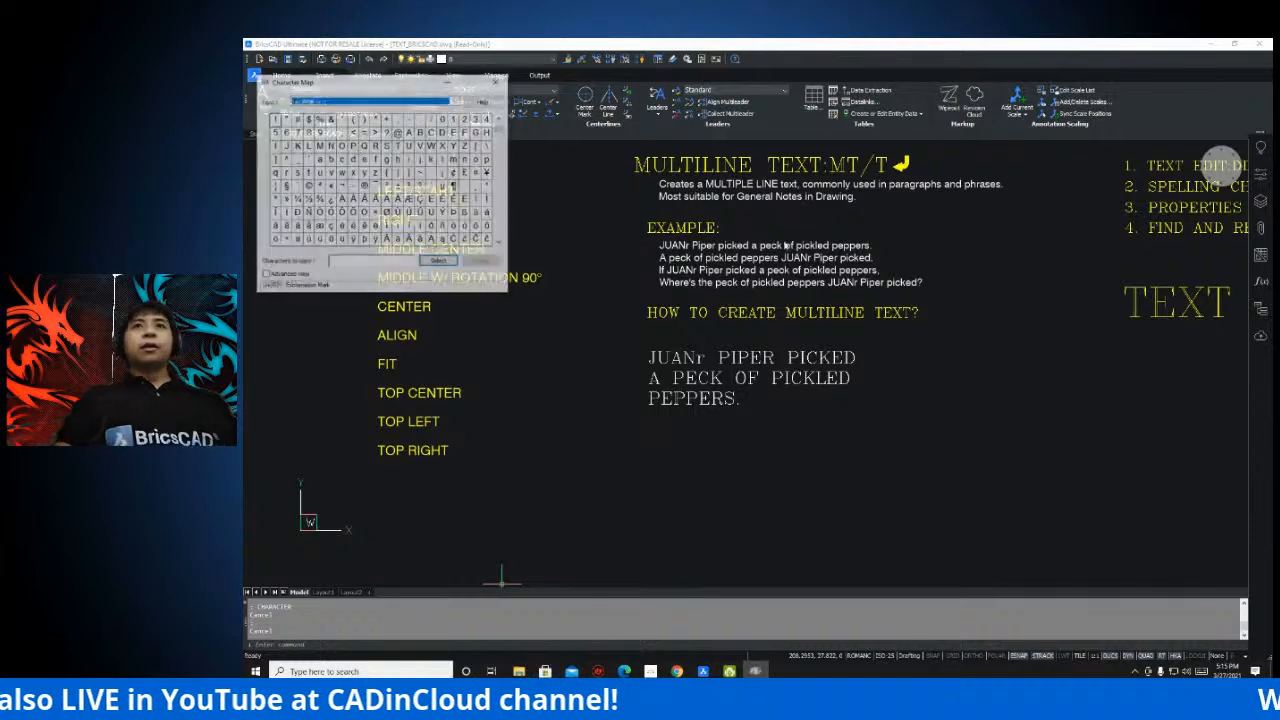
mouse_move(418, 80)
left_mouse_down()
mouse_move(928, 115)
mouse_move(988, 140)
left_mouse_up()
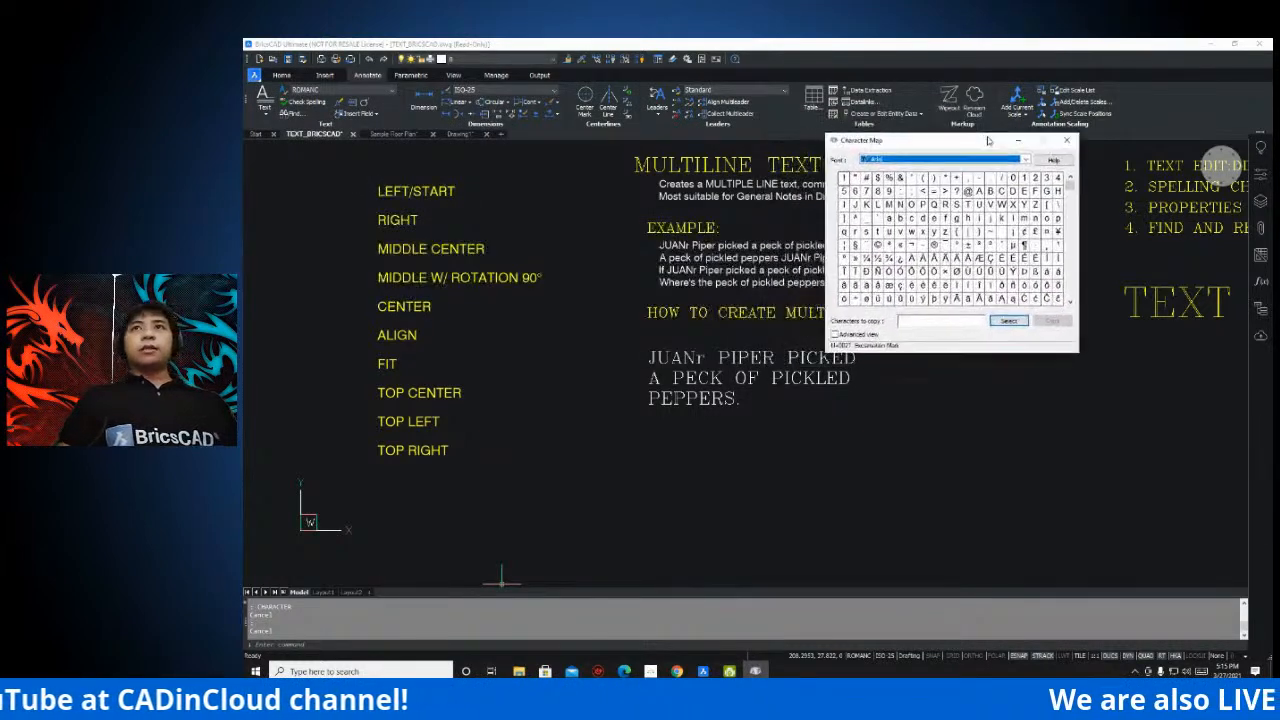
left_click_drag(1000, 285, 878, 179)
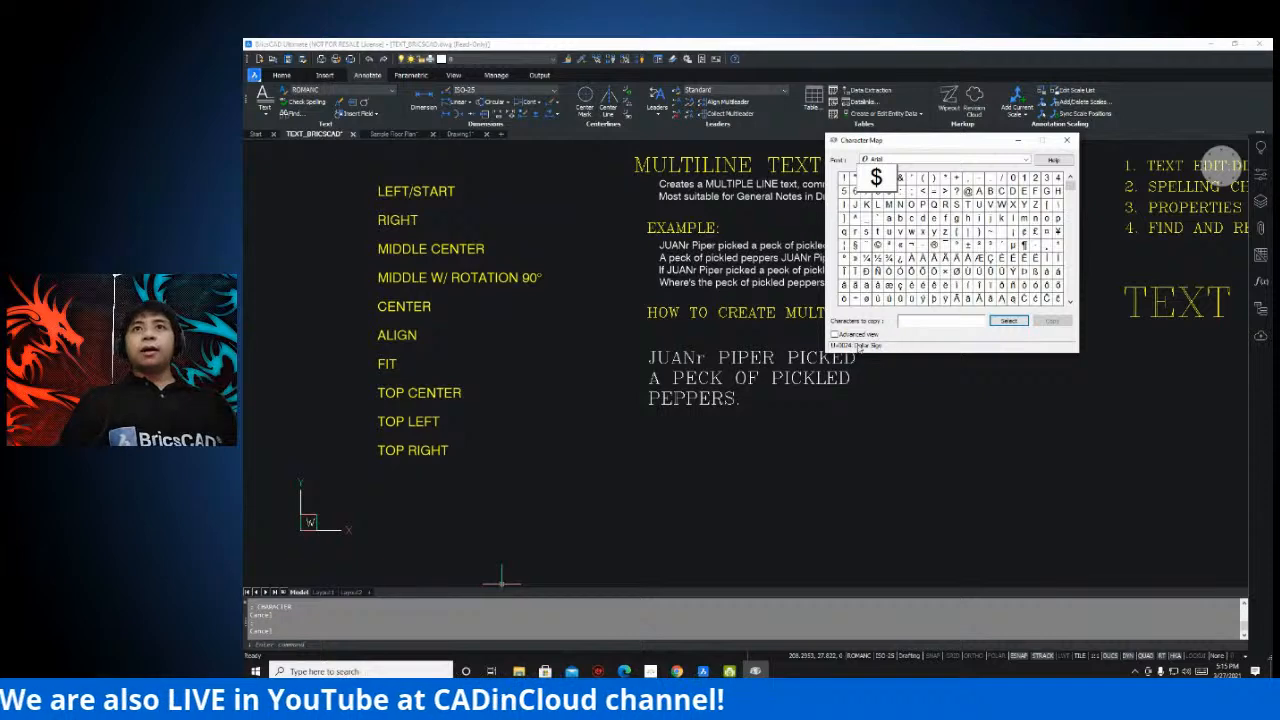
left_click_drag(934, 141, 962, 250)
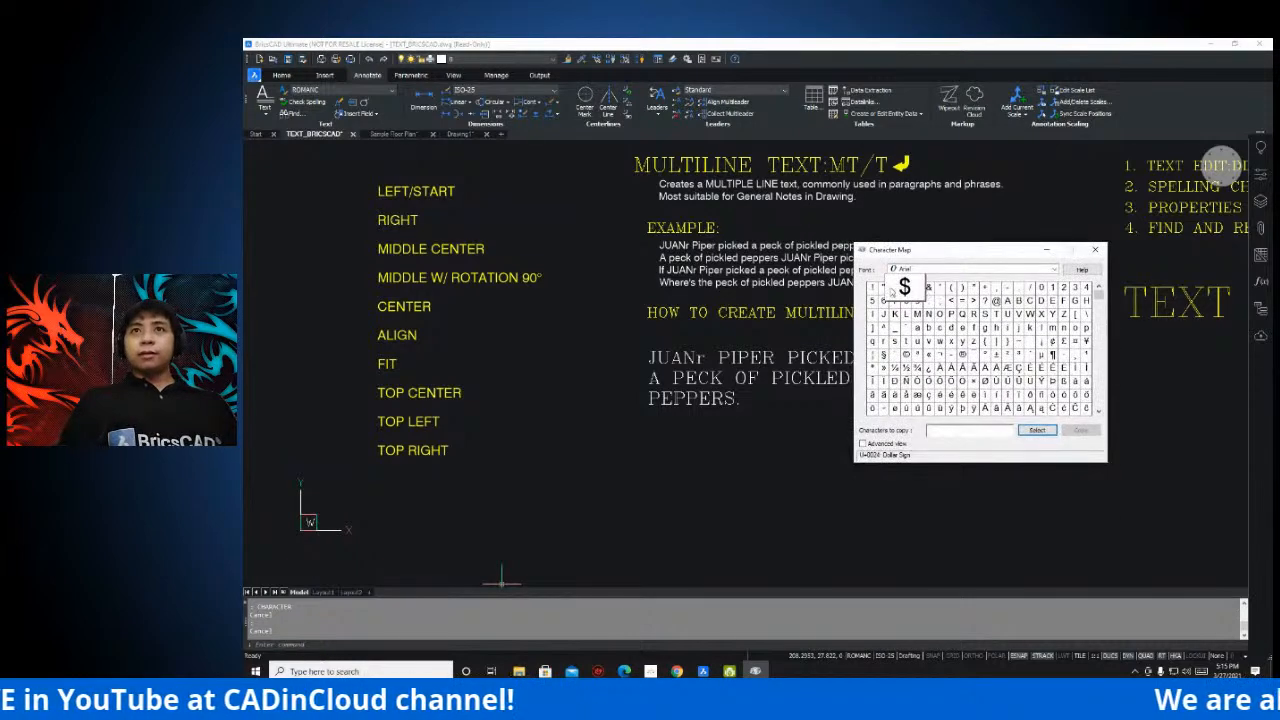
- Examine the codes of several Arial characters, including the apostrophe, pound sign, Ø, exclamation mark and dollar sign, and close Character Map
left_click(874, 291)
left_click(908, 291)
left_click(941, 290)
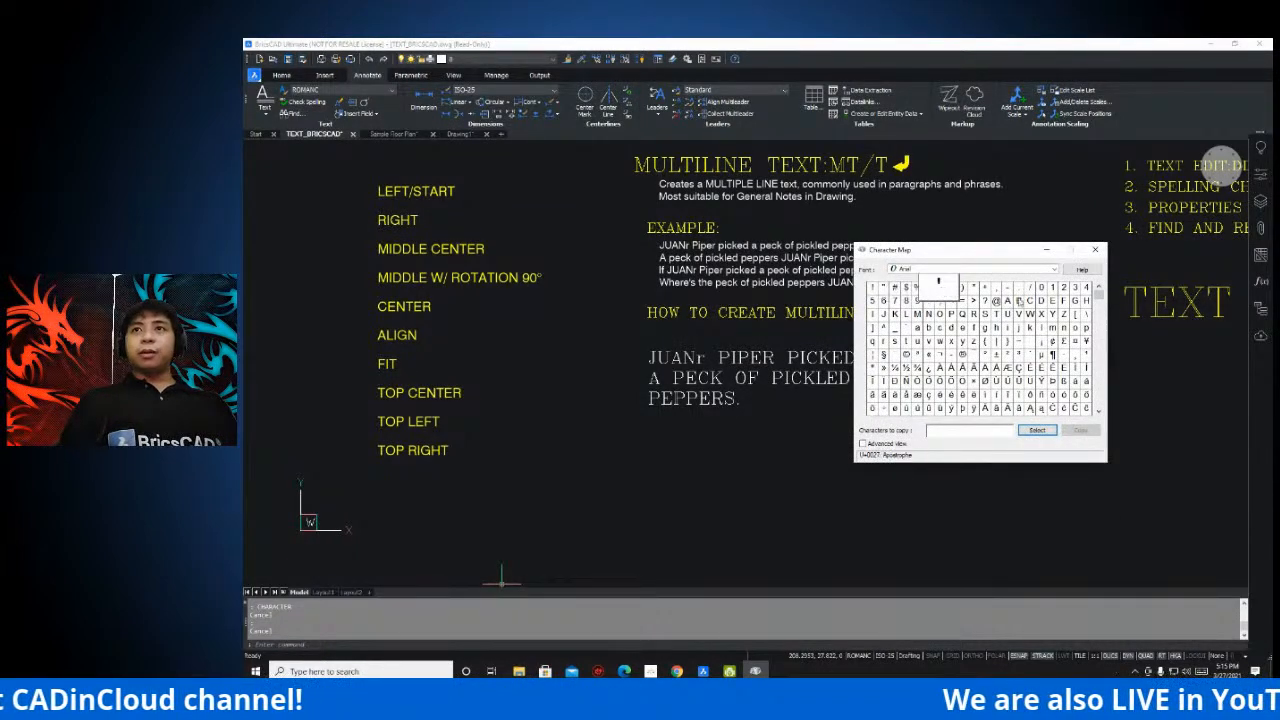
left_click(1063, 341)
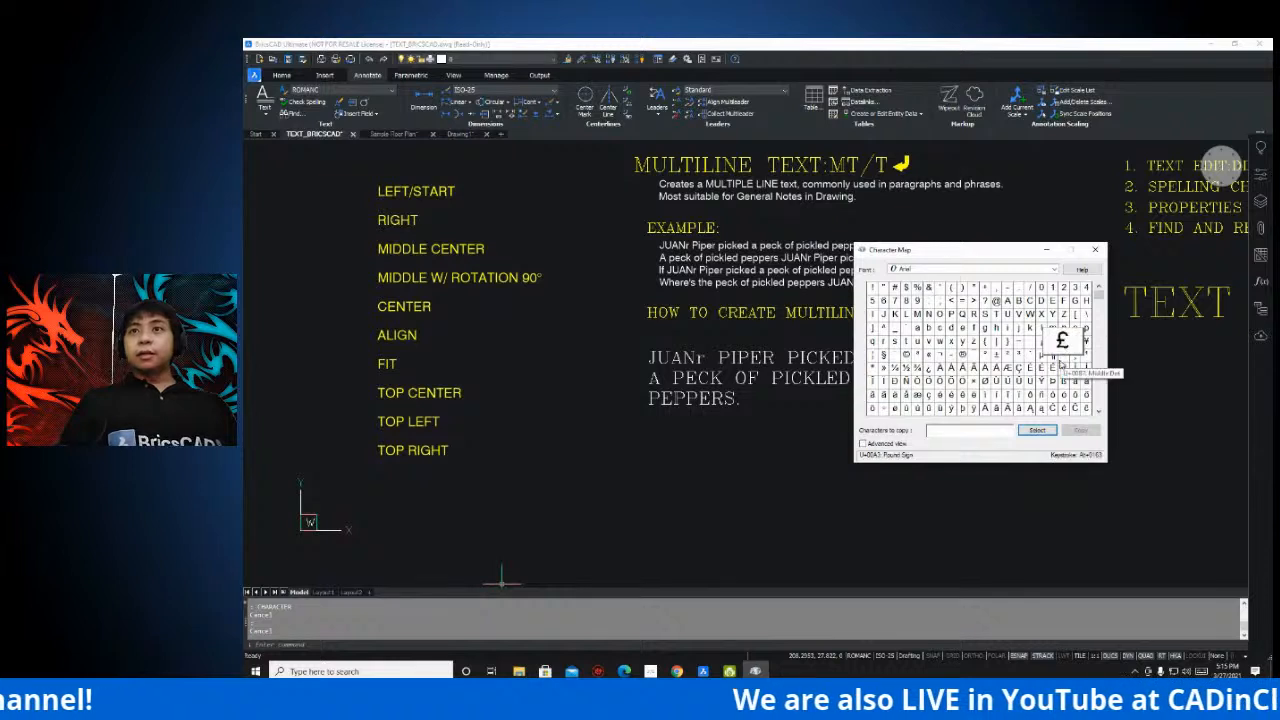
left_click(1052, 367)
left_click(983, 381)
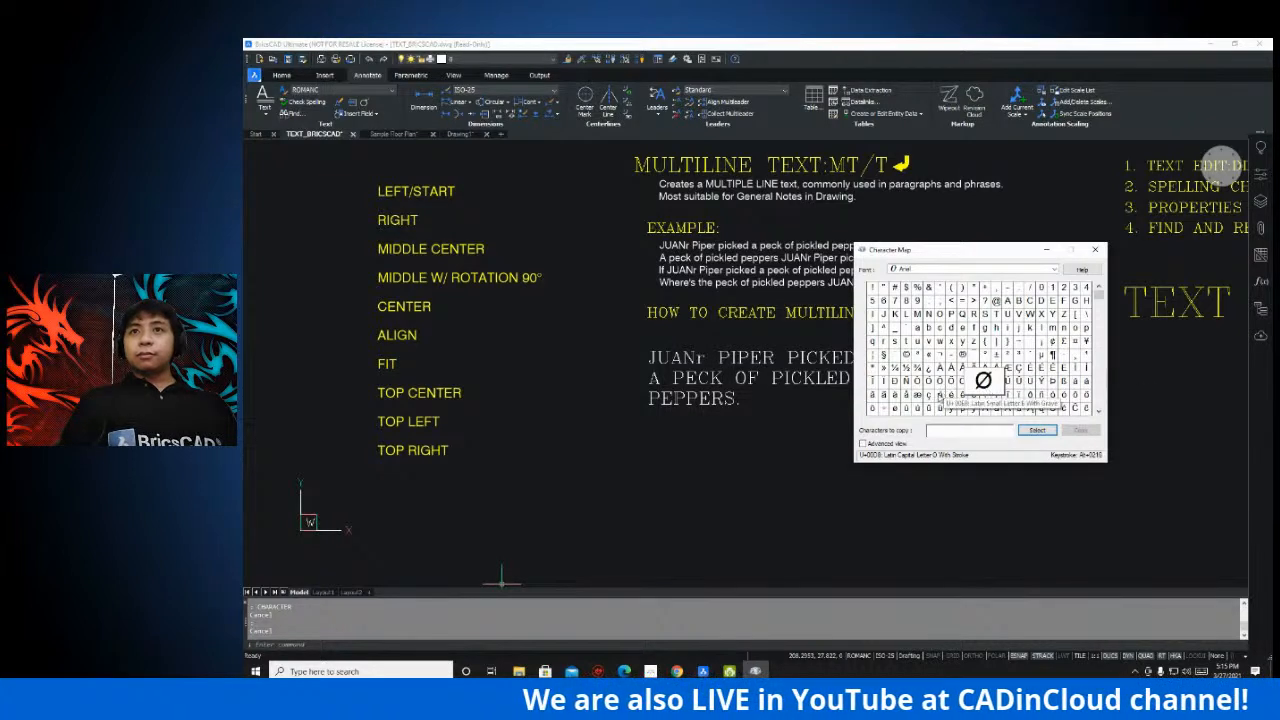
left_click(938, 408)
left_click(872, 288)
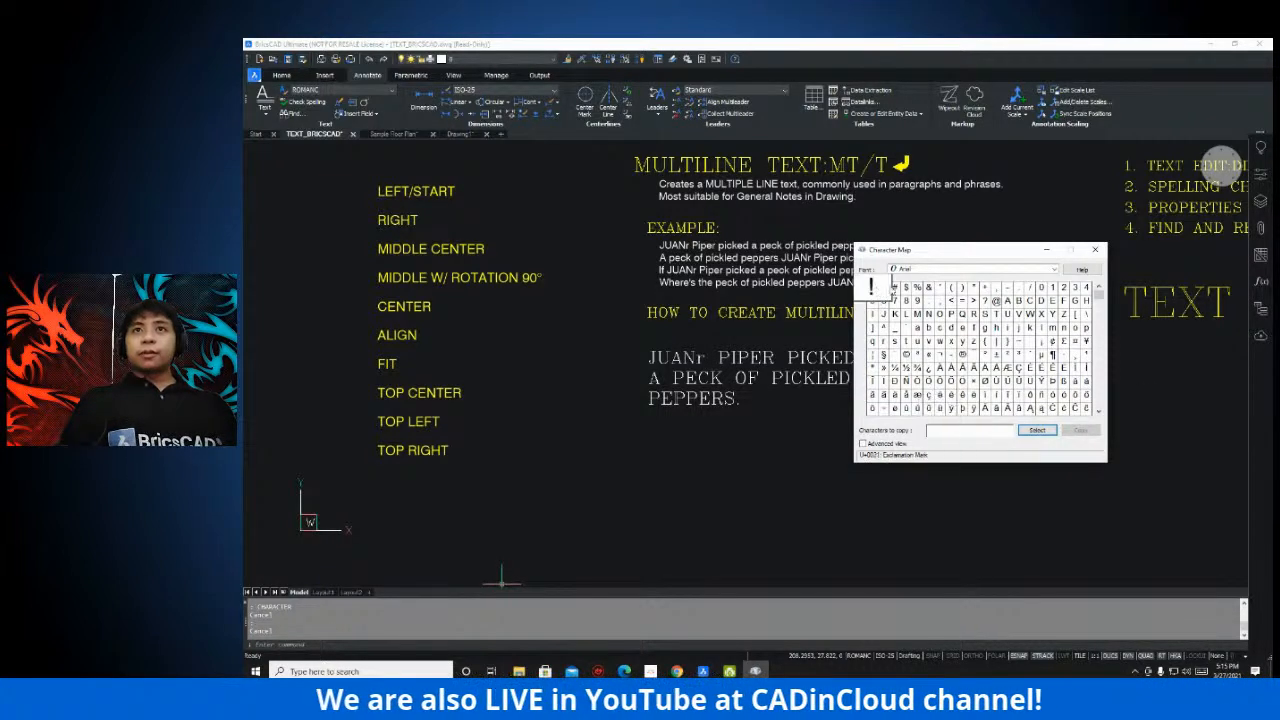
left_click(905, 288)
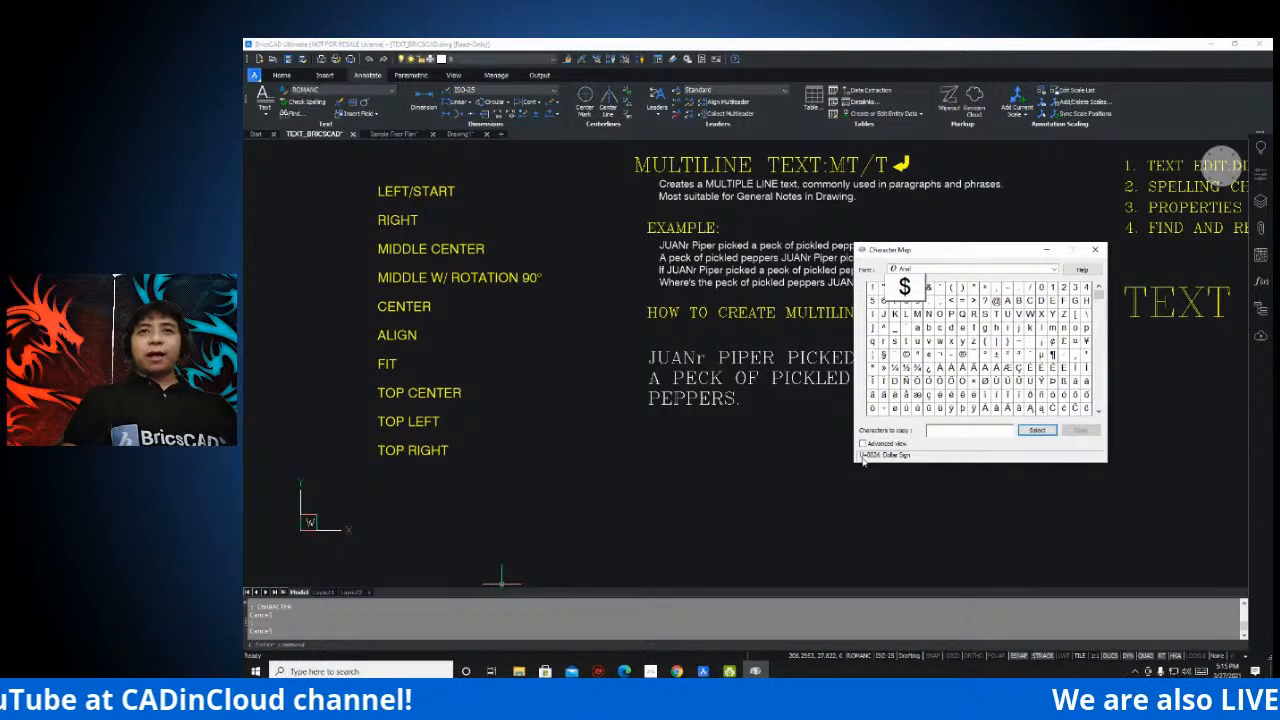
key("ctrl")
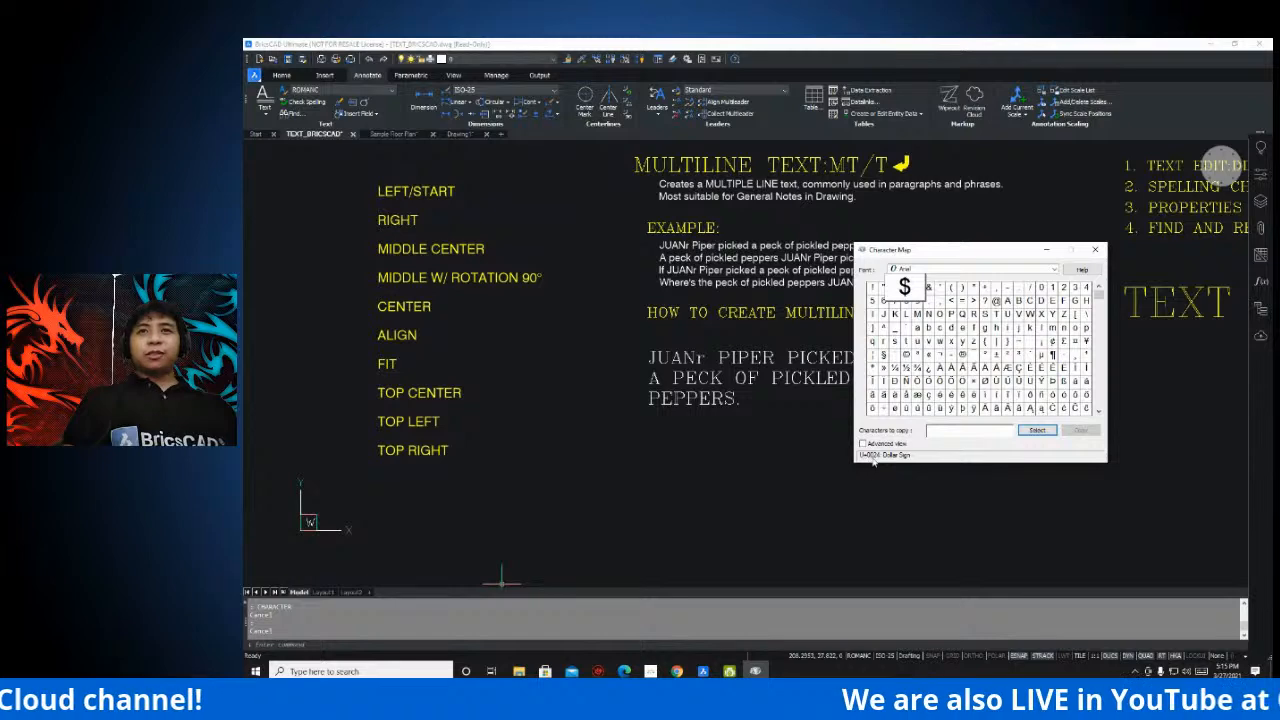
key("ctrl")
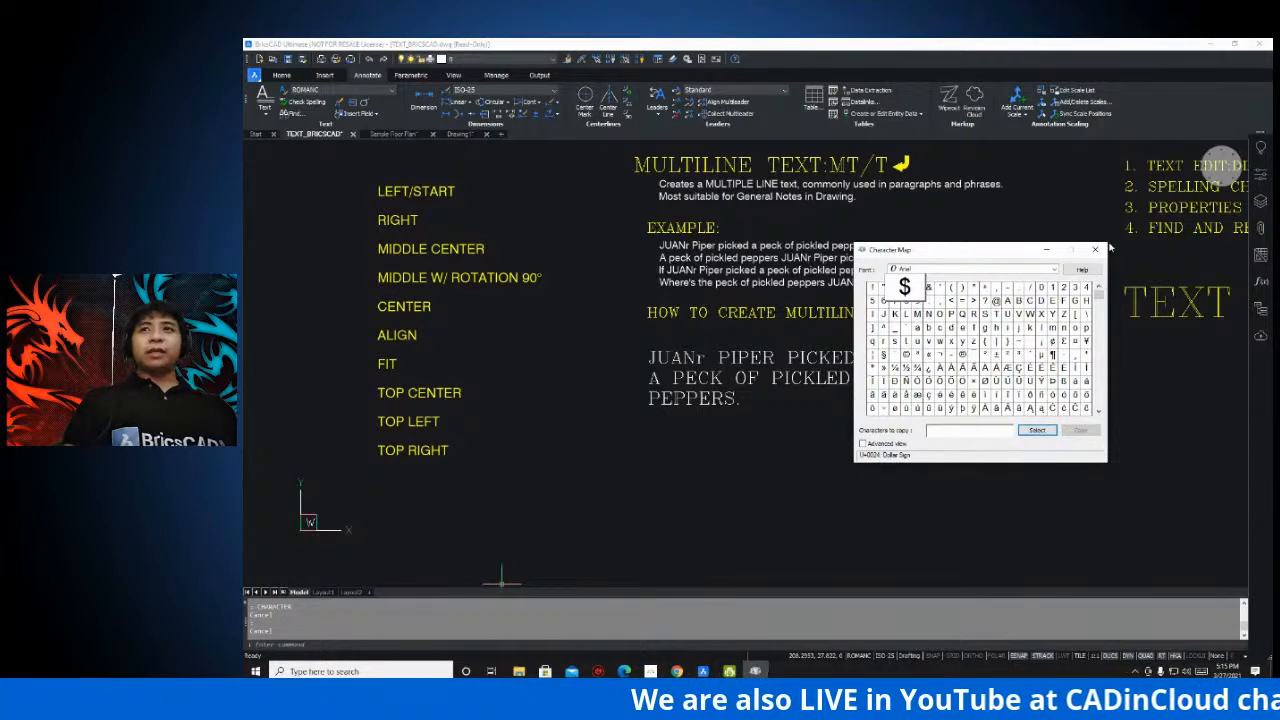
left_click(1095, 249)
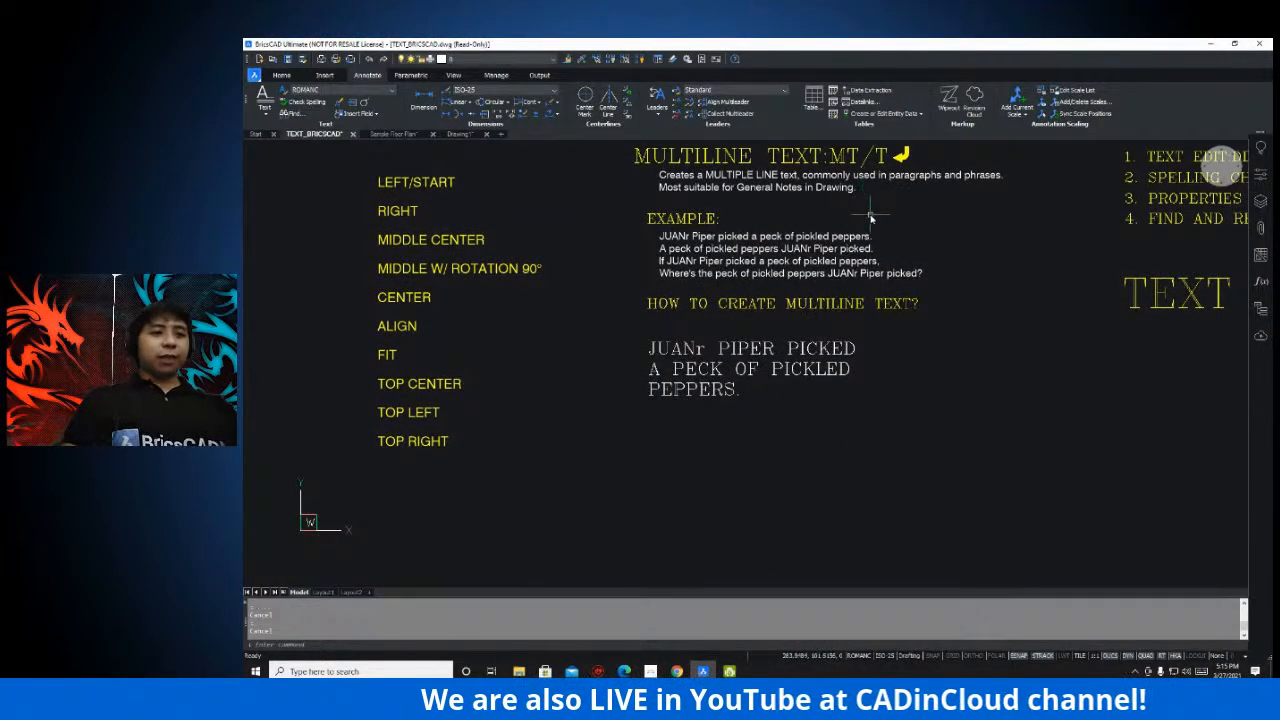
- Try to start a multiline text block below the sample paragraph and widen its text frame
mouse_move(870, 240)
type("mt")
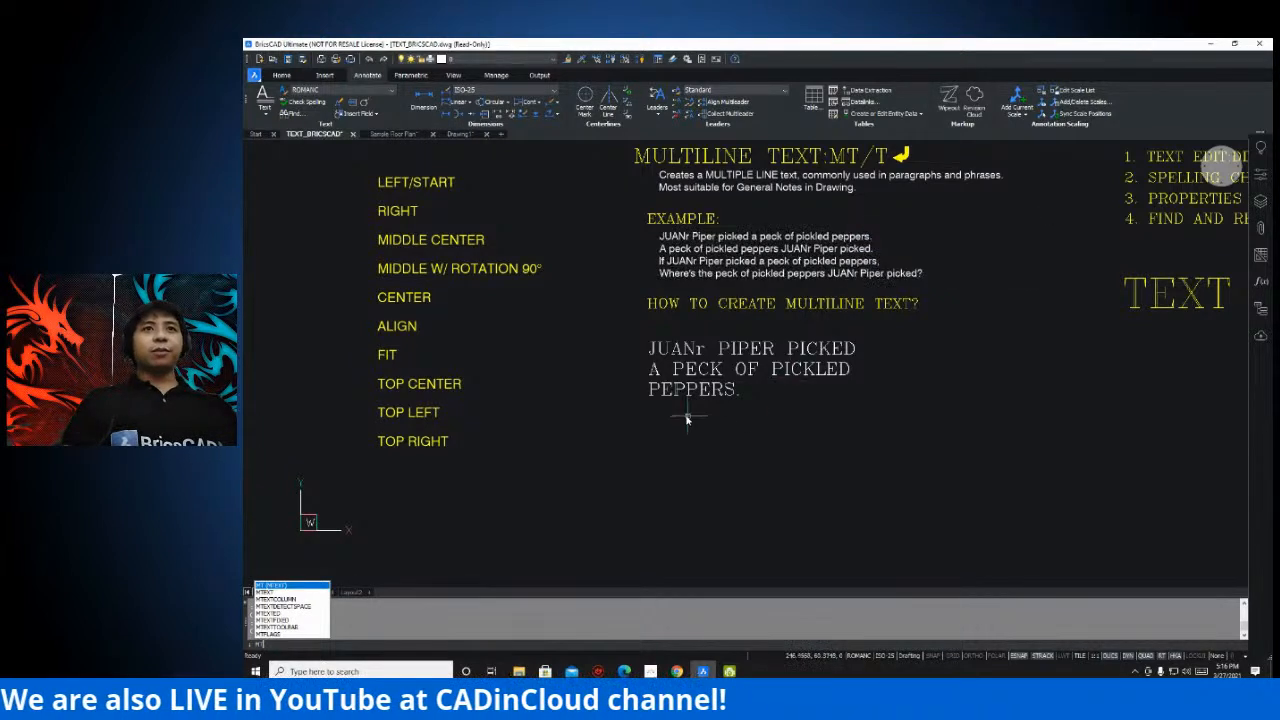
key("Return")
left_click(647, 423)
middle_click_drag(888, 492, 859, 418)
left_click(892, 467)
scroll(749, 376, "down", 5)
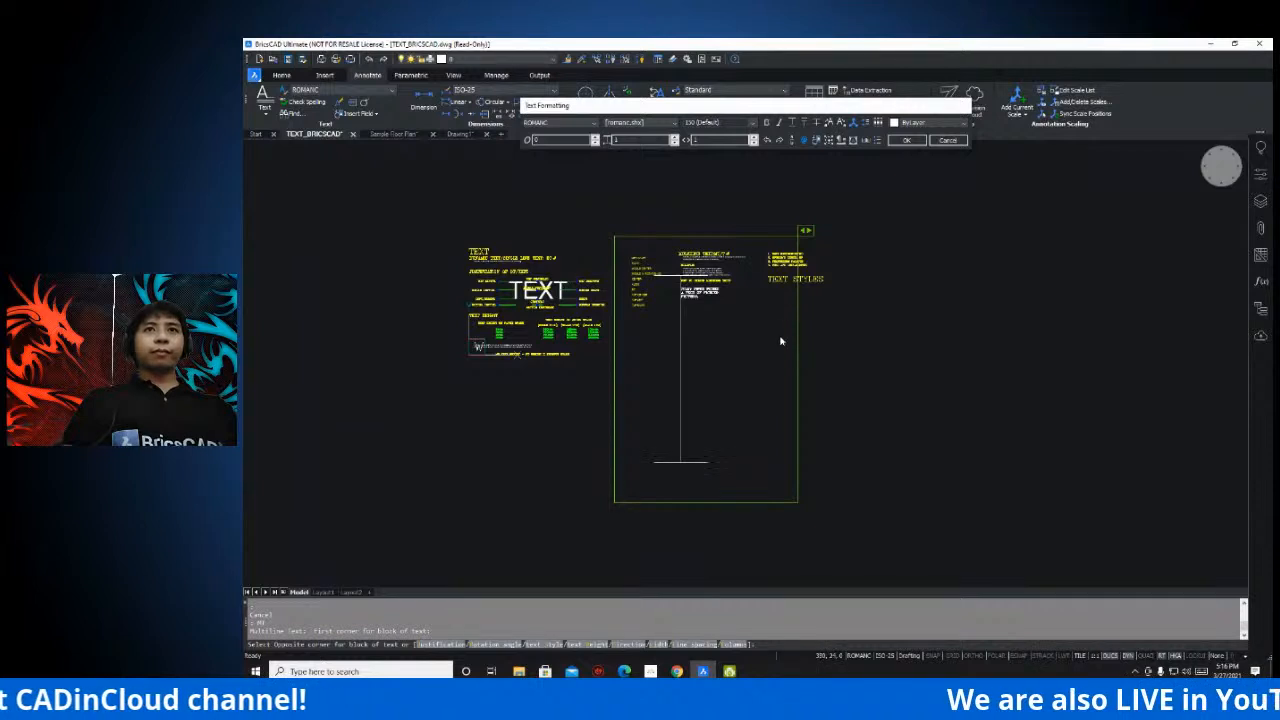
scroll(775, 327, "up", 2)
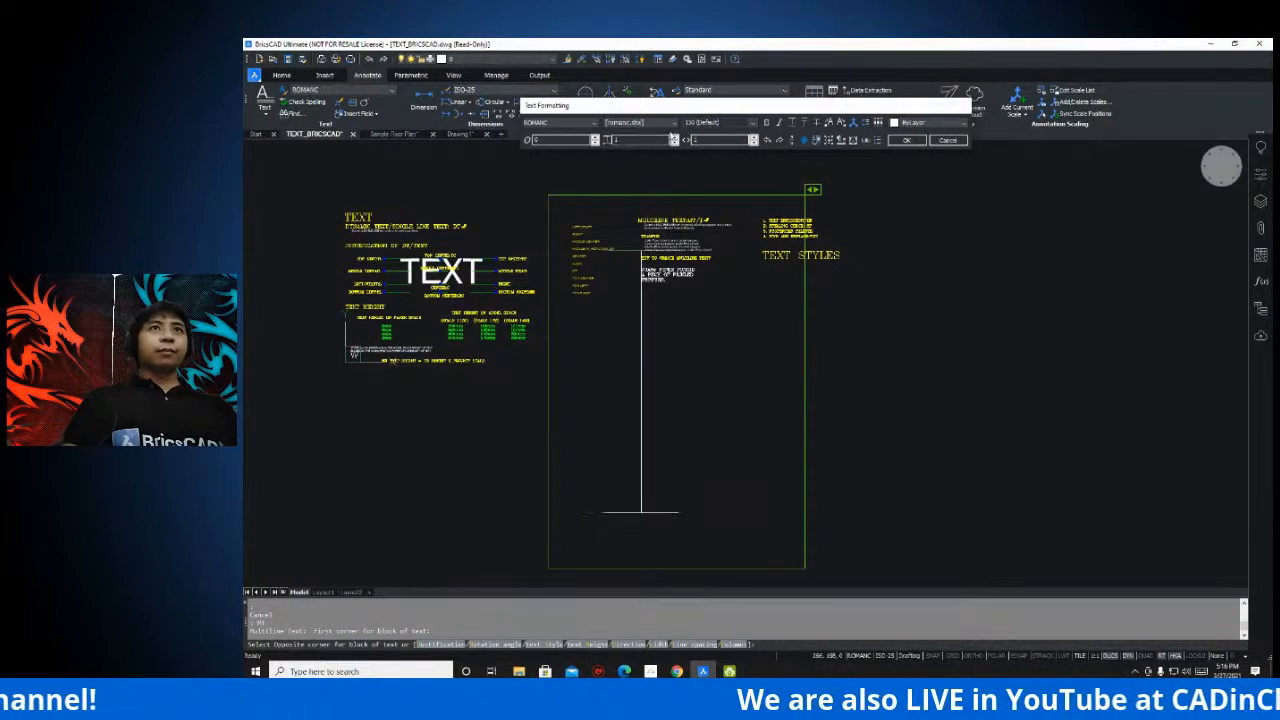
left_click_drag(817, 193, 936, 190)
- Try the Standard text style with the sample text SS in the new multiline block, and cancel the block
left_click(752, 124)
left_click(745, 127)
left_click(675, 123)
left_click(564, 122)
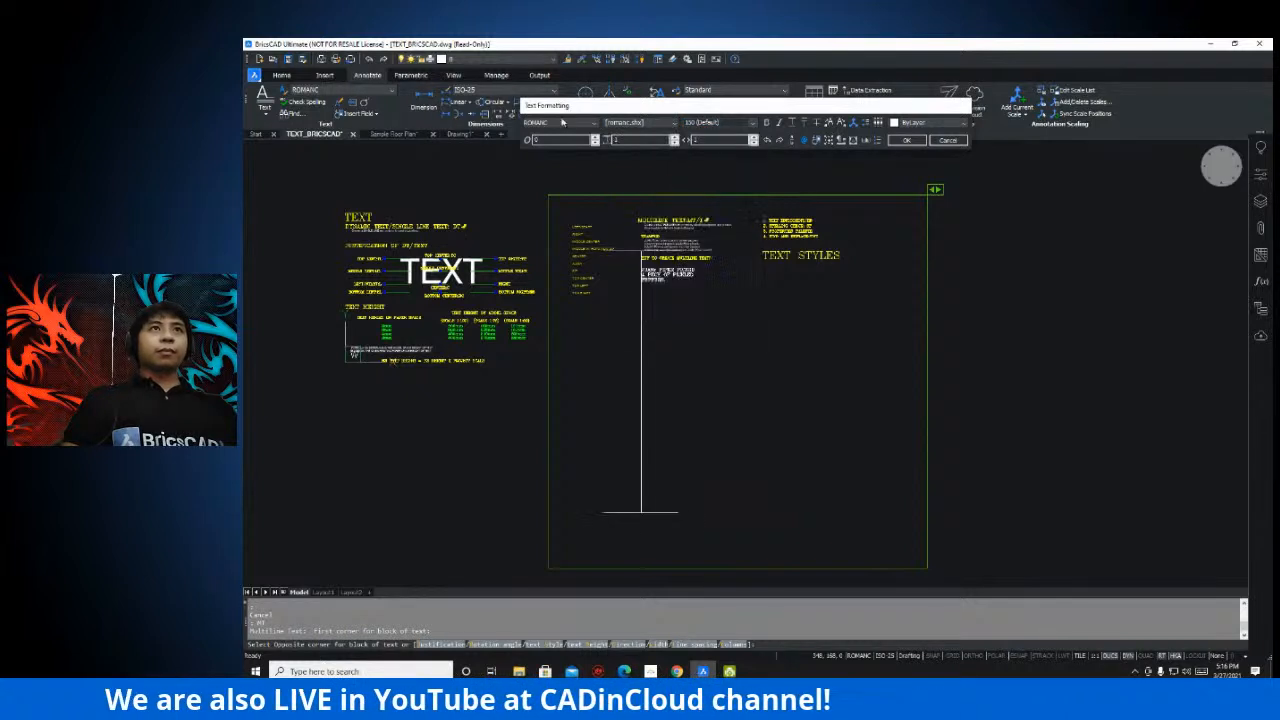
left_click(576, 124)
left_click(544, 153)
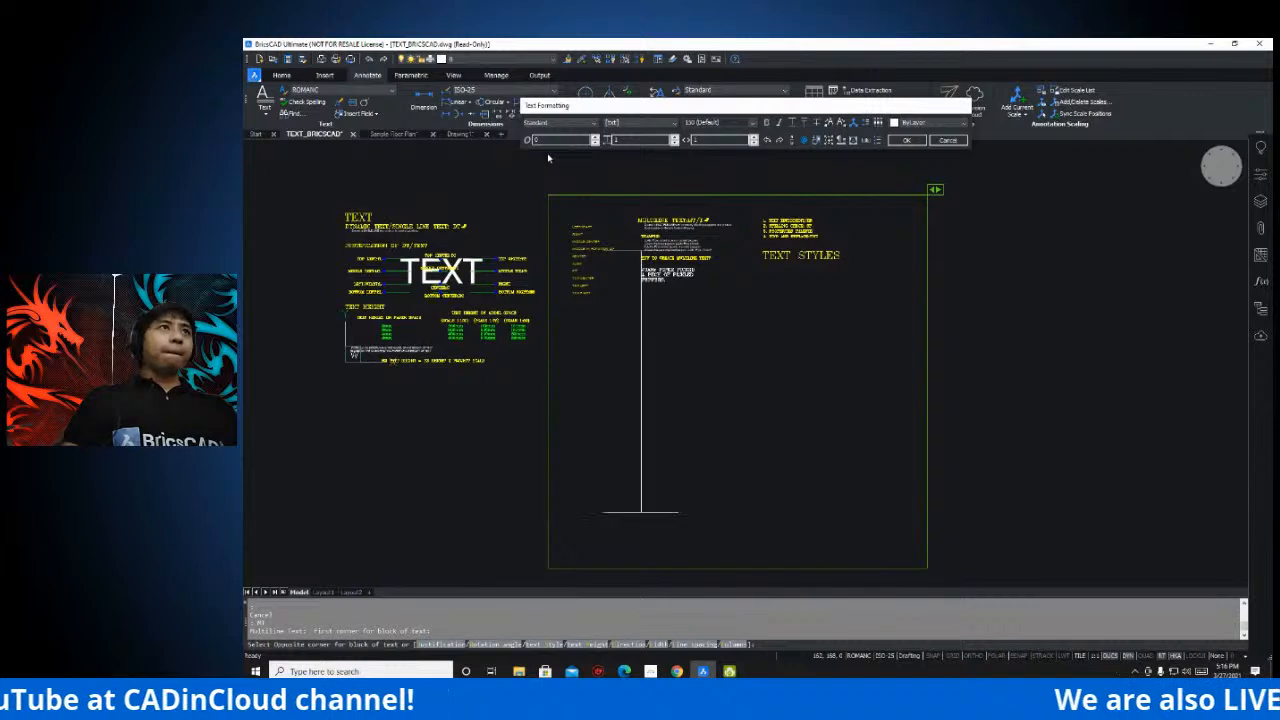
type("SS")
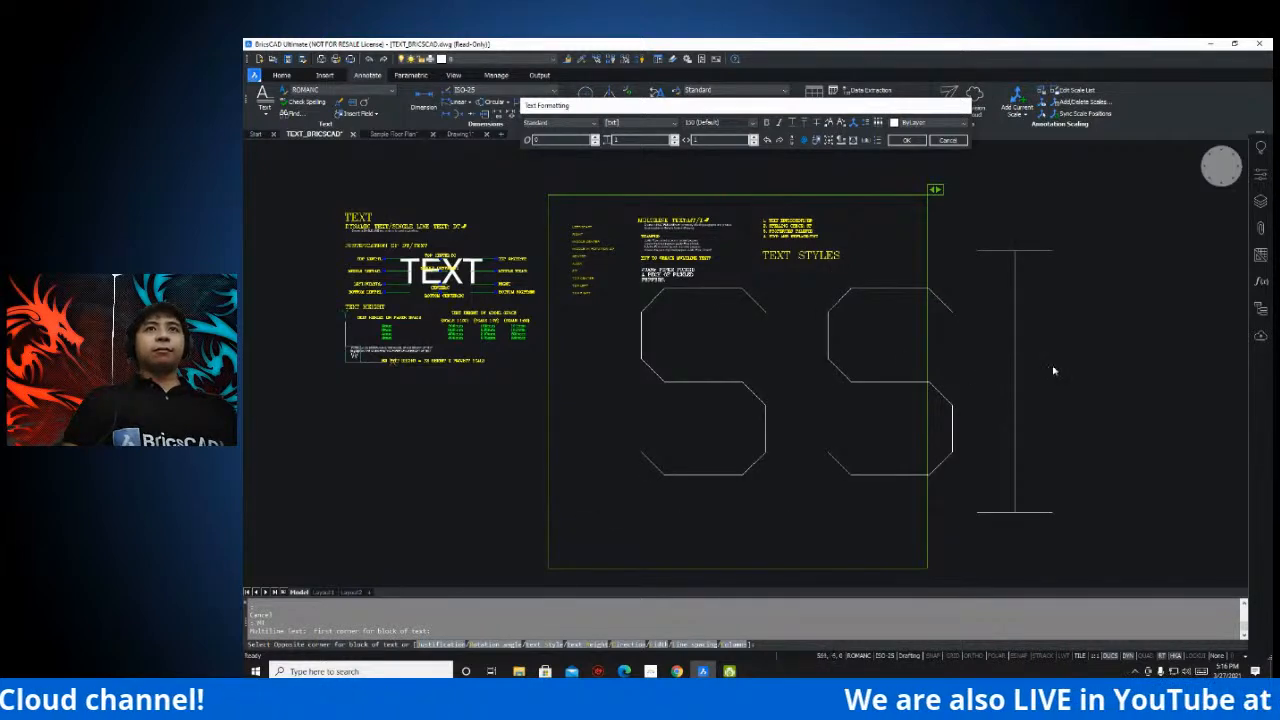
key("Escape")
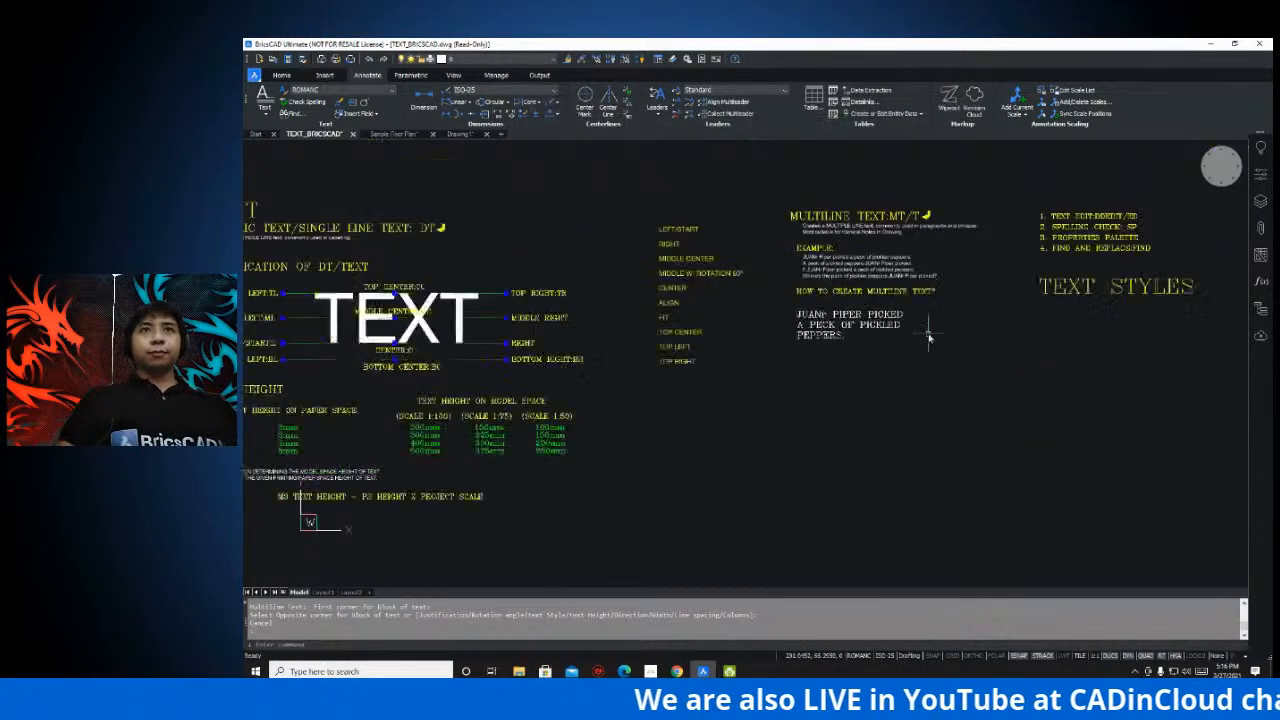
scroll(1080, 318, "up", 2)
left_click(795, 313)
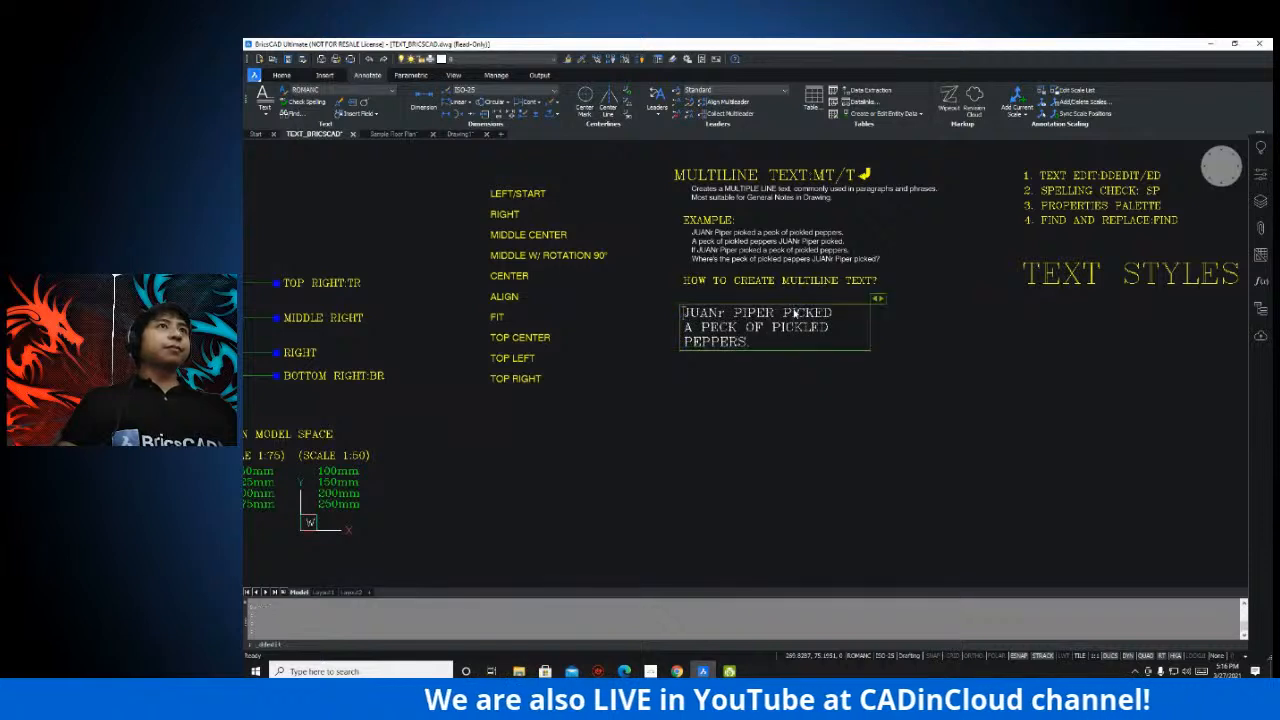
double_click(796, 314)
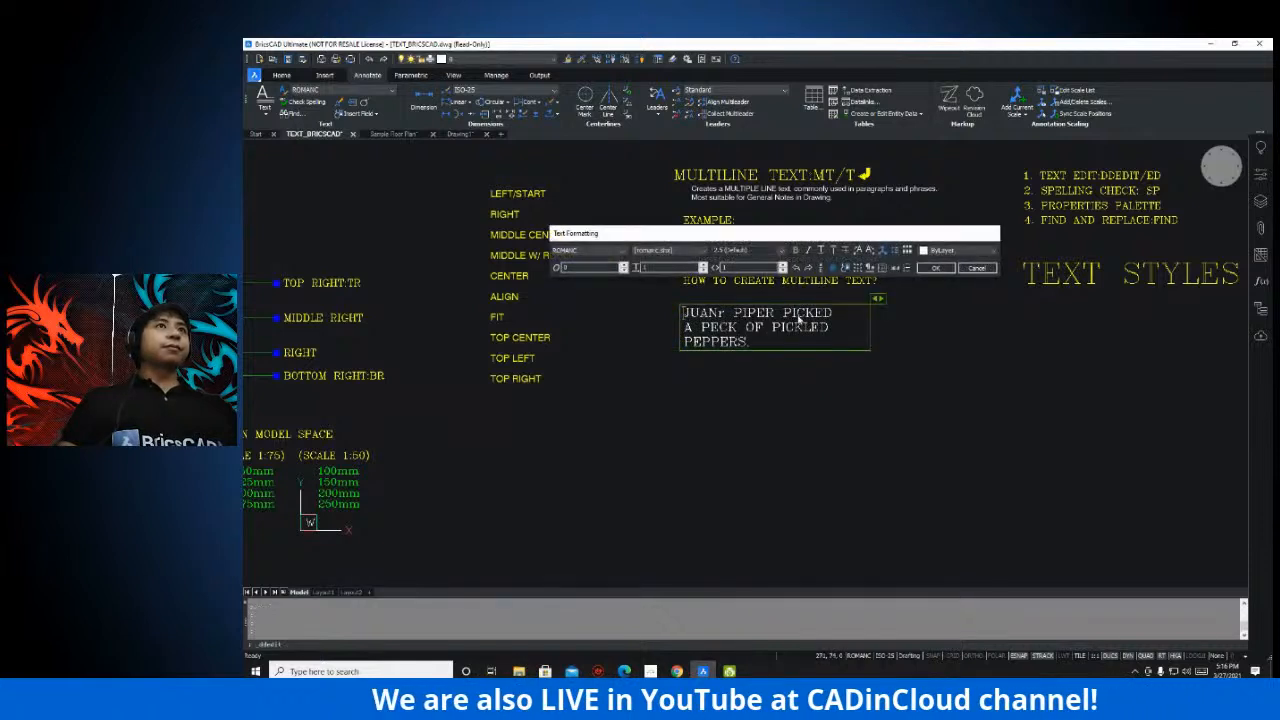
left_click(922, 333)
key("Escape")
key("Escape")
- Open the JUANr PIPER sample paragraph for editing and add two line breaks after PEPPERS
double_click(783, 334)
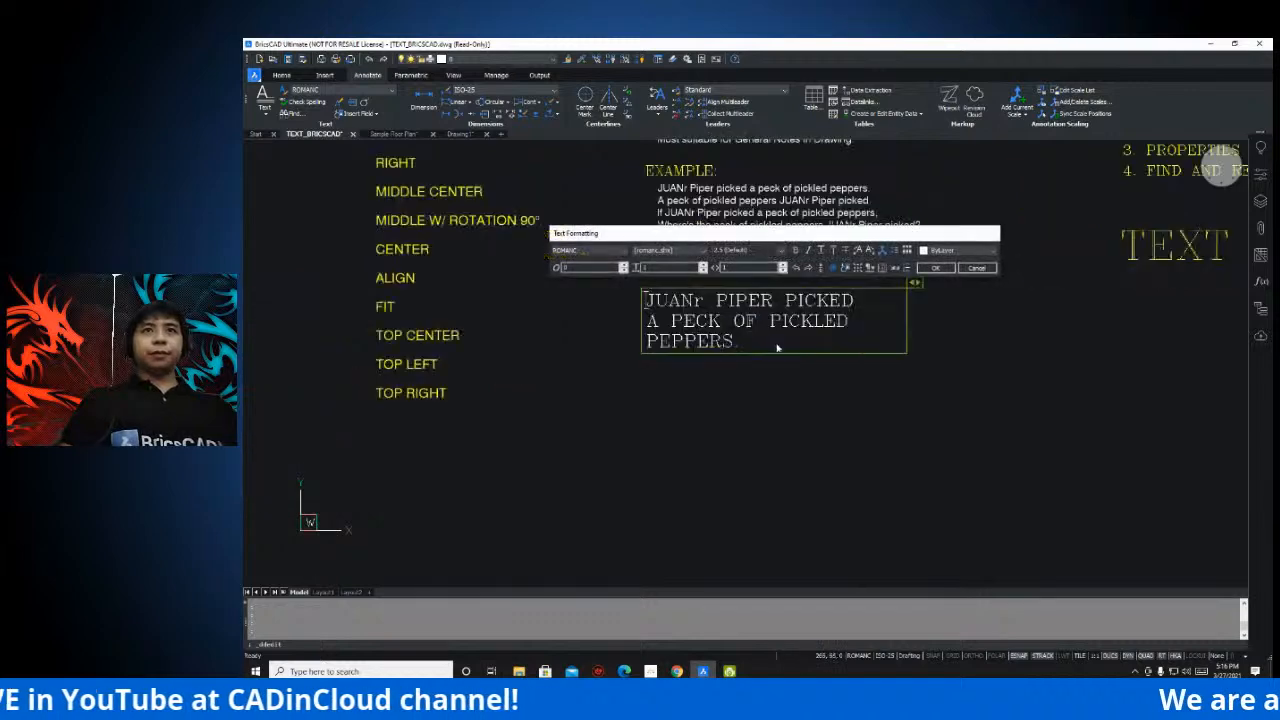
key("Return")
key("Return")
scroll(780, 350, "down", 2)
middle_click_drag(857, 337, 846, 403)
scroll(703, 430, "up", 4)
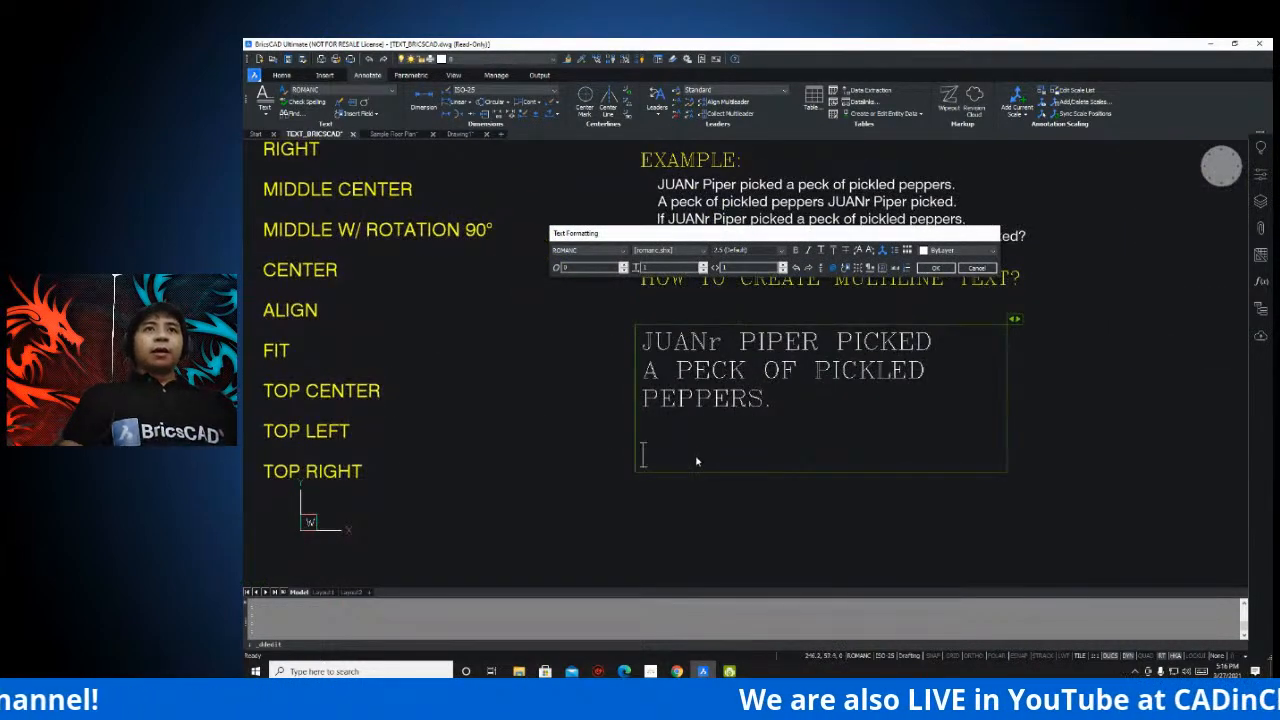
- Open Windows Character Map, look up the code of the Arial dollar sign, and minimize the window
left_click(252, 671)
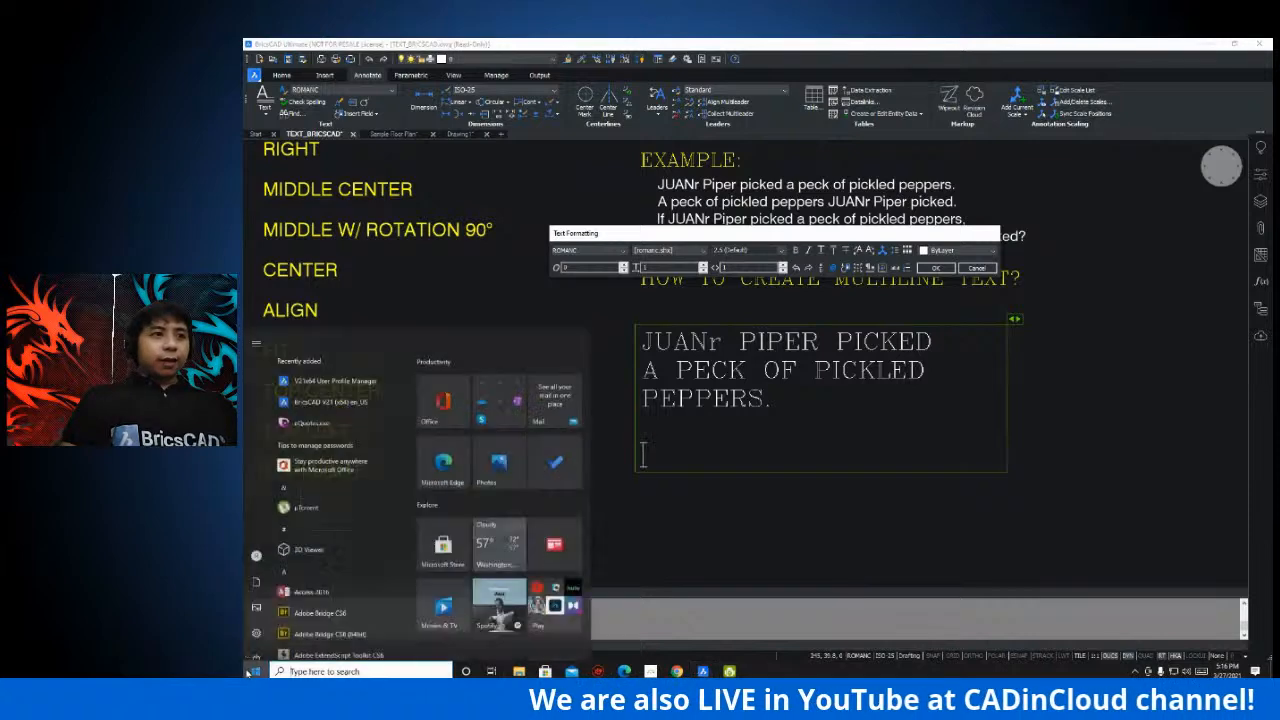
type("CHARA")
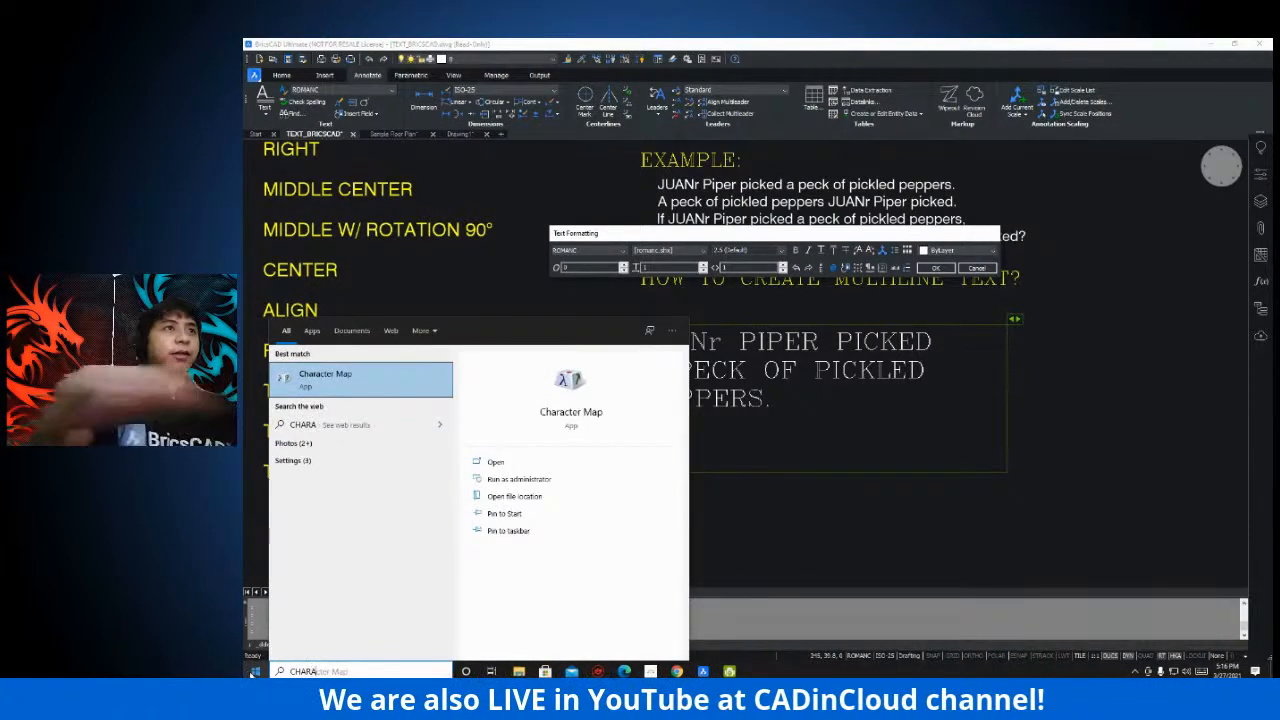
left_click(325, 375)
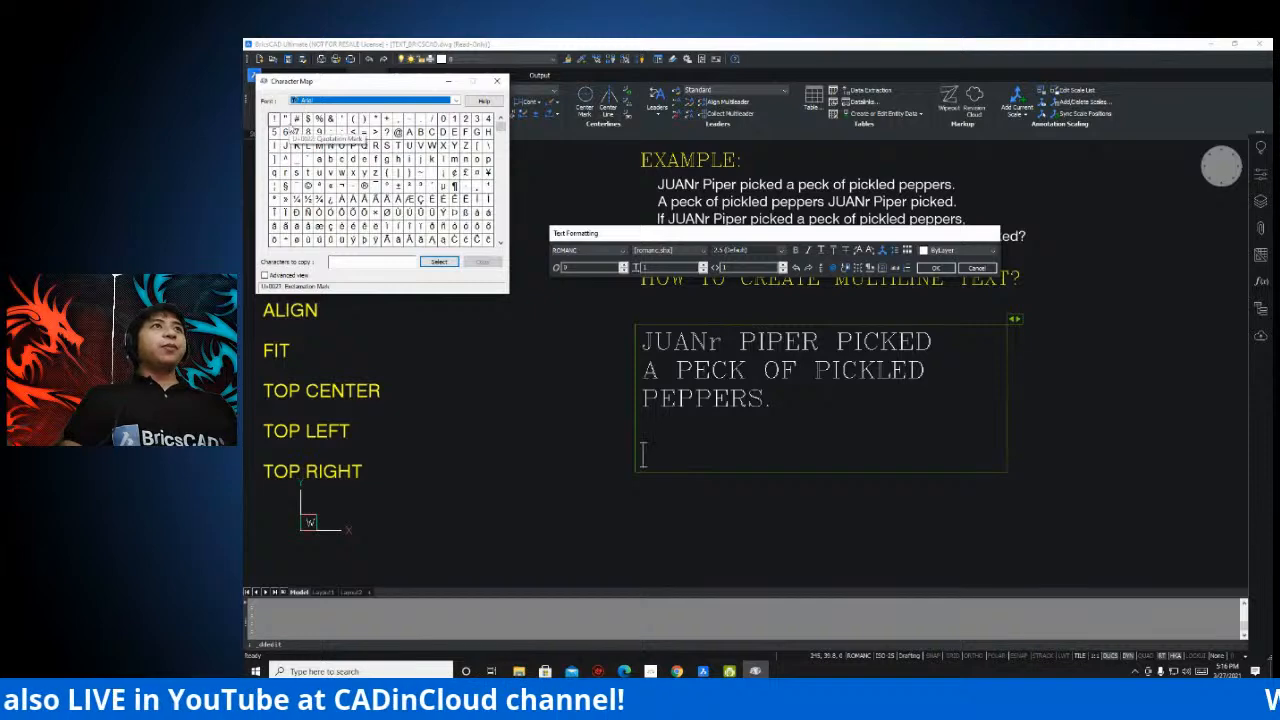
left_click(307, 118)
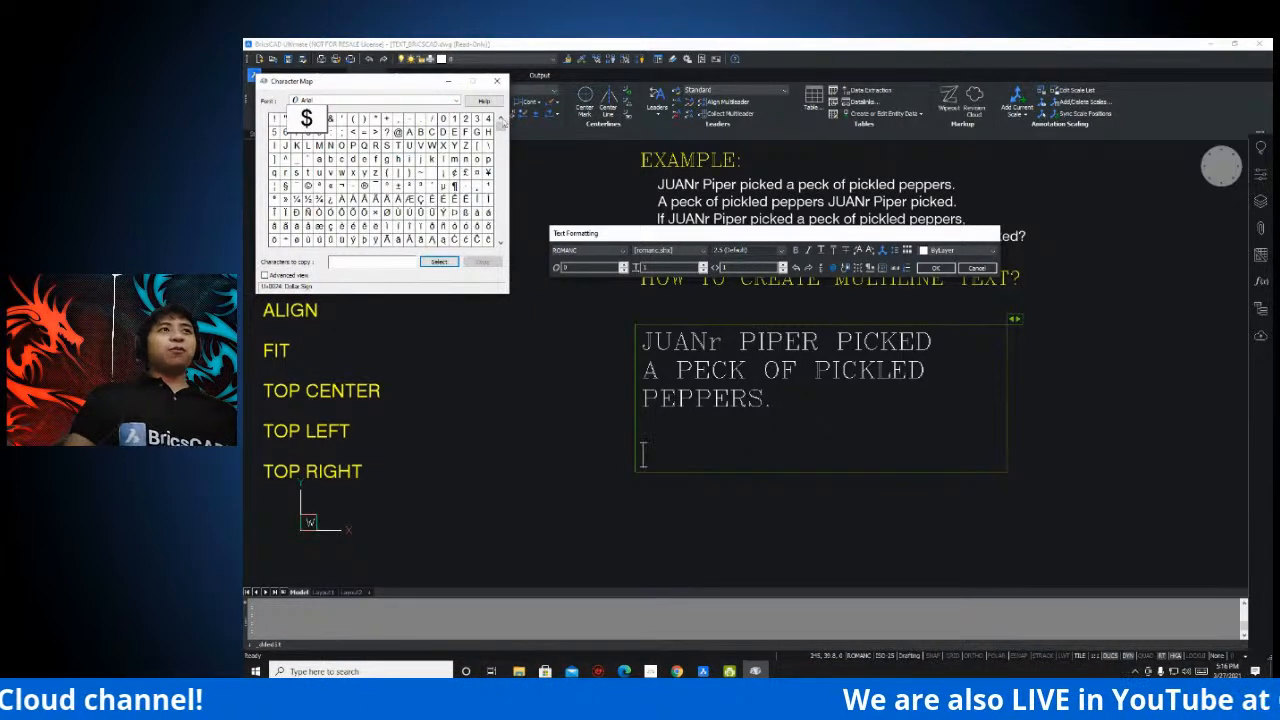
left_click(448, 81)
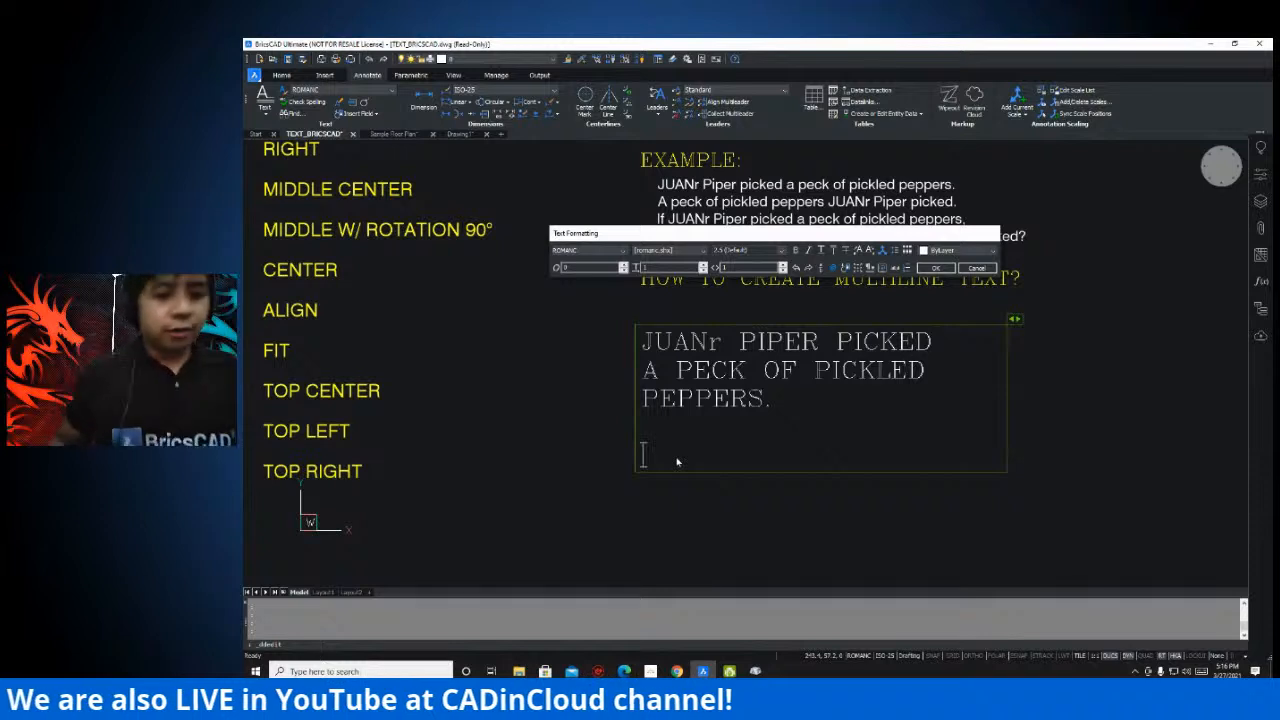
- Insert a dollar sign two lines below PEPPERS with the code \U+0024 and start a new line
type("\\")
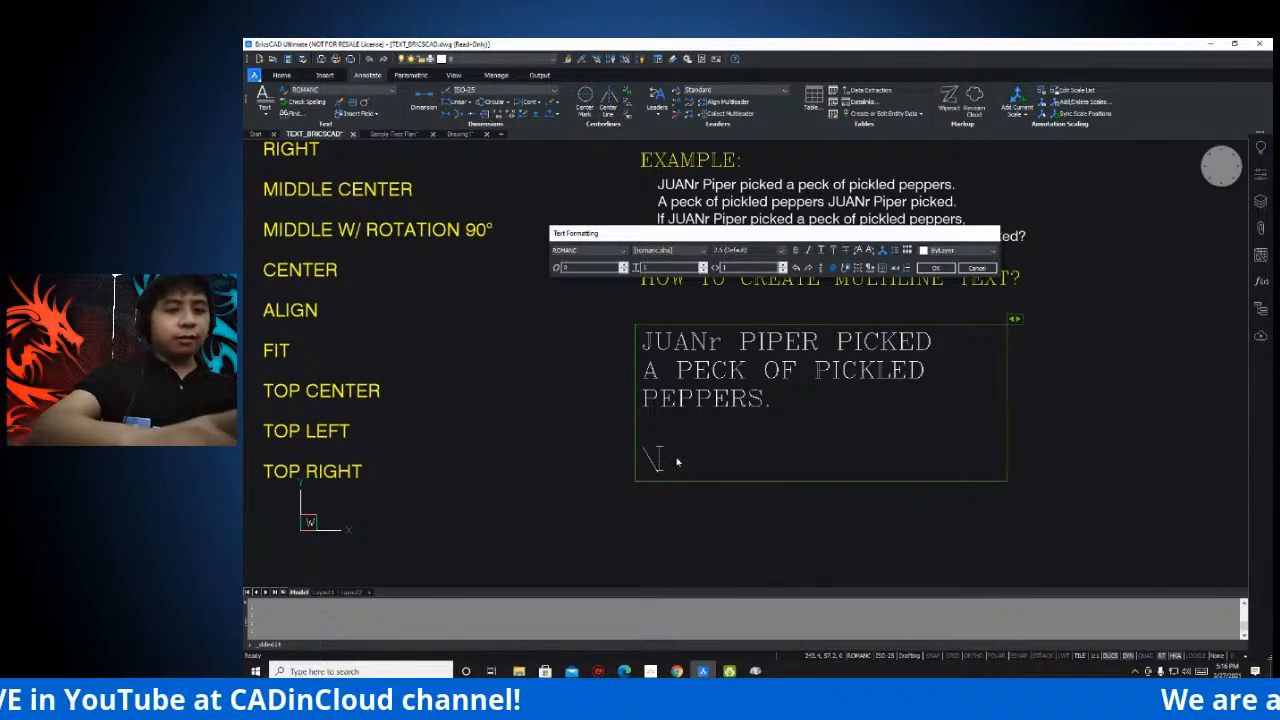
type("U")
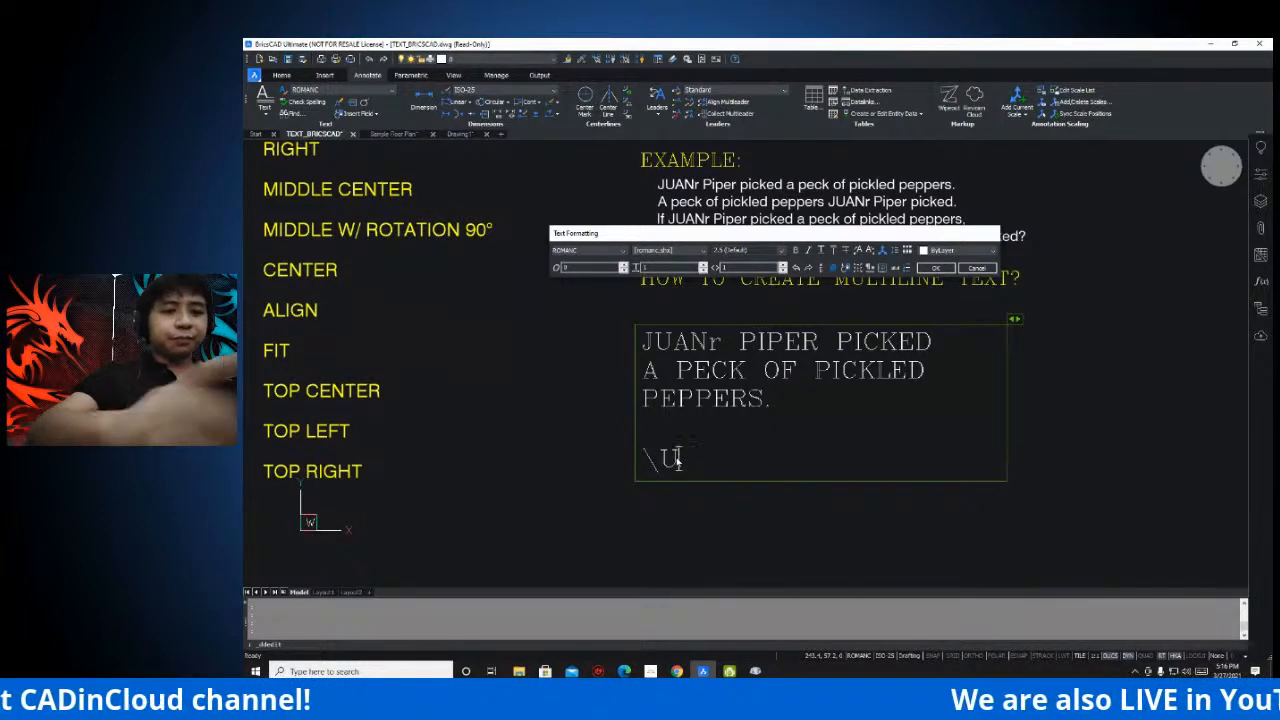
type("+0024")
key("Return")
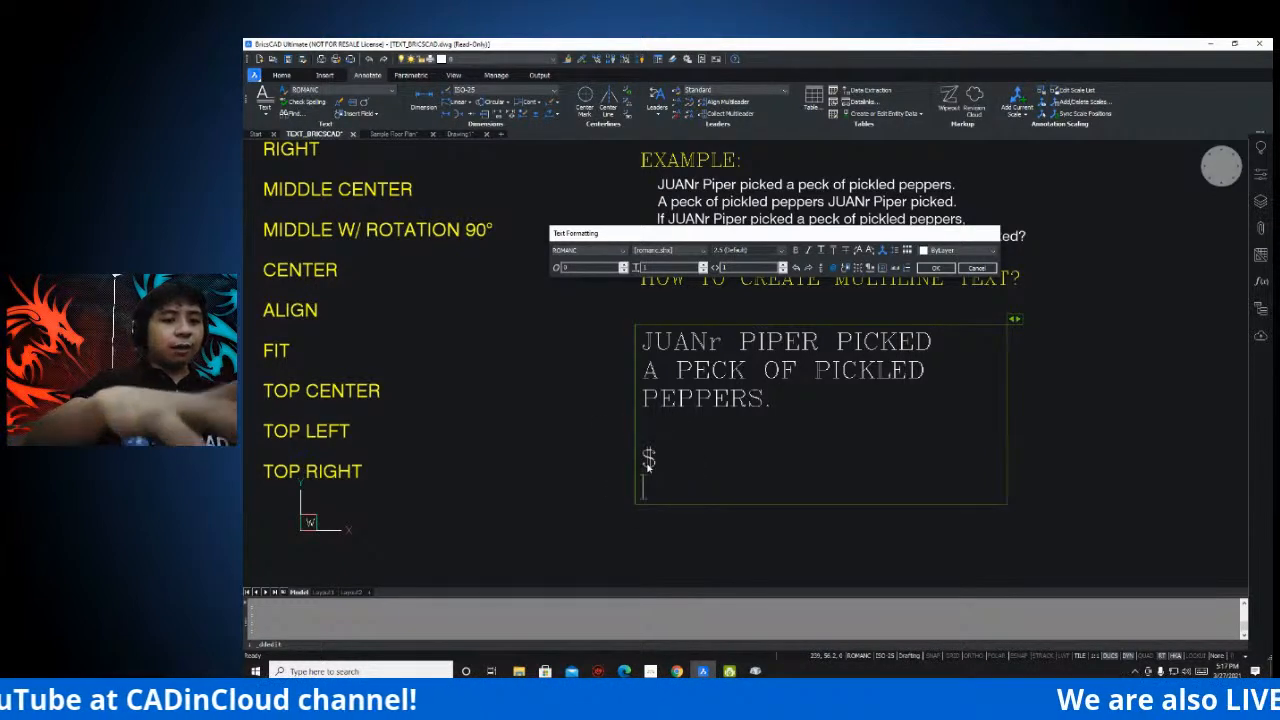
- Insert a plus/minus symbol below the dollar sign with the code %%p and start a new line
type("%%")
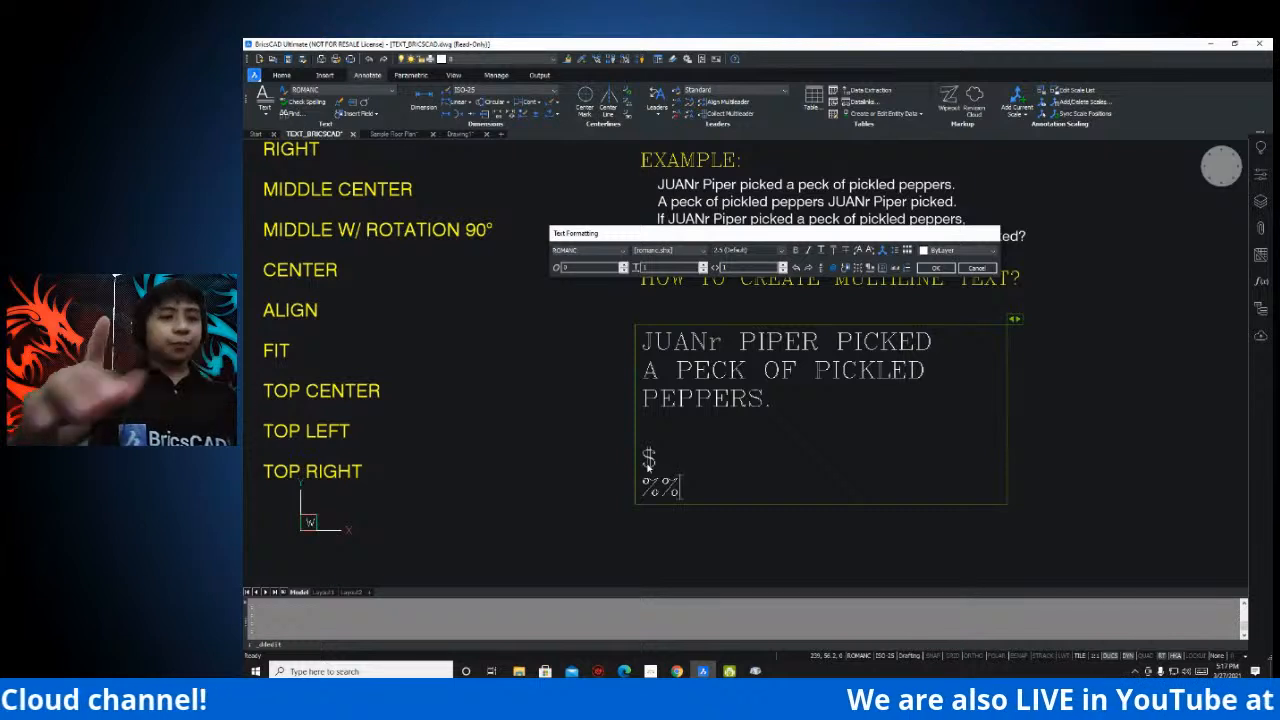
type("p")
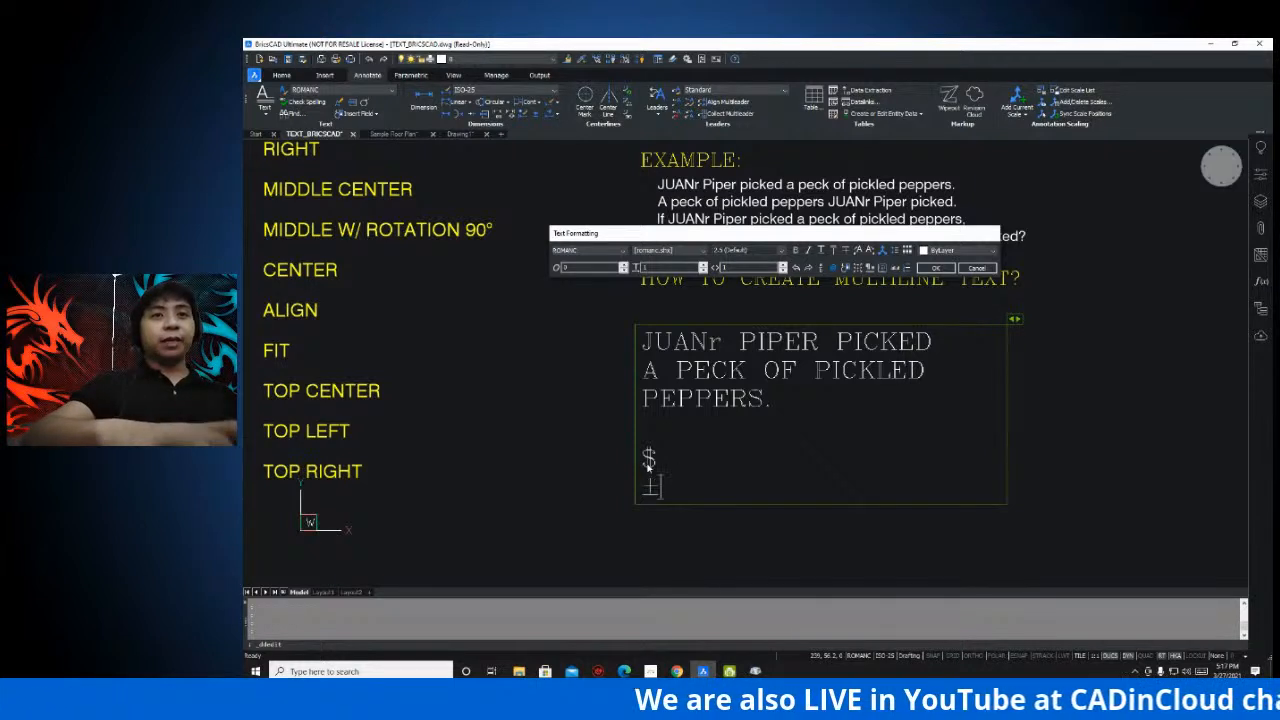
key("Return")
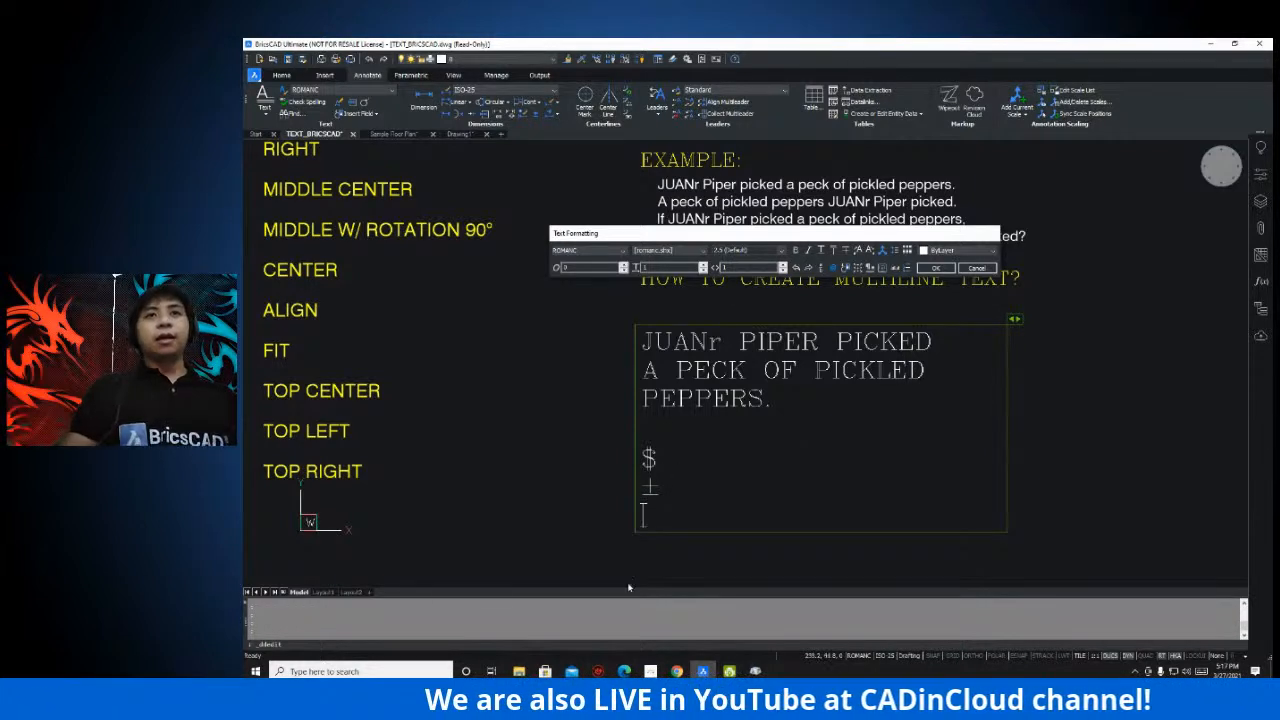
- Look up the commercial at sign in Character Map and insert it with \U+0040 below the plus/minus symbol, adding a line break
left_click(752, 670)
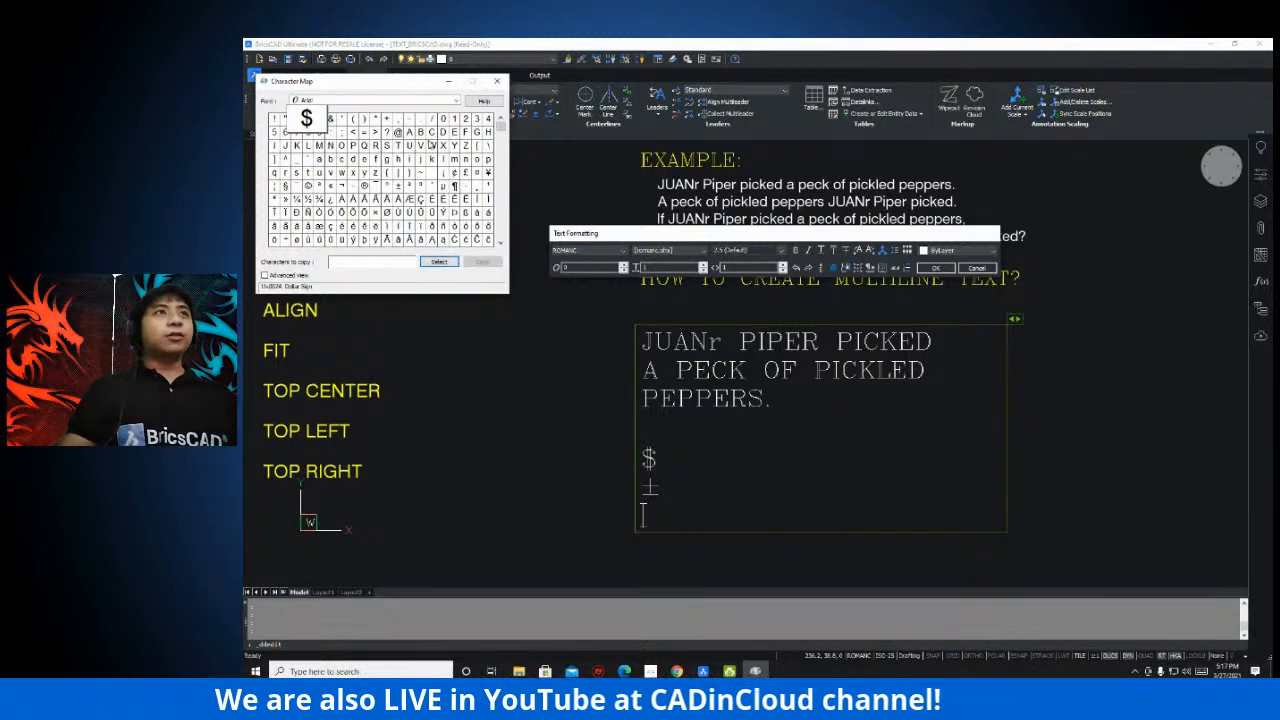
left_click(397, 132)
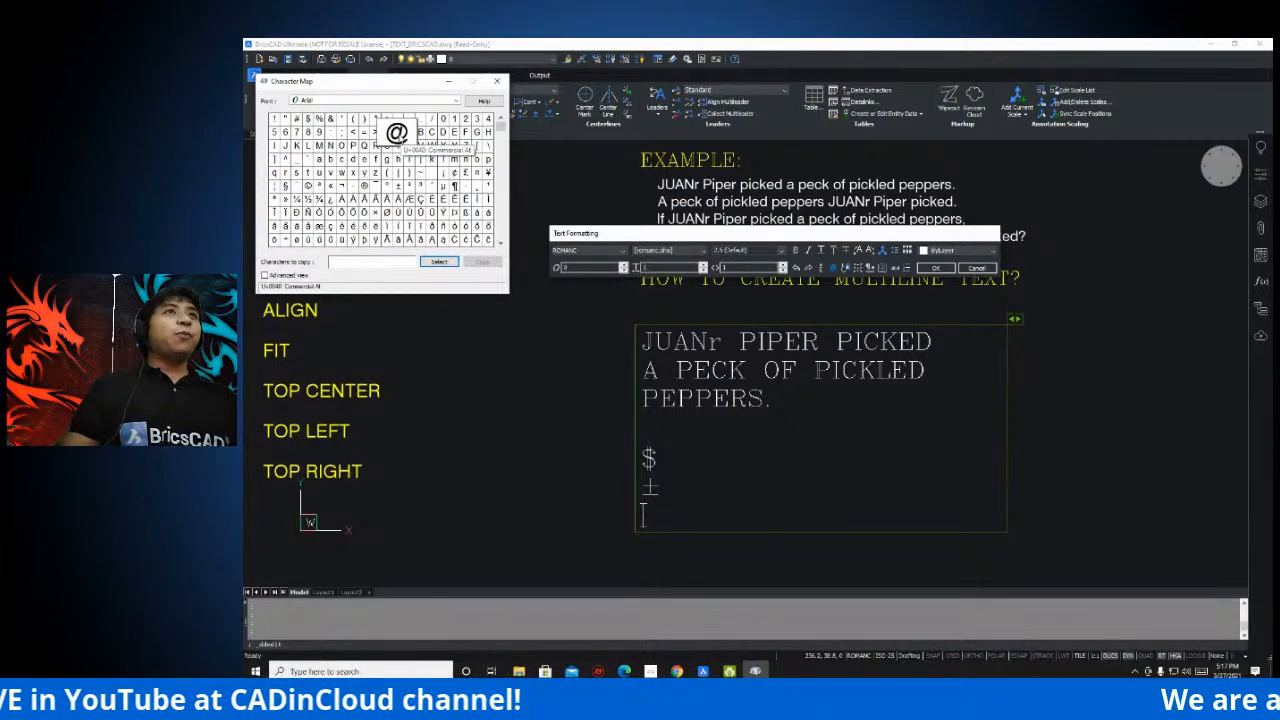
left_click(655, 514)
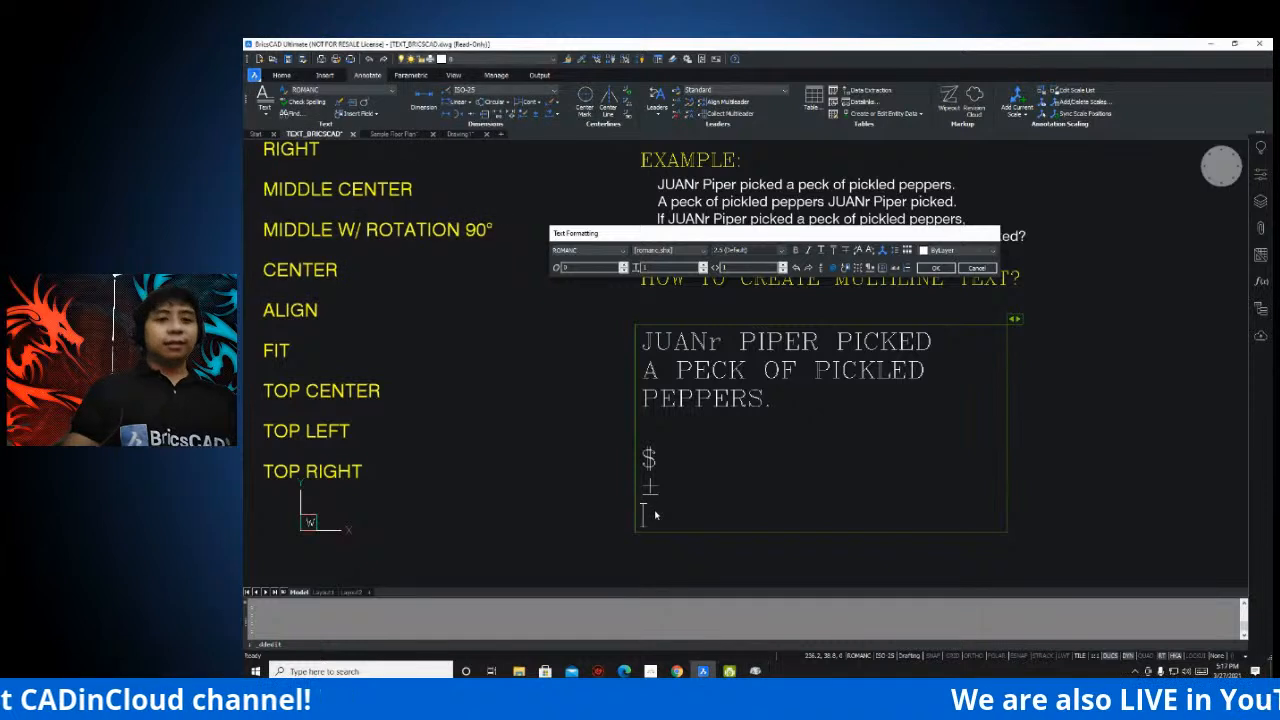
type("@")
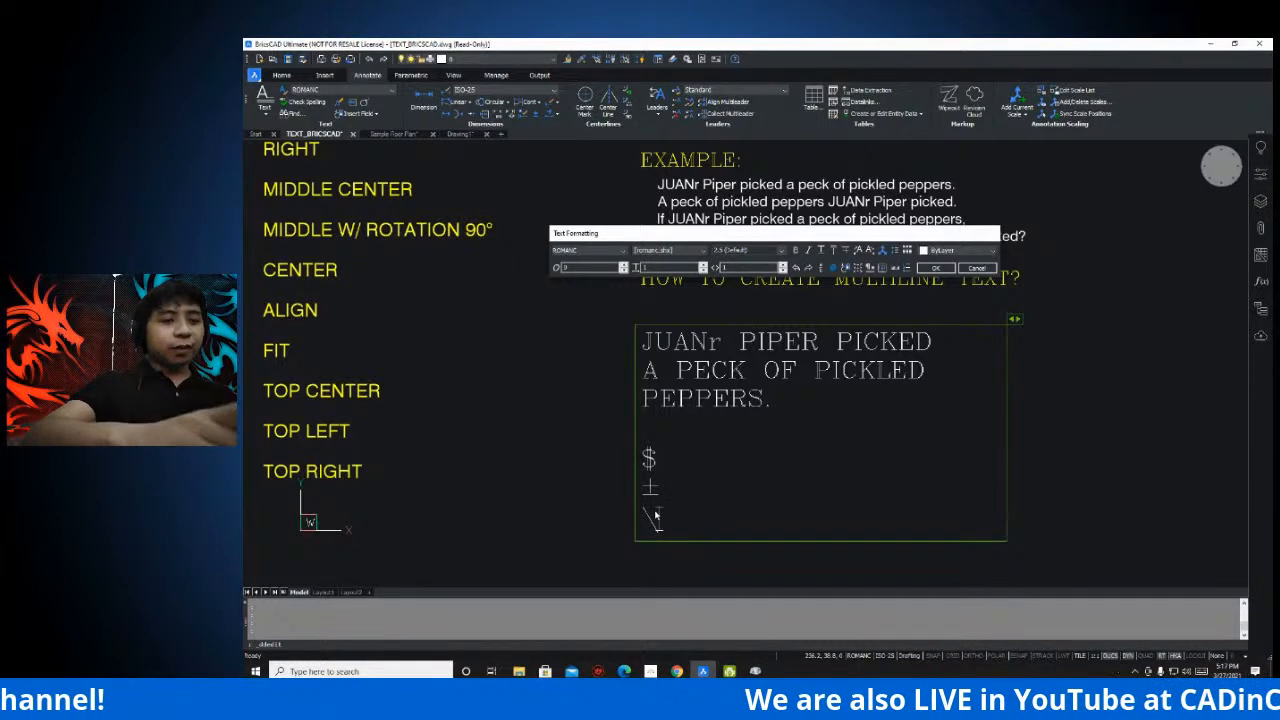
type("U+00A9")
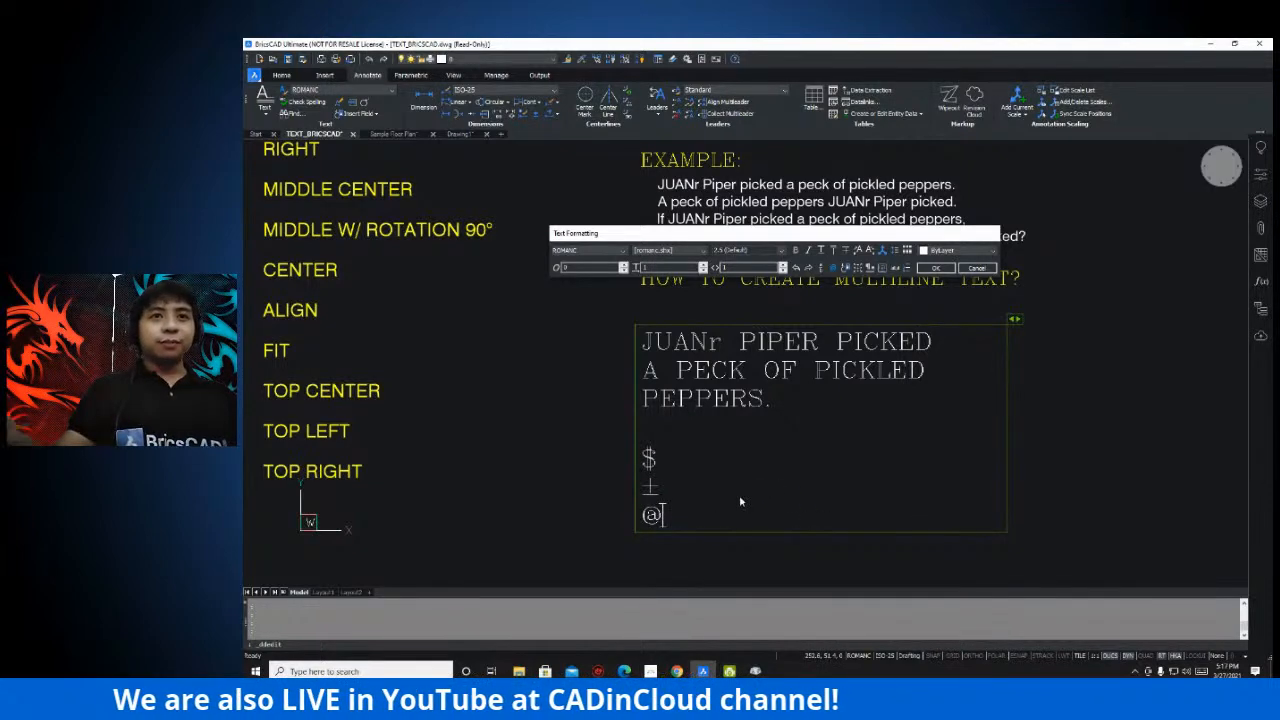
key("Return")
- Insert a degree symbol below the @ sign with the code %%d and start a new line
scroll(754, 443, "down", 3)
scroll(746, 357, "up", 3)
middle_click_drag(731, 412, 734, 434)
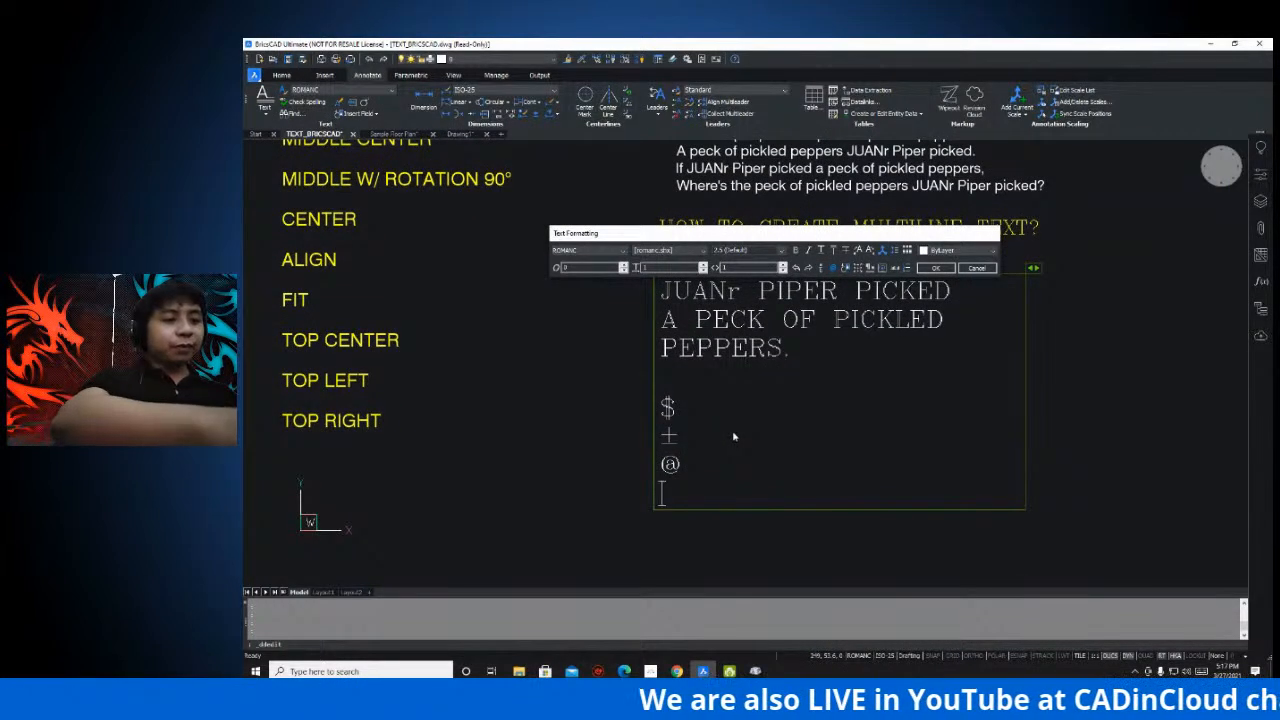
type("%")
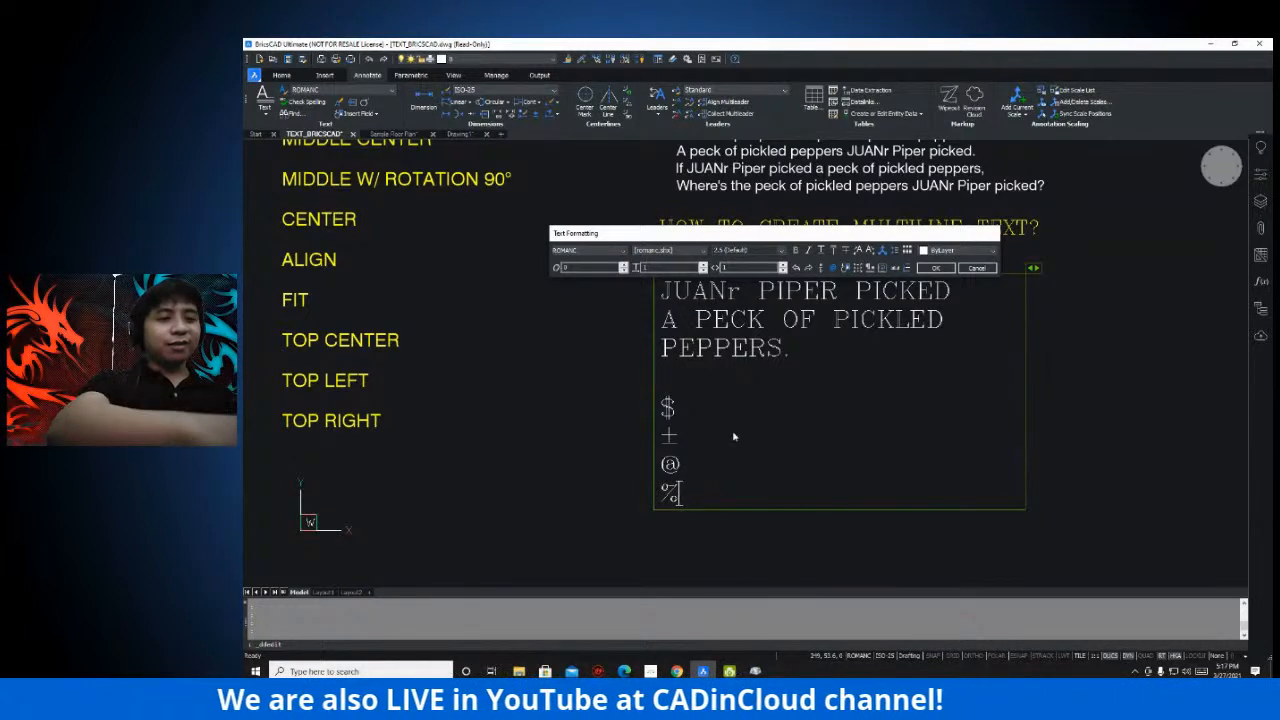
type("$")
key("BackSpace")
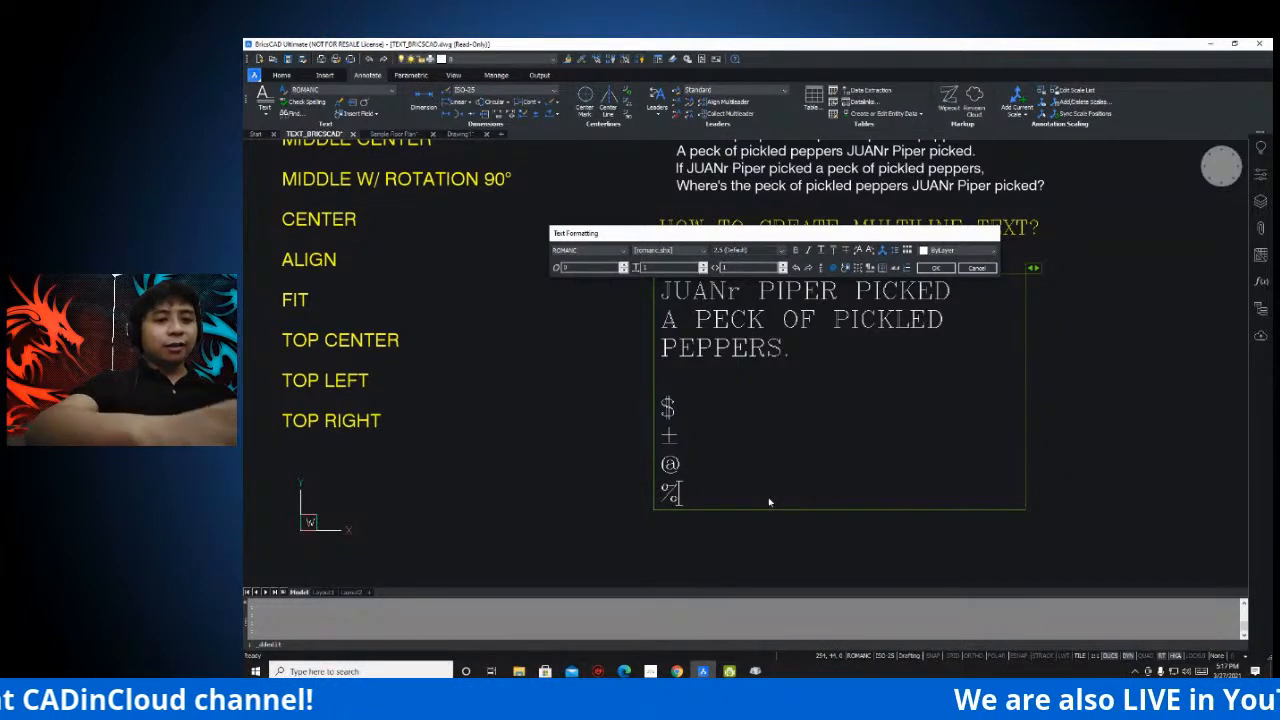
type("%")
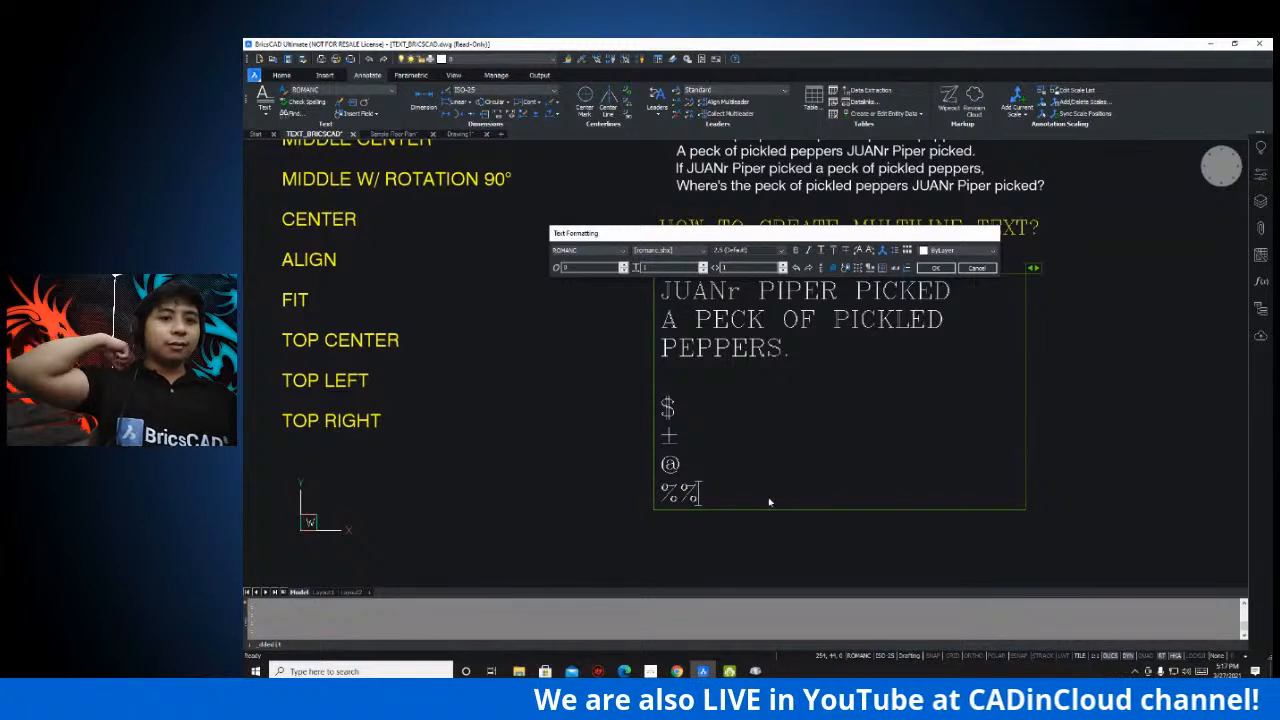
type("d")
key("Return")
- Look up the Æ character in Character Map and insert it below the degree symbol with \U+00C6, adding a line break
left_click(755, 671)
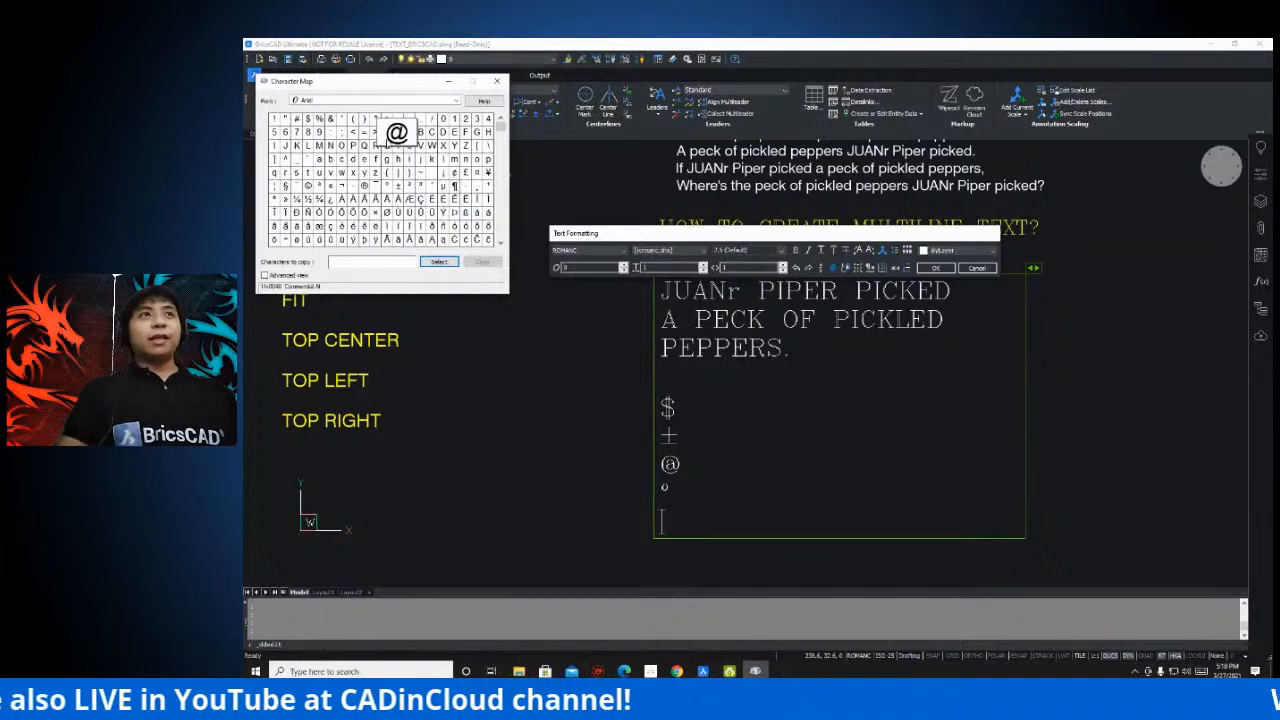
left_click(409, 199)
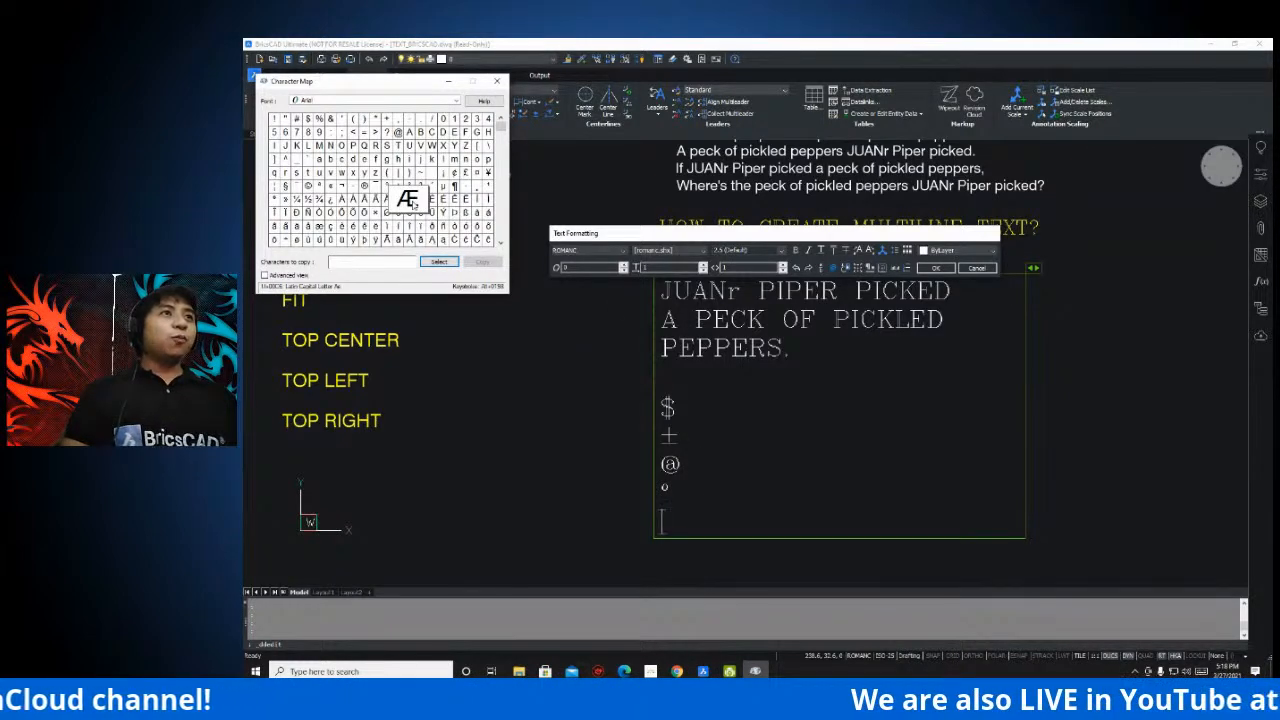
left_click(449, 81)
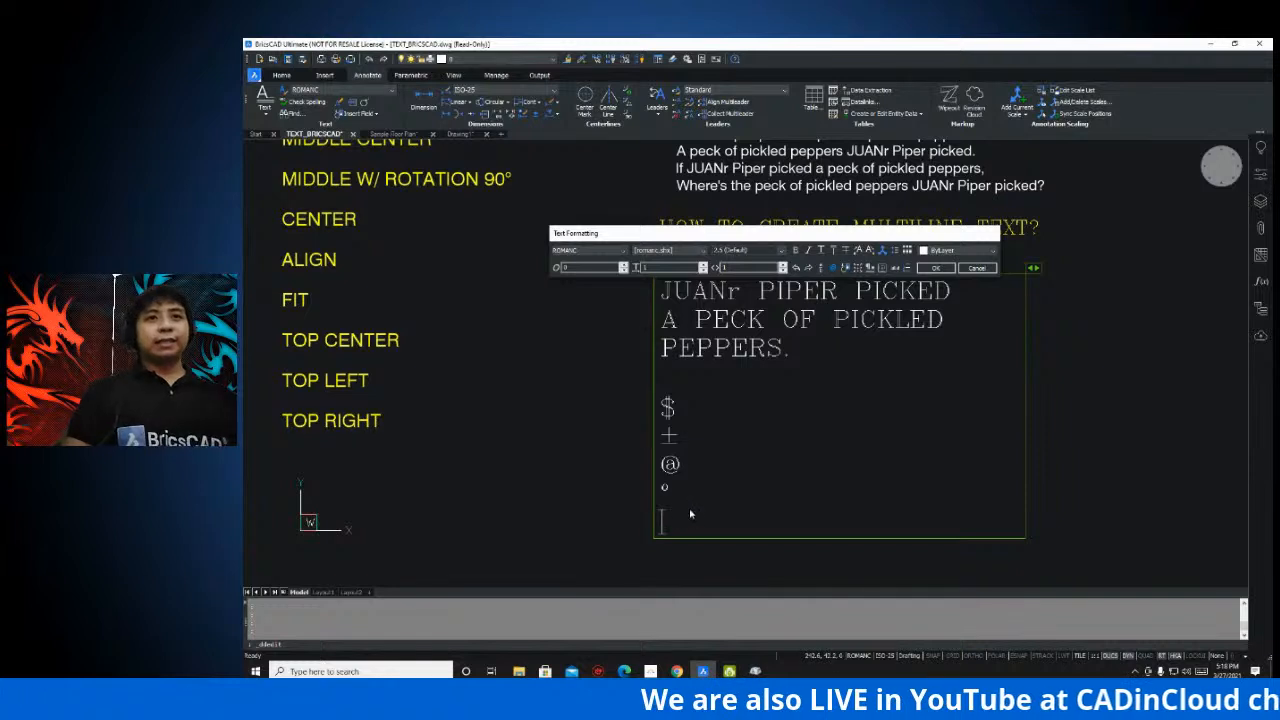
type("Æ")
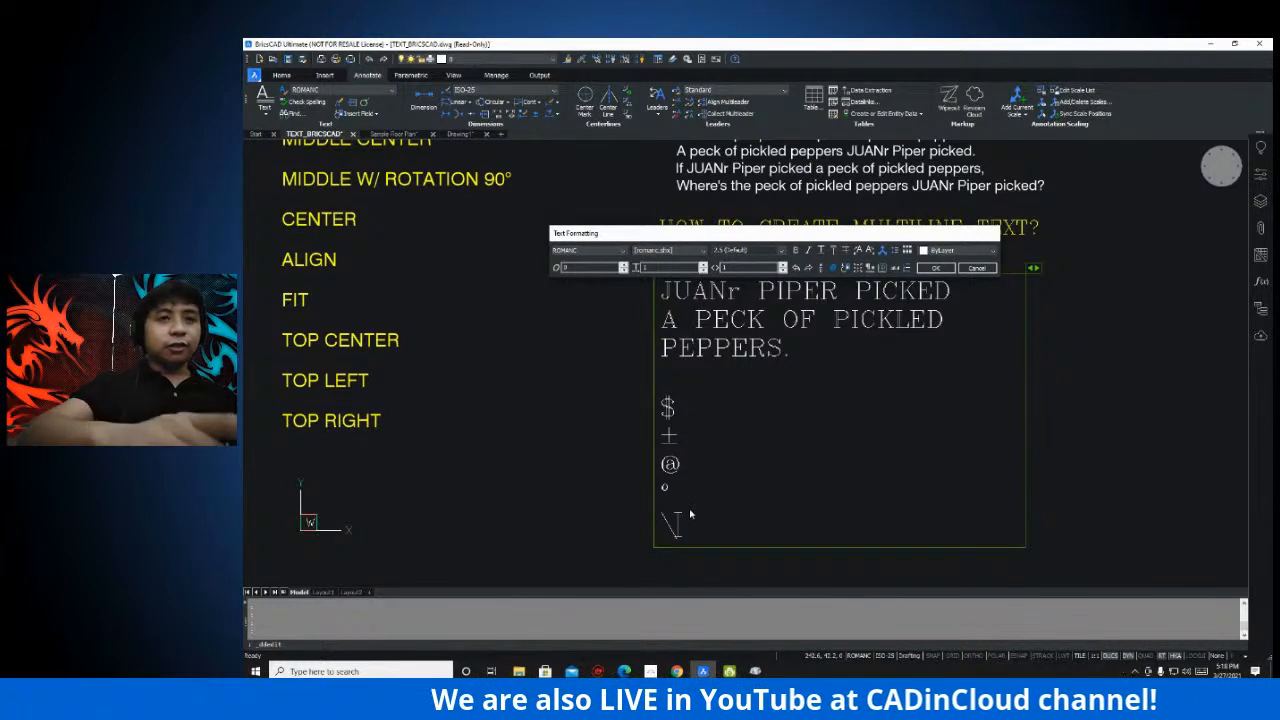
type("U")
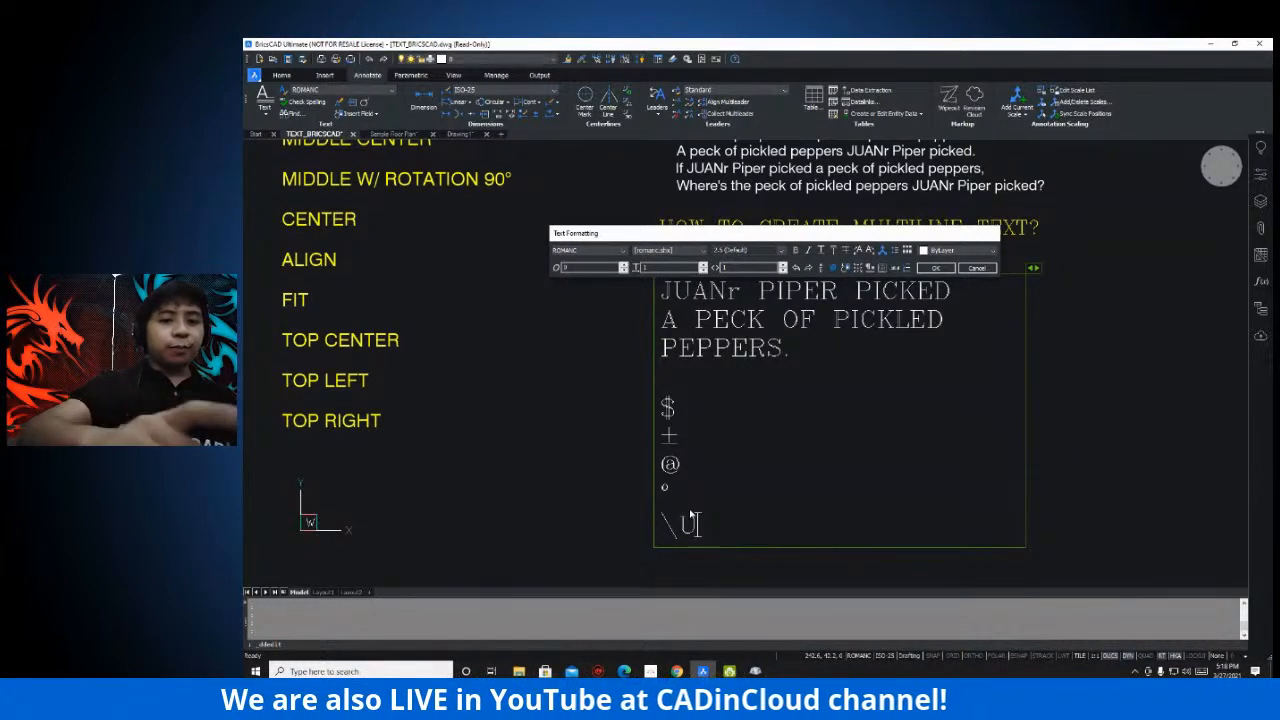
type("+00")
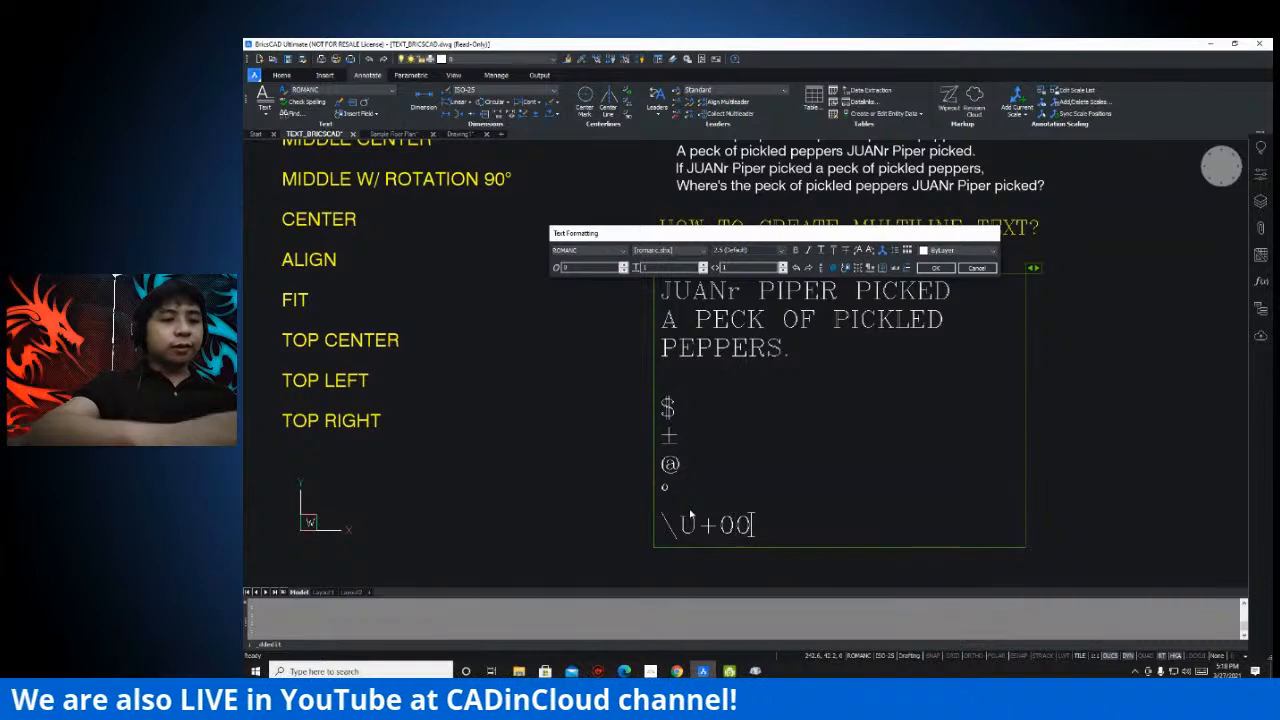
type("C6")
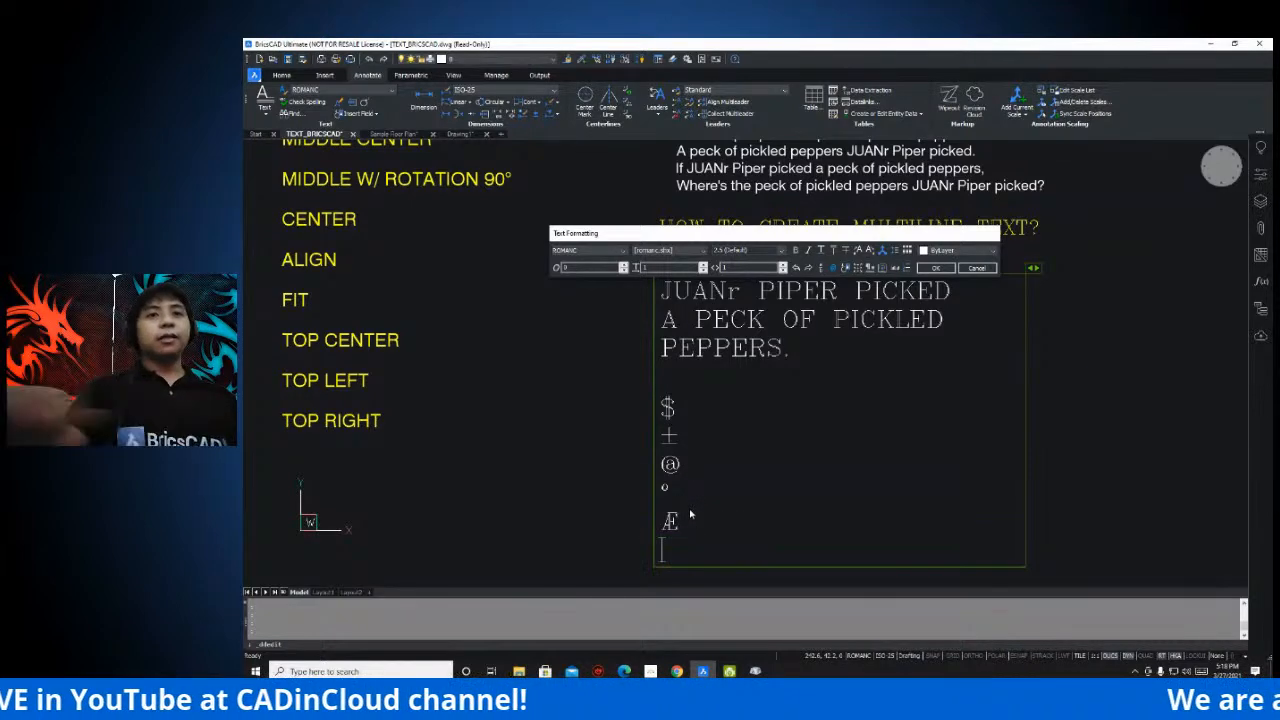
- Check Character Map again and examine the text editor's list of built-in symbols without inserting one
scroll(714, 498, "down", 2)
scroll(714, 498, "up", 4)
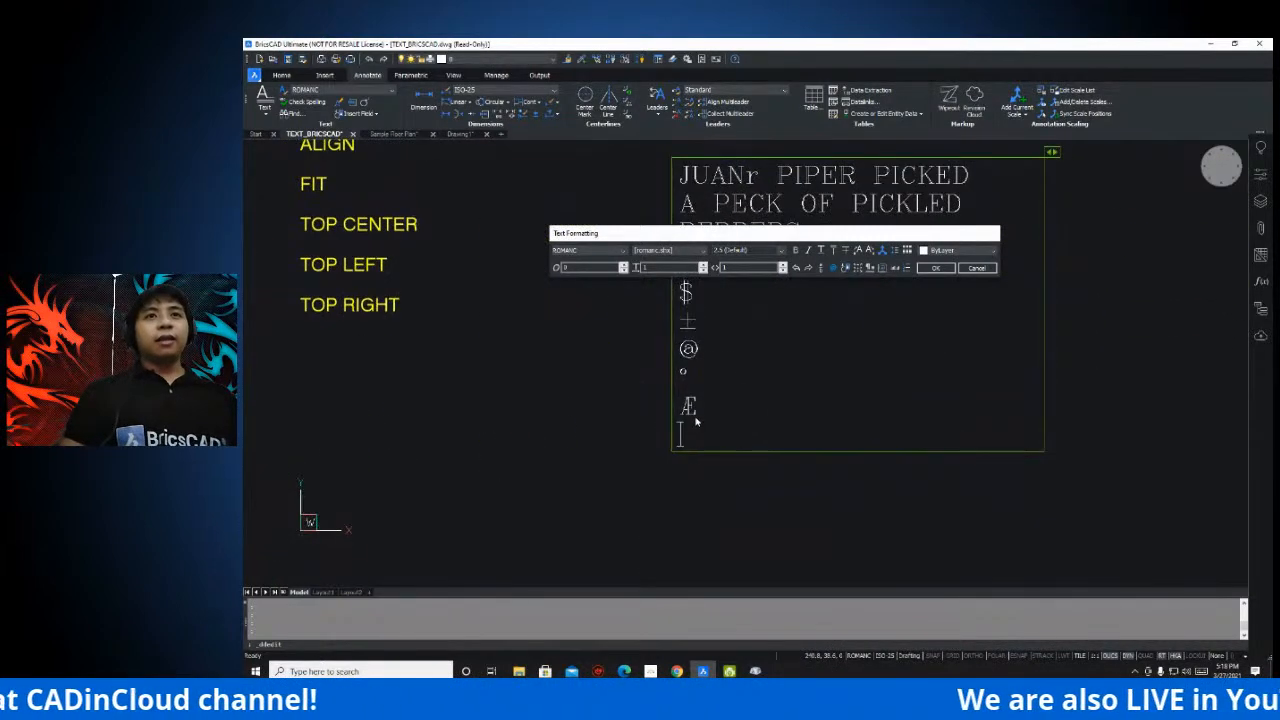
left_click(755, 671)
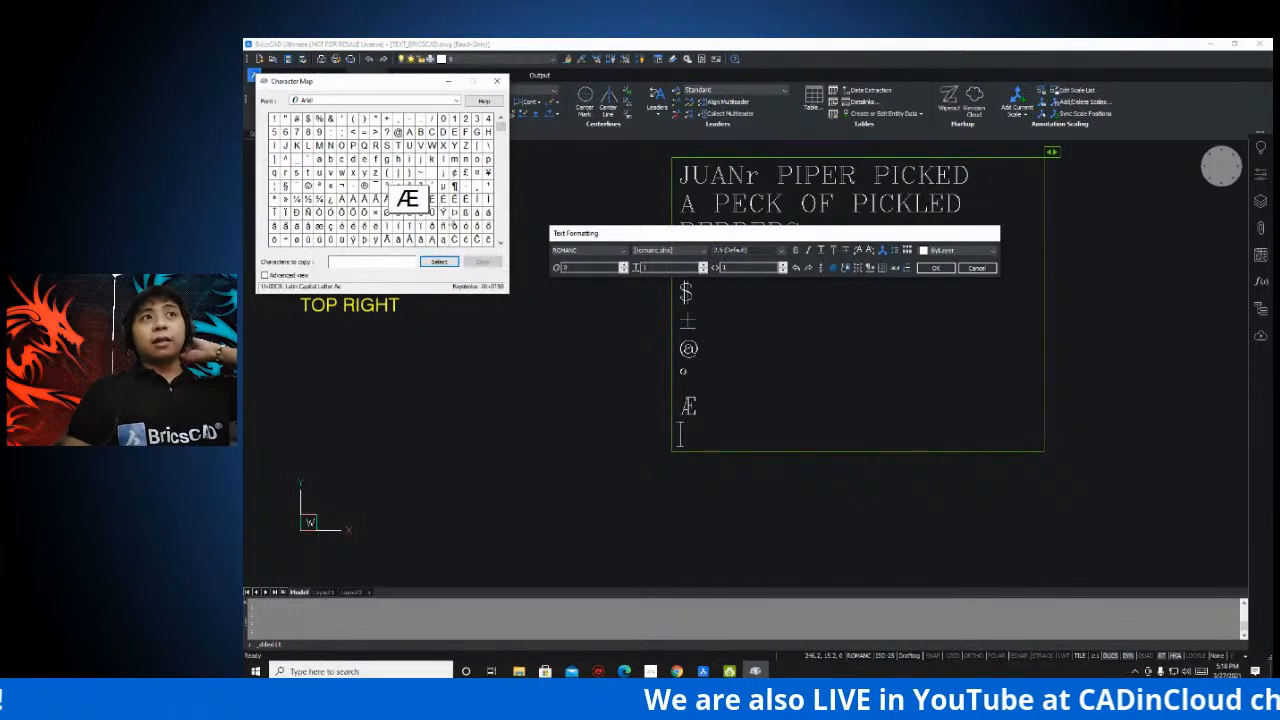
left_click(449, 80)
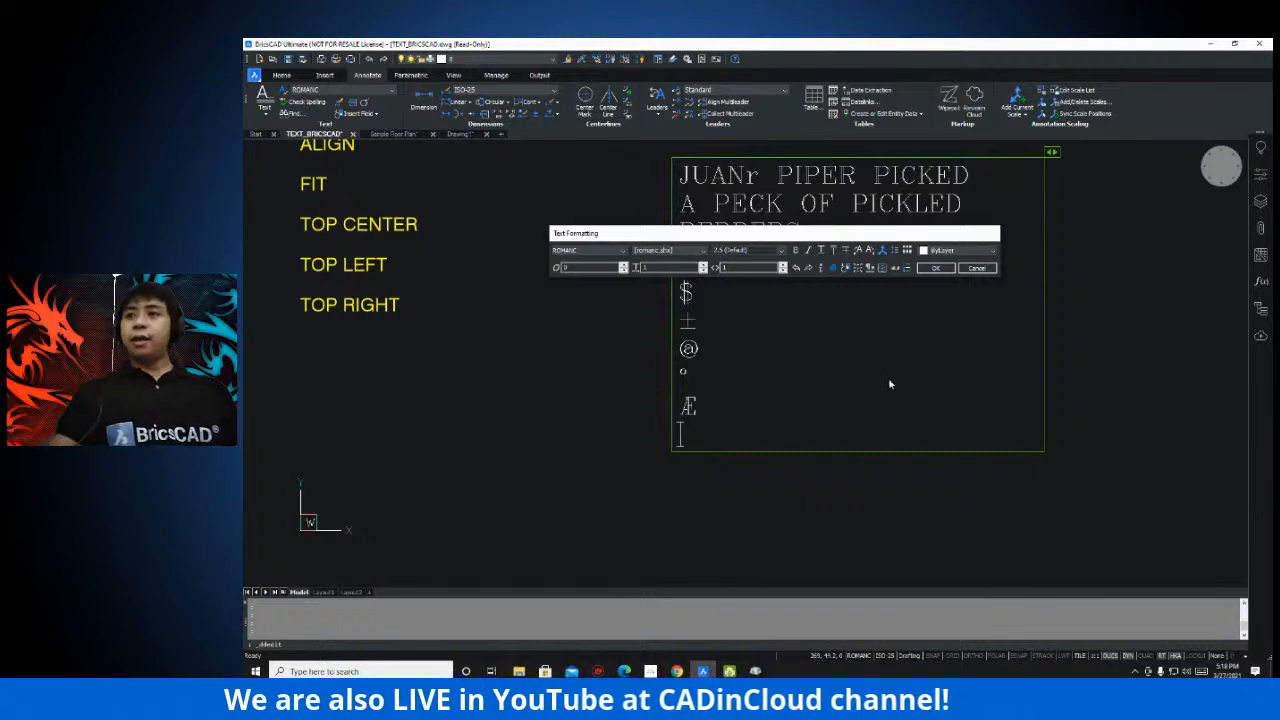
mouse_move(830, 348)
middle_mouse_down()
mouse_move(834, 383)
mouse_move(846, 380)
mouse_move(818, 410)
middle_mouse_up()
middle_click_drag(746, 434, 753, 405)
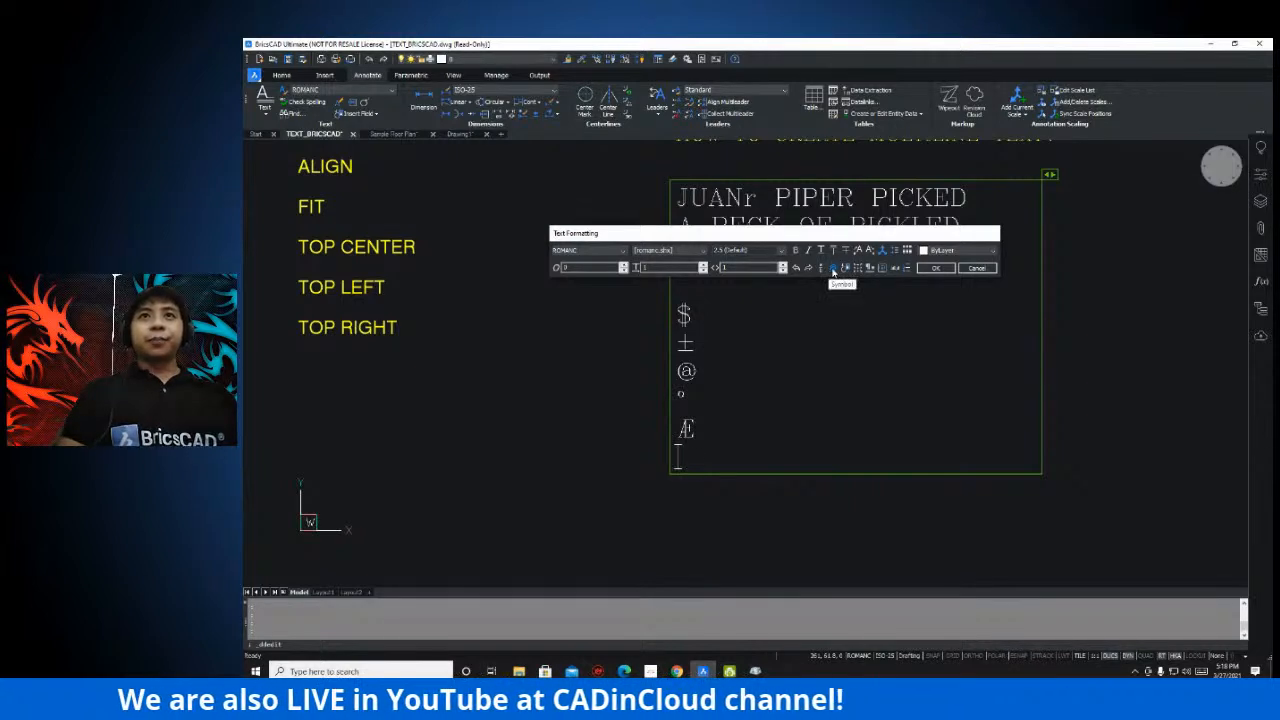
left_click(833, 268)
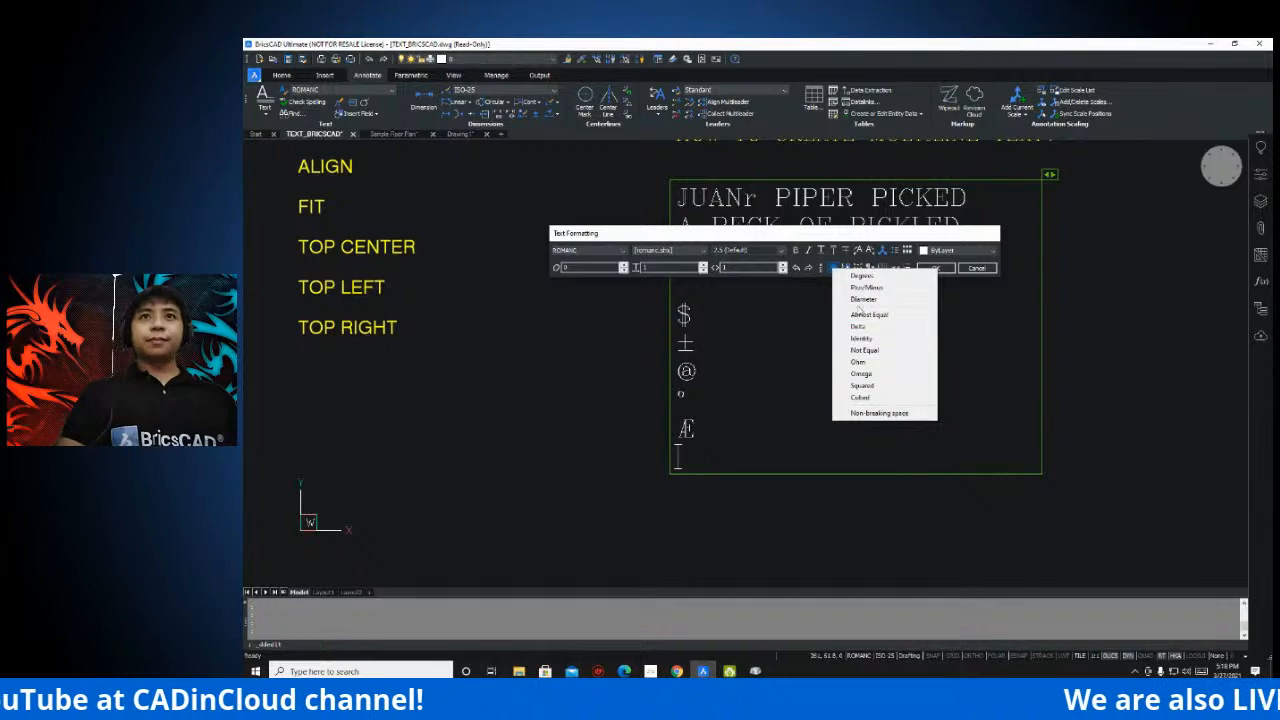
left_click(997, 370)
left_click(693, 453)
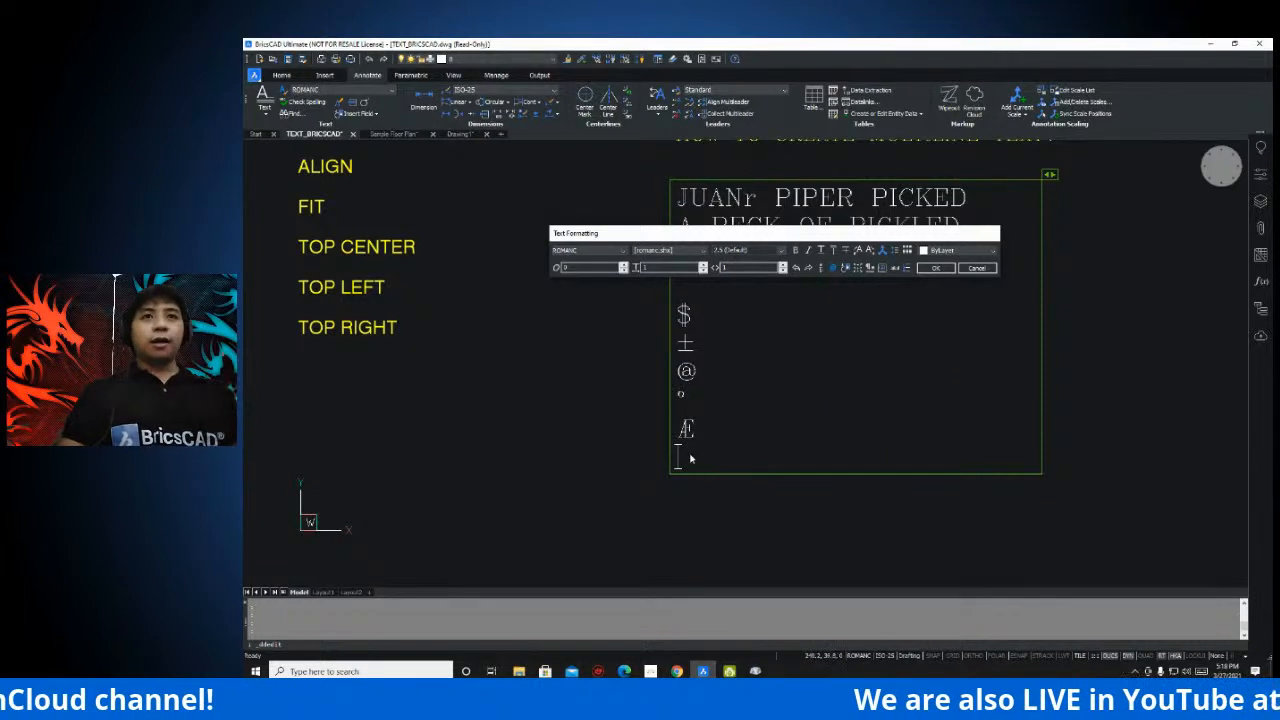
- Enter H^2O below the Æ character and stack the ^2 portion to make the 2 a subscript
scroll(743, 428, "up", 5)
scroll(715, 430, "down", 4)
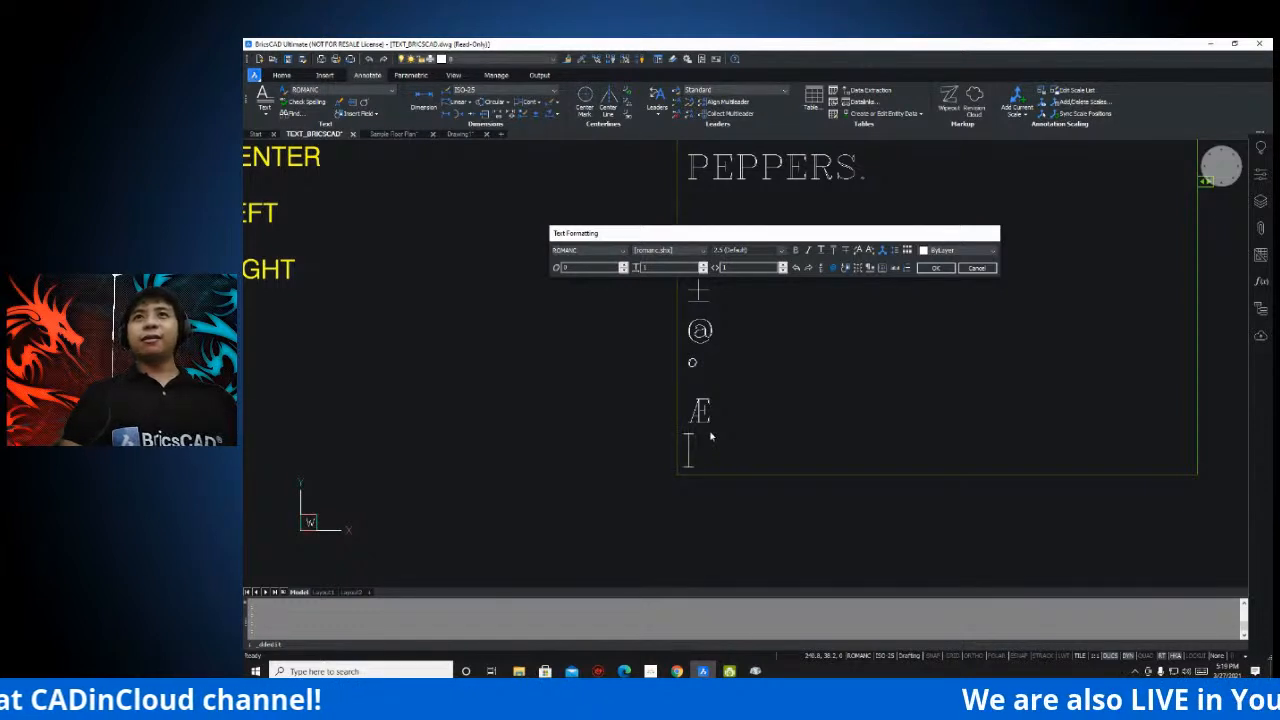
type("H")
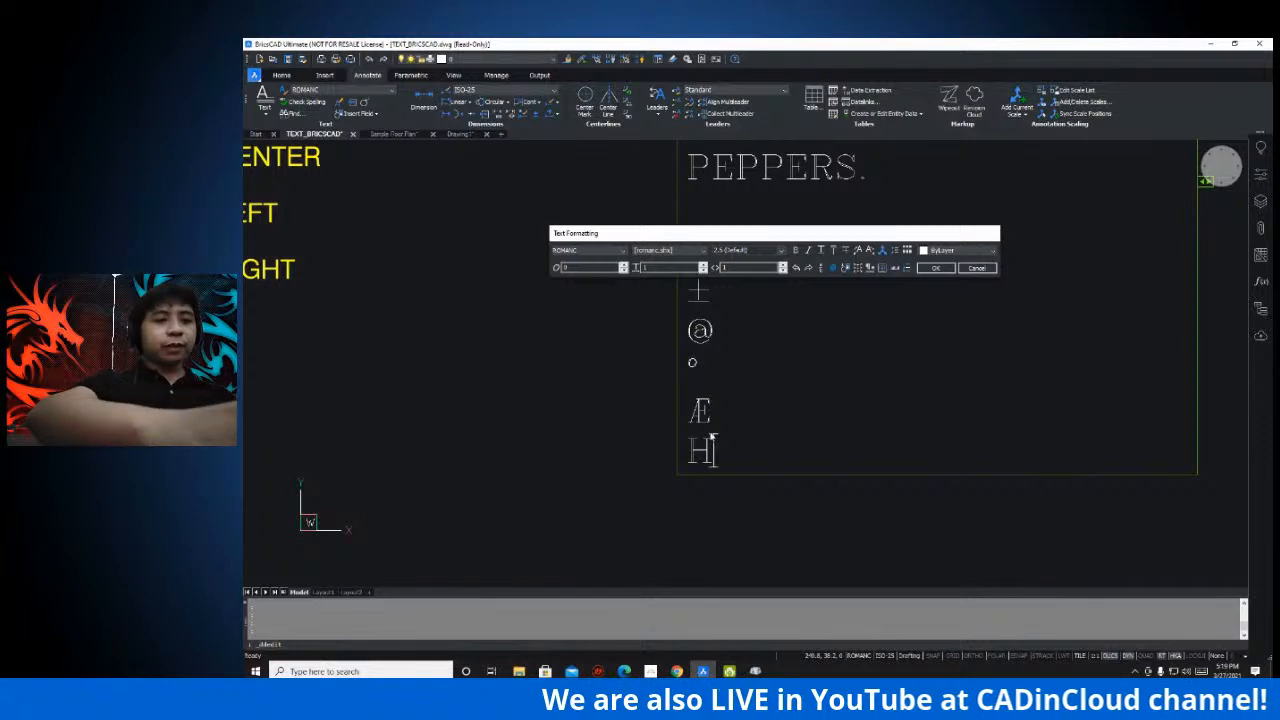
type("^")
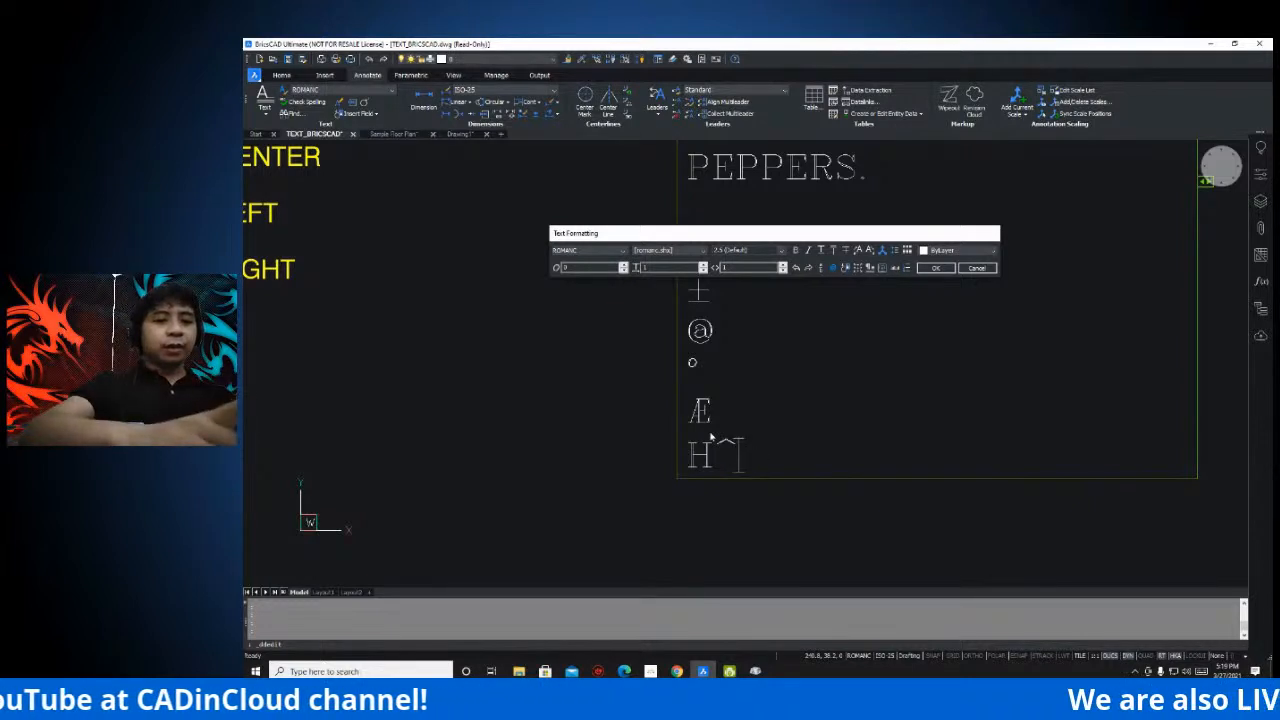
type("20")
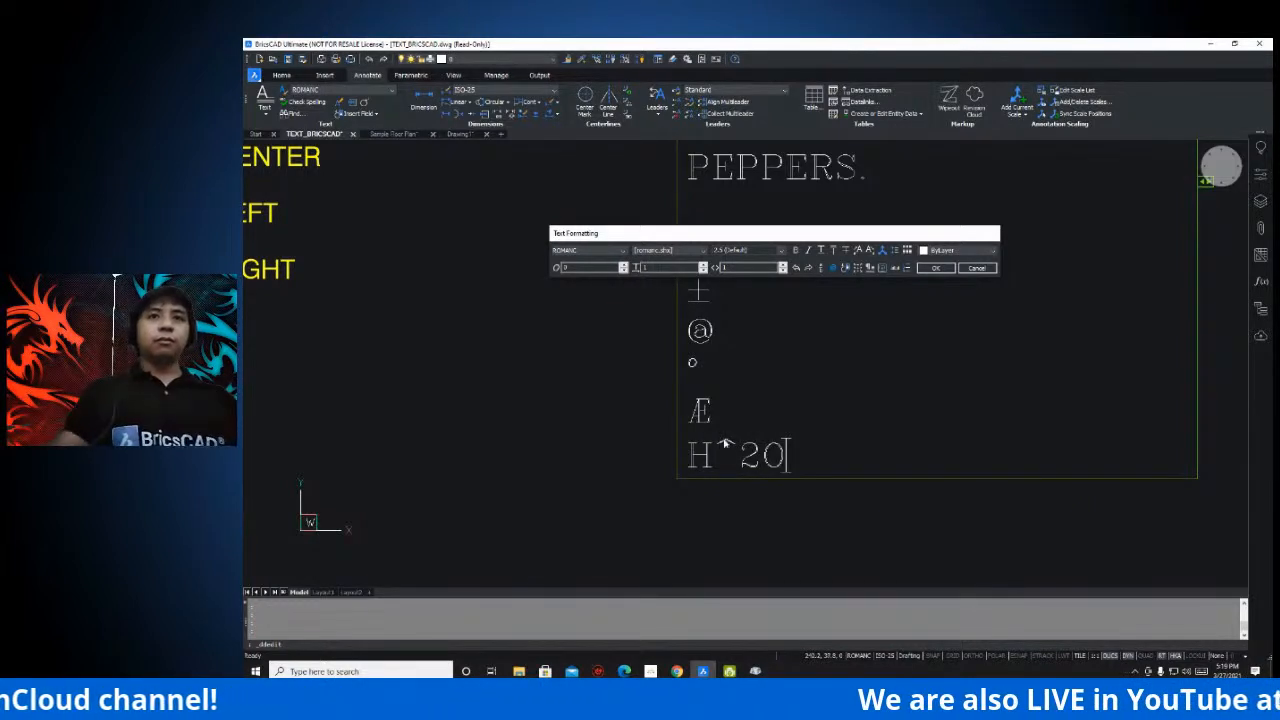
left_click_drag(760, 461, 722, 460)
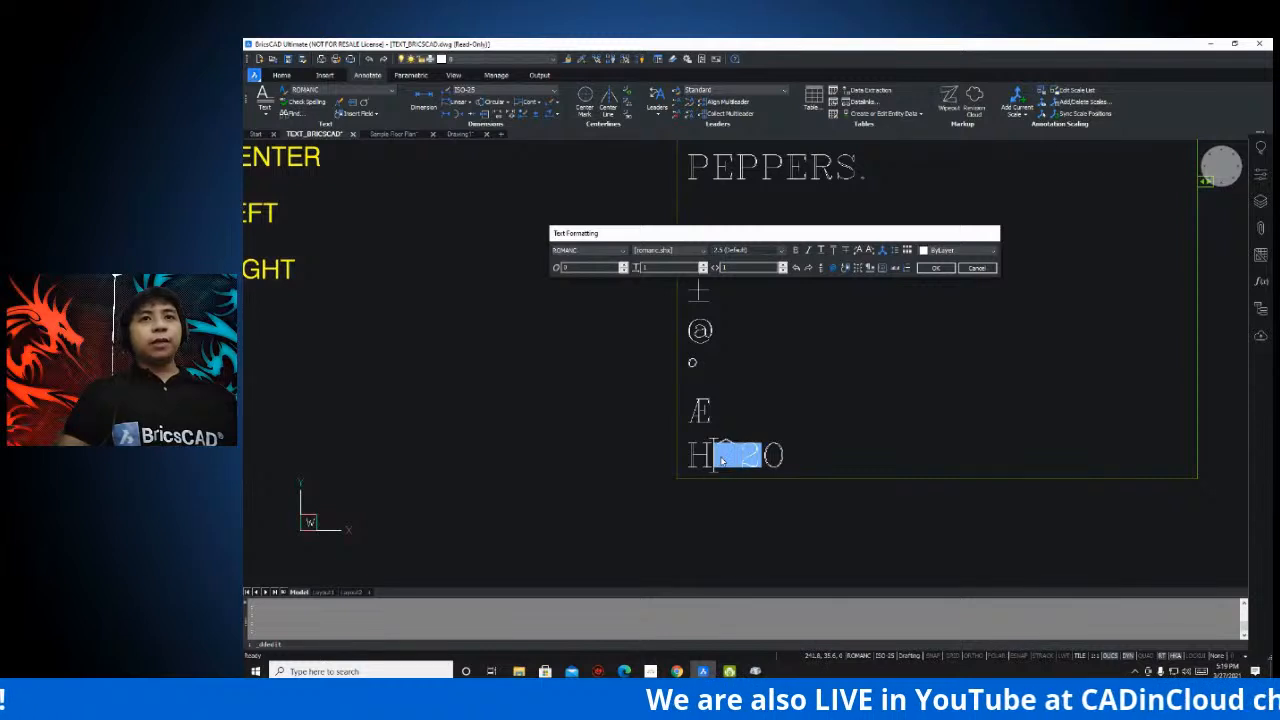
right_click(739, 457)
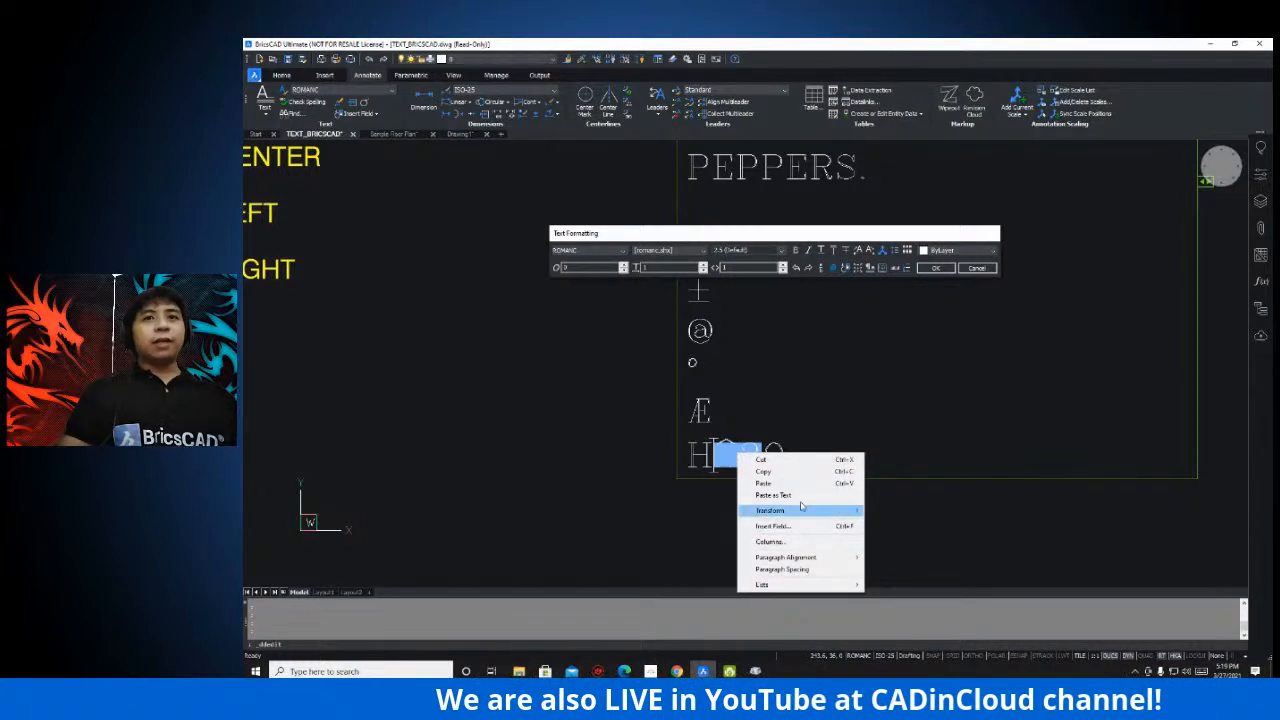
left_click(740, 455)
left_click_drag(760, 455, 720, 450)
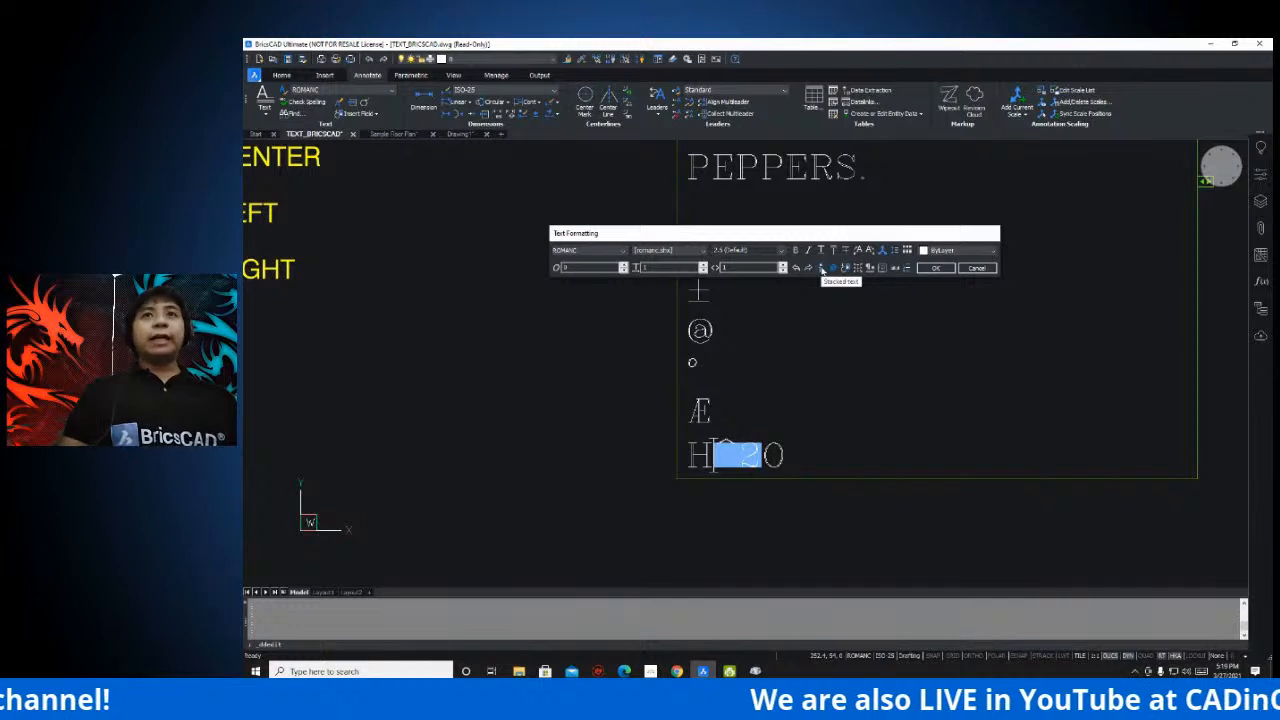
left_click(822, 268)
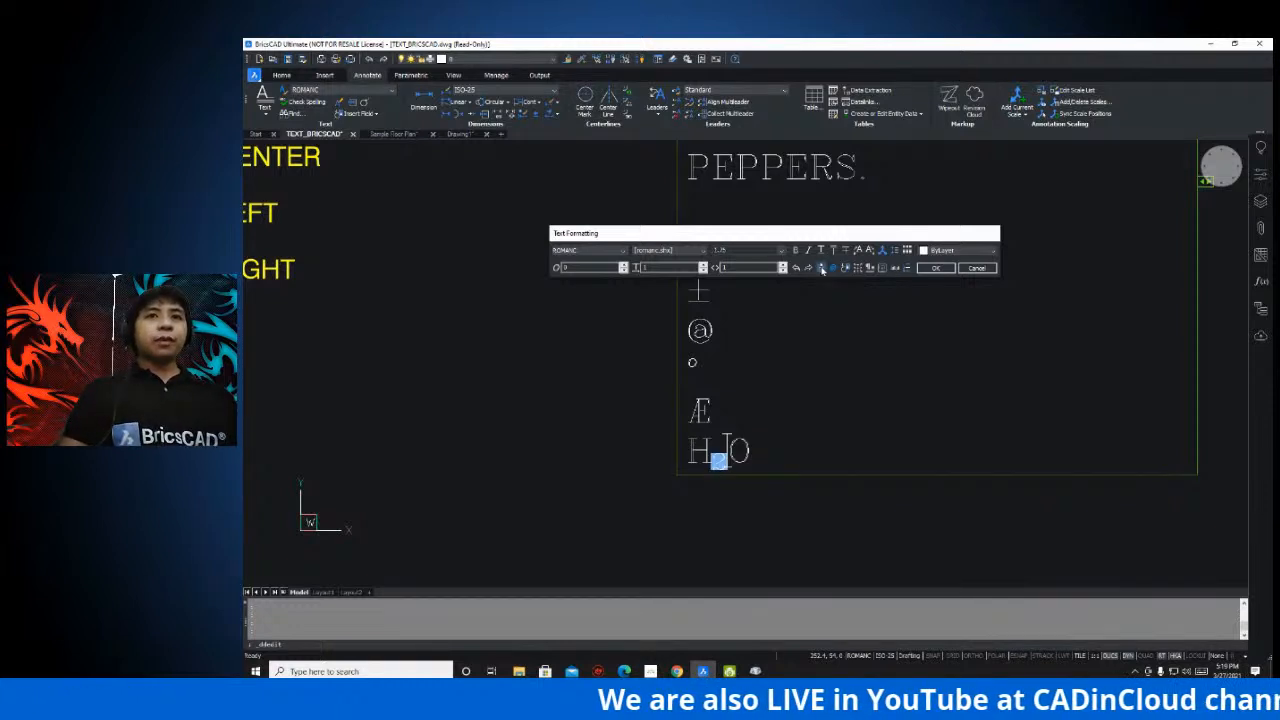
left_click(755, 454)
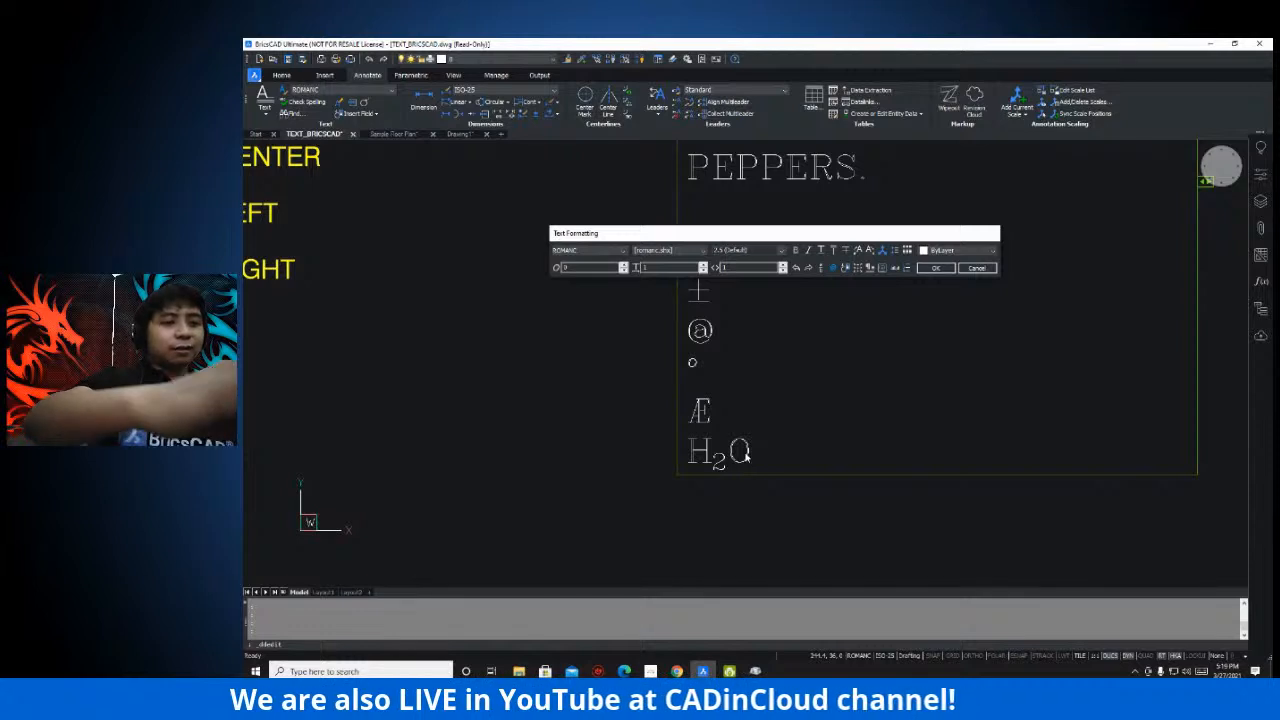
- Append ^3 after H₂O, stack it as a subscript 3, and start a new line
type("^")
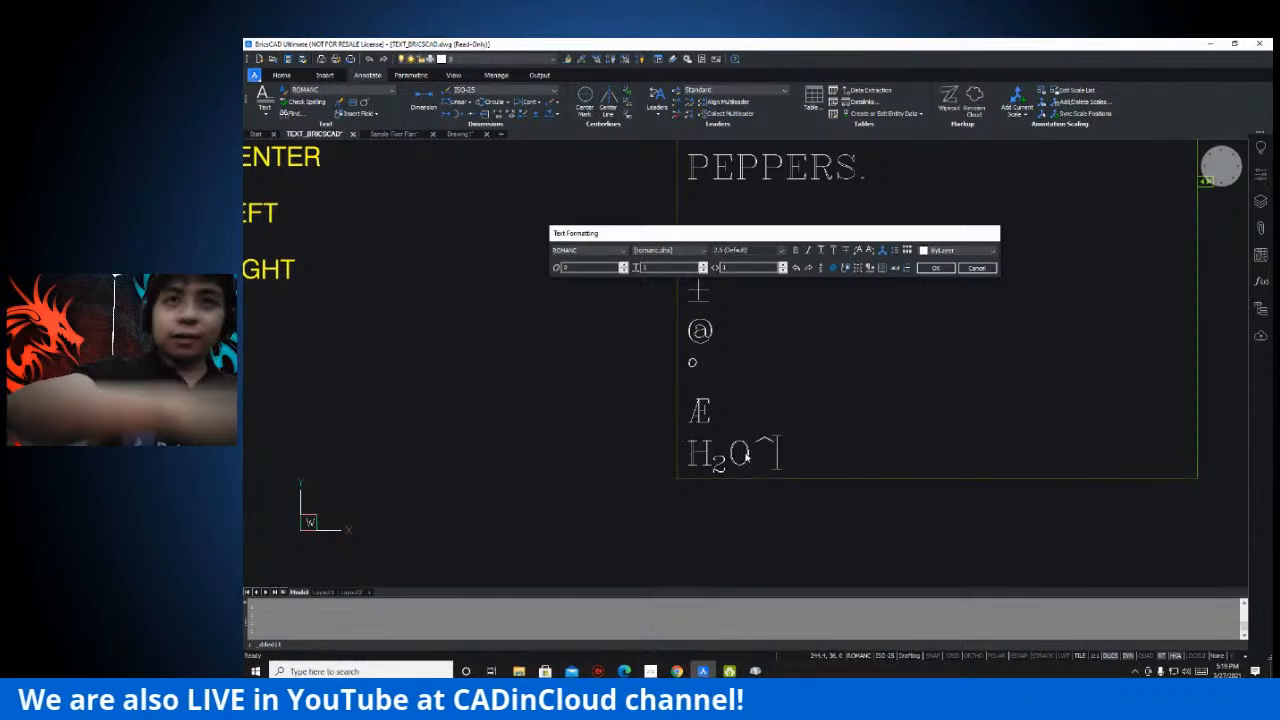
left_click_drag(754, 442, 780, 447)
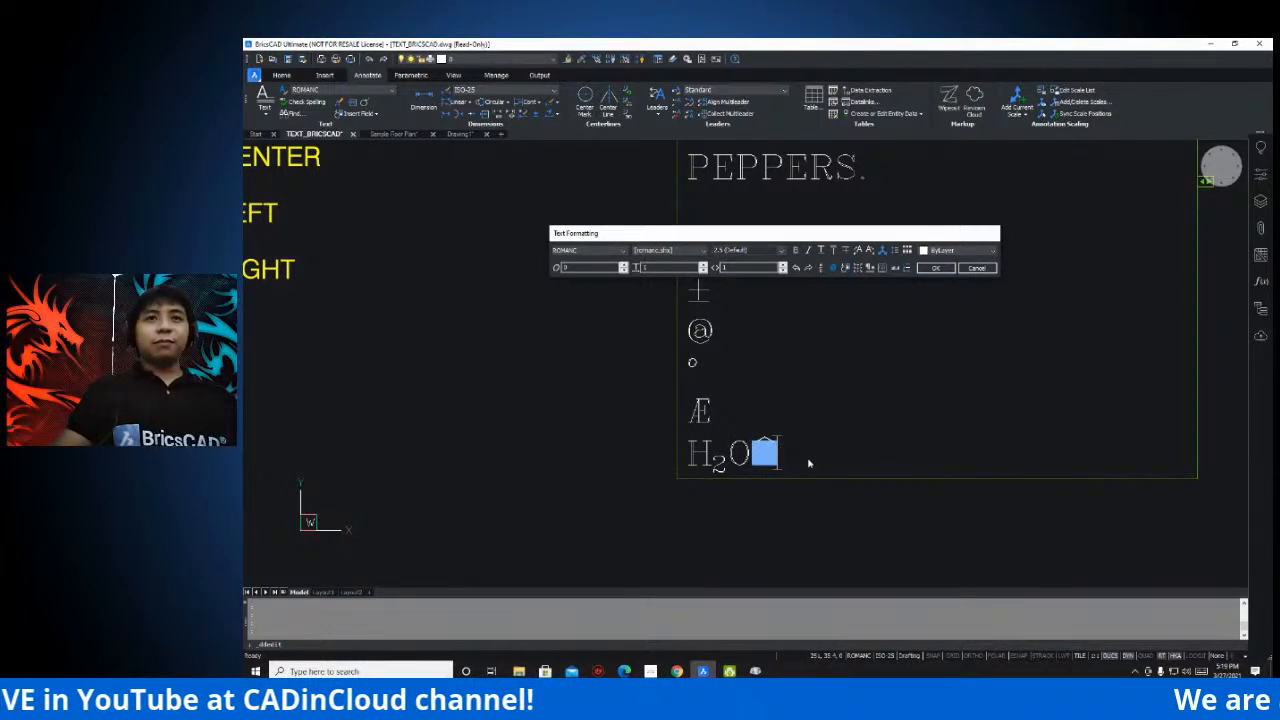
left_click(807, 463)
type("3")
left_click_drag(804, 454, 765, 453)
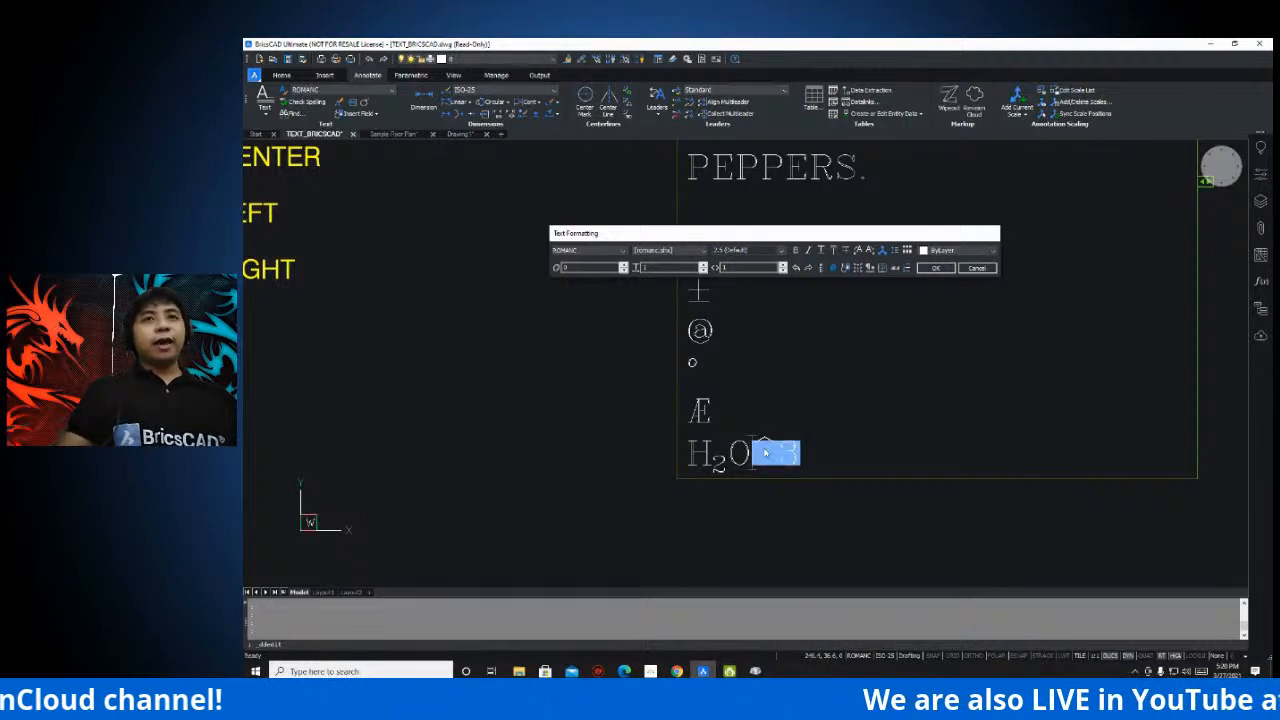
left_click(820, 267)
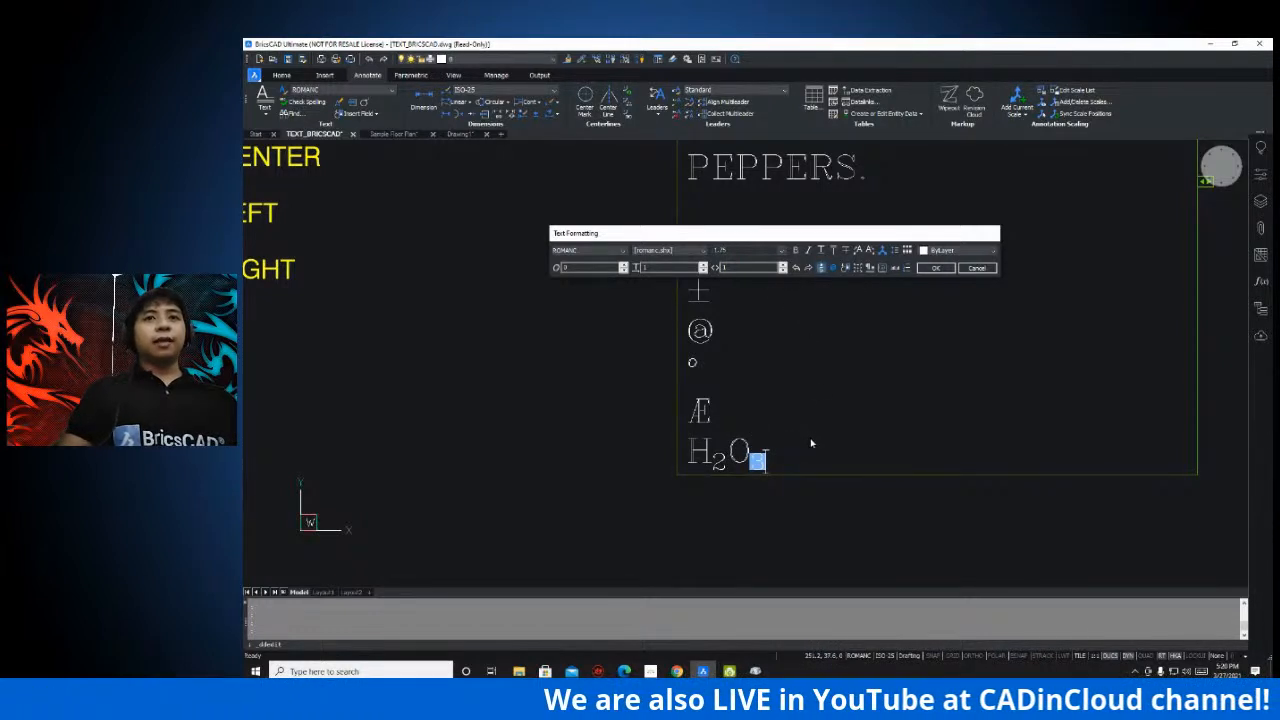
left_click(772, 464)
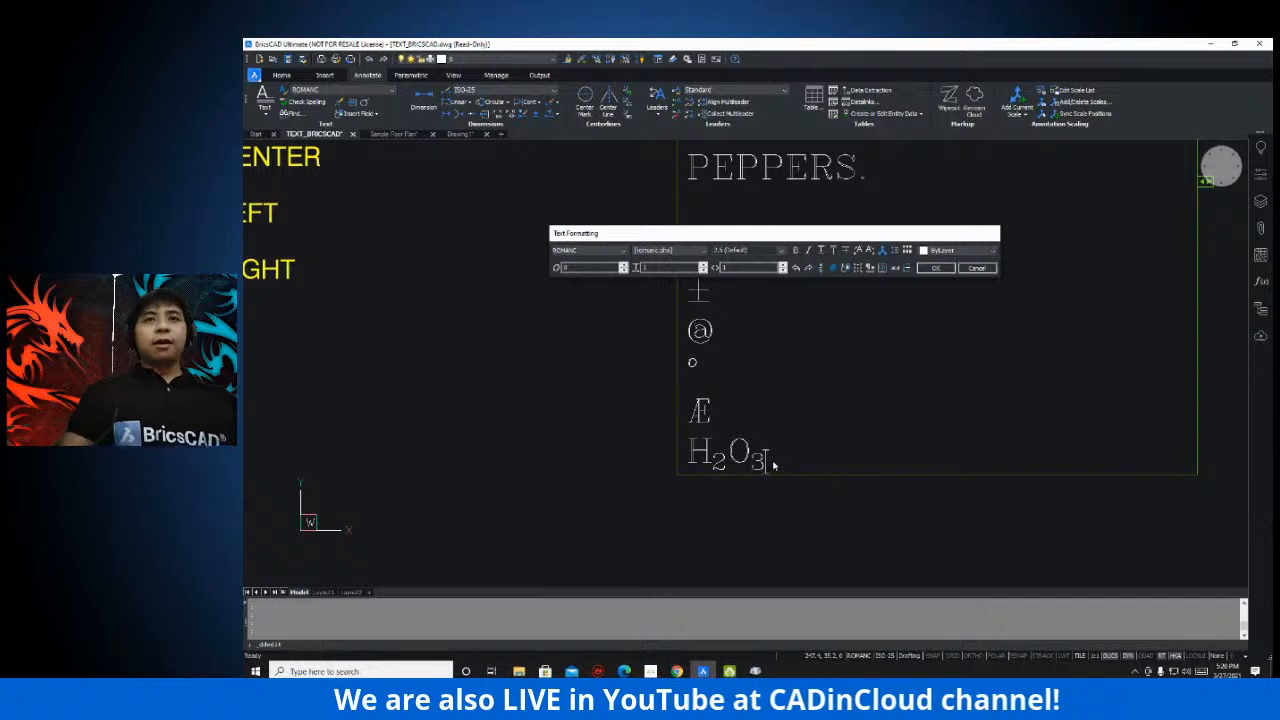
key("Return")
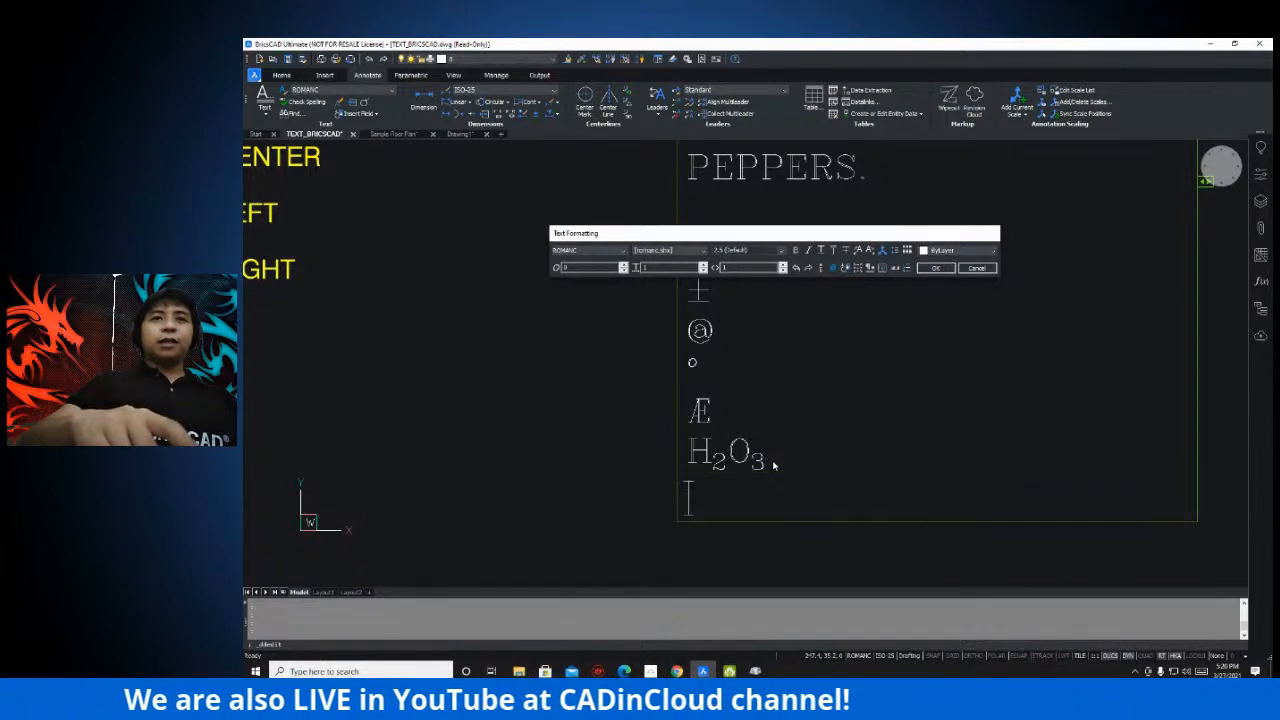
- Enter 32mm2^ below the H₂O₃ line, stack the 2^ portion as a superscript, and start a new line
scroll(785, 462, "down", 3)
scroll(790, 455, "up", 6)
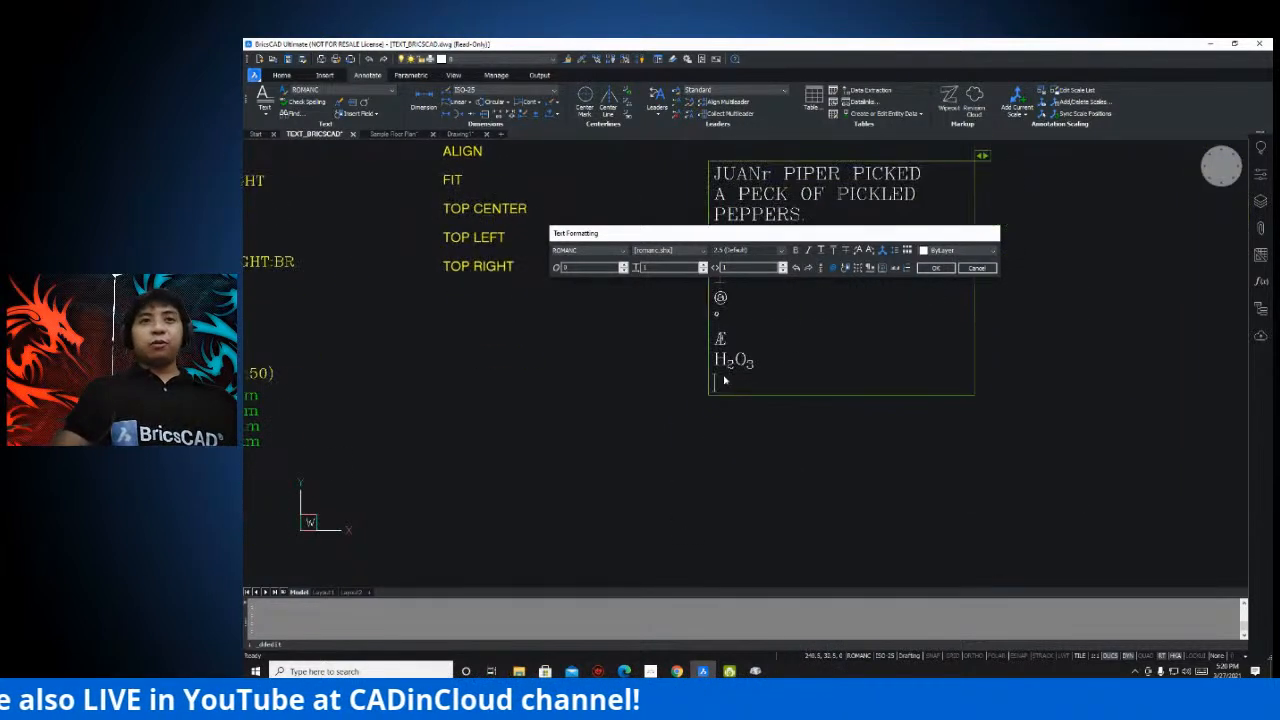
middle_click_drag(723, 436, 721, 449)
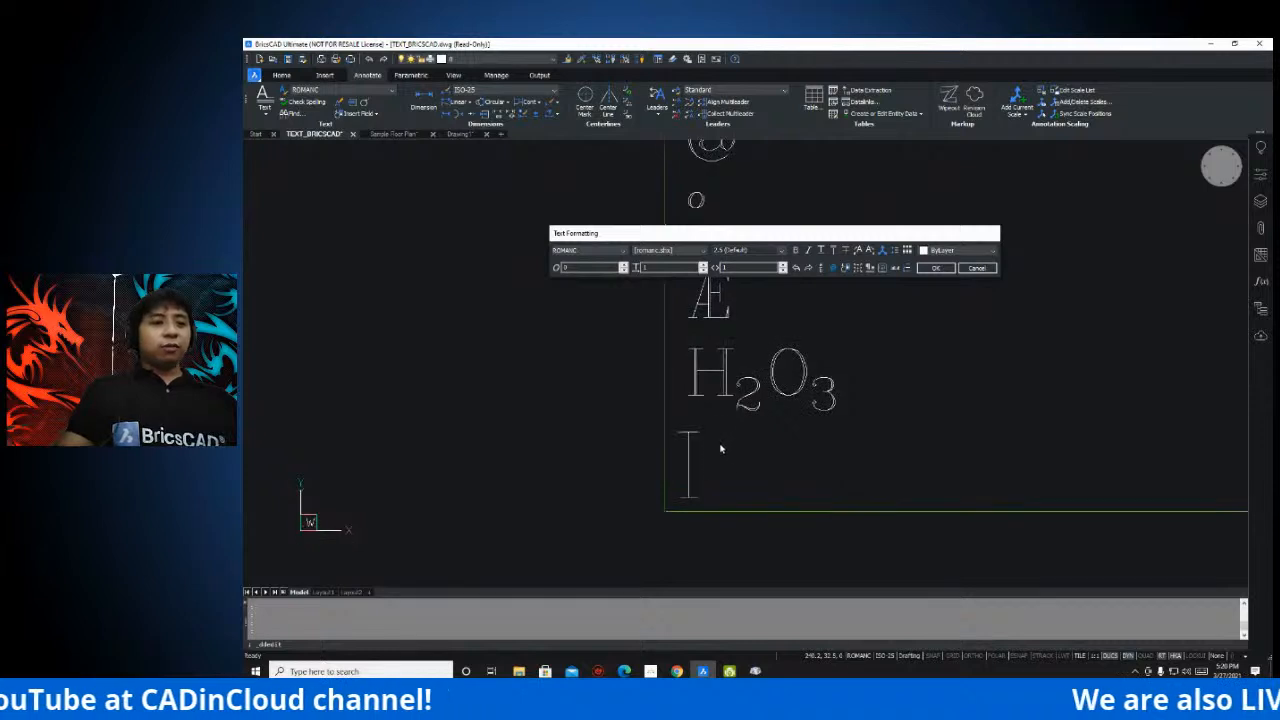
type("32")
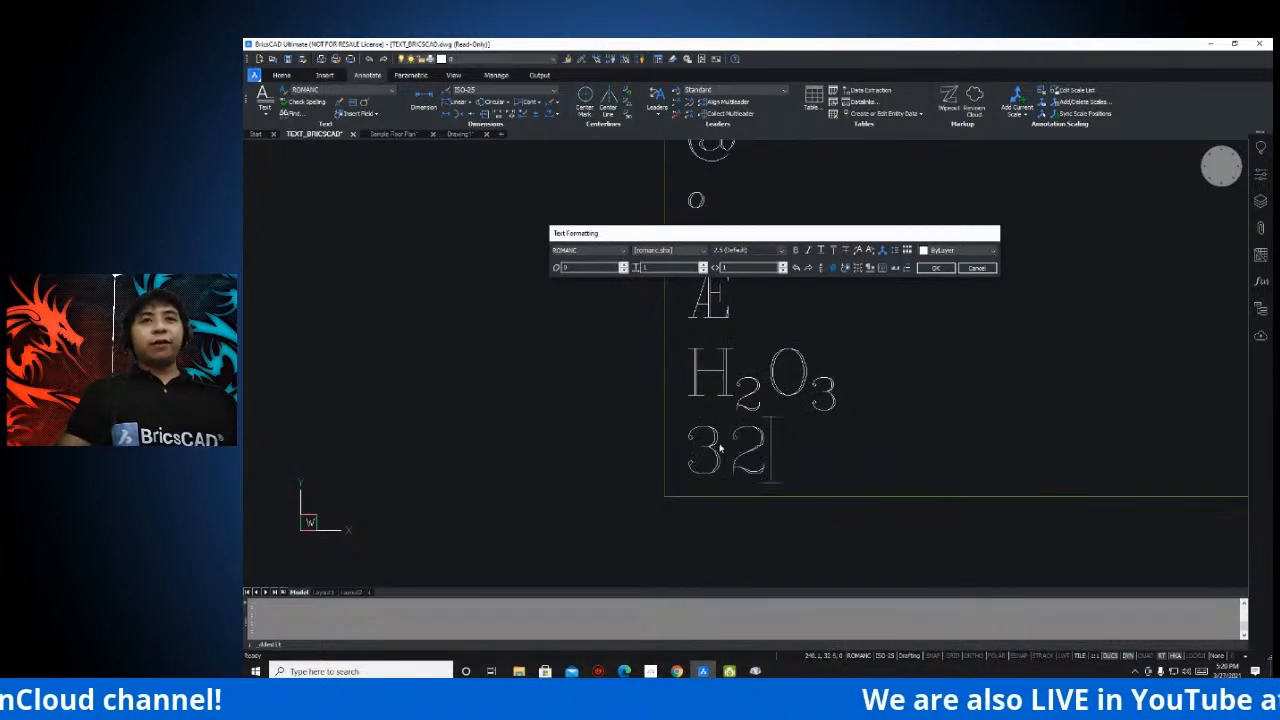
type("mm")
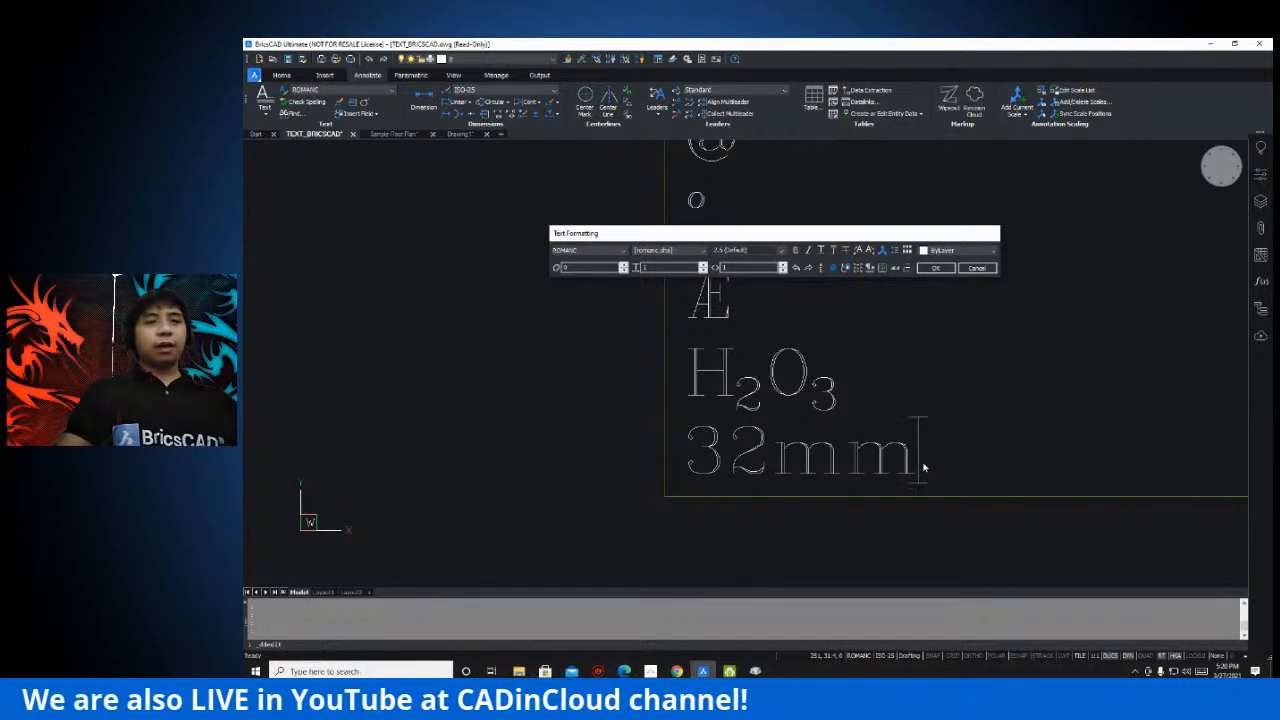
type("2")
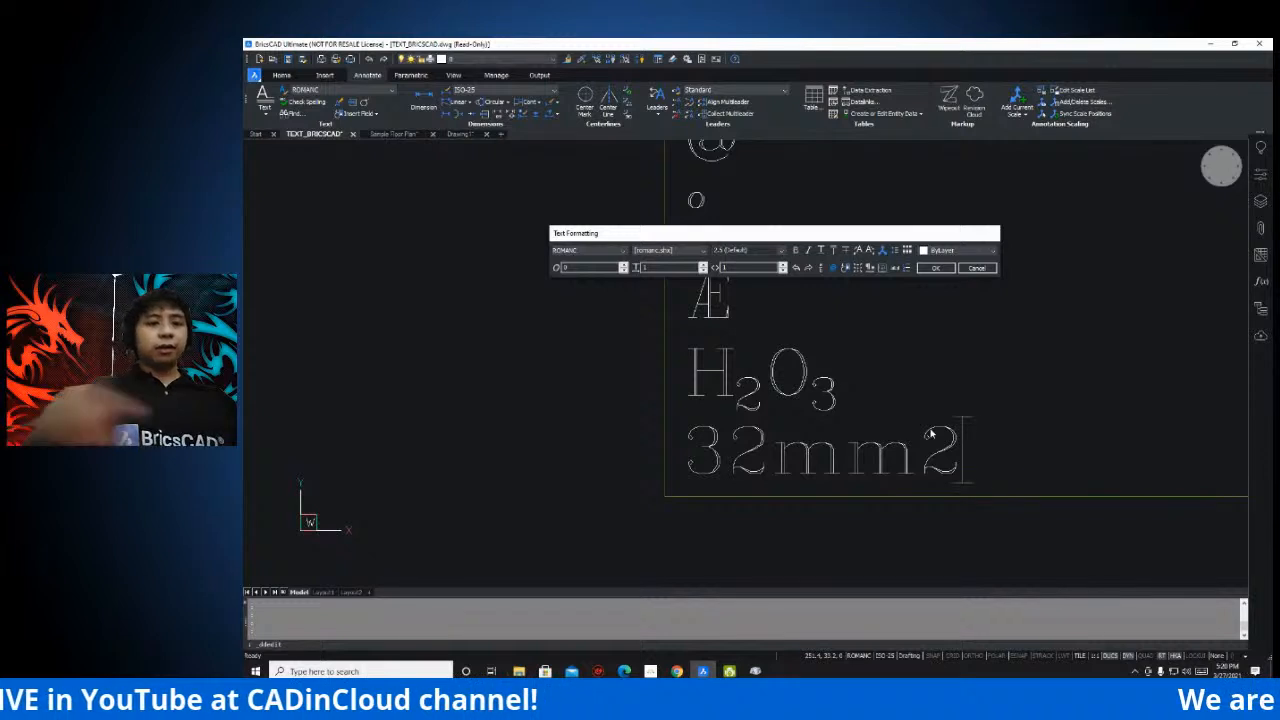
type("^")
left_click_drag(1007, 440, 926, 445)
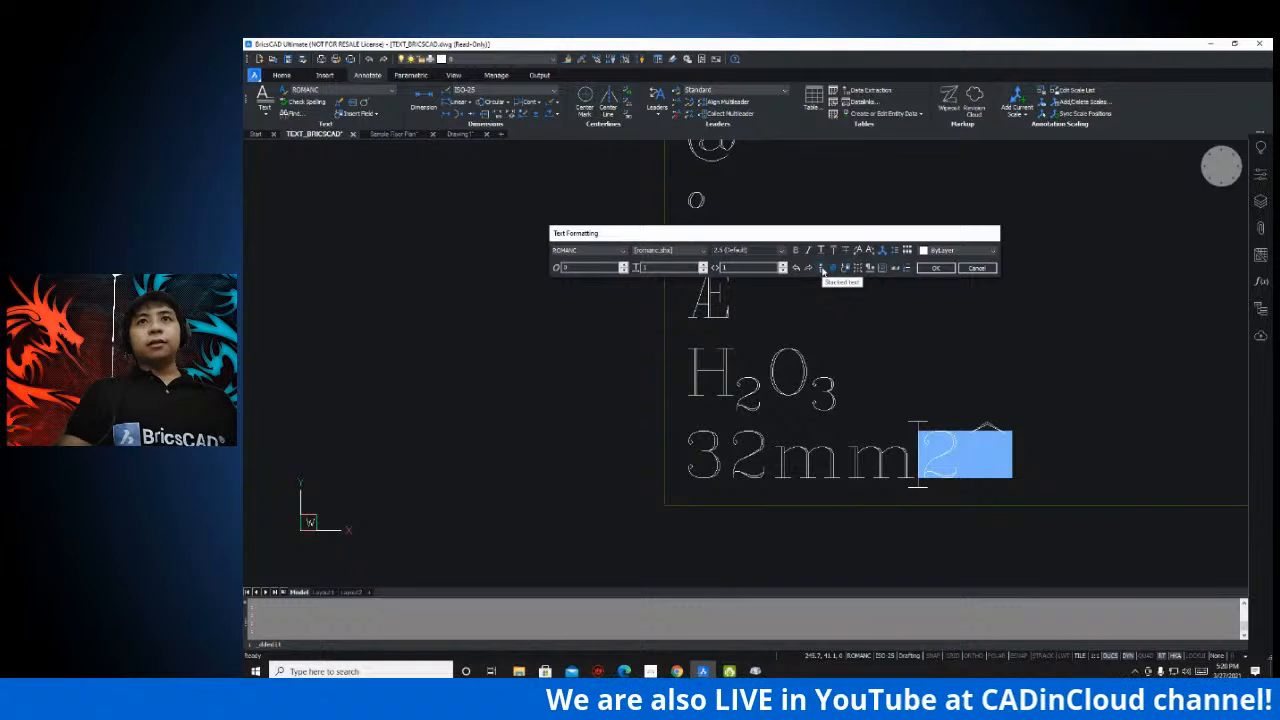
left_click(821, 268)
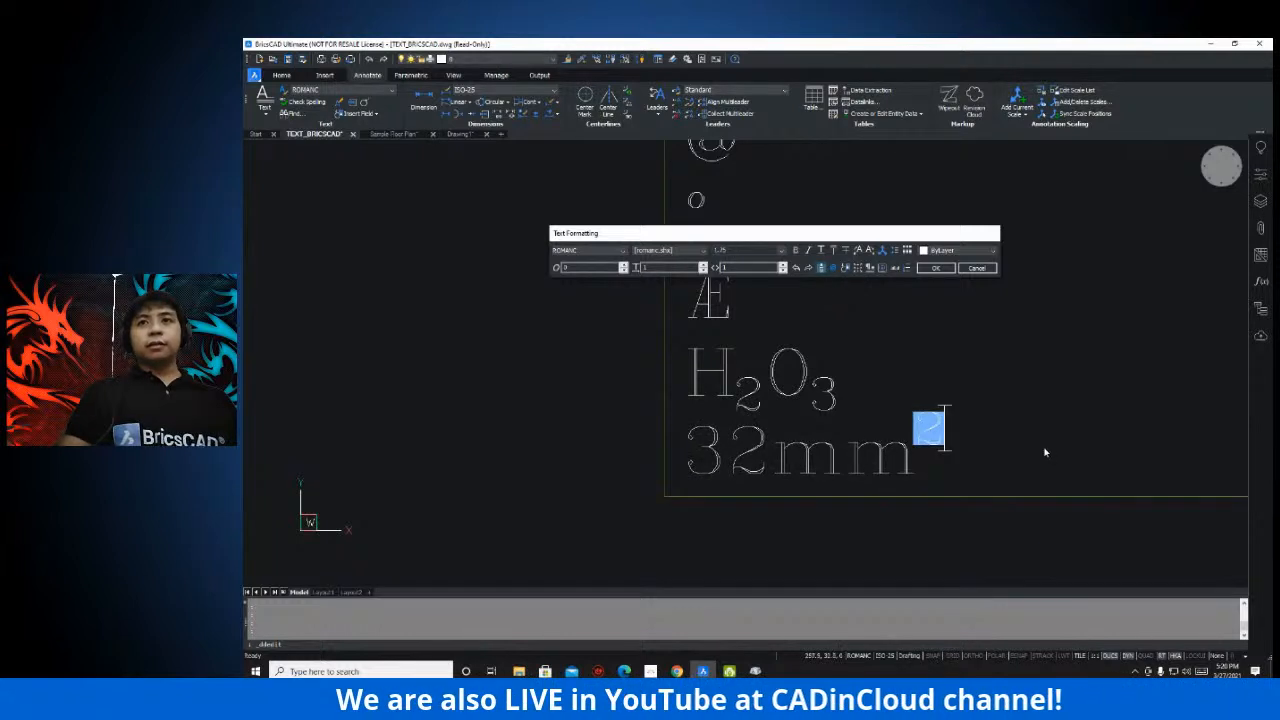
left_click(988, 449)
key("Return")
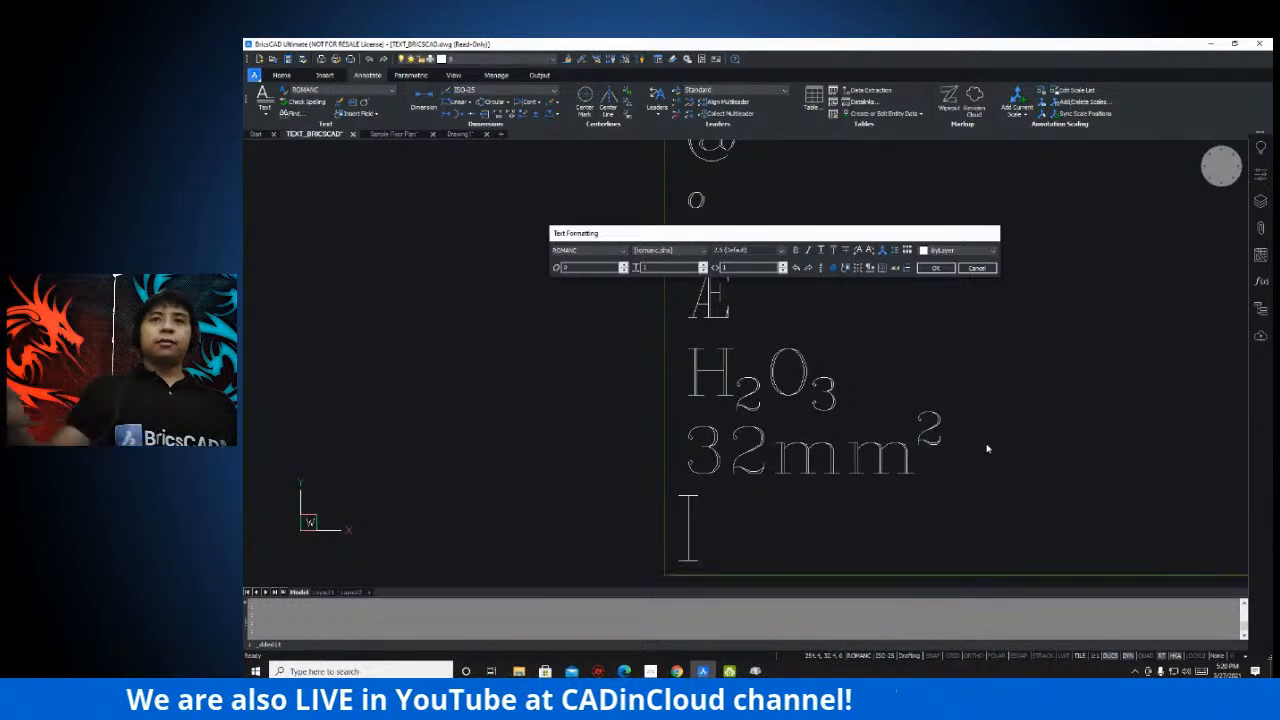
- Close the multiline text editor, keeping the edited paragraph, and end the text editing command
scroll(789, 406, "down", 4)
mouse_move(788, 426)
middle_mouse_down()
mouse_move(754, 428)
mouse_move(768, 432)
middle_mouse_up()
key("ctrl")
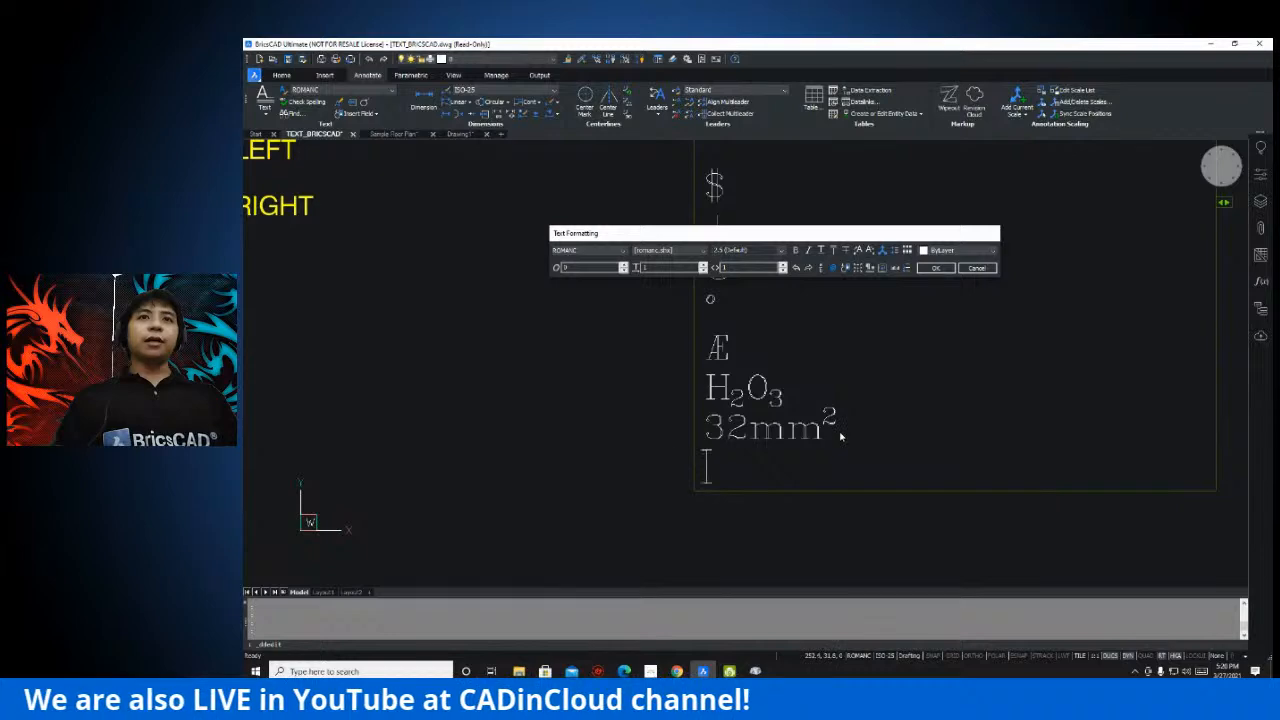
scroll(840, 435, "down", 5)
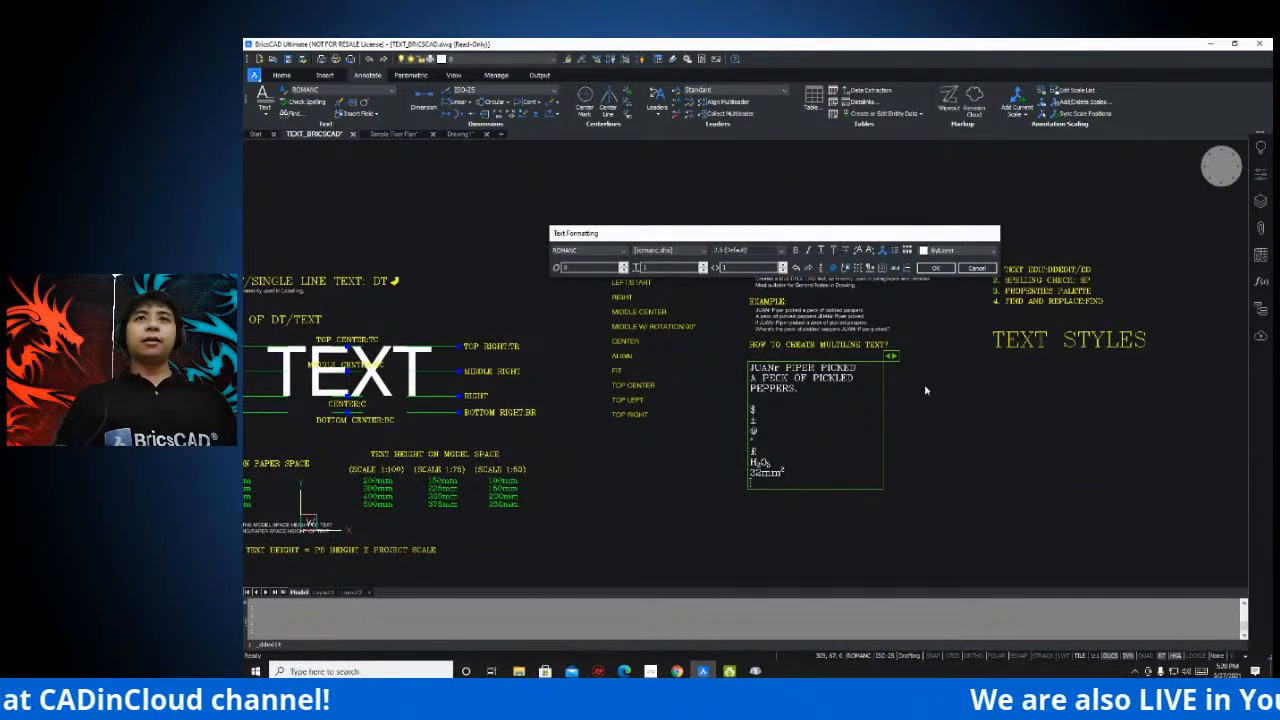
left_click(926, 391)
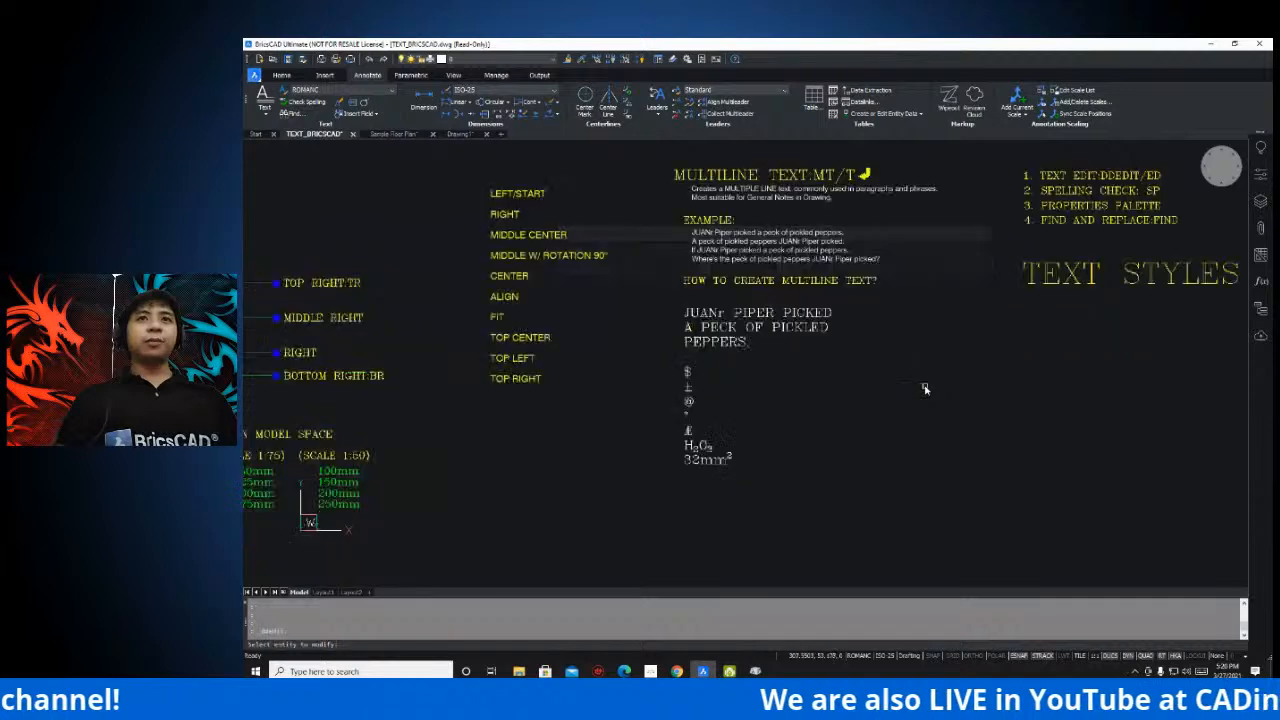
scroll(773, 331, "down", 3)
middle_click_drag(783, 338, 829, 333)
key("Escape")
key("Escape")
- Review the drawing's notes on single line text, its justification options and multiline text
middle_click_drag(690, 327, 770, 311)
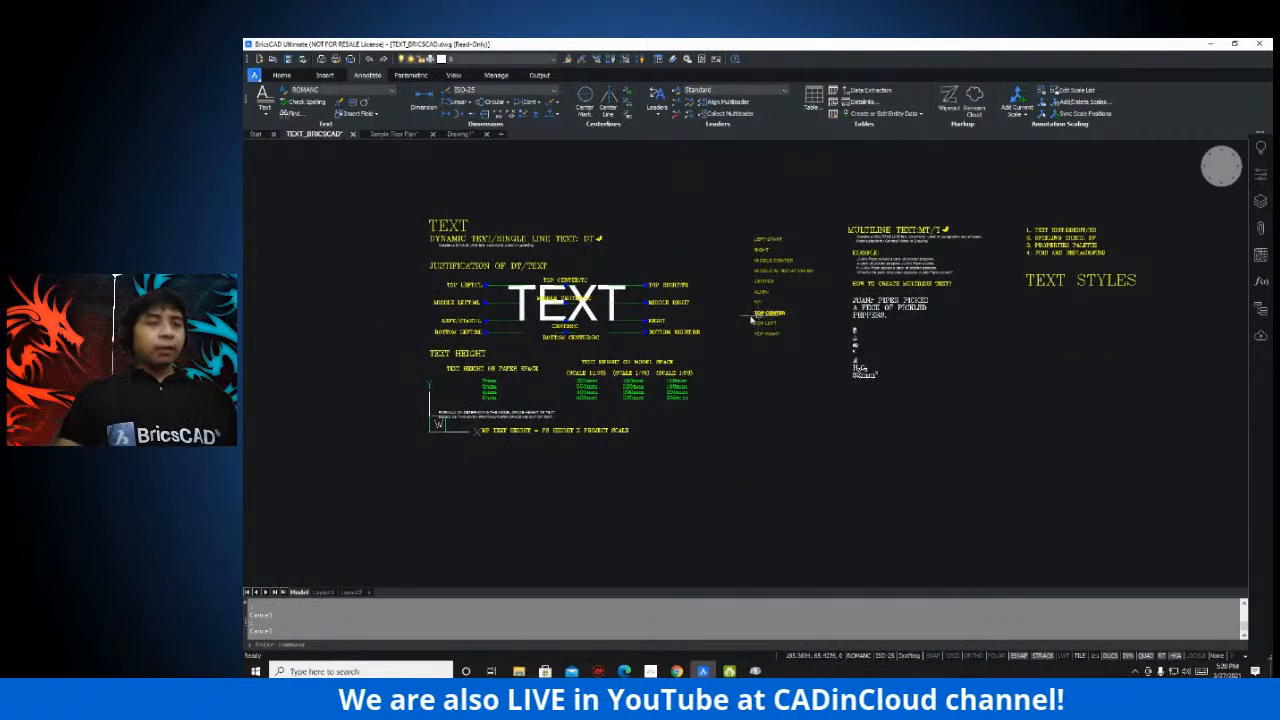
middle_click_drag(685, 283, 622, 300)
mouse_move(767, 266)
middle_mouse_down()
mouse_move(657, 300)
mouse_move(785, 277)
middle_mouse_up()
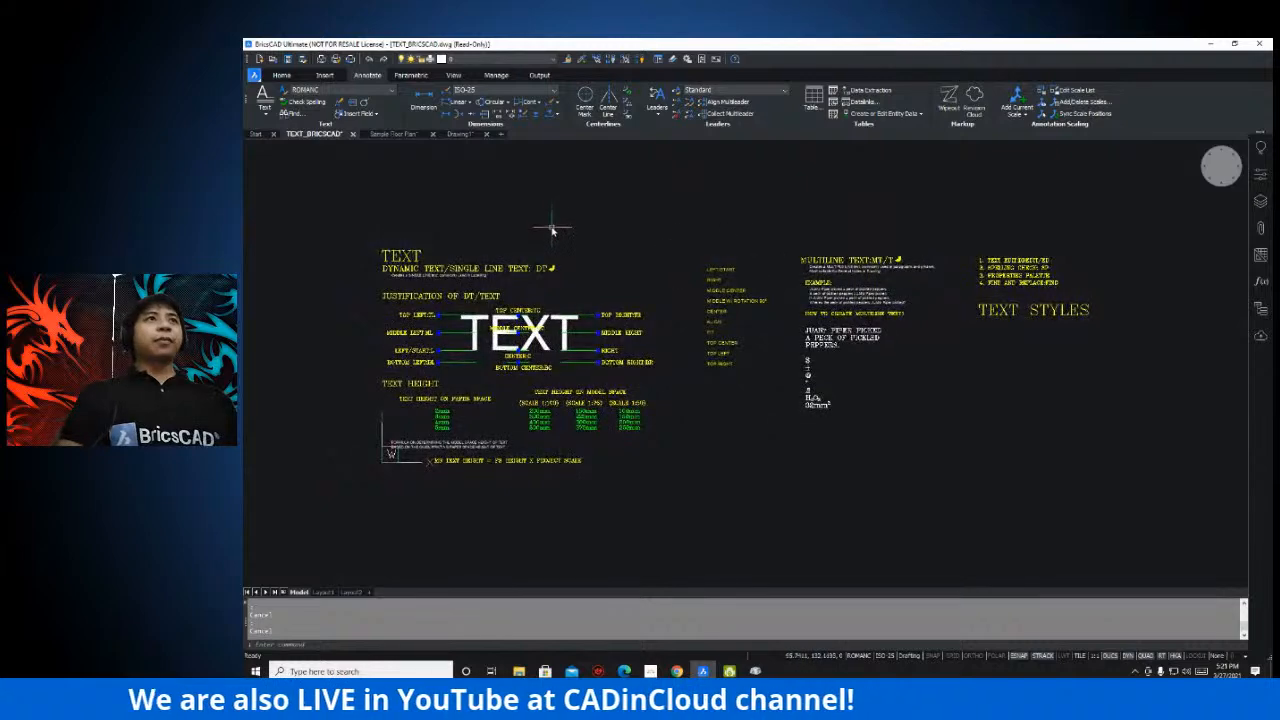
mouse_move(591, 240)
middle_mouse_down()
mouse_move(613, 218)
mouse_move(630, 239)
middle_mouse_up()
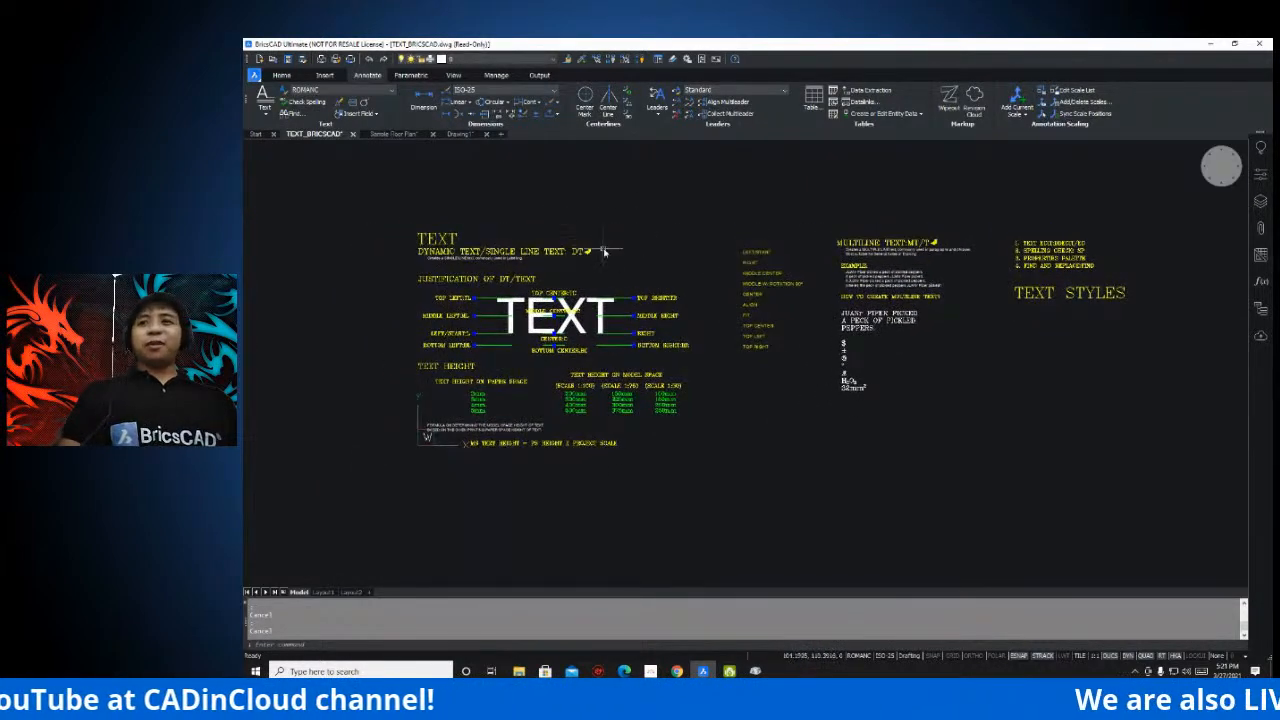
middle_click_drag(623, 263, 646, 213)
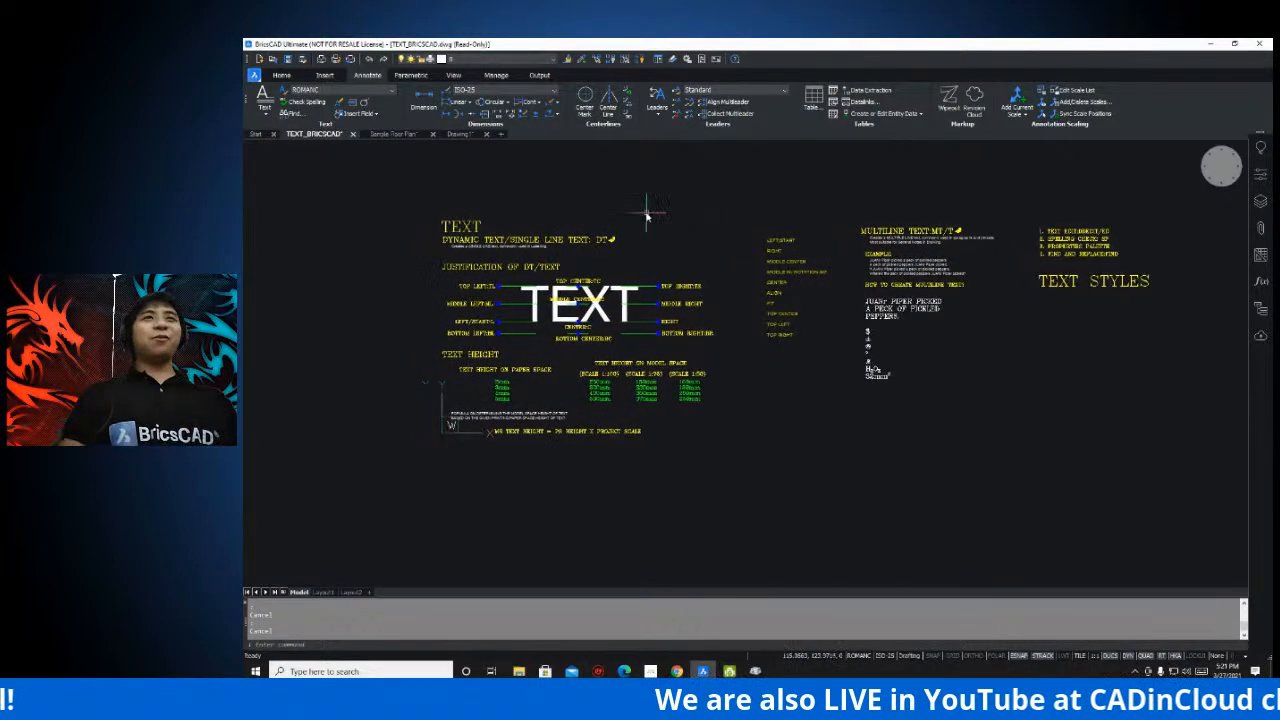
scroll(595, 222, "up", 4)
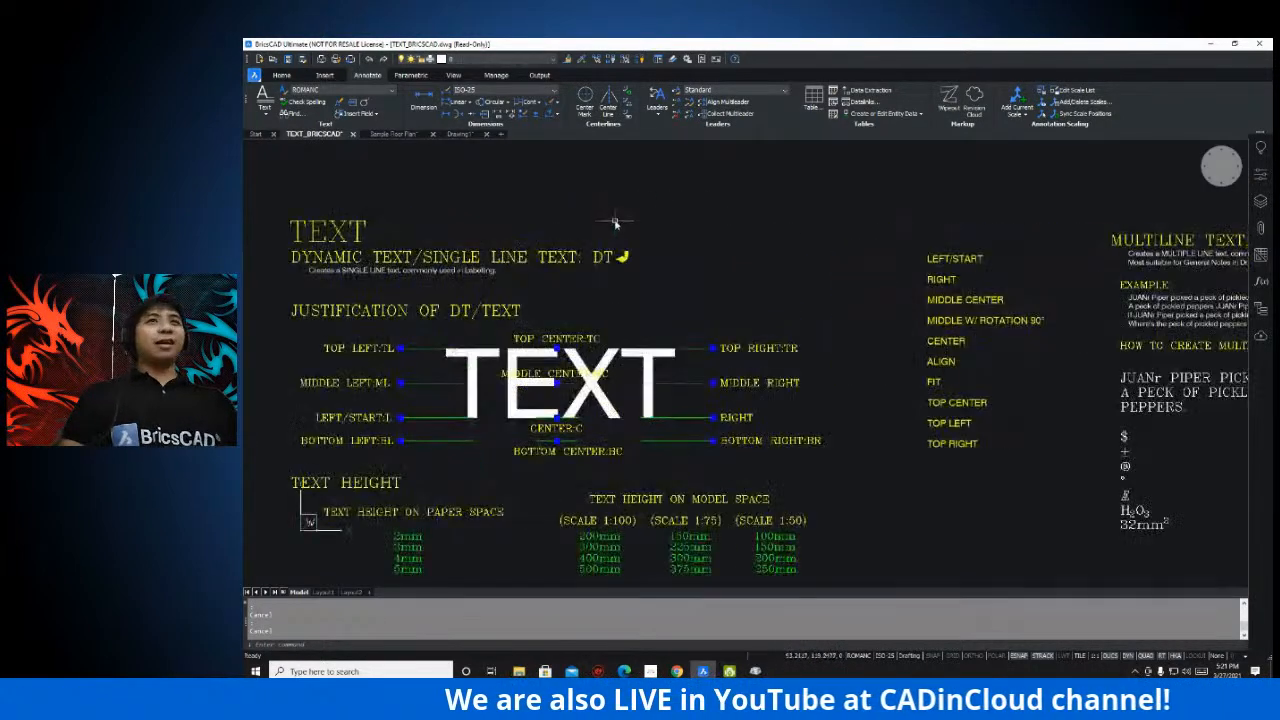
middle_click_drag(660, 254, 671, 252)
mouse_move(580, 259)
middle_mouse_down()
mouse_move(643, 237)
mouse_move(622, 247)
middle_mouse_up()
scroll(715, 257, "up", 5)
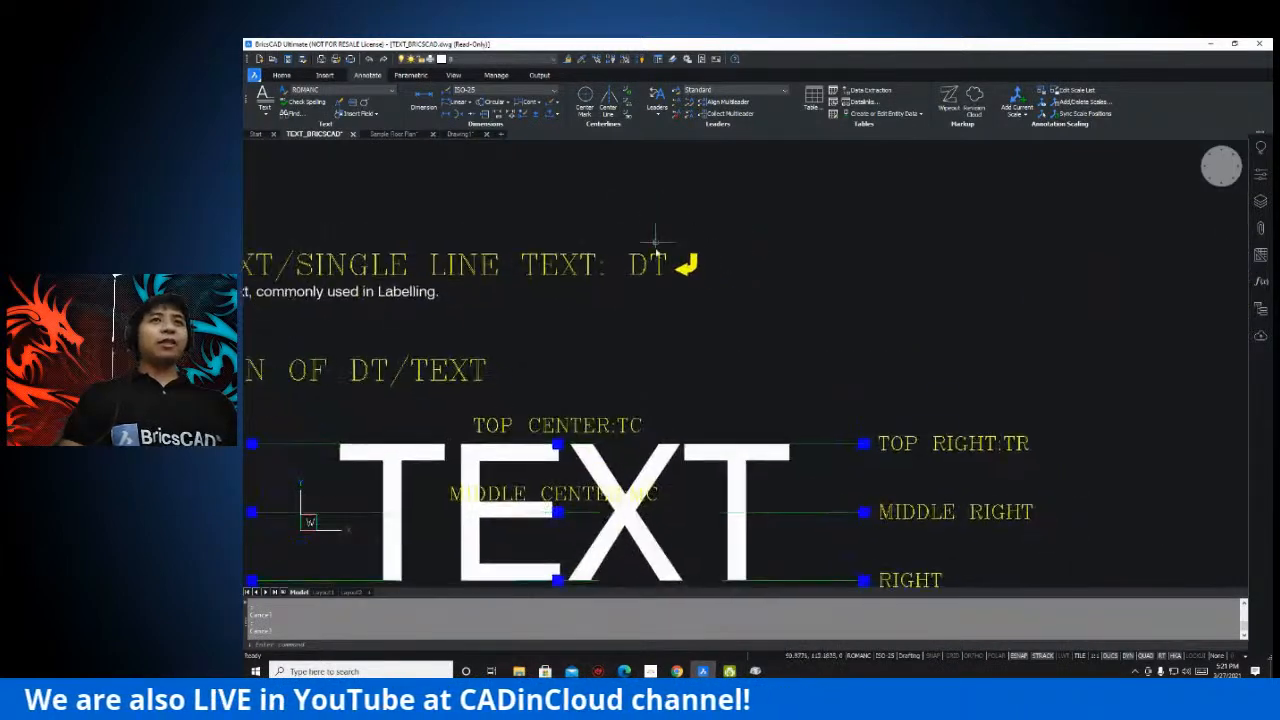
scroll(855, 278, "down", 6)
scroll(847, 272, "up", 6)
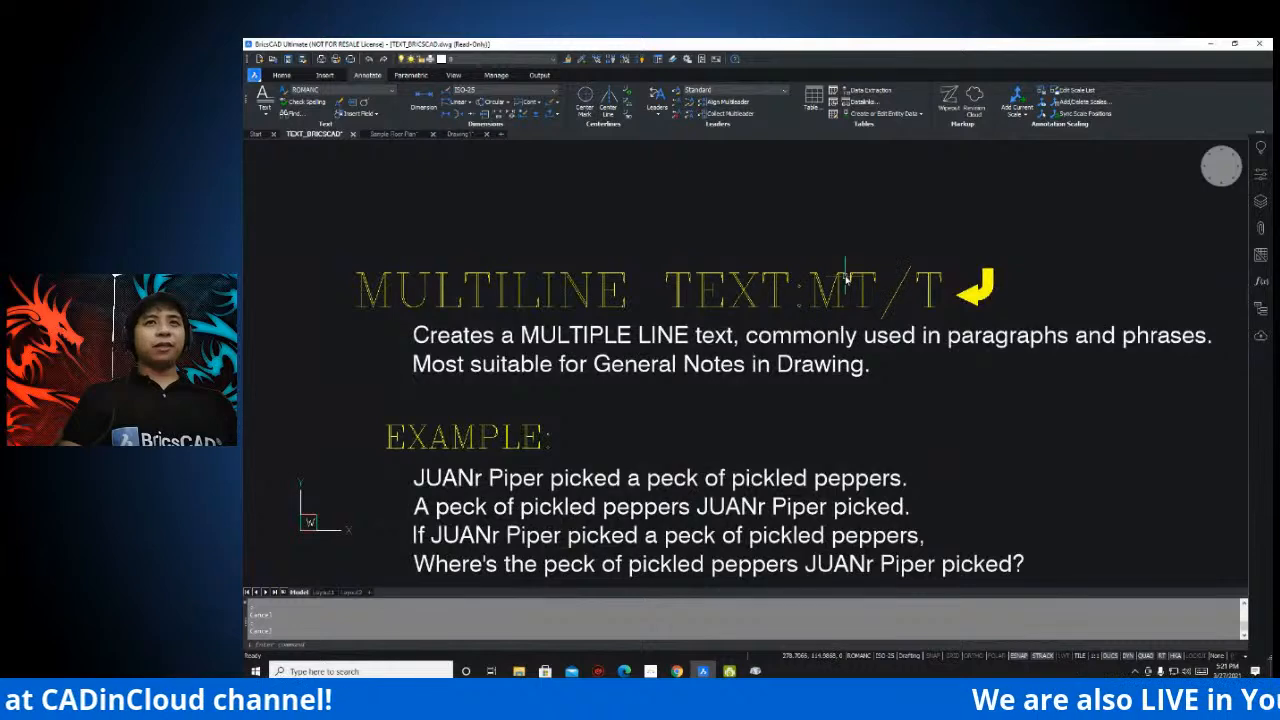
scroll(845, 278, "down", 6)
scroll(702, 265, "up", 4)
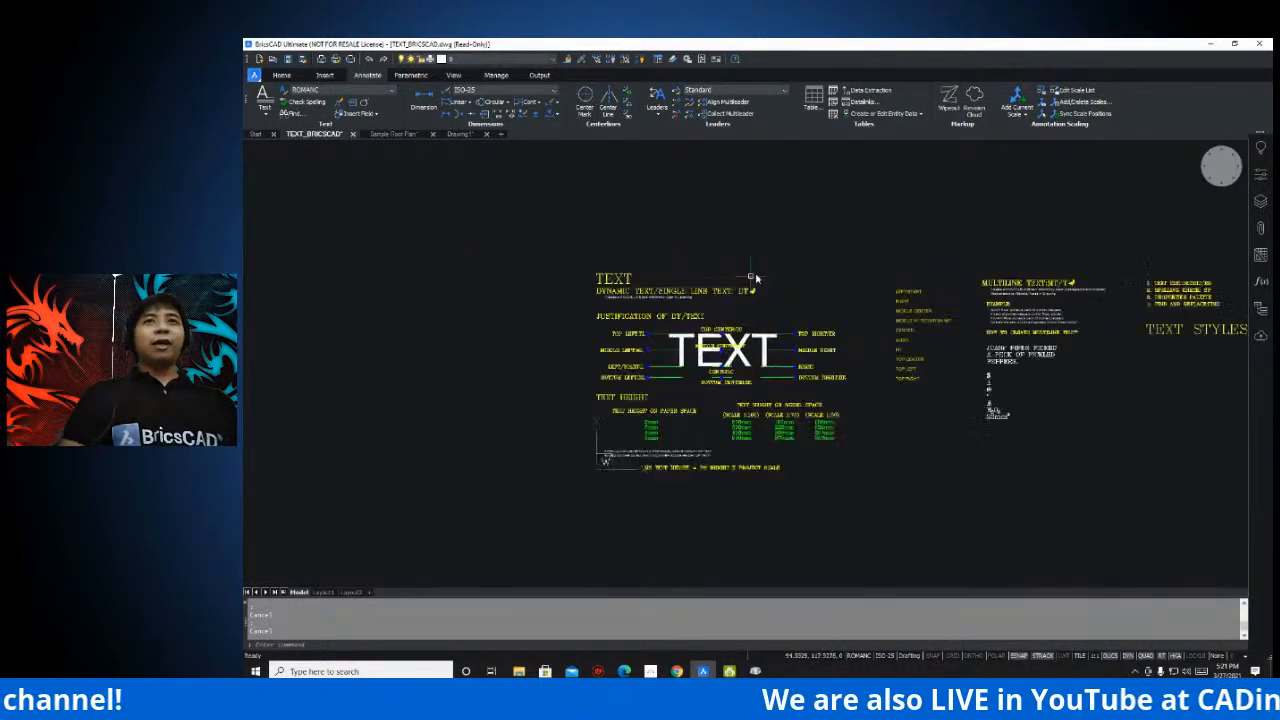
scroll(702, 265, "up", 3)
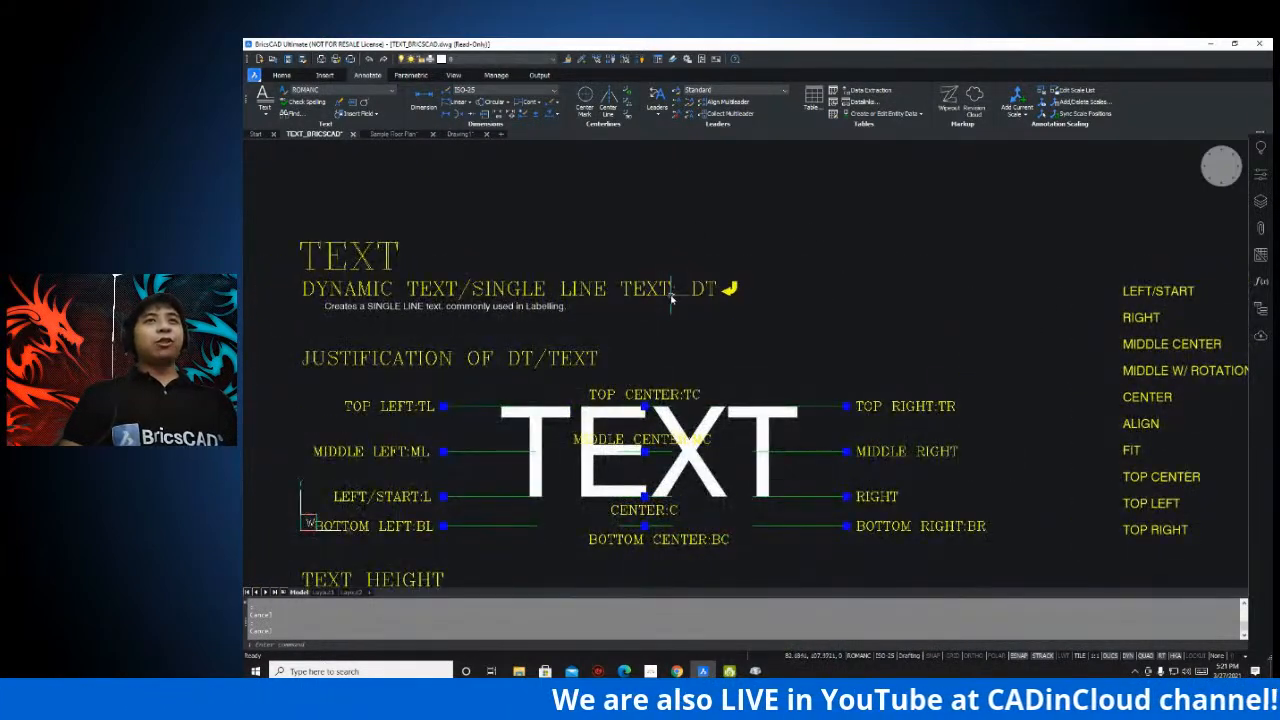
- Examine the single line text note with its DT command and the multiline text notes with their MT/T command
scroll(700, 297, "up", 3)
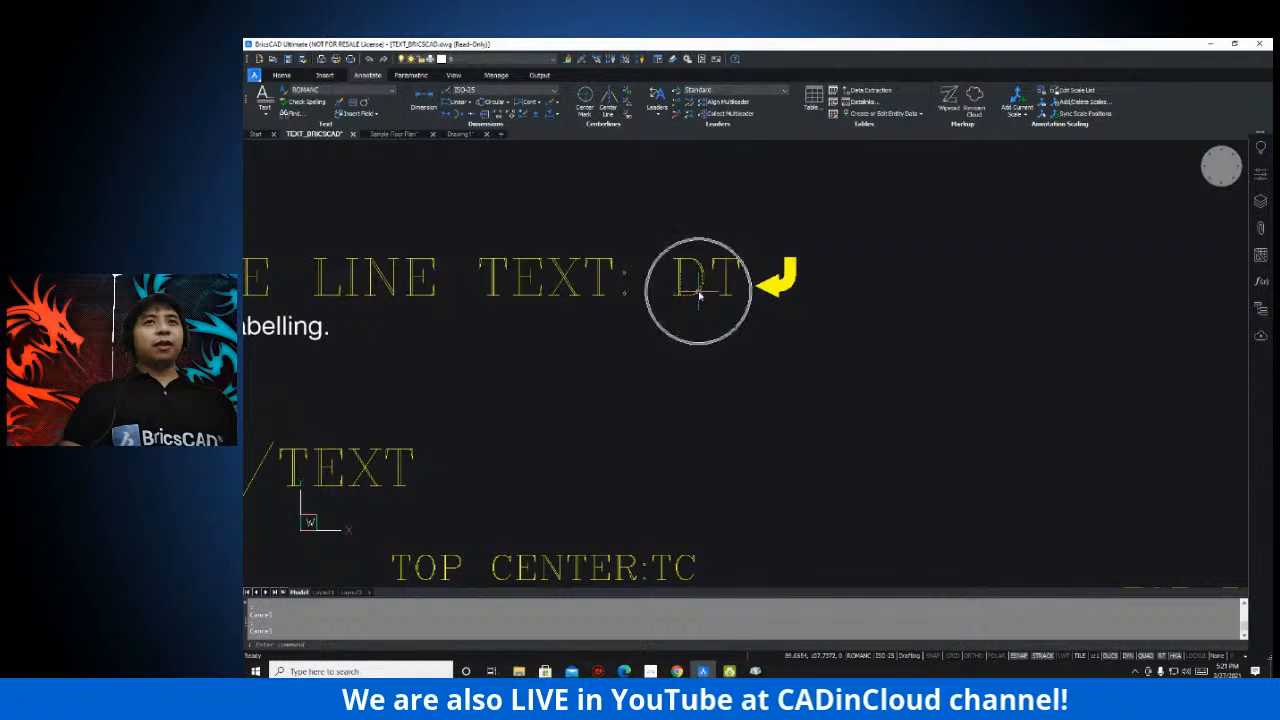
scroll(699, 295, "down", 3)
scroll(689, 309, "down", 2)
middle_click_drag(790, 300, 400, 282)
scroll(724, 294, "up", 3)
middle_click_drag(738, 314, 754, 308)
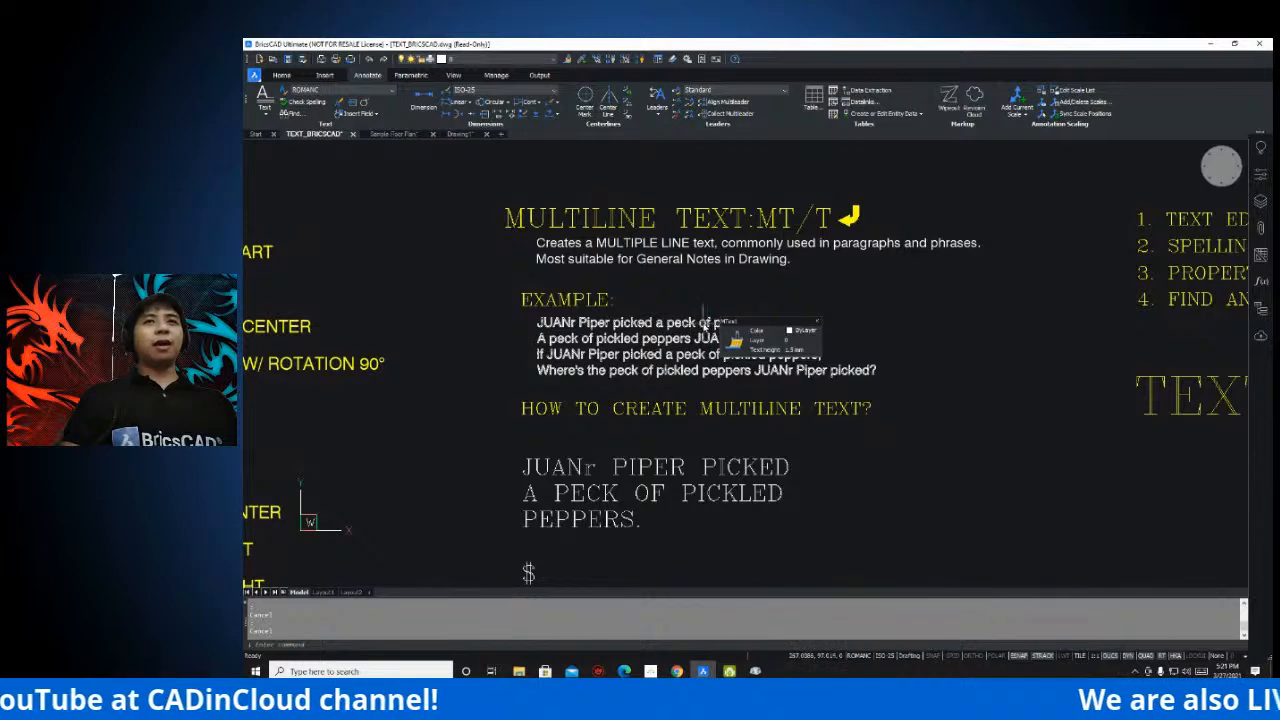
scroll(900, 289, "down", 3)
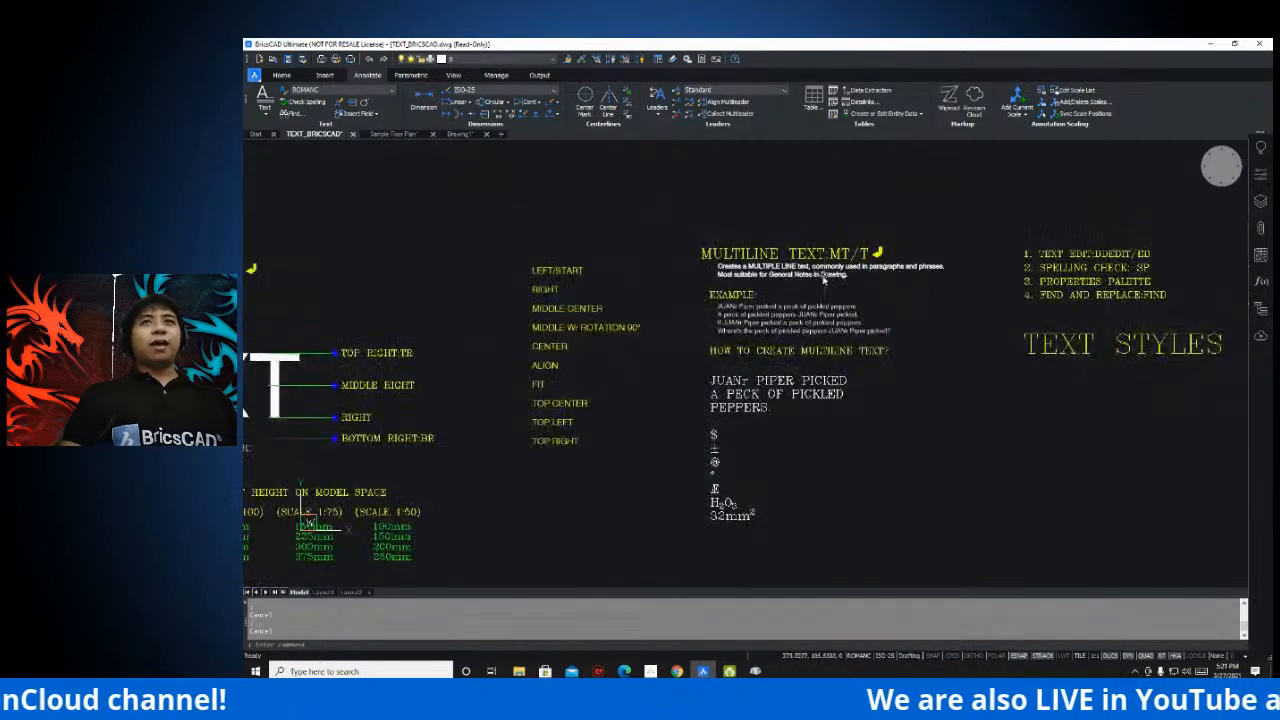
middle_click_drag(857, 287, 746, 280)
scroll(817, 240, "up", 3)
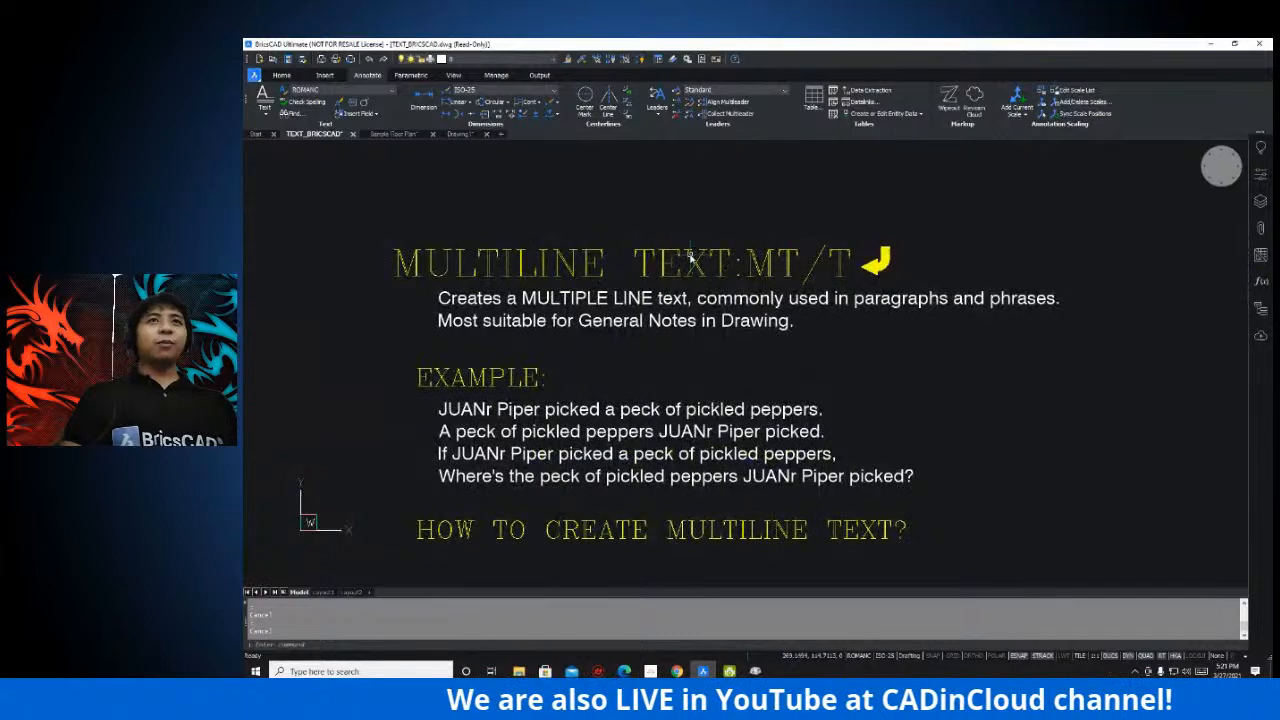
- Examine the justification diagram for single line text
scroll(690, 257, "down", 4)
mouse_move(445, 280)
middle_mouse_down()
mouse_move(688, 260)
mouse_move(722, 240)
mouse_move(714, 247)
mouse_move(809, 247)
middle_mouse_up()
scroll(575, 264, "up", 3)
scroll(579, 262, "down", 1)
middle_click_drag(518, 247, 499, 250)
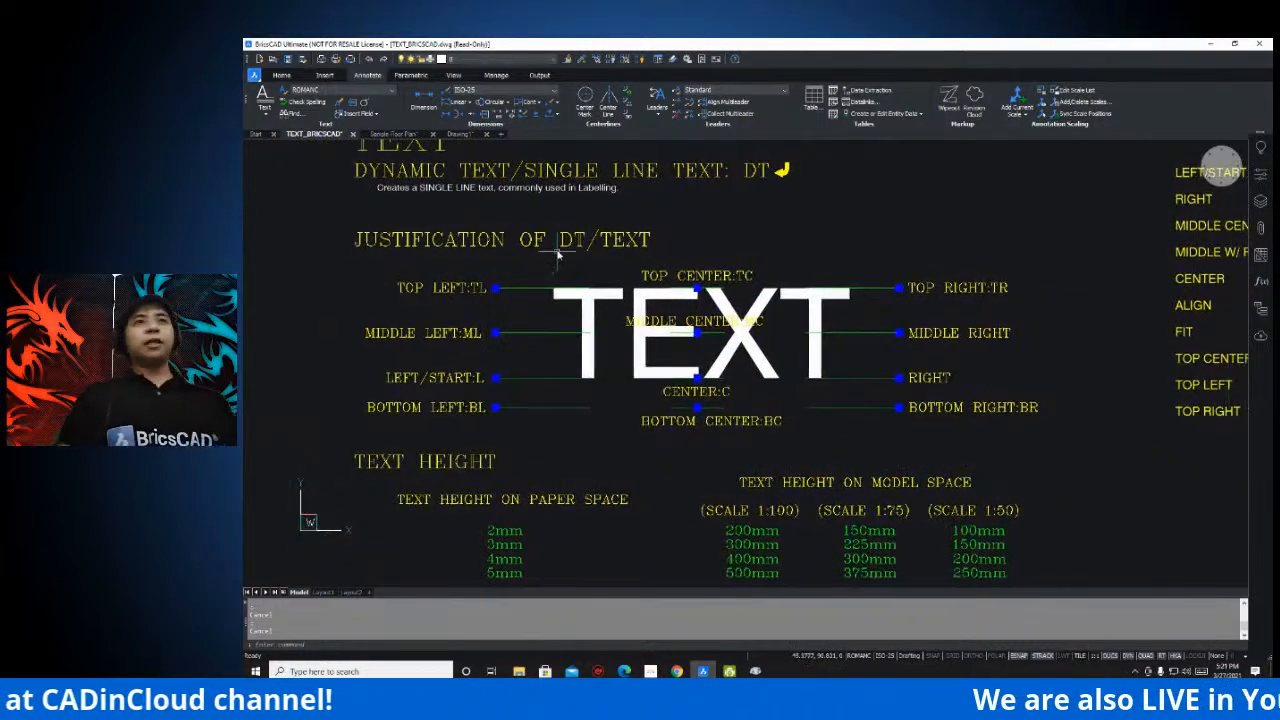
scroll(594, 249, "down", 2)
mouse_move(580, 228)
middle_mouse_down()
mouse_move(590, 202)
mouse_move(595, 215)
middle_mouse_up()
- Review the paper space and model space text height table and the formula for determining the model space text height
middle_click_drag(819, 298, 836, 224)
scroll(694, 305, "up", 2)
mouse_move(716, 312)
middle_mouse_down()
mouse_move(800, 267)
mouse_move(720, 289)
middle_mouse_up()
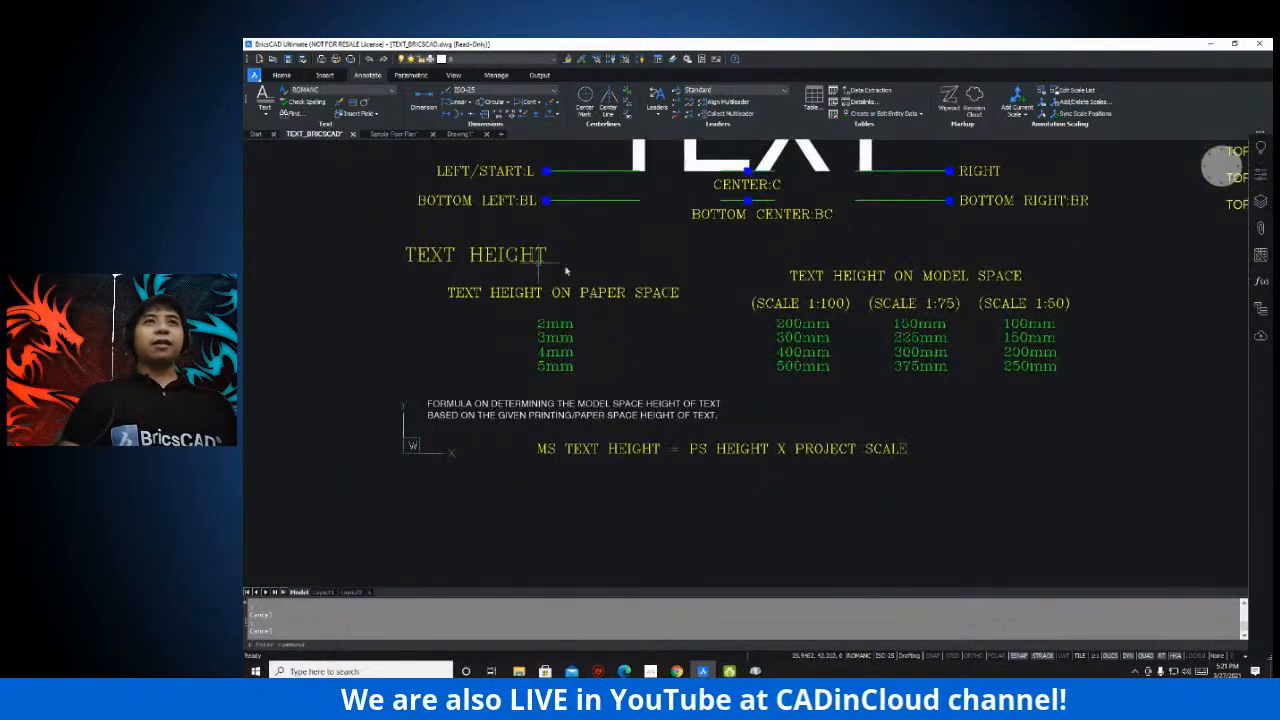
middle_click_drag(893, 278, 860, 288)
middle_click_drag(690, 291, 694, 277)
middle_click_drag(539, 266, 551, 243)
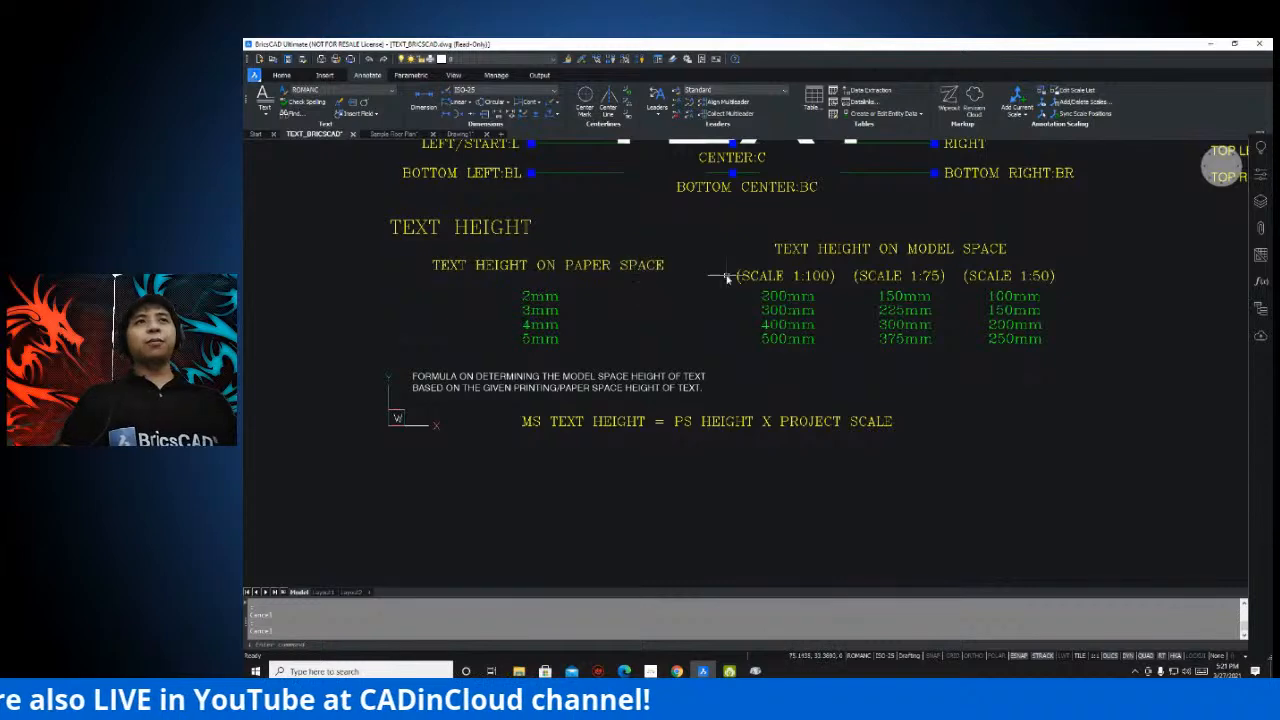
middle_click_drag(723, 277, 715, 293)
scroll(700, 289, "up", 2)
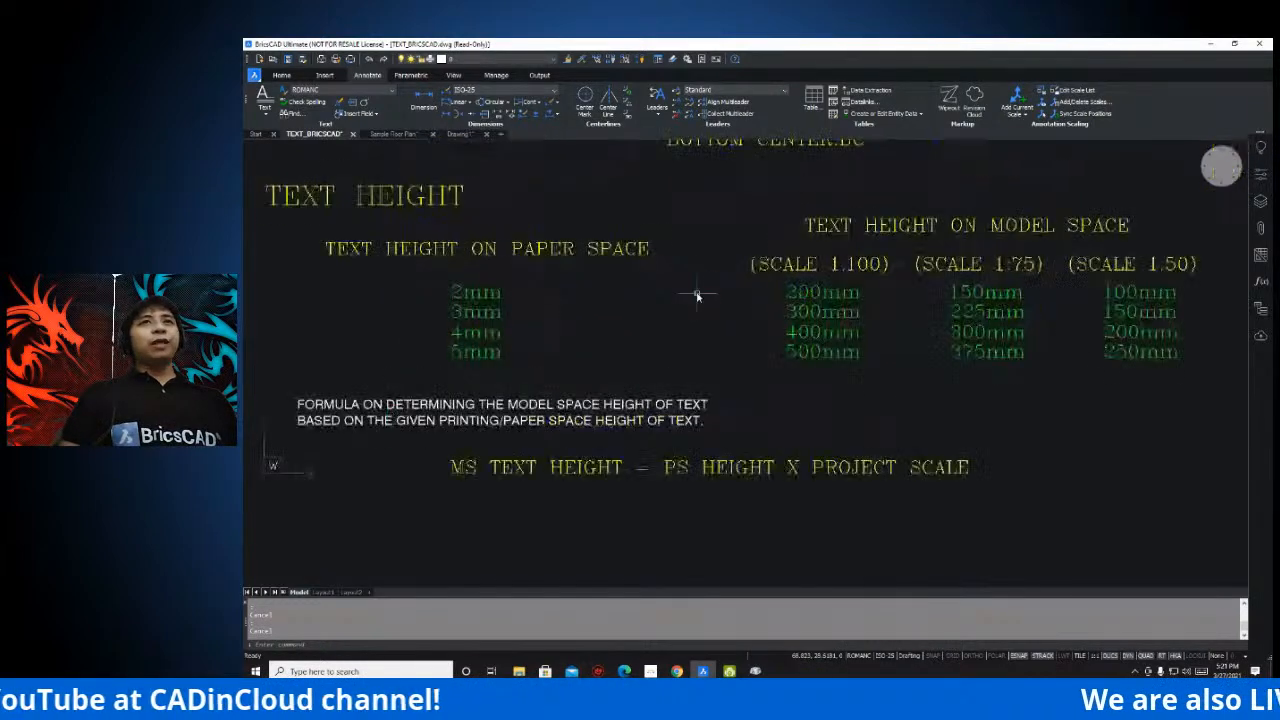
scroll(700, 285, "down", 2)
middle_click_drag(700, 285, 694, 250)
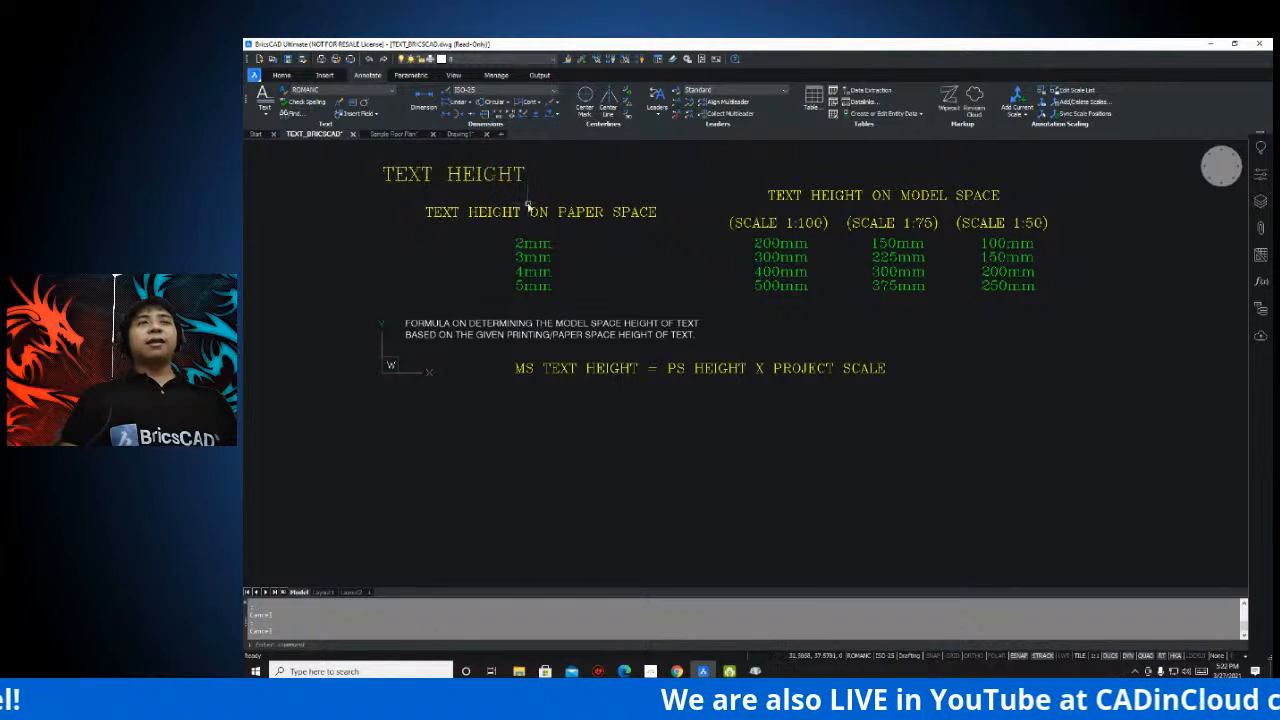
middle_click_drag(803, 241, 780, 266)
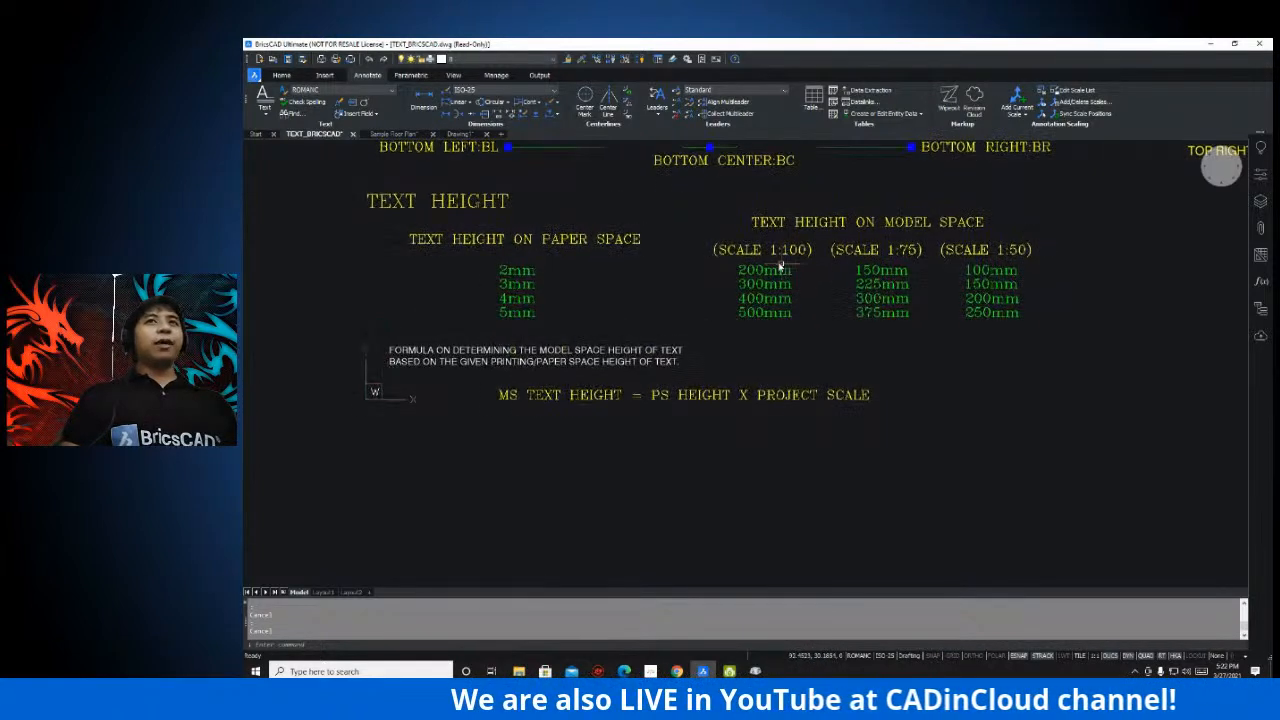
mouse_move(671, 230)
middle_mouse_down()
mouse_move(681, 226)
mouse_move(664, 181)
middle_mouse_up()
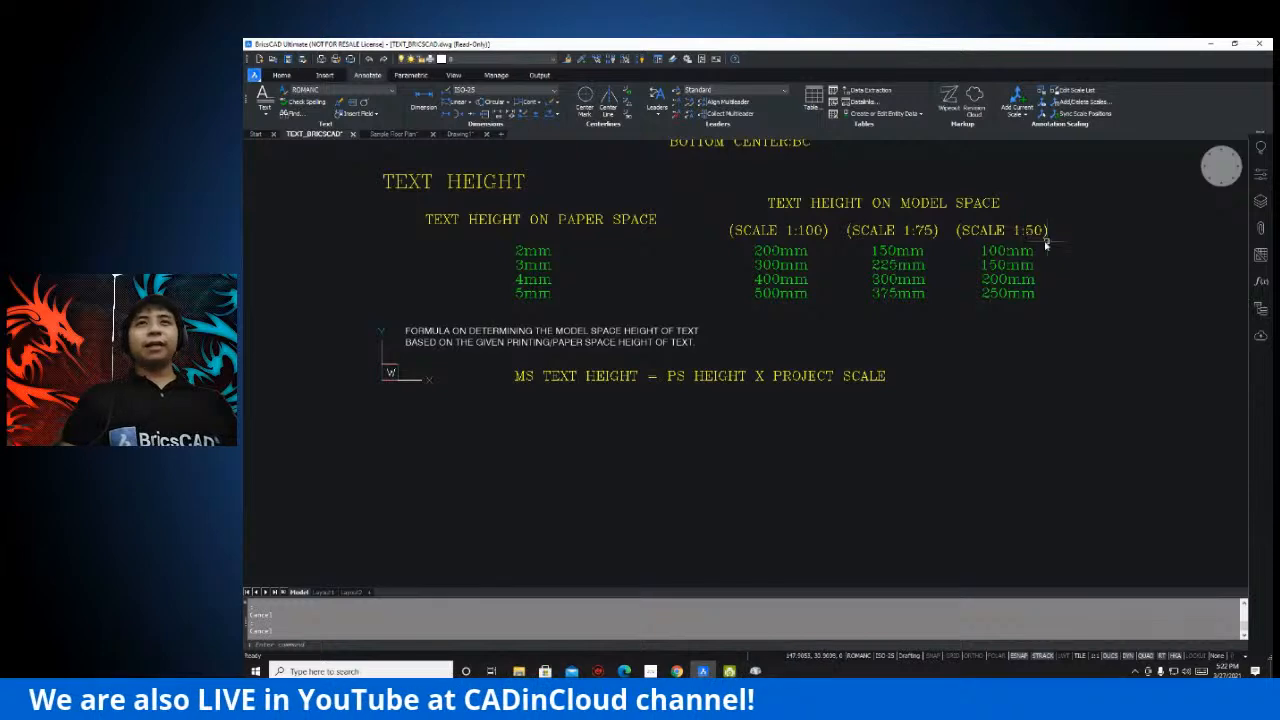
middle_click_drag(937, 260, 943, 234)
scroll(670, 328, "up", 2)
middle_click_drag(671, 318, 669, 258)
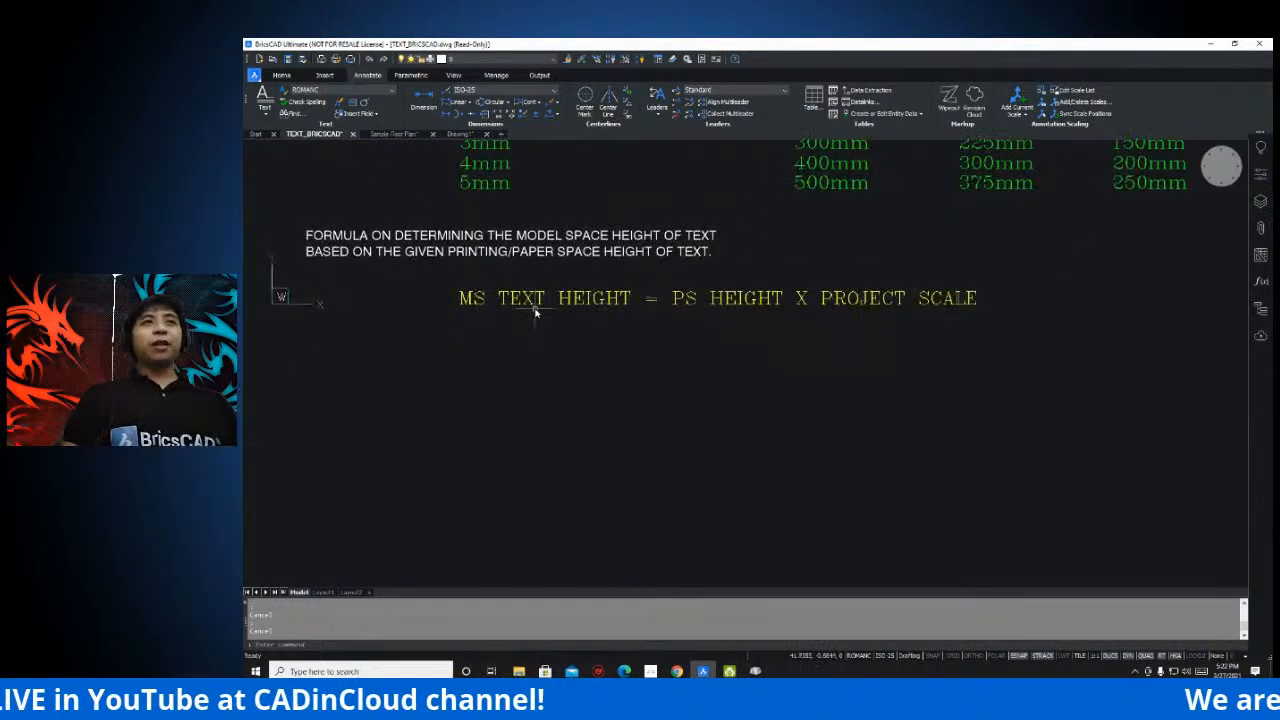
mouse_move(644, 322)
middle_mouse_down()
mouse_move(660, 326)
mouse_move(538, 325)
mouse_move(586, 343)
middle_mouse_up()
scroll(651, 351, "down", 2)
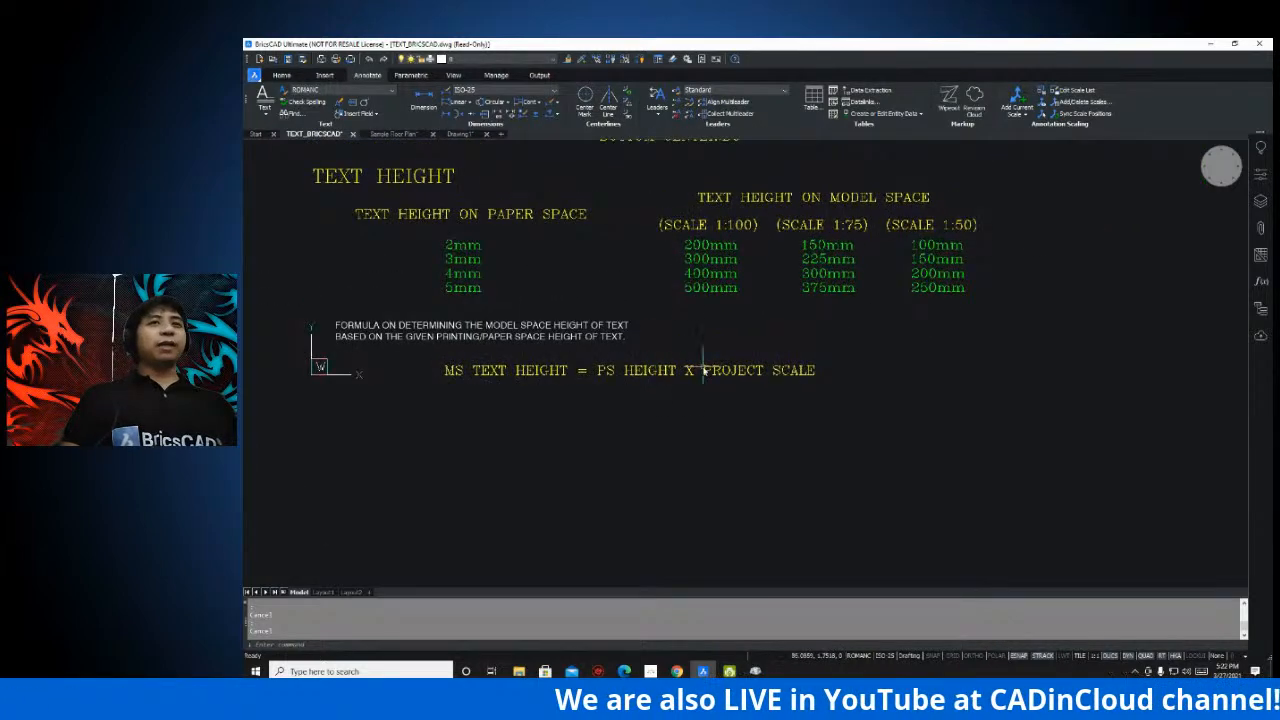
middle_click_drag(757, 380, 759, 393)
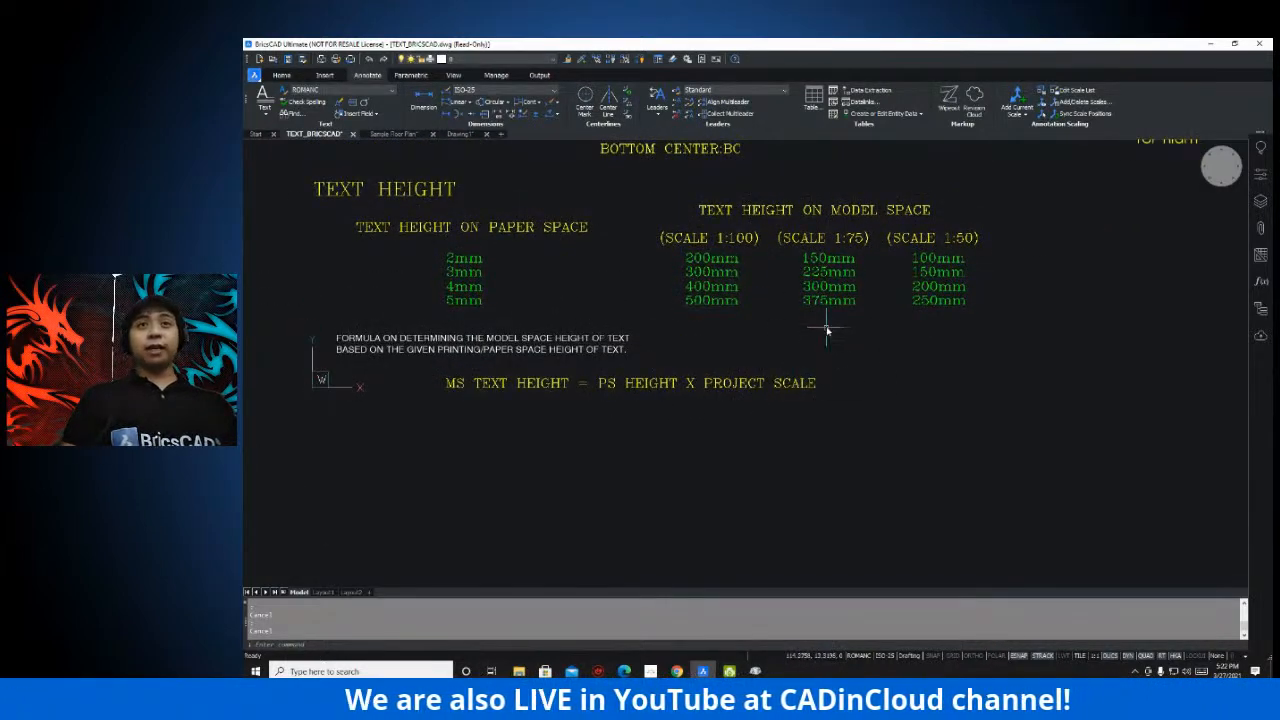
- Review the list of text editing tools, covering text edit, spelling check, properties palette, and find and replace
scroll(826, 294, "down", 5)
middle_click_drag(820, 334, 783, 359)
scroll(930, 268, "up", 4)
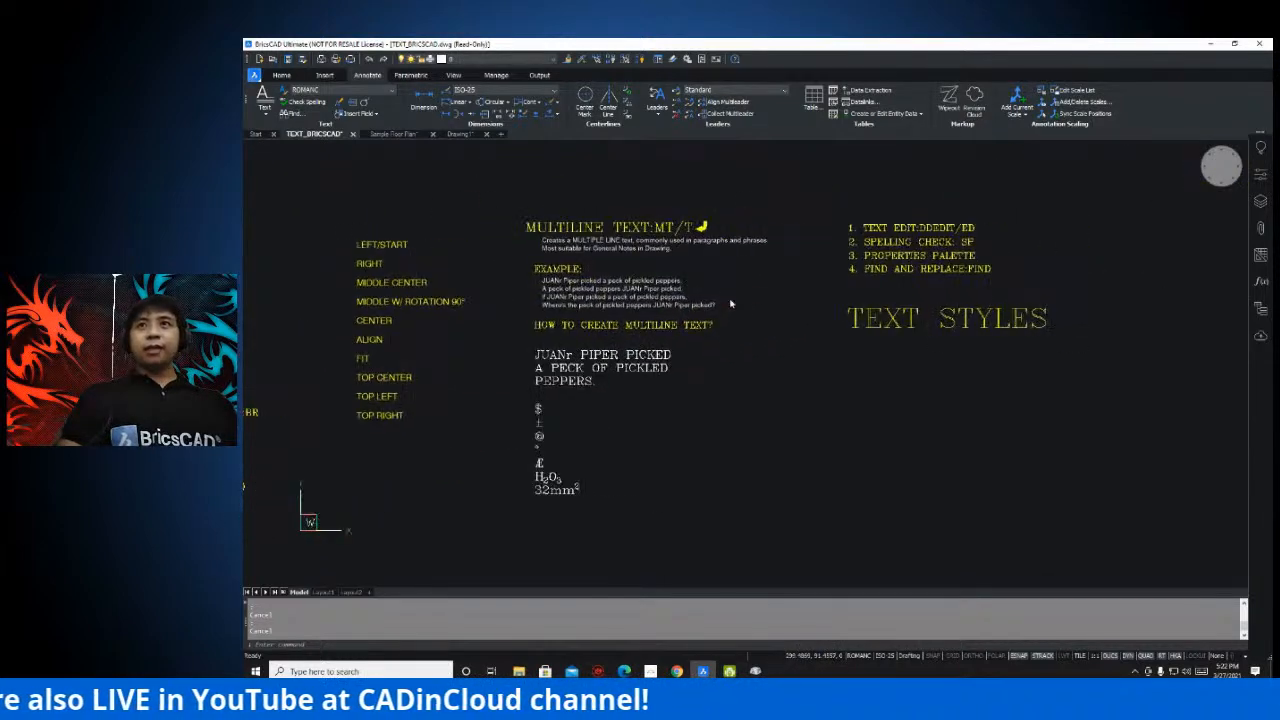
middle_click_drag(934, 262, 806, 278)
scroll(834, 251, "up", 5)
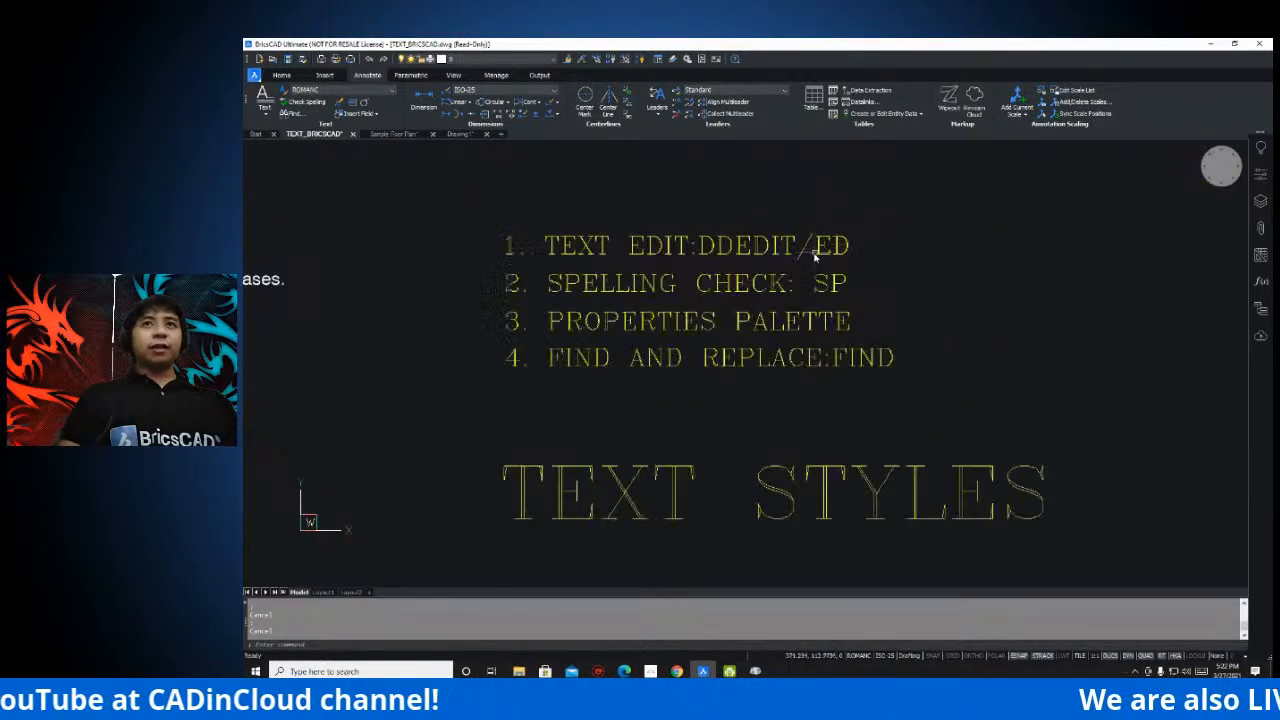
middle_click_drag(984, 244, 1011, 221)
middle_click_drag(803, 266, 832, 256)
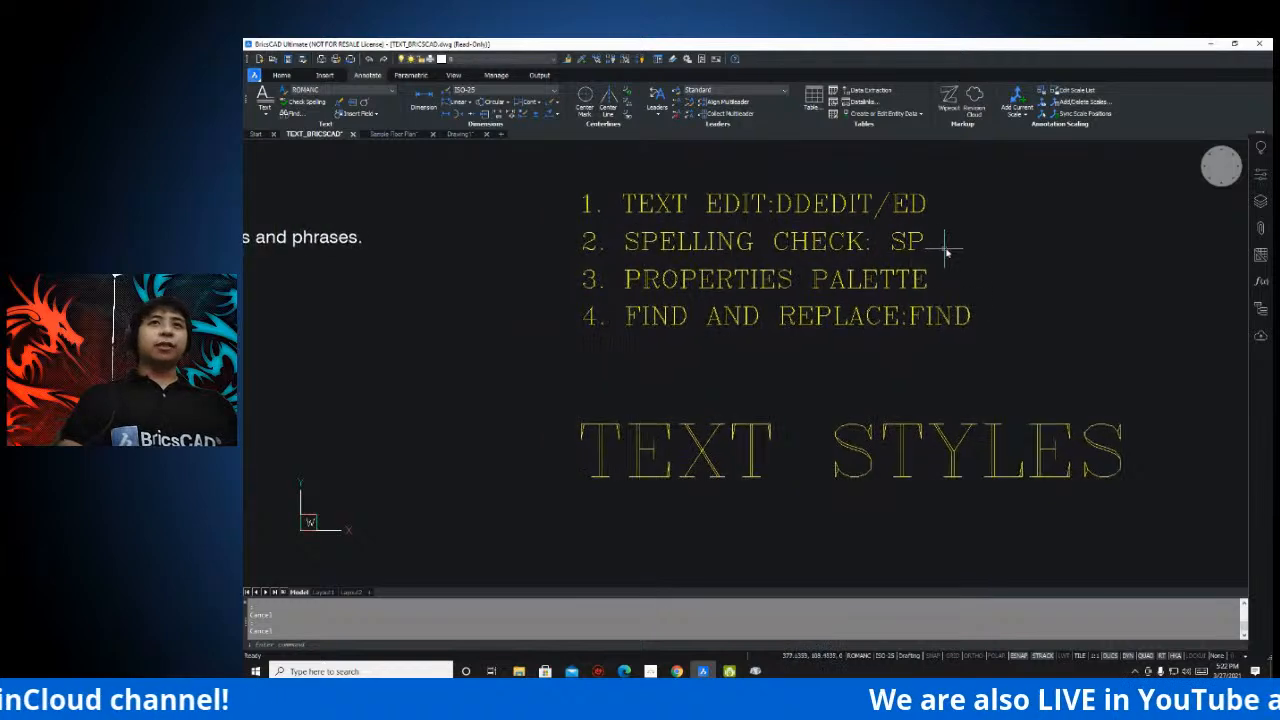
middle_click_drag(969, 316, 969, 300)
scroll(871, 297, "down", 4)
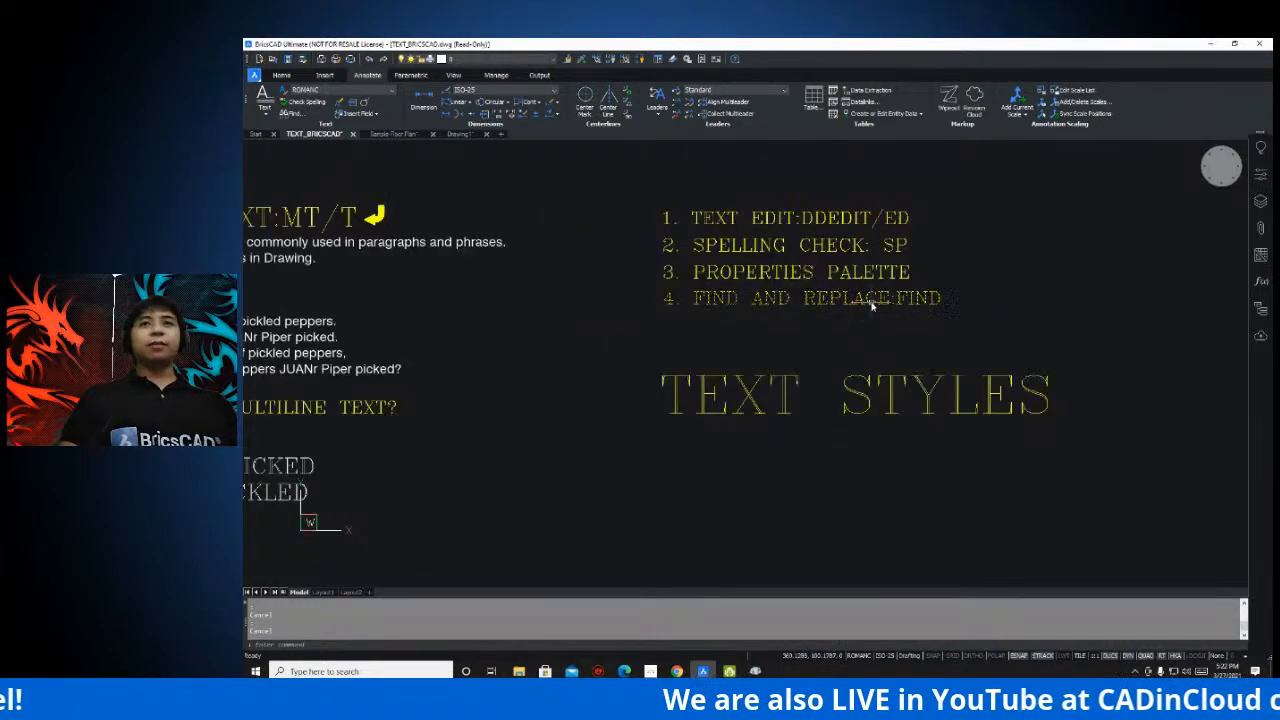
- Open the drawing's text styles with the ST command, look over the list, and close it
mouse_move(841, 331)
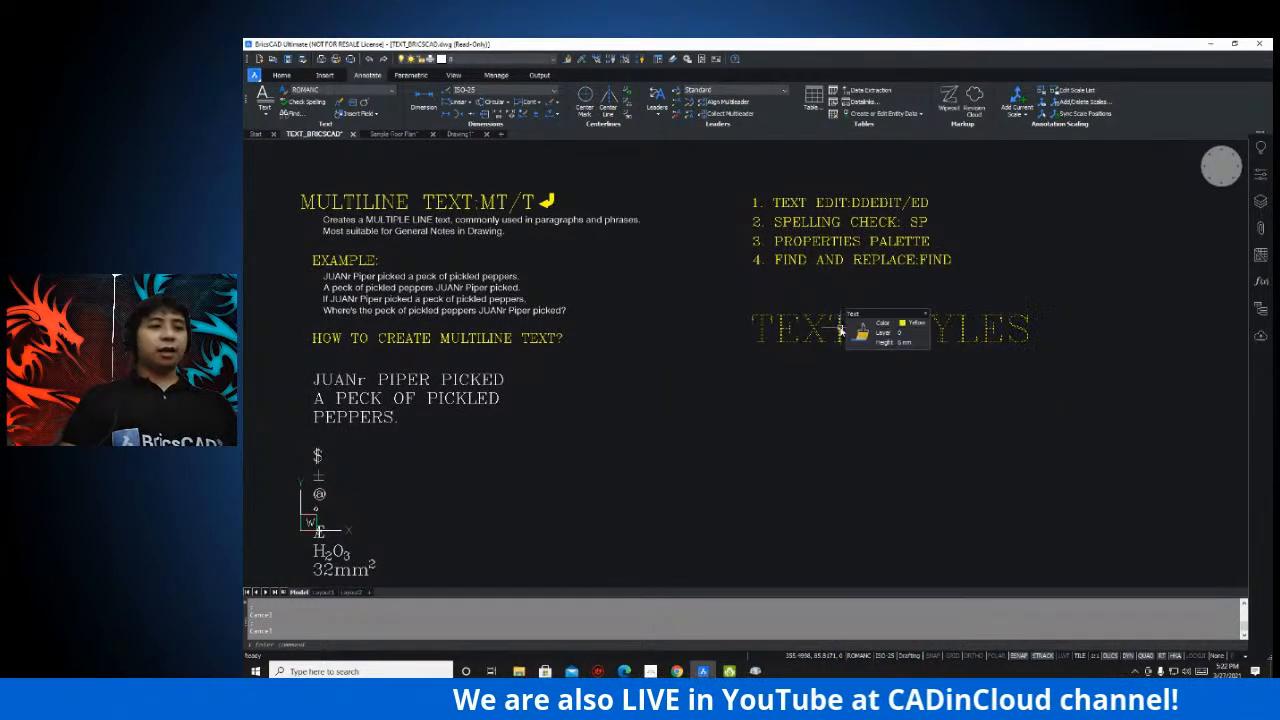
key("Return")
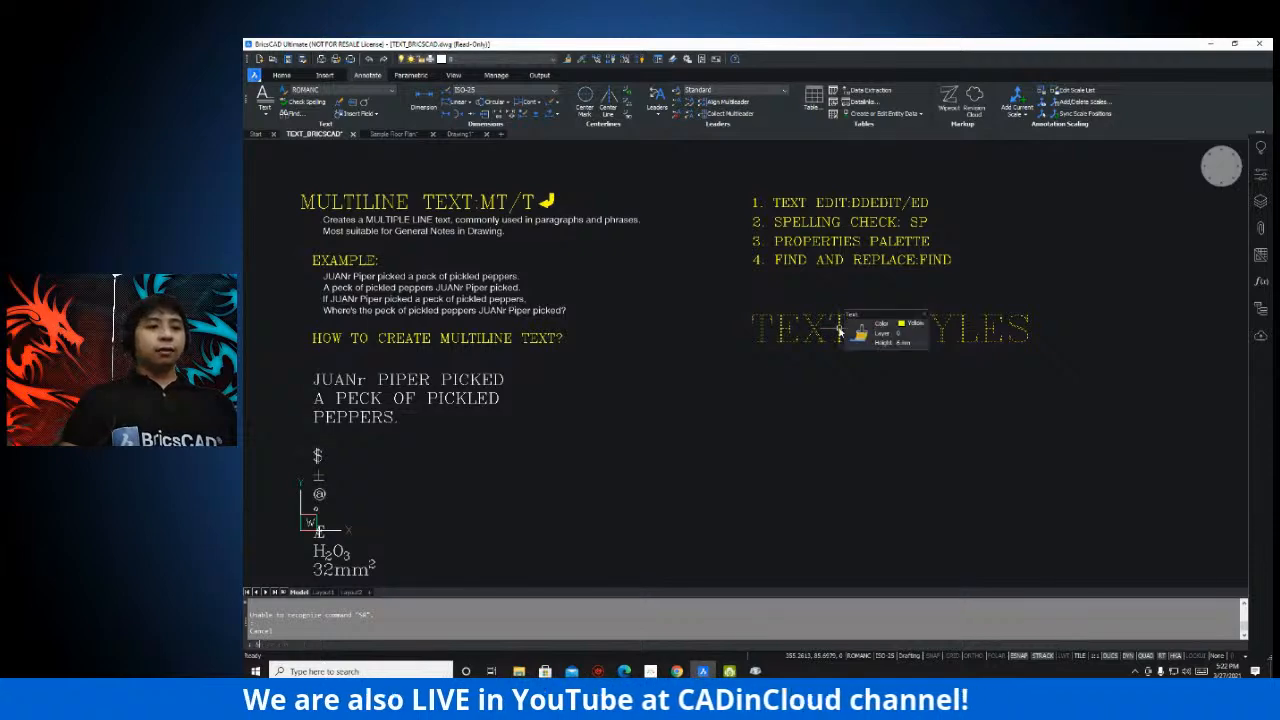
key("Return")
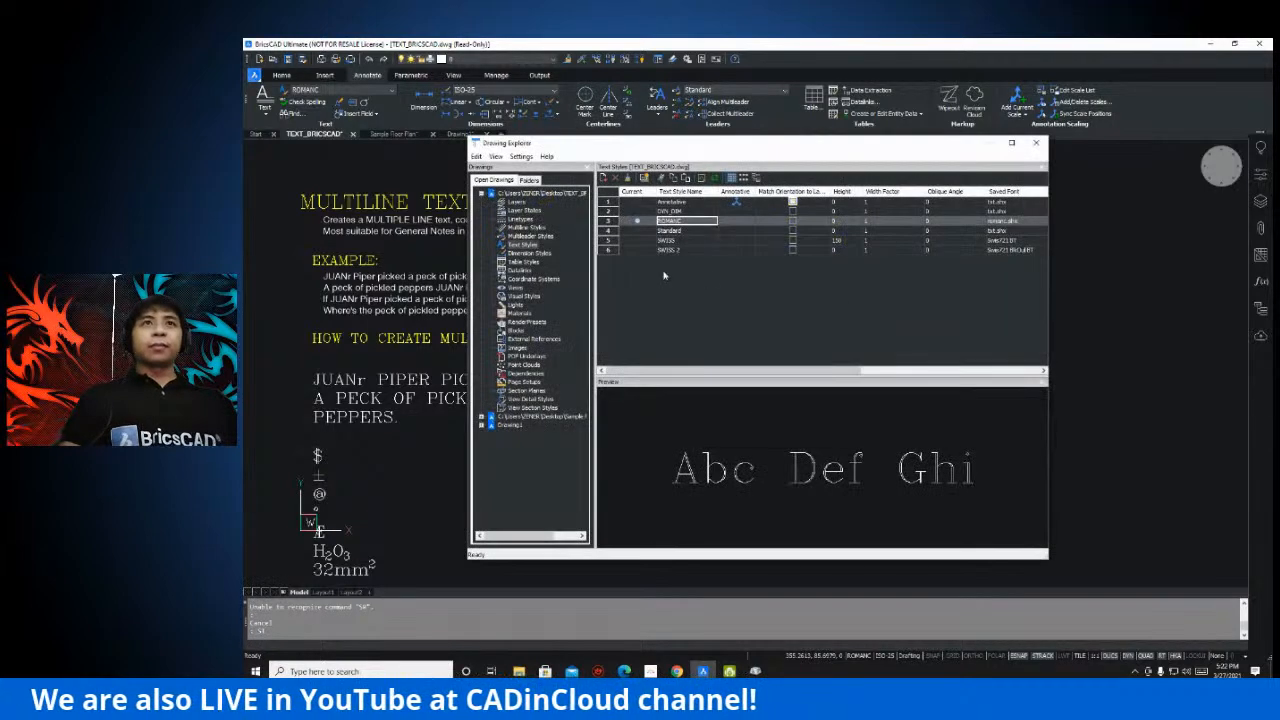
left_click(1036, 142)
- Try to save the read-only TEXT_BRICSCAD drawing
scroll(783, 297, "down", 5)
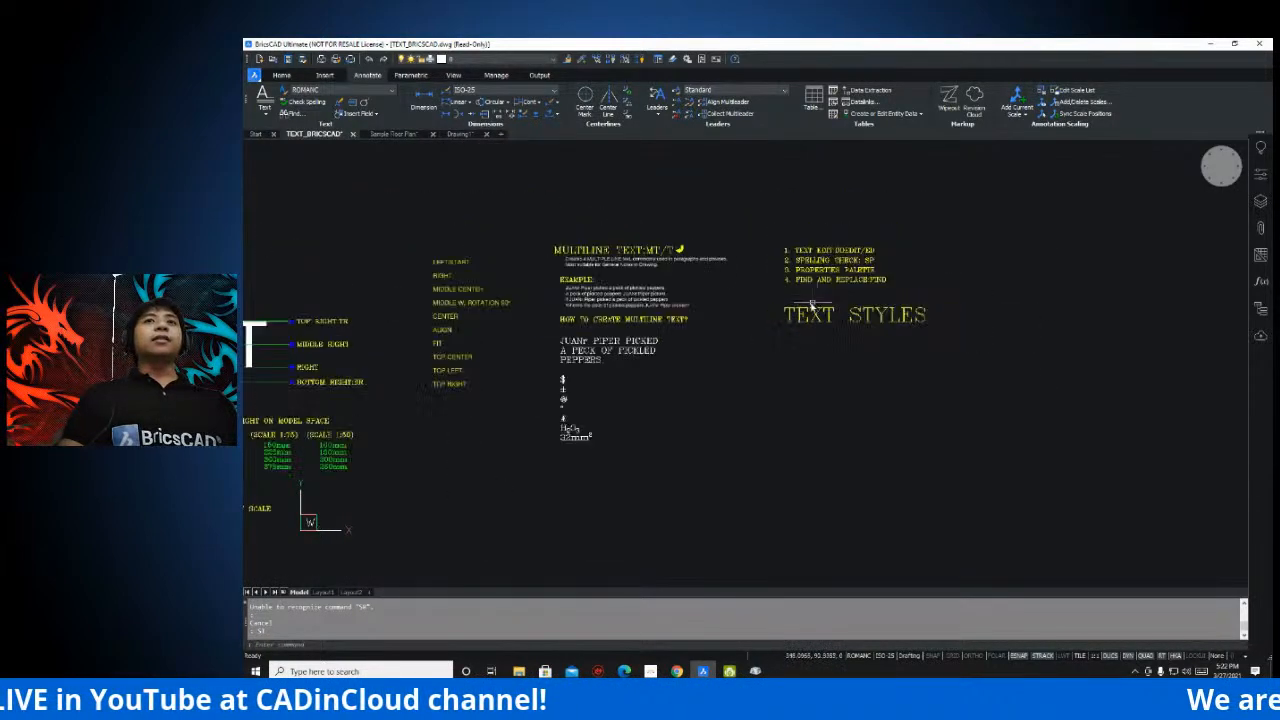
middle_click_drag(783, 297, 896, 285)
middle_click(814, 240)
middle_click(814, 240)
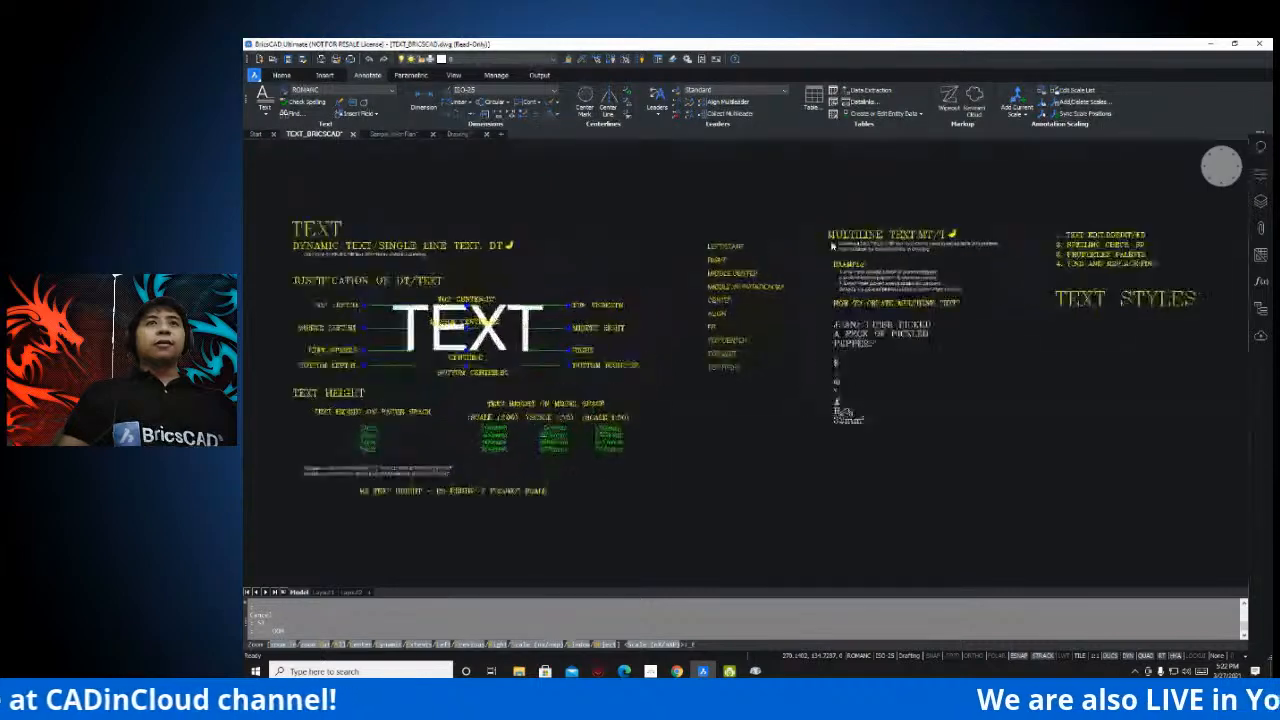
key("Escape")
key("Escape")
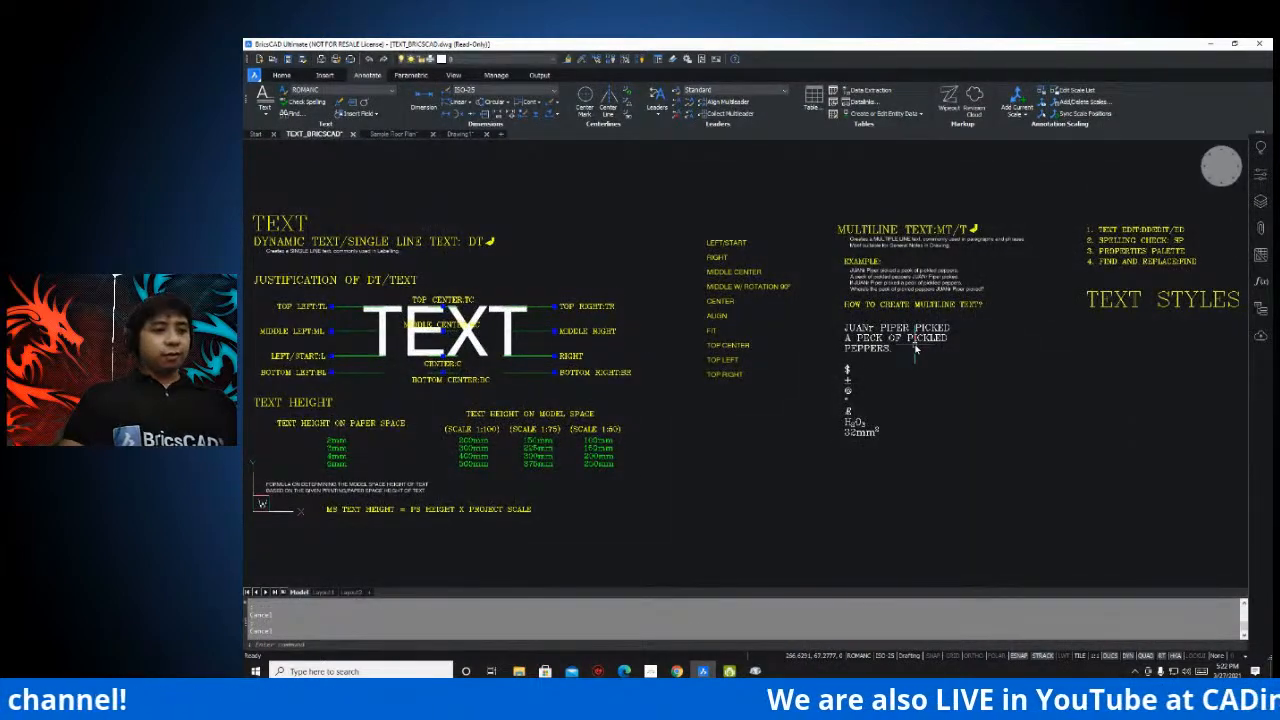
key("ctrl+s")
left_click(863, 303)
middle_click_drag(808, 218, 816, 222)
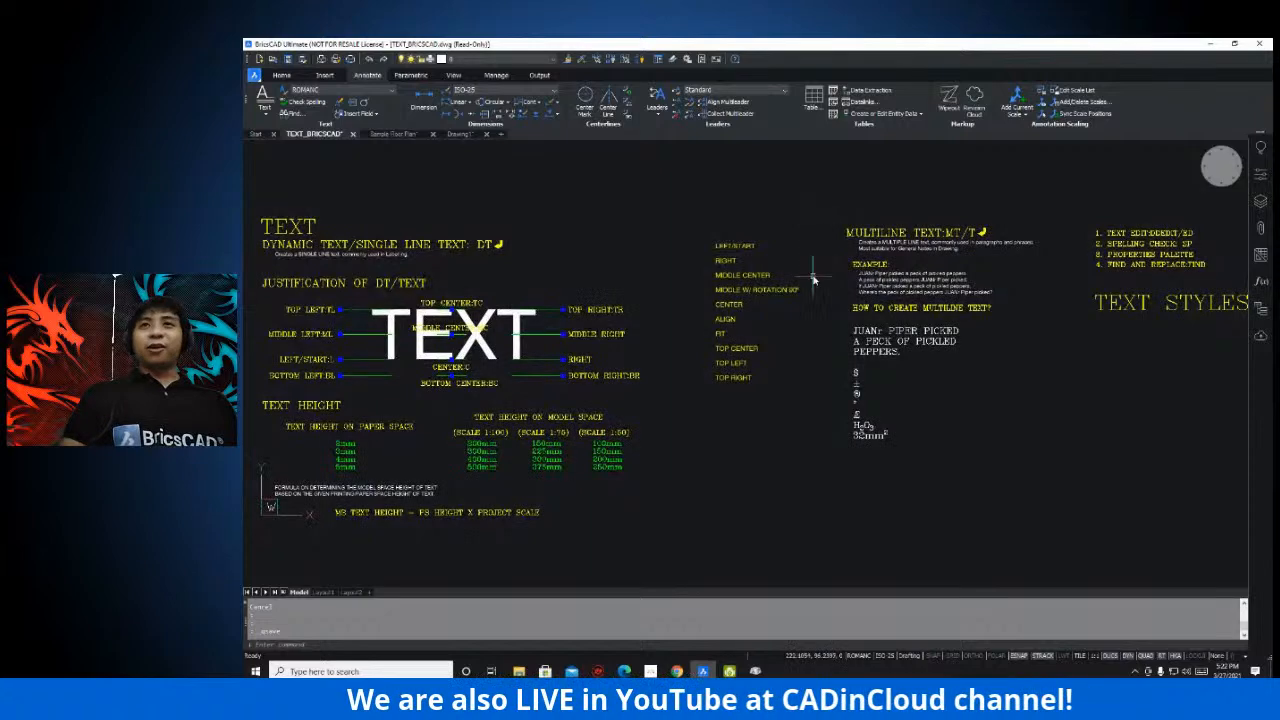
scroll(815, 283, "down", 4)
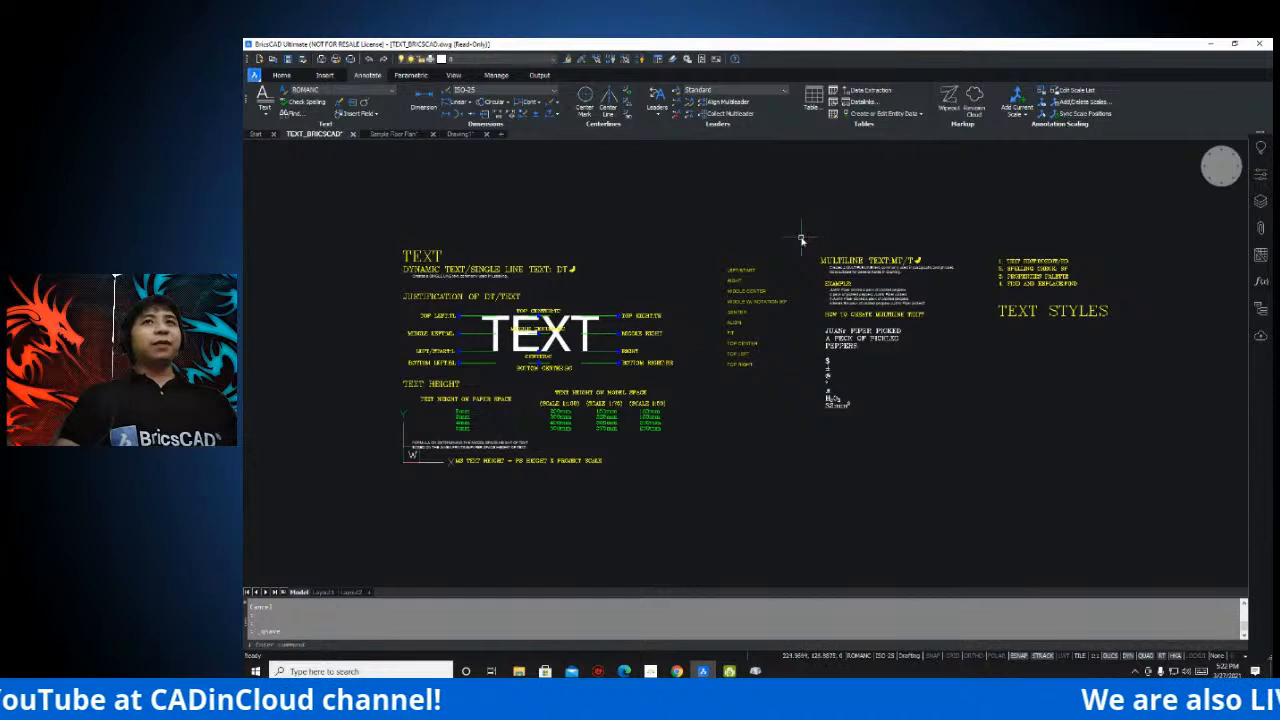
middle_click_drag(785, 255, 779, 253)
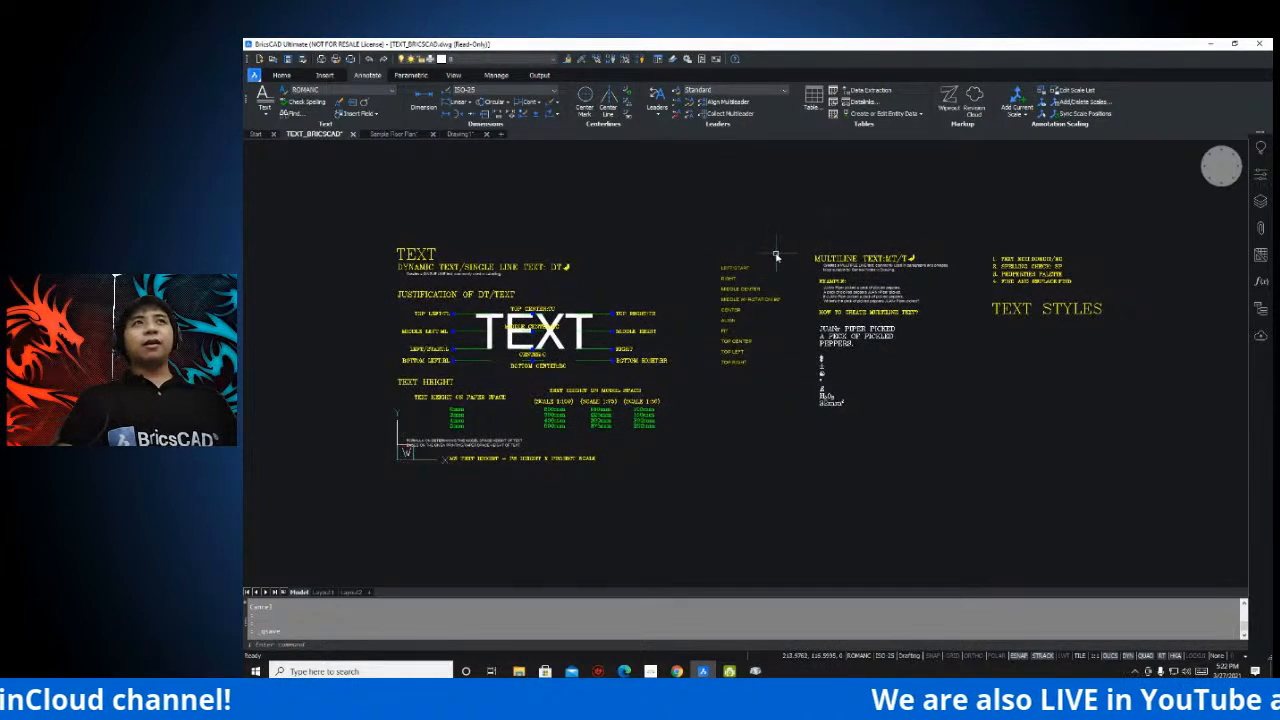